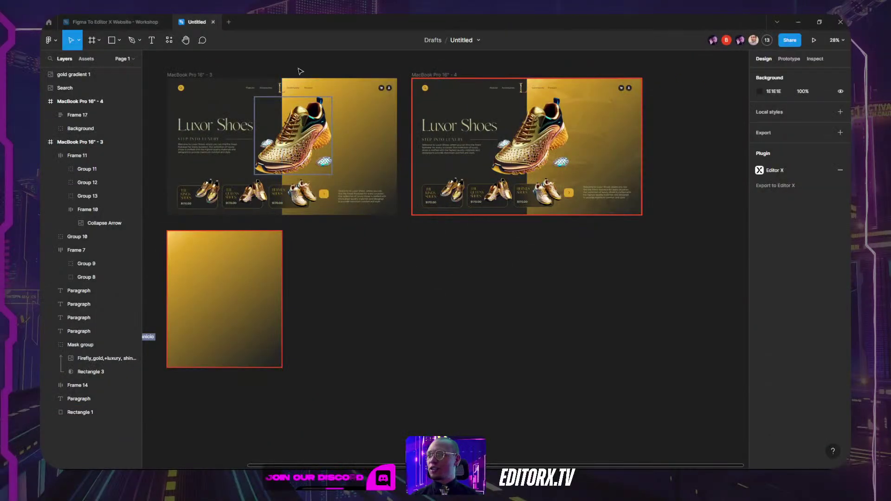
Step: Pan the canvas to center the gold MacBook Pro 16" - 4 frame
left_click_drag(303, 69, 331, 100)
scroll(548, 179, "up", 5)
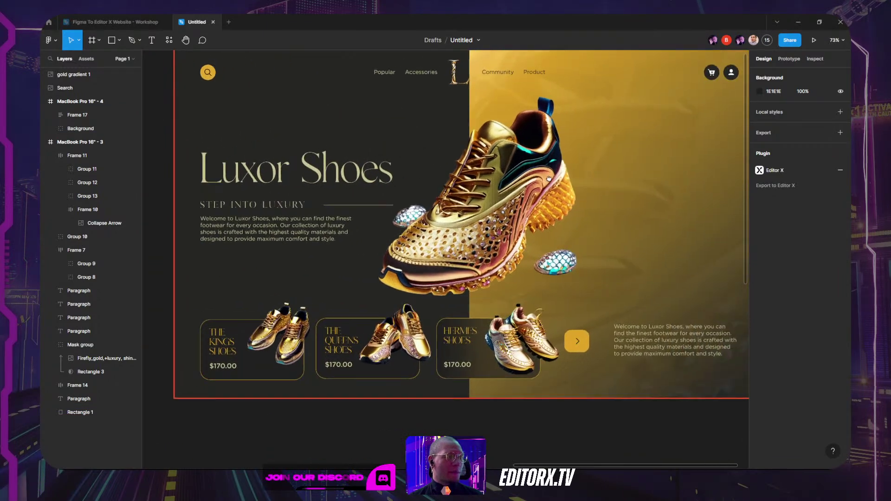
left_click_drag(548, 178, 527, 217)
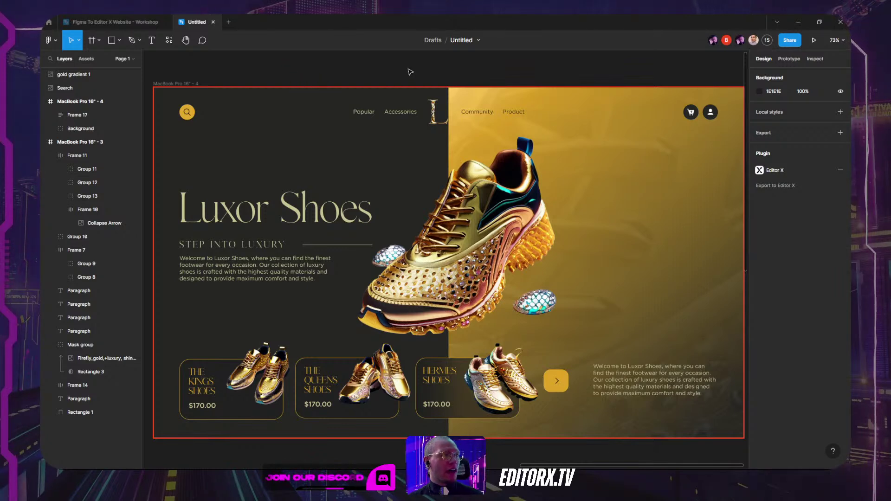
scroll(411, 72, "down", 5)
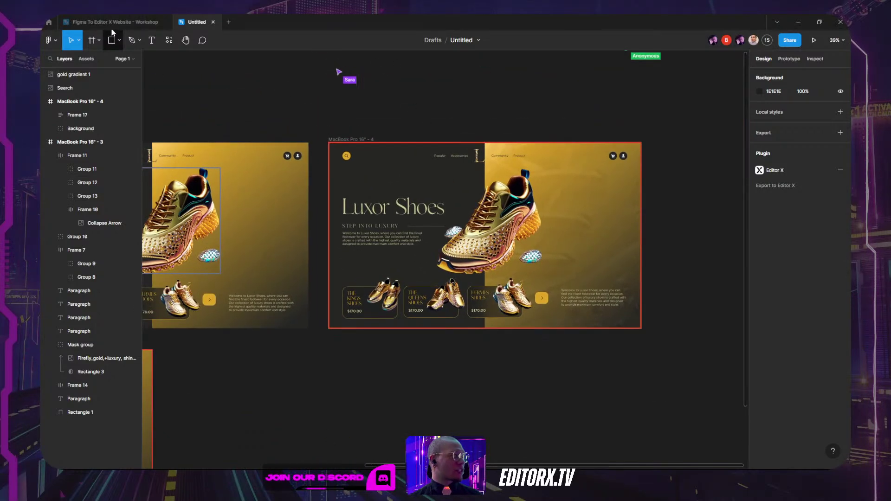
Step: Open the Figma To Editor X Website - Workshop file in a new tab
left_click(228, 23)
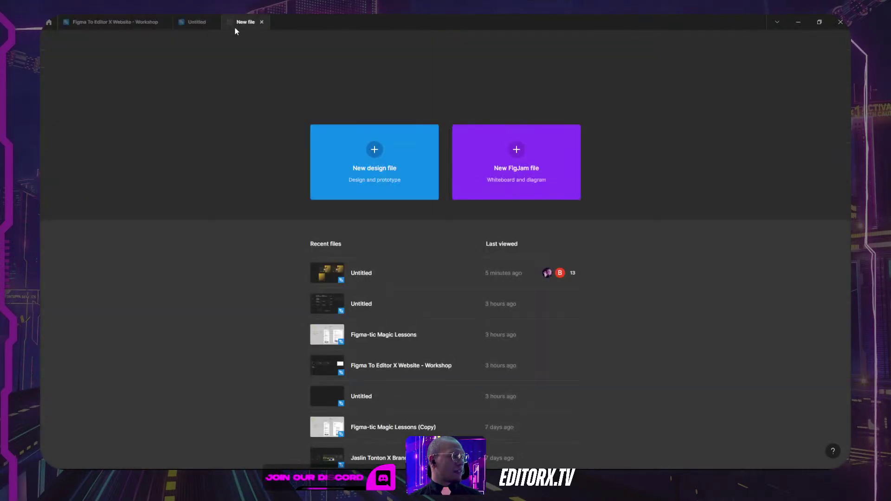
scroll(325, 292, "down", 3)
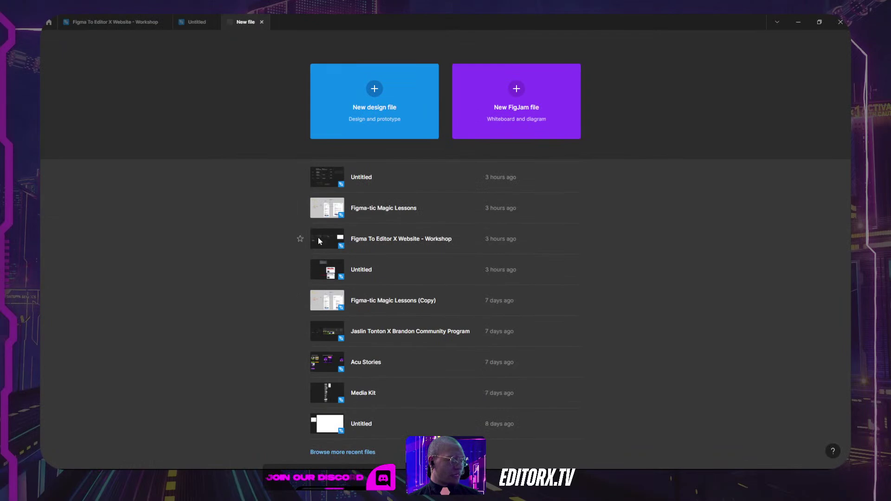
left_click(382, 243)
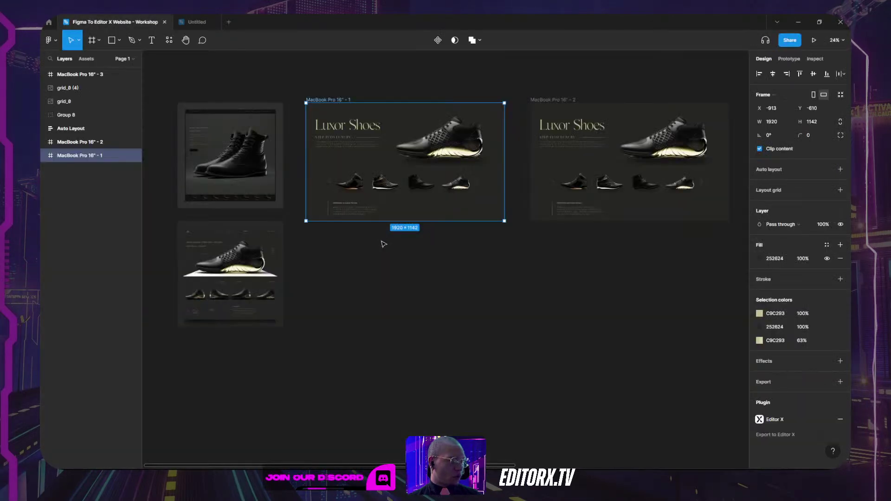
scroll(392, 203, "up", 10)
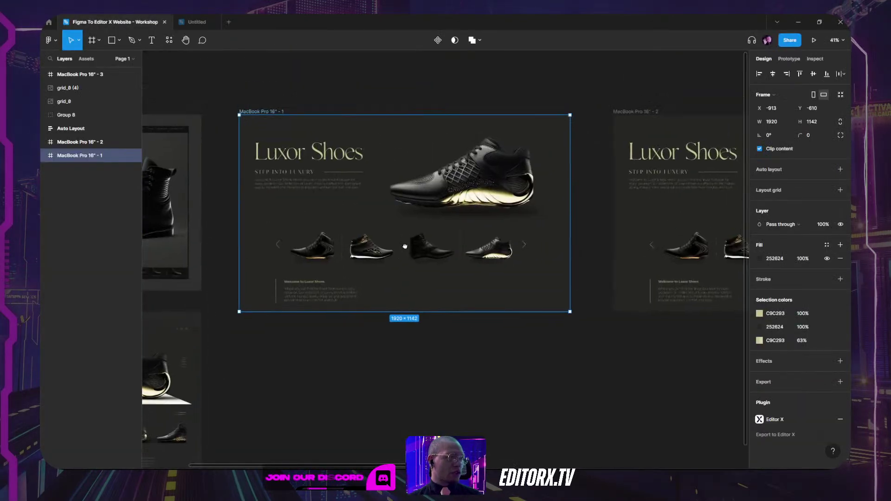
Step: Inspect the workshop's Hero Text, Large Shoe, All shoes carousel and Bottom Text section frames
left_click(454, 101)
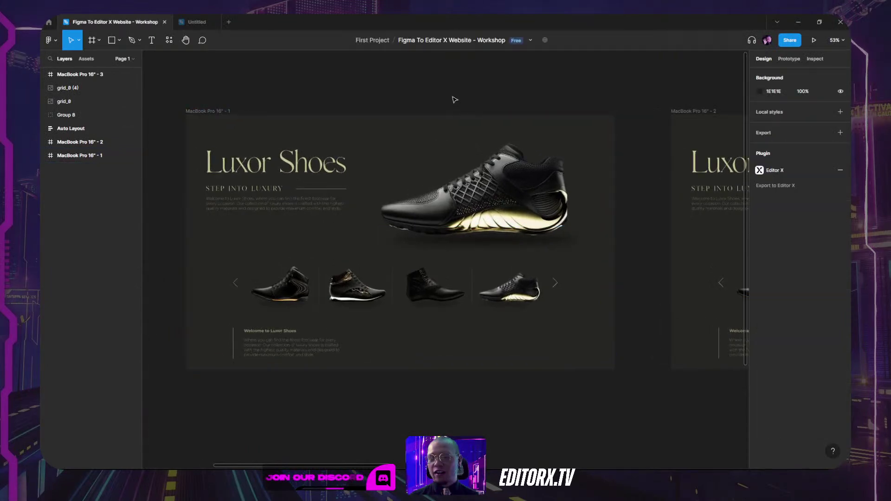
left_click_drag(339, 93, 383, 112)
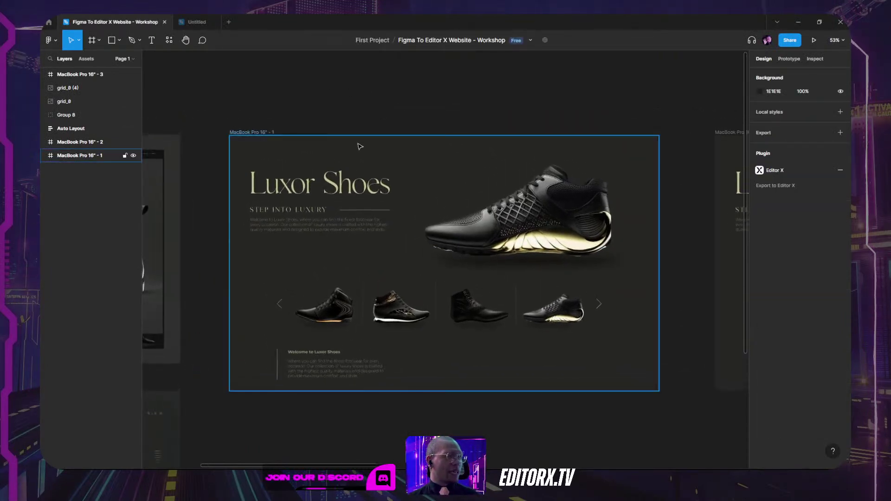
scroll(358, 144, "up", 2)
left_click_drag(486, 182, 444, 126)
left_click(317, 136)
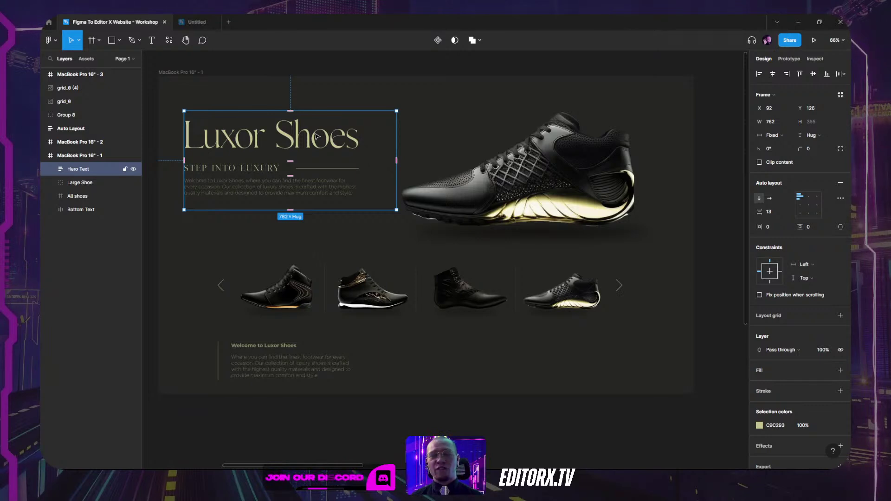
left_click(502, 157)
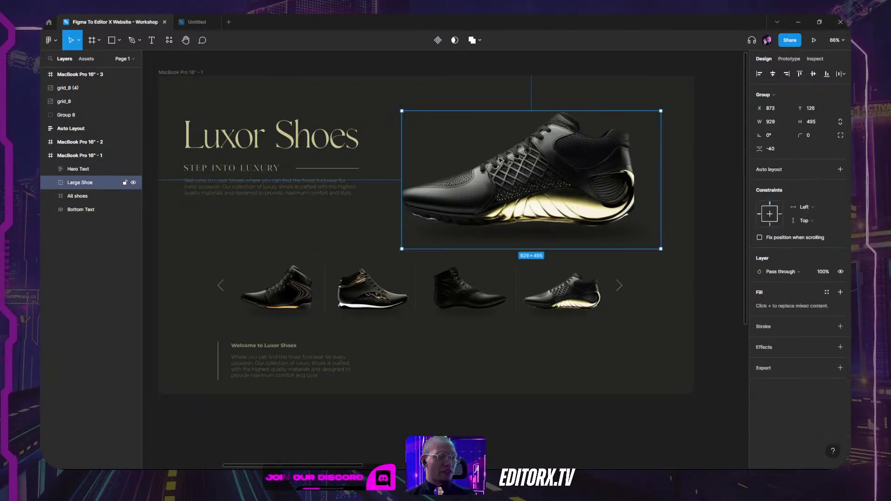
left_click(250, 313)
left_click(300, 370)
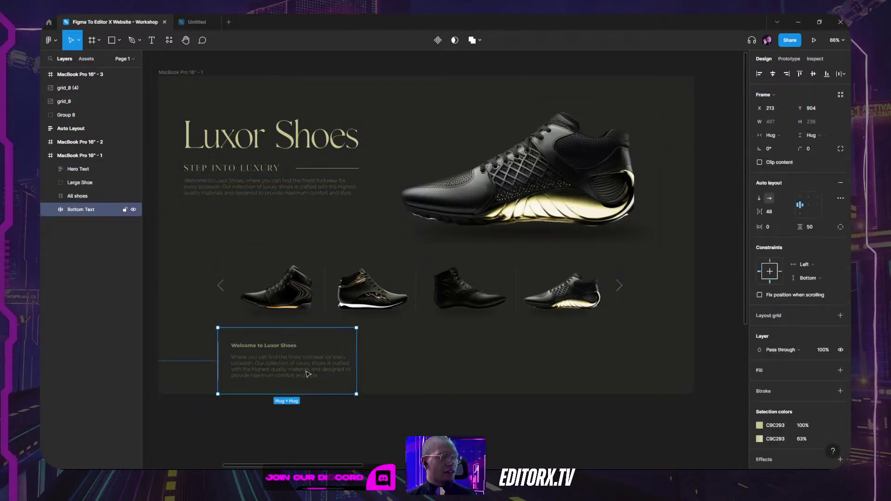
Step: Back in the gold Untitled file, inspect the hero, Kings, Queens and Hermes shoe images
left_click(196, 22)
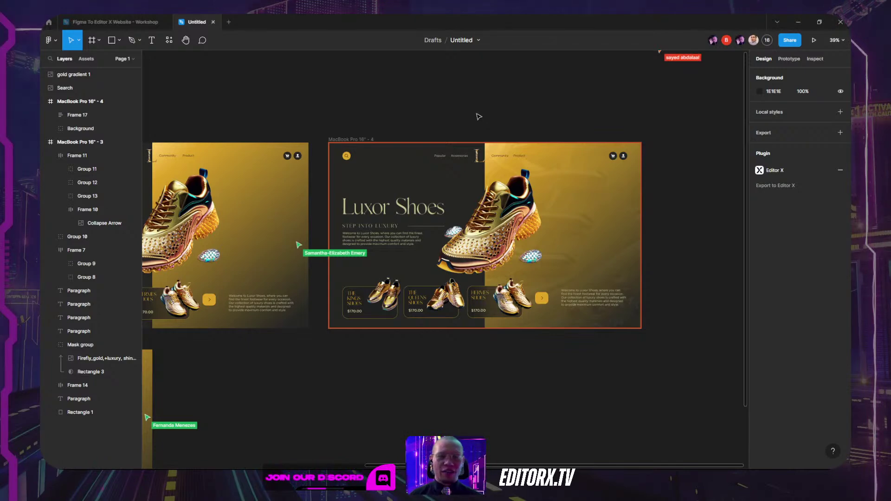
scroll(503, 258, "up", 3)
left_click(504, 258, "ctrl")
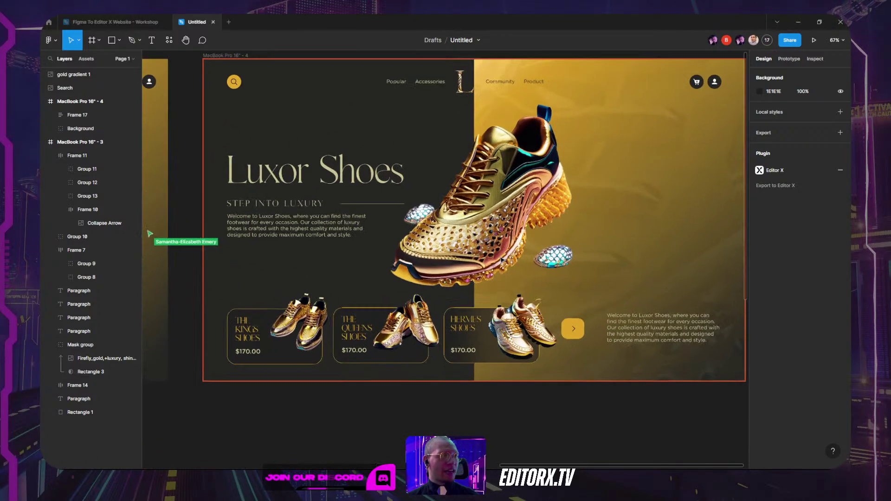
left_click(320, 317, "ctrl")
left_click(407, 325, "ctrl")
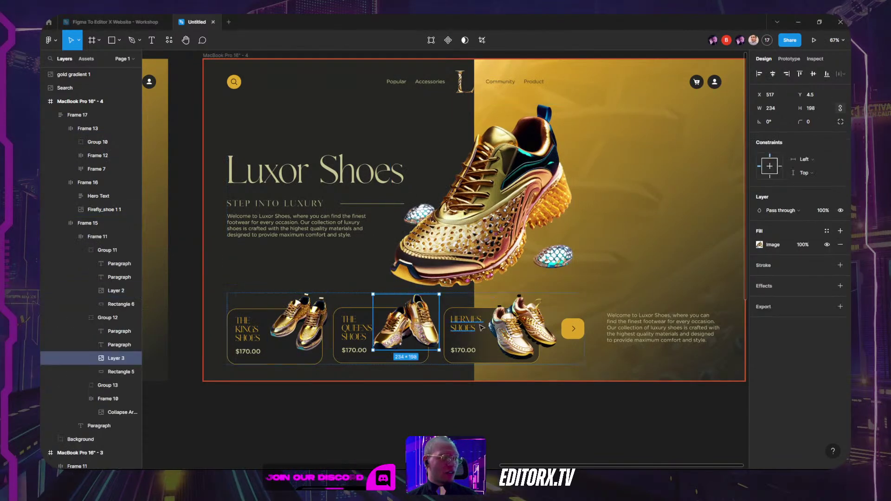
left_click(522, 326, "ctrl")
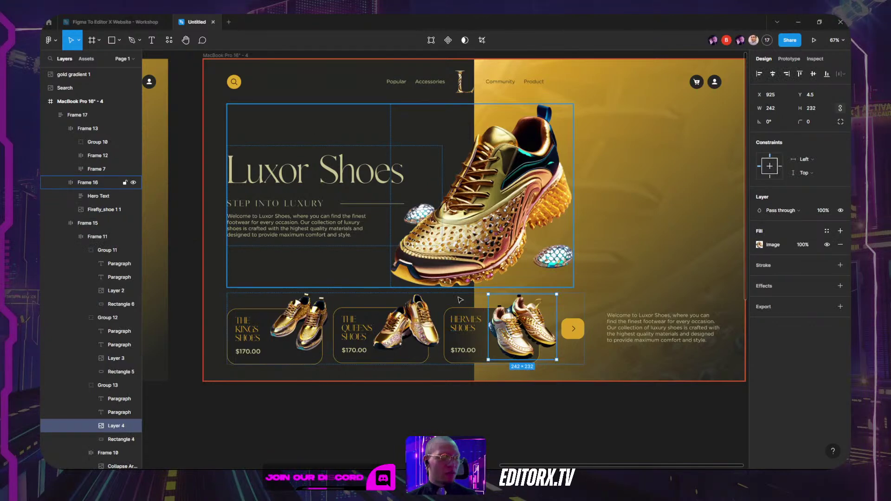
Step: Look over the Adobe Firefly home page in Chrome, then return to the Untitled – Figma tab
mouse_move(445, 468)
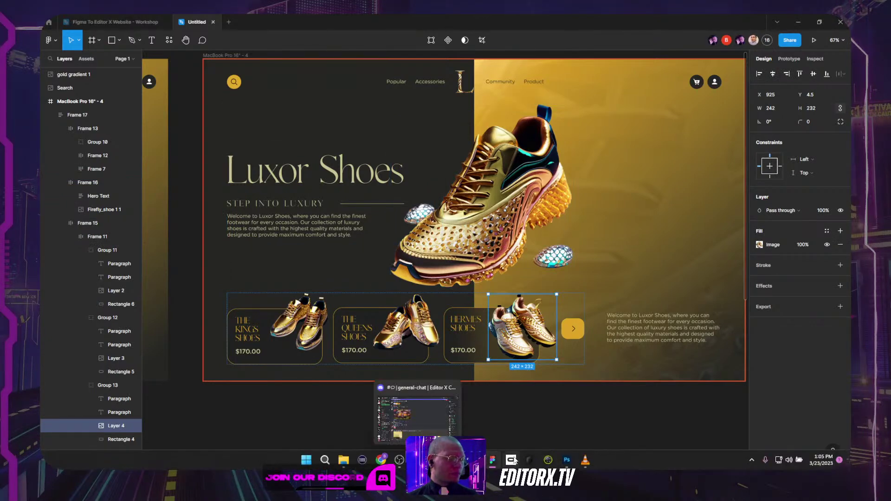
mouse_move(381, 460)
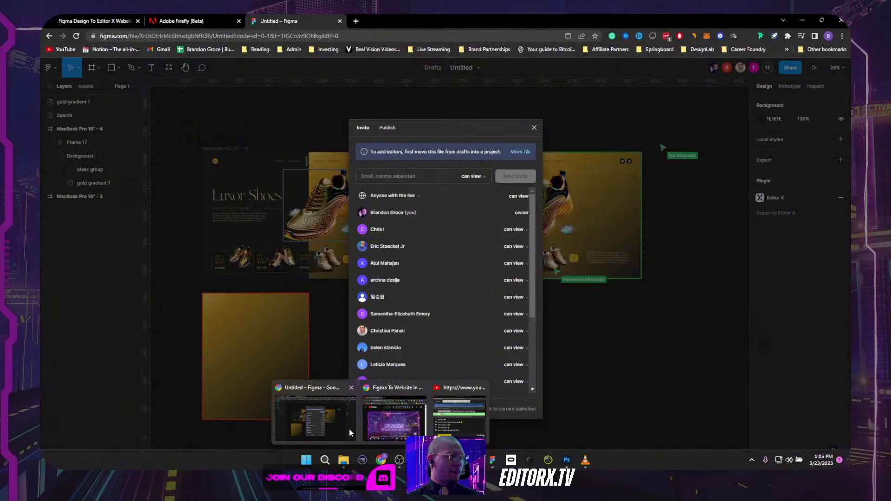
left_click(349, 428)
left_click(180, 21)
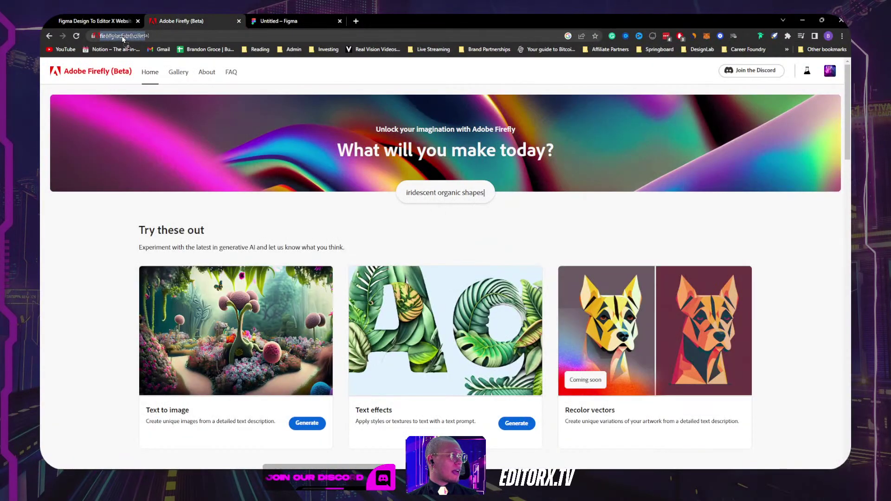
left_click(123, 36)
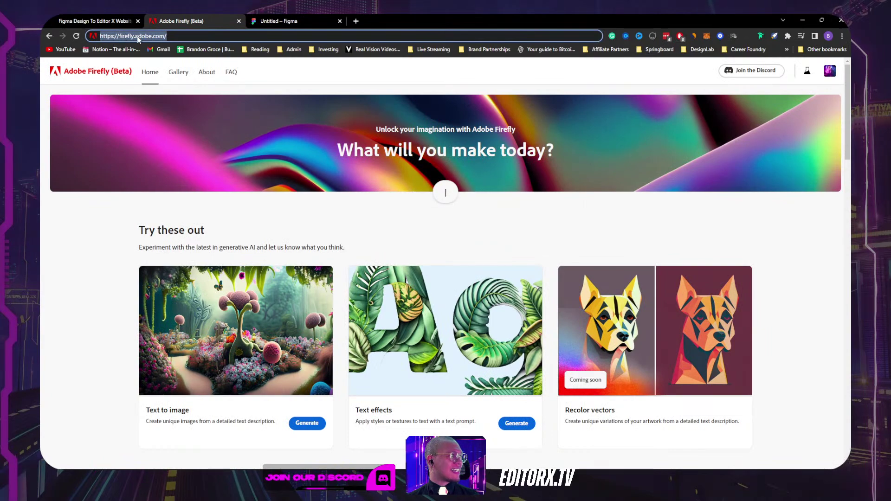
scroll(286, 307, "down", 4)
scroll(284, 302, "up", 4)
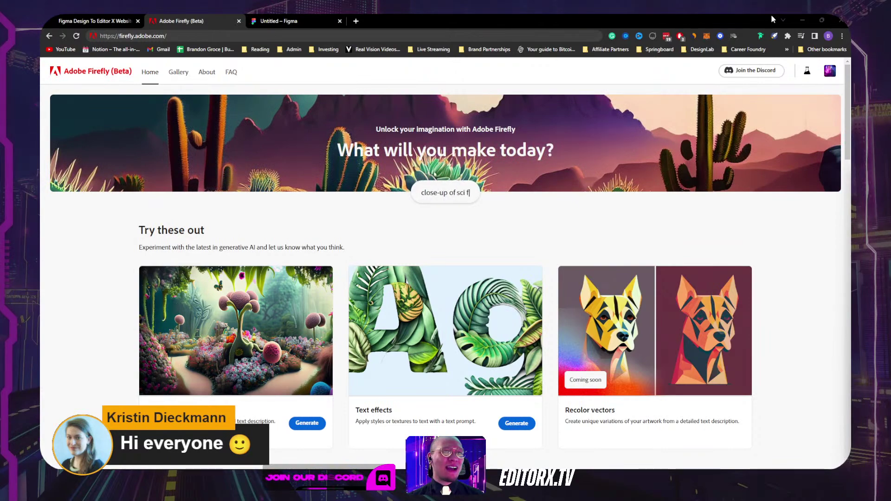
left_click(297, 21)
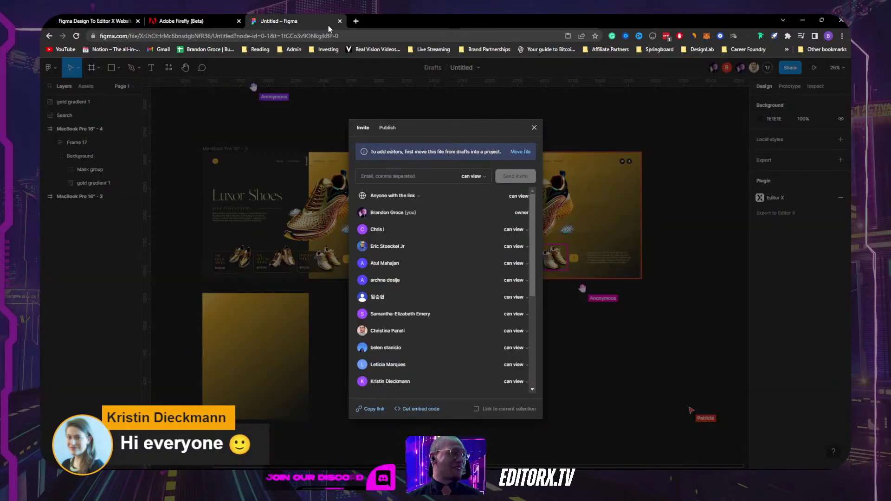
Step: Close the Invite dialog and minimize Chrome to get back to desktop Figma
left_click(534, 127)
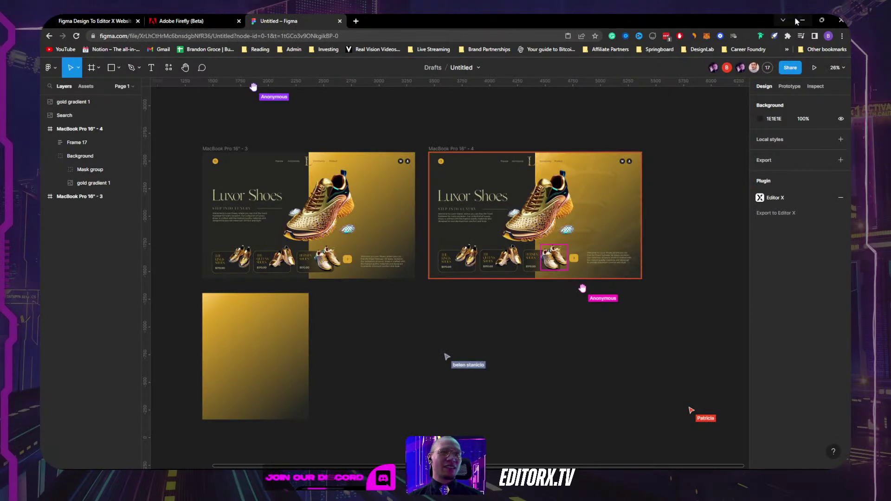
left_click(802, 20)
key("Escape")
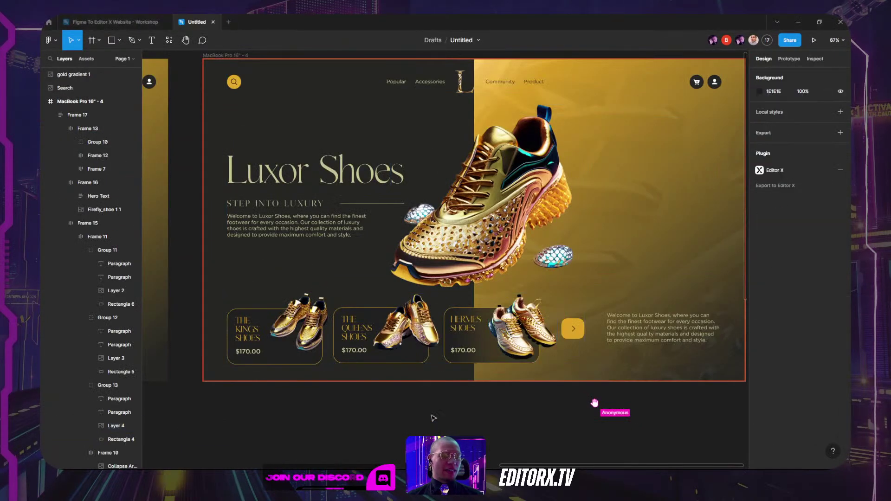
Step: Select Frame 17 and collapse its child layers in the Layers panel
scroll(417, 274, "up", 1)
scroll(418, 273, "up", 1)
left_click(341, 159)
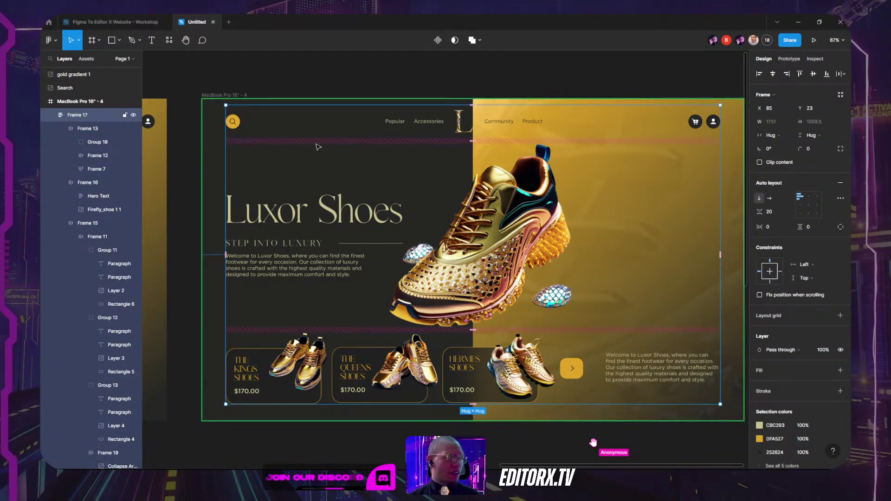
left_click(52, 115)
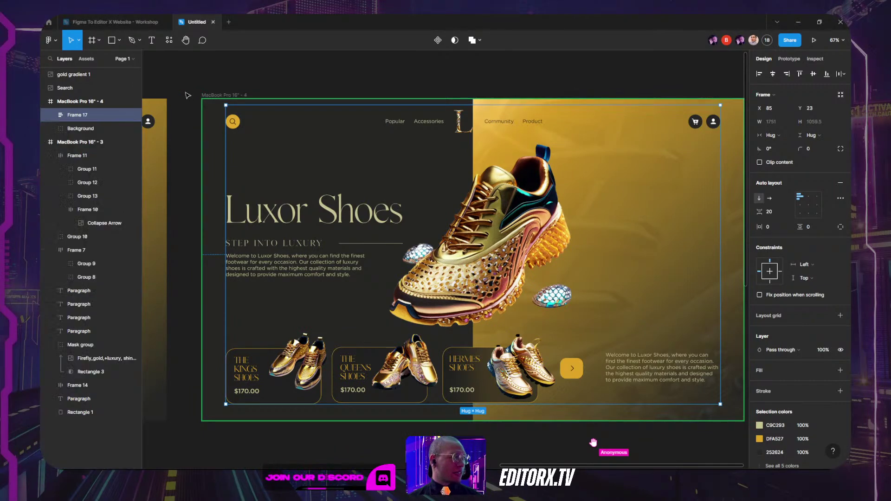
scroll(603, 130, "down", 5)
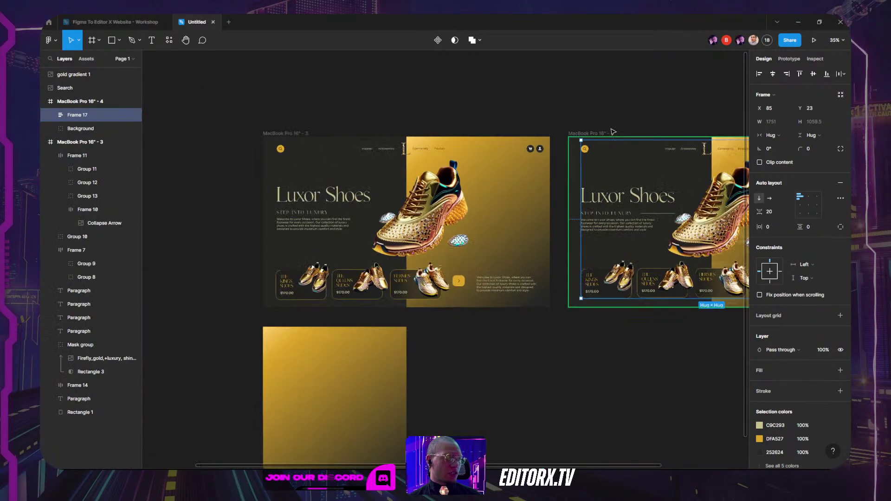
scroll(603, 130, "right", 5)
Step: Start renaming the MacBook Pro 16" - 4 frame, typing 'Th', then click off to finish
left_click(70, 101)
double_click(68, 102)
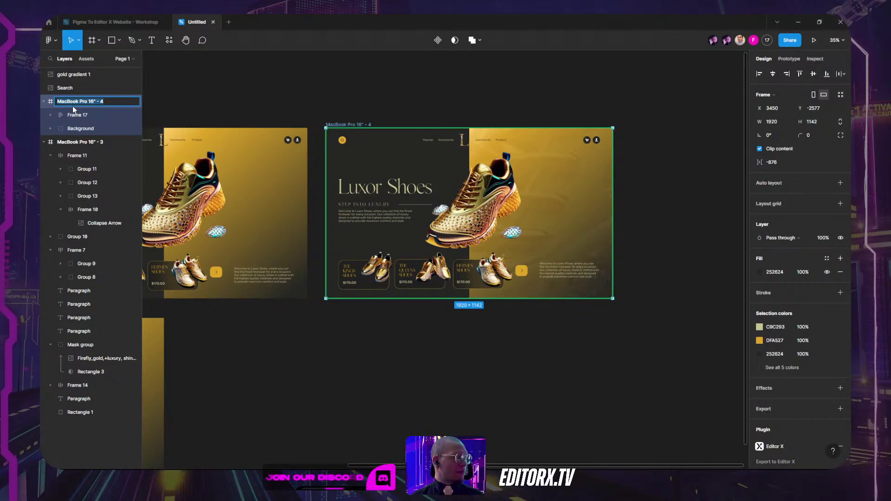
type("The One We're Using For Today")
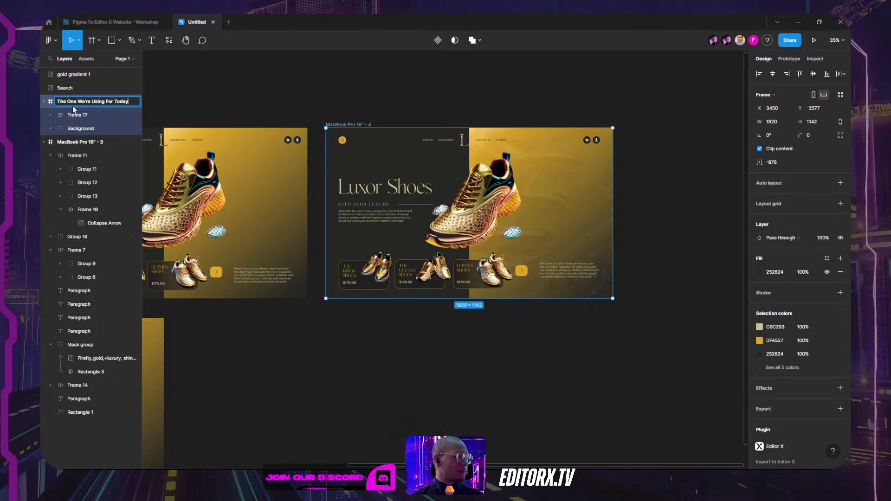
left_click(408, 113)
scroll(369, 170, "up", 5)
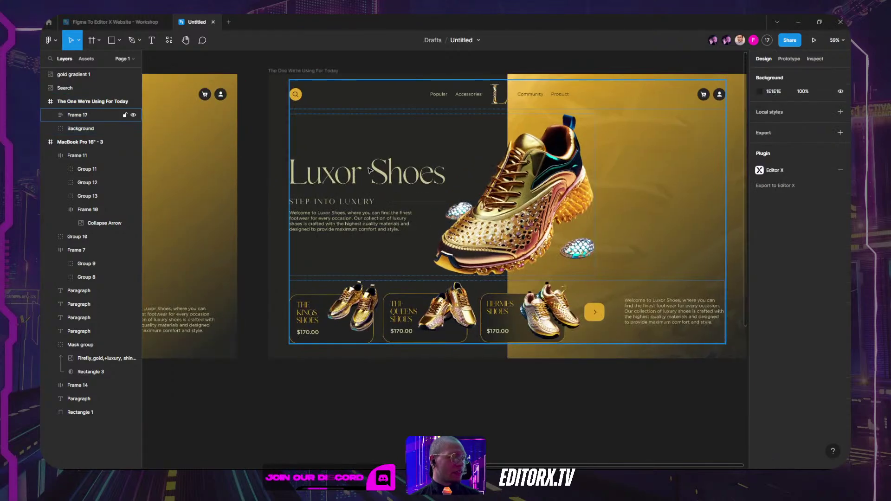
Step: Rename the inner hero frame Frame 17 to 'Main Frame'
left_click(77, 116)
double_click(77, 116)
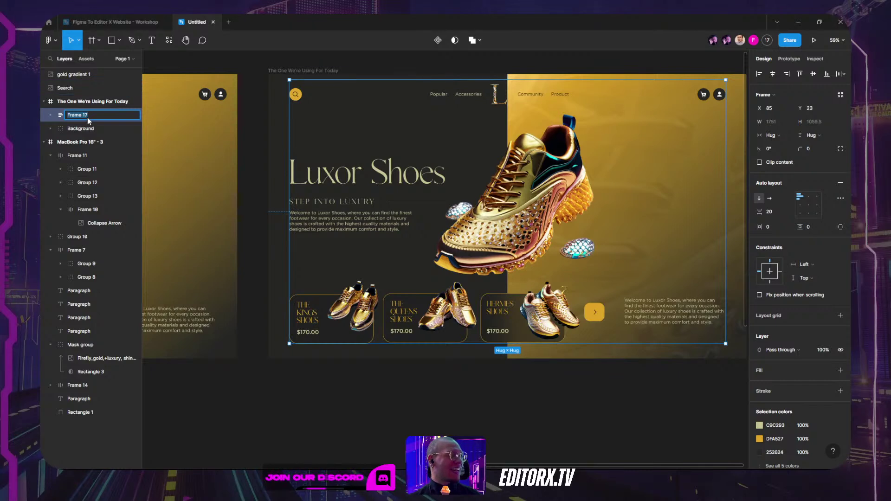
type("Main Frame")
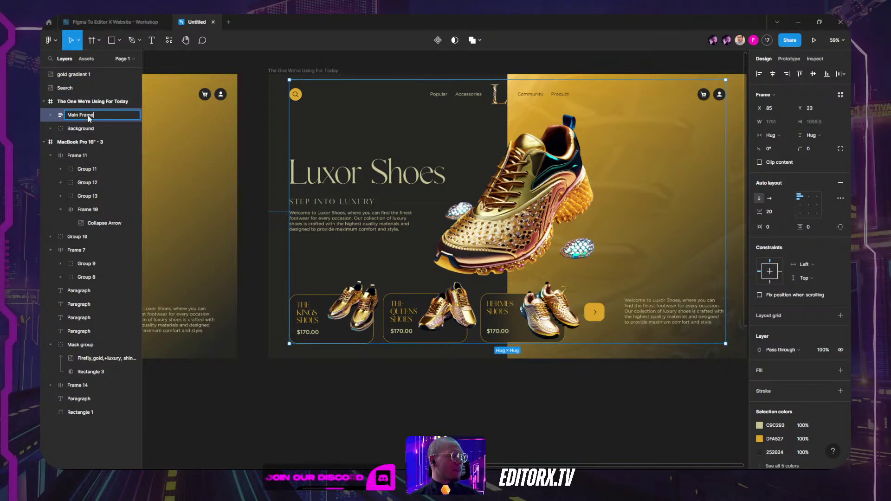
key("Return")
Step: Rename the Background group to 'Background Half Gradient', then reselect the hero frame
left_click(85, 130)
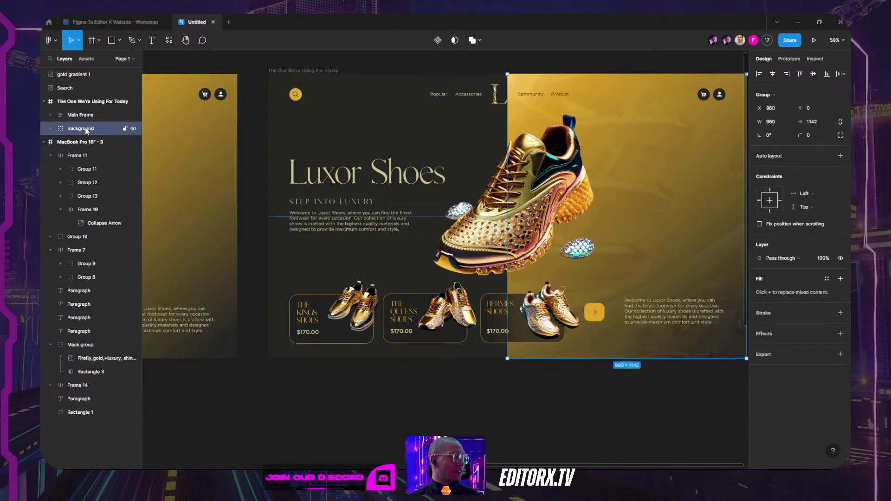
double_click(85, 129)
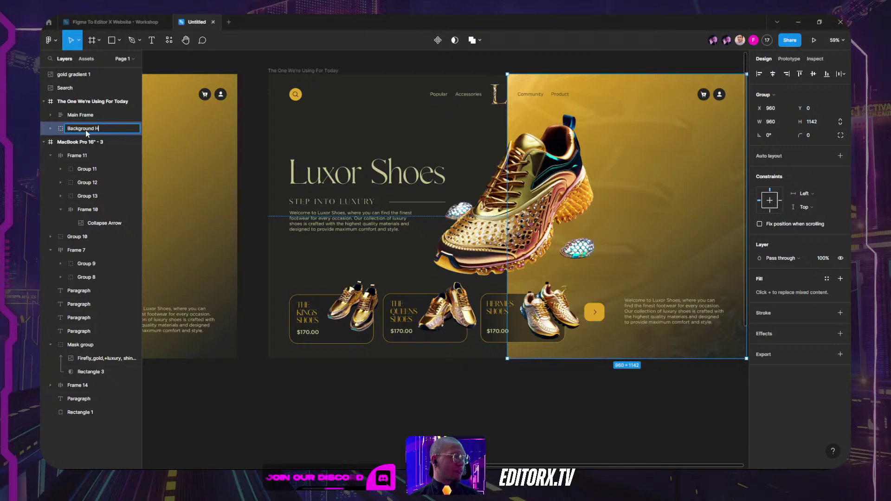
type("Background Half G")
type("radient")
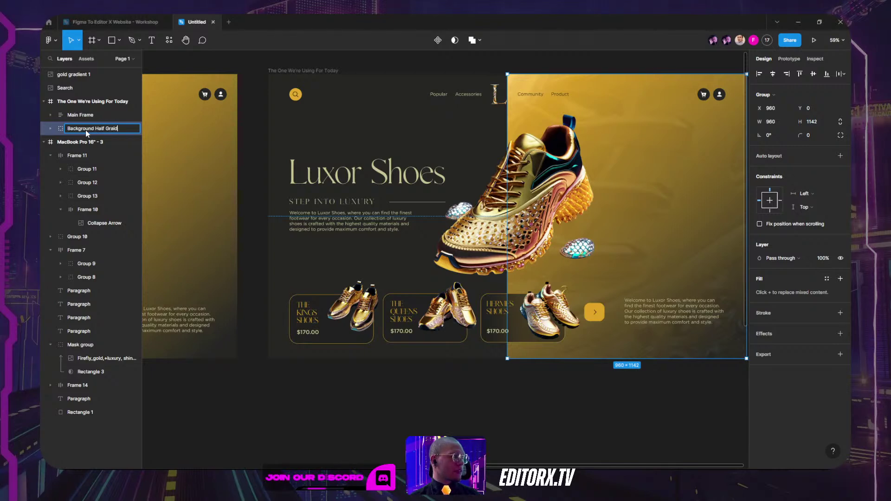
key("Return")
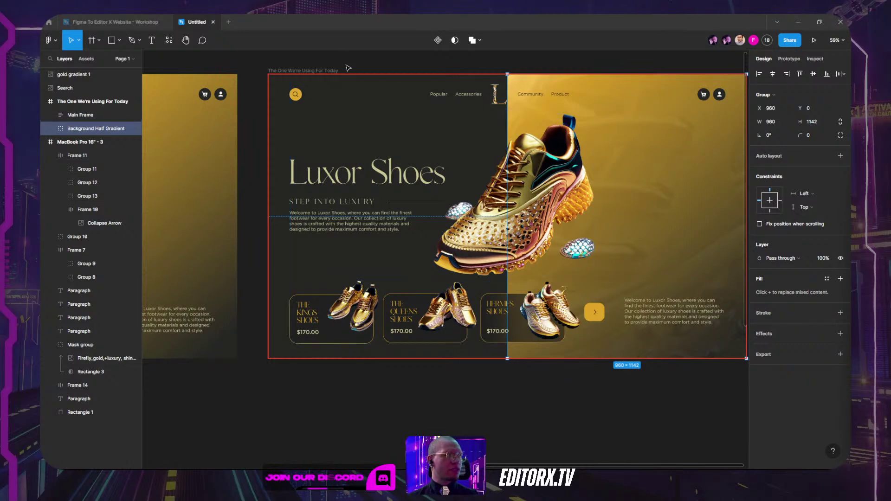
key("Escape")
left_click(322, 72)
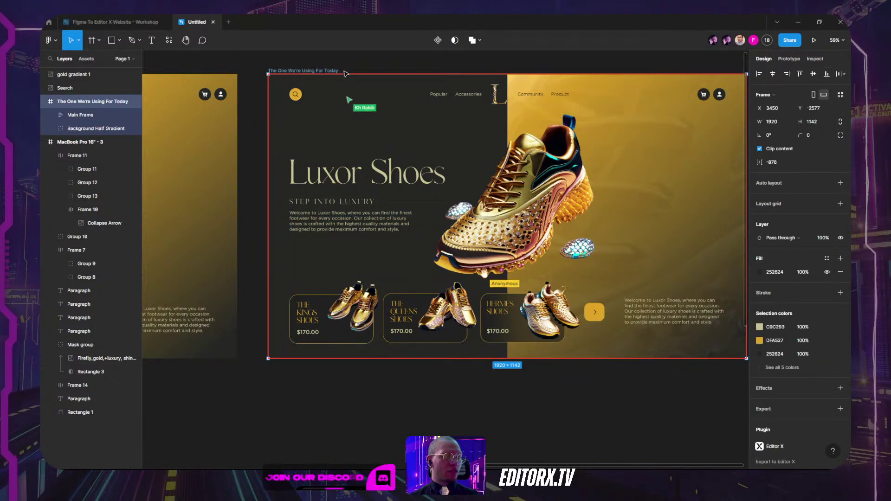
scroll(461, 67, "right", 3)
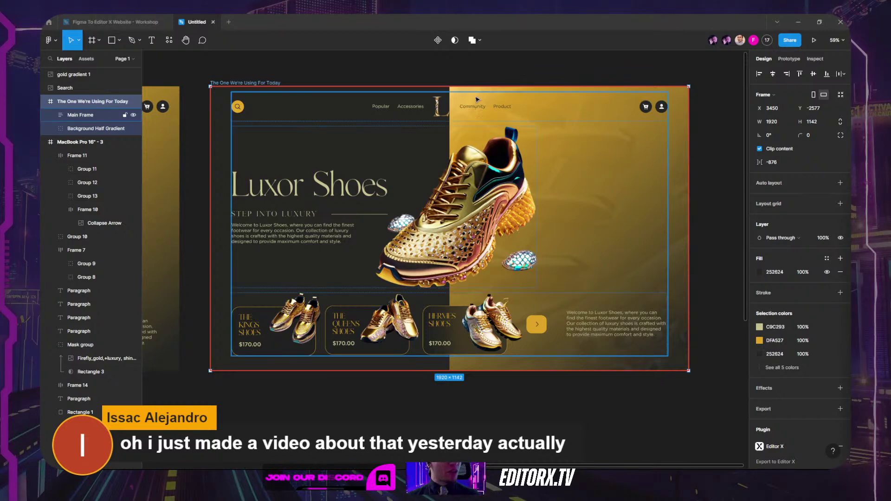
key("Escape")
left_click(458, 146)
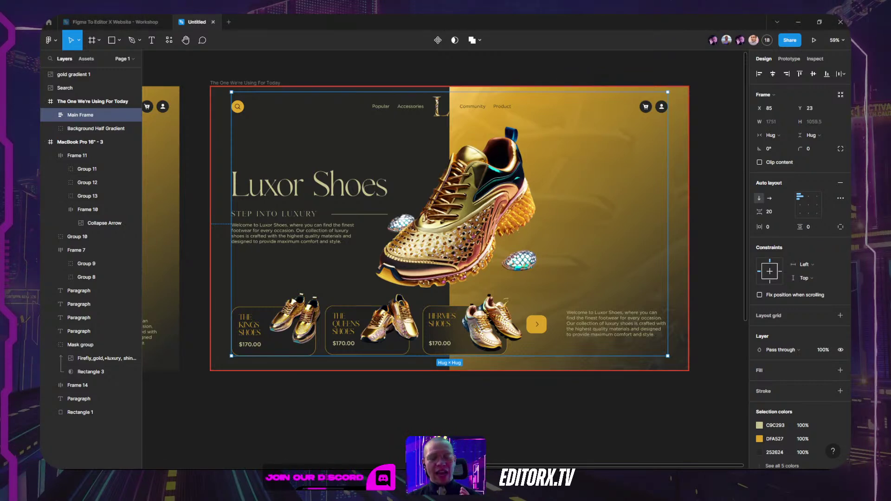
scroll(496, 154, "down", 3)
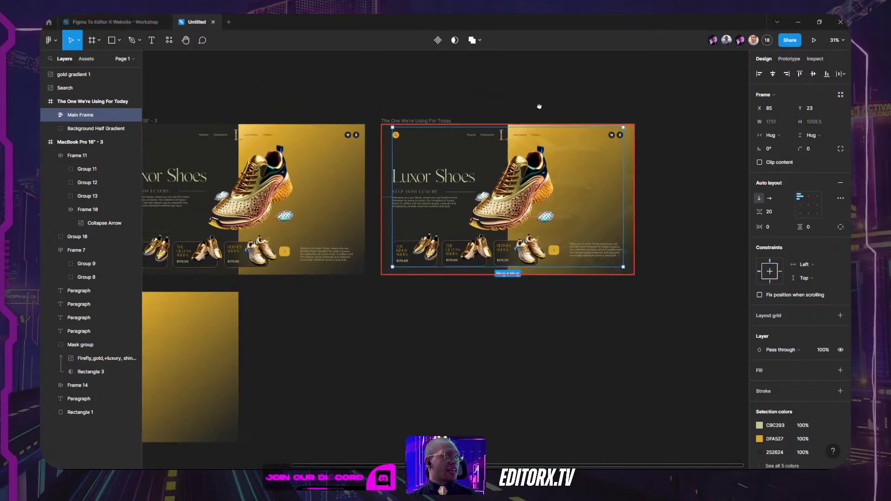
scroll(479, 100, "left", 5)
left_click(445, 255)
left_click(481, 257)
left_click(432, 254)
left_click(418, 205)
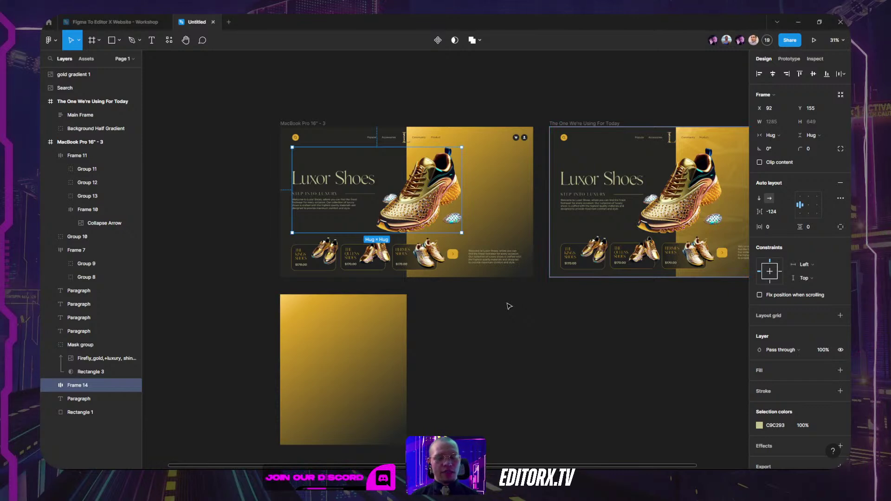
Step: Alt-drag the MacBook Pro 16" - 3 frame upward to place a duplicate above it
left_click(412, 103)
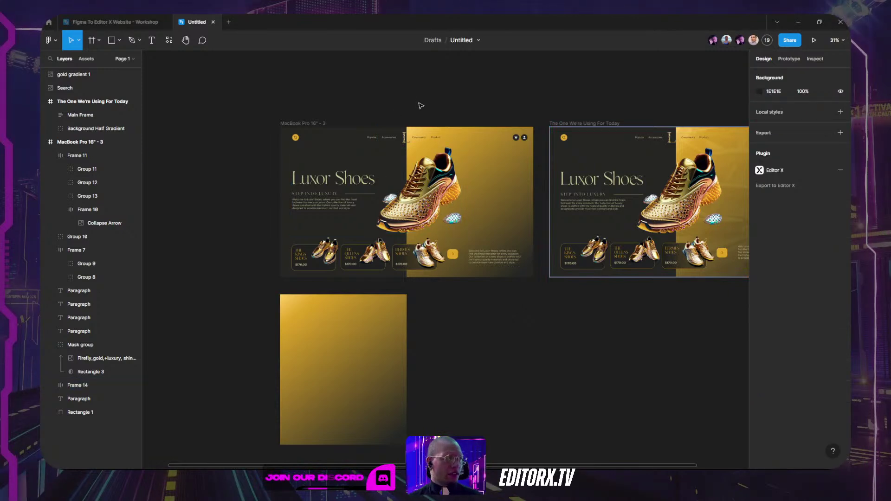
scroll(404, 97, "right", 2)
left_click(385, 182)
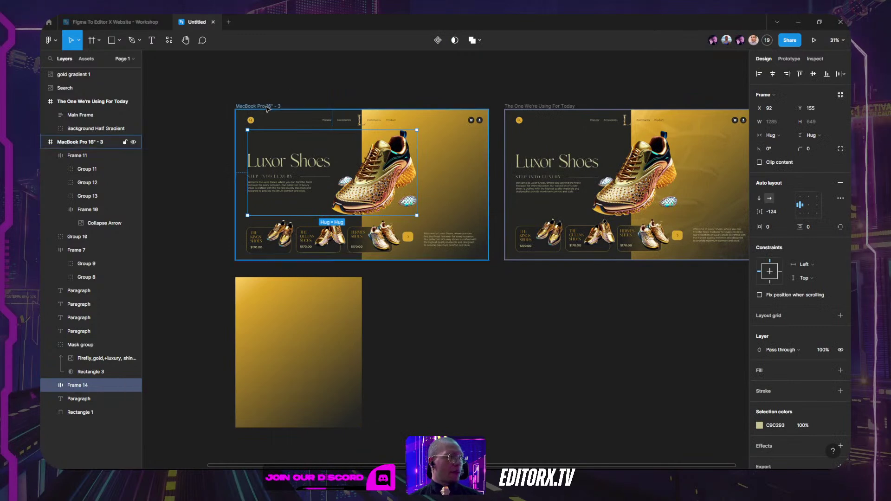
scroll(298, 263, "up", 5)
left_click(298, 264)
left_click_drag(298, 264, 298, 96)
Step: Ungroup the hero Frame 14 and the product-card Frame 11 inside the copy
left_click(355, 164)
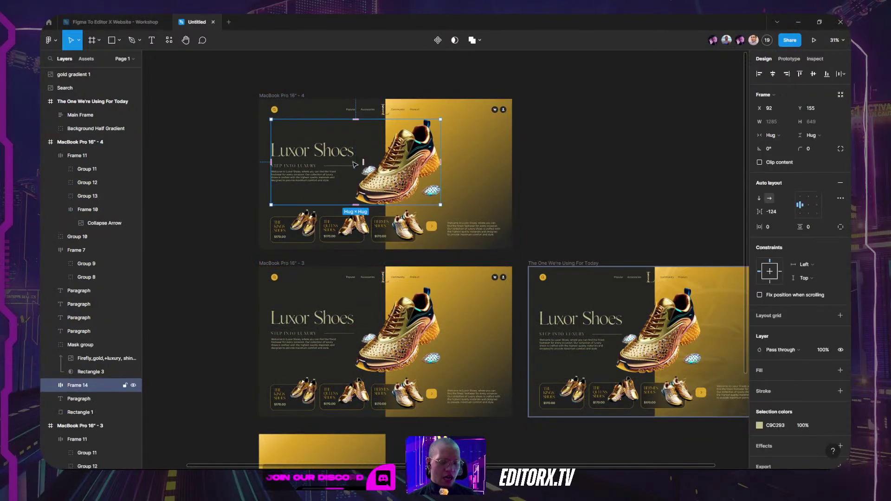
right_click(346, 158)
left_click(371, 273)
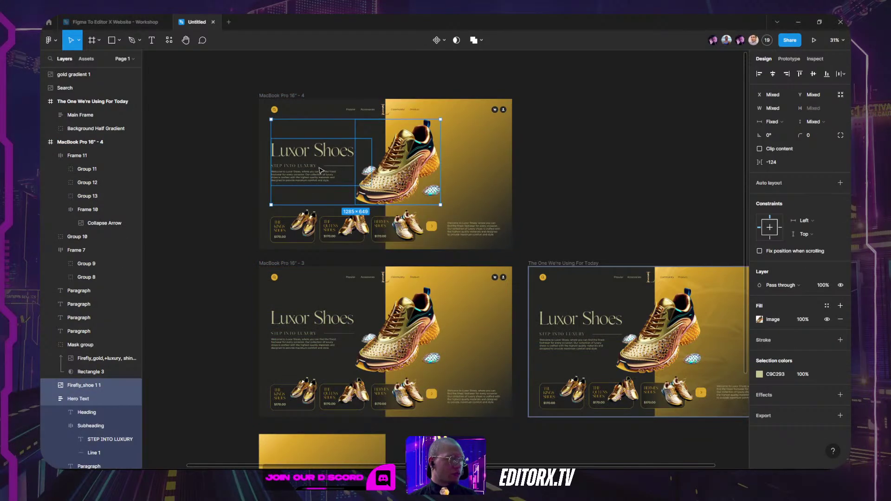
right_click(323, 235)
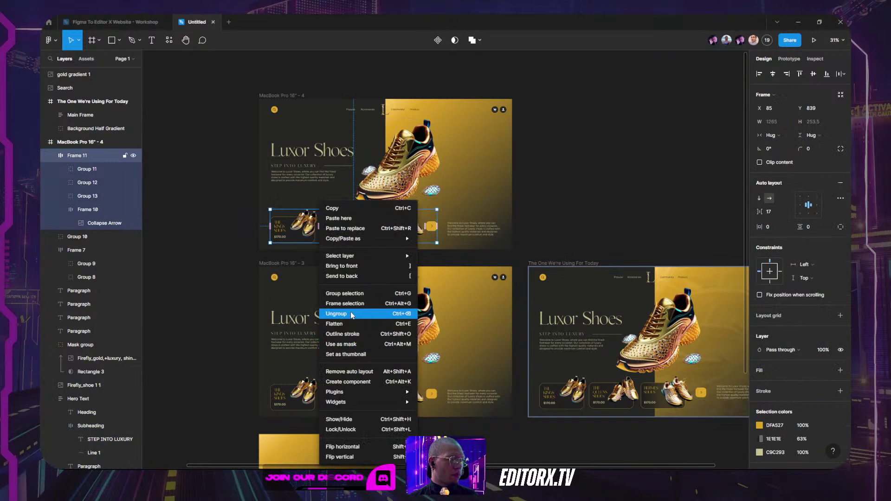
left_click(352, 313)
key("Escape")
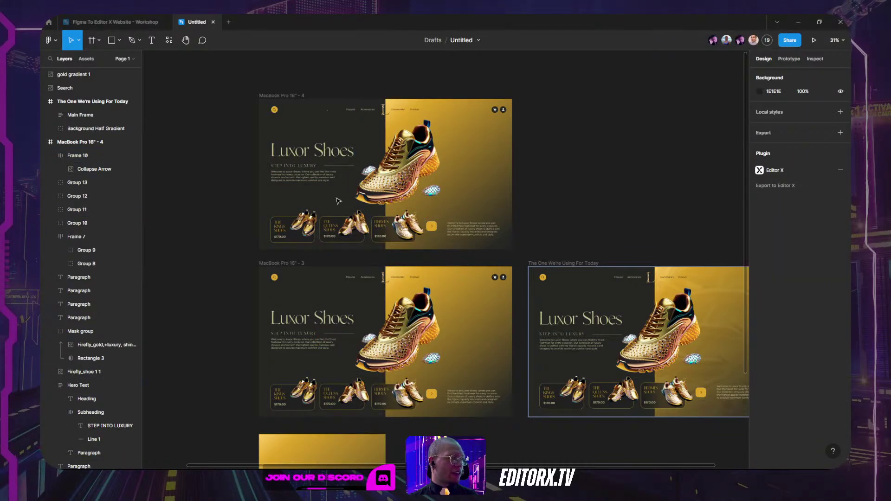
Step: Inspect the paragraph under Luxor Shoes and the bottom-right paragraph
left_click(320, 183)
left_click(473, 228)
left_click(606, 176)
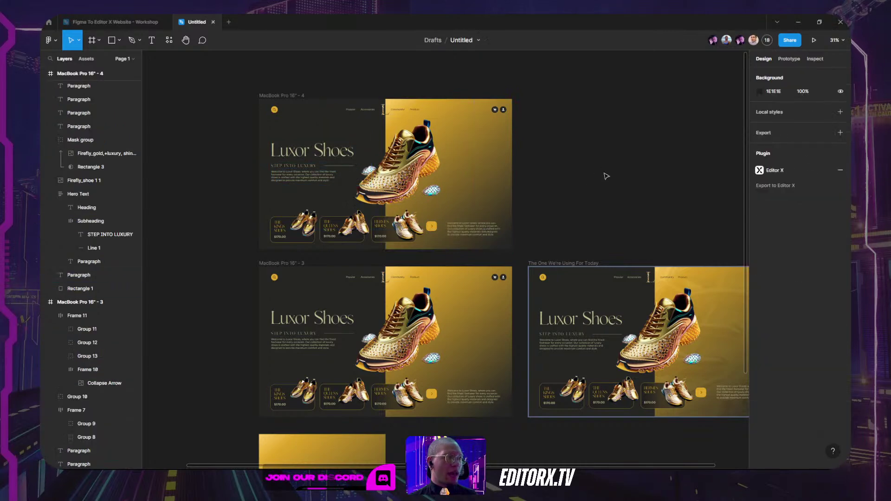
Step: Rename the MacBook Pro 16" - 4 frame to 'BAD EXAMPLE FOR THE PLUGIN'
left_click(288, 95)
scroll(417, 126, "up", 2)
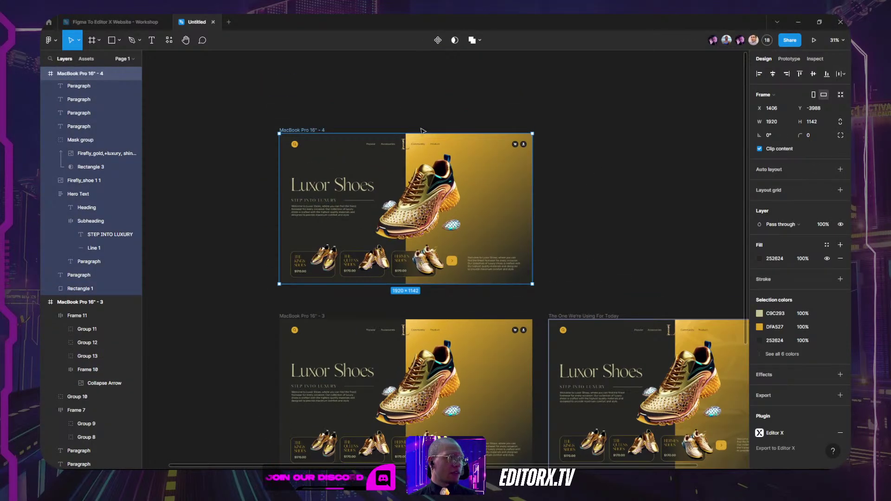
double_click(296, 130)
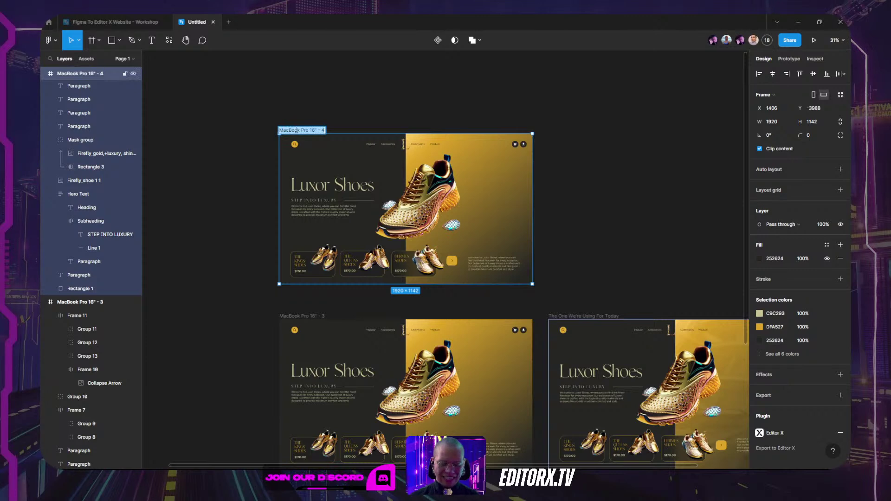
type("BAD EXAMPLE FO")
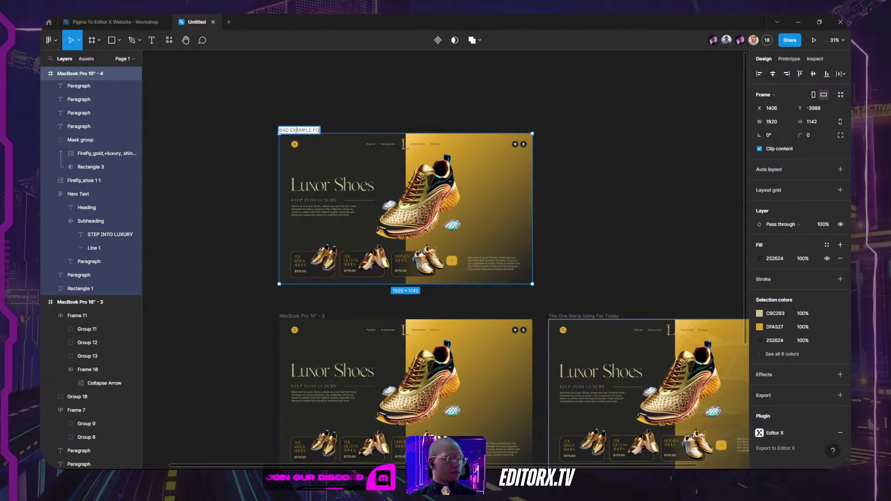
type("R THE PLUGIN")
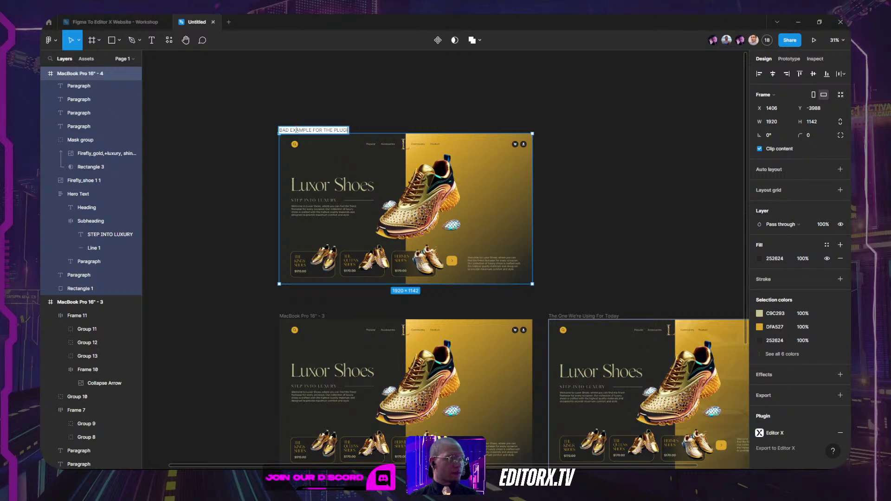
key("Return")
key("Escape")
left_click(297, 130)
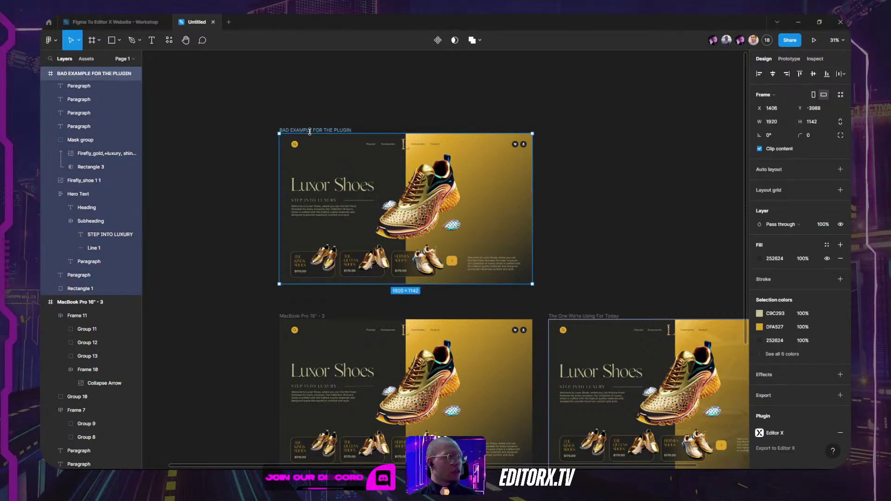
Step: Search the plugins for 'editor x' and run Editor X – Figma to Responsive Site (Beta)
left_click(168, 40)
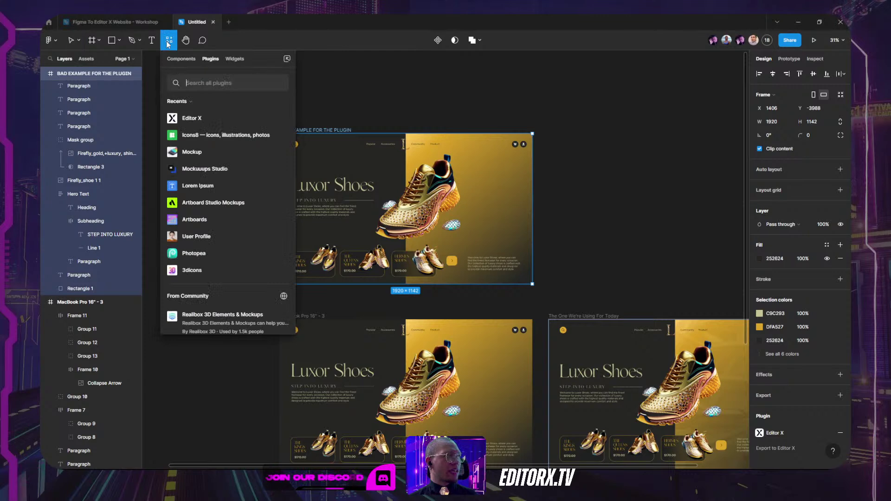
left_click(421, 84)
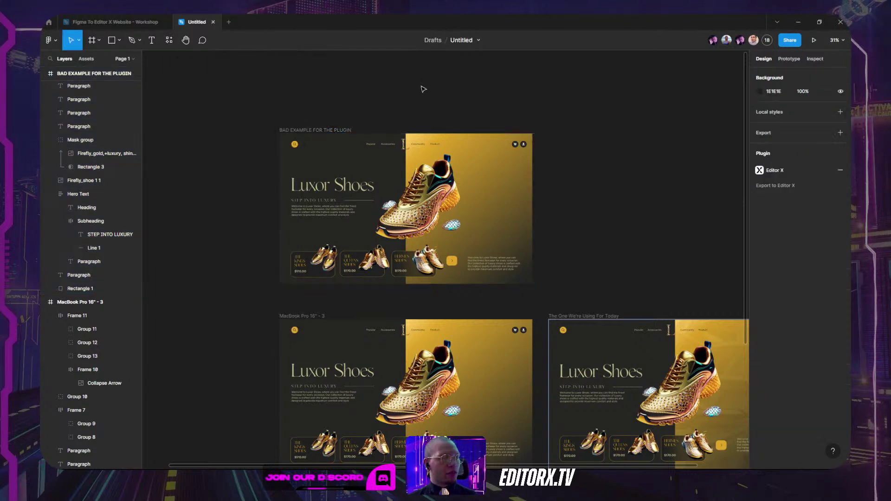
left_click(170, 41)
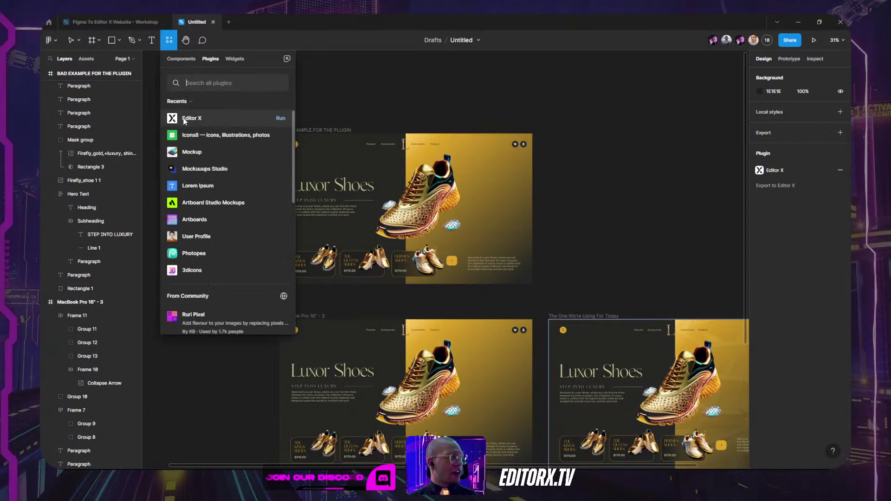
type("editor")
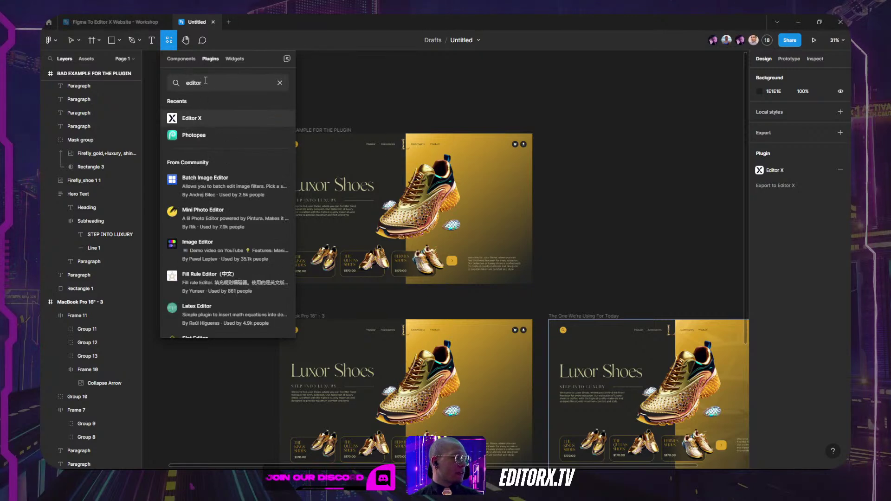
type(" x")
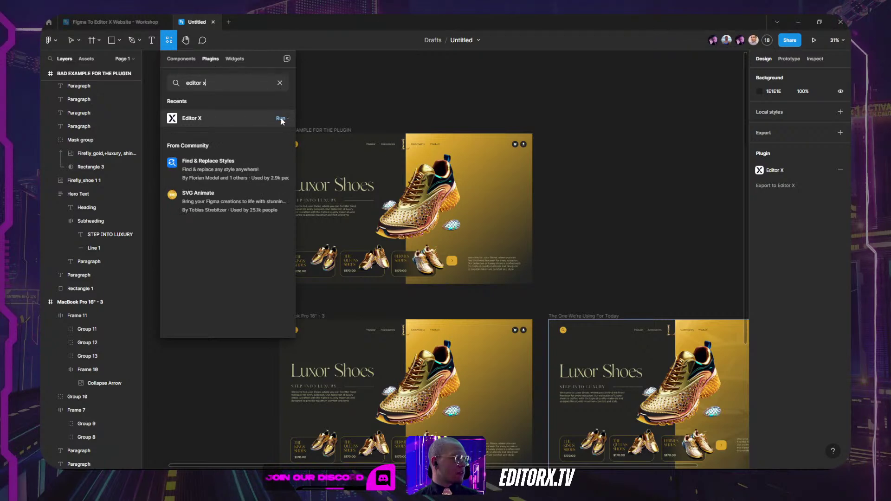
left_click(260, 120)
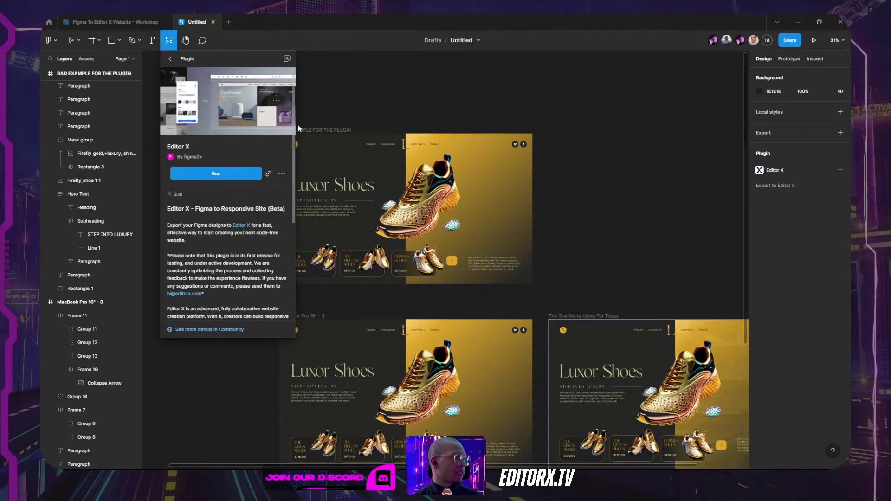
left_click(228, 173)
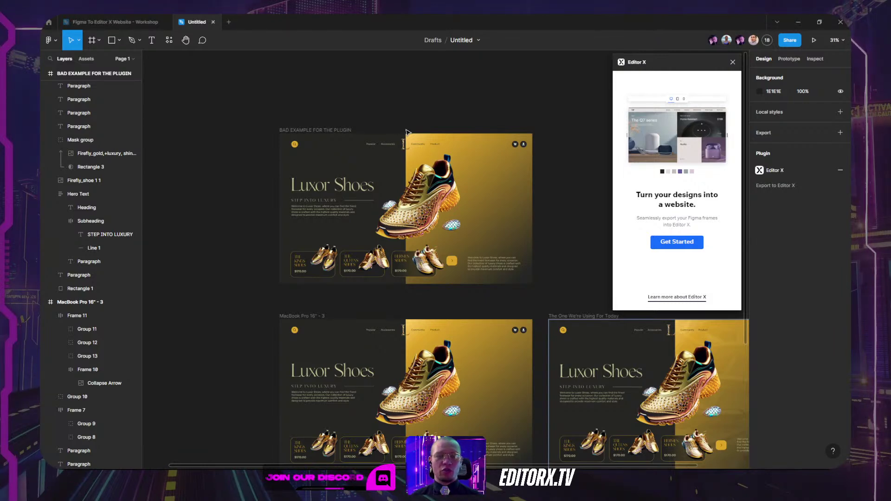
Step: Choose the BAD EXAMPLE FOR THE PLUGIN frame in the Editor X plugin and export it
left_click(668, 242)
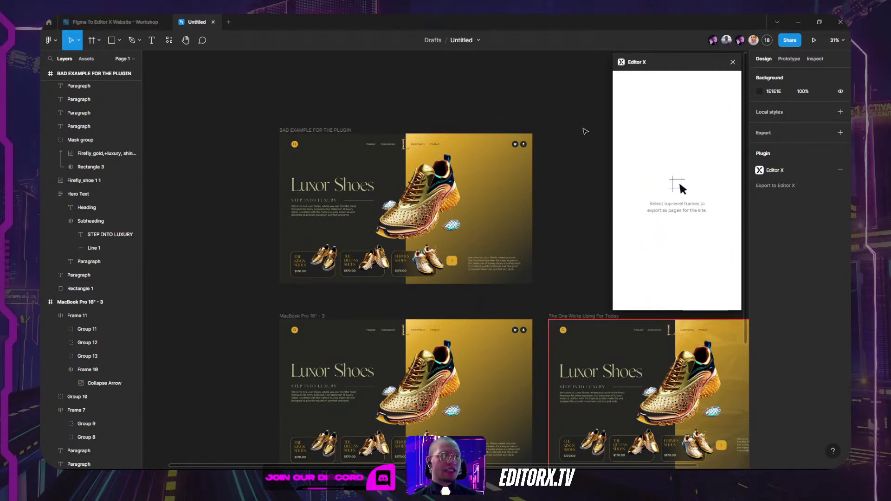
left_click(315, 130)
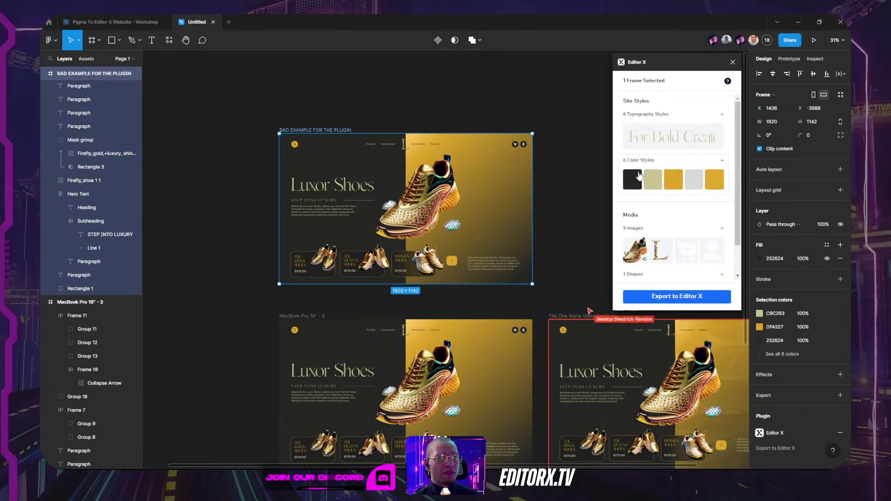
scroll(653, 222, "down", 1)
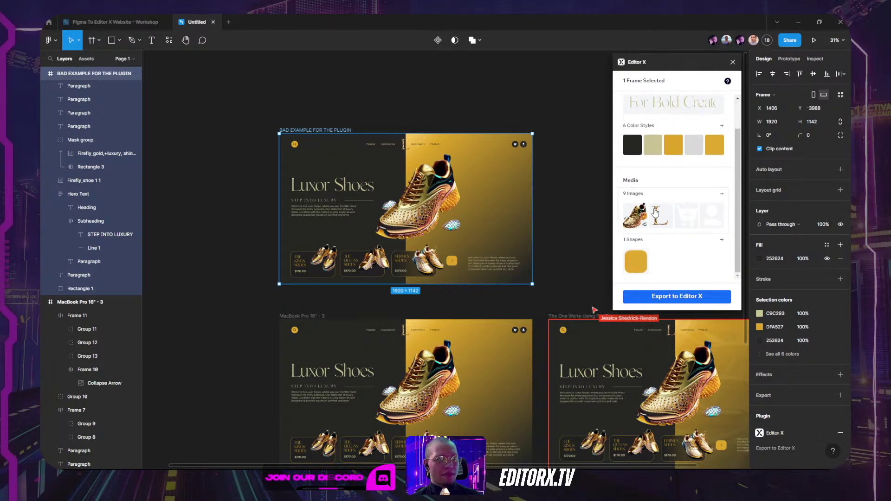
left_click(677, 299)
left_click(656, 234)
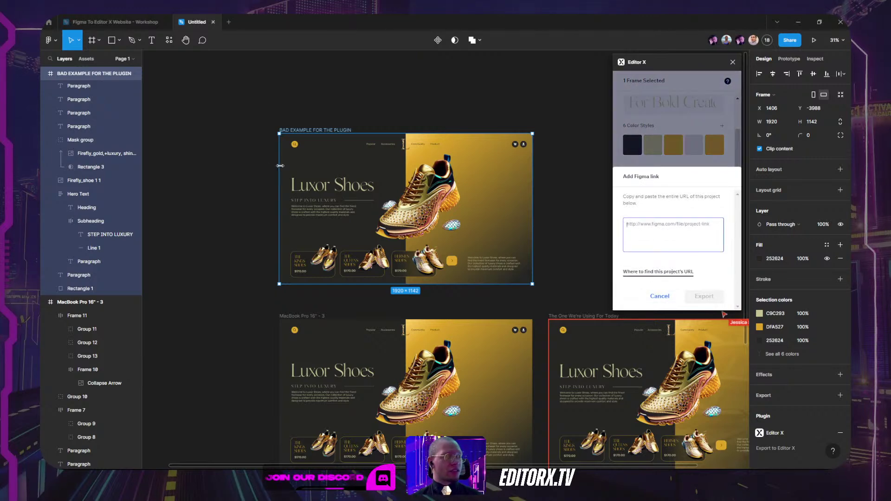
mouse_move(381, 459)
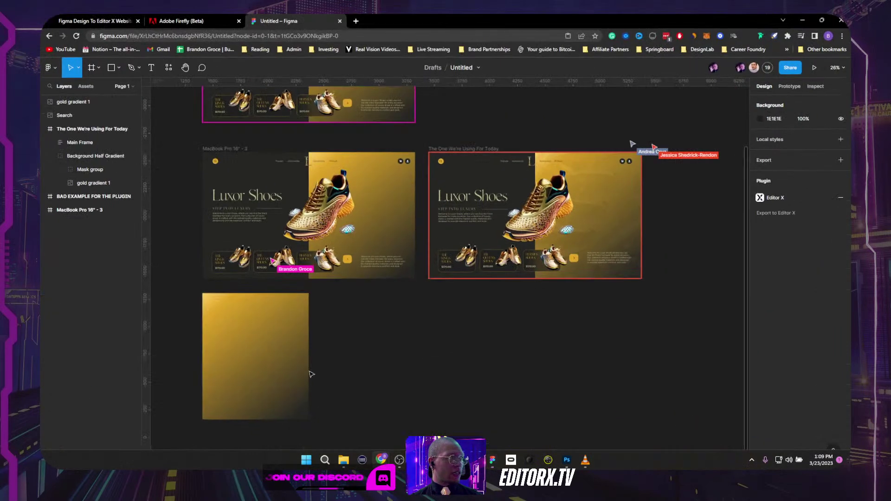
Step: Copy the Figma file's URL from Chrome, paste it into the plugin's link field, and export
left_click(316, 408)
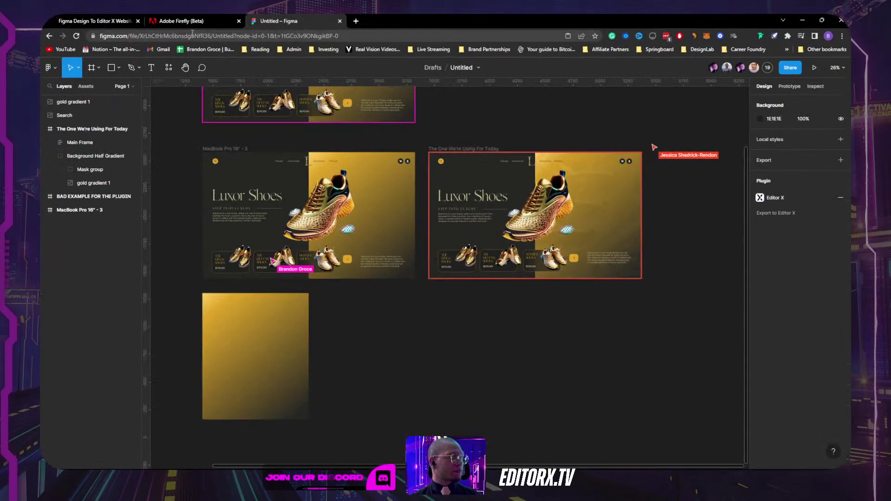
left_click(192, 36)
key("ctrl+c")
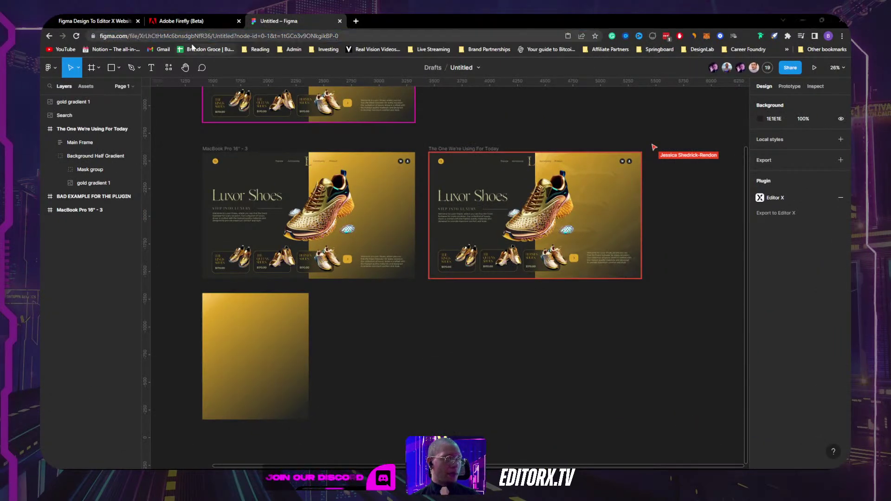
key("alt+Tab")
key("ctrl+v")
left_click(700, 295)
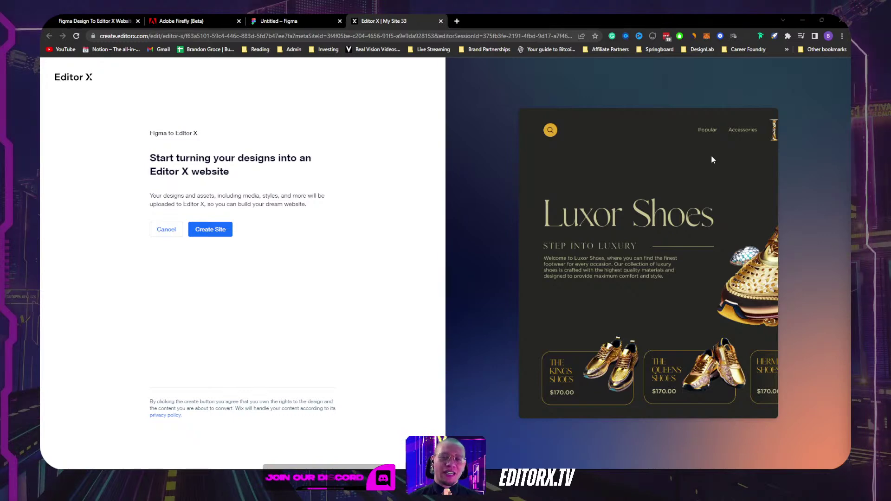
Step: Create the Editor X site from the Luxor Shoes Figma design
left_click(210, 230)
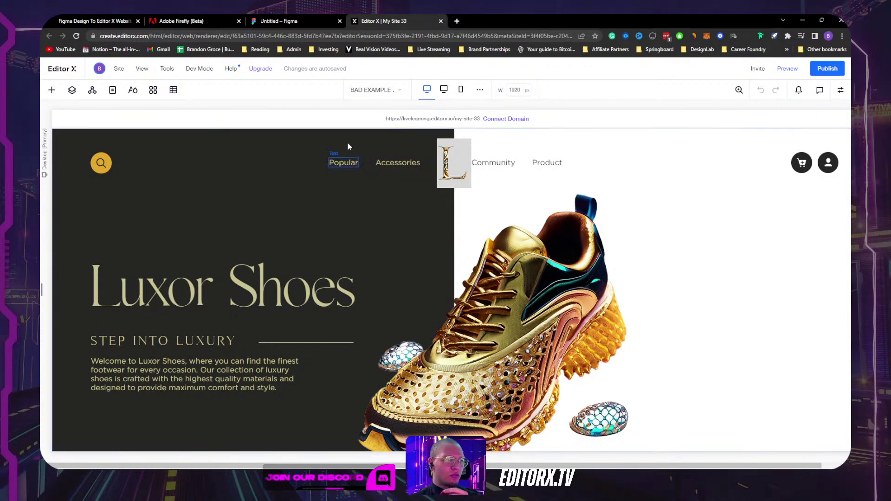
scroll(393, 198, "down", 3)
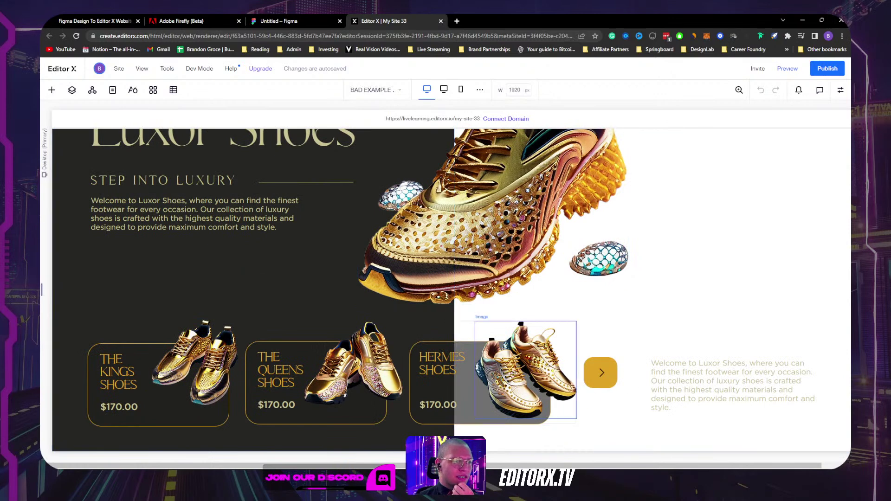
left_click(389, 241)
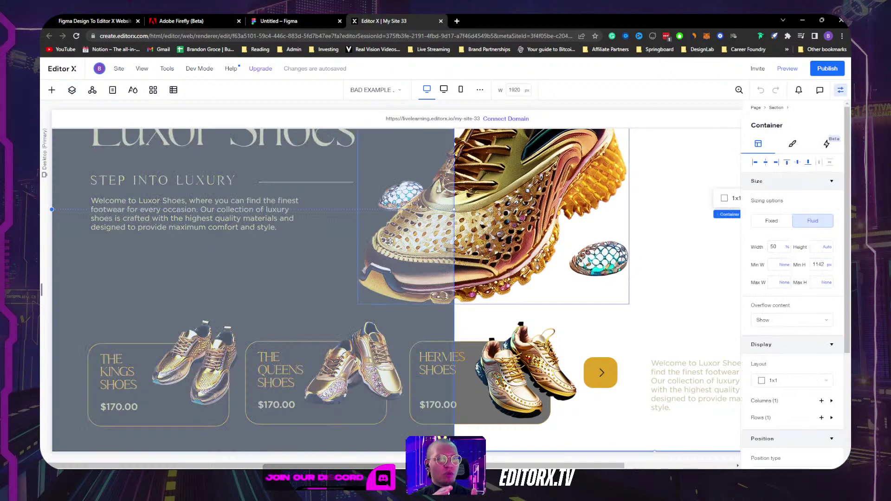
key("ctrl+shift+i")
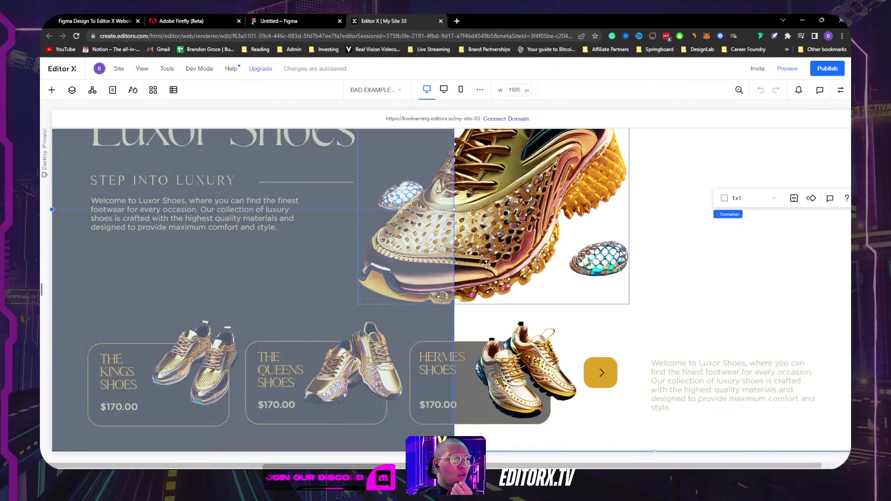
scroll(650, 274, "up", 3)
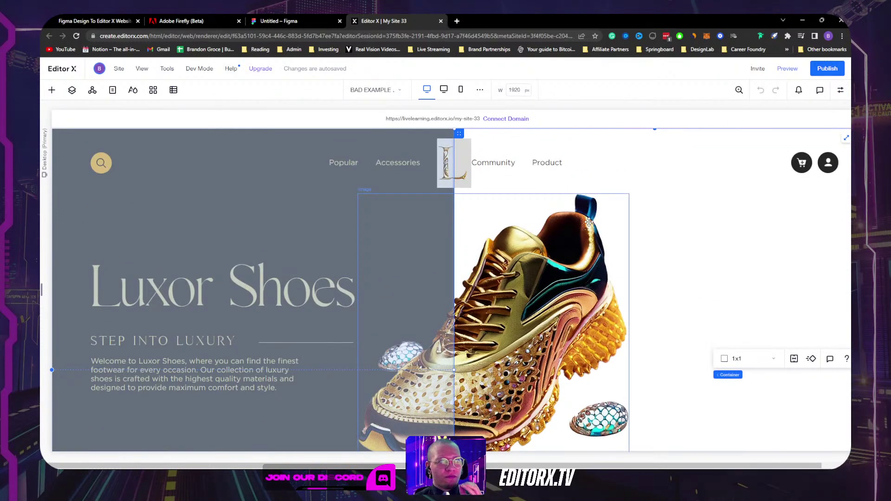
left_click(163, 188)
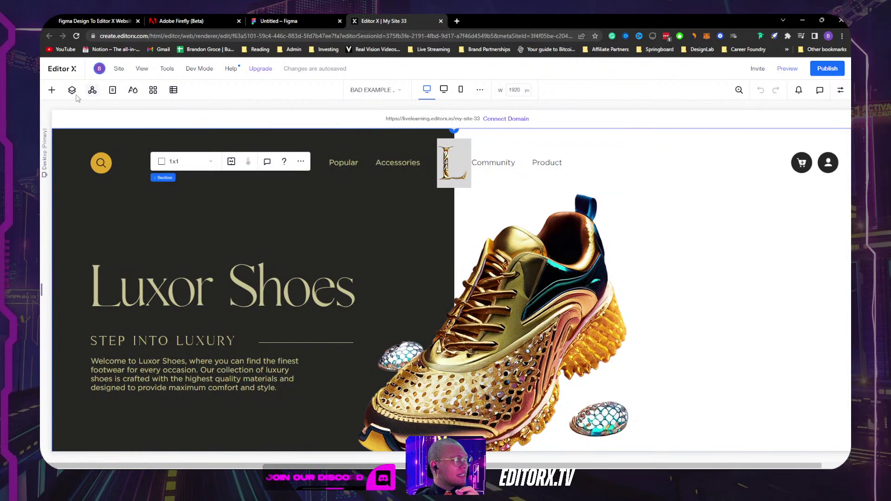
left_click(72, 92)
Step: Expand the Section layer and select the Queens Shoes and leftmost product-card containers
left_click(64, 147)
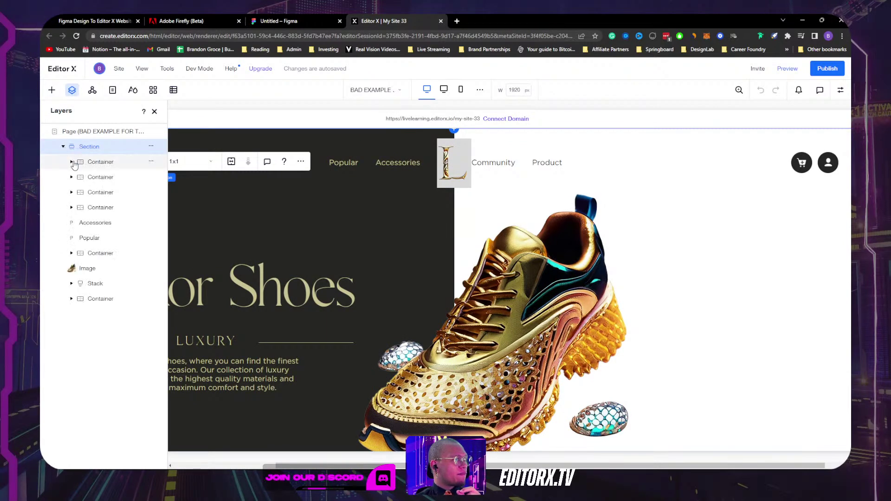
left_click(96, 176)
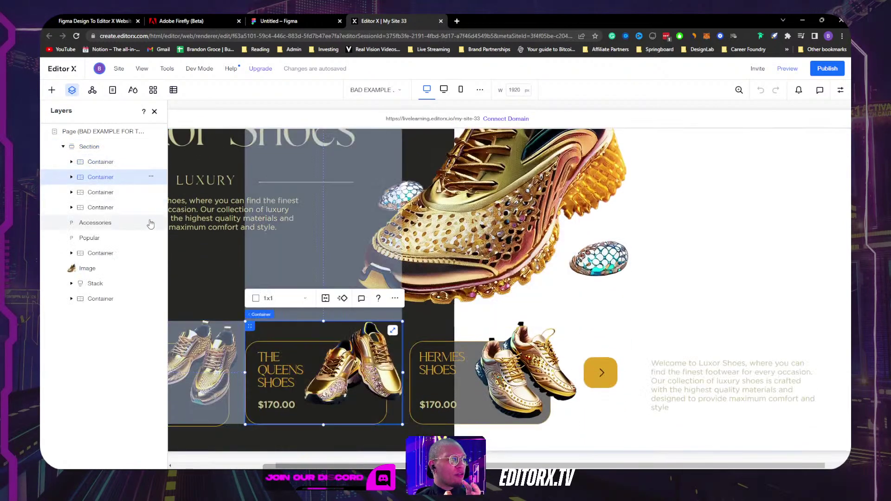
left_click(108, 192)
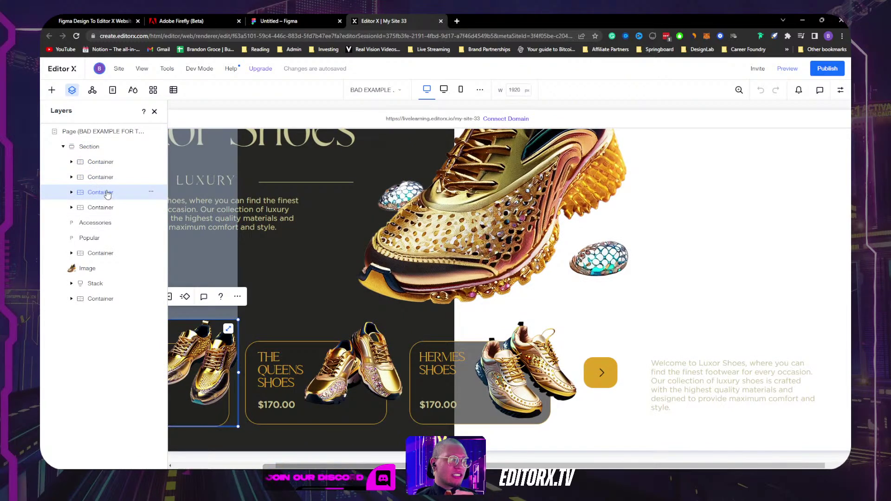
Step: Select the large right-hand background container and expand it to show its child containers
left_click(702, 287)
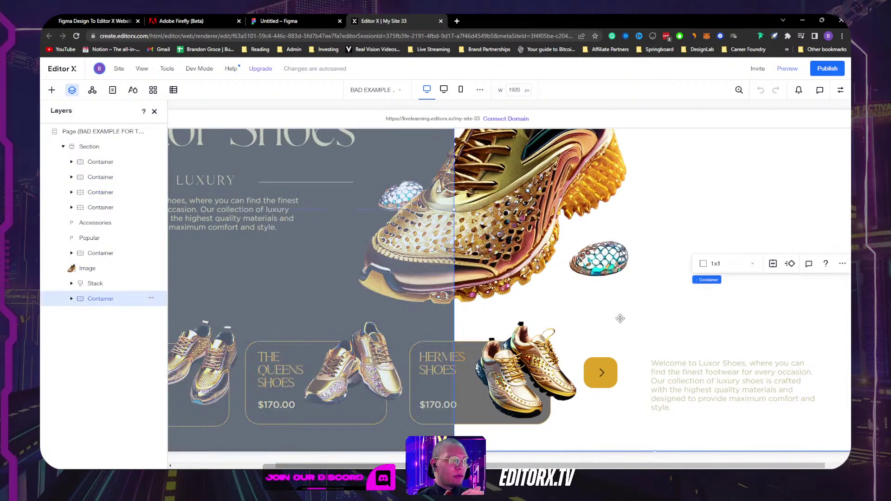
scroll(619, 319, "up", 1)
scroll(619, 318, "up", 3)
left_click(72, 298)
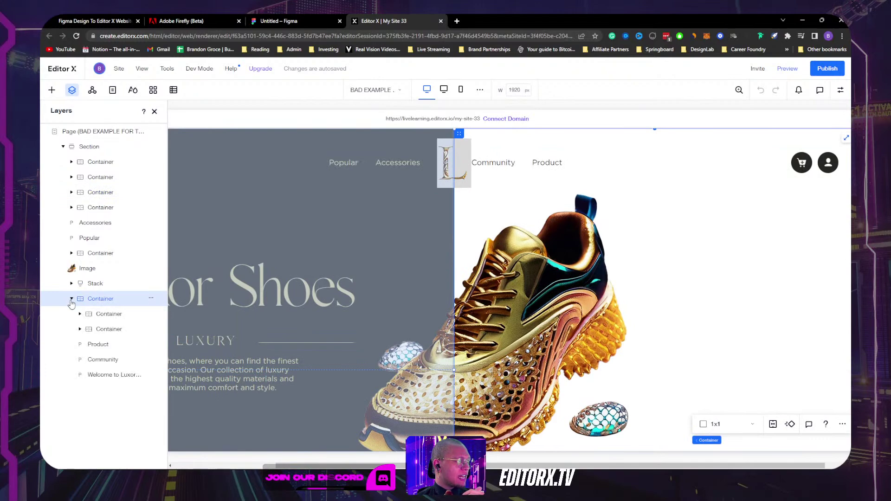
left_click(99, 314)
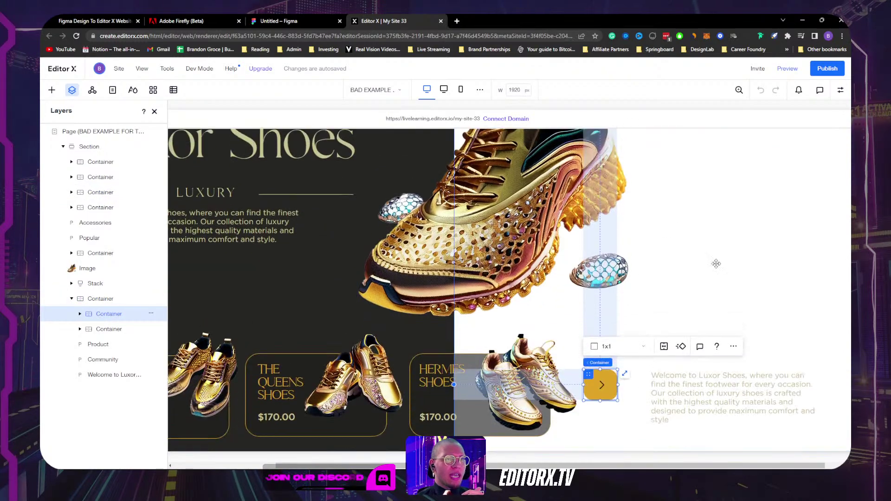
scroll(738, 200, "up", 3)
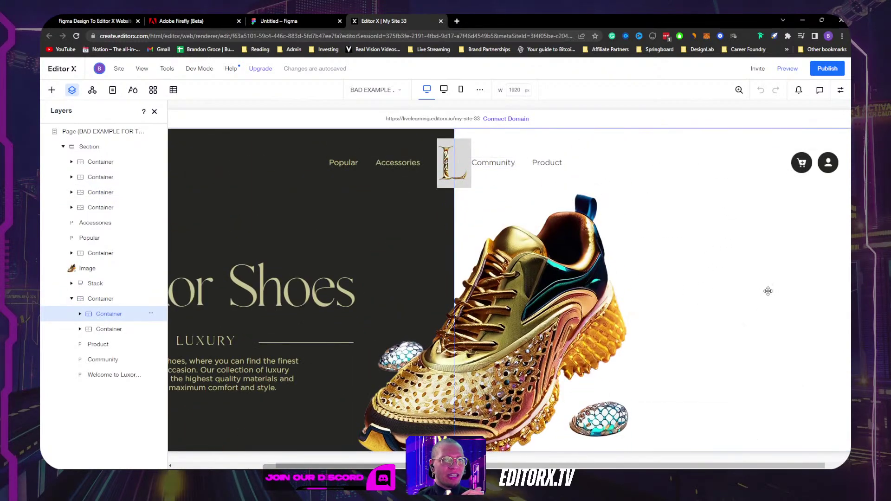
Step: Inspect that container's children, including the yellow-arrow container and the Product navigation text
left_click(768, 291)
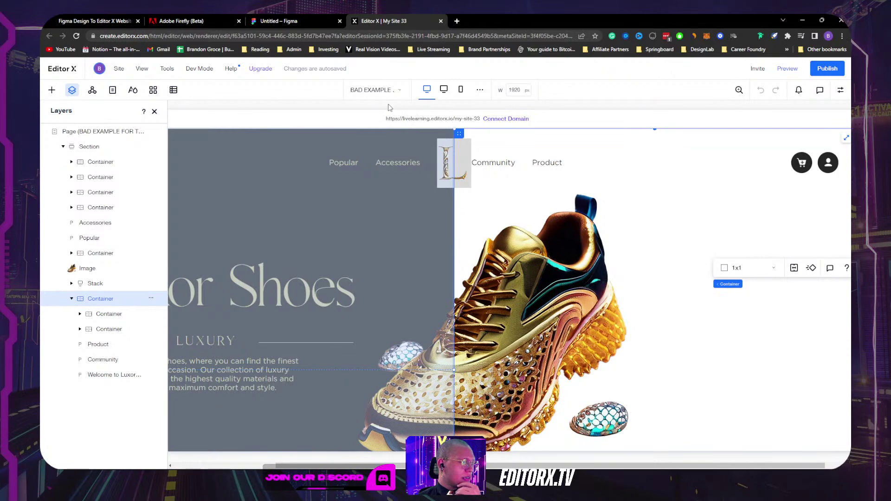
left_click(107, 314)
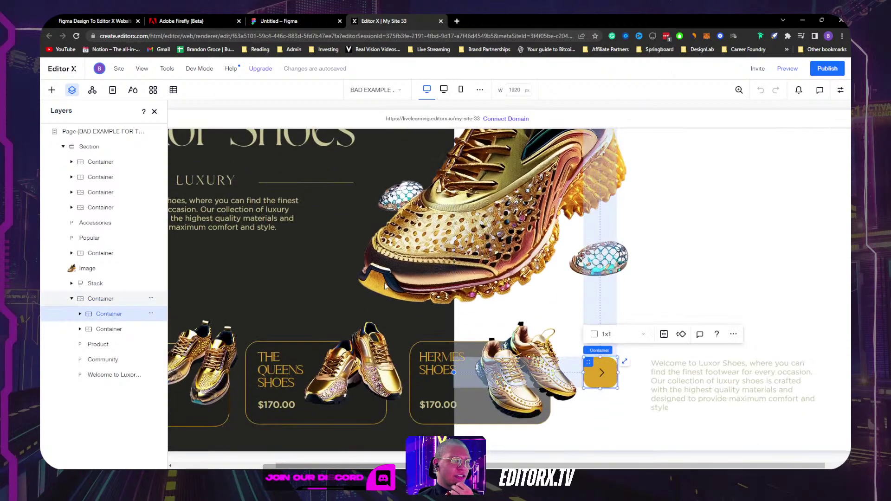
left_click(96, 300)
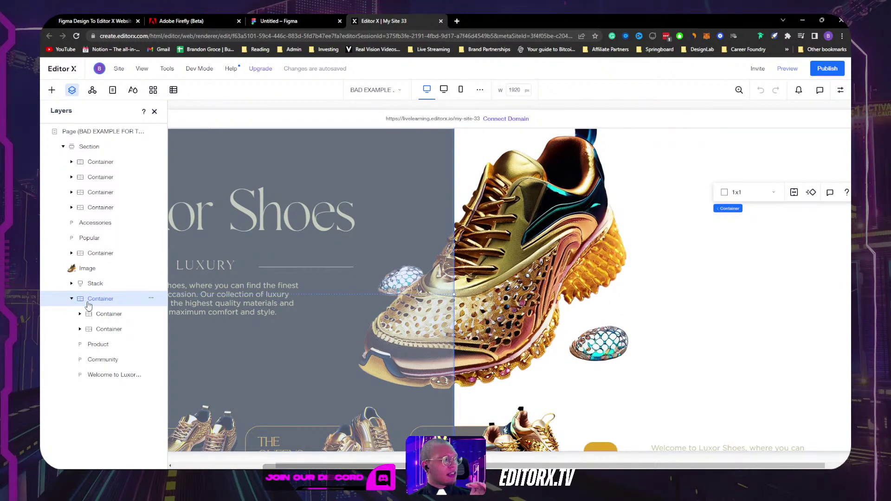
left_click(108, 320)
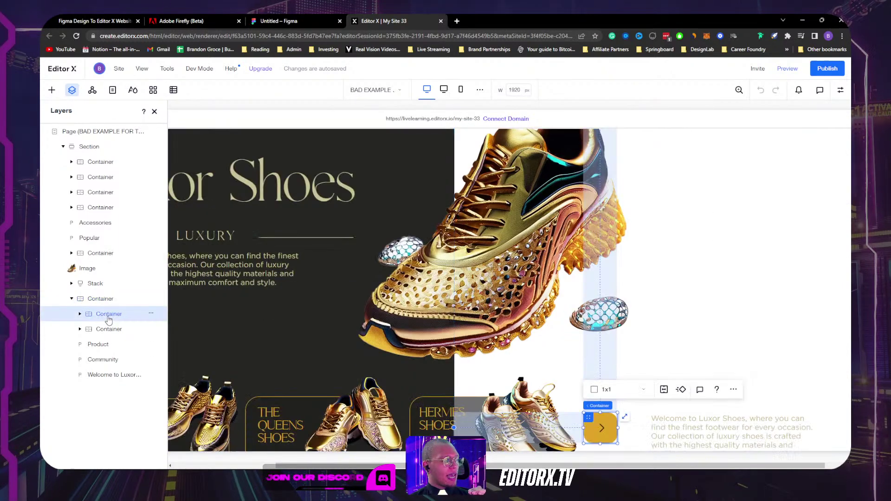
left_click(108, 329)
left_click(98, 344)
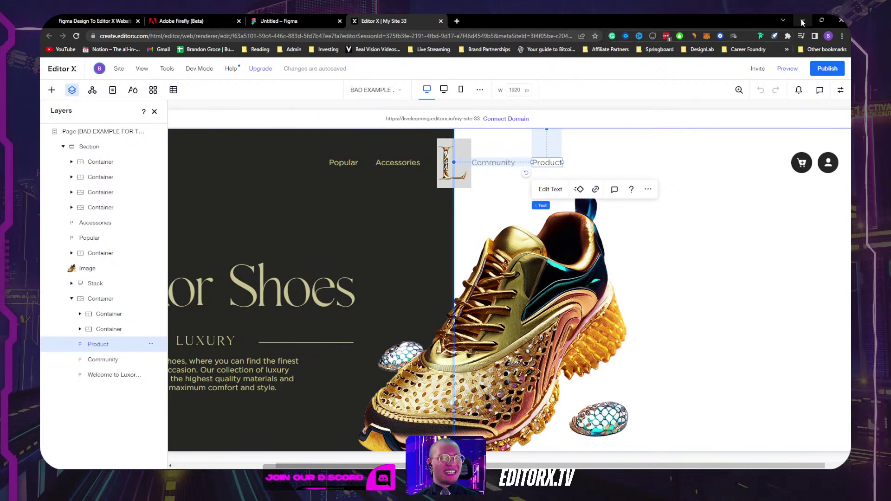
left_click(96, 302)
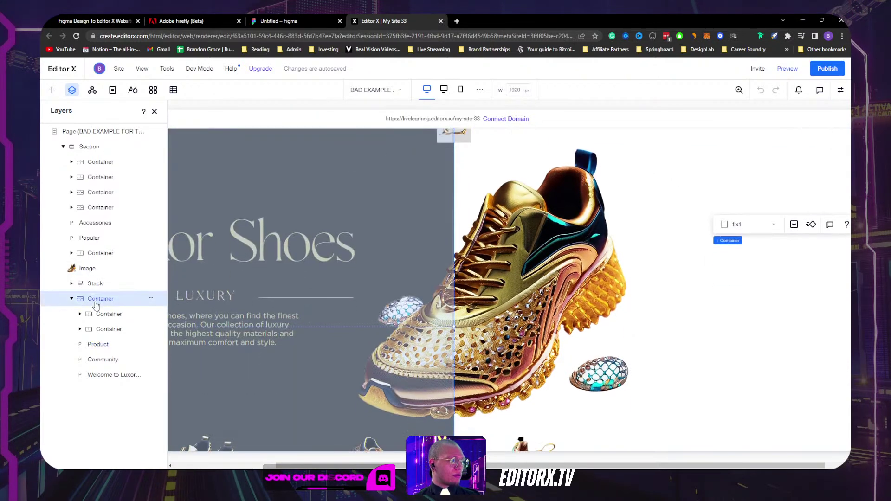
Step: Select the Hermes shoe image in its product card, then scroll back to the top
scroll(528, 251, "down", 3)
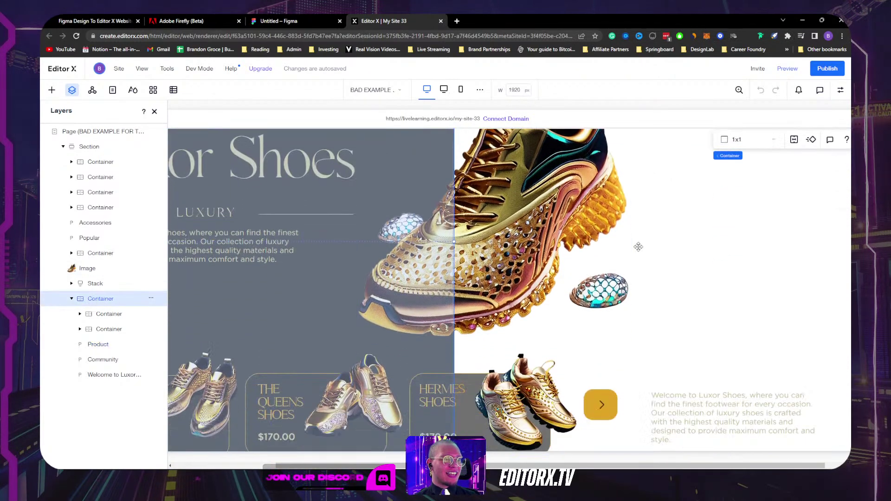
left_click(606, 373)
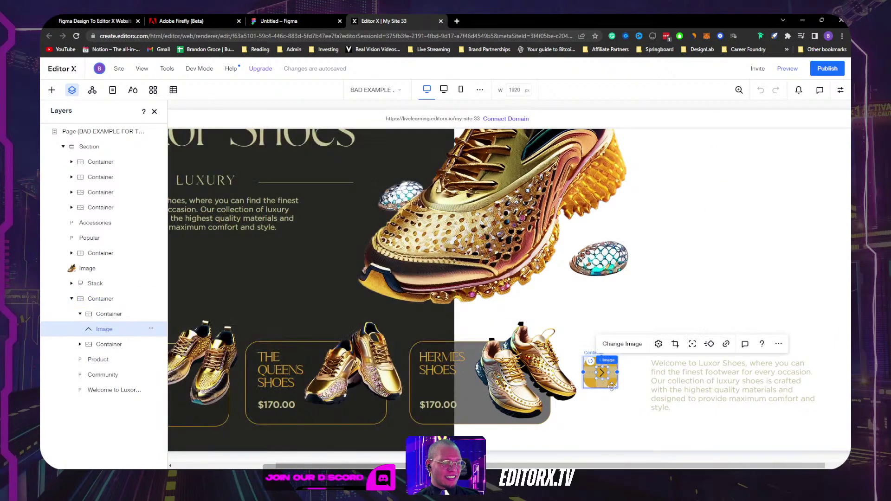
left_click(604, 360)
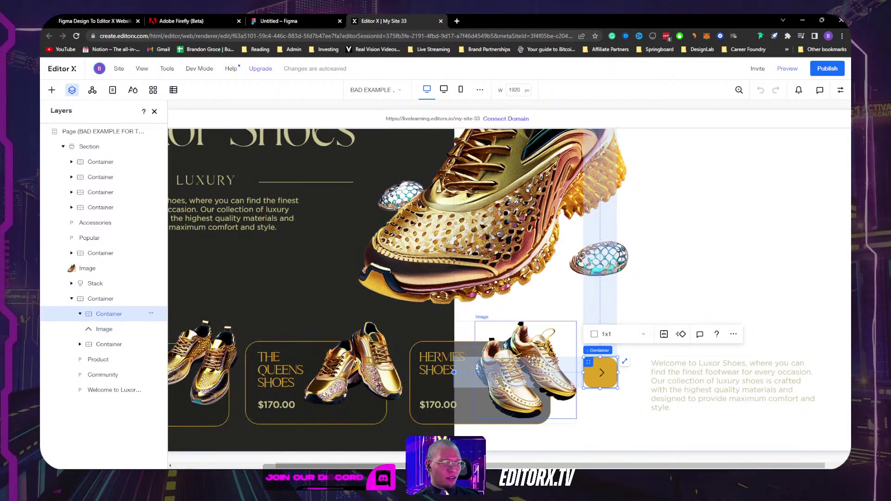
left_click(502, 357)
scroll(733, 243, "up", 3)
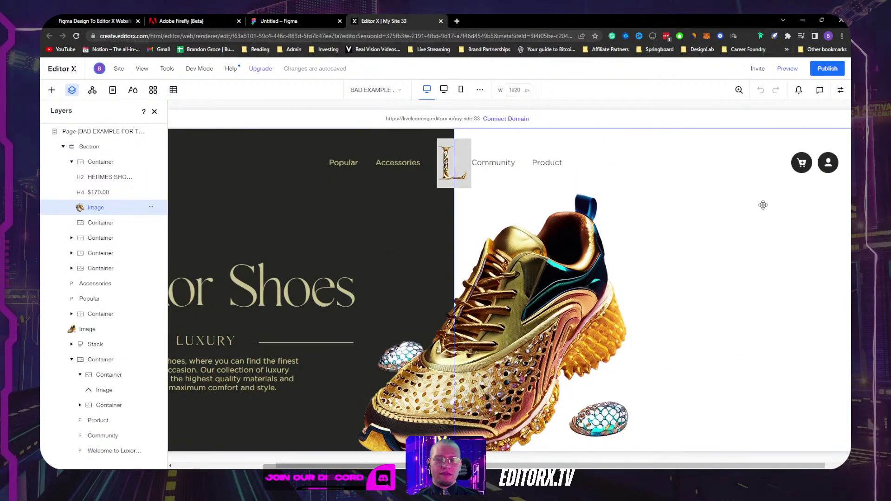
Step: Select the frame The One We're Using For Today and export it to Editor X
left_click(804, 21)
scroll(537, 139, "down", 3)
scroll(537, 138, "right", 4)
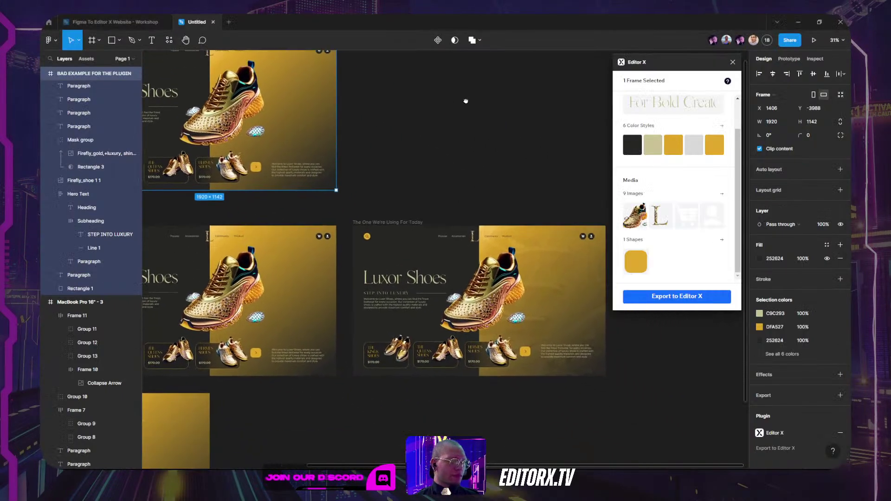
left_click(403, 193)
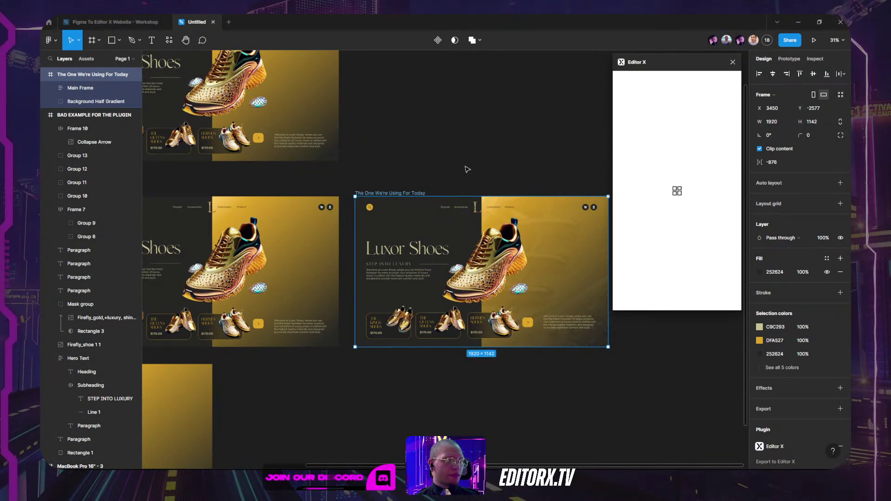
scroll(467, 167, "down", 1)
scroll(468, 167, "right", 1)
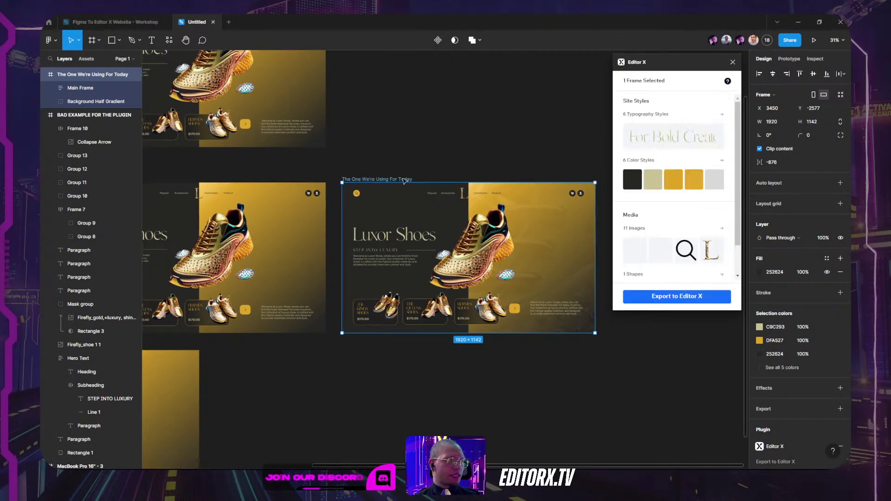
left_click(668, 302)
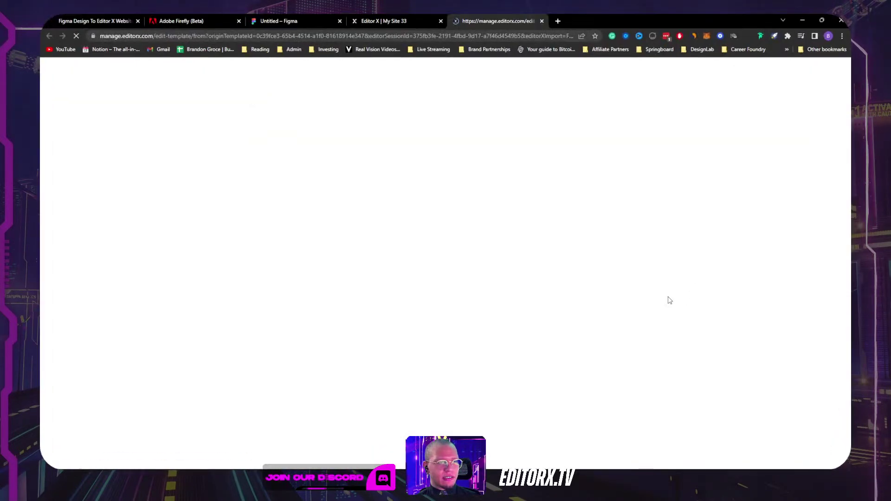
Step: Bring Figma back in front of the browser and close the Editor X plugin panel
left_click(808, 19)
left_click(785, 50)
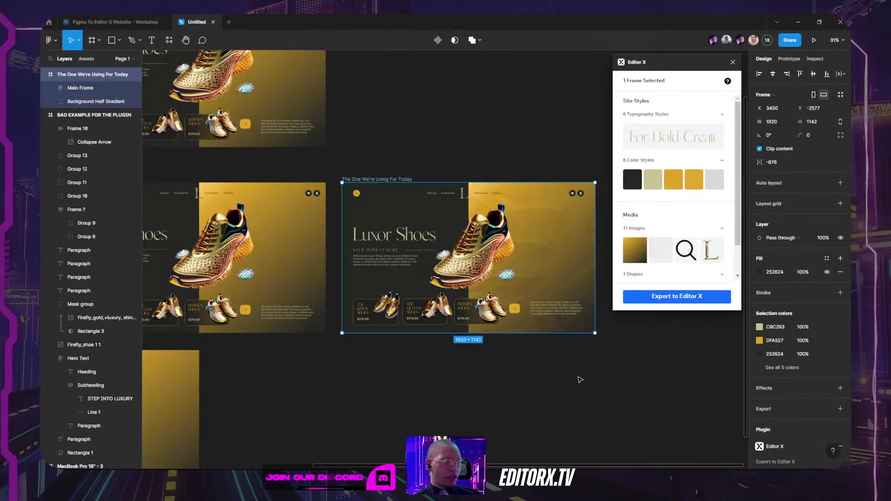
left_click(407, 240)
scroll(406, 240, "up", 1)
scroll(362, 232, "up", 4)
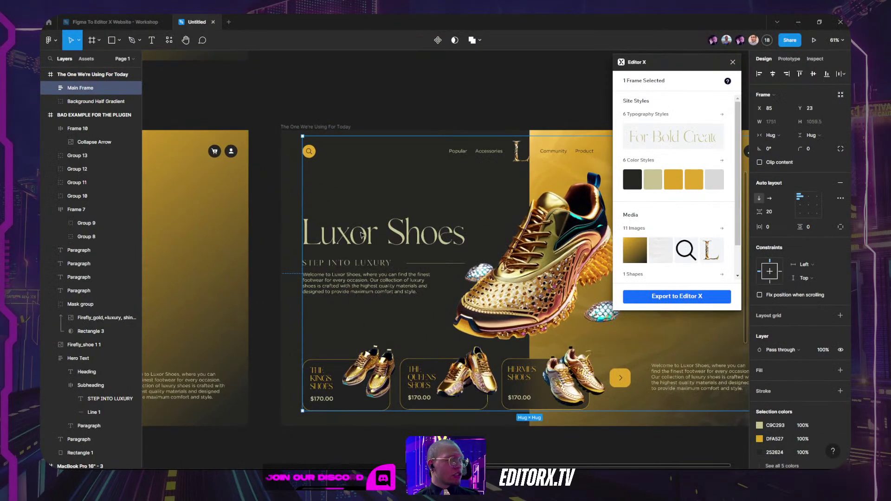
left_click(733, 63)
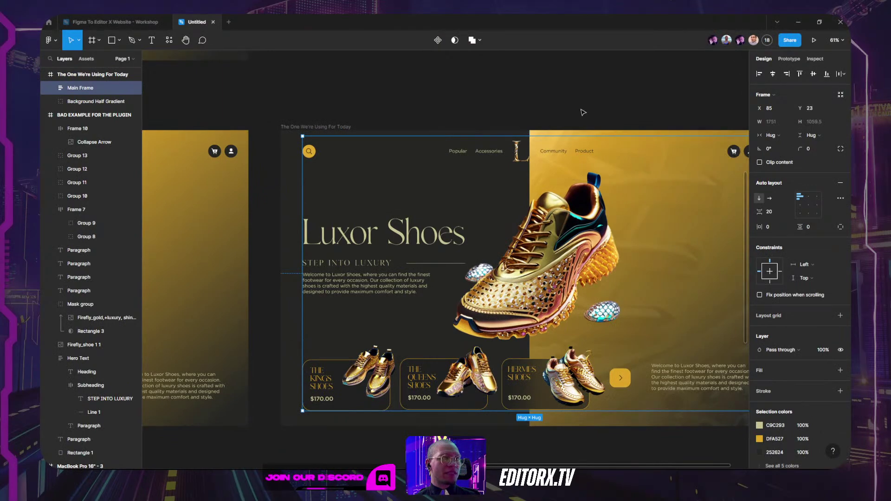
Step: Expand Main Frame in Layers and rename the header section Frame 13 to Menu
scroll(528, 82, "right", 2)
scroll(528, 81, "down", 1)
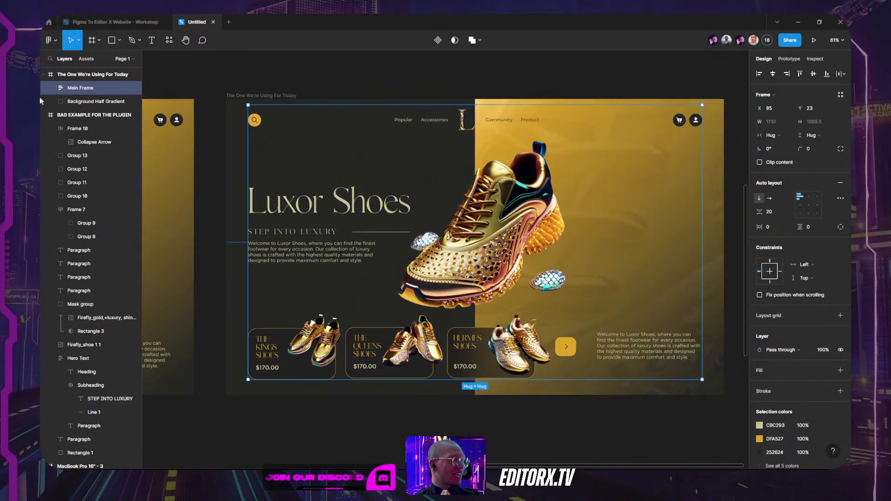
left_click(51, 87)
left_click(60, 101)
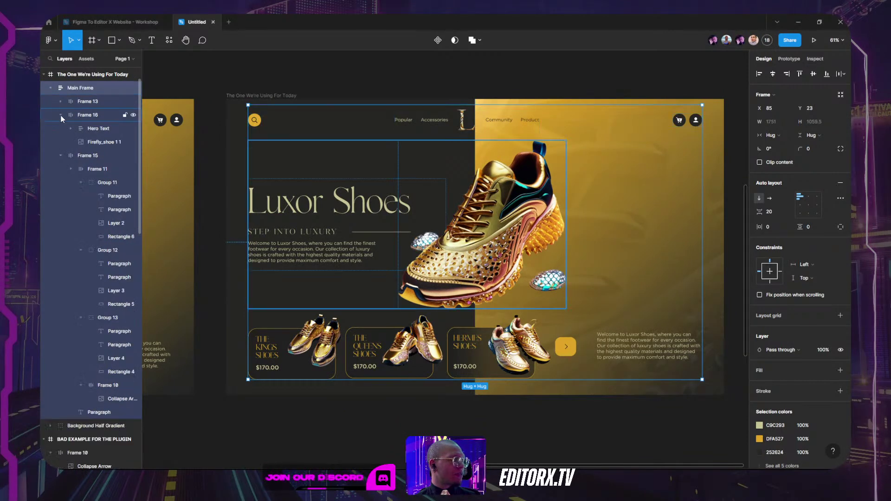
left_click(60, 115)
left_click(60, 128)
left_click(78, 101)
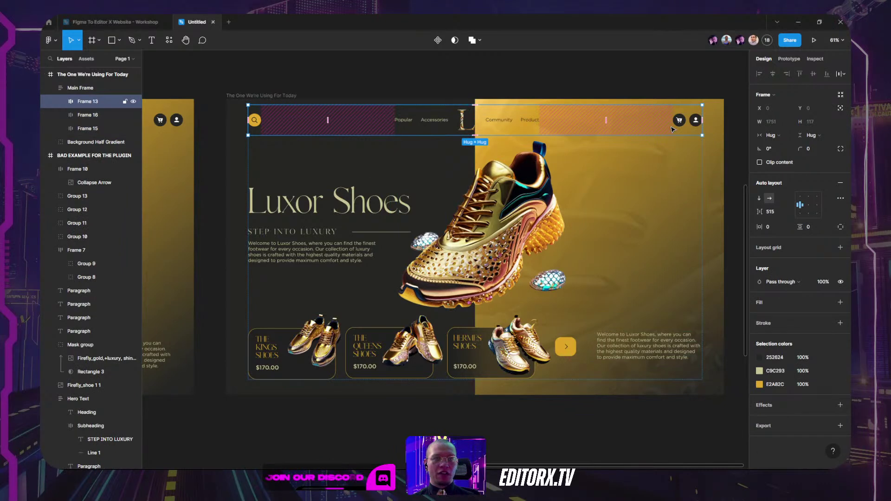
double_click(84, 103)
type("Menu")
key("Return")
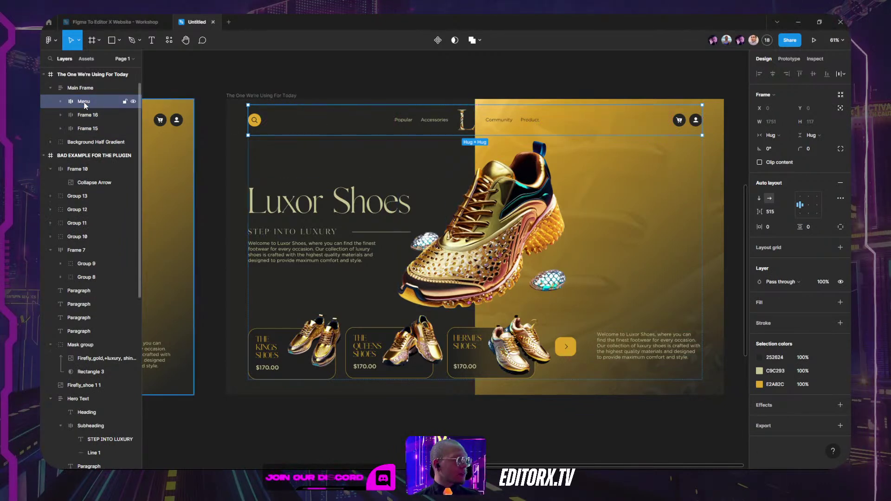
Step: Rename the hero section Frame 16 to Text + Shoes
left_click(84, 116)
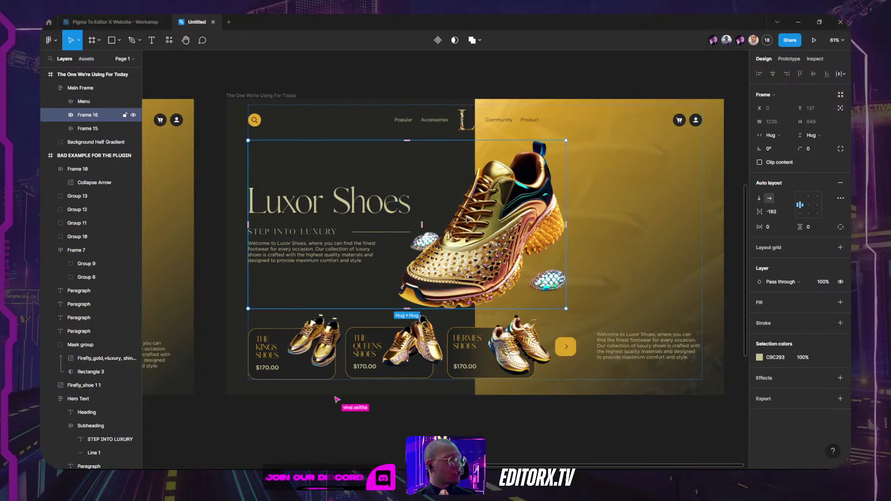
double_click(94, 115)
type("Text ")
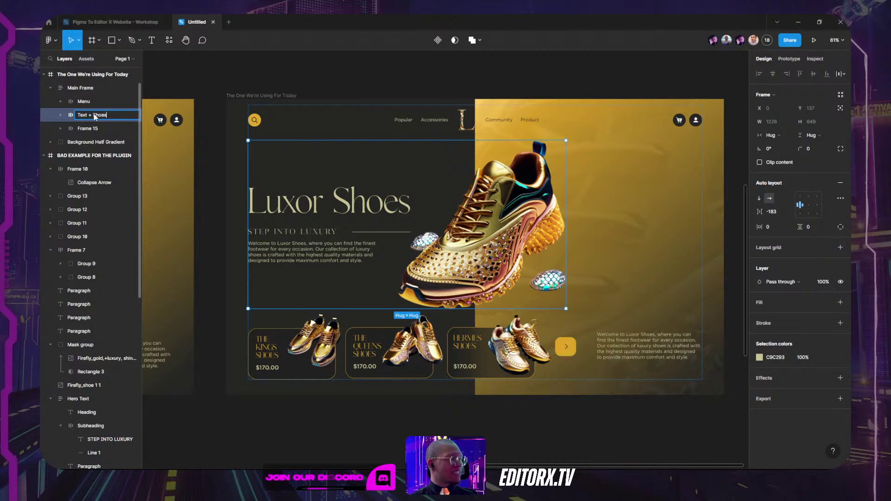
type("+ Shoes")
left_click(223, 127)
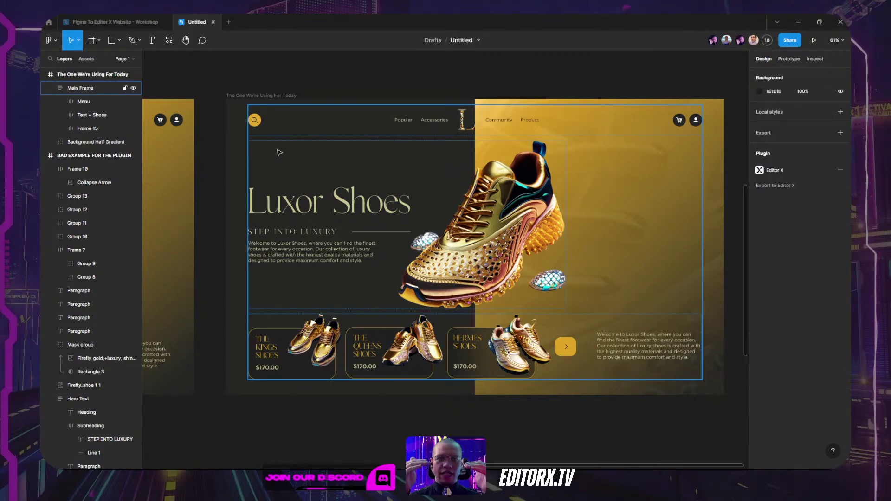
Step: Check the Menu, Text + Shoes and Frame 15 sections and the paragraph beside the product cards
left_click(291, 121)
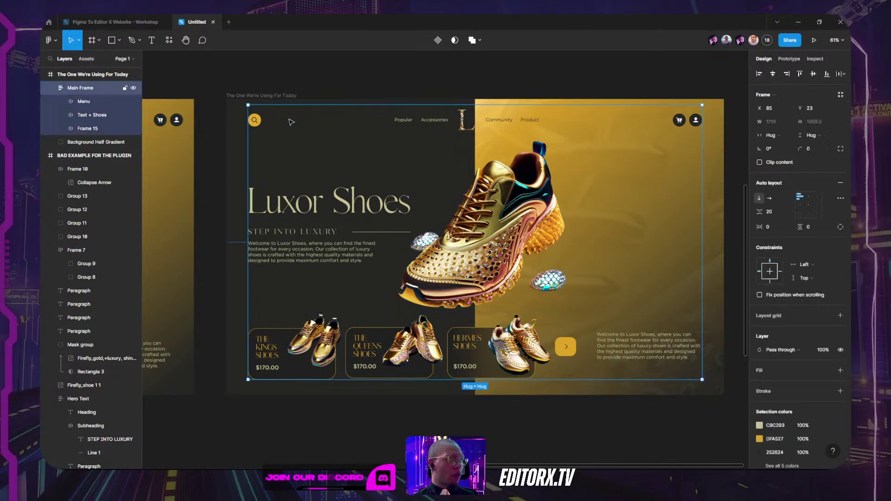
double_click(323, 122)
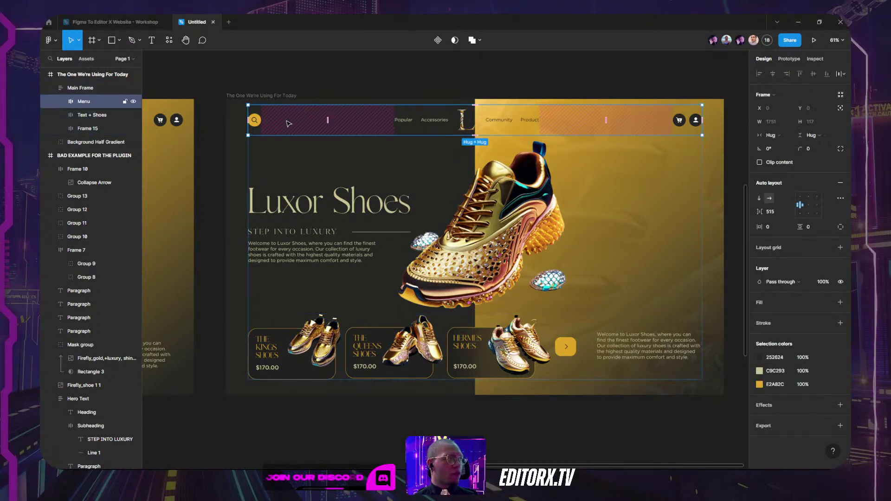
left_click(306, 179)
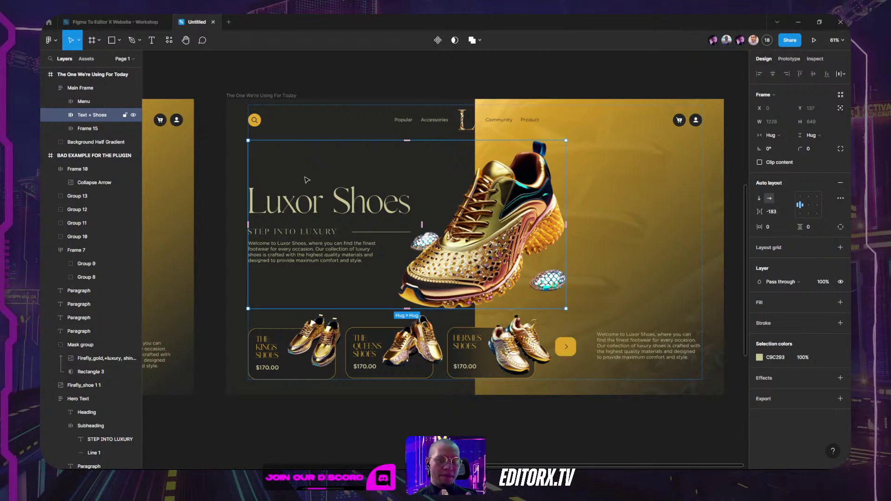
left_click(295, 338)
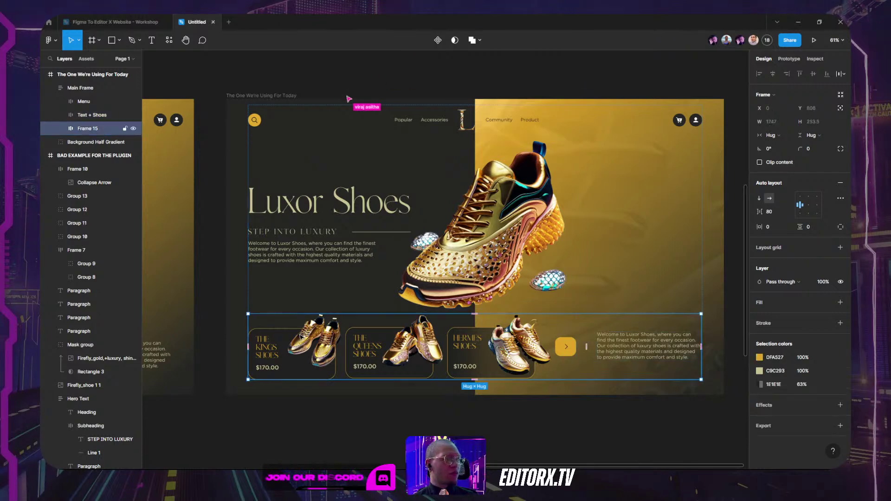
double_click(636, 348)
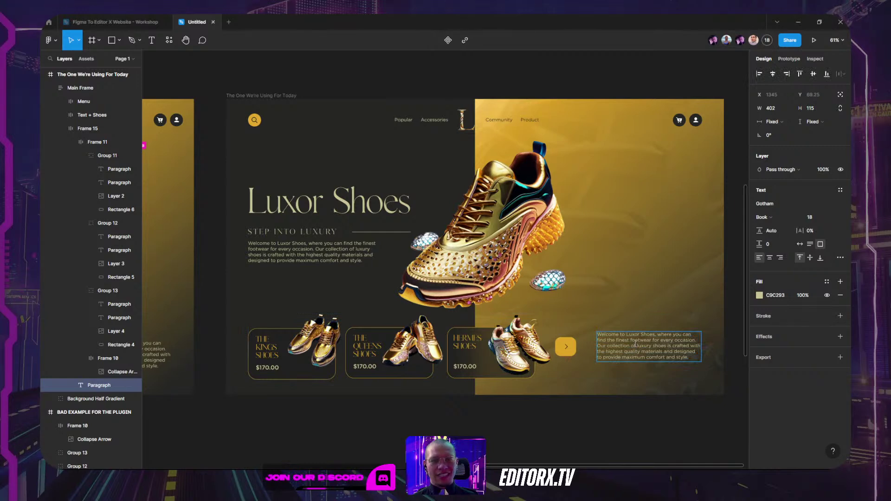
left_click_drag(634, 345, 655, 334)
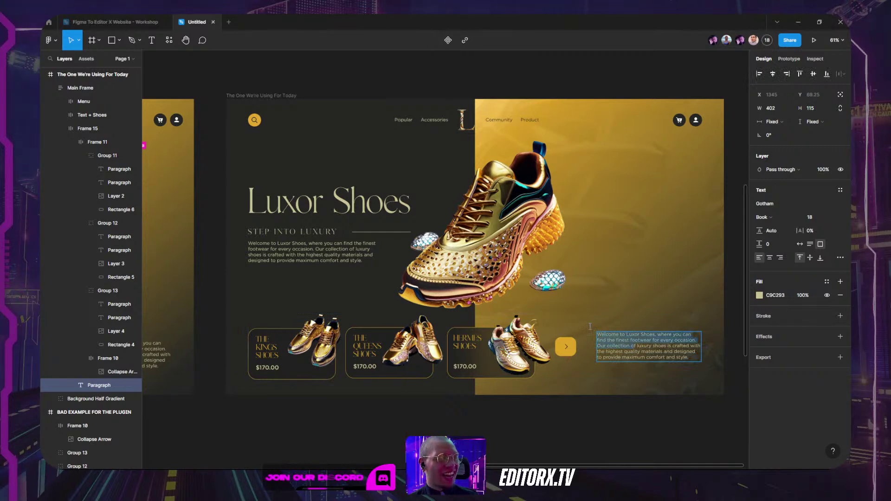
left_click_drag(697, 360, 617, 343)
key("Escape")
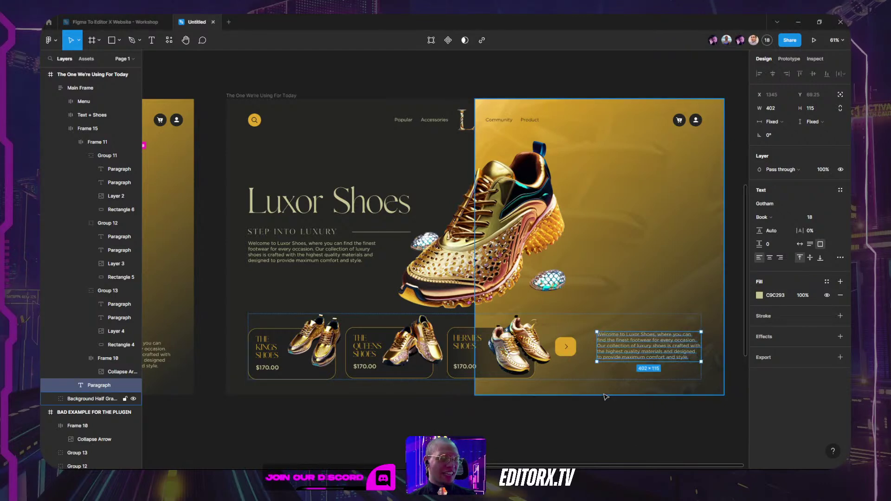
Step: Reselect Text + Shoes and Menu, then collapse Main Frame's layer tree
left_click(289, 156)
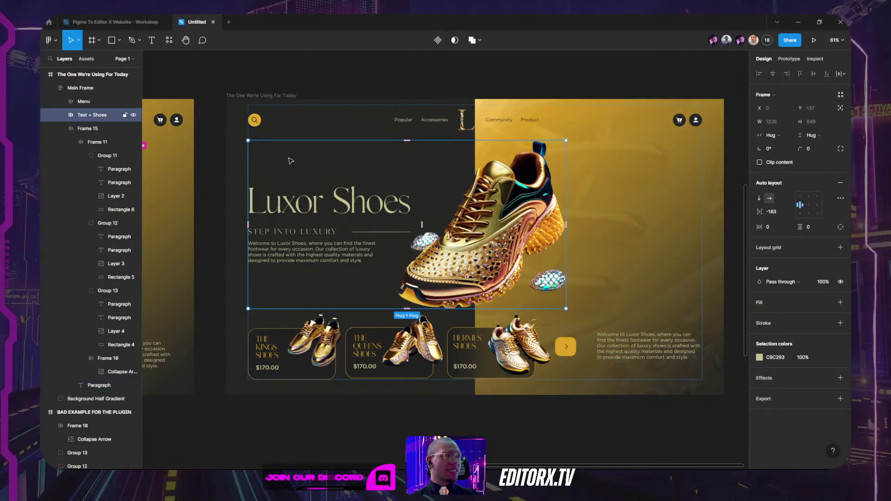
left_click(316, 132)
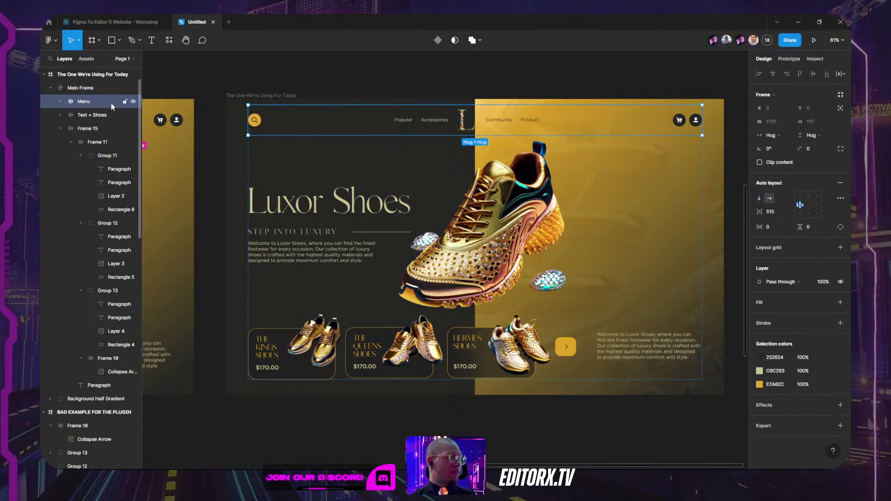
left_click(50, 87)
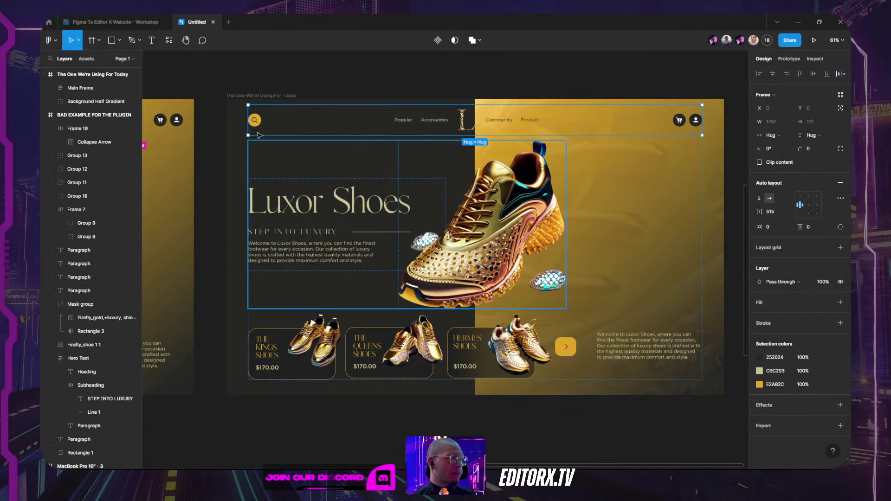
left_click(385, 162)
left_click_drag(385, 163, 409, 329)
left_click(583, 124)
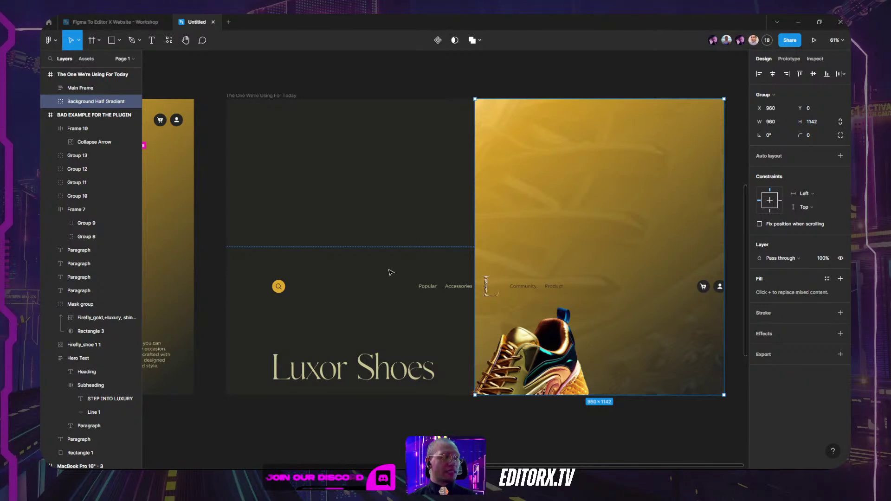
left_click(387, 288)
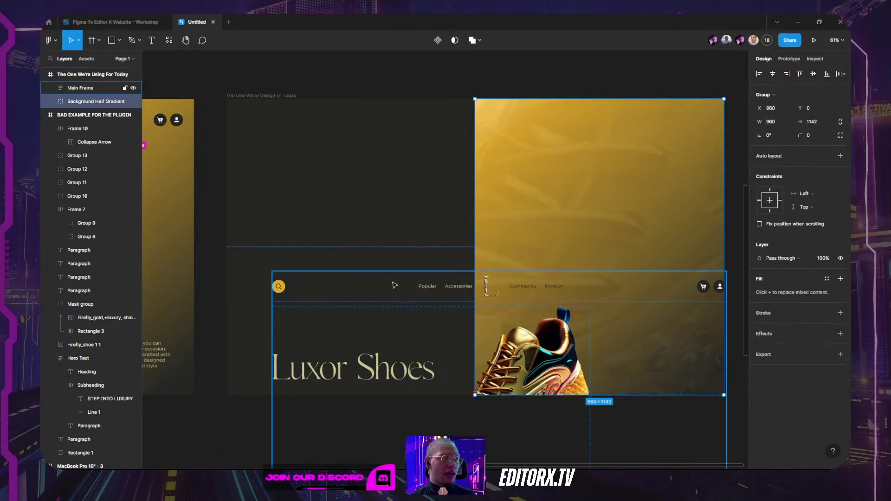
key("ctrl+z")
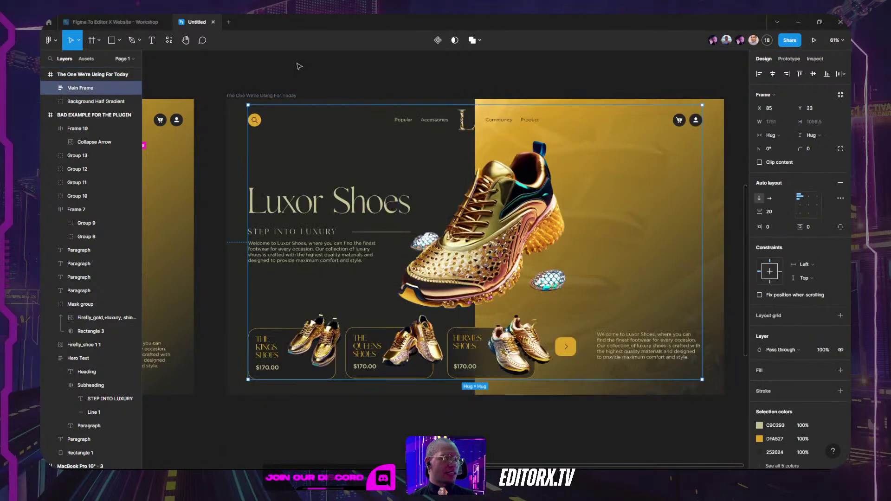
left_click(302, 70)
mouse_move(380, 459)
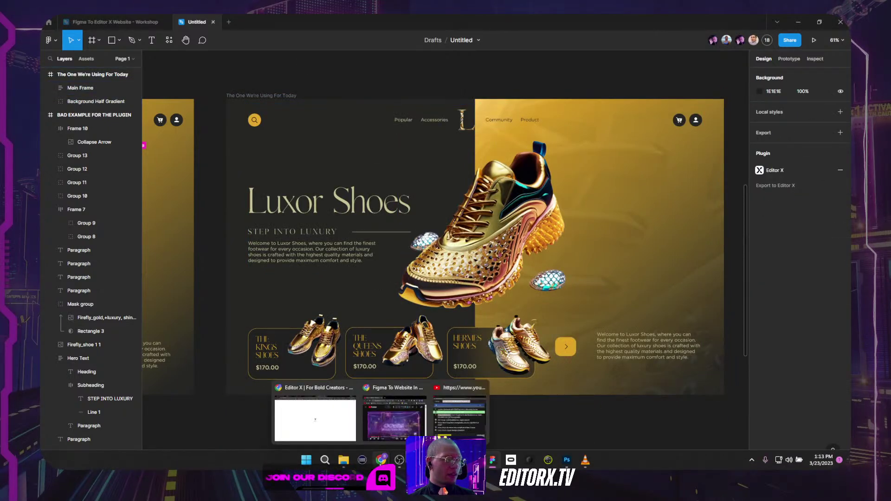
Step: In My Site 33, inspect each generic Container layer and the hero shoe image, then collapse the tree
left_click(317, 422)
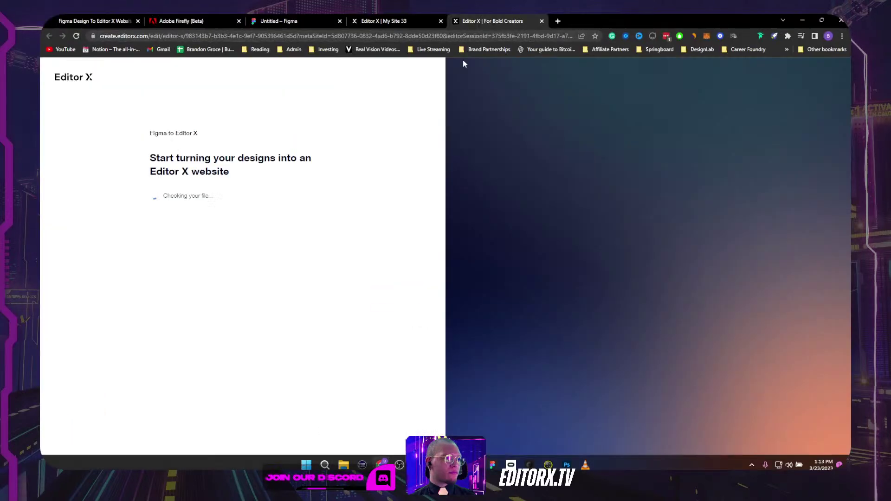
left_click(407, 22)
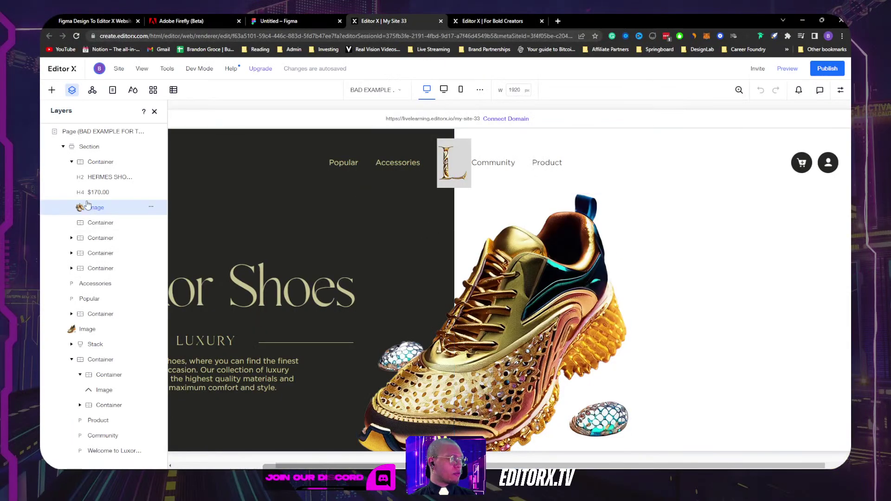
left_click(72, 162)
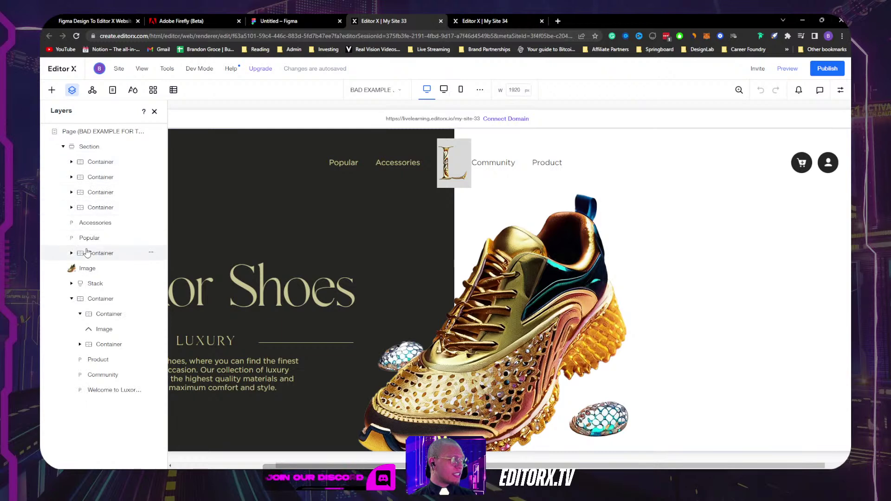
left_click(95, 167)
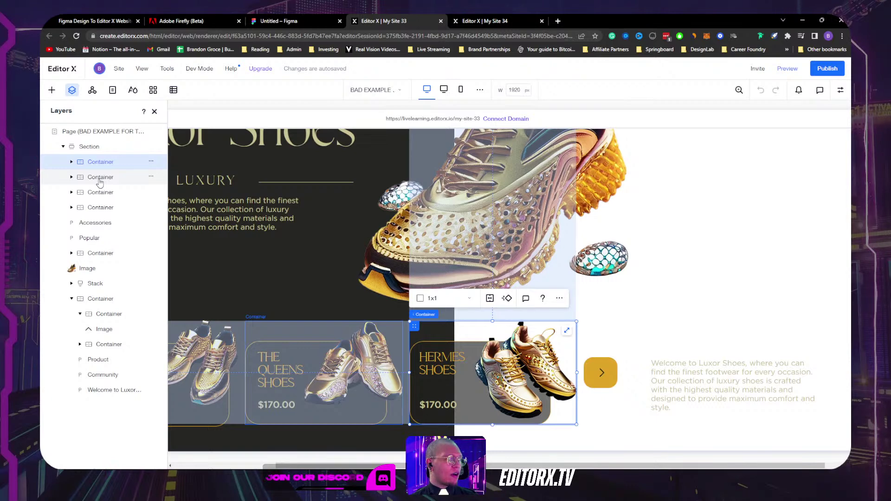
left_click(99, 178)
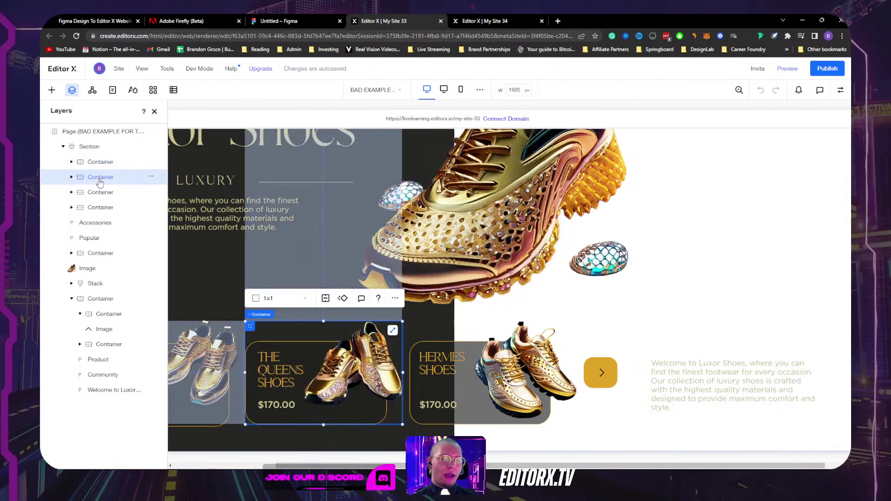
left_click(102, 194)
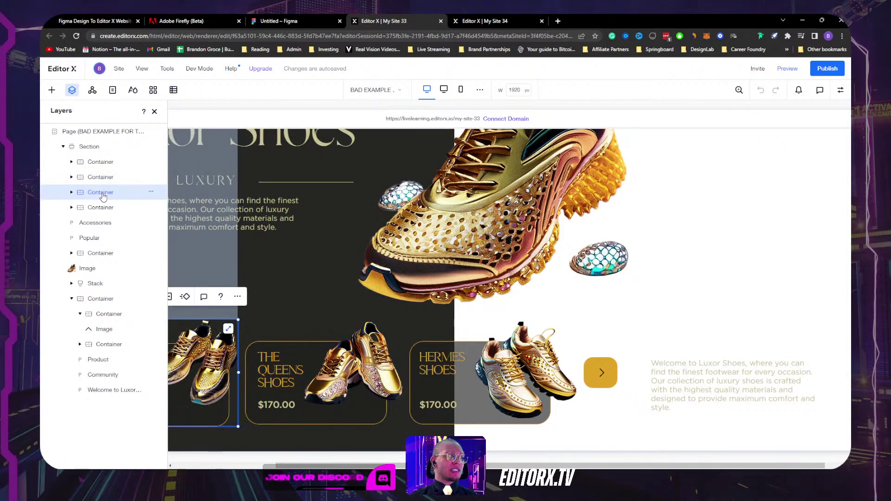
left_click(103, 207)
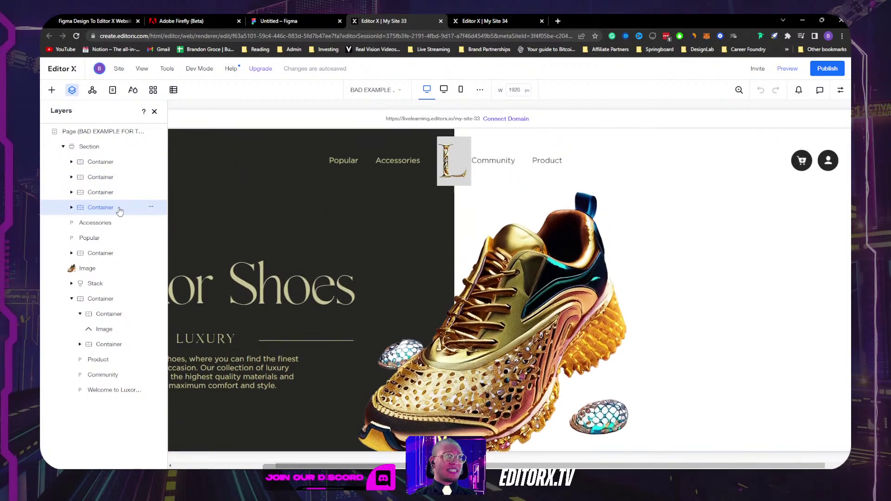
left_click(423, 223)
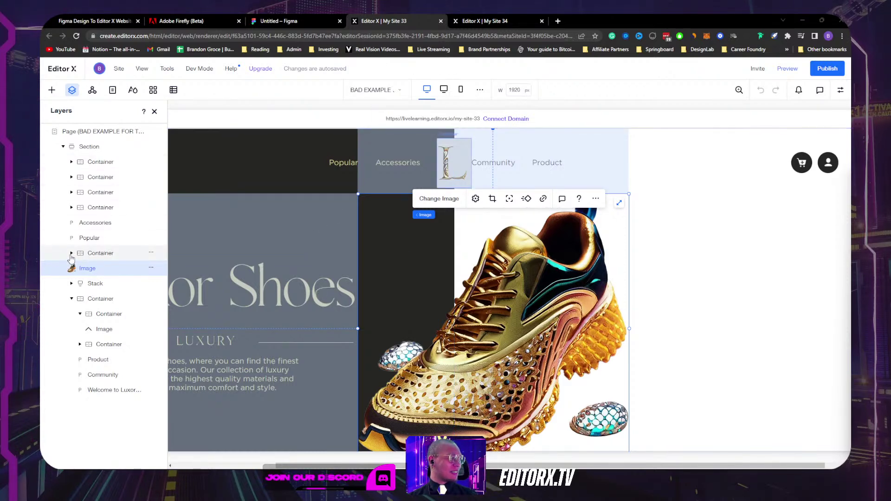
left_click(73, 299)
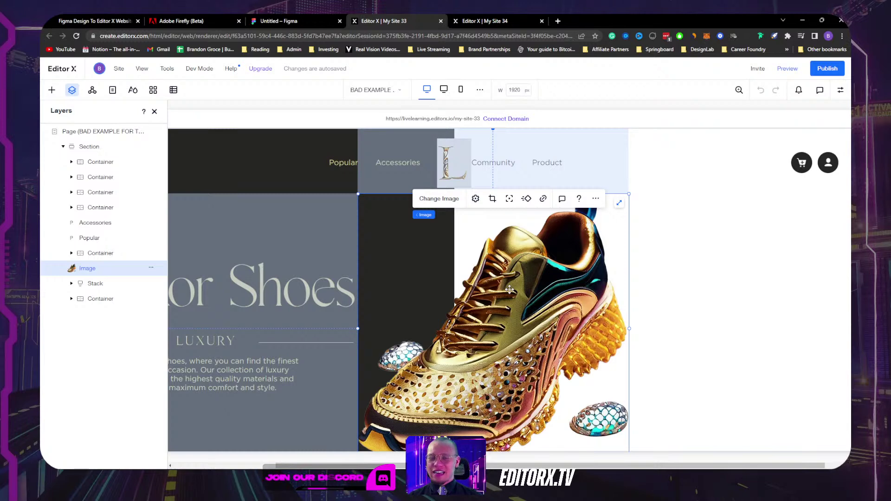
Step: Back in Figma, select Main Frame and expand its Menu, Text + Shoes and Frame 15 layers
key("alt+Tab")
left_click(464, 203)
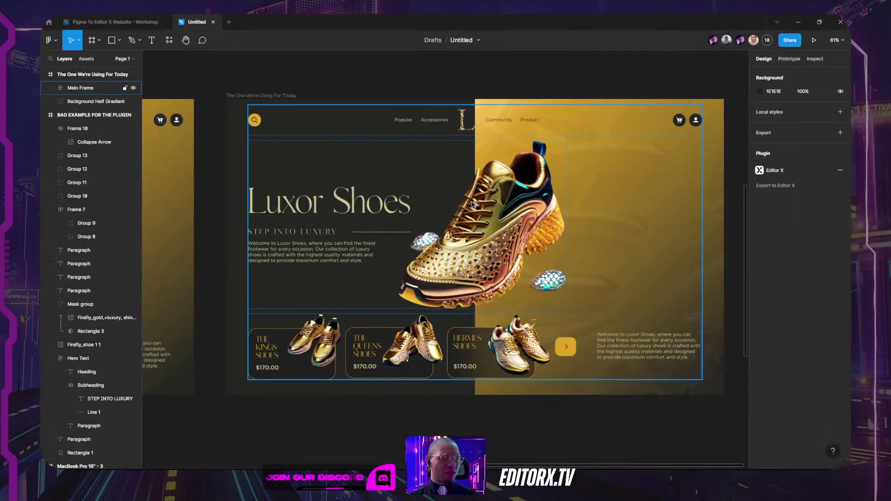
left_click(368, 312)
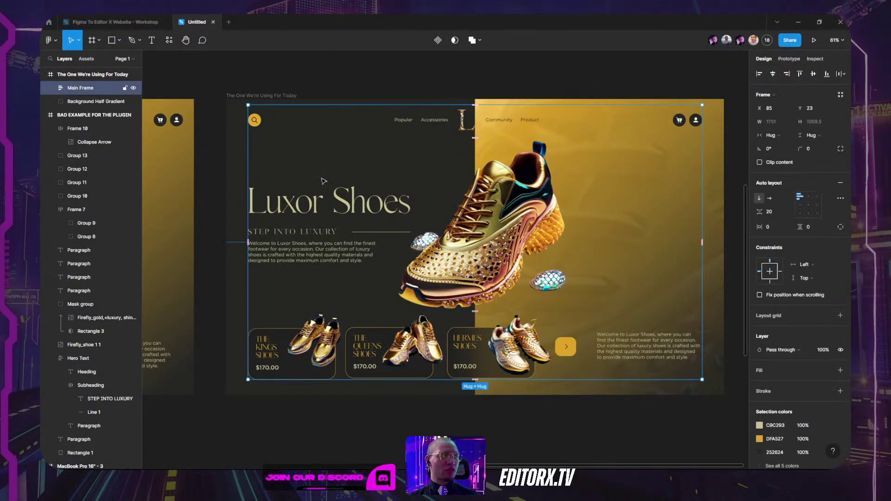
double_click(314, 123)
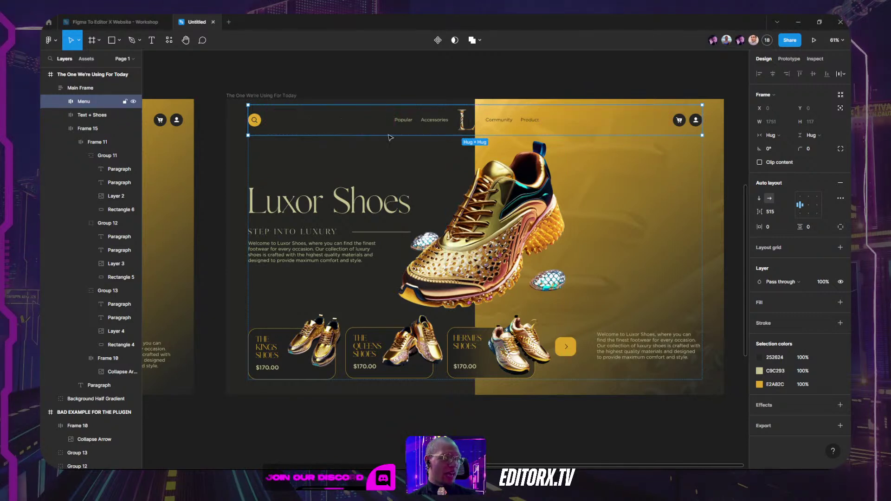
left_click(85, 115)
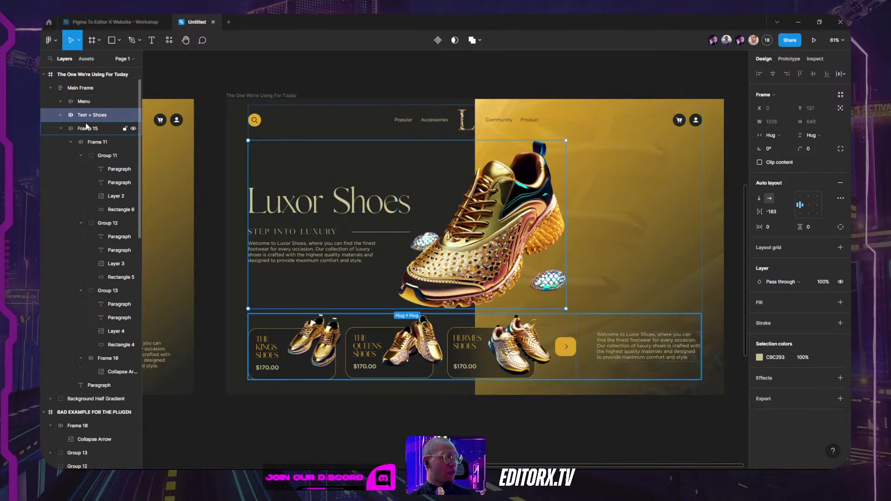
left_click(61, 128)
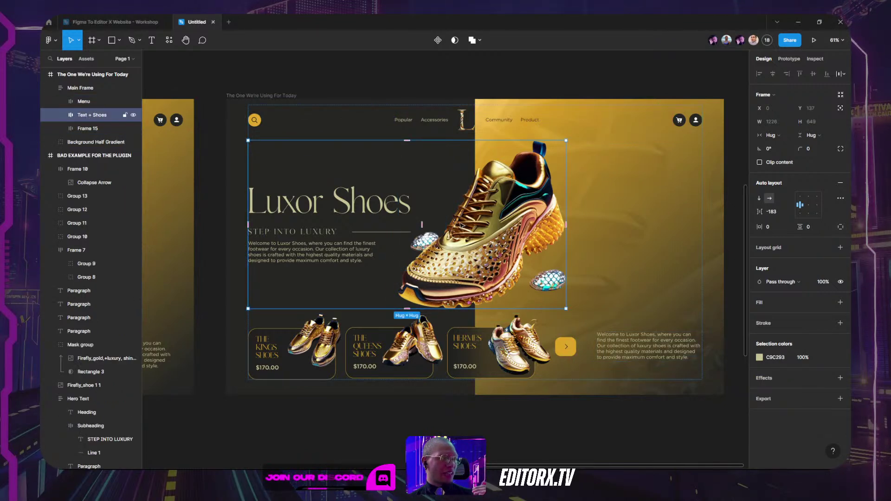
Step: Rename Frame 15 to Slider, then reselect Main Frame
left_click(87, 128)
double_click(85, 129)
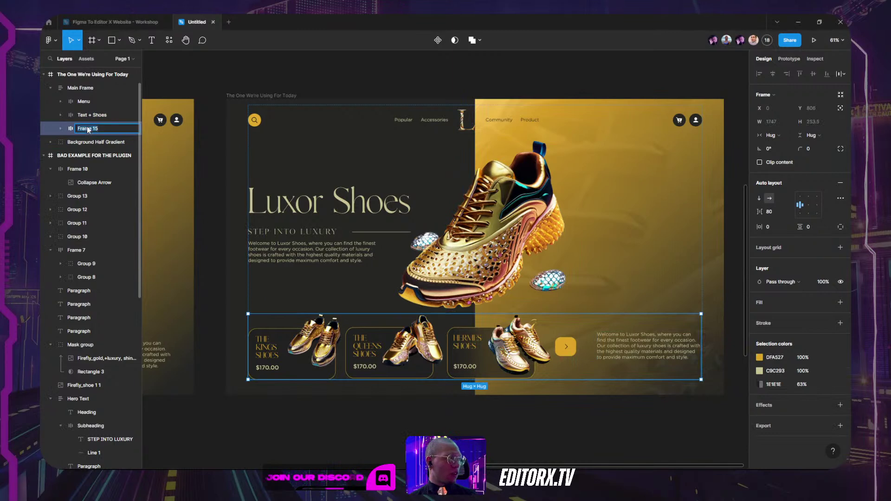
type("Slider")
key("Return")
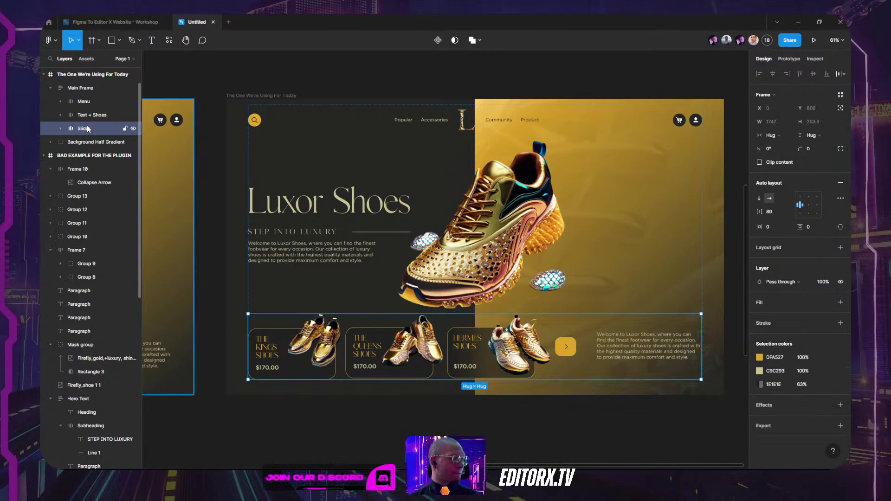
left_click(636, 344)
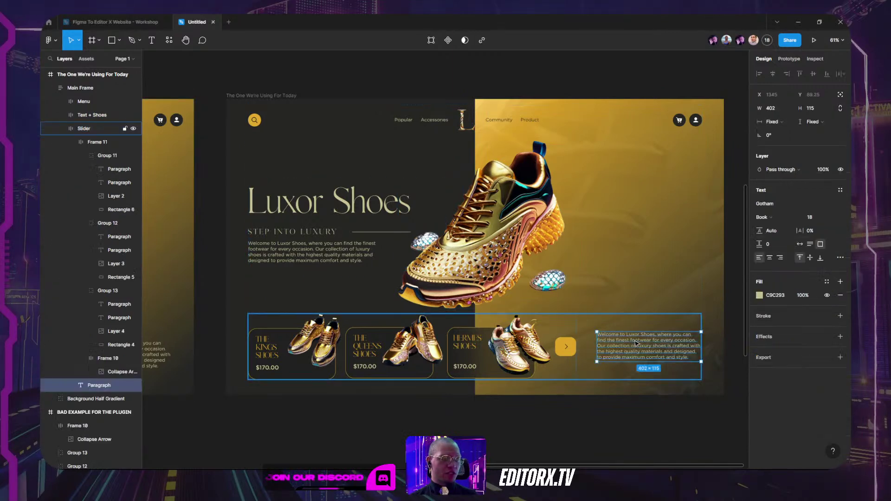
left_click(647, 421)
left_click(518, 361)
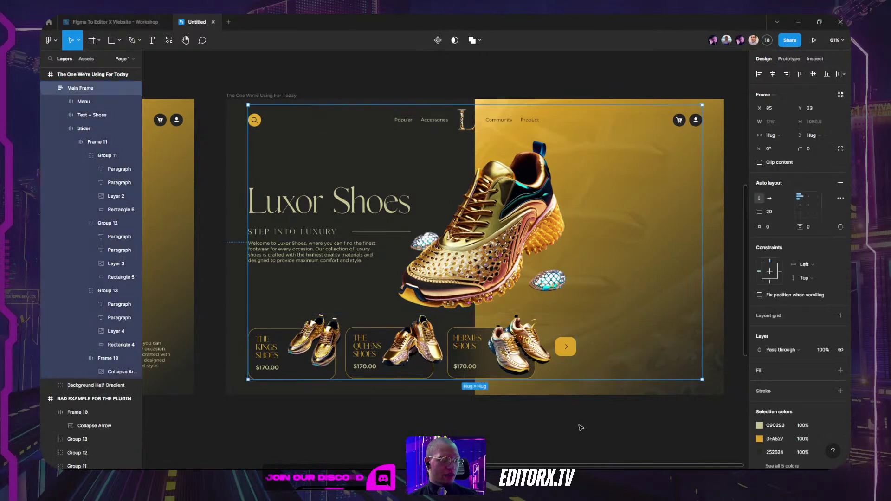
left_click(51, 89)
left_click_drag(273, 120, 335, 127)
key("ctrl+z")
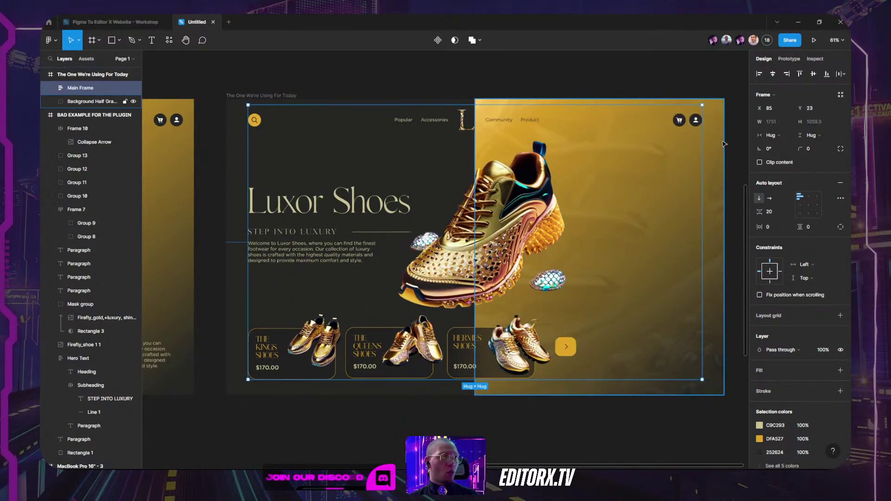
left_click(710, 149)
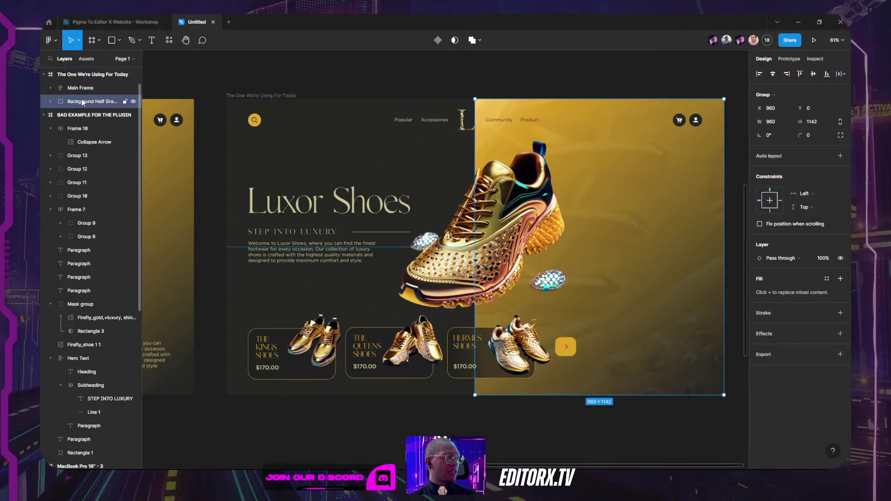
left_click(51, 102)
left_click(81, 116)
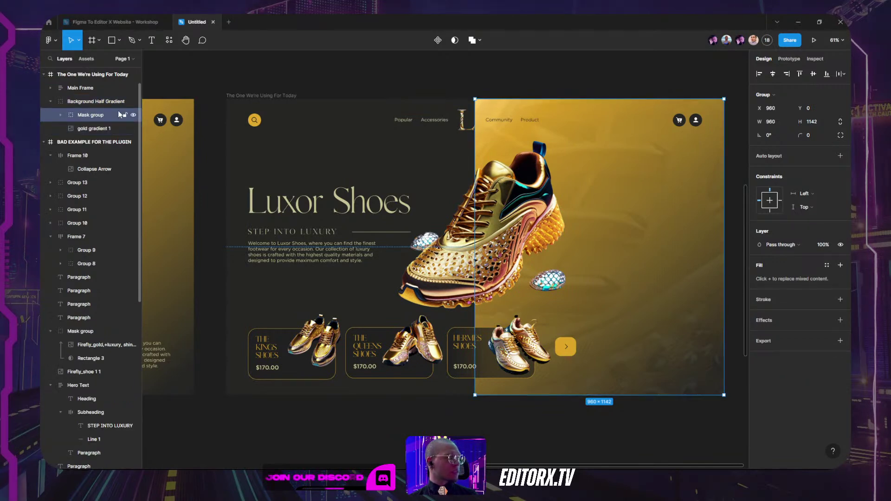
left_click(133, 115)
left_click(133, 115)
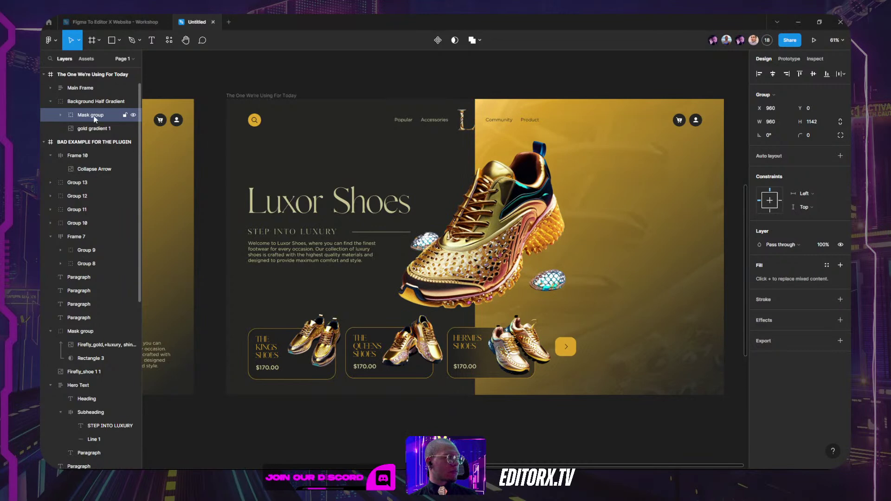
left_click(71, 124)
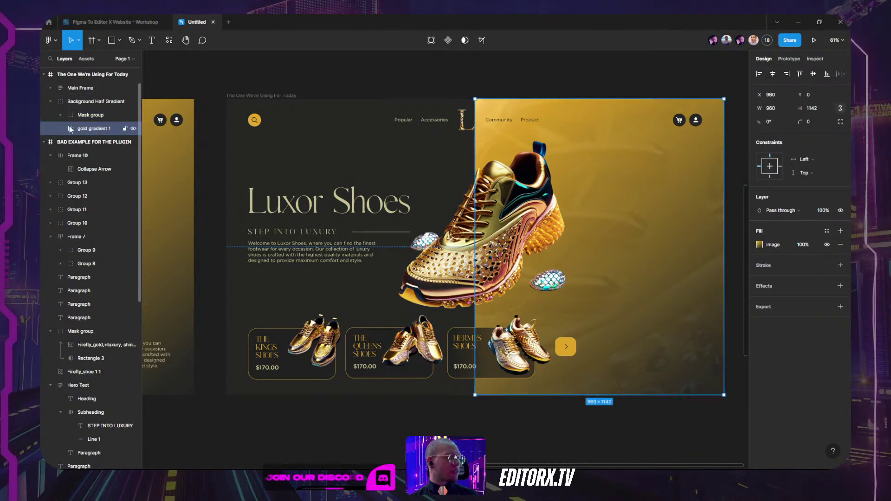
left_click(92, 74)
scroll(399, 99, "up", 2)
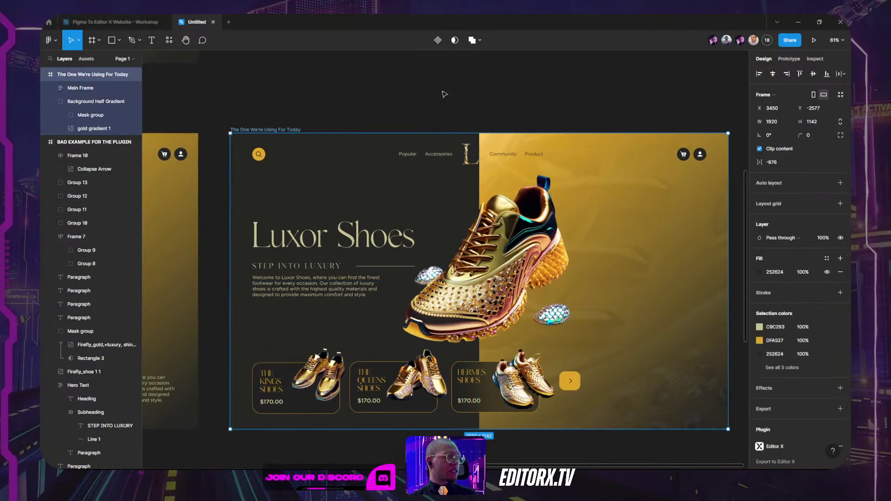
left_click(170, 41)
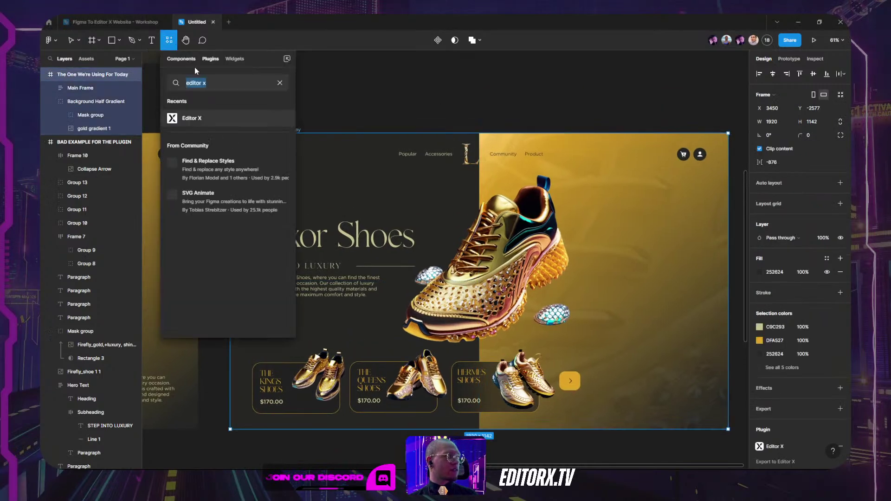
left_click(199, 118)
left_click(237, 172)
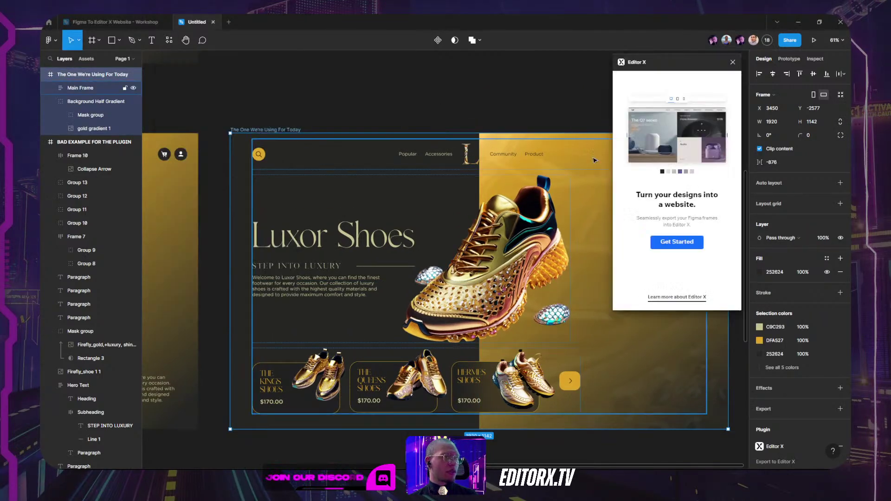
left_click(674, 243)
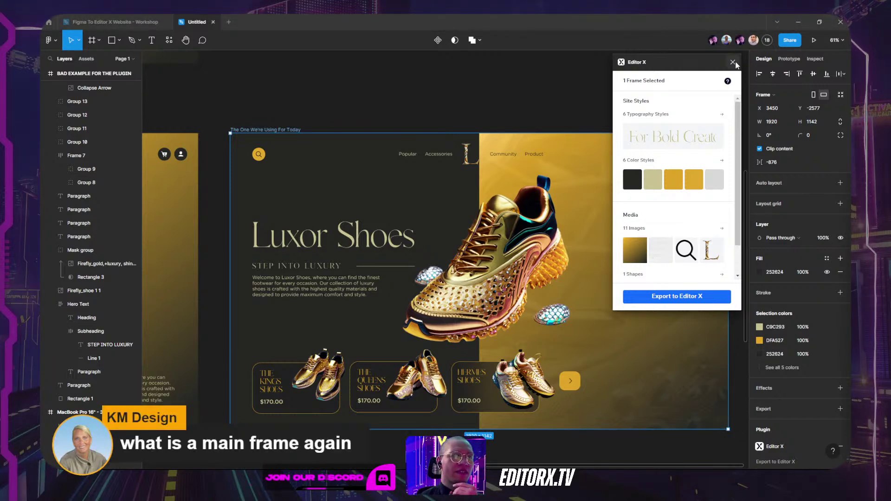
scroll(93, 169, "up", 5)
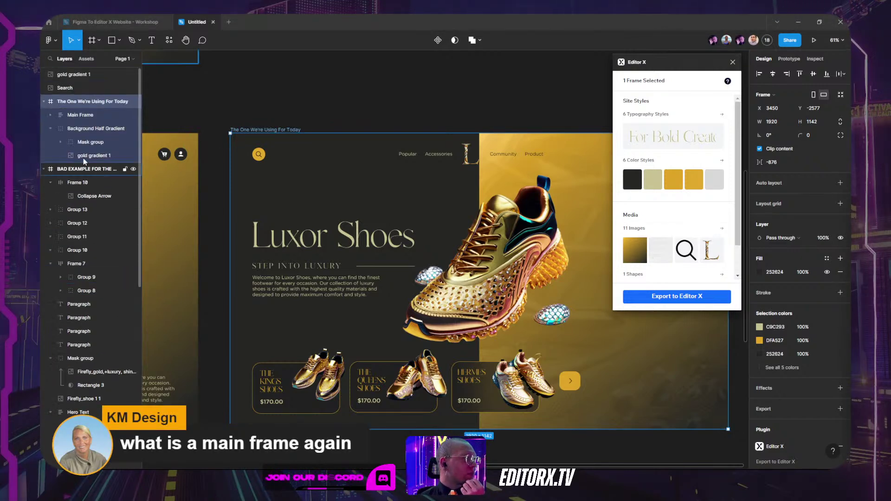
left_click(732, 63)
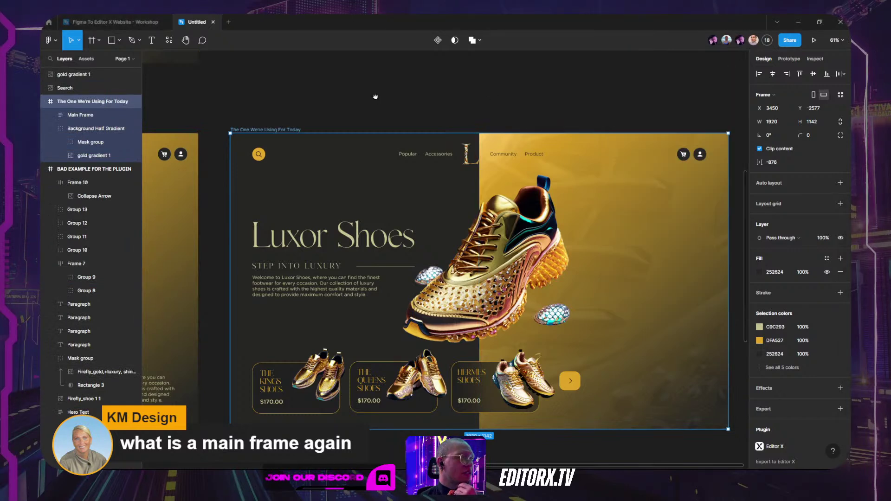
Step: Select the whole Luxor Shoes page frame and duplicate it with Ctrl+D
scroll(378, 99, "down", 1)
scroll(377, 100, "left", 1)
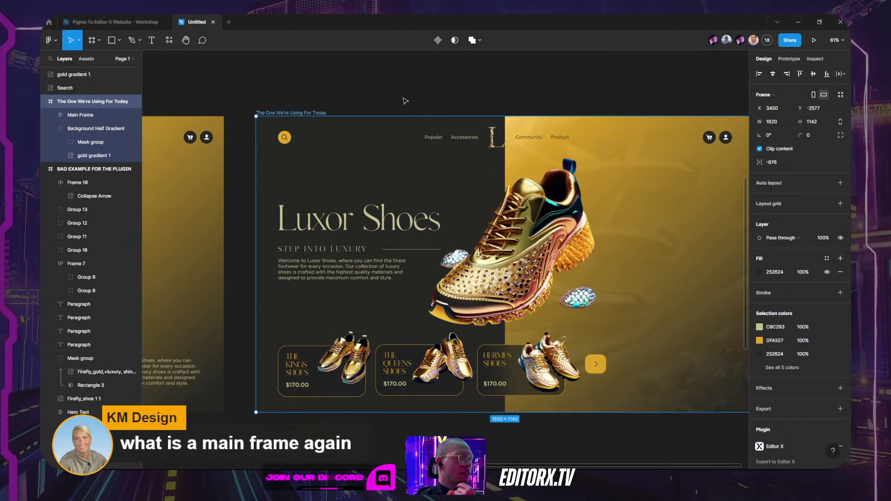
left_click(395, 182)
scroll(324, 194, "down", 4)
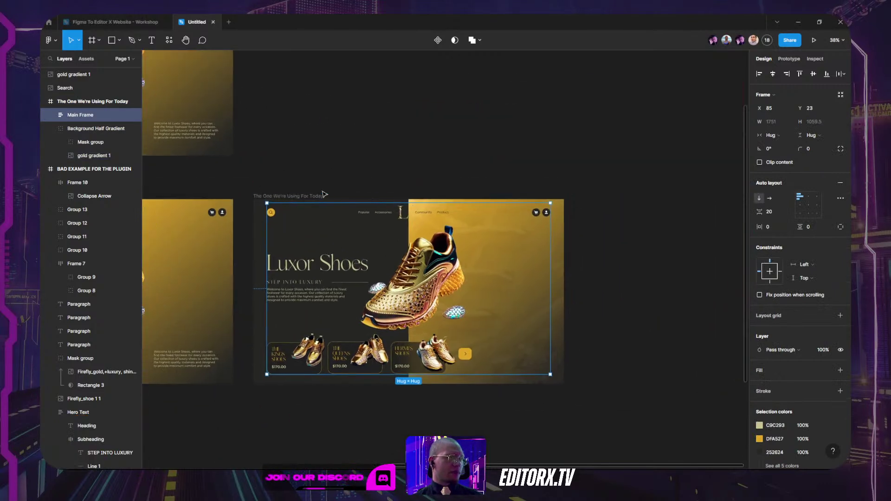
left_click(320, 195)
key("ctrl+d")
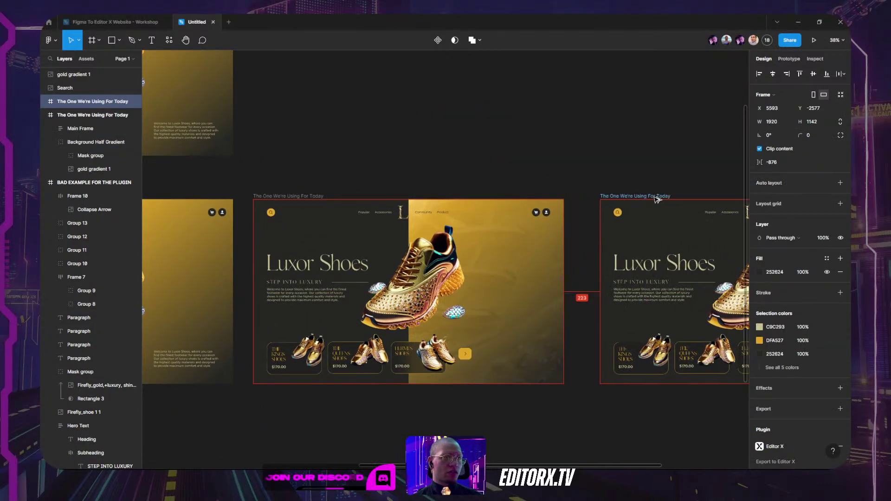
scroll(491, 184, "right", 3)
Step: Rename the duplicate frame to 'Explain the frame setup in Figma'
double_click(493, 167)
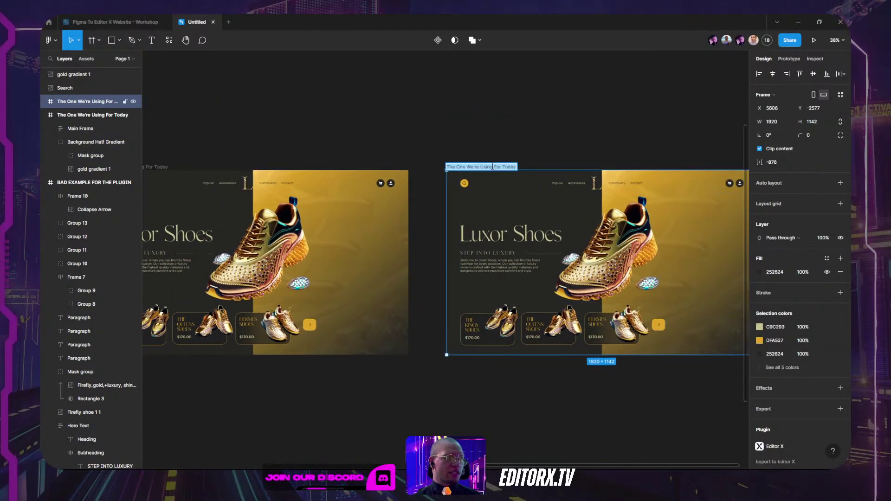
key("BackSpace")
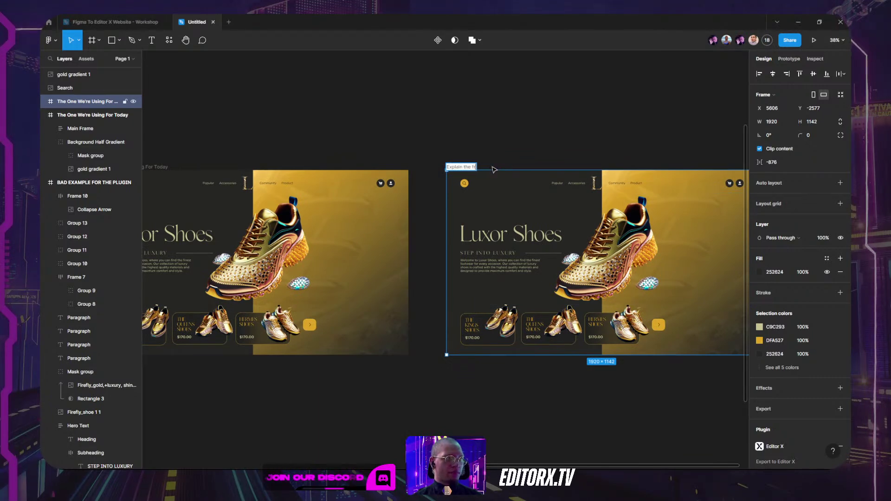
type("Explain the frame setup in Figma")
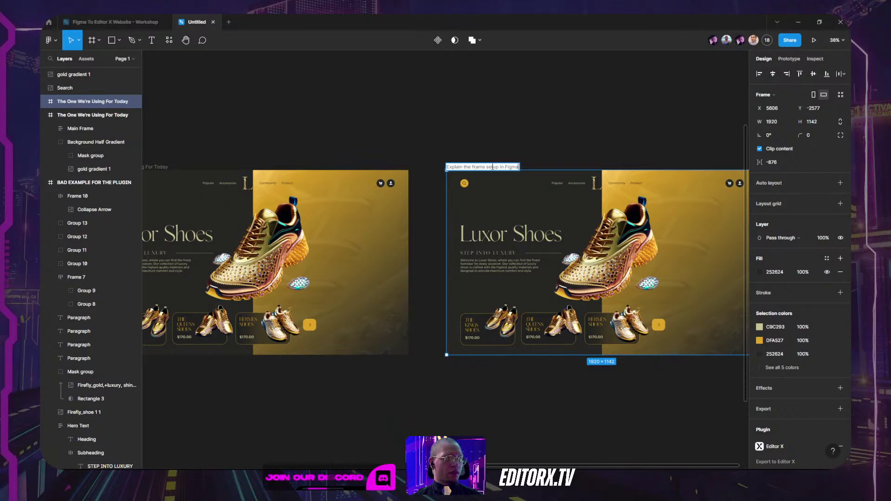
key("Return")
key("Return")
scroll(525, 139, "right", 1)
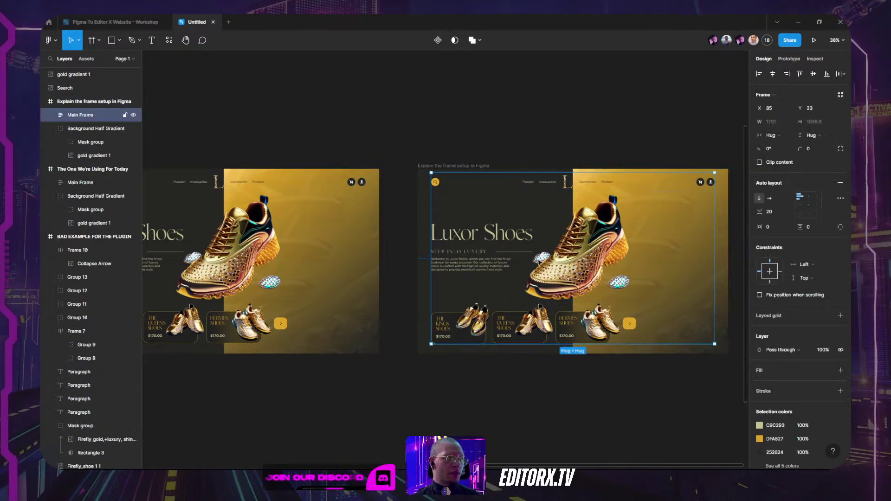
left_click(50, 114)
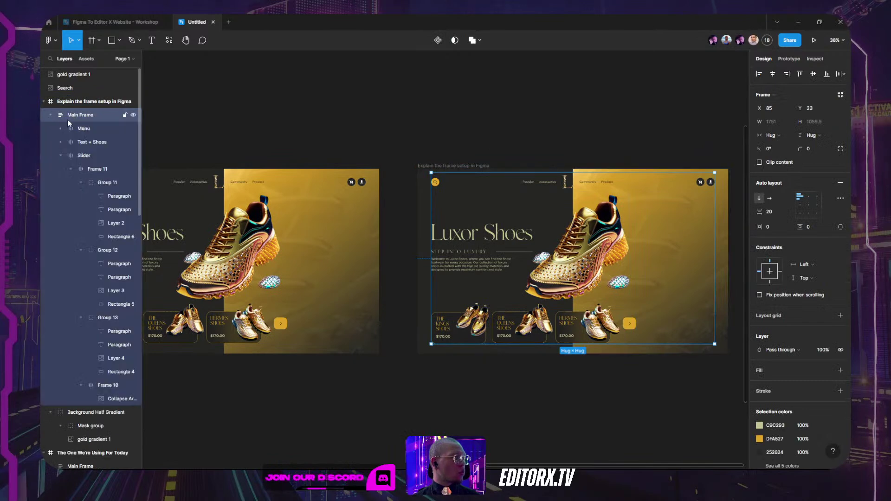
left_click(61, 155)
key("shift+2")
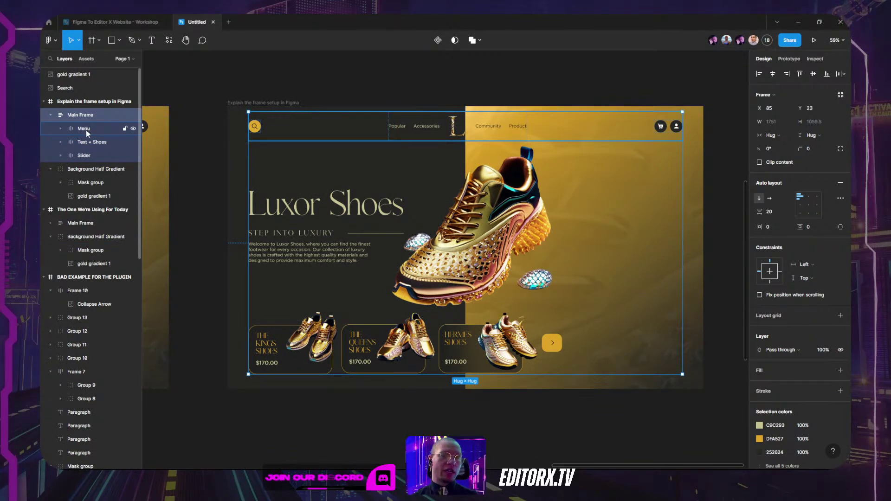
left_click(86, 130)
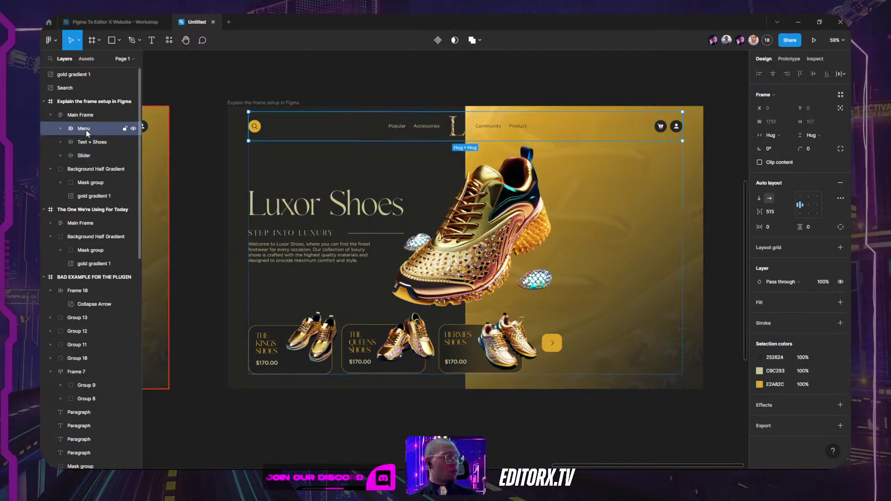
left_click(91, 143)
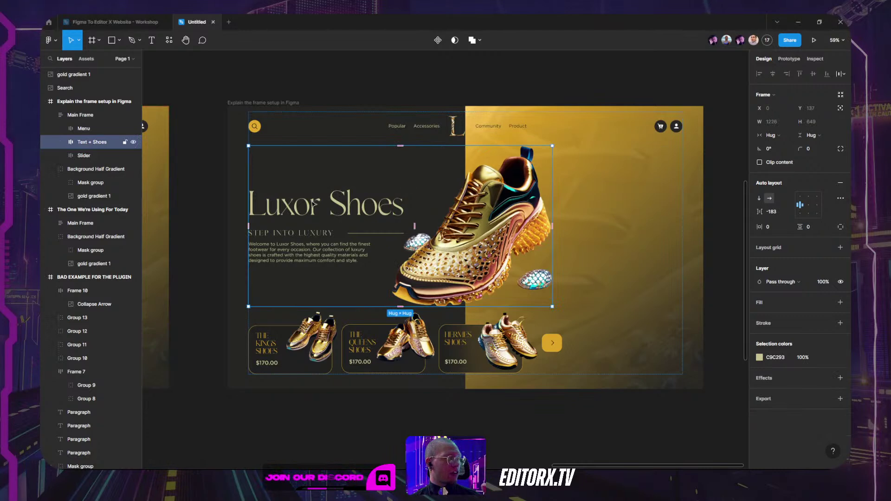
left_click(82, 154)
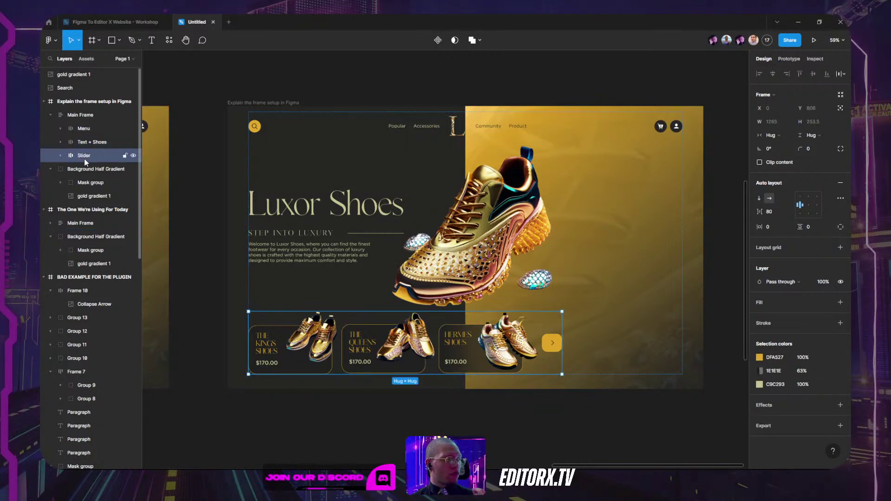
left_click(86, 116)
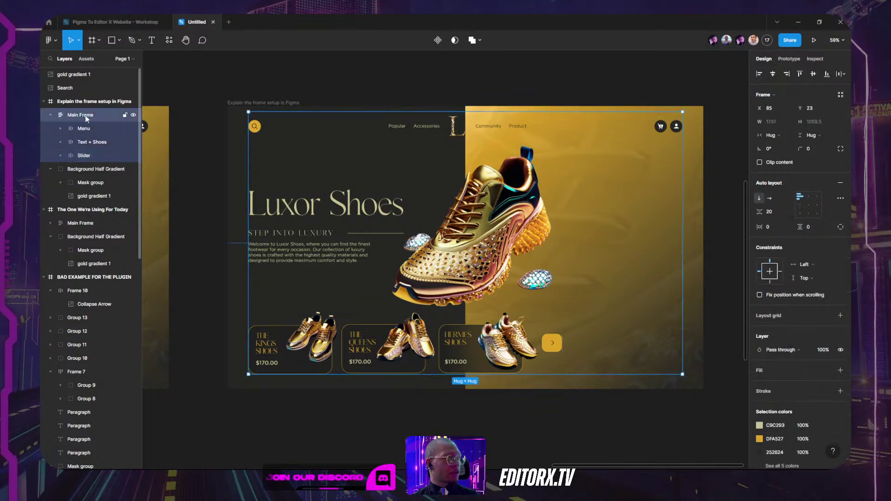
left_click(50, 115)
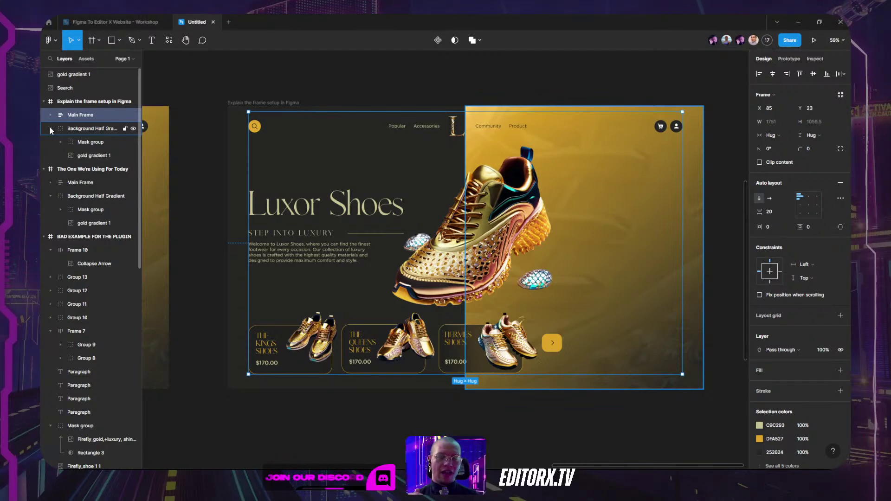
left_click(51, 128)
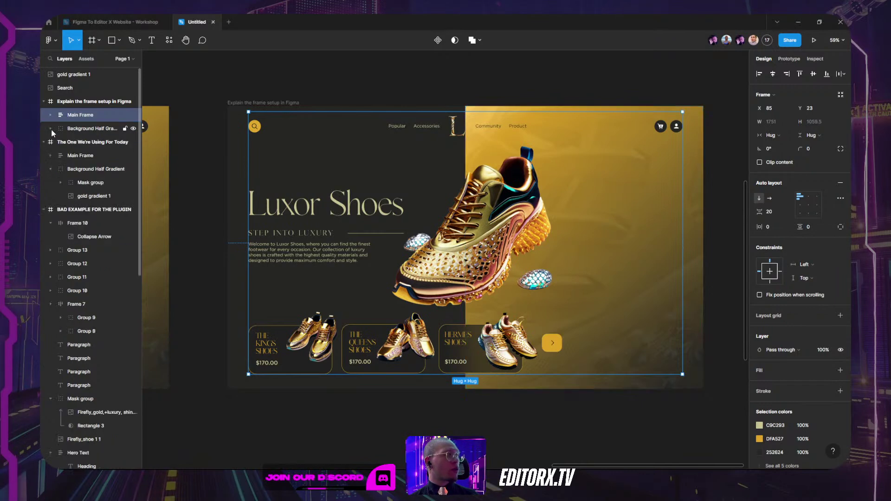
left_click(76, 129)
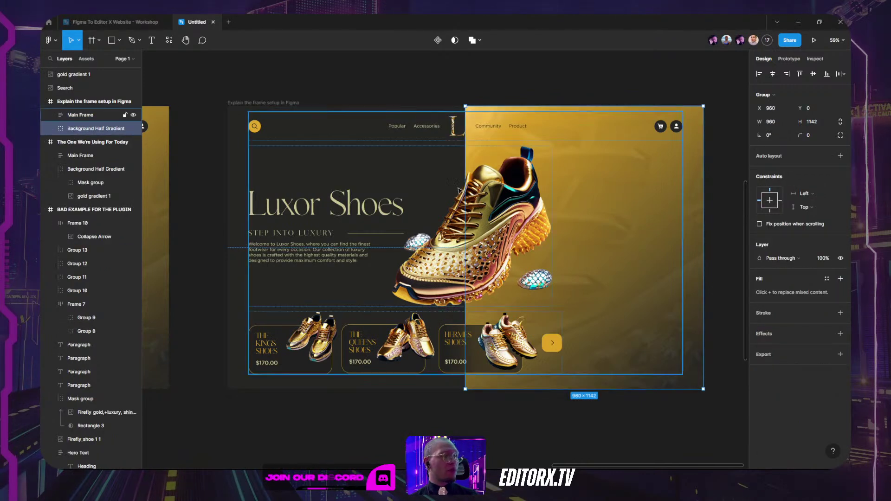
left_click(133, 115)
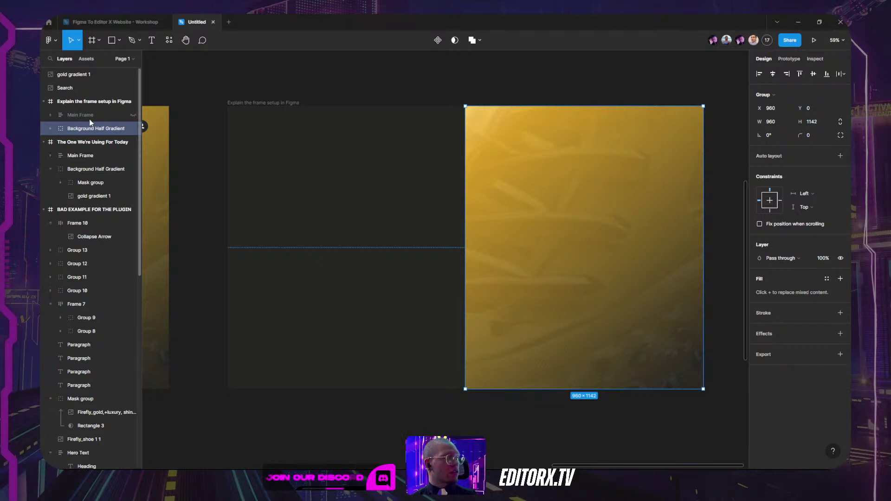
left_click(134, 116)
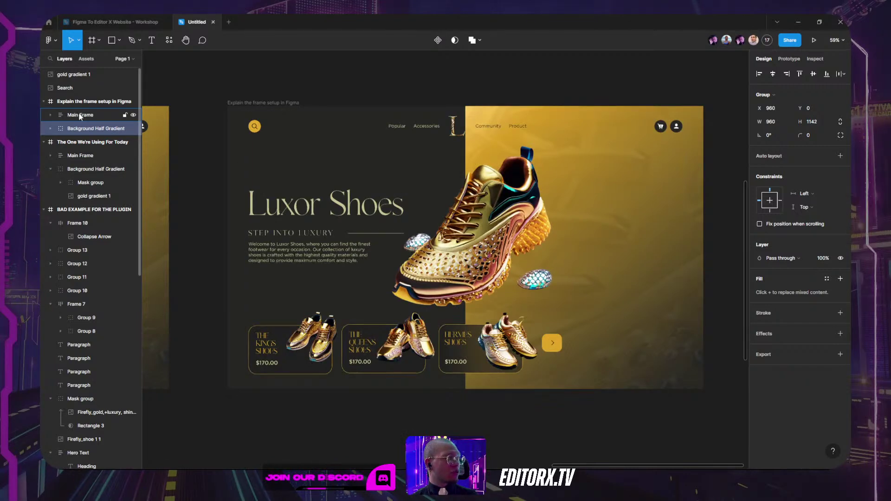
left_click(86, 130)
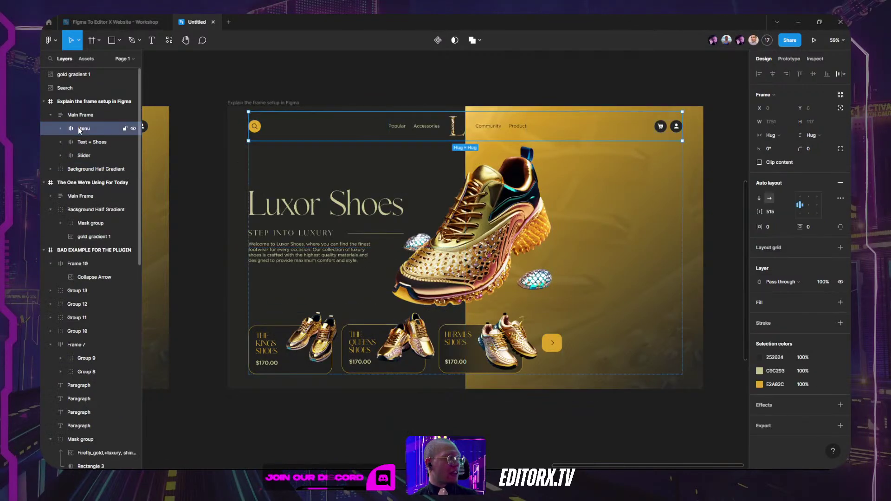
left_click(82, 140)
left_click(84, 157)
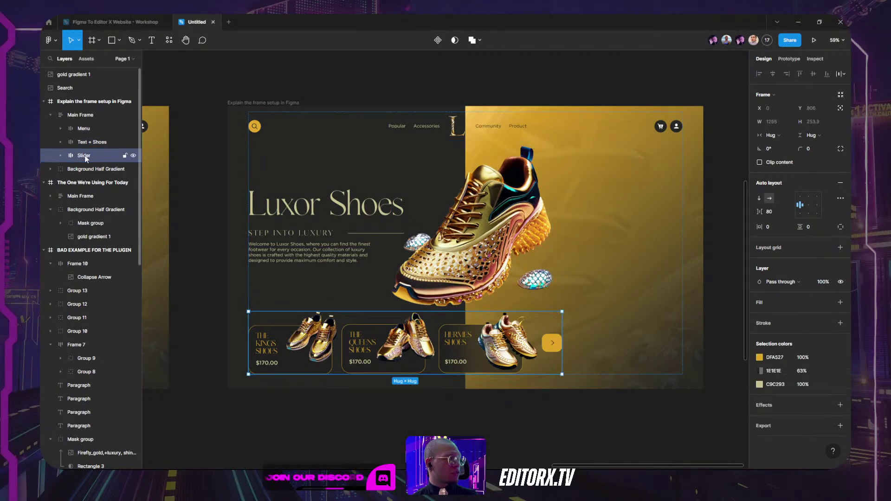
left_click(50, 115)
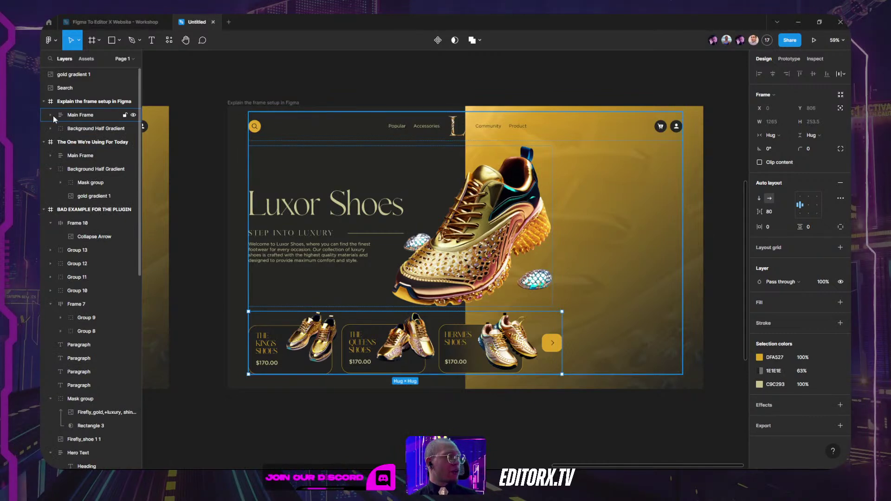
left_click(51, 115)
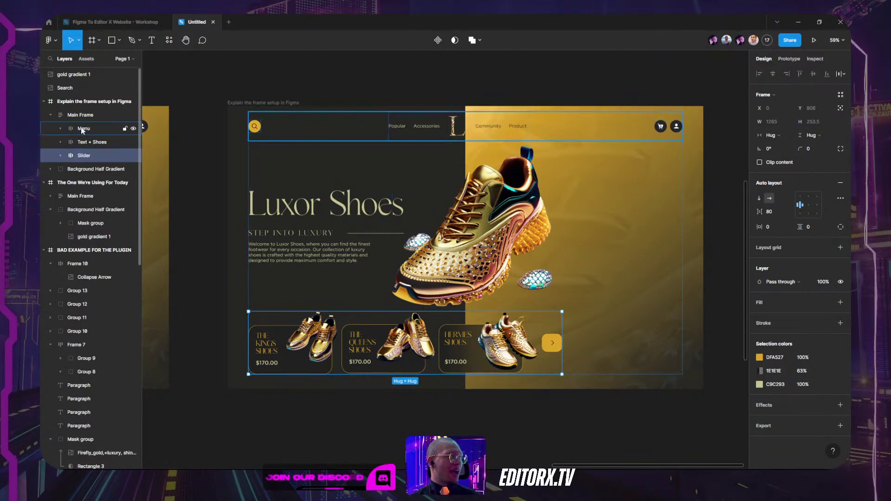
left_click(82, 170)
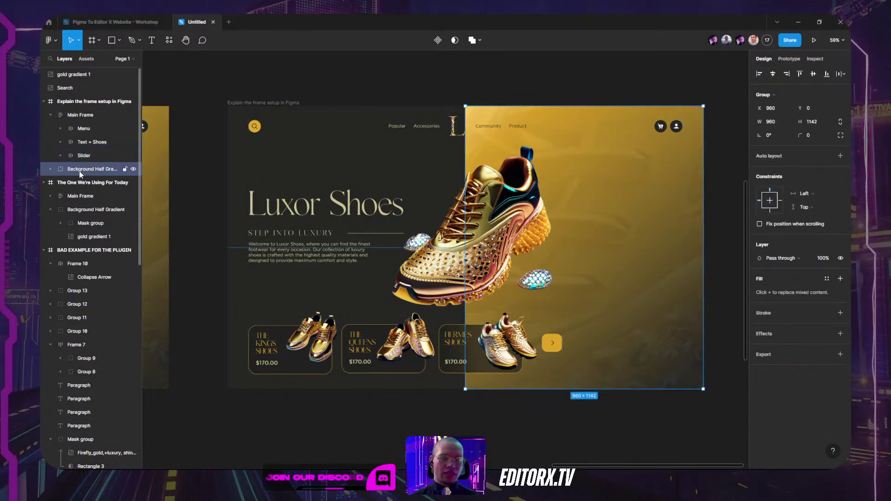
left_click(51, 114)
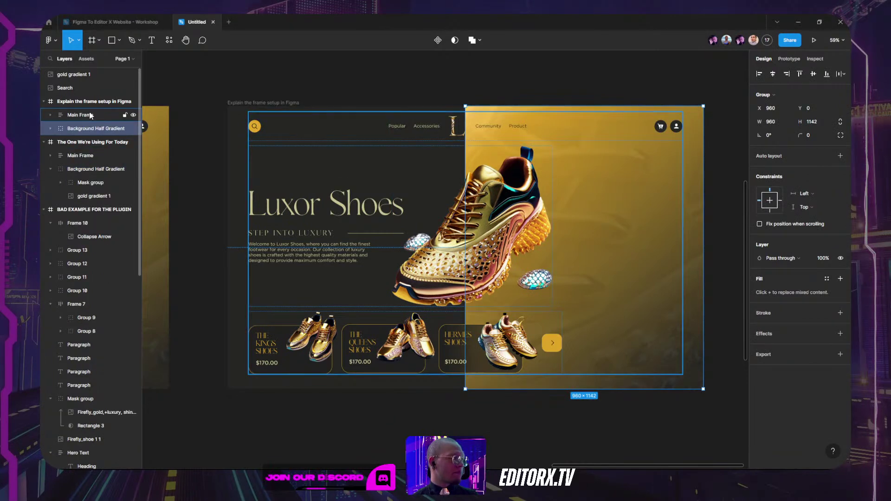
left_click(91, 115)
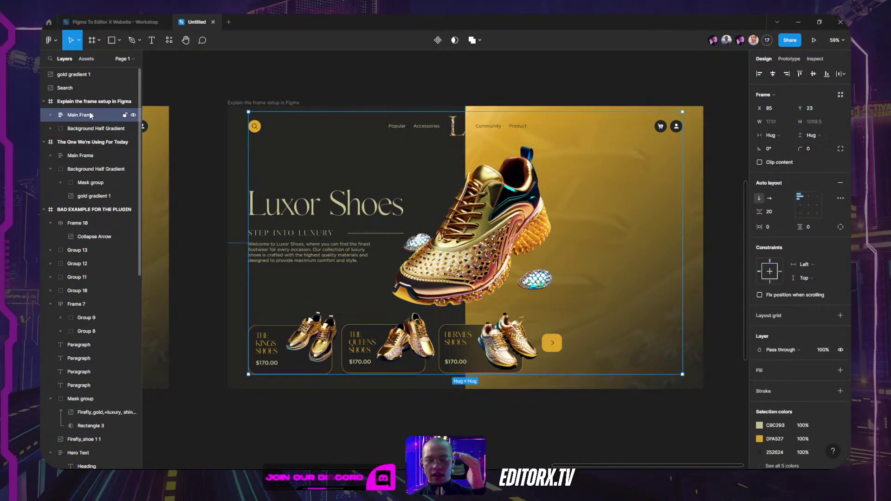
left_click(95, 128)
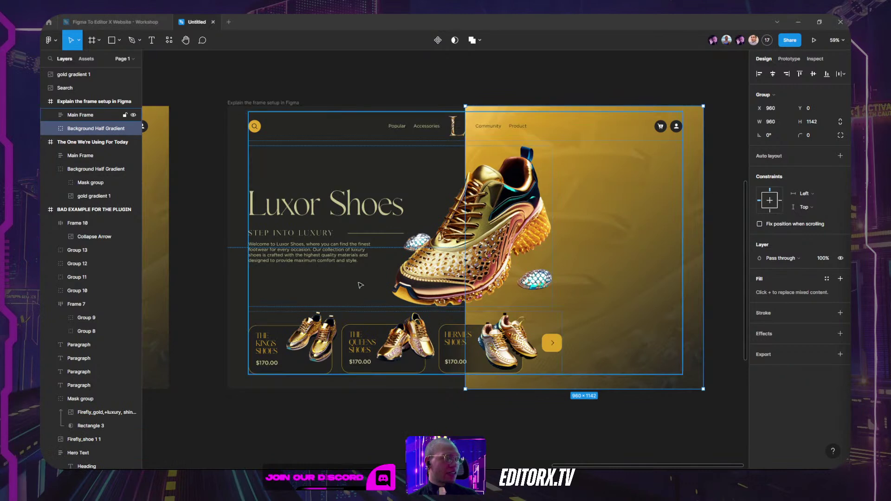
left_click(324, 176)
right_click(320, 172)
mouse_move(358, 220)
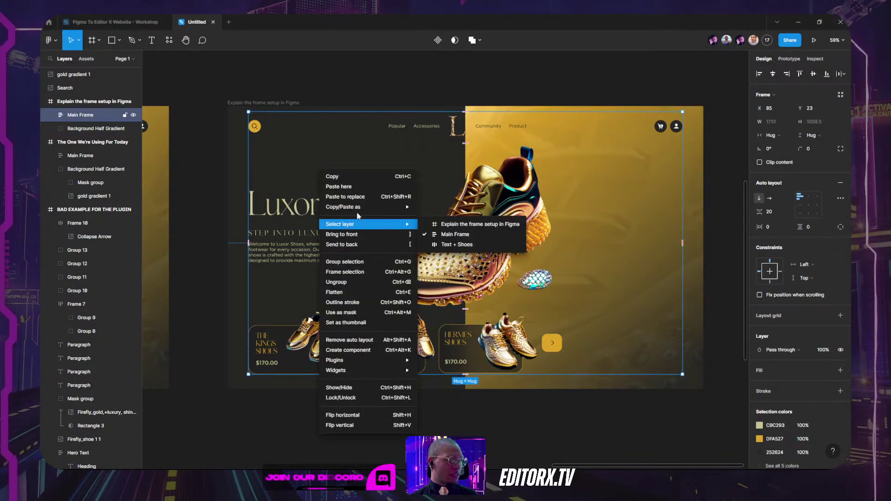
left_click(336, 282)
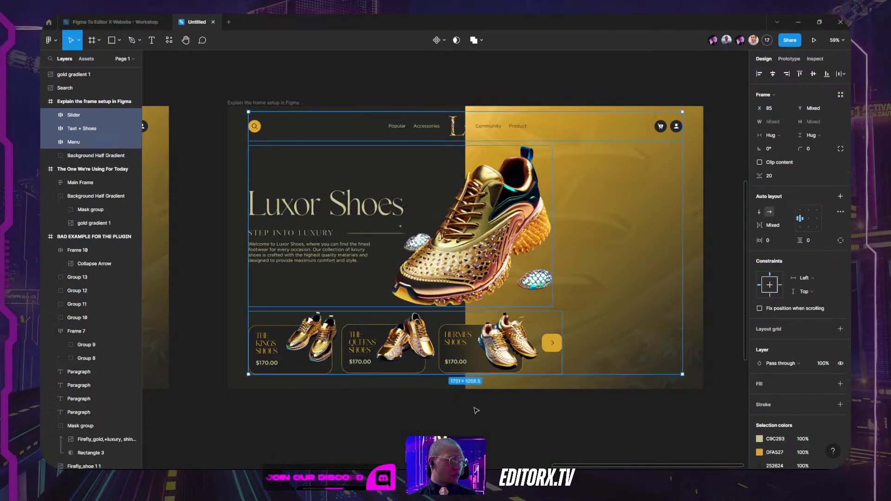
left_click(320, 206)
left_click(320, 130)
left_click(384, 341)
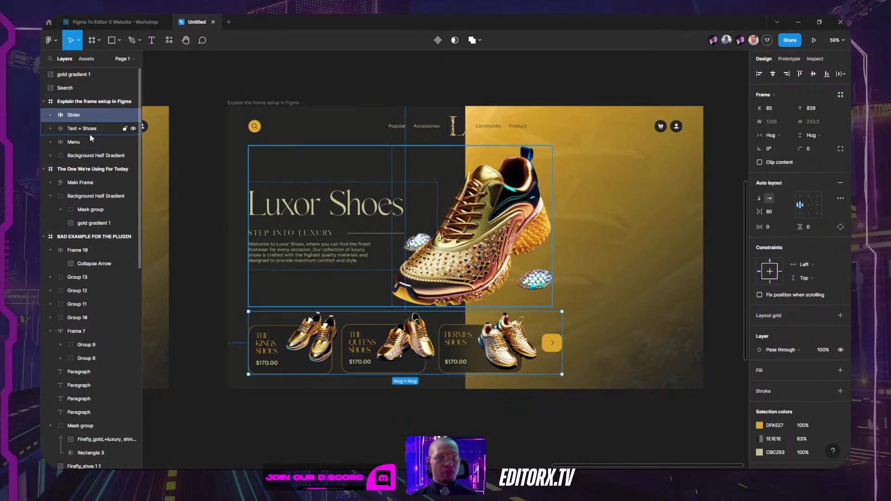
left_click(316, 158)
left_click(353, 131)
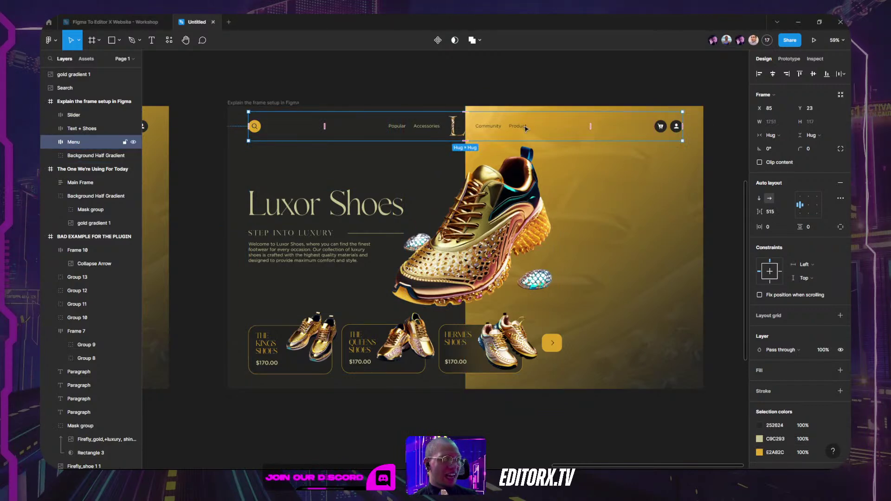
left_click(451, 221)
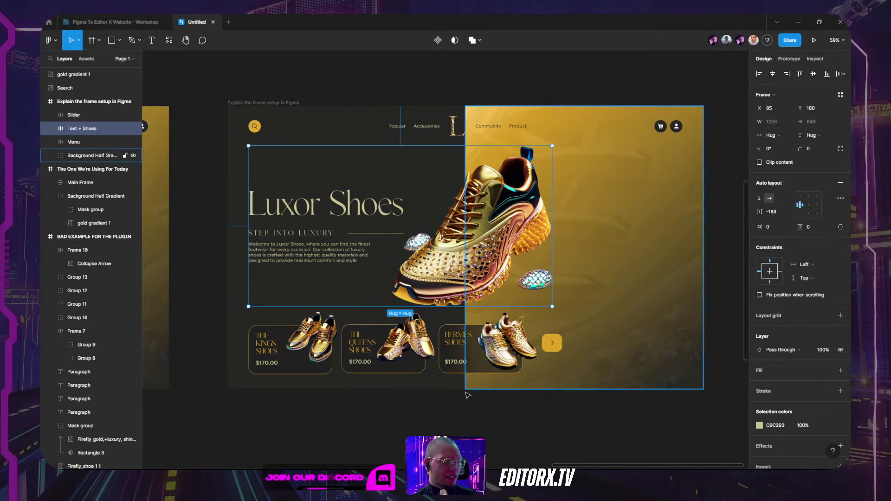
left_click(389, 330)
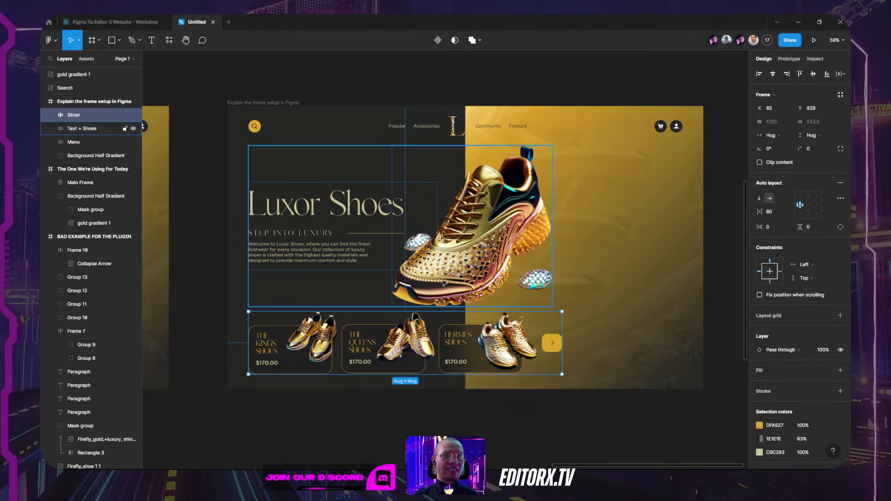
left_click(480, 249)
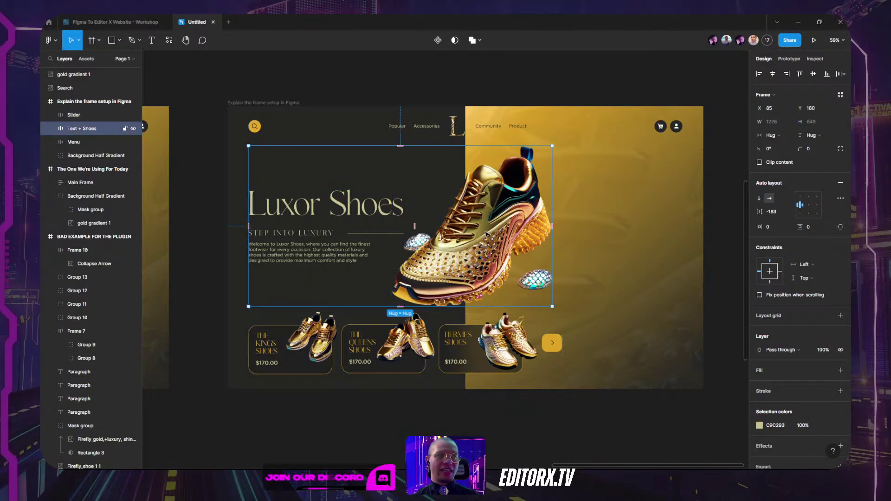
left_click(631, 199)
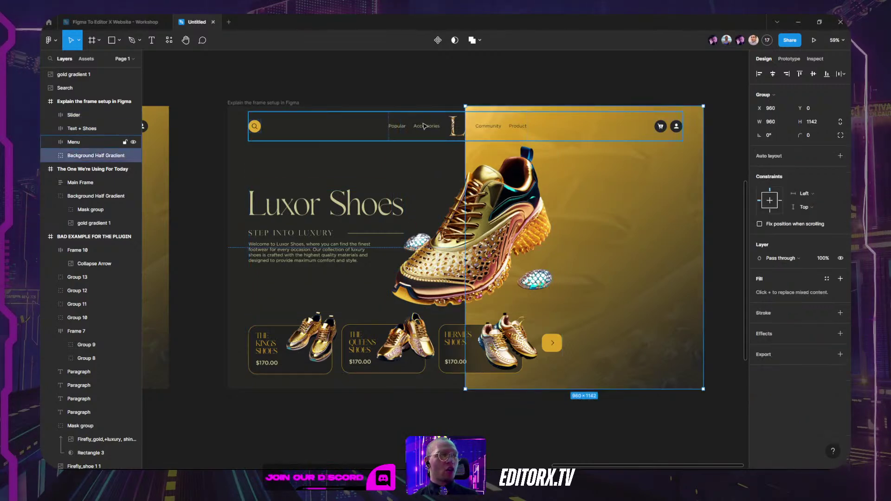
left_click(423, 125)
left_click(387, 228)
left_click(431, 323)
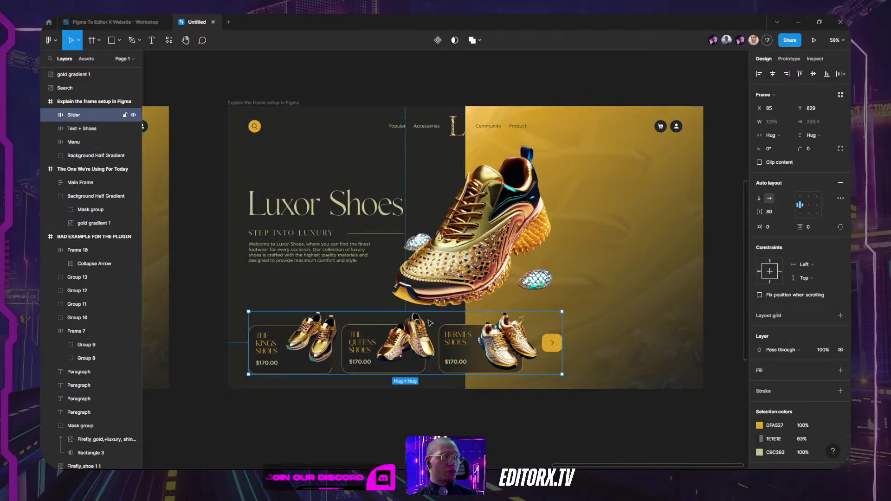
left_click(663, 250)
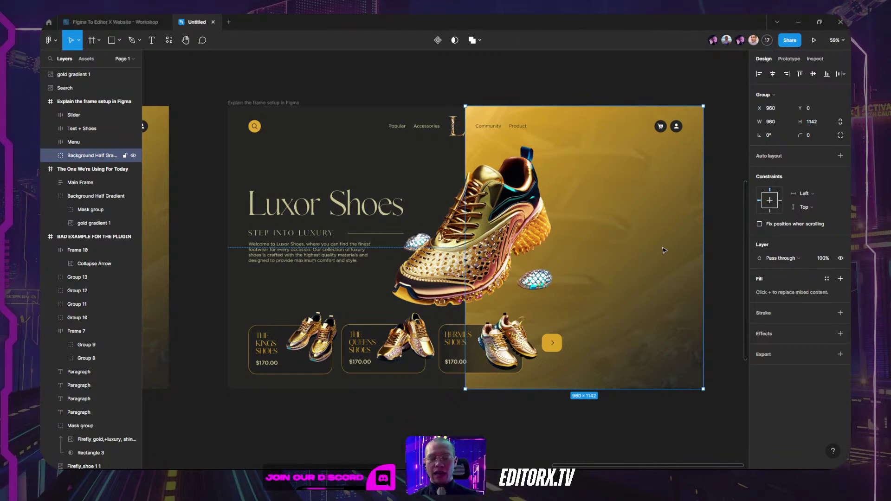
left_click(486, 131)
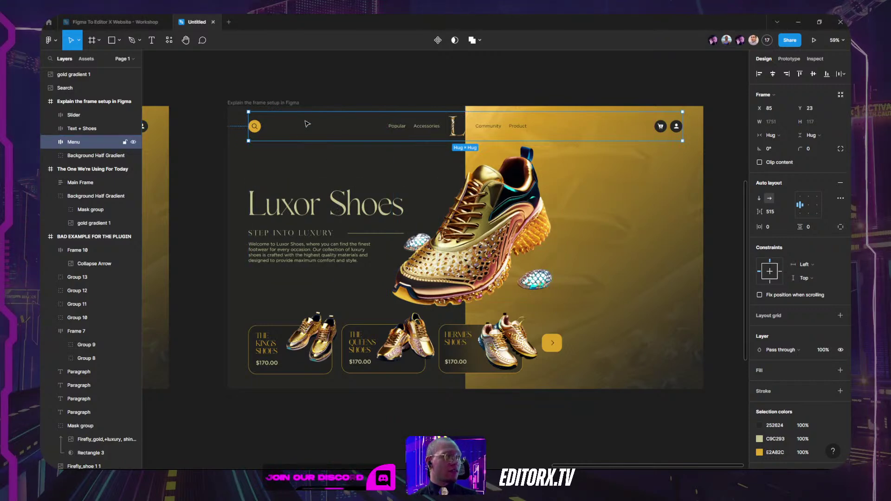
Step: Add Text + Shoes and Slider to the Menu selection and wrap all three in a vertical auto-layout frame
left_click(295, 203, "shift")
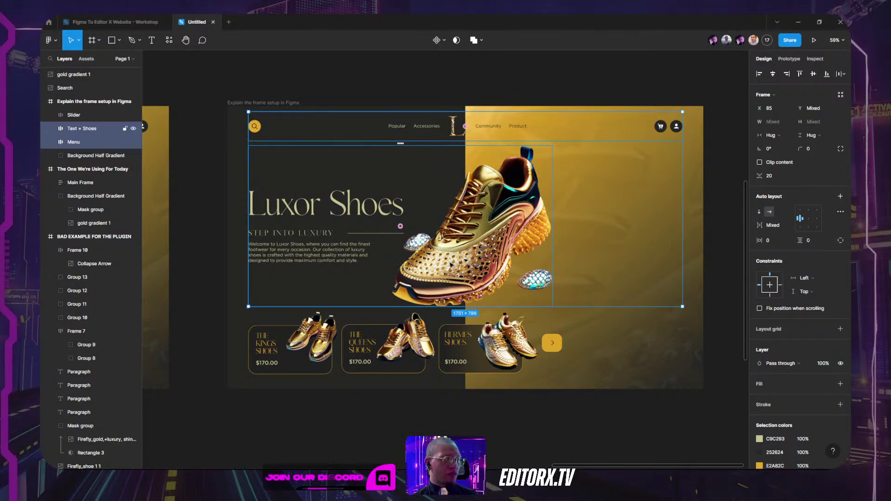
left_click(371, 335, "shift")
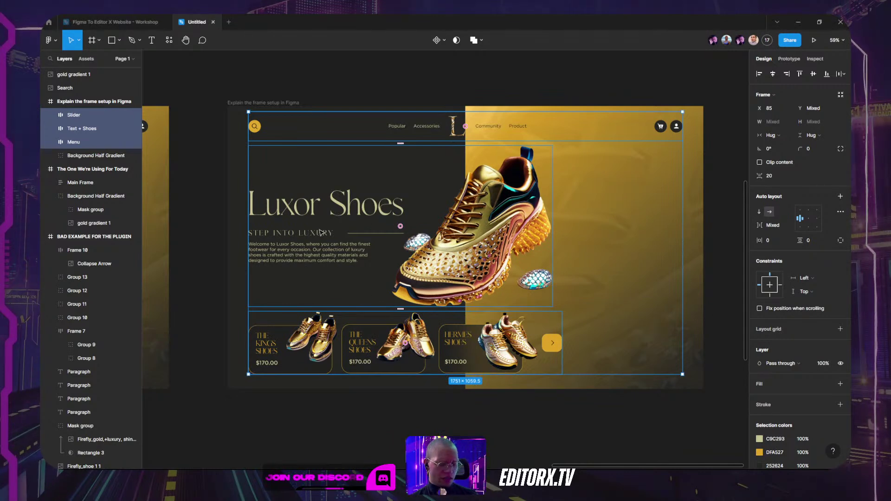
key("shift+a")
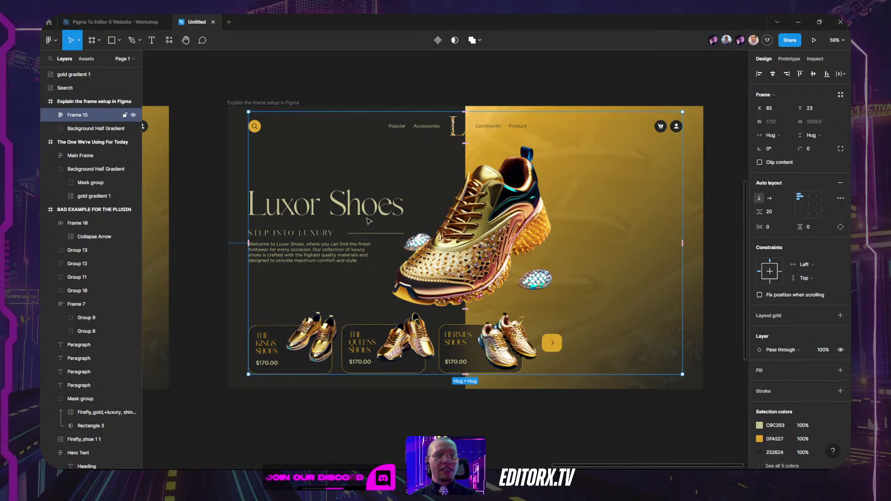
Step: Undo the trial move of Frame 15, then ungroup it to release its three sections
left_click_drag(492, 209, 529, 217)
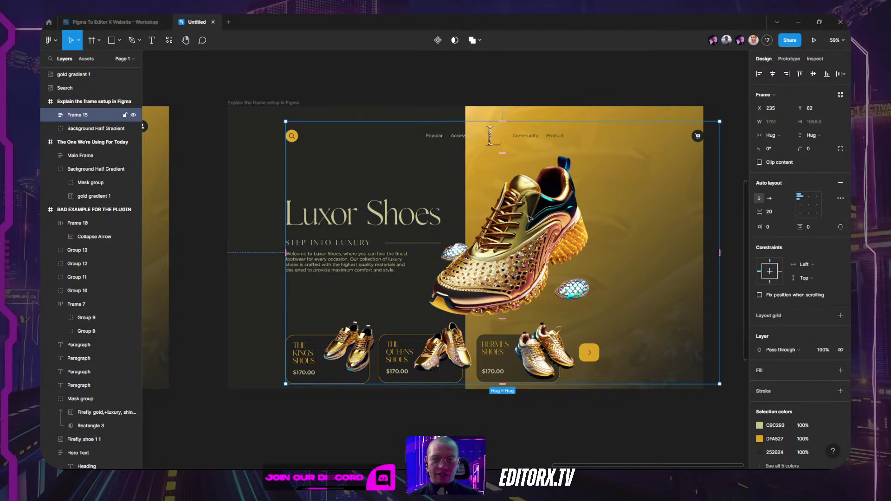
key("ctrl+z")
key("Escape")
left_click(335, 164)
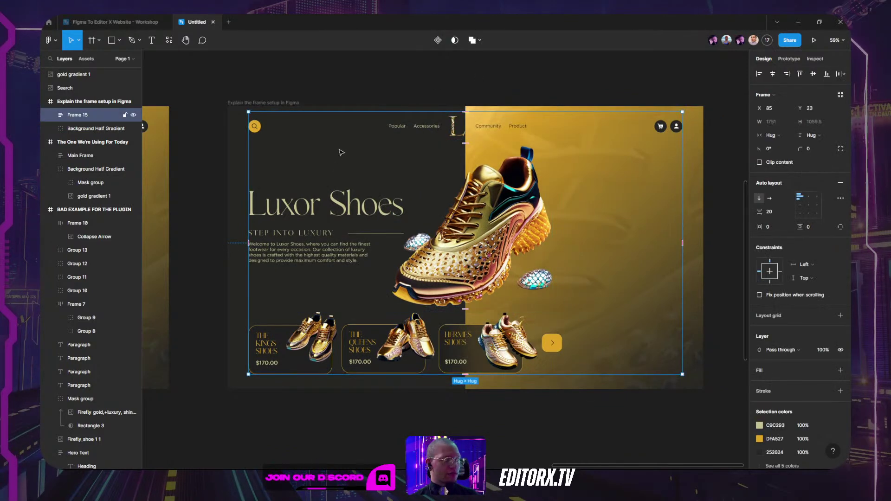
right_click(334, 158)
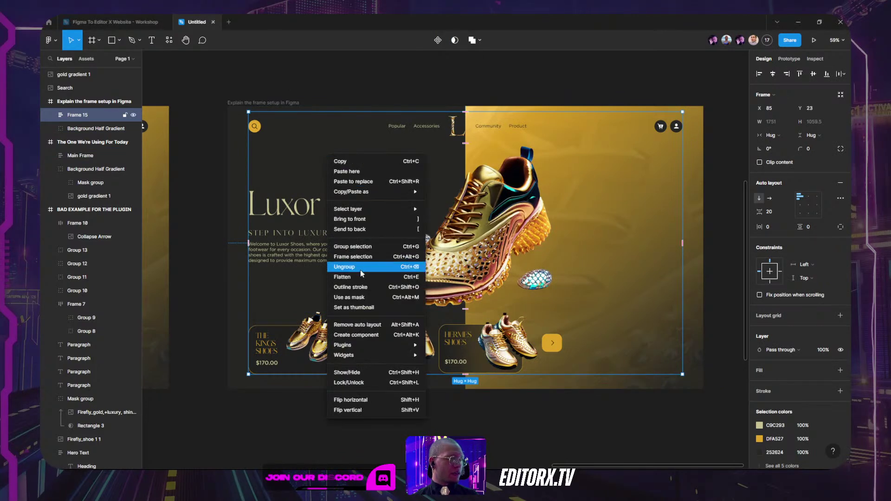
left_click(346, 266)
key("Escape")
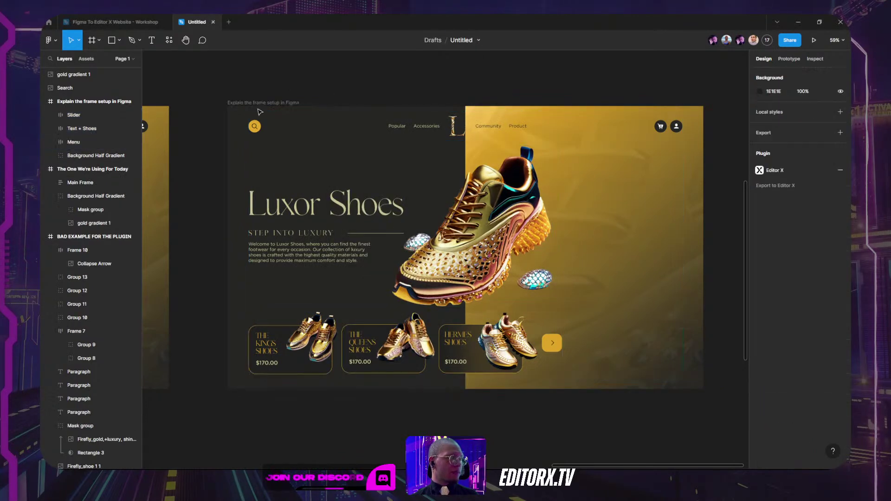
Step: Check Text + Shoes, Slider and the background group, then select the whole Explain the frame setup in Figma frame
left_click(303, 243)
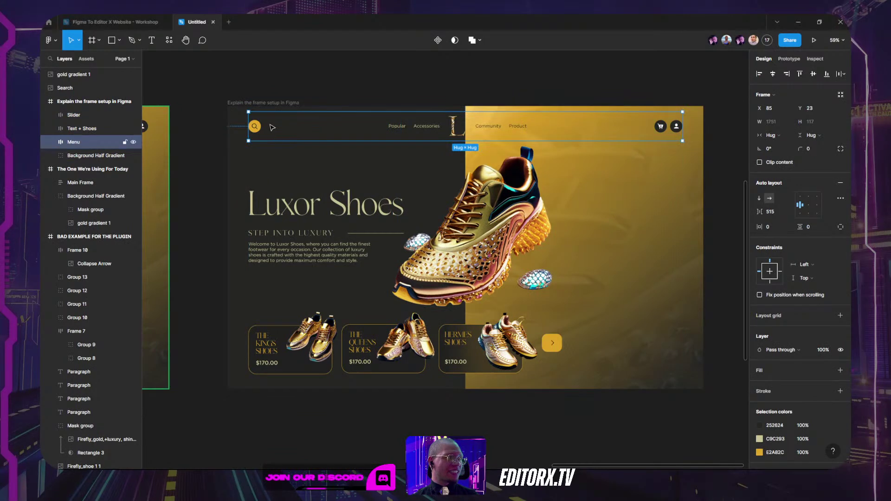
key("shift+Tab")
key("shift+Tab")
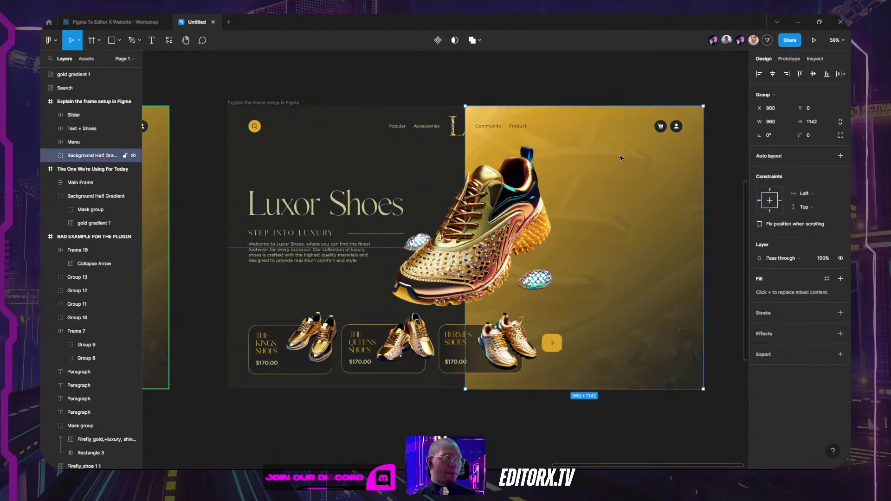
key("shift+Tab")
key("shift+Tab")
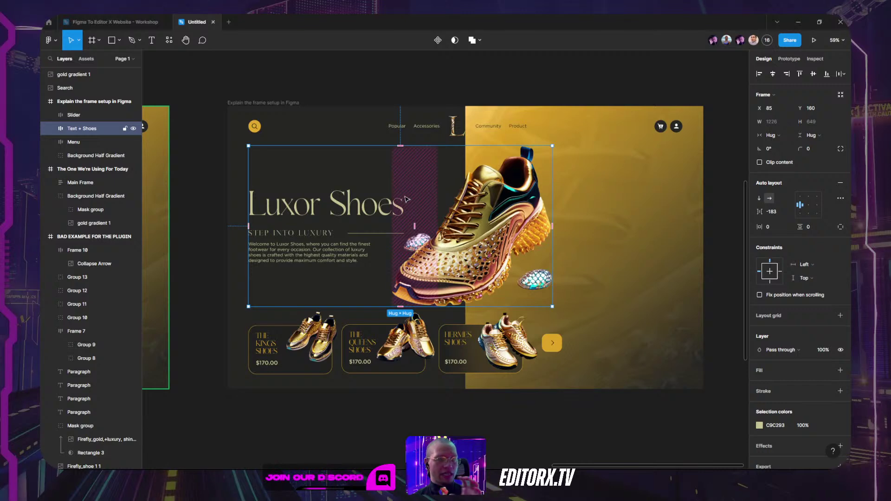
left_click(423, 358)
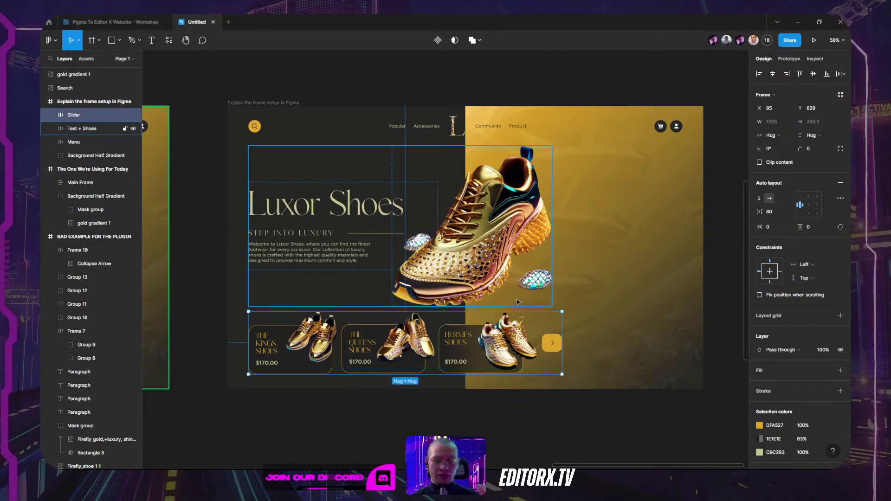
key("shift+Return")
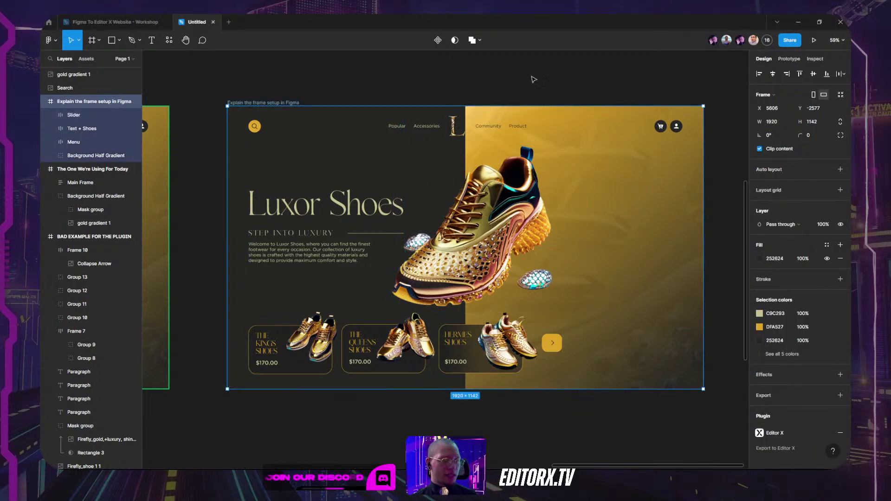
Step: Run the Editor X plugin on the selected frame, paste the Figma file link and export
left_click(169, 40)
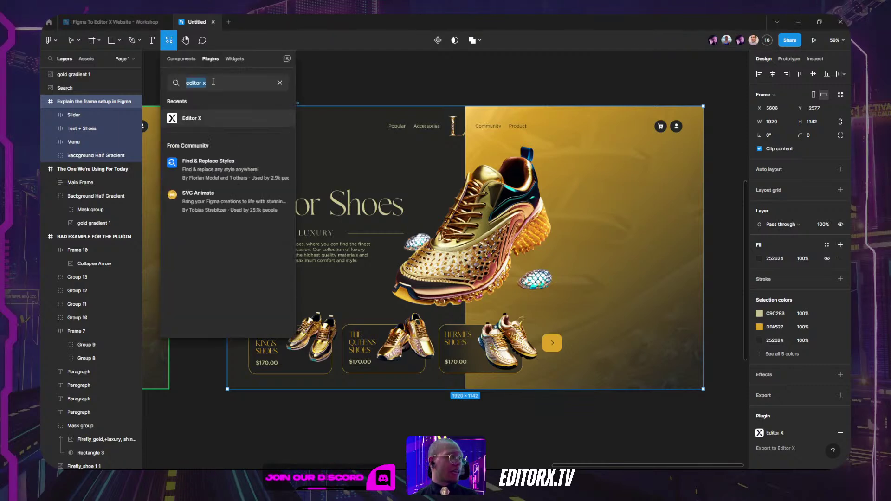
left_click(192, 120)
left_click(232, 119)
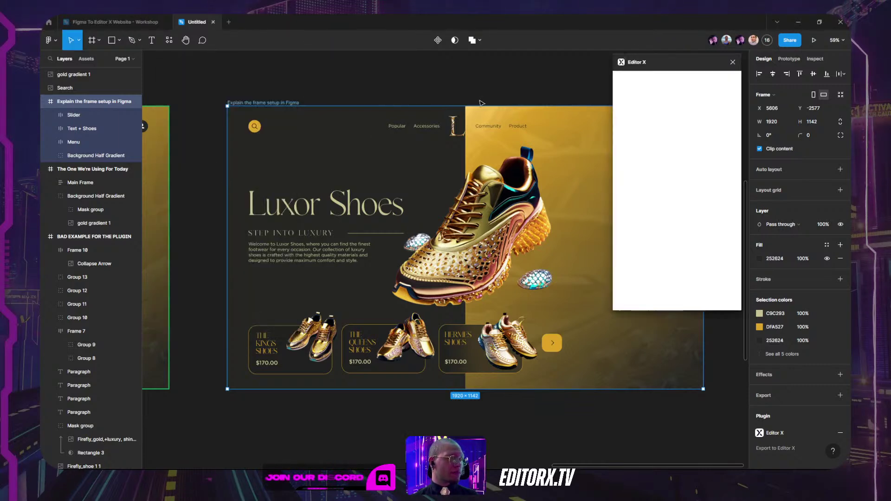
left_click(666, 243)
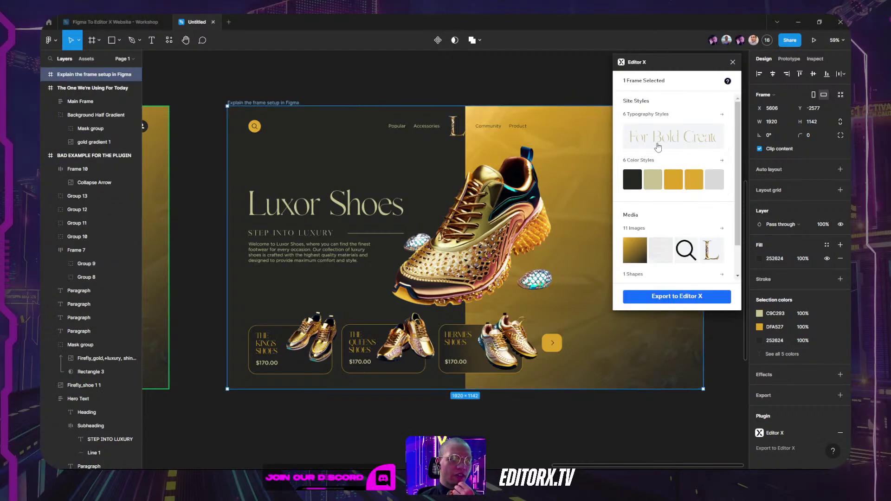
left_click(675, 296)
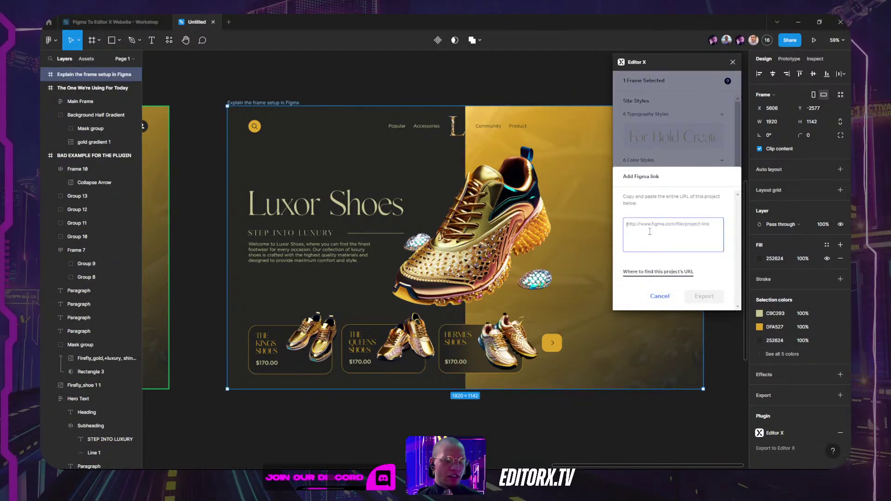
key("ctrl+v")
left_click(703, 296)
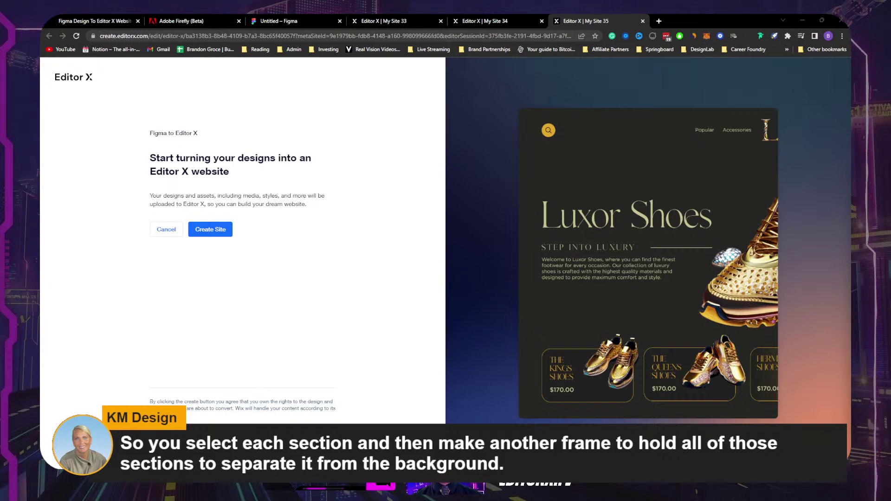
Step: Create the Editor X site My Site 35 from the Luxor Shoes design
left_click(222, 230)
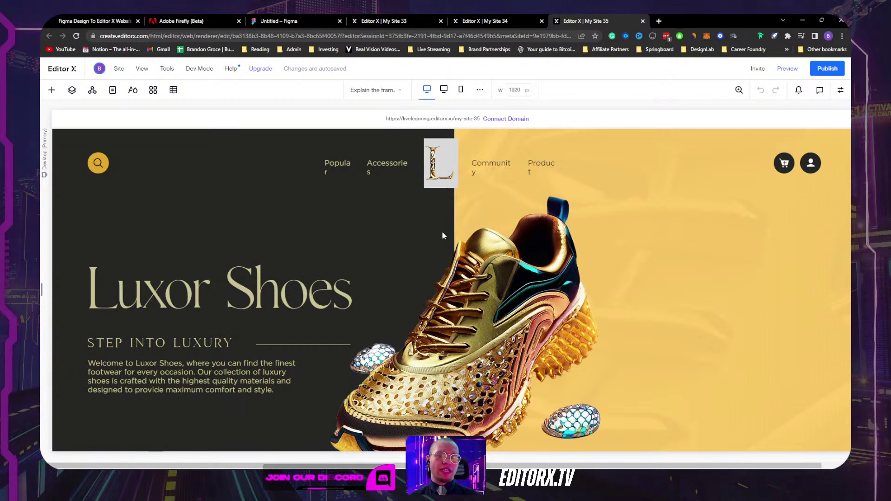
Step: Inspect the background, logo and shoe images, then open the layer tree to the product-strip container
scroll(359, 238, "down", 4)
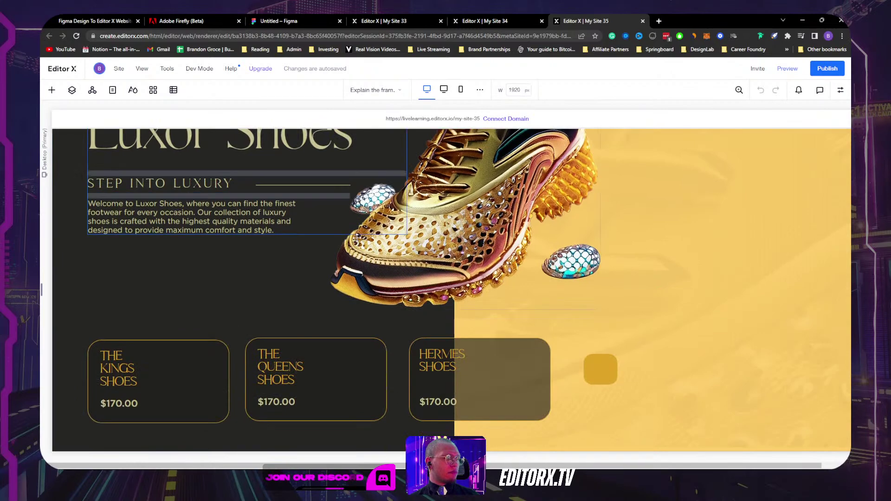
scroll(193, 294, "up", 4)
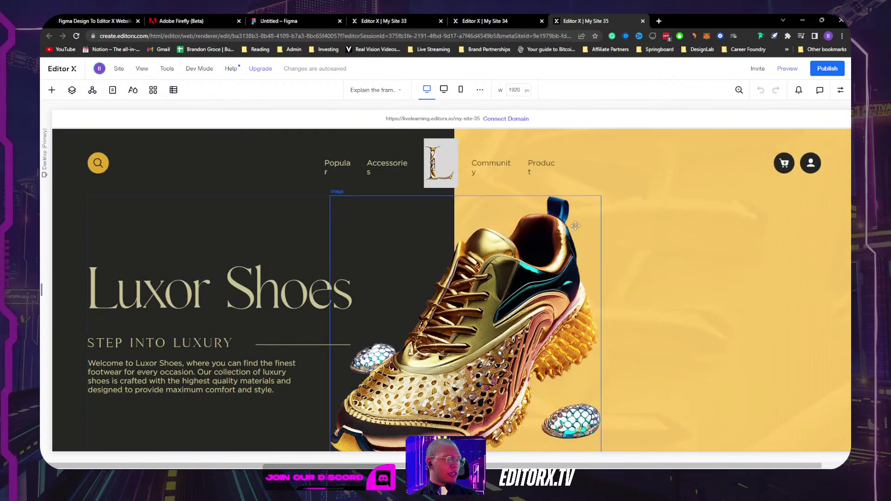
left_click(659, 233)
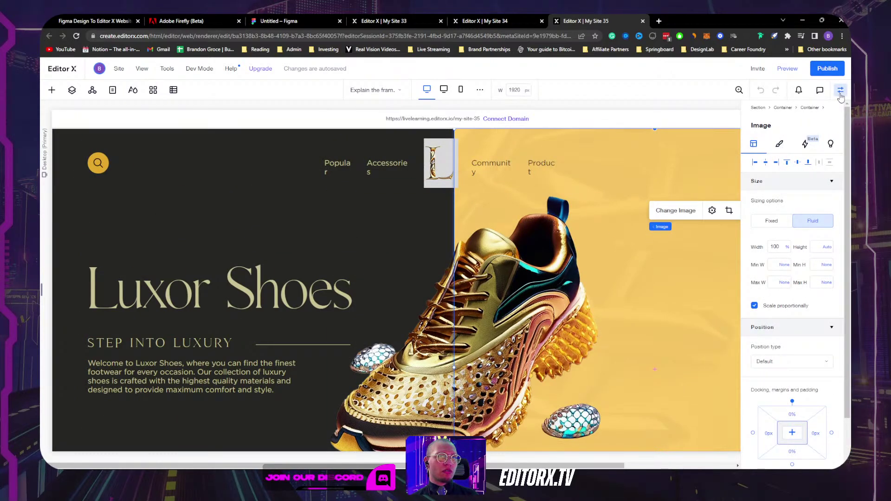
left_click(443, 144)
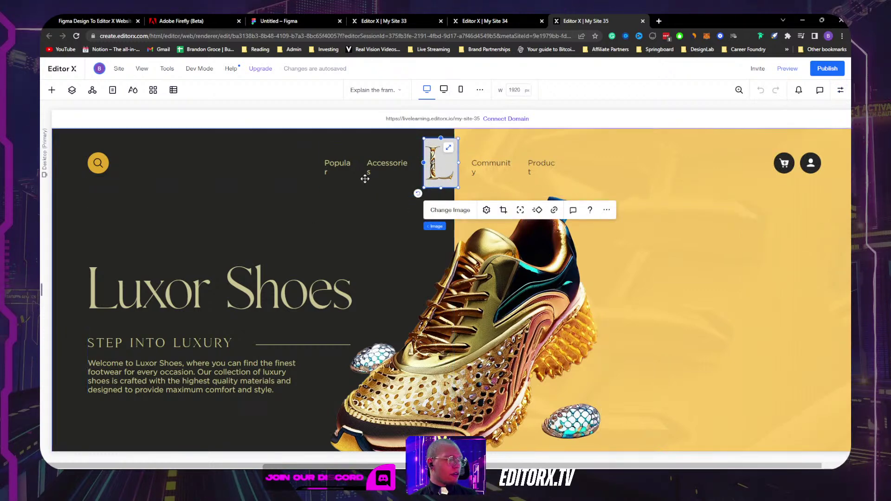
left_click(576, 272)
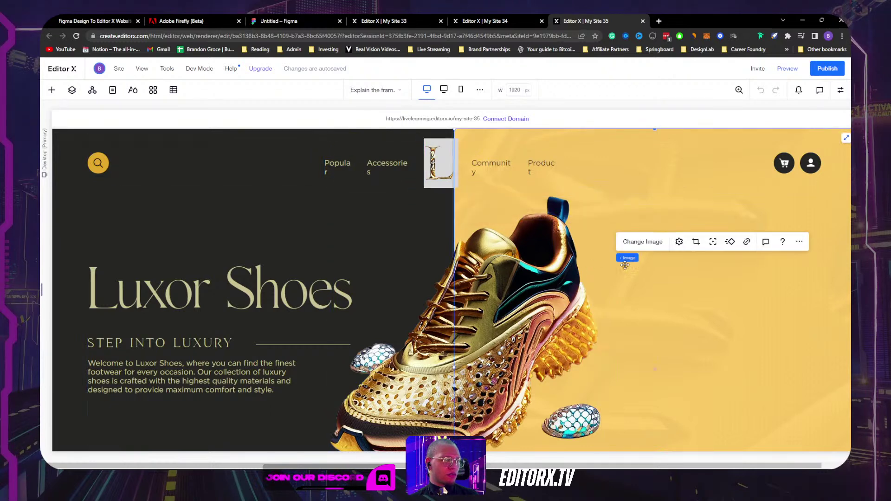
left_click(72, 90)
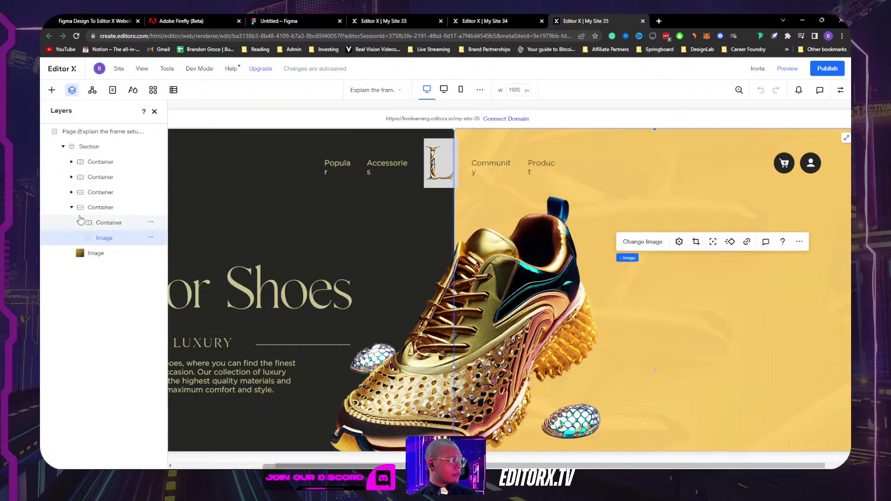
left_click(71, 208)
left_click(98, 162)
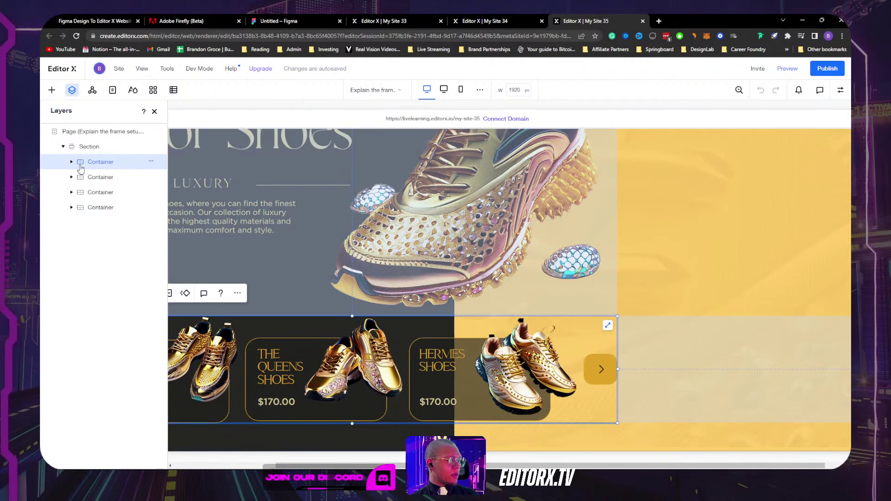
Step: Rename the product-strip container slider and the second container text + shoe
double_click(98, 162)
type("sl")
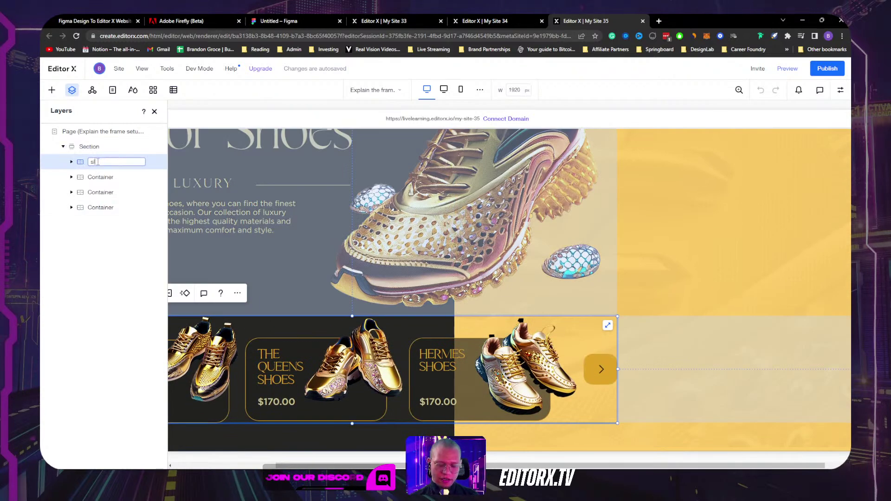
type("ider")
key("Return")
double_click(104, 178)
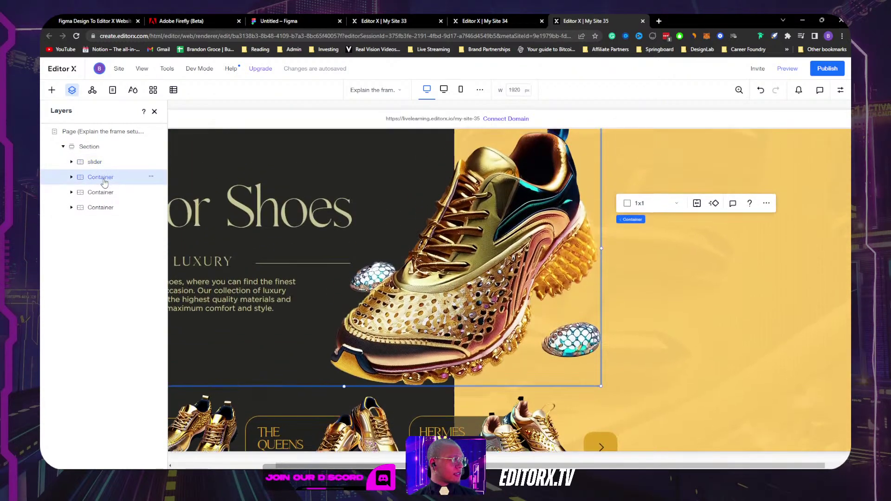
type("tex")
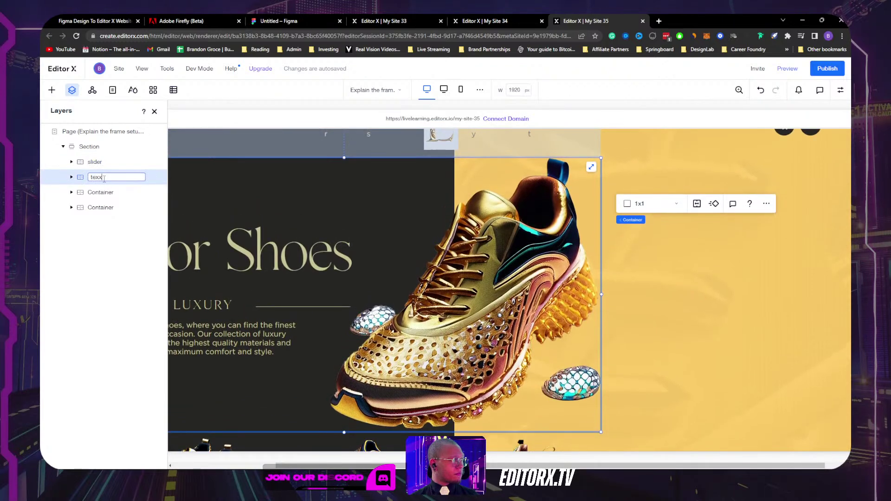
type("t + shoe")
key("Return")
Step: Rename the header container menu and drag it to the top of the section
left_click(100, 194)
double_click(99, 194)
type("menu")
key("Return")
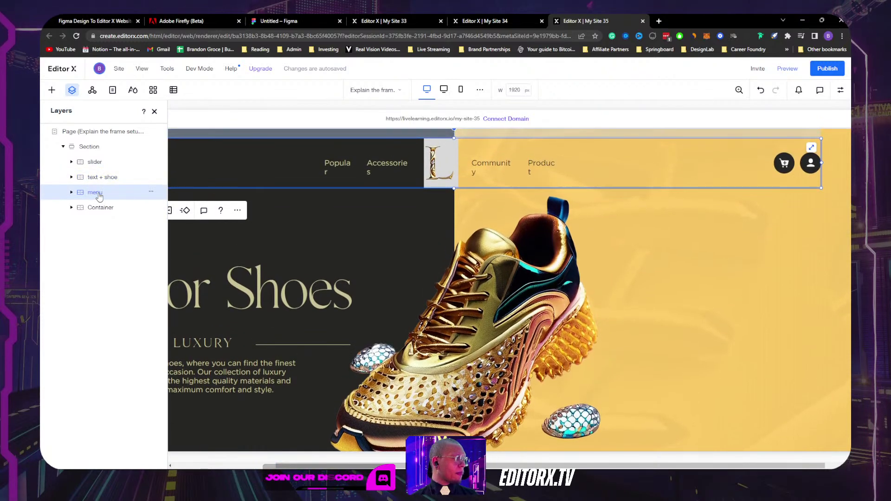
mouse_move(100, 196)
left_mouse_down()
mouse_move(98, 160)
mouse_move(99, 200)
left_mouse_up()
Step: Give the last container a background gradient name ('backgorund gra')
left_click(153, 208)
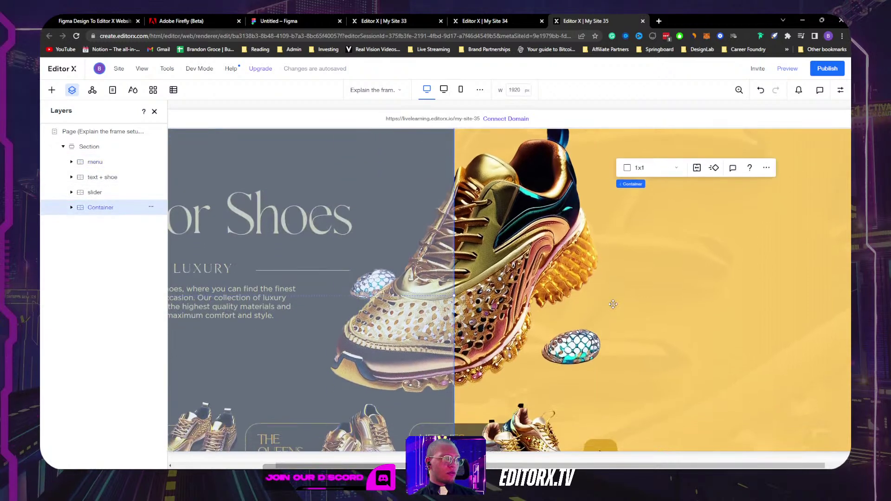
double_click(104, 209)
type("b")
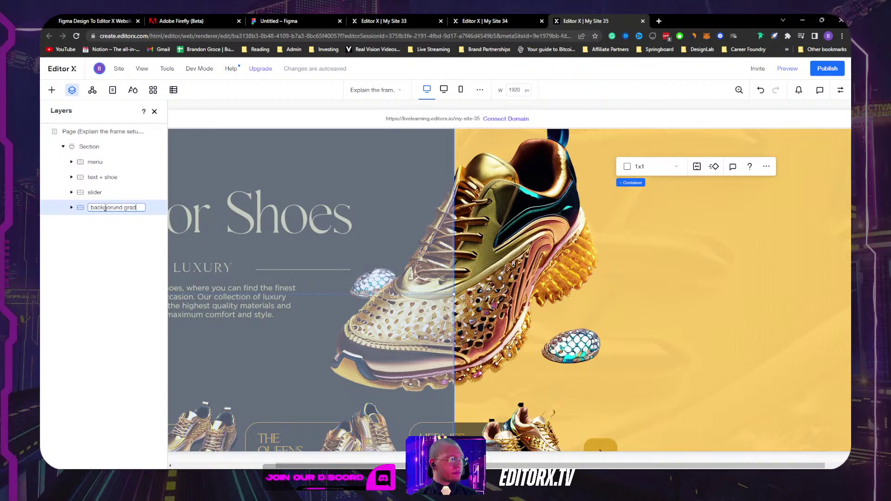
type("ackgorund gra")
key("Return")
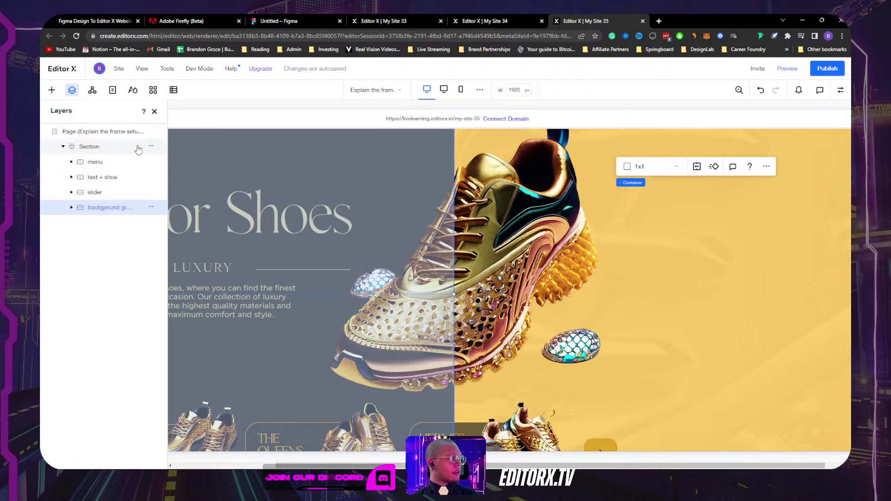
left_click(498, 23)
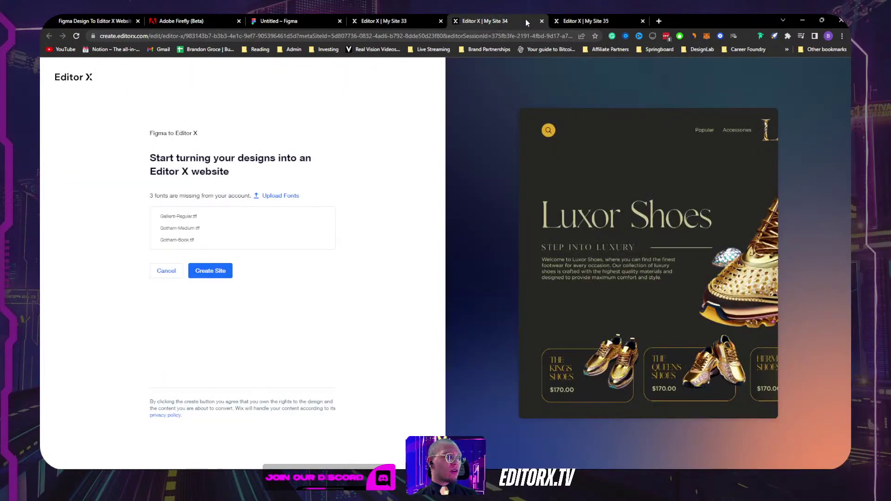
Step: Close the My Site 34 tab and inspect the text + shoe, slider and background gradient containers in My Site 35
left_click(542, 22)
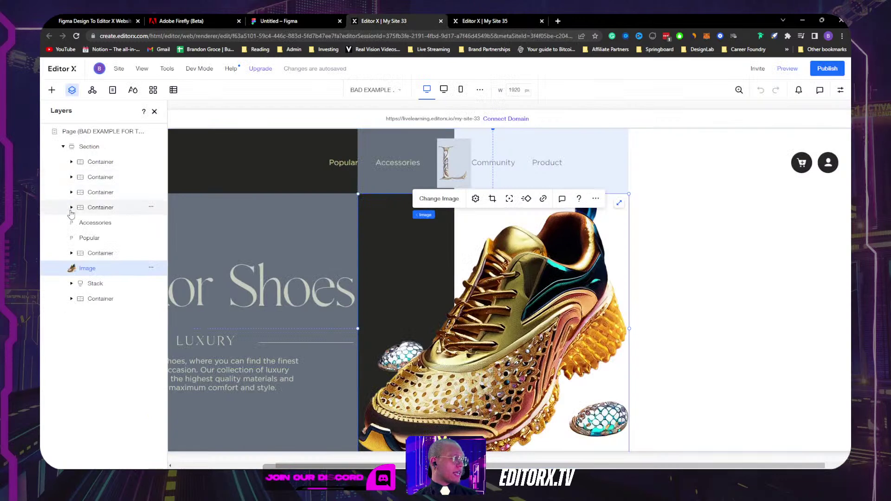
left_click(82, 146)
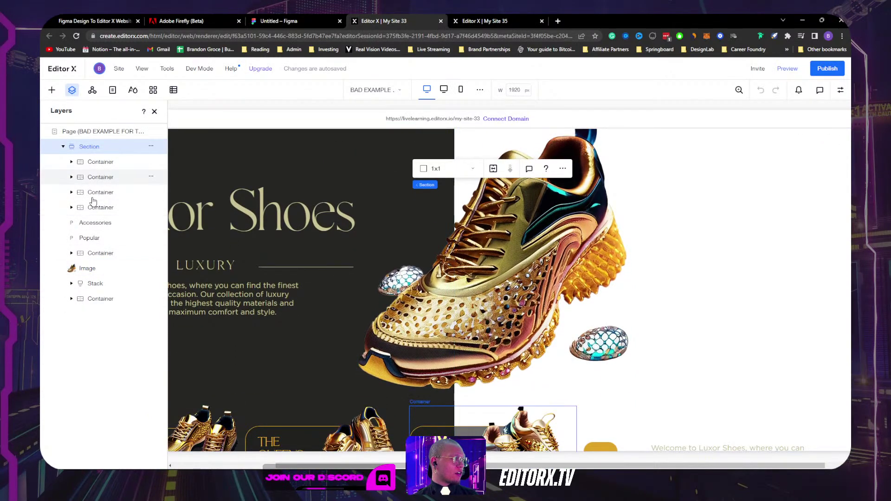
left_click(483, 21)
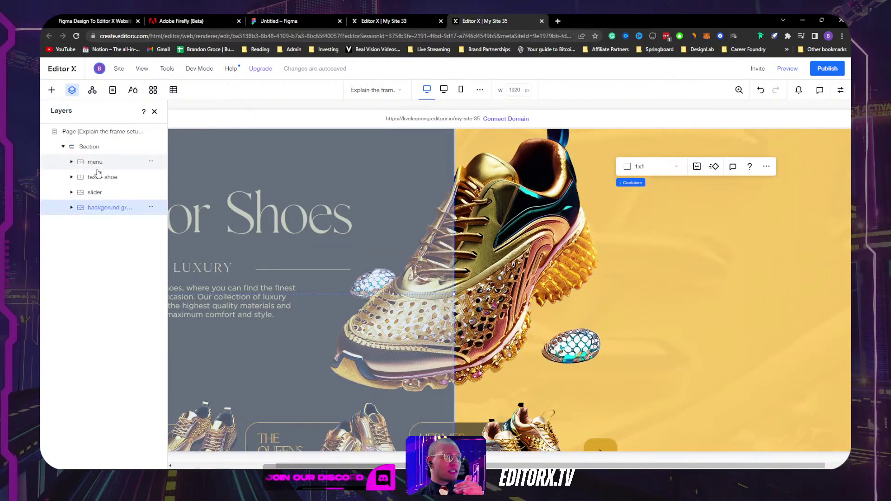
left_click(95, 177)
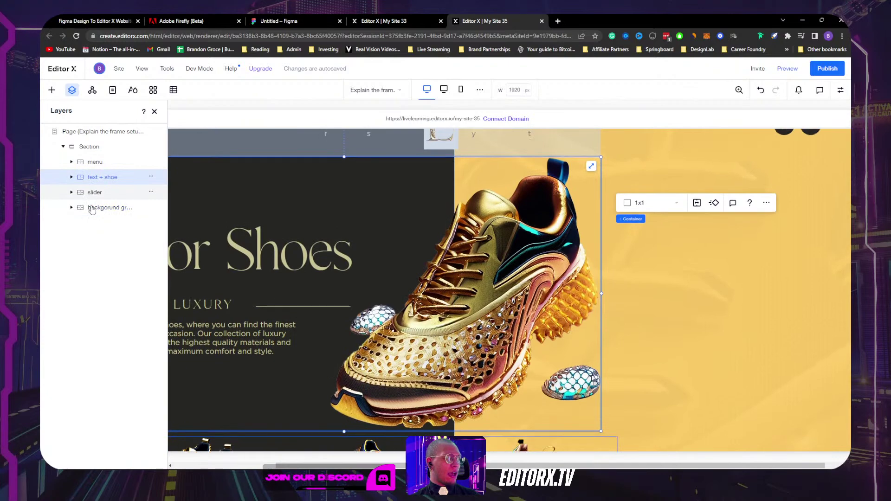
left_click(92, 197)
left_click(103, 207)
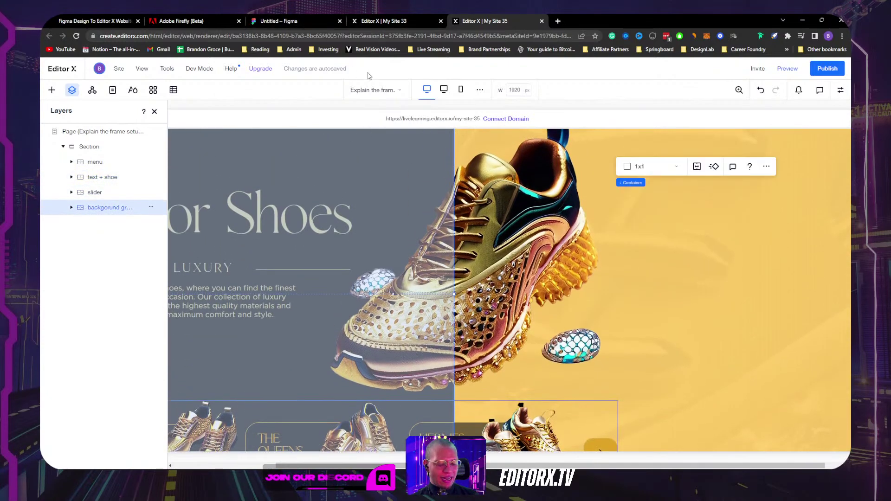
Step: Switch back to the Figma window with the Editor X plugin
key("alt+Tab")
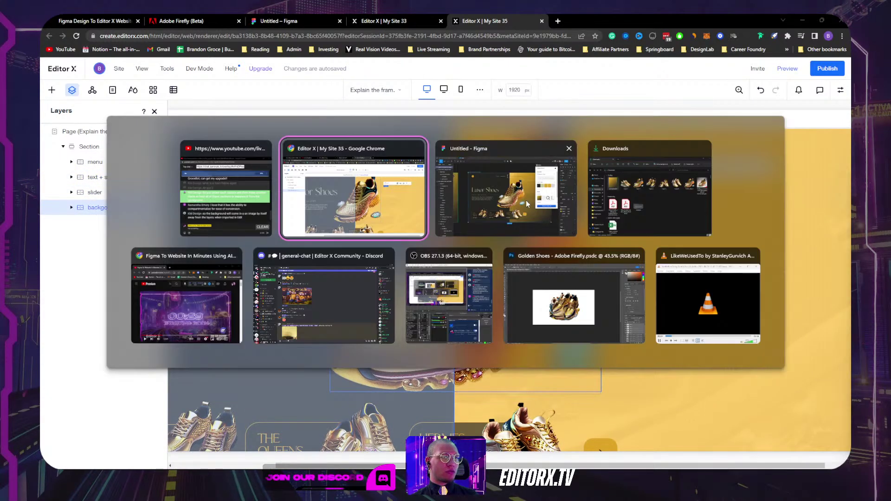
left_click(528, 204)
scroll(510, 89, "down", 5)
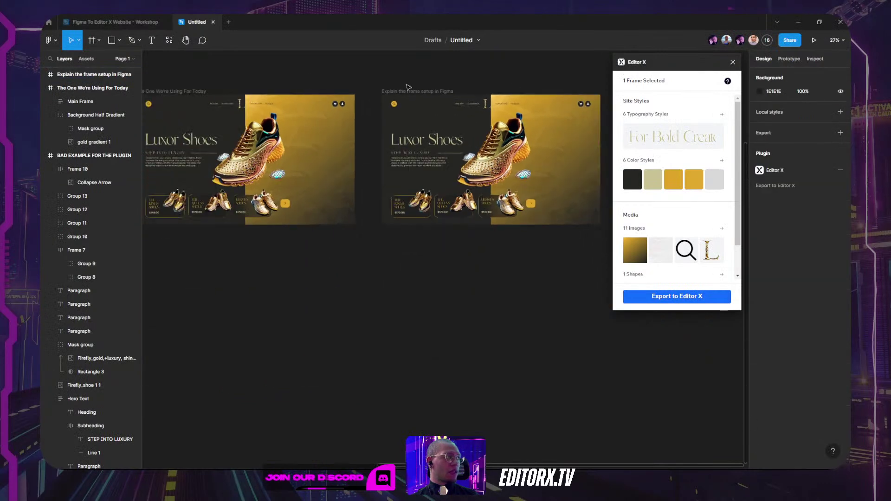
Step: Draw a small square near the frame's top-left corner and fill it bright green 30FF5D
scroll(451, 89, "left", 5)
scroll(450, 89, "up", 2)
left_click(337, 126)
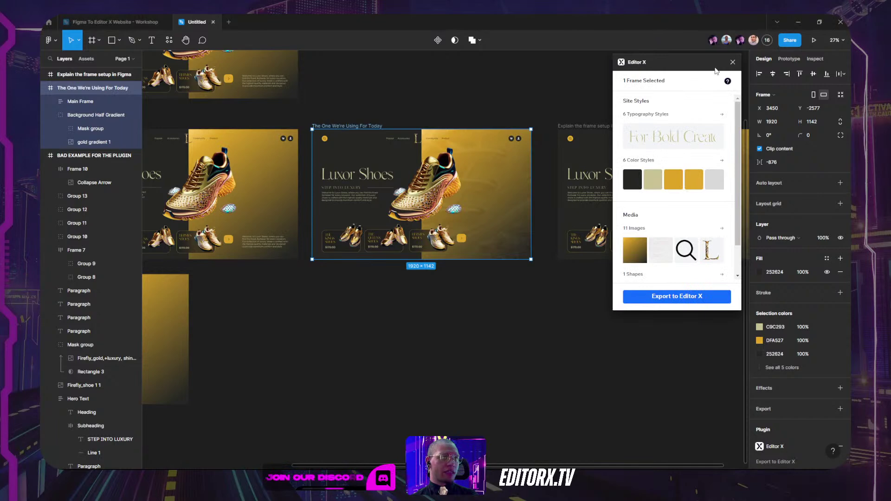
key("r")
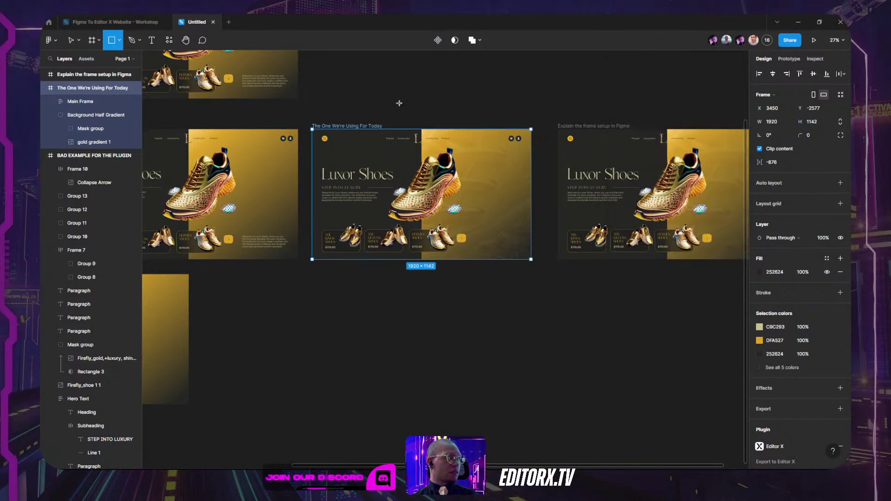
left_click_drag(398, 102, 419, 123)
left_click(759, 190)
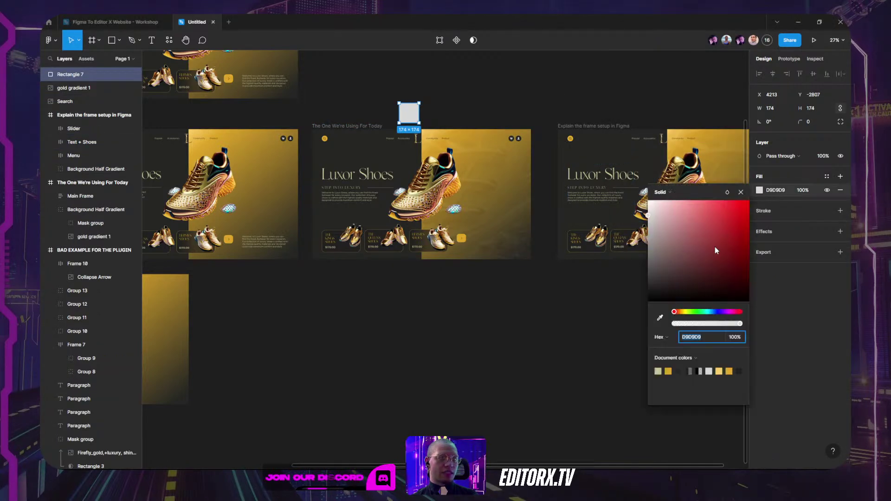
left_click(699, 311)
left_click(730, 200)
left_click(424, 90)
Step: Drag the corner radius to round the green square into a 174 × 174 circle
left_click(409, 111)
scroll(408, 111, "up", 5)
left_click_drag(429, 102, 288, 135)
left_click(496, 110)
scroll(495, 111, "down", 3)
scroll(496, 111, "down", 1)
left_click(338, 110)
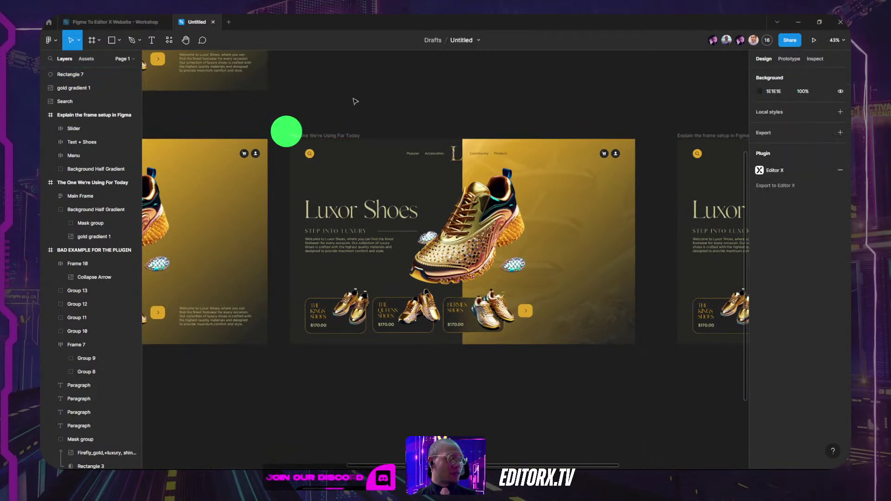
scroll(441, 109, "left", 2)
left_click(344, 130)
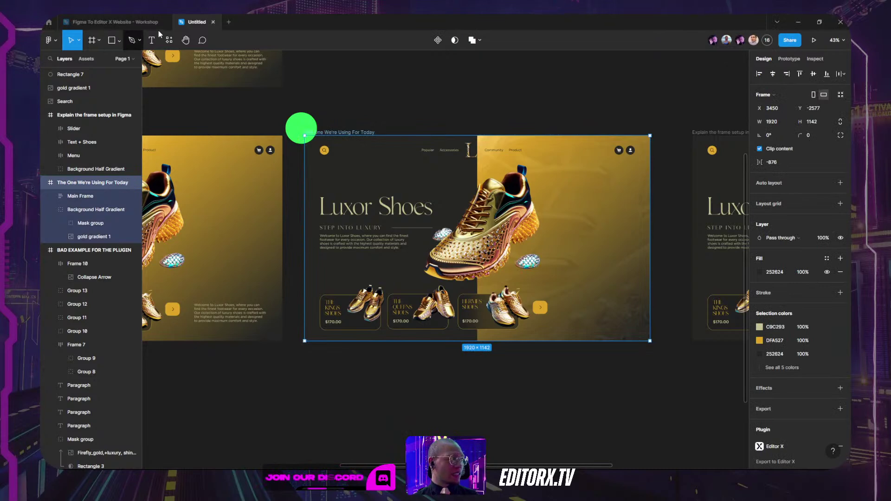
Step: Run the Editor X plugin on The One We're Using For Today and export it using the pasted Figma link
left_click(170, 40)
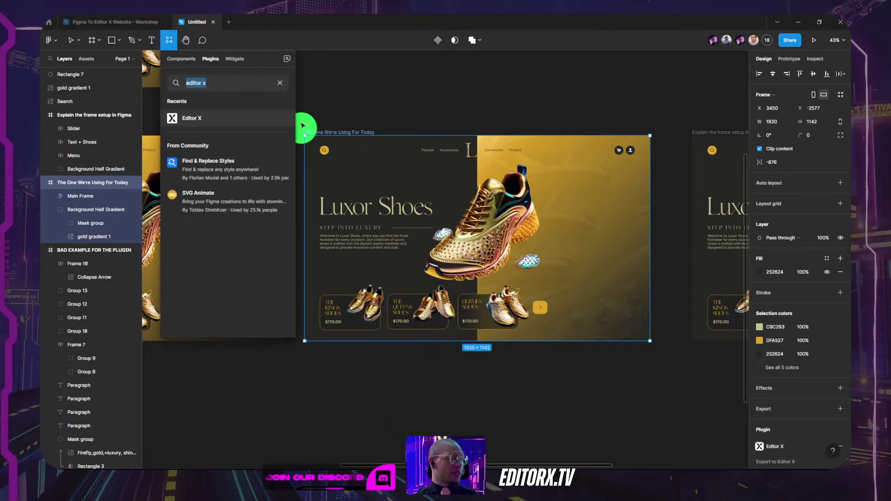
left_click(280, 119)
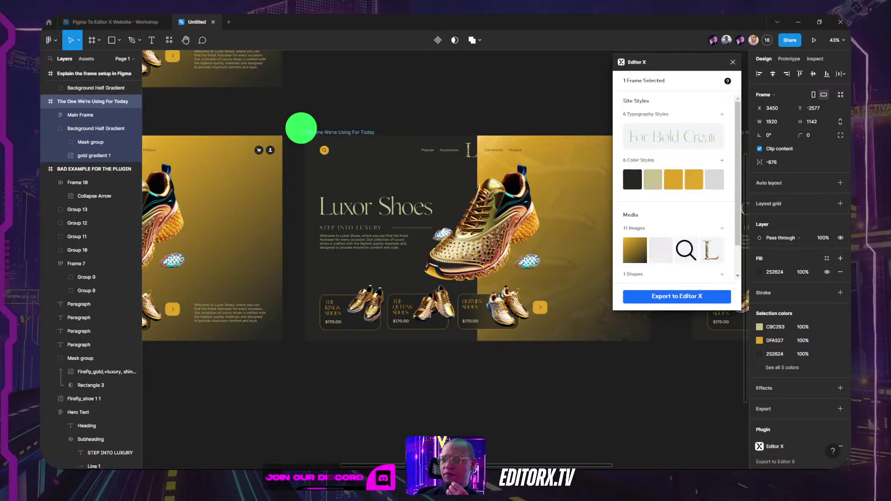
left_click(302, 132)
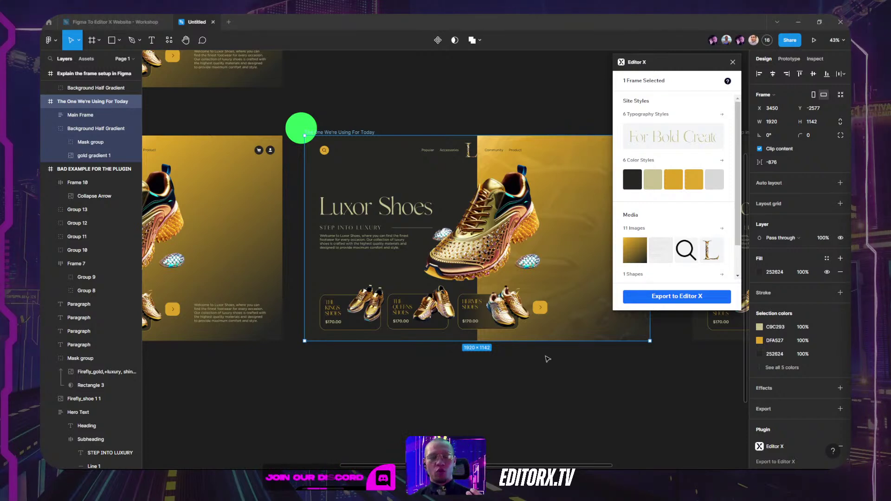
left_click(667, 301)
key("ctrl+v")
left_click(704, 296)
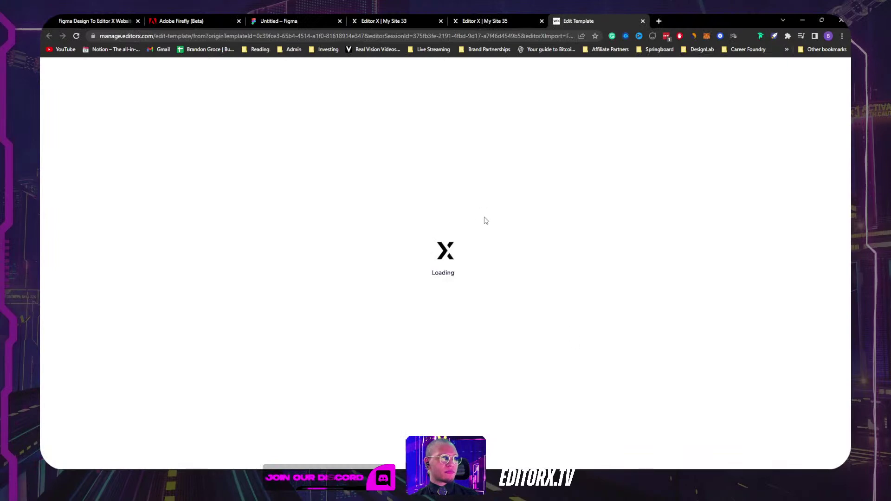
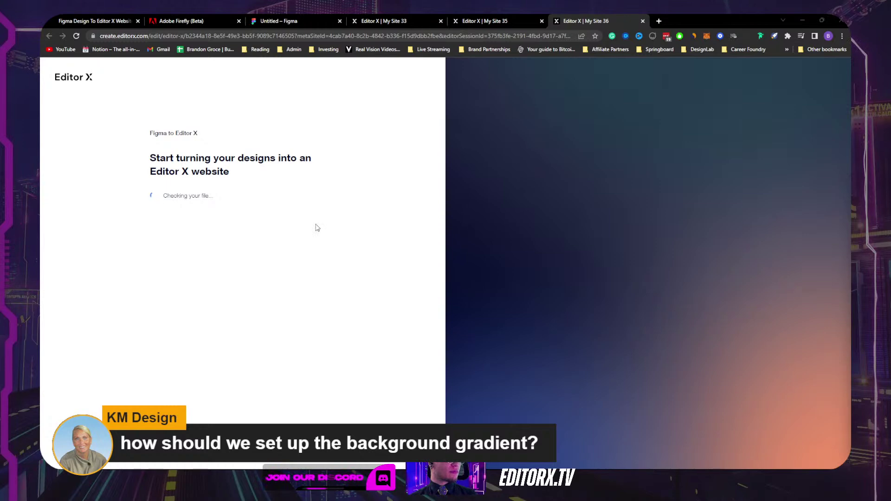
Step: Switch back to the Figma design window and deselect the hero frame
key("alt+Tab")
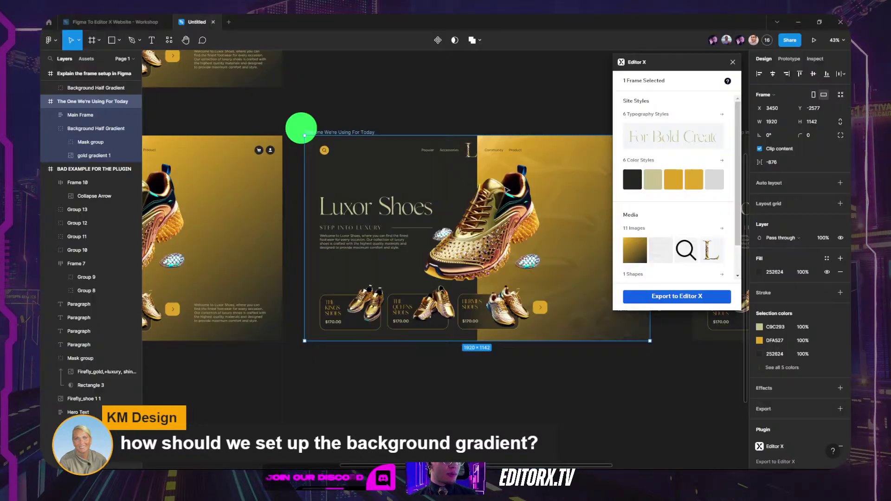
left_click(590, 374)
scroll(521, 371, "right", 5)
scroll(521, 372, "down", 2)
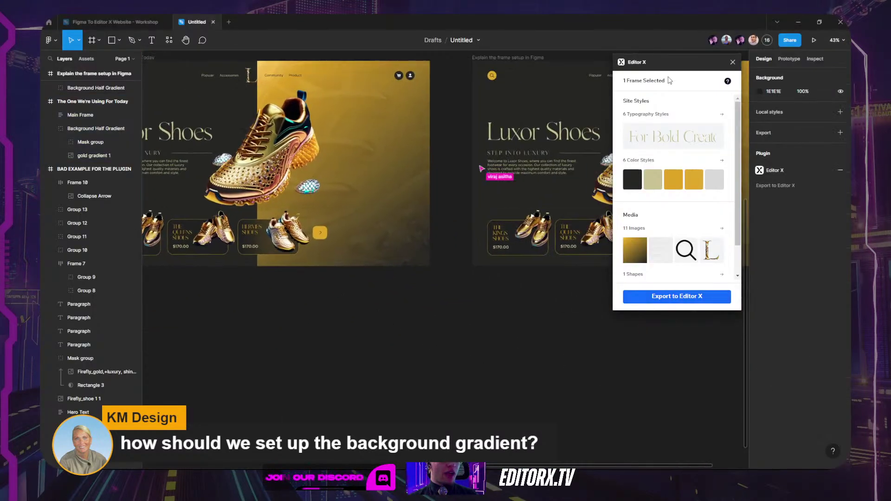
Step: Close the Editor X plugin panel and pan back over the Luxor Shoes landing page
left_click(732, 61)
scroll(513, 326, "left", 5)
scroll(513, 325, "up", 1)
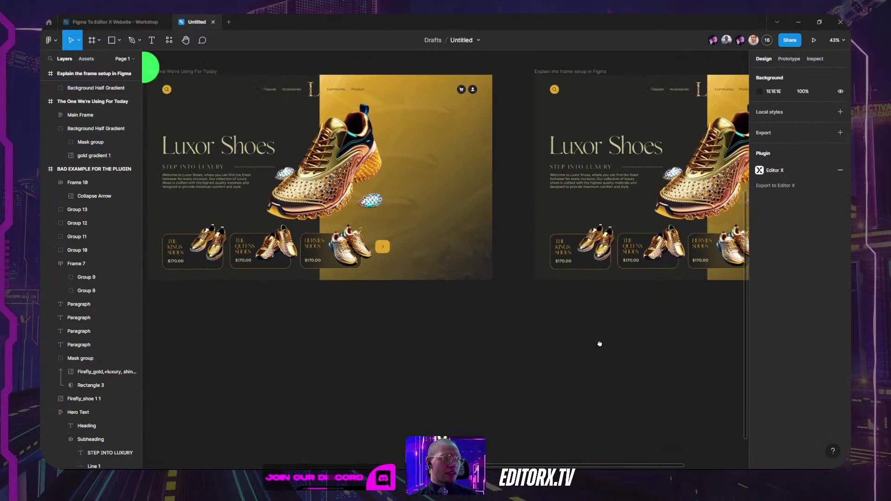
scroll(408, 213, "up", 3)
scroll(409, 205, "down", 5)
scroll(410, 201, "up", 5)
Step: Pull the gold half-background rectangle out below the designs, then delete it
left_click(410, 201)
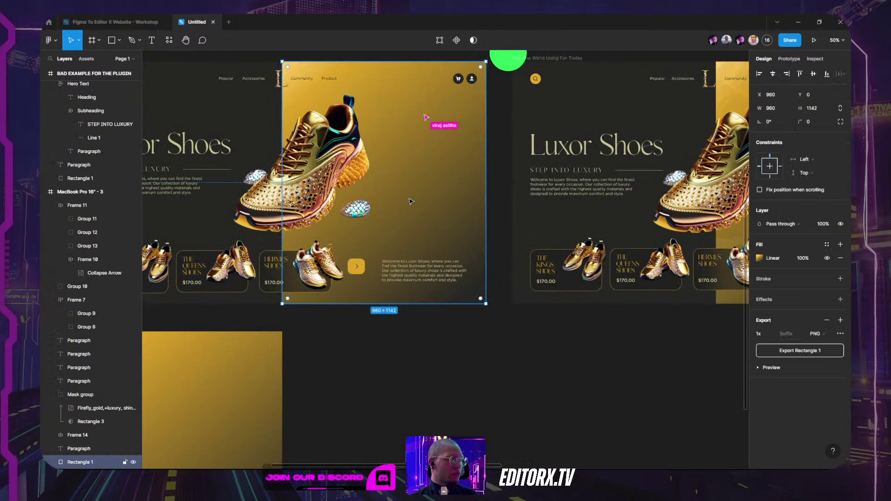
left_click_drag(407, 170, 594, 441)
left_click(716, 416)
scroll(673, 214, "down", 4)
left_click(520, 243)
mouse_move(519, 242)
left_mouse_down()
mouse_move(464, 239)
mouse_move(549, 245)
mouse_move(507, 235)
left_mouse_up()
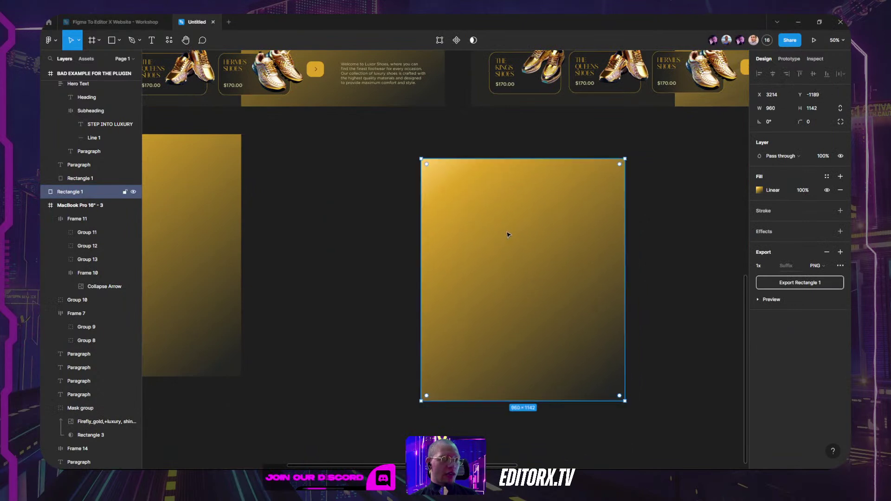
key("Delete")
scroll(505, 233, "left", 5)
Step: Duplicate the gold gradient rectangle and place the copy beside the gold gradient 1 image
left_click(377, 246)
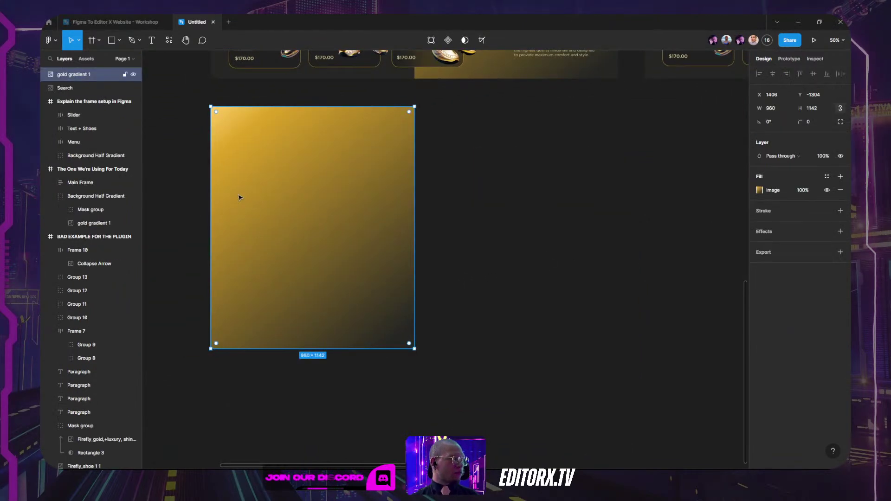
scroll(237, 200, "up", 3)
scroll(237, 200, "left", 2)
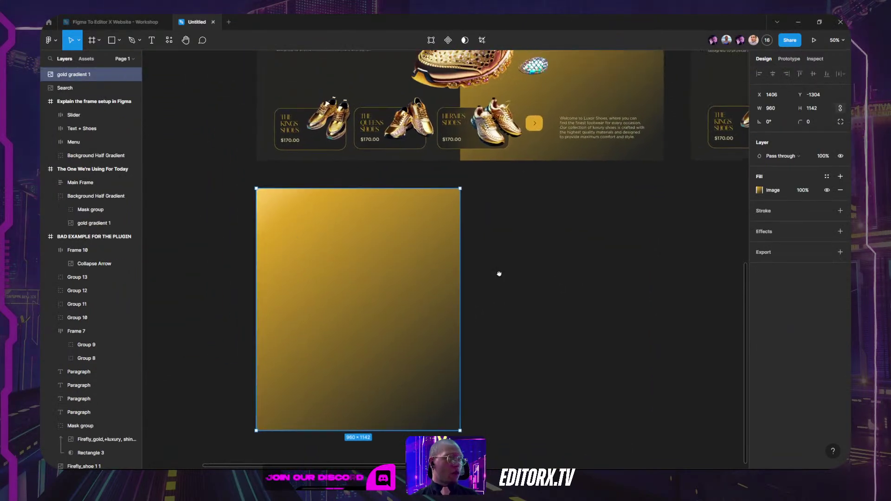
scroll(521, 257, "up", 2)
scroll(521, 256, "right", 4)
left_click_drag(513, 103, 554, 376)
left_click(396, 311)
scroll(361, 304, "down", 1)
scroll(362, 304, "left", 3)
Step: Compare the image with the copy and inspect its linear gradient, starting at FFCF68
left_click(361, 304)
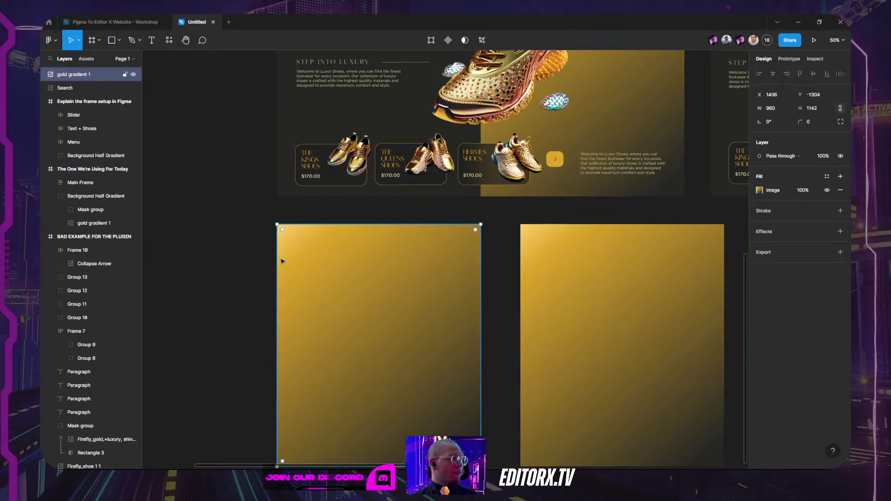
left_click(601, 227)
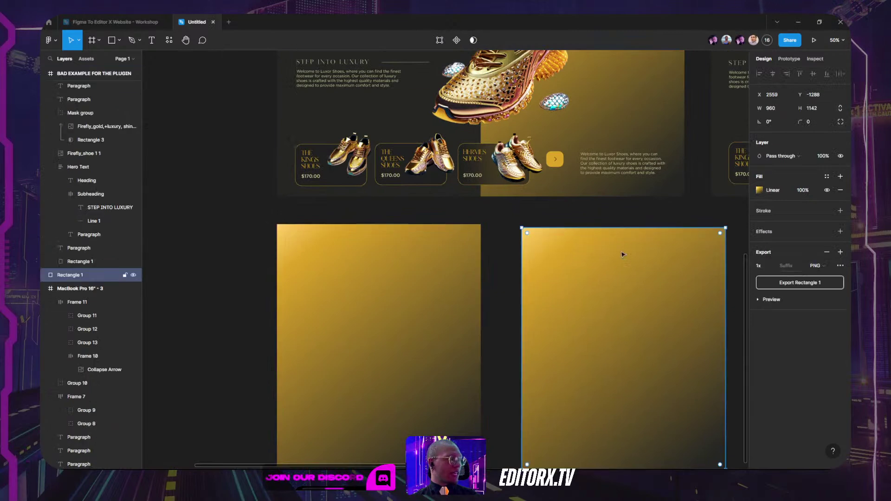
scroll(519, 209, "down", 2)
scroll(519, 209, "right", 3)
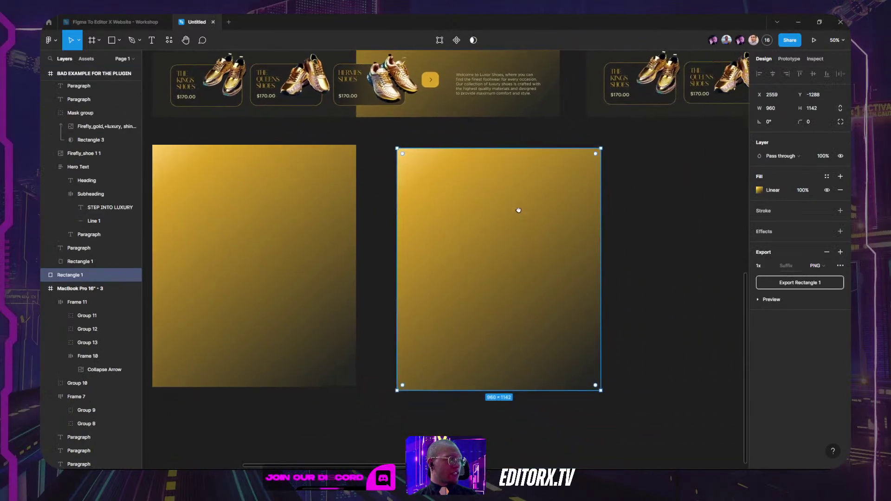
left_click(760, 191)
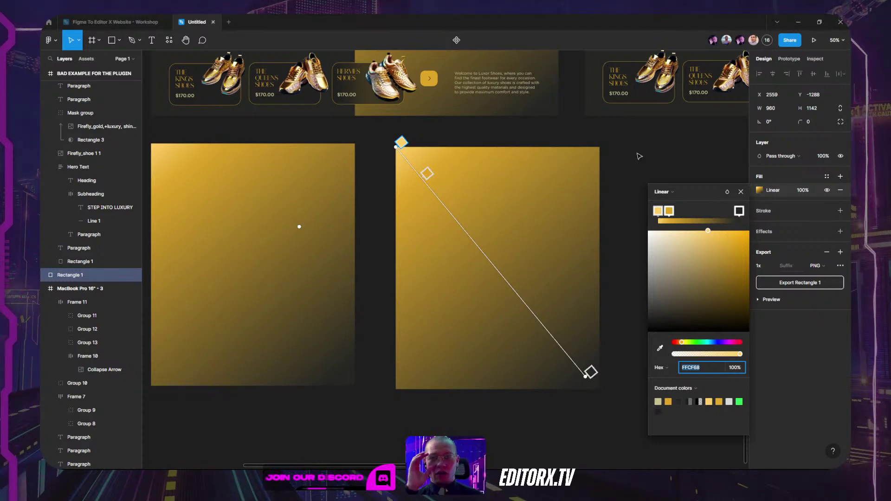
key("Return")
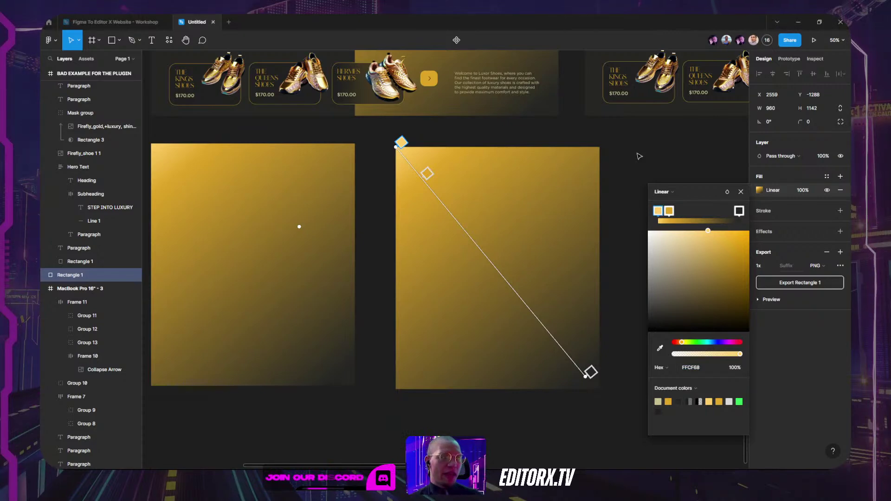
left_click(740, 192)
left_click(701, 200)
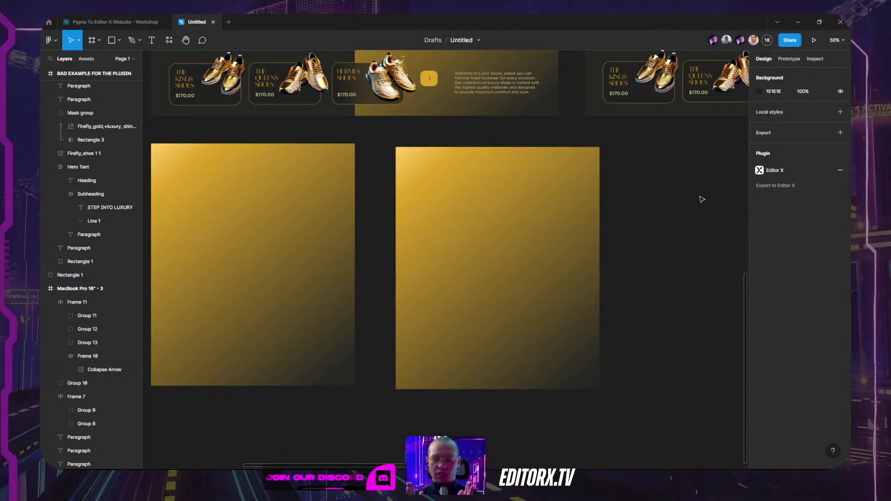
Step: Find the Mask group inside the Background Half Gradient group in Layers
left_click(334, 249)
left_click(575, 240)
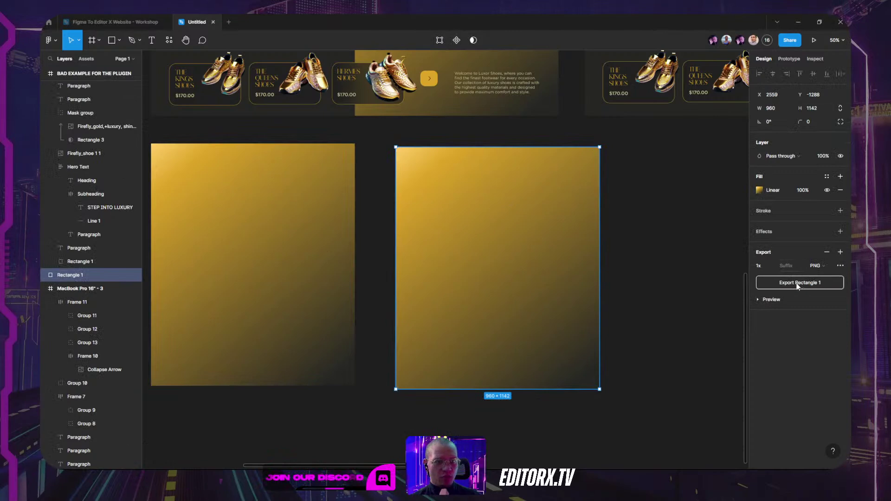
left_click(288, 217)
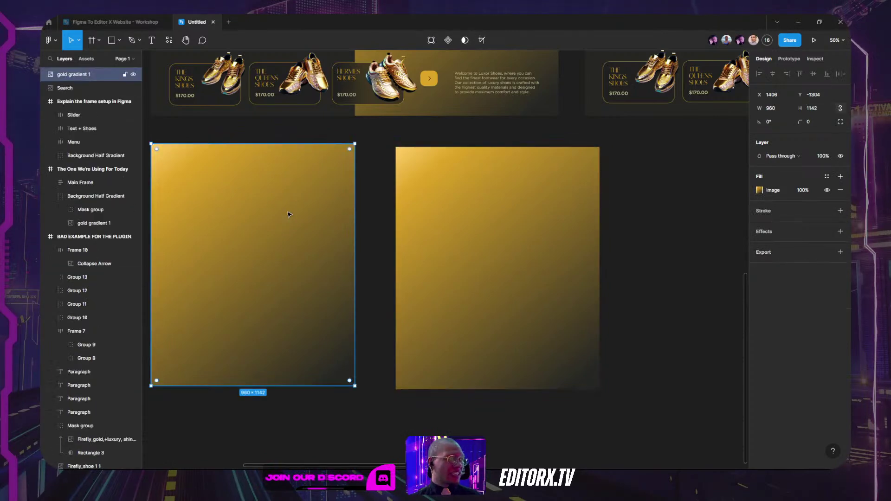
scroll(676, 179, "up", 6)
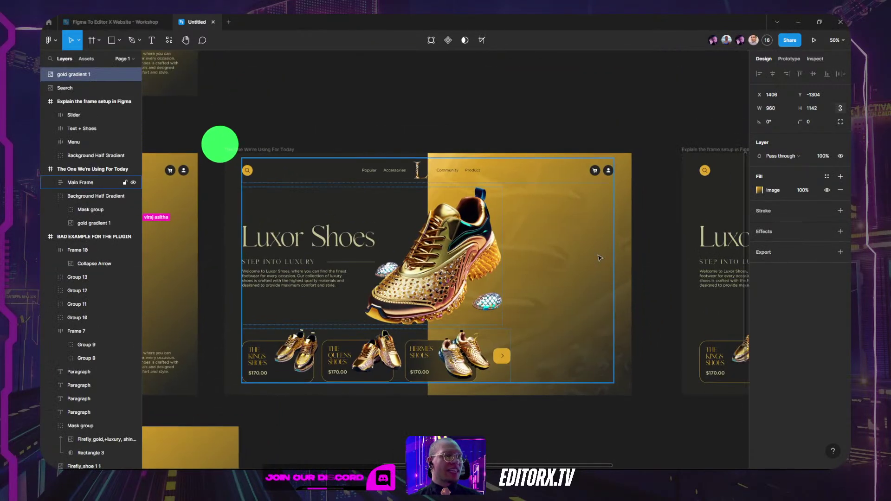
left_click(71, 195)
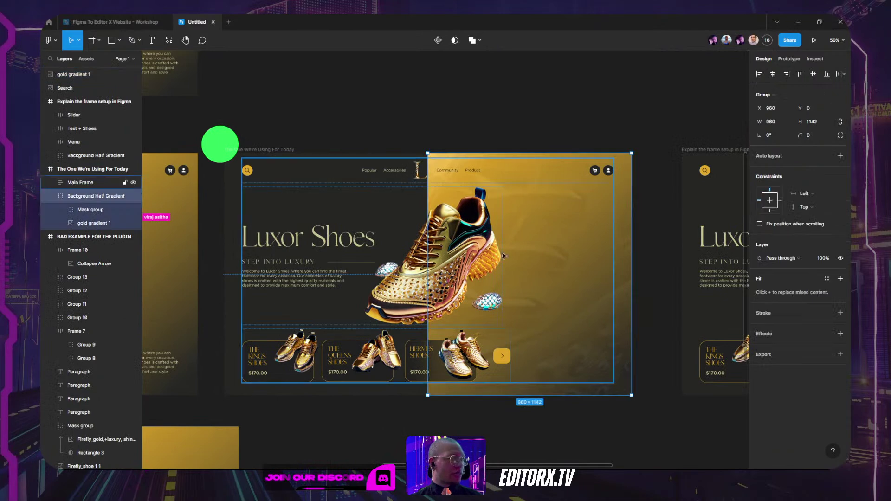
left_click(81, 223)
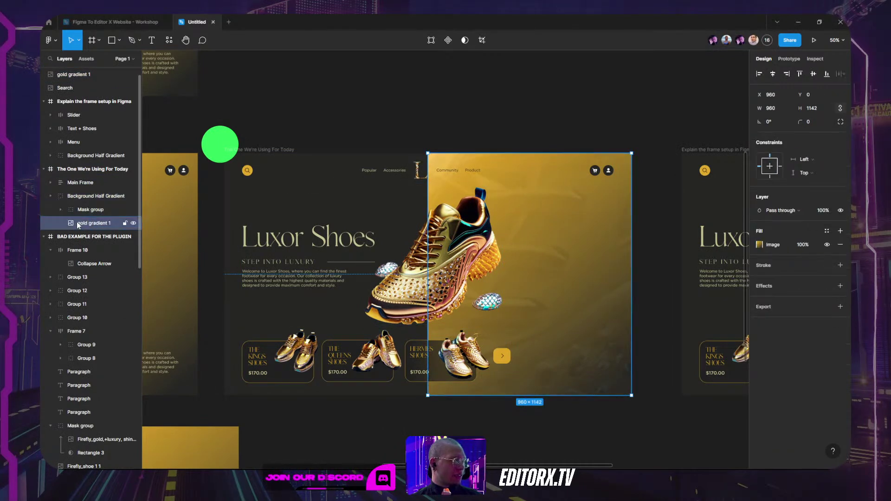
left_click(84, 210)
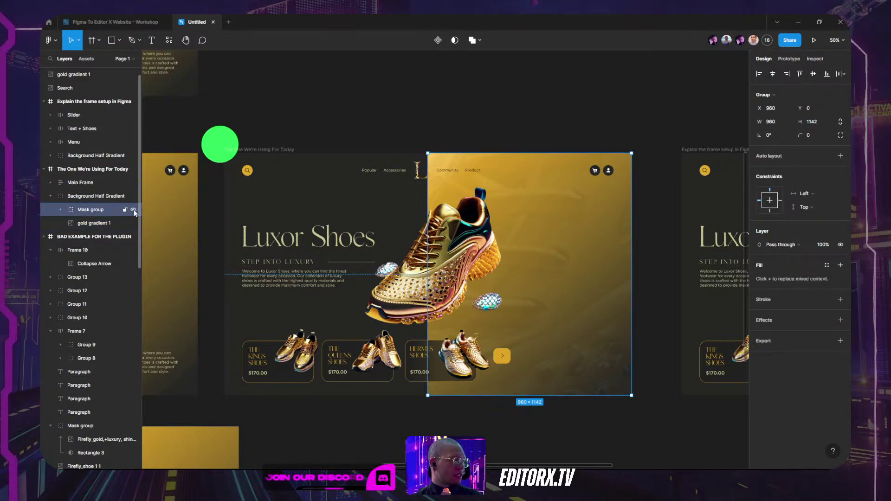
Step: Toggle the Mask group's visibility several times to compare the backgrounds, leaving it visible
left_click(133, 210)
left_click(93, 224)
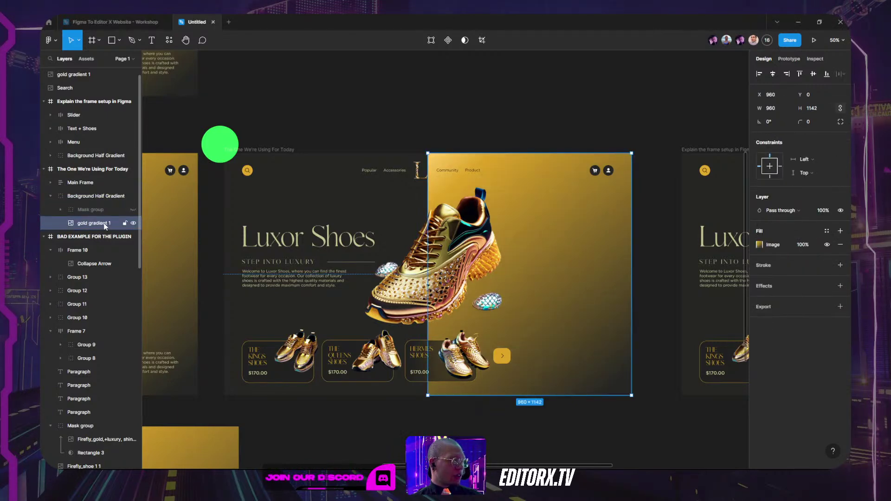
left_click(133, 210)
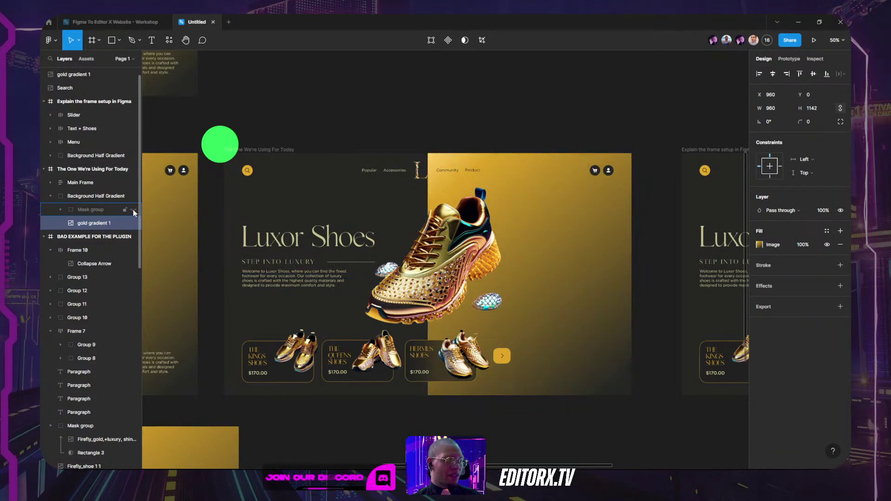
left_click(133, 209)
left_click(133, 209)
left_click(133, 210)
left_click(133, 210)
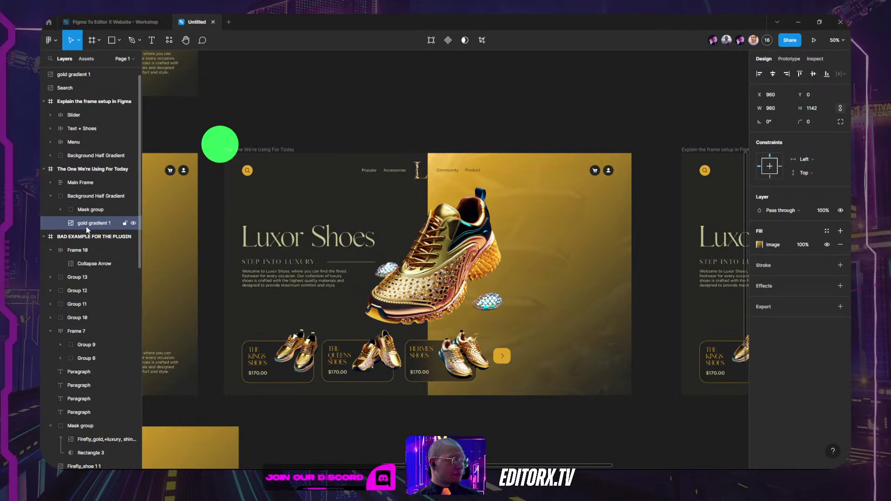
Step: Reselect the Mask group and give it a 1x PNG export setting
left_click(81, 197)
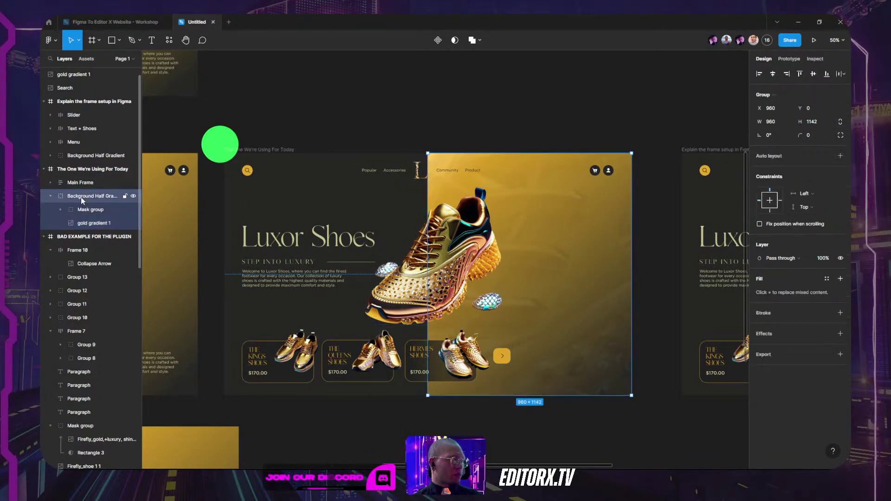
left_click(81, 210)
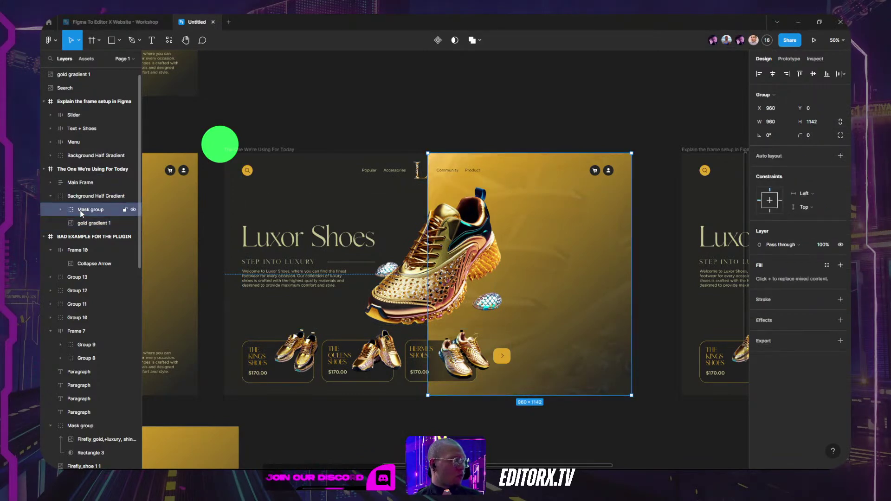
left_click(60, 210)
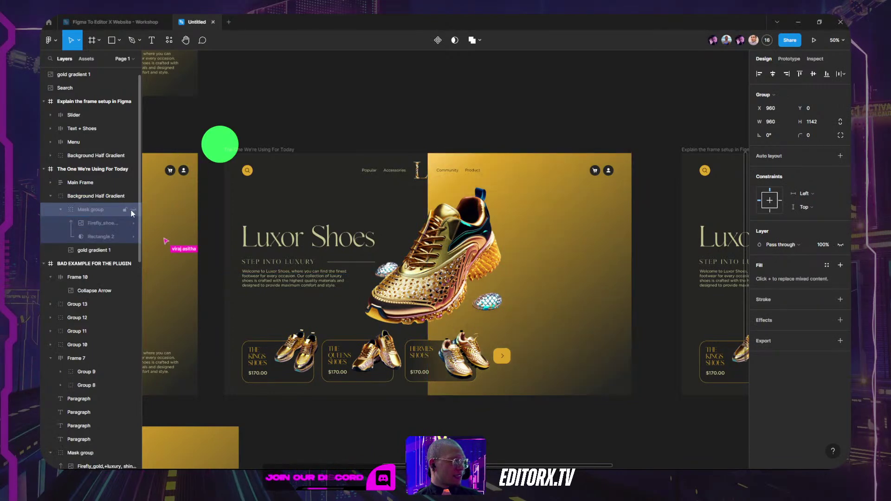
left_click(61, 209)
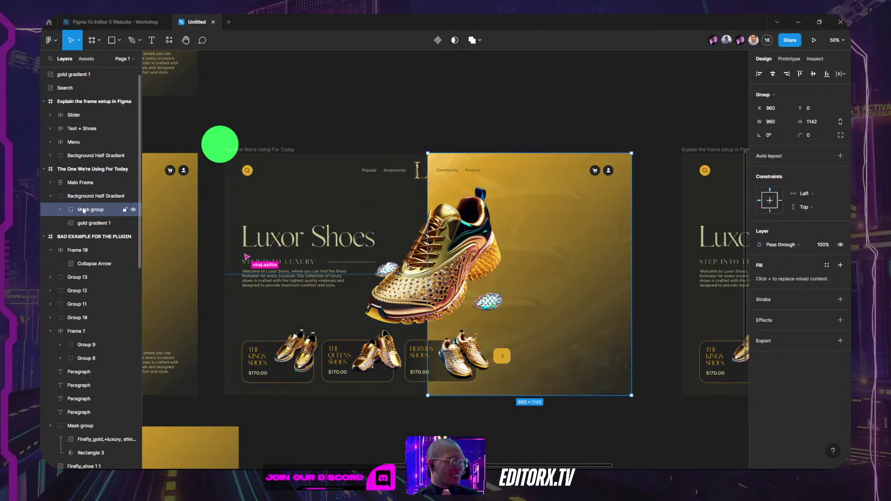
left_click(778, 341)
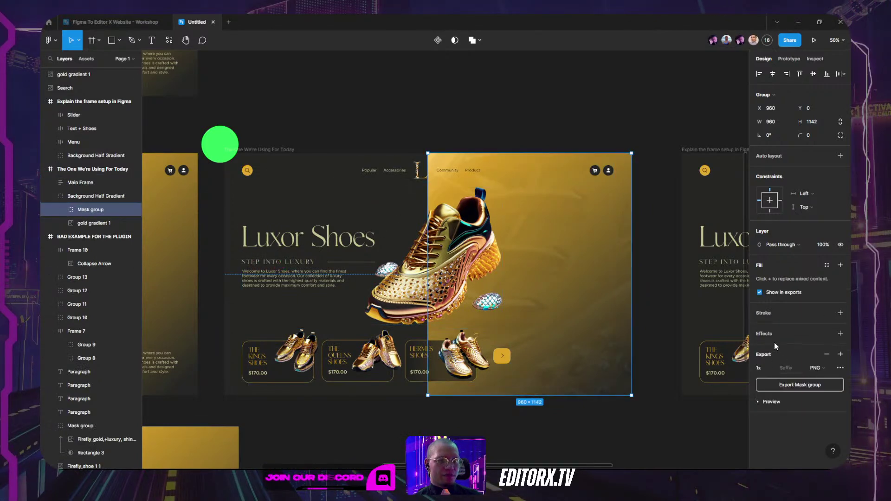
Step: Export the Mask group as a PNG named 'shoe text'
left_click(800, 385)
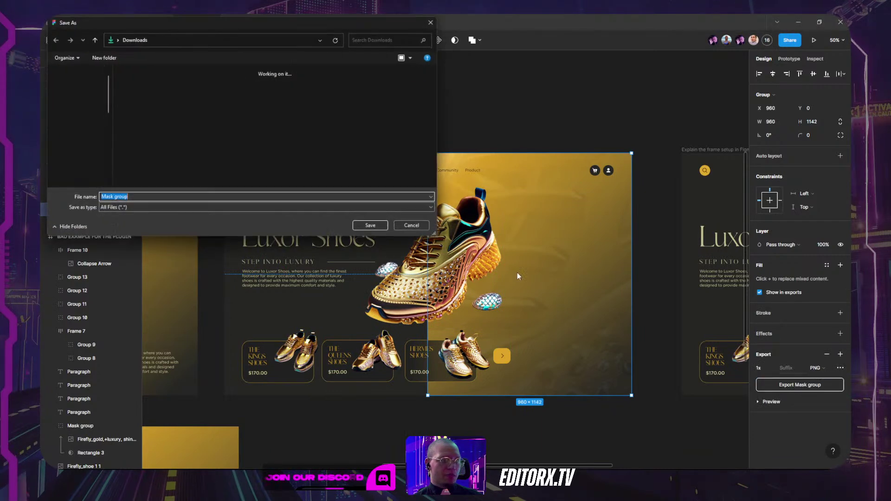
type("shoe tesx")
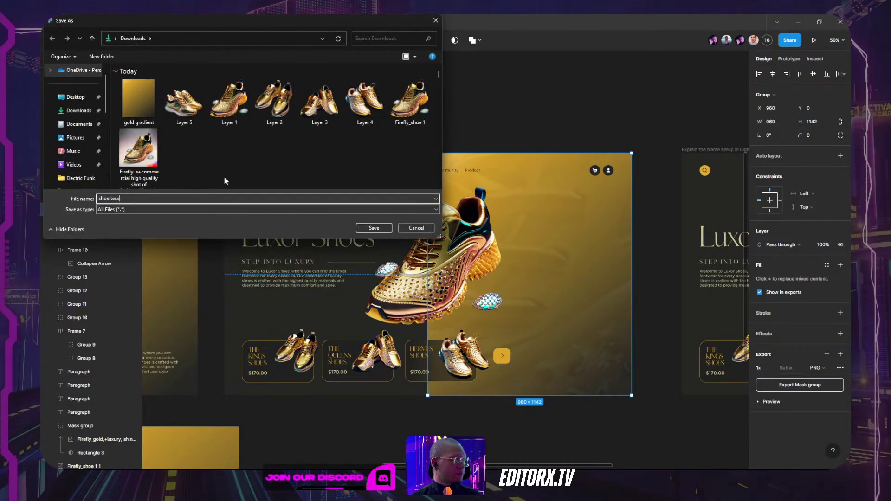
key("BackSpace")
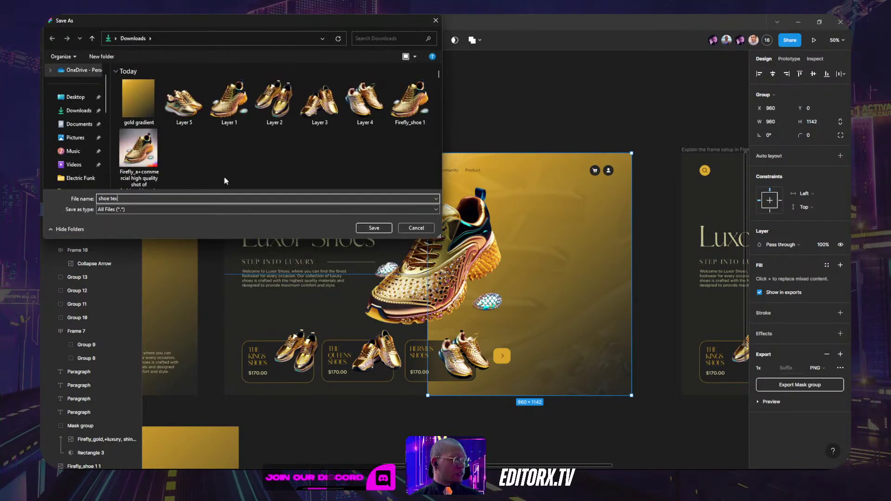
type("t")
left_click(388, 230)
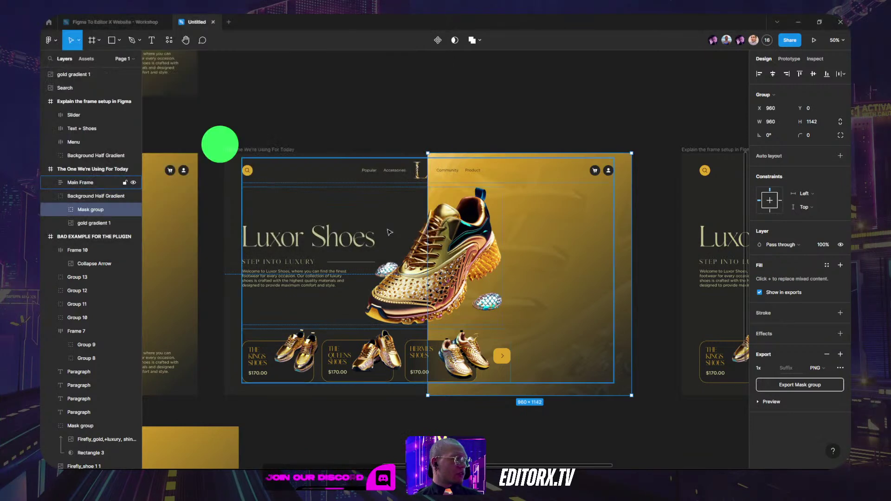
Step: Drag the 'shoe text' file from Downloads onto the Figma canvas and position it below the hero
mouse_move(306, 461)
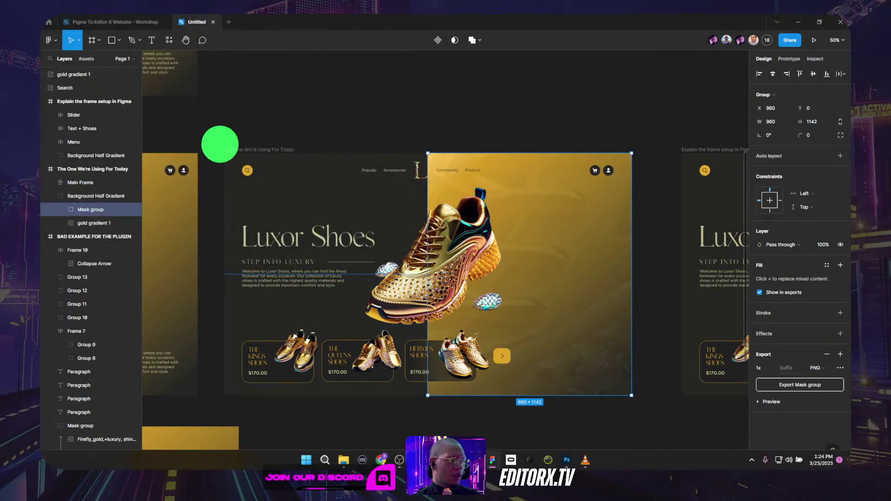
left_click(344, 460)
left_click(355, 256)
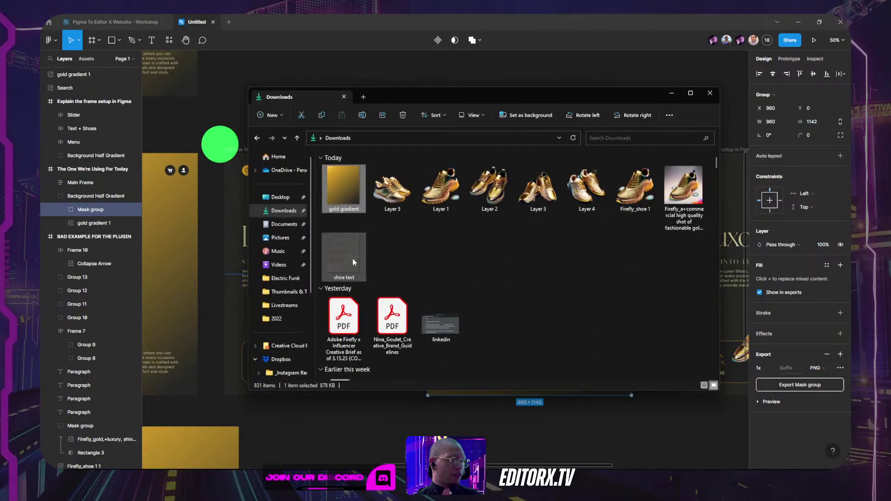
left_click_drag(354, 258, 510, 444)
scroll(508, 325, "down", 5)
left_click_drag(505, 193, 417, 310)
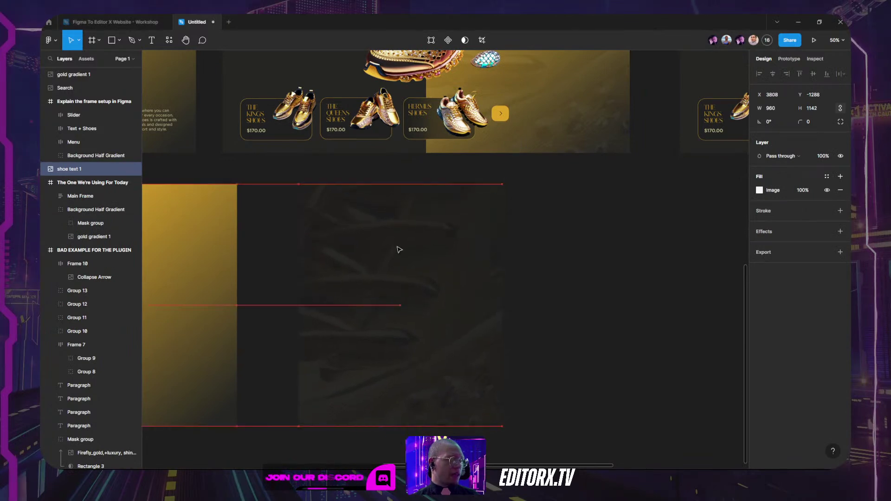
Step: Copy the imported shoe text image and paste it to replace the Background Half Gradient group
left_click(625, 200)
scroll(626, 200, "up", 2)
left_click(385, 338)
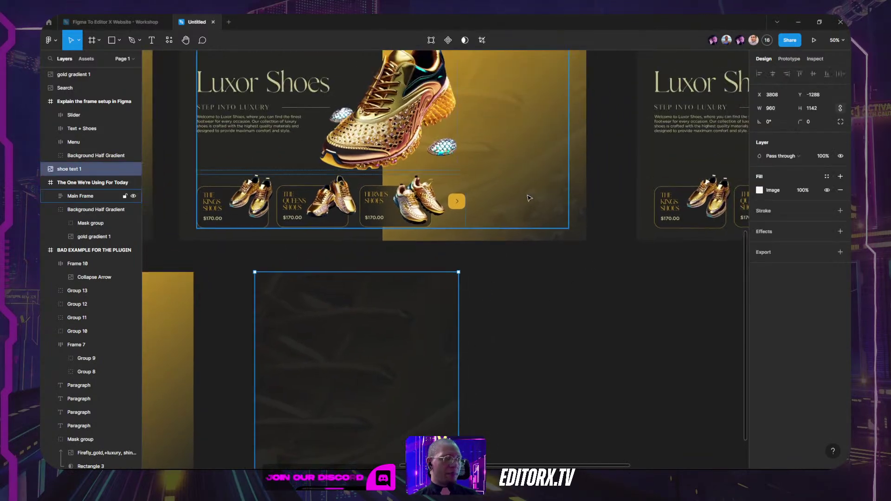
left_click(567, 197)
left_click(578, 198)
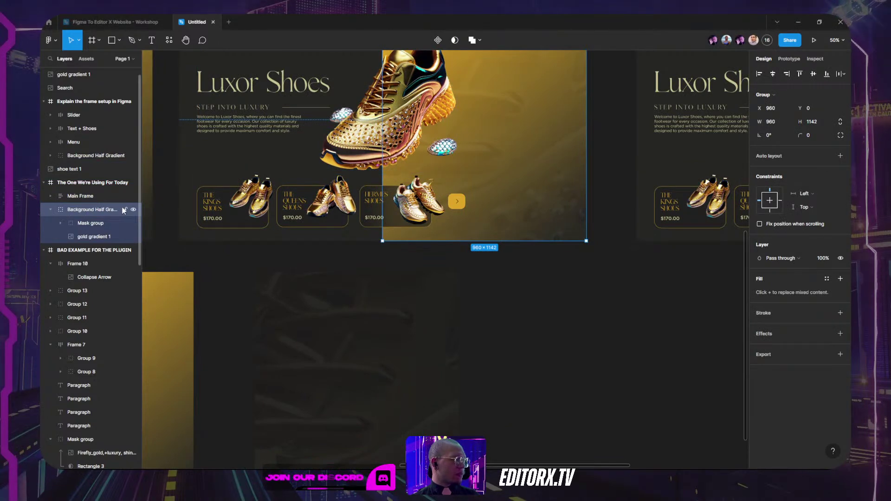
right_click(571, 177)
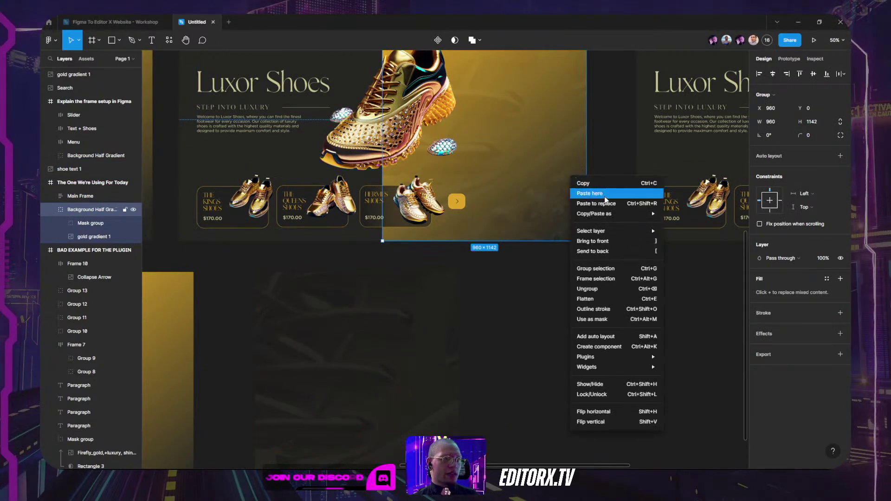
mouse_move(601, 215)
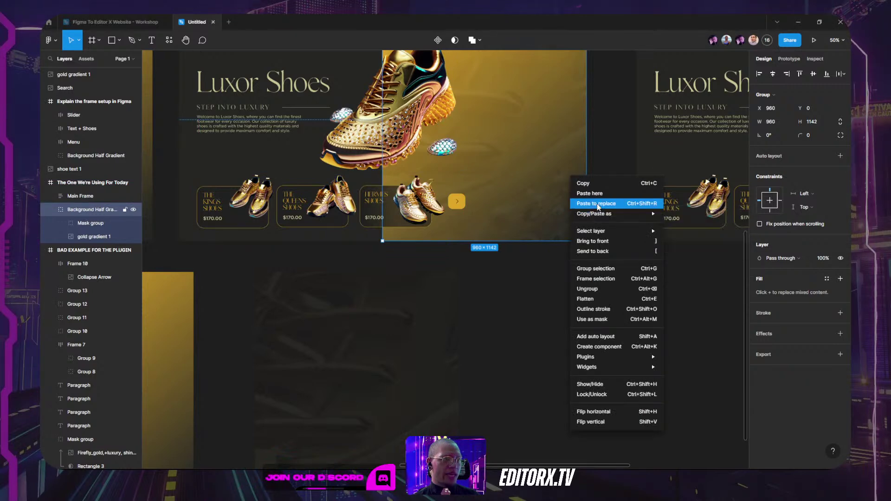
left_click(598, 205)
Step: Lower the pasted image's fill opacity to 56%, then undo the replacement to restore the gradient group
left_click(598, 207)
scroll(608, 200, "up", 5)
left_click(556, 252)
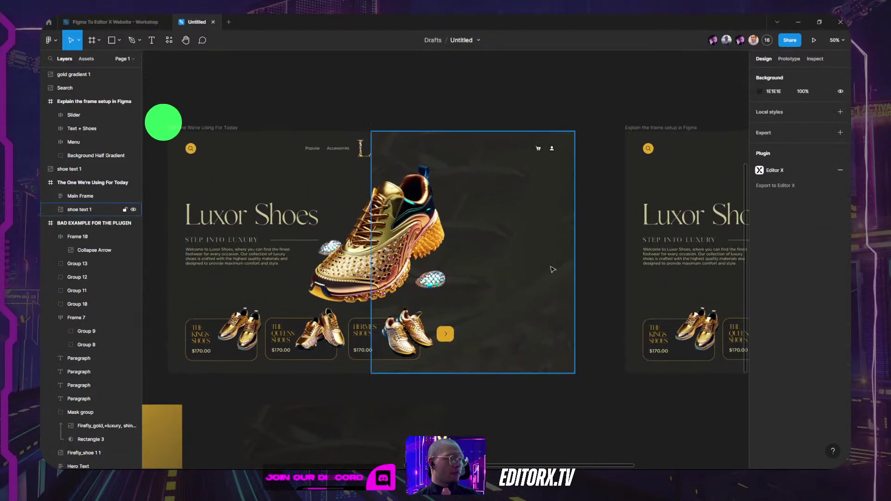
left_click(557, 251)
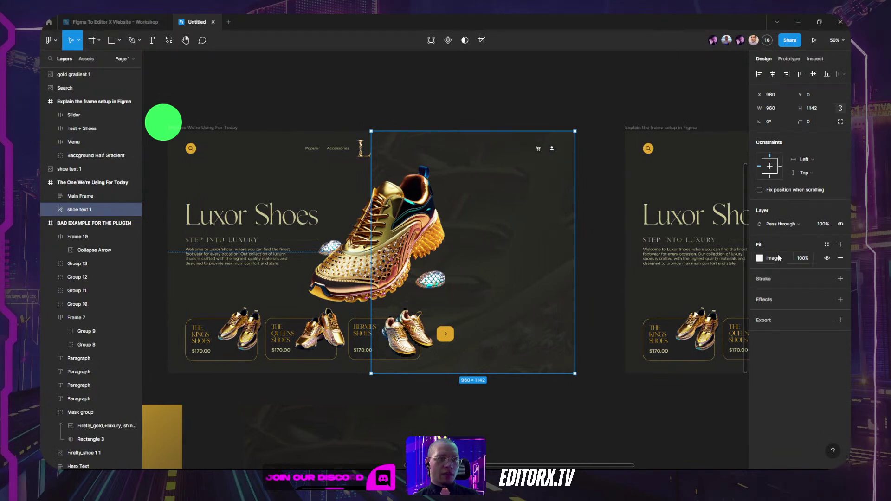
left_click_drag(793, 258, 746, 258)
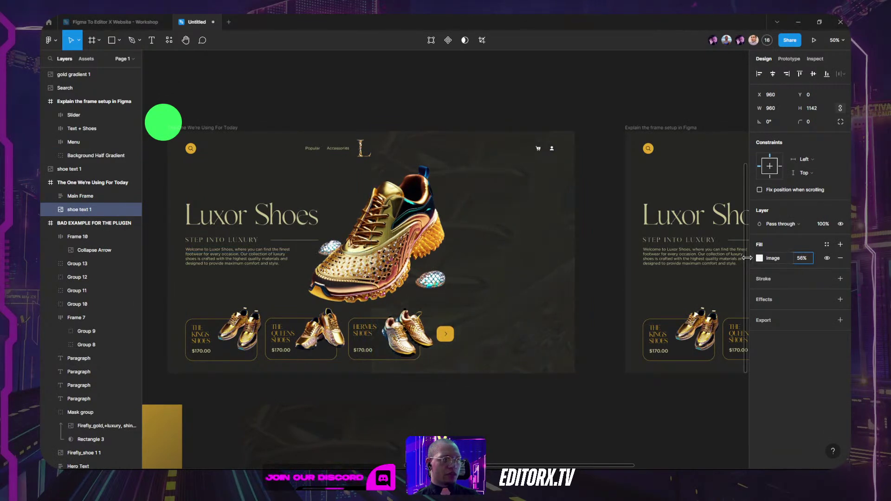
left_click(98, 199)
left_click(92, 207)
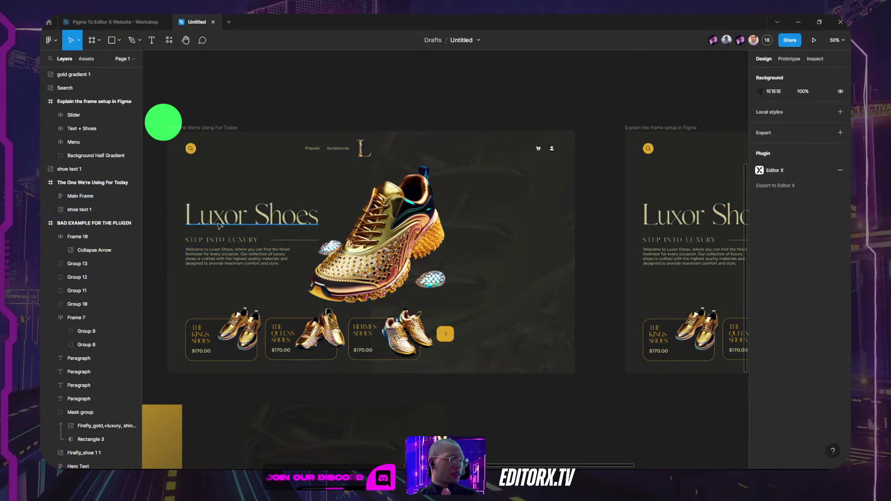
key("ctrl+shift+r")
Step: Replace the Mask group inside Background Half Gradient with the copied shoe text image
left_click(50, 210)
left_click(86, 224)
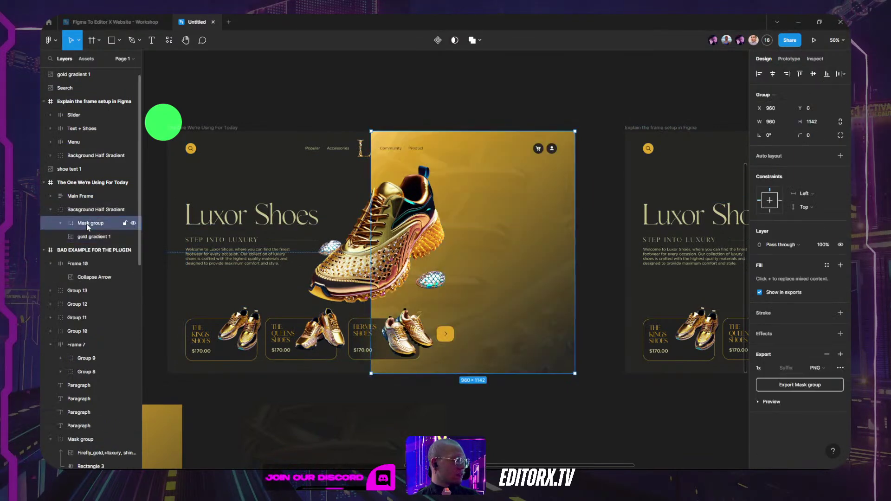
right_click(566, 214)
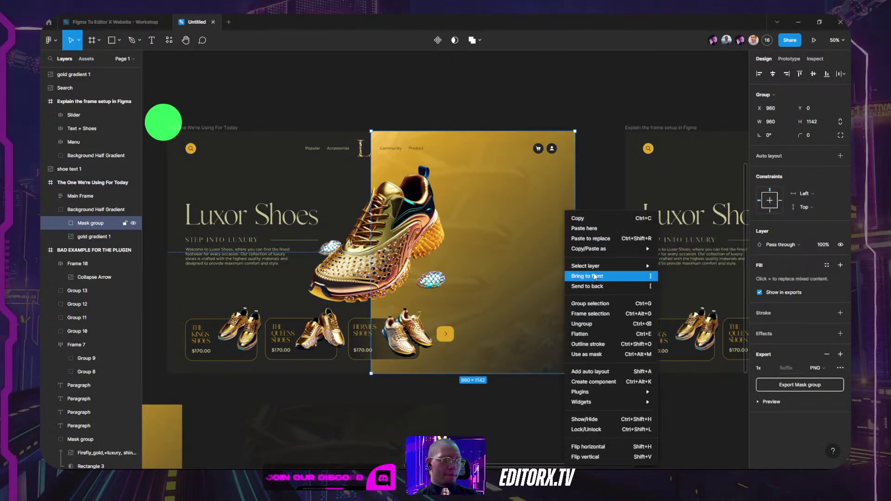
left_click(598, 240)
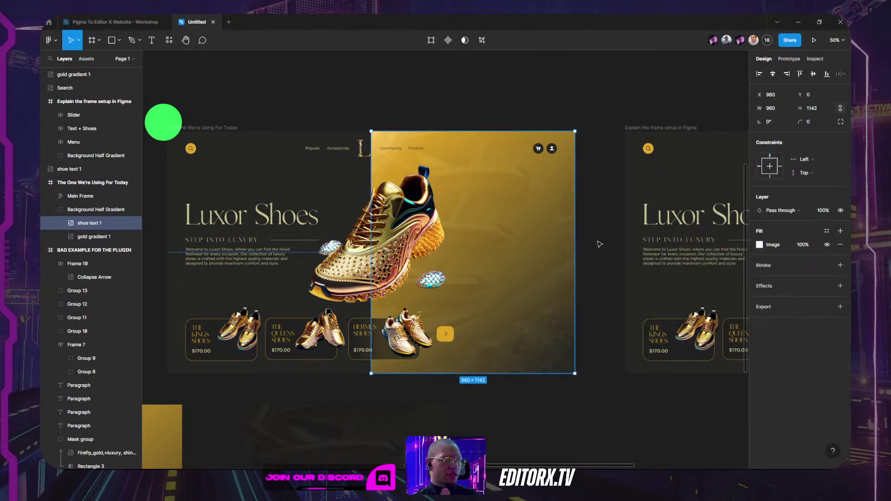
Step: Rename the pasted image layer to 'shoe texture'
double_click(86, 223)
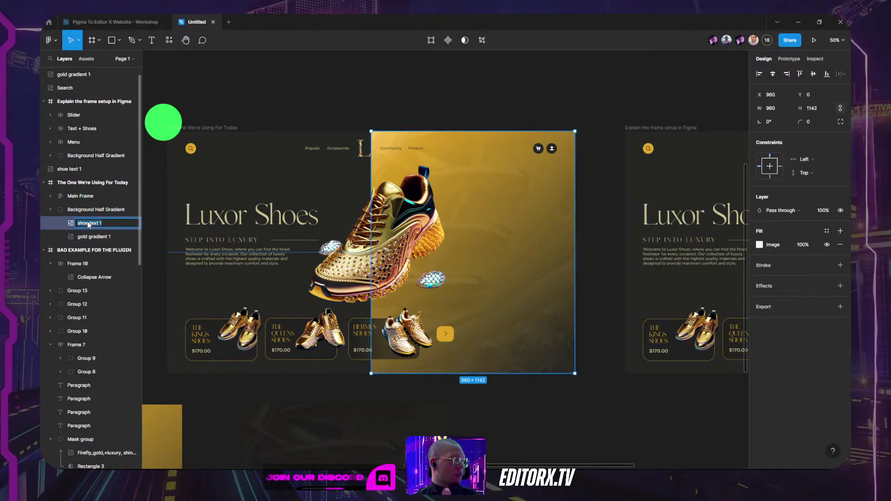
type("shoe")
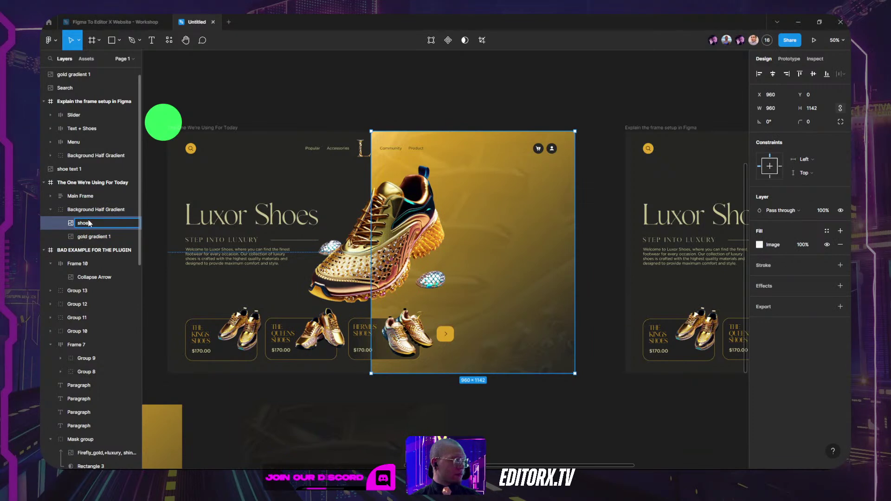
type(" texture")
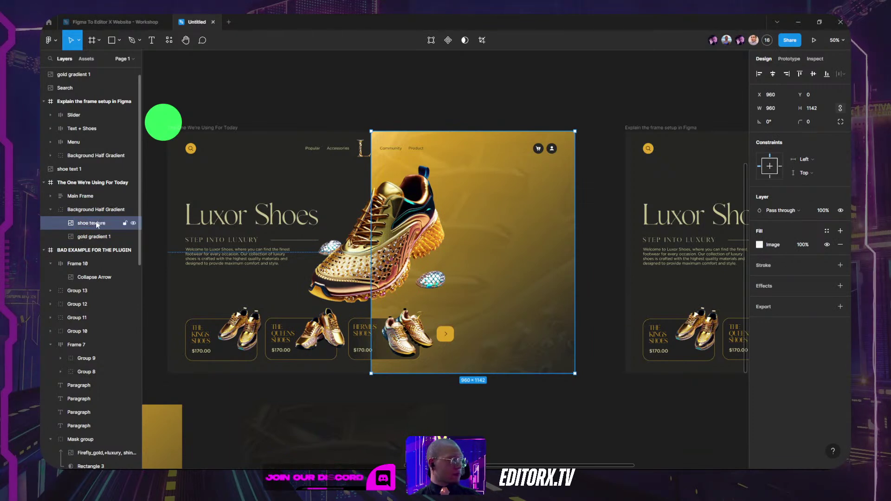
left_click(91, 239)
left_click(585, 445)
left_click_drag(503, 427, 589, 245)
scroll(589, 245, "down", 2)
scroll(588, 245, "down", 1)
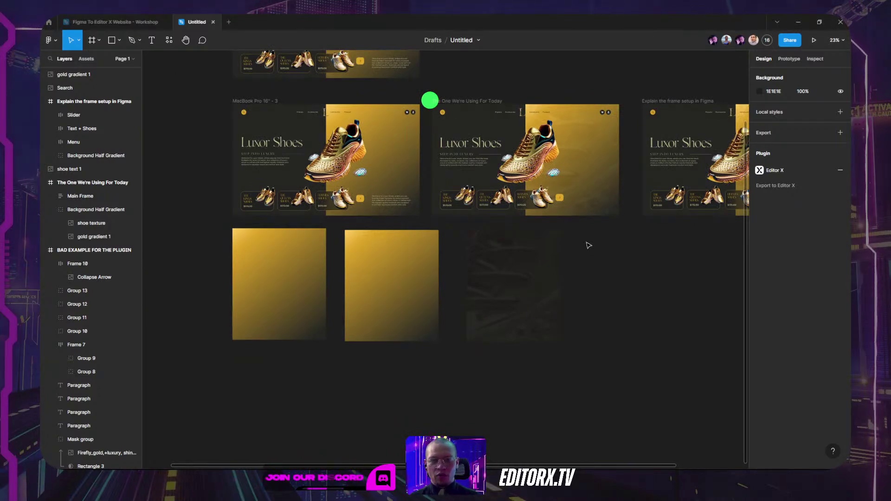
left_click_drag(651, 249, 650, 253)
scroll(510, 185, "up", 2)
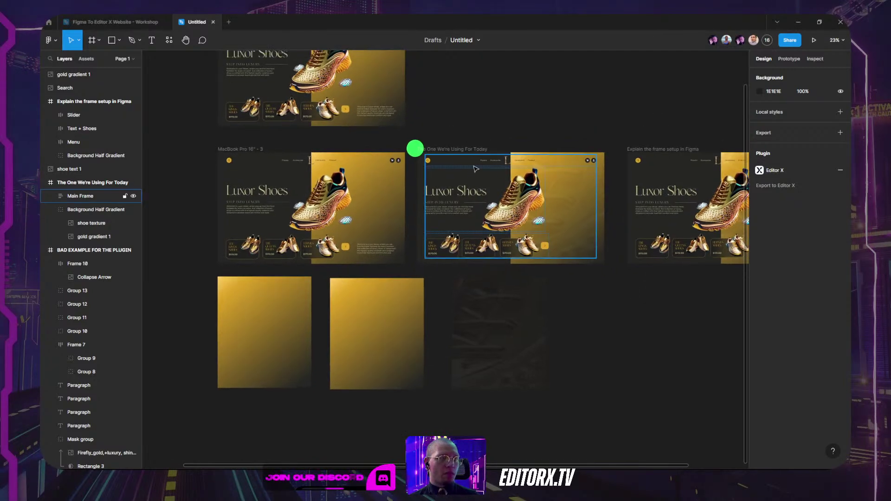
scroll(490, 153, "up", 3)
left_click(436, 144)
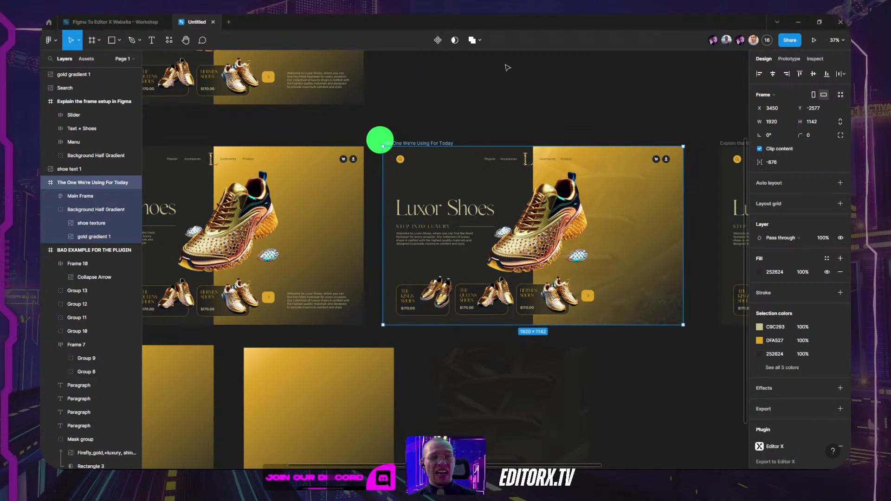
left_click(531, 94)
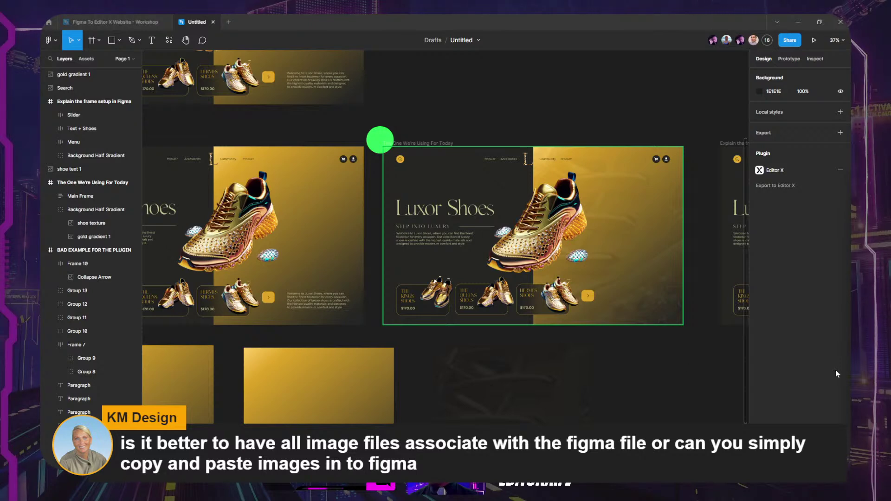
left_click_drag(683, 376, 586, 342)
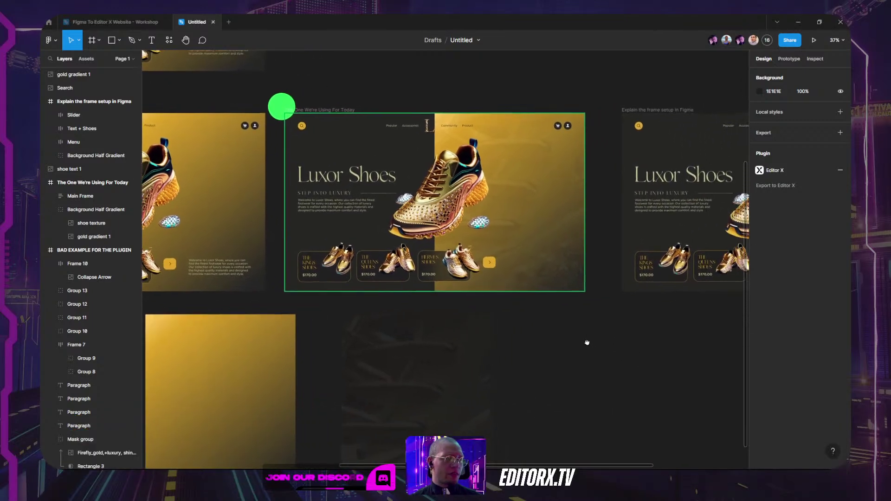
scroll(582, 320, "right", 2)
scroll(557, 195, "right", 3)
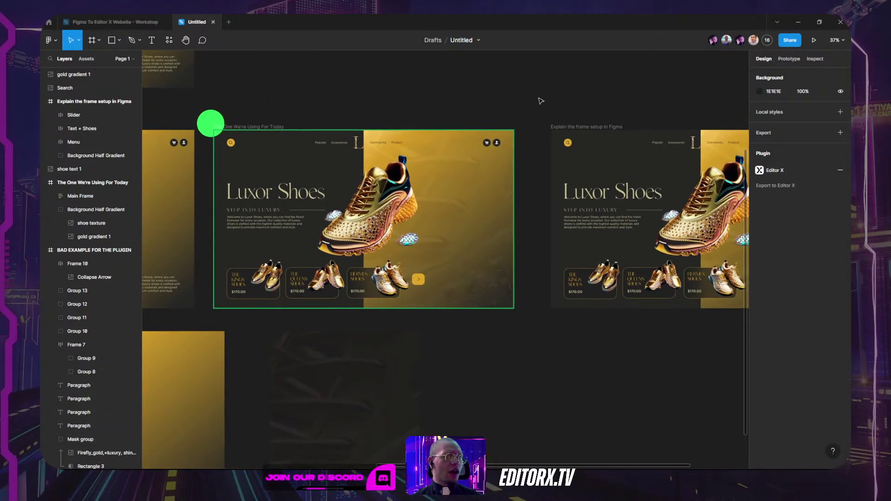
left_click(255, 127)
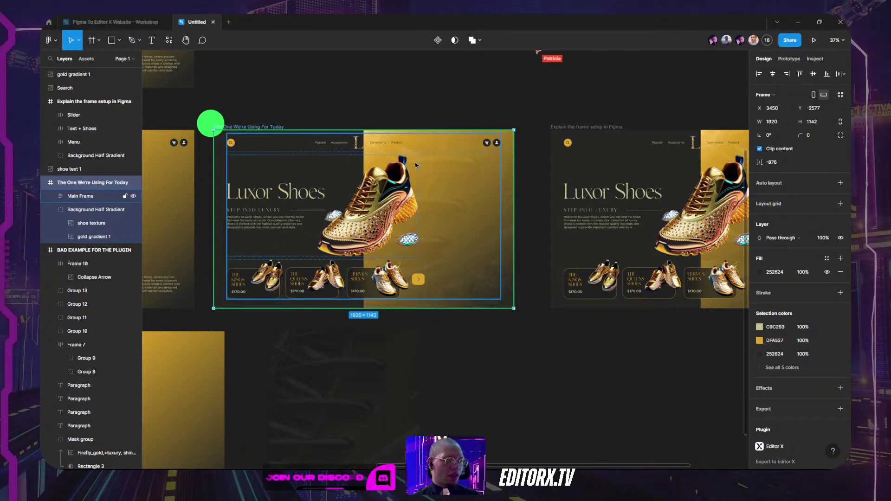
left_click(413, 90)
left_click(294, 191)
key("shift+2")
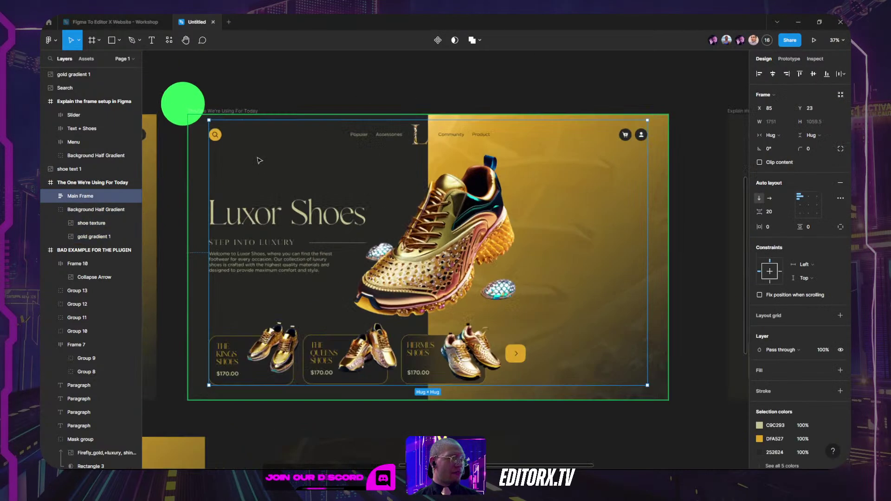
left_click(51, 196, "alt")
left_click(61, 237)
left_click(86, 224)
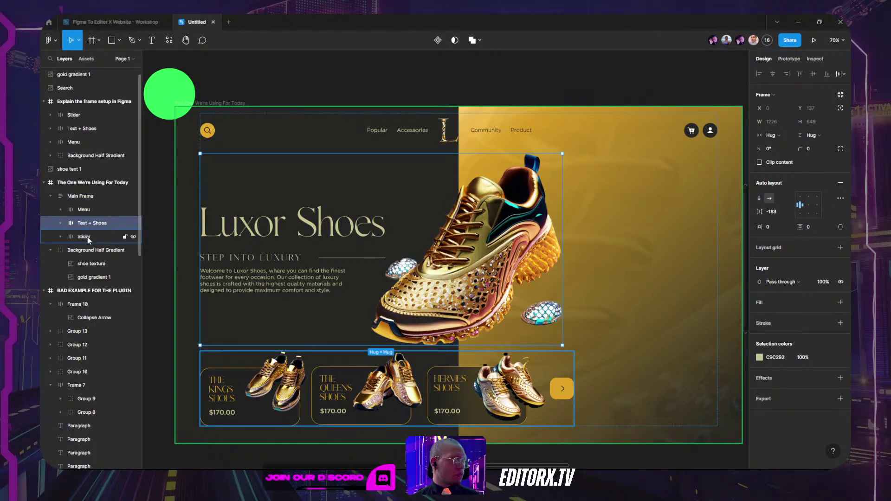
left_click(87, 238)
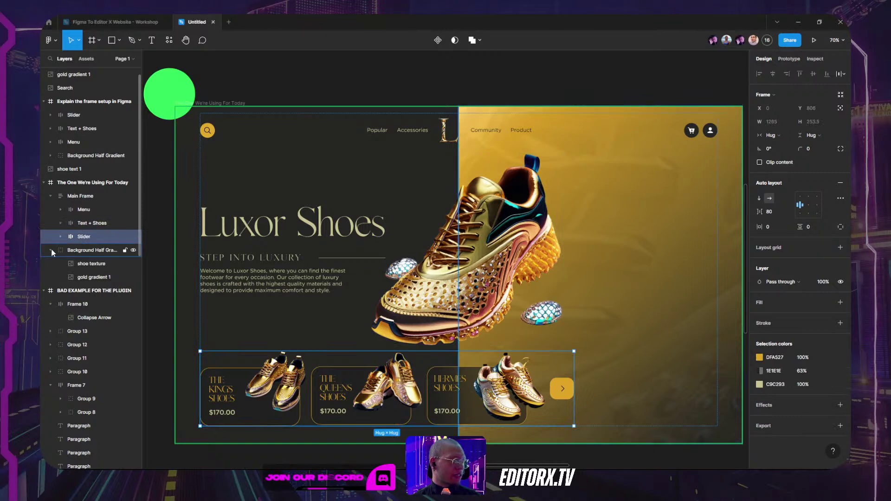
left_click(51, 251)
left_click(73, 250)
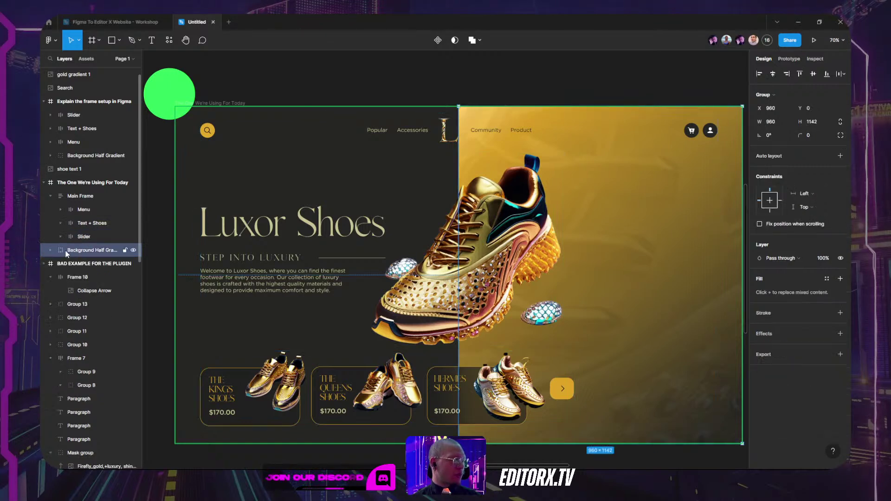
left_click(49, 251)
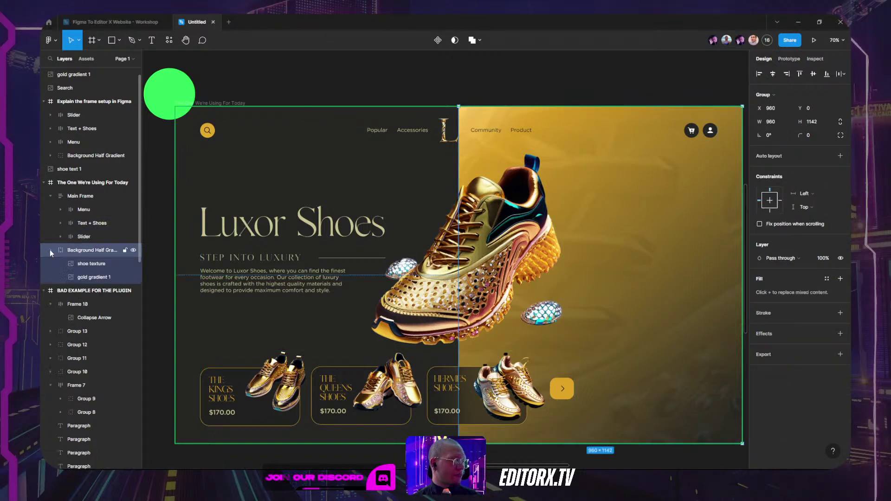
left_click(90, 264)
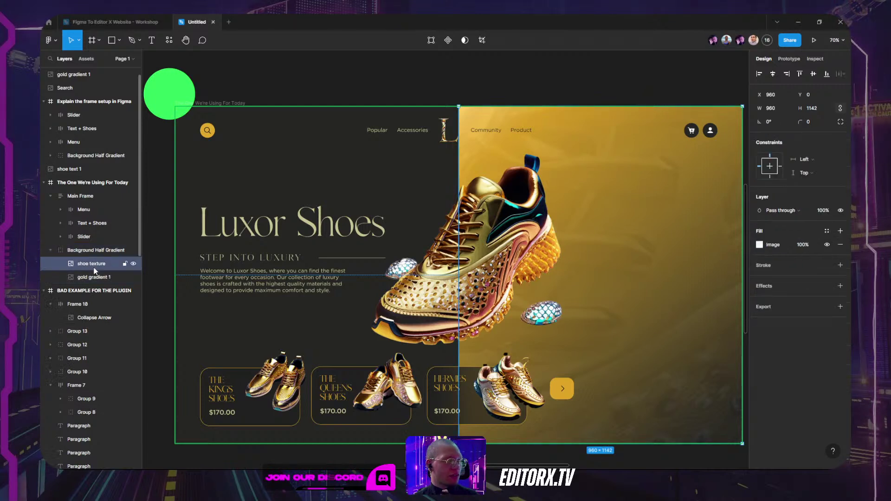
left_click(94, 278)
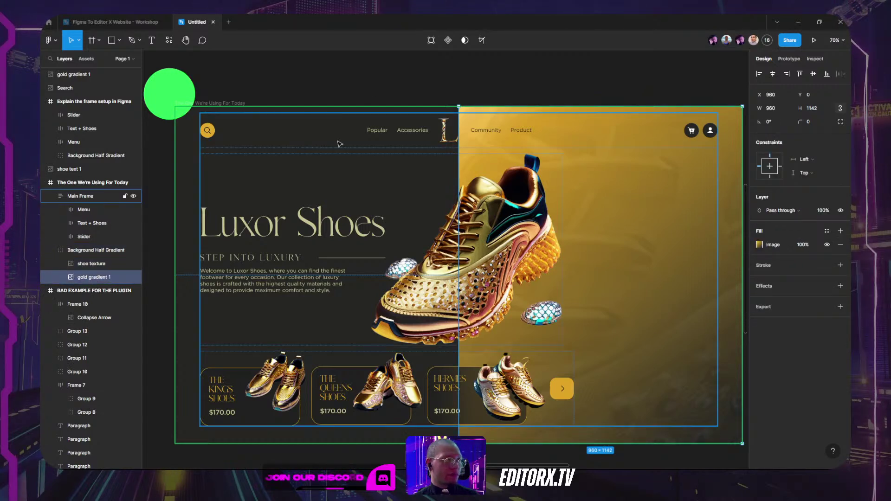
left_click(158, 195)
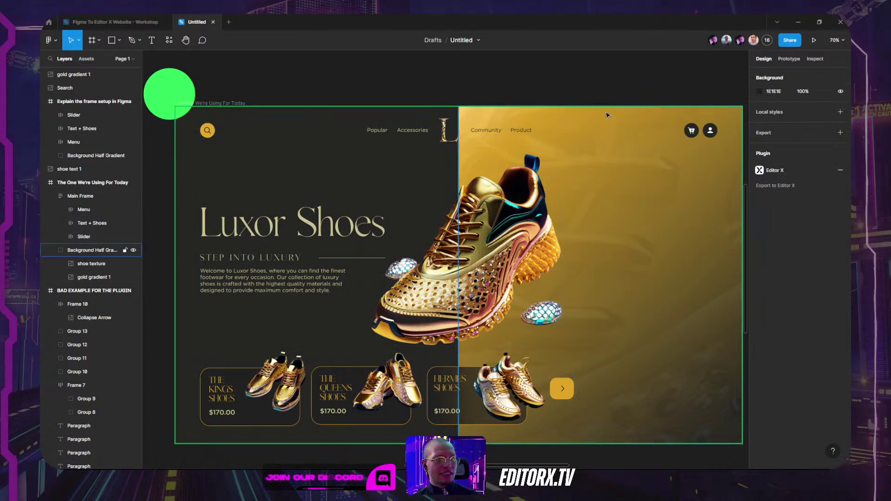
left_click(627, 207)
scroll(627, 207, "down", 3, "ctrl")
scroll(603, 195, "right", 3)
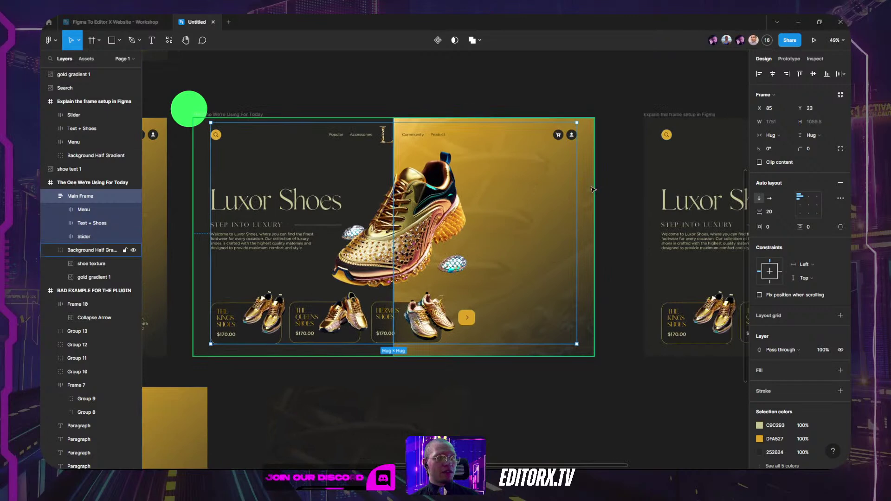
left_click(592, 189)
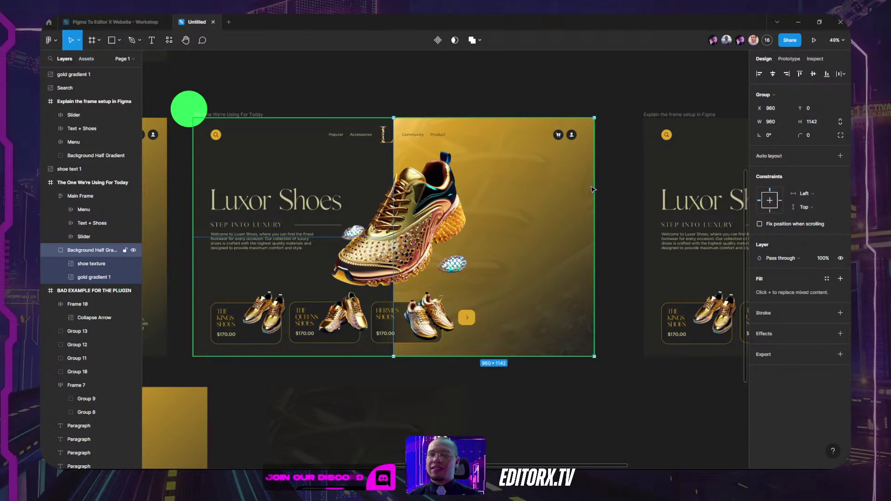
left_click(606, 99)
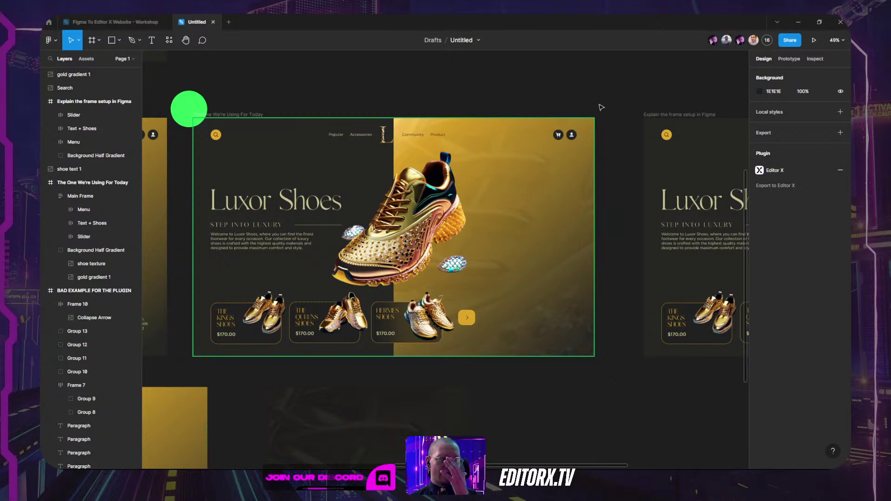
left_click(242, 114)
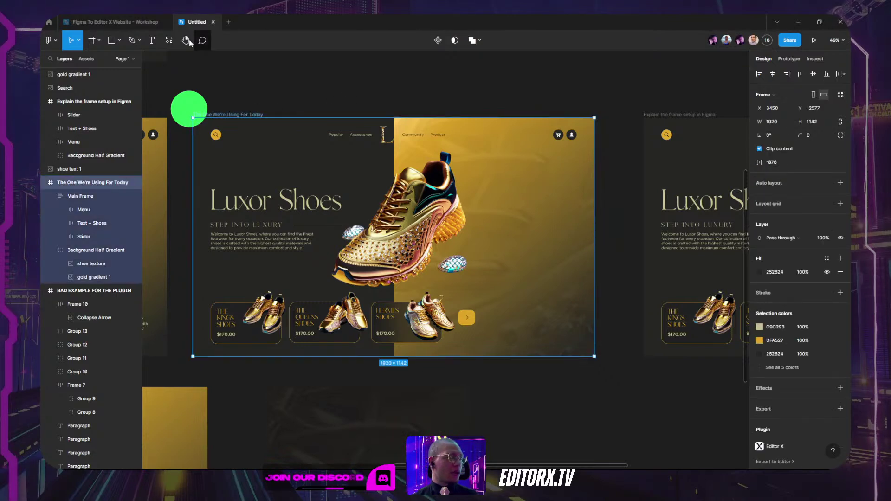
Step: Run the Editor X plugin and export the selected Luxor Shoes hero frame to Editor X
left_click(168, 41)
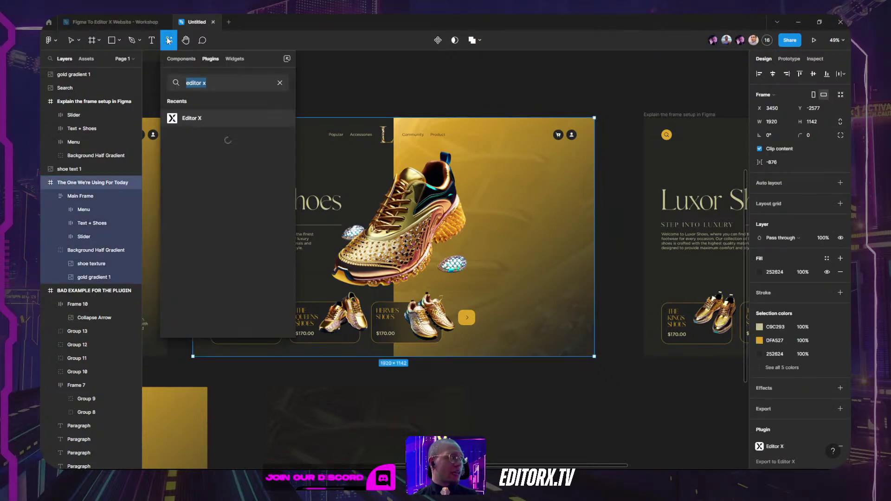
left_click(194, 120)
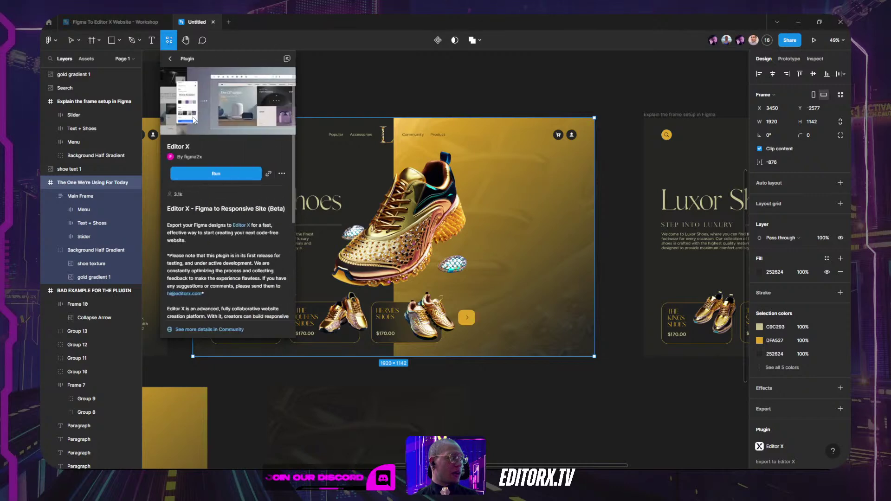
left_click(214, 174)
left_click(670, 247)
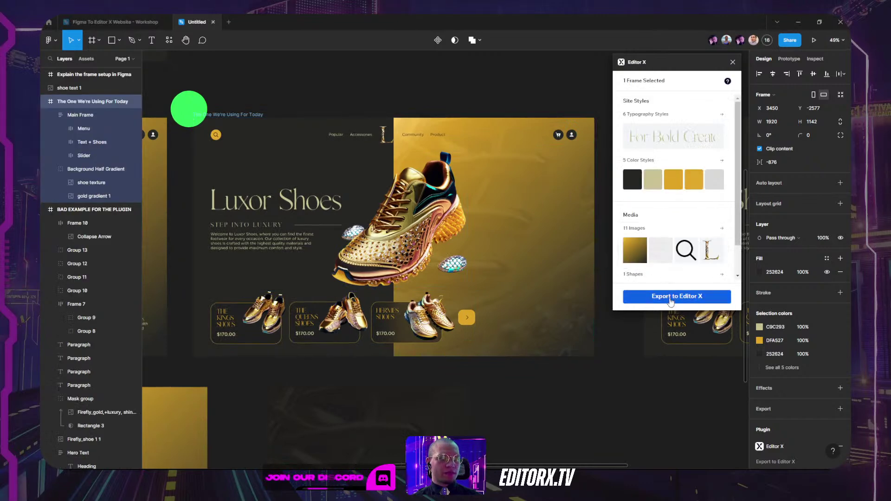
scroll(659, 209, "down", 2)
scroll(648, 140, "up", 2)
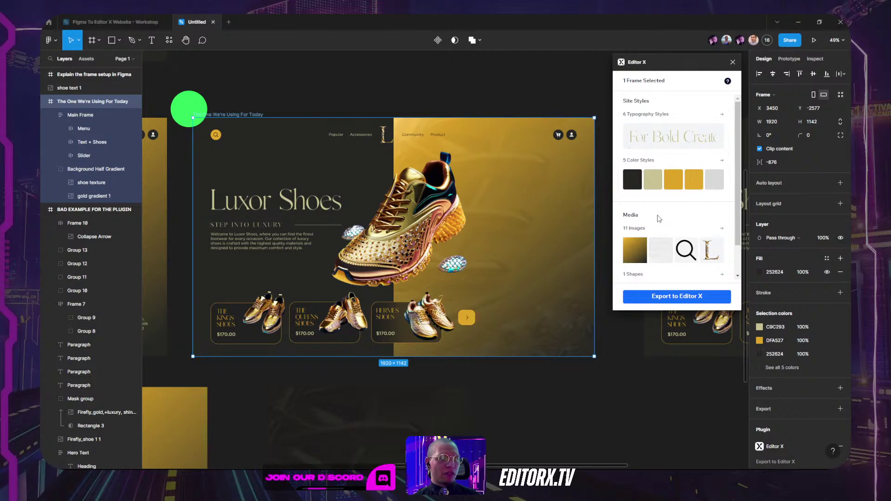
scroll(658, 217, "down", 2)
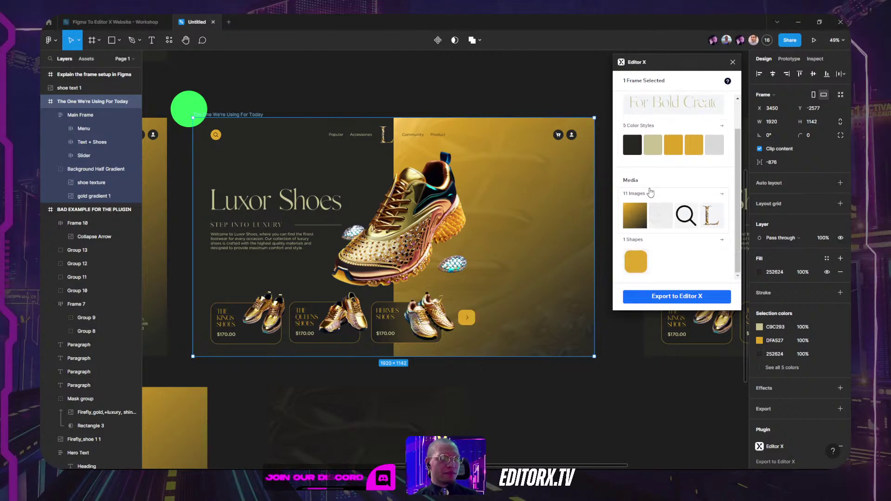
left_click(672, 301)
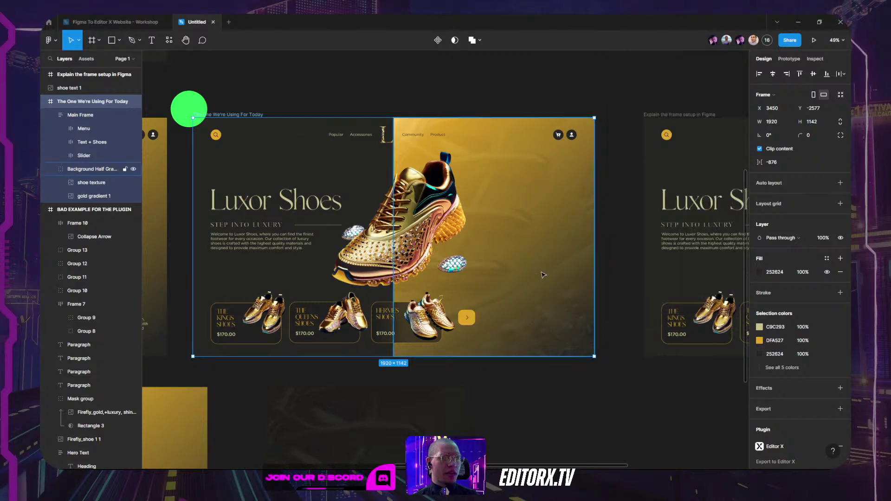
scroll(480, 327, "up", 3)
scroll(480, 327, "up", 4)
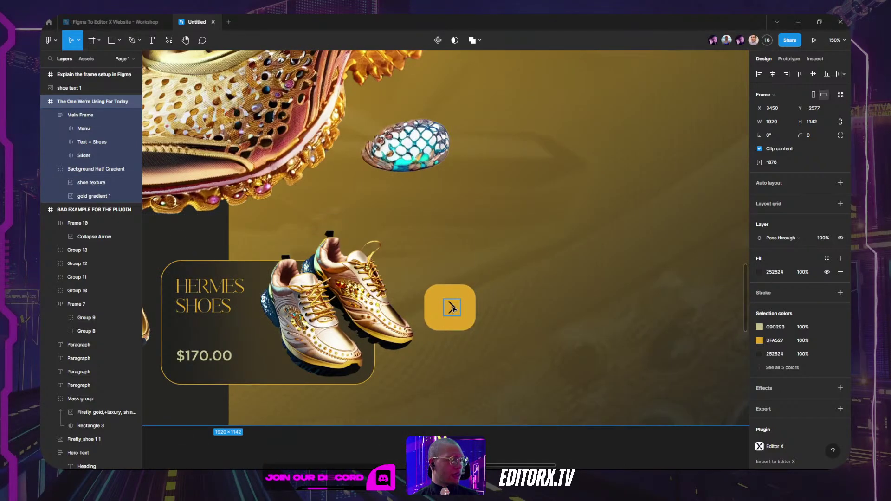
Step: Select the yellow arrow button frame, Frame 10, on the shoe slider
left_click(457, 309, "ctrl")
left_click(471, 307)
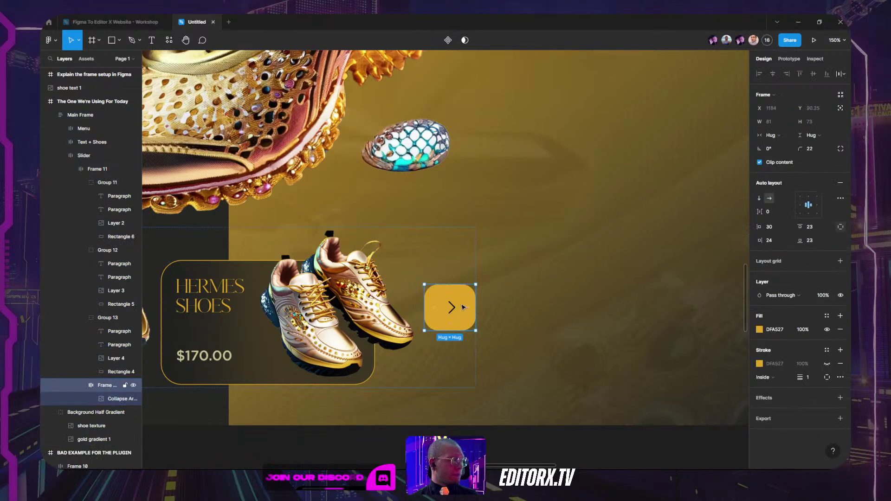
scroll(543, 311, "down", 10)
left_click(598, 306)
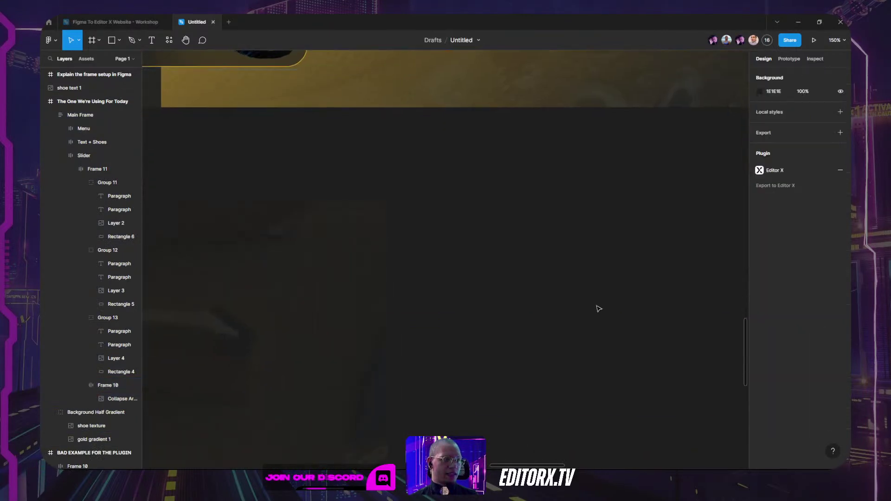
scroll(634, 332, "up", 3)
scroll(541, 223, "down", 1)
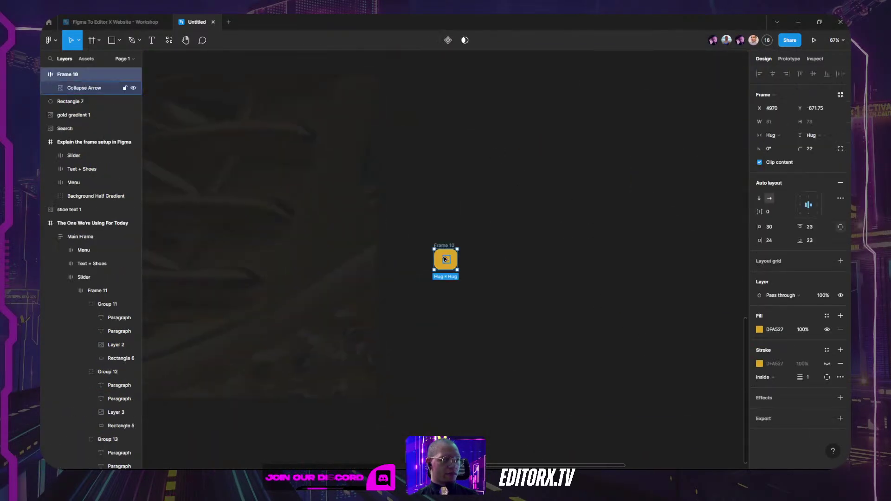
Step: Give Frame 10 an SVG export setting and save it as 'Button SVG'
left_click(774, 419)
left_click(824, 404)
left_click(825, 423)
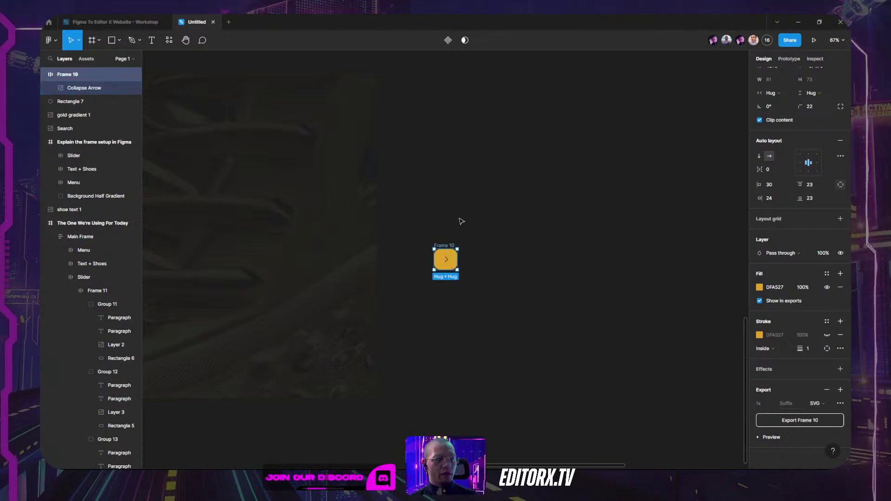
left_click(799, 422)
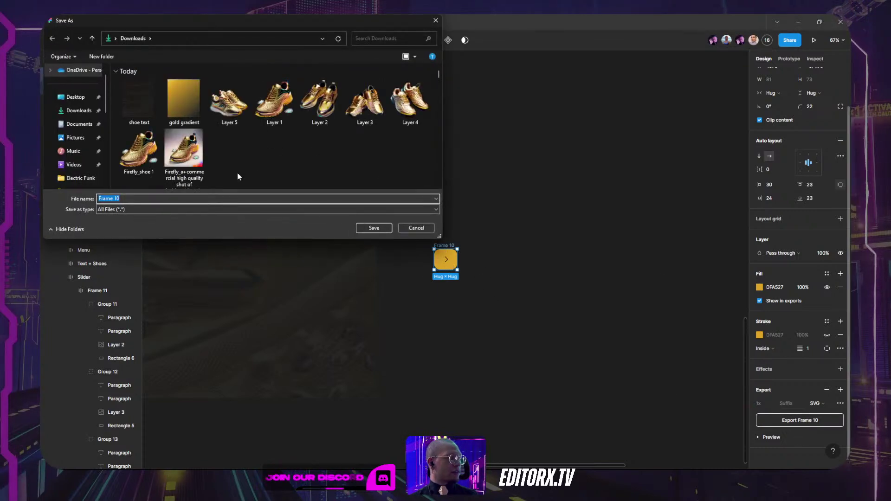
type("But")
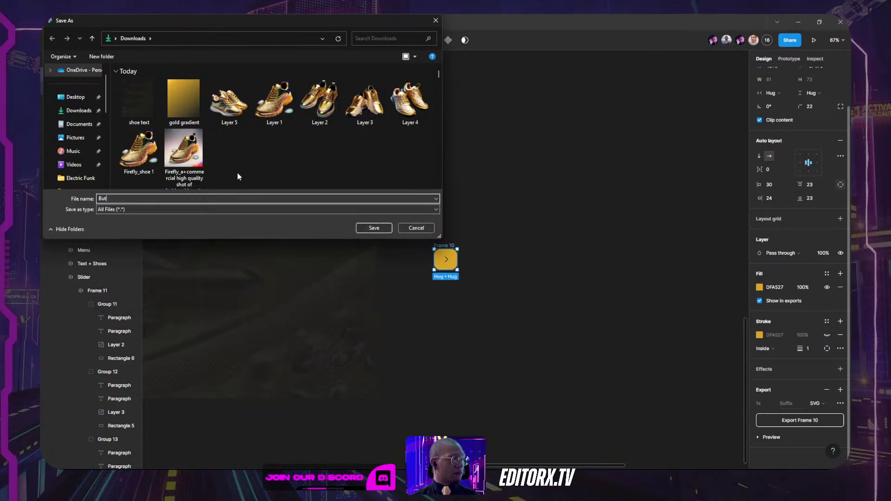
type("ton SVG")
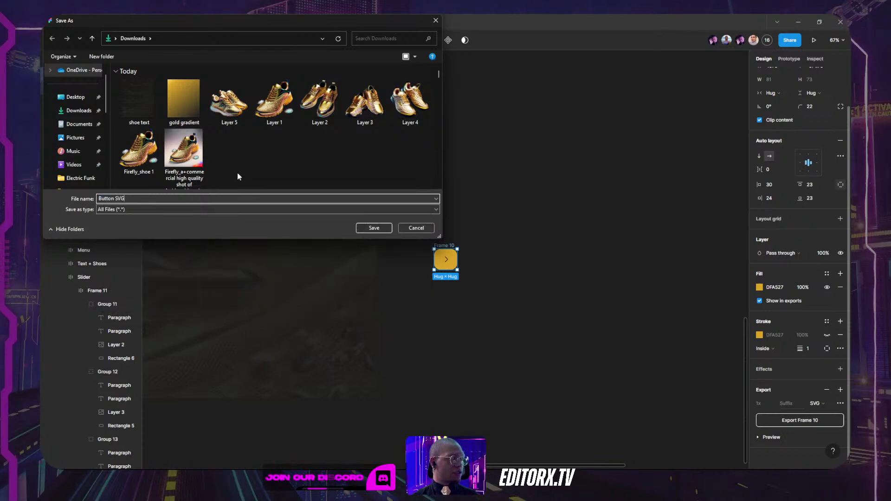
left_click(381, 230)
Step: Bring the shoe slider back into view and reselect the yellow arrow button frame
left_click(542, 197)
left_click(455, 261)
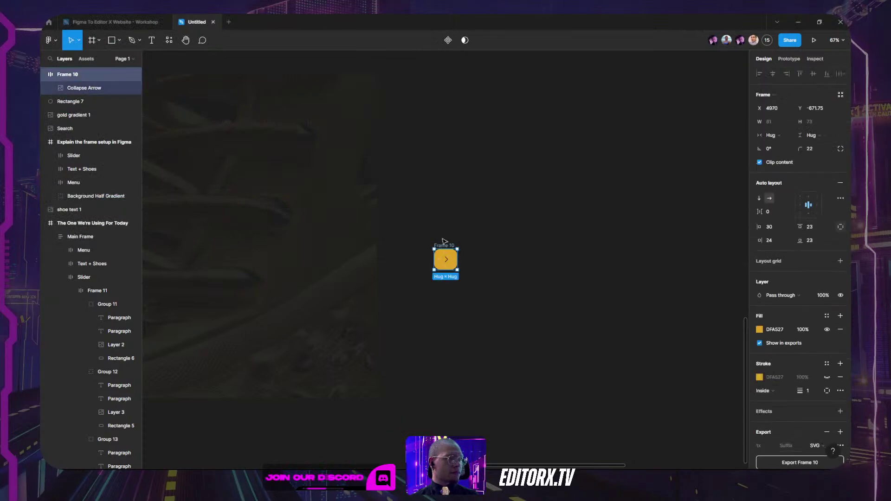
left_click_drag(564, 120, 600, 217)
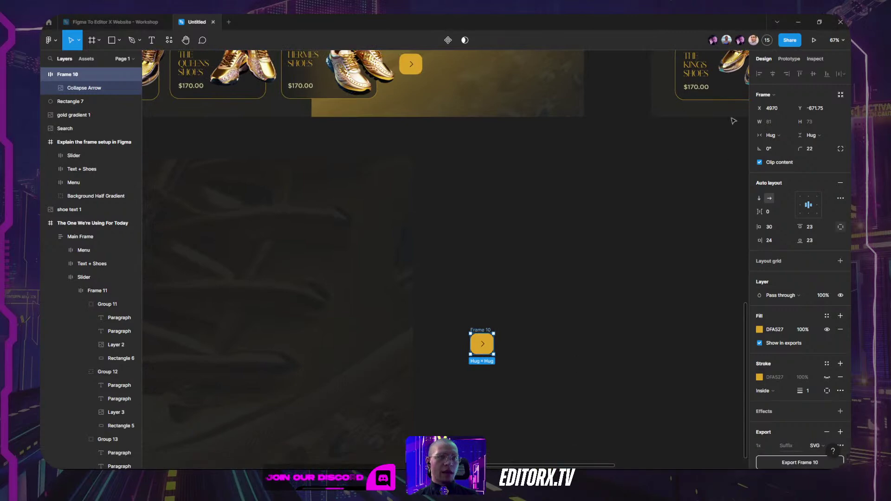
left_click_drag(549, 171, 596, 268)
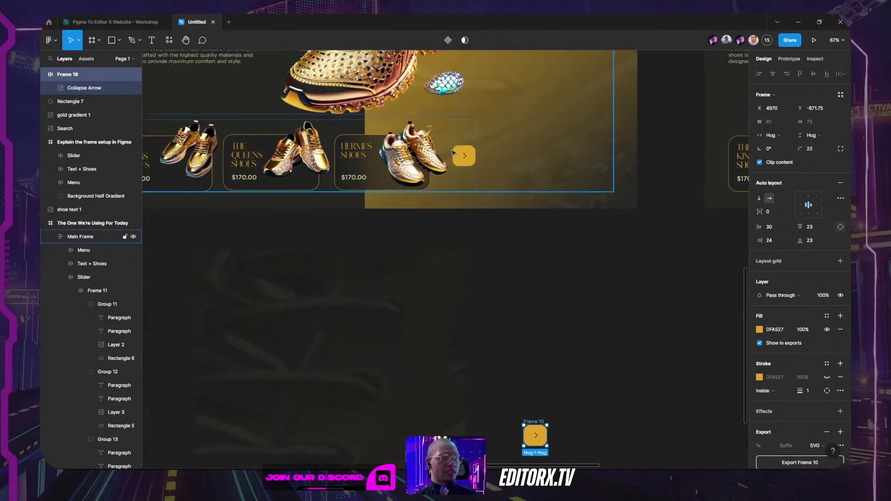
double_click(463, 157)
double_click(463, 156)
double_click(462, 152)
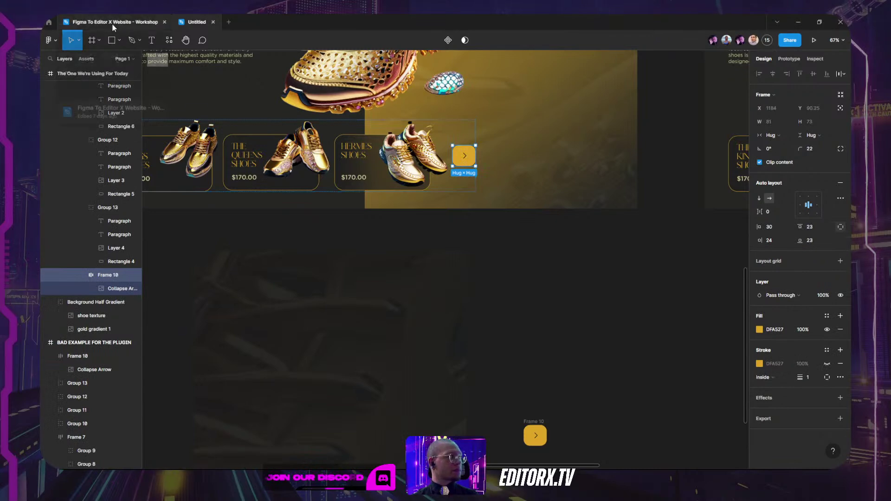
scroll(406, 192, "up", 5)
scroll(406, 192, "left", 2)
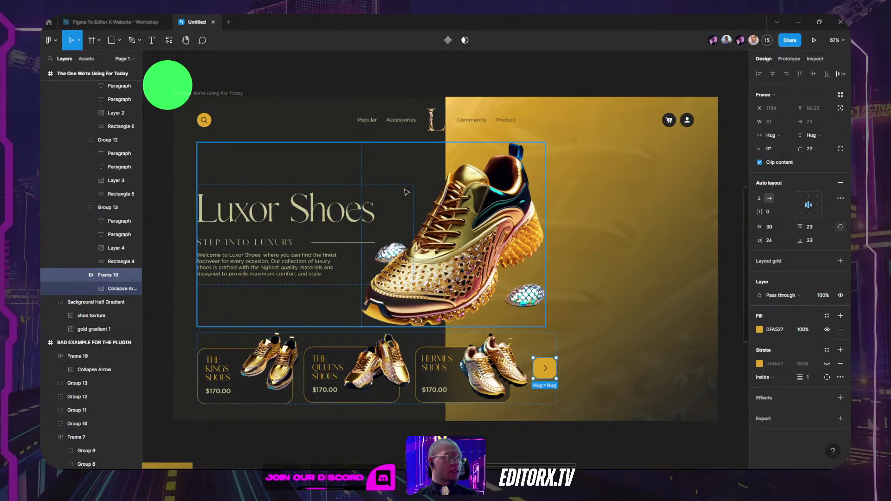
Step: Select the top frame The One We're Using For Today and export it via the Editor X plugin
key("Escape")
key("Escape")
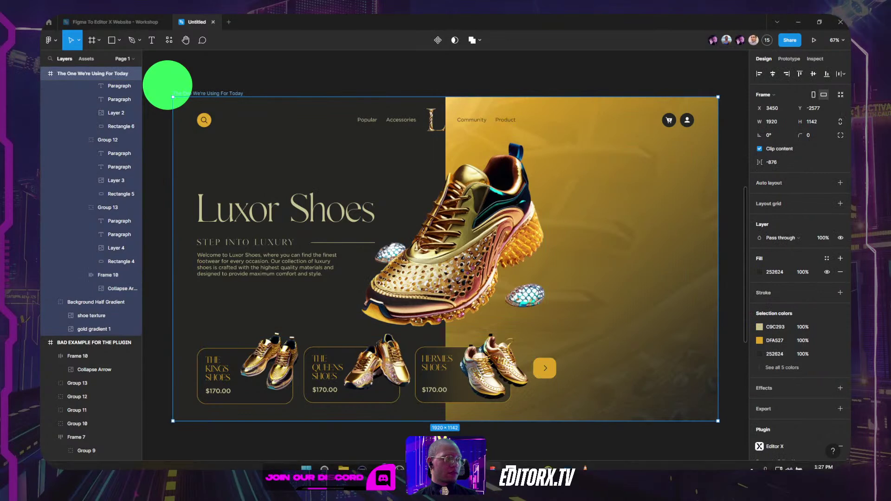
left_click(171, 42)
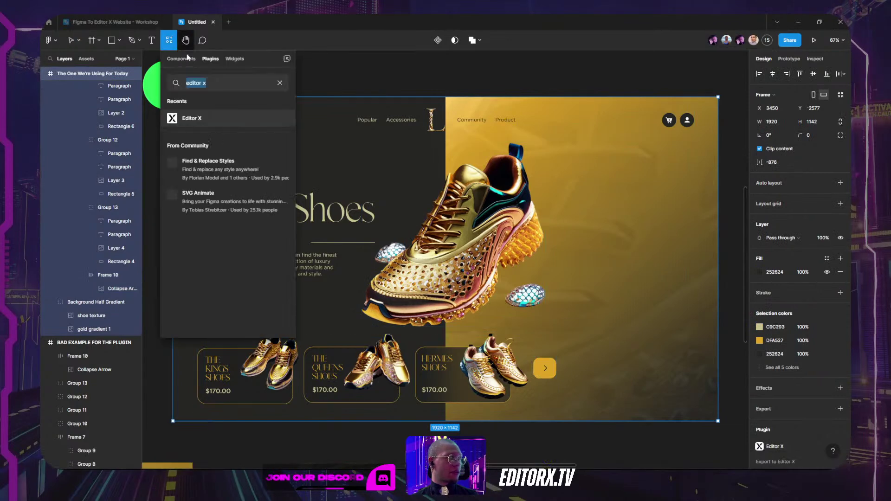
left_click(193, 122)
key("Escape")
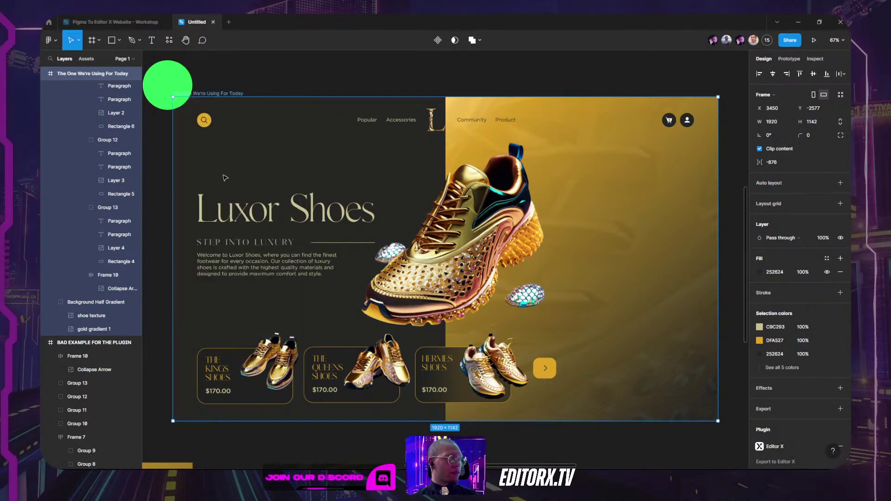
left_click(677, 244)
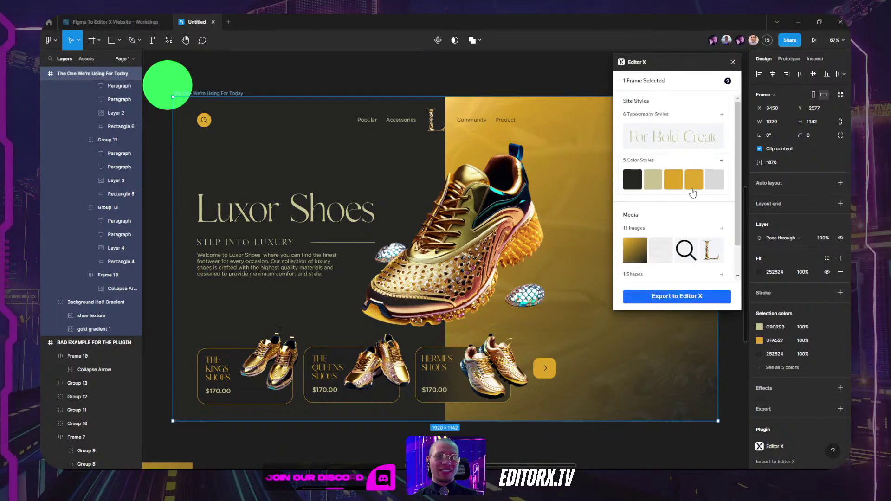
left_click(692, 301)
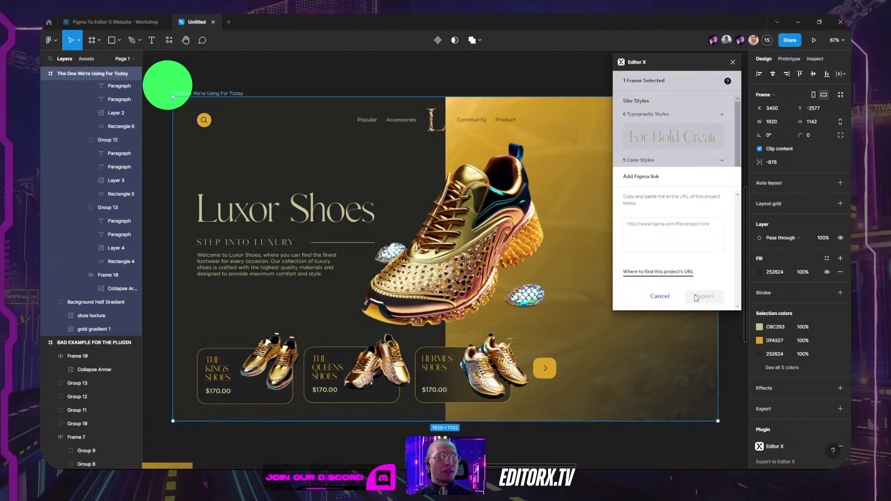
Step: Focus the Figma link box, then switch to the browser's Editor X page
left_click(657, 248)
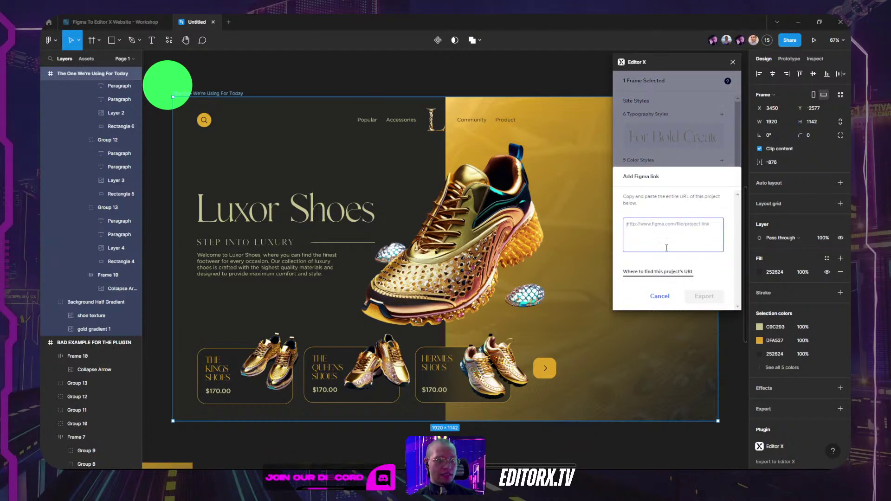
key("alt+Tab")
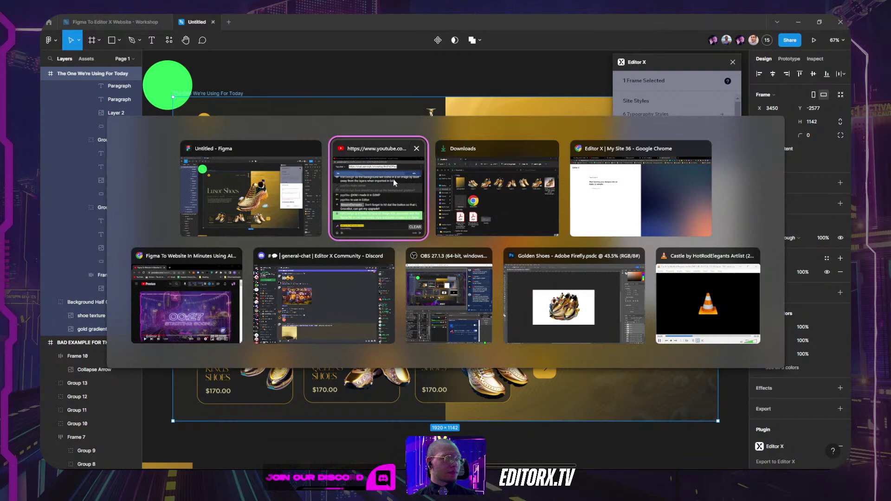
left_click(632, 175)
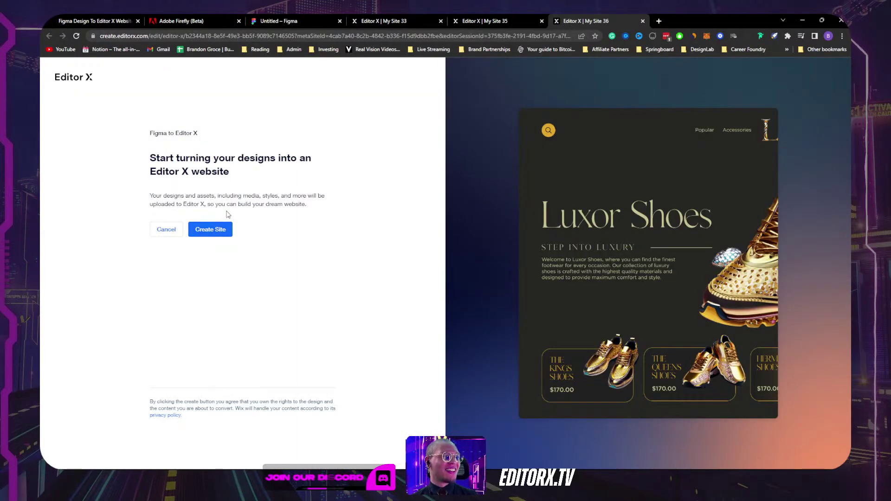
Step: Paste the Luxor Shoes Figma file link into the Editor X plugin and export the design
left_click(273, 21)
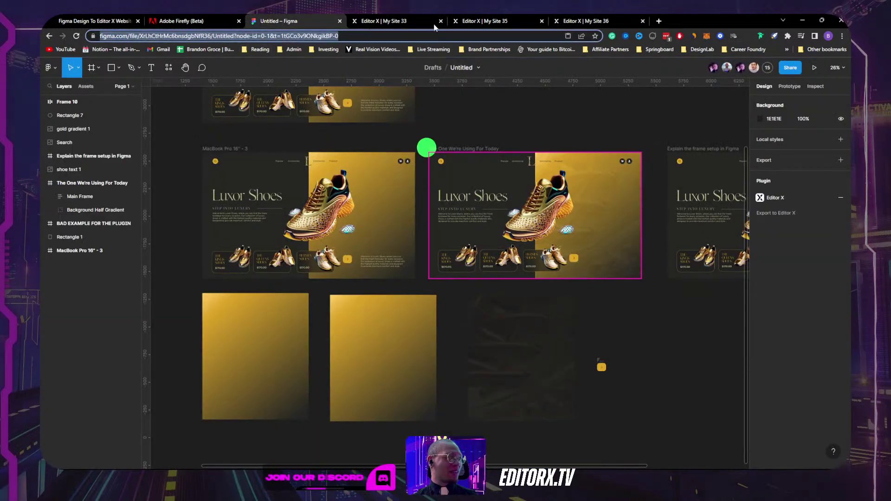
left_click(596, 20)
left_click(643, 21)
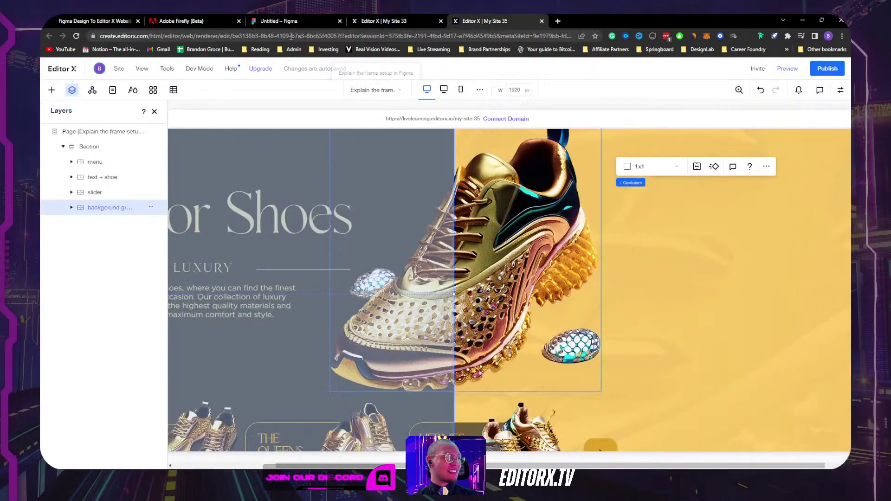
key("alt+Tab")
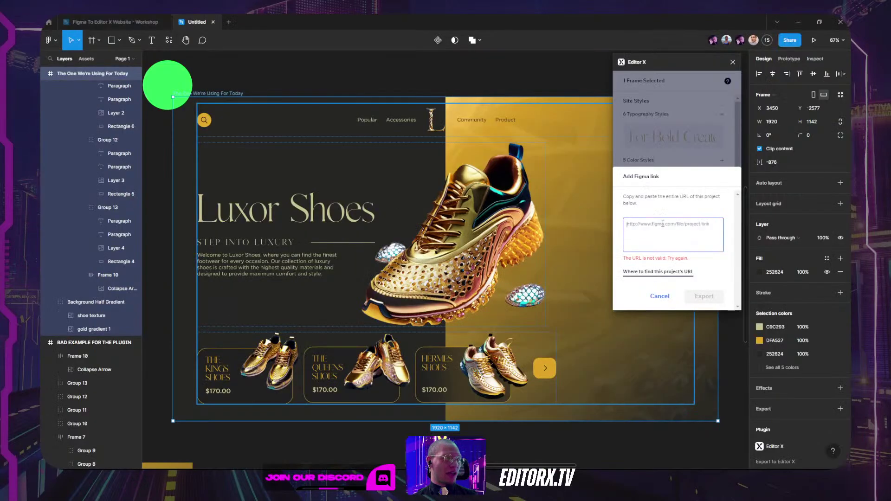
left_click(673, 229)
left_click(703, 297)
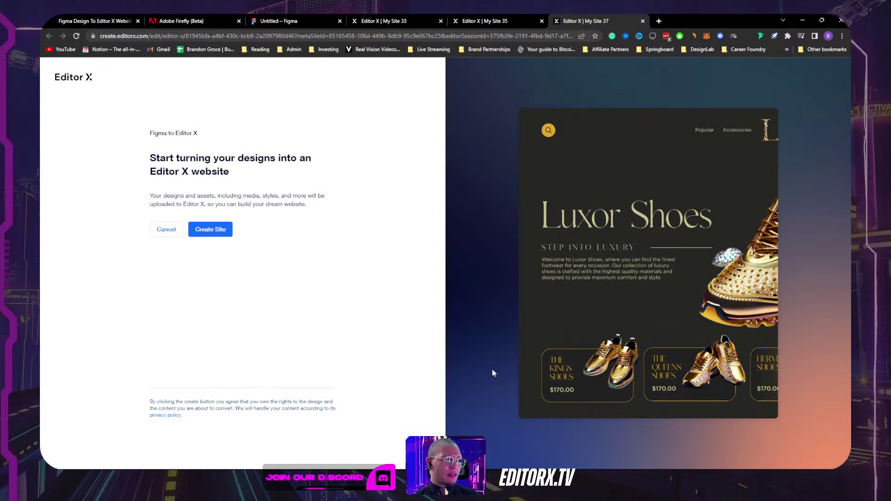
Step: Create the new Editor X site from the Figma design, then return to Figma
mouse_move(446, 467)
left_click(206, 230)
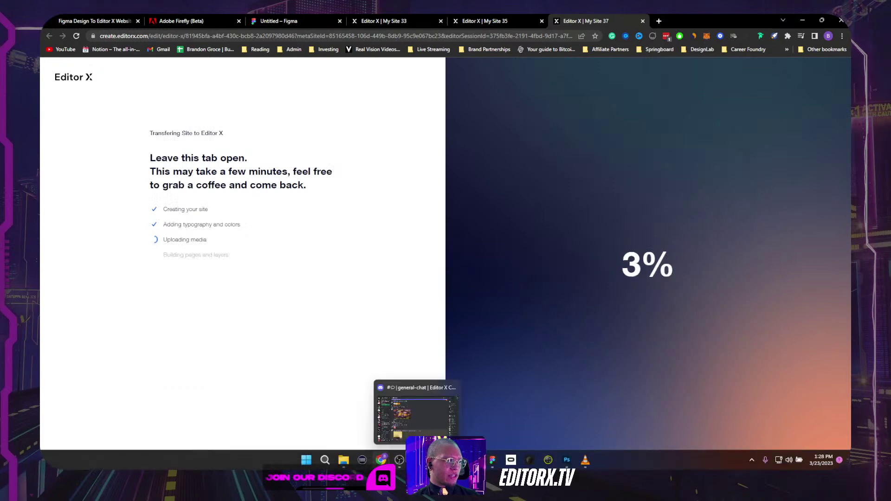
left_click(492, 459)
Step: Bring the BAD EXAMPLE frame into view on the Figma canvas, then go back to the browser
scroll(326, 170, "down", 6)
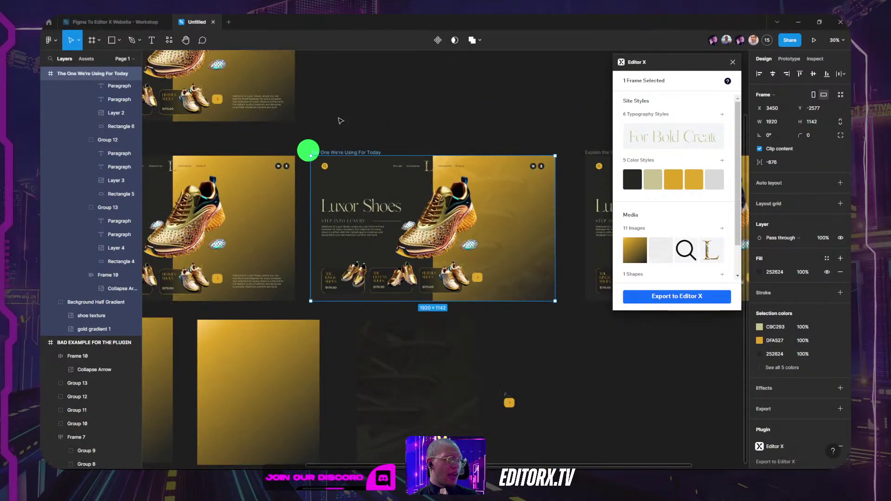
left_click_drag(338, 120, 484, 147)
scroll(484, 147, "up", 4)
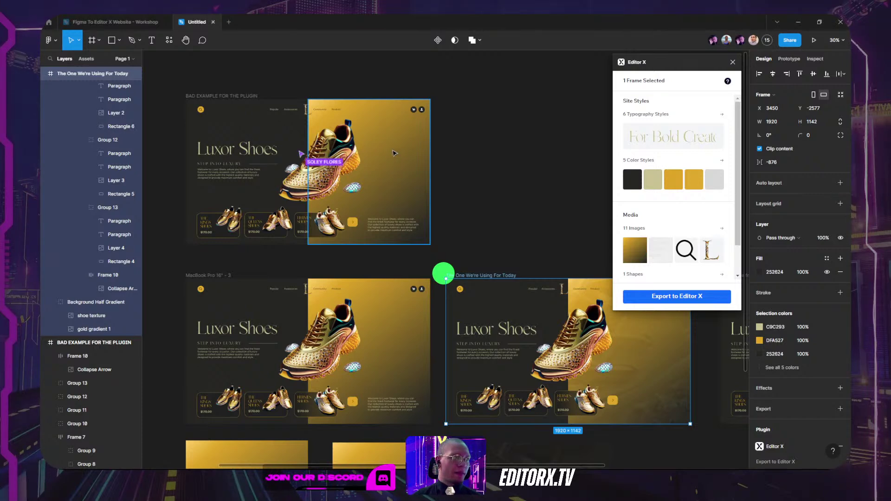
left_click(476, 136)
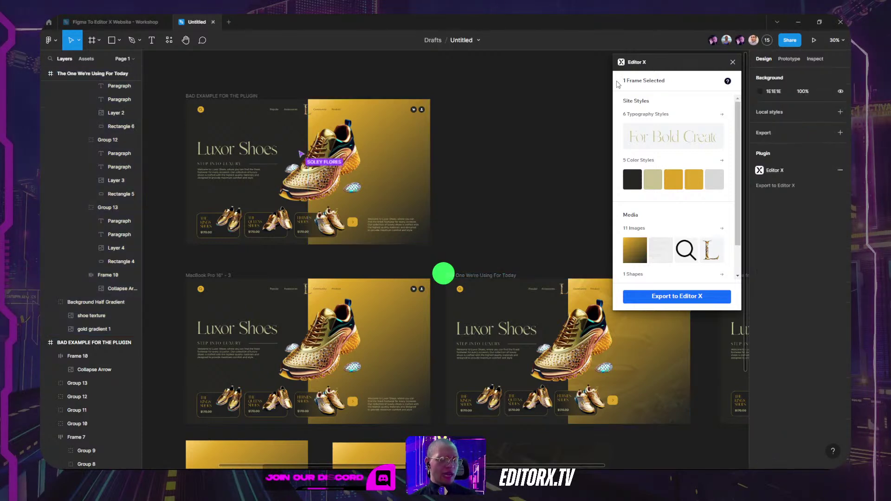
key("alt+Tab")
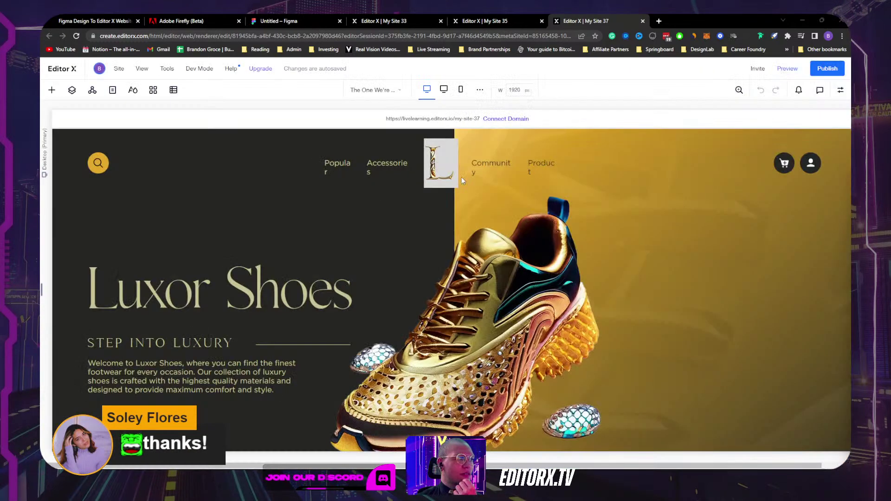
Step: Select the first top-level Section container in the page's Layers list
scroll(632, 236, "down", 3)
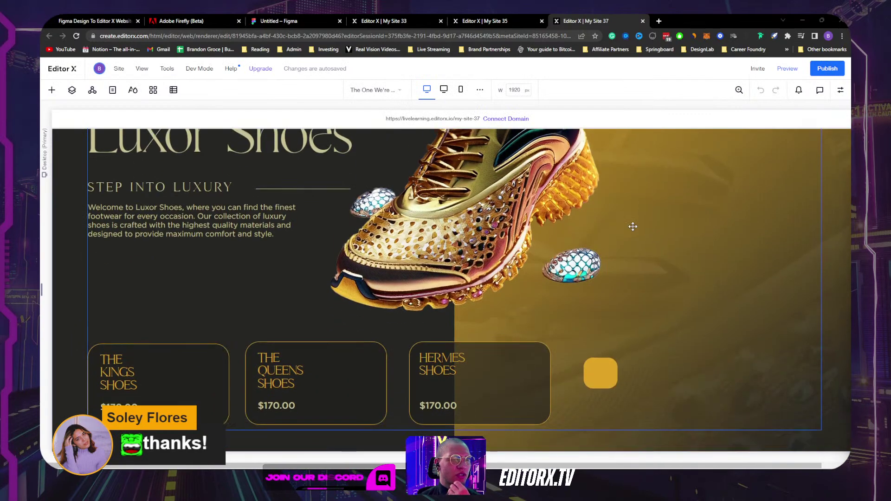
scroll(633, 225, "up", 3)
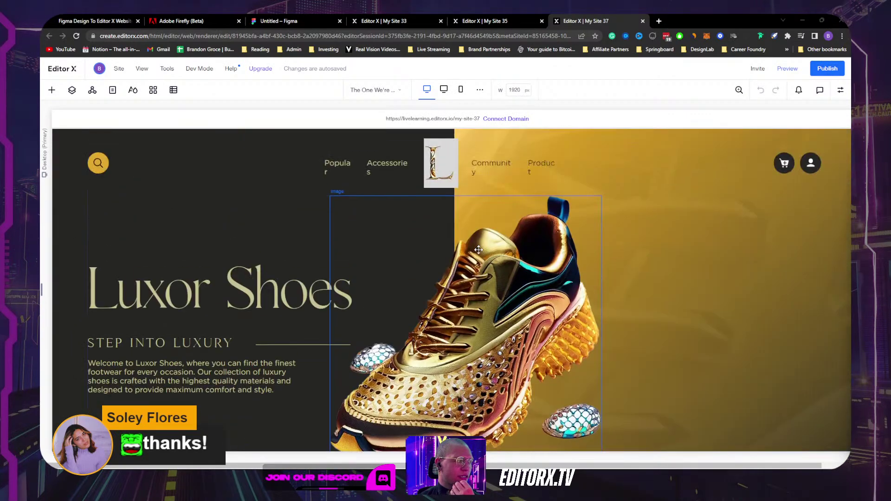
left_click(165, 168)
left_click(316, 205)
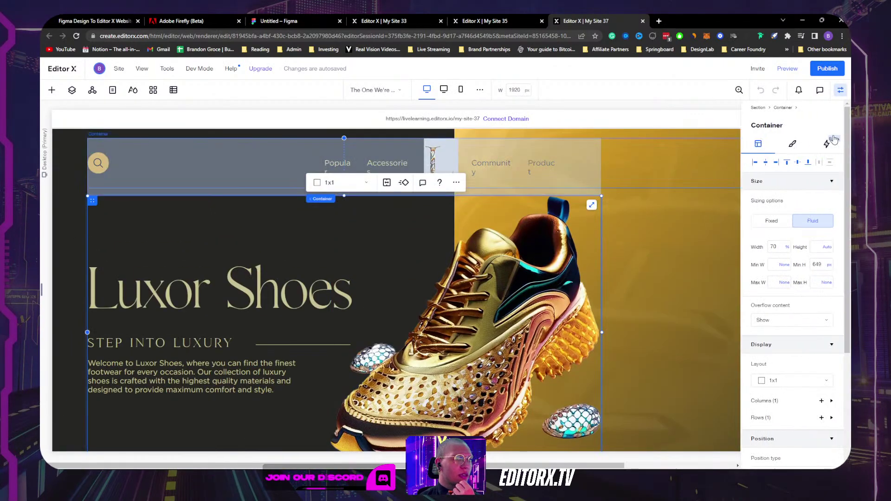
left_click(72, 89)
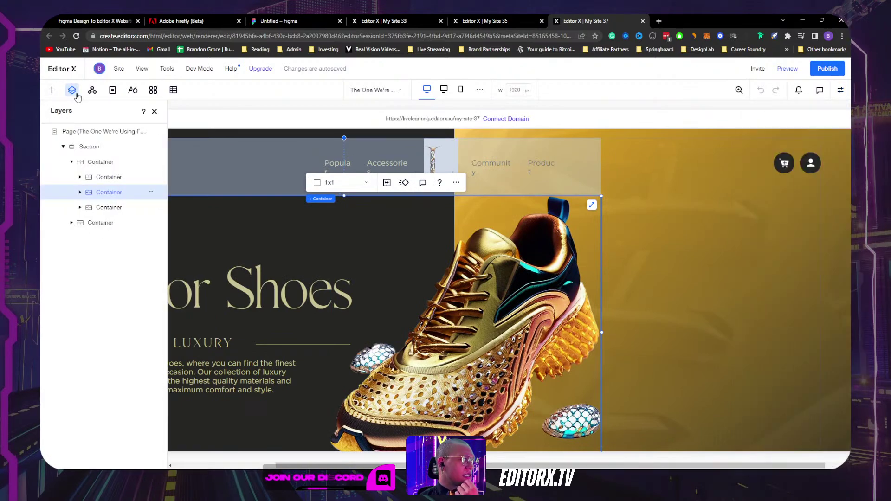
left_click(71, 162)
left_click(101, 161)
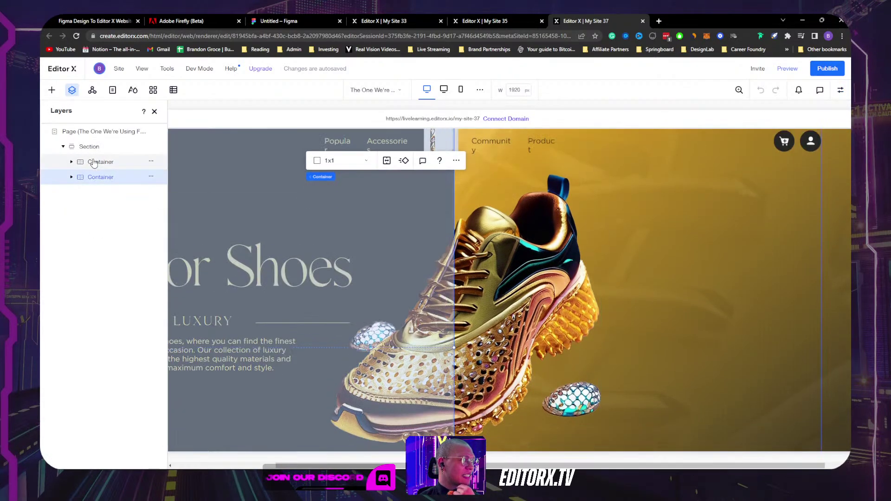
Step: Rename the first top-level container to Main Frame
double_click(92, 161)
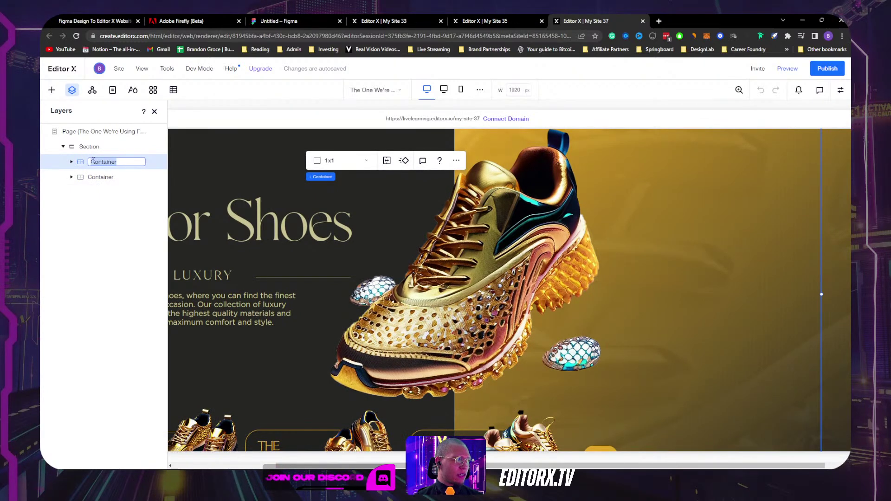
type("Main Fram")
key("Return")
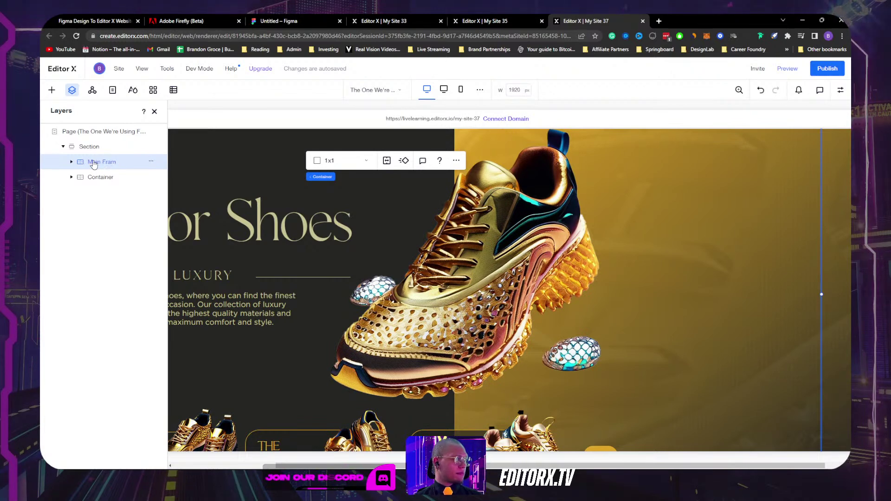
double_click(119, 161)
type("e")
key("Return")
Step: Rename the second top-level container to Background Gradient
double_click(98, 178)
type("Background Gra")
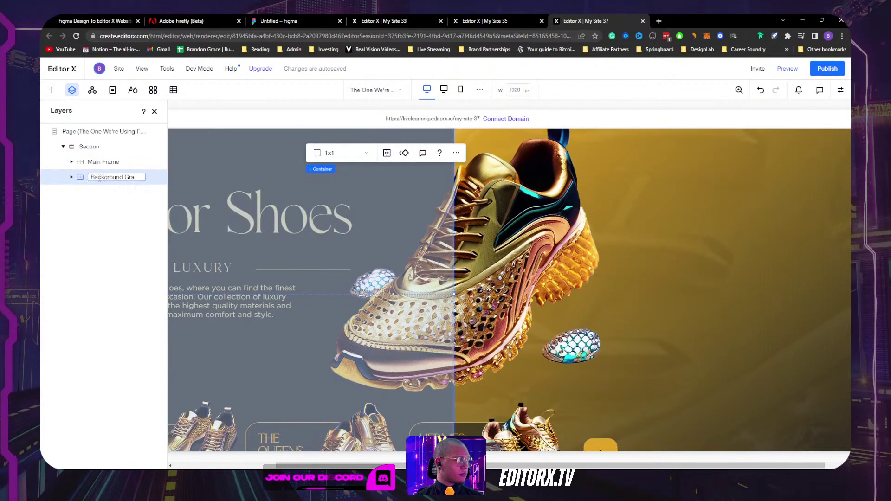
type("die")
key("Return")
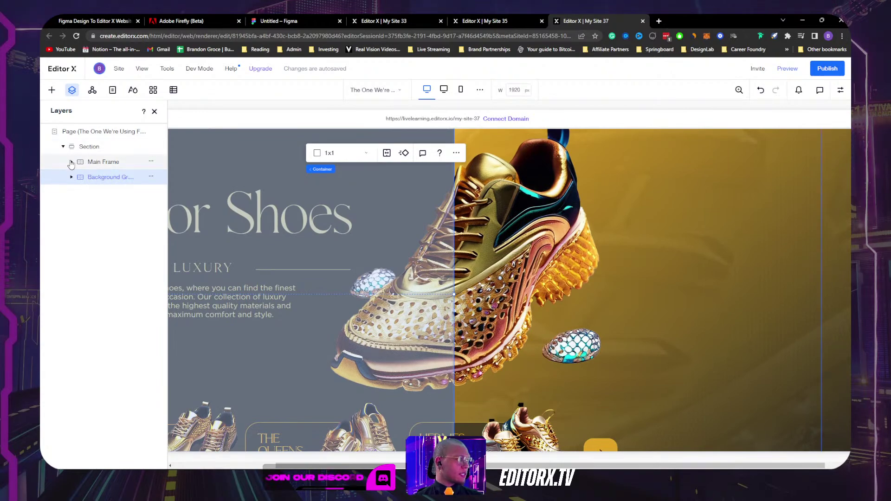
Step: Expand Main Frame and rename the product cards container to Slider
left_click(71, 162)
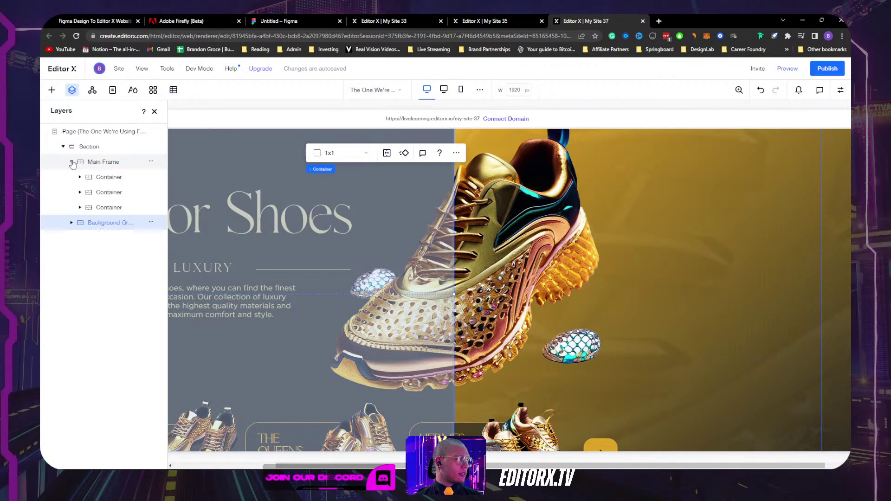
left_click(124, 178)
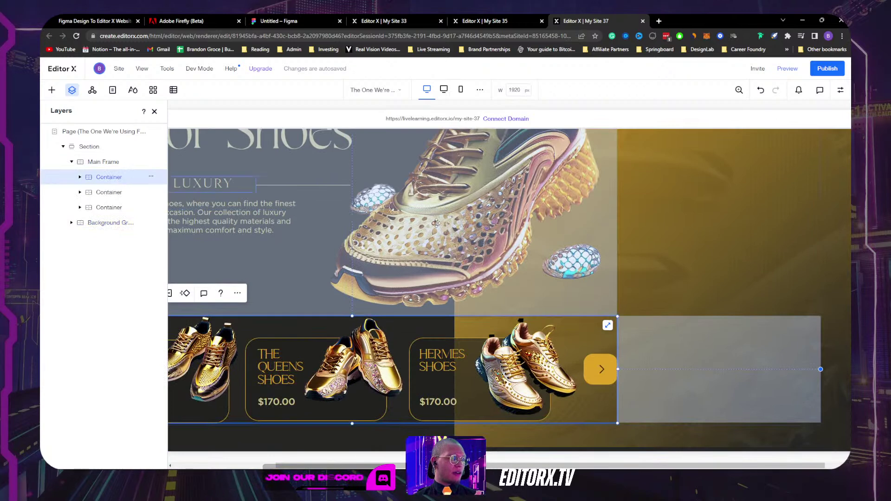
scroll(385, 215, "up", 2)
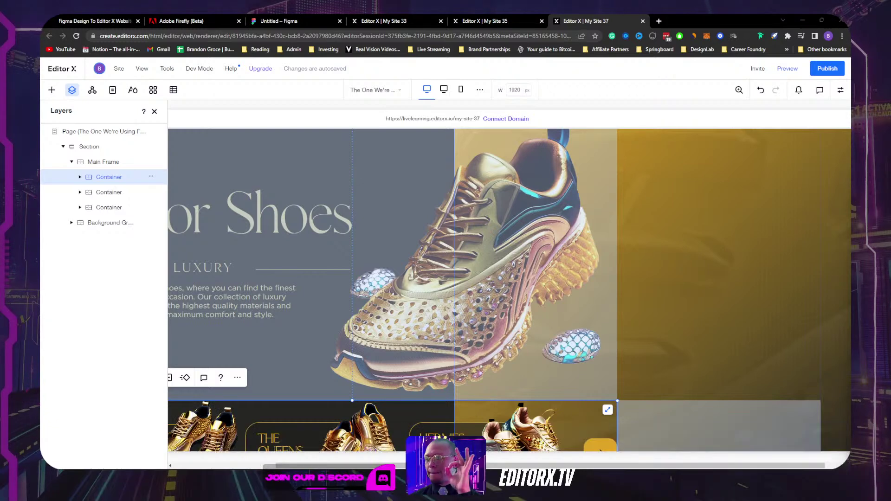
left_click(108, 178)
double_click(116, 175)
type("Slider")
key("Return")
Step: Rename the hero text and shoe container to Text + Shoes
left_click(116, 195)
double_click(119, 192)
type("Text +")
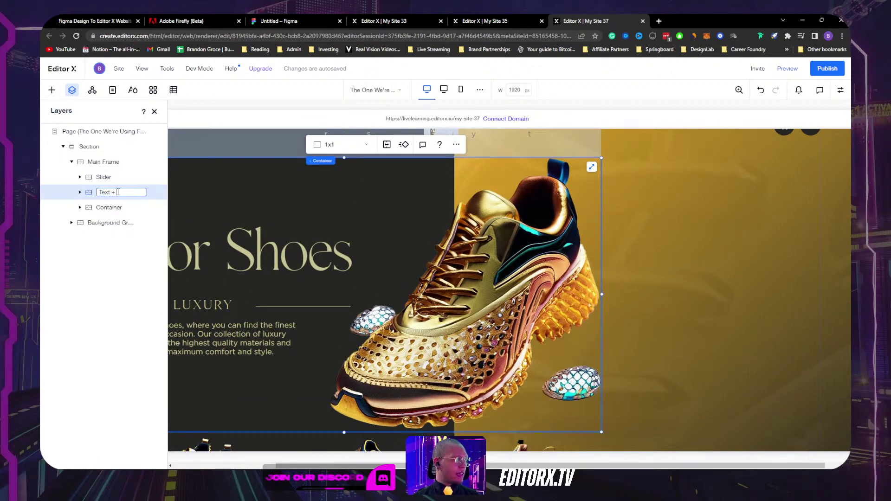
type(" Shoes")
key("Return")
Step: Rename the header container to Menu, then select and drag its Community link text
left_click(110, 209)
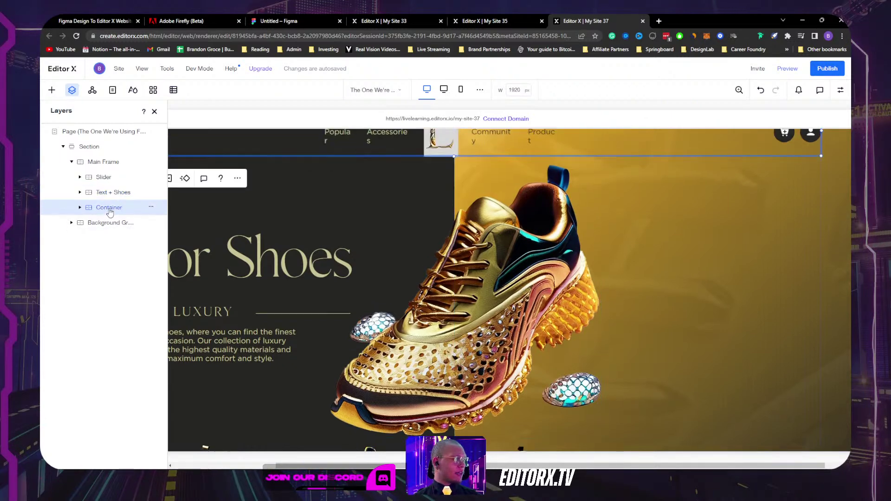
double_click(109, 209)
type("Menu")
key("Return")
left_click(476, 164)
left_click_drag(476, 163, 458, 159)
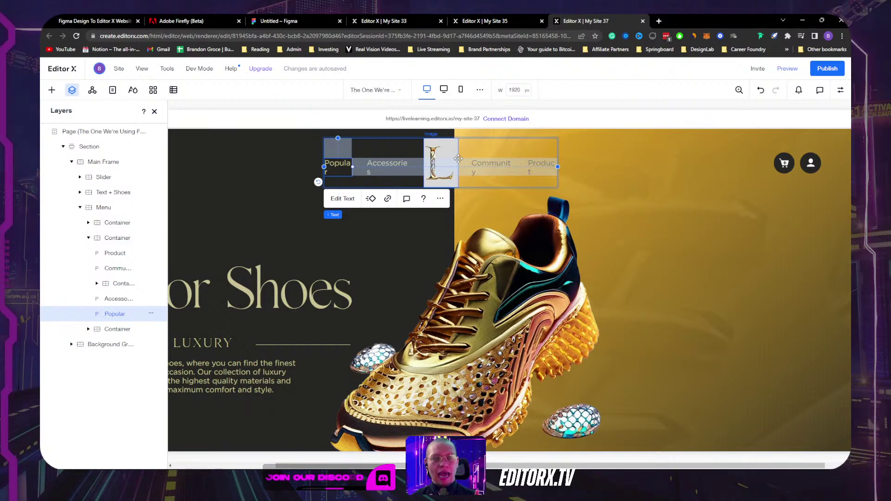
Step: Give the menu links container 30% left and right margins
left_click(366, 140)
left_click(154, 112)
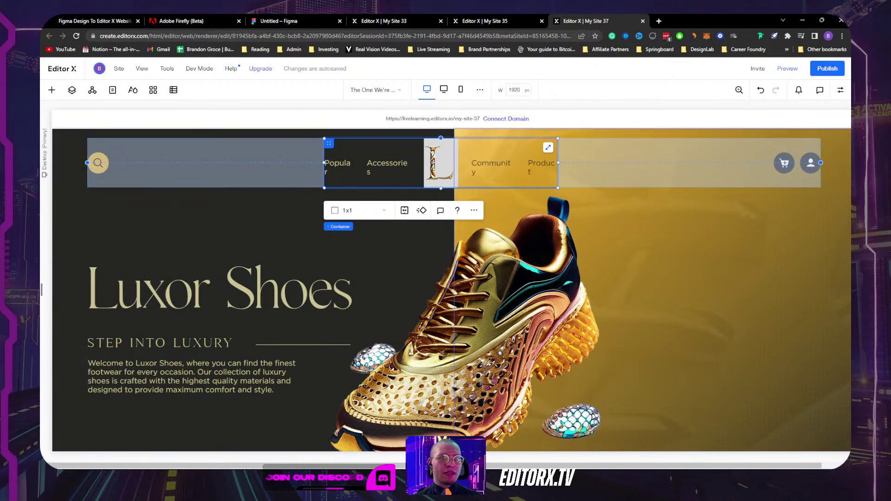
left_click(840, 90)
scroll(792, 278, "down", 5)
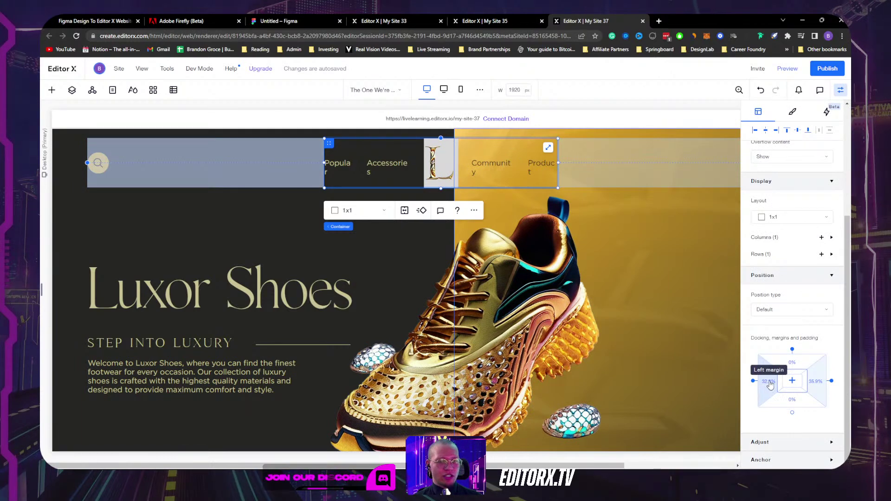
left_click(768, 382)
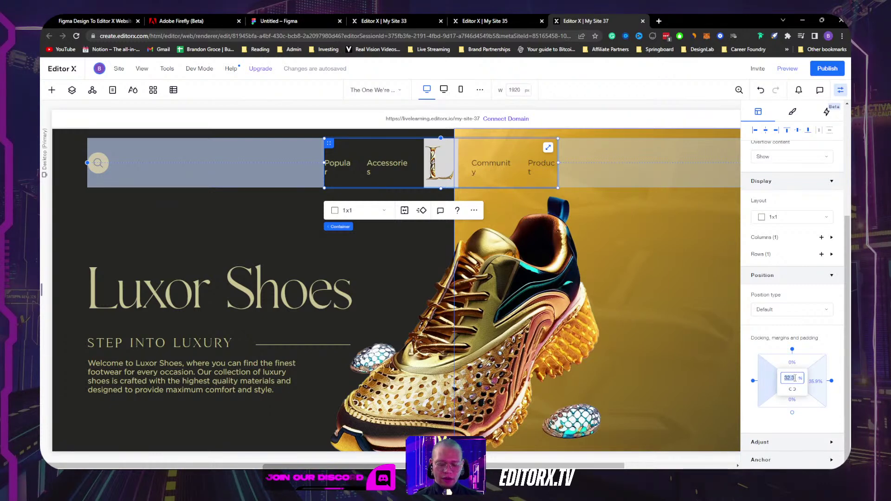
type("30")
key("Return")
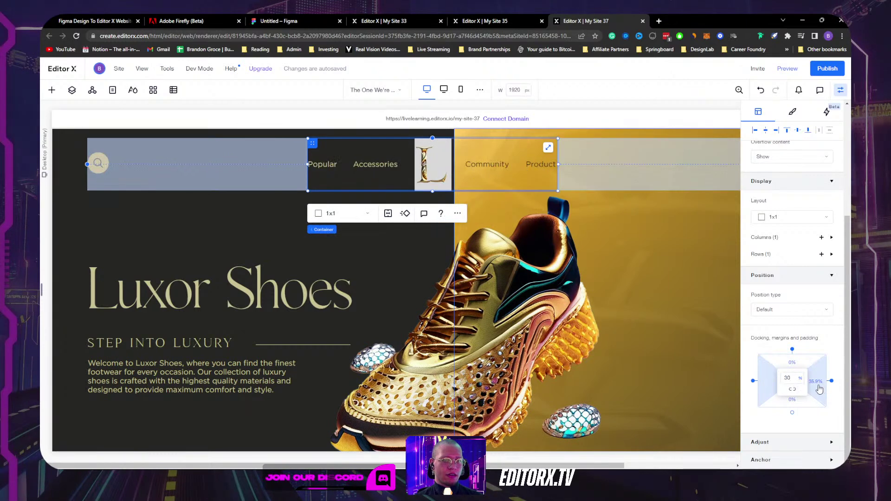
left_click(819, 381)
type("30")
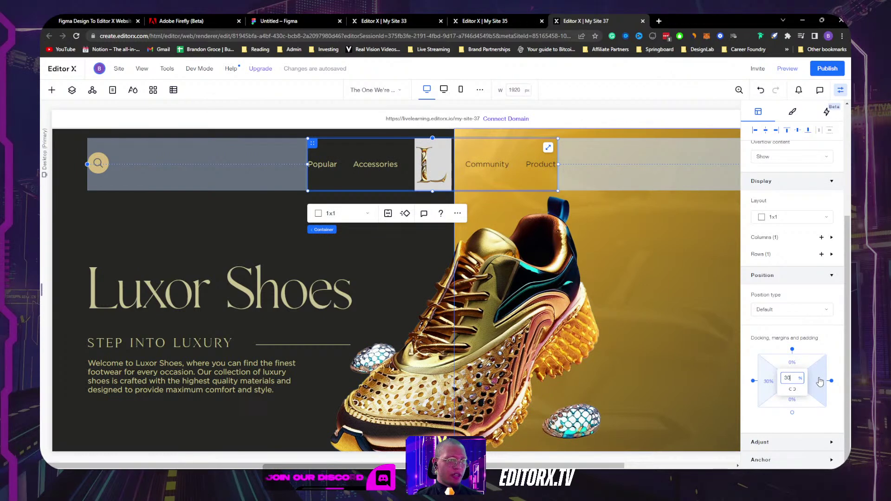
key("Return")
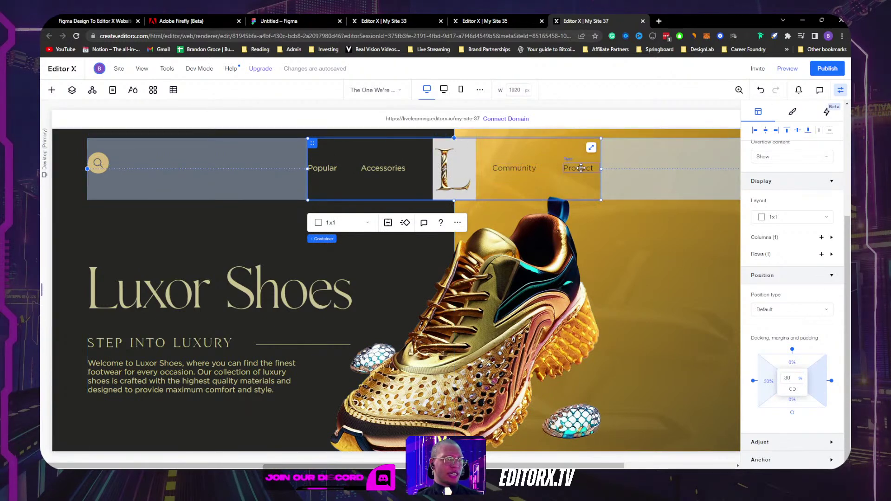
left_click(444, 164)
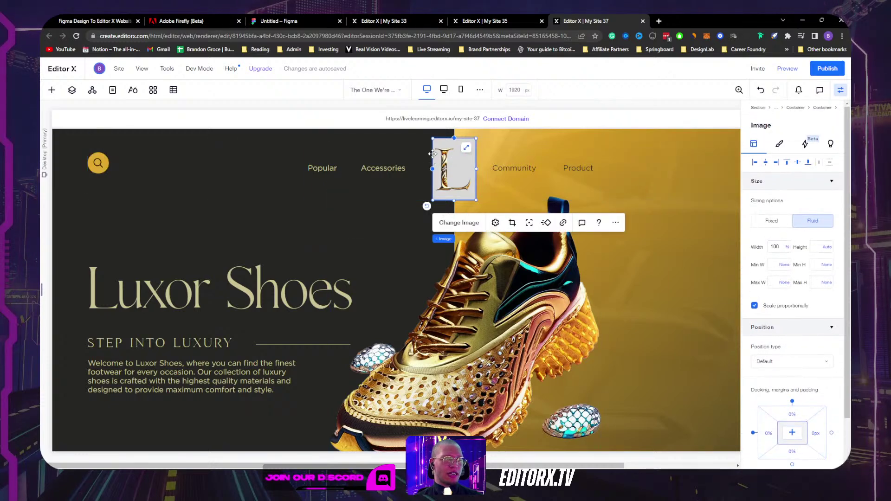
Step: Set background opacity to 0 on the L logo image and its parent menu container
left_click(780, 144)
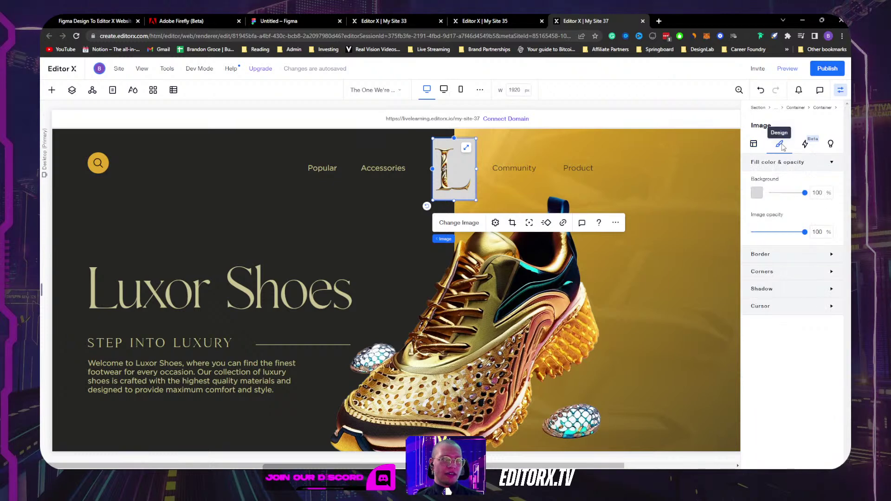
left_click_drag(805, 193, 757, 196)
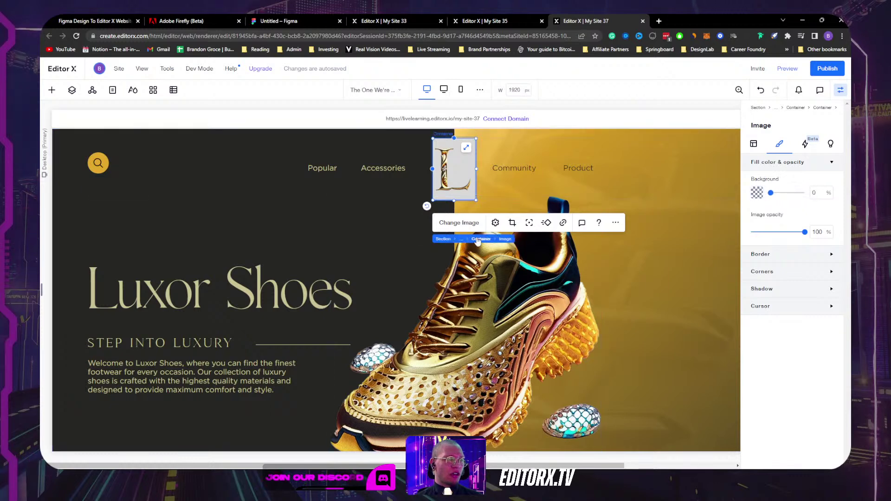
left_click(478, 239)
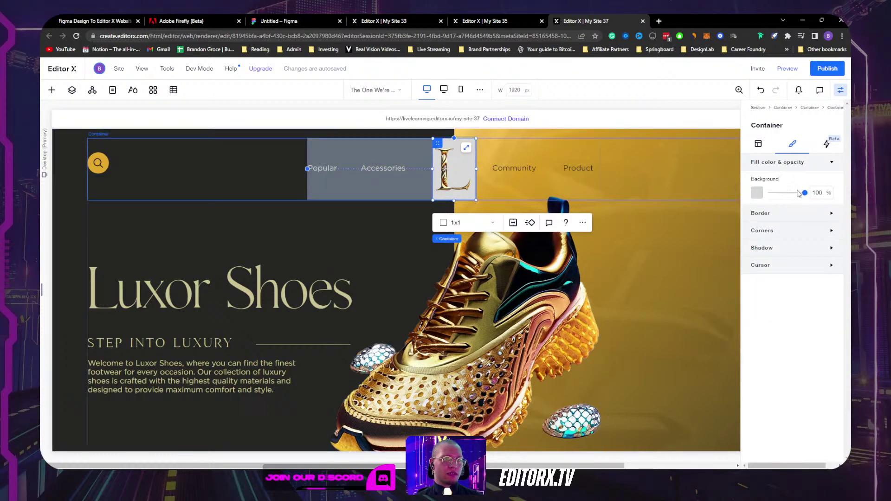
left_click_drag(805, 193, 757, 193)
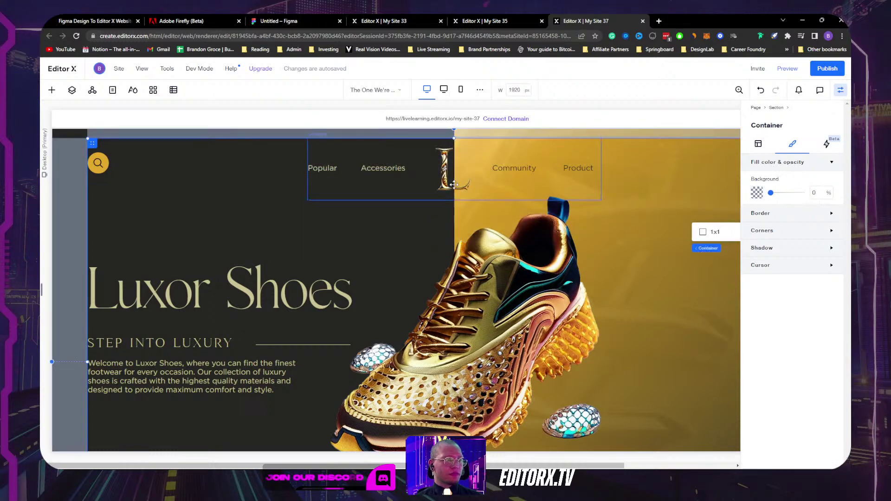
left_click(444, 168)
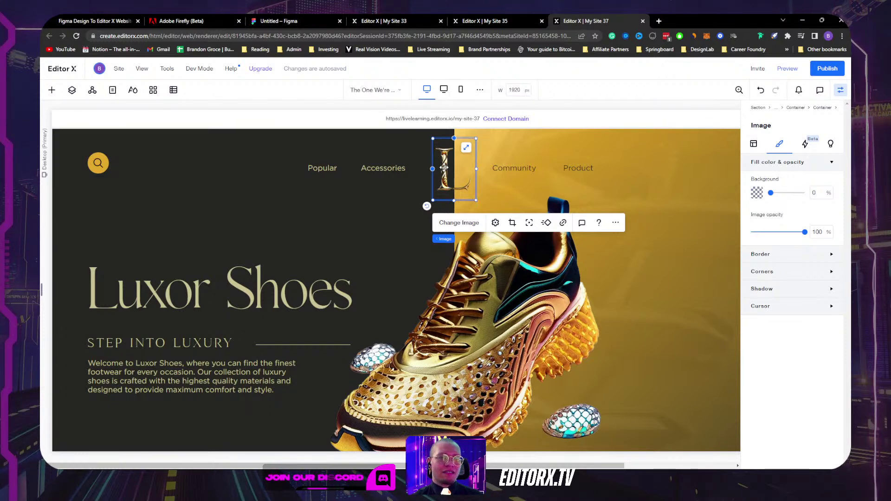
left_click(448, 243)
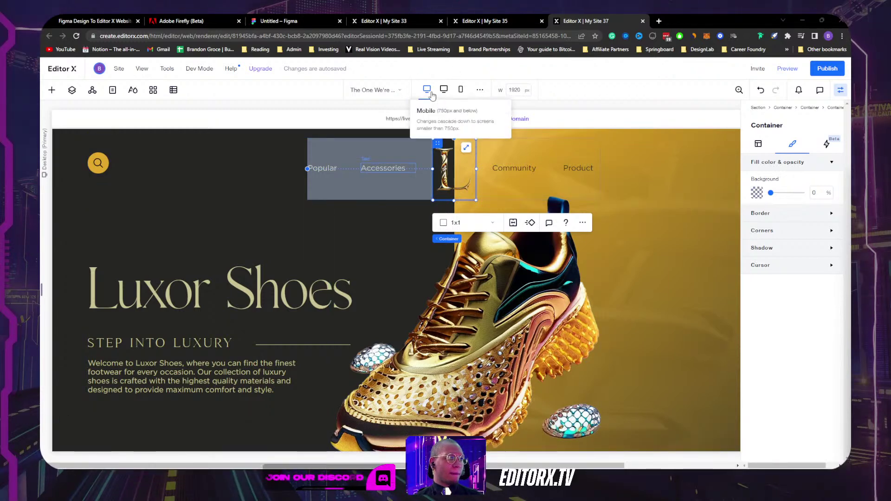
Step: In Figma, select The One We're Using For Today frame and confirm its 1920 × 1142 size
key("alt+Tab")
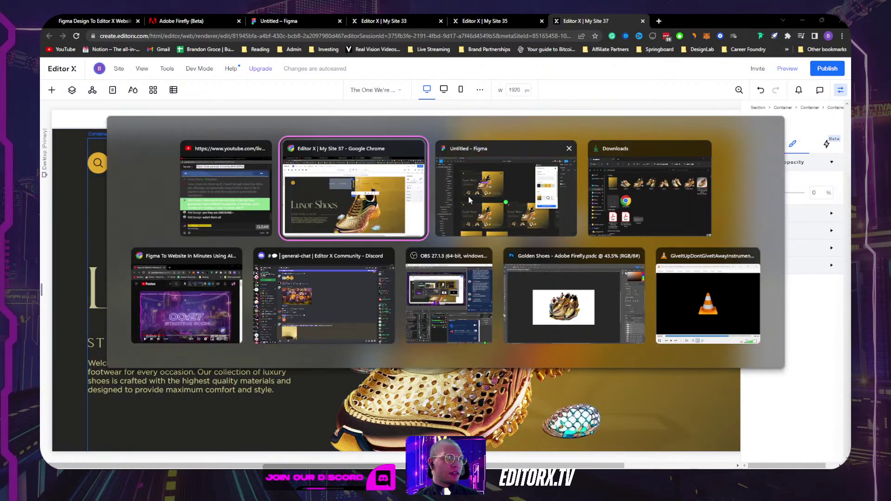
scroll(416, 249, "down", 5)
scroll(416, 249, "right", 6)
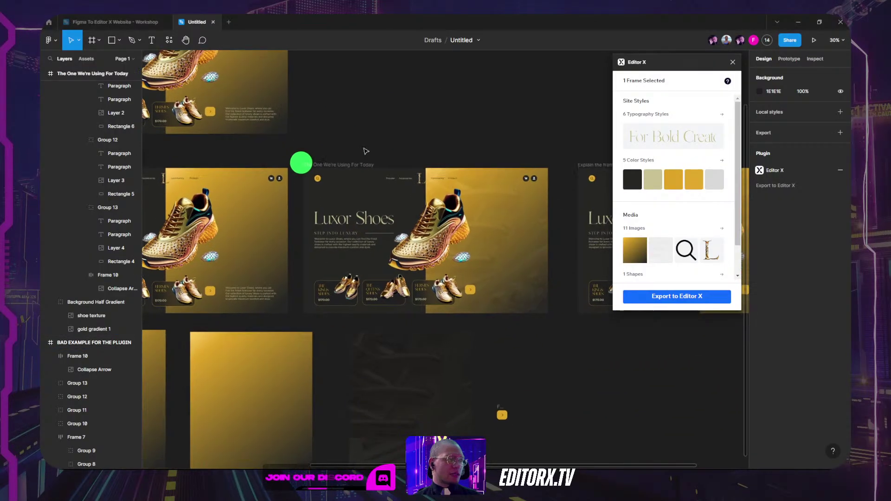
left_click(340, 163)
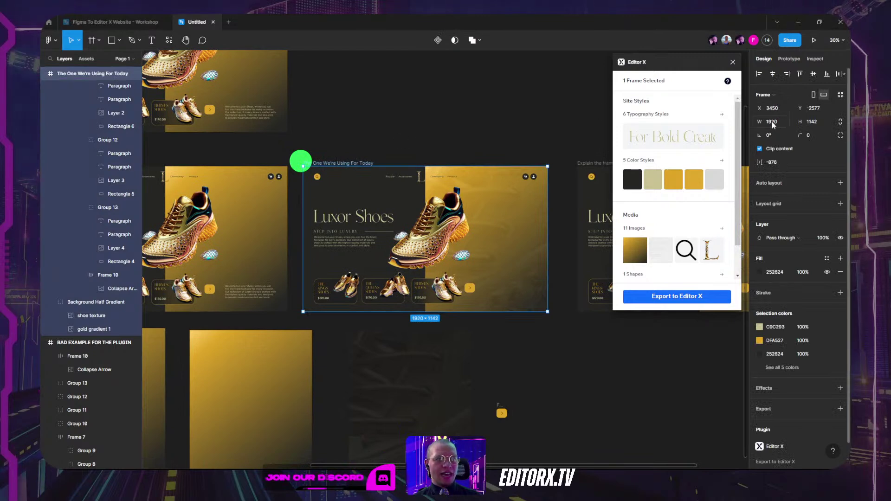
left_click(815, 124)
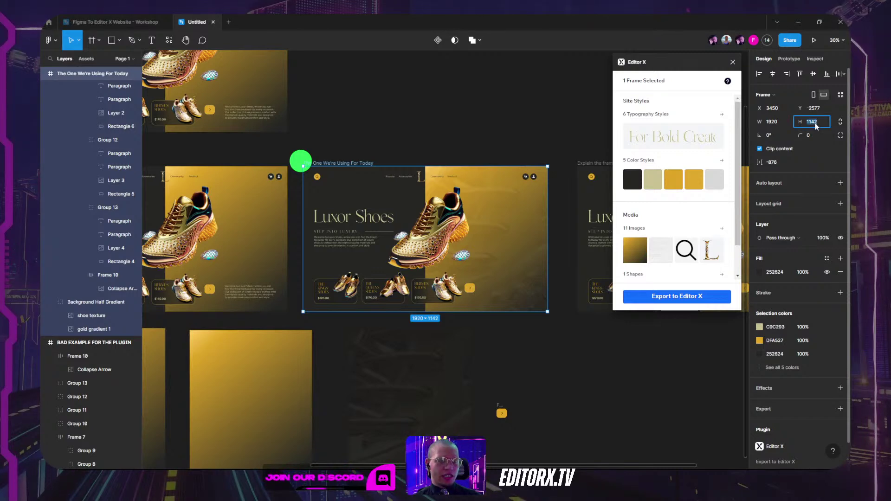
left_click(309, 61)
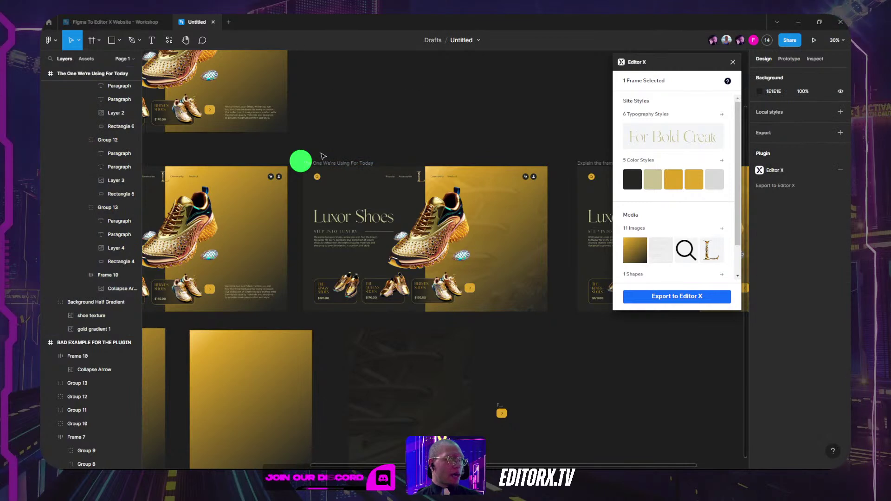
left_click(343, 163)
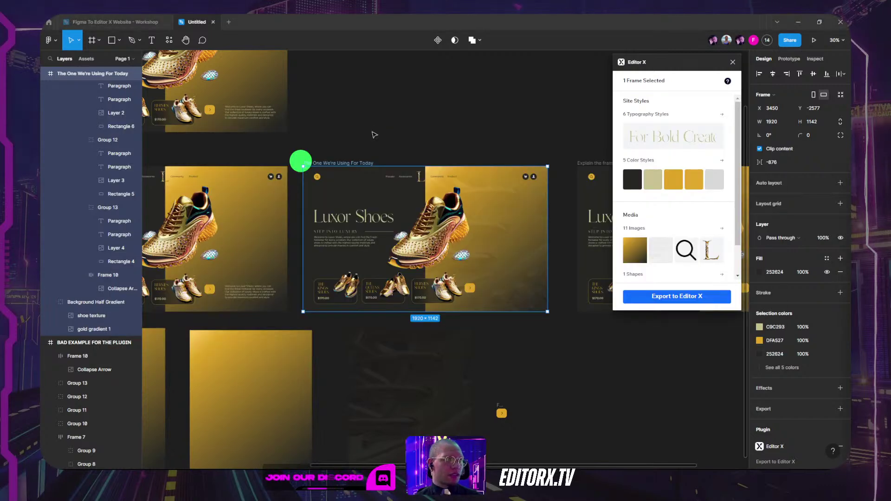
key("alt+Tab")
Step: Pick My Site 31, the black-shoe Luxor Shoes site, from My Sites and open it in the editor
left_click(369, 18)
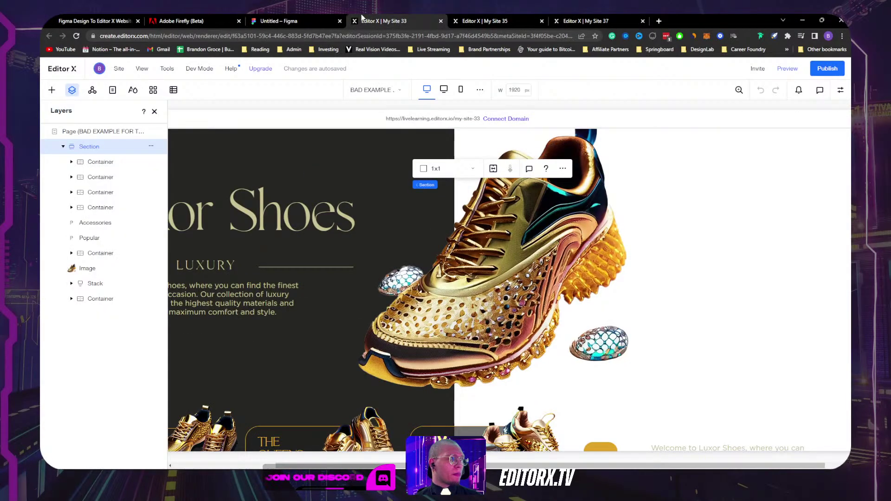
left_click(93, 21)
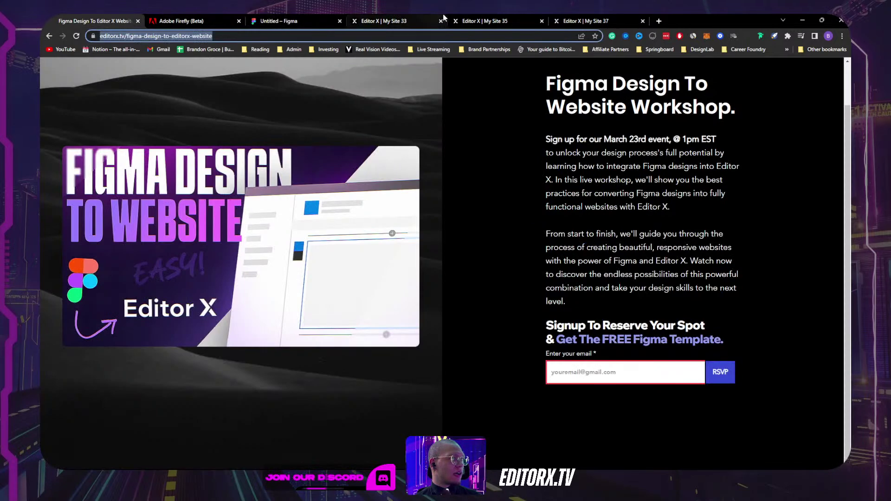
left_click(484, 21)
left_click(49, 70)
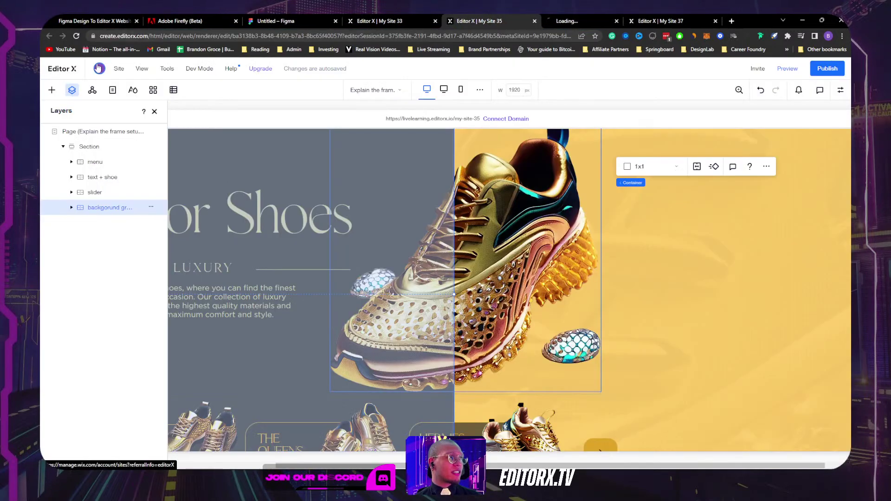
left_click(667, 18)
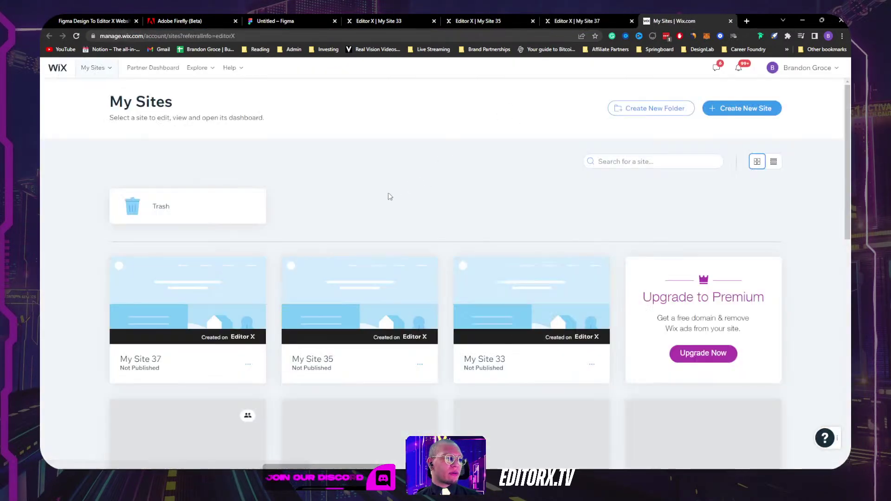
scroll(534, 325, "down", 3)
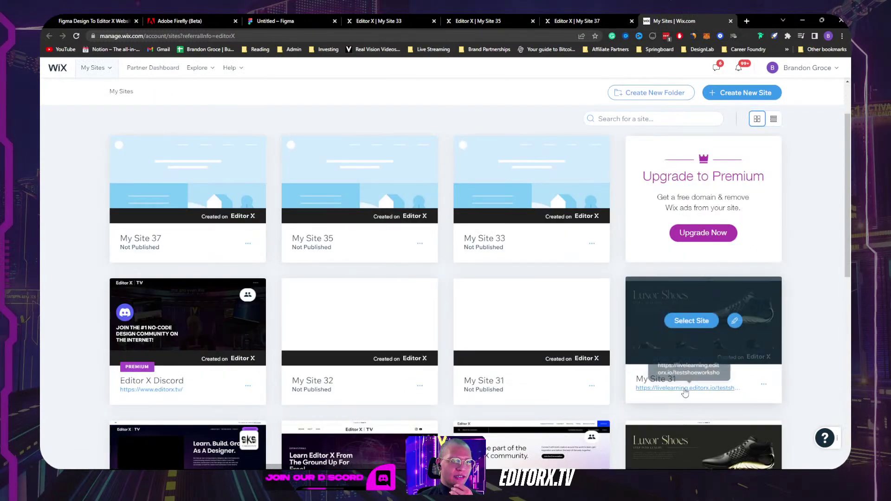
left_click(711, 324)
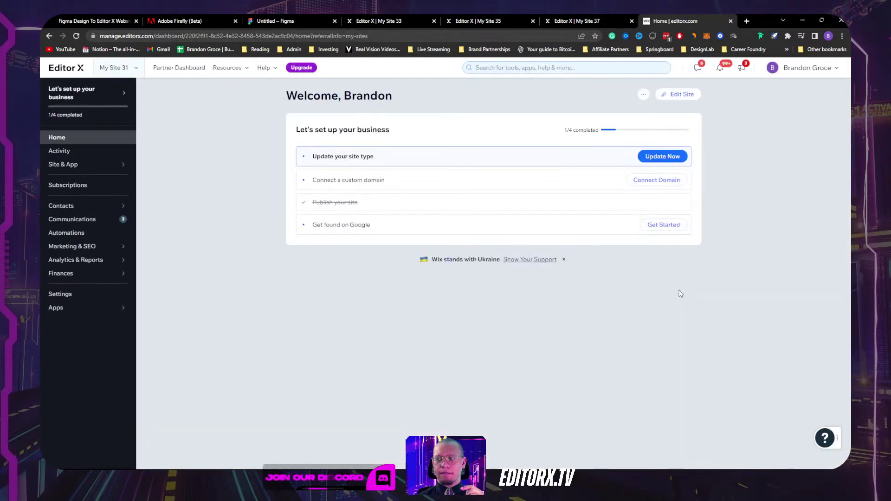
left_click(677, 94)
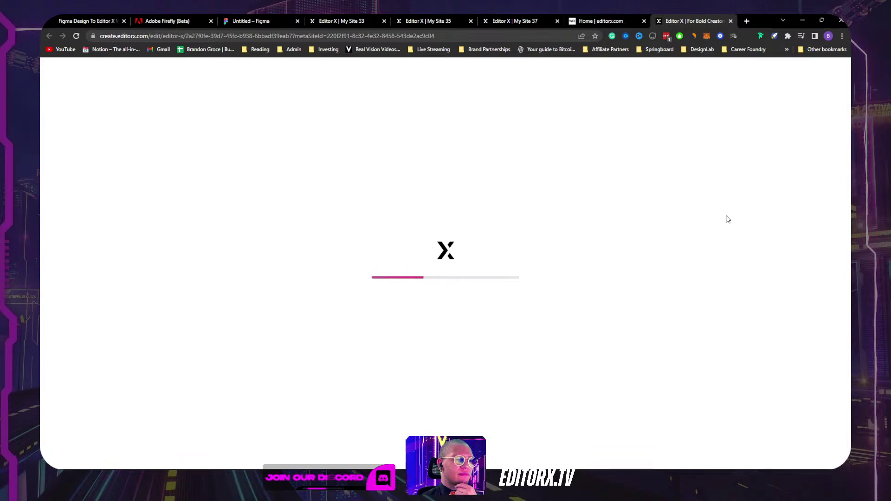
mouse_move(696, 469)
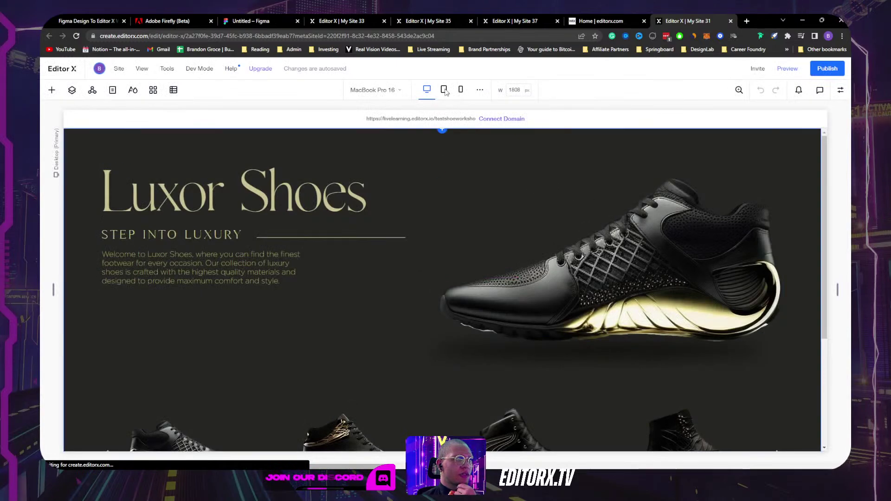
Step: Close the unused My Site 35 and My Site 33 editor tabs
left_click(521, 20)
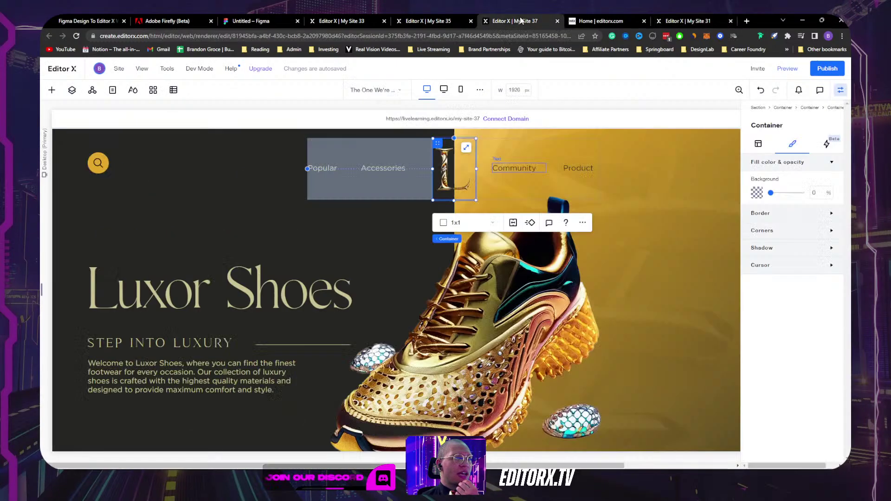
left_click(600, 21)
left_click(515, 21)
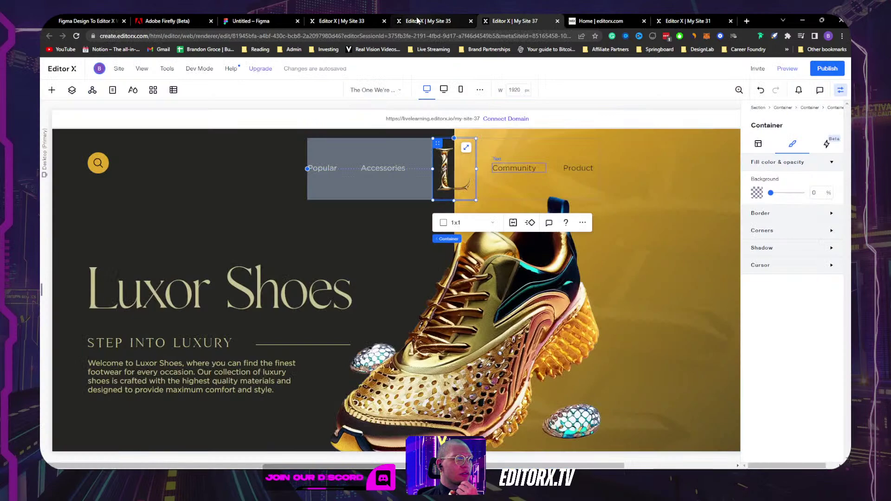
left_click(417, 21)
left_click(471, 21)
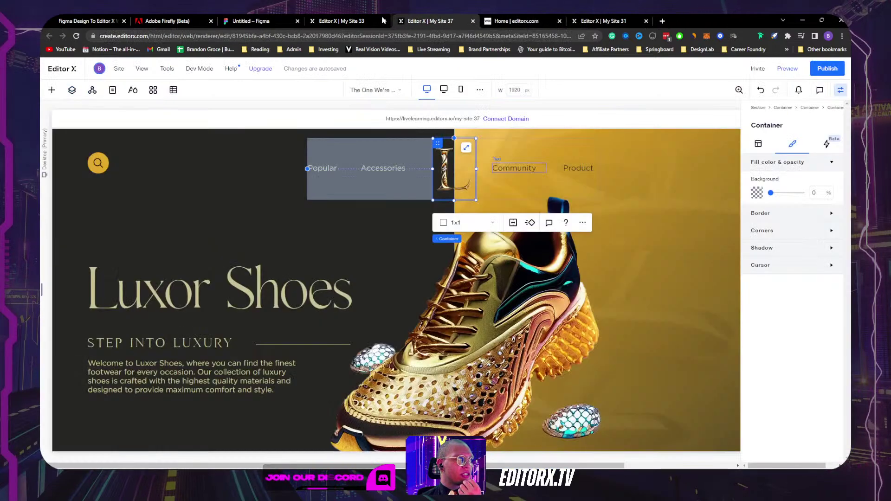
left_click(366, 21)
left_click(384, 21)
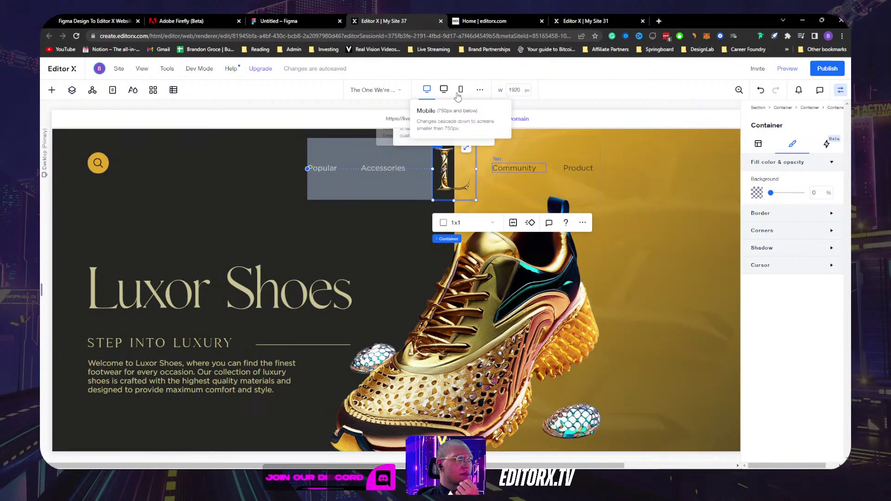
Step: Back on My Site 37, open Customize Breakpoints showing 1920+, 751–1919 and 320–750 px
left_click(588, 20)
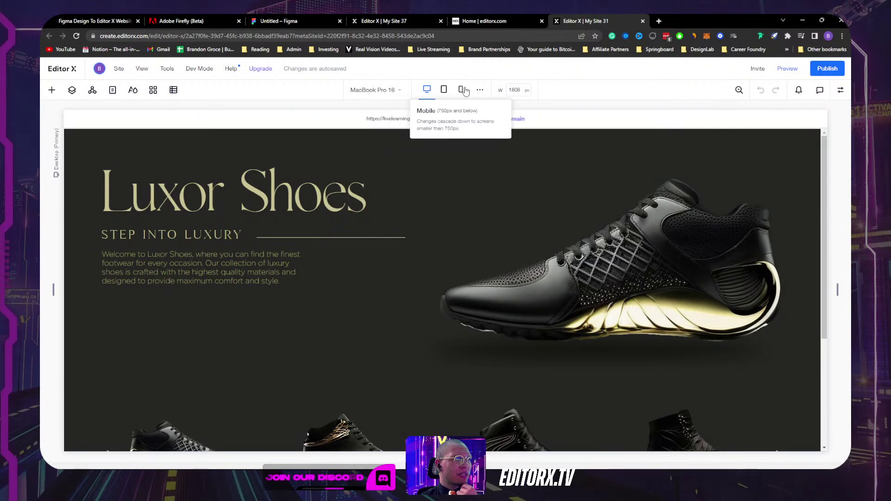
left_click(492, 22)
left_click(541, 21)
left_click(408, 21)
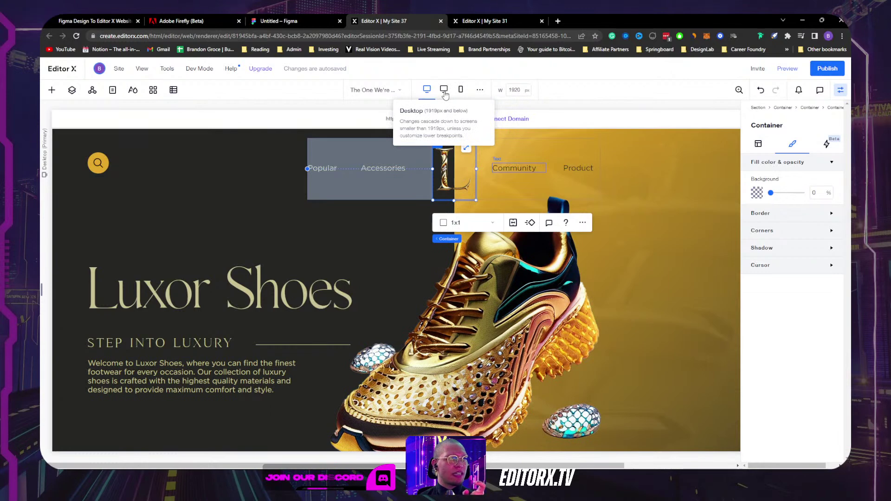
left_click(481, 92)
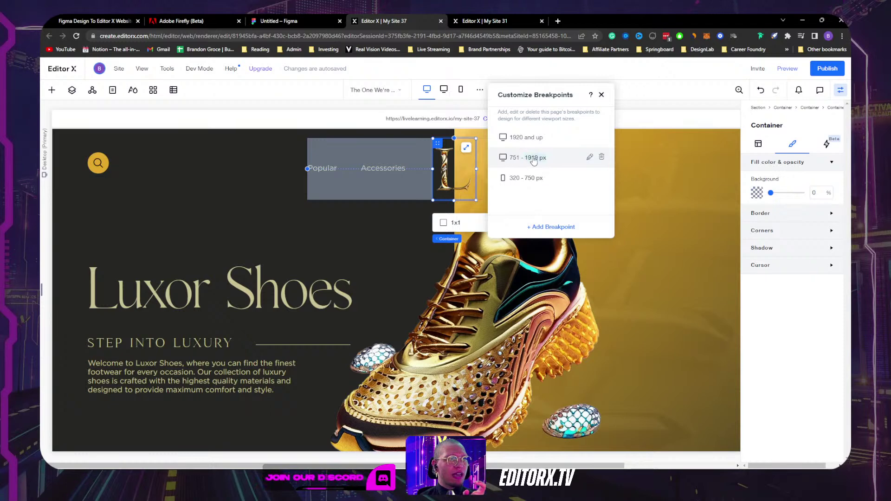
Step: Change the tablet breakpoint's upper limit from 1919 to 1000 px
left_click(534, 158)
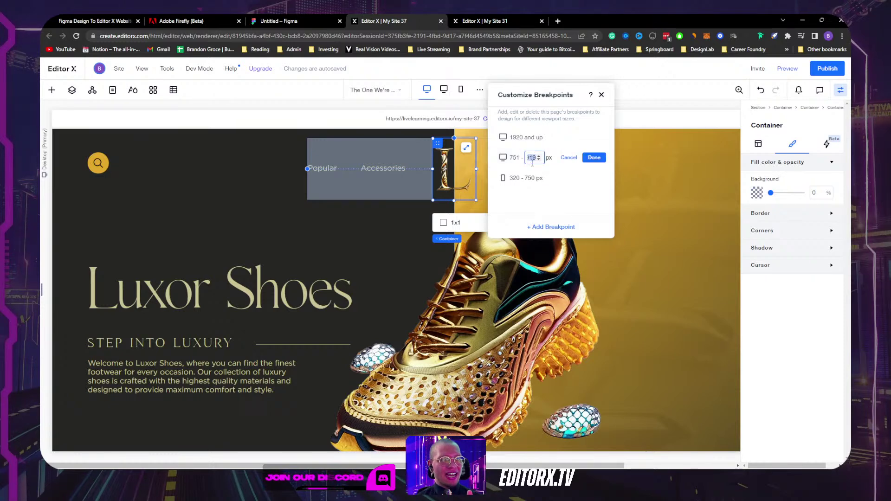
type("1000")
key("Return")
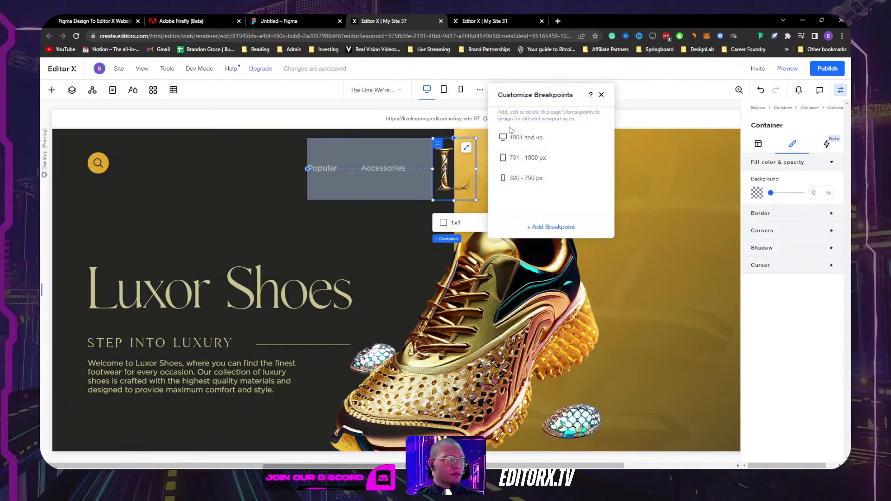
left_click(602, 96)
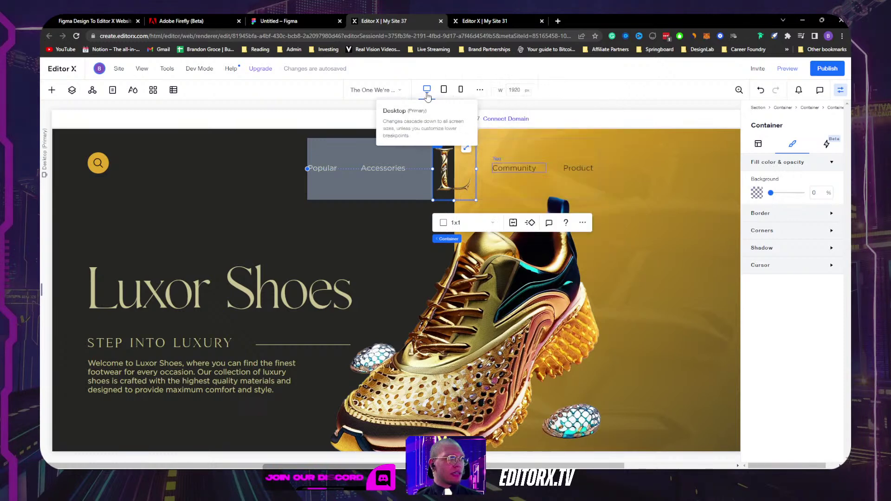
Step: Compare with My Site 31's breakpoints (1001+, 751–1000, 320–750 px), then return to My Site 37
left_click(476, 21)
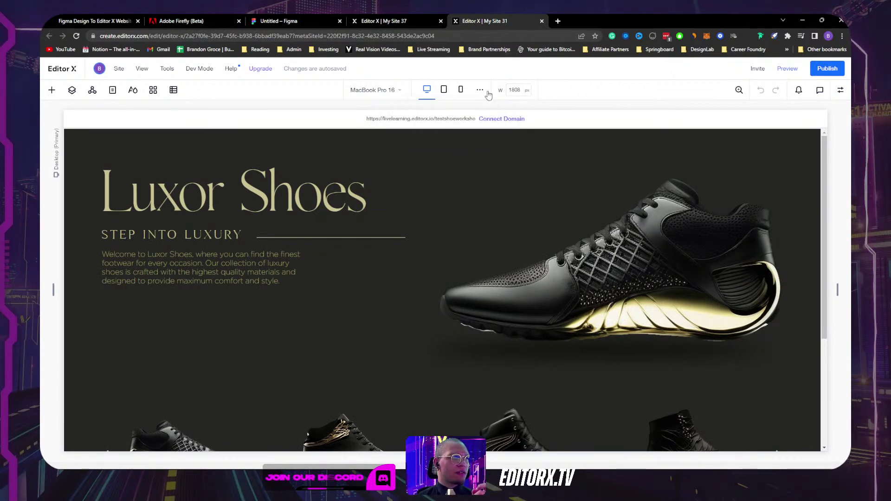
left_click(481, 90)
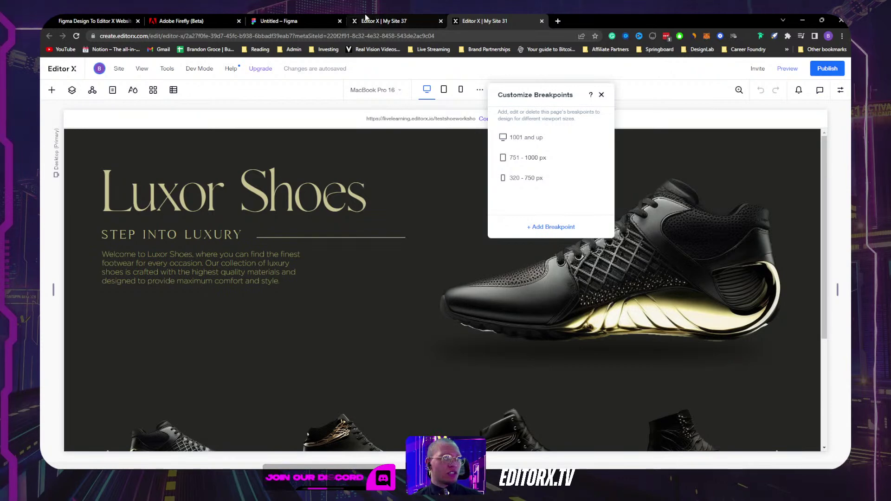
left_click(378, 21)
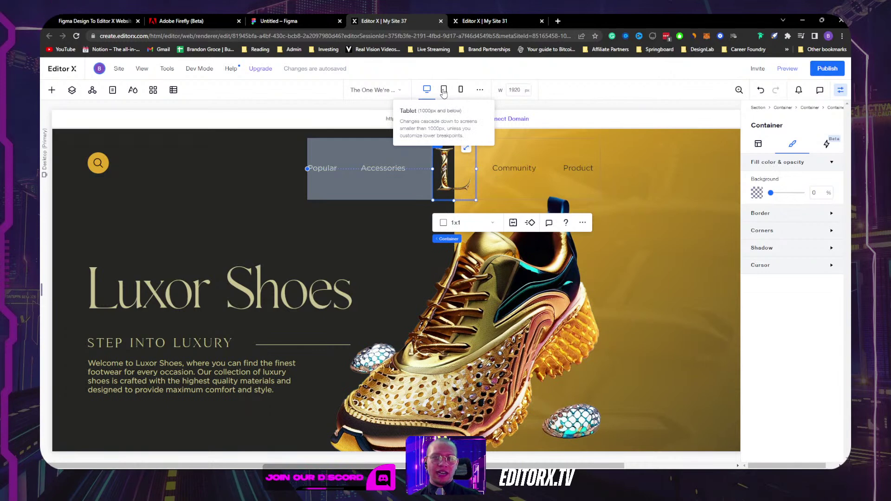
Step: Select the header menu container and review its size and layout settings
left_click(840, 90)
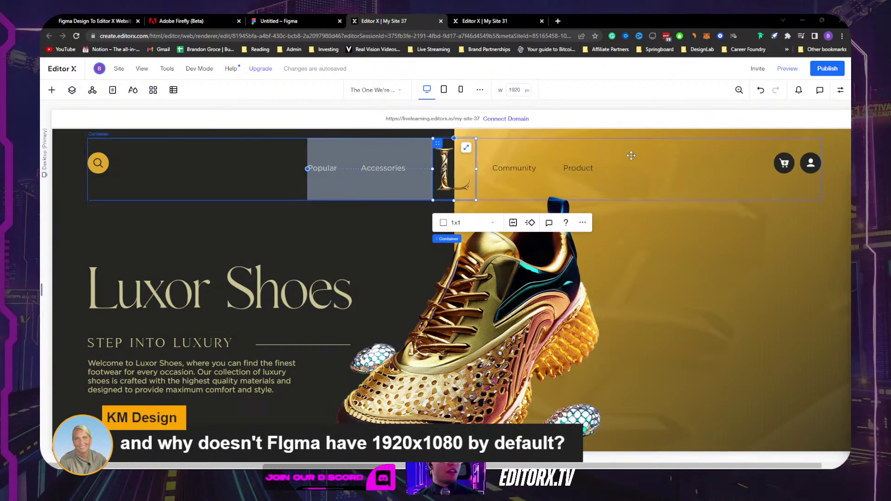
left_click(630, 186)
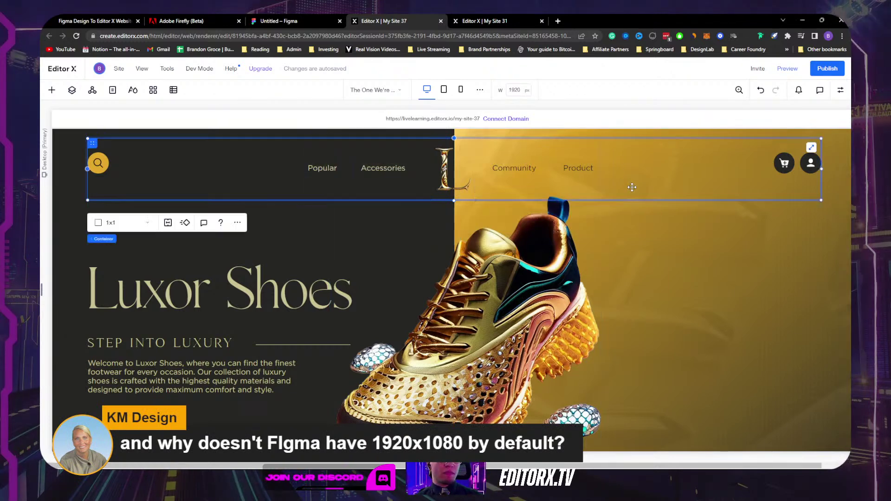
left_click(839, 90)
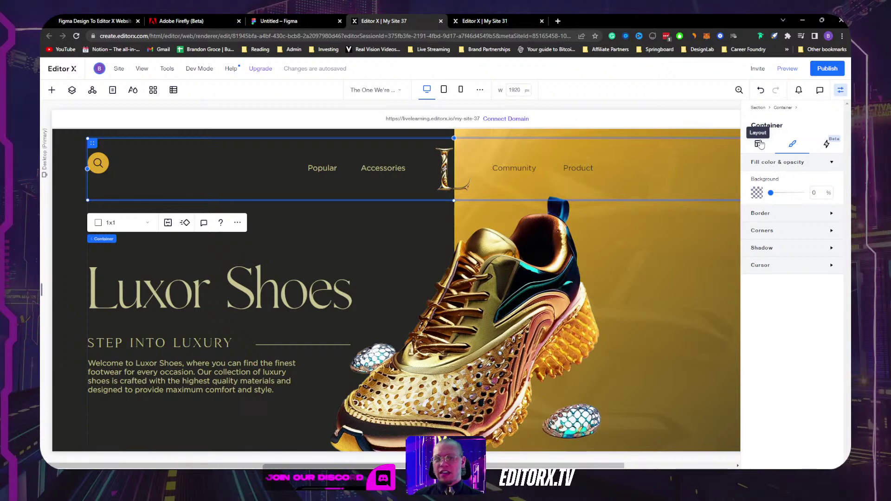
left_click(759, 144)
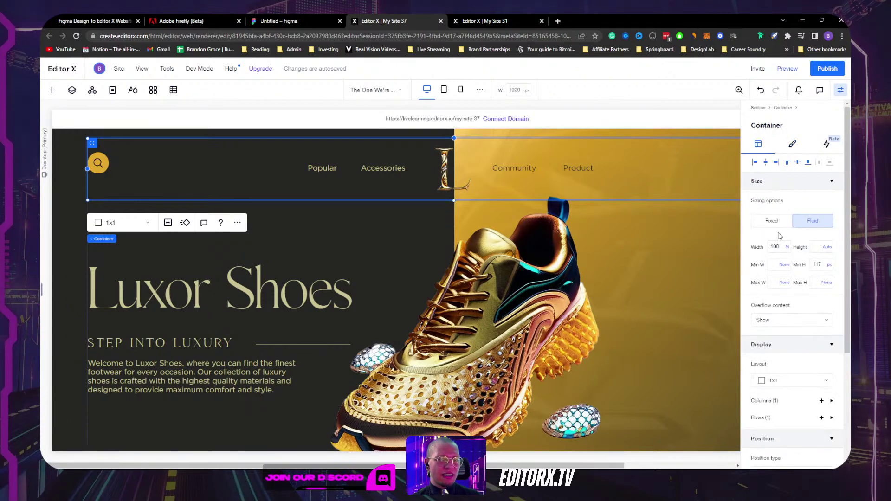
Step: Close the settings panel and scroll the canvas to view the full-width header
left_click(840, 90)
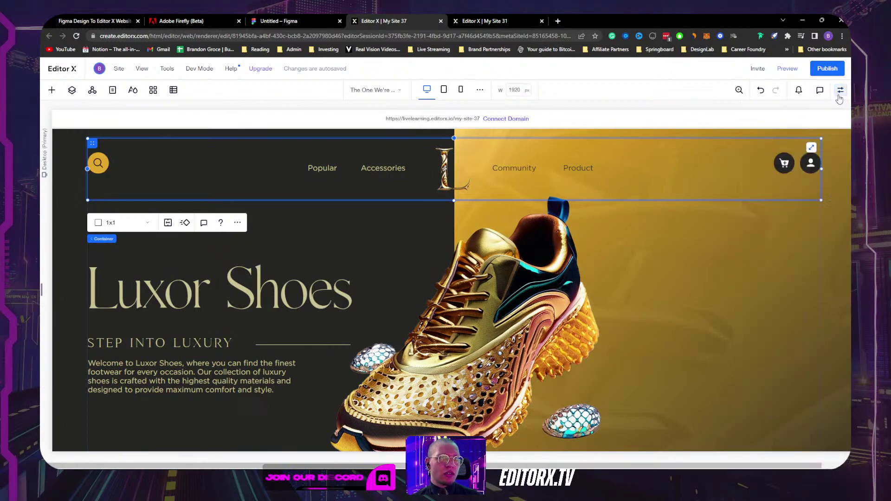
scroll(668, 278, "down", 3)
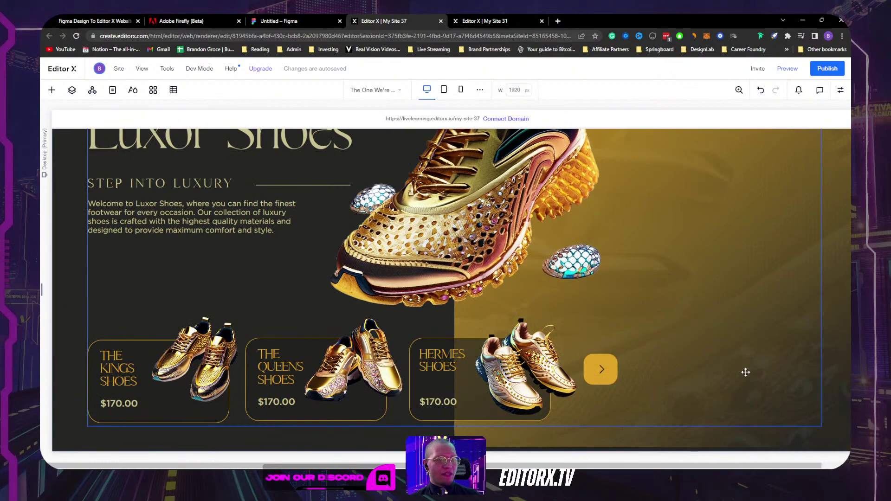
scroll(828, 356, "up", 3)
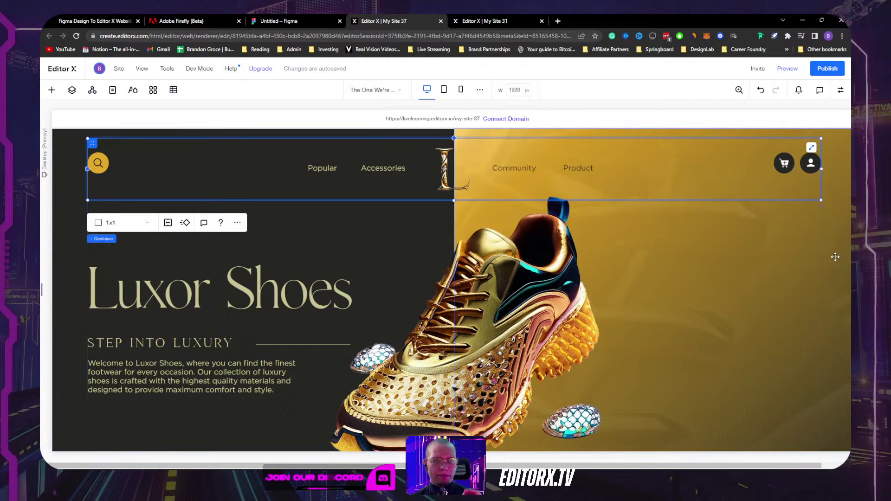
scroll(835, 257, "down", 3)
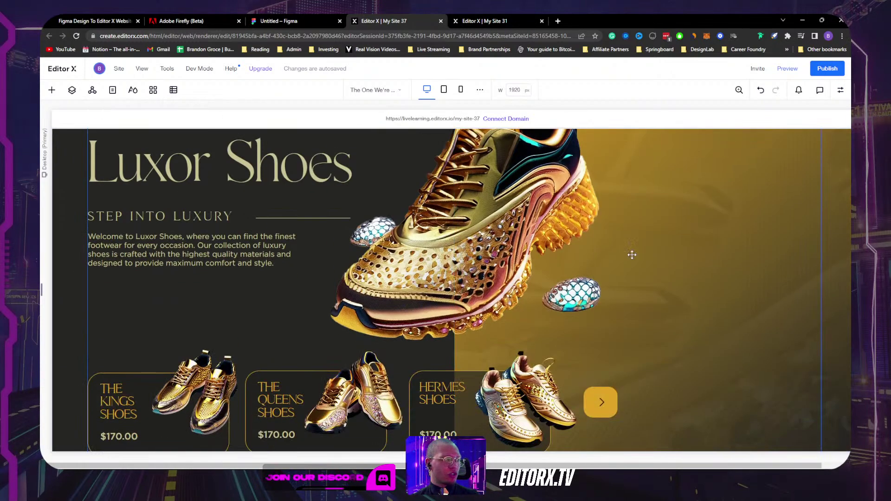
scroll(255, 318, "up", 3)
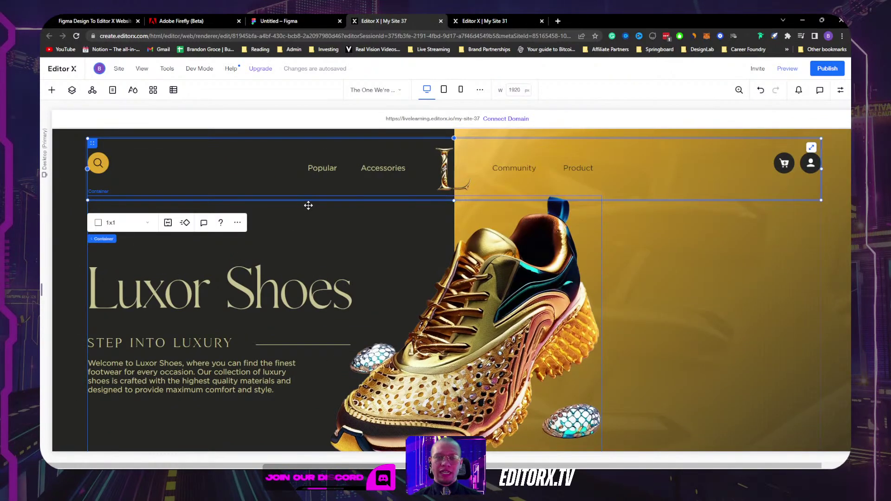
Step: Set the header container's minimum height to None and its height to 100 px
left_click(840, 91)
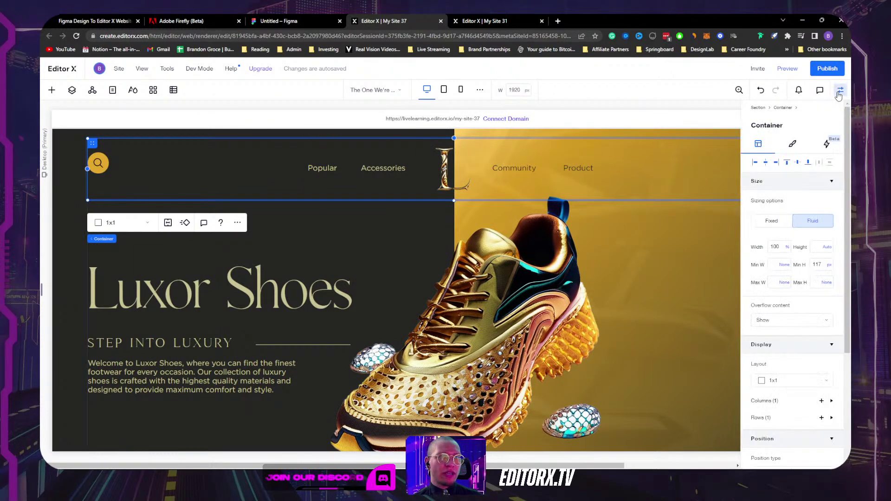
left_click(828, 266)
left_click(809, 258)
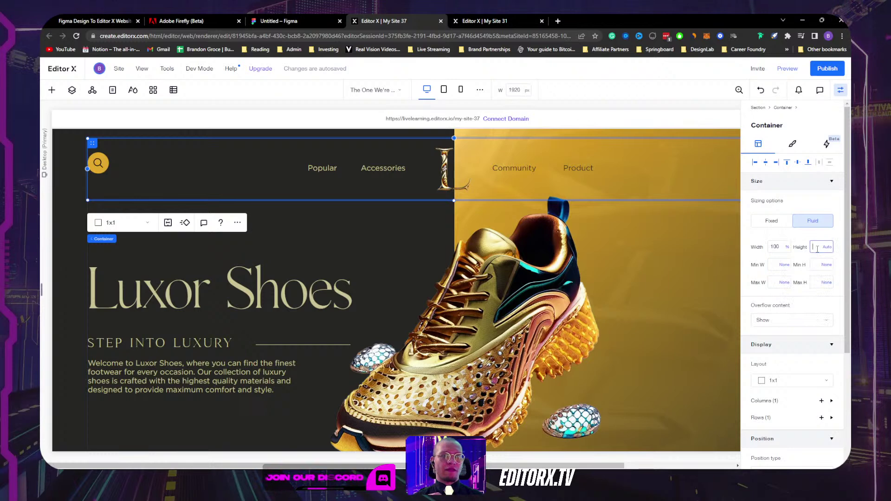
type("100")
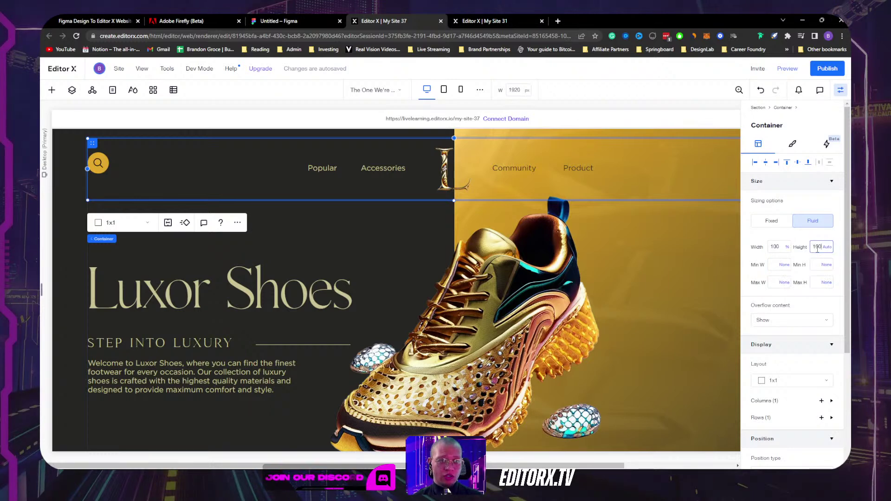
key("Return")
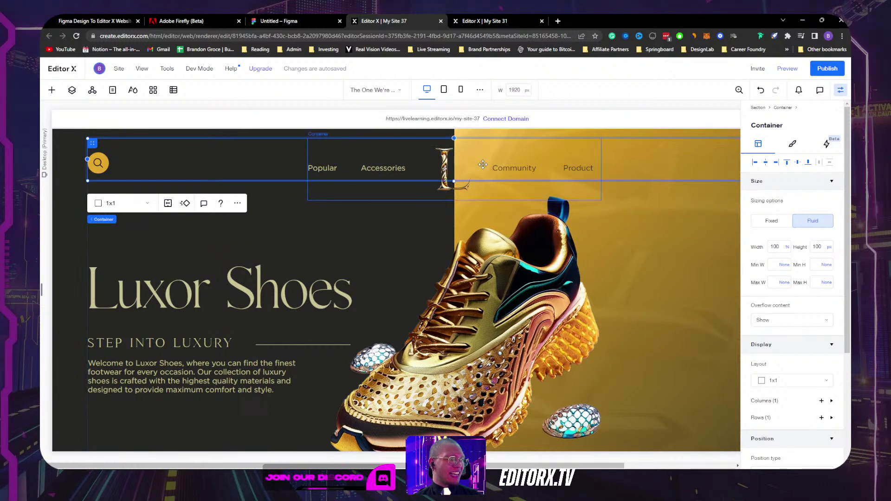
Step: Reselect the parent header container and bring up the page's layer tree
left_click(538, 192)
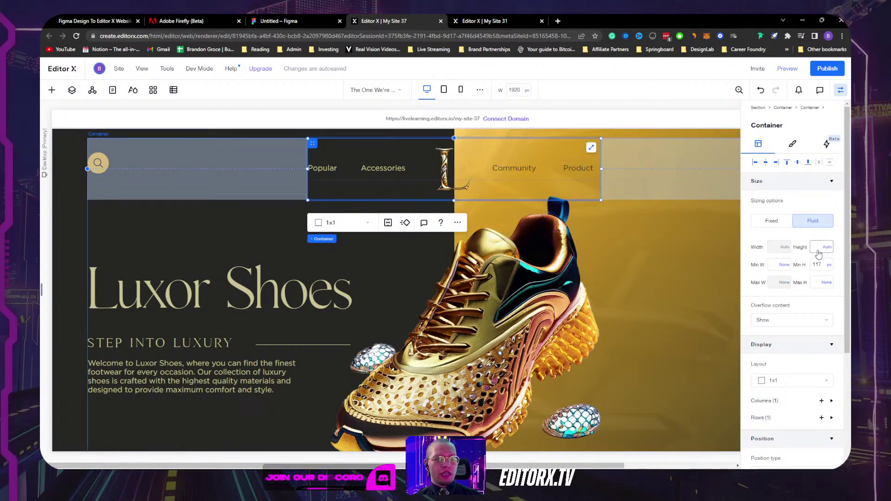
left_click(678, 182)
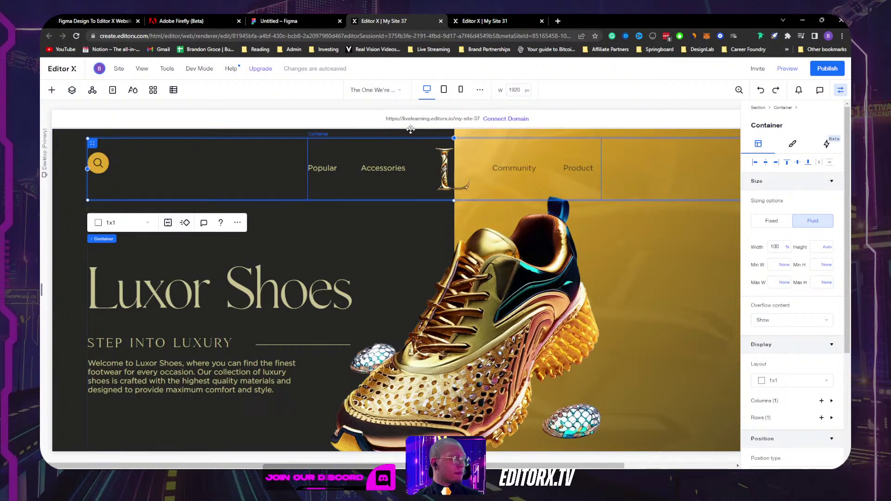
left_click(72, 90)
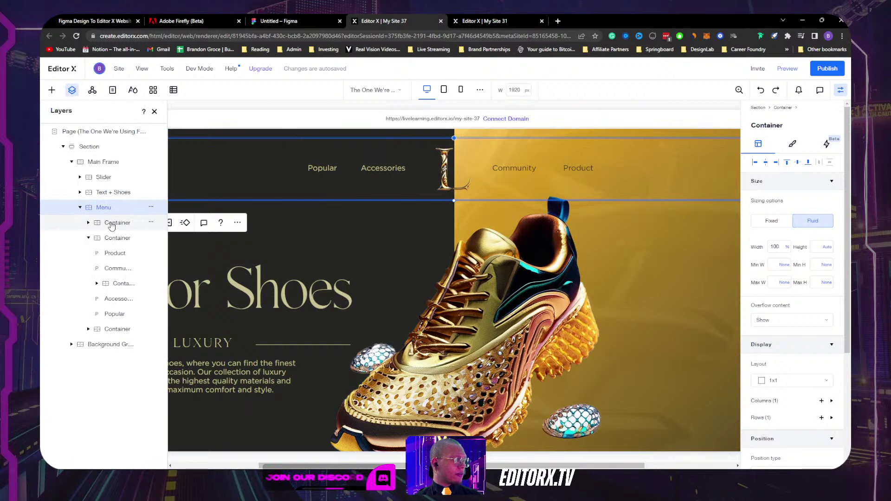
Step: Rename the second container inside Menu to 'Middle Menu'
left_click(112, 224)
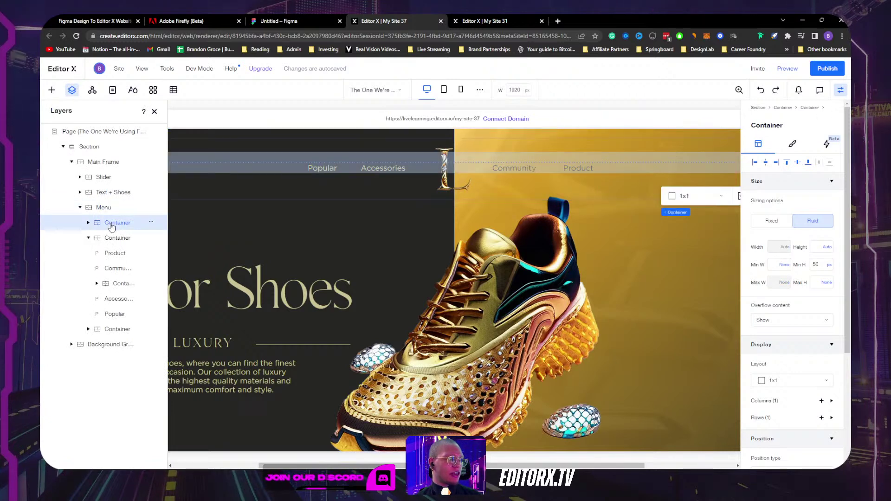
left_click(88, 238)
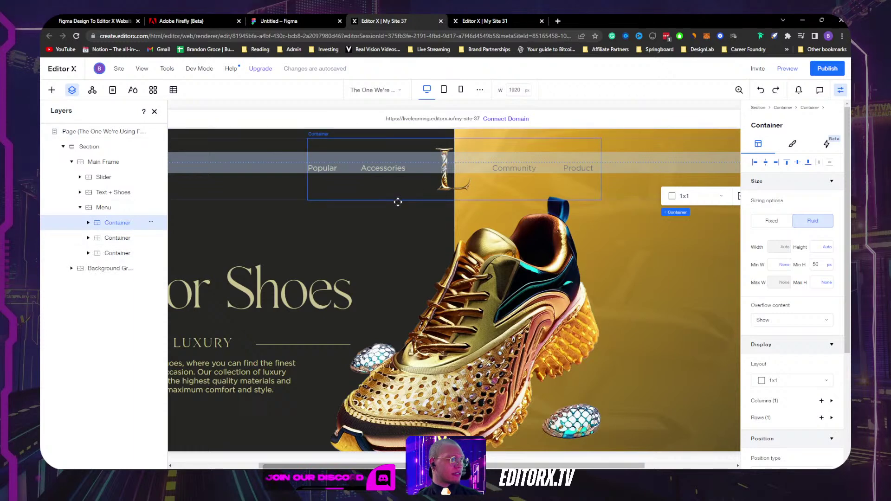
left_click(368, 191)
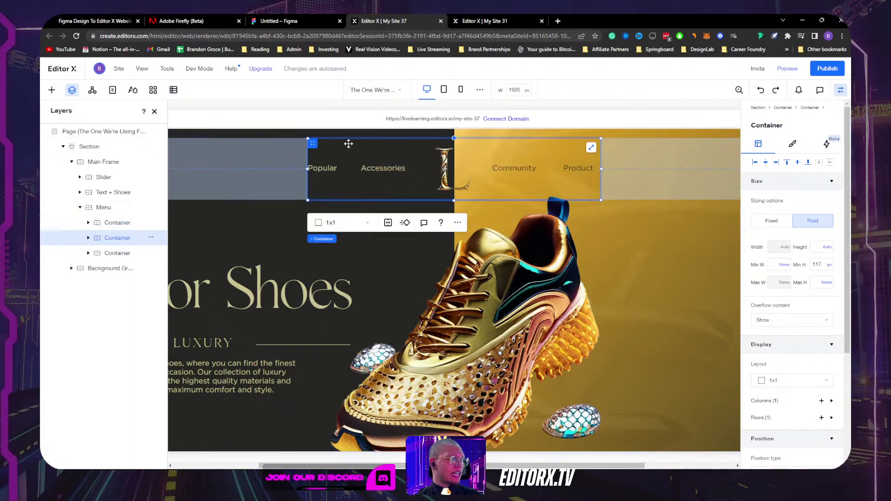
double_click(115, 237)
type("M")
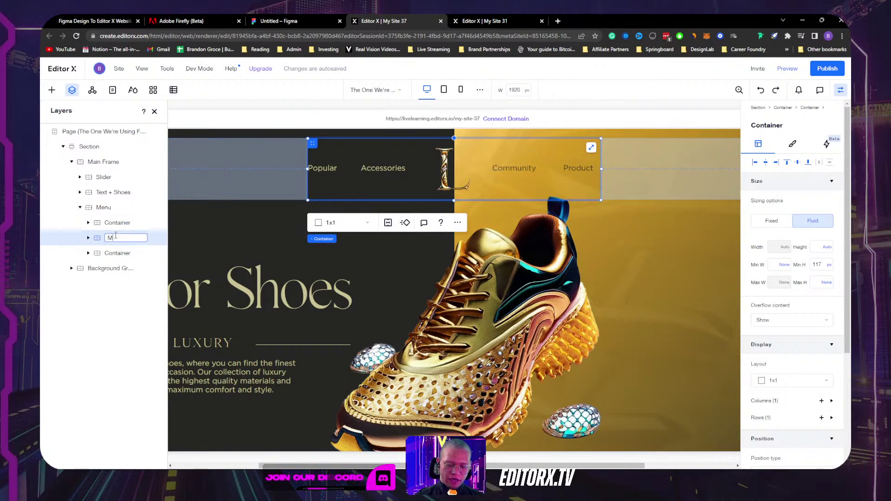
type("iddle Menu")
key("Return")
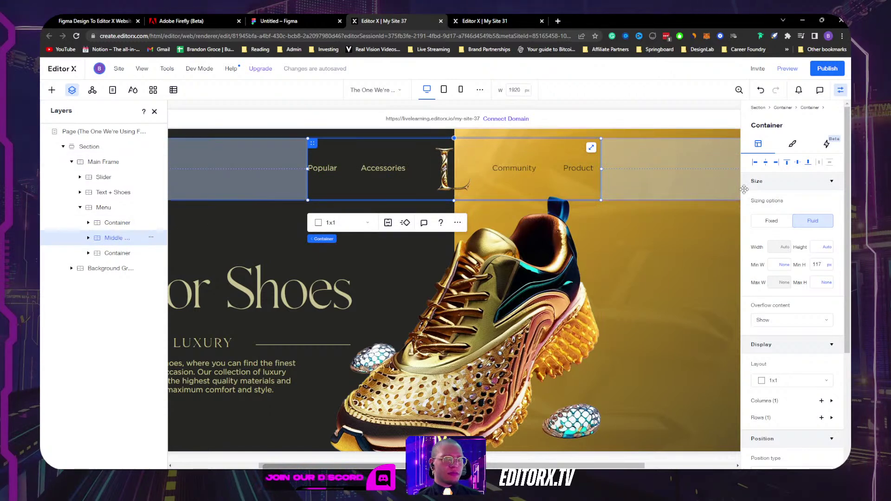
Step: Clear the Middle Menu container's minimum height to None
left_click(818, 265)
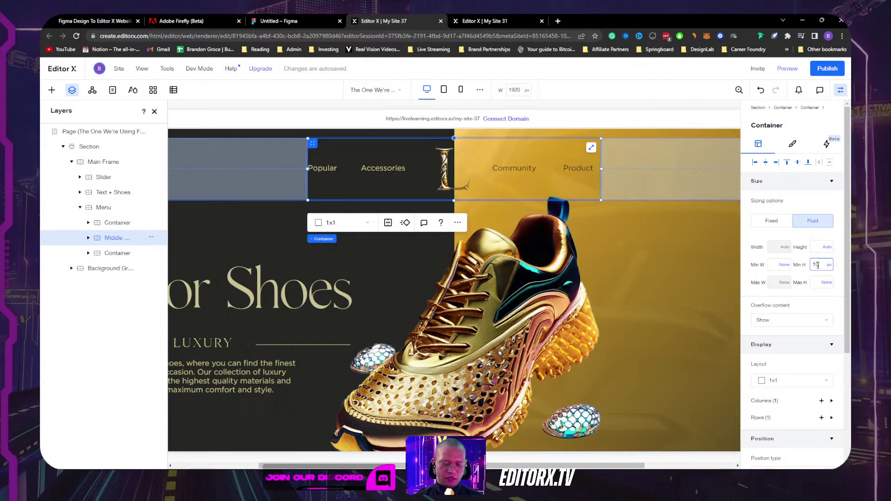
type("100")
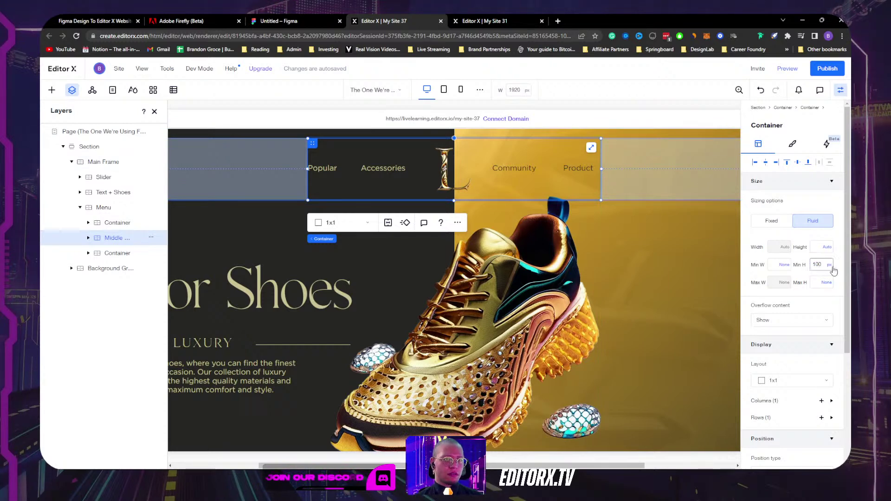
left_click(829, 265)
left_click(823, 251)
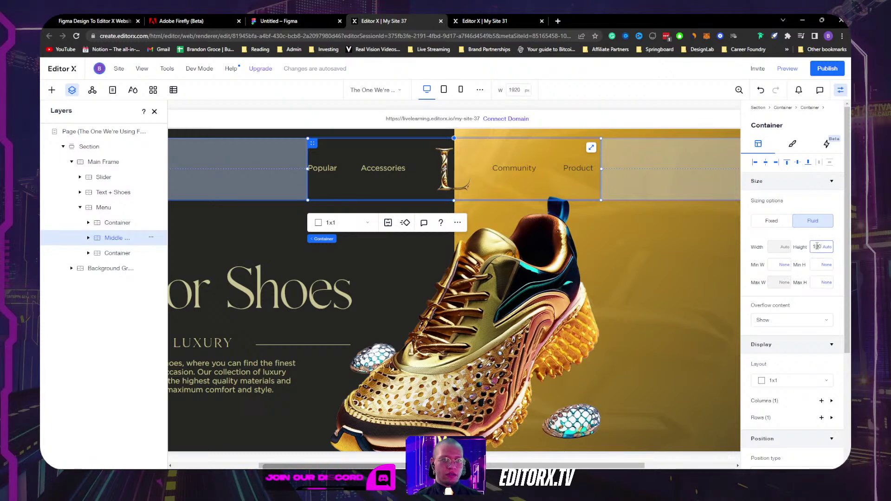
Step: Remove the container wrapping the L logo image
left_click(457, 164)
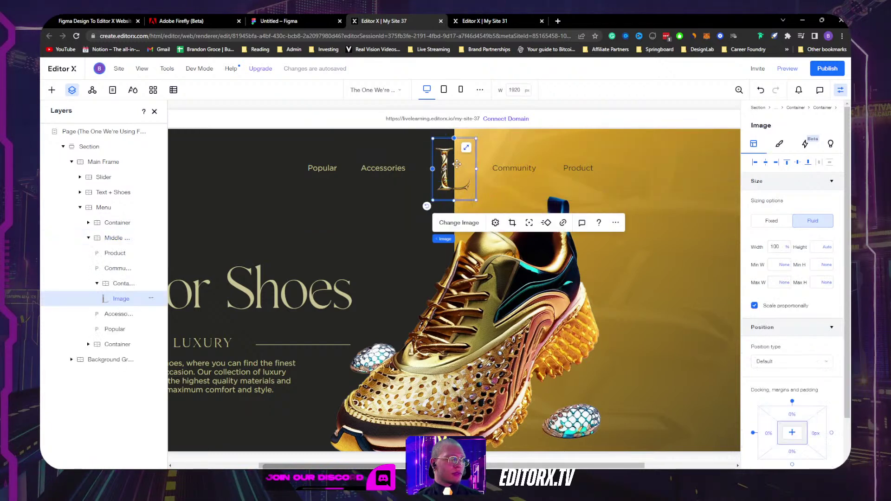
left_click(123, 288)
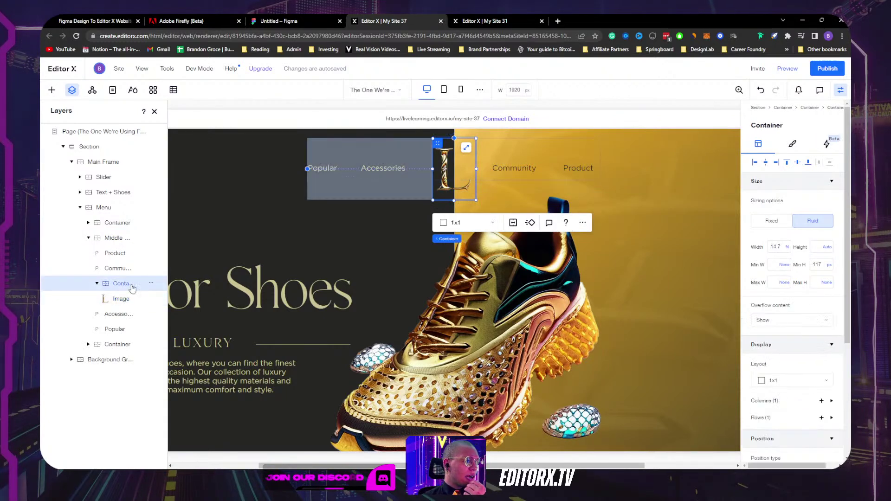
left_click(151, 283)
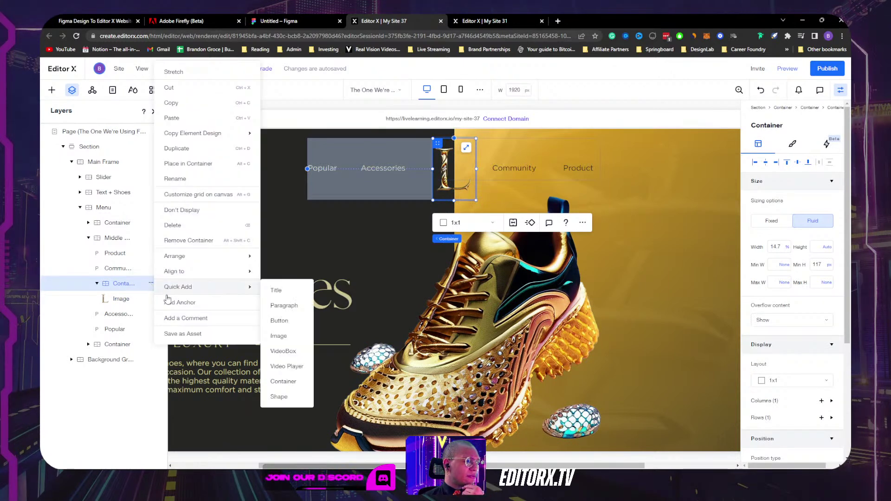
left_click(184, 241)
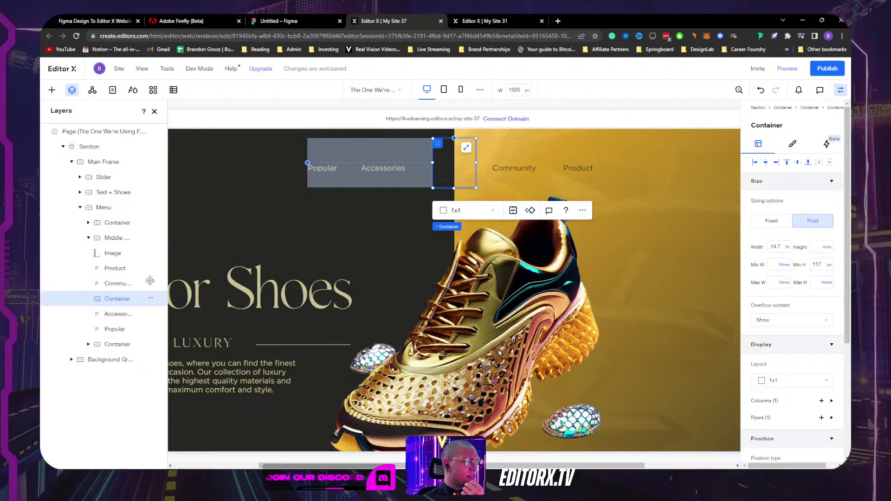
Step: Check the unwrapped logo, Middle Menu container and Product label in Layers
left_click(113, 253)
left_click(113, 238)
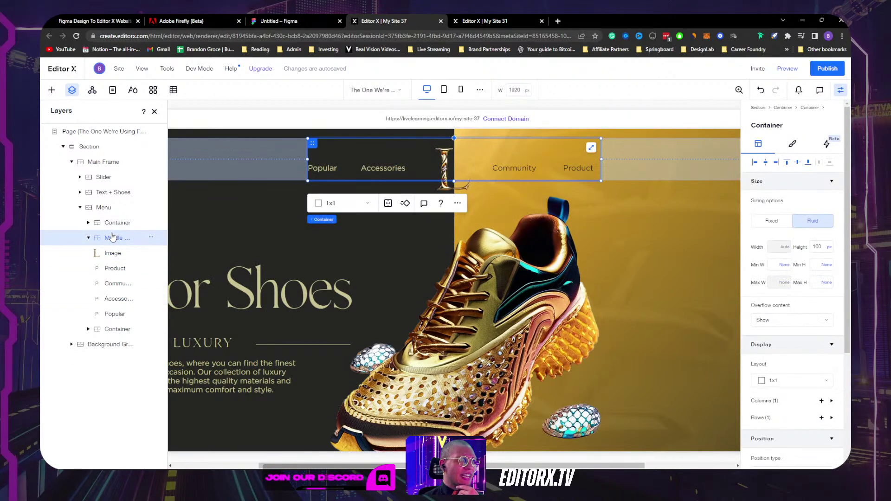
left_click(112, 252)
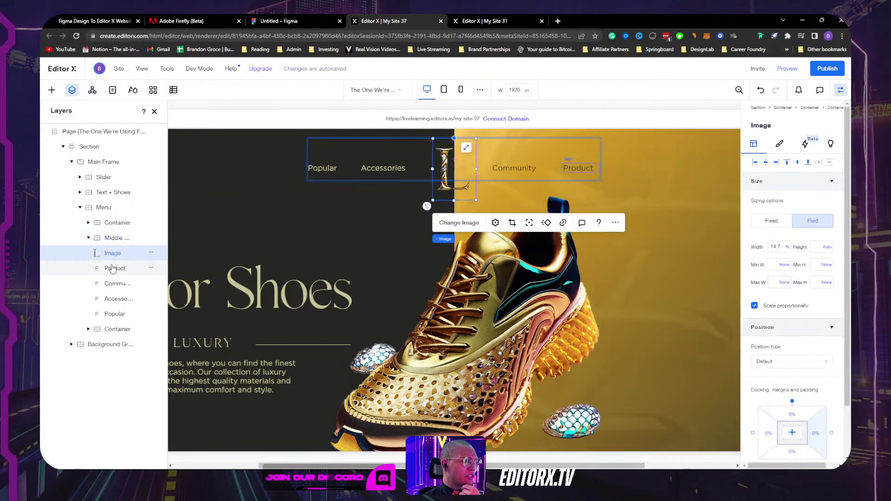
left_click(112, 270)
Step: Set the L logo image width to 70 px
left_click(112, 283)
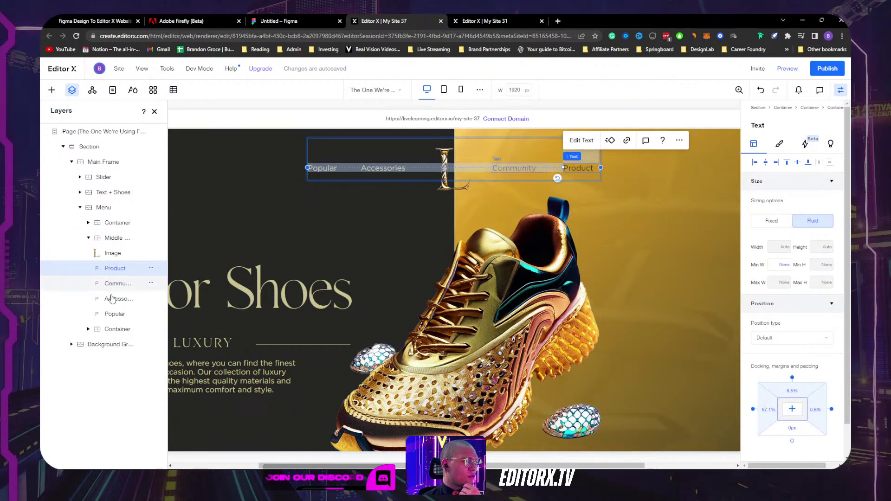
left_click(112, 299)
left_click(113, 313)
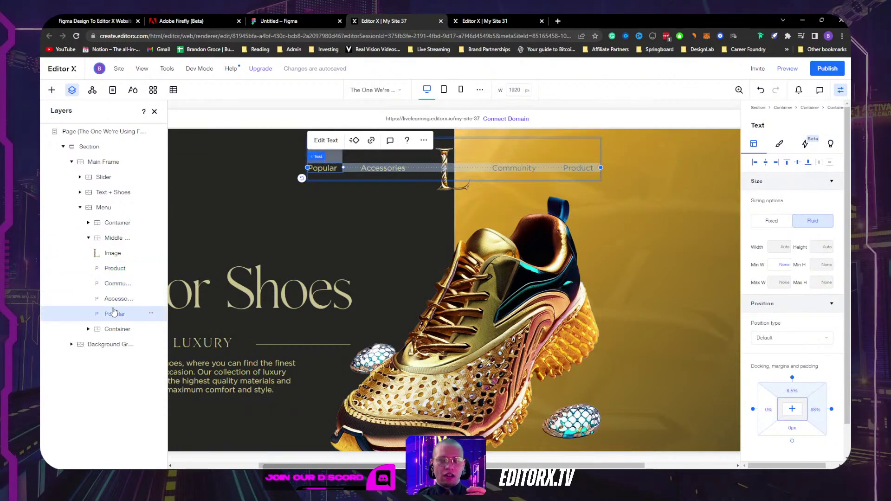
left_click(118, 255)
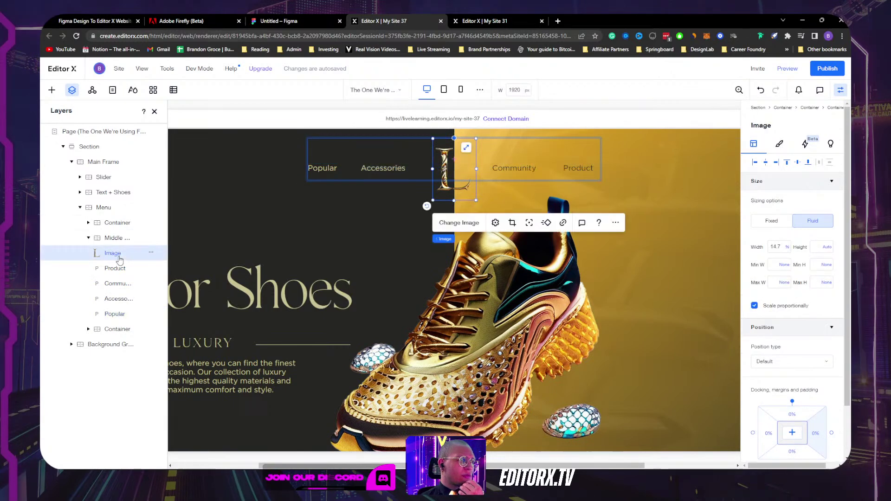
left_click(789, 249)
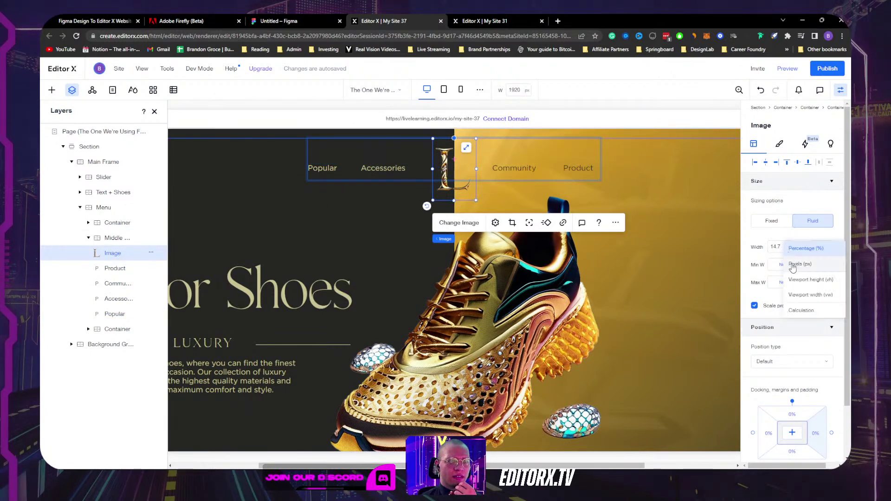
left_click(794, 263)
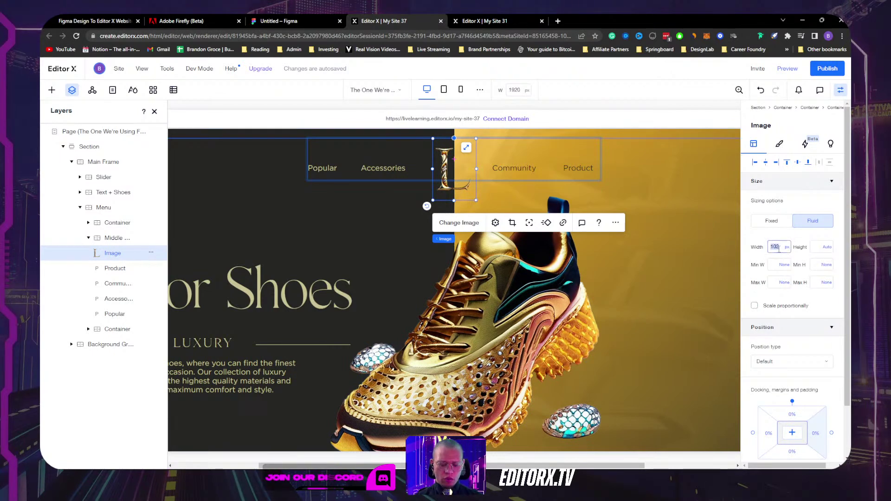
left_click(778, 247)
type("70")
key("Return")
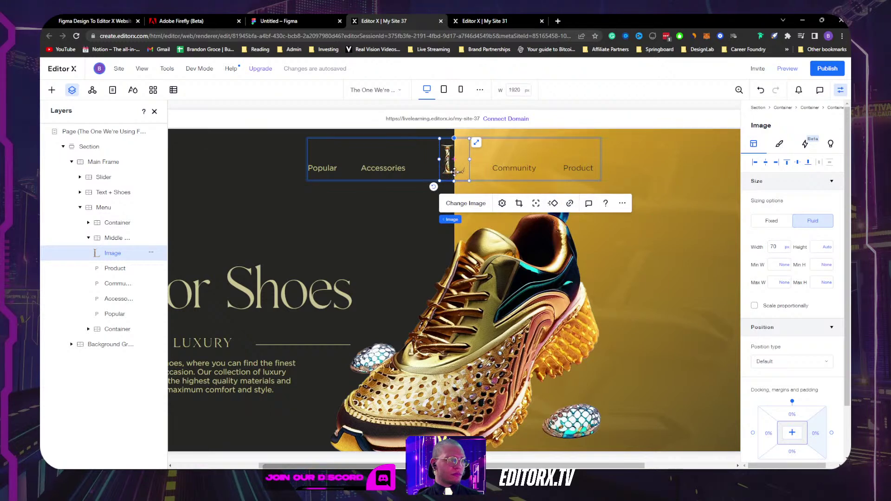
Step: Align Accessories, Community, Product and Popular to the top of the menu row
left_click(396, 168)
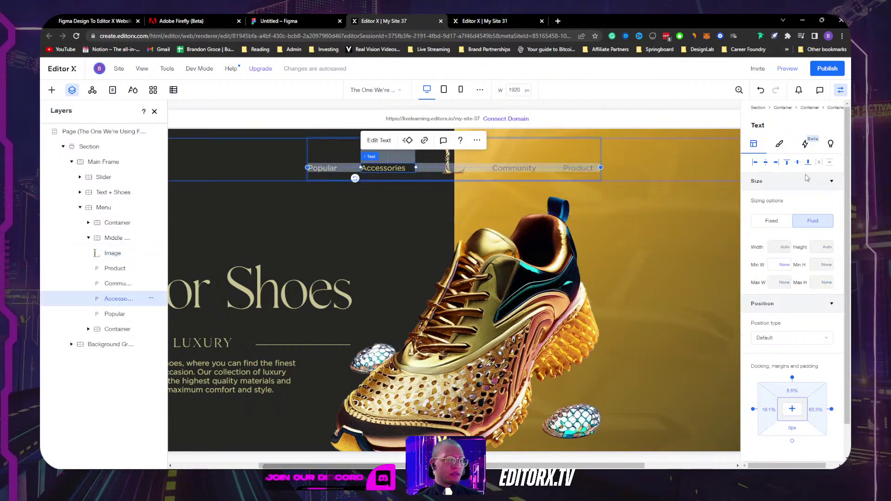
left_click(800, 163)
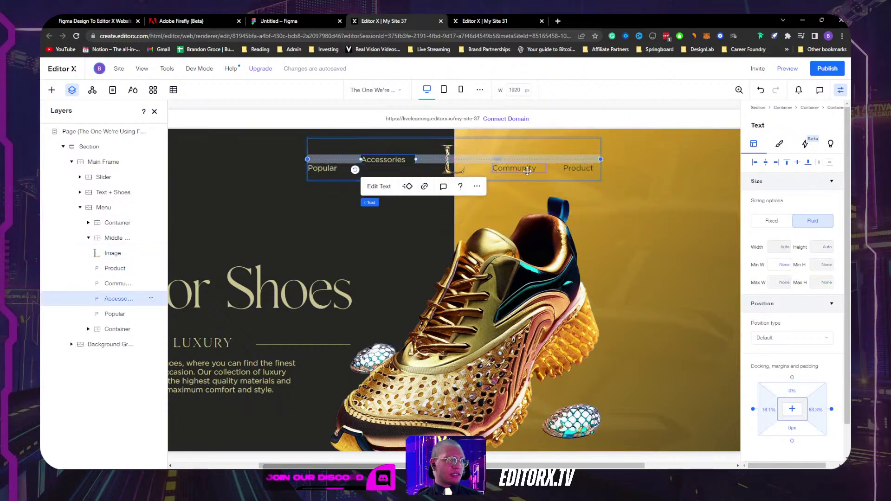
key("Tab")
left_click(798, 164)
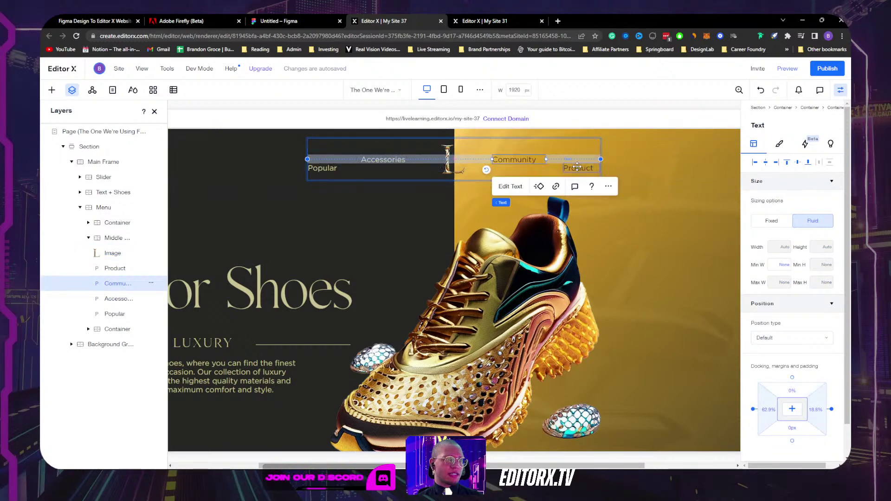
key("Tab")
left_click(797, 163)
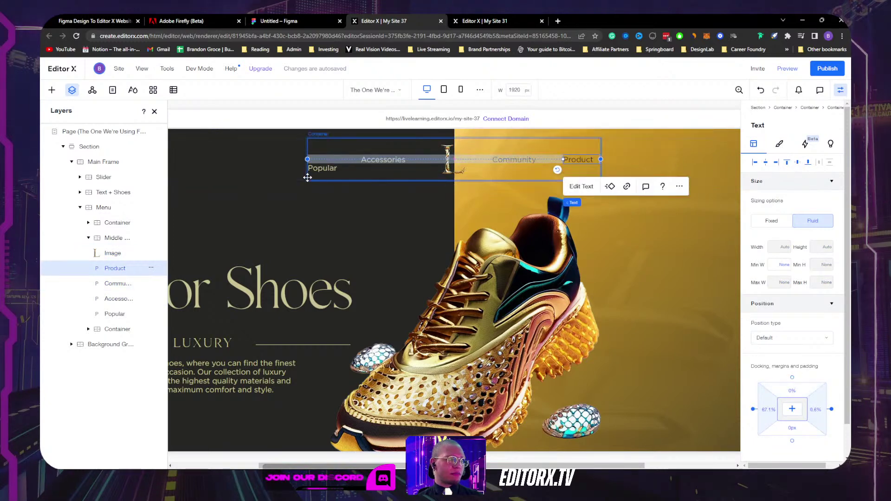
key("Tab")
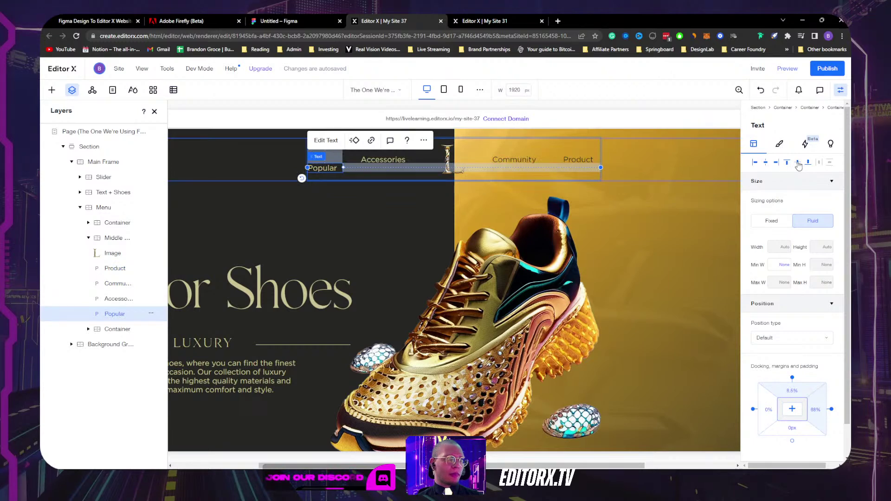
left_click(798, 164)
left_click(673, 215)
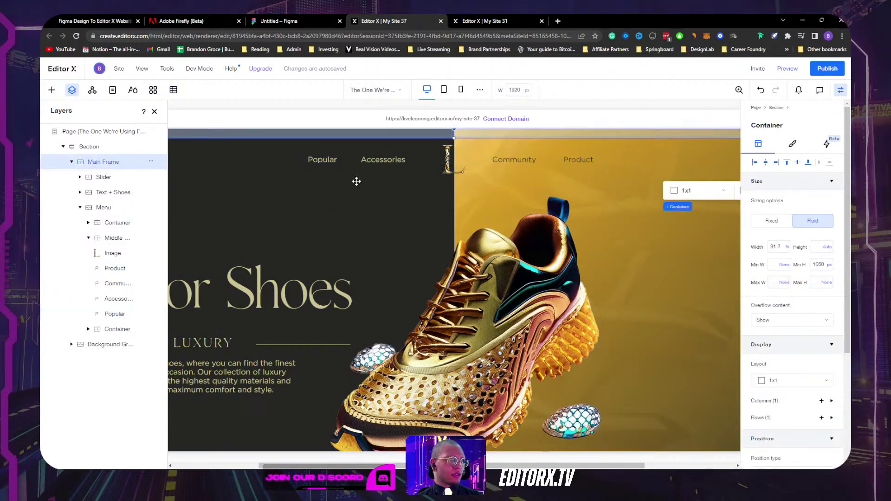
Step: Close the layers list and select the search icon and its container on the canvas
left_click(153, 111)
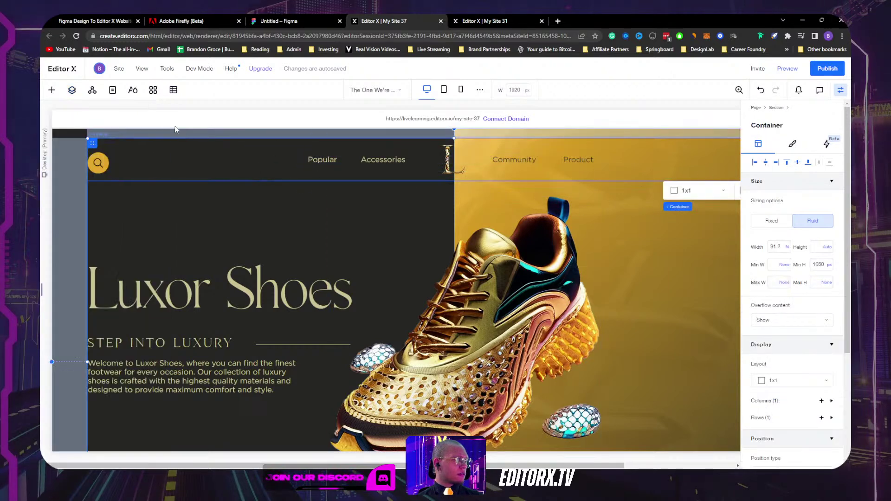
left_click(117, 169)
left_click(115, 169)
left_click(101, 167)
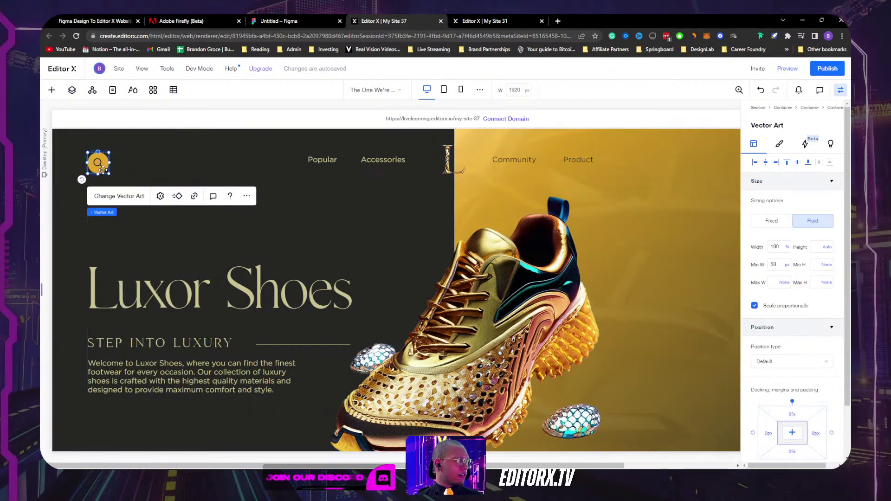
mouse_move(114, 213)
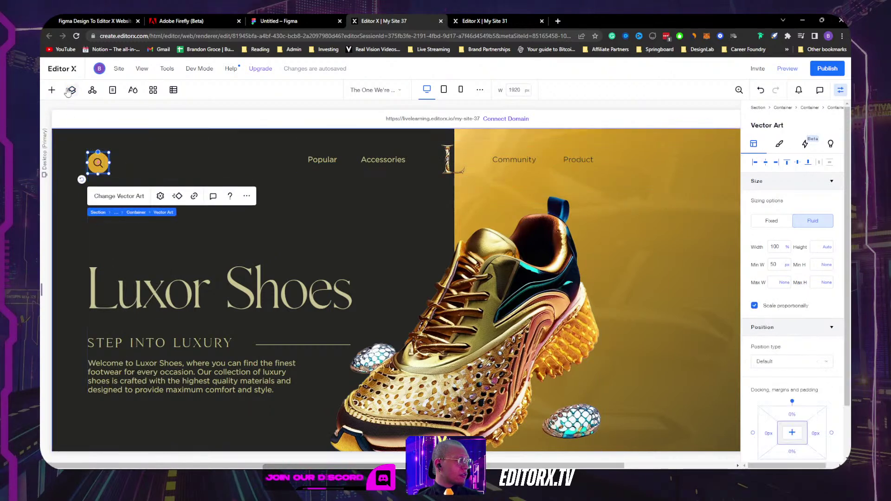
Step: Inspect the search icon's Container, Image and Vector Art layers, then close Layers
left_click(71, 90)
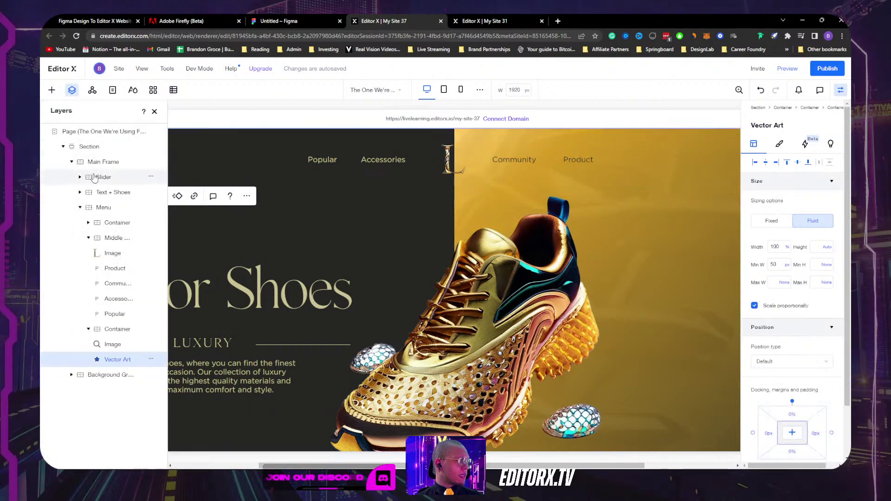
left_click(113, 330)
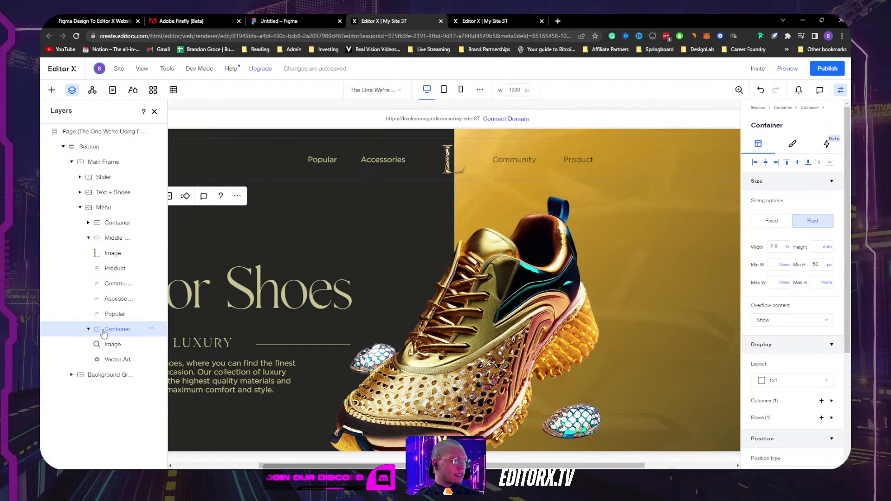
left_click(154, 112)
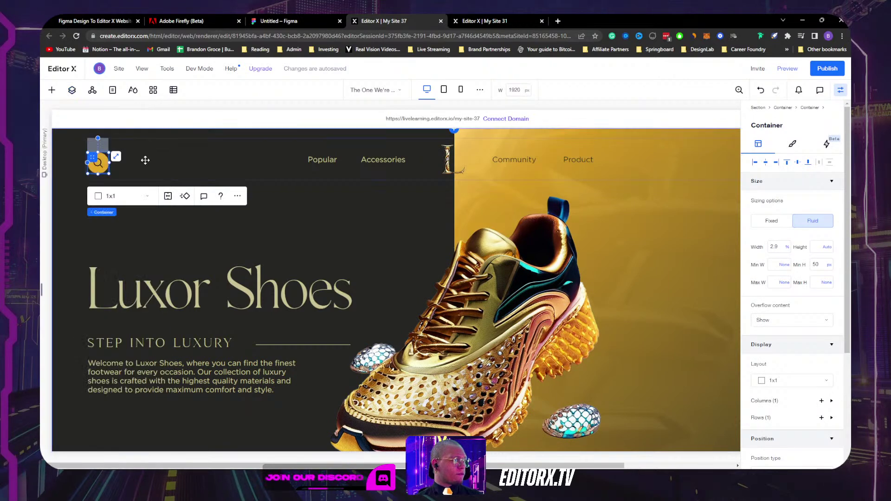
left_click(98, 163)
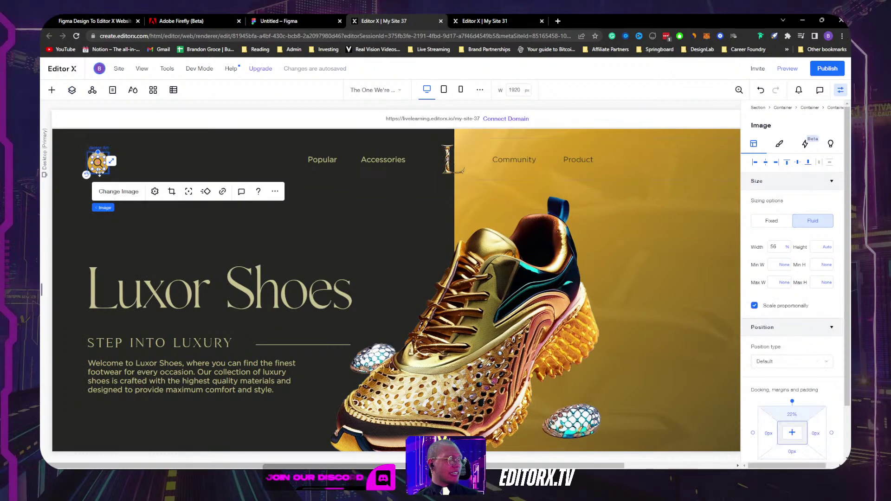
left_click(72, 90)
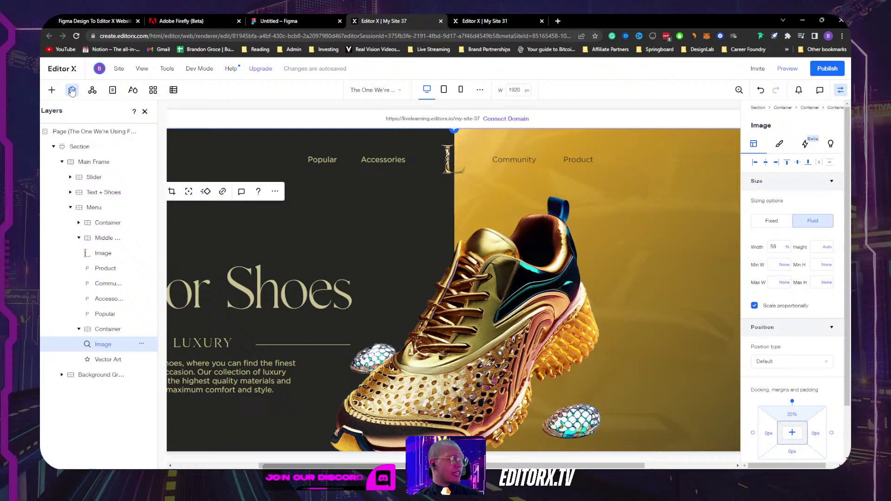
left_click(116, 359)
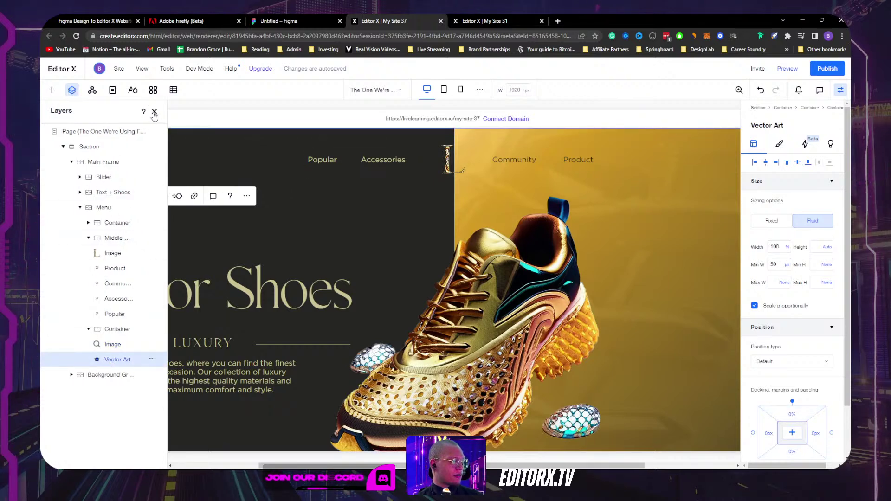
left_click(155, 113)
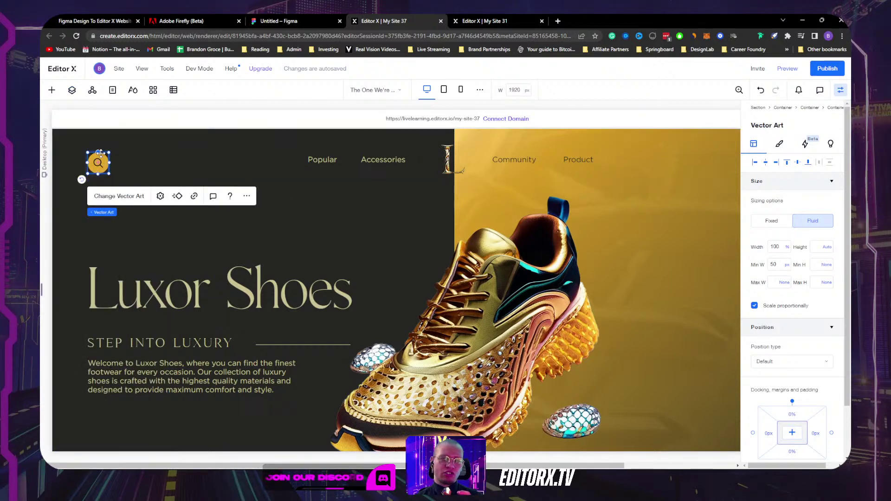
key("alt+Tab")
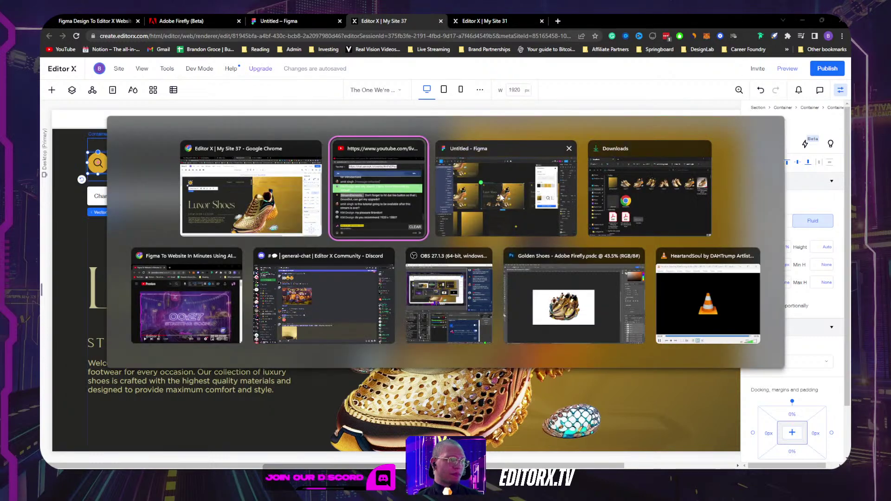
Step: In Figma, export the search icon group (Group 10) as 'Search SVG'
left_click(501, 198)
scroll(324, 183, "up", 10)
left_click(280, 142)
left_click(280, 142)
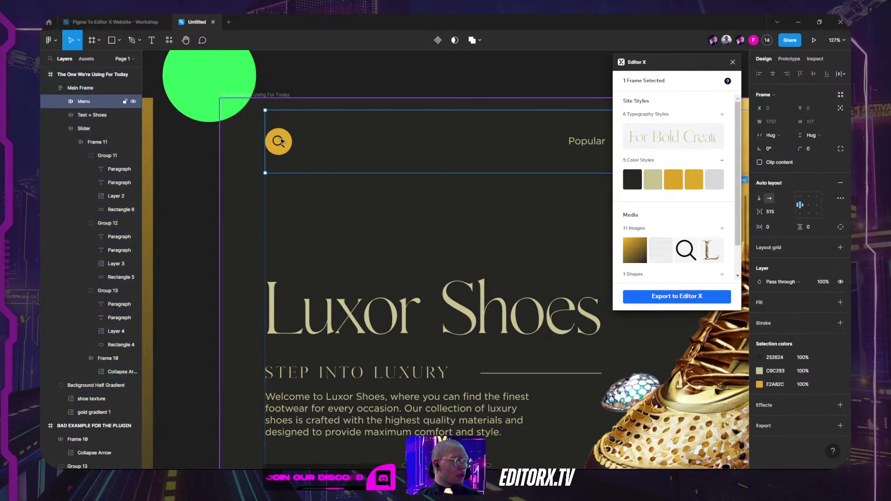
left_click(284, 137)
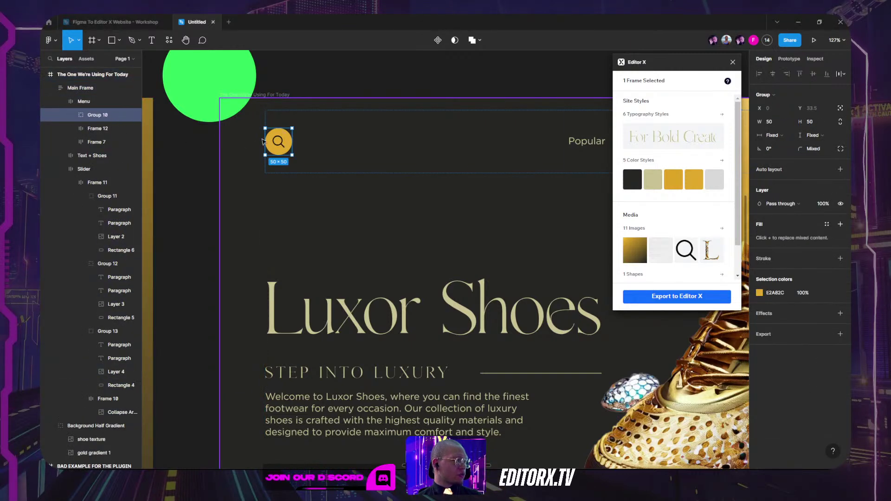
left_click(771, 335)
left_click(789, 378)
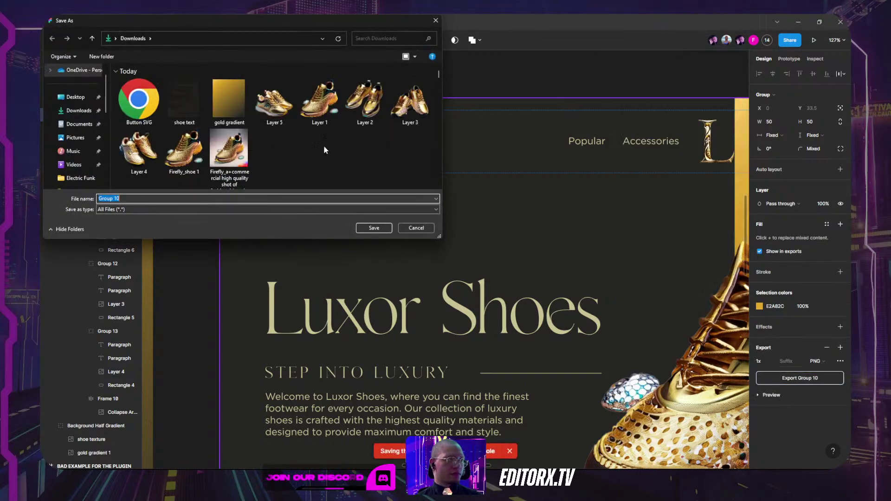
type("Search SVG")
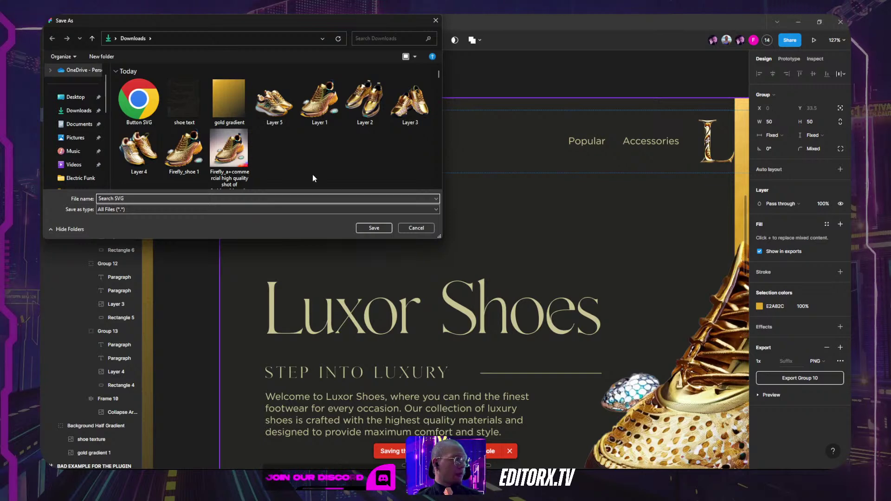
left_click(381, 229)
Step: Export the cart and user icon groups together as 1x PNGs to Downloads
scroll(556, 143, "down", 5)
scroll(465, 156, "right", 5)
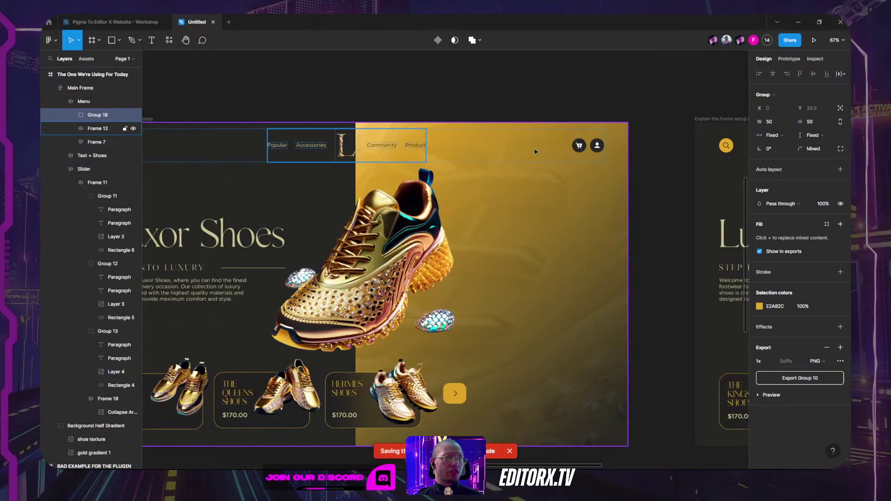
scroll(464, 156, "right", 3)
scroll(490, 147, "up", 6)
left_click(490, 147)
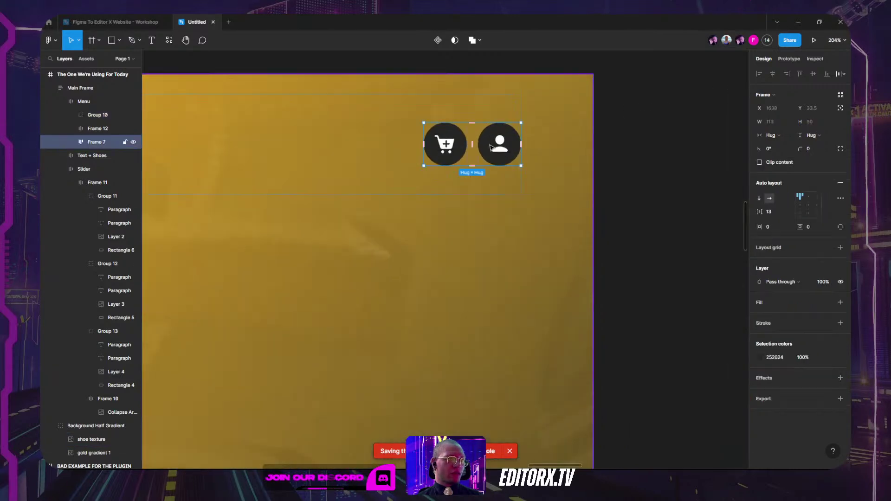
left_click(490, 147)
left_click(450, 143, "shift")
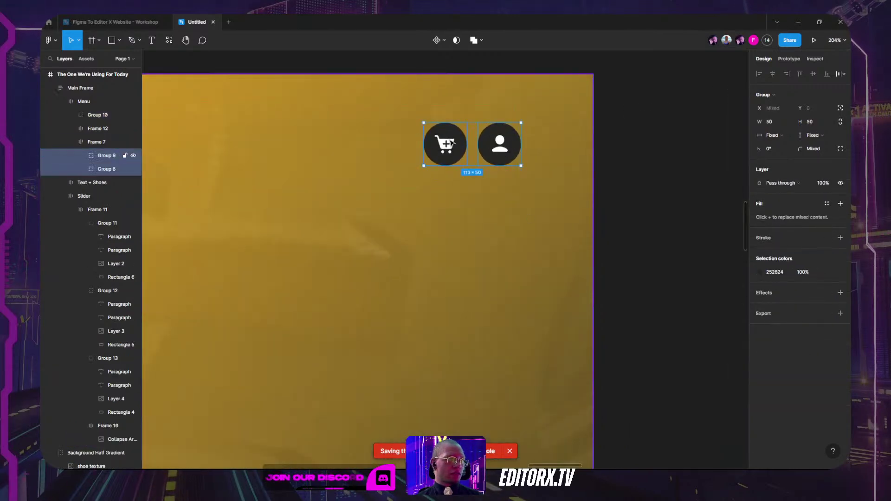
left_click(770, 327)
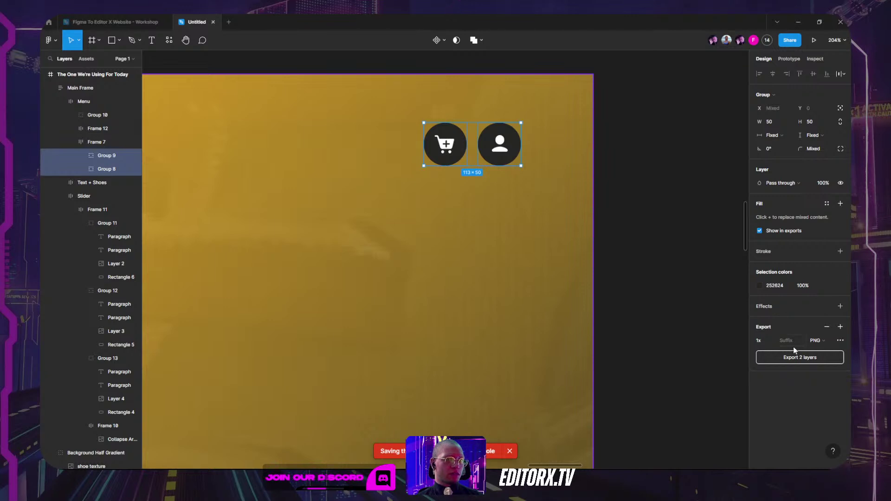
left_click(799, 357)
left_click(78, 111)
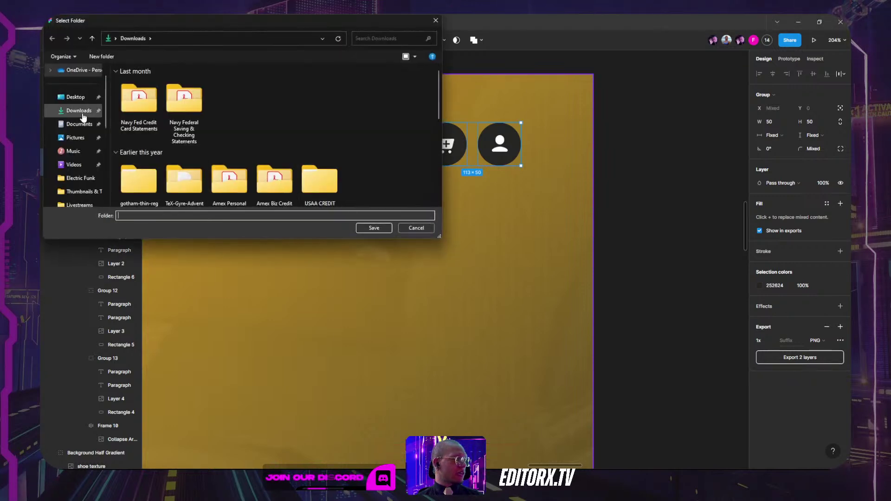
left_click(374, 228)
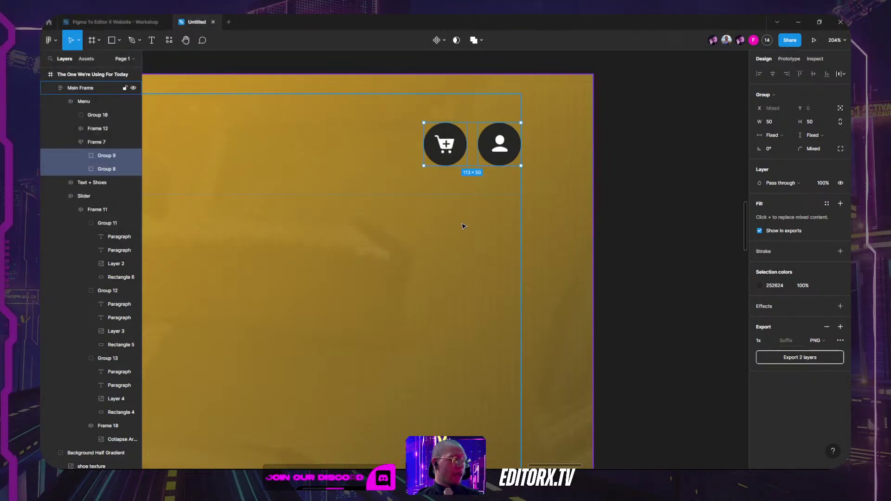
key("alt+Tab")
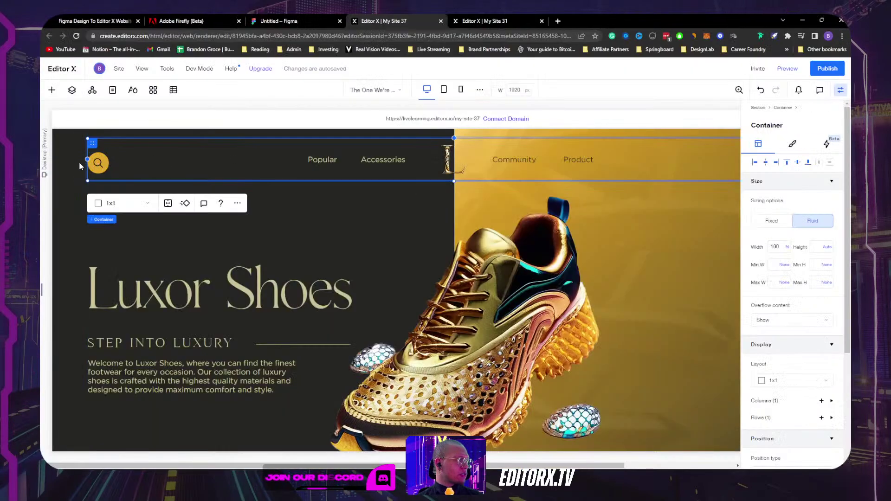
Step: Inspect the header search icon's Image and Vector Art in Editor X, then return to Figma
left_click(97, 160)
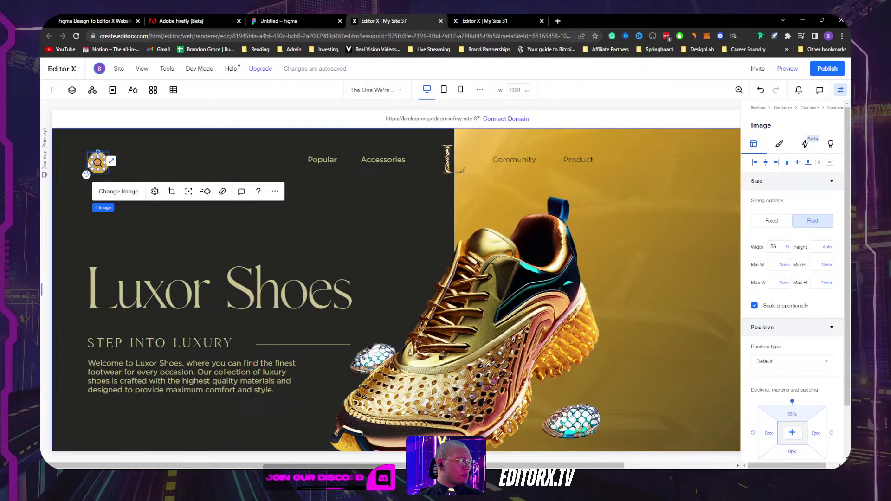
left_click(87, 160)
left_click(88, 161)
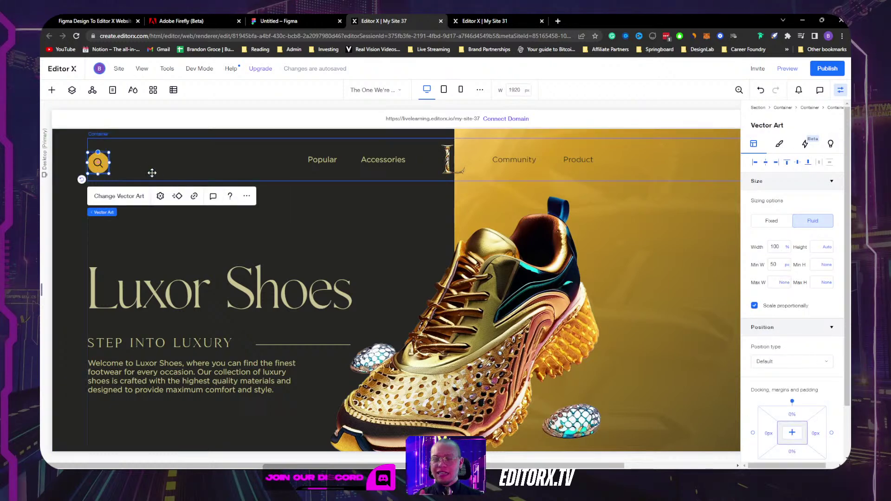
key("alt+Tab")
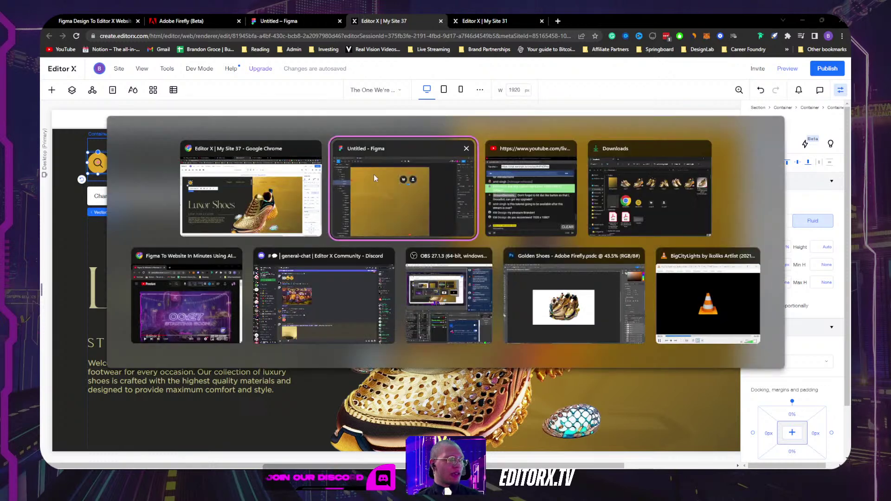
scroll(394, 177, "down", 3)
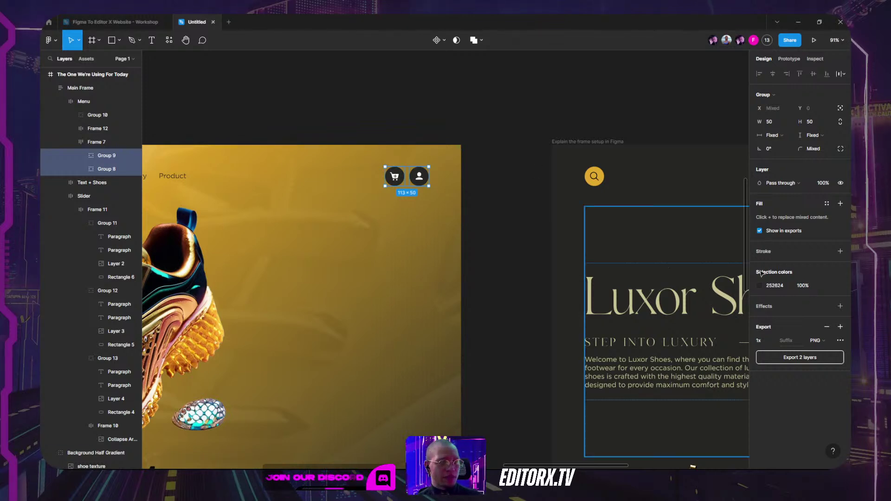
Step: Export the cart and user icons as SVGs (Group 8, Group 9) to Downloads
left_click(822, 343)
left_click(824, 362)
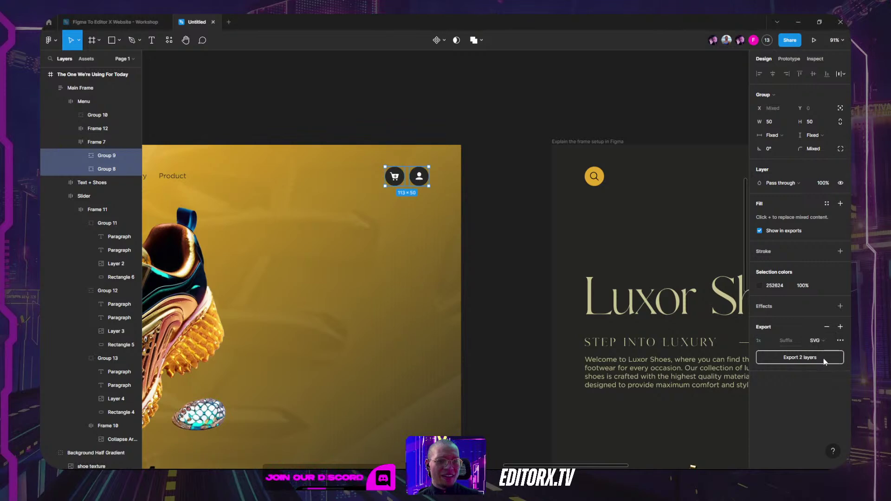
left_click(797, 357)
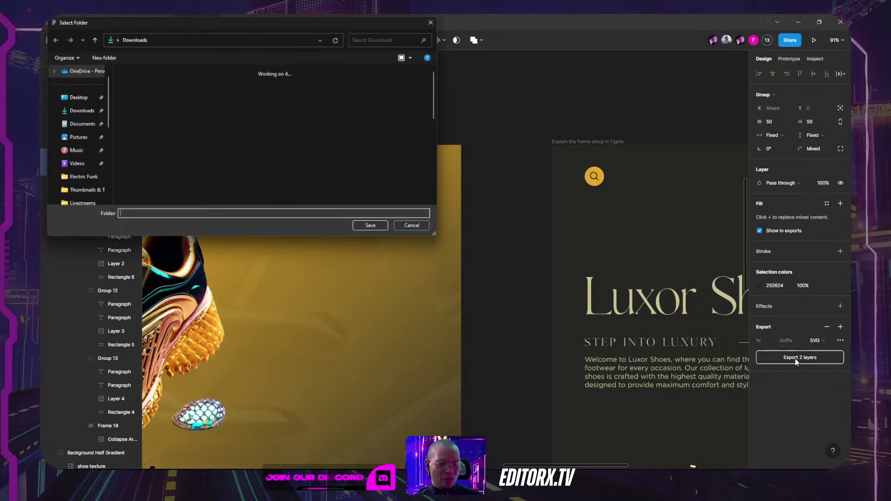
left_click(79, 111)
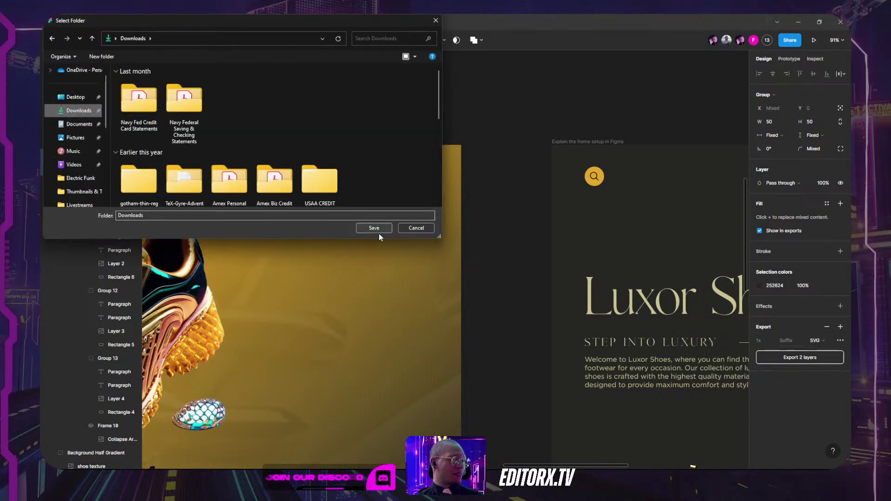
left_click(376, 230)
Step: Set the search icon group's export format to SVG and export Group 10
scroll(362, 126, "right", 10)
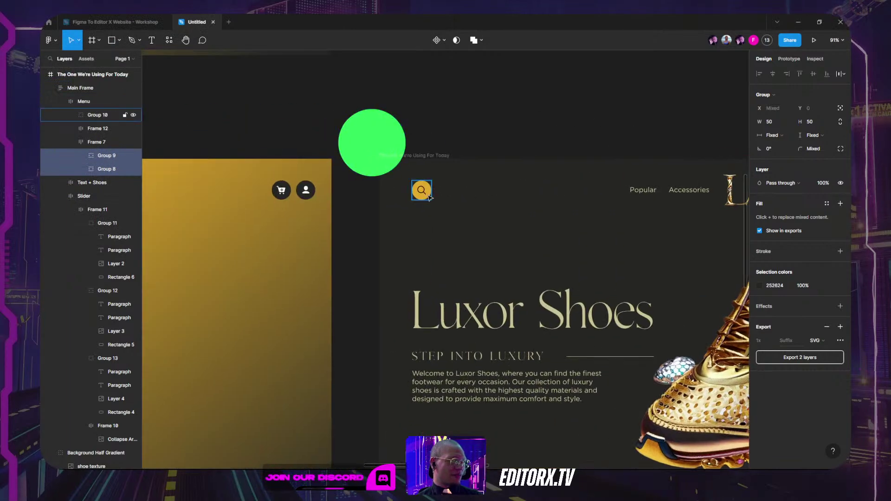
left_click(428, 195)
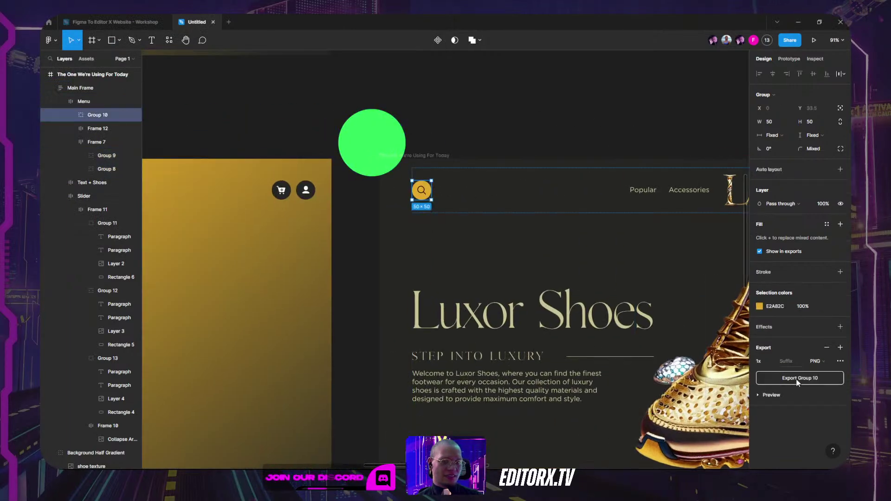
left_click(816, 361)
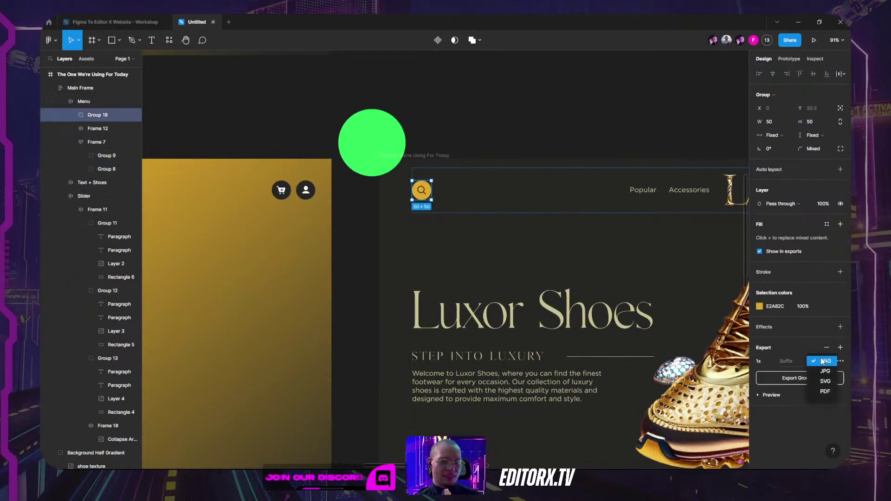
left_click(824, 382)
left_click(815, 381)
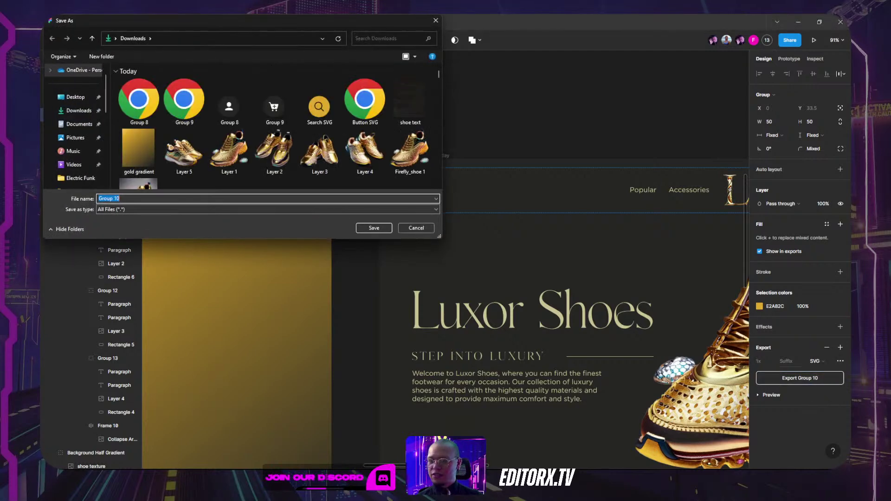
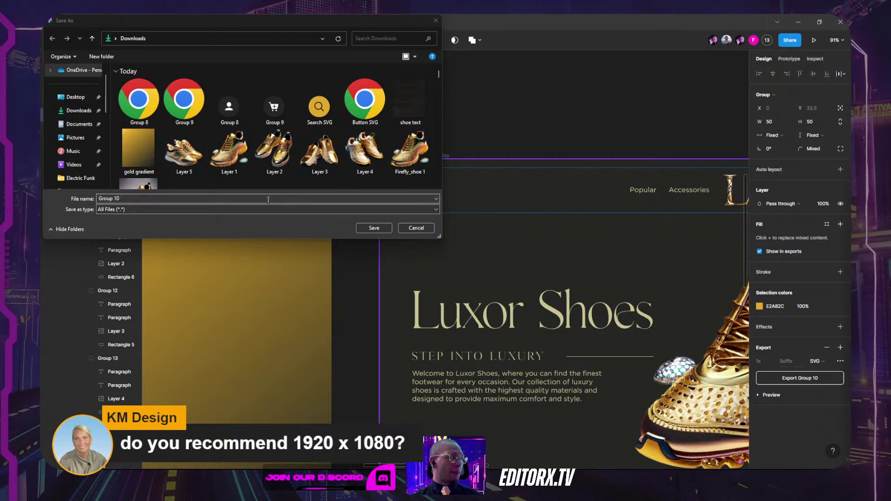
Step: Save the exported search icon group as 'Search SVG' in Downloads, then return to Editor X
left_click(234, 198)
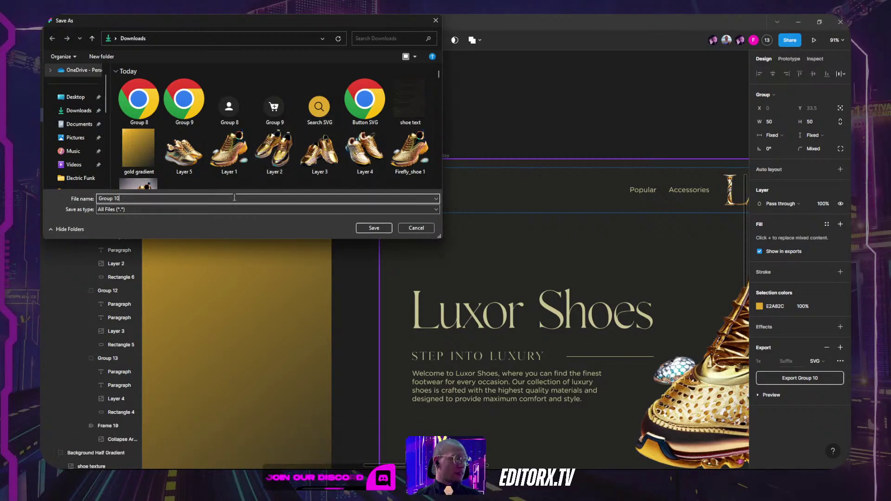
key("ctrl+a")
type("Se")
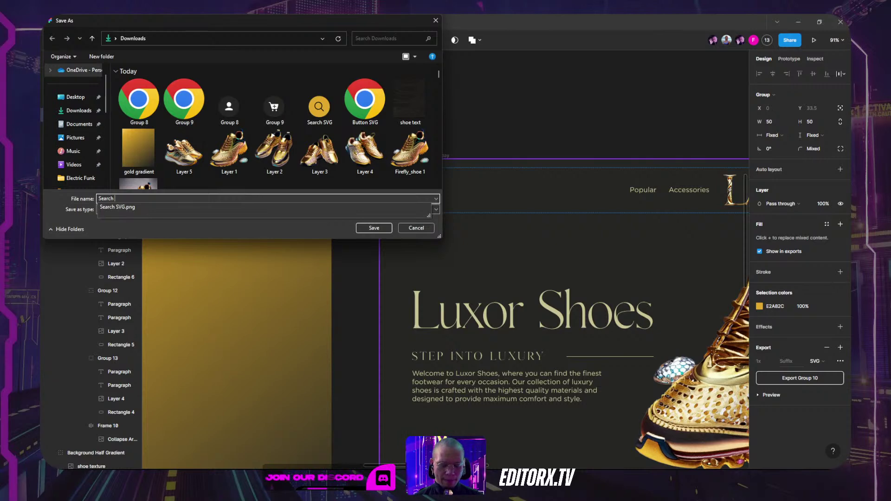
left_click(374, 227)
key("alt+Tab")
key("alt+Tab")
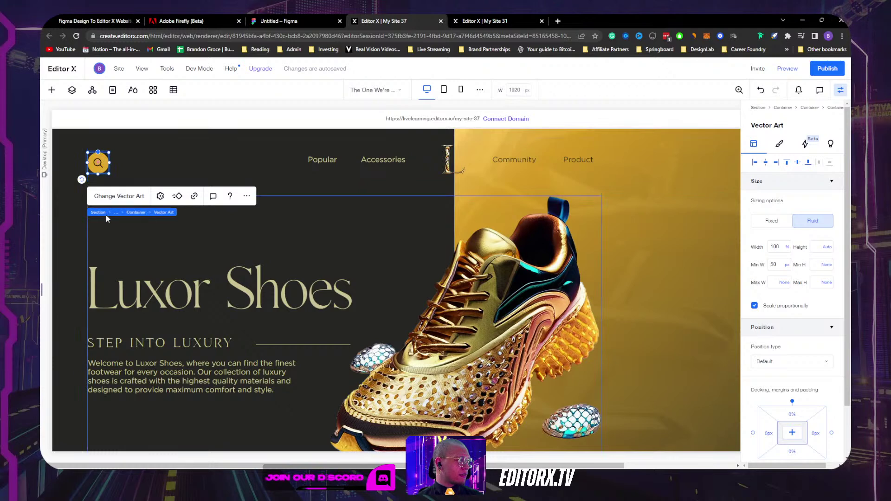
left_click(132, 212)
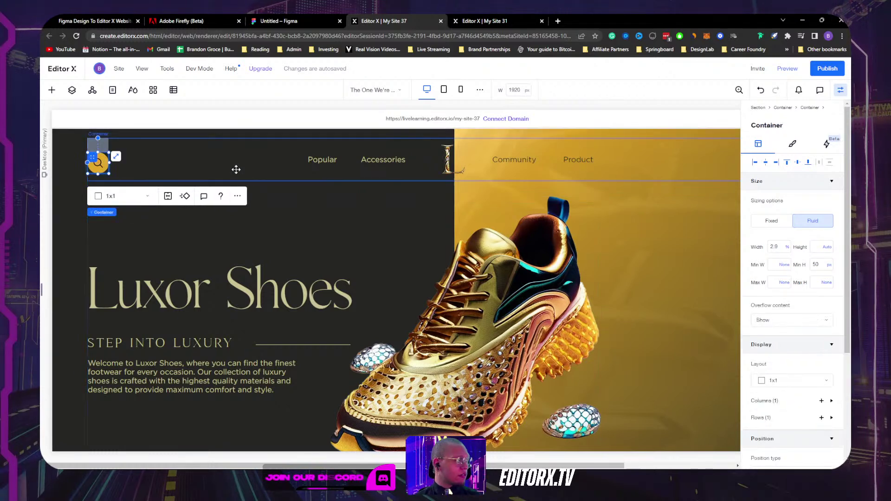
left_click(52, 90)
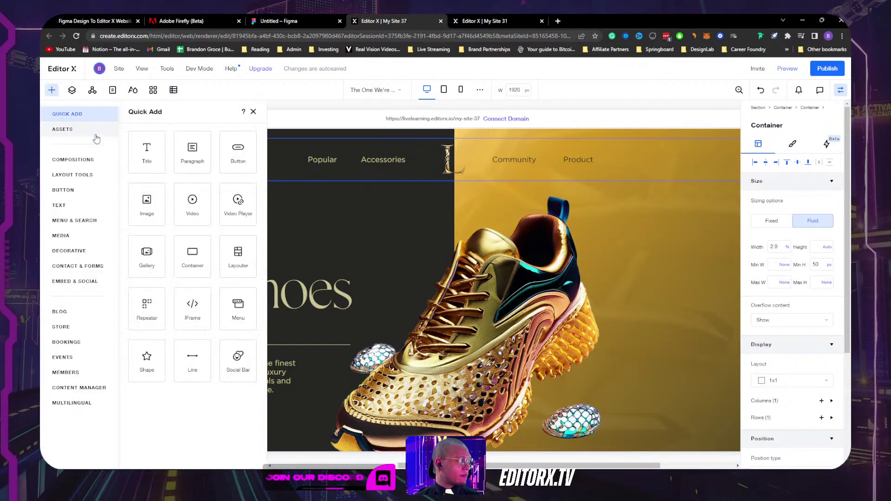
left_click(67, 131)
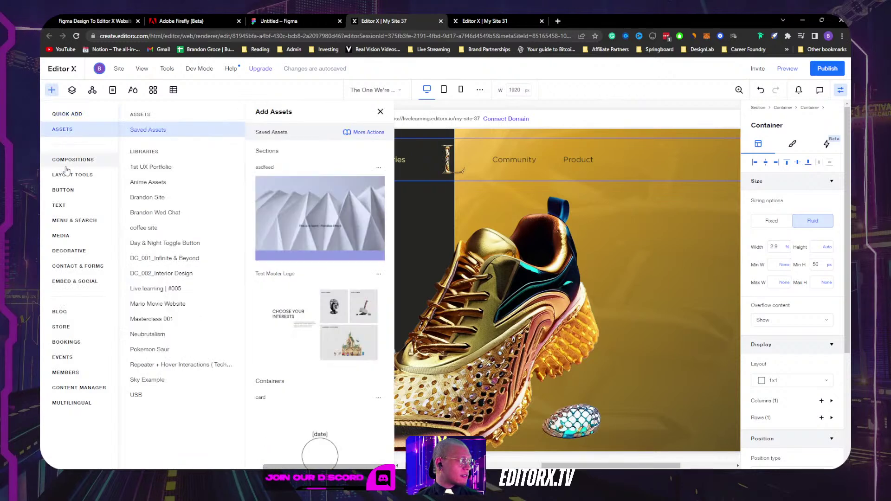
left_click(61, 236)
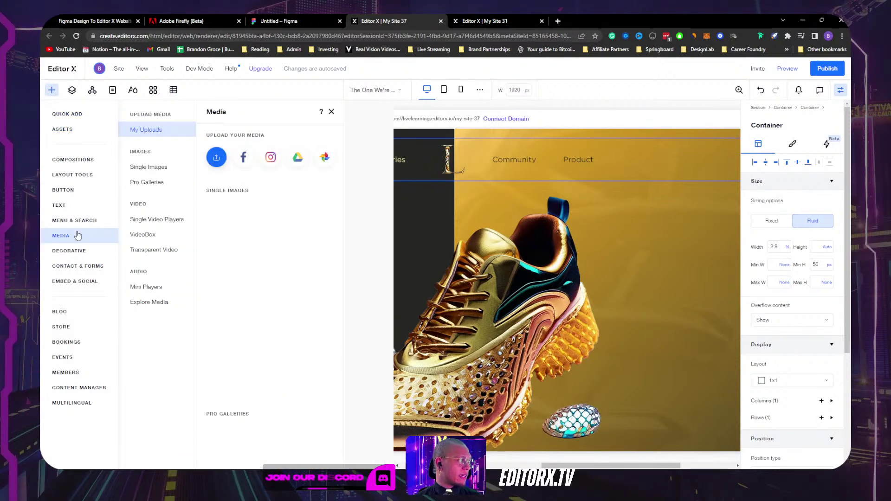
left_click(216, 160)
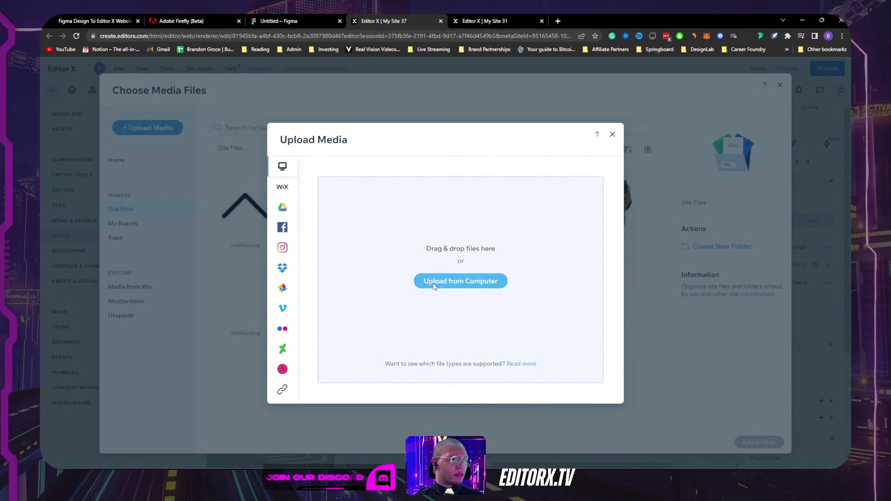
left_click(453, 280)
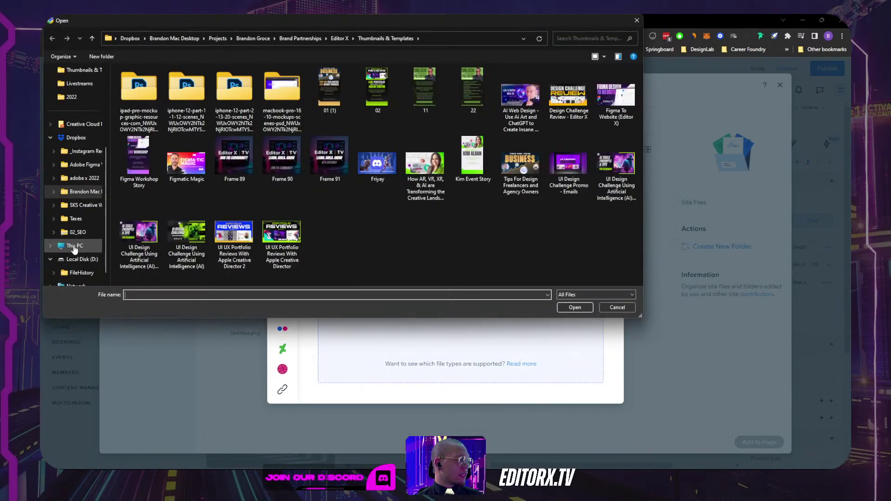
scroll(78, 232, "up", 4)
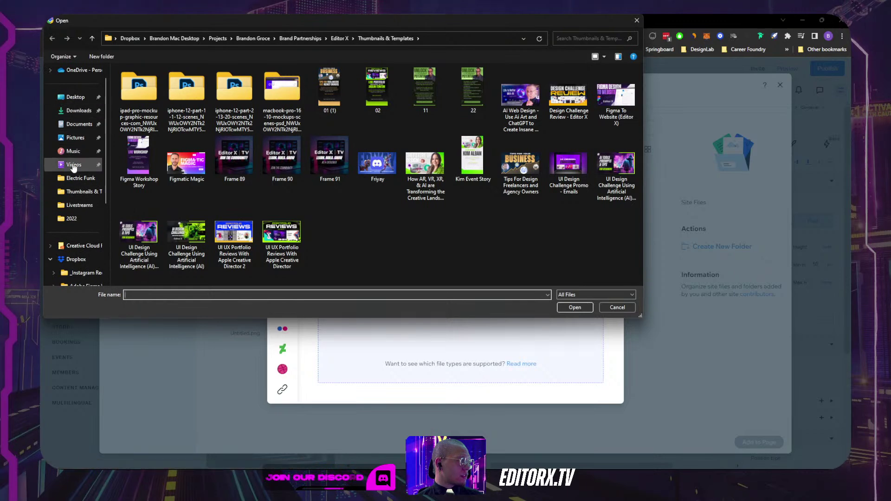
left_click(78, 110)
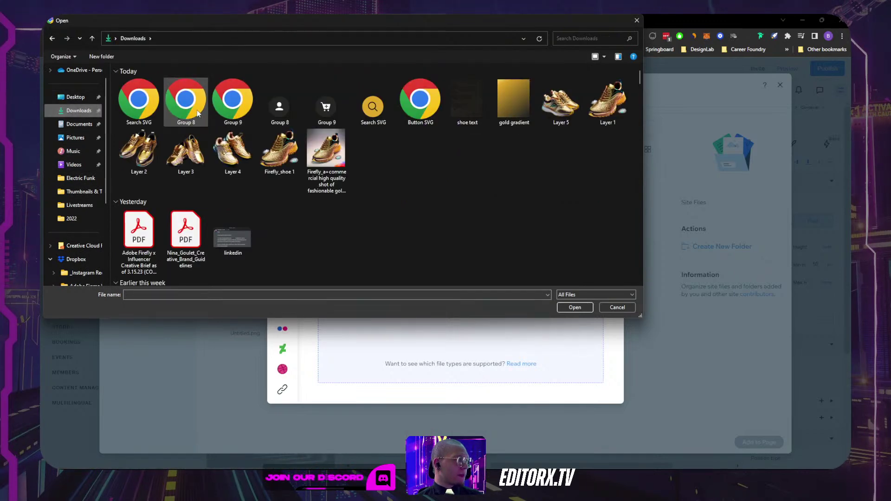
left_click(137, 103)
left_click(185, 100, "ctrl")
left_click(232, 100, "ctrl")
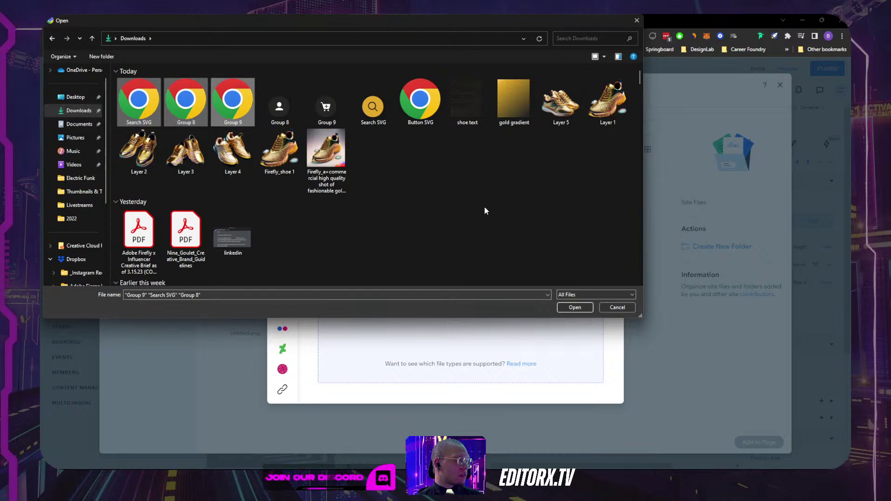
left_click(586, 308)
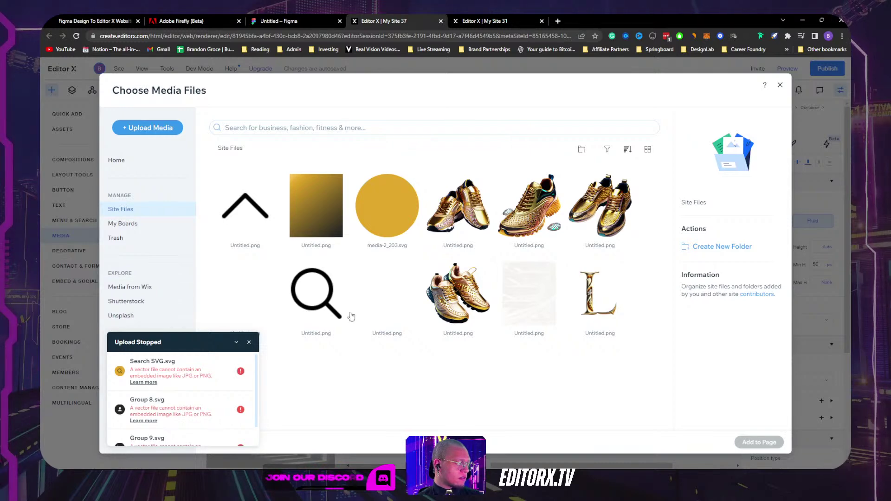
left_click(780, 86)
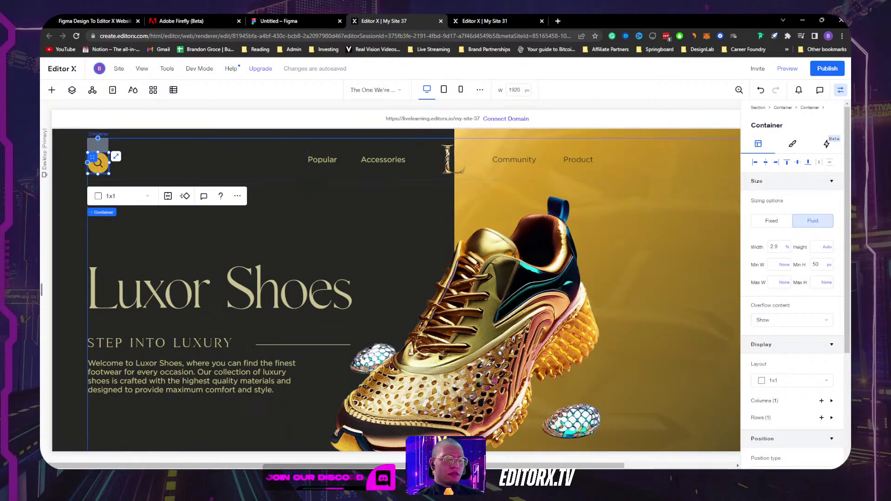
Step: Paste a copy of the search icon group onto empty Figma canvas outside the header frame
left_click(491, 461)
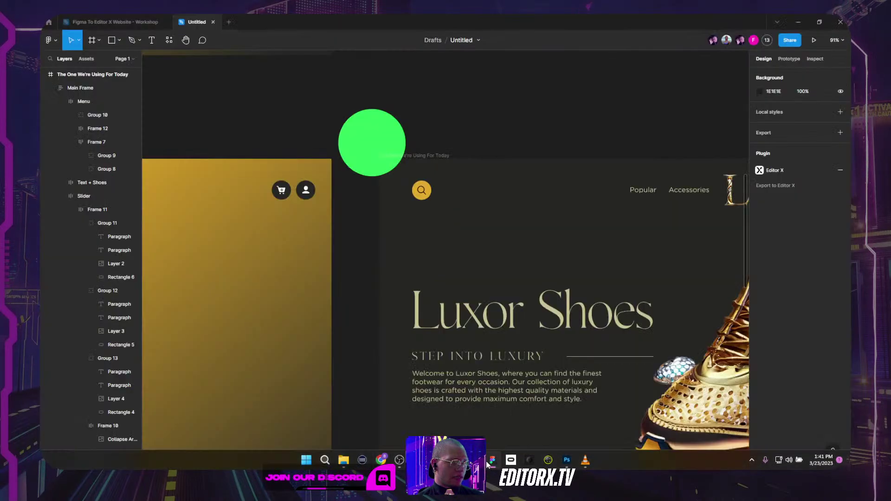
left_click(422, 189)
double_click(421, 189)
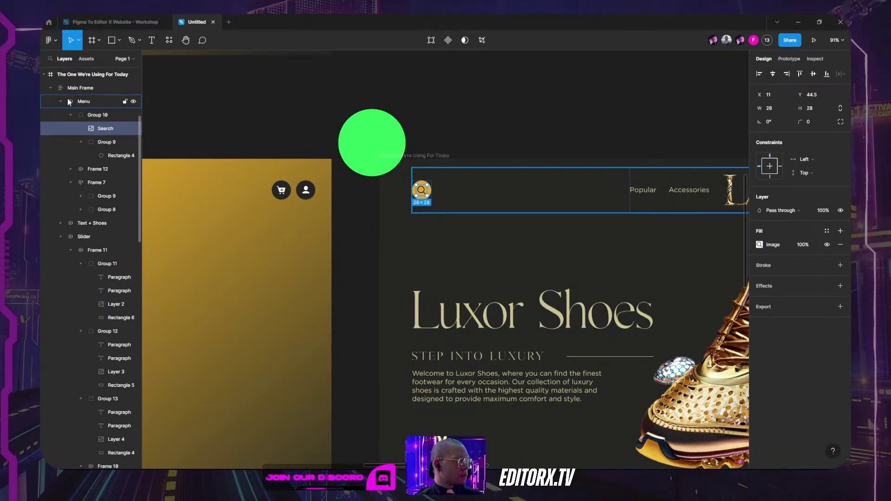
key("shift+Return")
left_click(515, 99)
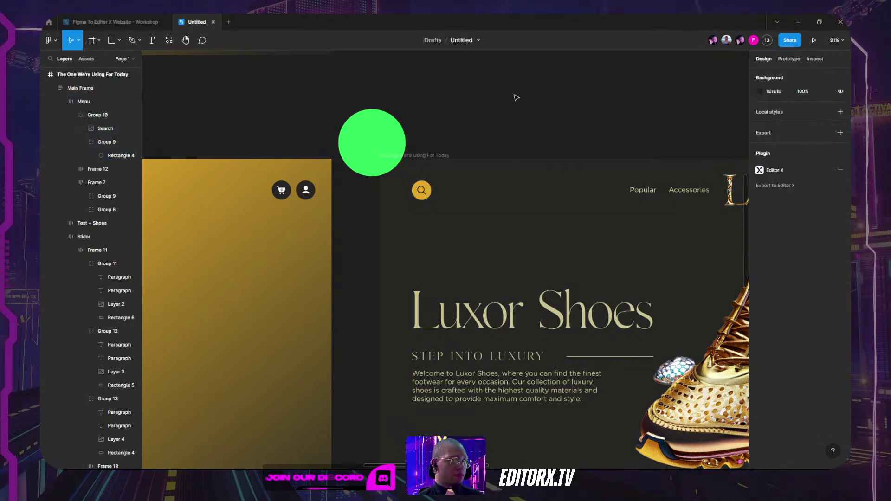
scroll(555, 78, "up", 5)
key("ctrl+v")
left_click_drag(503, 440, 468, 252)
left_click(511, 227)
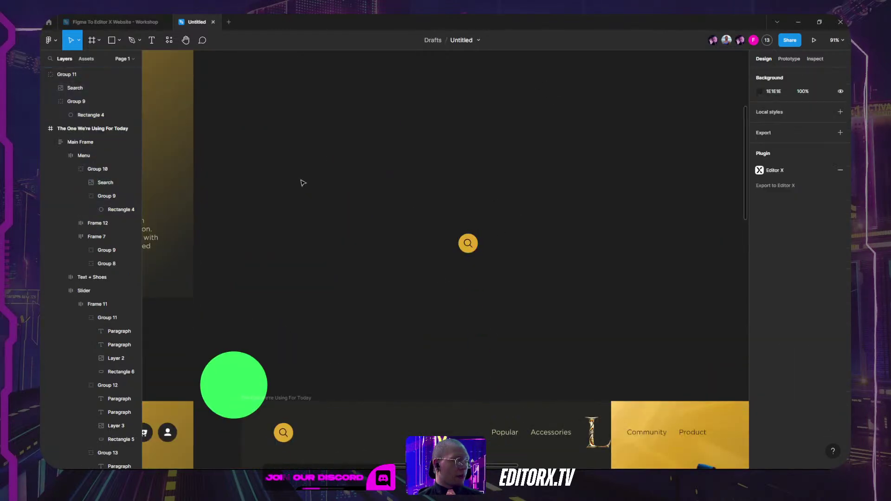
left_click(478, 242)
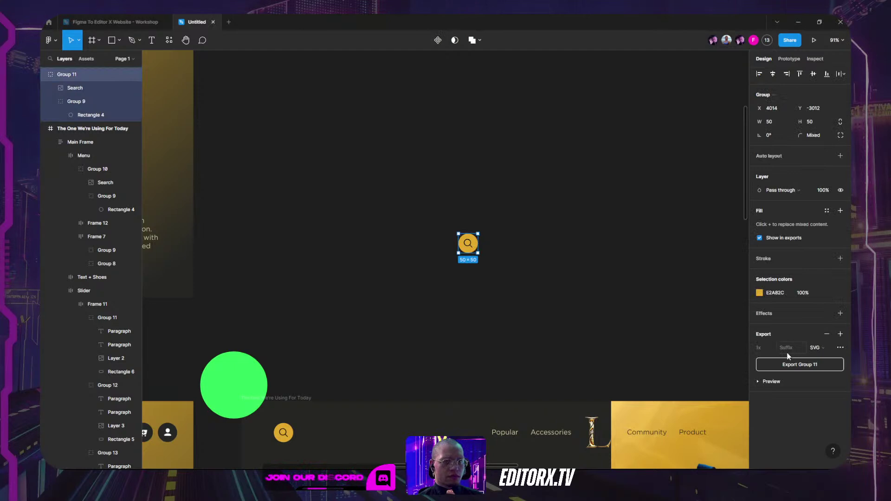
Step: Ungroup the inner Group 9 circle group inside the copied search icon
left_click(83, 87)
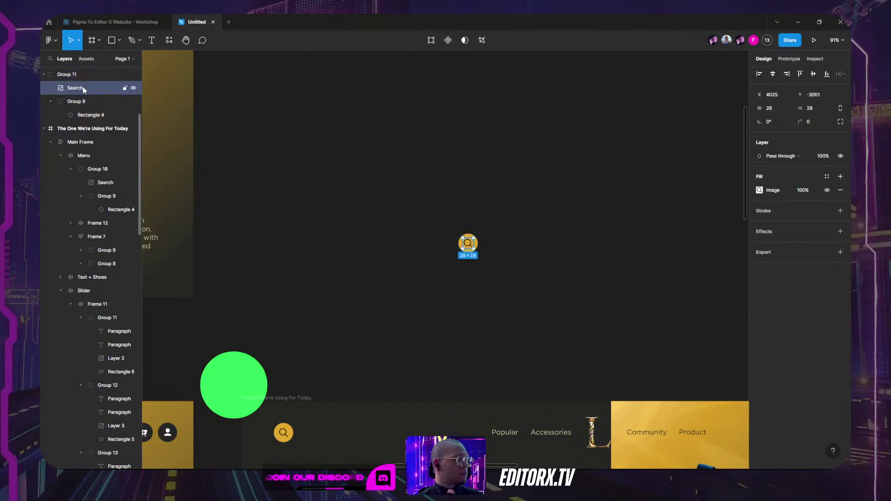
left_click(75, 102)
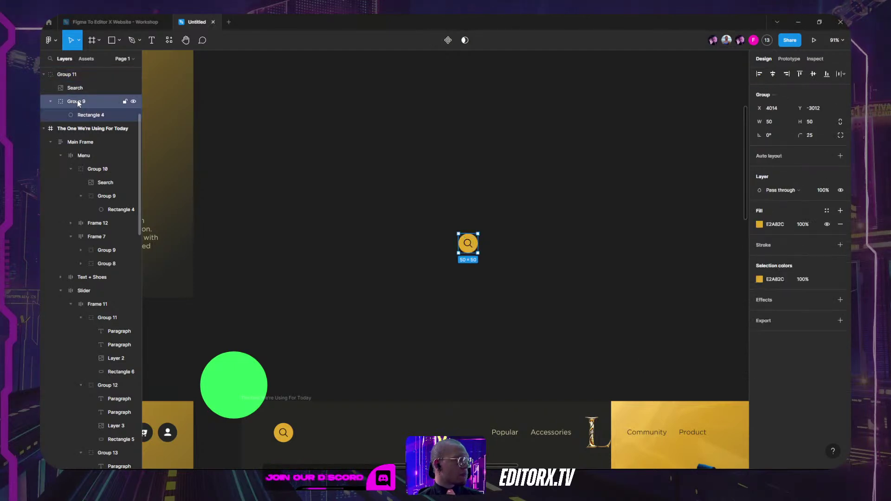
right_click(77, 99)
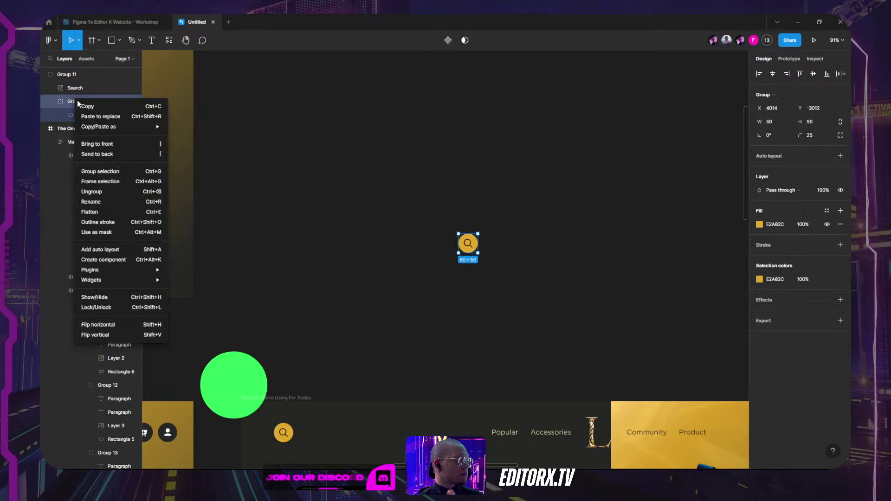
left_click(101, 192)
left_click(65, 75)
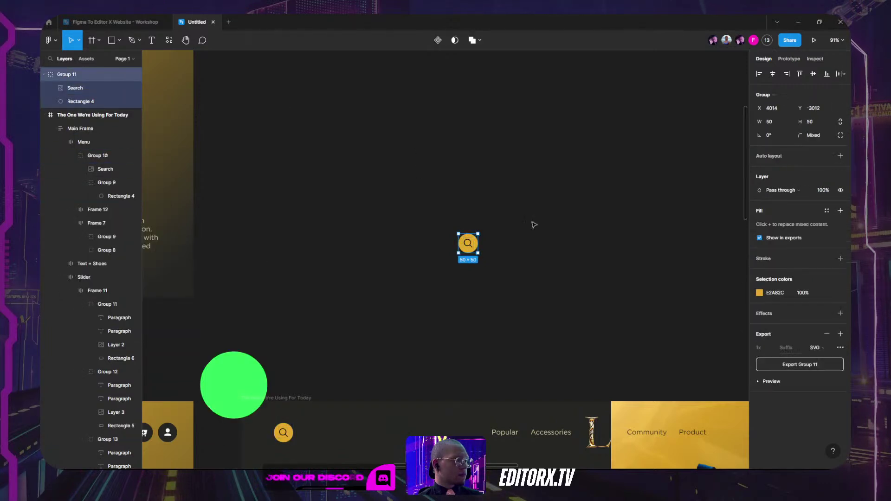
Step: Export Group 11 as SVG, overwriting the existing 'Search SVG' file
left_click(800, 365)
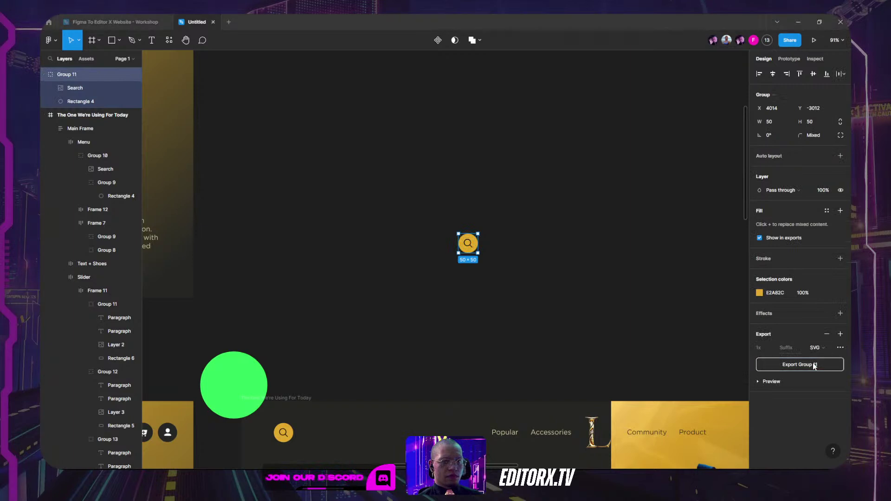
left_click(138, 101)
left_click(374, 228)
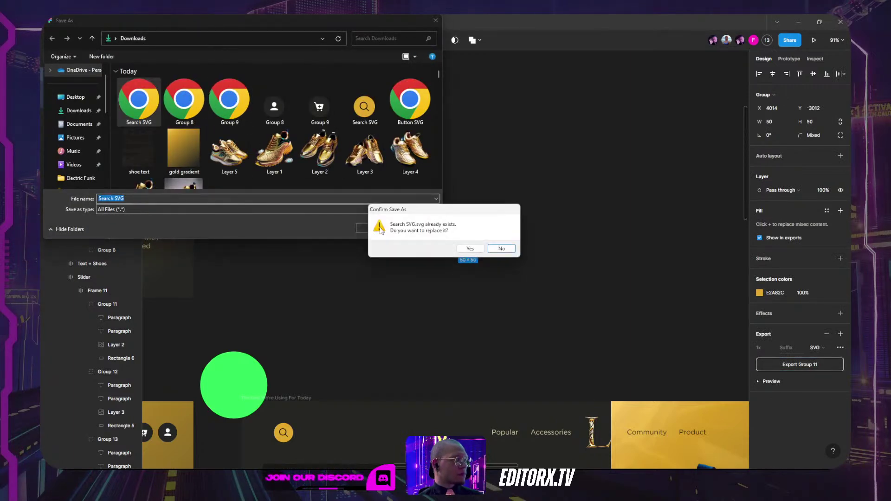
left_click(470, 248)
Step: Upload 'Search SVG' from the computer to Editor X media; it fails due to an embedded image
mouse_move(453, 467)
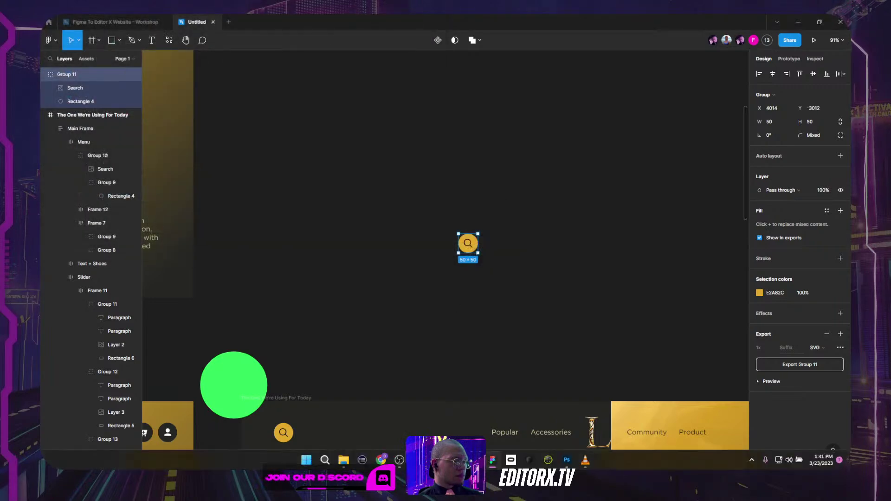
mouse_move(381, 460)
left_click(341, 420)
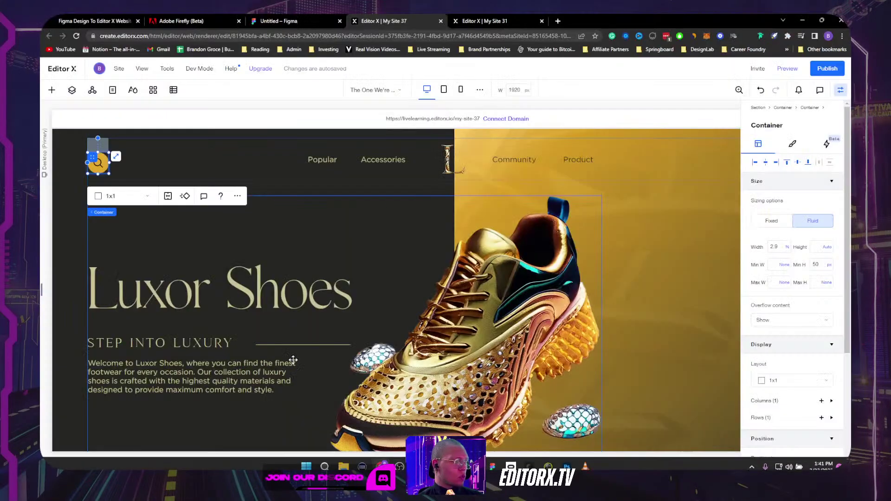
left_click(53, 91)
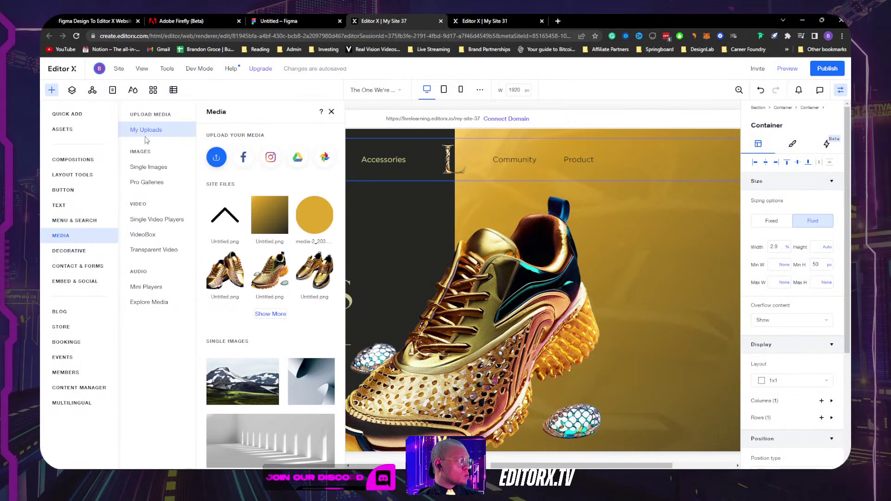
left_click(217, 158)
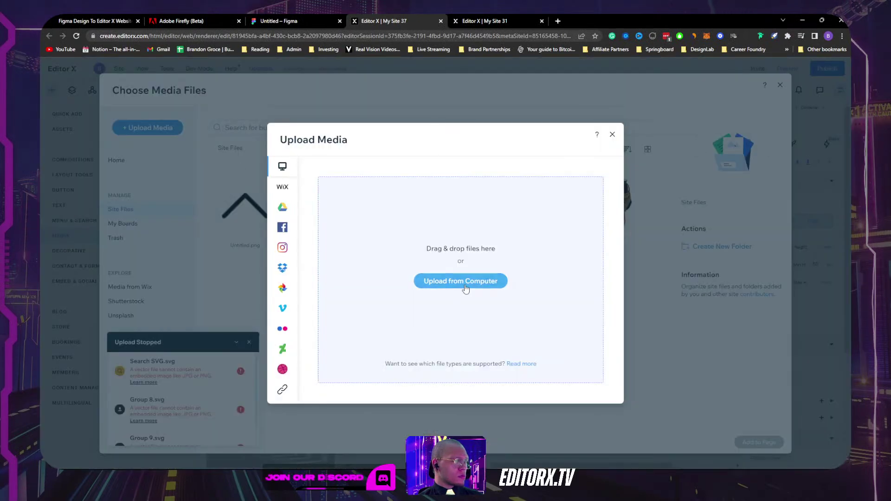
left_click(459, 279)
left_click(139, 102)
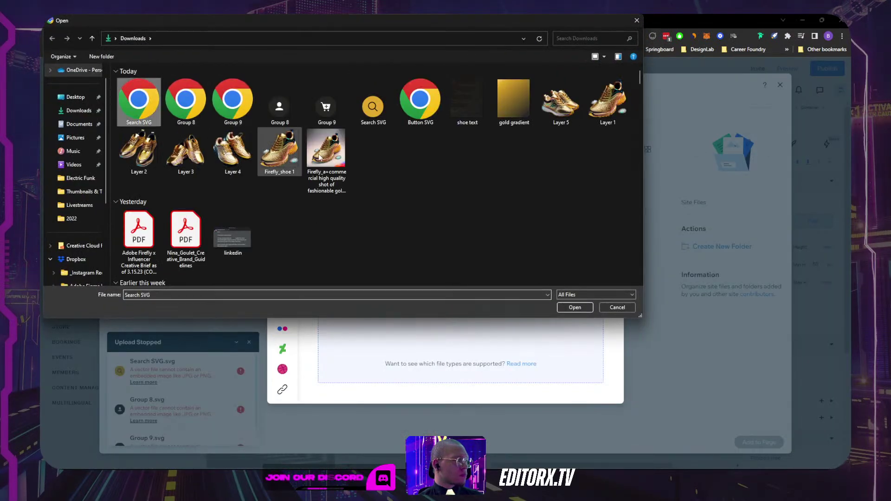
left_click(576, 307)
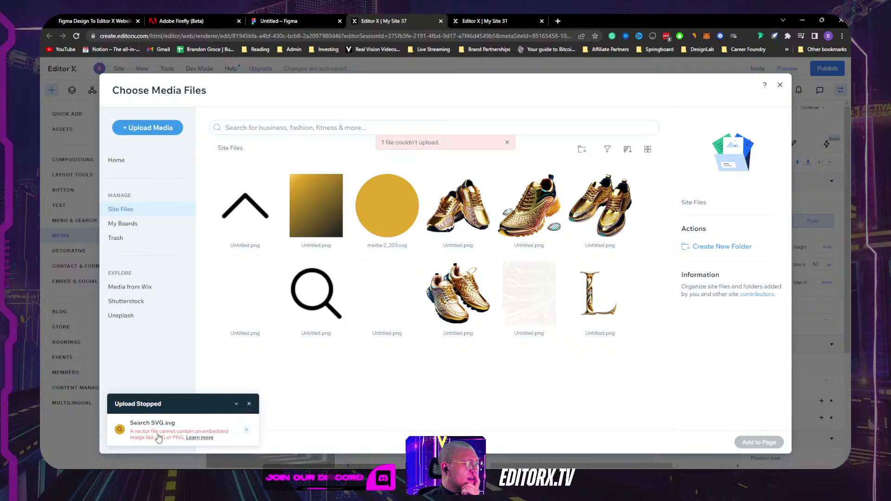
Step: Close the media window and, in Figma, zoom into the search button, testing and undoing a magnifier move
left_click(780, 86)
key("alt+Tab")
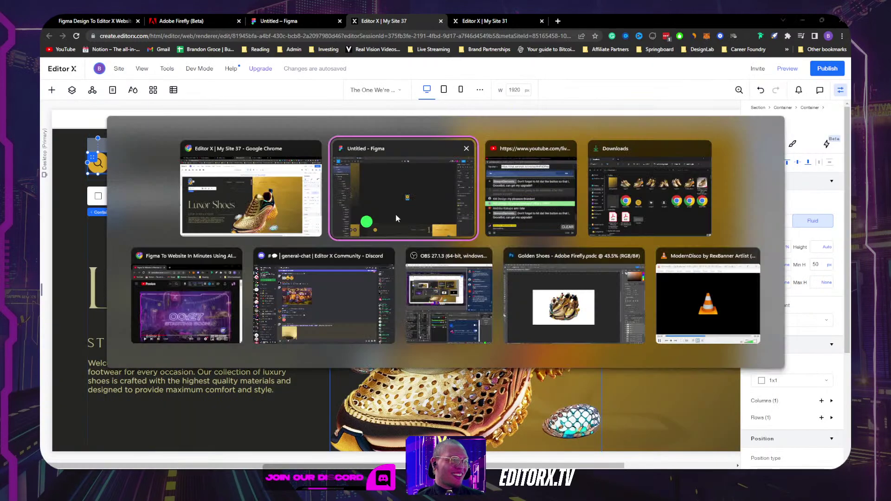
key("shift+2")
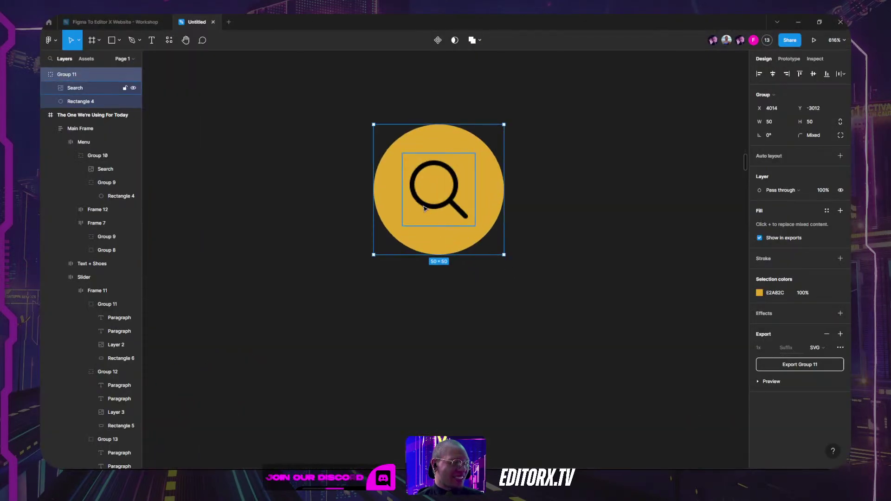
double_click(424, 207)
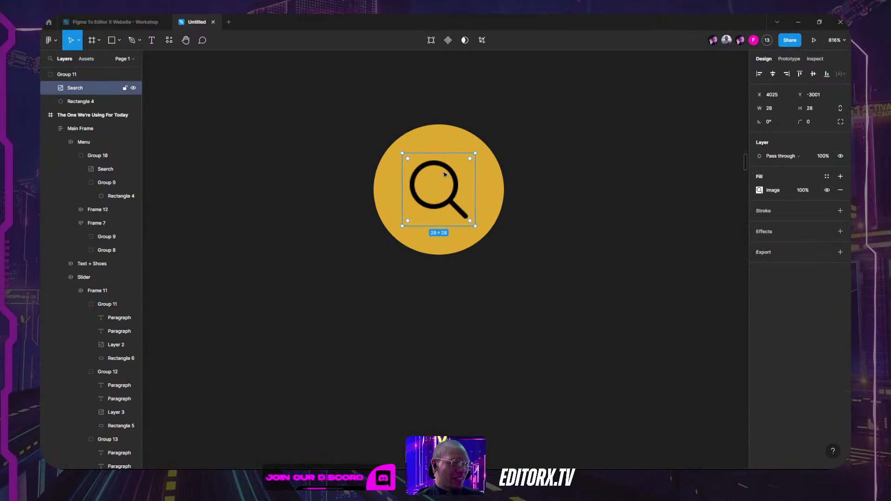
left_click_drag(454, 175, 534, 158)
key("ctrl+z")
key("ctrl+z")
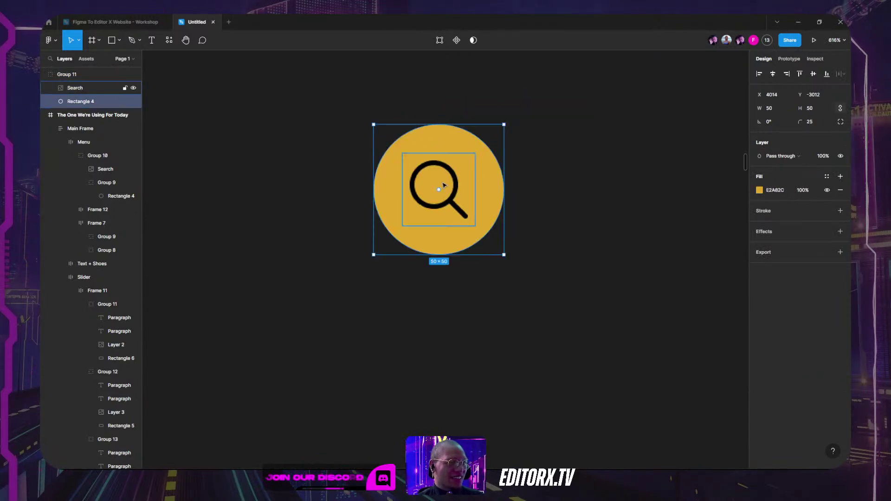
Step: Reselect the whole yellow search button group in Figma
left_click(452, 177)
left_click(615, 177)
left_click(453, 176)
double_click(453, 177)
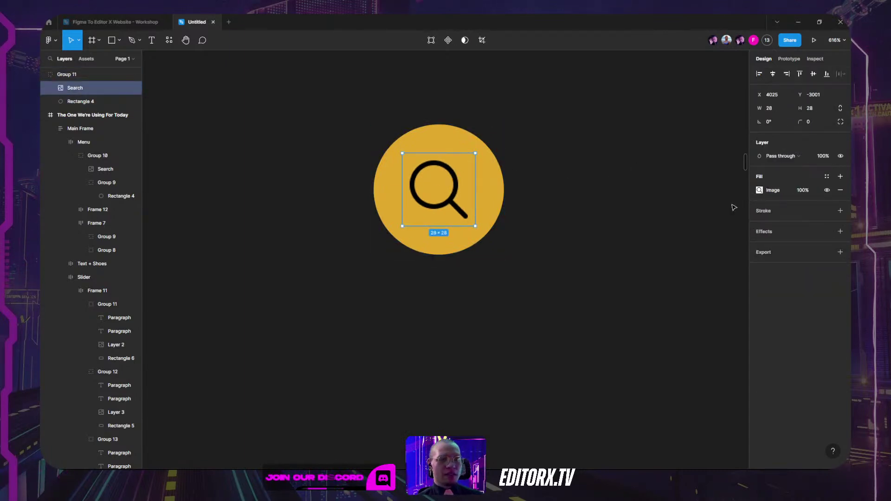
left_click(487, 189)
key("alt+Tab")
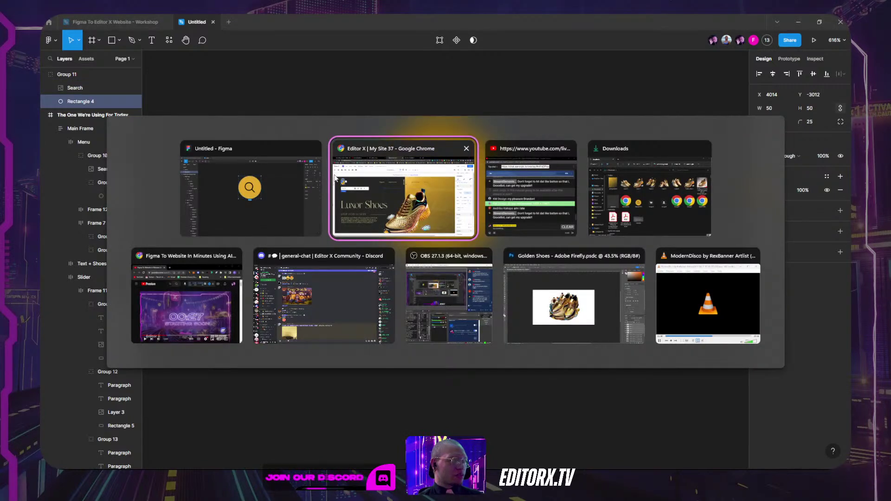
key("Escape")
left_click(501, 172)
left_click(501, 171)
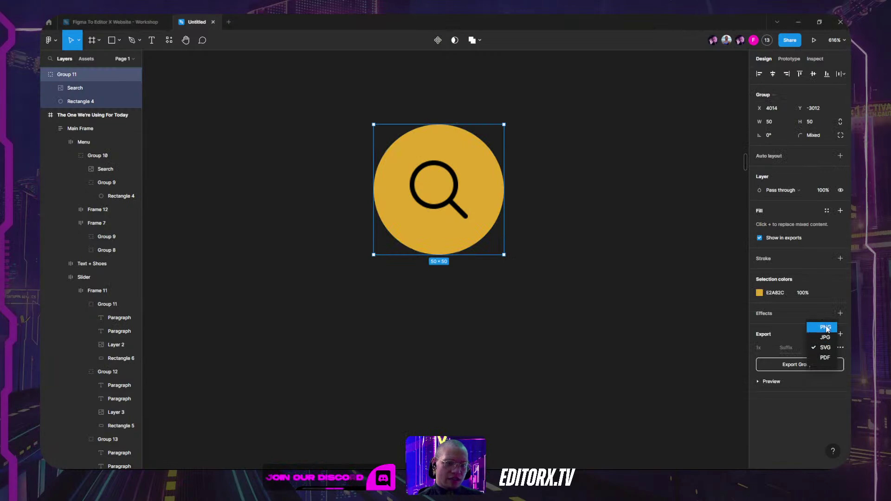
Step: Export the search button group as PNG and return to Editor X
left_click(825, 327)
left_click(818, 366)
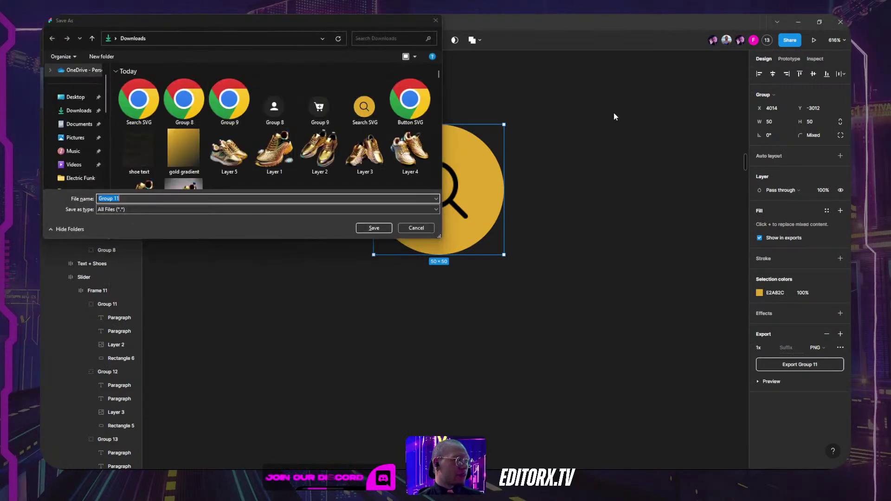
key("alt+Tab")
left_click(434, 187)
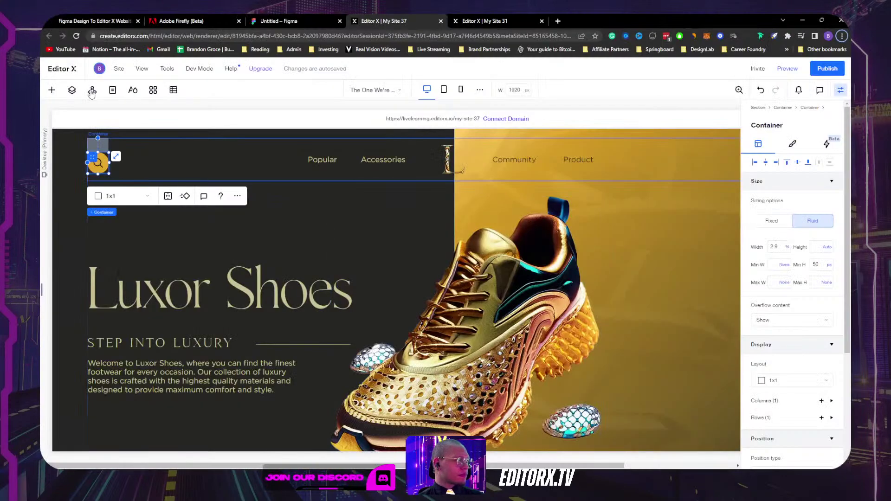
Step: Upload the Search, Group 9 cart and Group 8 profile icon images to the site's media
left_click(52, 90)
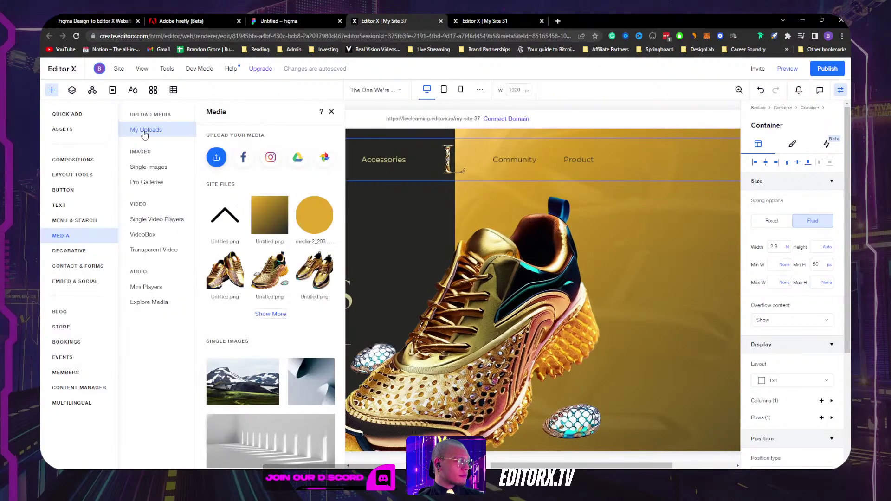
left_click(215, 158)
left_click(473, 280)
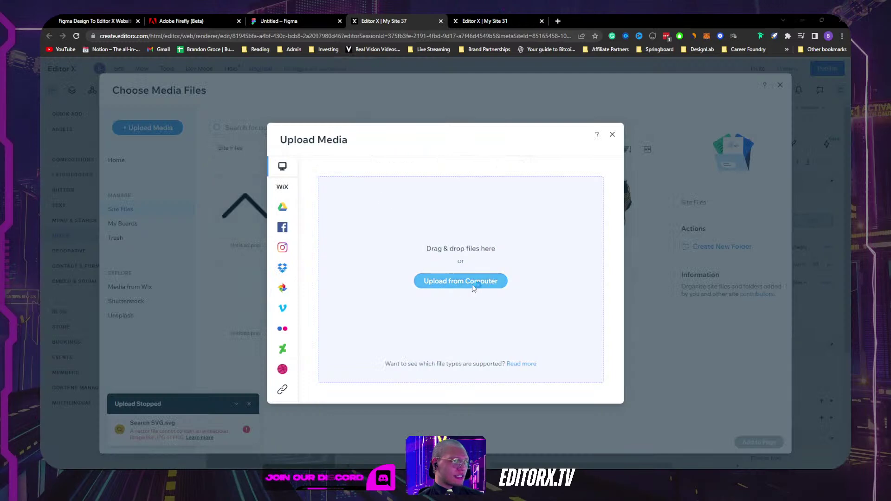
left_click(373, 103)
left_click(326, 103, "ctrl")
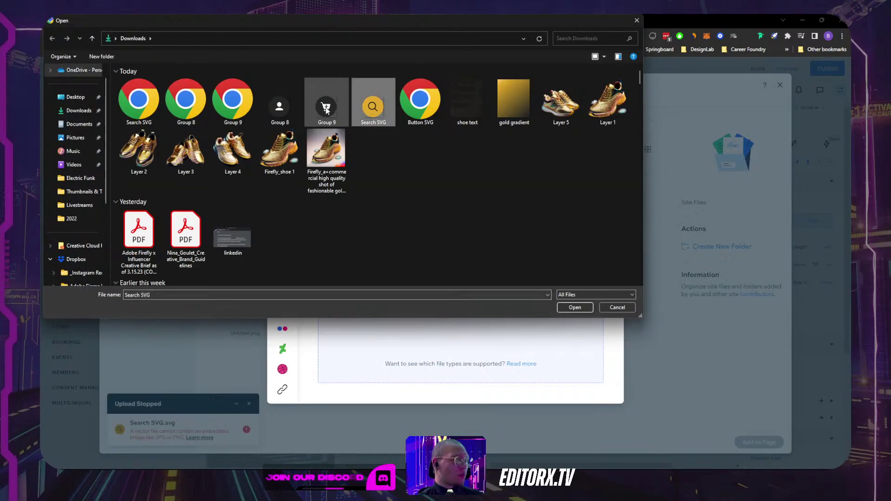
left_click(290, 108, "ctrl")
left_click(575, 307)
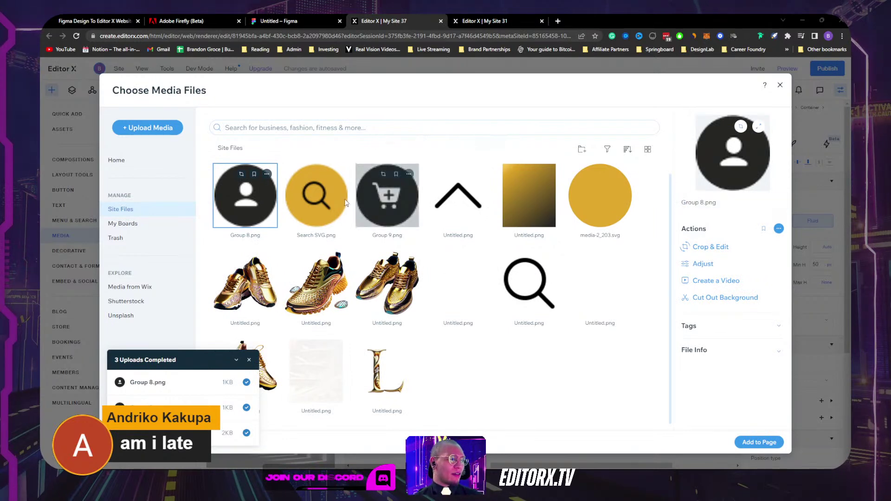
Step: Place the yellow search image in the header, remove the old vector icon, align it left and vertically centred
left_click(316, 195)
left_click(759, 442)
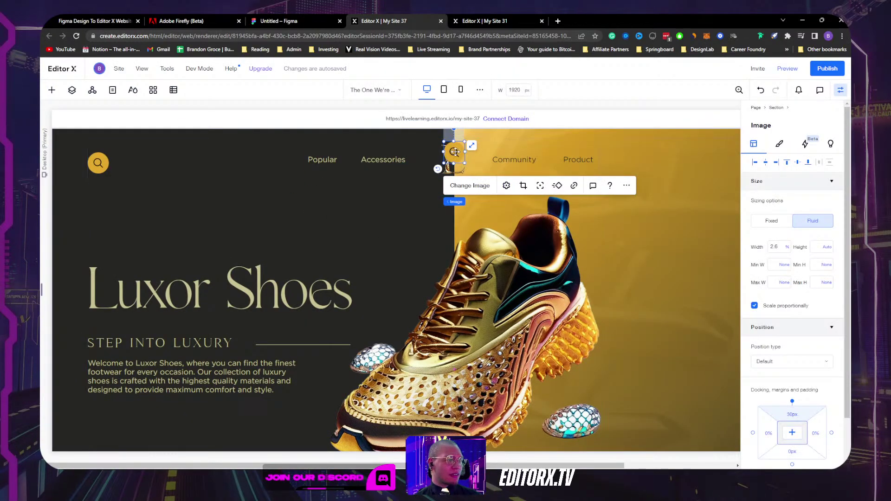
left_click_drag(453, 149, 168, 162)
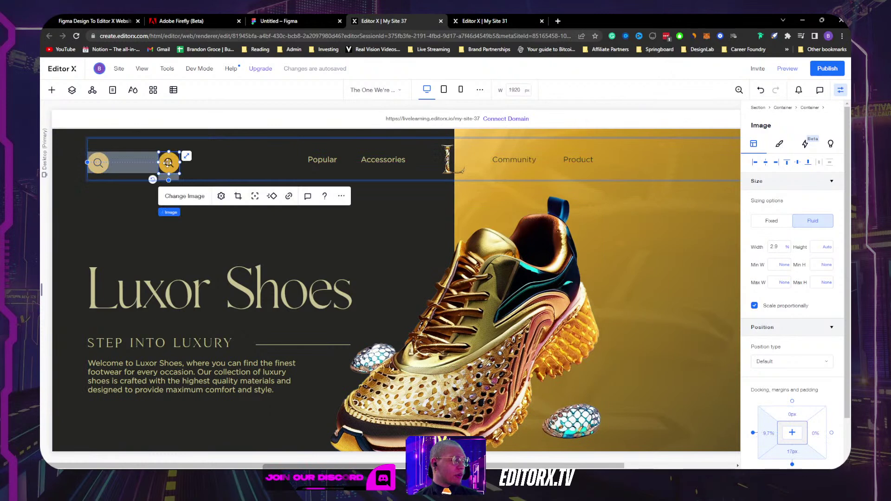
left_click(107, 157)
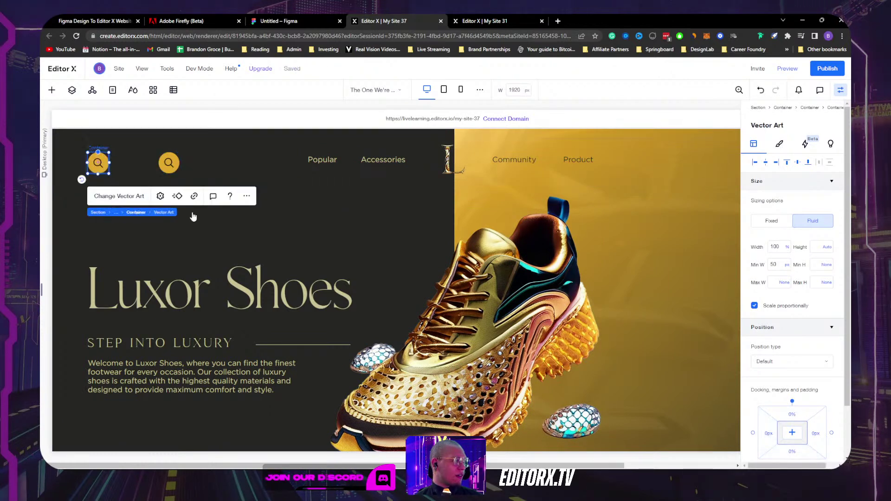
left_click(130, 213)
key("Escape")
left_click(168, 162)
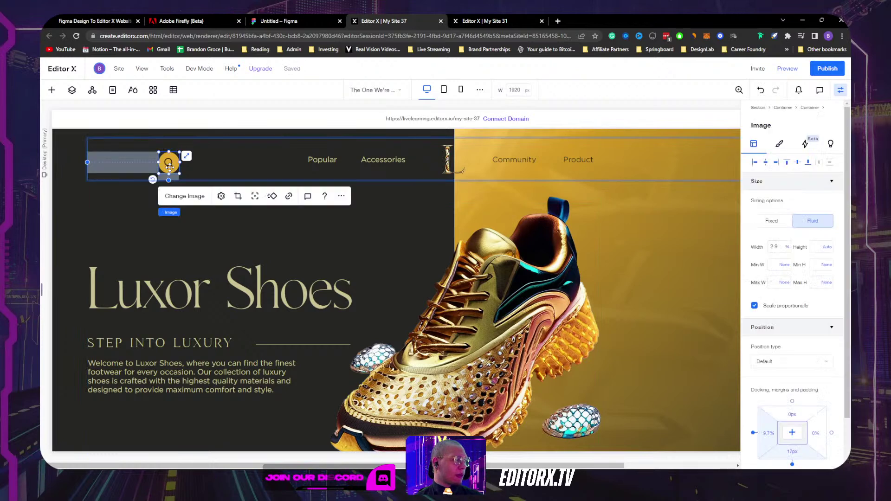
left_click(755, 162)
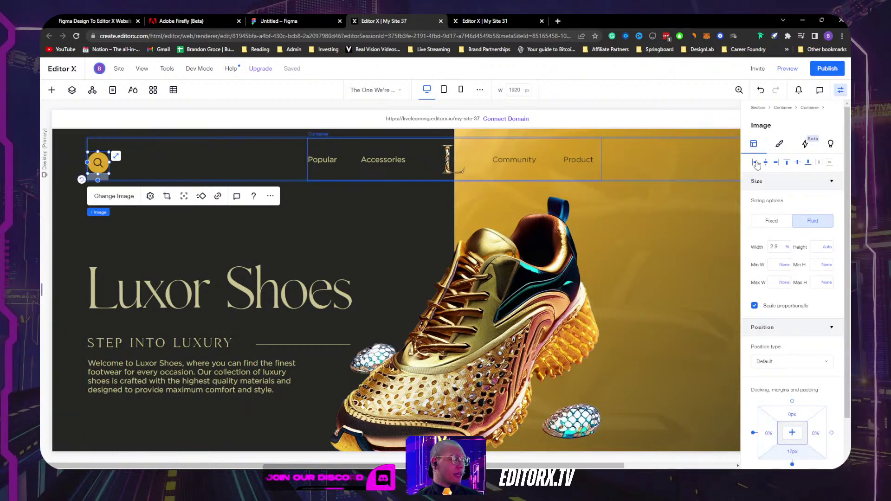
left_click(797, 163)
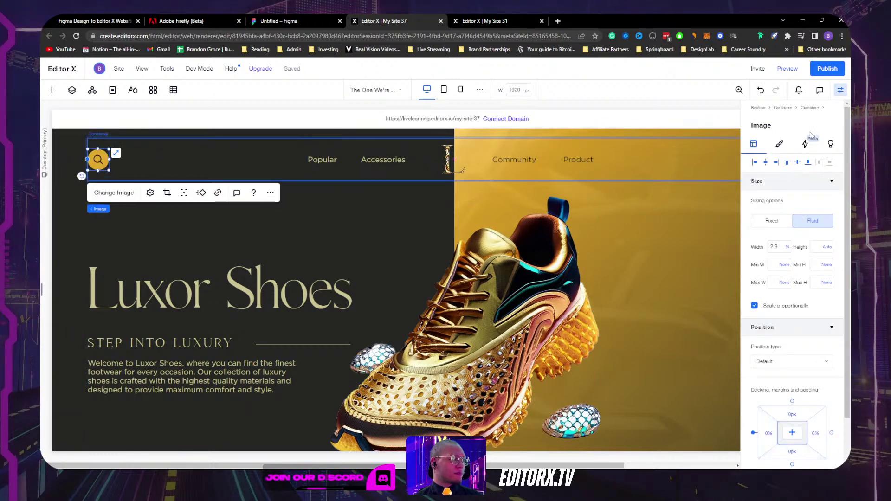
key("ctrl+shift+i")
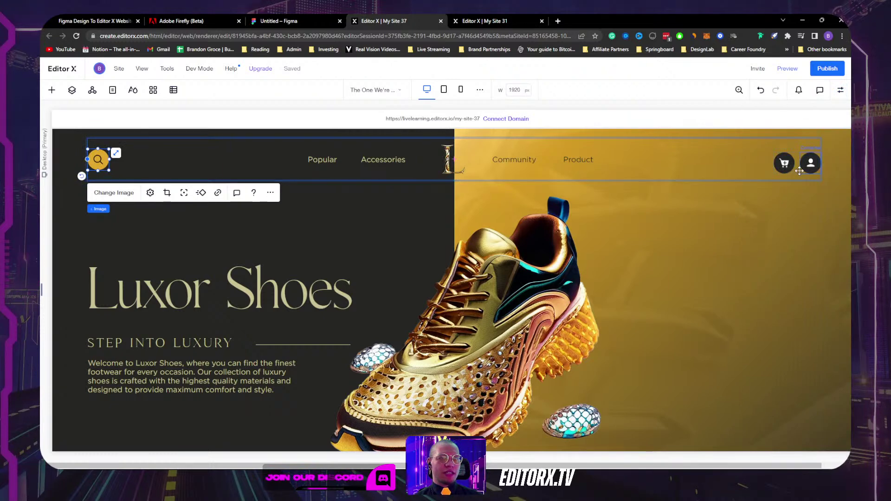
Step: Select the cart icon's container and shift it within the header row
left_click(792, 157)
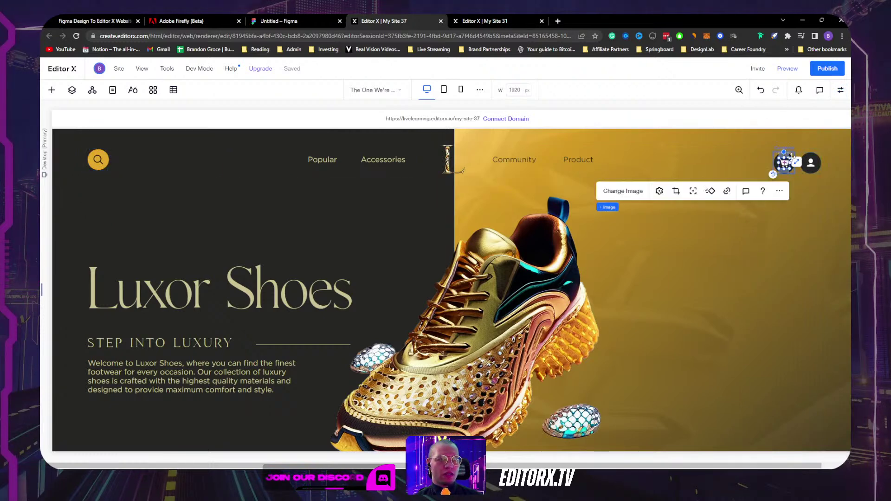
left_click(793, 155)
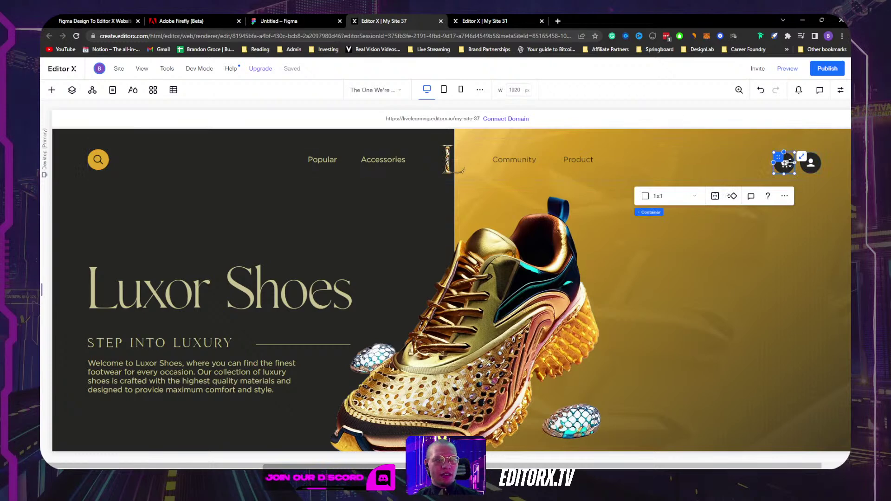
mouse_move(784, 162)
left_mouse_down()
mouse_move(805, 155)
mouse_move(794, 167)
mouse_move(794, 157)
left_mouse_up()
left_click(803, 153)
Step: Split the cart container into two columns, undoing an accidentally added image element
right_click(794, 156)
key("Escape")
left_click(696, 196)
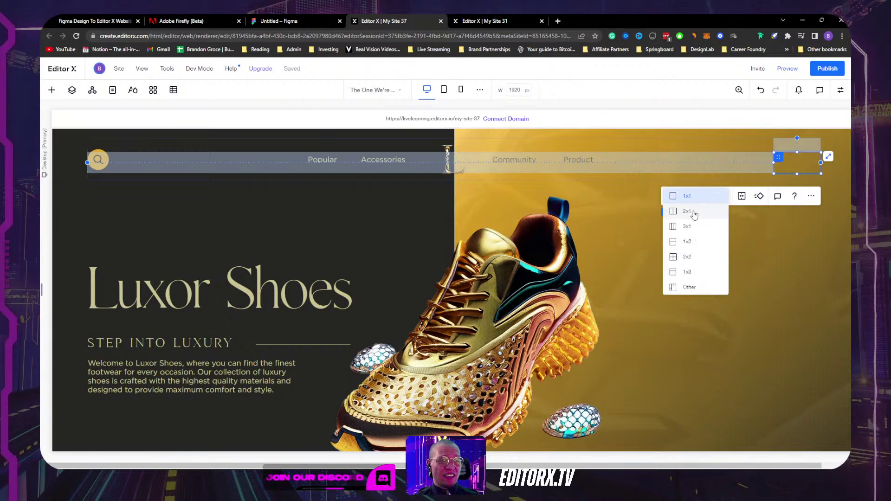
left_click(692, 211)
right_click(786, 165)
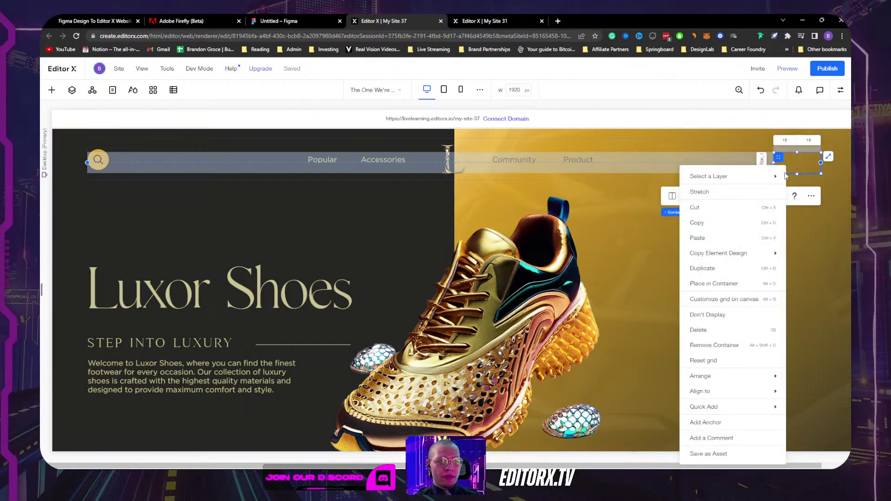
mouse_move(716, 411)
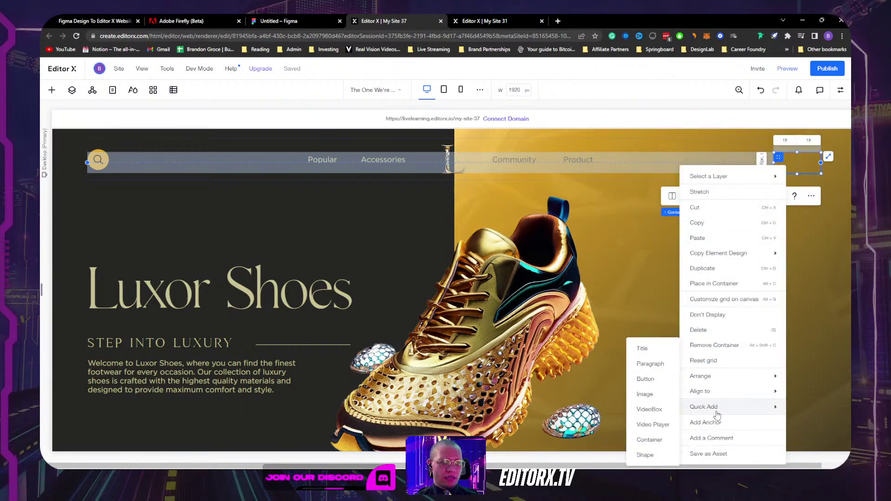
left_click(652, 396)
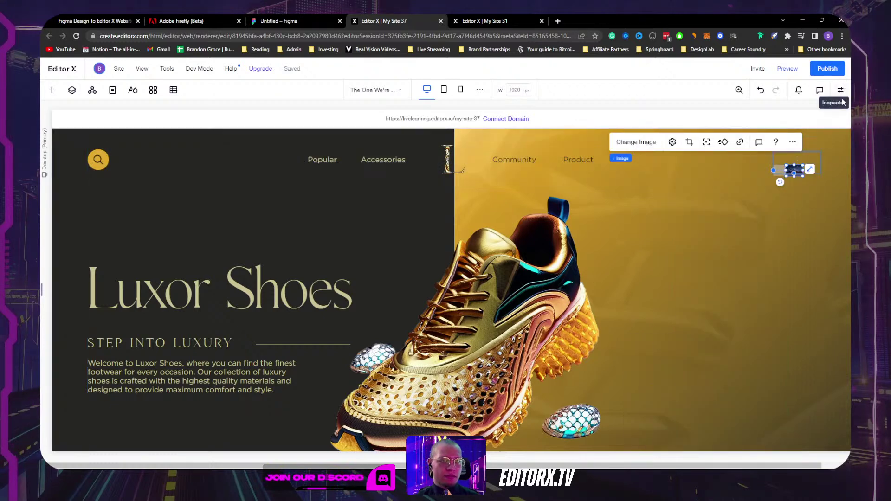
key("ctrl+z")
left_click(800, 165)
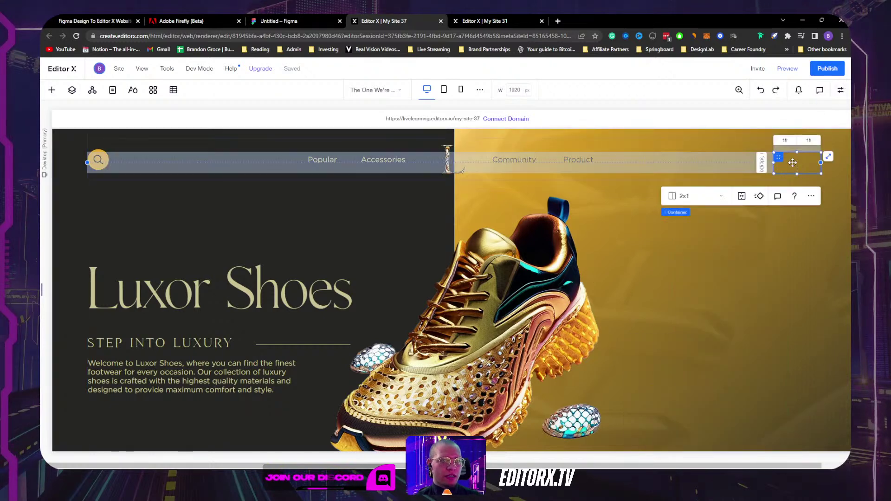
Step: Drag the dark cart circle image from the logo to the hero's top-right corner
left_click(51, 89)
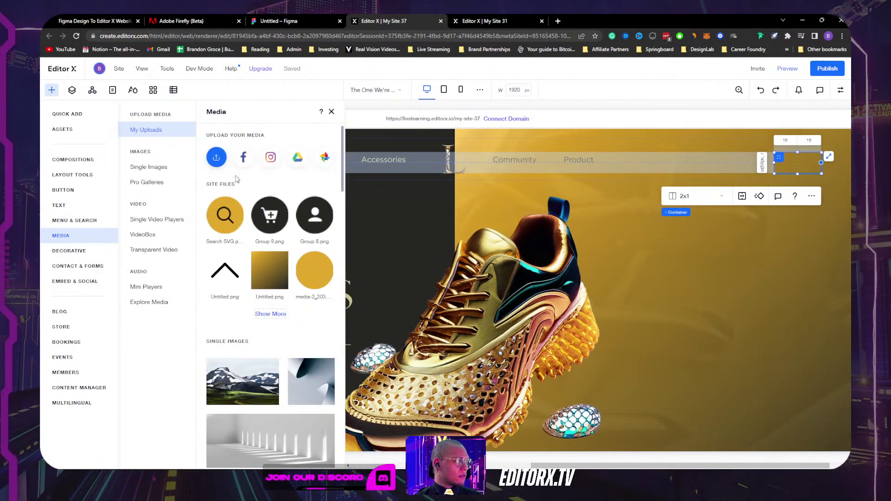
left_click(339, 168)
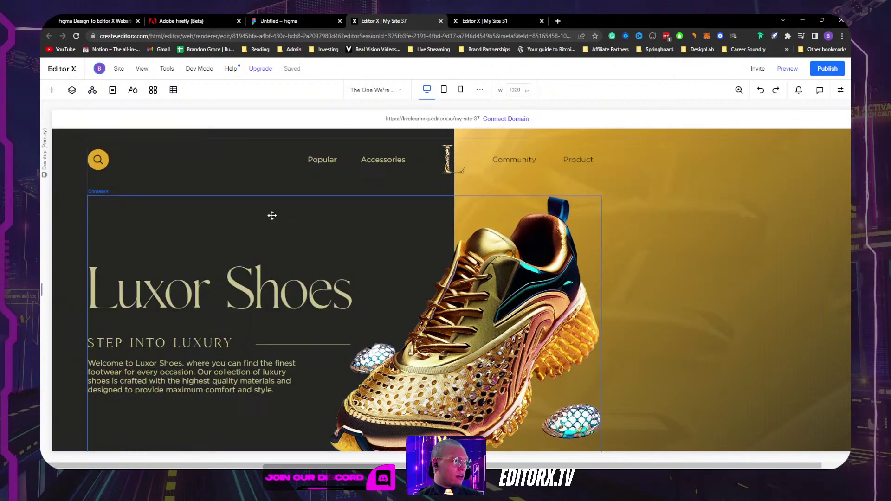
left_click_drag(453, 152, 784, 162)
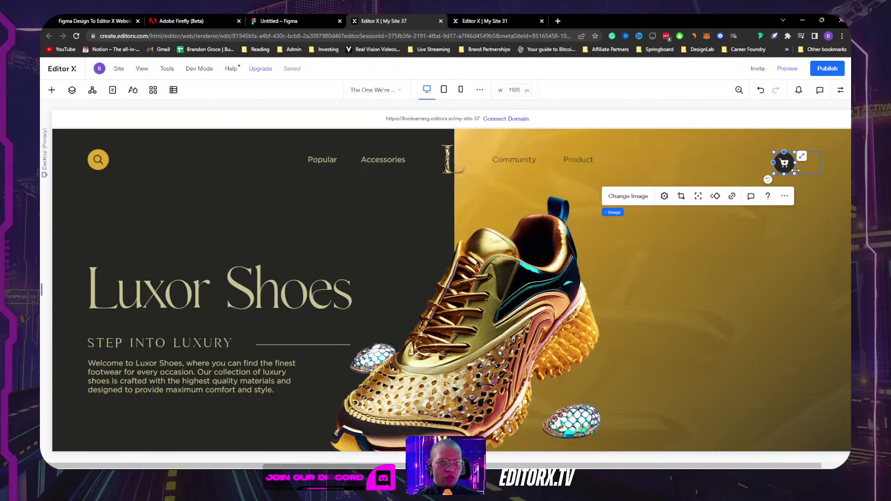
Step: Place the cart image in the second grid column only
left_click_drag(797, 173, 805, 181)
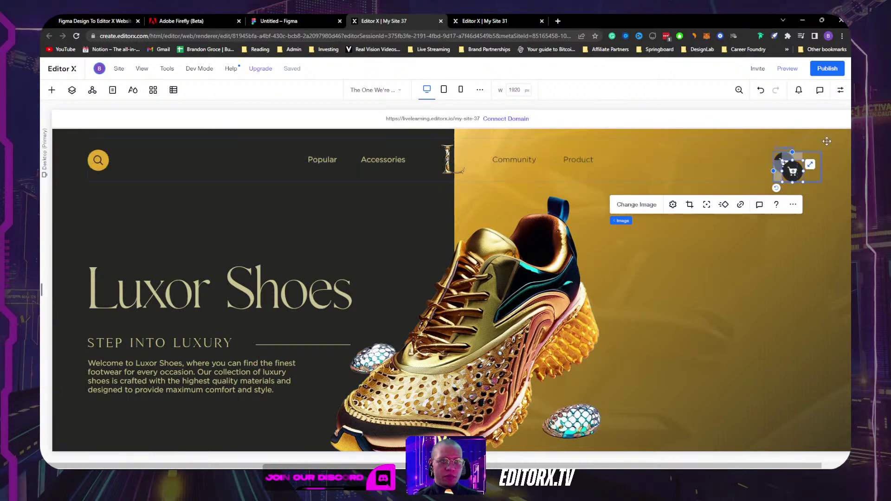
left_click(844, 96)
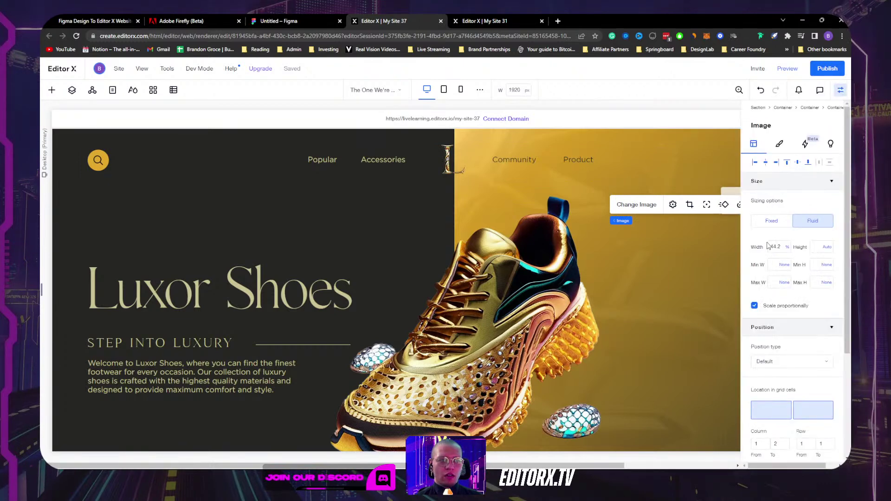
scroll(790, 250, "down", 3)
scroll(796, 260, "down", 1)
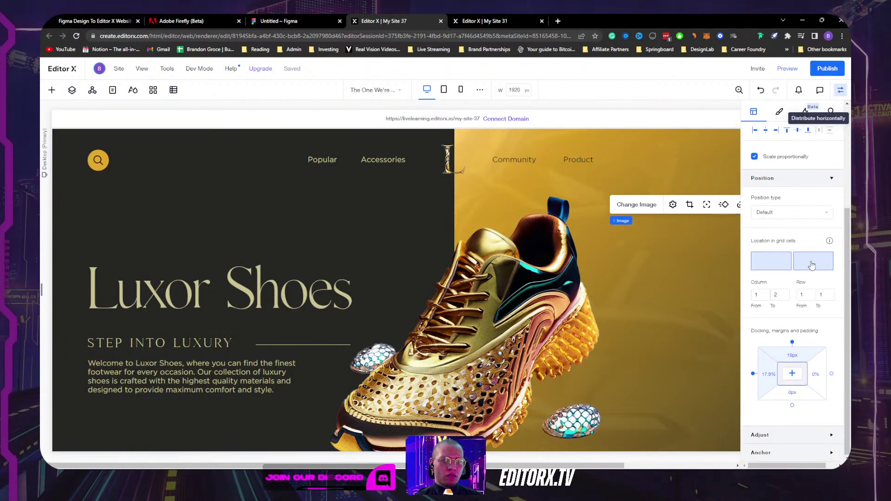
left_click(840, 90)
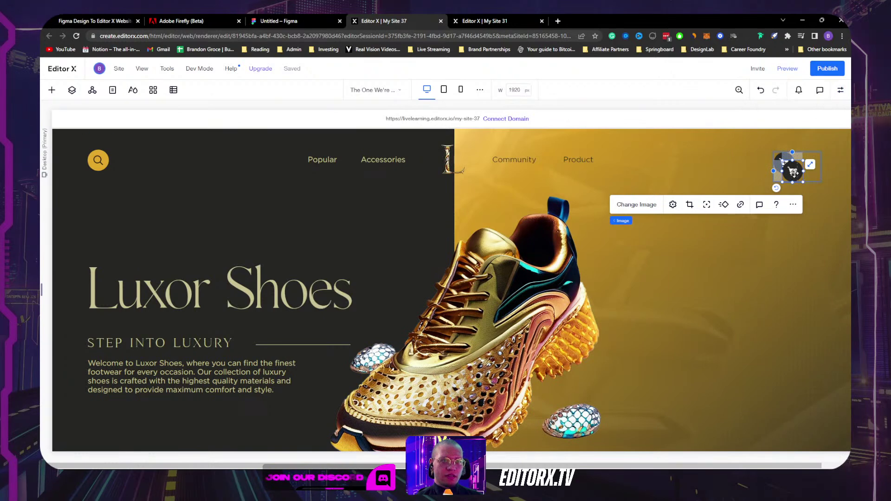
left_click(840, 92)
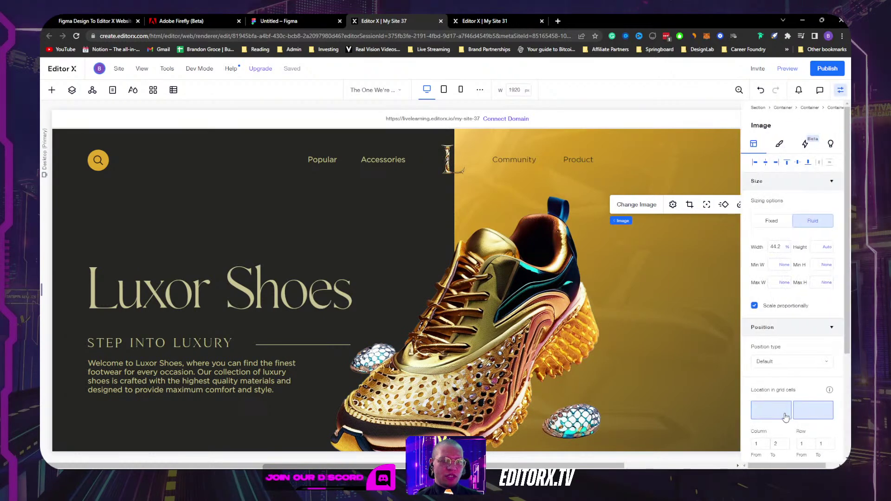
left_click(807, 415)
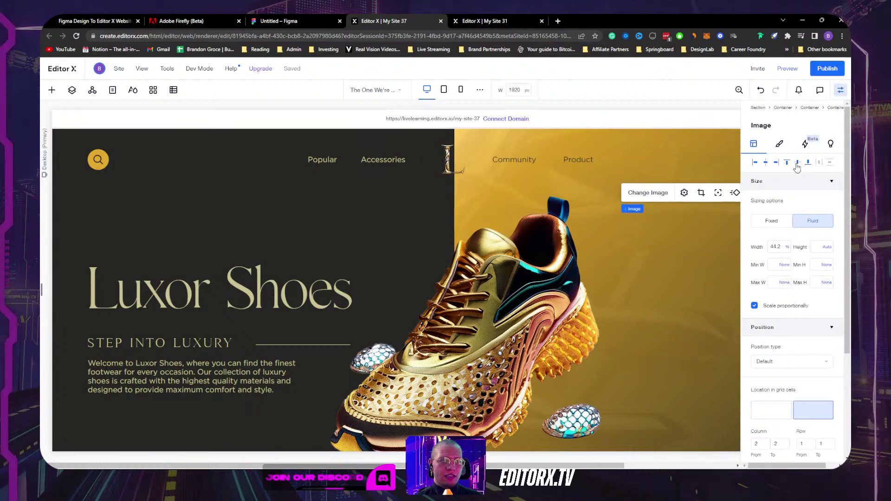
scroll(654, 215, "right", 3)
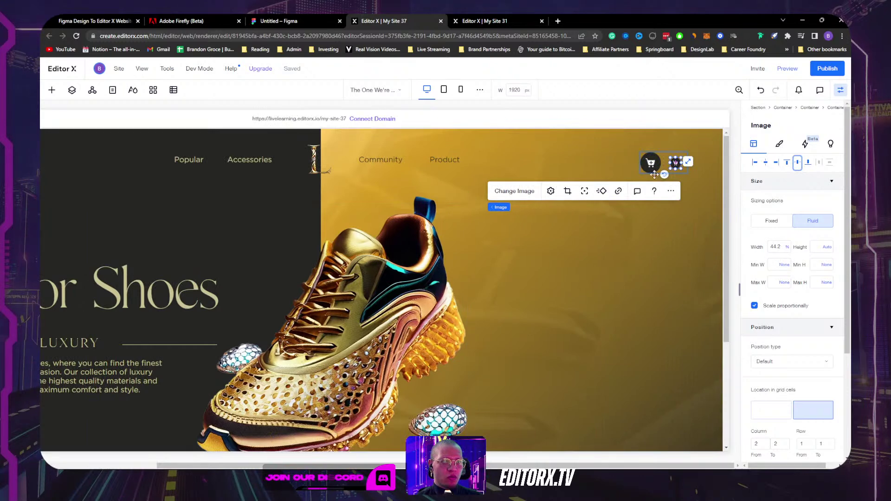
Step: Size both header icons to 50 × 50 px
left_click(645, 161)
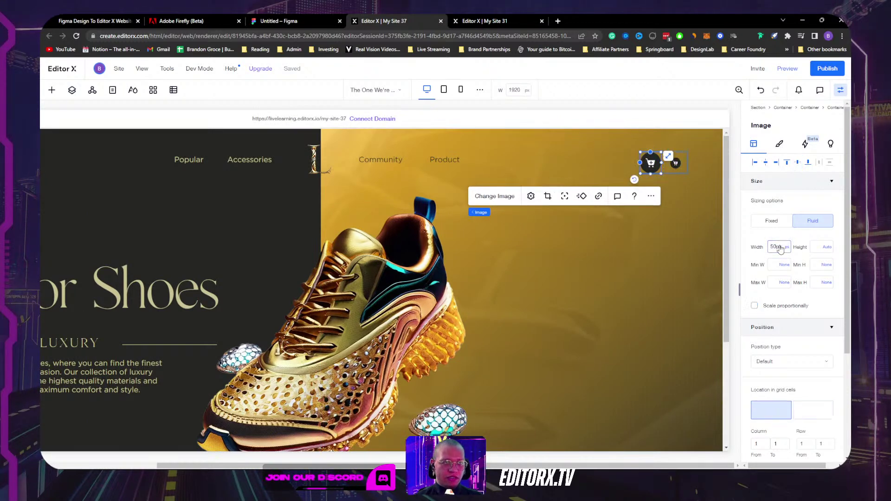
left_click(811, 247)
type("50px")
key("Return")
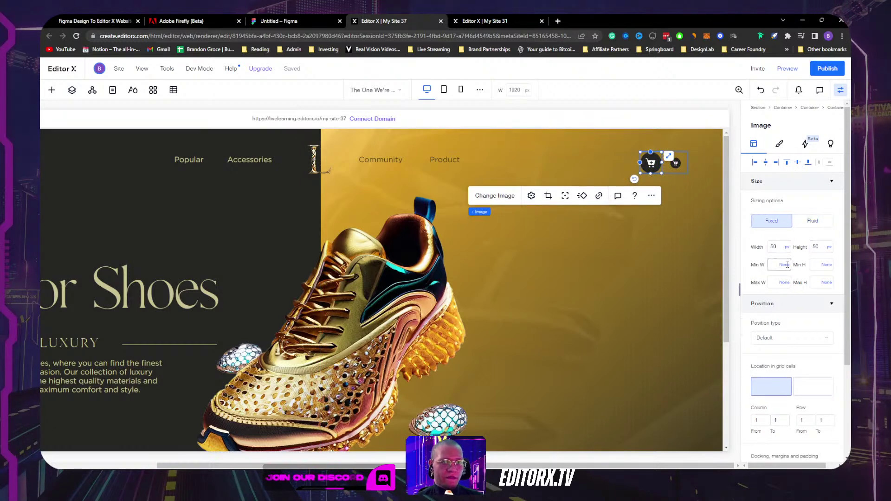
left_click(677, 164)
left_click(775, 247)
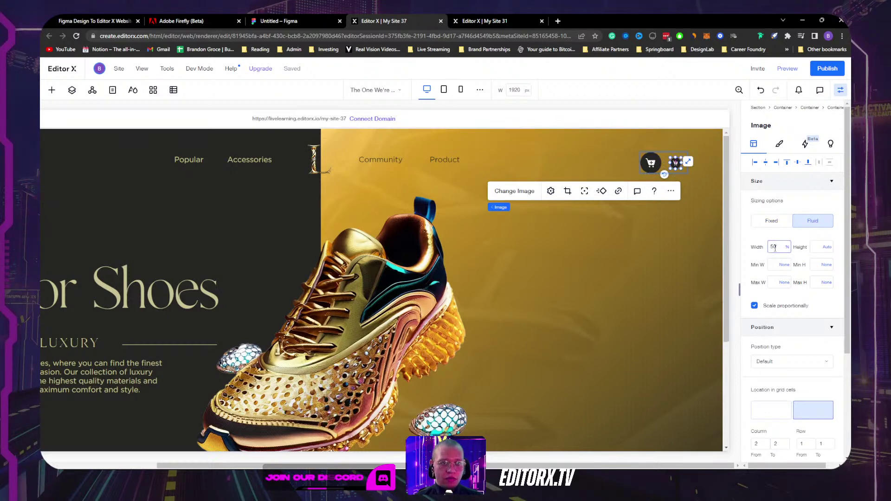
key("Tab")
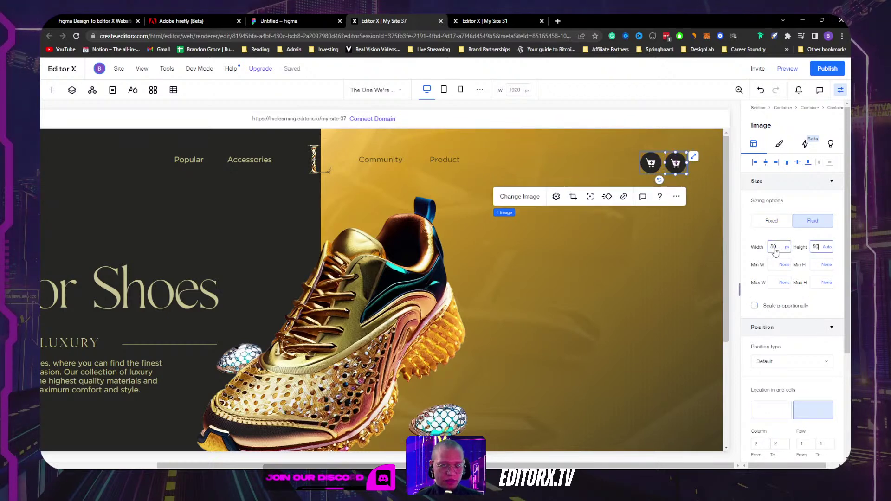
type("50")
key("Return")
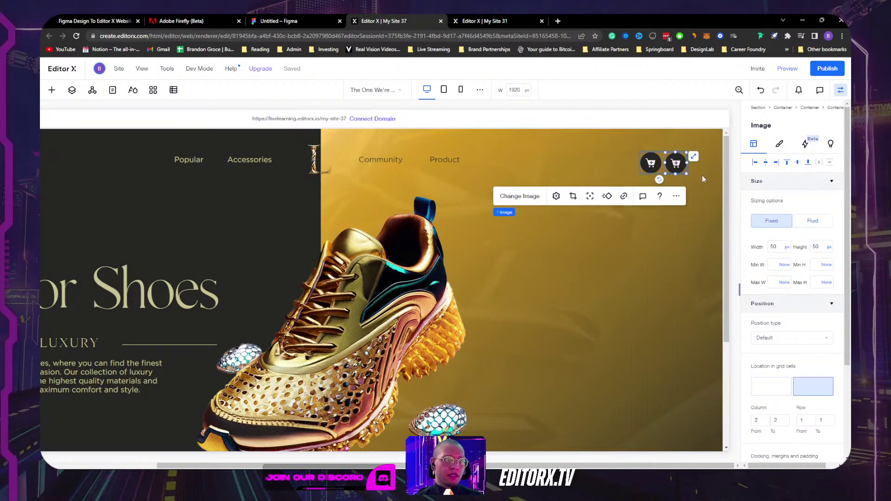
Step: Change the second icon's image to the Group 8.png avatar
left_click(526, 197)
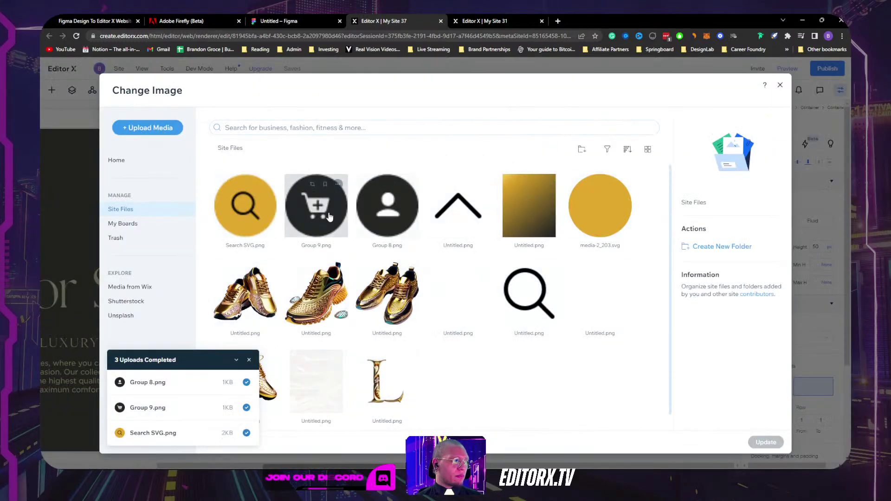
left_click(379, 213)
left_click(766, 442)
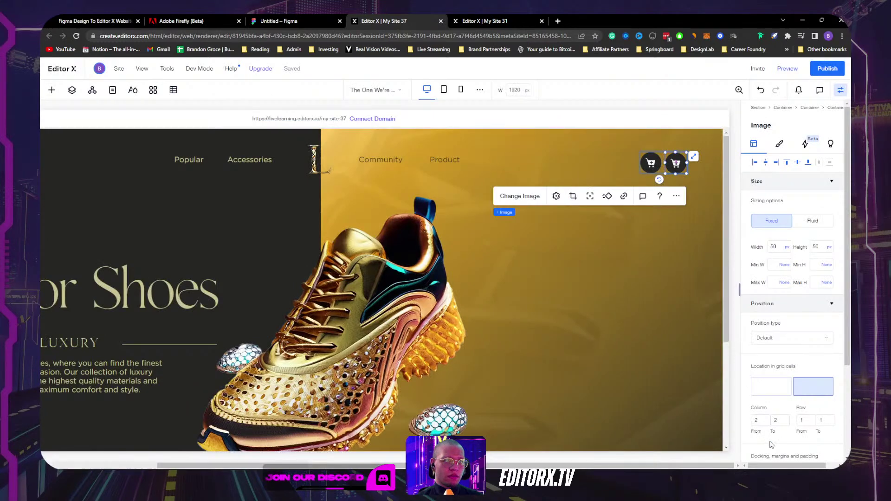
left_click(685, 225)
left_click(686, 225)
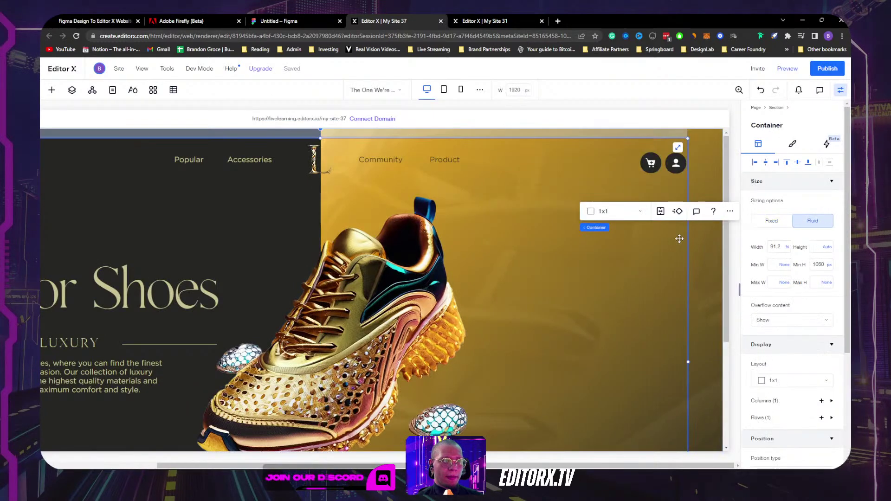
Step: Set both columns of the icon container's grid to max content
left_click(661, 173)
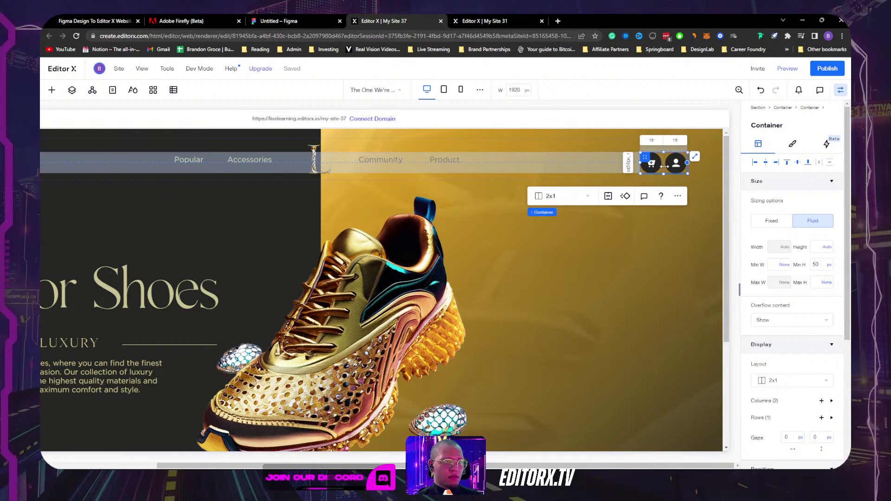
left_click(652, 141)
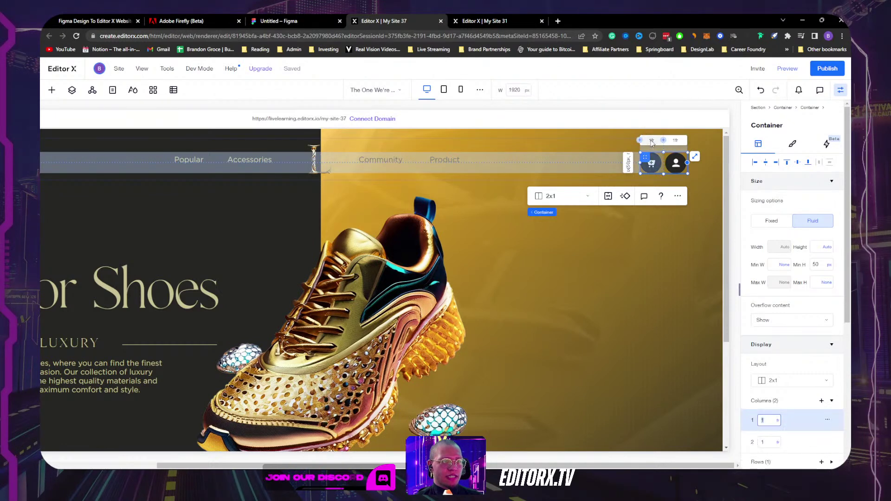
left_click(778, 420)
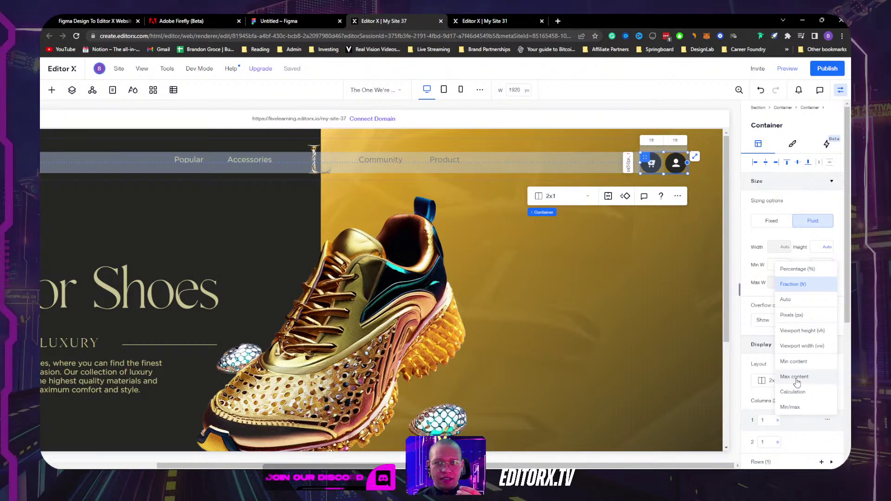
left_click(757, 398)
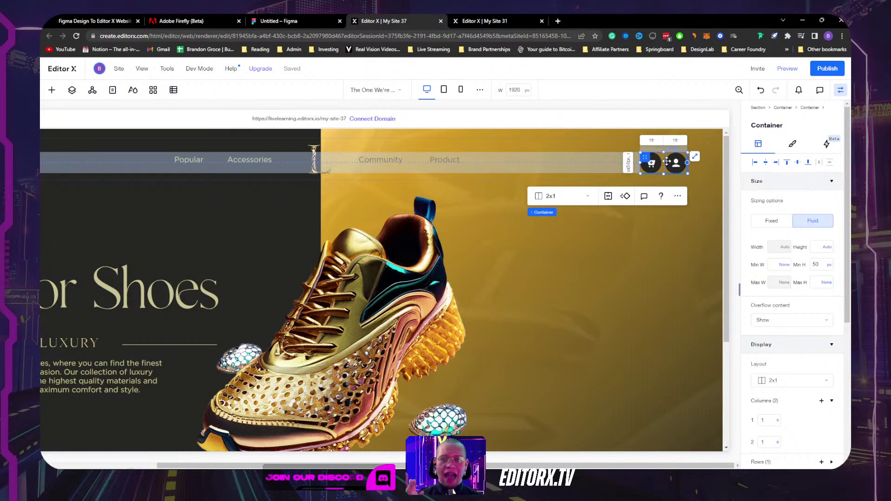
left_click(763, 420)
left_click(777, 422)
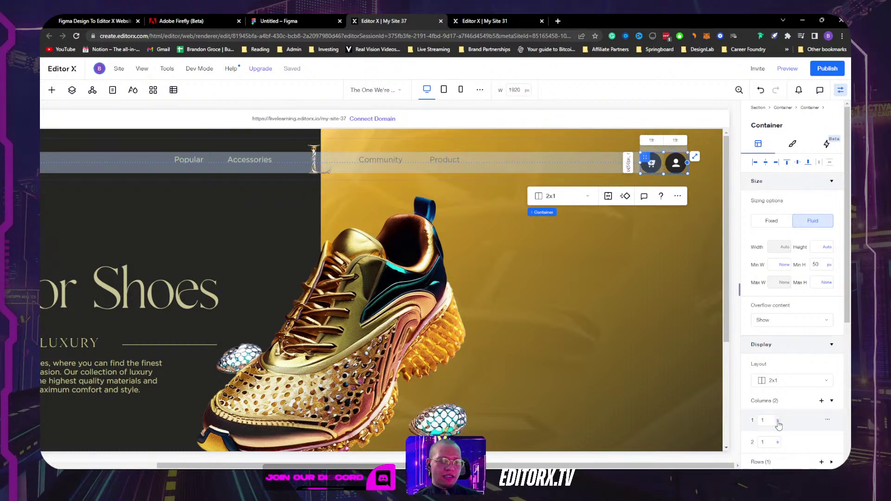
left_click(778, 422)
left_click(790, 369)
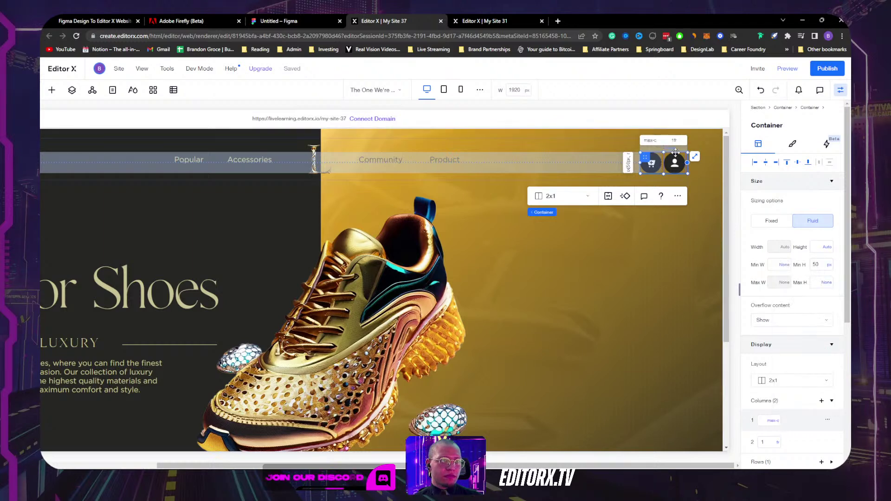
left_click(778, 442)
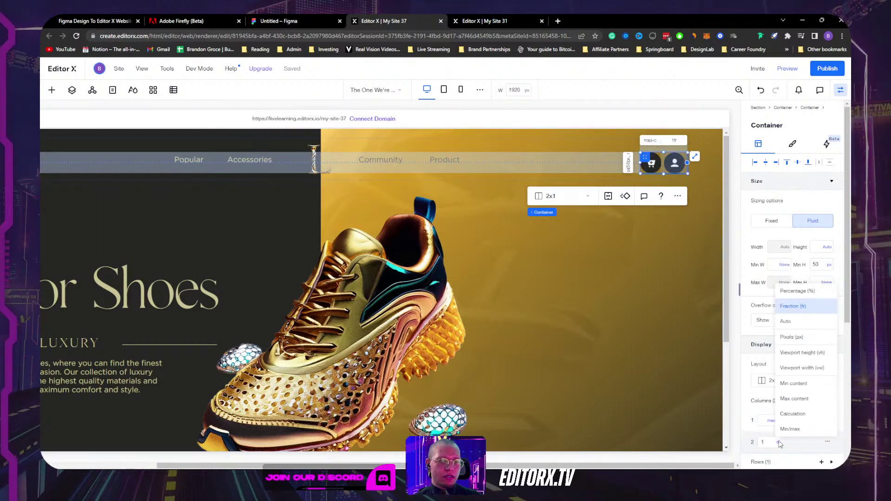
left_click(797, 398)
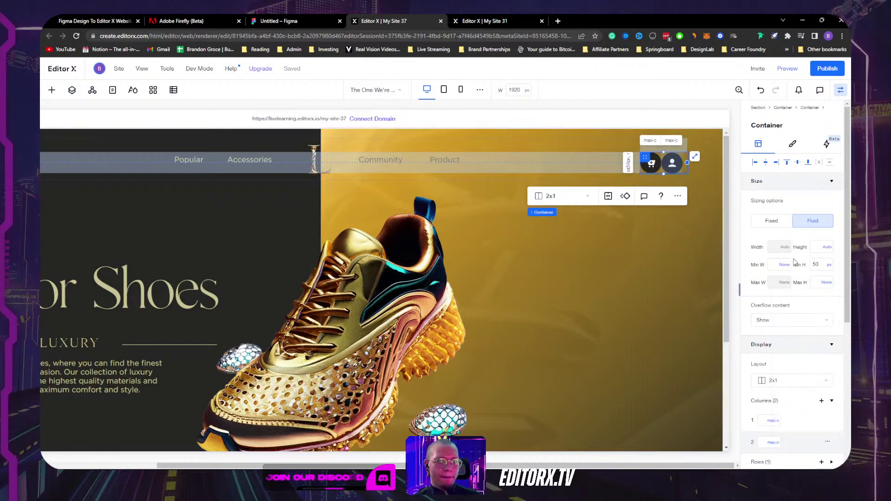
Step: Shift the icon pair left and set the container's left docking margin to 0%
left_click(694, 180)
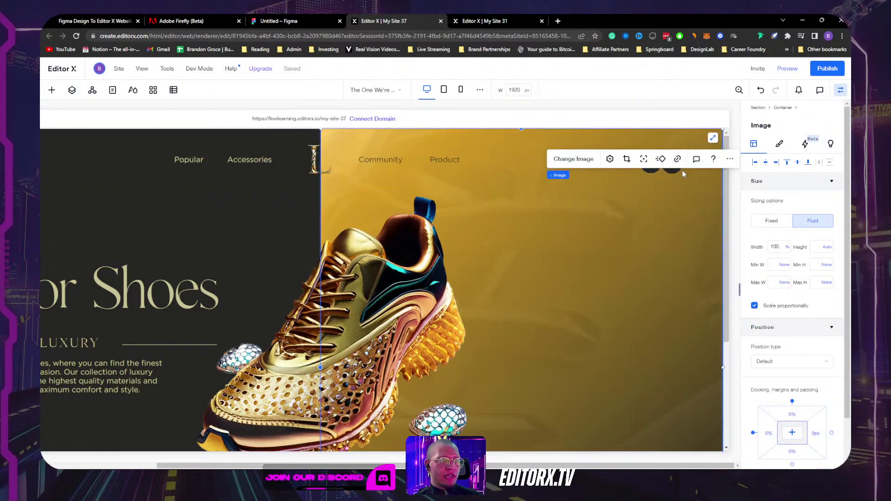
left_click(682, 172)
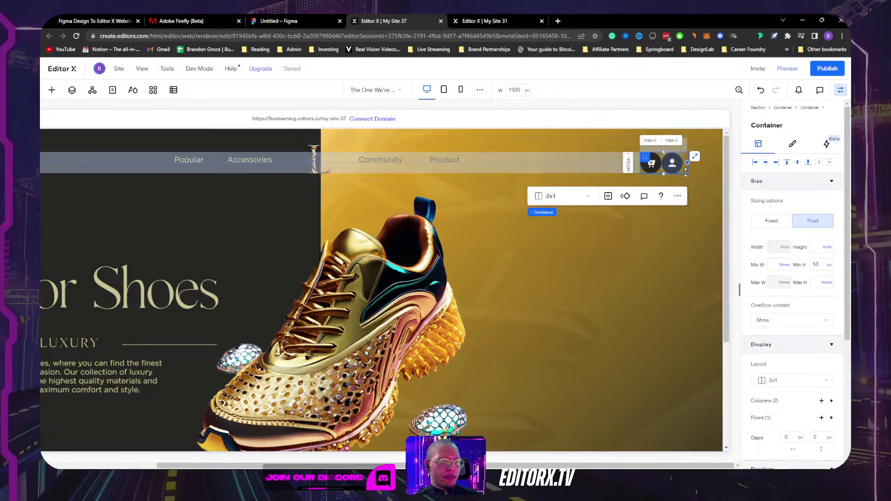
left_click_drag(637, 159, 604, 161)
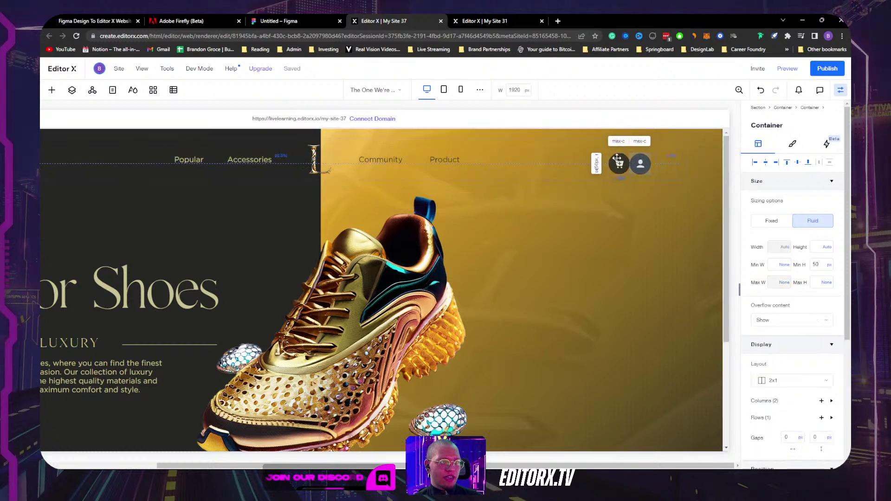
scroll(791, 376, "down", 4)
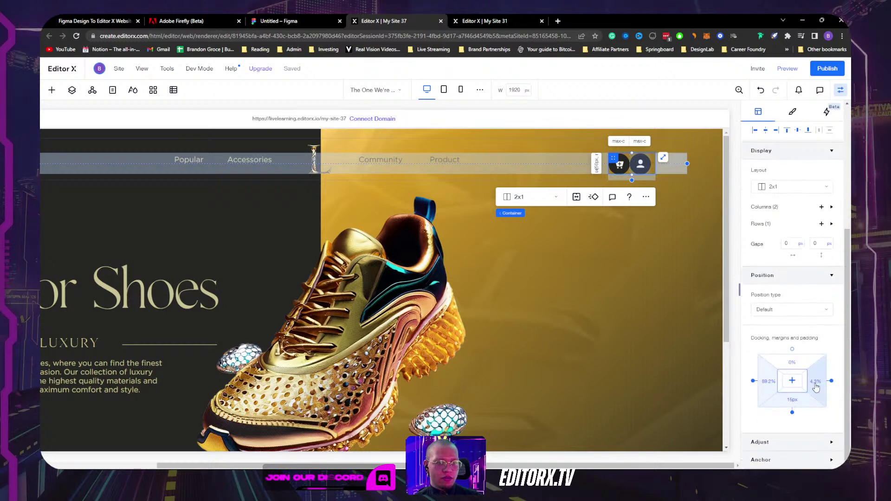
left_click(754, 382)
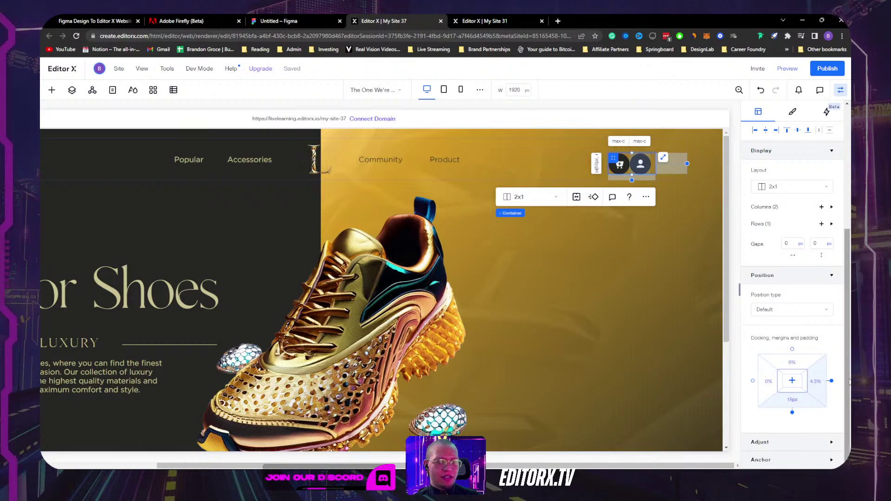
scroll(780, 264, "up", 4)
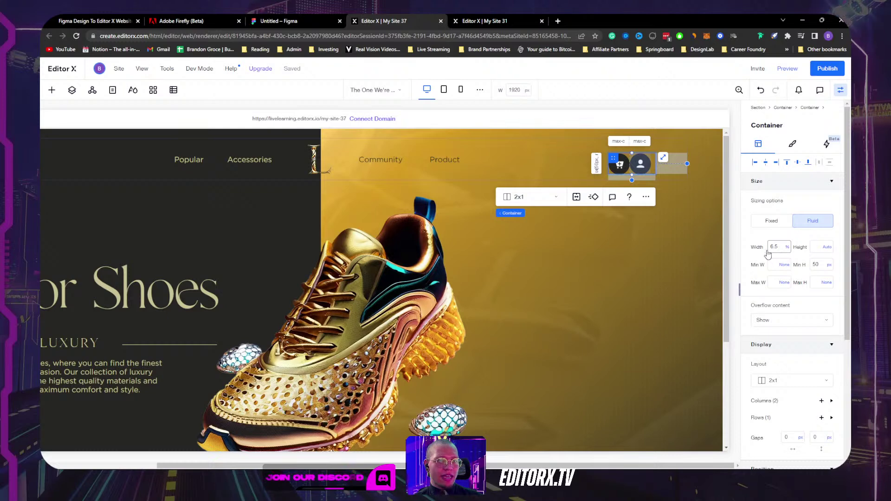
scroll(761, 353, "down", 4)
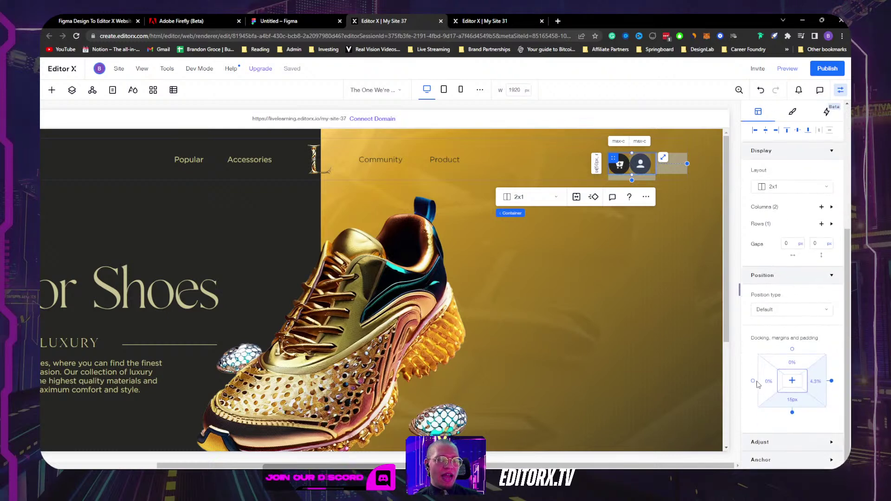
scroll(775, 279, "up", 4)
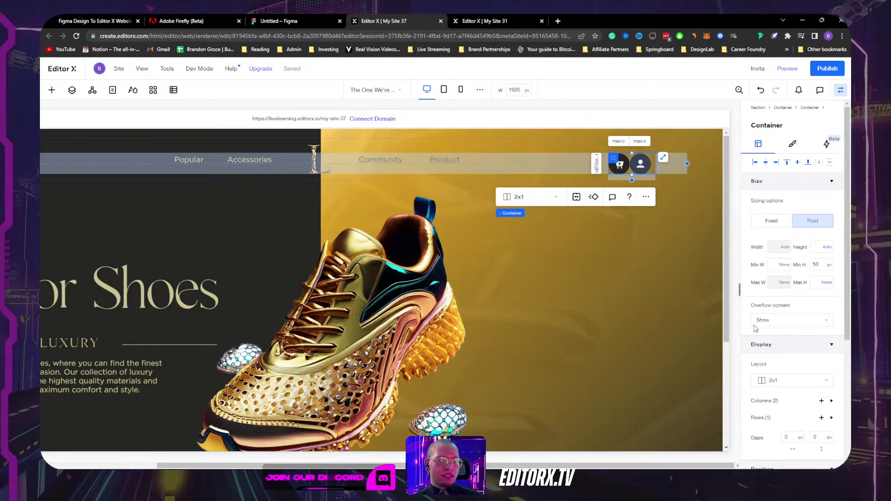
mouse_move(787, 252)
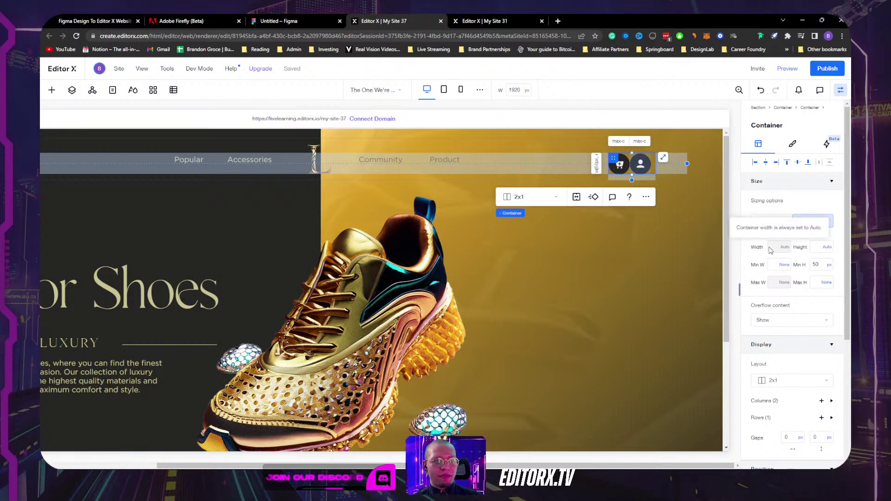
scroll(761, 353, "down", 4)
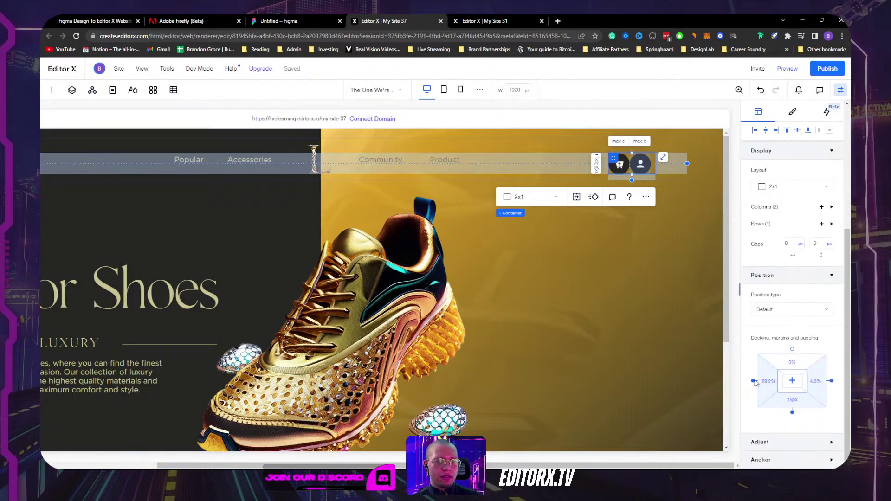
left_click(753, 381)
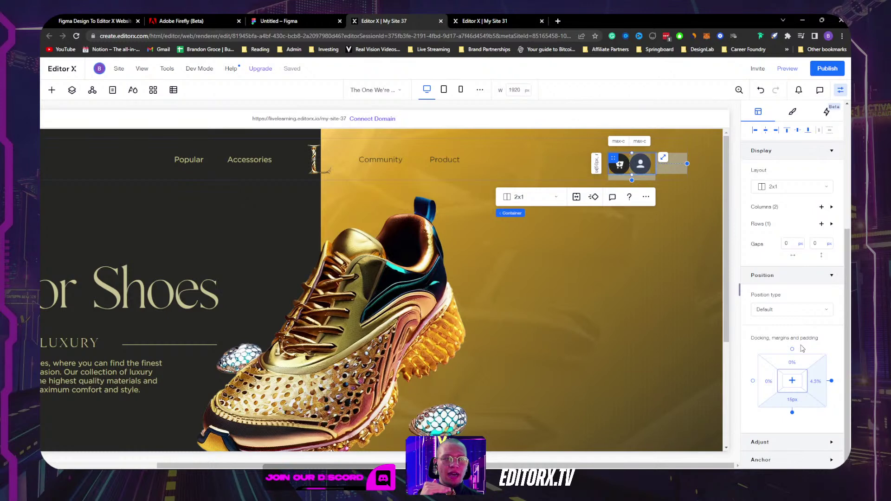
Step: Set the icon container's width to Max content and apply a 10px column gap
scroll(783, 239, "up", 4)
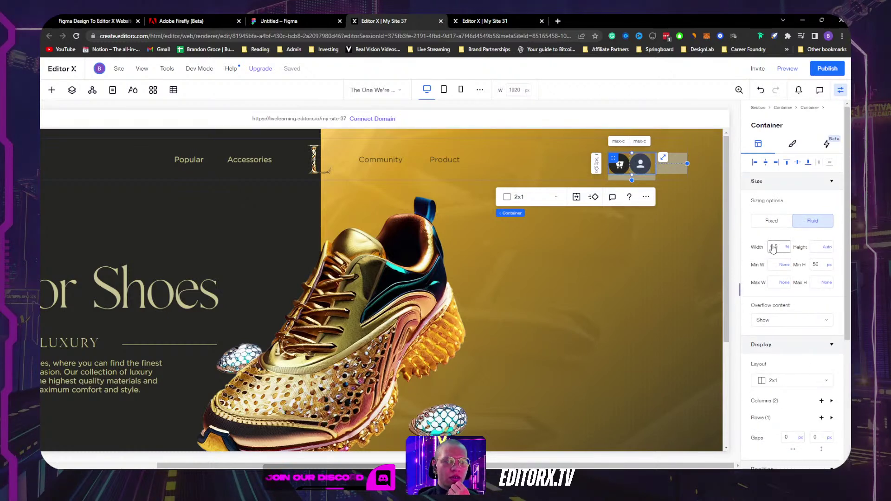
left_click(787, 250)
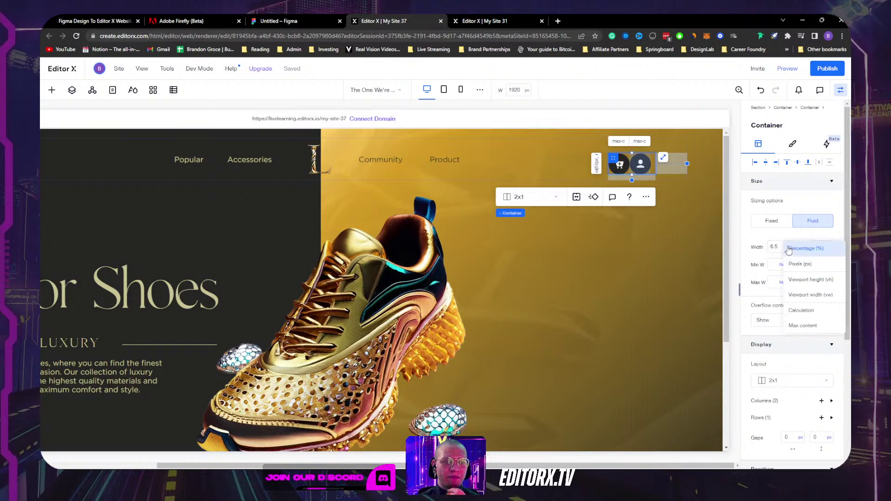
left_click(799, 327)
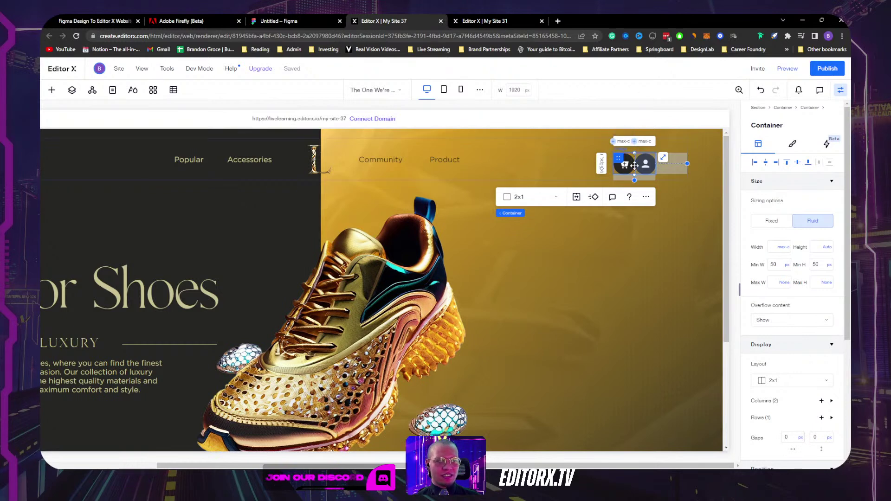
scroll(811, 377, "down", 3)
scroll(811, 377, "up", 3)
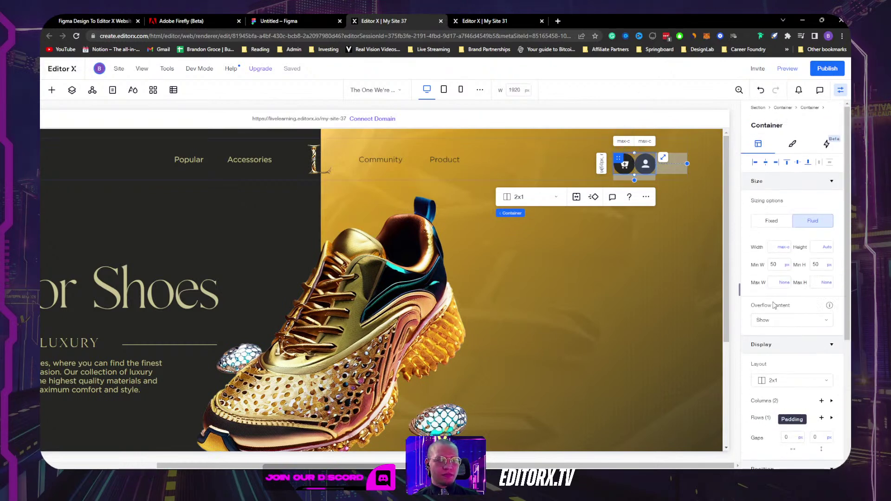
scroll(794, 325, "down", 3)
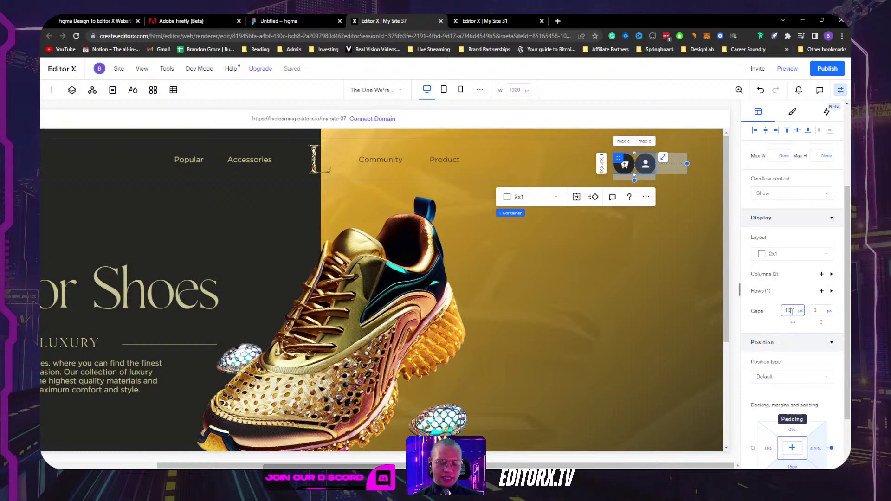
key("Return")
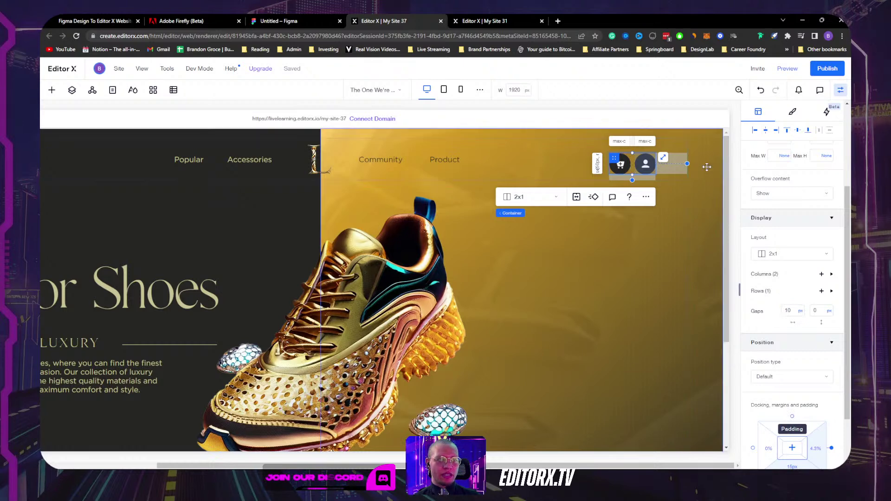
Step: Right- and top-align the header icon group (0% right, 0px bottom padding), then review the page
left_click(778, 133)
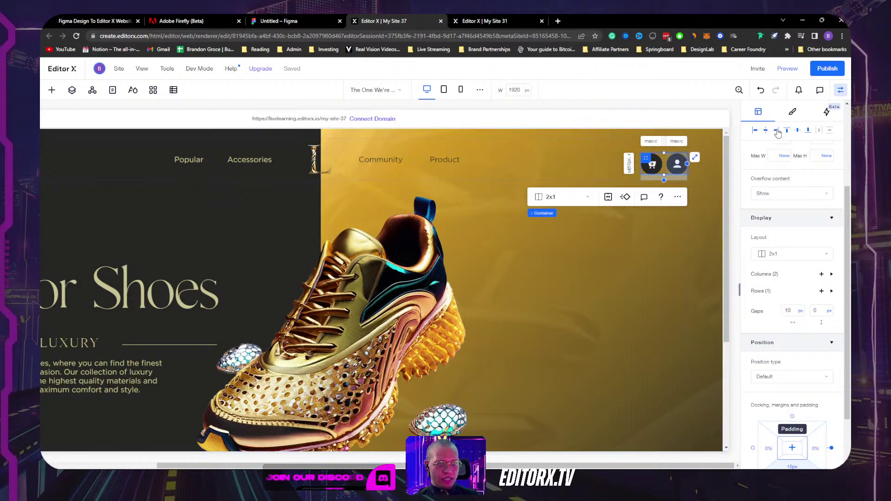
left_click(798, 132)
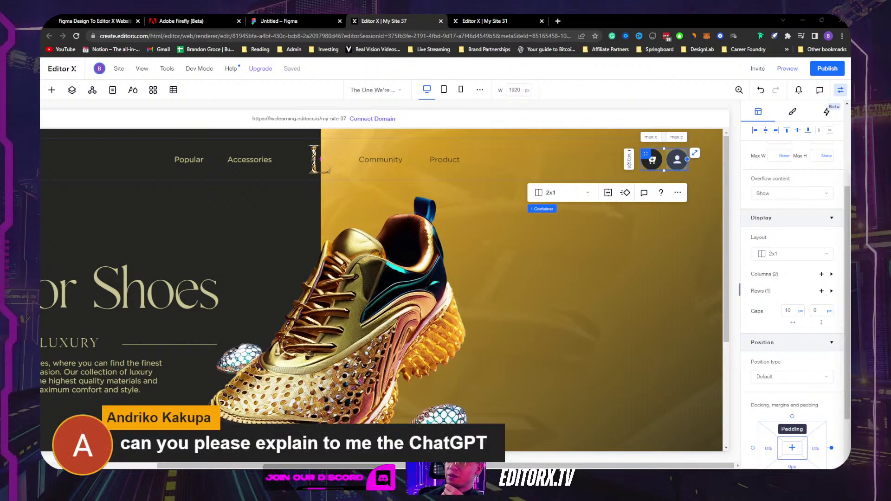
scroll(253, 249, "down", 3)
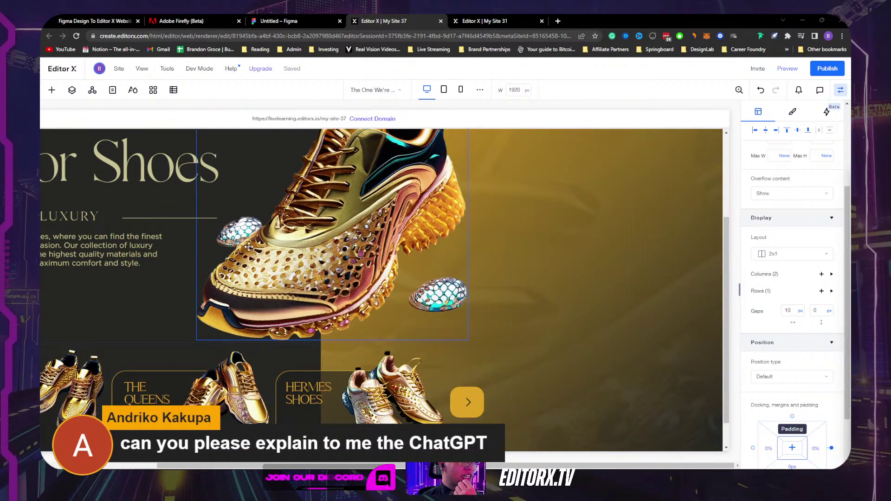
scroll(249, 246, "up", 3)
scroll(264, 248, "left", 3)
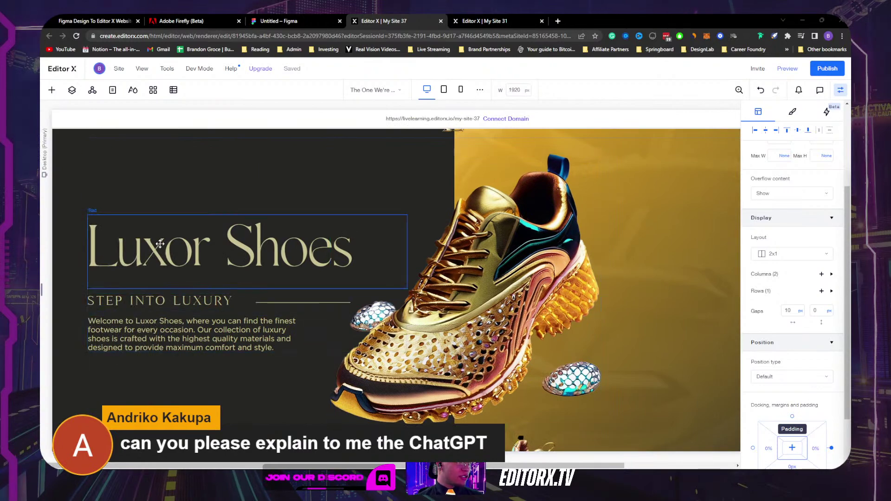
scroll(371, 250, "right", 2)
scroll(371, 249, "up", 1)
scroll(373, 251, "left", 2)
scroll(373, 251, "down", 3)
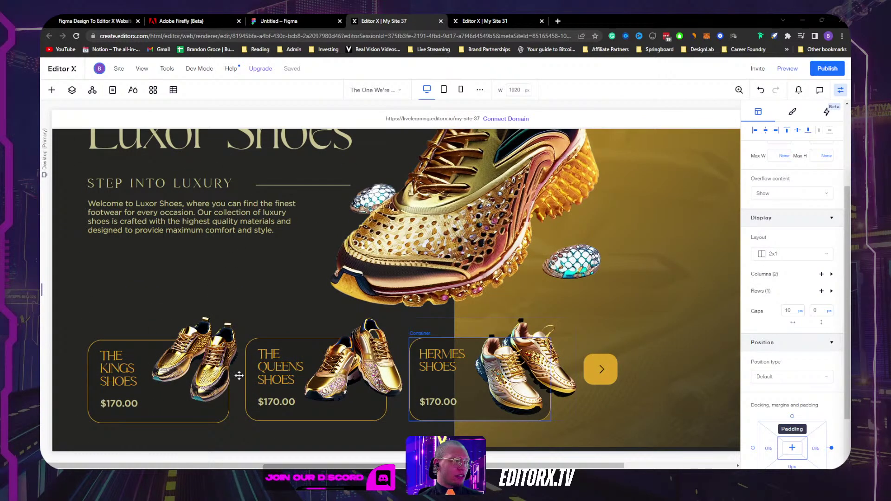
scroll(266, 391, "up", 3)
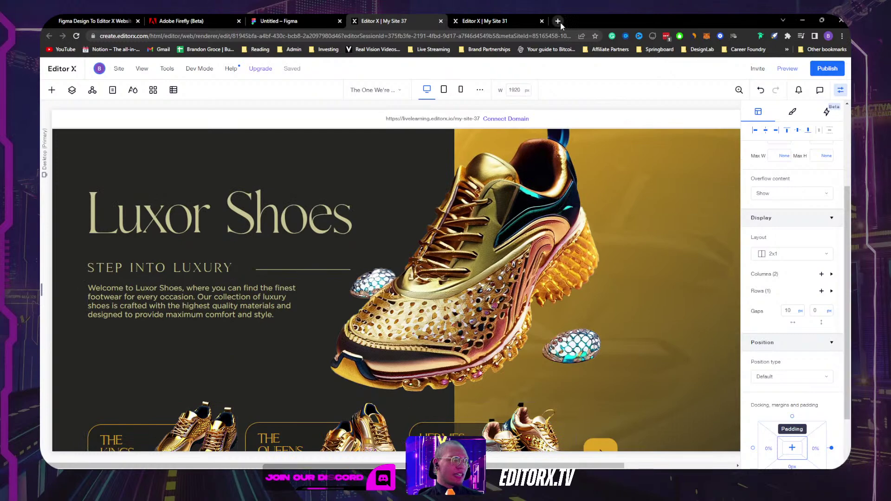
Step: Open ChatGPT in a new browser tab
left_click(558, 21)
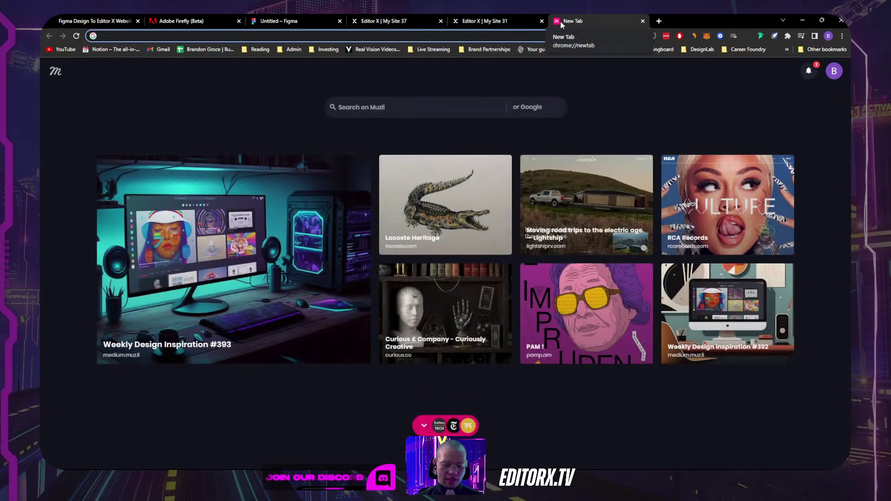
type("chat")
key("Return")
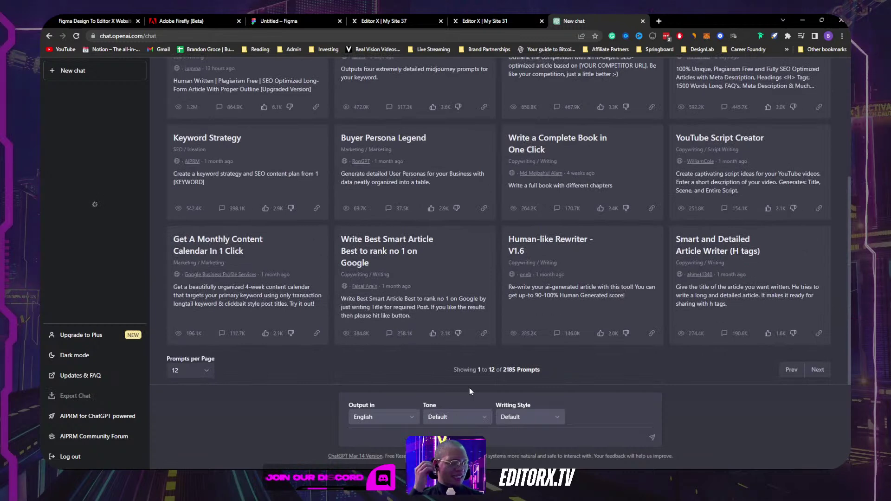
Step: Write the prompt intro: for a luxurious shoe-brand website, please list out the following
type("Create a title for")
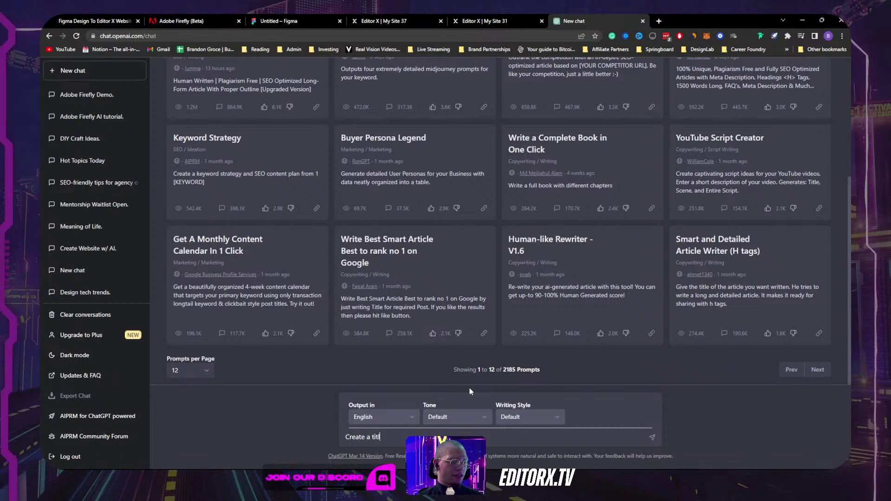
key("BackSpace")
key("BackSpace")
key("BackSpace")
key("BackSpace")
key("BackSpace")
key("BackSpace")
key("BackSpace")
key("BackSpace")
key("BackSpace")
key("BackSpace")
key("BackSpace")
key("BackSpace")
key("BackSpace")
key("BackSpace")
key("BackSpace")
key("BackSpace")
key("BackSpace")
type("For a website I amn")
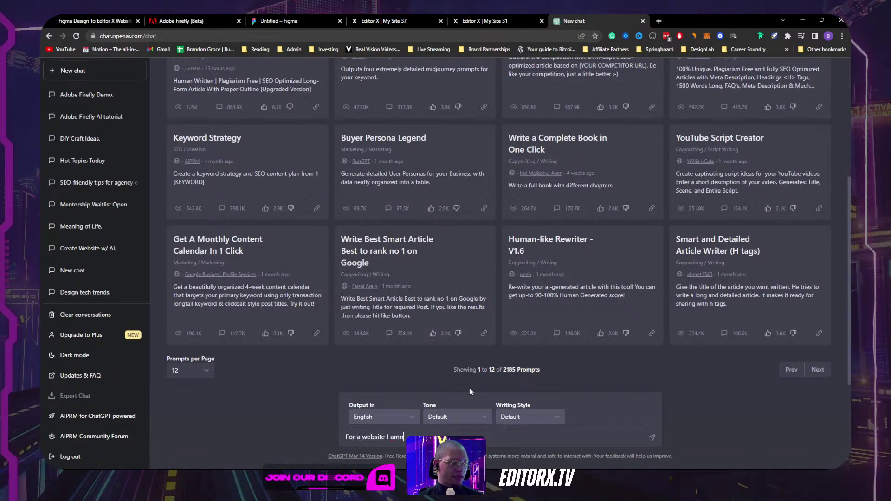
key("BackSpace")
type("building t")
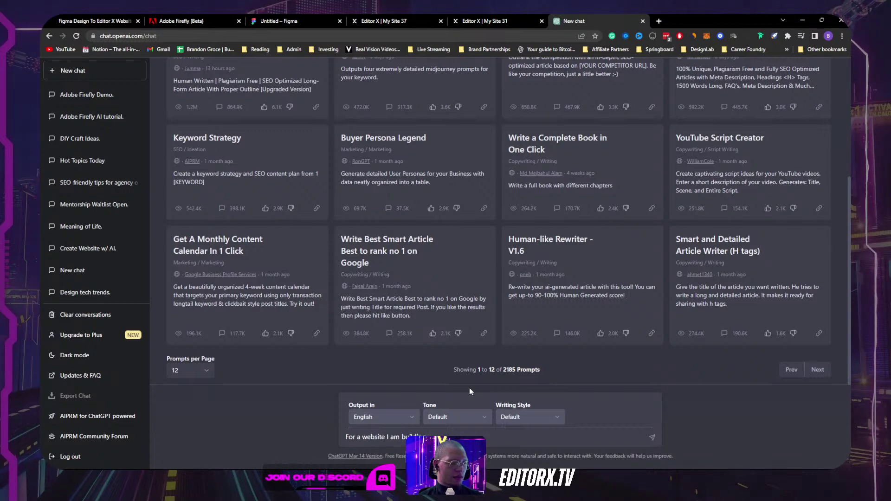
key("BackSpace")
type("that is about a t")
type("uxurious sh")
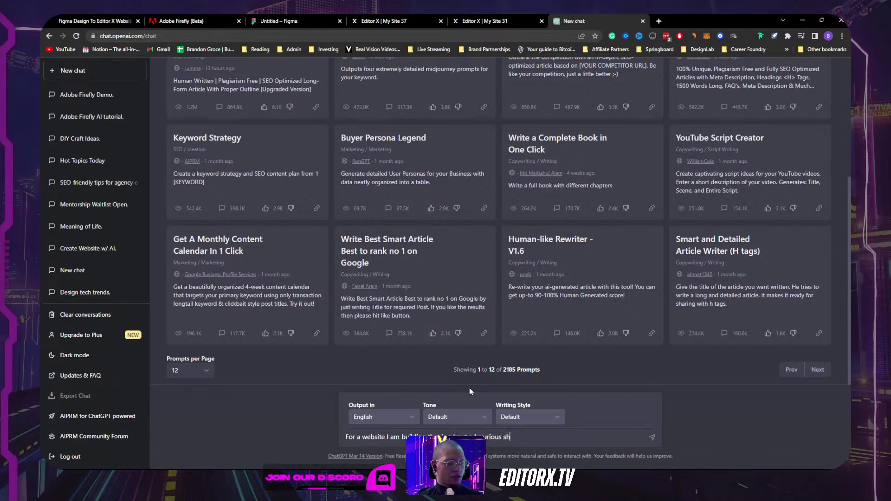
type("oe brand, can you please list out the following:")
Step: Add items '- The name of the brand:' and '- The Heading that should be on the brands website homepage:', then send
key("shift+Return")
key("shift+Return")
type("The name fo th")
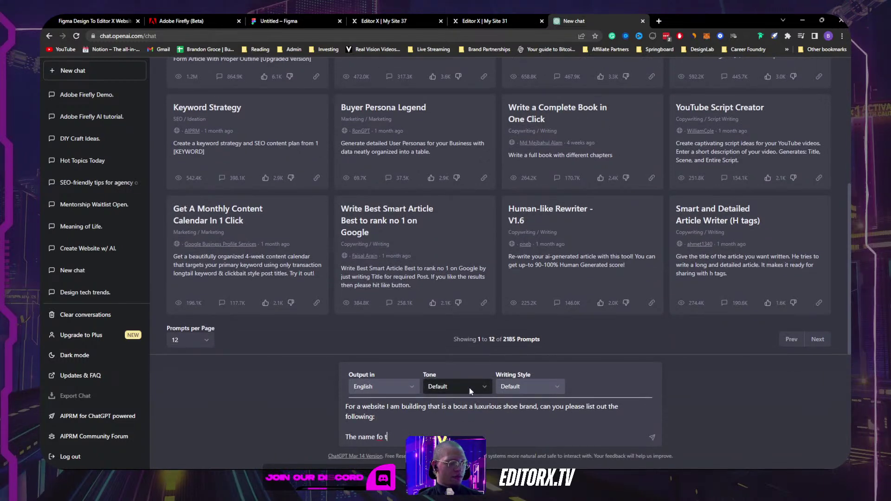
key("BackSpace")
key("BackSpace")
key("BackSpace")
key("BackSpace")
key("BackSpace")
type("of the brand:")
key("shift+Return")
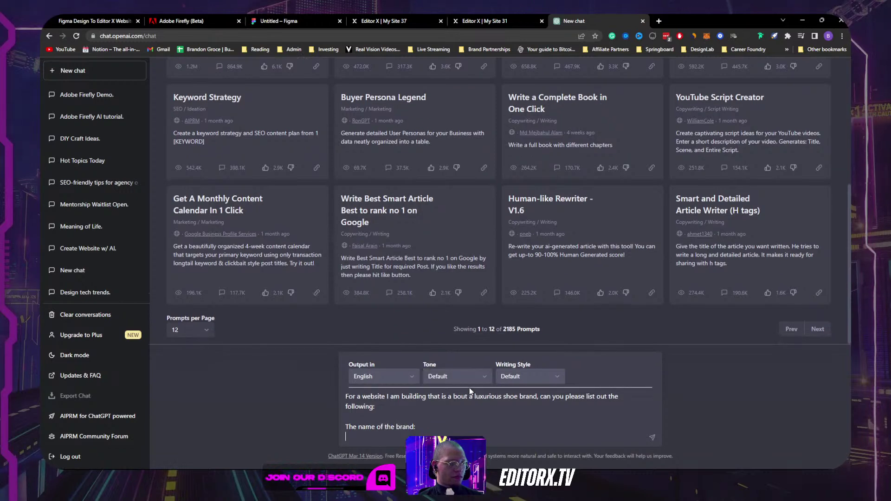
key("BackSpace")
key("Home")
type("-")
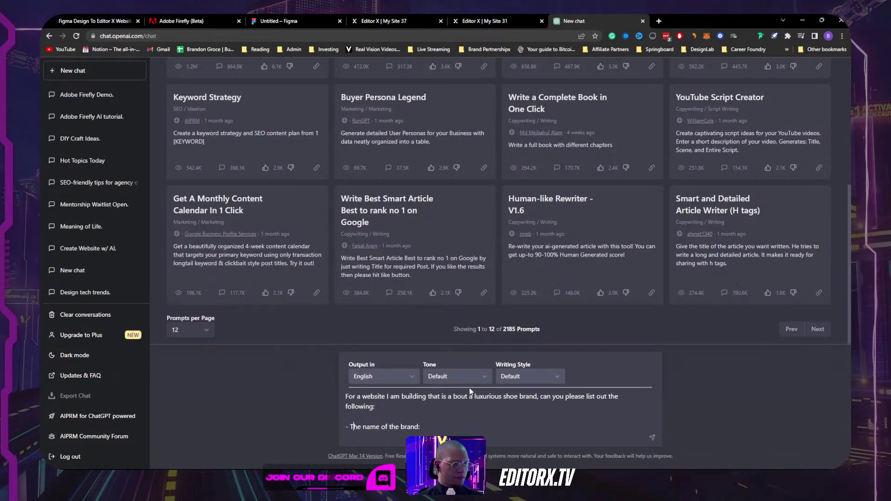
key("End")
key("shift+Return")
type("-")
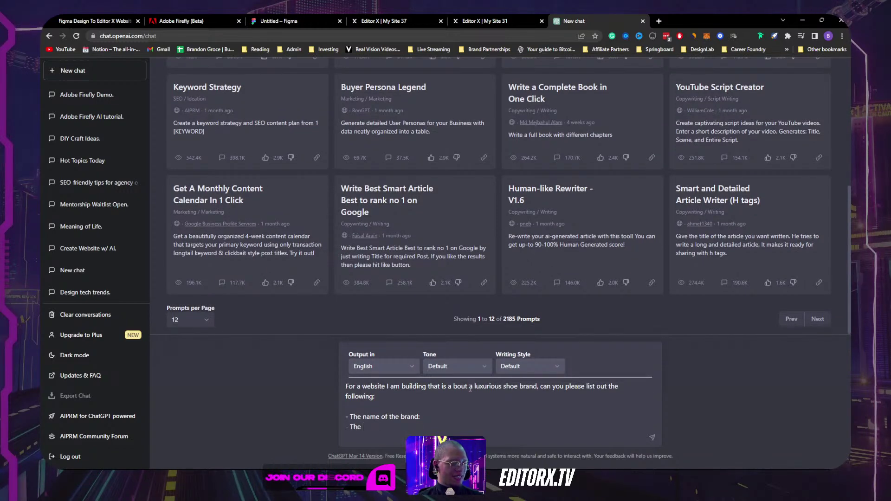
type(" The He")
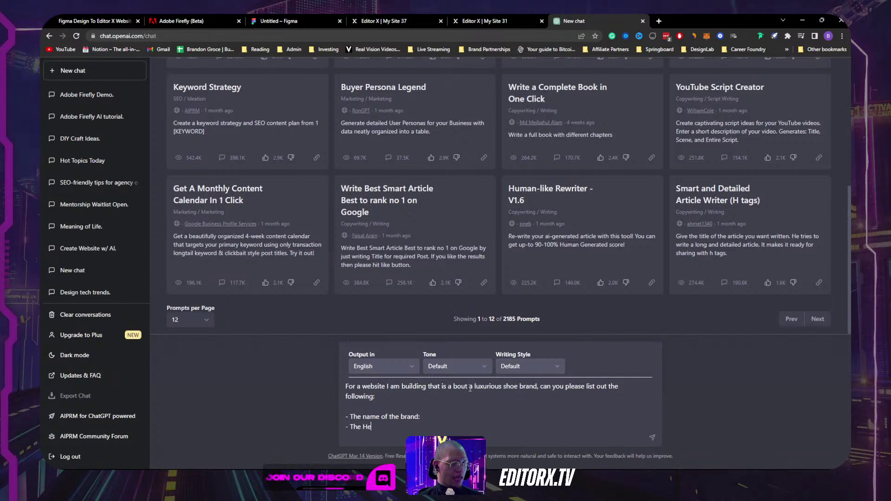
type("ading o")
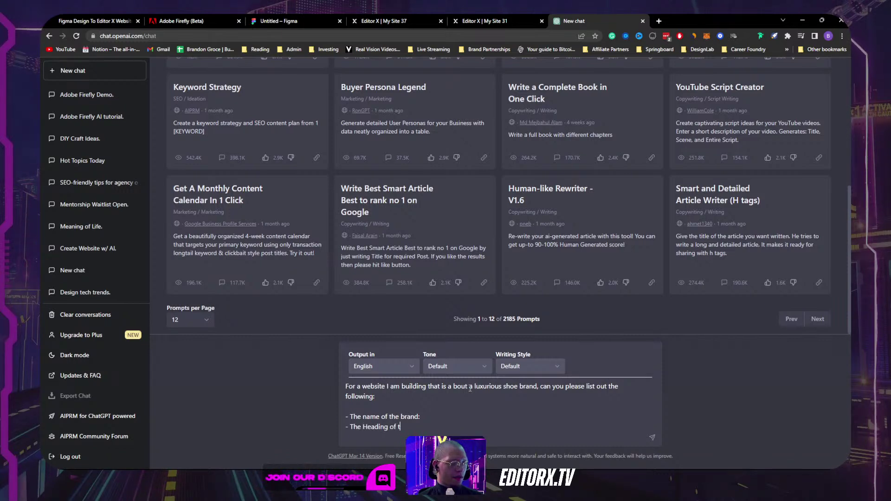
type("f t")
key("BackSpace")
key("BackSpace")
key("BackSpace")
key("BackSpace")
type("that ")
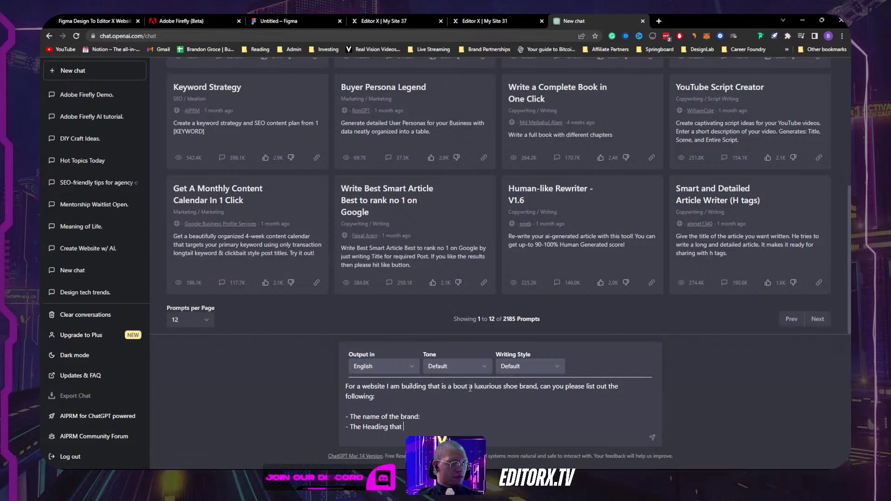
type("should be on the ")
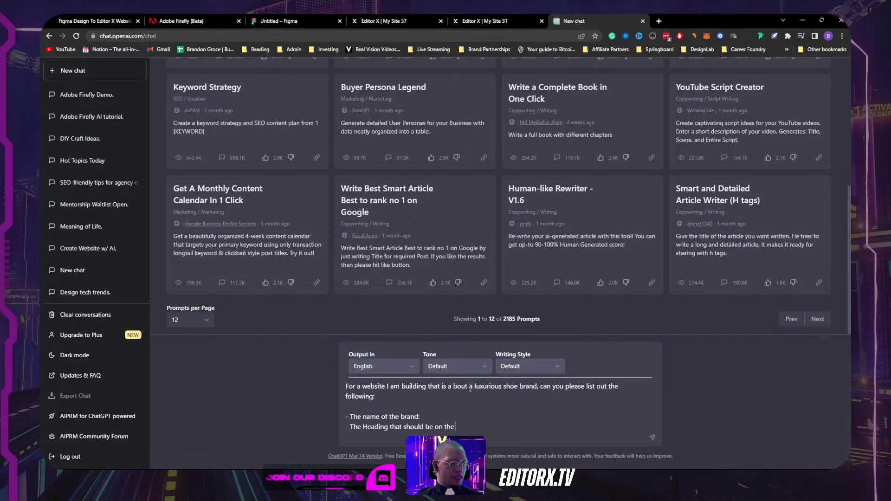
type("brands")
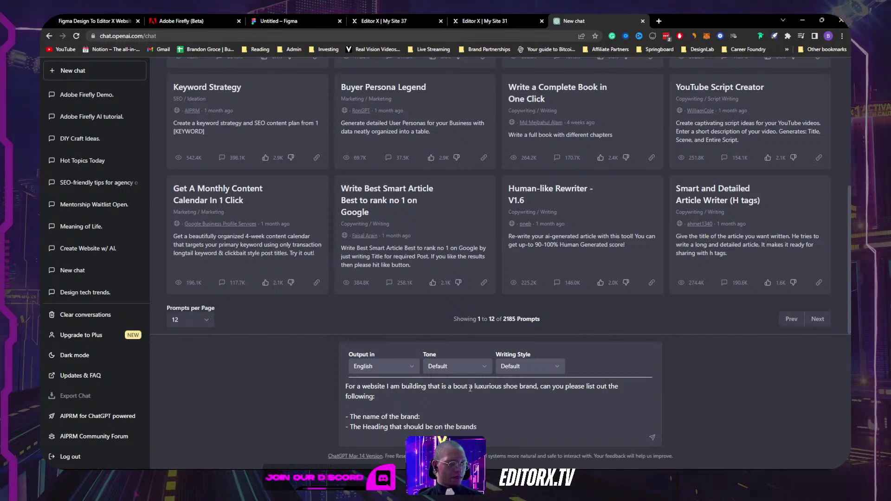
type(" website hom")
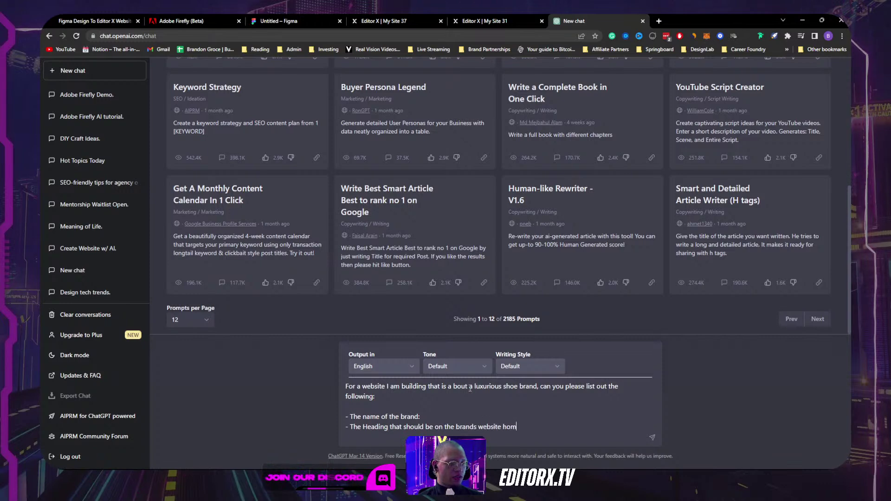
type("epage:")
key("Return")
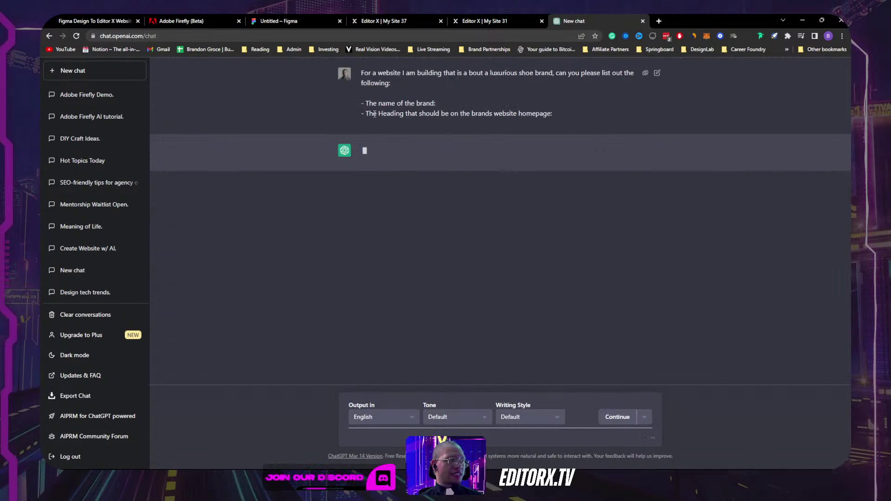
Step: Highlight the prompt's homepage heading line, then go to the Adobe Firefly (Beta) tab
left_click_drag(366, 113, 570, 114)
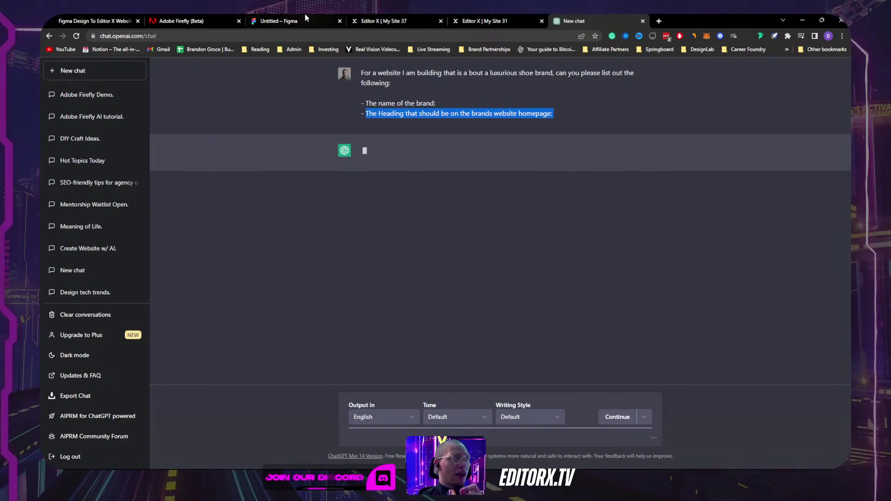
left_click(184, 21)
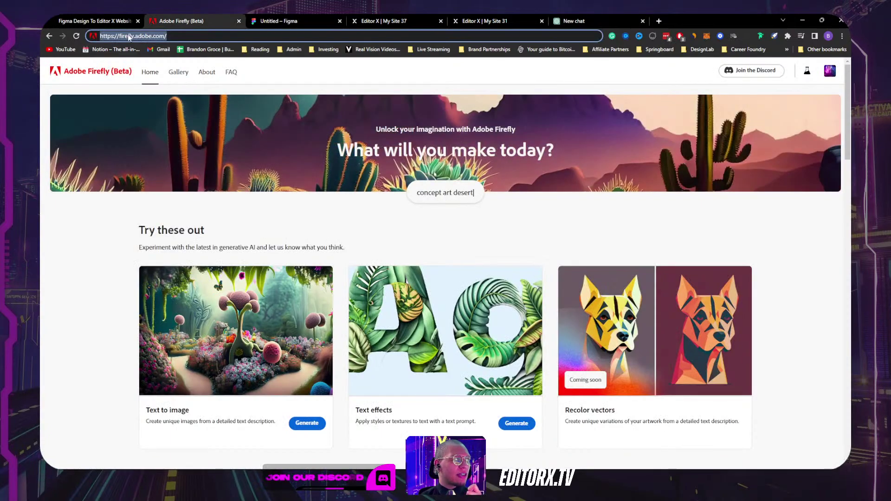
Step: Put the cursor in the Adobe Firefly page's address bar
left_click(132, 36)
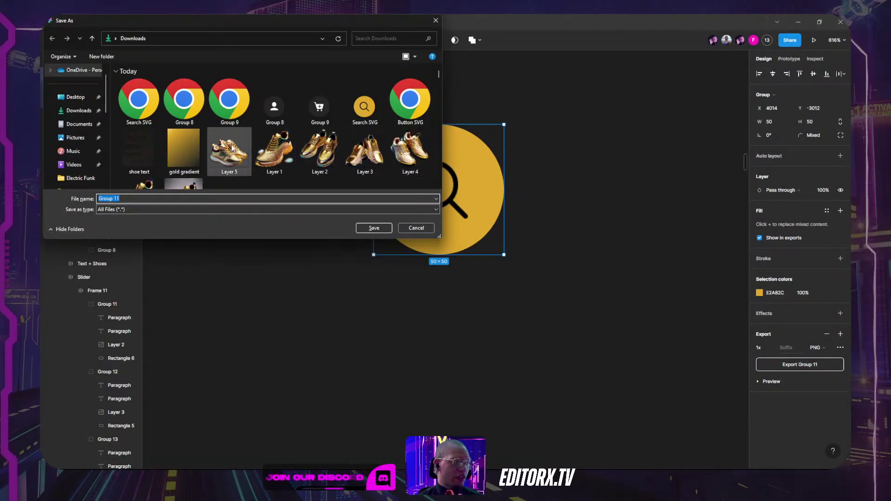
Step: Cancel saving the Group 11 export and bring the Luxor Shoes hero frame into view
left_click(415, 228)
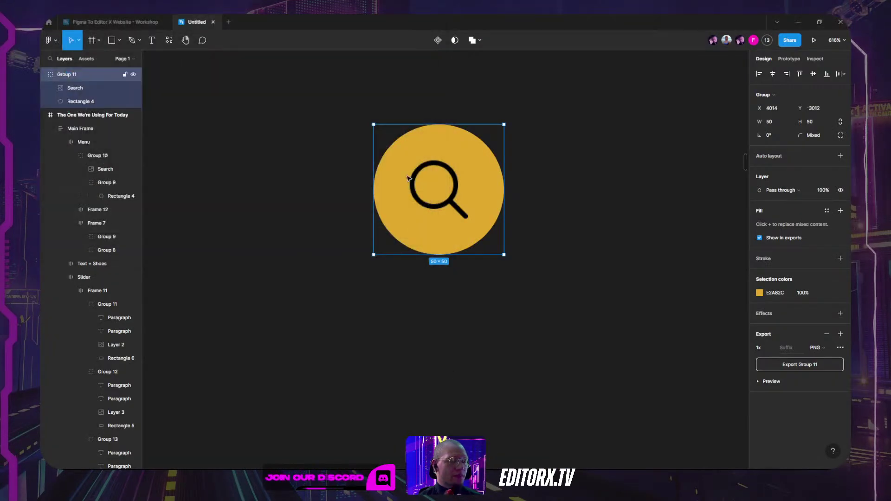
scroll(402, 204, "down", 10)
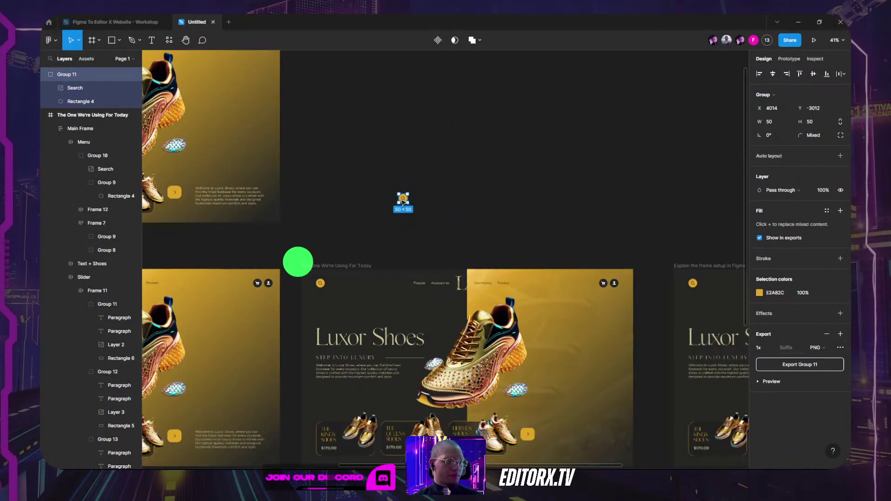
left_click_drag(492, 222, 462, 141)
scroll(239, 261, "up", 5)
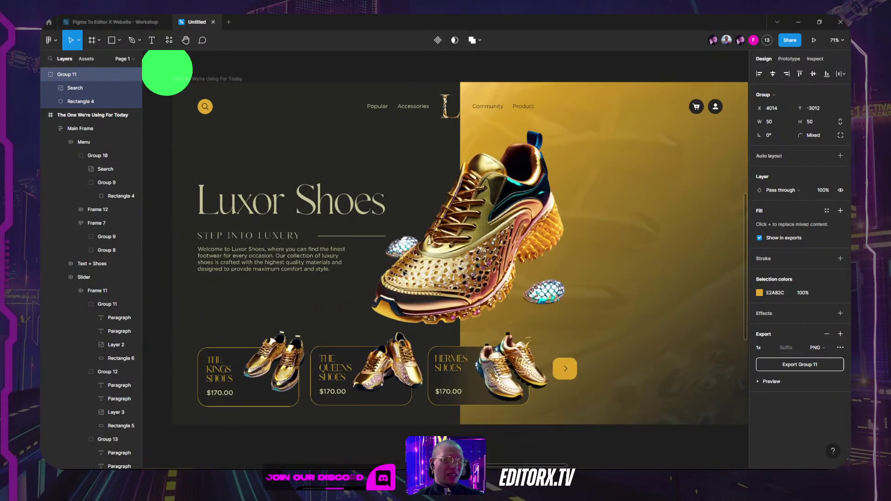
scroll(239, 261, "up", 3)
Step: Inspect the STEP INTO LUXURY subheading and hero paragraph text layers, then deselect them
left_click(248, 228, "ctrl")
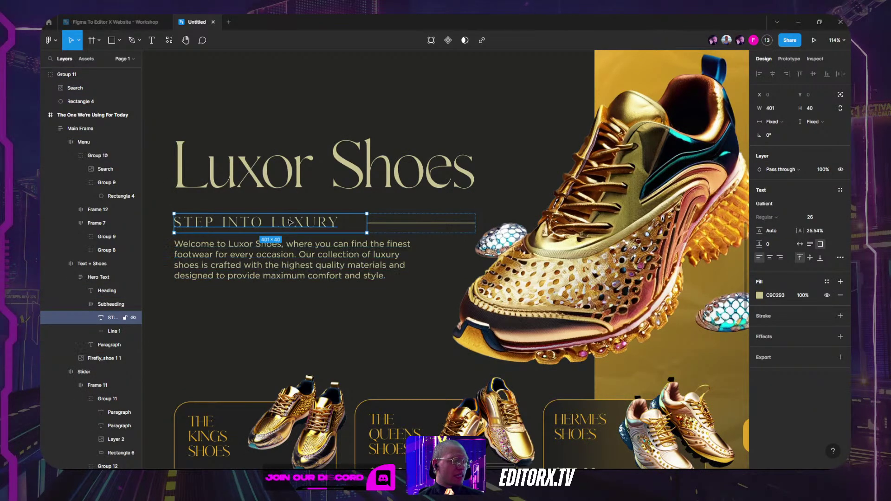
left_click(223, 277)
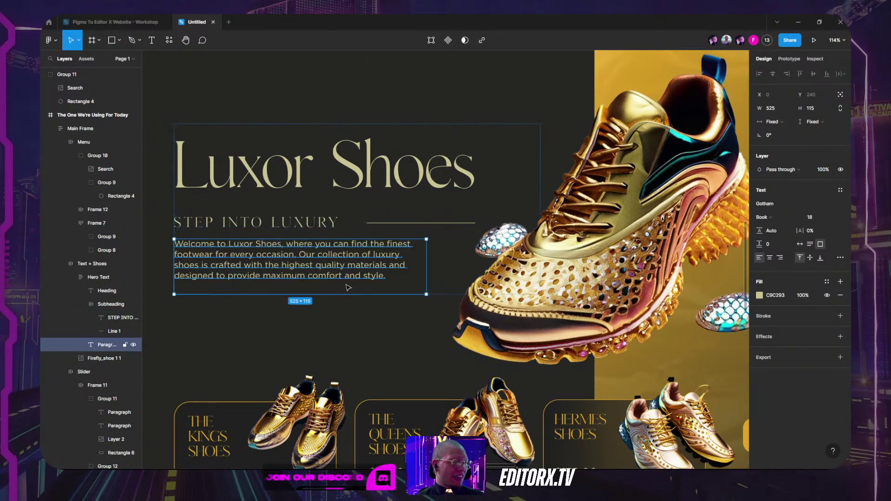
scroll(352, 283, "down", 3)
scroll(356, 284, "down", 3)
left_click(502, 132)
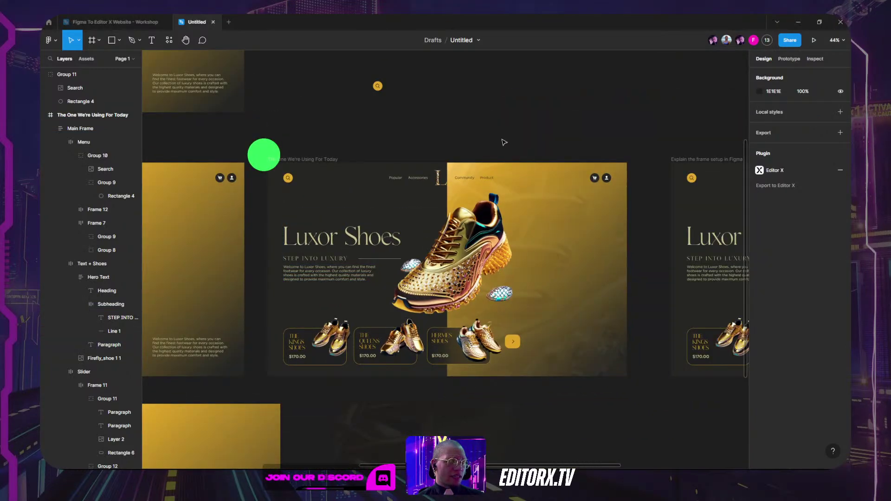
scroll(525, 147, "up", 1)
scroll(524, 147, "up", 1)
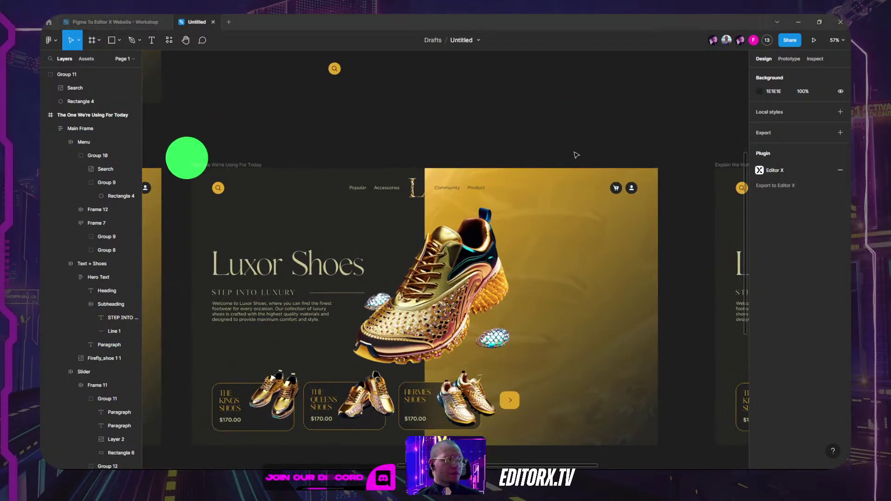
key("alt+Tab")
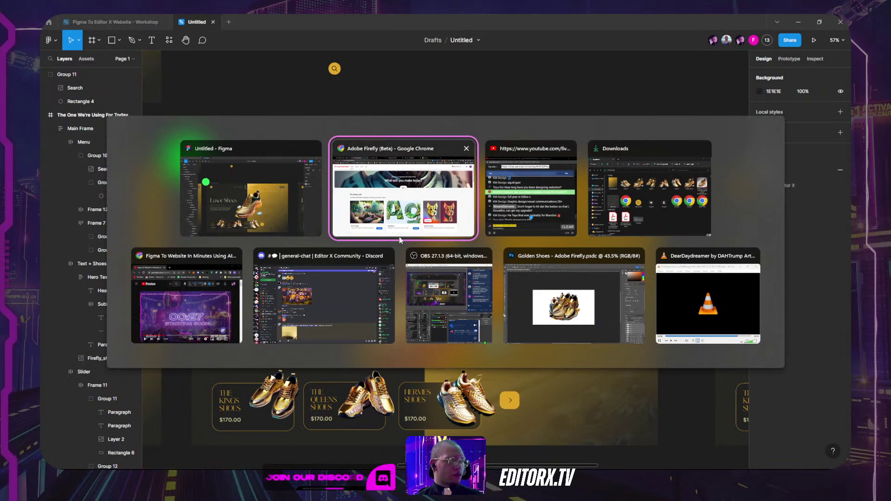
Step: Return to Chrome and close the My Site 31 Editor X tab
left_click(403, 183)
left_click(497, 21)
left_click(415, 19)
left_click(415, 19)
left_click(533, 21)
left_click(541, 21)
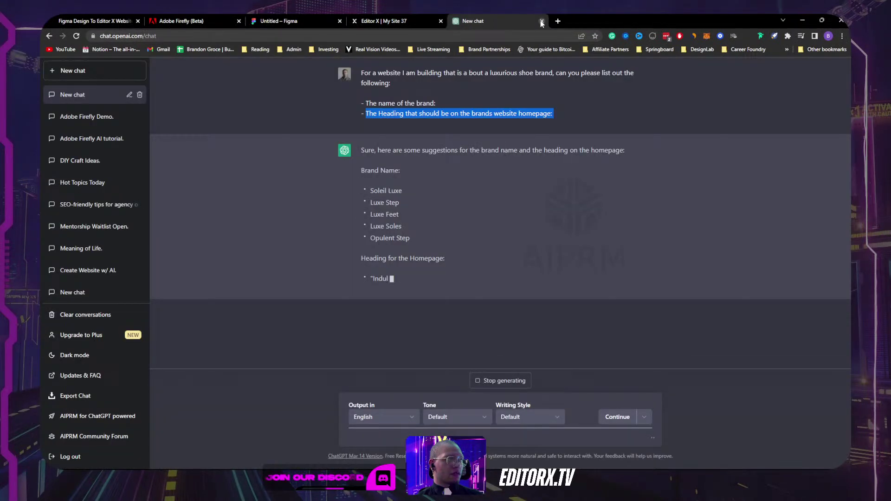
Step: Highlight the suggested brand names and the Heading for the Homepage section in ChatGPT's reply
left_click(363, 170)
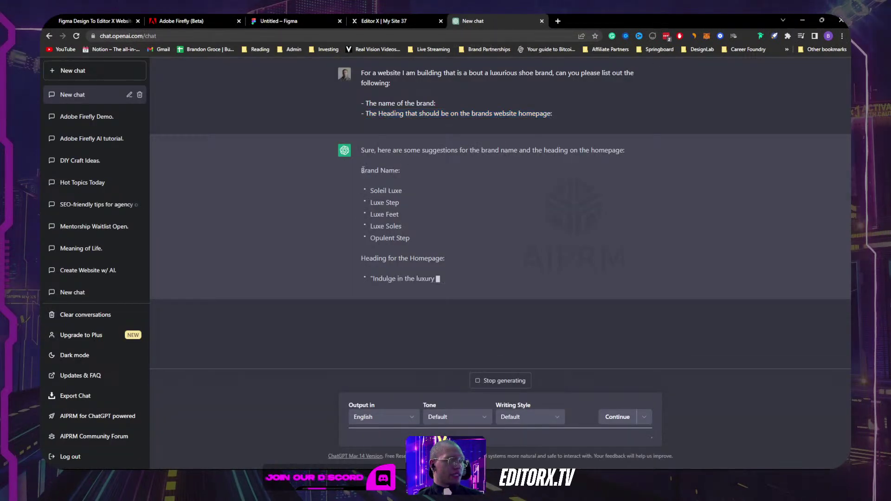
left_click_drag(362, 169, 420, 232)
left_click_drag(365, 258, 499, 246)
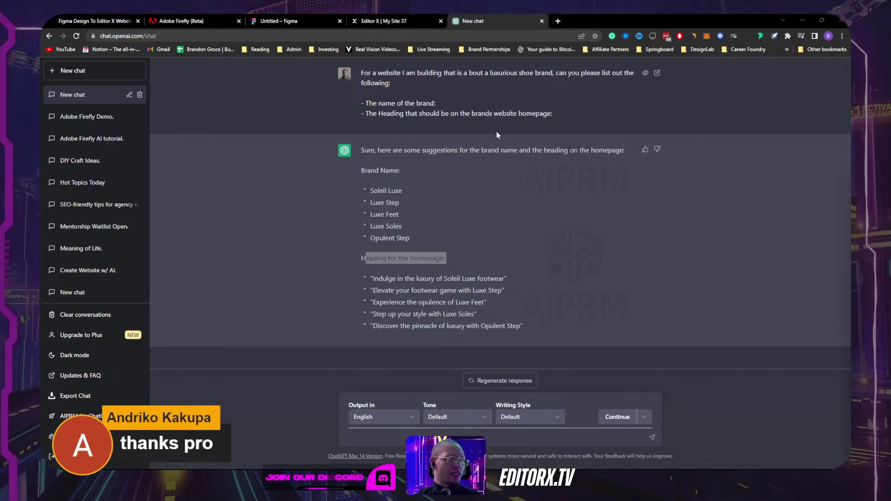
Step: In the My Site 37 editor, select the header's search, cart and user icons
left_click(380, 24)
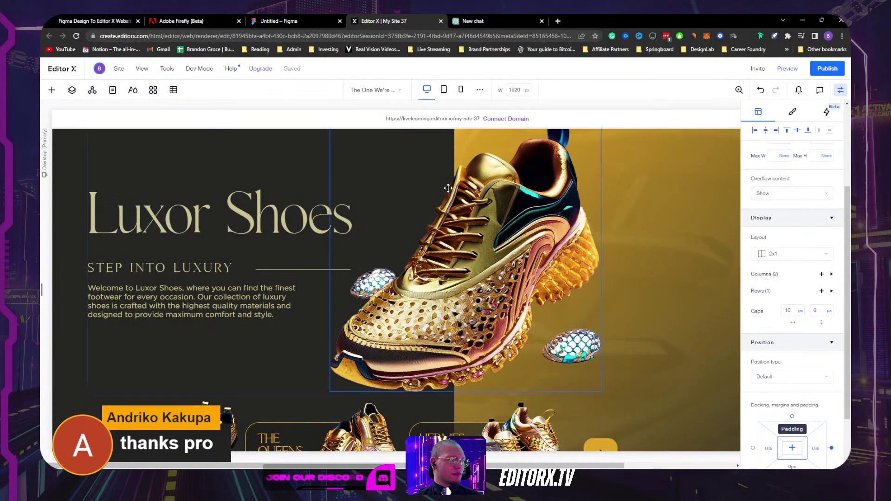
scroll(563, 163, "down", 4)
scroll(563, 163, "up", 6)
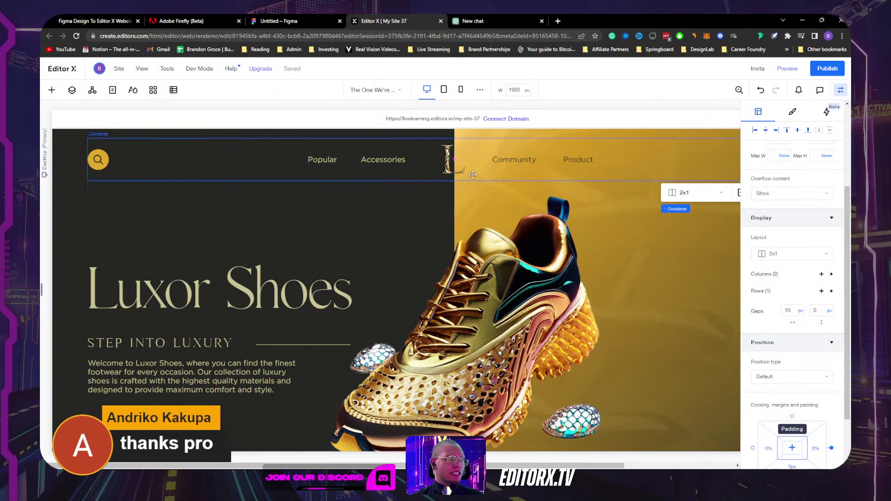
left_click(101, 161)
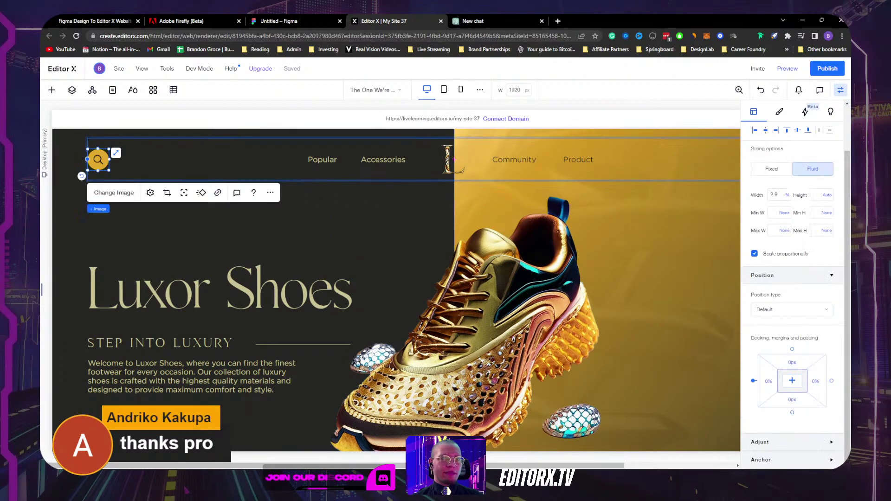
left_click(841, 91)
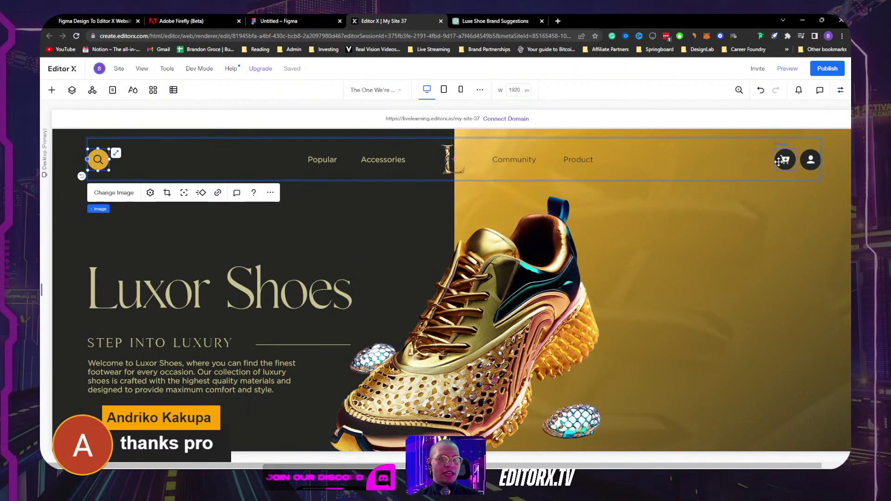
left_click(784, 160)
left_click(811, 160)
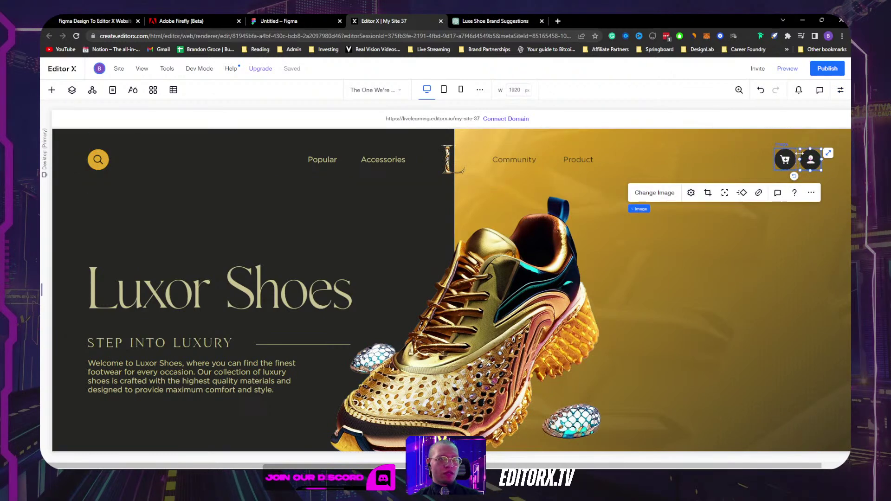
Step: Select the header and nav container, then narrow the canvas to tablet width, about 854 px
left_click(231, 175)
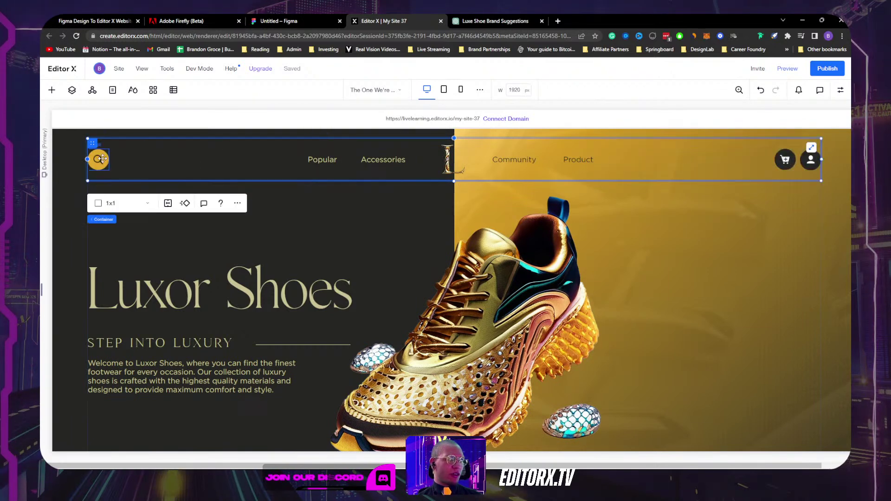
left_click(99, 159)
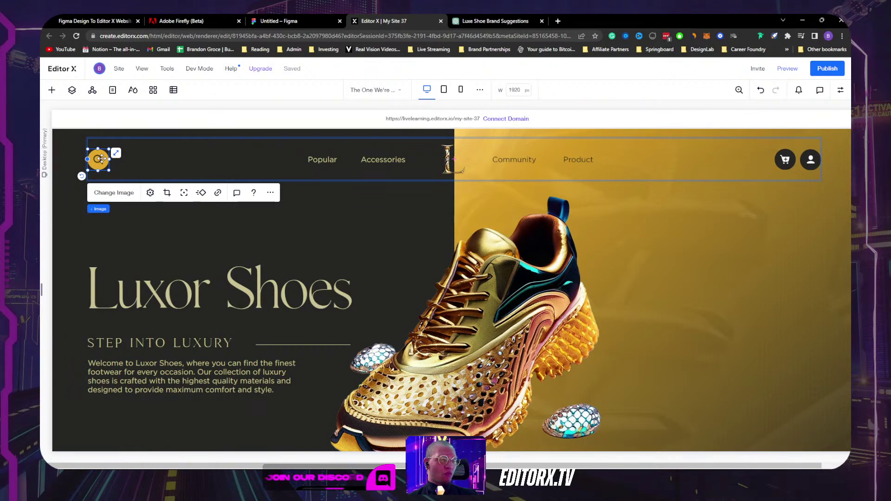
left_click(581, 178)
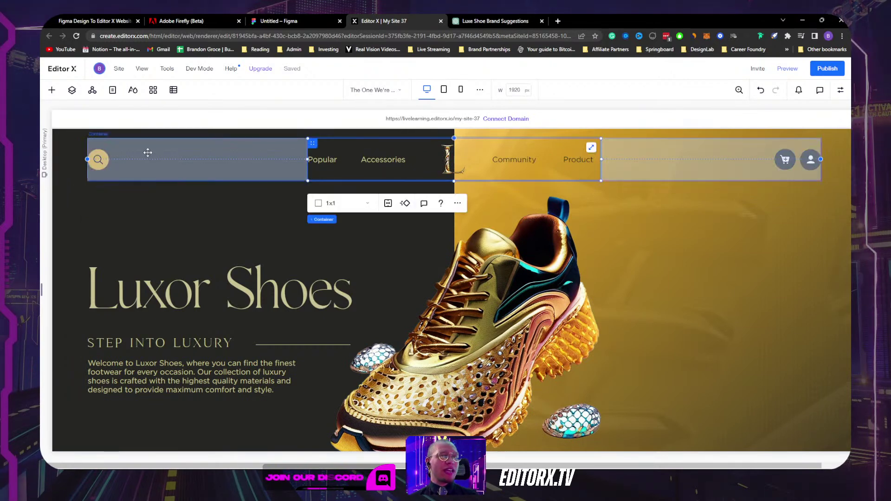
left_click(841, 90)
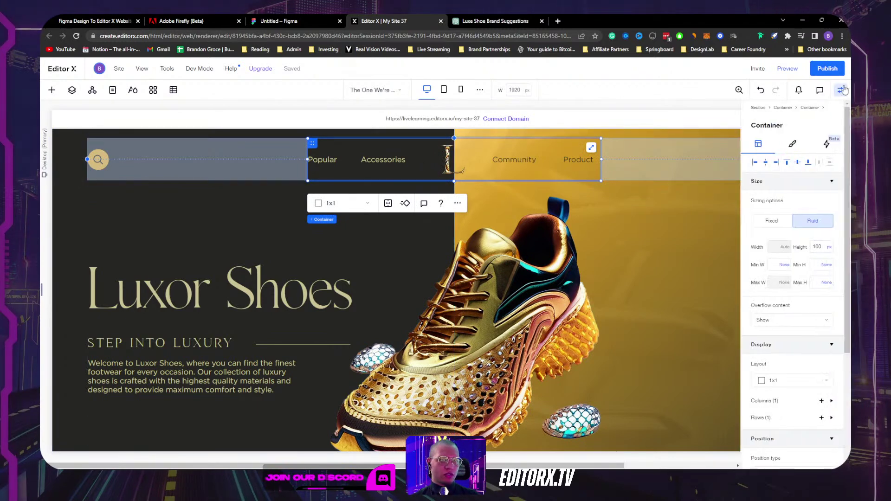
left_click(840, 90)
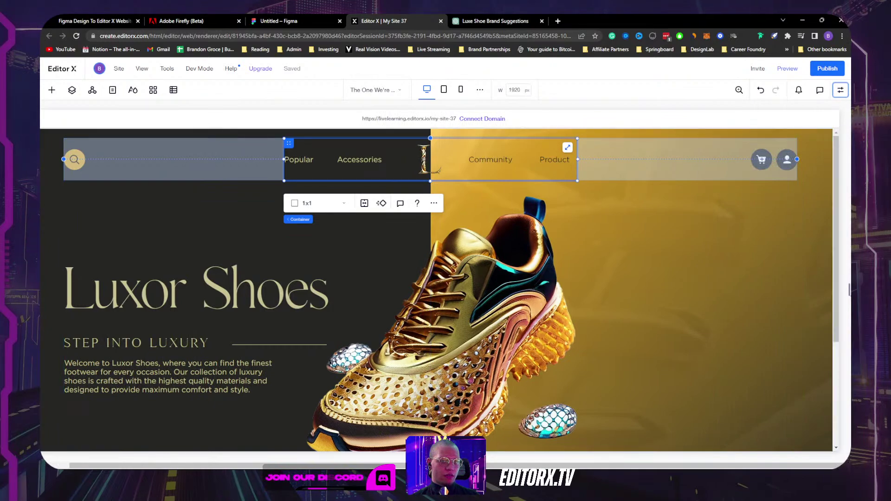
left_click_drag(847, 289, 624, 277)
left_click_drag(748, 270, 613, 272)
Step: Check the header, logo, nav links, cart and search icons, then return to the Desktop breakpoint
left_click(292, 158)
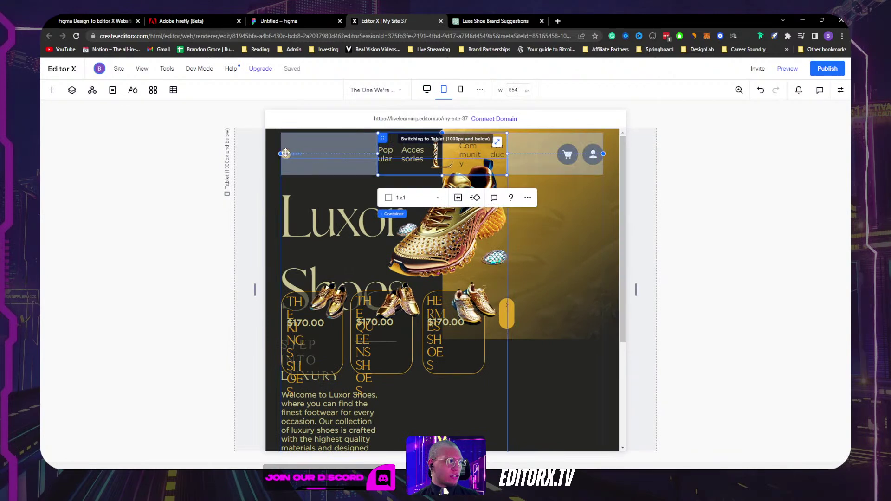
left_click(286, 153)
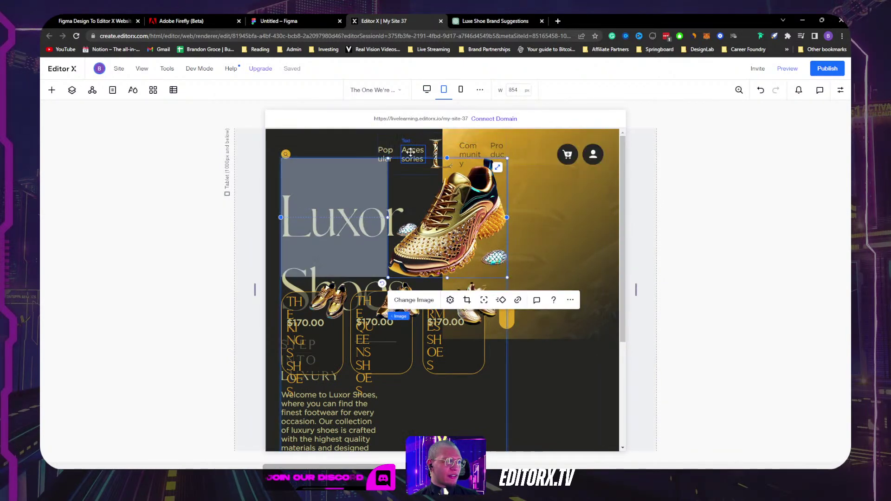
left_click(382, 152)
left_click(454, 140)
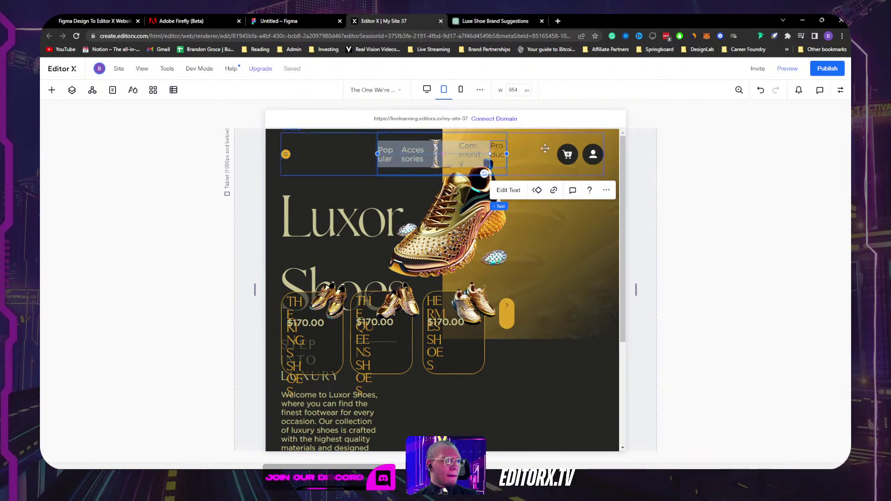
left_click(574, 154)
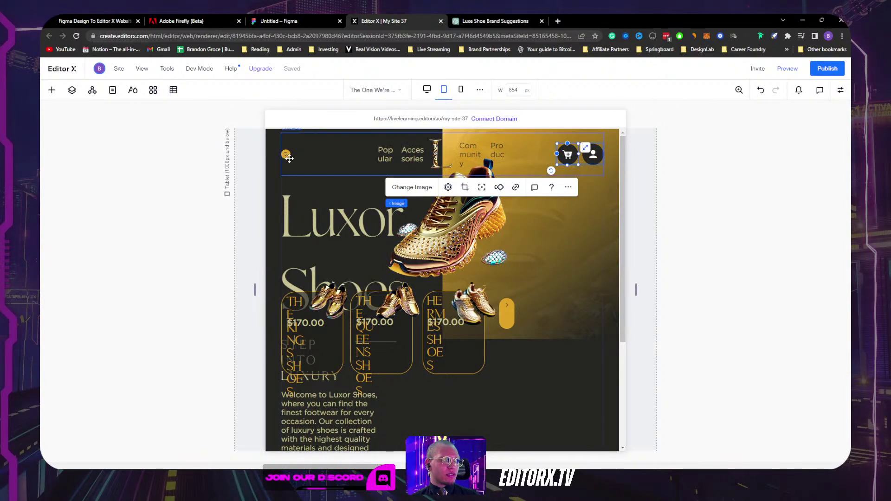
left_click(286, 153)
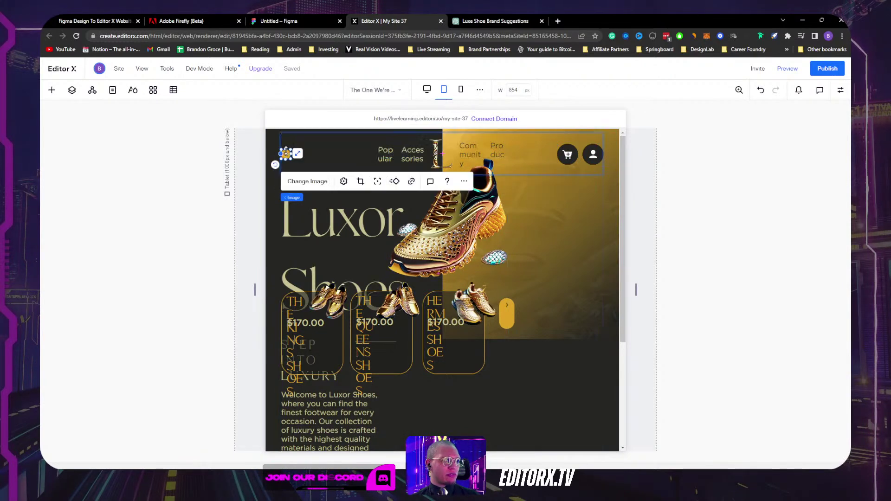
left_click(427, 89)
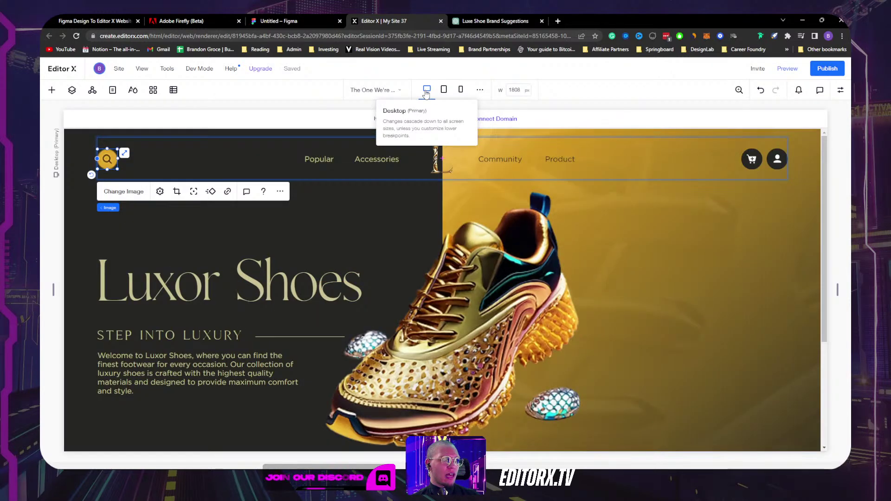
Step: Change the search icon's width unit from % to px and set it to 50 px
left_click(842, 92)
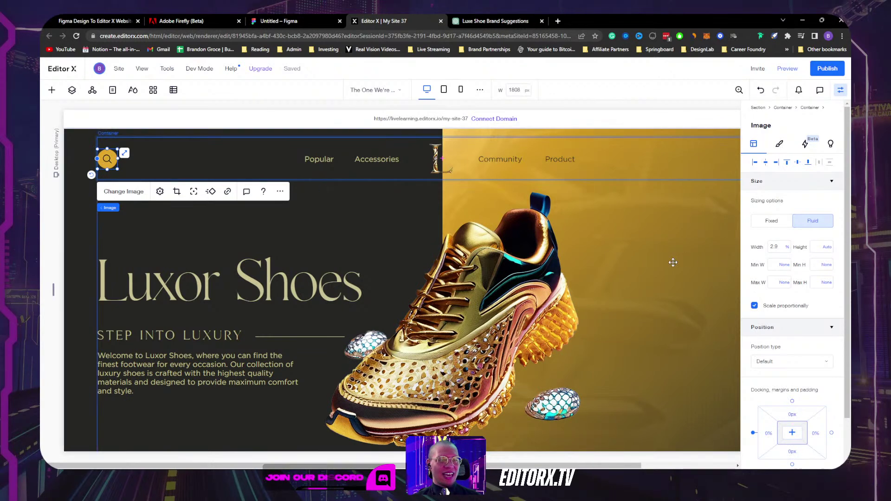
left_click(787, 247)
left_click(799, 264)
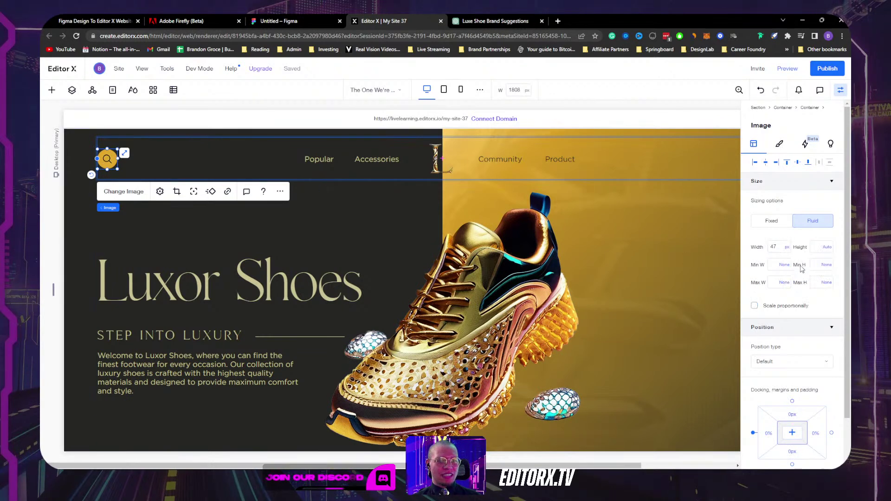
left_click(774, 246)
type("50")
key("Return")
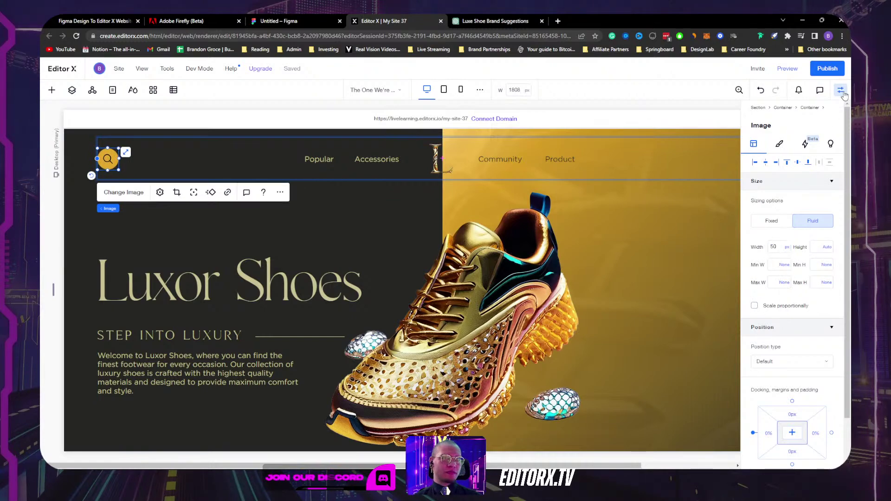
left_click(840, 90)
left_click_drag(837, 289, 805, 279)
left_click(540, 174)
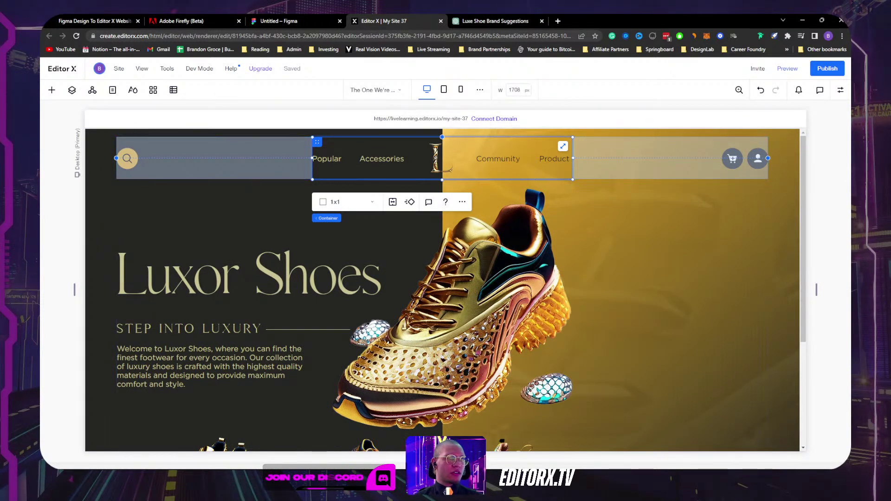
Step: Set the nav container's left and right docking margins to 10% each
left_click(840, 90)
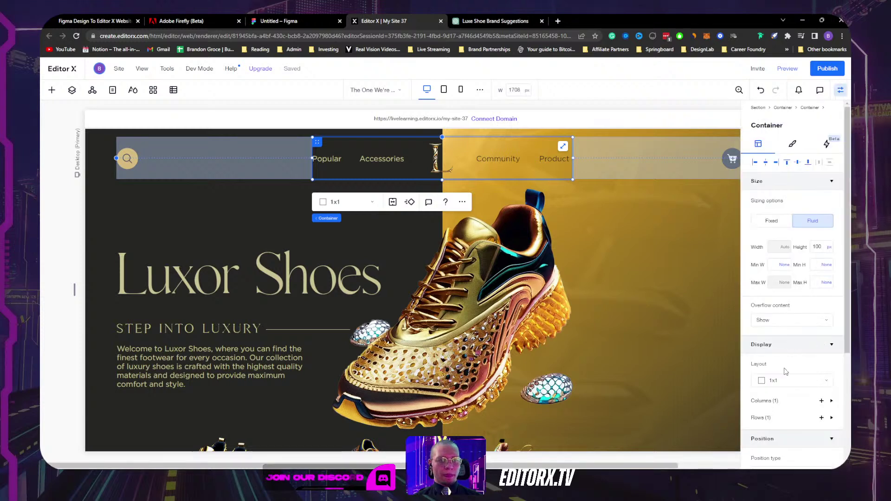
scroll(765, 309, "down", 5)
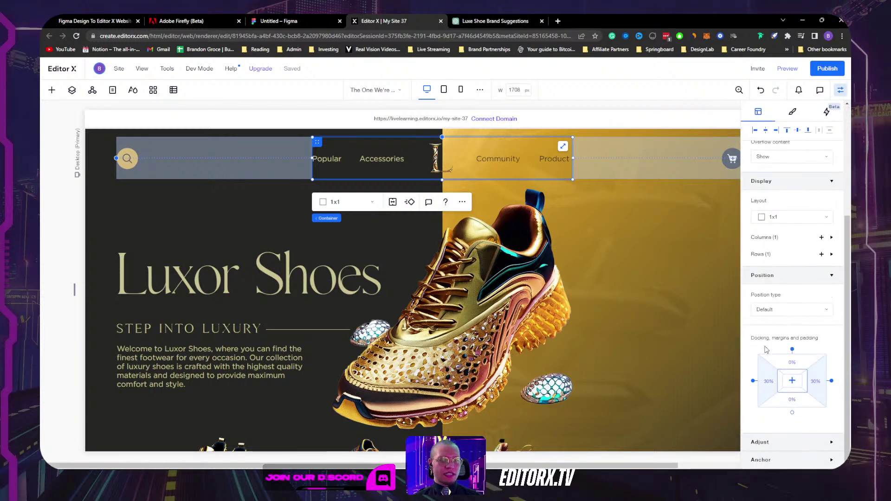
scroll(765, 349, "up", 4)
scroll(793, 336, "down", 4)
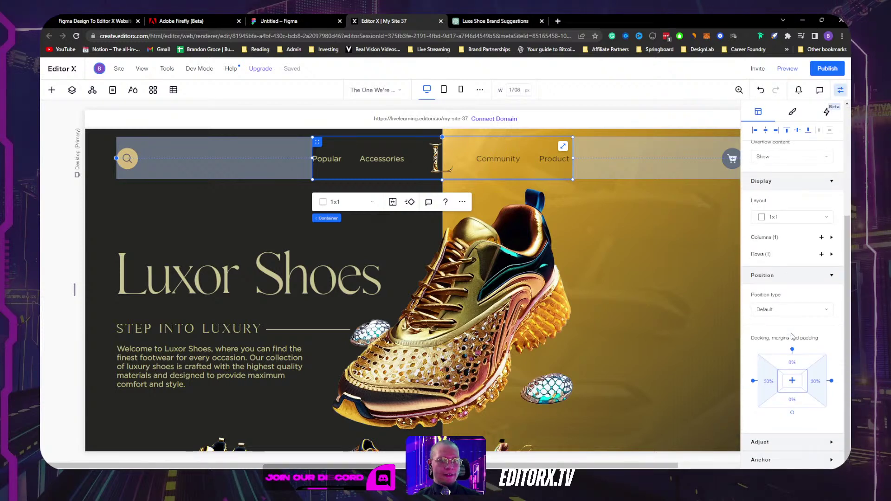
left_click(753, 382)
left_click(770, 383)
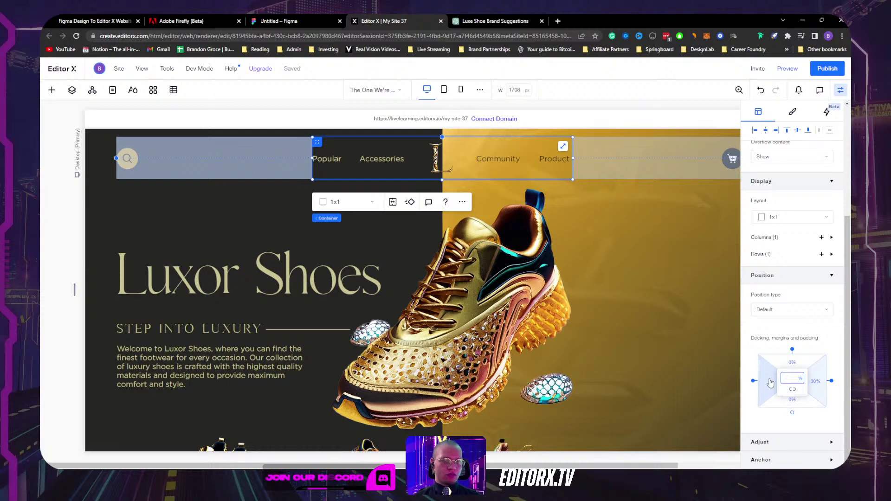
key("Return")
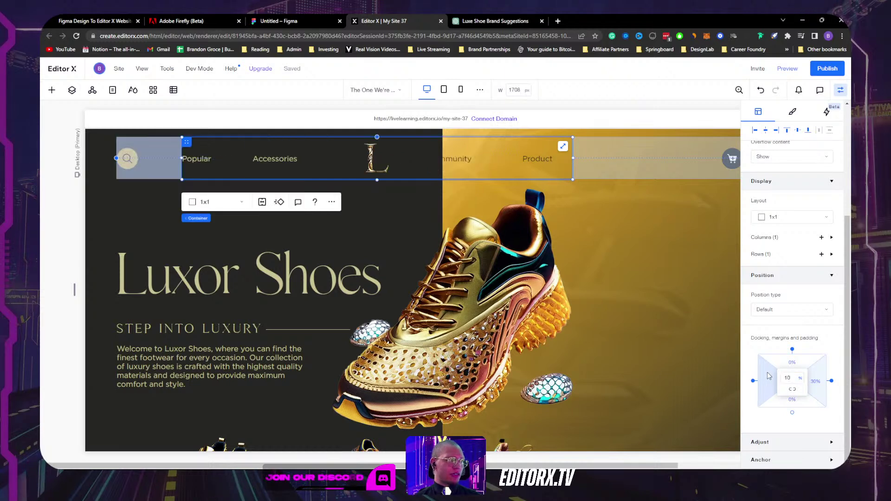
left_click(815, 382)
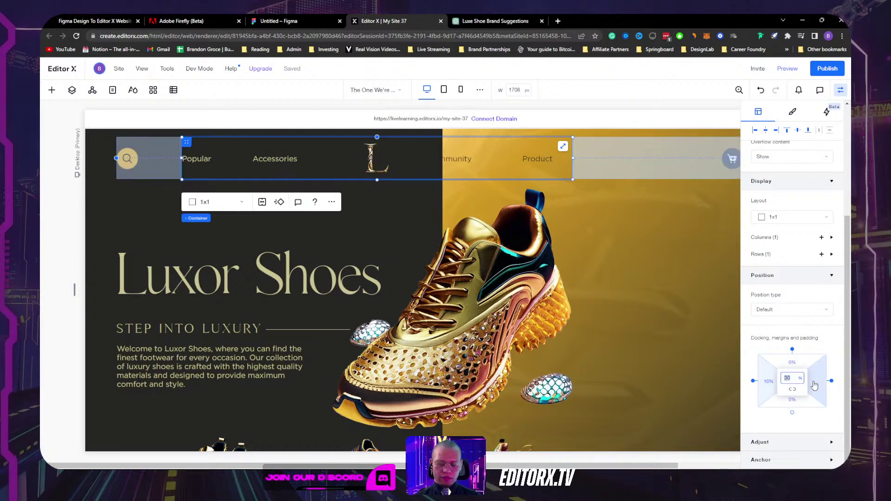
type("10")
key("Return")
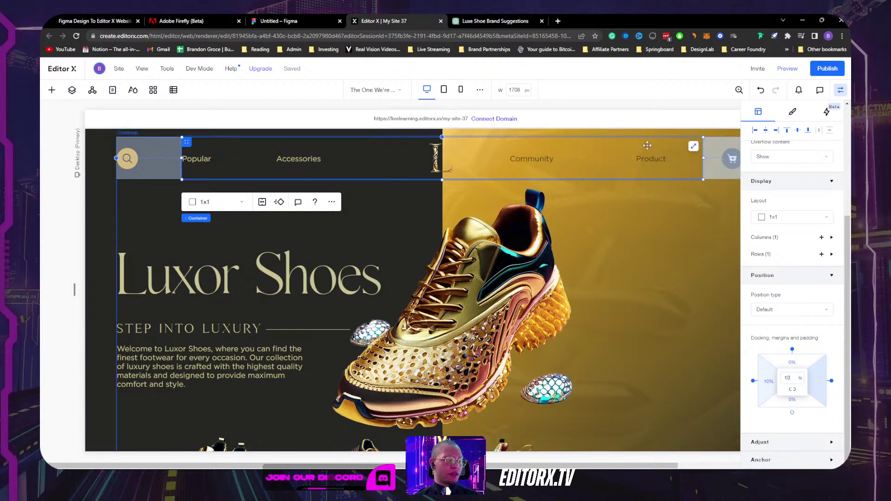
left_click(842, 92)
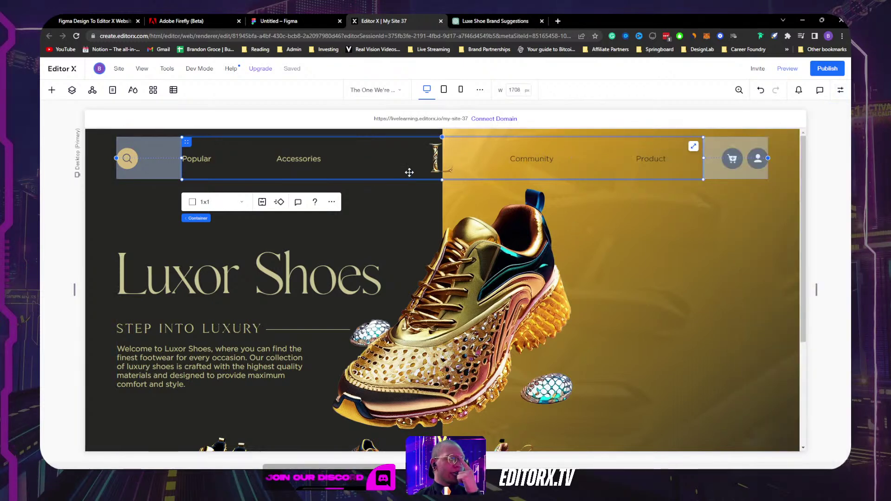
Step: Review the Popular, Accessories, Community and Product links and reselect the nav container
left_click(298, 160)
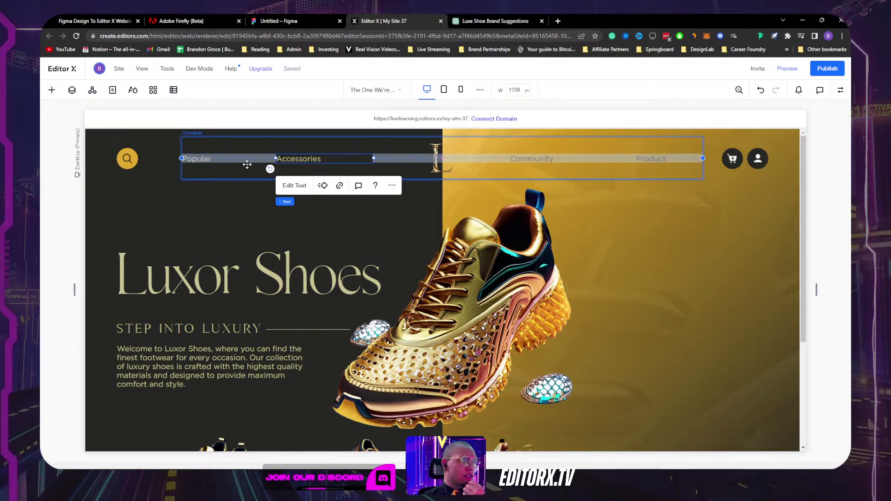
left_click(194, 160)
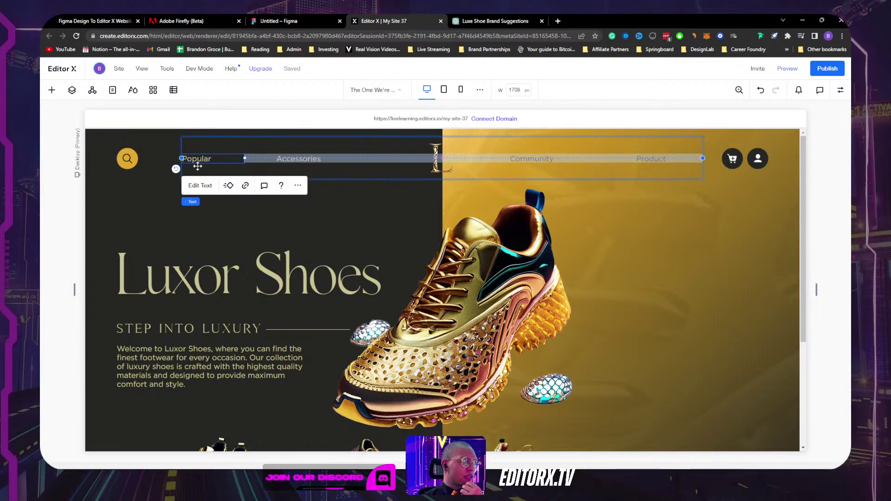
left_click(540, 158)
left_click(664, 159)
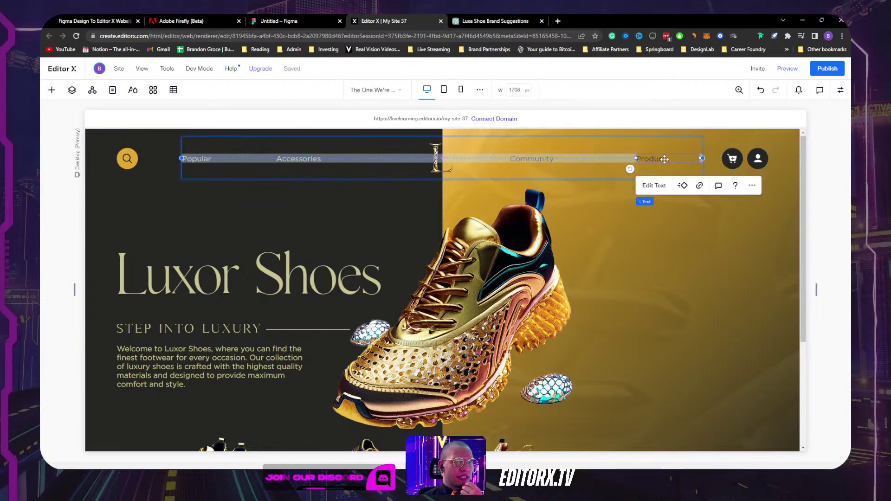
left_click(525, 160)
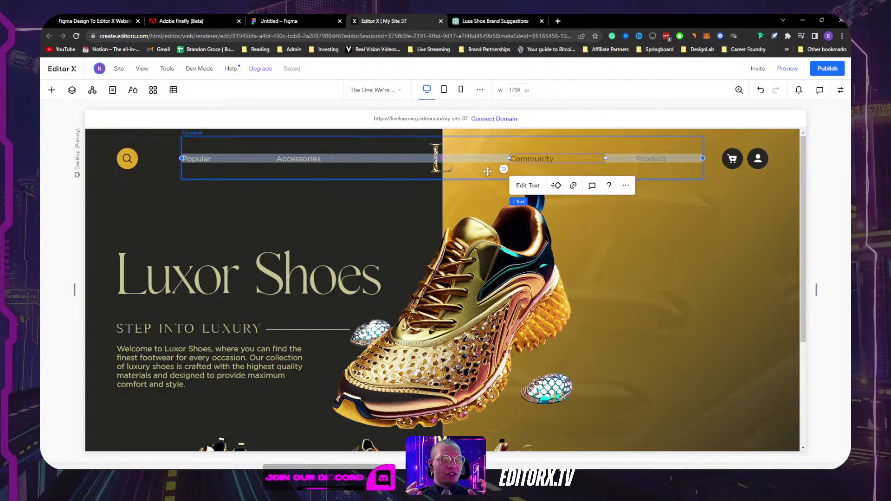
left_click(488, 175)
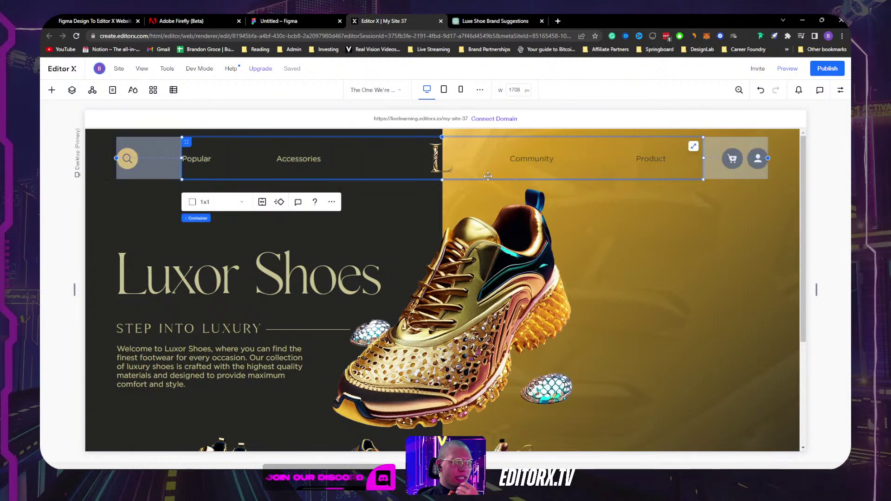
left_click(214, 203)
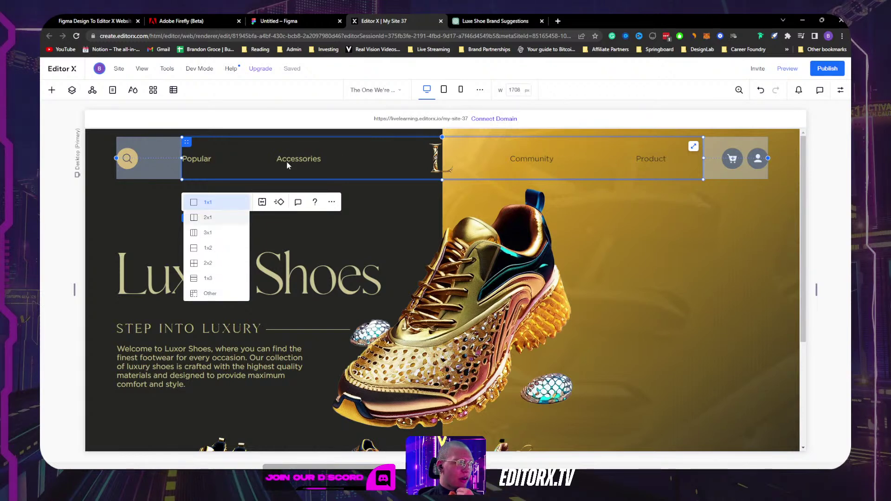
Step: Apply a 5-column, 1-row grid to the nav, then undock and centre Popular at Max content width
left_click(205, 294)
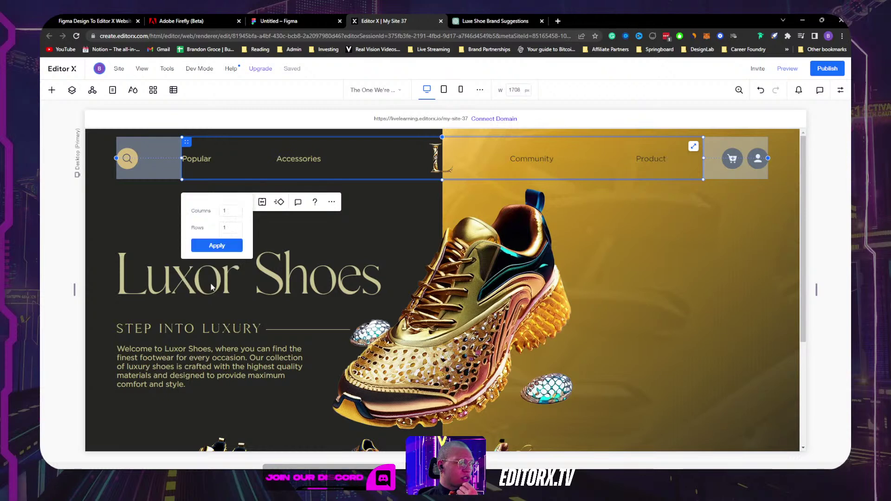
left_click(217, 245)
left_click(205, 161)
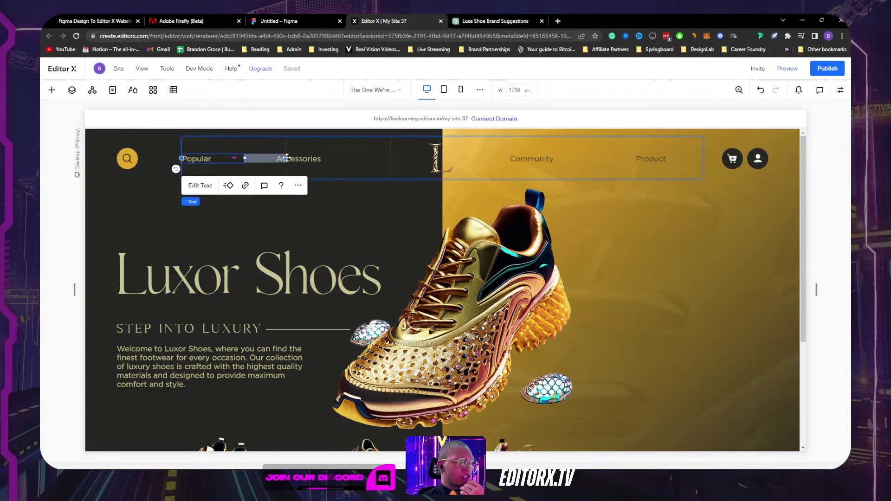
left_click(839, 91)
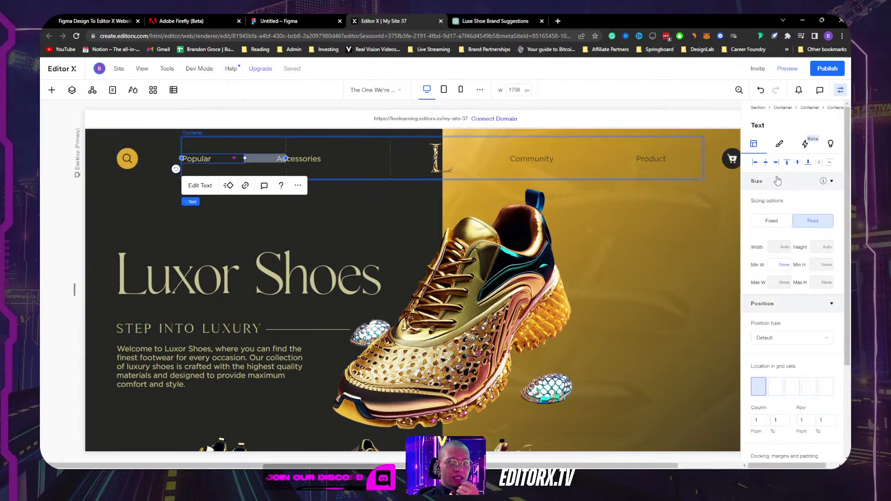
scroll(784, 278, "down", 3)
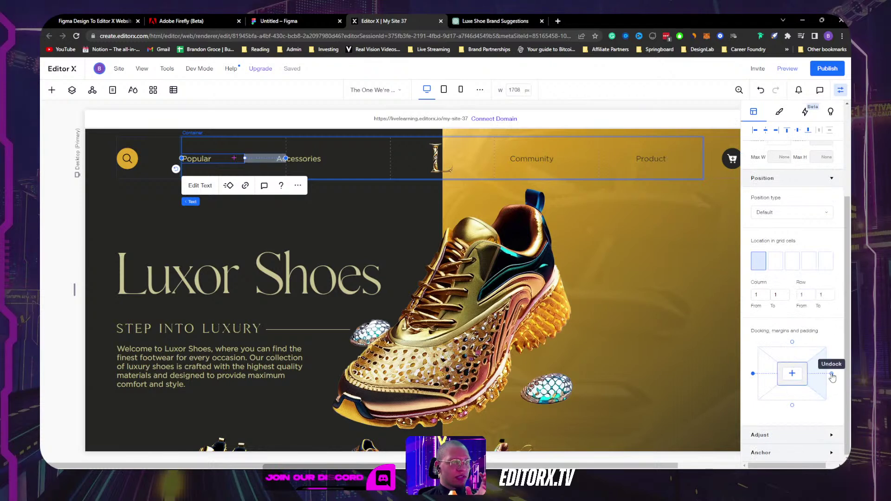
left_click(832, 375)
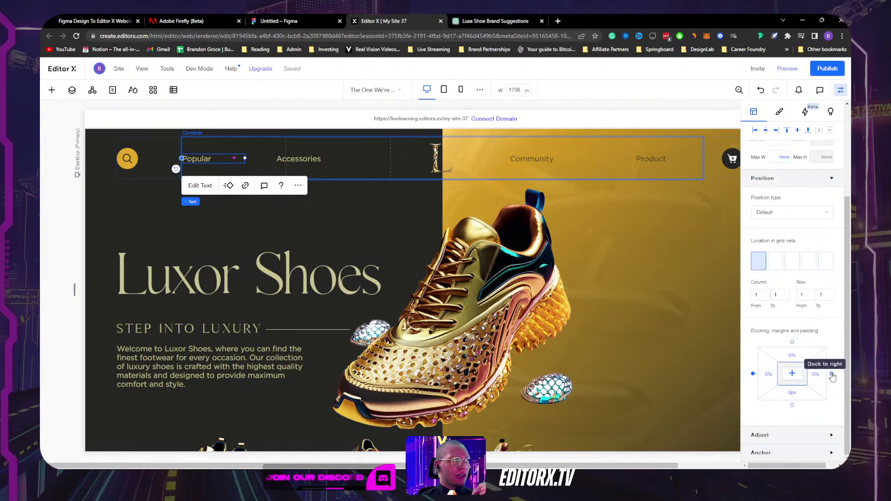
left_click(792, 373)
scroll(792, 241, "up", 3)
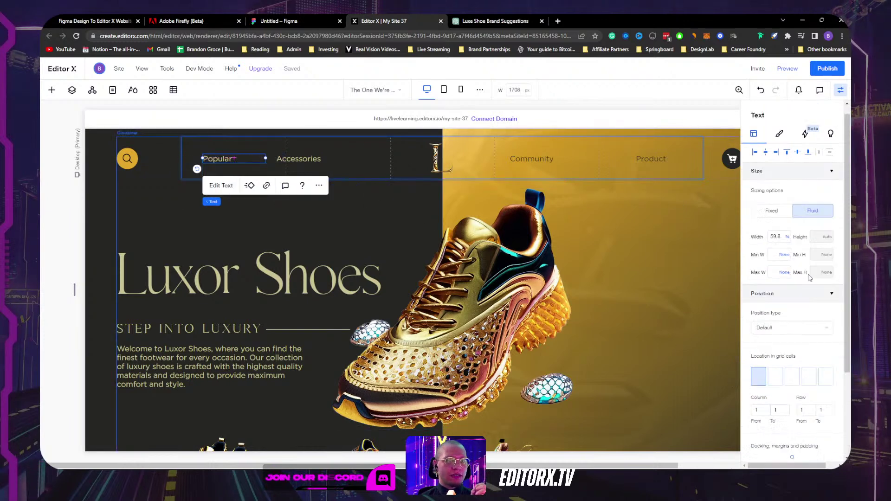
left_click(787, 247)
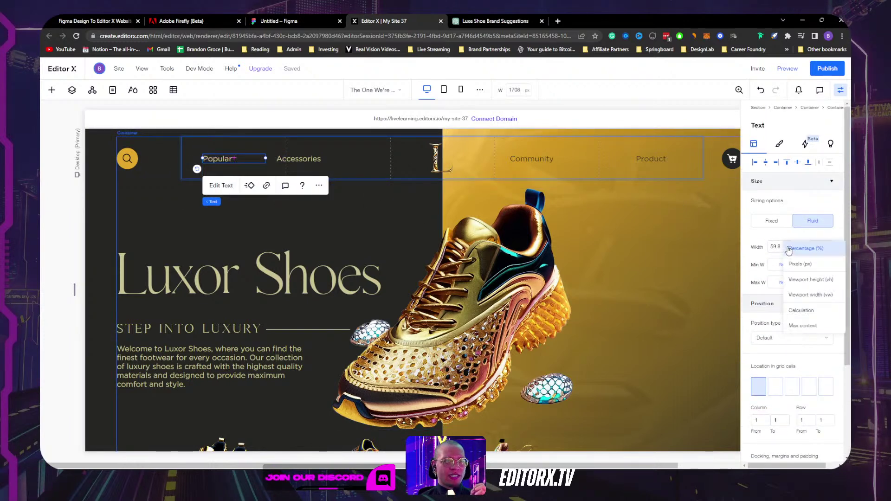
left_click(790, 325)
Step: Undock Accessories from its cell edges, clear its margin and place it in grid column 2
left_click(306, 161)
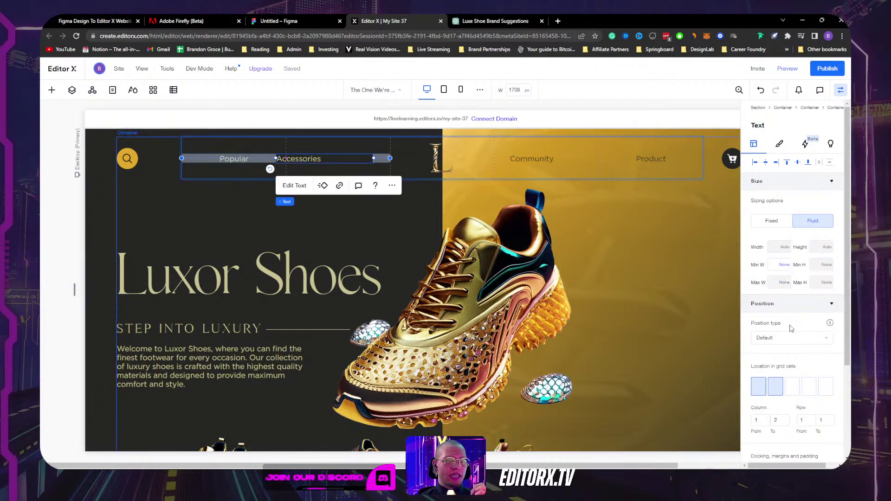
scroll(785, 324, "down", 3)
left_click(753, 374)
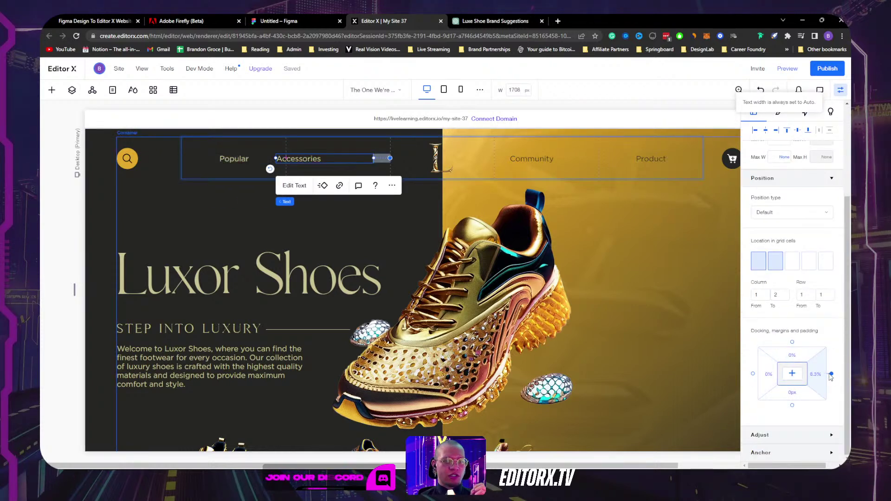
left_click(831, 374)
left_click(793, 374)
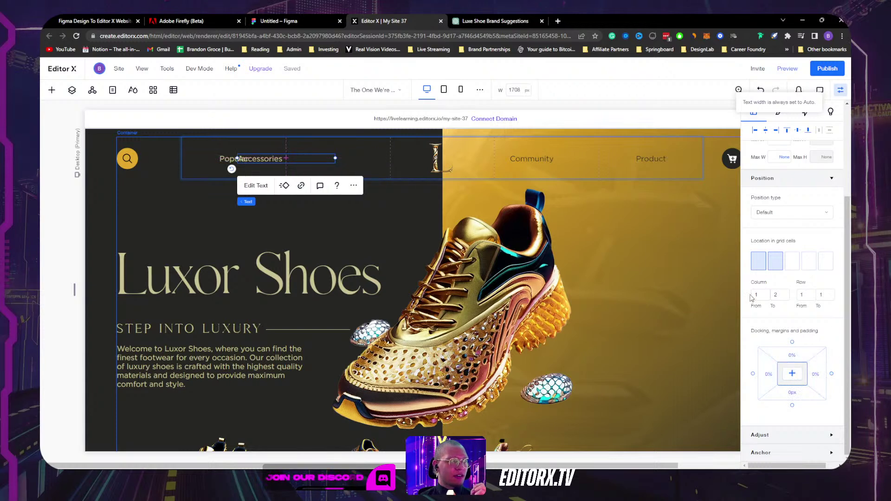
left_click(777, 261)
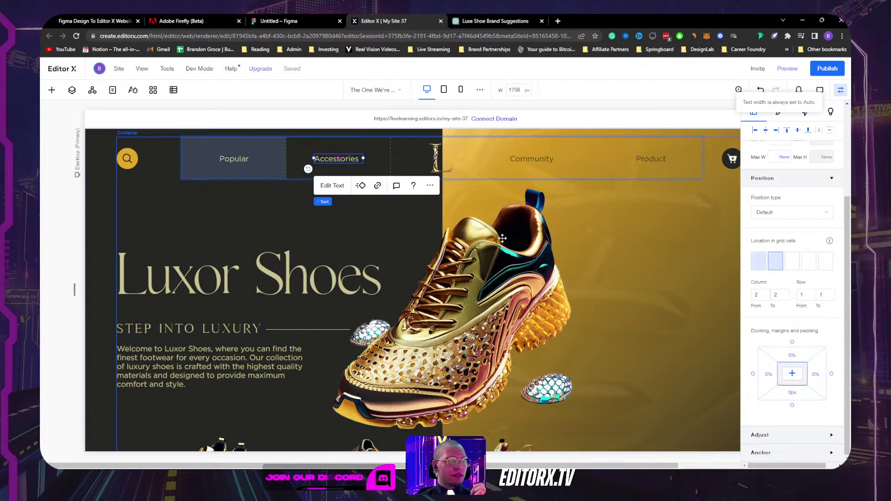
Step: Restrict Community to column 4, undock both edges, size it to Max content and adjust its right margin
left_click(441, 162)
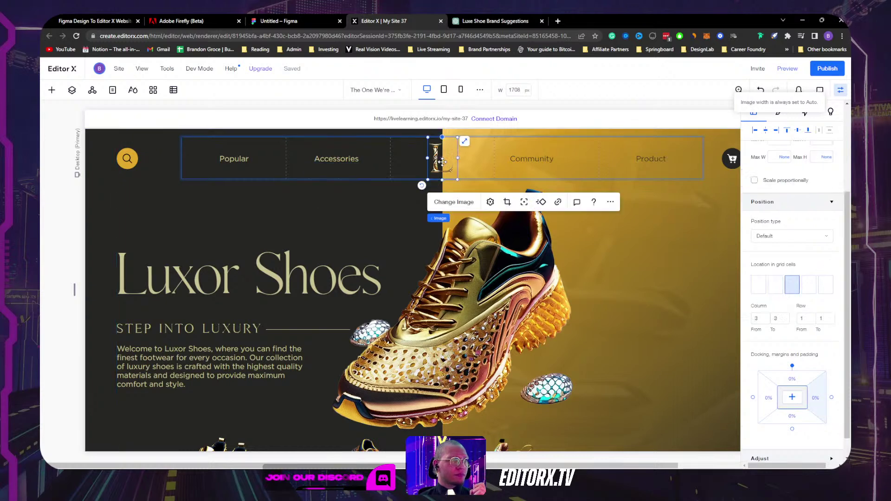
left_click(537, 160)
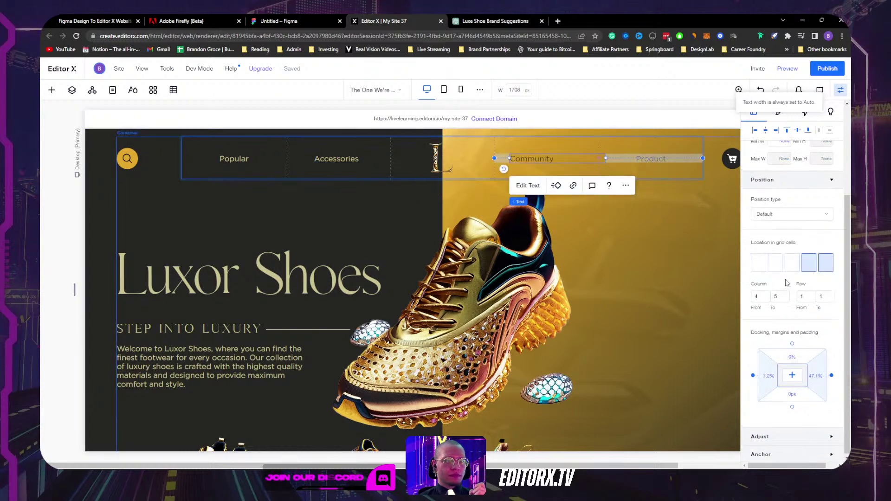
left_click(813, 263)
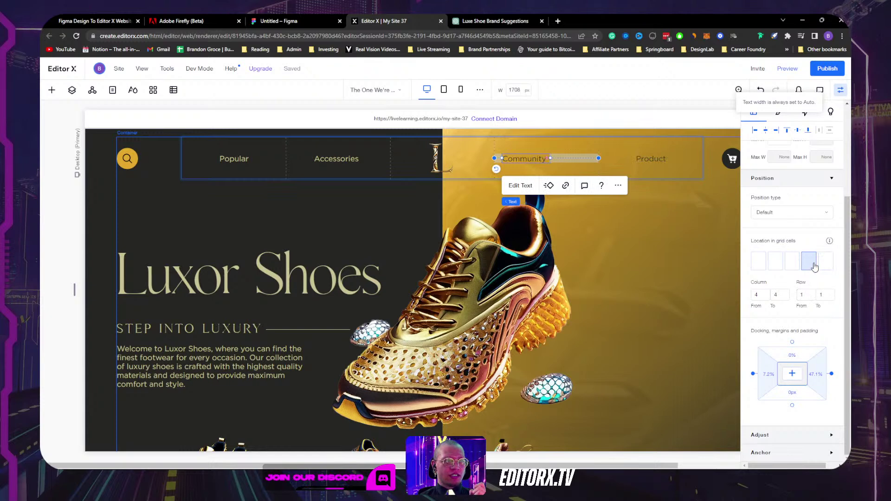
left_click(831, 373)
left_click(753, 374)
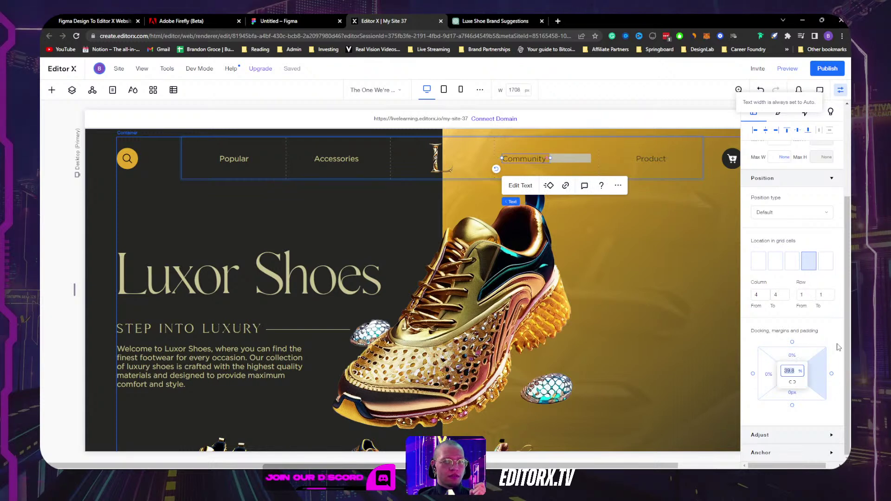
scroll(821, 287, "up", 3)
scroll(787, 251, "down", 3)
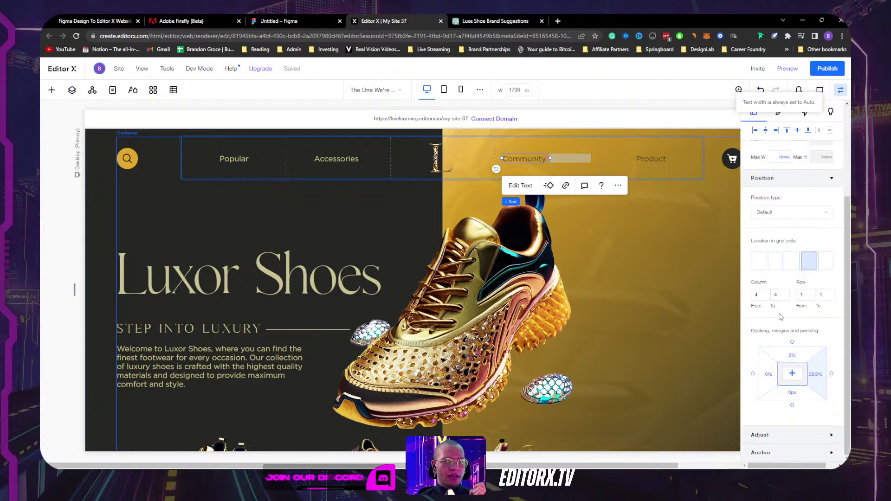
scroll(781, 319, "up", 3)
left_click(786, 248)
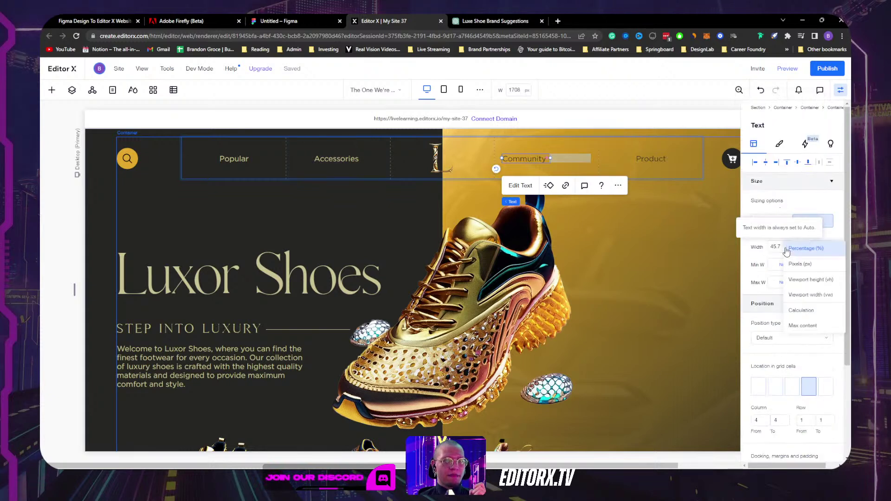
left_click(798, 326)
scroll(789, 324, "down", 3)
left_click(818, 377)
key("Return")
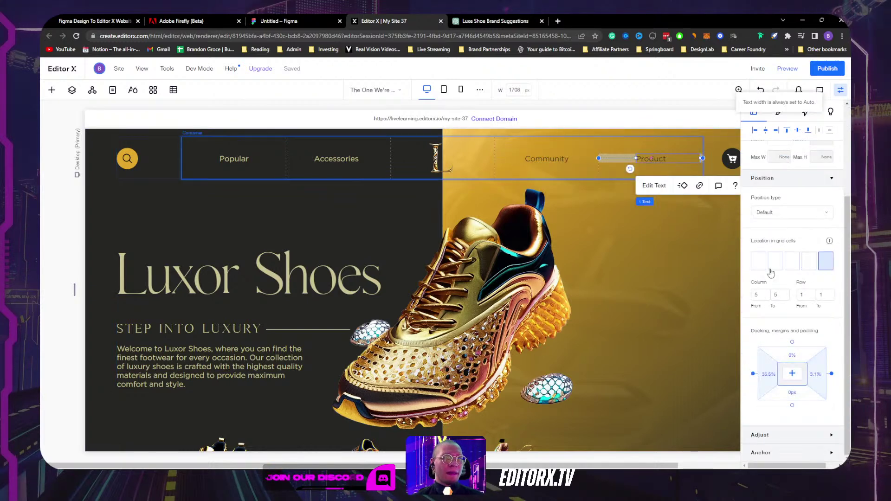
Step: Shrink Product's text box, undock both edges, centre it and set its width to Max content
left_click(651, 158)
left_click_drag(701, 158, 677, 159)
scroll(773, 279, "down", 3)
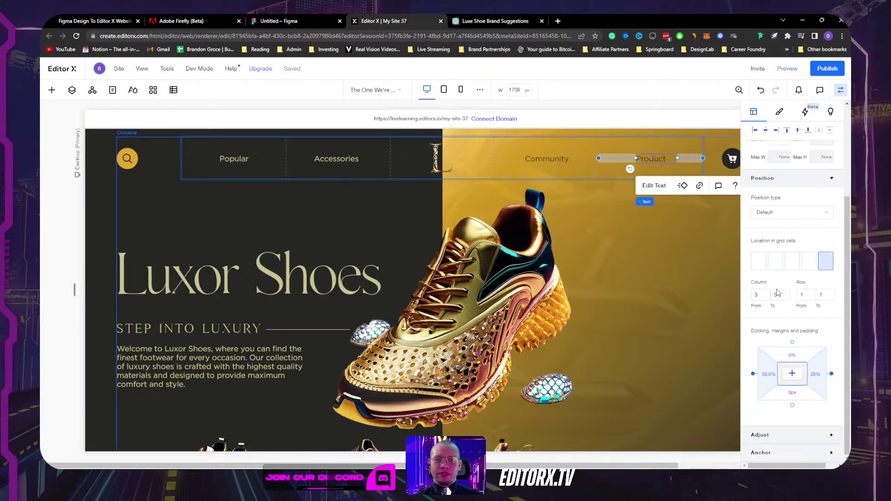
left_click(831, 374)
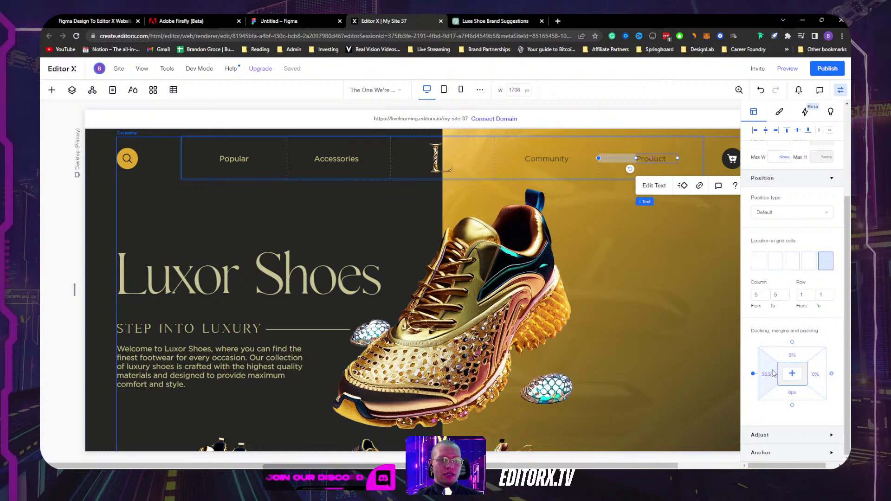
left_click(753, 373)
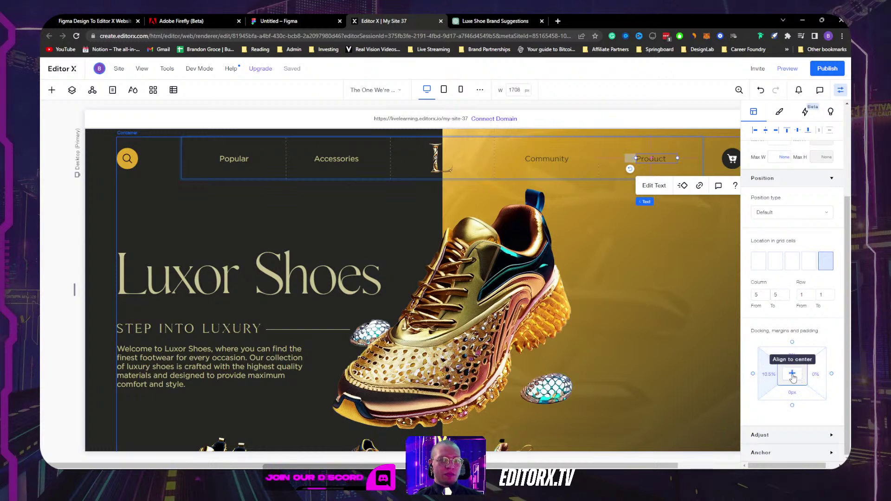
left_click(792, 373)
scroll(790, 225, "up", 3)
left_click(787, 247)
left_click(812, 326)
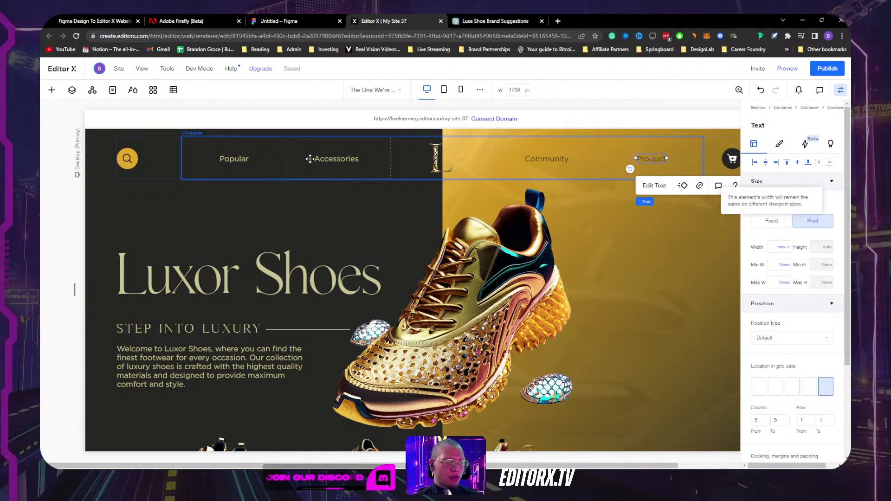
Step: Check Accessories and Popular, then select the parent five-column nav grid container
left_click(356, 156)
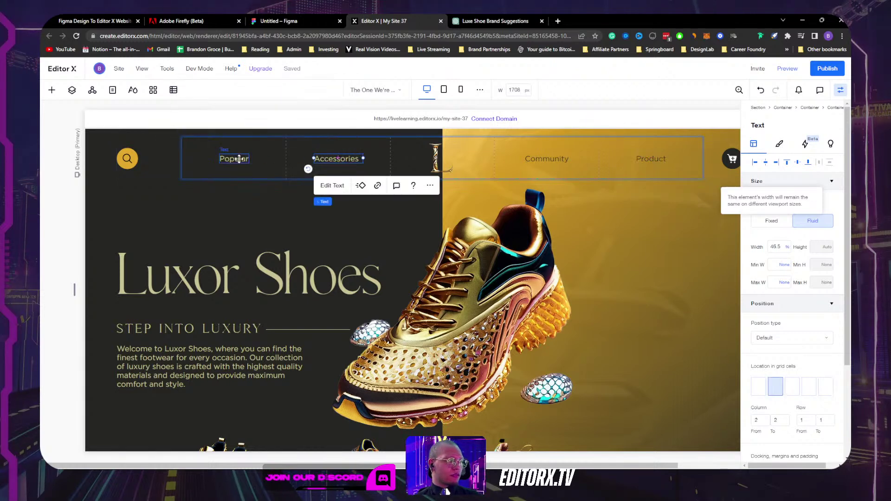
left_click(234, 158)
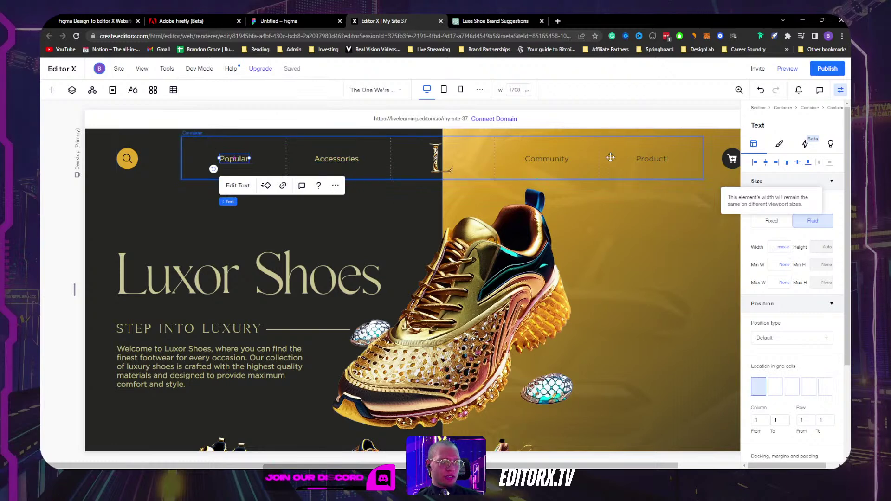
left_click(291, 149)
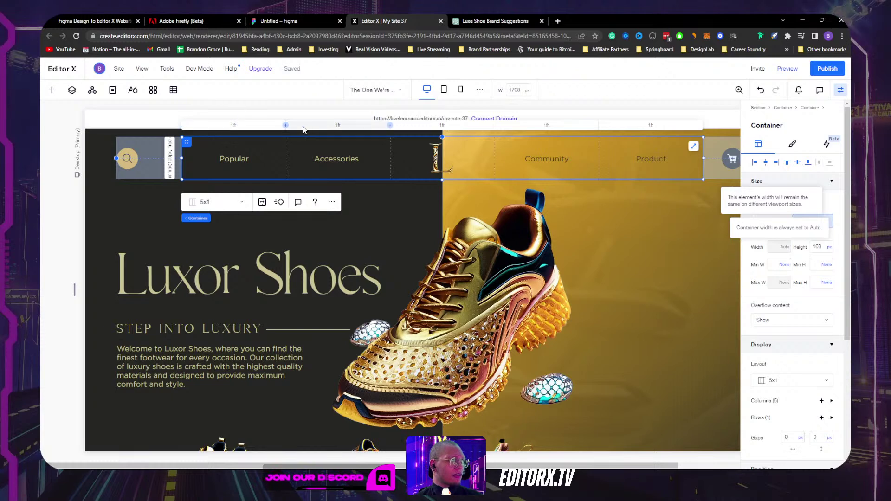
Step: Set nav grid columns 5 and 4 to Max content
left_click(650, 125)
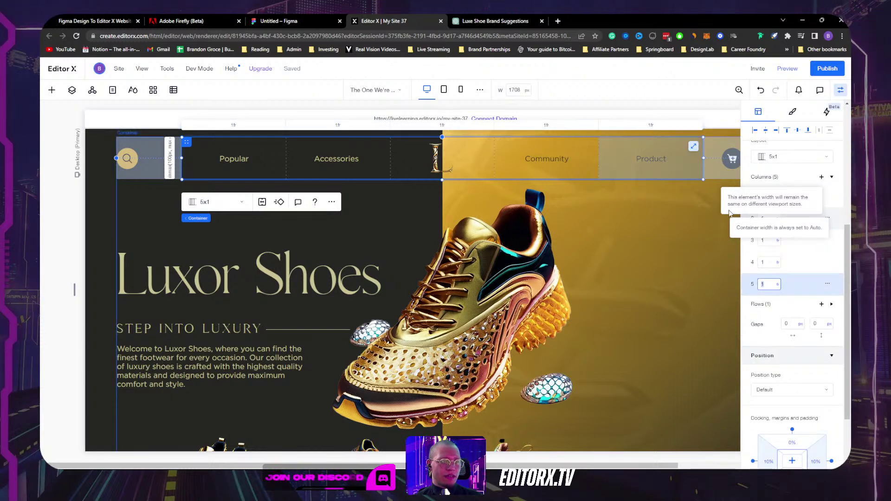
left_click(778, 285)
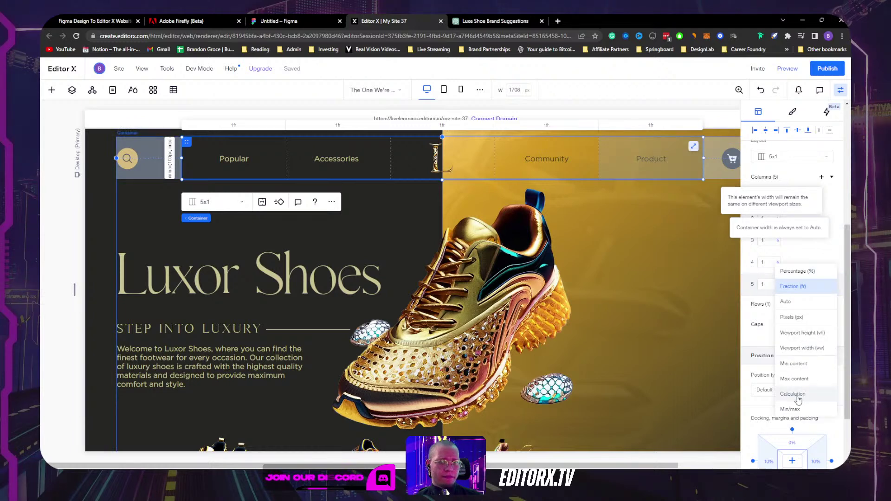
left_click(794, 379)
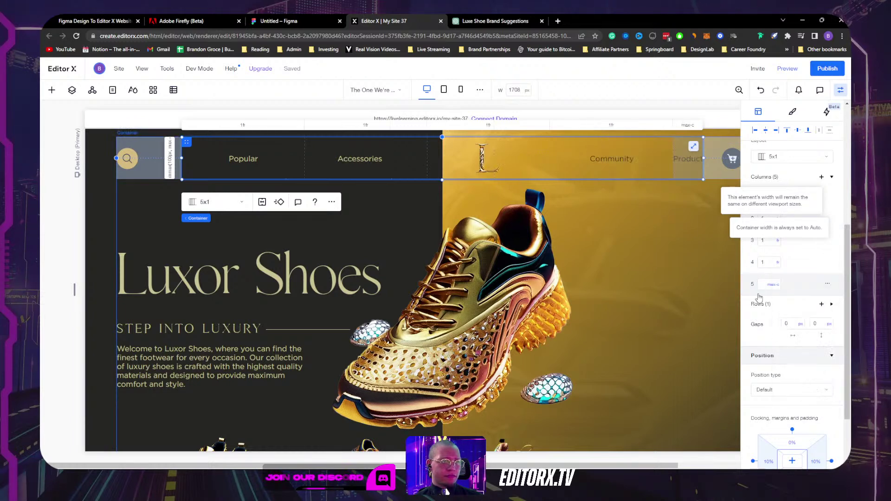
left_click(611, 122)
left_click(778, 262)
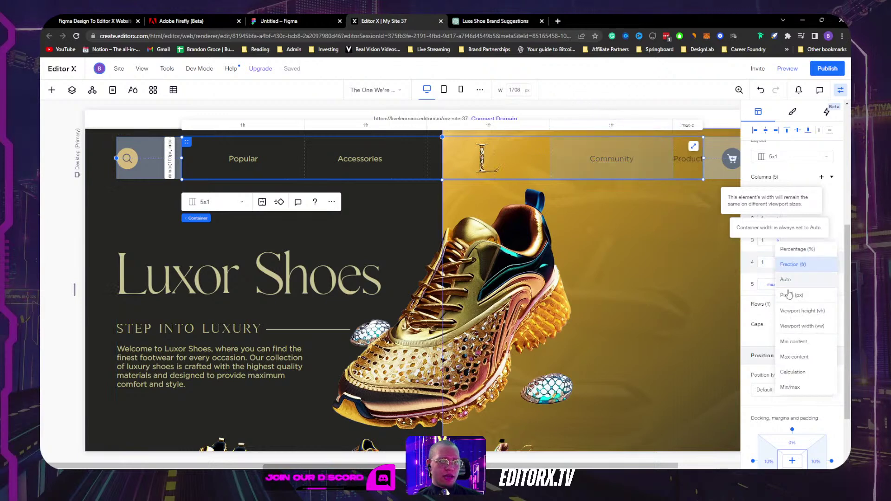
left_click(794, 356)
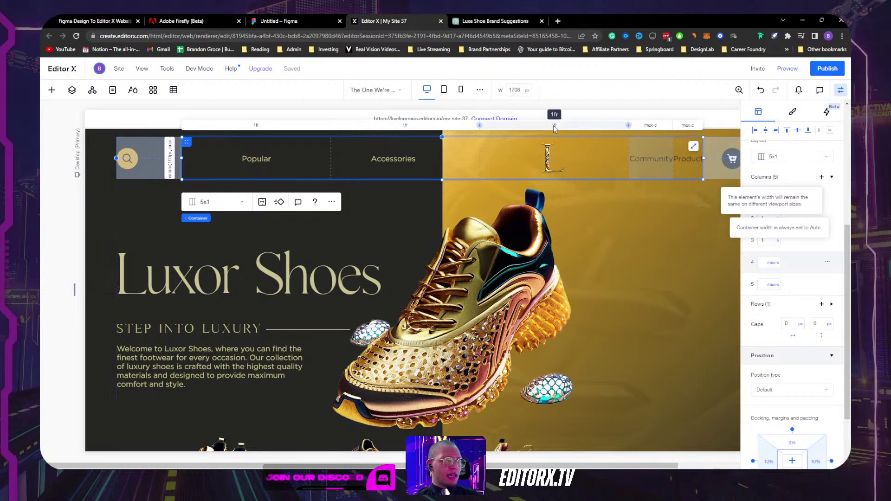
Step: Inspect column 3's sizing and try Max content on column 2, then undo it
left_click(780, 244)
left_click(780, 245)
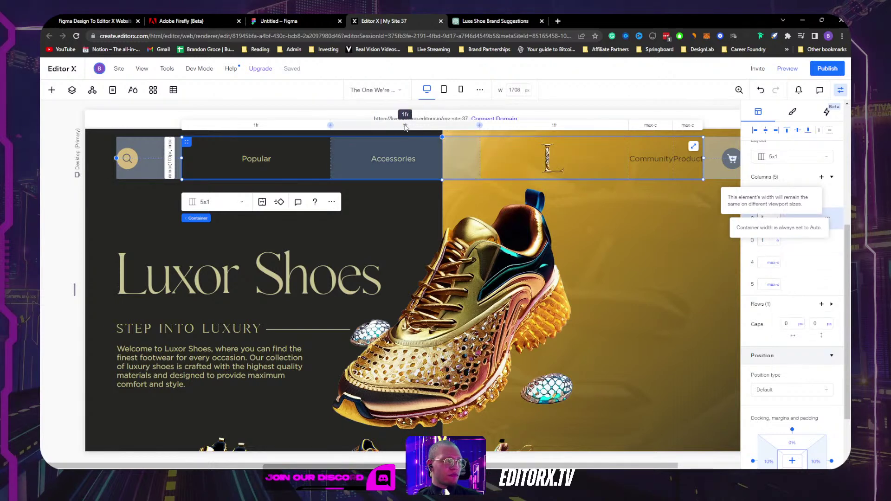
left_click(779, 244)
left_click(765, 256)
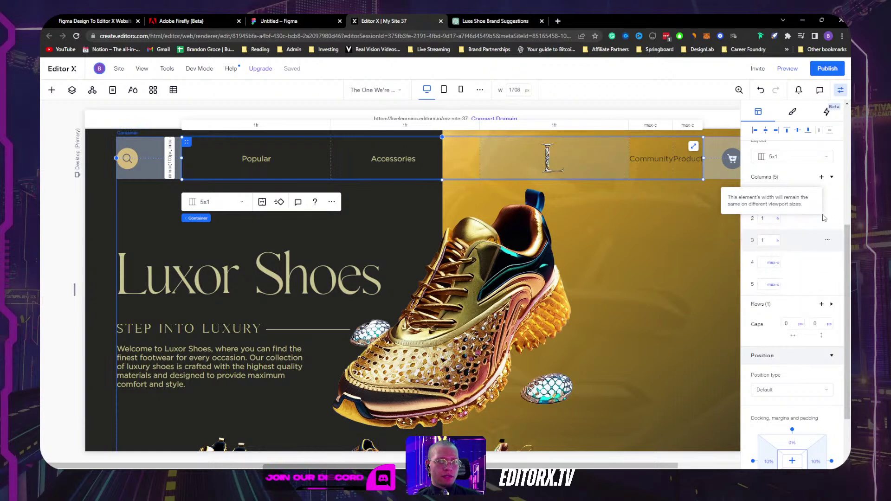
scroll(799, 281, "up", 4)
scroll(783, 369, "down", 3)
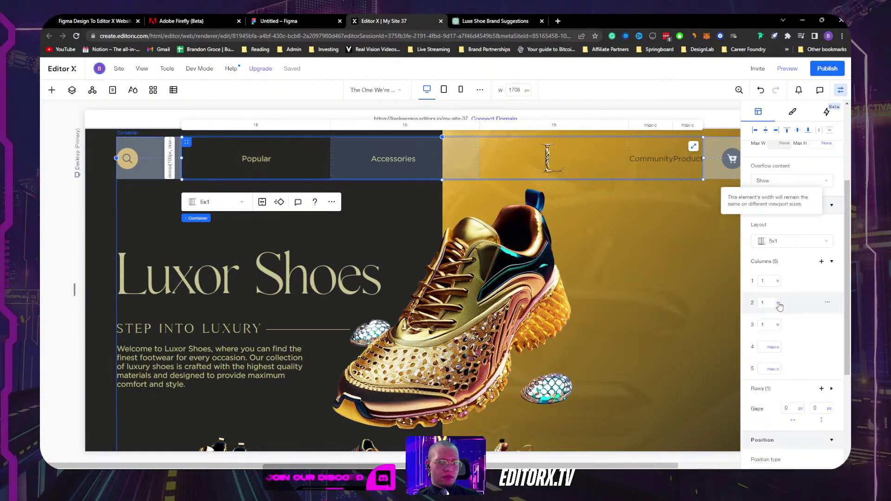
left_click(778, 280)
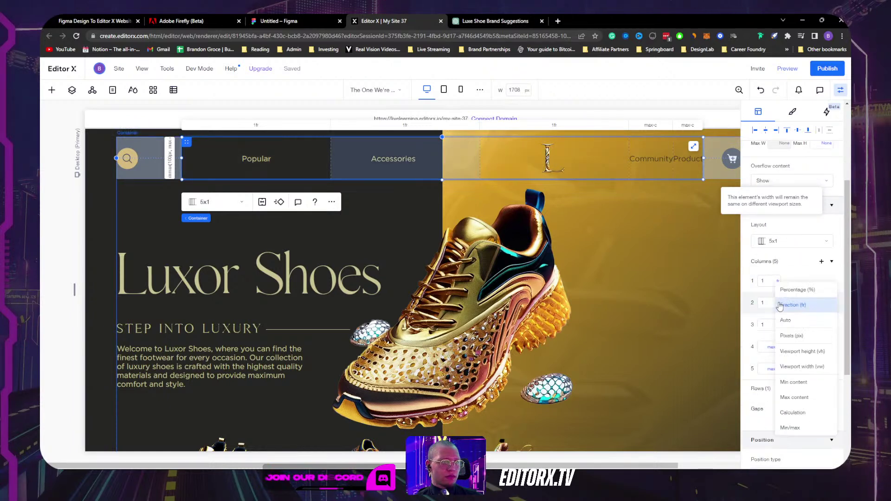
left_click(794, 397)
key("ctrl+z")
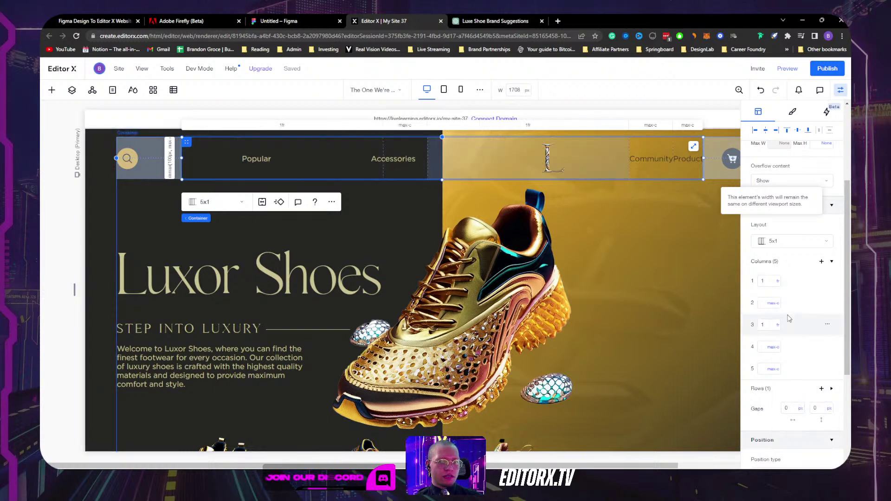
Step: Set the Accessories text width to Max content
left_click(394, 159)
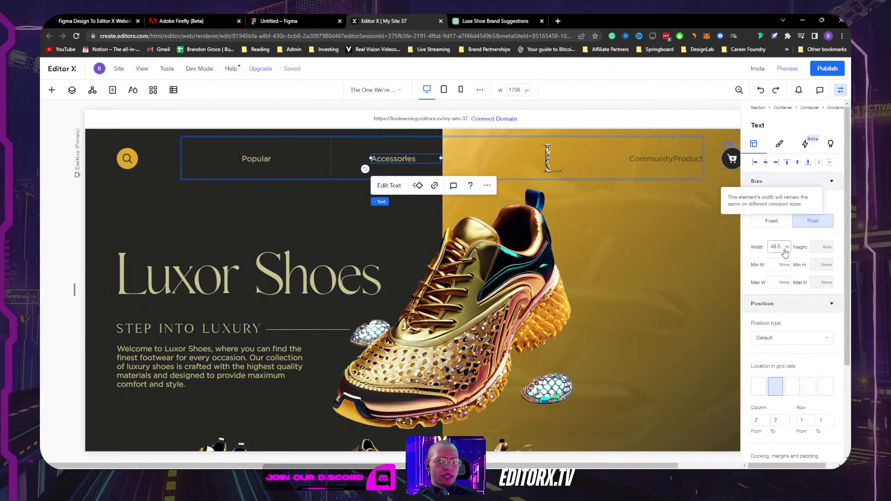
left_click(787, 247)
left_click(799, 325)
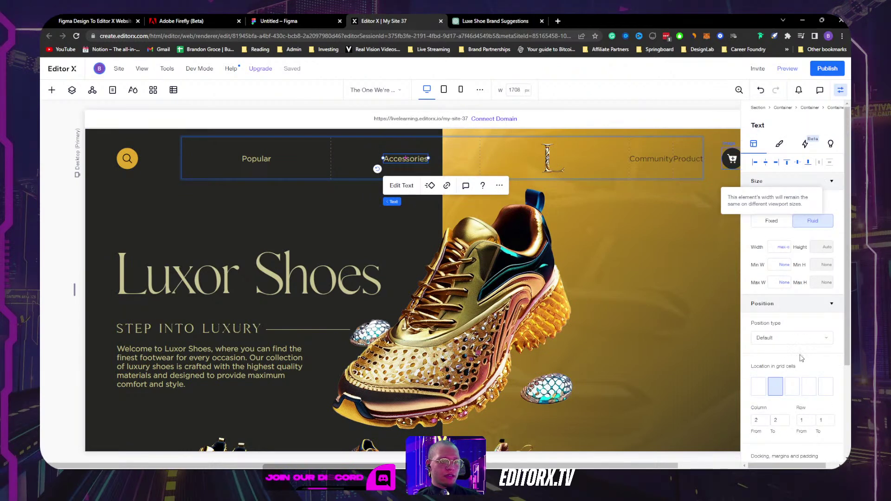
scroll(793, 328, "down", 3)
scroll(775, 326, "up", 3)
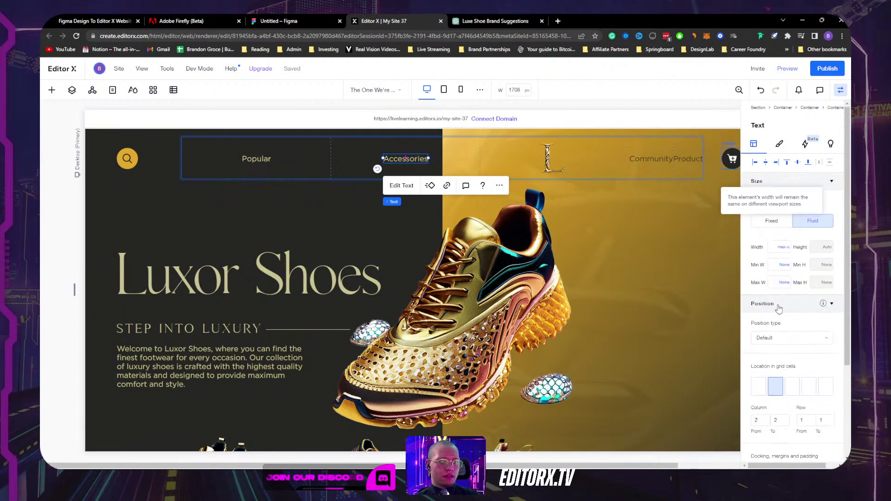
Step: Set nav grid columns 2 and 1 to Max content
left_click(438, 143)
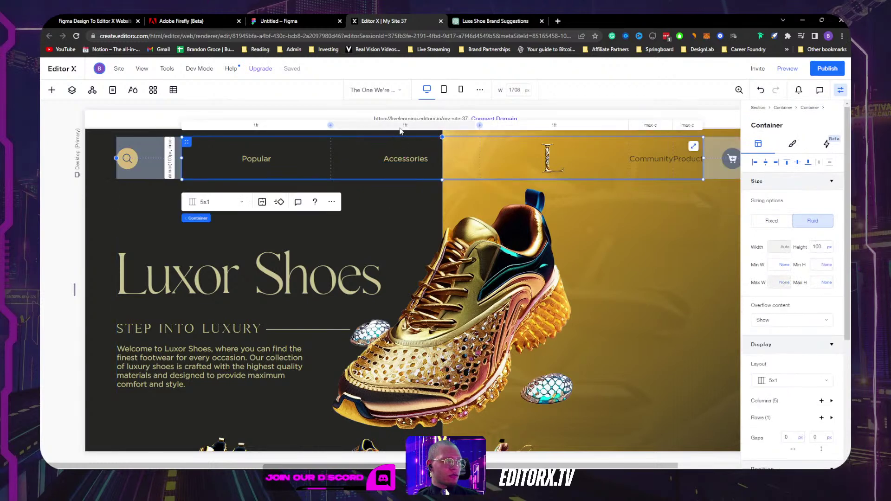
scroll(788, 372, "down", 3)
left_click(769, 358)
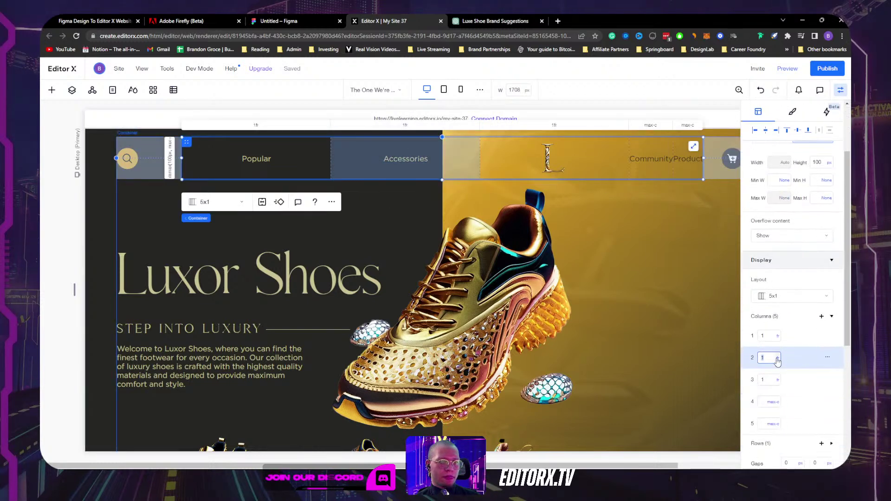
left_click(778, 358)
left_click(787, 392)
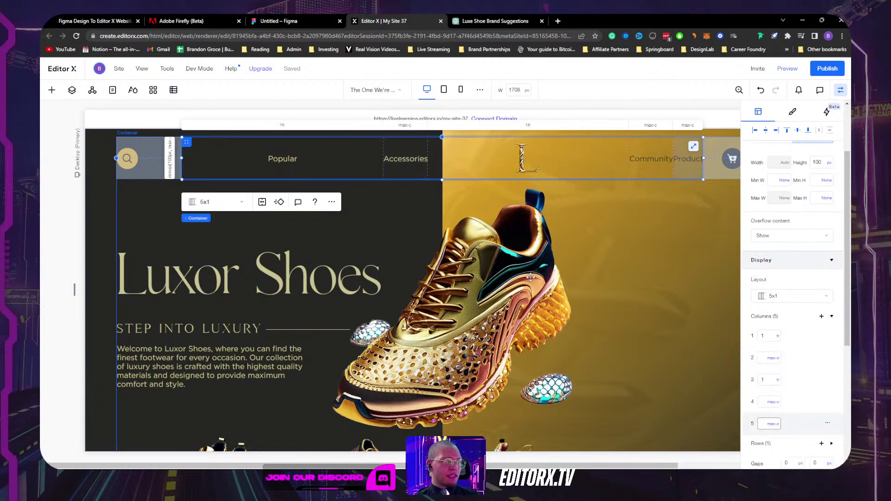
left_click(279, 158)
left_click(299, 144)
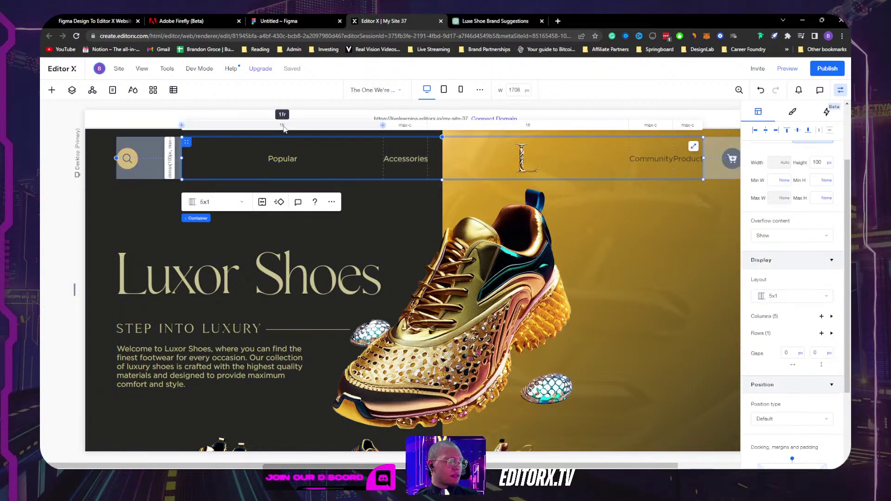
left_click(770, 336)
left_click(778, 337)
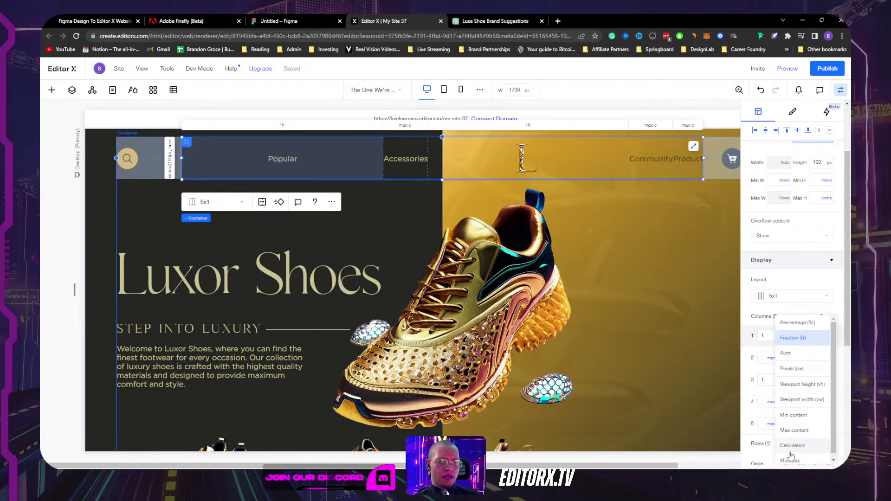
left_click(795, 426)
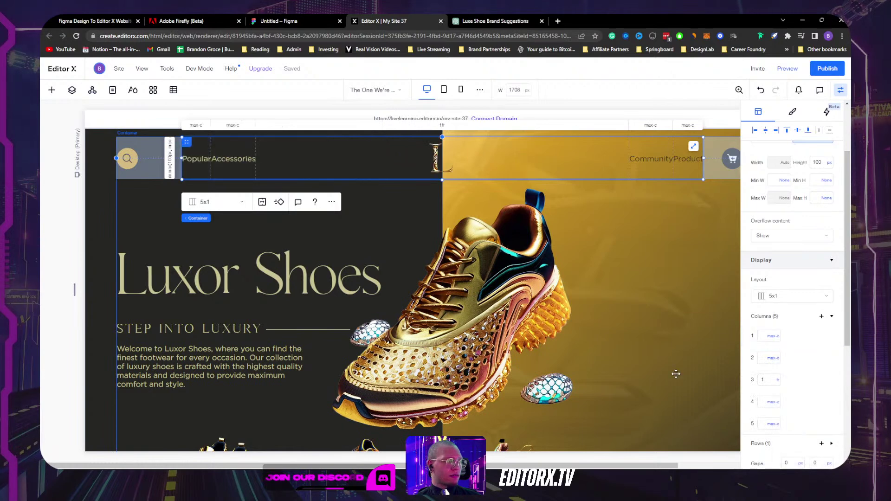
left_click(431, 147)
left_click(438, 139)
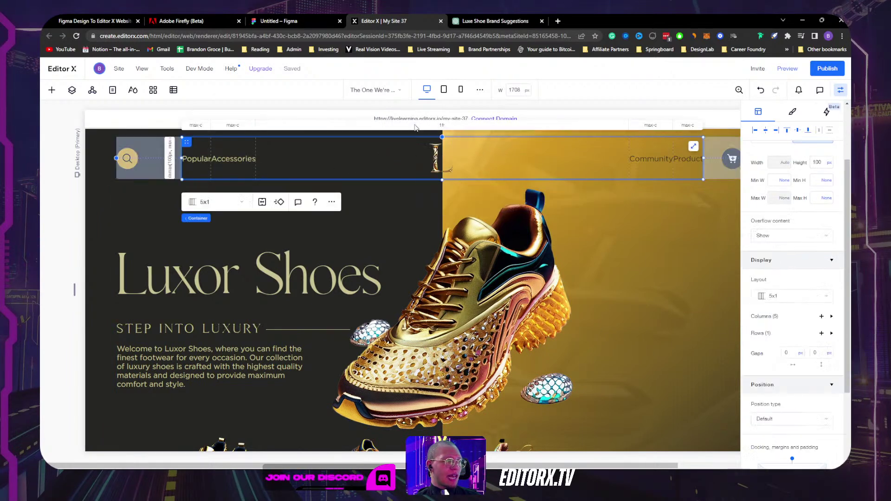
Step: Set the logo's column 3 width to 15%
left_click(441, 125)
left_click(778, 383)
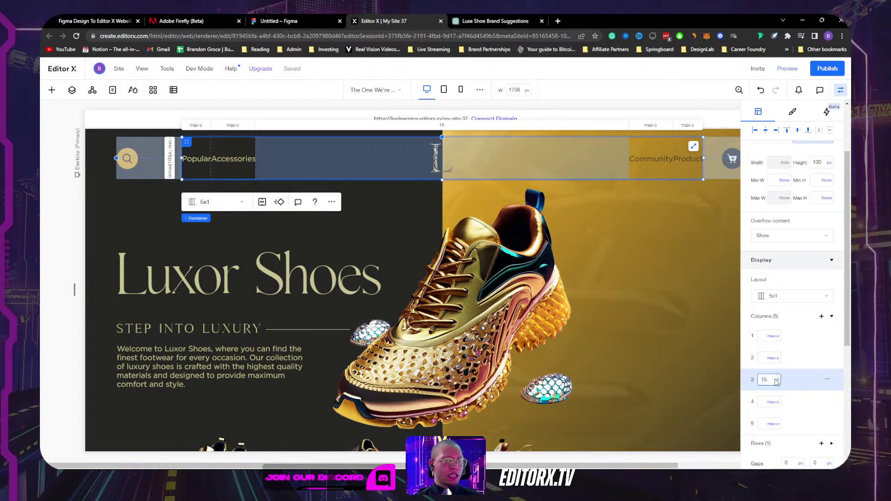
type("5")
key("Return")
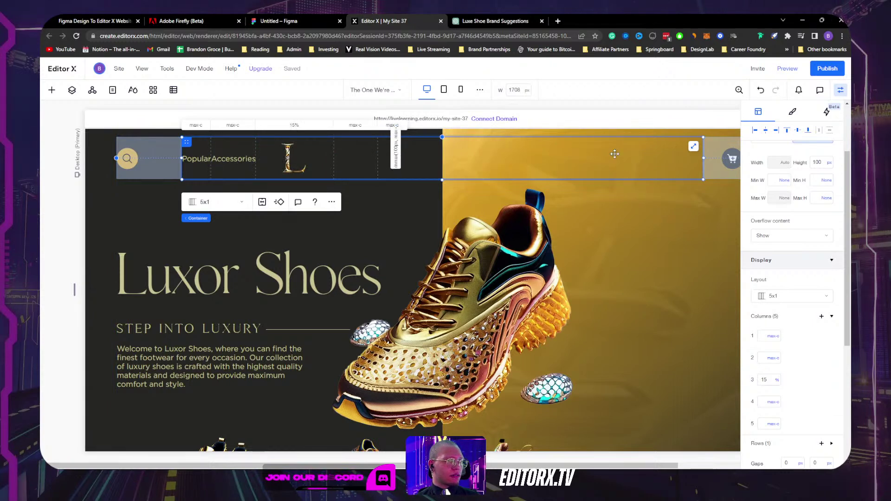
key("ctrl+z")
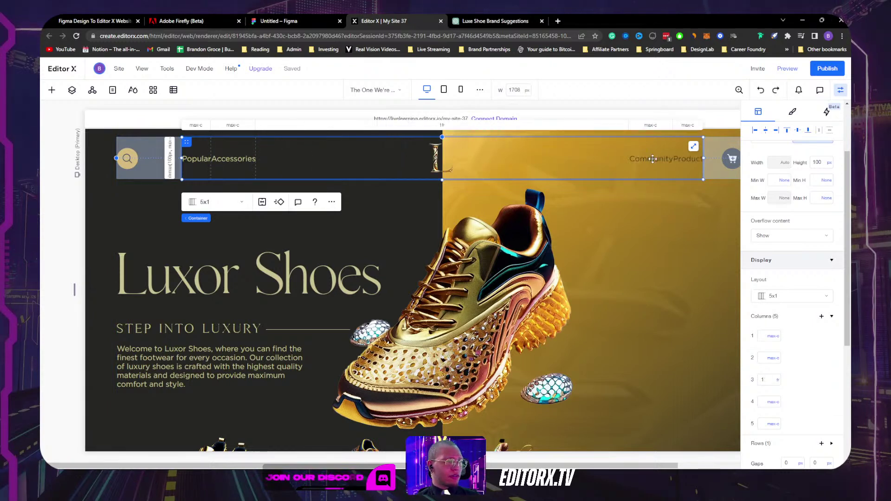
key("ctrl+y")
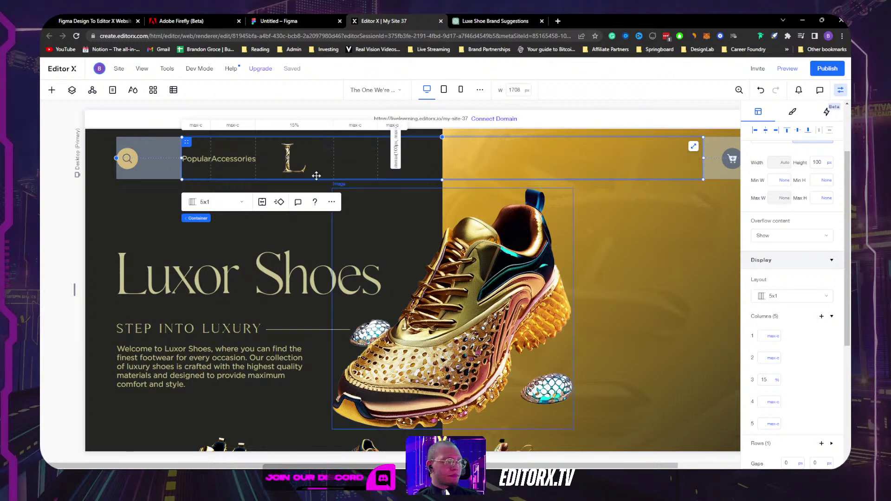
Step: Drag the small text element from column 5 into column 4 and reselect the nav container
left_click(360, 159)
key("Delete")
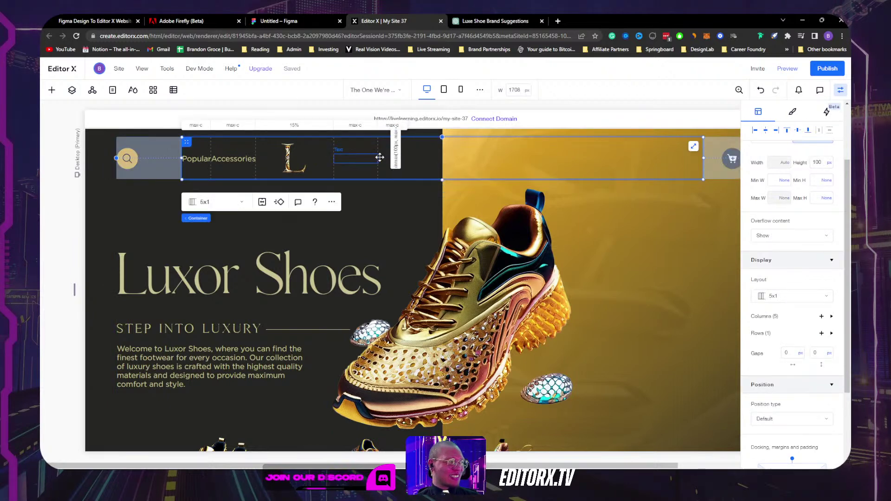
left_click(380, 158)
left_click_drag(386, 160, 355, 158)
left_click(435, 143)
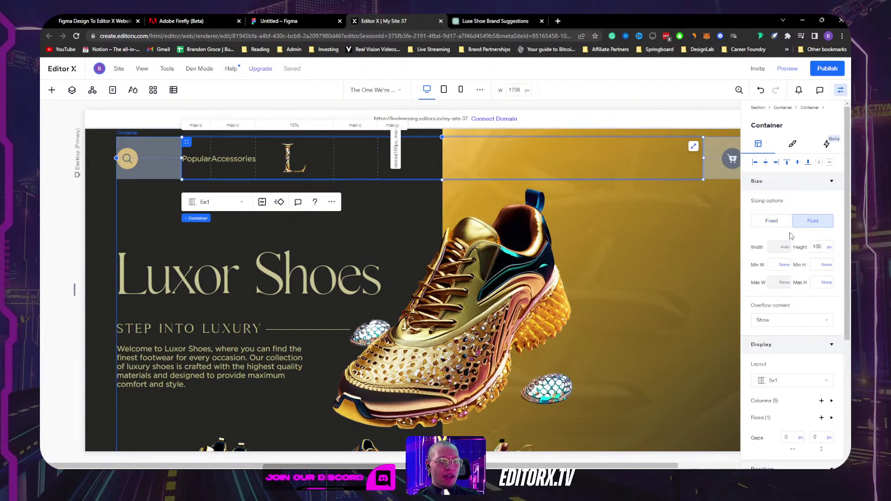
Step: Undock the nav container's left and right edges and keep its width at Max content
scroll(791, 239, "down", 4)
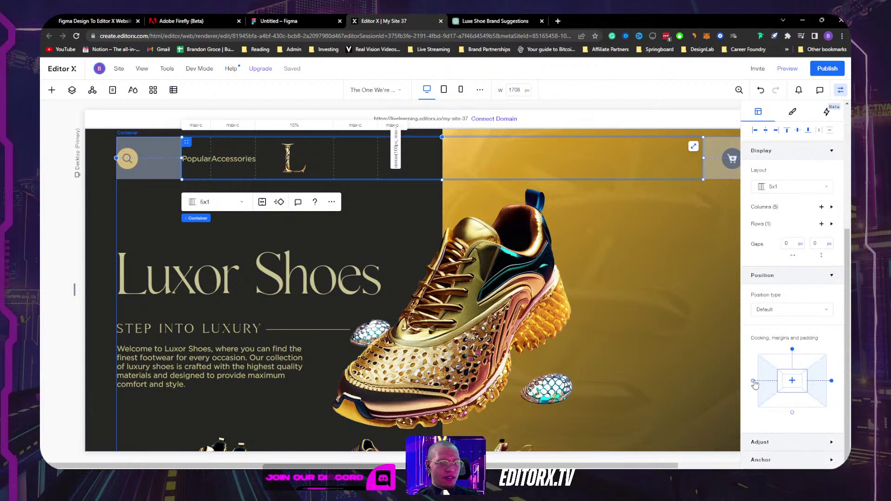
left_click(831, 381)
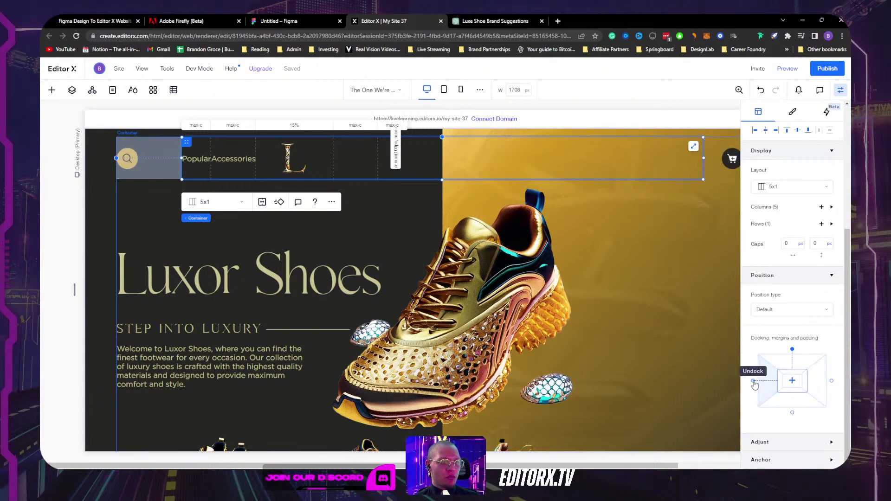
left_click(753, 382)
scroll(763, 342, "up", 5)
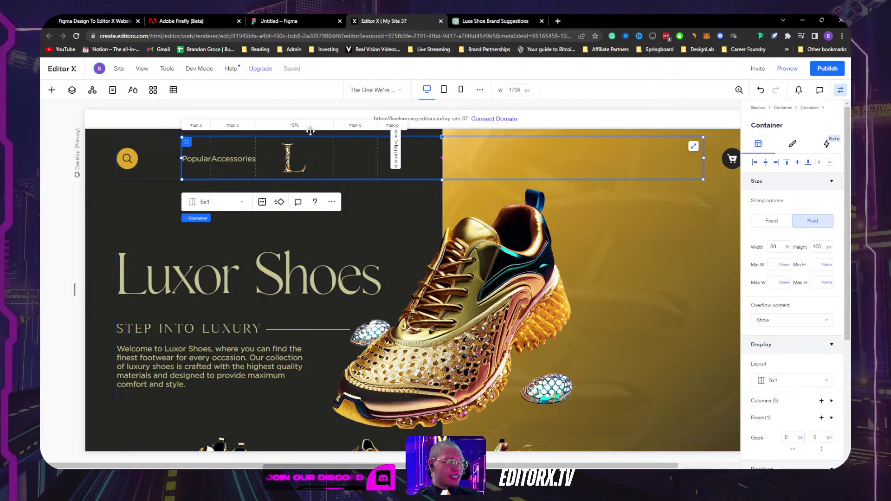
left_click(787, 247)
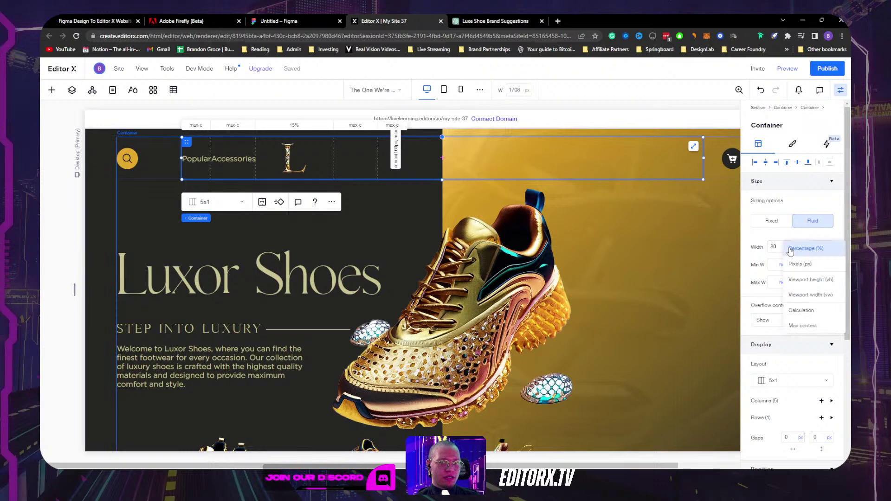
left_click(803, 326)
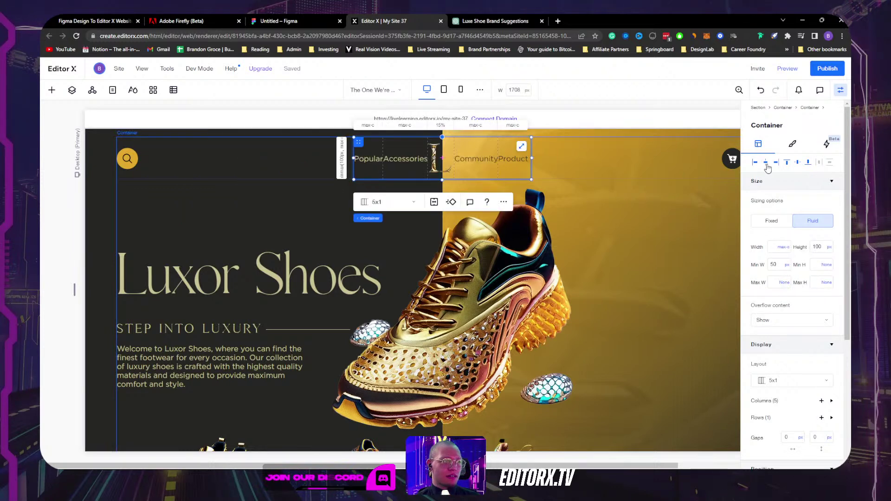
left_click(780, 248)
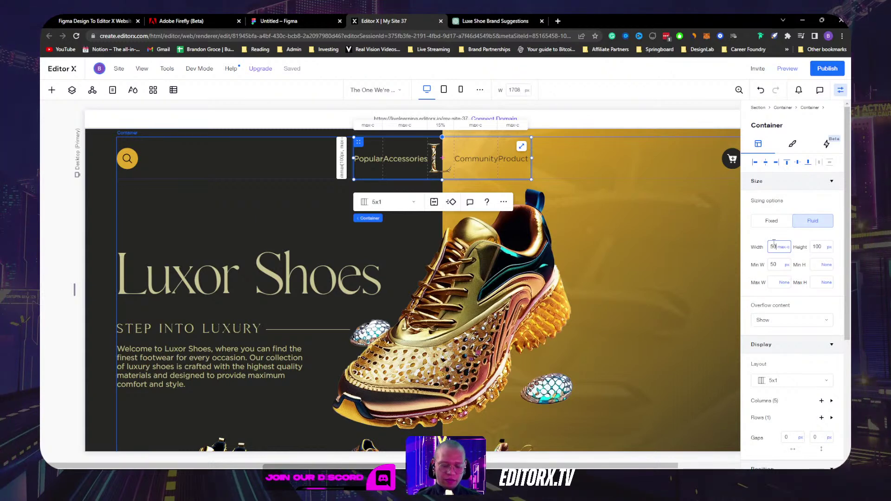
key("Return")
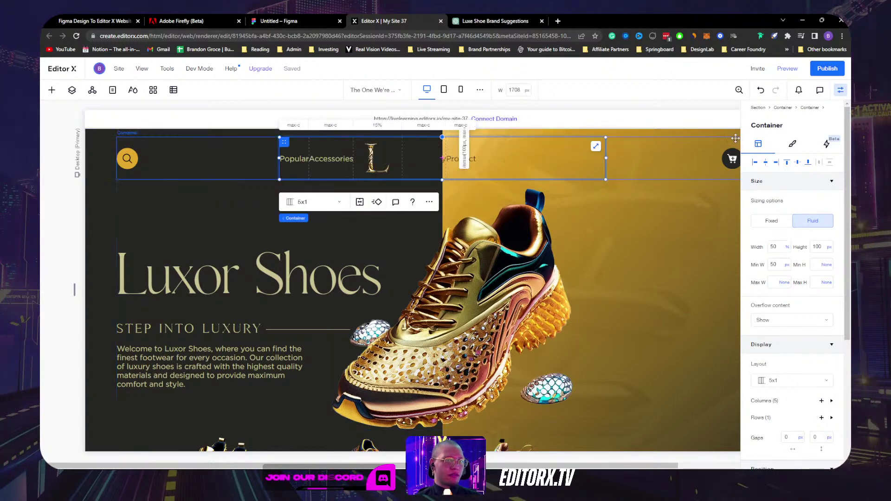
key("ctrl+z")
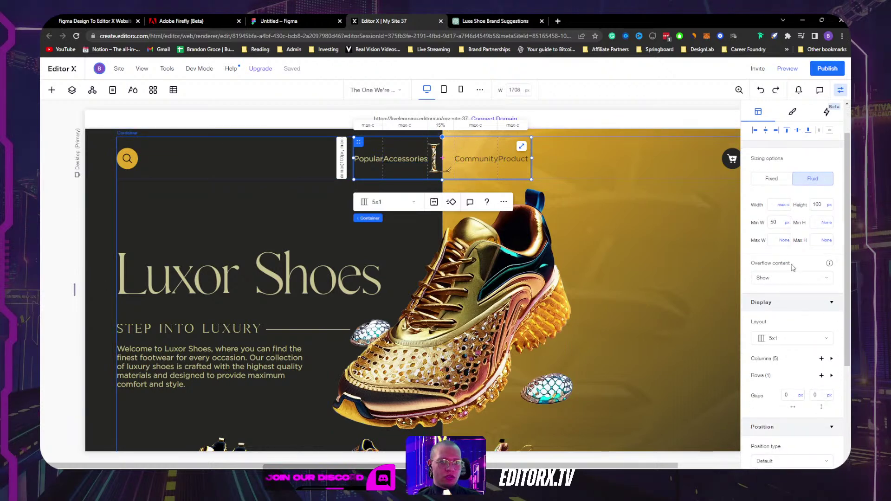
Step: Set the nav grid's horizontal gap to 25 px
scroll(791, 355, "down", 2)
left_click(787, 355)
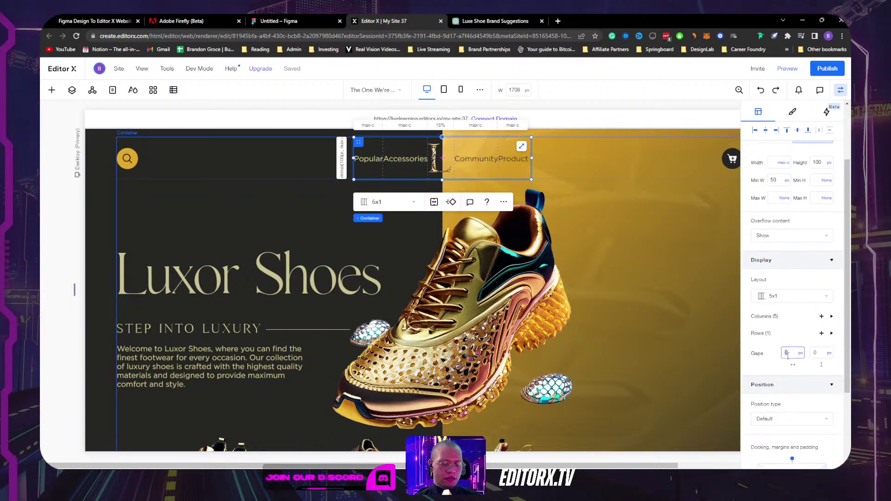
type("25")
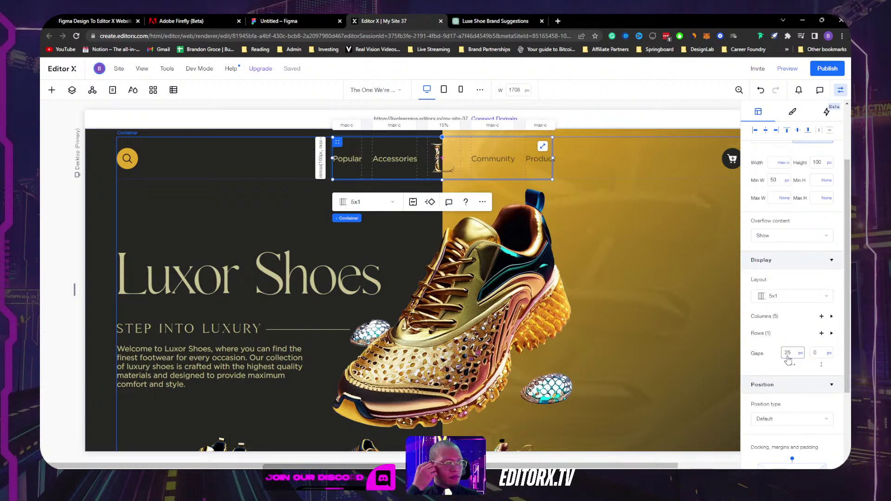
scroll(791, 235, "up", 3)
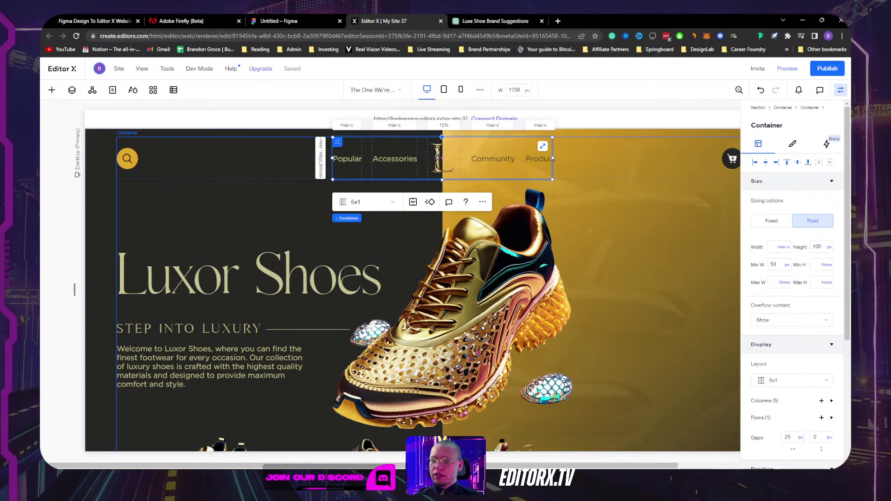
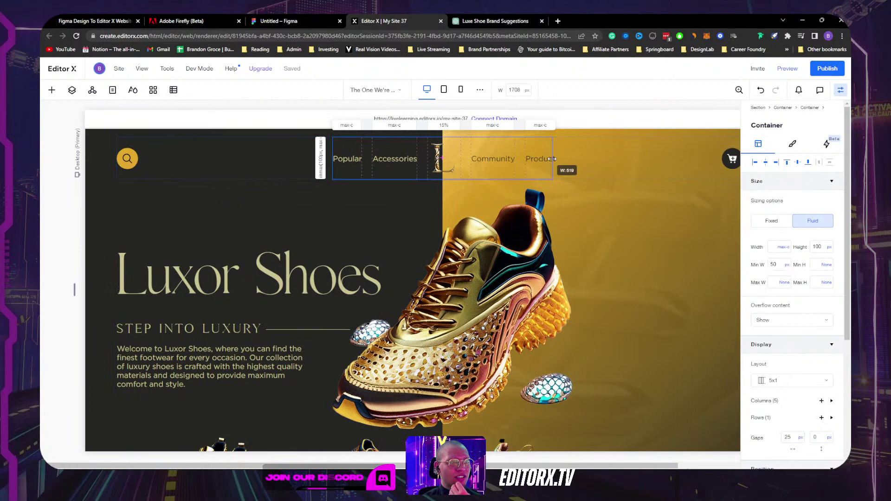
Step: Set the five-column nav container's Min W unit to None
left_click(536, 160)
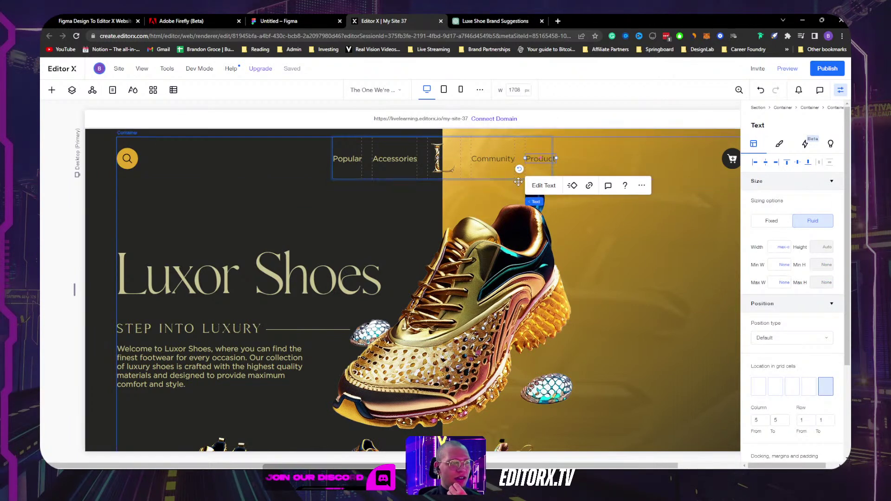
left_click(489, 167)
left_click(786, 265)
left_click(793, 251)
Step: Check the nav selection by switching between the Community and Product texts and their container
scroll(797, 318, "down", 4)
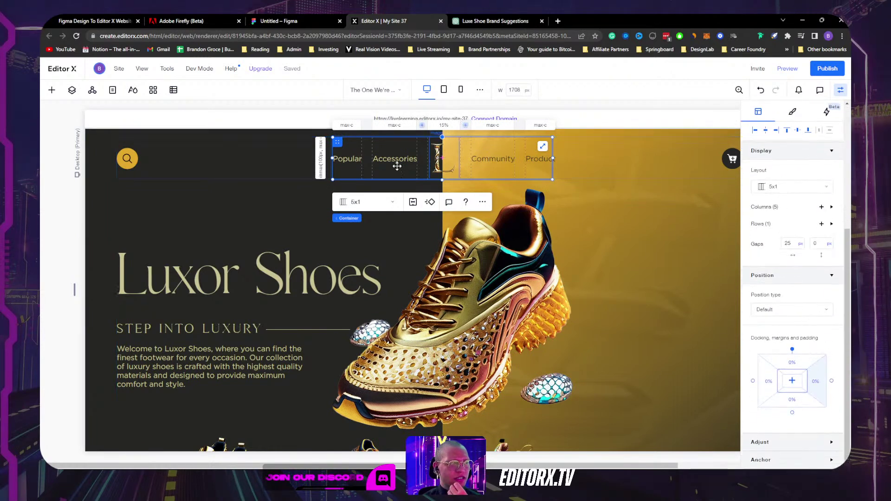
left_click(491, 159)
left_click(546, 158)
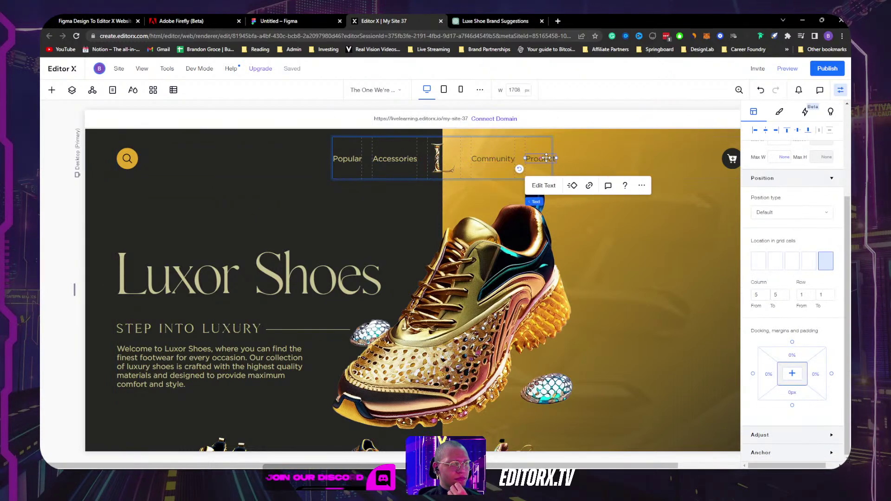
left_click(546, 150)
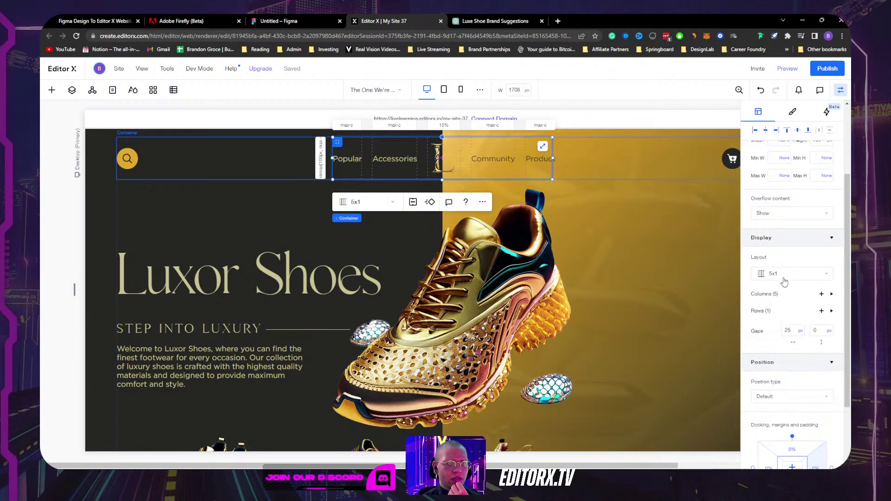
scroll(784, 281, "up", 3)
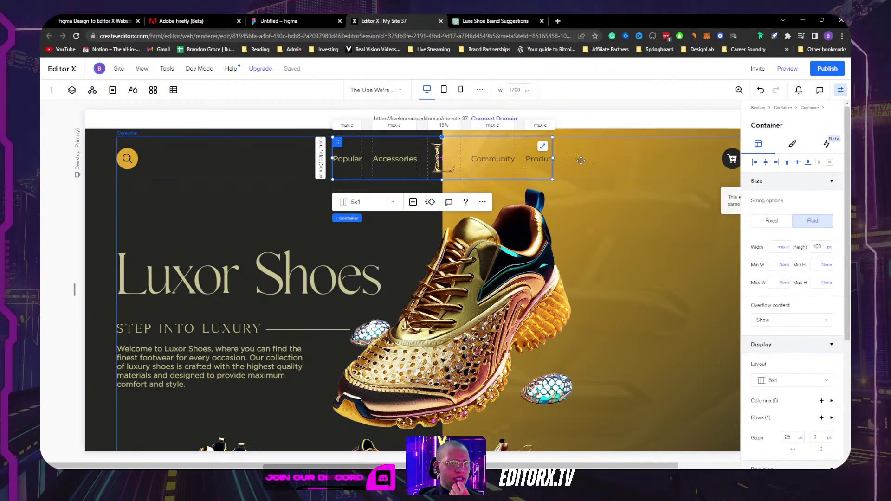
left_click(536, 159)
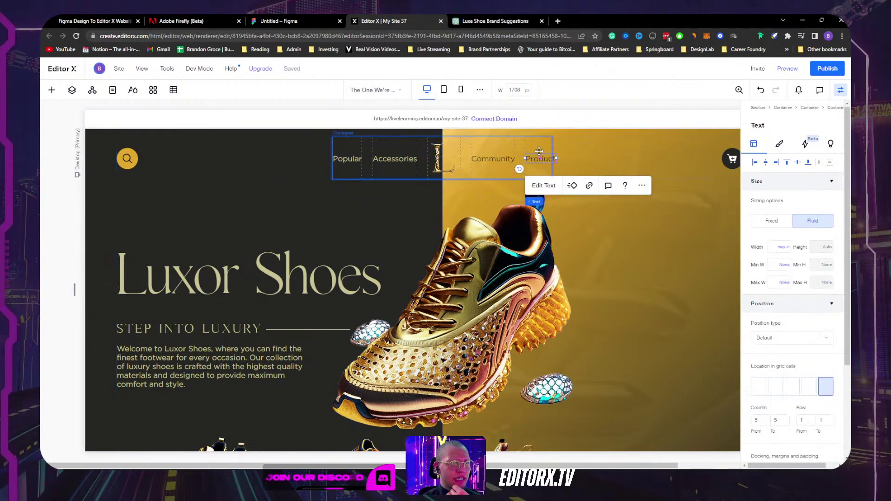
scroll(804, 265, "down", 3)
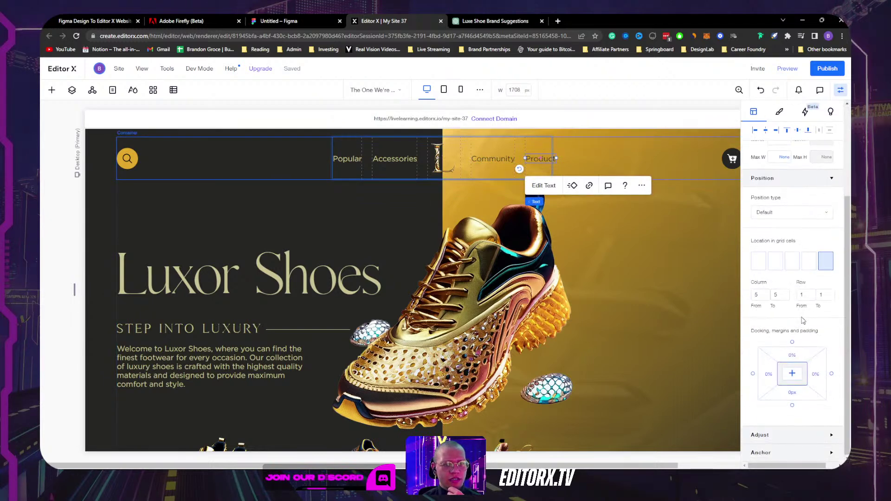
left_click(536, 141)
left_click(493, 158)
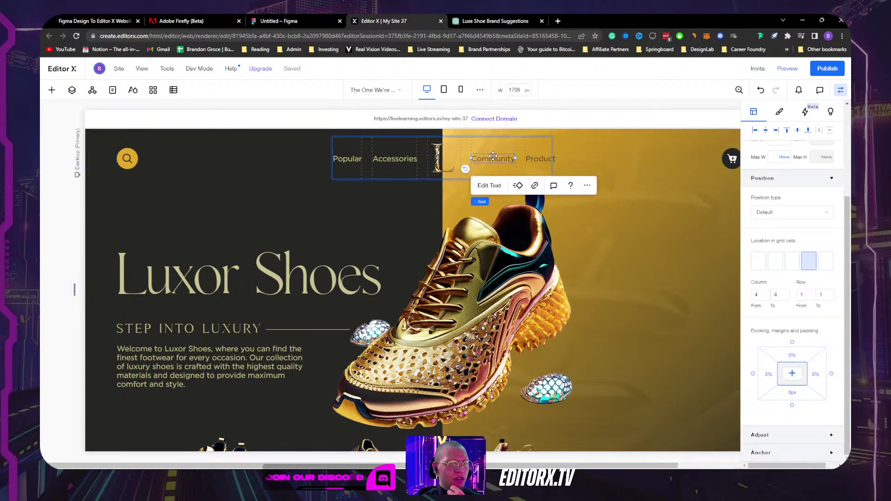
left_click(485, 145)
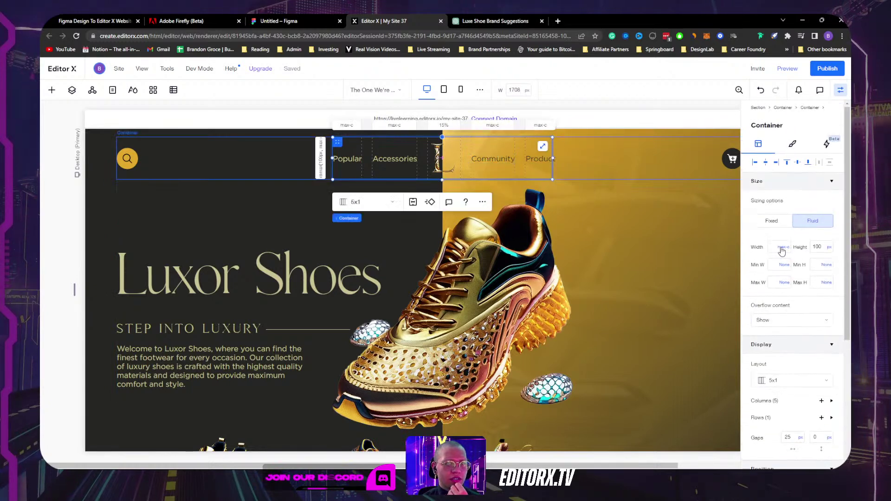
left_click(535, 161)
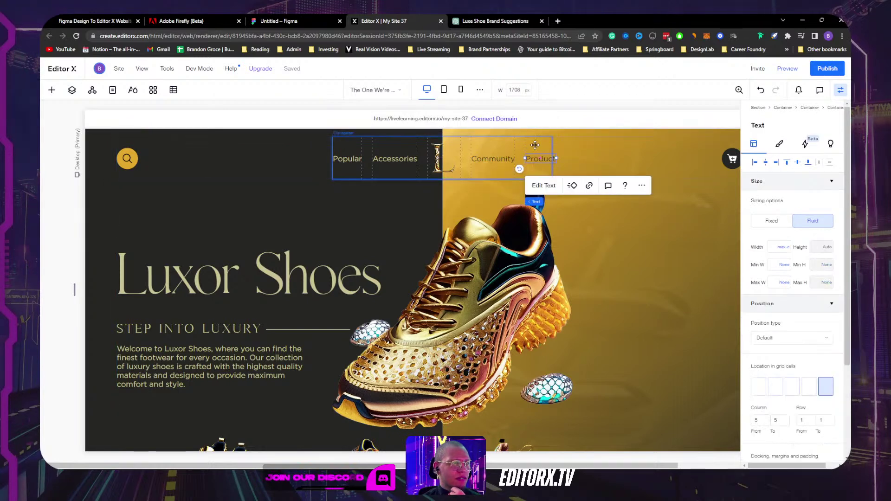
left_click(534, 142)
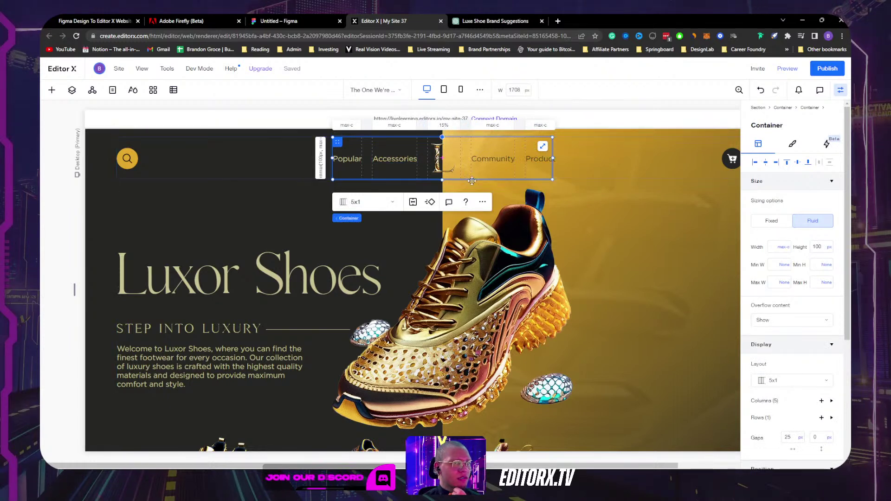
Step: Set the nav container's width to 40%
left_click(783, 247)
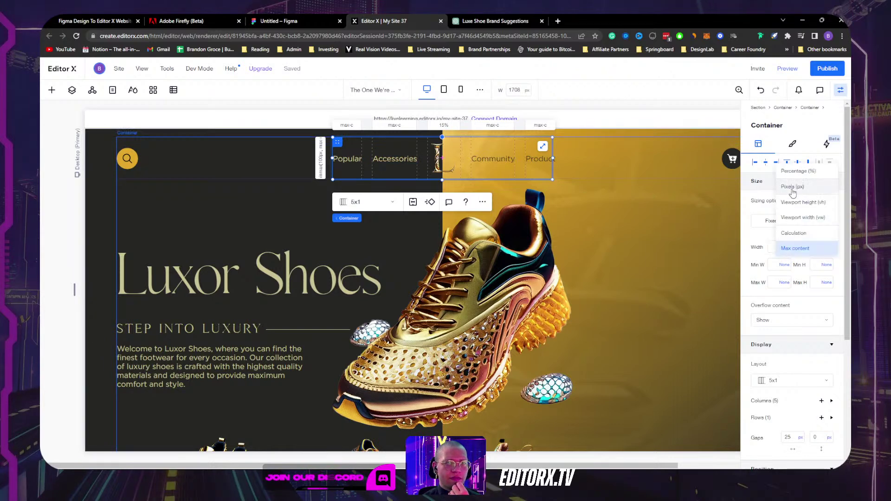
left_click(795, 171)
double_click(777, 252)
type("40")
key("Return")
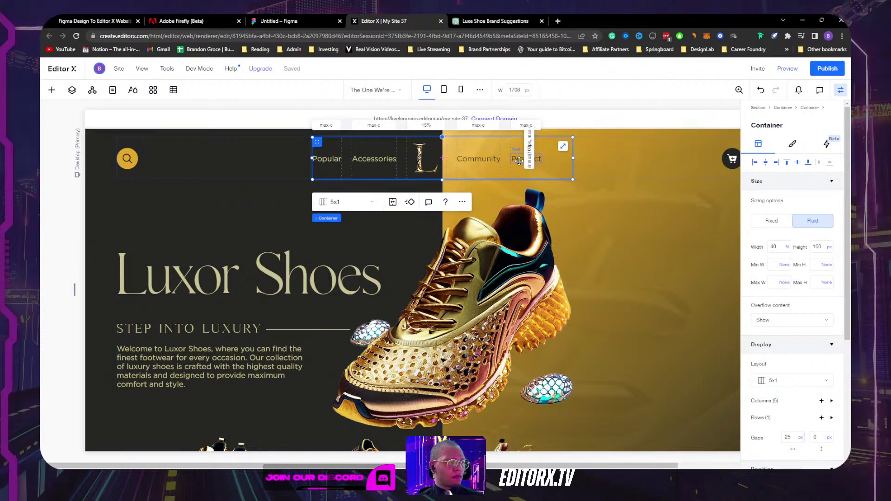
Step: Reselect the nav container and switch its width back to Max content
left_click(519, 161)
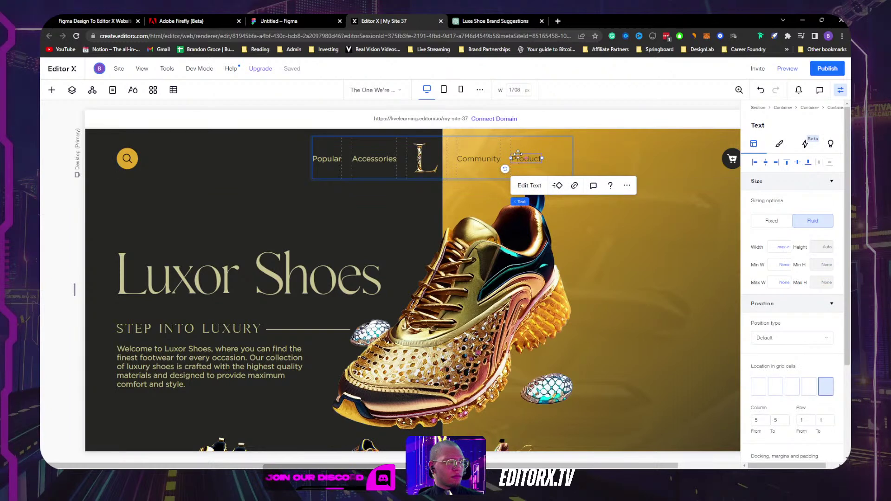
left_click(520, 142)
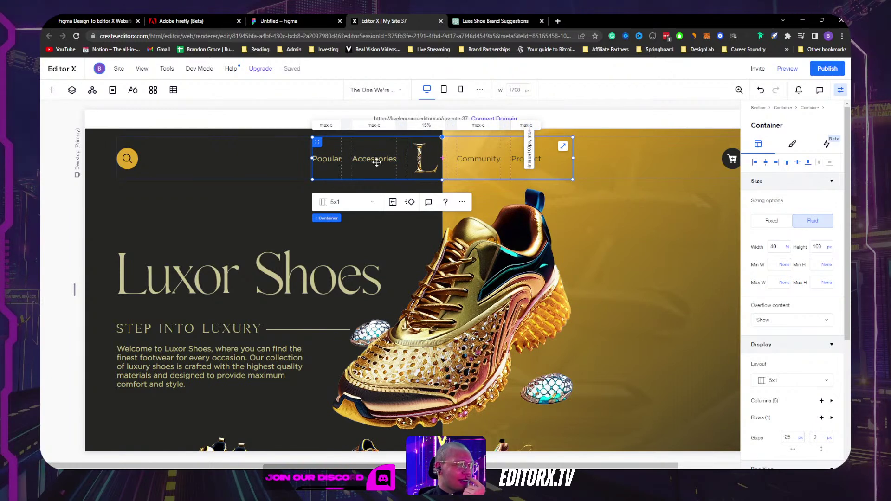
left_click(526, 159)
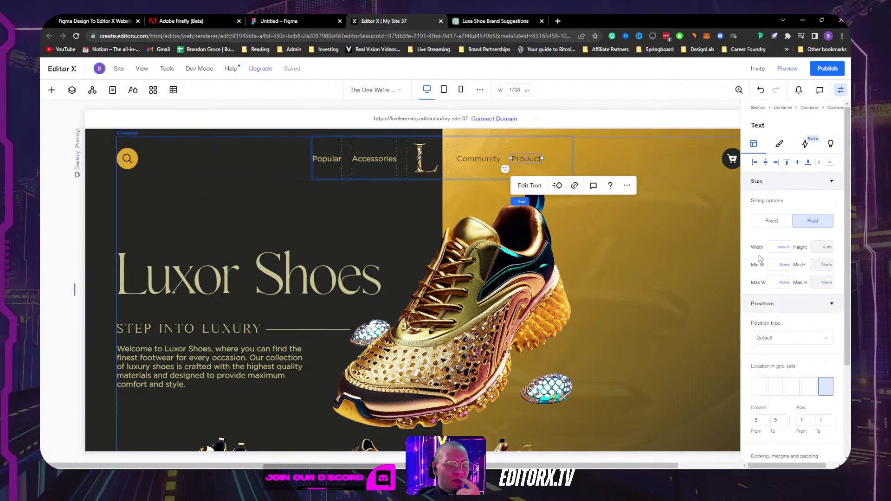
scroll(795, 300, "down", 2)
scroll(795, 301, "down", 1)
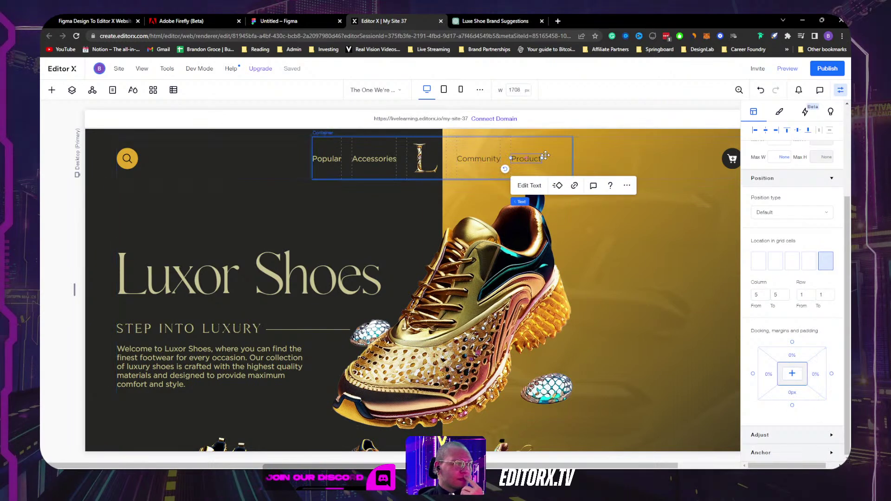
left_click(559, 152)
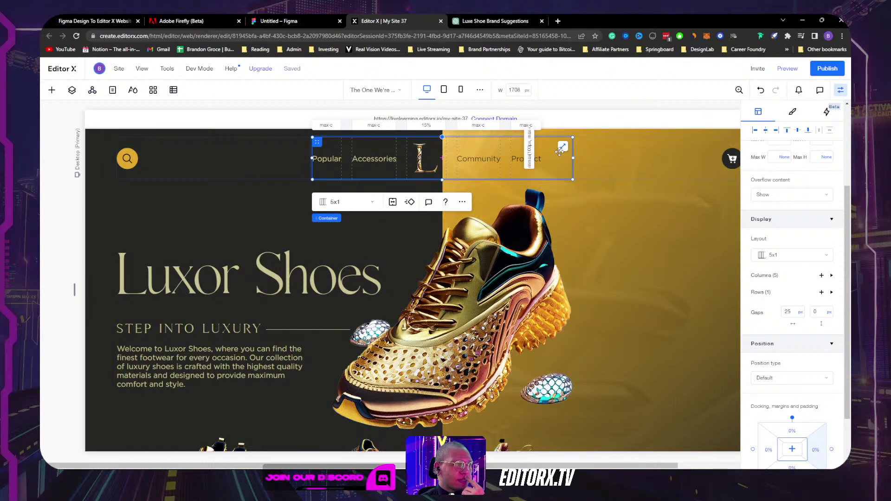
scroll(785, 255, "up", 5)
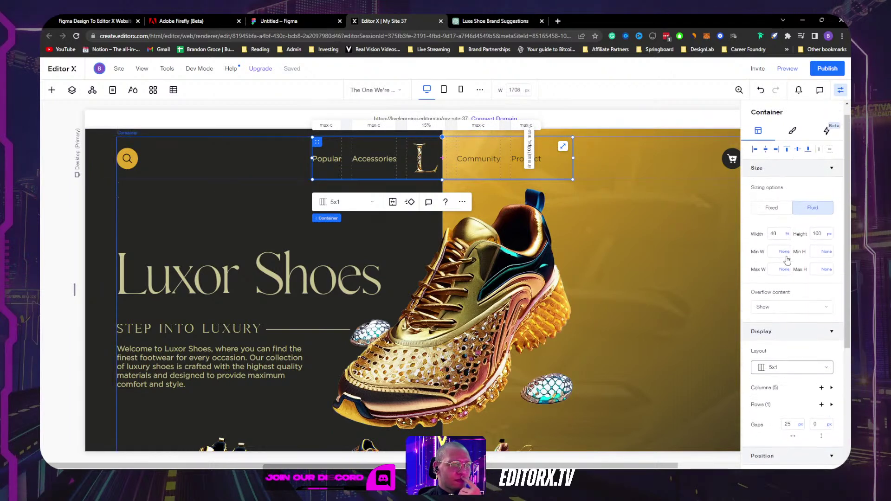
left_click(786, 247)
left_click(802, 325)
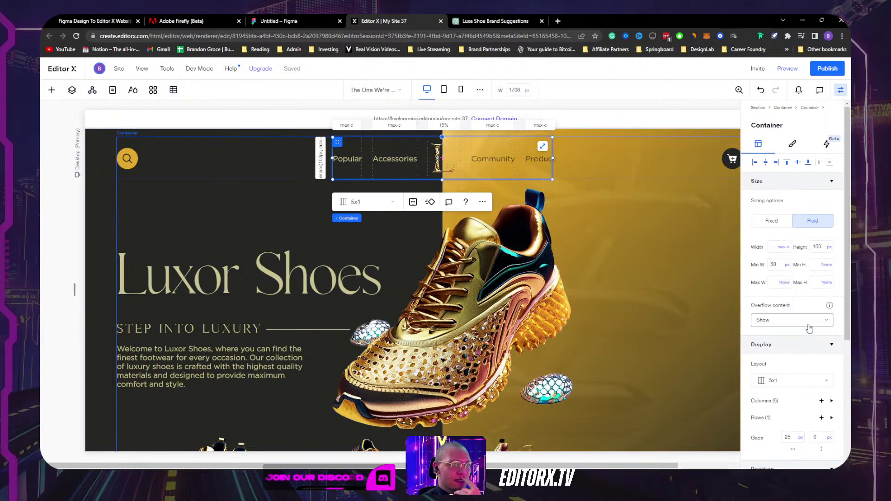
Step: Close the settings panel to widen the canvas
left_click(531, 161)
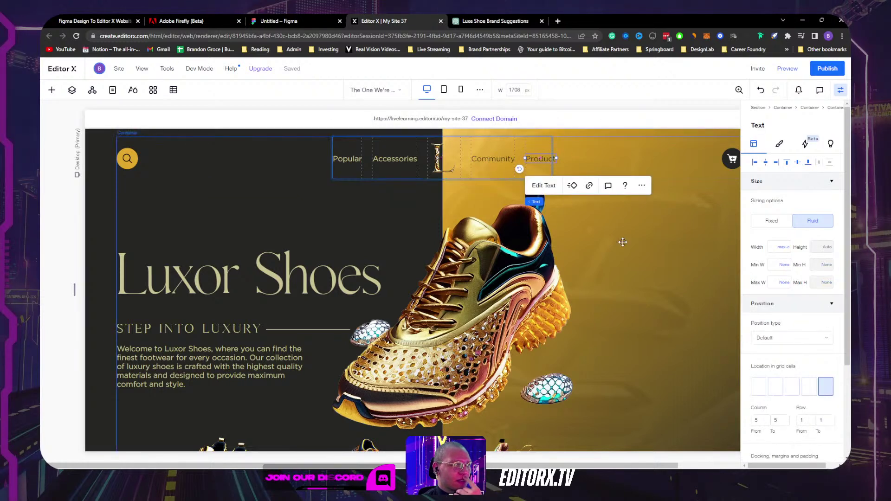
scroll(623, 242, "down", 1)
scroll(622, 241, "up", 1)
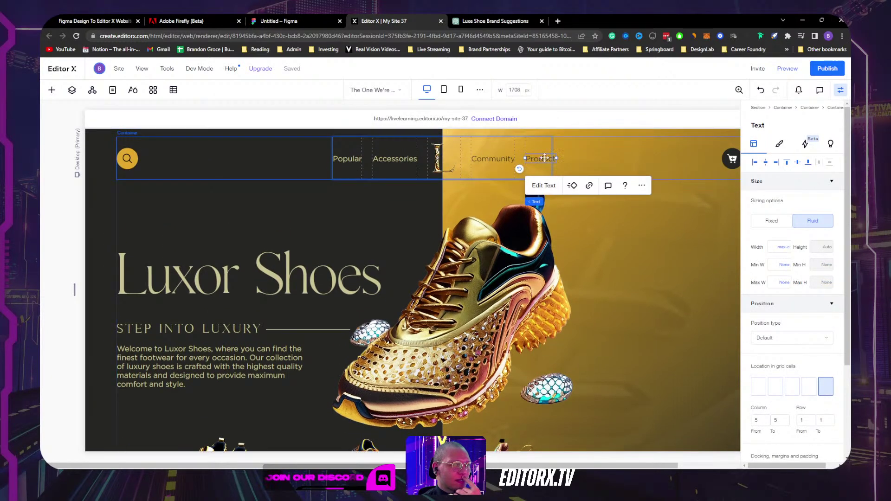
left_click(844, 91)
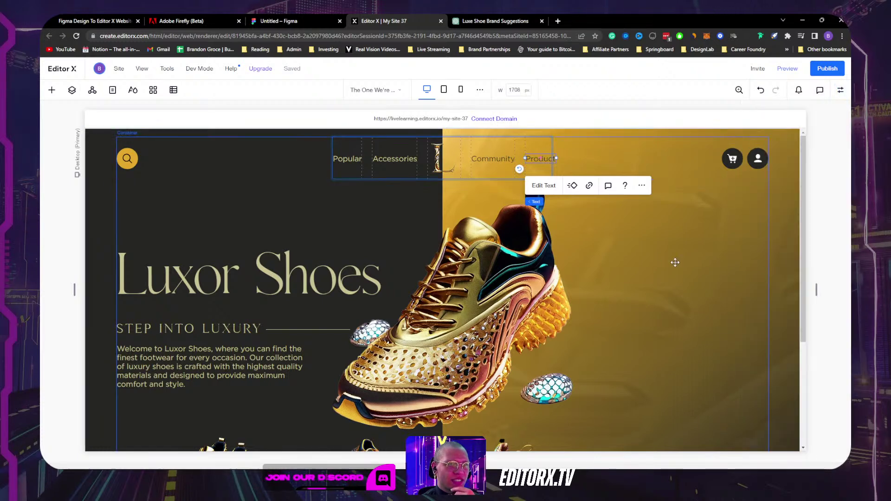
Step: Narrow the canvas preview to 1670 px
scroll(646, 270, "down", 3)
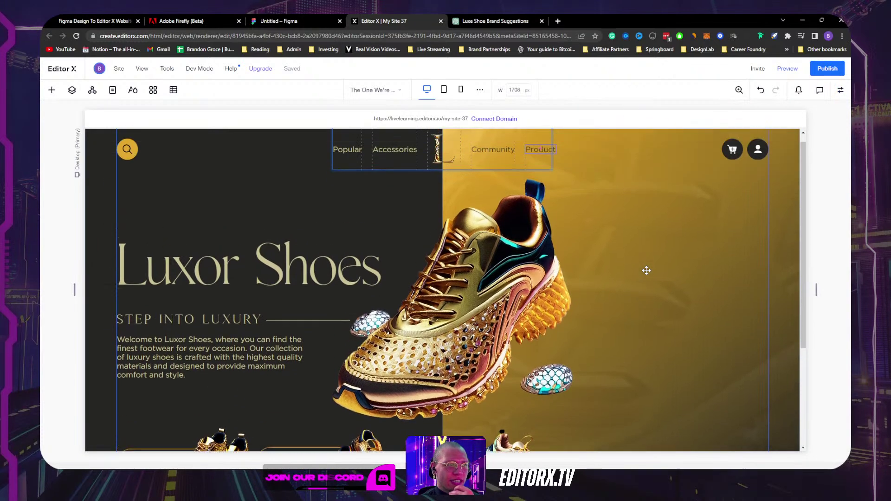
scroll(646, 268, "up", 3)
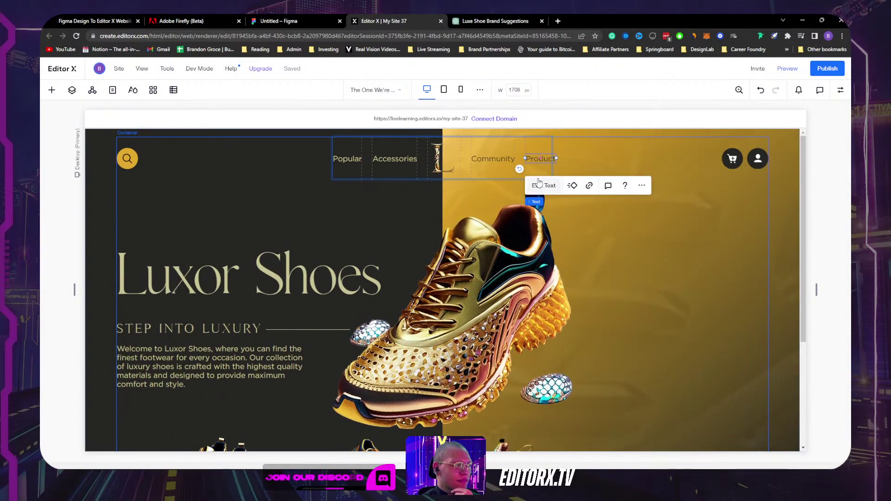
left_click_drag(818, 290, 808, 268)
Step: Select the hero's wider parent container through the breadcrumb and open the Layers tree
scroll(299, 281, "down", 3)
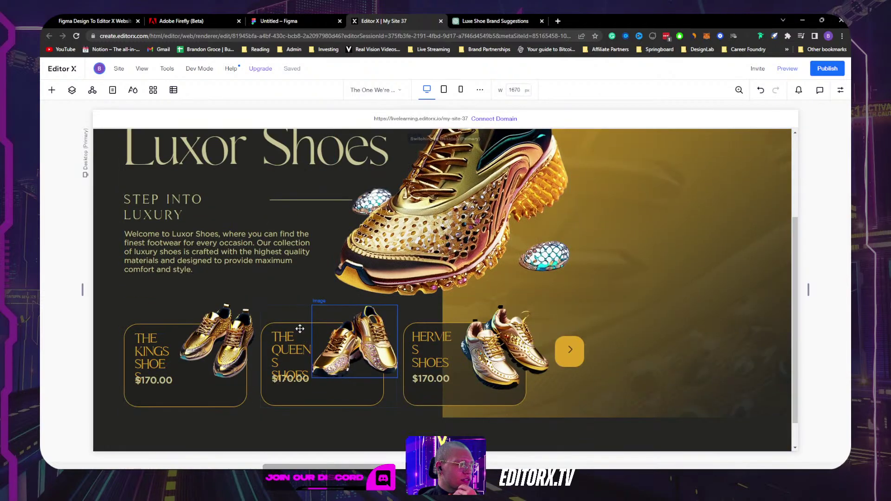
left_click(297, 284)
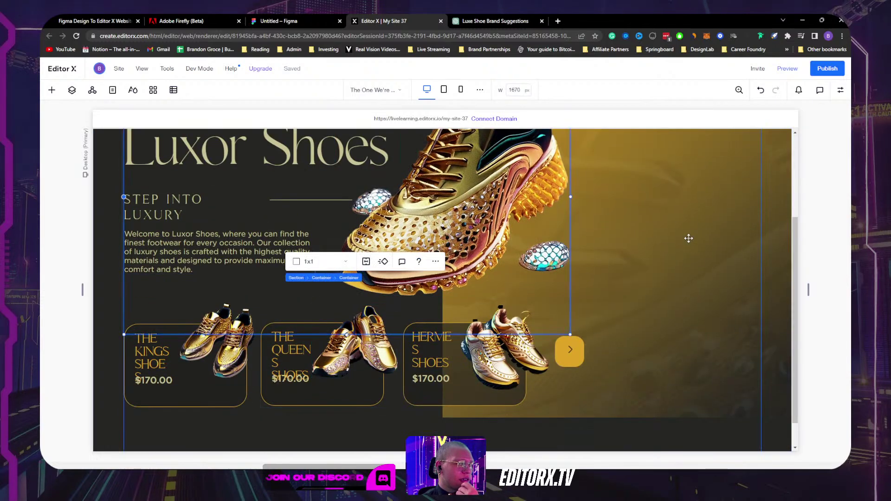
scroll(746, 253, "up", 3)
left_click(129, 200)
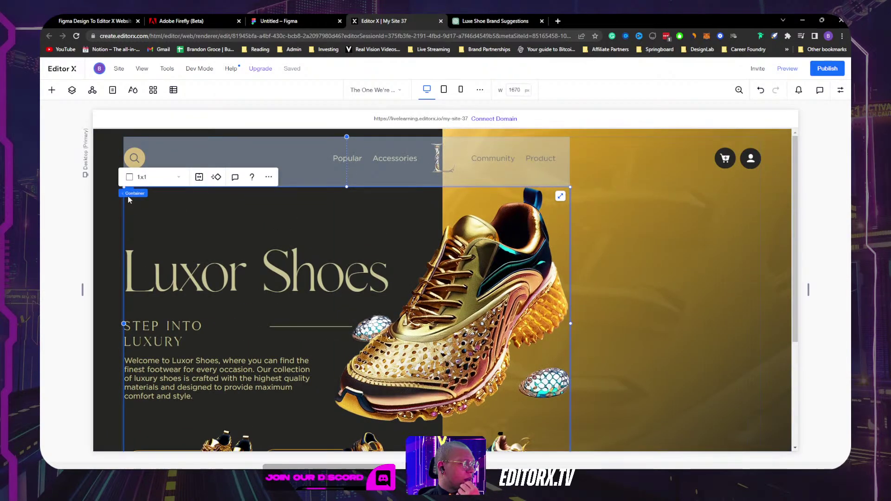
left_click(155, 196)
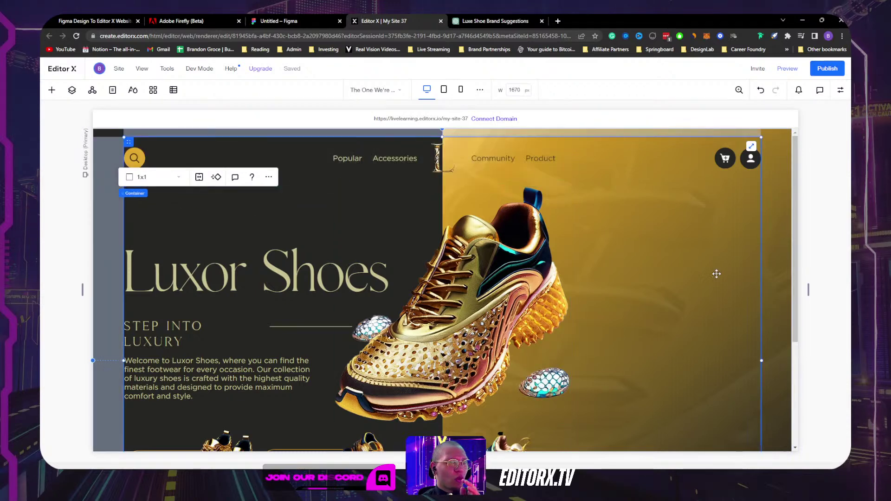
scroll(715, 269, "down", 3)
scroll(714, 270, "up", 1)
left_click(72, 90)
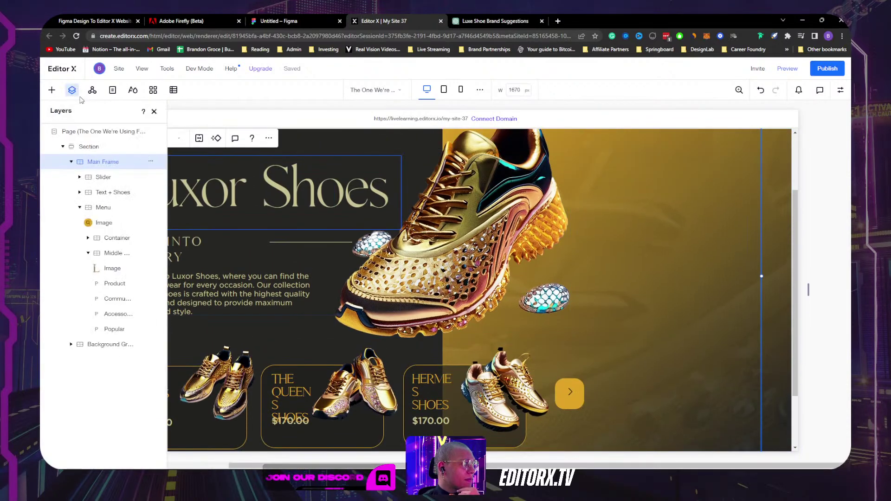
Step: Move the Slider layer below Menu so Menu sits on top
left_click(72, 162)
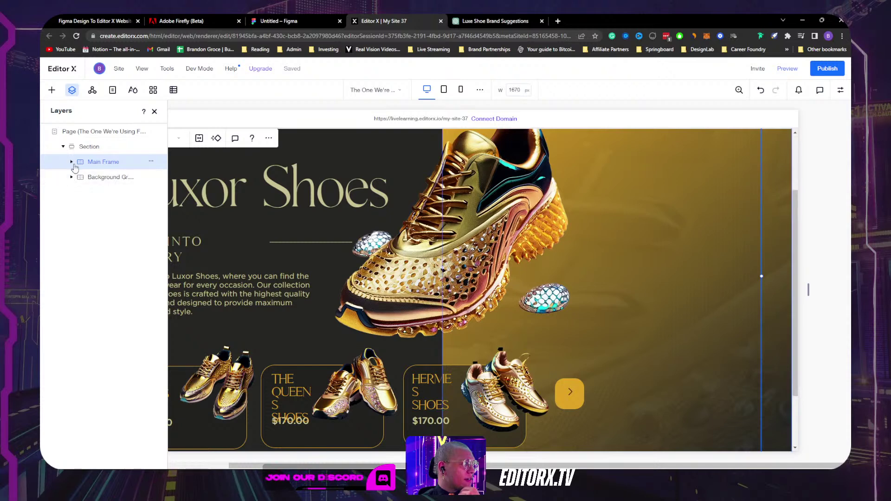
left_click(72, 162)
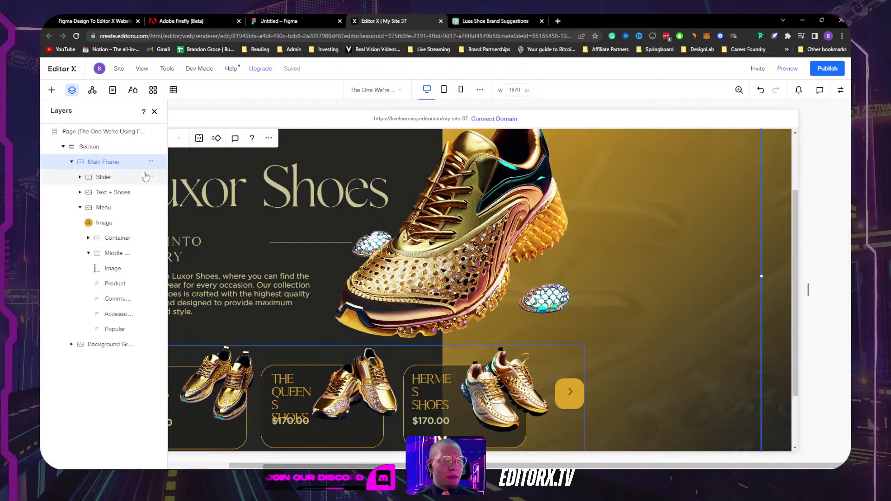
left_click(80, 207)
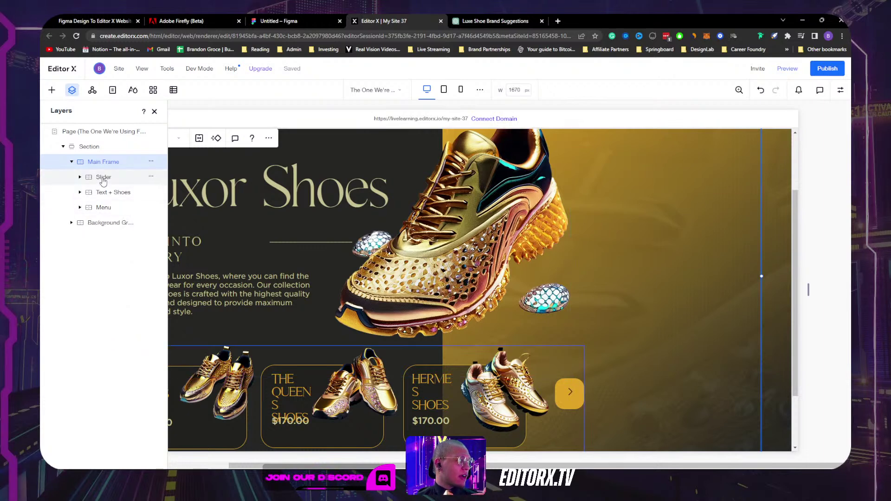
left_click(103, 179)
mouse_move(103, 180)
left_mouse_down()
mouse_move(103, 208)
mouse_move(101, 172)
mouse_move(112, 178)
left_mouse_up()
left_click(113, 179)
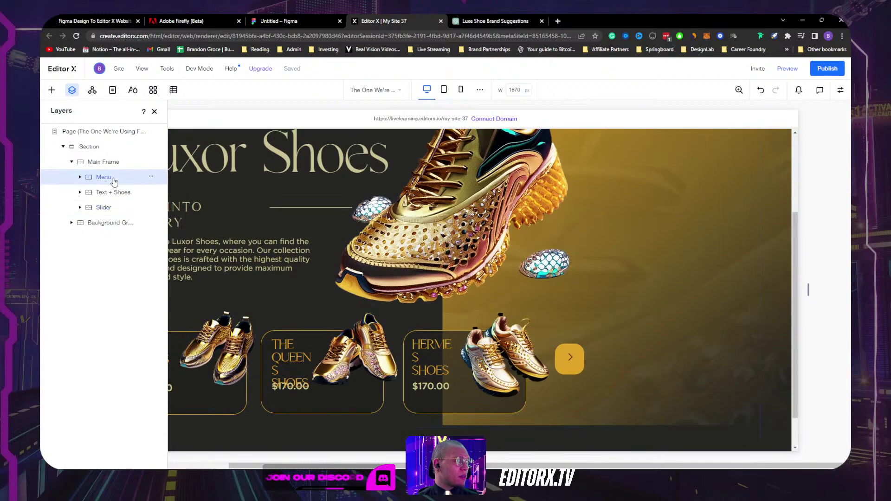
Step: Check the Text + Shoes and Slider layers, select Main Frame and close Layers
left_click(102, 192)
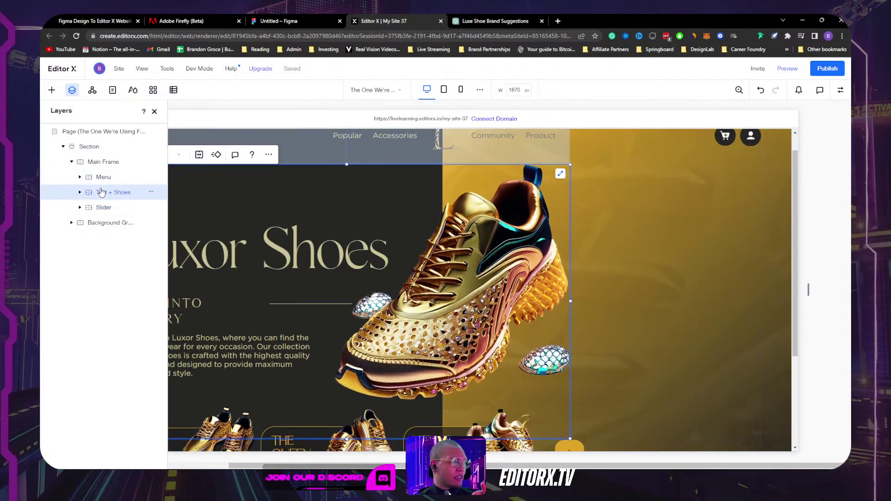
left_click(103, 209)
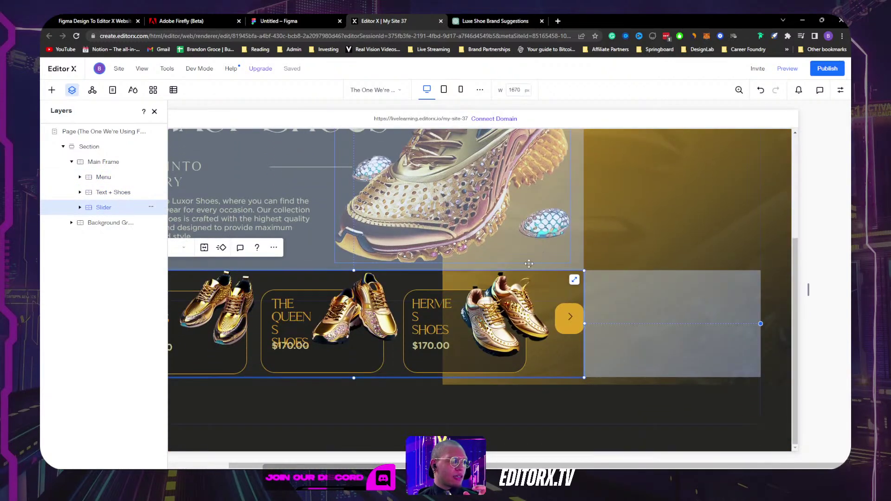
scroll(361, 252, "up", 4)
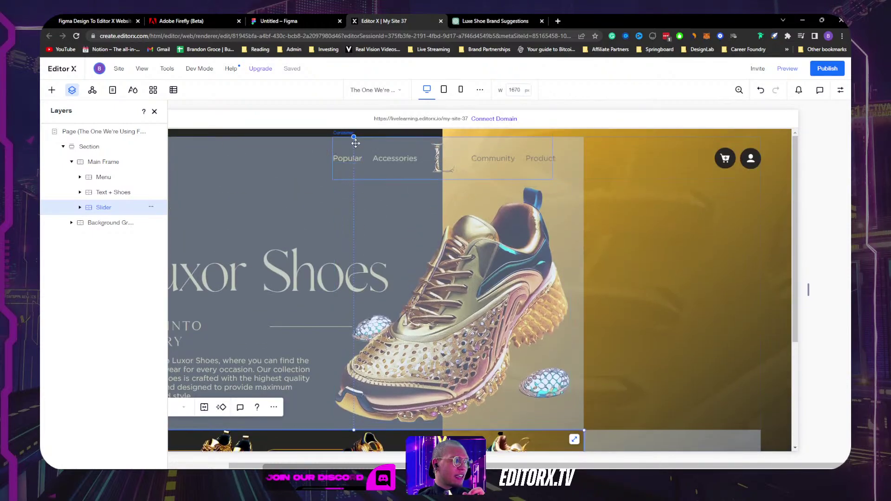
scroll(359, 204, "down", 3)
scroll(358, 199, "up", 3)
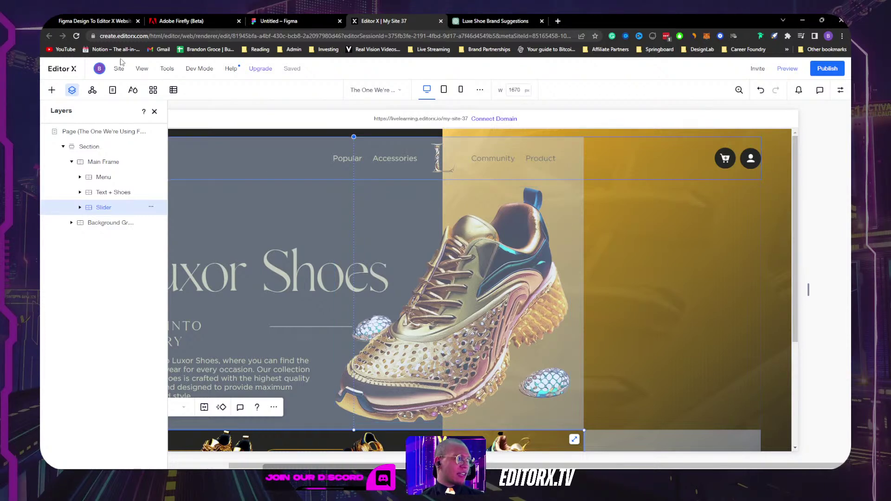
left_click(139, 161)
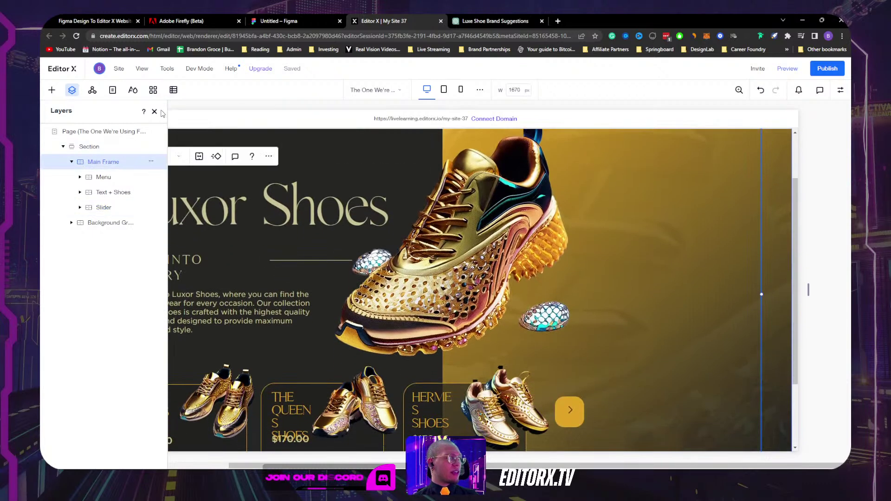
left_click(155, 112)
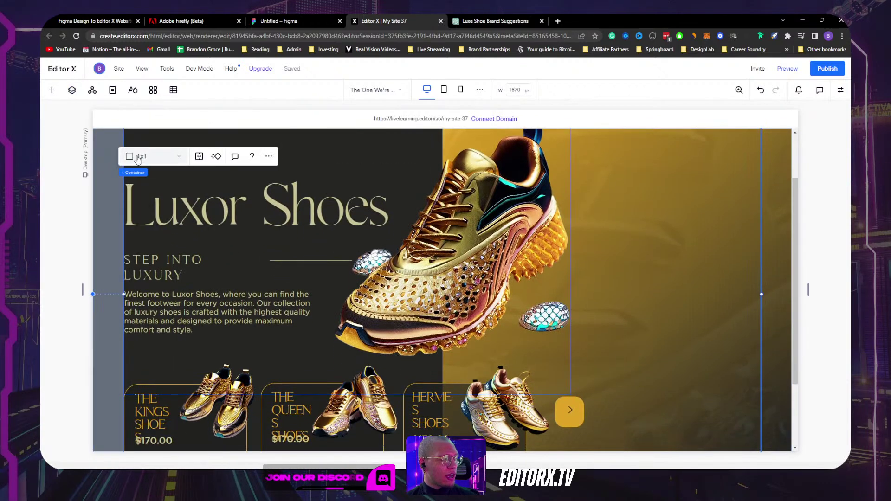
Step: Make Main Frame a 1x3 grid and select the header container
left_click(141, 158)
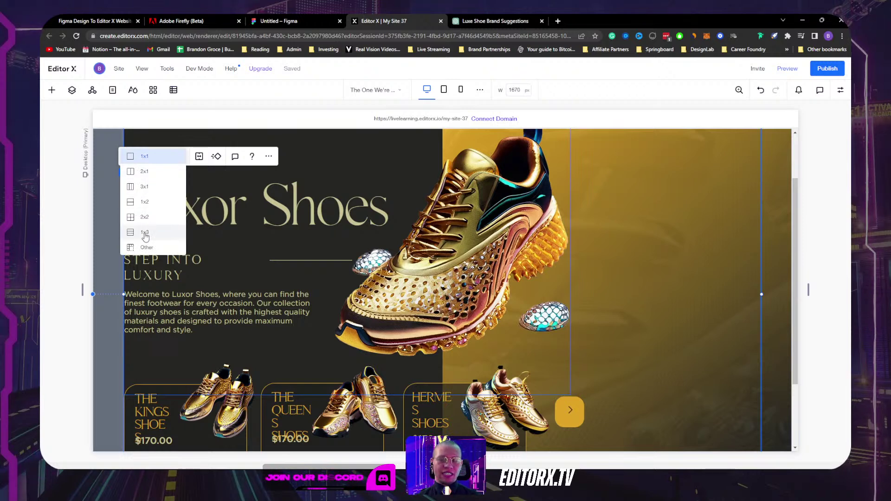
left_click(145, 236)
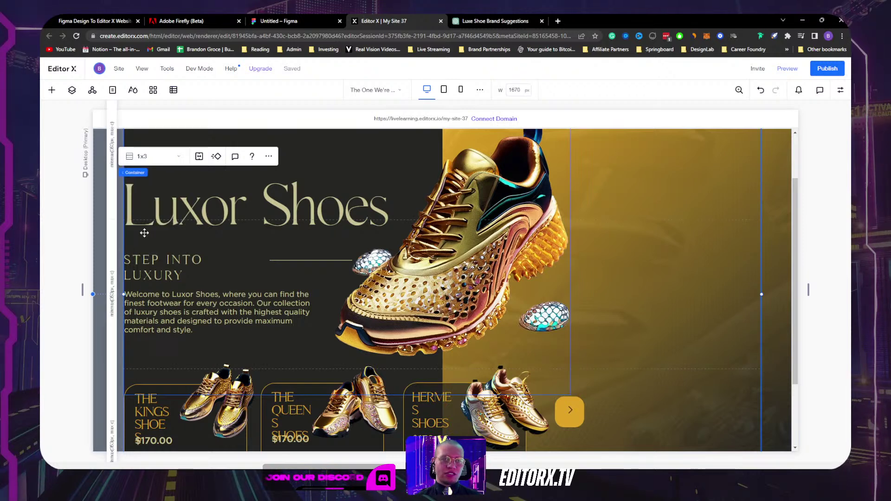
scroll(238, 262, "up", 2)
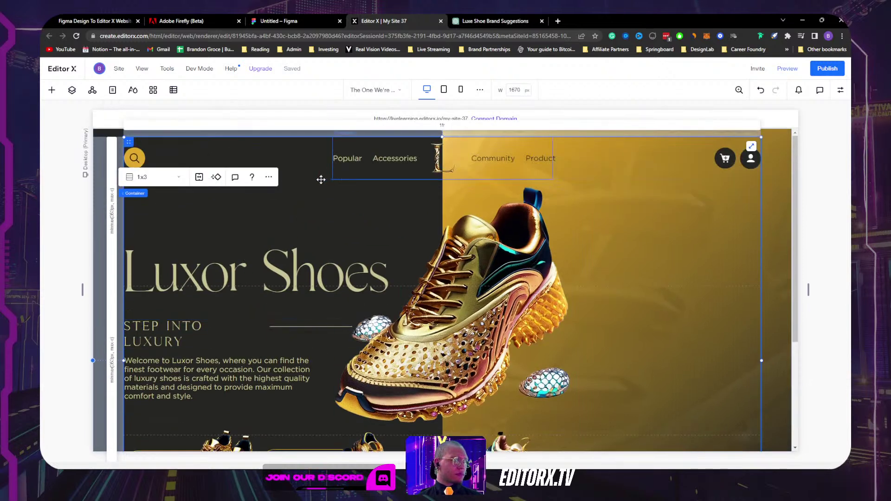
left_click(288, 167)
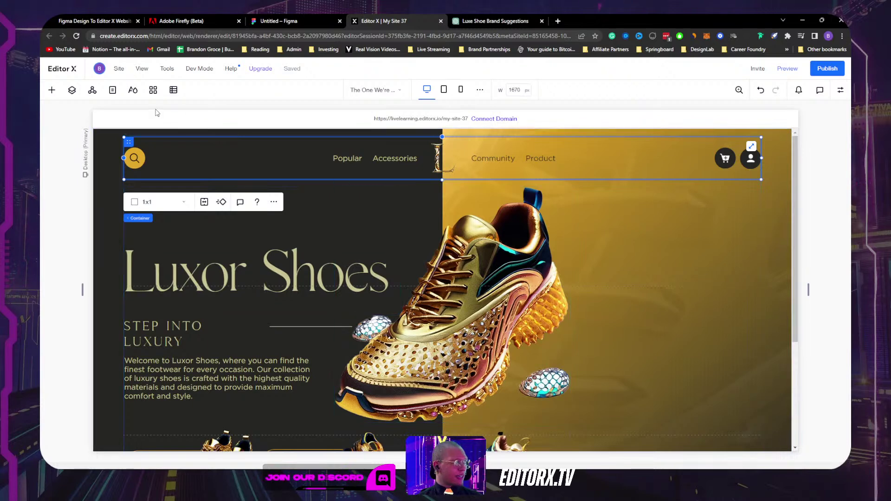
Step: Reopen the layers list and select Main Frame to confirm Menu, Text + Shoes, Slider order
left_click(72, 90)
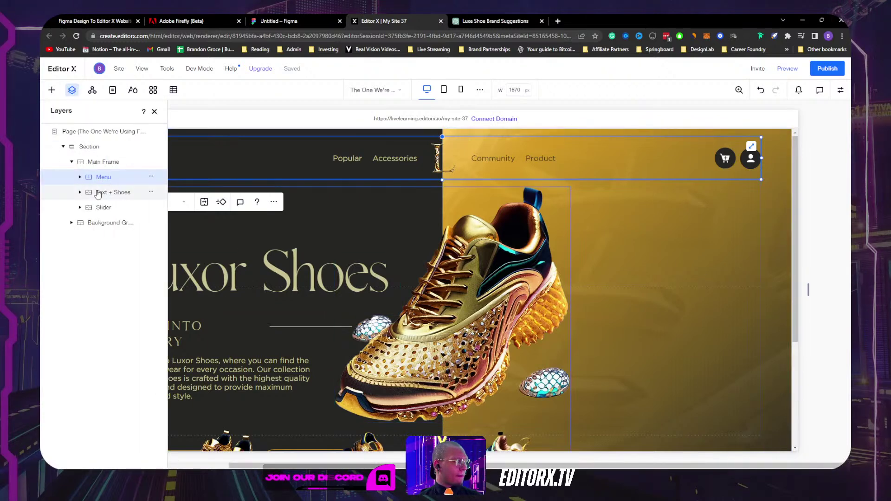
left_click(101, 162)
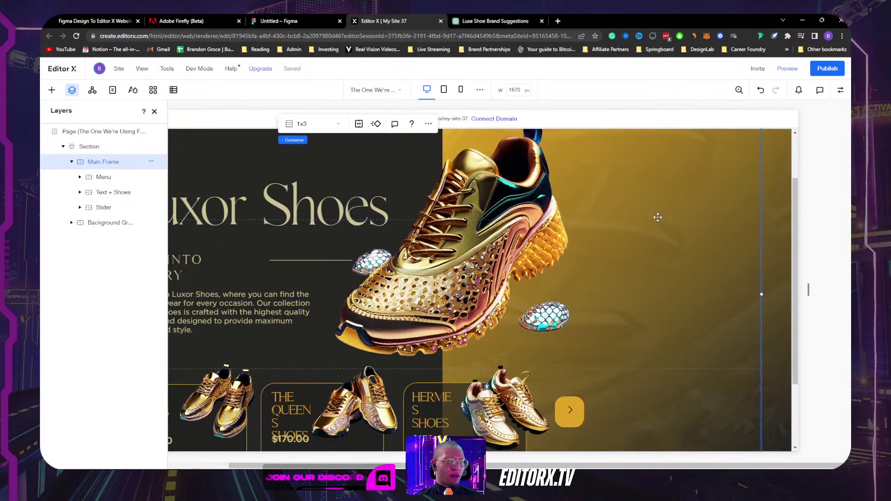
scroll(672, 176, "up", 3)
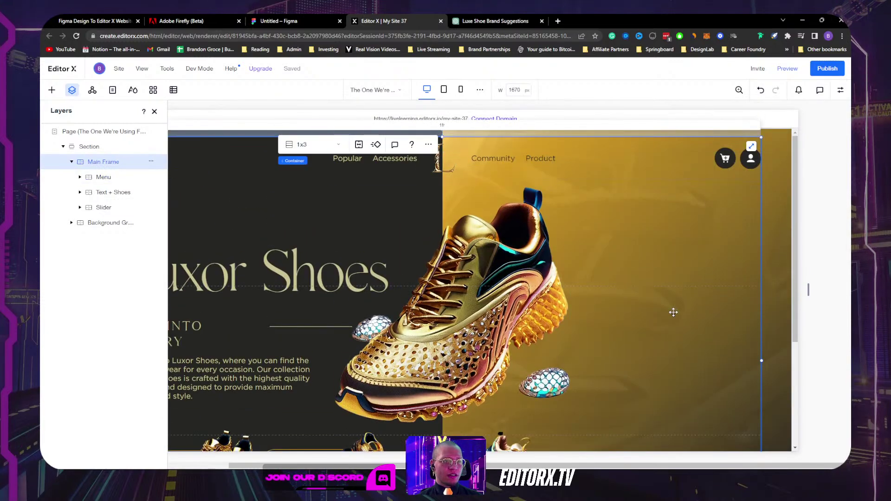
scroll(659, 287, "down", 3)
scroll(622, 367, "down", 1)
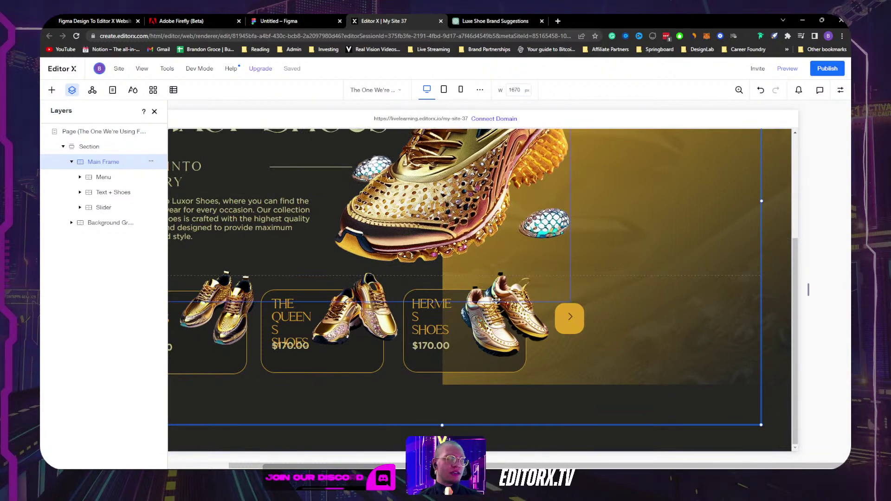
Step: Put the Slider in grid row 3, undocked right and bottom, docked to the top
left_click(110, 192)
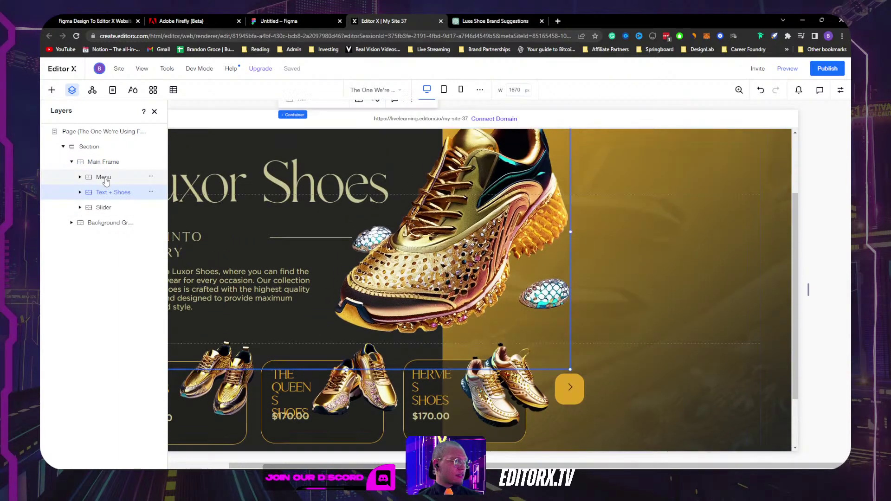
left_click(104, 176)
left_click(103, 207)
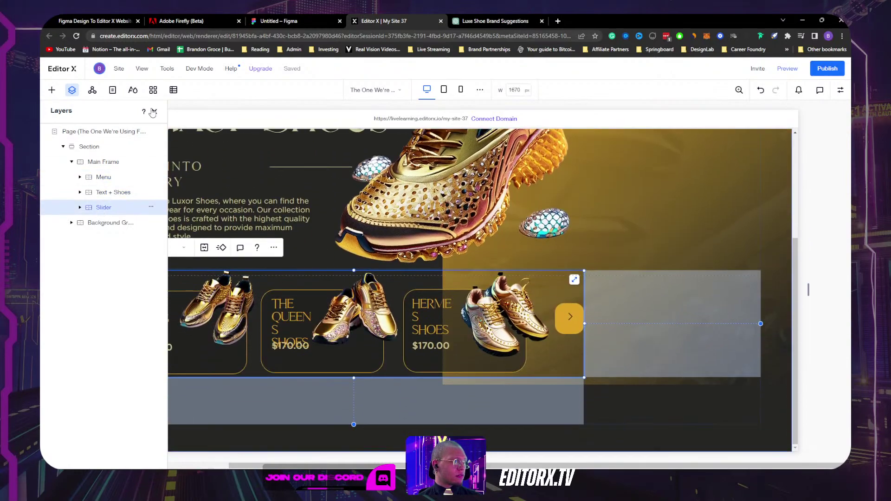
left_click(155, 112)
left_click(72, 89)
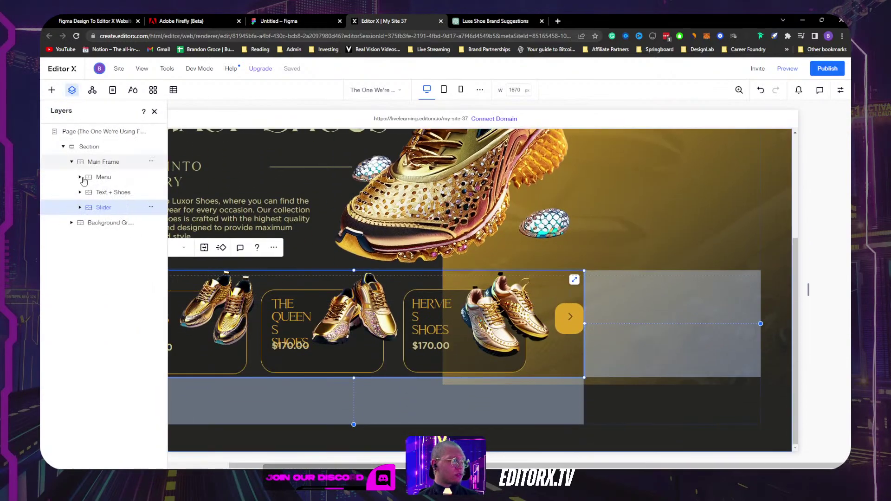
left_click(840, 90)
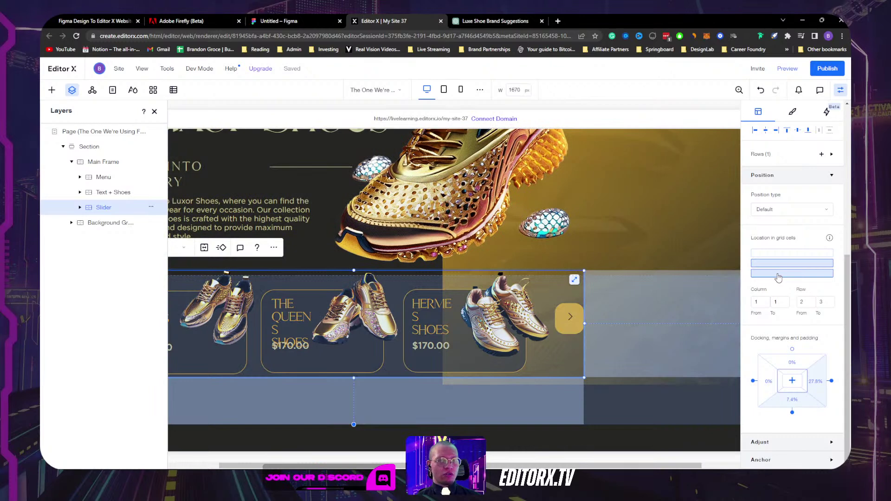
left_click(779, 275)
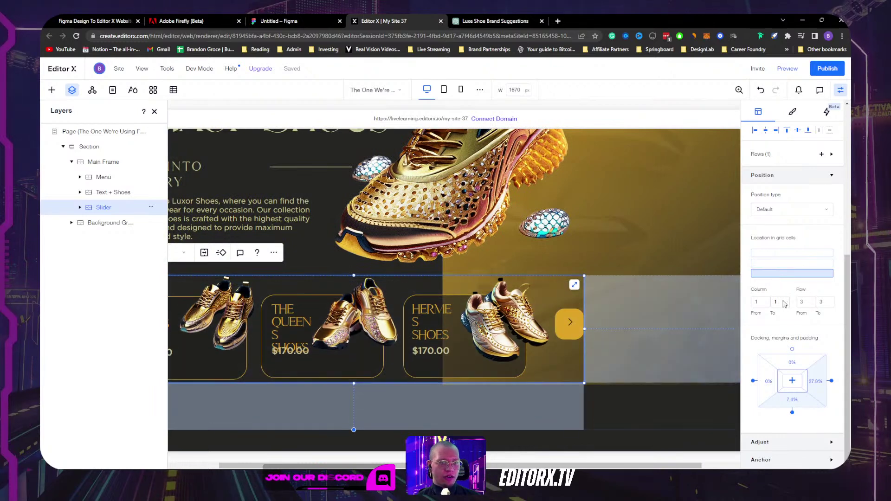
left_click(832, 382)
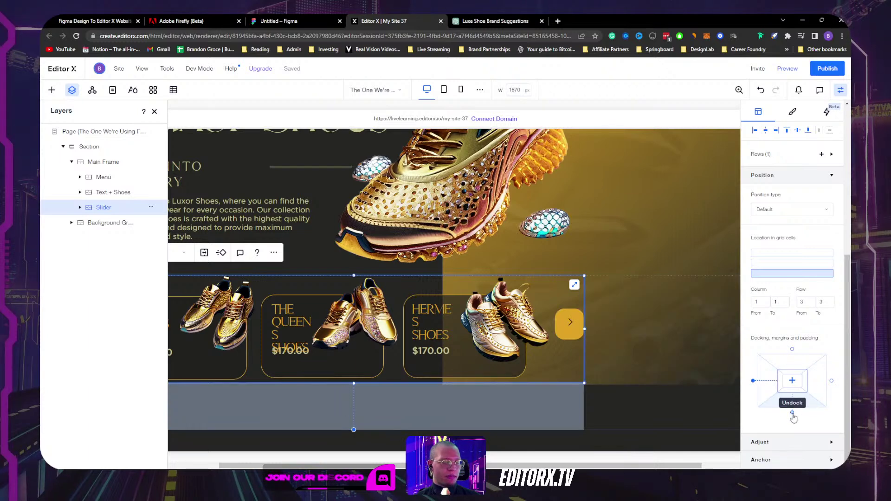
left_click(792, 413)
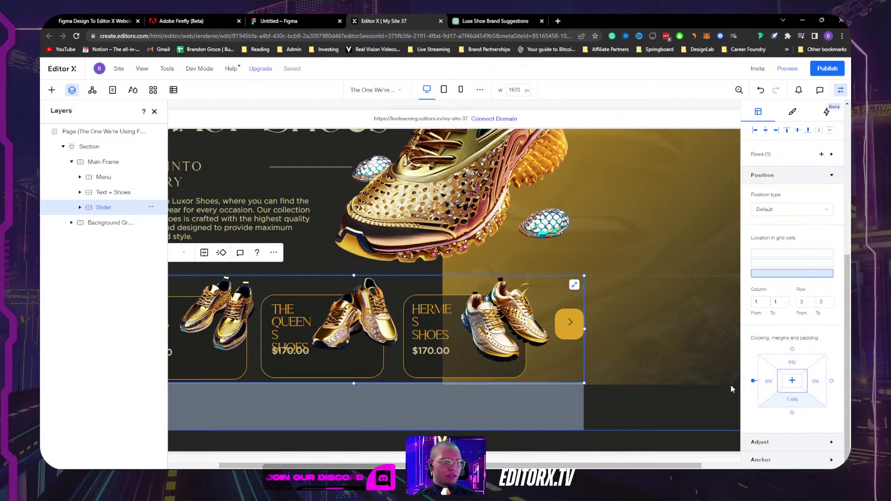
left_click(792, 350)
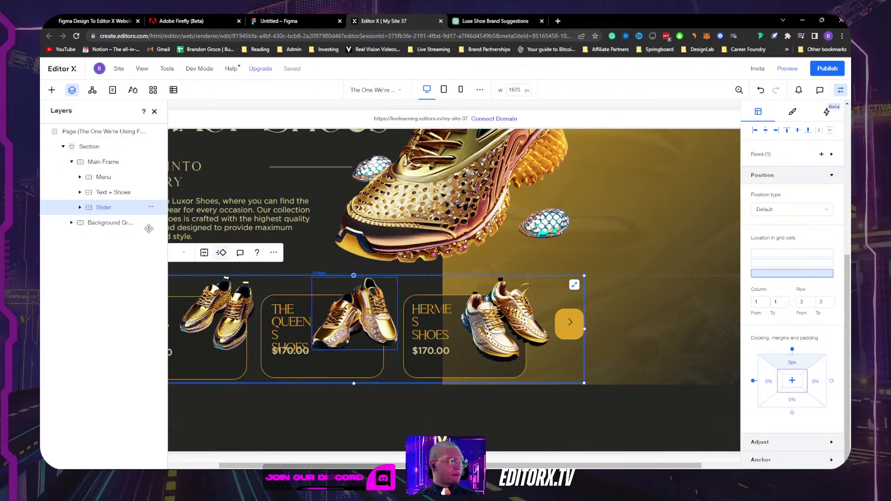
Step: Place Text + Shoes in grid row 2 with a 0% top margin
left_click(94, 193)
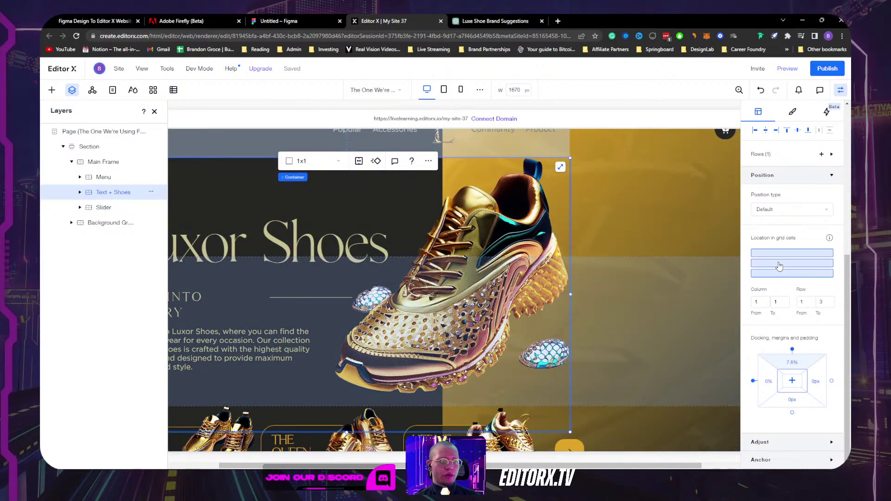
left_click(779, 264)
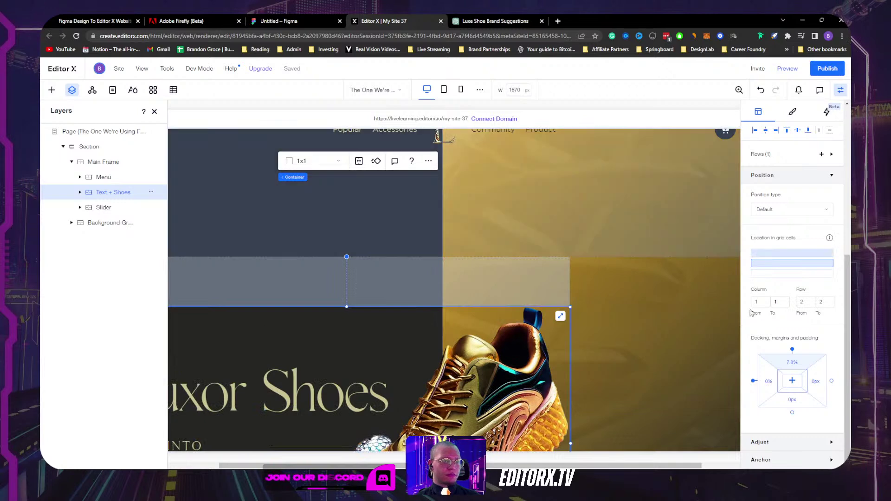
left_click(792, 365)
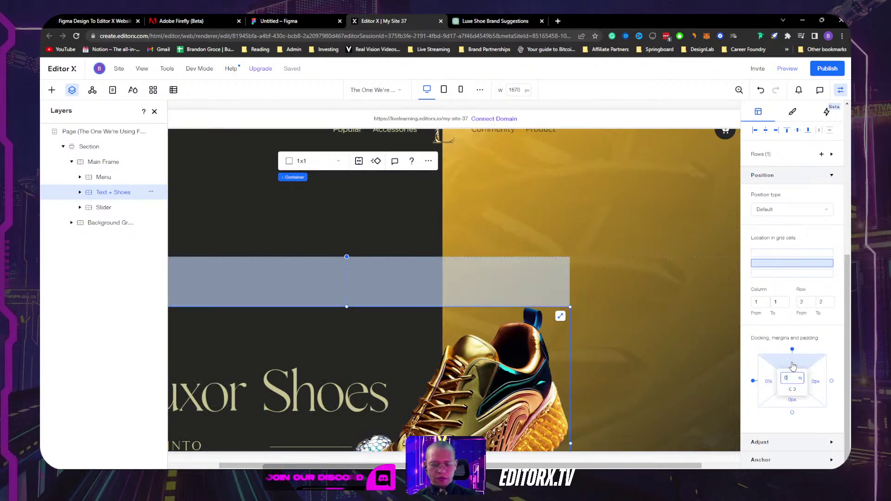
type("0")
key("Return")
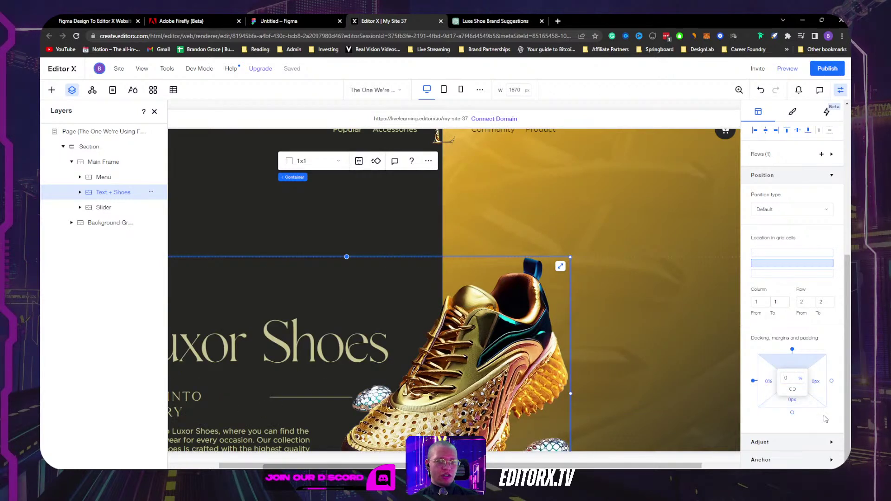
left_click(155, 113)
scroll(223, 224, "up", 1)
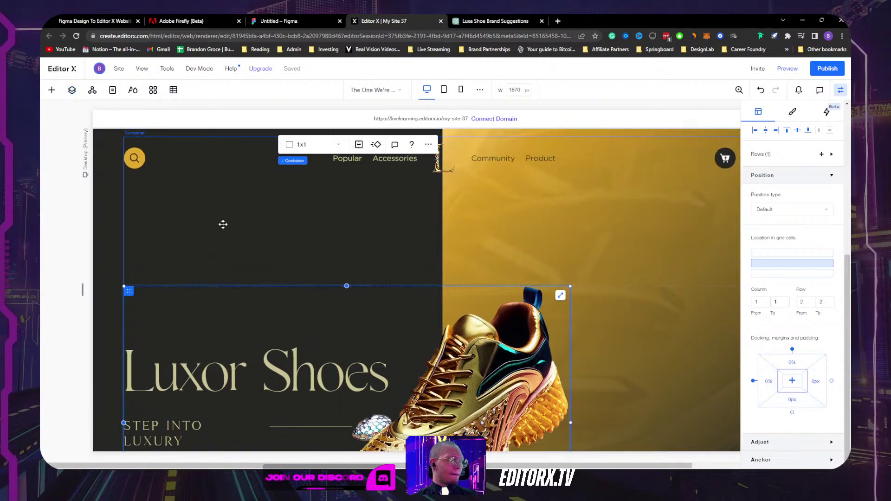
Step: Select the 1x3 Main Frame and set the top row's minimum to Max content
left_click(207, 162)
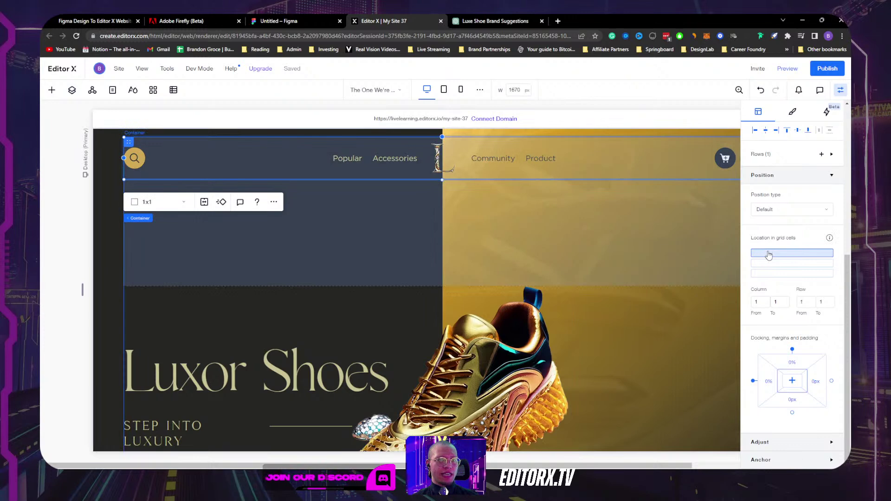
left_click(200, 250)
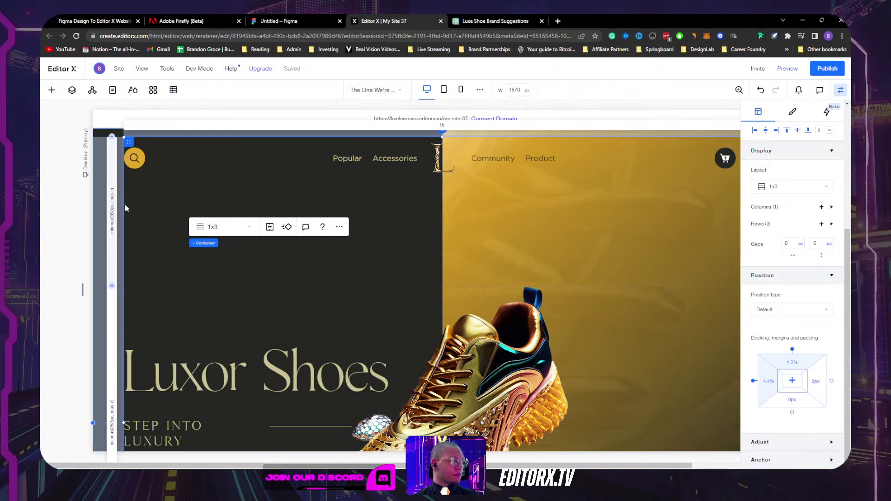
left_click(244, 160)
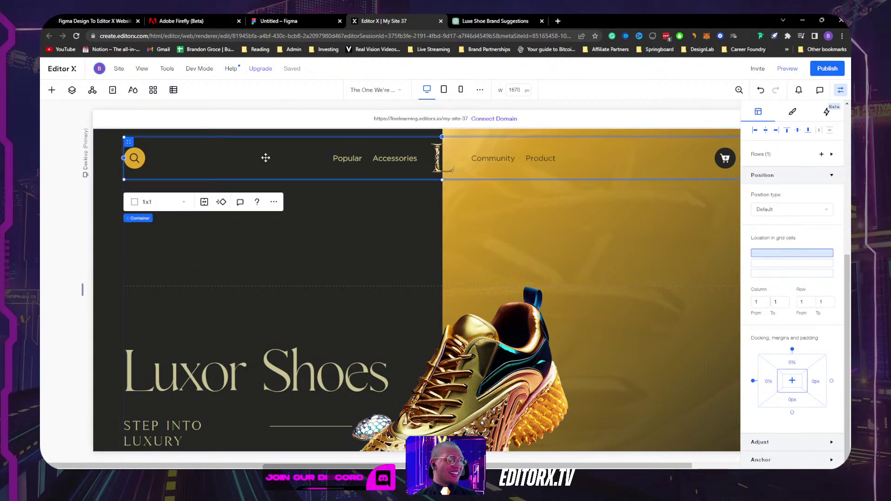
left_click(363, 214)
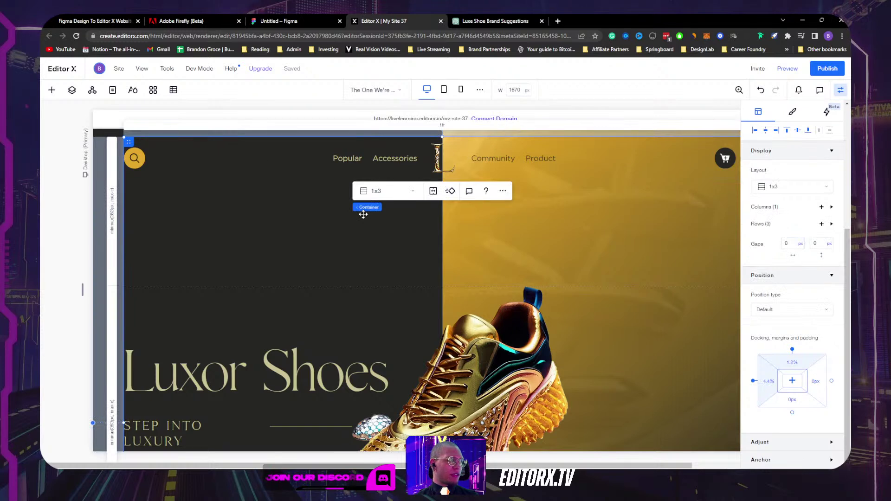
left_click(72, 89)
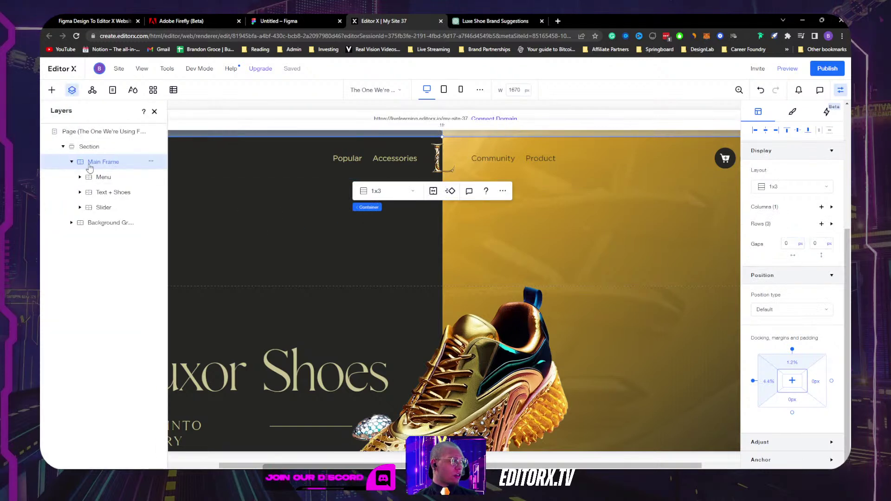
left_click(154, 112)
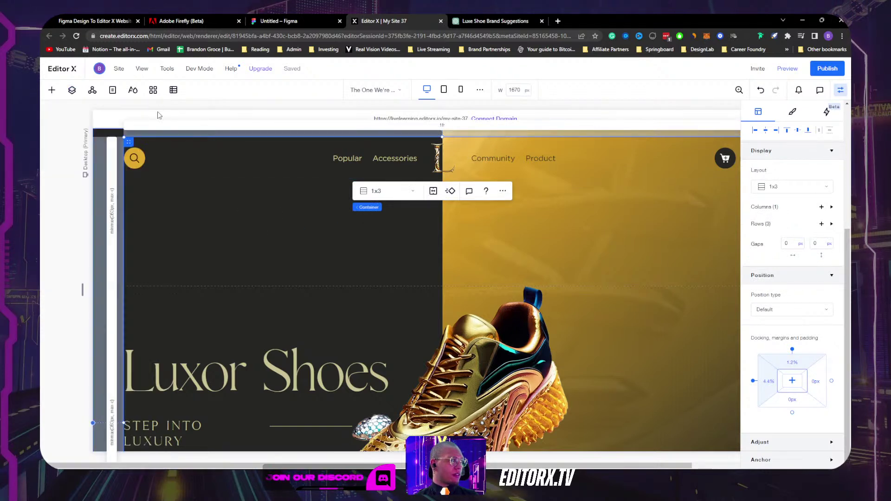
left_click(111, 214)
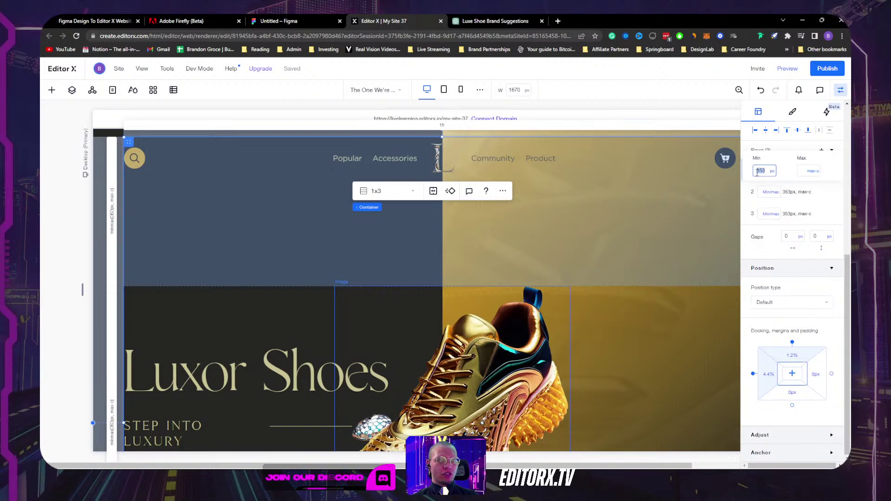
left_click(773, 171)
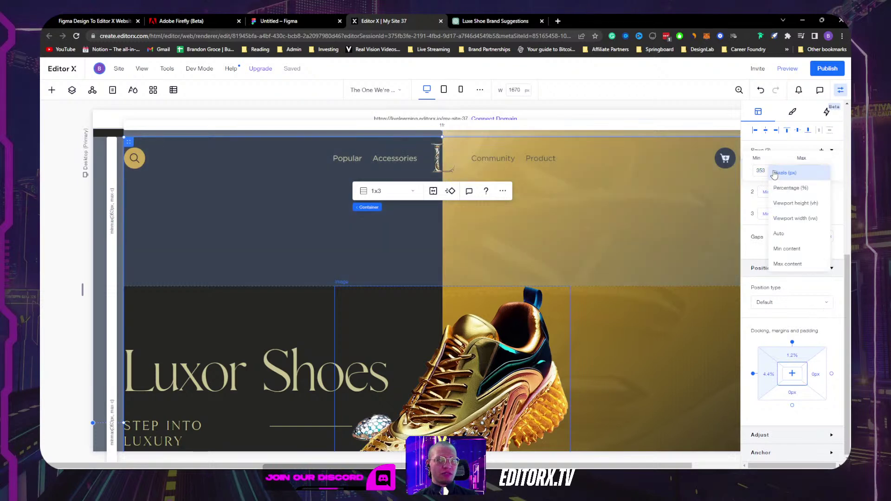
left_click(792, 264)
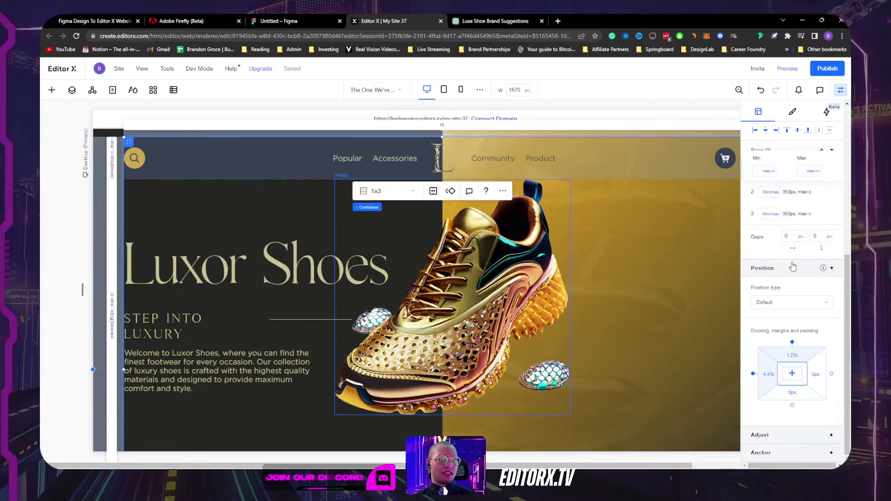
Step: Set the middle grid row's minimum to Max content
left_click(217, 205)
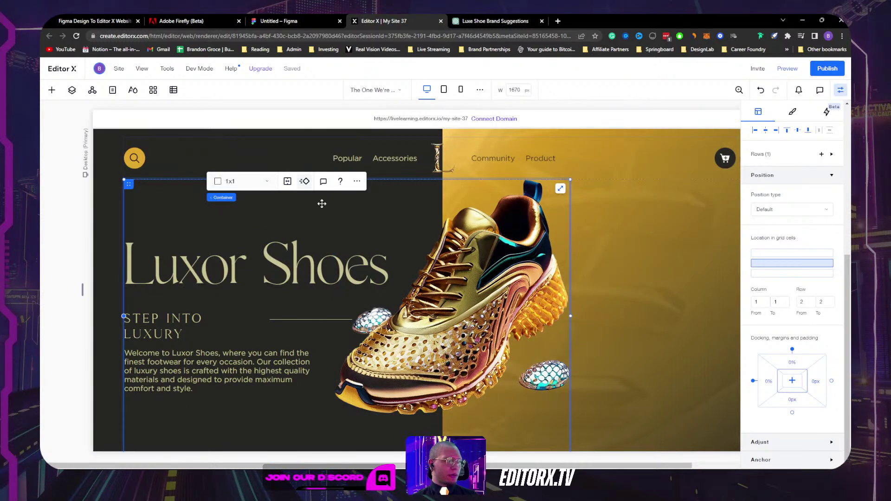
scroll(328, 209, "down", 4)
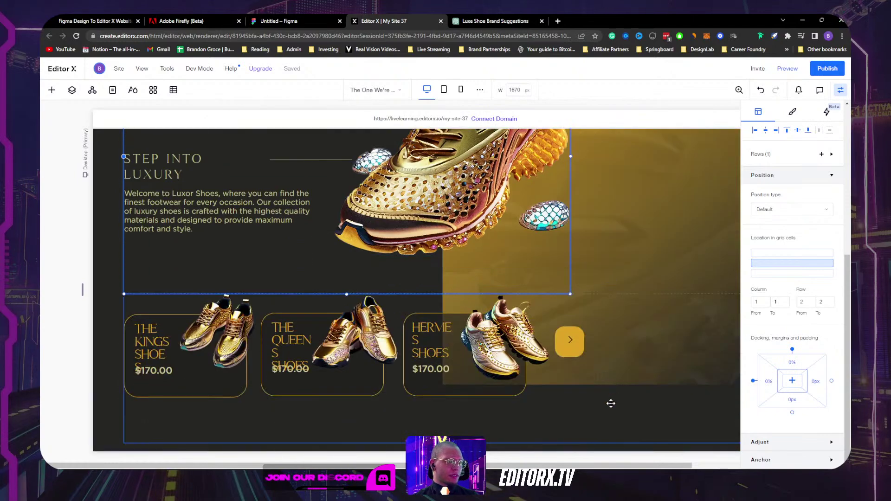
left_click(99, 250)
scroll(99, 250, "up", 3)
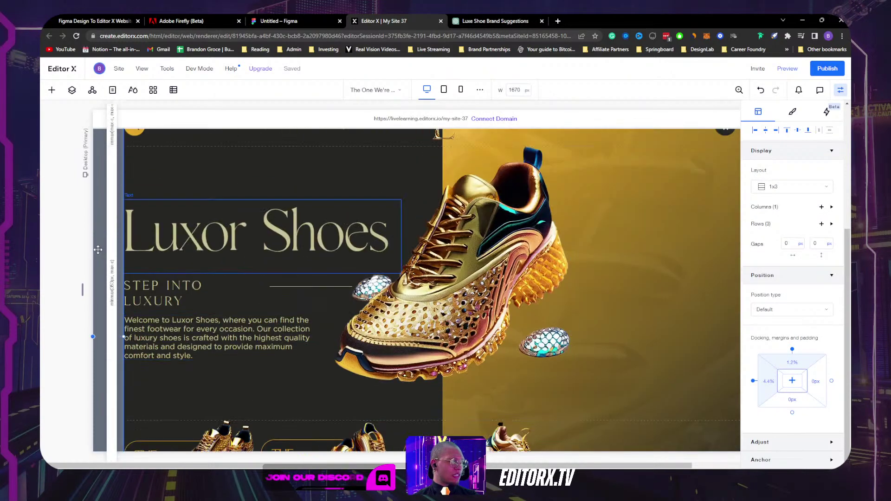
left_click(112, 288)
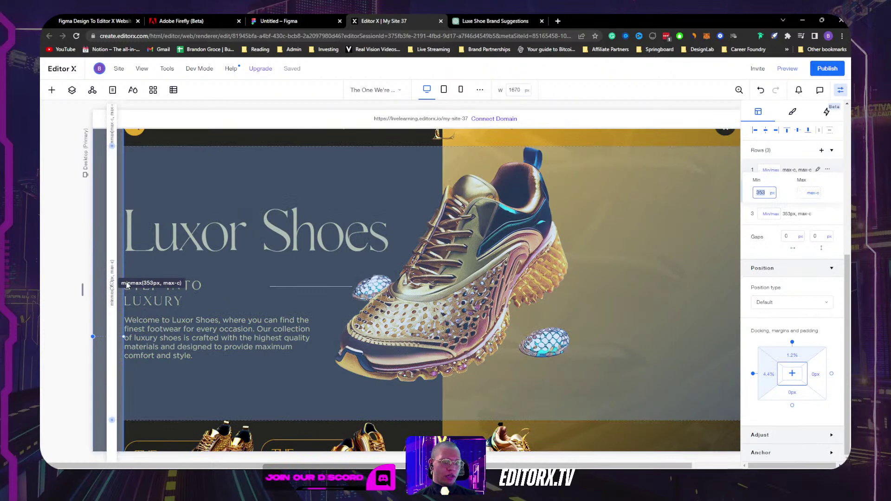
left_click(773, 194)
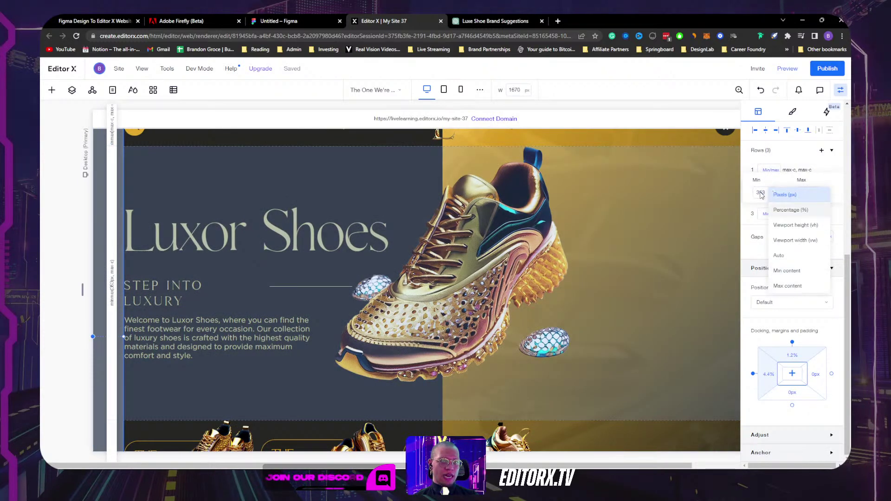
left_click(795, 285)
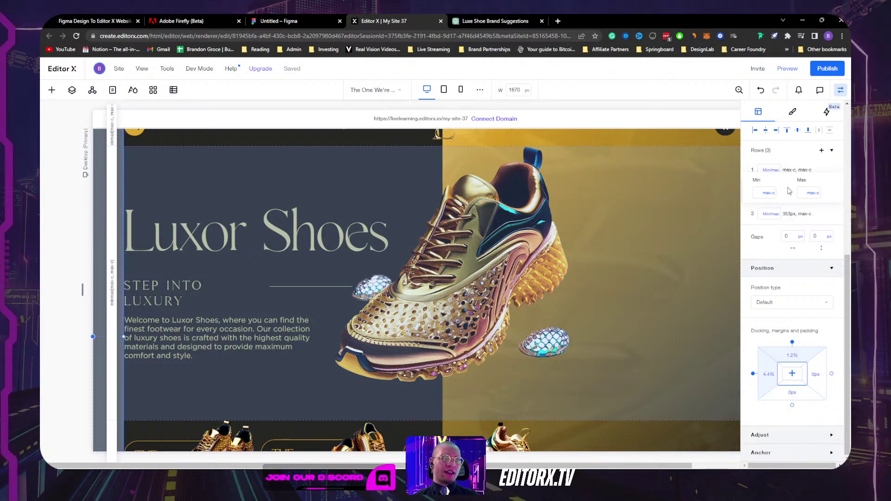
Step: Set the bottom grid row's minimum to Max content and hide the properties panel
scroll(343, 204, "down", 2)
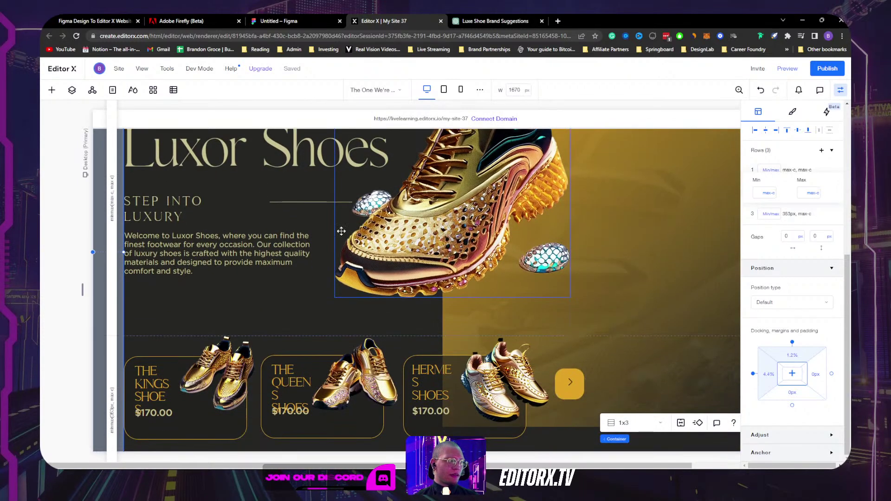
left_click(151, 209)
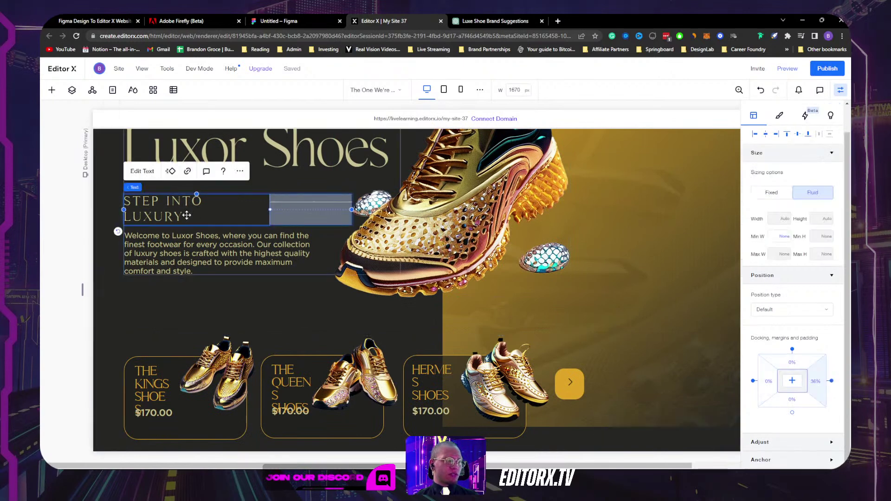
scroll(228, 224, "down", 1)
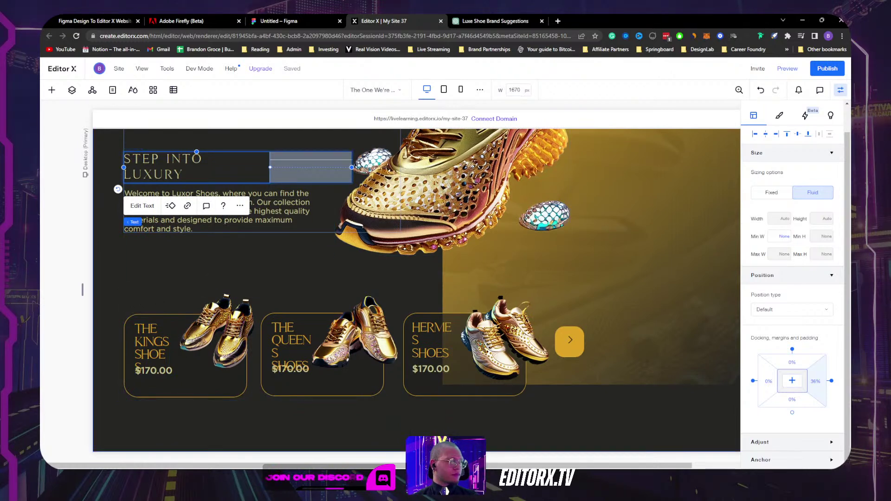
left_click(160, 260)
scroll(279, 254, "up", 4)
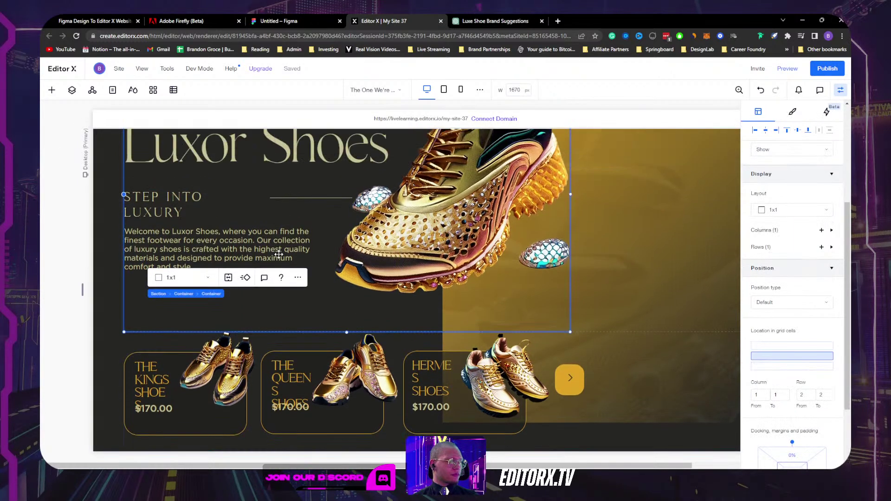
scroll(278, 254, "down", 3)
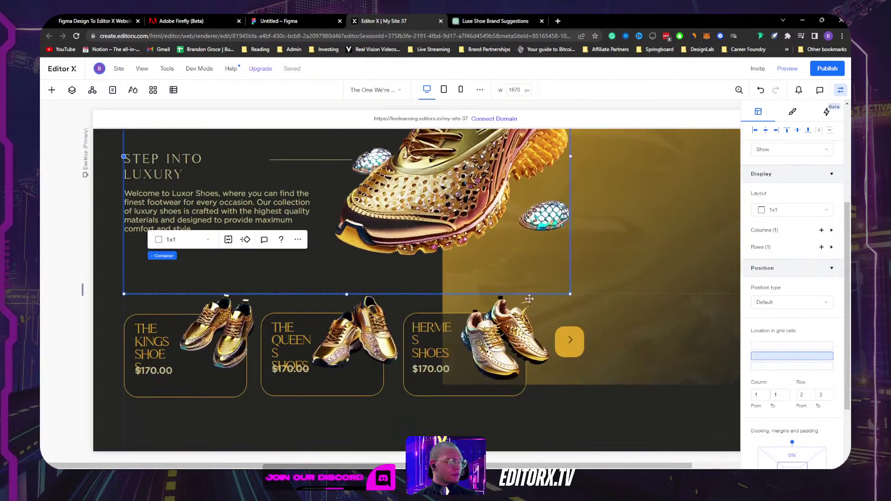
left_click(597, 395)
left_click(112, 369)
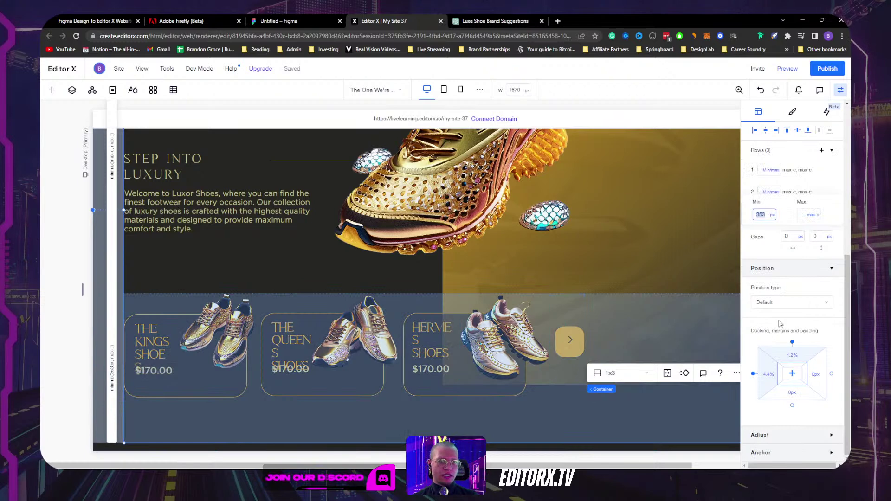
left_click(772, 217)
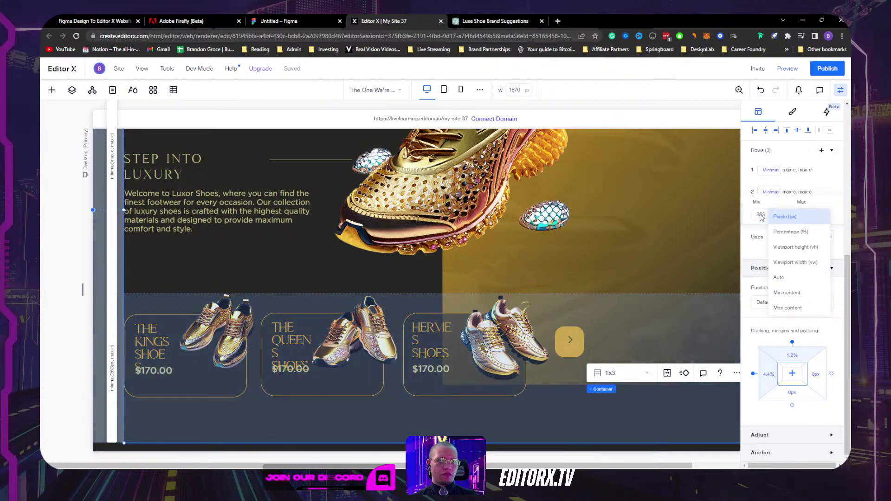
left_click(789, 308)
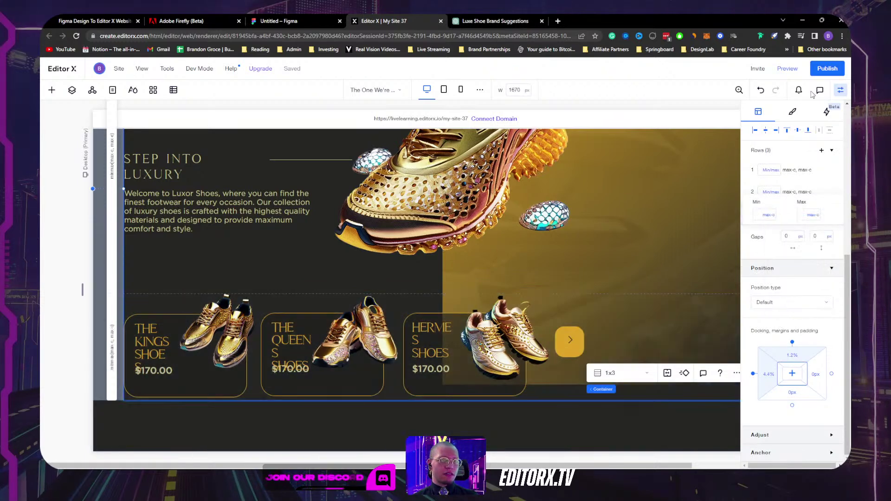
left_click(840, 90)
scroll(534, 261, "up", 4)
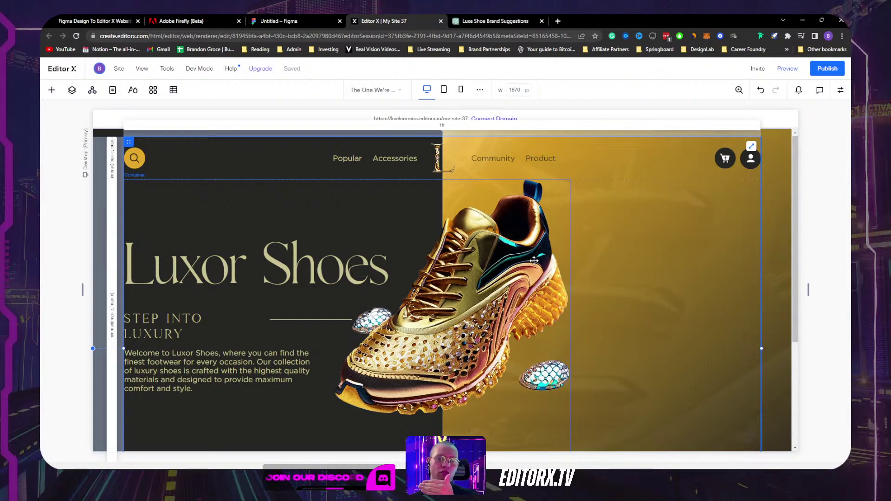
left_click(298, 159)
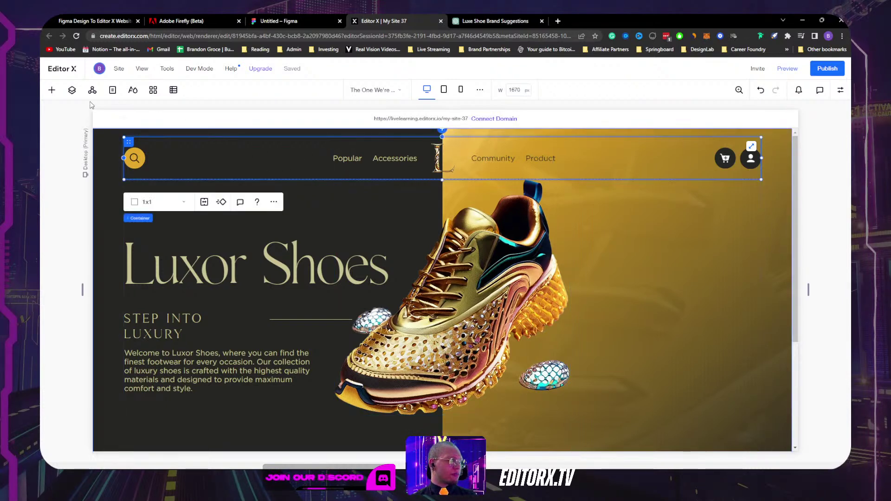
left_click(72, 90)
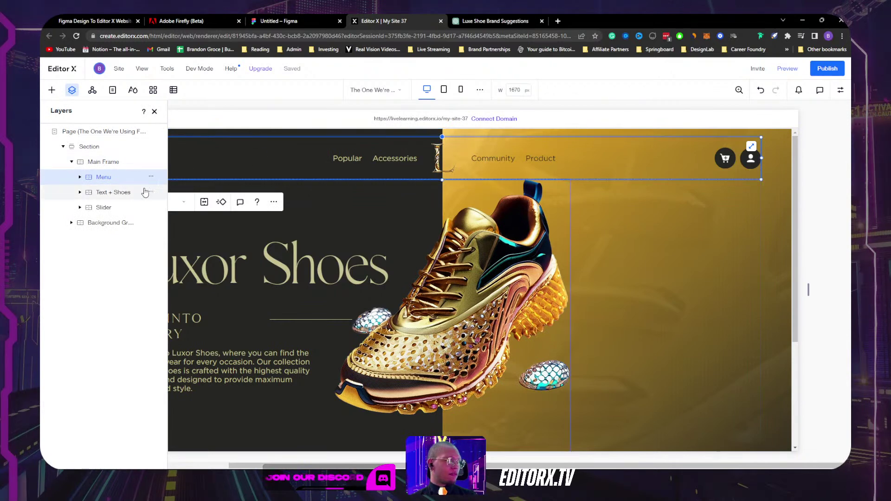
left_click(126, 193)
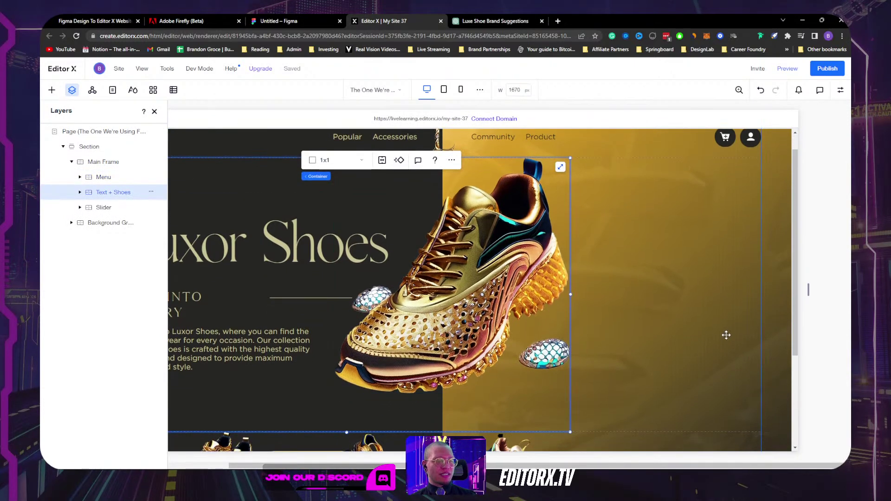
left_click(840, 91)
scroll(789, 279, "down", 3)
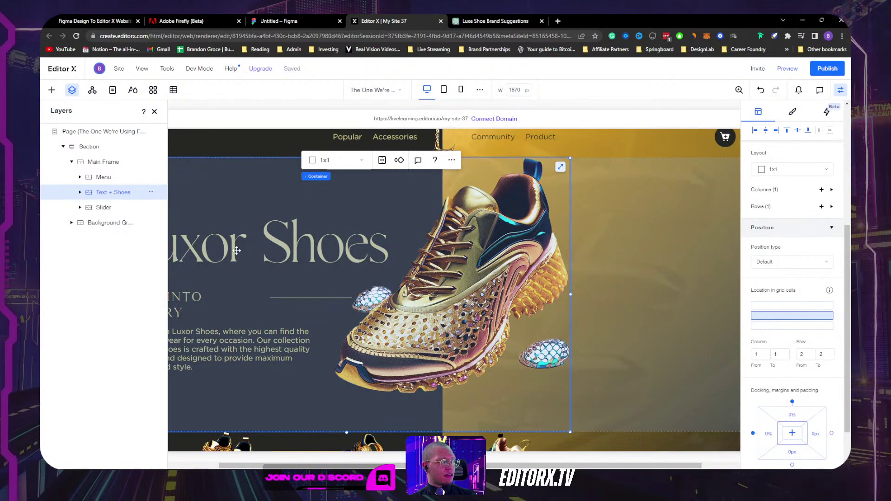
left_click(104, 208)
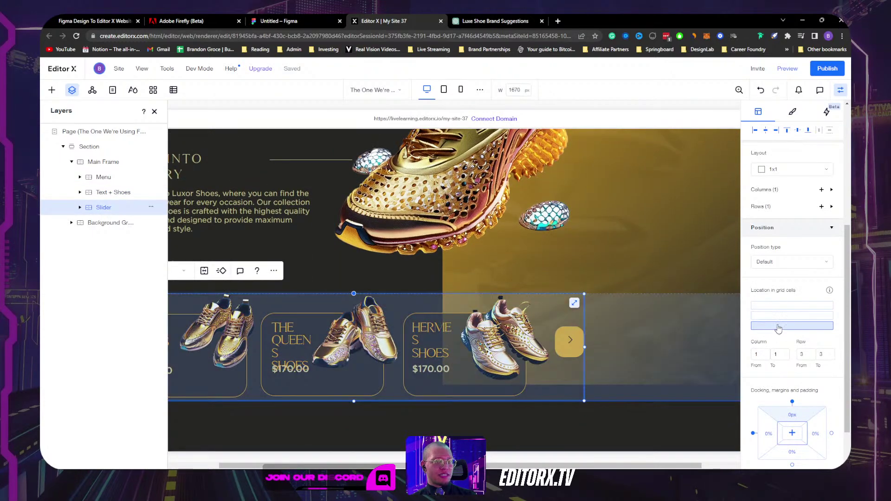
left_click(107, 162)
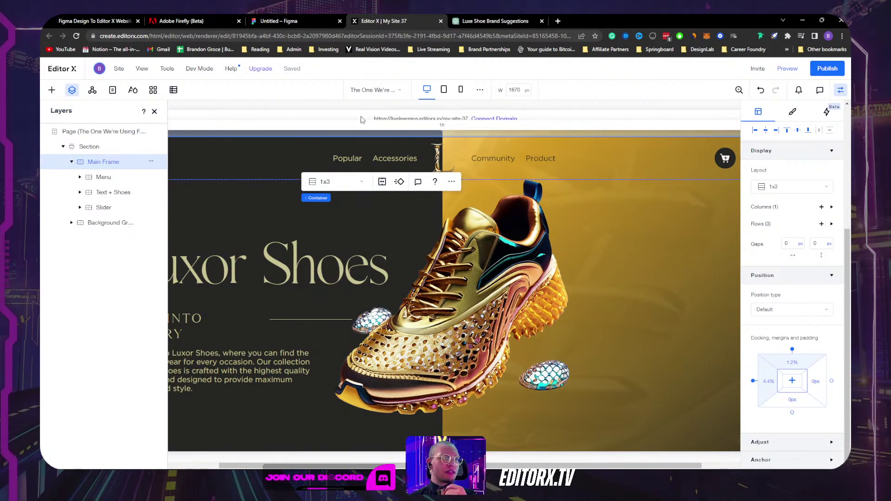
left_click(155, 112)
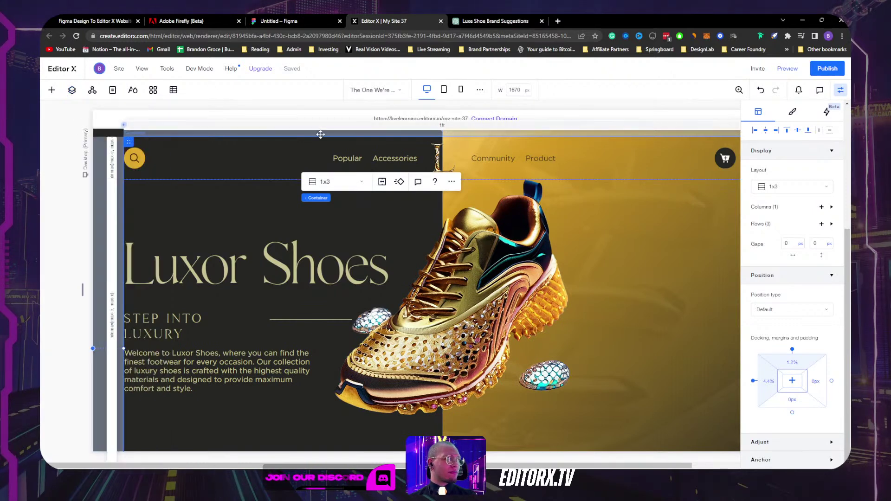
left_click(839, 95)
scroll(580, 259, "down", 1)
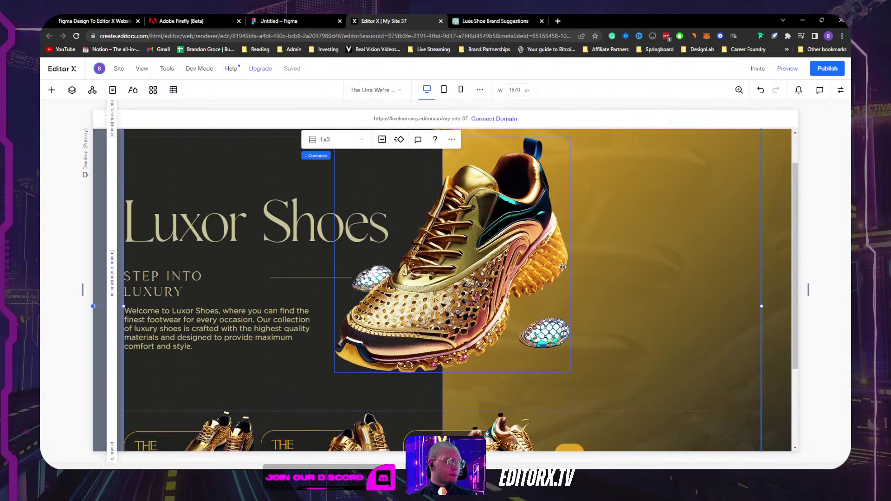
scroll(562, 267, "up", 1)
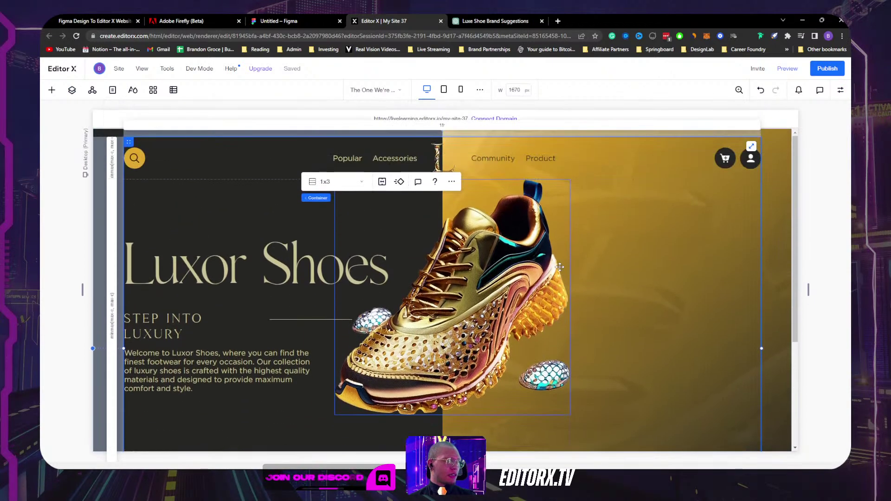
left_click(610, 154)
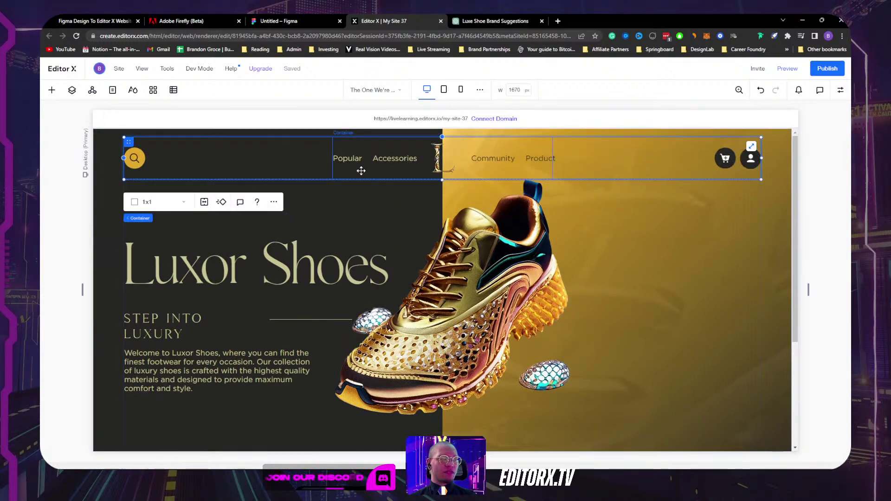
Step: Inspect how the Luxor Shoes heading and STEP INTO LUXURY tagline nest inside the hero text stack
left_click(254, 297)
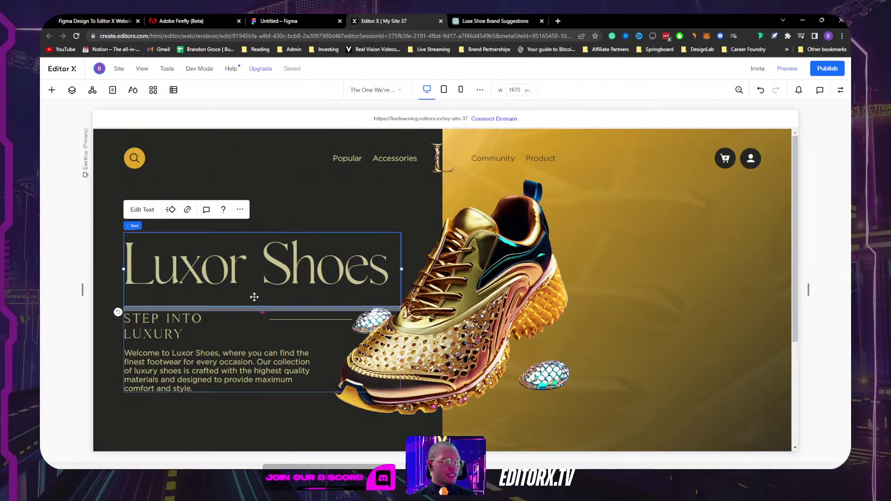
left_click(185, 325)
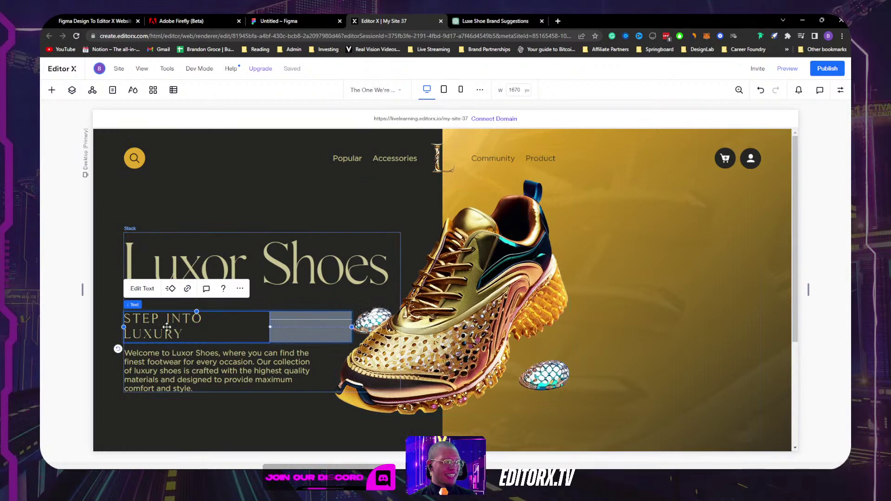
left_click(300, 340)
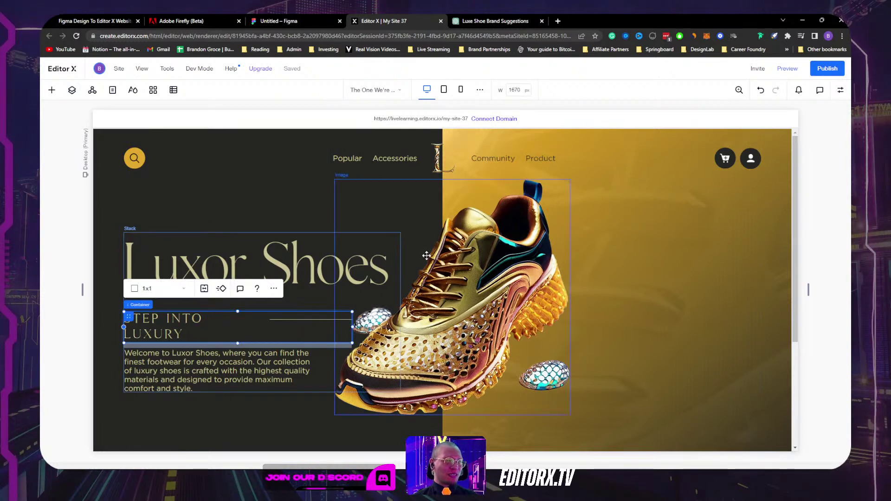
scroll(373, 246, "down", 2)
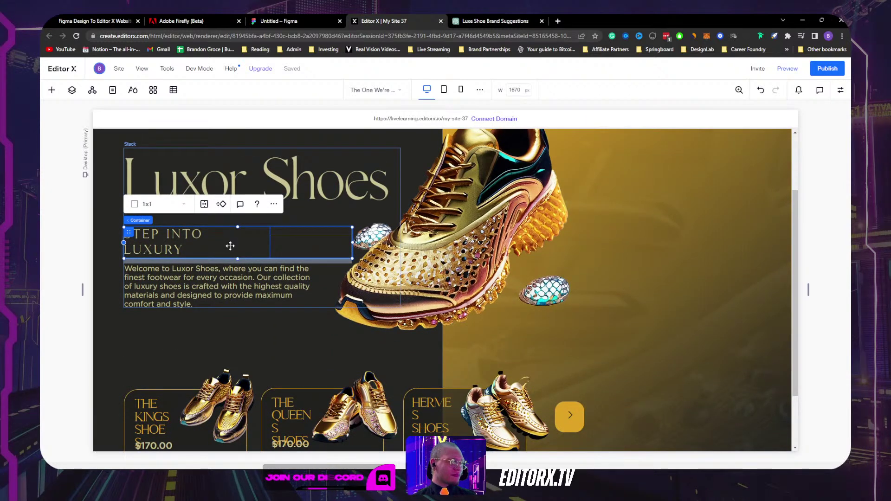
left_click(207, 150)
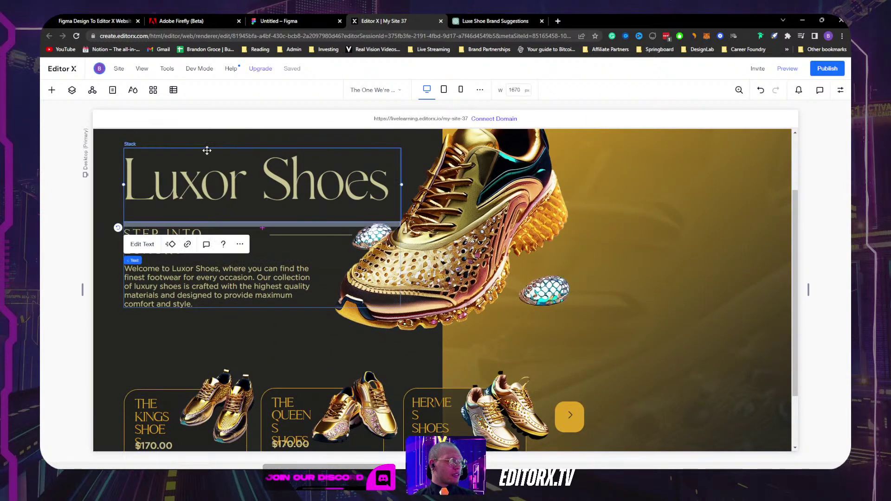
left_click(323, 277)
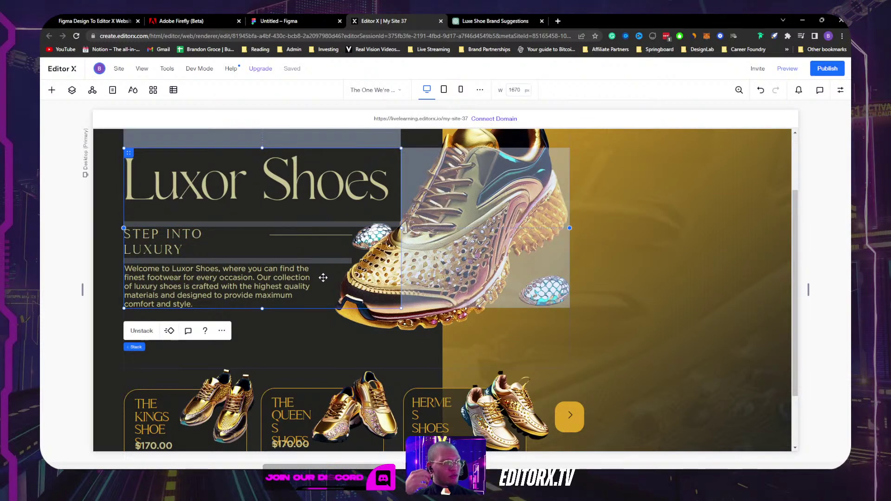
scroll(278, 191, "up", 2)
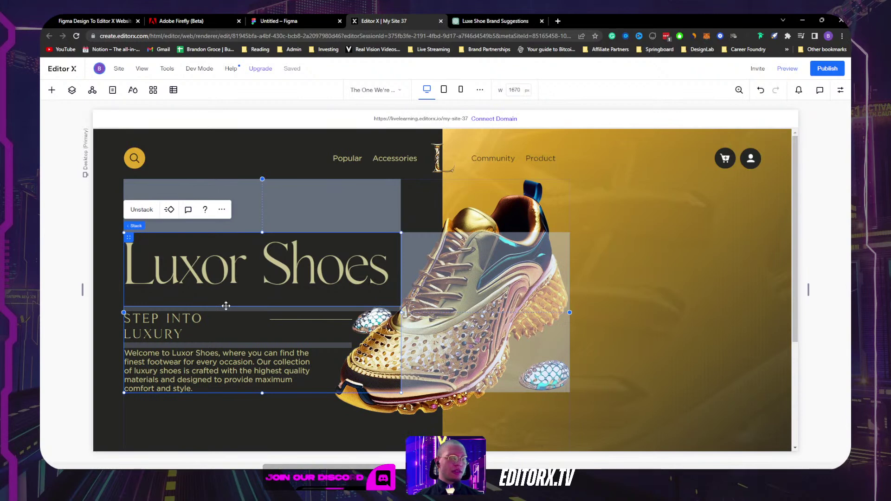
Step: Select the stack around the welcome paragraph and Unstack it, then check heading and shoe image
left_click(197, 267)
left_click(165, 329)
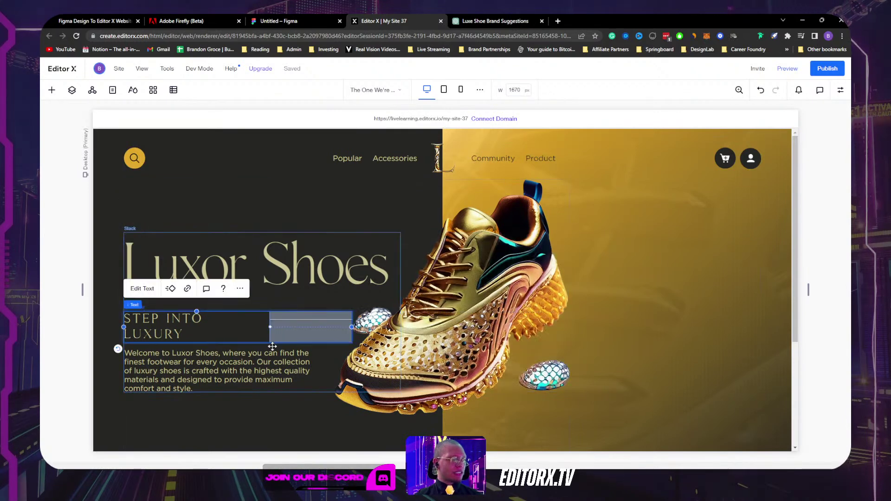
left_click(238, 374)
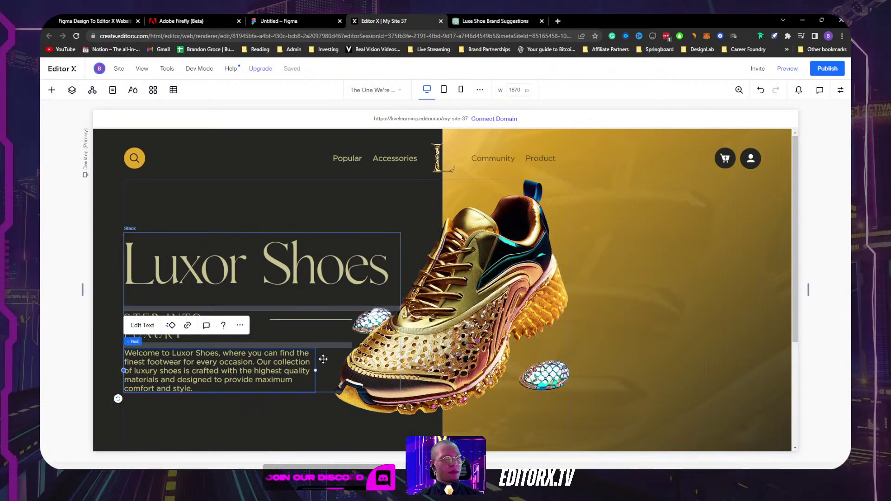
left_click(322, 359)
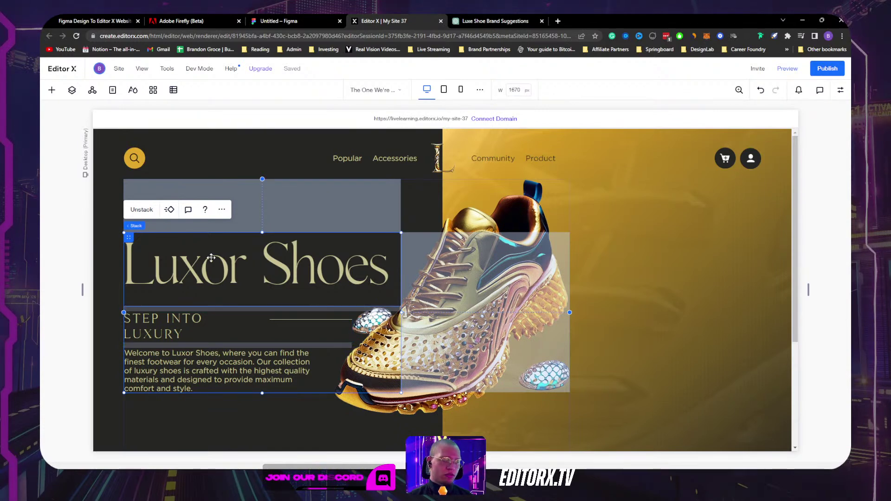
left_click(144, 213)
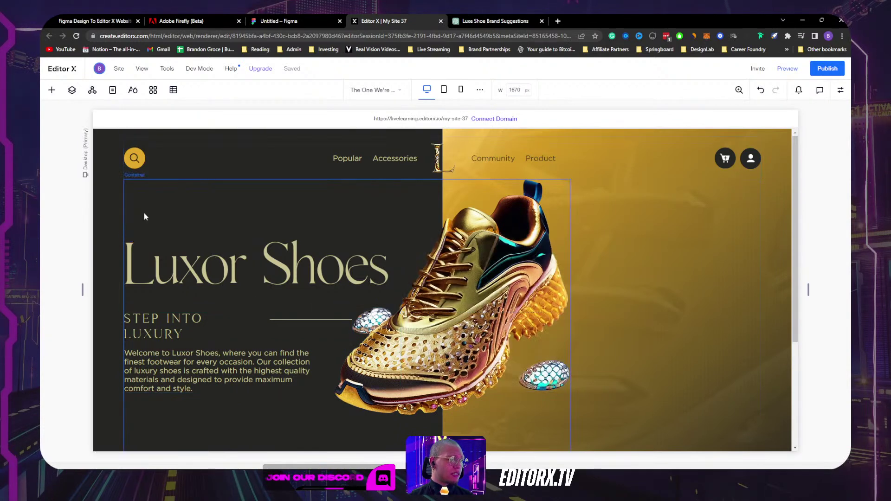
left_click(271, 257)
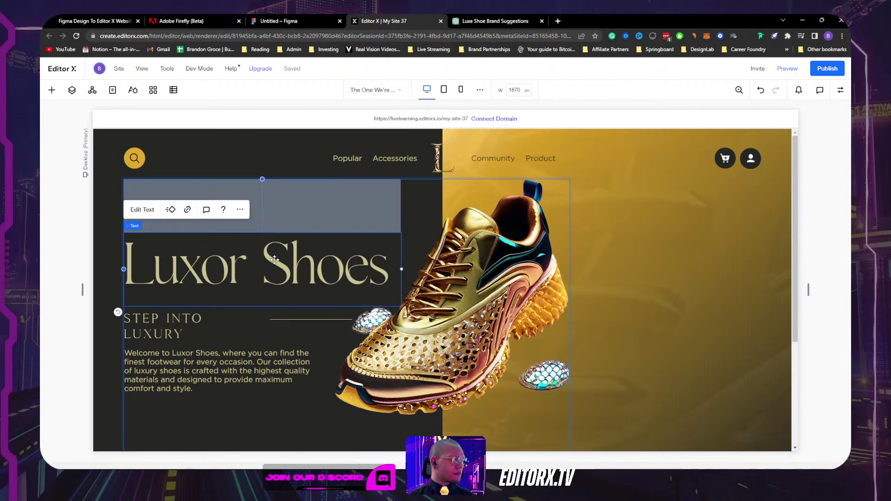
left_click(379, 209)
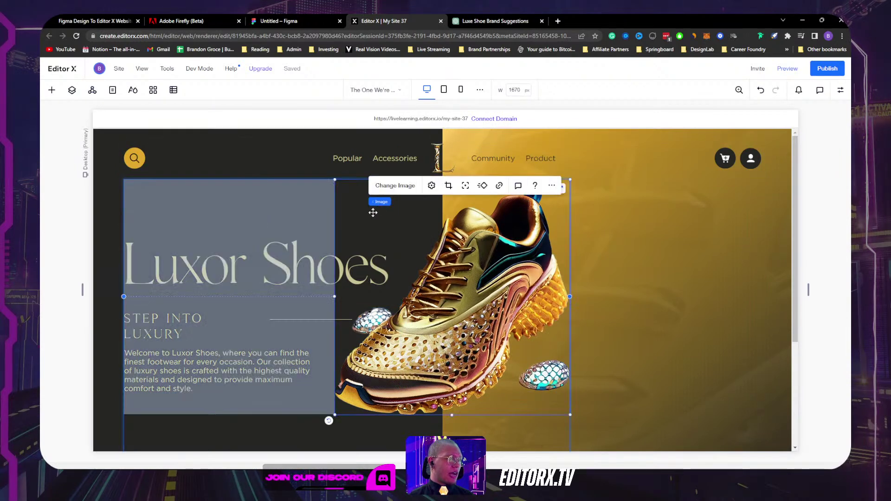
left_click(72, 90)
left_click(110, 238)
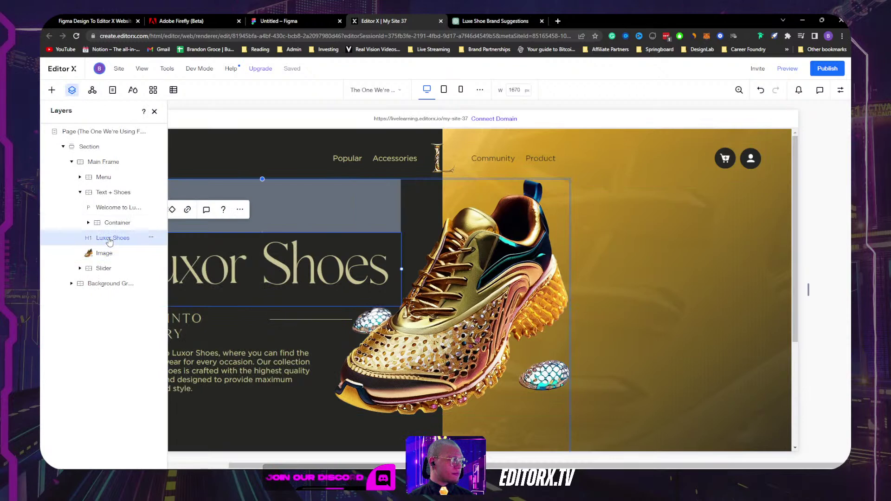
left_click(111, 224)
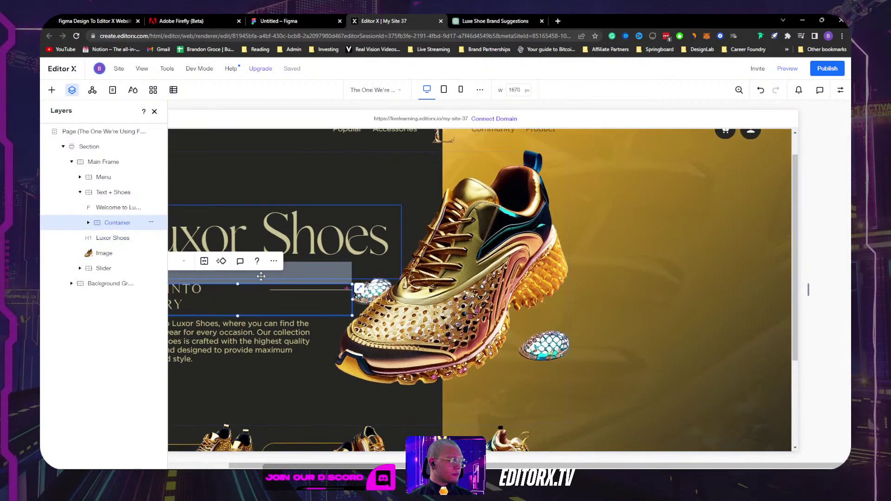
left_click(102, 208)
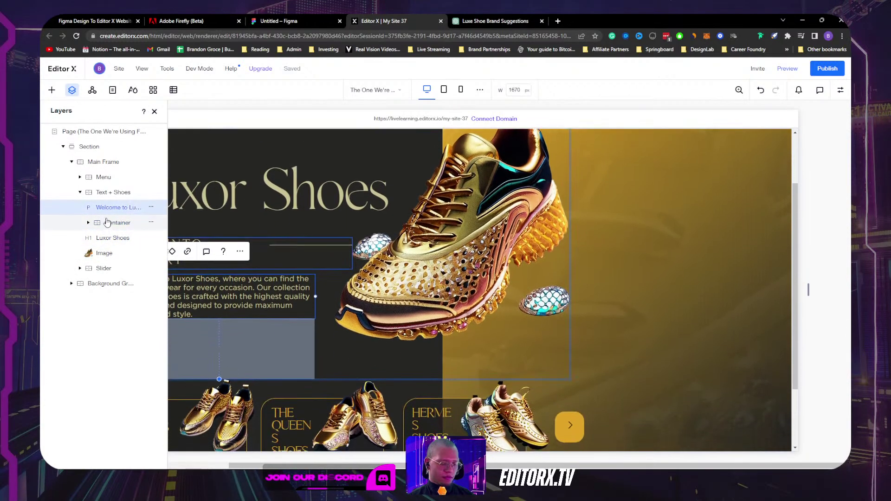
key("ctrl+z")
left_click_drag(106, 222, 110, 208)
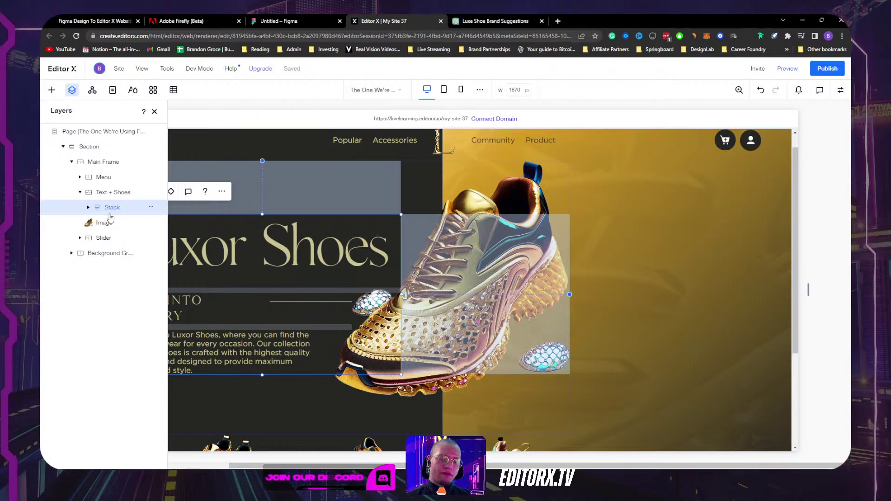
left_click(88, 208)
left_click(112, 223)
left_click(116, 244)
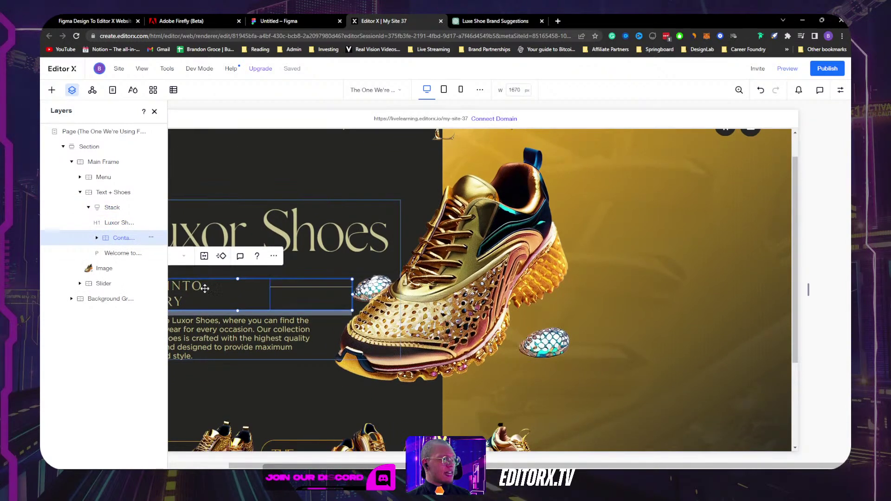
left_click(96, 238)
left_click(97, 238)
left_click(111, 253)
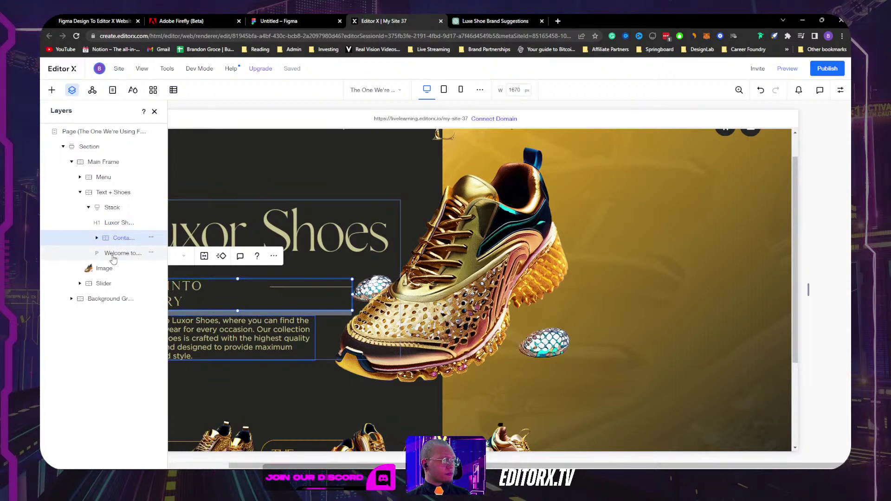
left_click(111, 208)
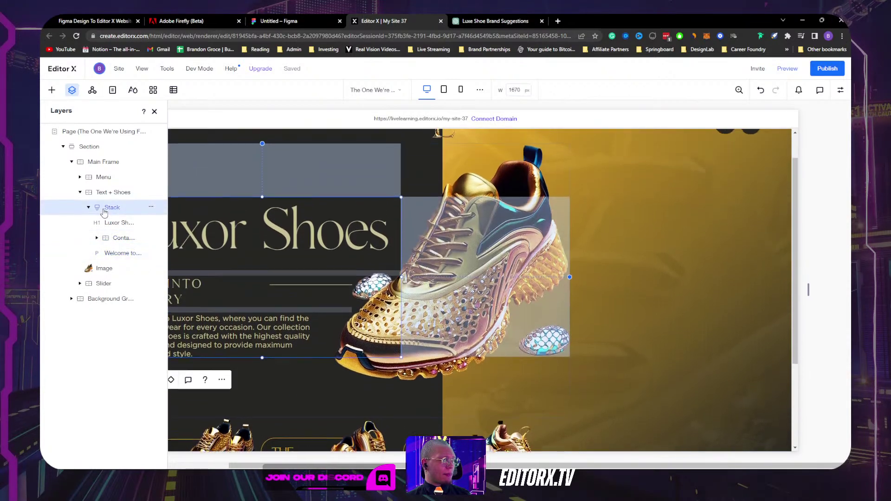
left_click(155, 112)
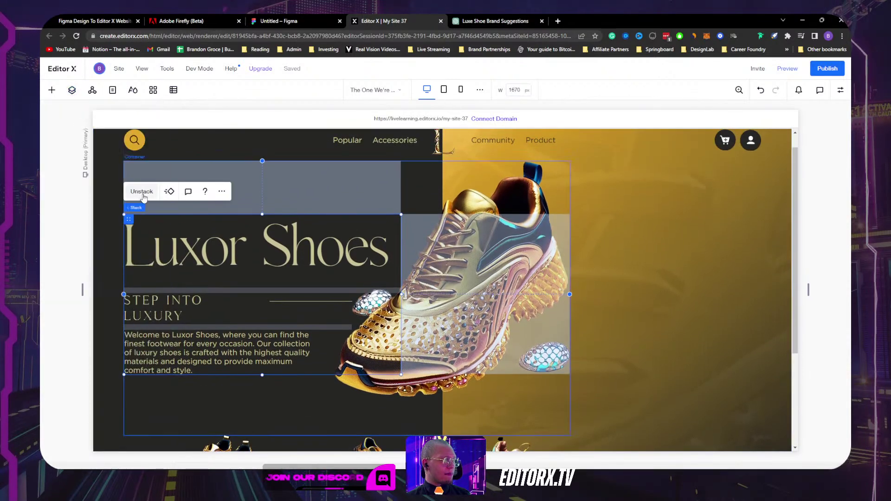
key("Escape")
left_click(72, 90)
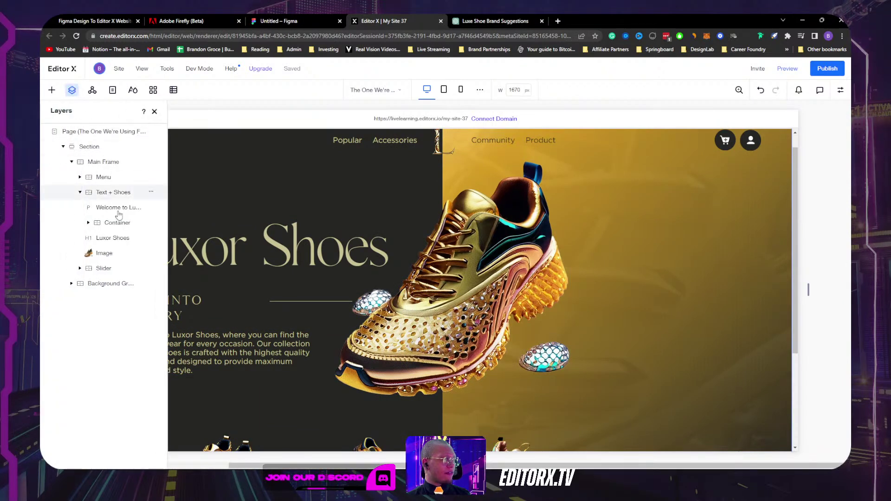
left_click(322, 321)
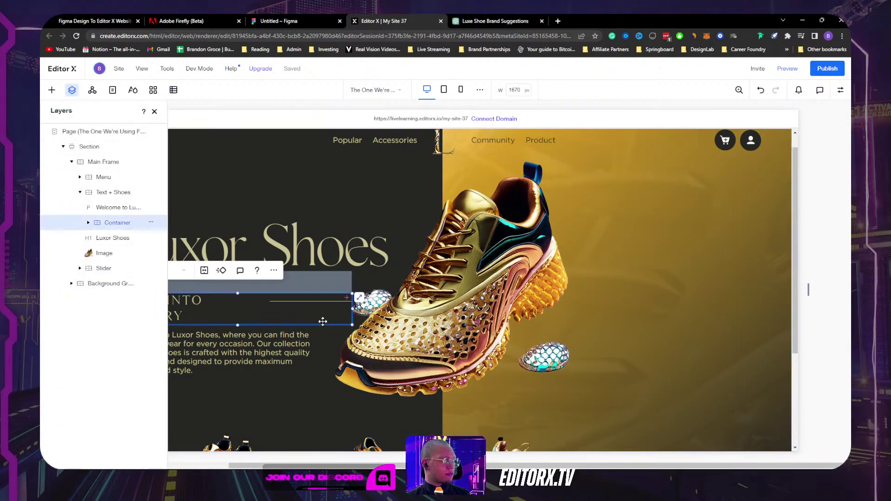
left_click(103, 208)
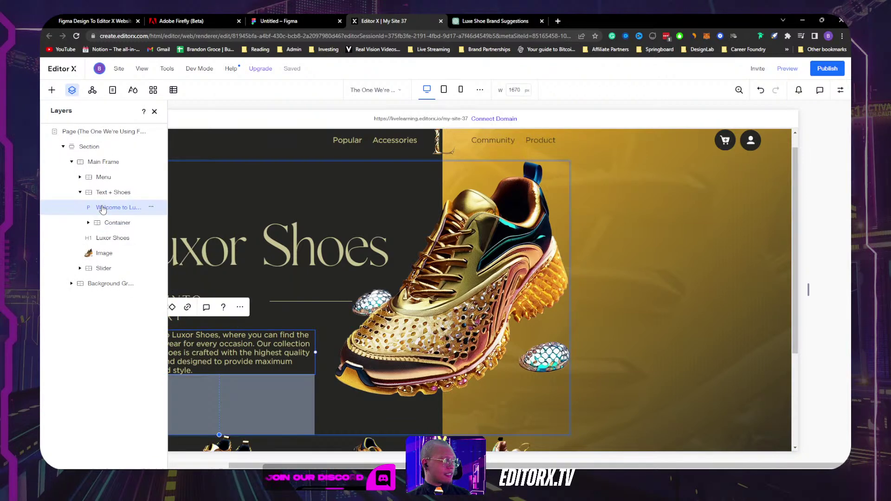
left_click(114, 223)
left_click(113, 238)
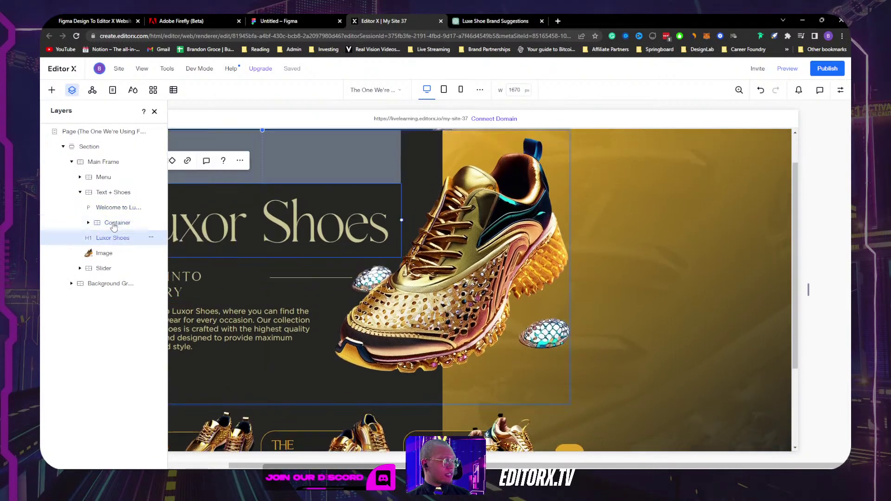
left_click(115, 222)
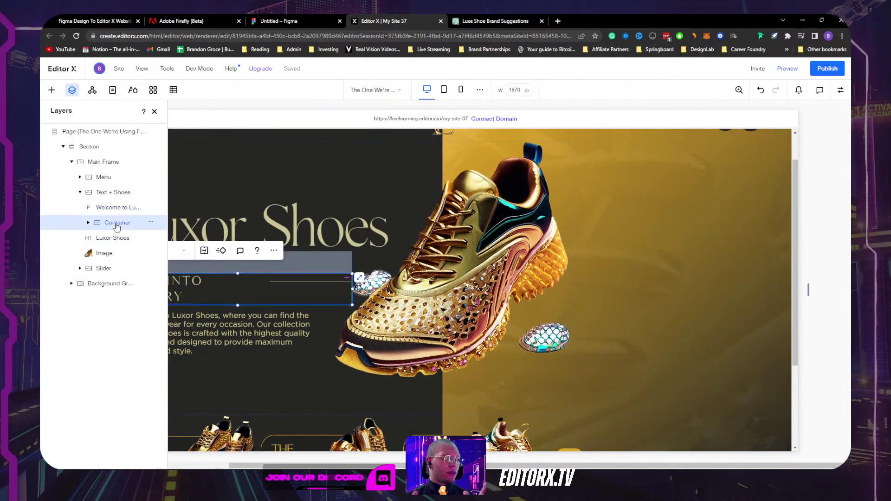
left_click(155, 111)
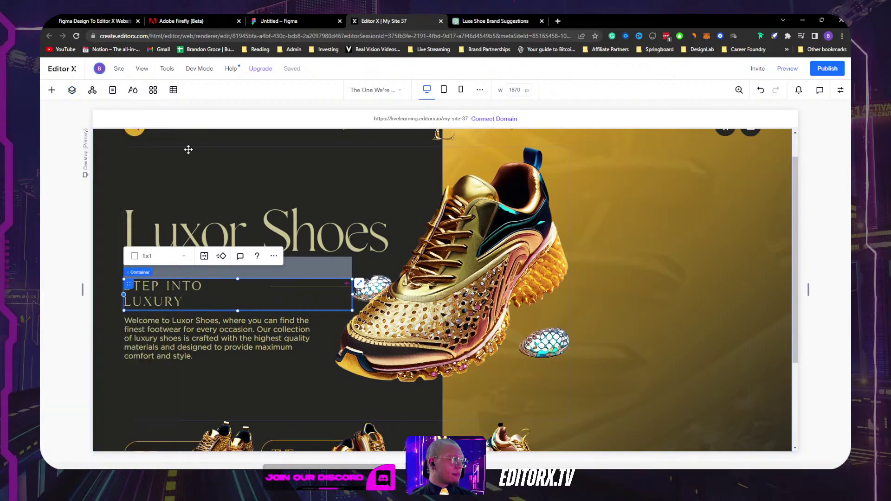
Step: Select the container holding the heading, tagline and welcome paragraph and make it a 1x3 grid
left_click(252, 337)
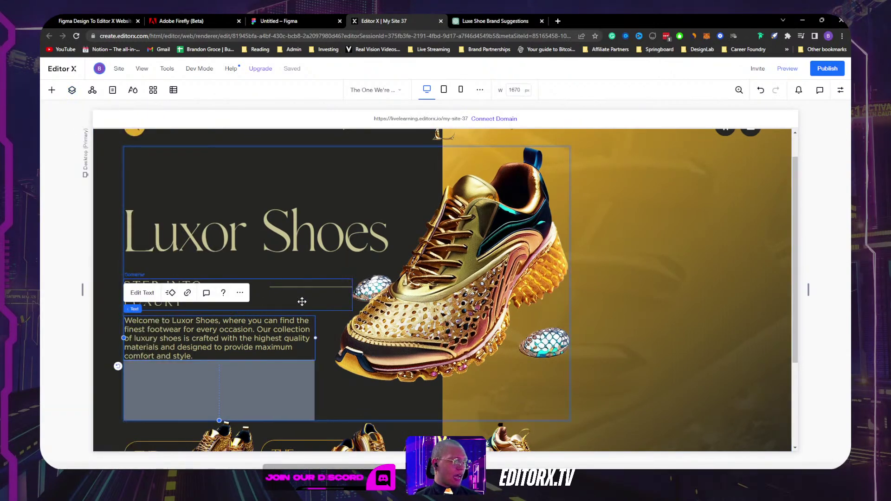
left_click(302, 302)
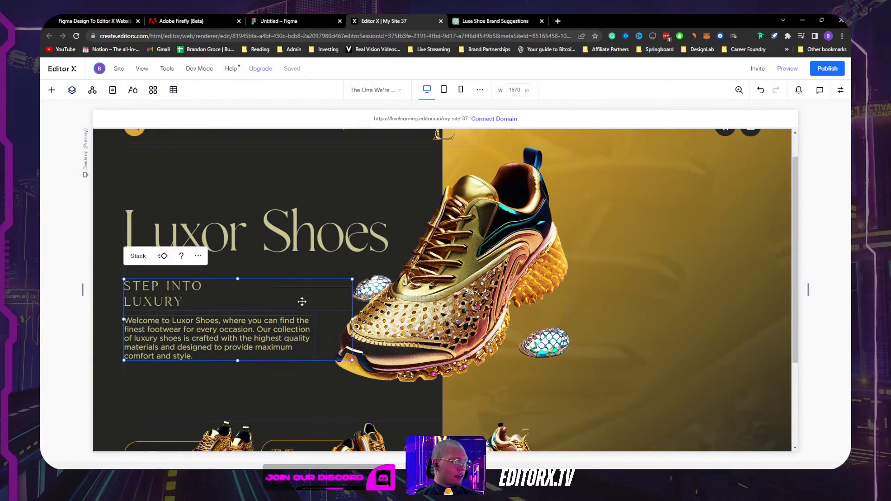
left_click(316, 260)
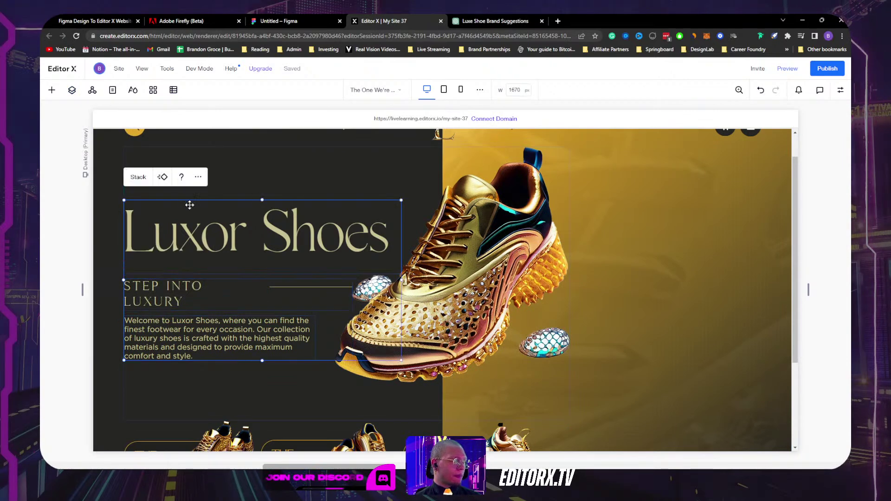
left_click(188, 181)
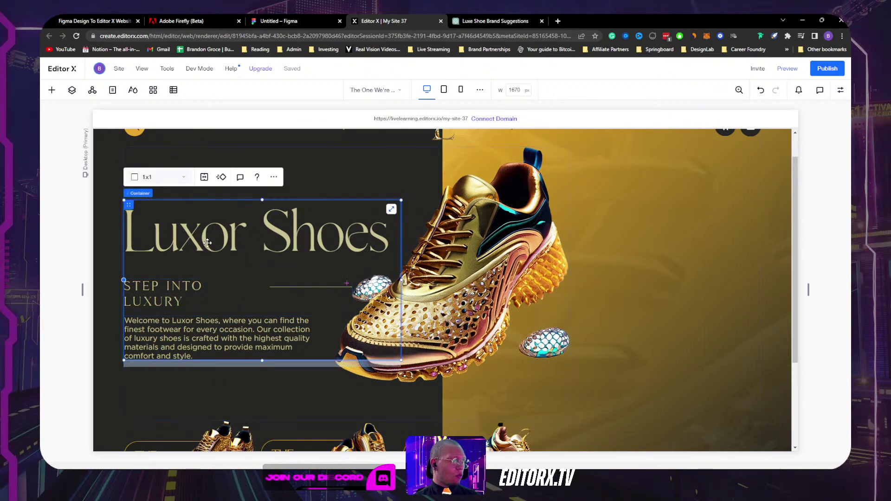
left_click(275, 178)
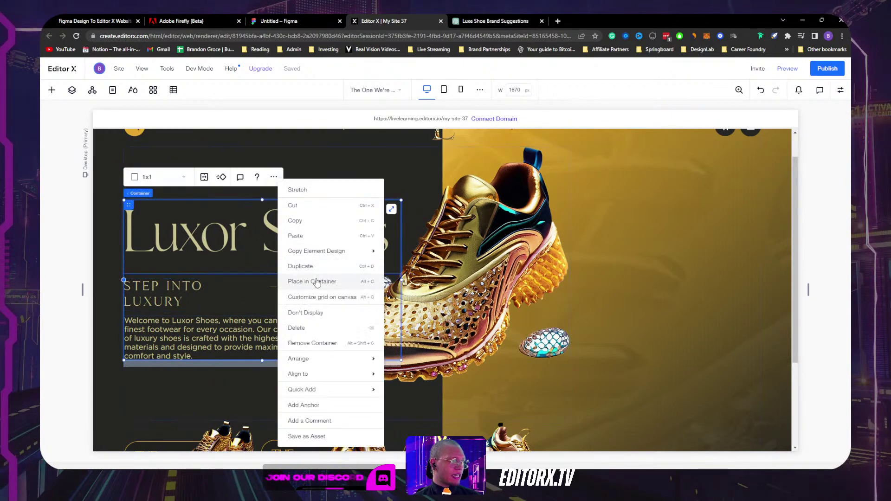
left_click(676, 185)
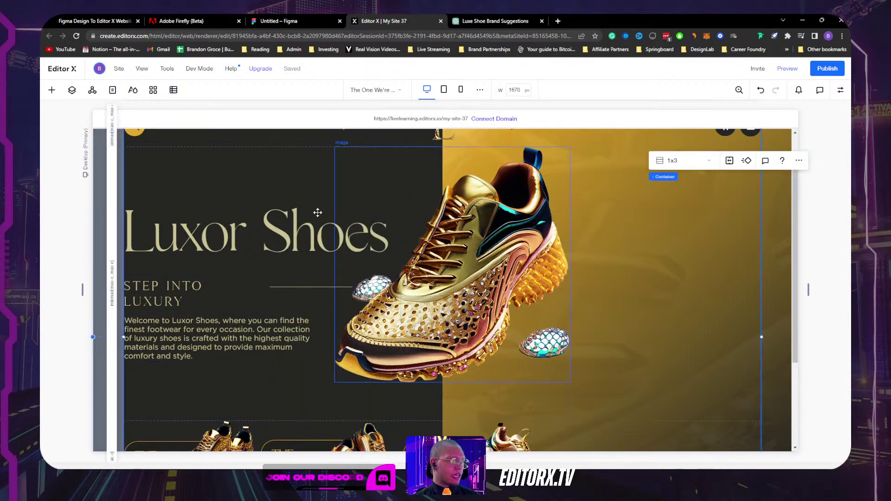
left_click(336, 332)
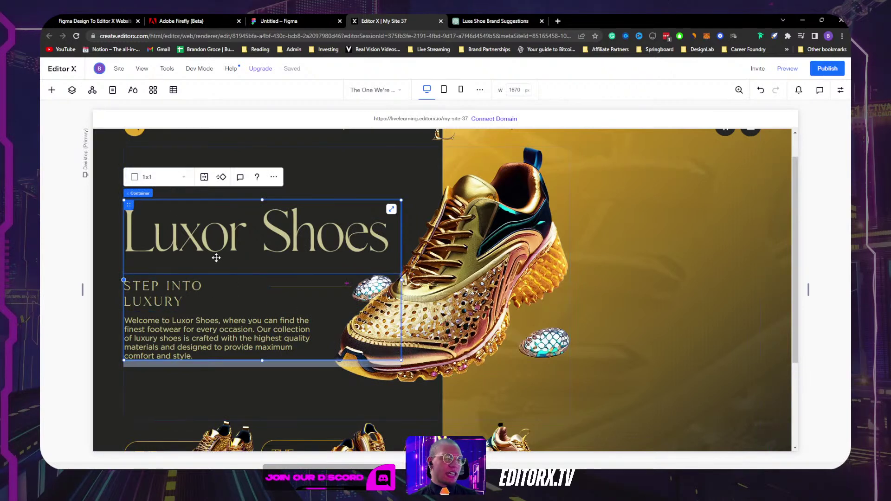
left_click(175, 178)
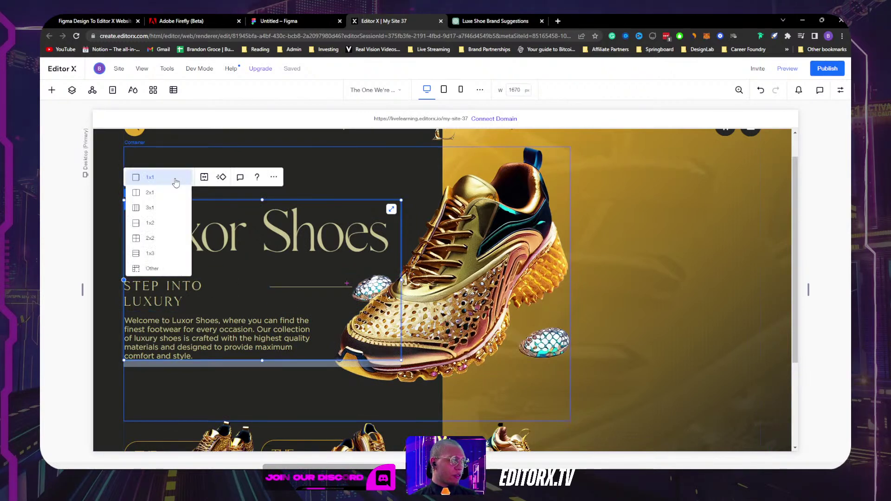
left_click(150, 254)
left_click(245, 227)
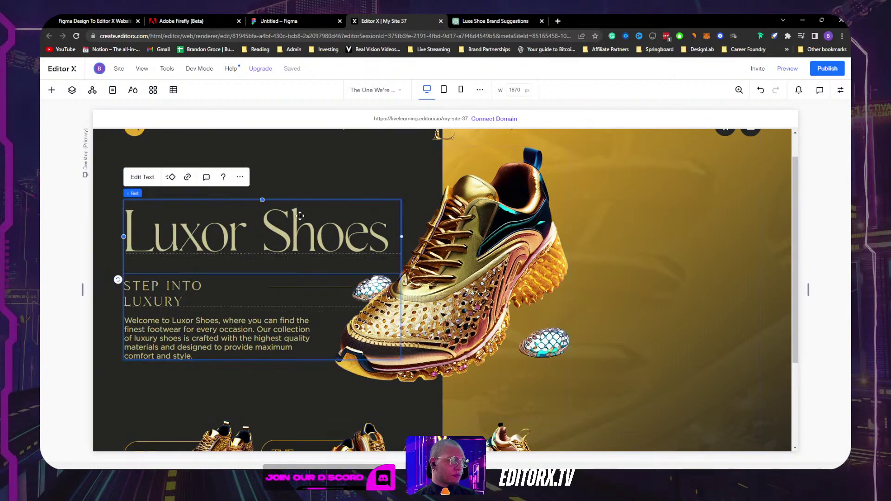
Step: Place the Luxor Shoes heading in grid row 1 and the STEP INTO LUXURY container in row 2
left_click(840, 93)
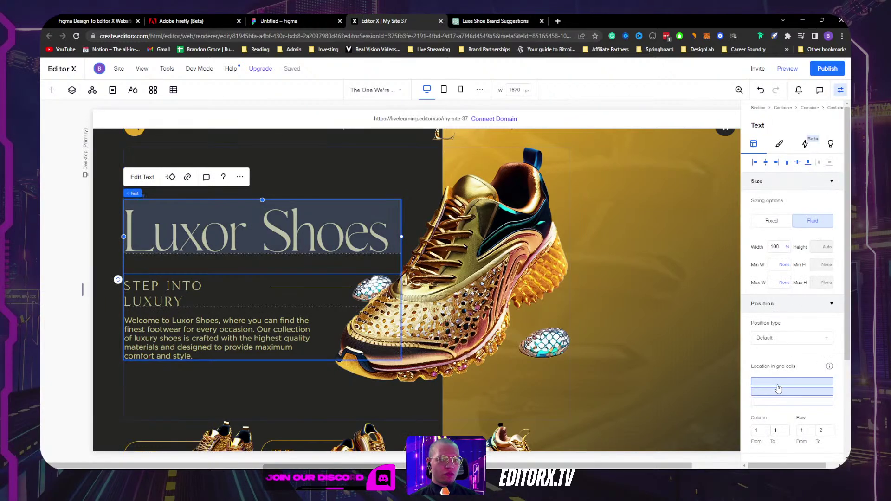
left_click(778, 388)
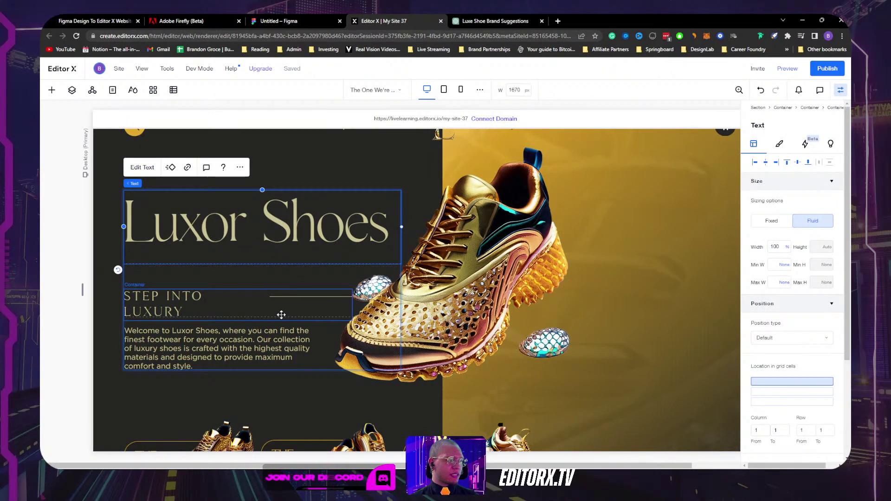
left_click(316, 309)
scroll(788, 325, "down", 5)
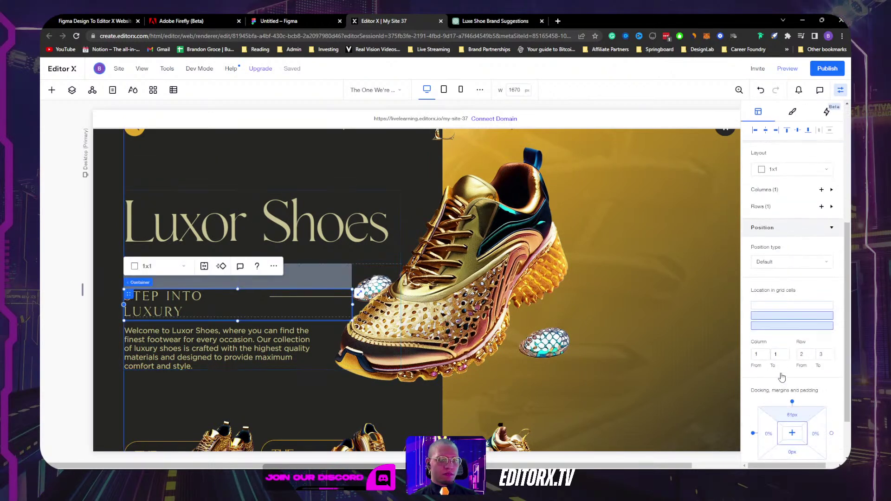
left_click(787, 319)
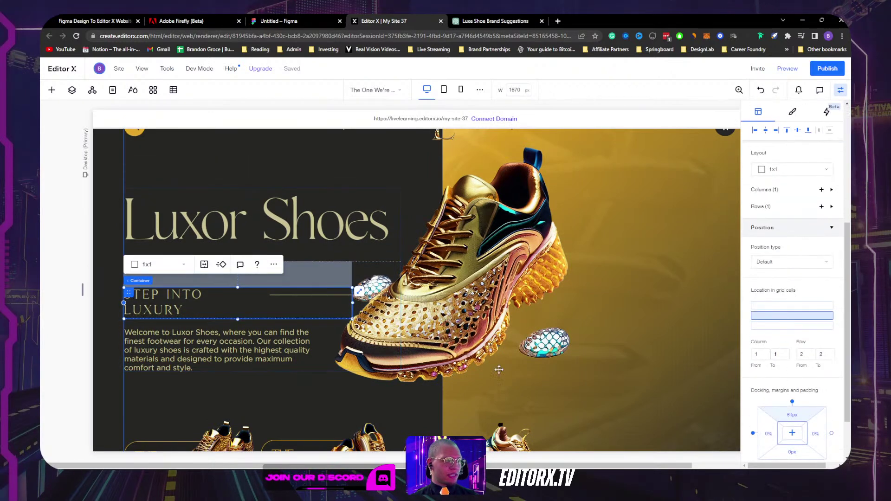
left_click(209, 350)
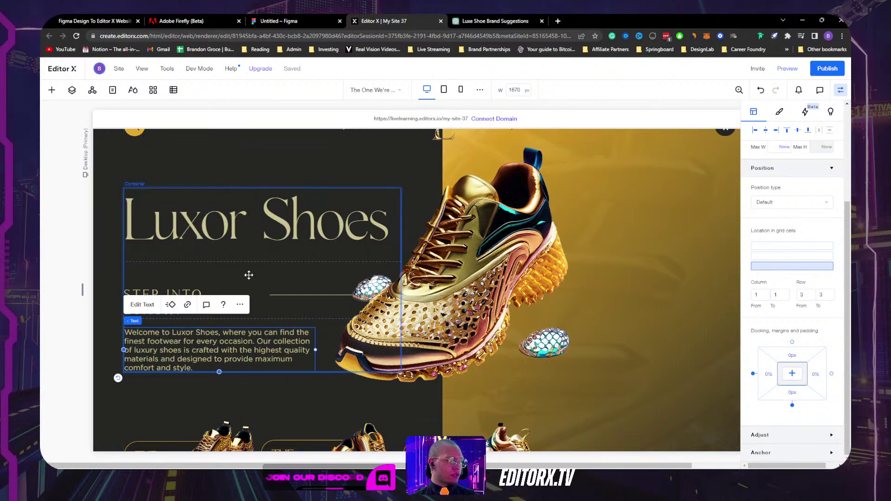
left_click(249, 274)
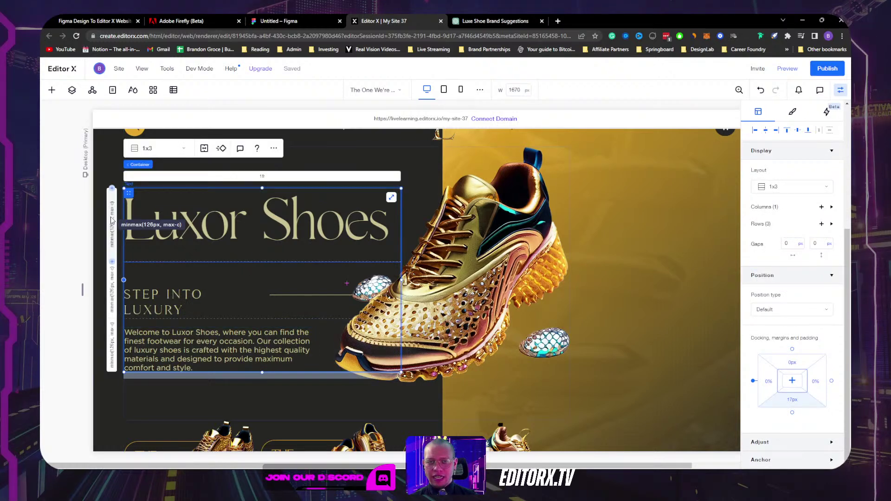
left_click(244, 227)
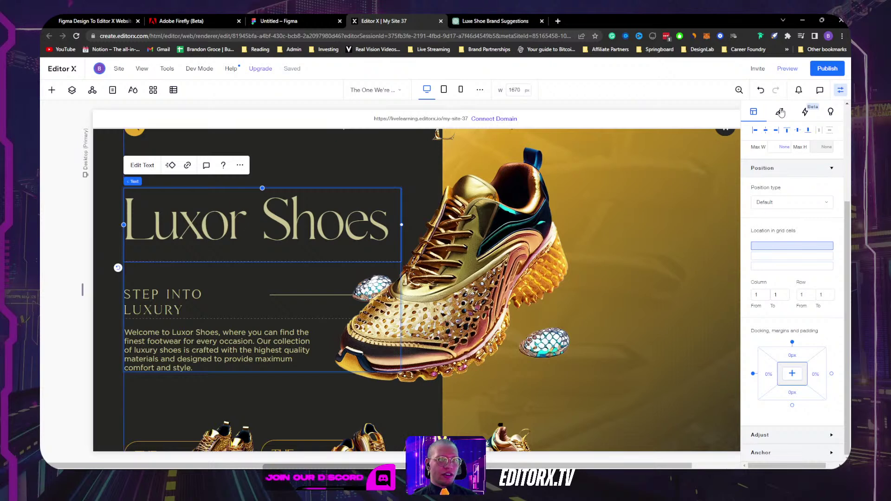
Step: Set the heading's line spacing to 1 em
left_click(779, 111)
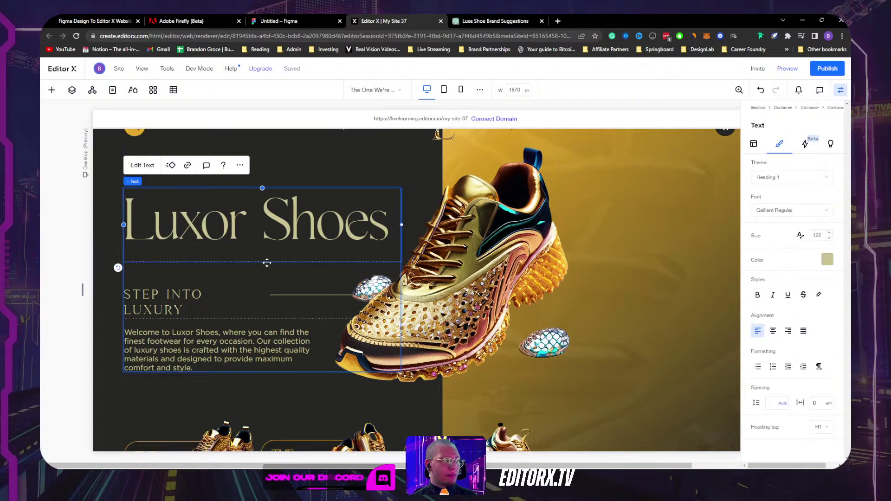
left_click(771, 403)
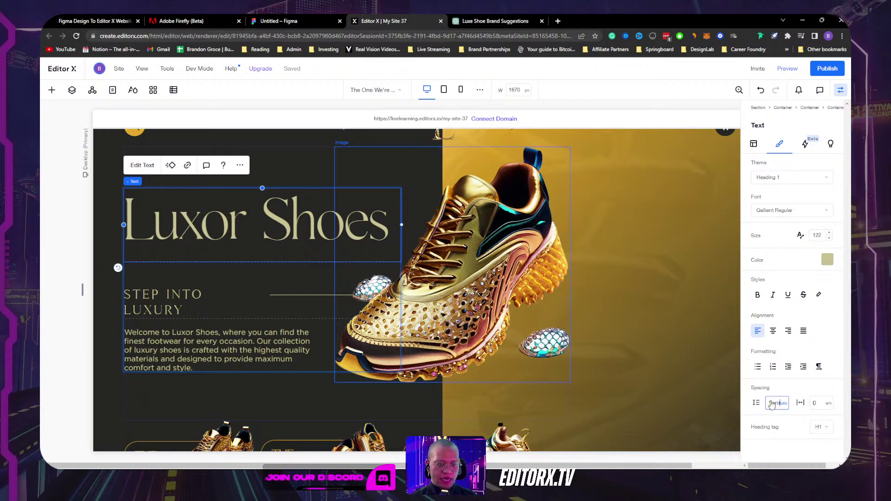
type("1")
key("Return")
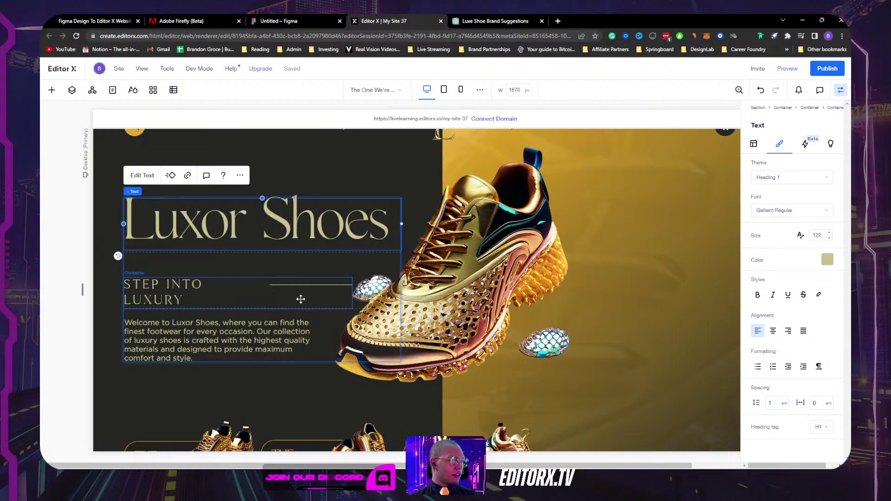
Step: Change the first row's and the 126px row's minimum sizes to Max content
left_click(222, 264)
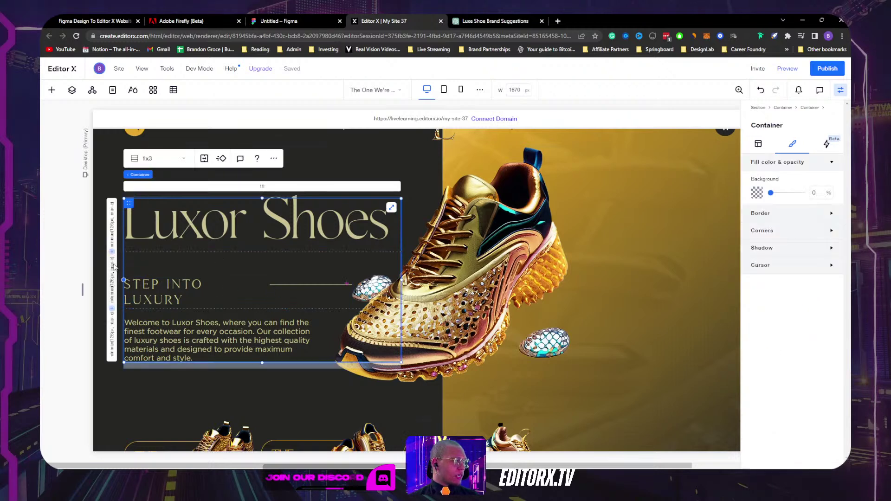
left_click(112, 228)
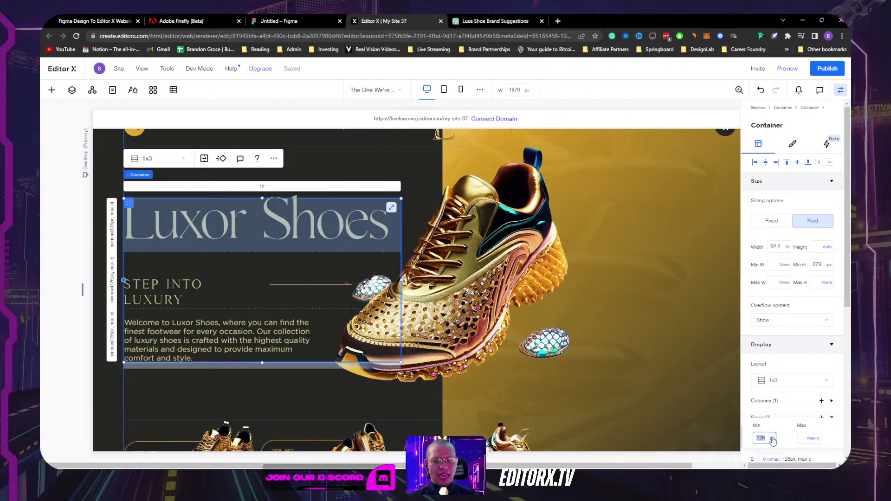
left_click(772, 439)
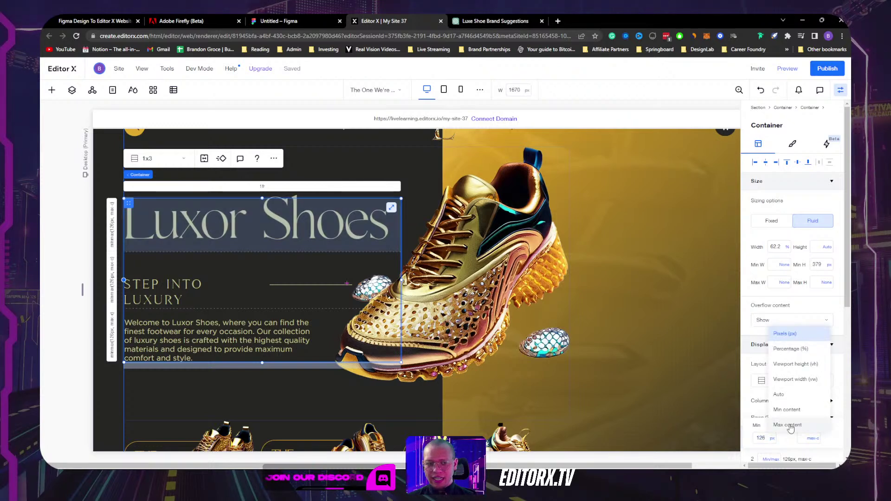
left_click(791, 426)
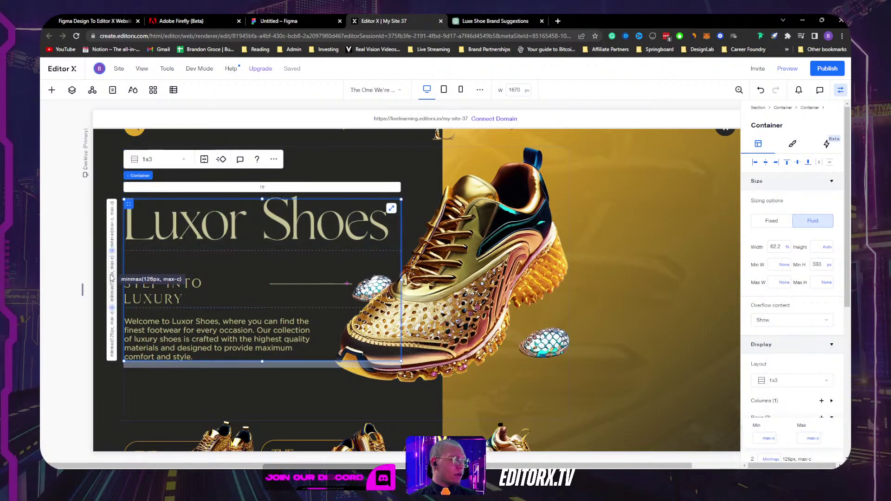
left_click(781, 433)
left_click(773, 457)
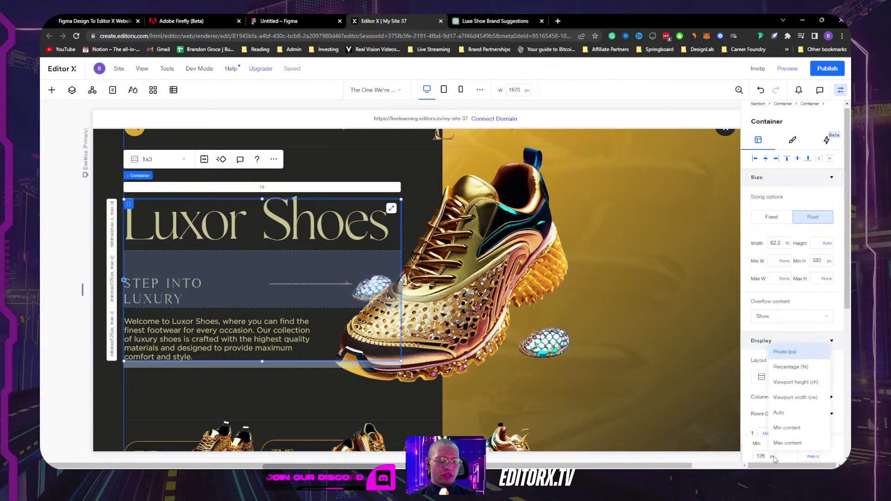
left_click(784, 445)
scroll(783, 446, "down", 3)
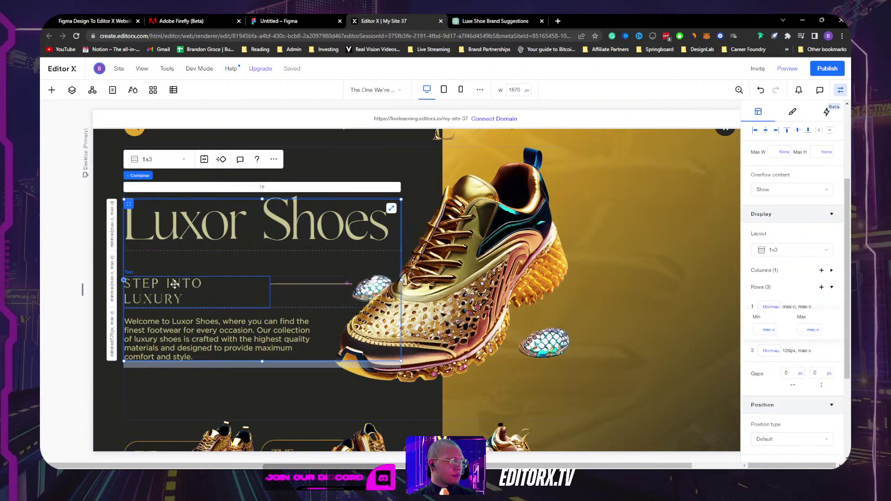
Step: Remove the tagline container's top margin and dock the welcome paragraph to the top of its row
left_click(286, 300)
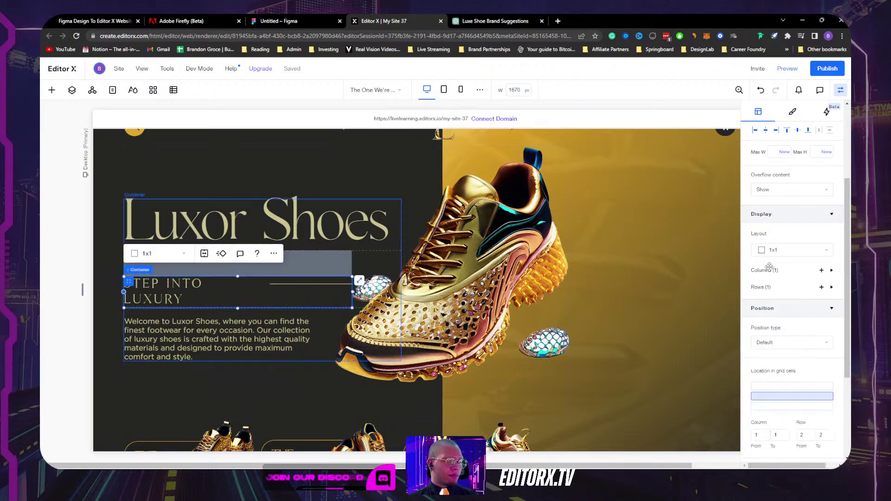
scroll(793, 362, "down", 3)
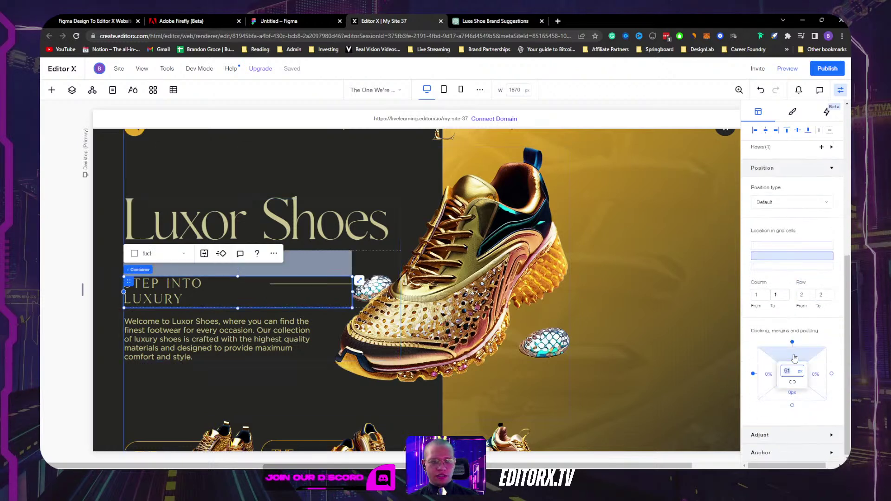
key("Return")
left_click(228, 325)
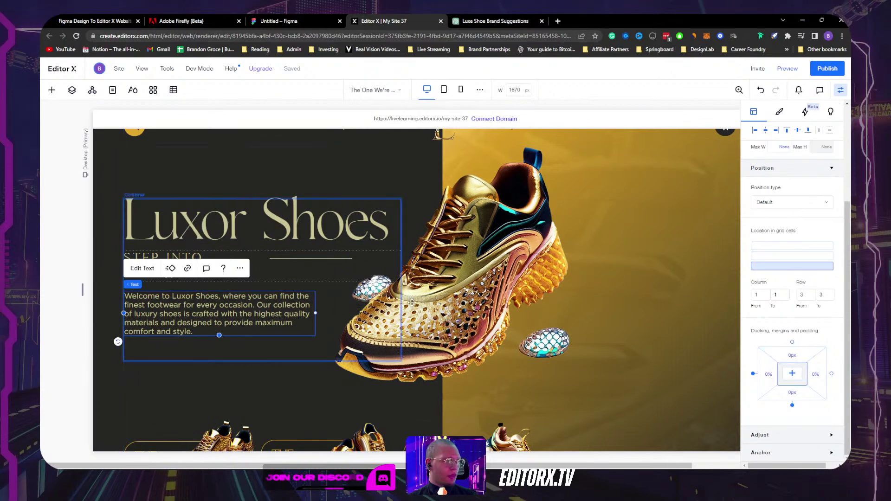
left_click(793, 343)
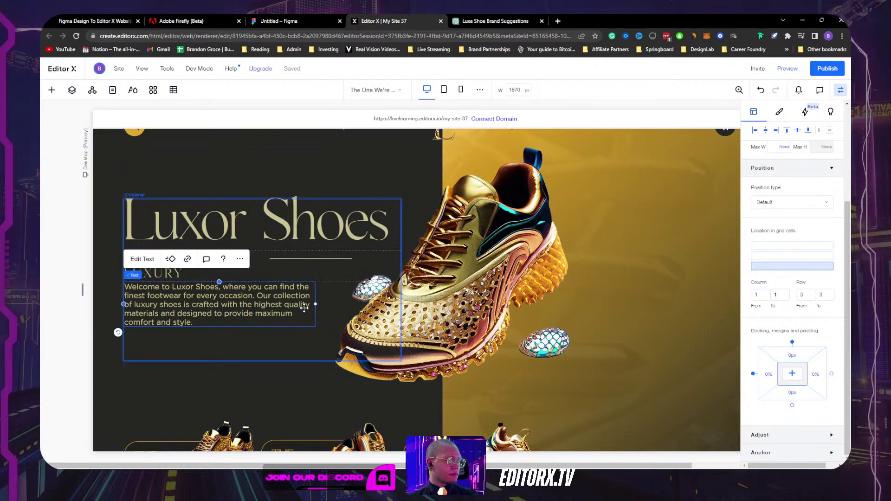
Step: Give the three-row container a max-content second row, Min H None and 0 bottom padding
left_click(240, 351)
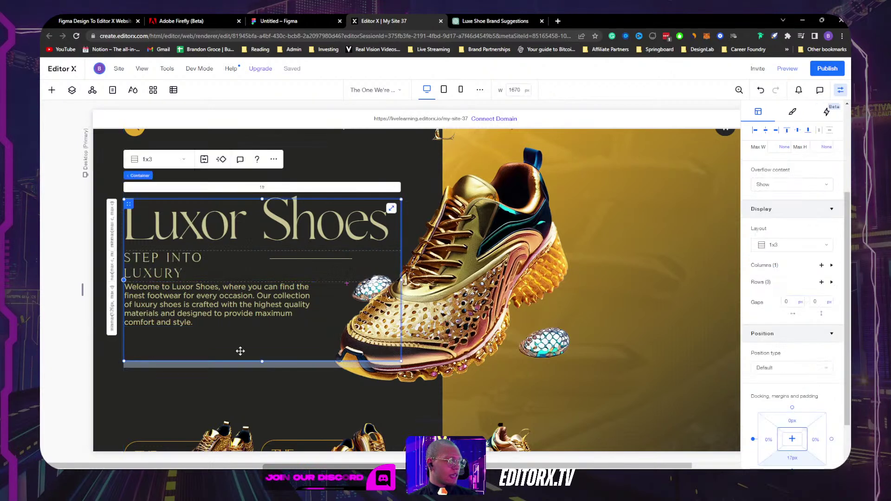
left_click(111, 311)
left_click(772, 347)
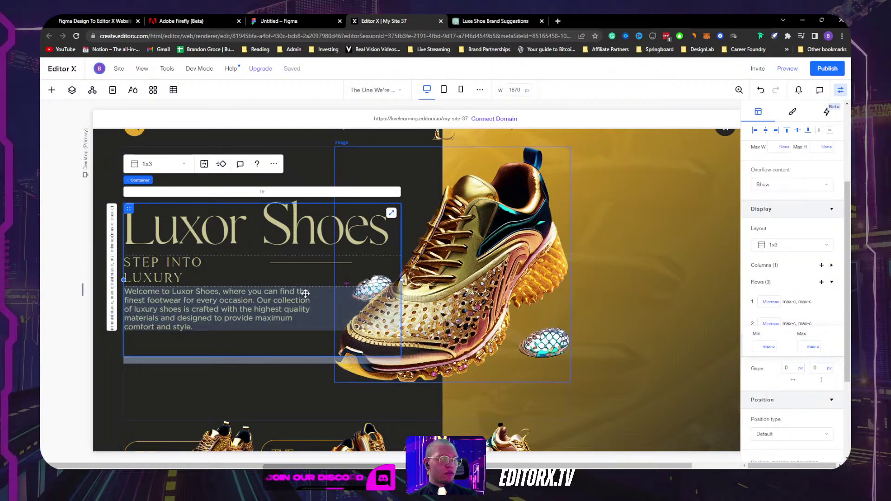
scroll(810, 251, "up", 3)
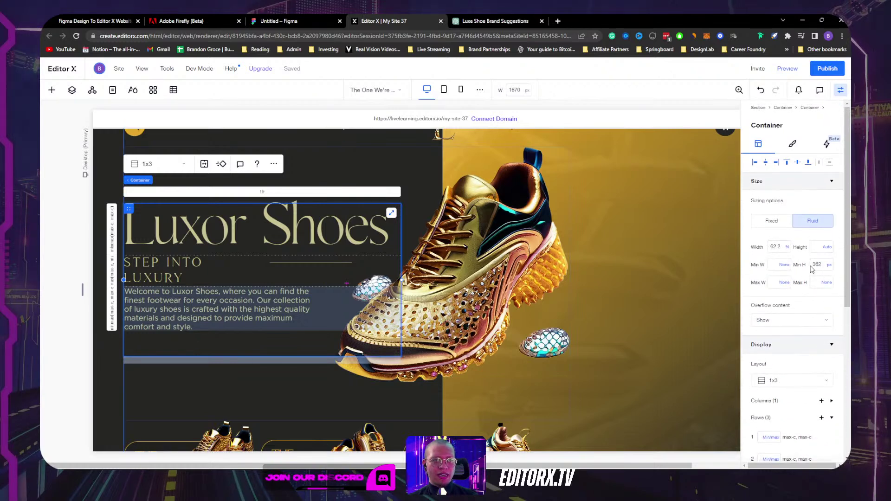
left_click(829, 266)
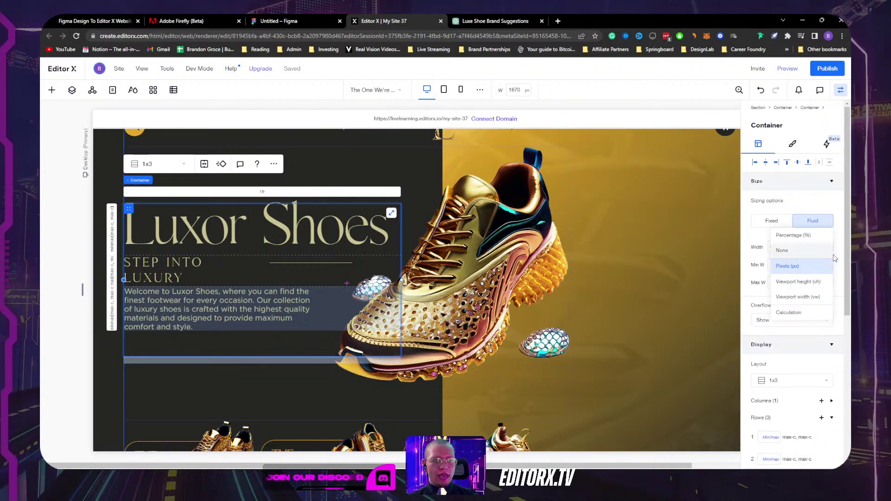
left_click(815, 253)
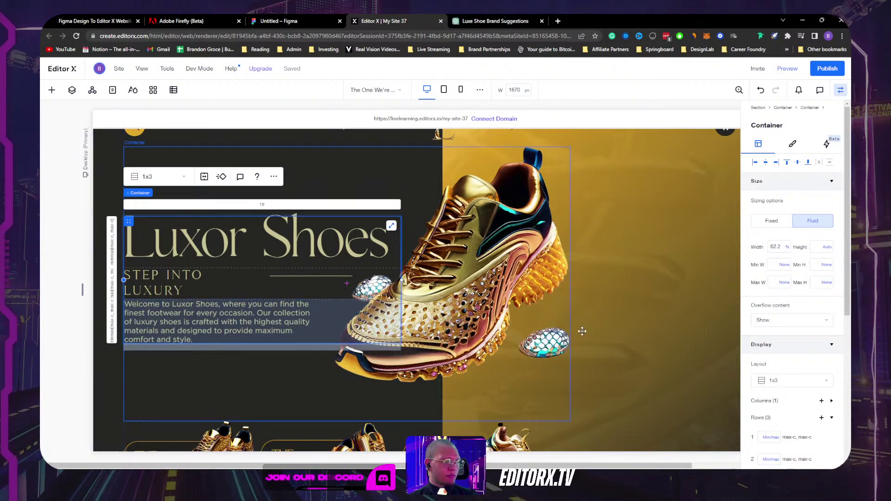
scroll(774, 358, "down", 5)
left_click(794, 402)
key("Return")
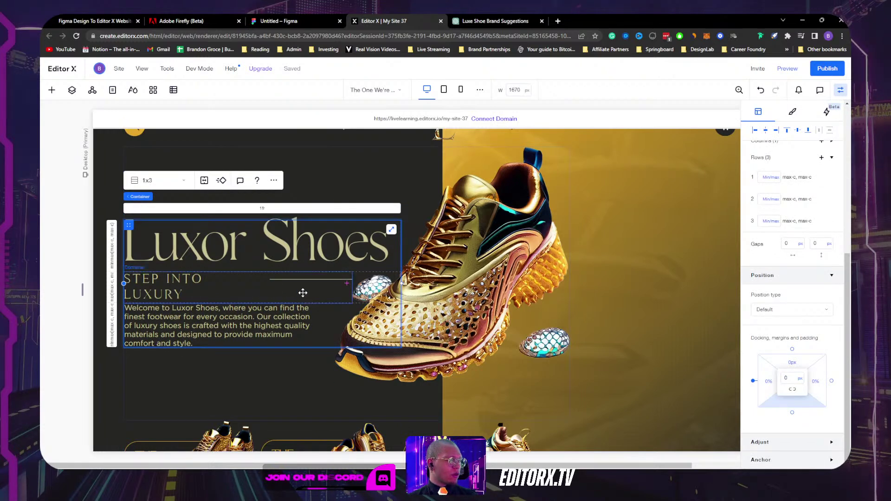
left_click(302, 292)
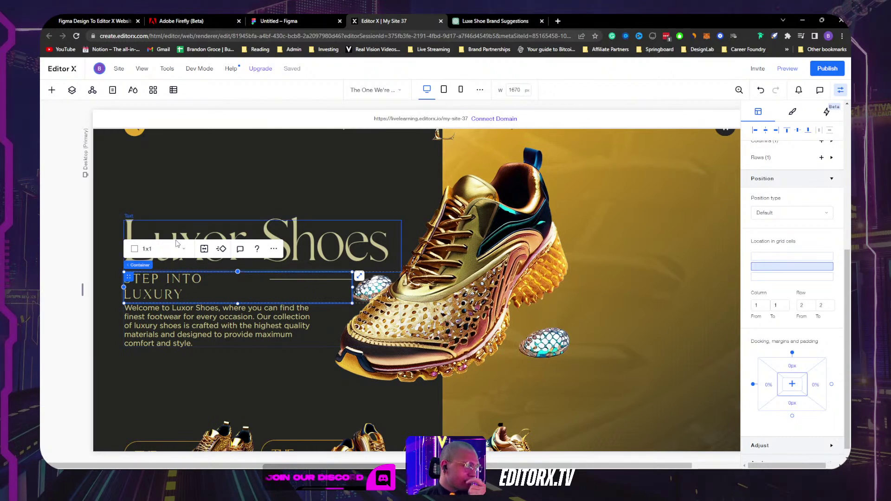
Step: Undo the earlier width change and set the STEP INTO LUXURY container's width to 100%
scroll(780, 260, "up", 5)
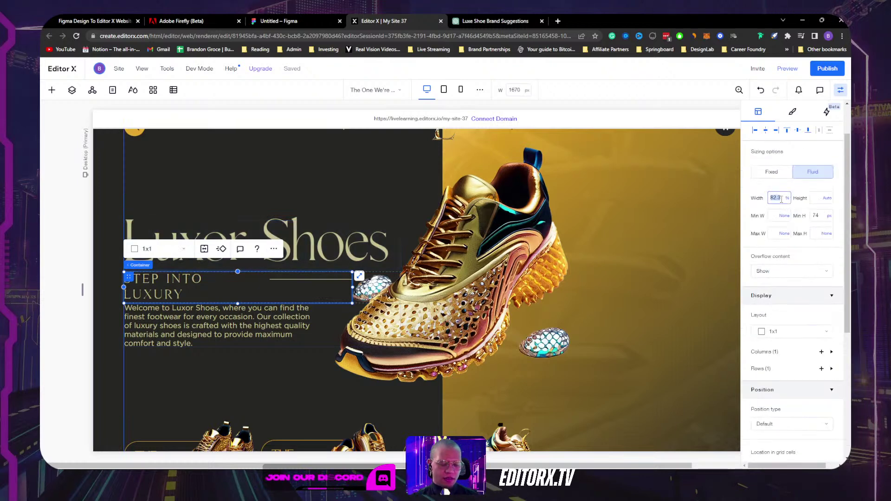
key("Return")
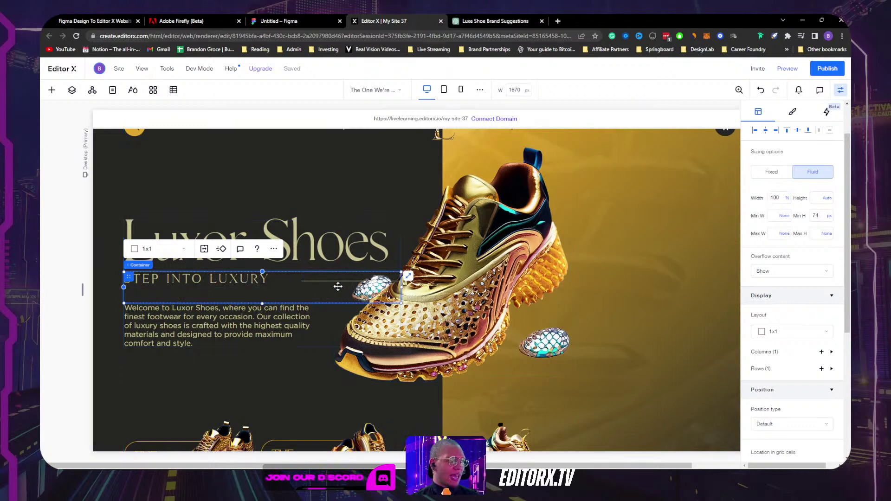
key("ctrl+z")
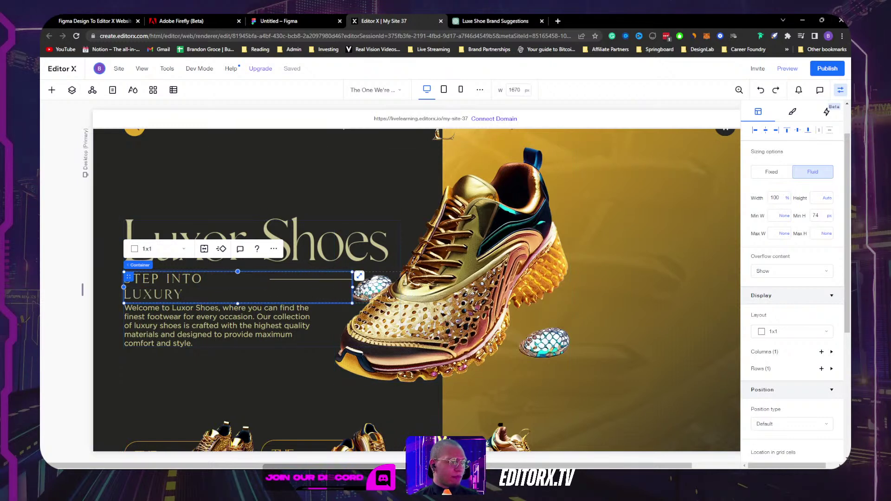
left_click(777, 198)
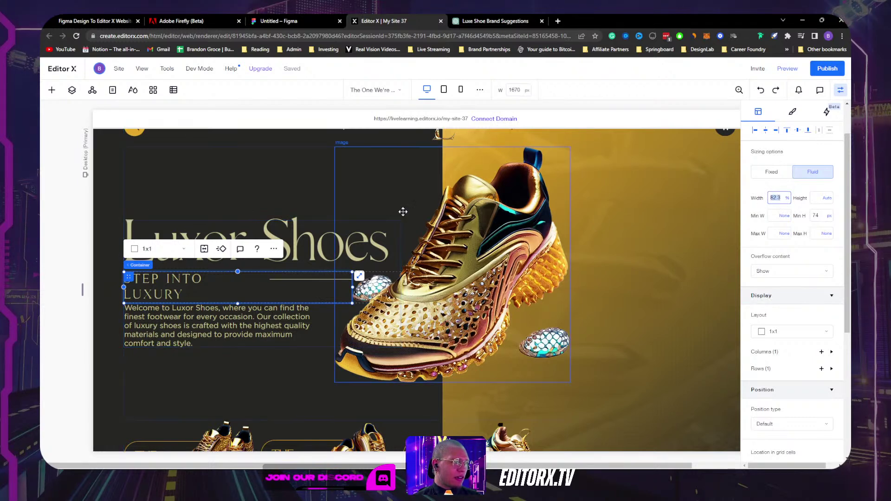
left_click(325, 347)
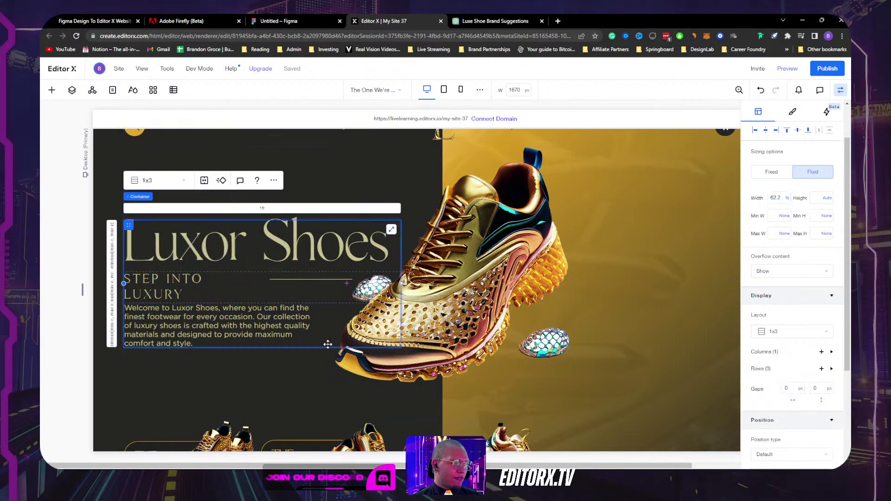
left_click(309, 297)
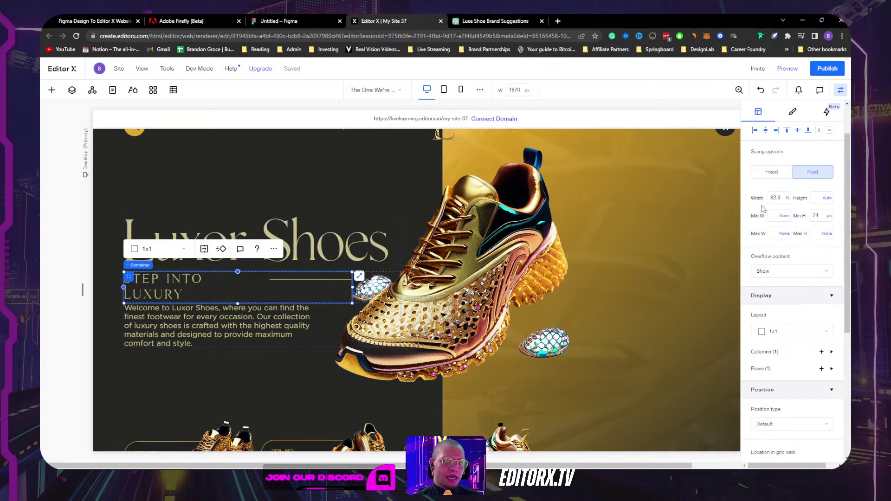
left_click(776, 199)
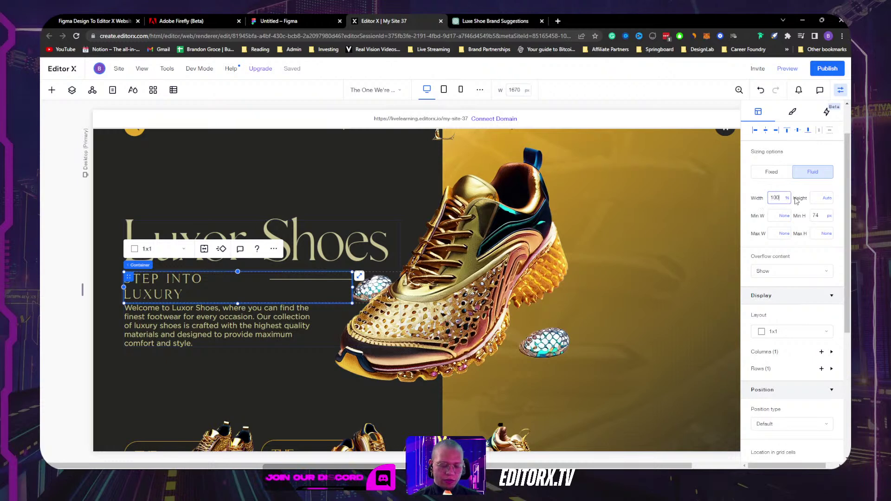
type("100%")
key("Return")
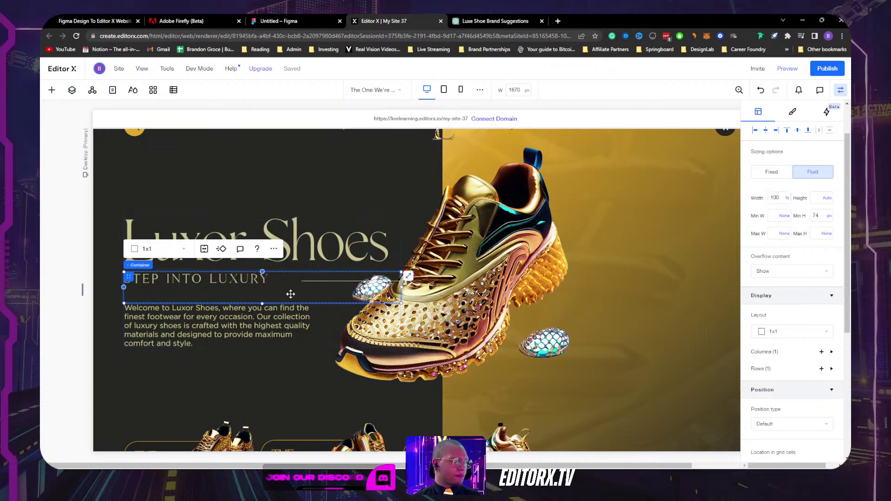
Step: Clear the tagline container's 74 px minimum height
left_click(218, 282)
left_click(321, 282)
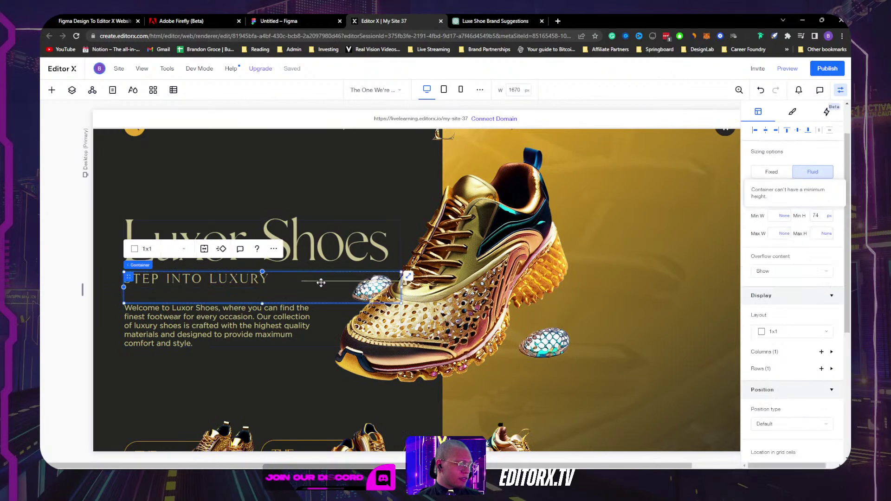
scroll(780, 250, "up", 1)
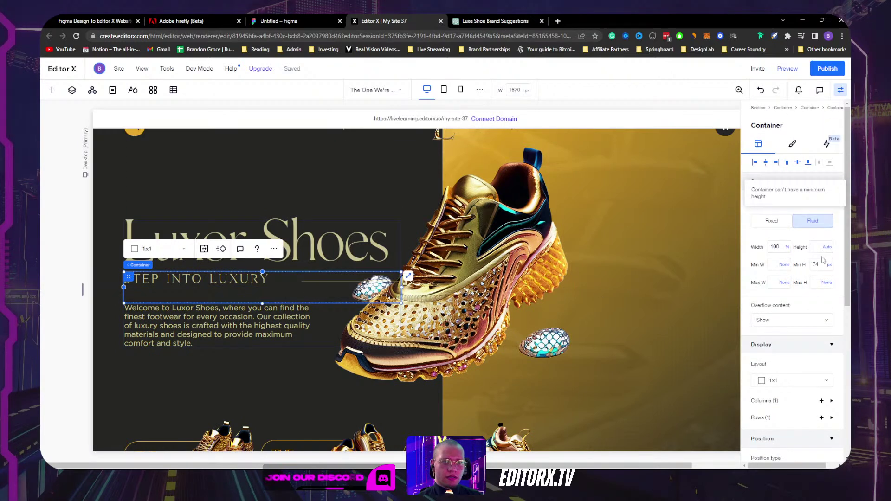
left_click(829, 265)
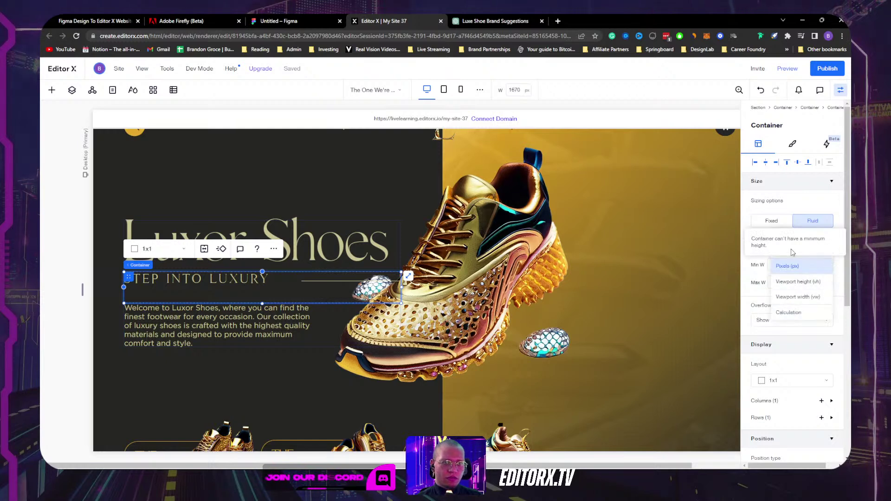
left_click(788, 263)
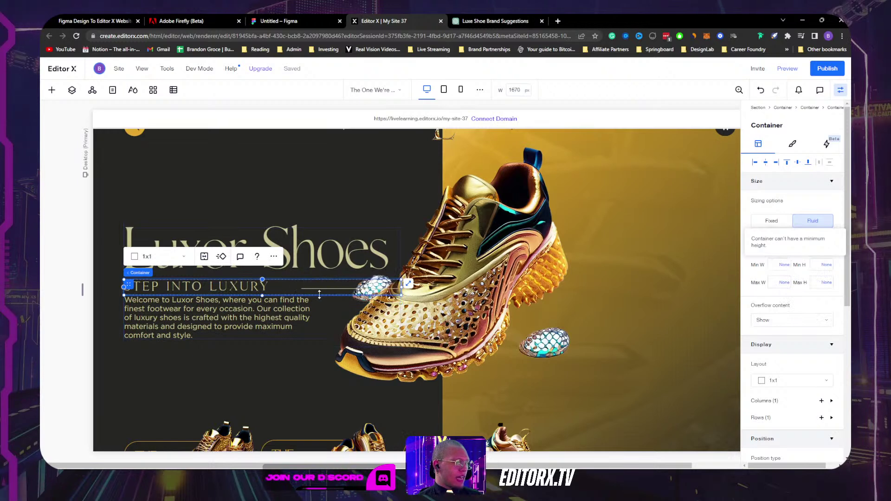
Step: Switch the tagline container to a 2x1 grid with STEP INTO LUXURY limited to column 1
left_click(152, 261)
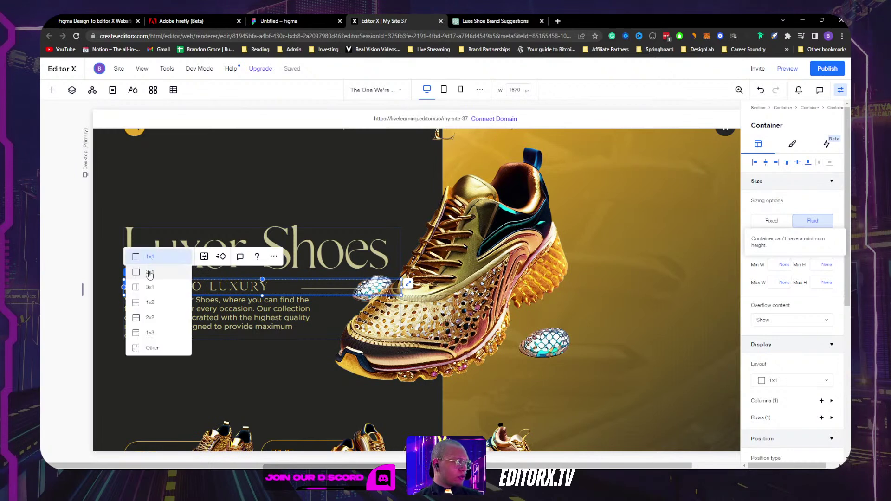
left_click(150, 272)
left_click(235, 287)
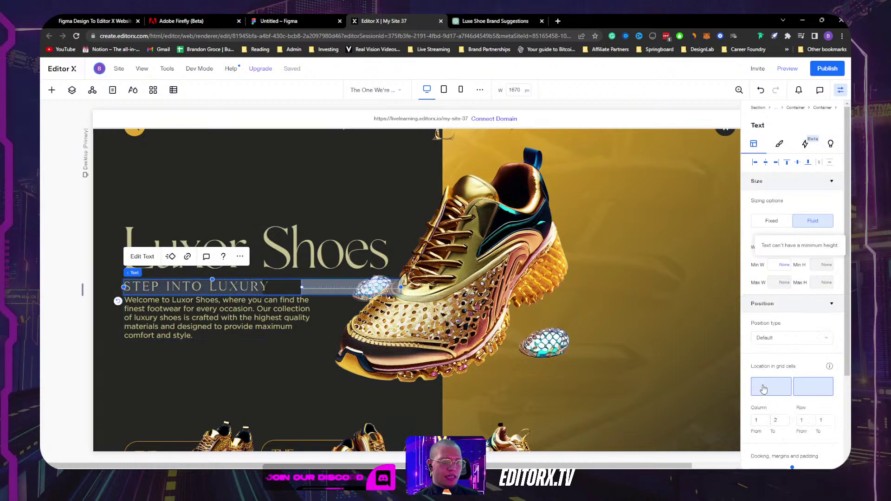
left_click(770, 391)
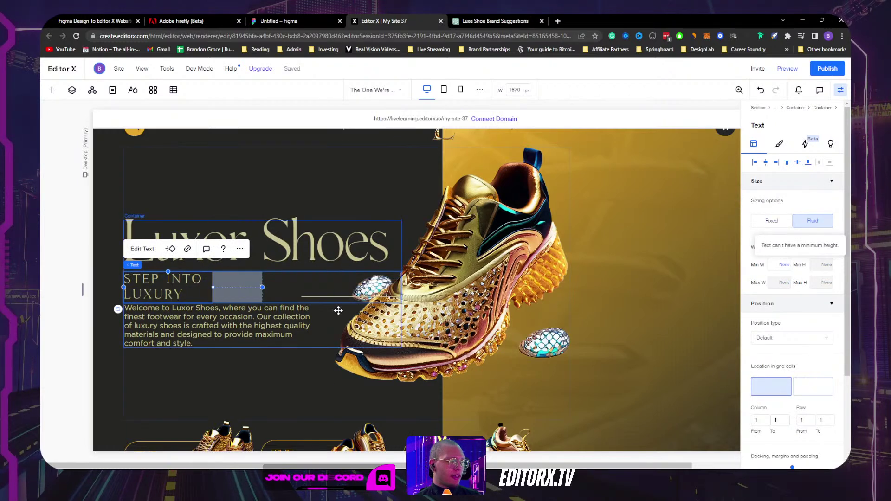
left_click(325, 297)
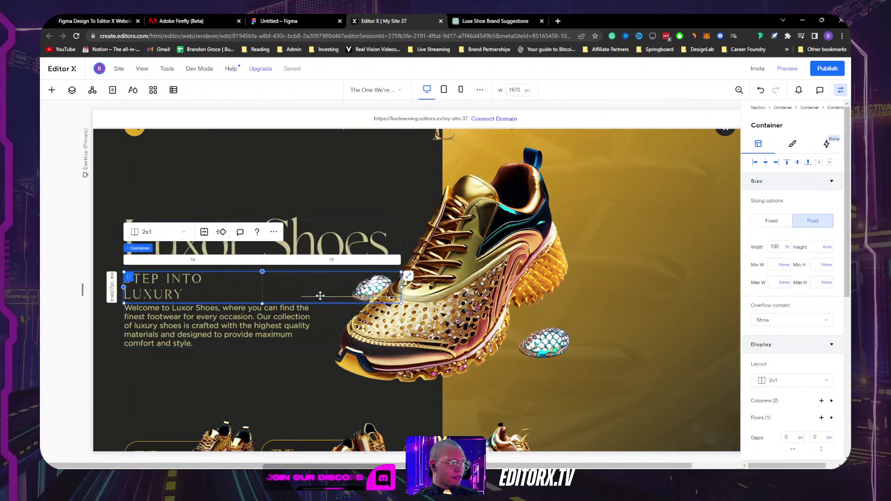
Step: Give the decorative line a 0% left margin and 100% width
left_click(321, 296)
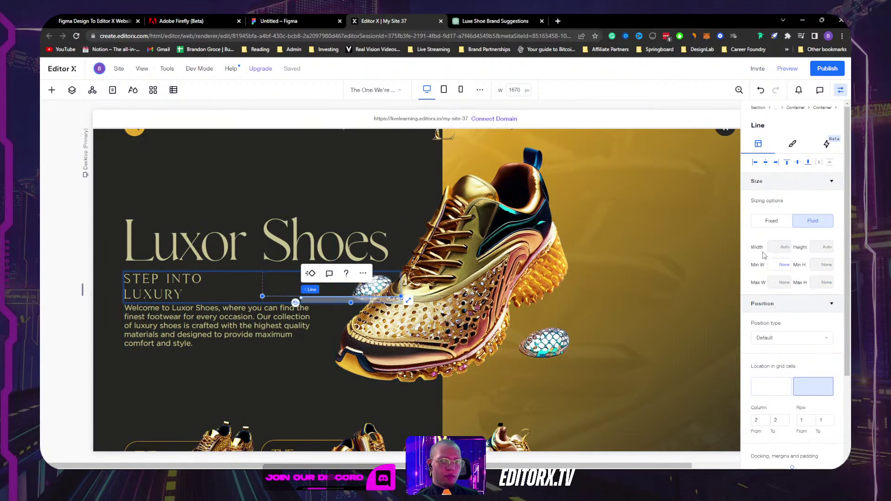
scroll(784, 278, "down", 3)
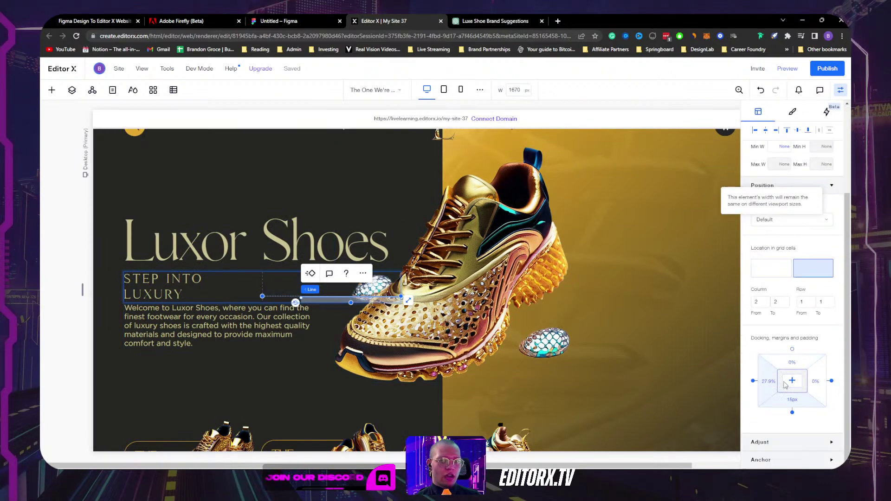
scroll(766, 291, "up", 3)
scroll(774, 254, "down", 3)
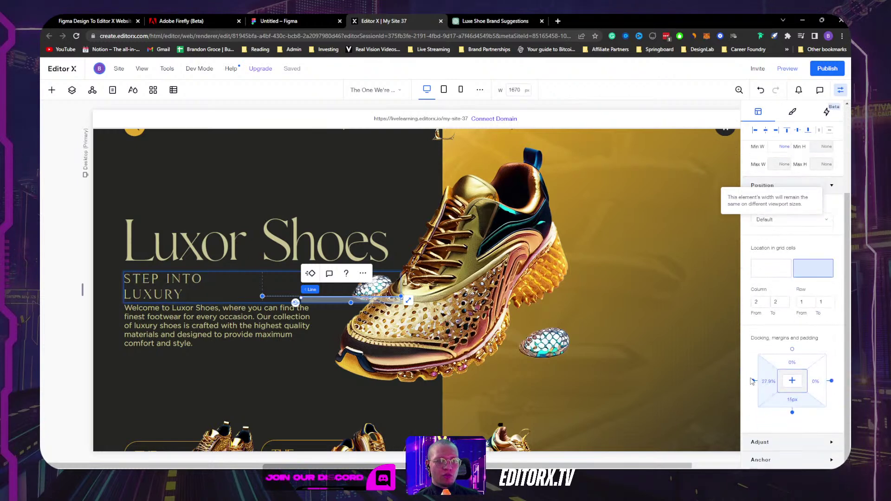
left_click(753, 381)
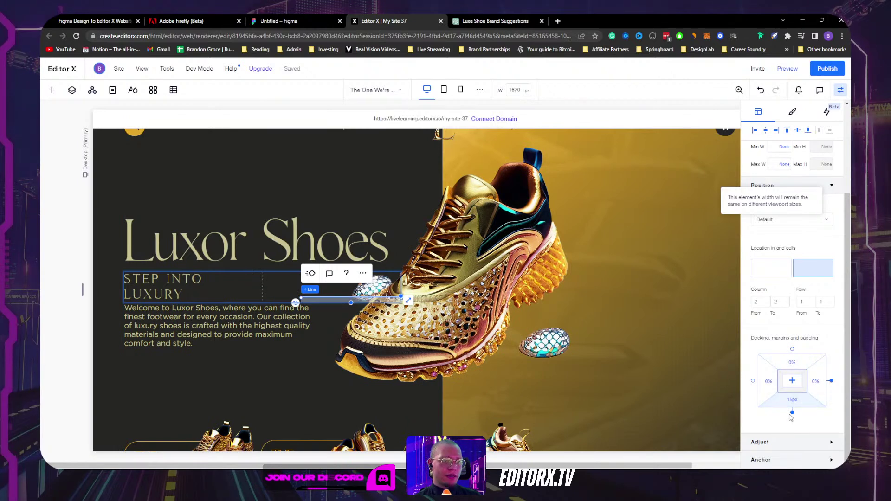
scroll(784, 302, "up", 3)
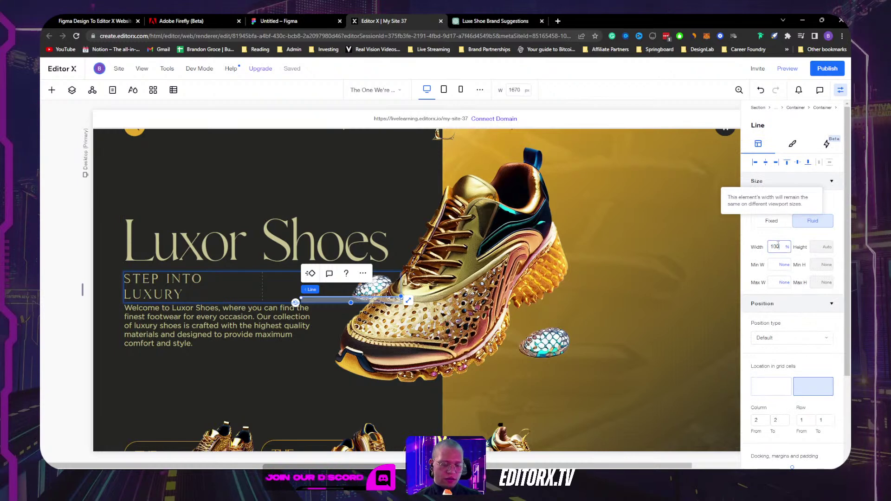
key("Return")
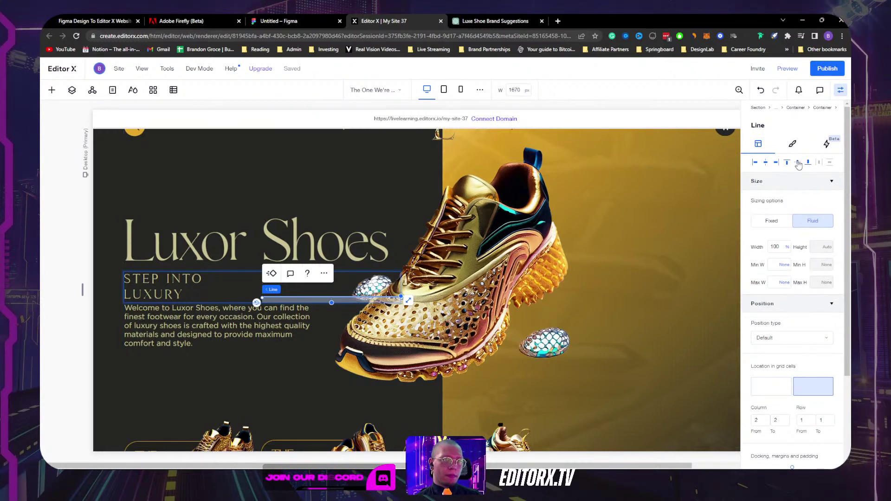
left_click(167, 289)
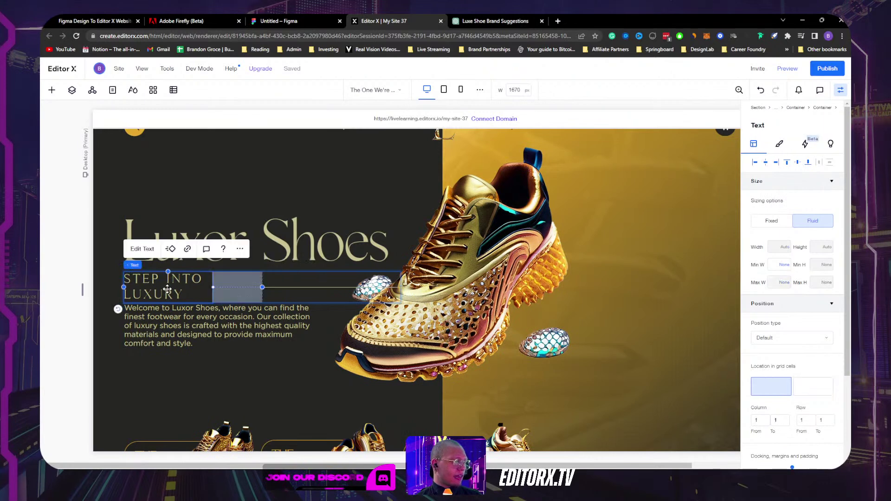
Step: Undock the STEP INTO LUXURY text from the right and set its width to 100%
scroll(817, 353, "down", 3)
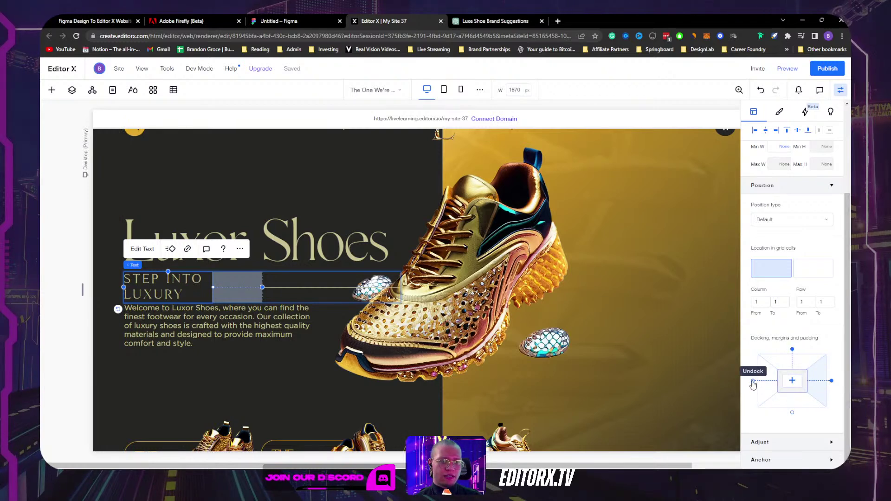
left_click(832, 384)
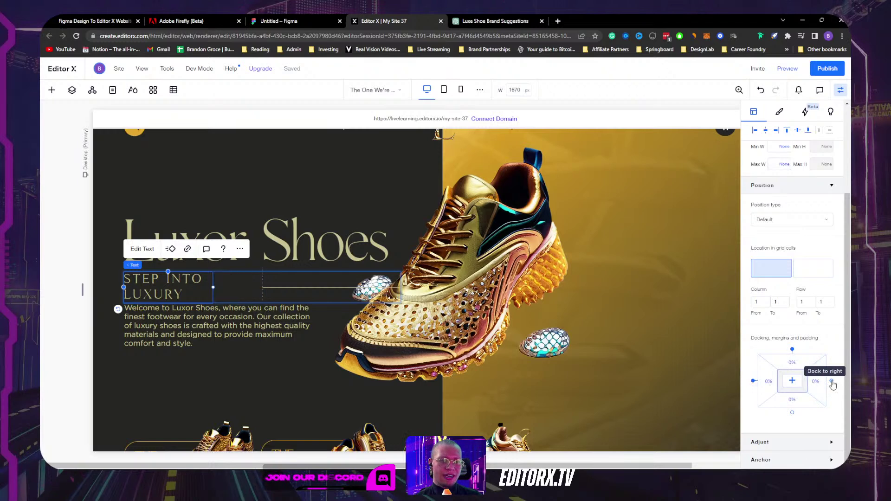
scroll(806, 291, "up", 3)
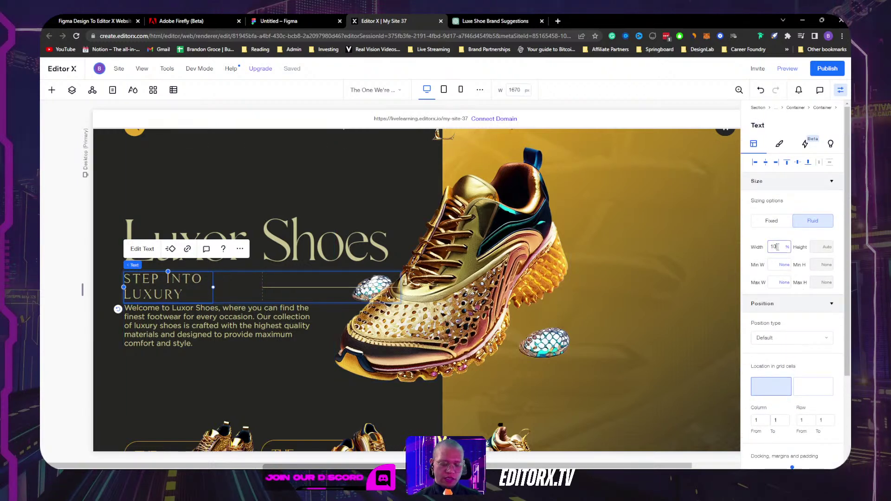
key("Return")
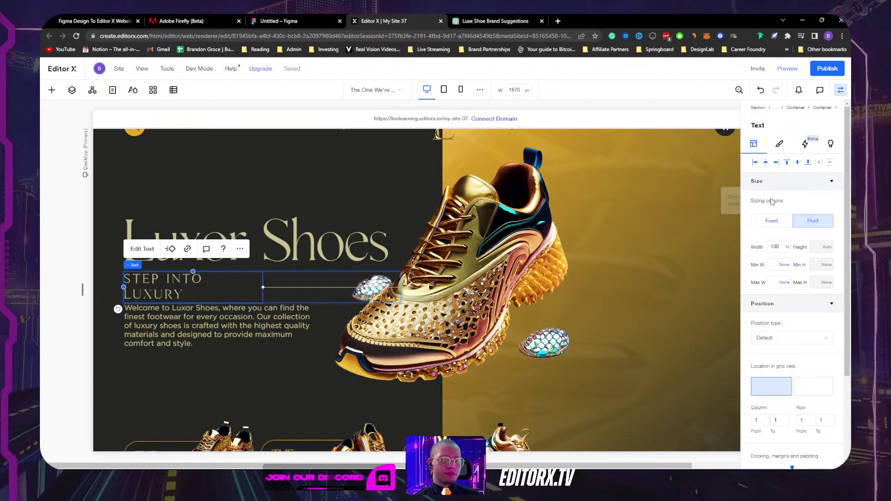
left_click(778, 146)
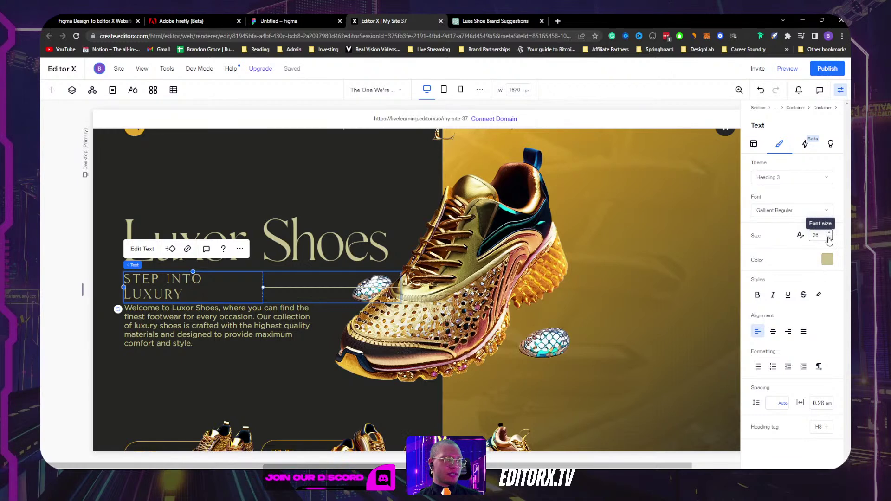
Step: Lower the tagline font size to 22 and enable text scaling from 18 to 22
left_click(830, 239)
left_click(829, 239)
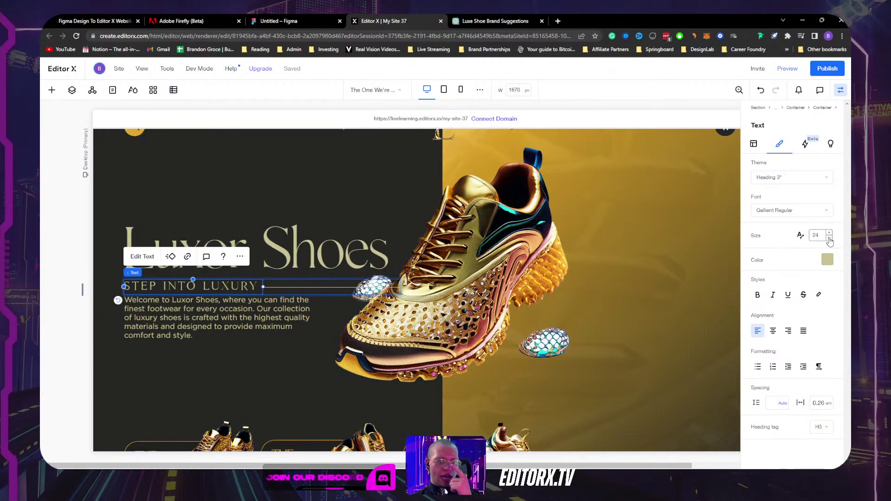
left_click(829, 238)
left_click(829, 238)
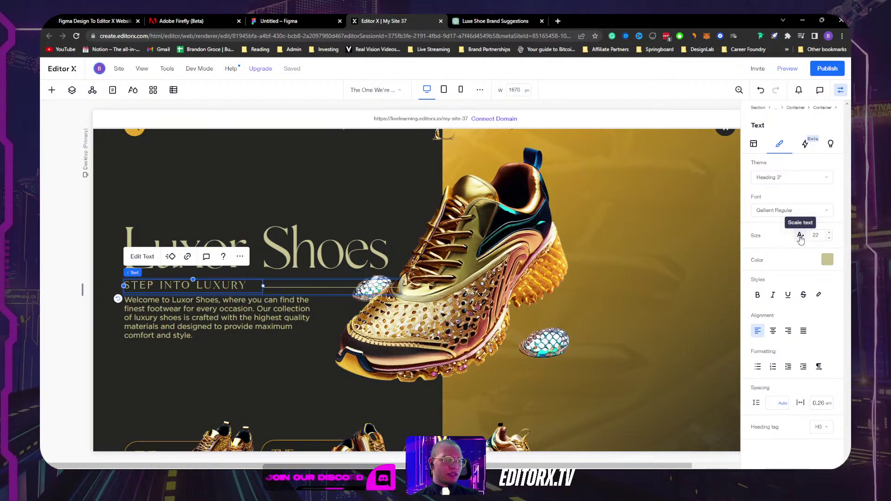
left_click(800, 237)
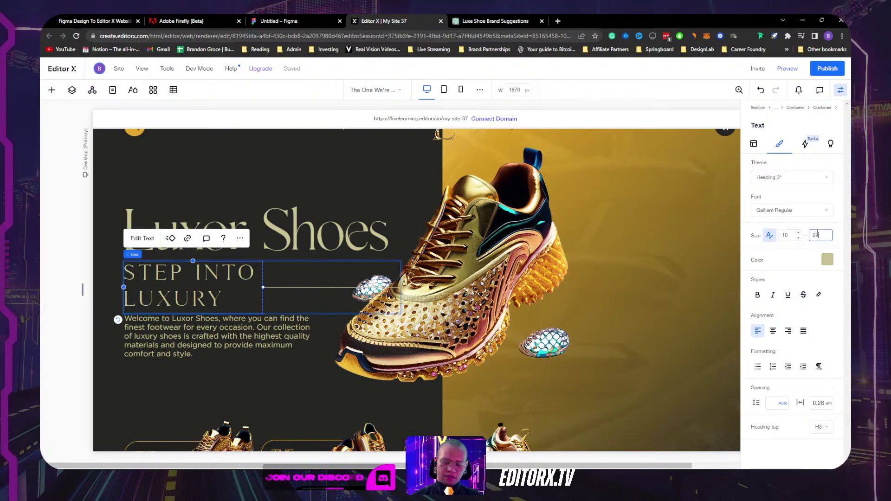
key("Return")
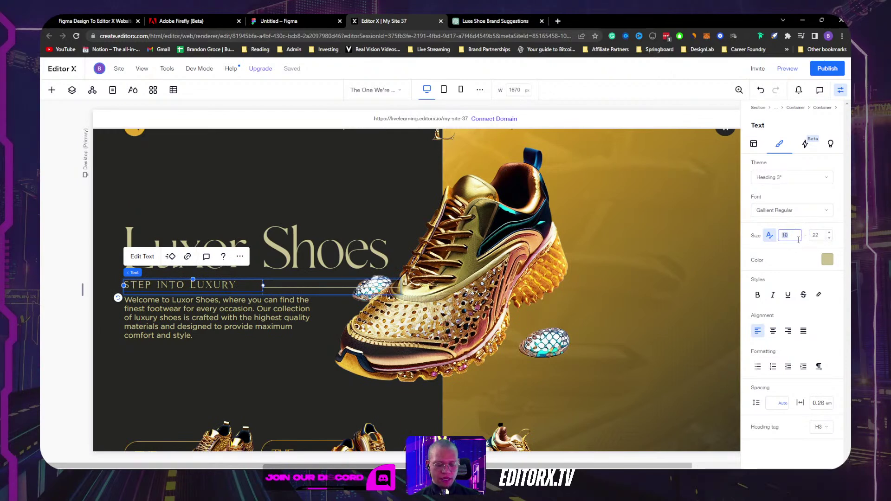
left_click(794, 243)
type("18")
key("Return")
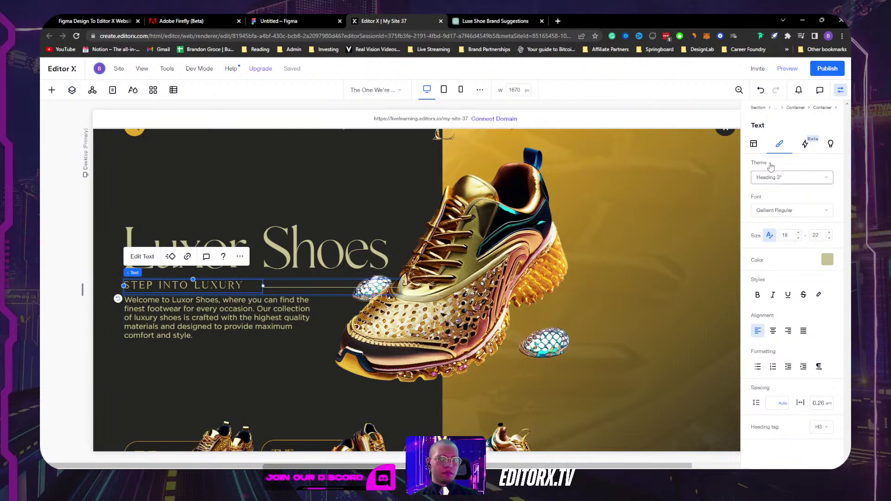
left_click(752, 144)
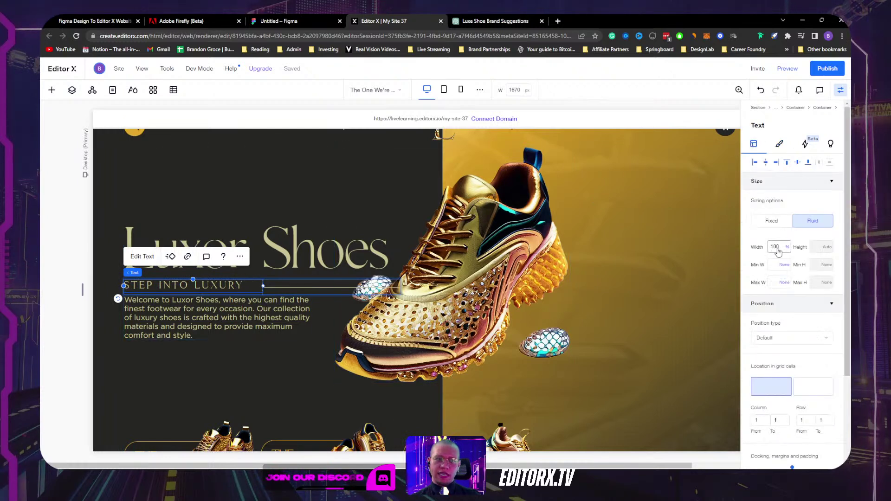
Step: Set the STEP INTO LUXURY text's width unit to Max content
scroll(784, 279, "down", 2)
scroll(784, 287, "up", 2)
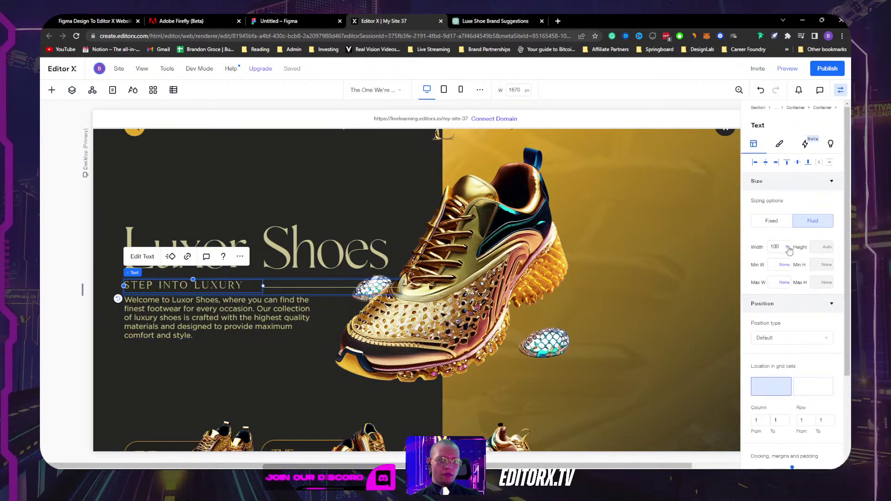
left_click(788, 247)
left_click(801, 326)
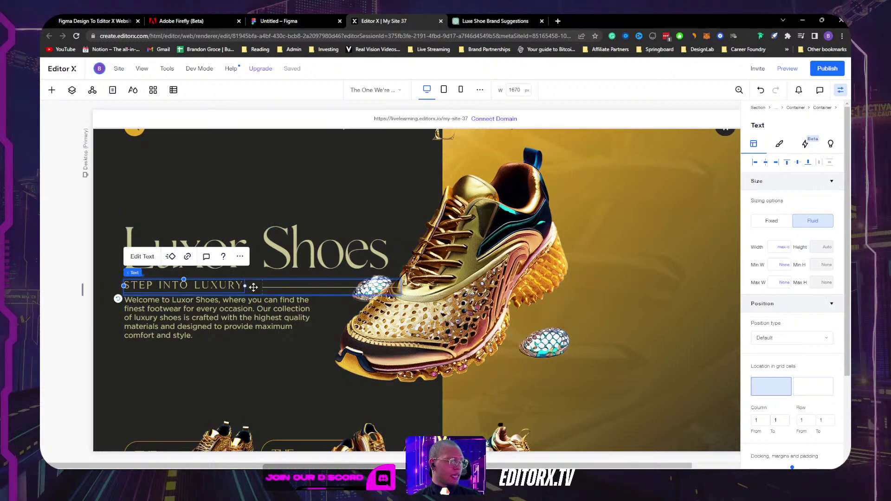
Step: Size column 1 of the tagline's 2x1 grid to Max content
left_click(254, 287)
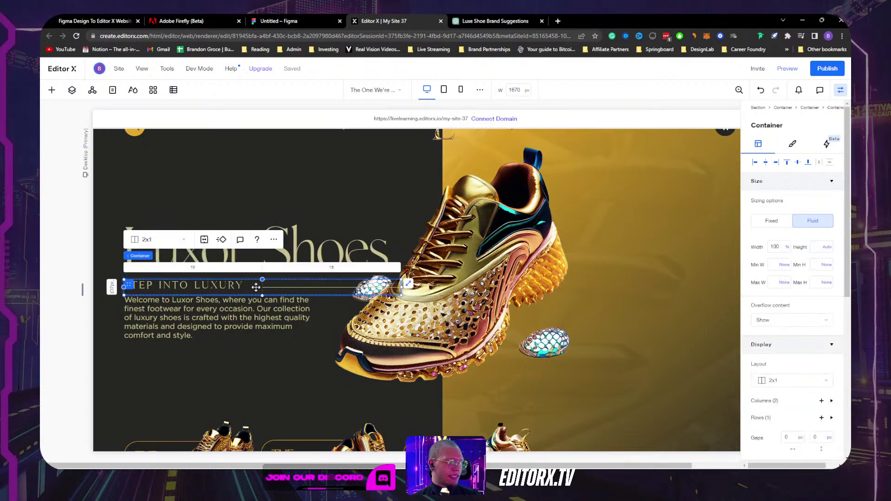
left_click(194, 268)
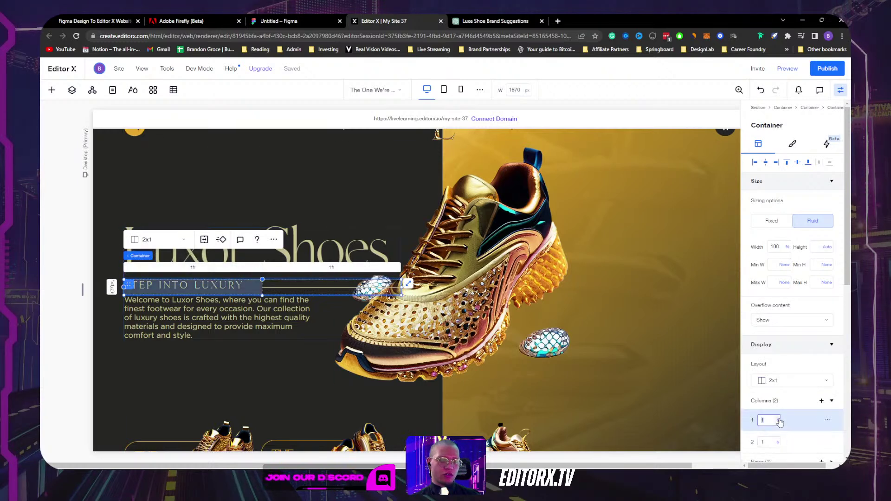
left_click(779, 421)
left_click(800, 382)
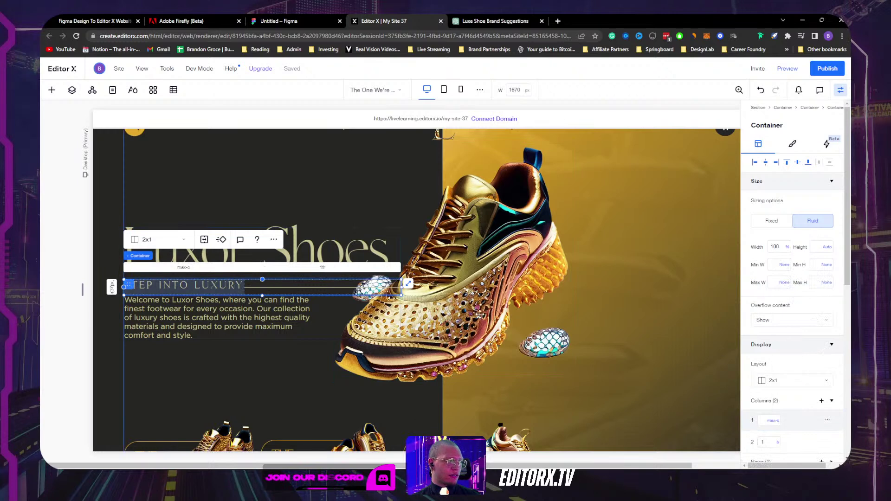
left_click(230, 285)
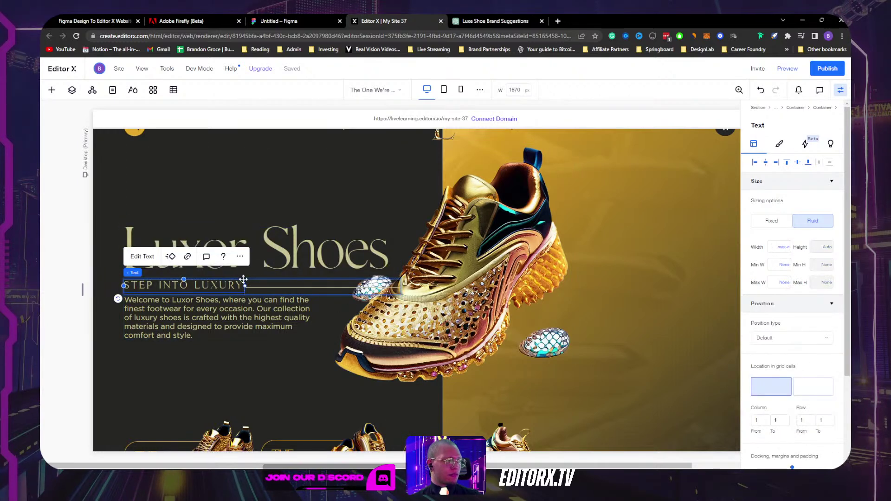
scroll(789, 257, "down", 3)
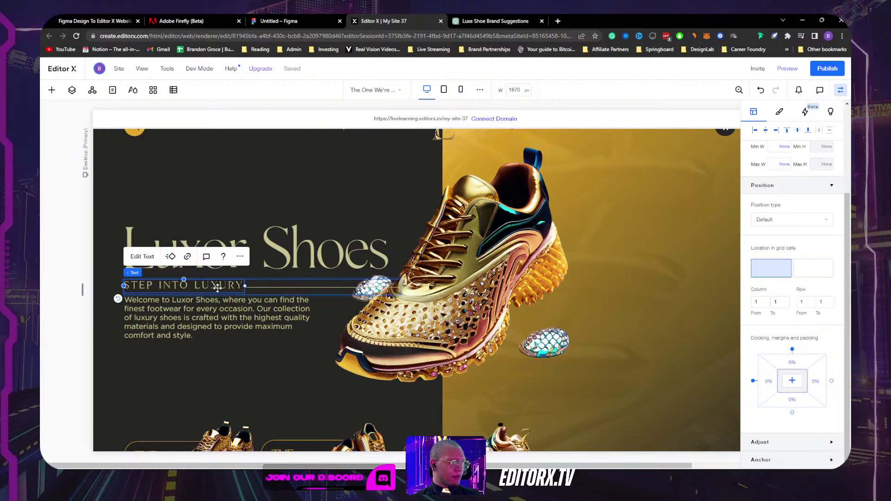
left_click(251, 291)
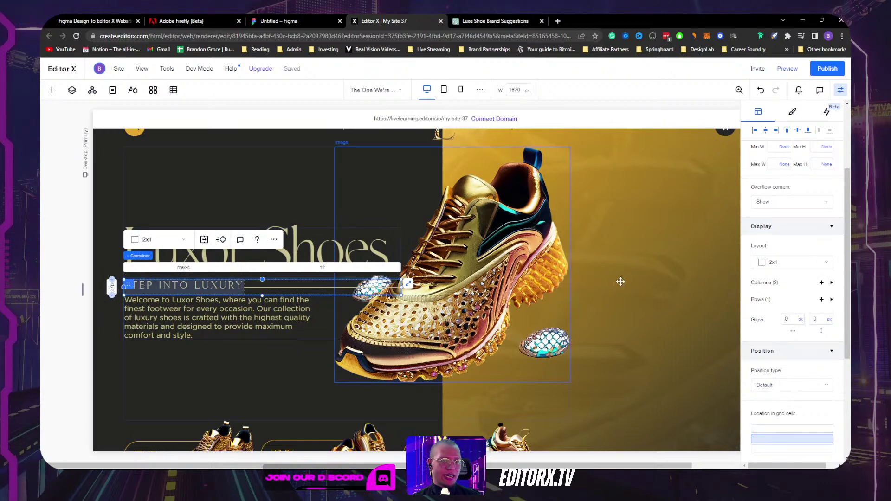
Step: Set the tagline grid row's minimum to Max content
scroll(779, 314, "down", 1)
scroll(780, 314, "down", 2)
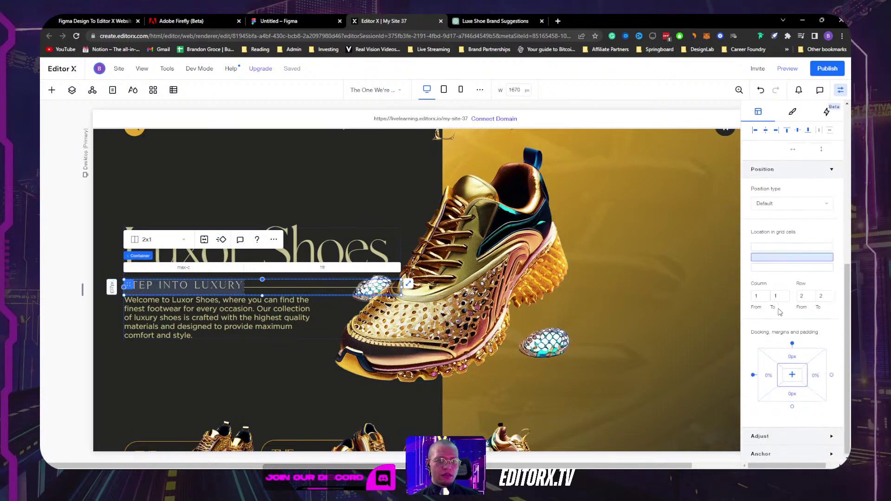
scroll(764, 297, "up", 3)
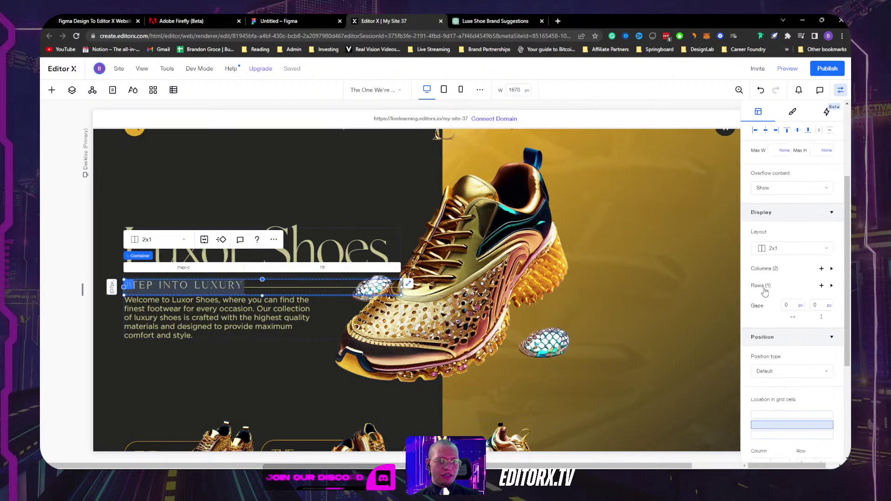
left_click(112, 287)
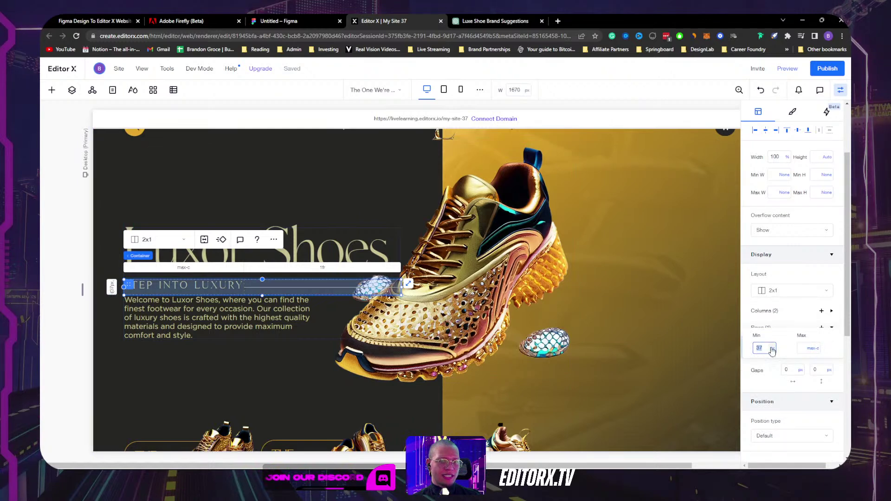
left_click(772, 349)
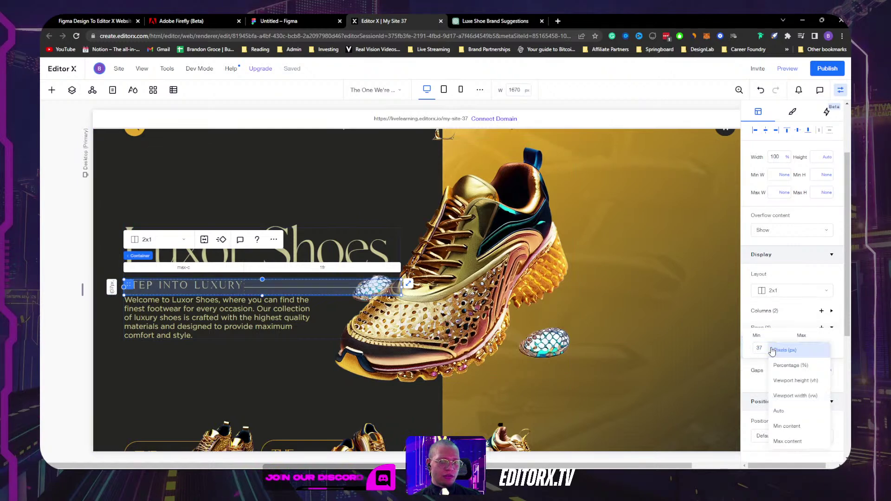
left_click(789, 441)
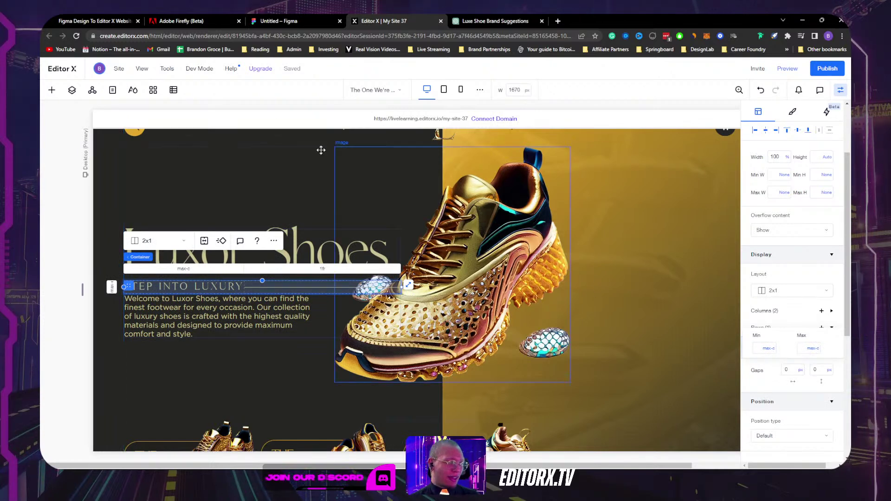
Step: Undock the tagline from the top and give its 2x1 grid a 15 px column gap
left_click(208, 289)
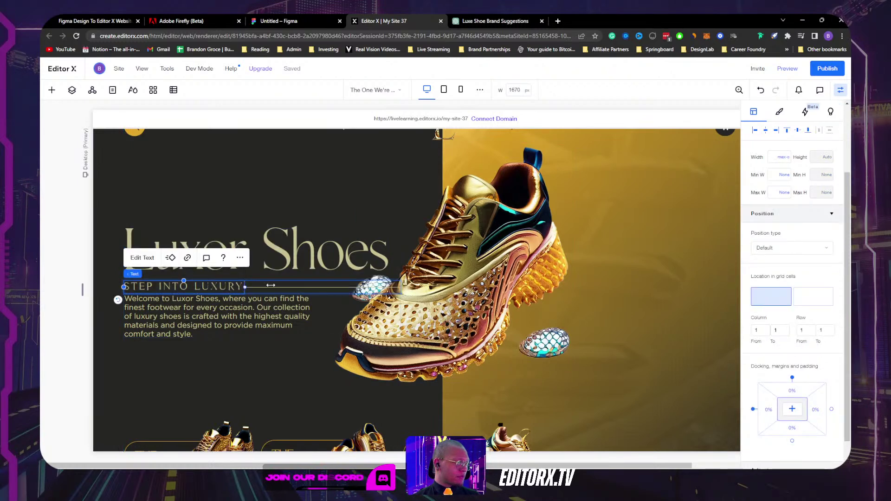
left_click(799, 131)
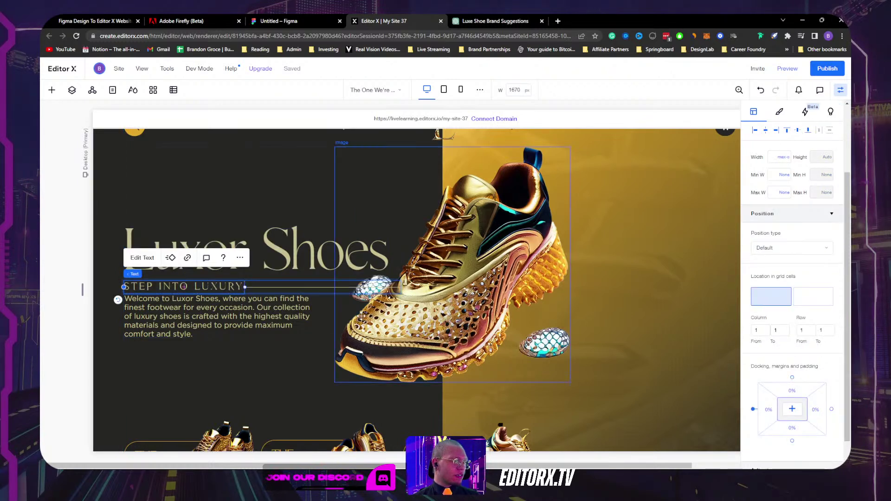
left_click(246, 289)
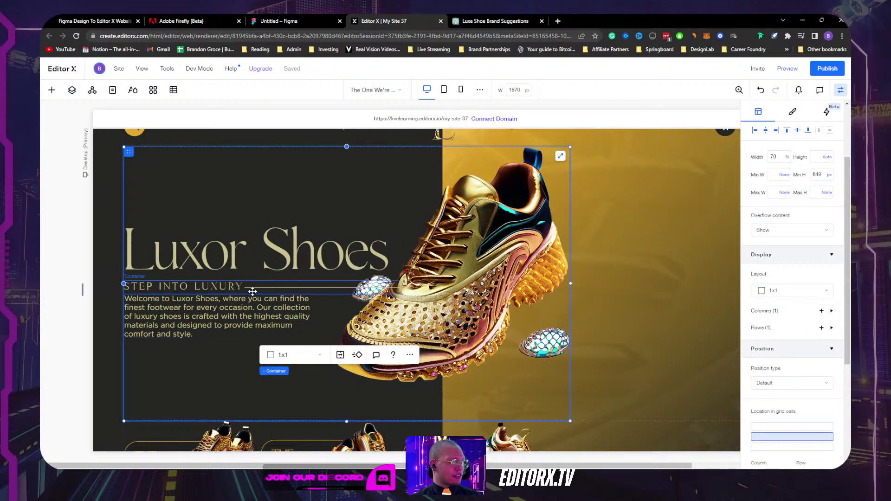
left_click(252, 292)
scroll(774, 325, "down", 2)
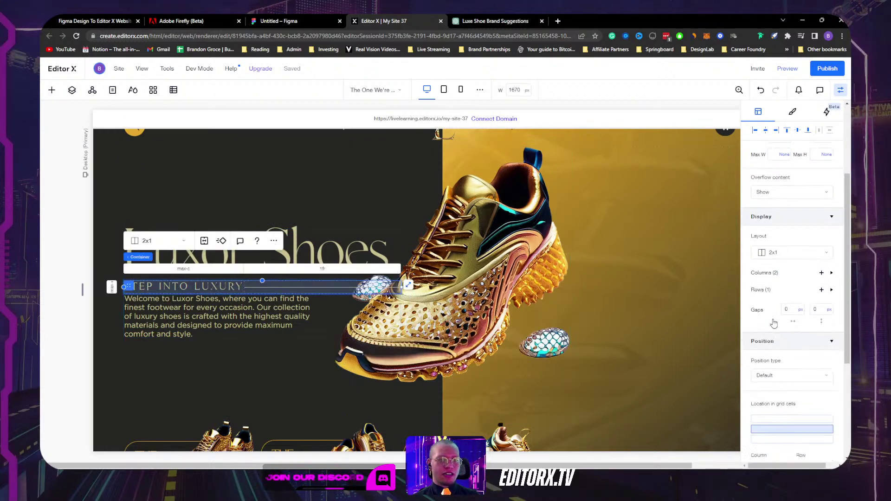
left_click(792, 265)
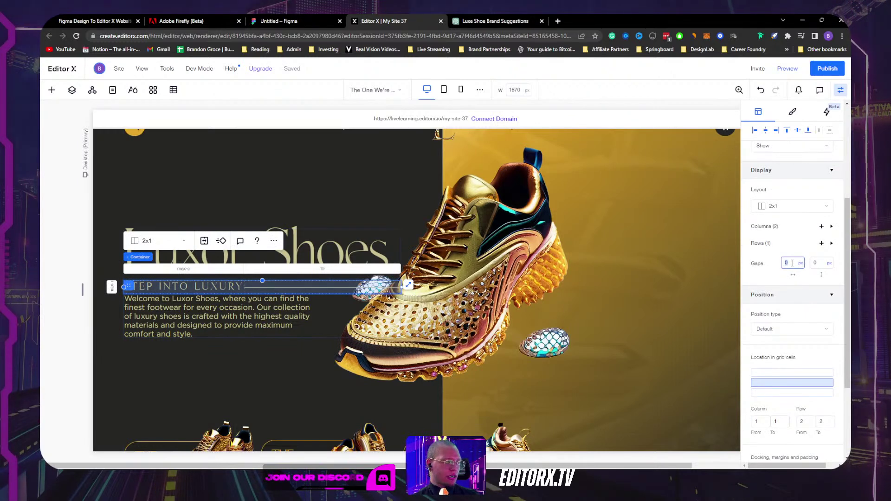
type("15")
key("Return")
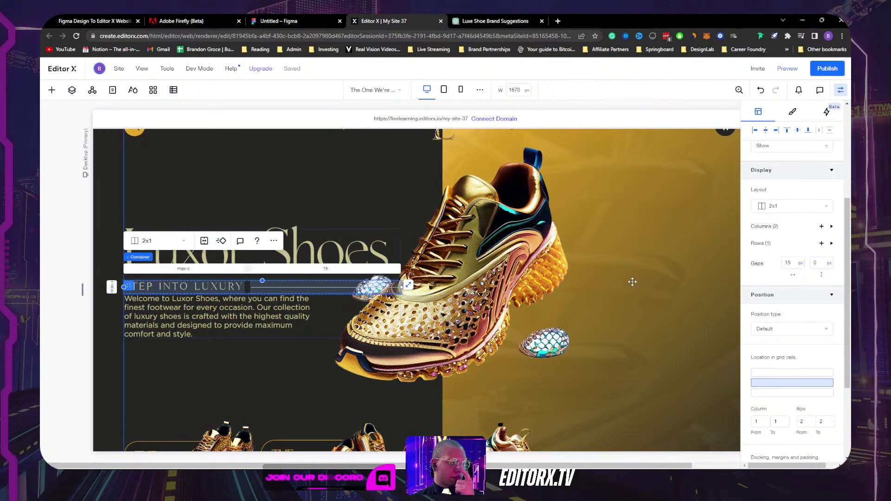
Step: Enter a 15 px vertical gap on the container holding the title and paragraph
left_click(657, 255)
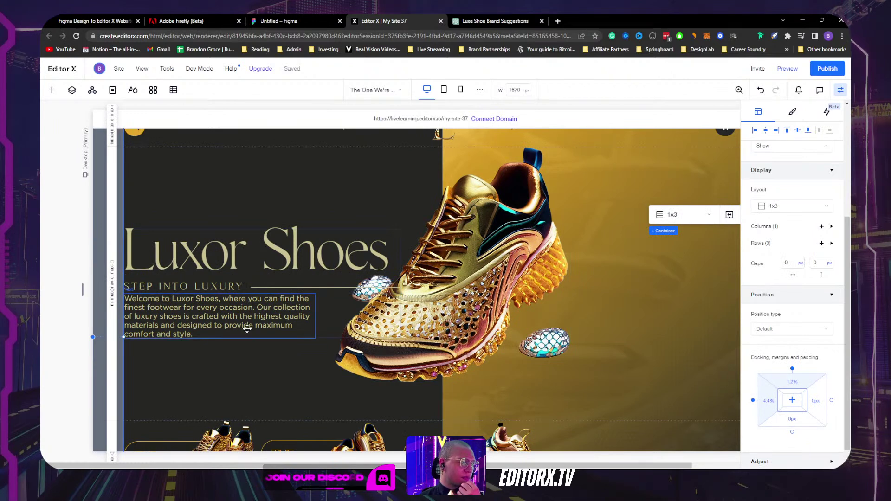
left_click(330, 305)
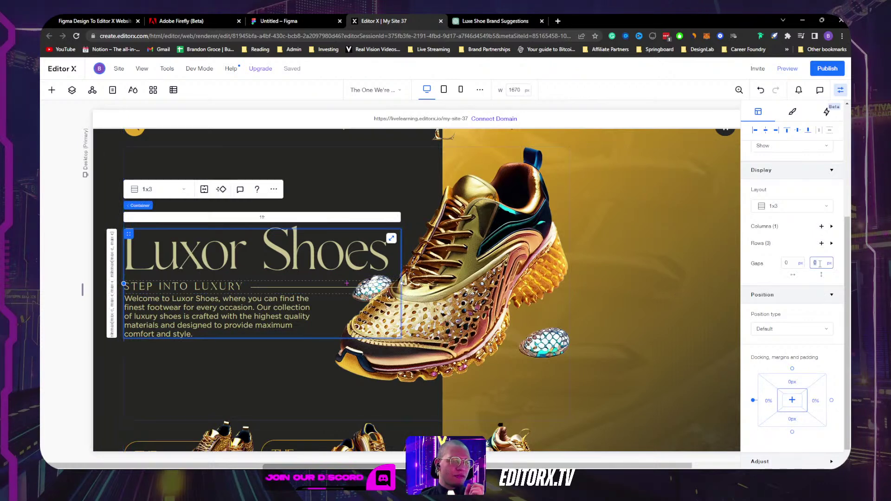
type("15")
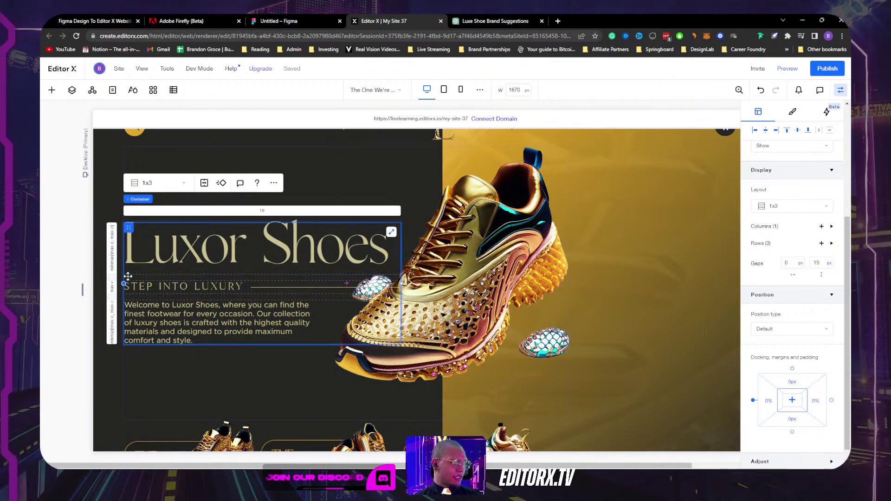
left_click(245, 373)
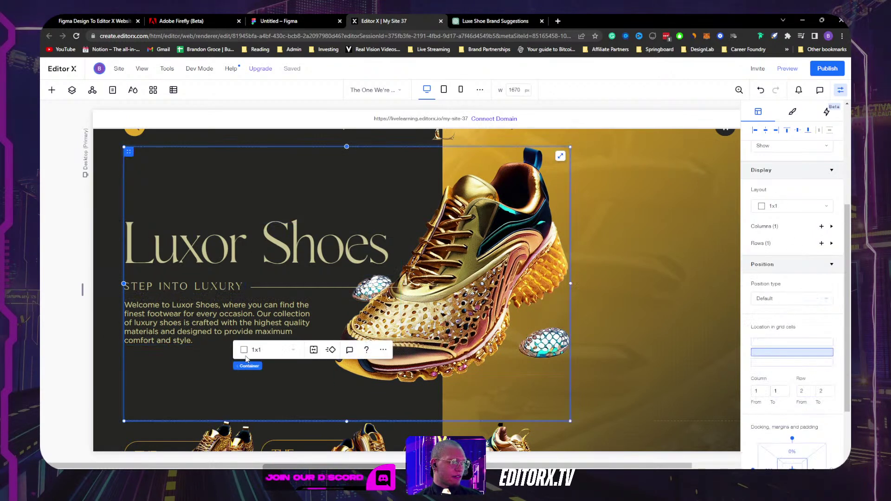
left_click(246, 319)
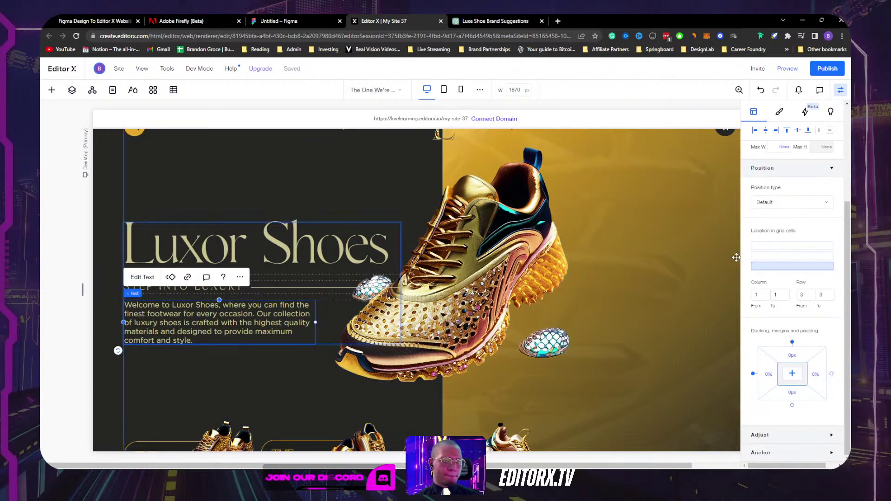
scroll(794, 285, "up", 3)
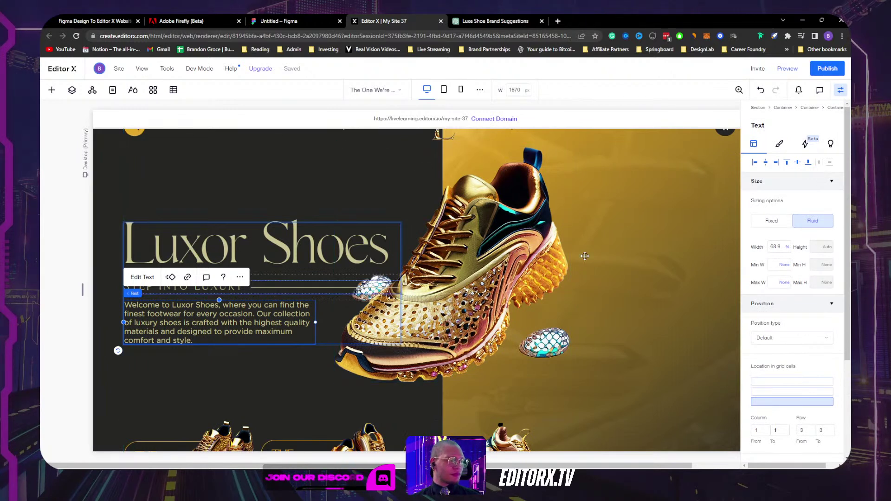
Step: Set the welcome paragraph's width to 80%; a trial hero-container resize is undone
left_click(778, 247)
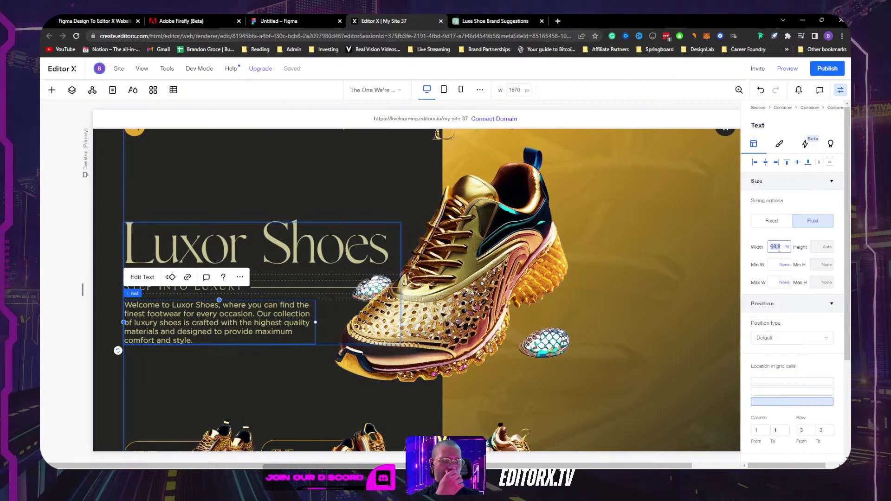
type("80")
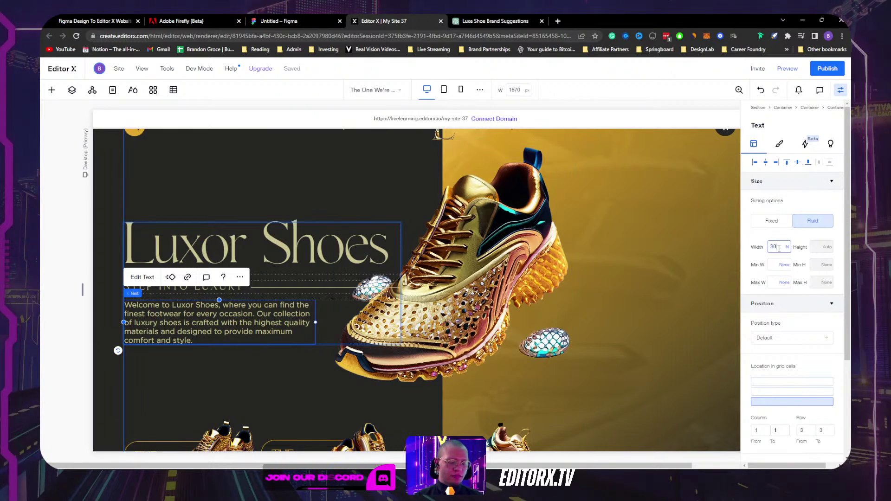
key("Return")
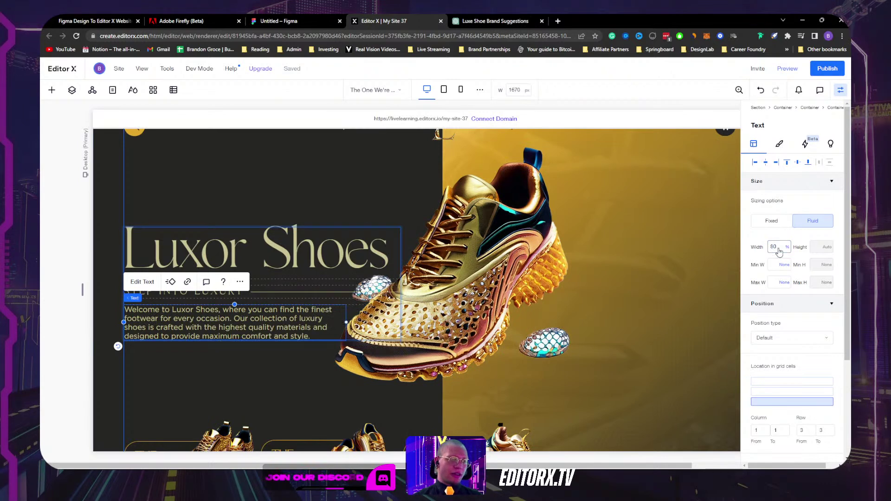
left_click(273, 393)
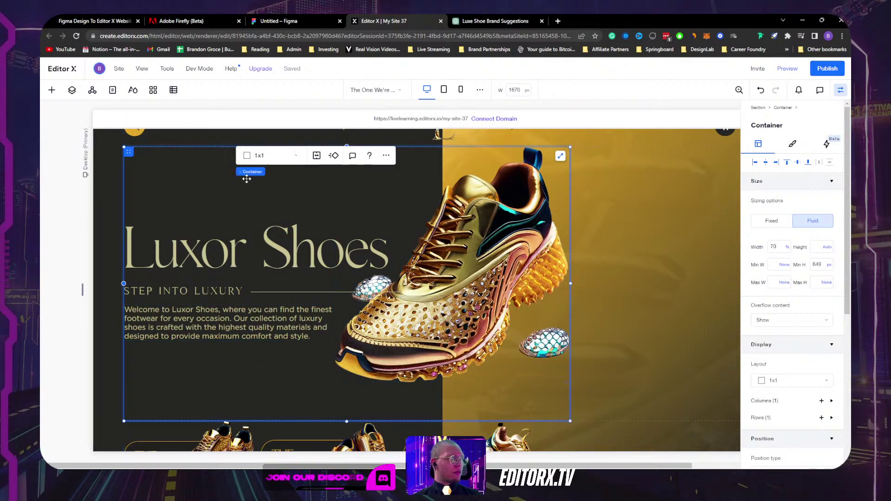
left_click_drag(571, 284, 599, 260)
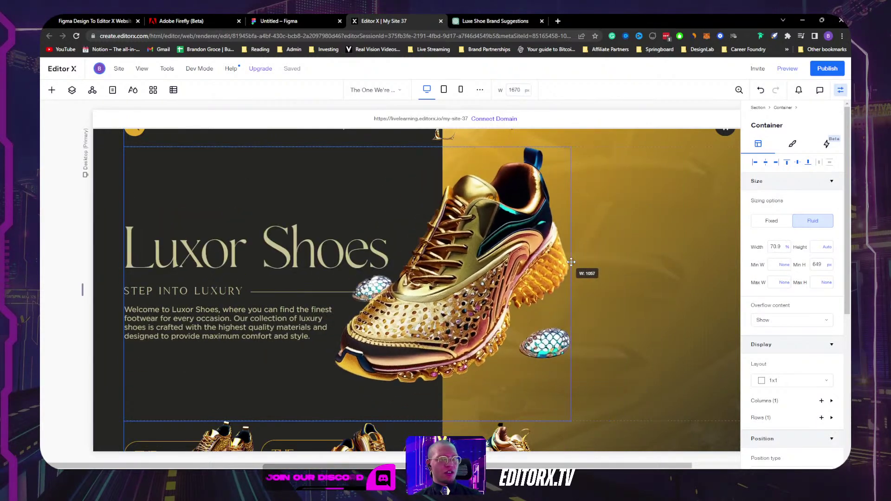
key("ctrl+z")
Step: Undock the shoe image from left and top and set its bottom margin to 0
left_click(450, 279)
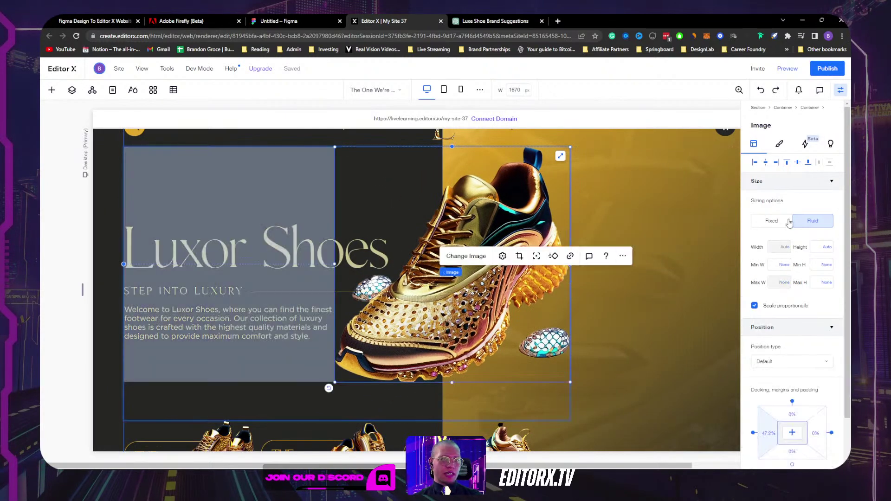
scroll(786, 265, "down", 2)
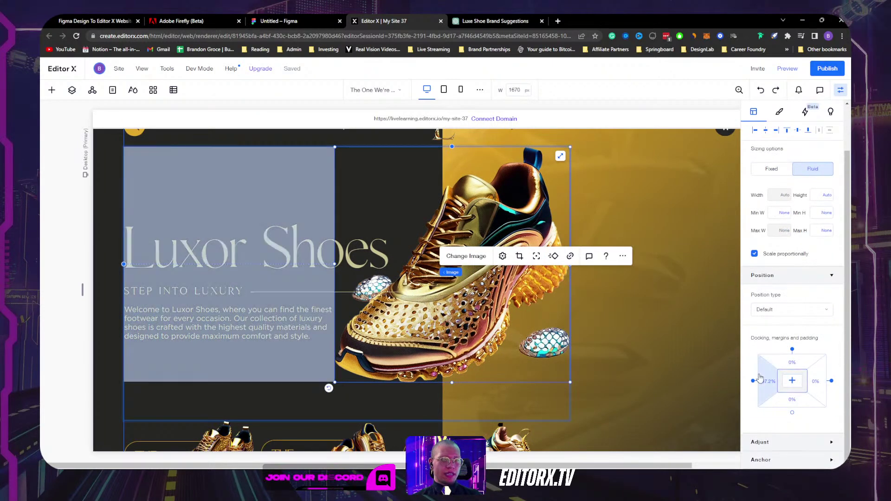
left_click(753, 381)
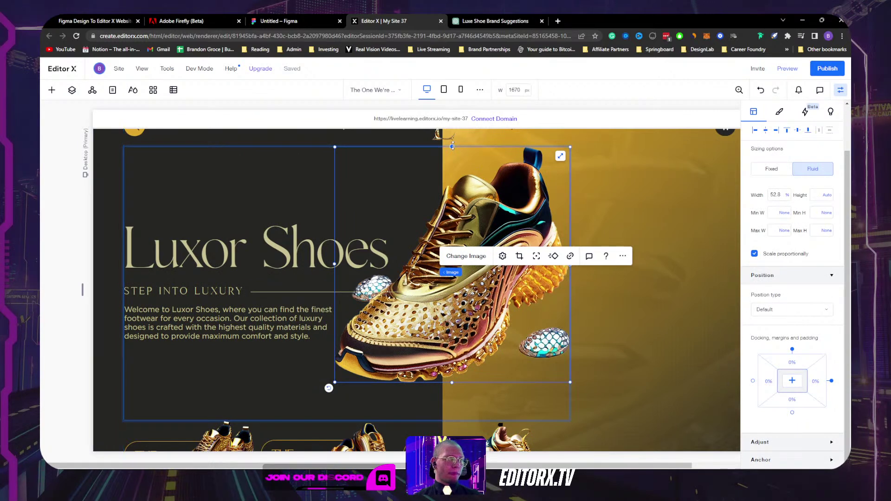
left_click(792, 349)
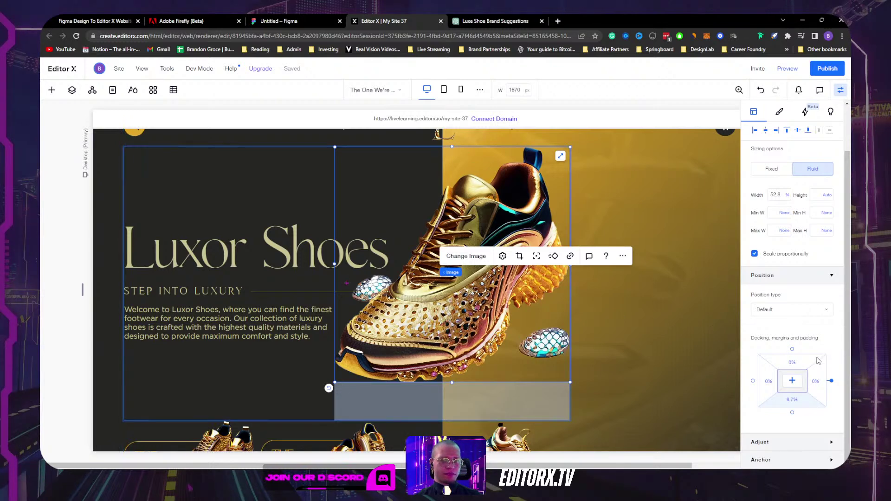
left_click(796, 401)
type("0")
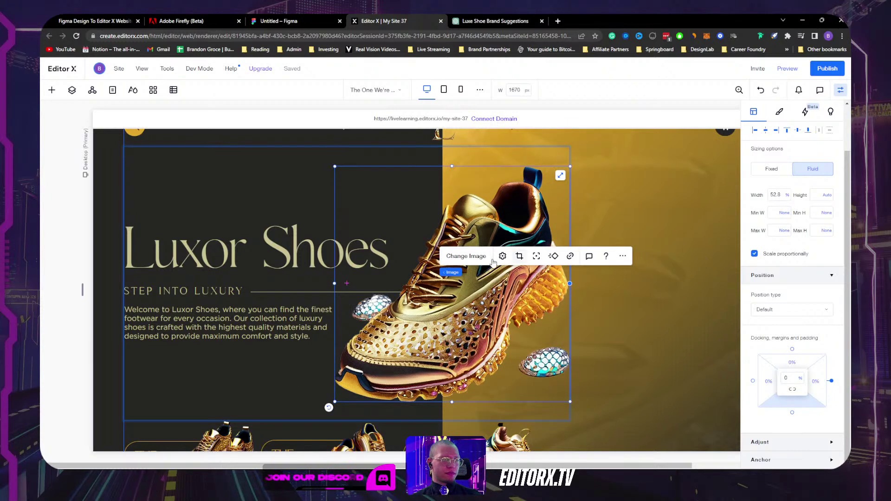
left_click(451, 272)
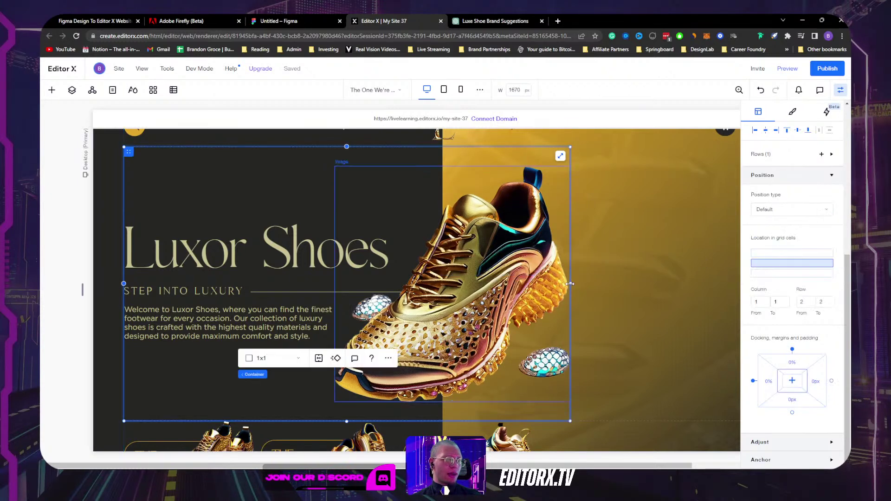
left_click_drag(574, 284, 694, 274)
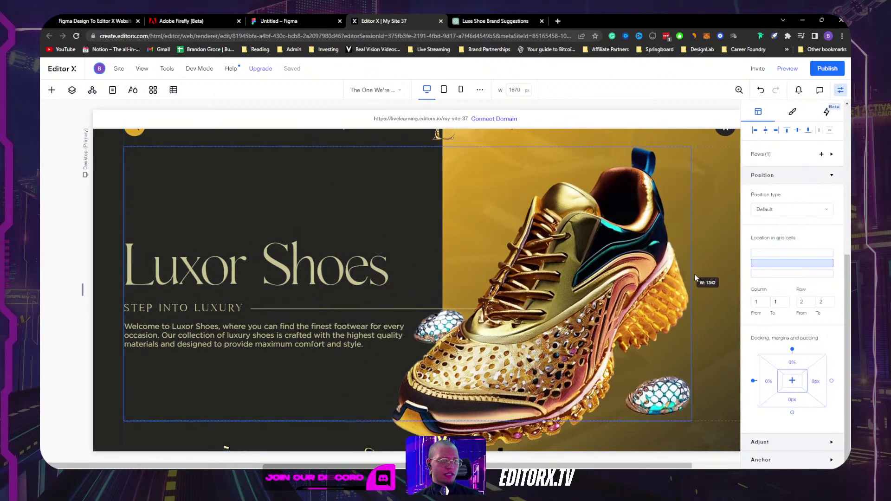
key("ctrl+z")
scroll(785, 249, "up", 6)
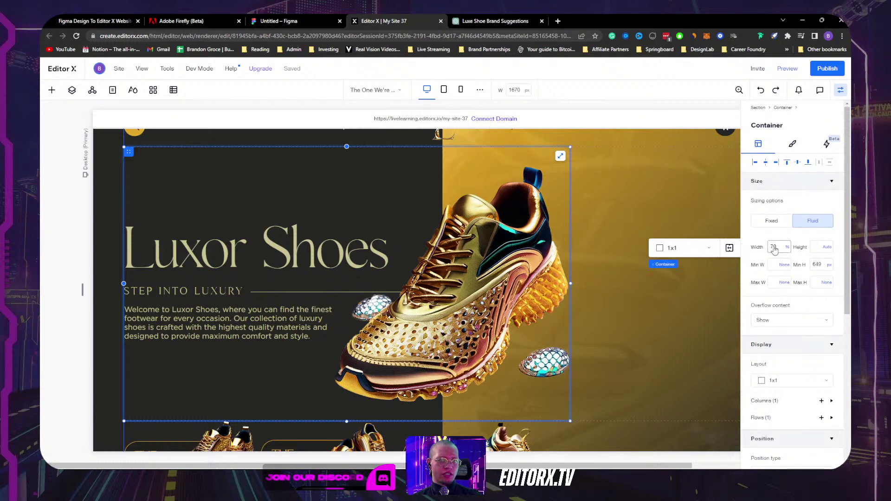
Step: Switch the hero container's width unit to px (Fixed), undo a trial resize, and keep the shoe image in percent
left_click(785, 246)
left_click(742, 261)
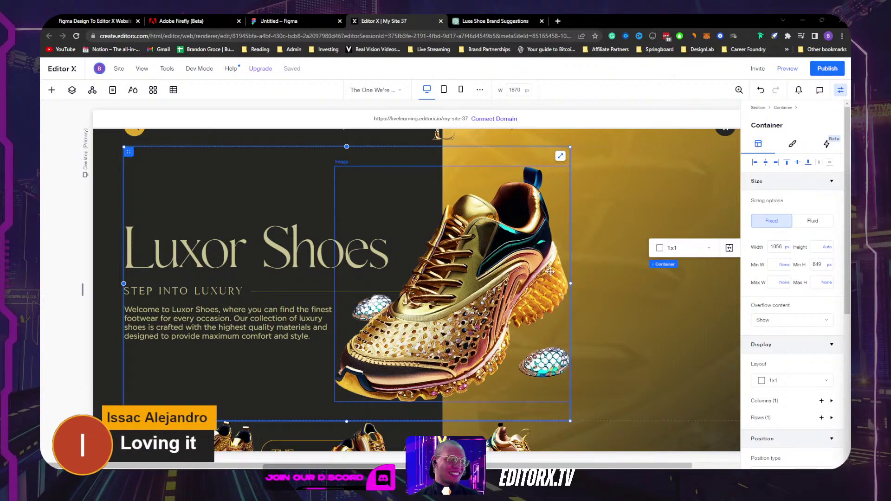
left_click_drag(571, 283, 525, 276)
key("ctrl+z")
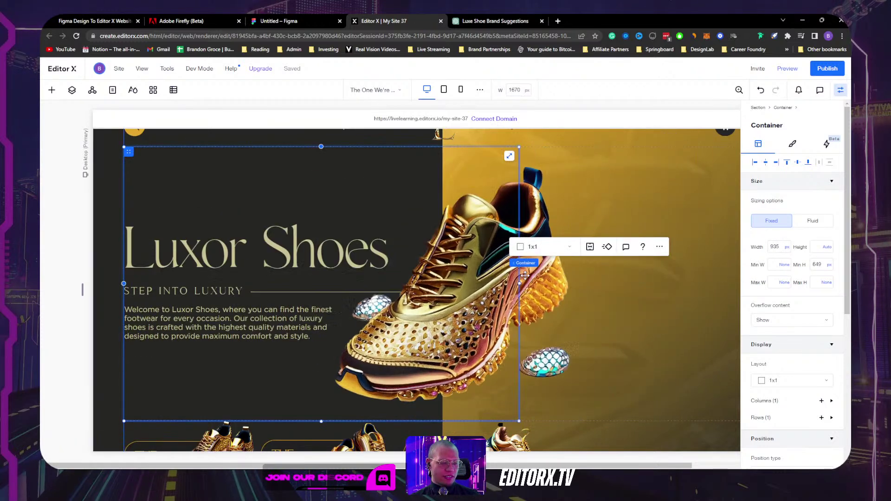
left_click(550, 301)
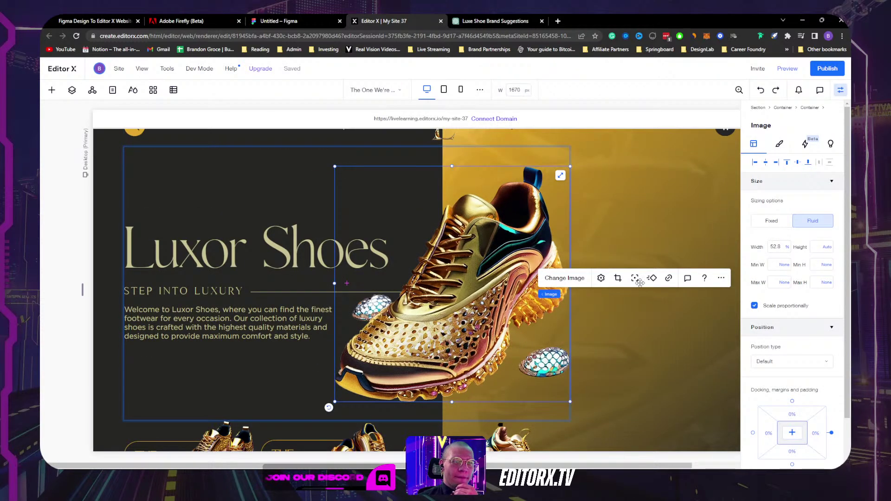
left_click(788, 248)
left_click(794, 265)
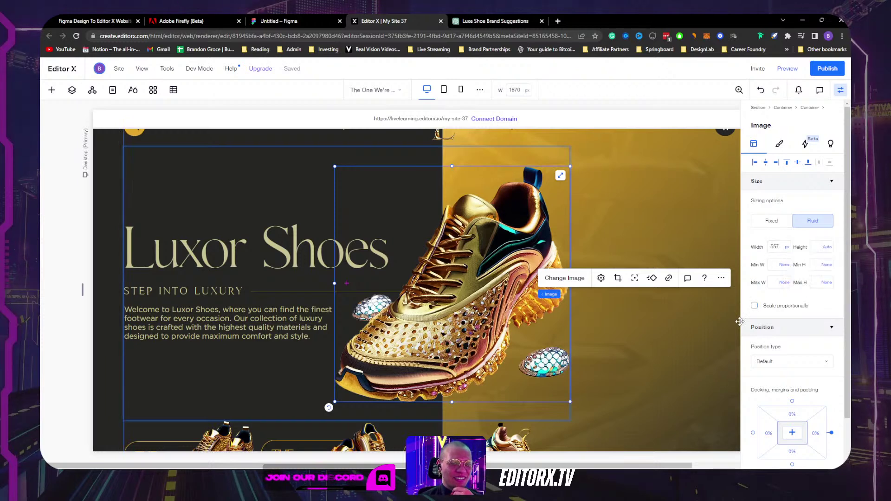
Step: Drag the hero container's right edge out to roughly 1223 px wide
left_click(241, 378)
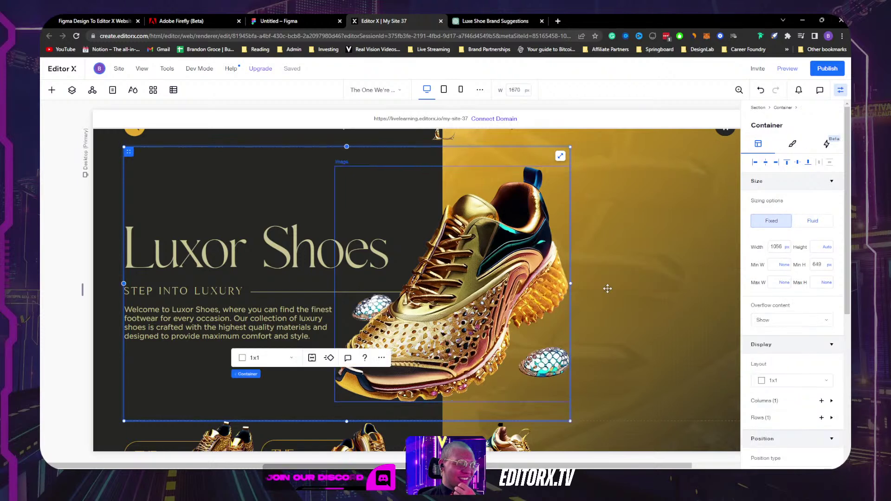
left_click_drag(570, 282, 631, 266)
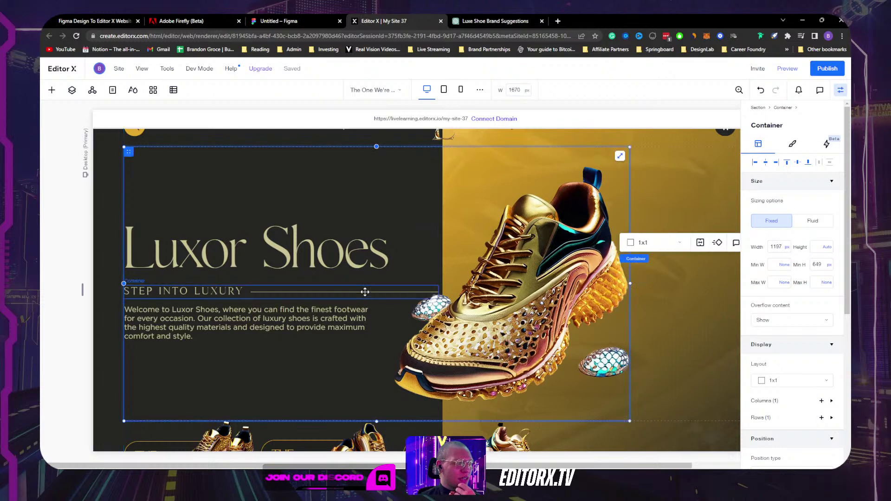
left_click(364, 294)
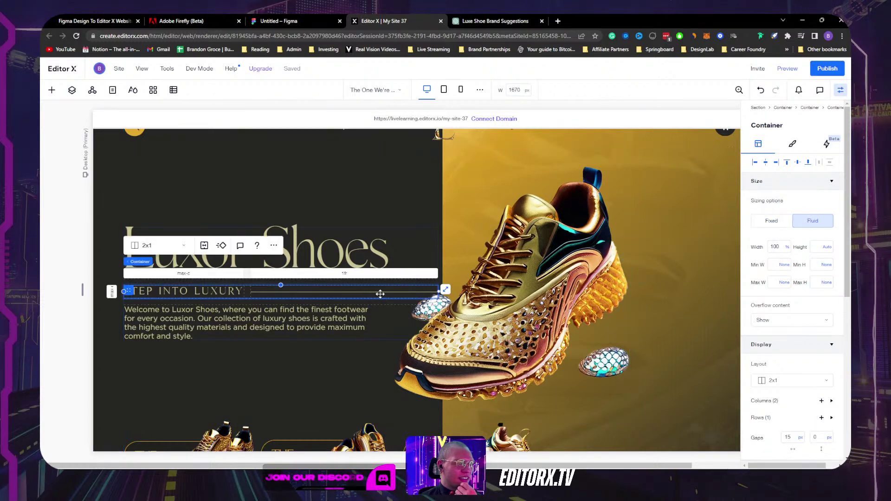
left_click(348, 159)
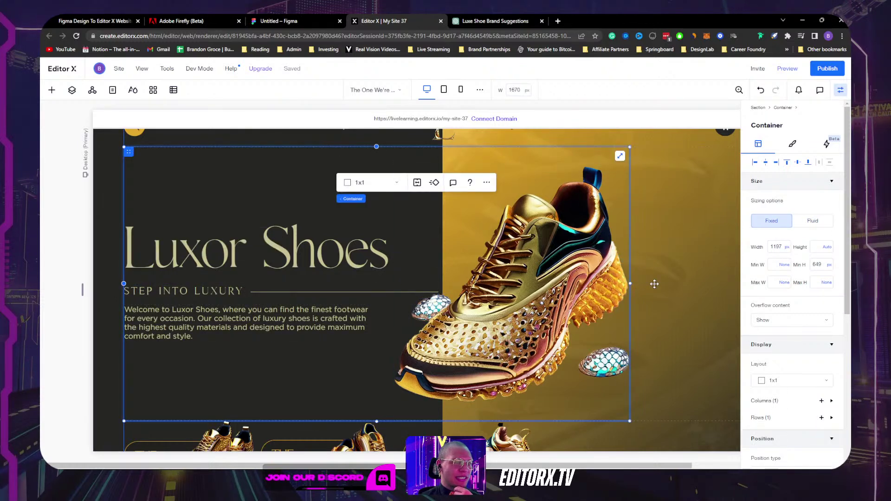
mouse_move(630, 283)
left_mouse_down()
mouse_move(729, 273)
mouse_move(563, 268)
mouse_move(676, 264)
mouse_move(627, 273)
left_mouse_up()
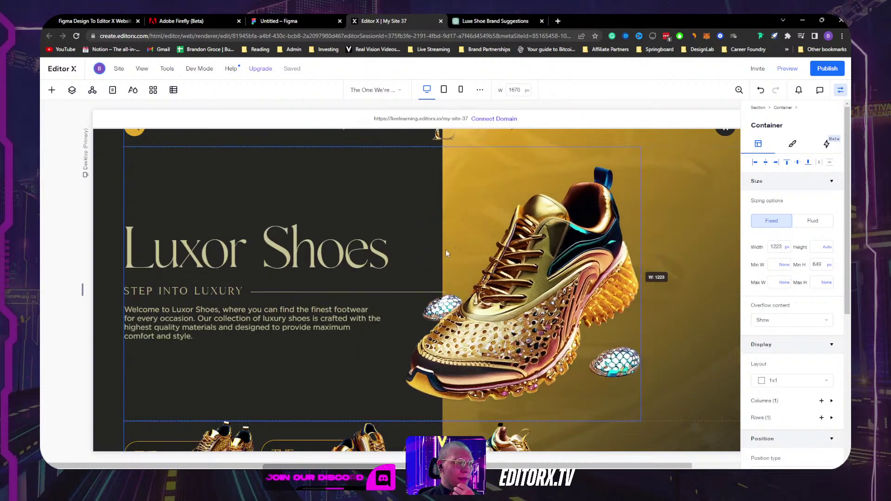
left_click(397, 241)
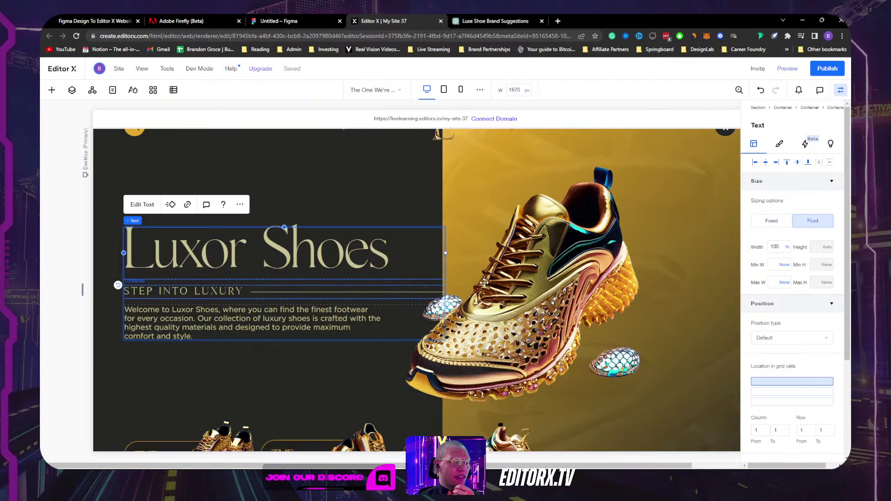
Step: Undo the last layout change and inspect the text column, heading, row and paragraph, leaving heading width at 100%
key("ctrl+z")
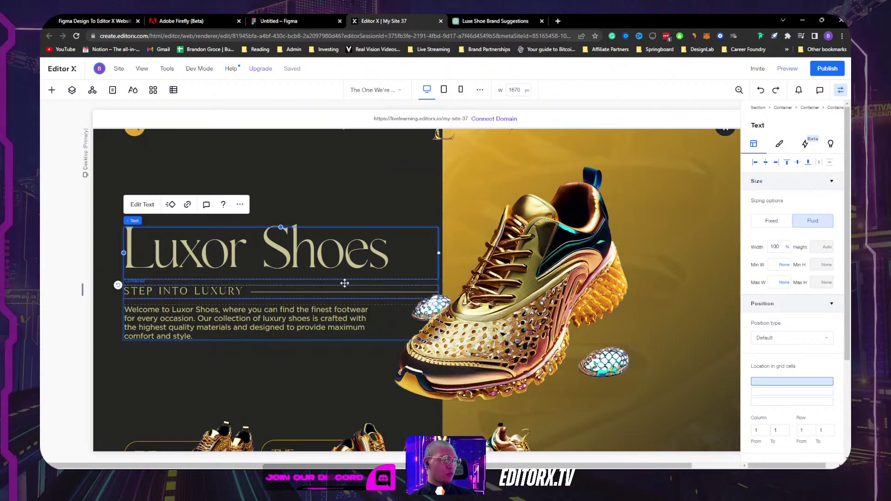
left_click(345, 282)
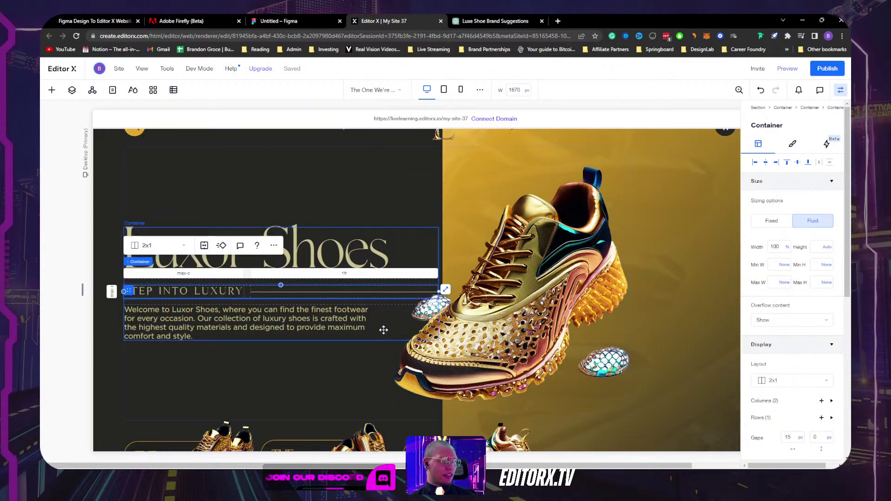
left_click(387, 330)
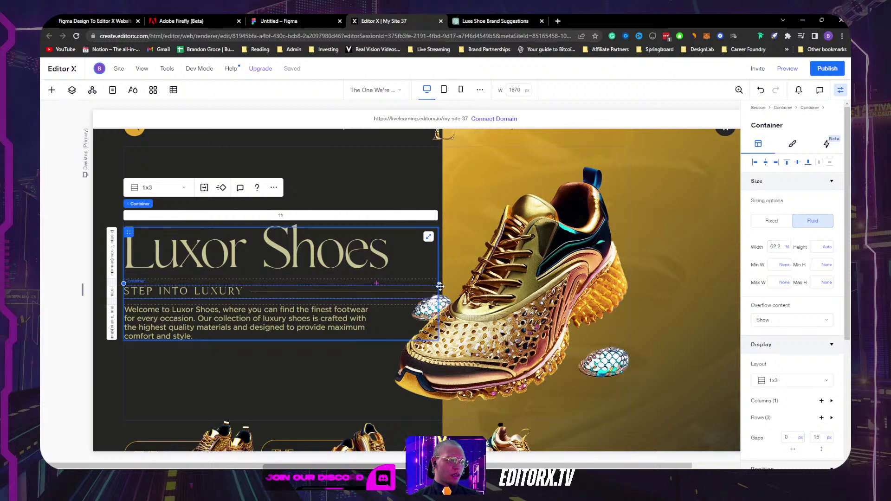
left_click(280, 216)
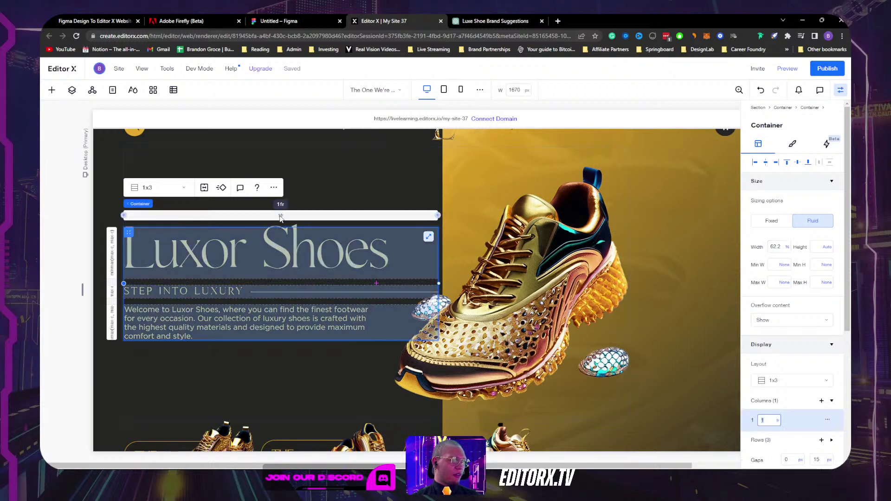
left_click(293, 253)
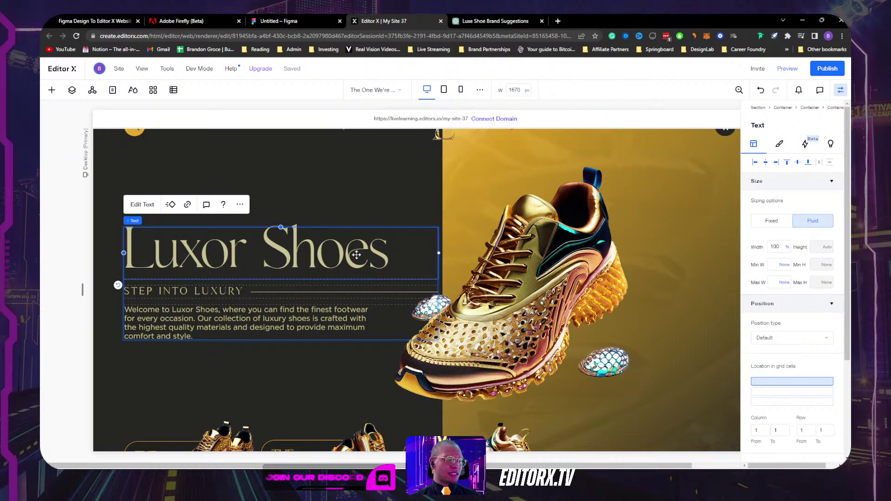
left_click(247, 295)
left_click(314, 250)
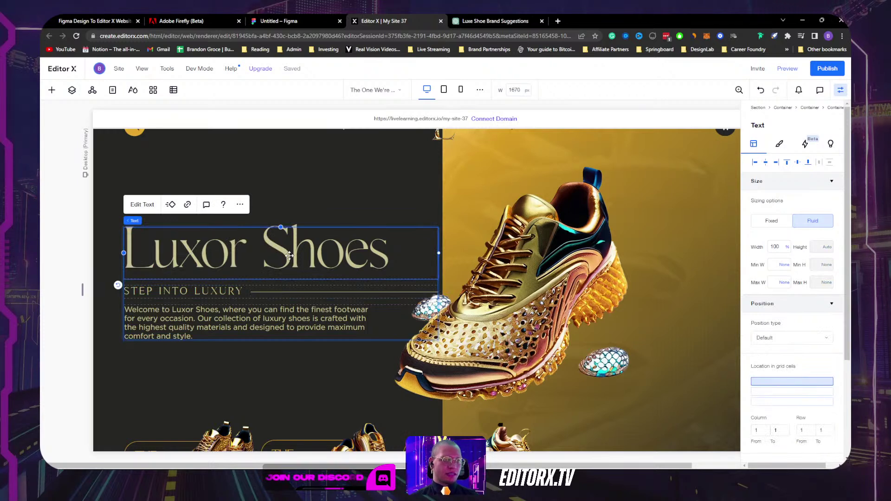
left_click(254, 328)
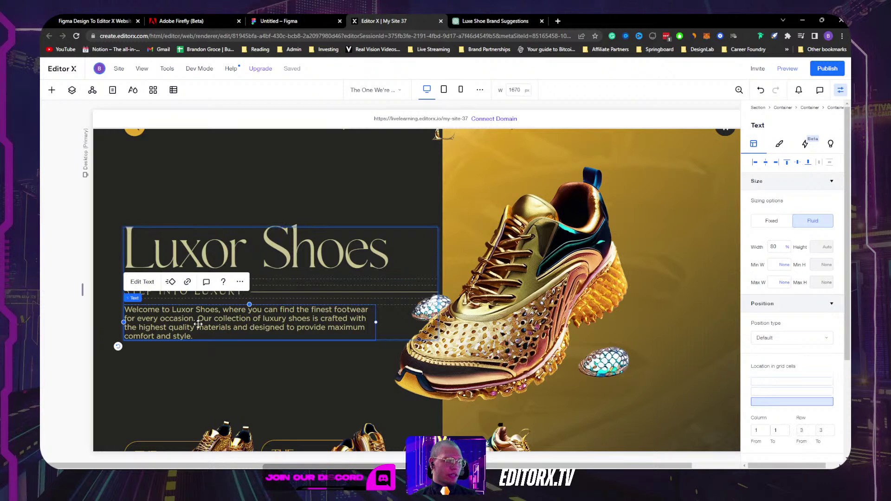
left_click(300, 262)
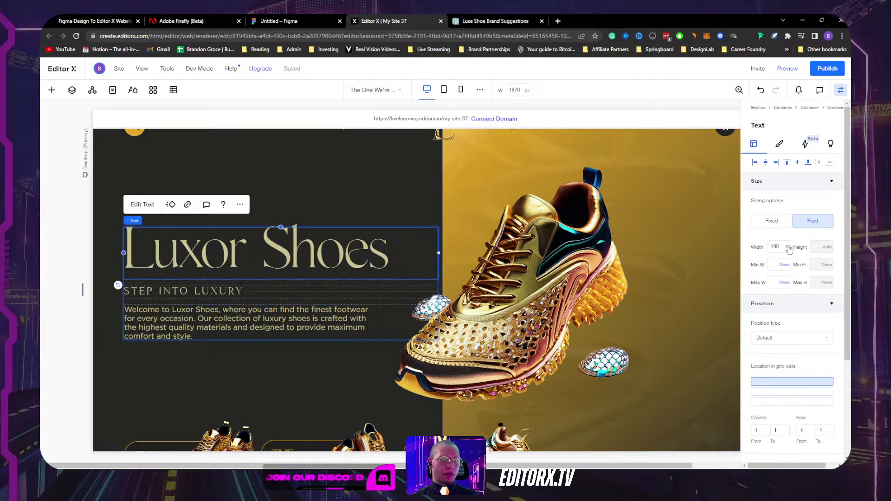
left_click(788, 247)
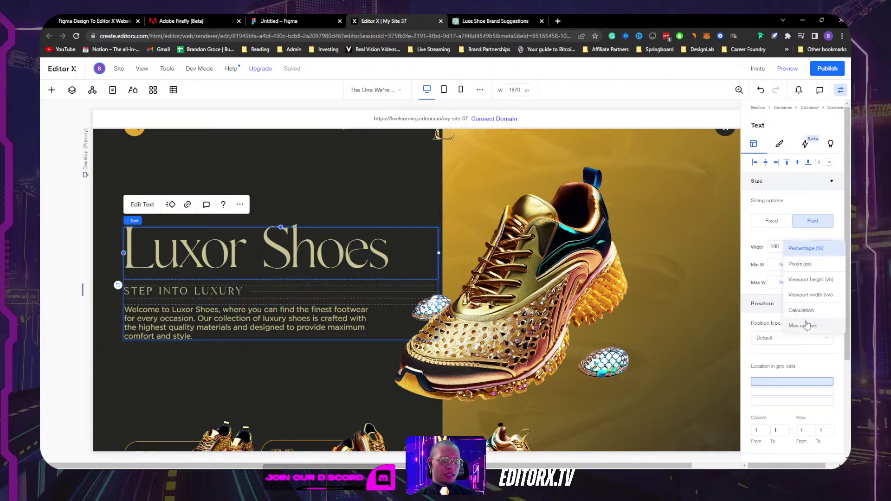
left_click(411, 223)
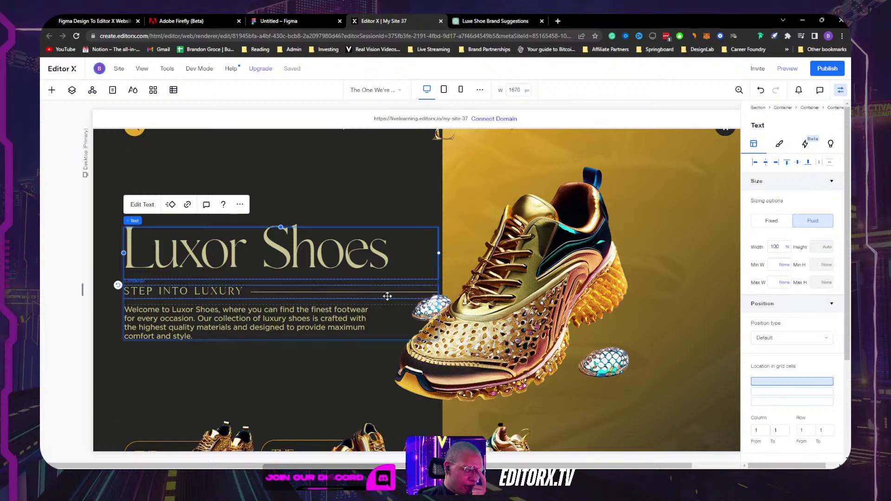
Step: Narrow the text column to about 53%, fix it at 640 px, and shrink the canvas to 1314 px
left_click(393, 316)
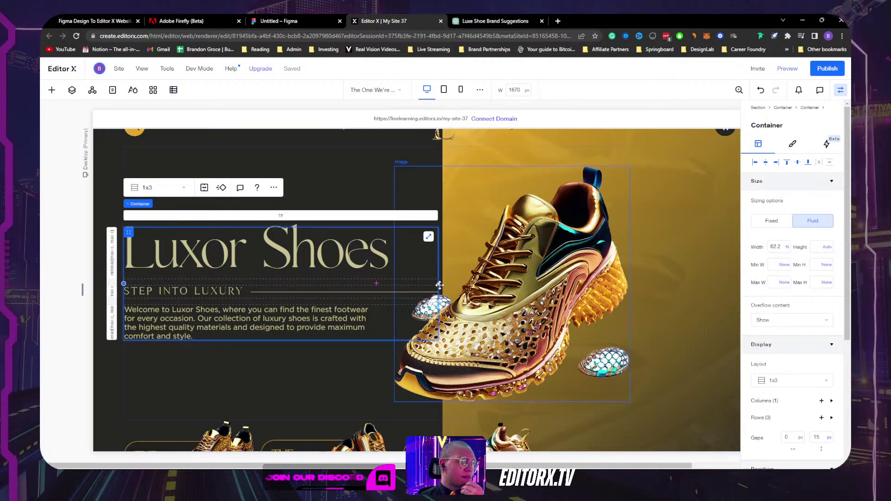
left_click_drag(439, 283, 394, 283)
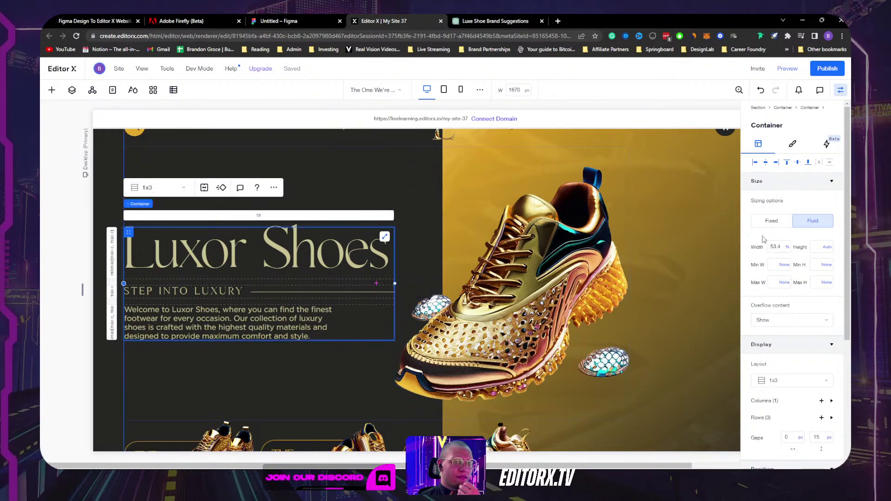
left_click(787, 247)
left_click(803, 263)
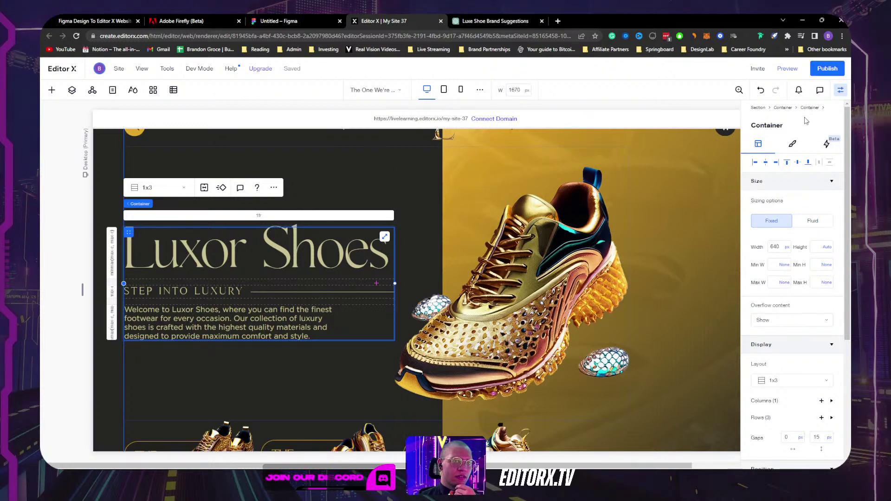
left_click(841, 91)
left_click_drag(805, 292, 735, 262)
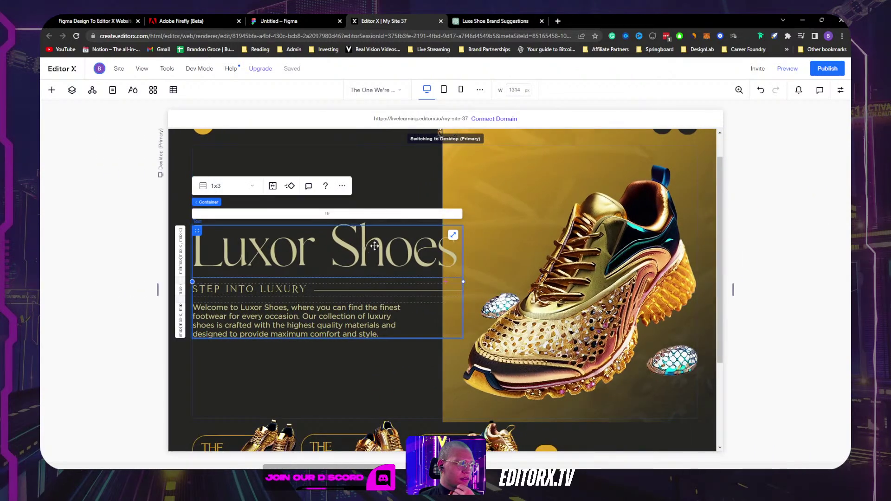
Step: Reset the canvas to desktop width and check the width units of the text and shoe containers
left_click(432, 89)
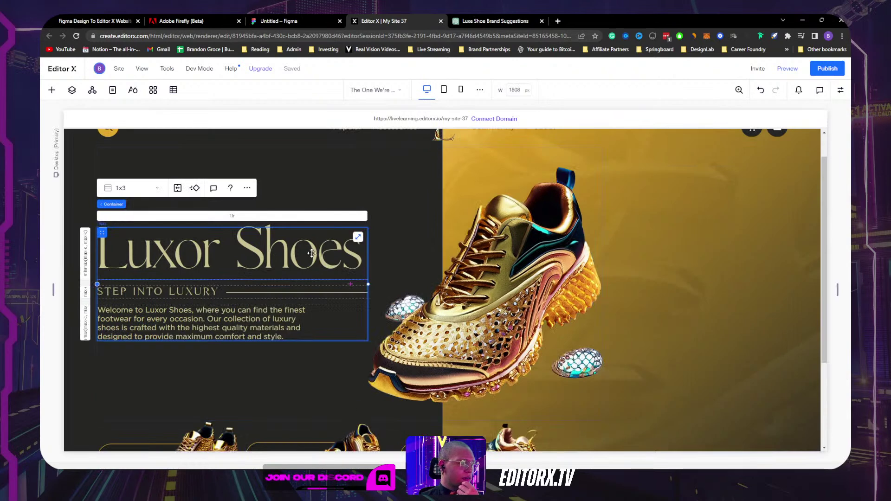
left_click(362, 234)
left_click(346, 322)
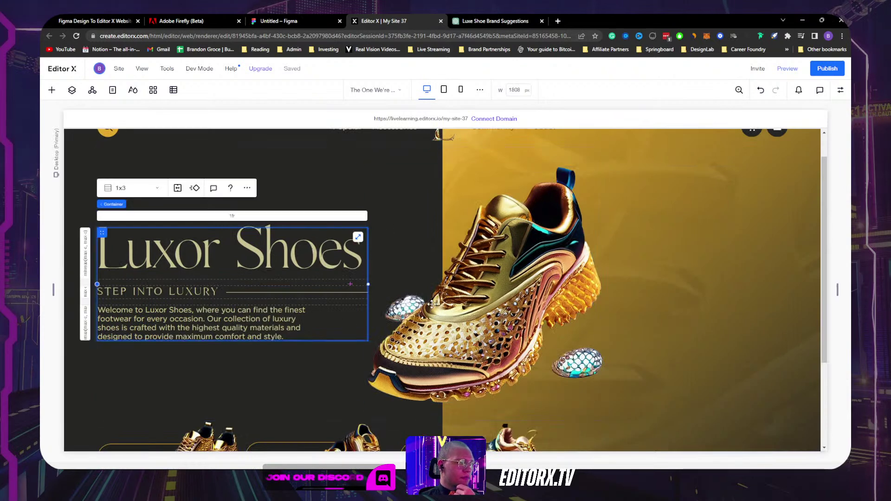
left_click(841, 90)
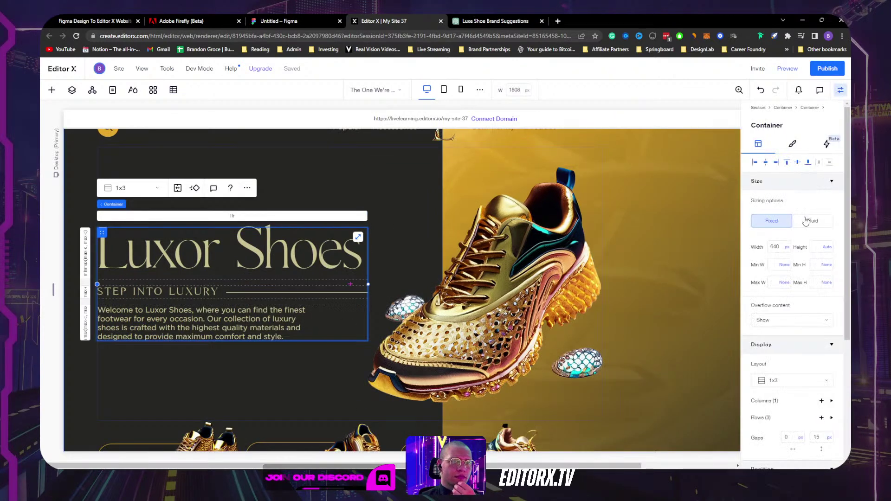
left_click(786, 250)
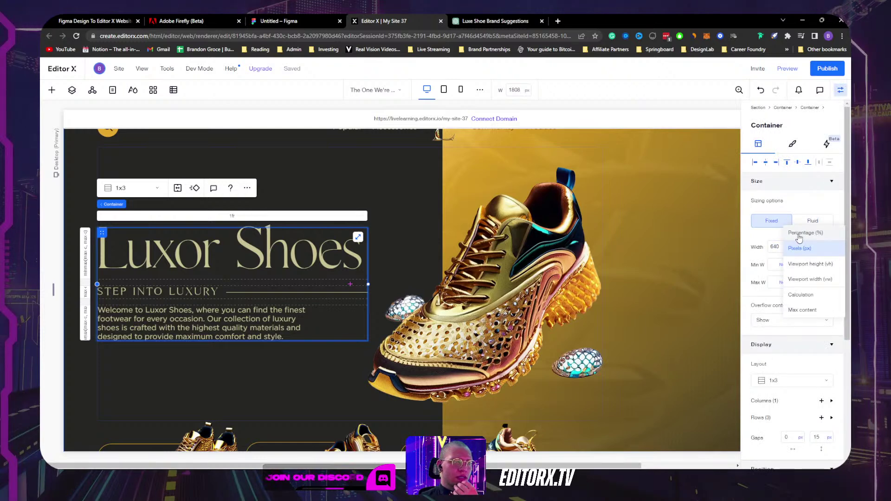
left_click(573, 193)
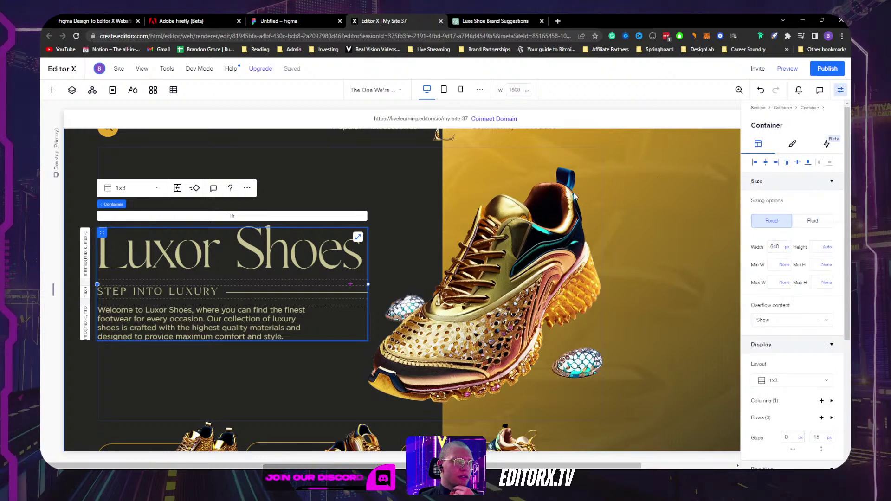
left_click(310, 171)
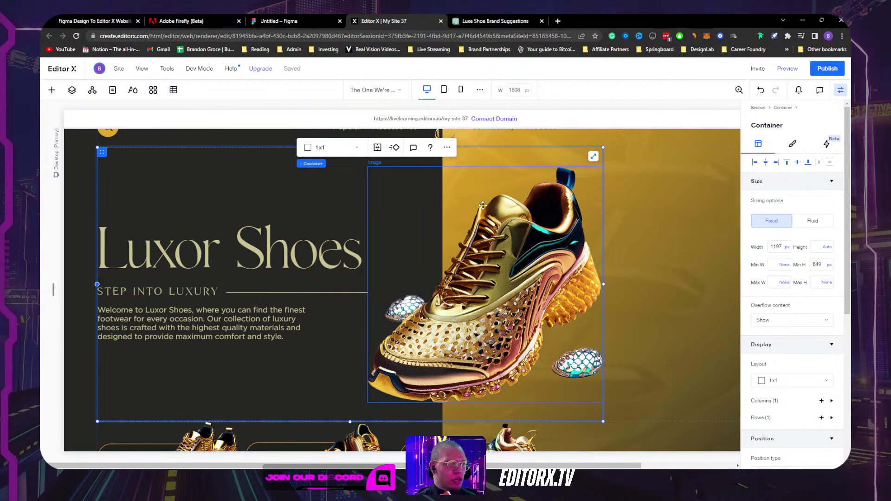
Step: Drag the hero container's right edge until it is about 1442 px wide, enlarging the shoe
left_click(640, 192)
left_click(298, 167)
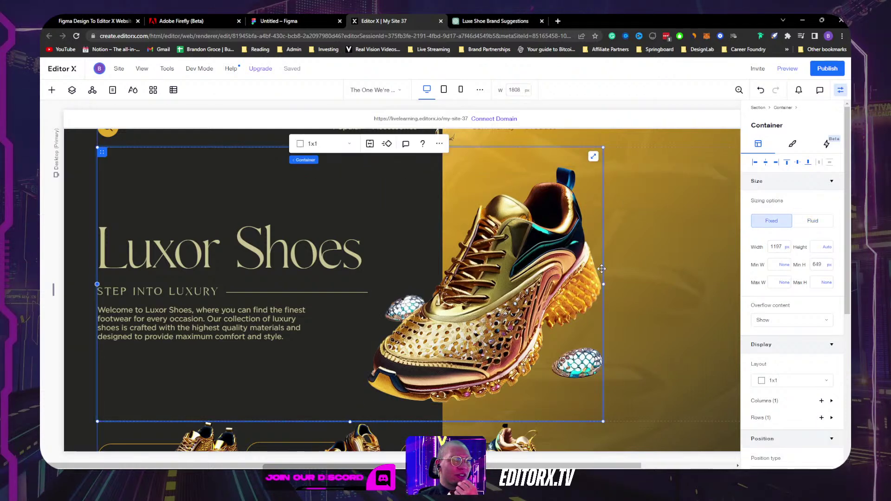
left_click_drag(601, 264, 703, 239)
left_click(346, 290)
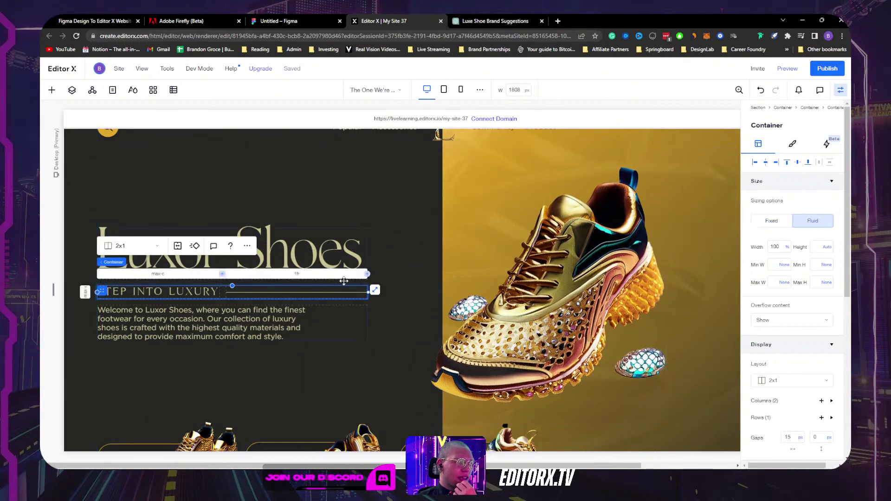
left_click(113, 262)
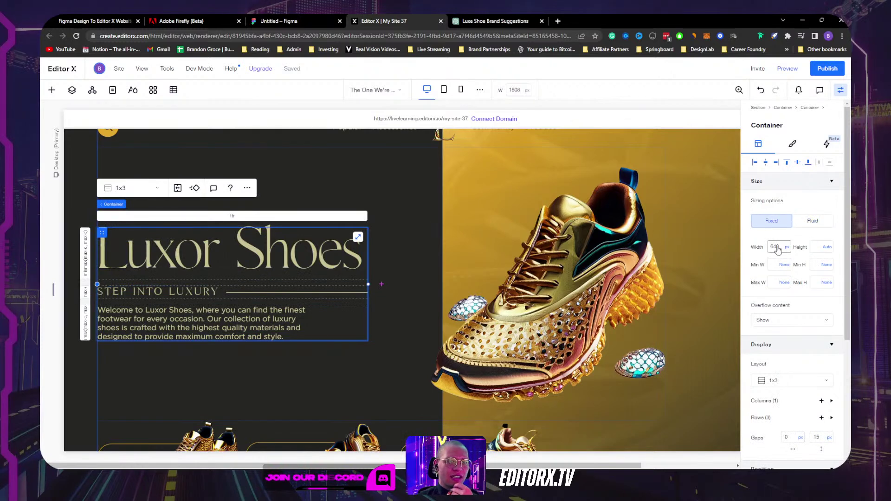
left_click(549, 208)
left_click(547, 153)
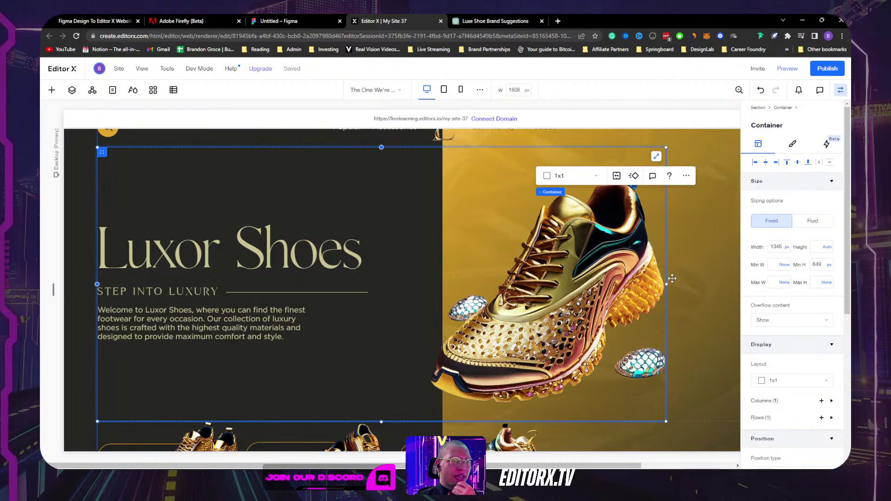
left_click_drag(667, 283, 706, 260)
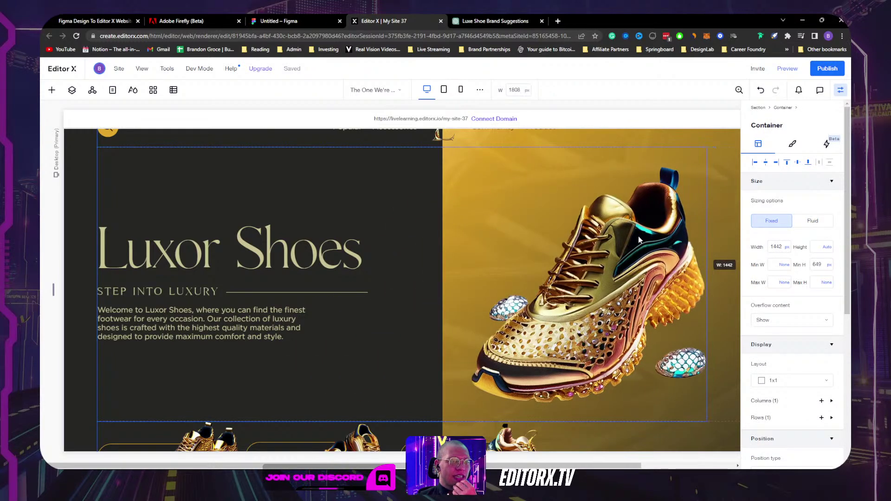
left_click(599, 252)
left_click(386, 186)
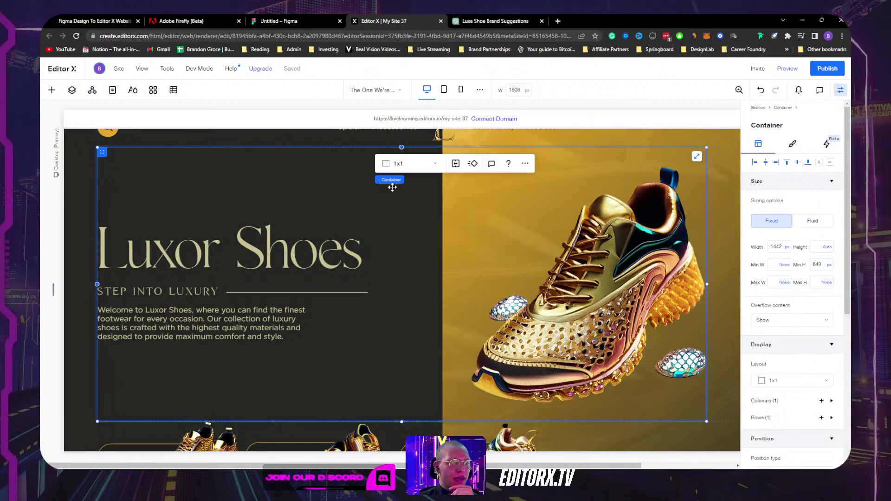
left_click(401, 165)
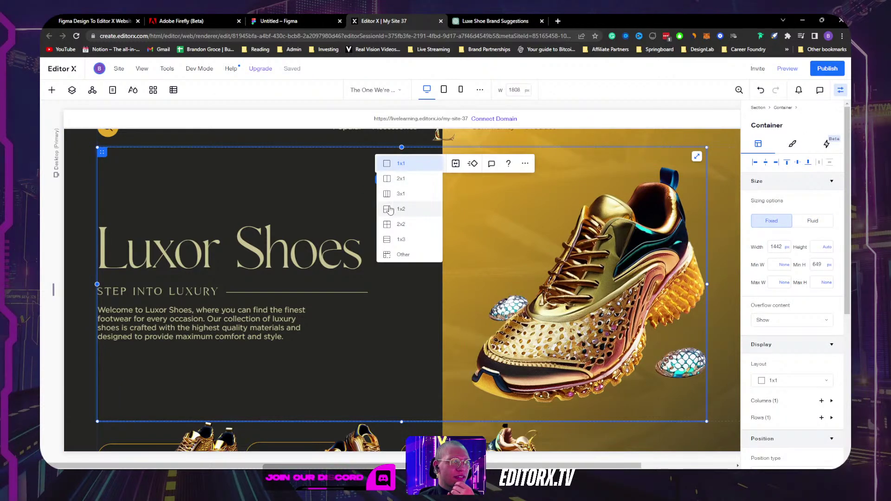
Step: Change the hero container's layout to a 2x1 grid
left_click(401, 164)
left_click(401, 163)
left_click(404, 180)
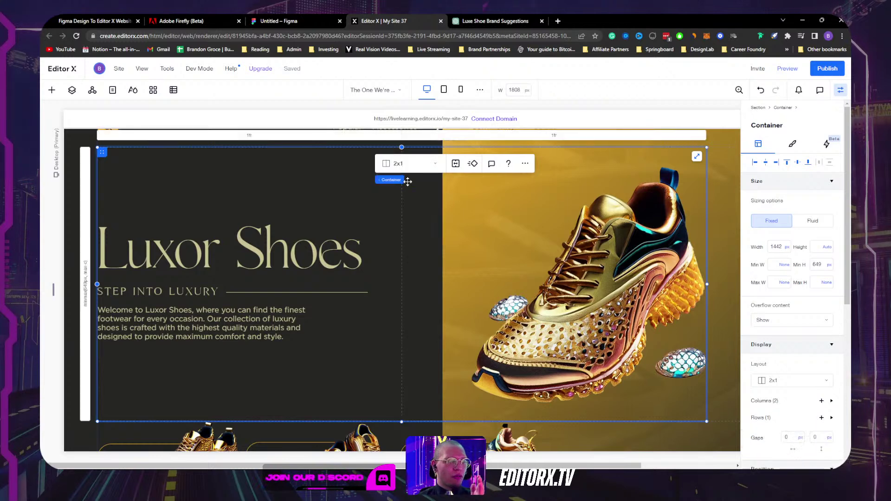
Step: Set the text container's width unit to % and its value to 90
left_click(353, 310)
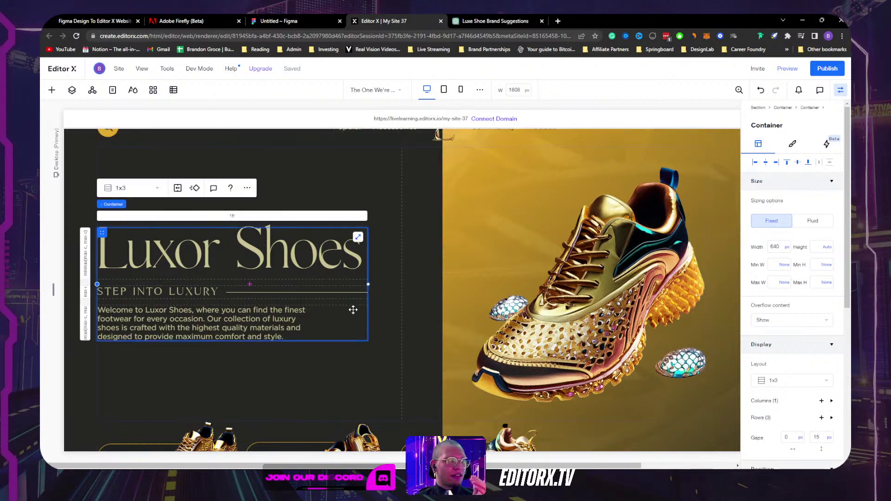
left_click(783, 246)
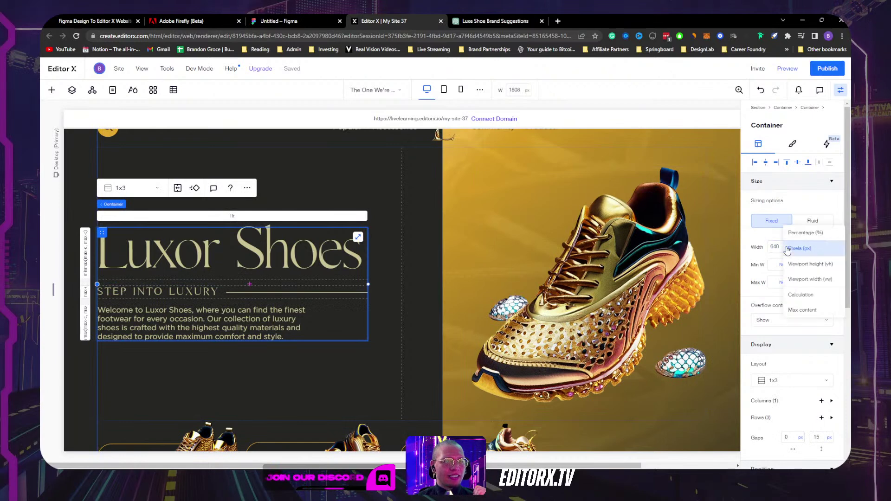
left_click(791, 258)
left_click(773, 247)
type("1")
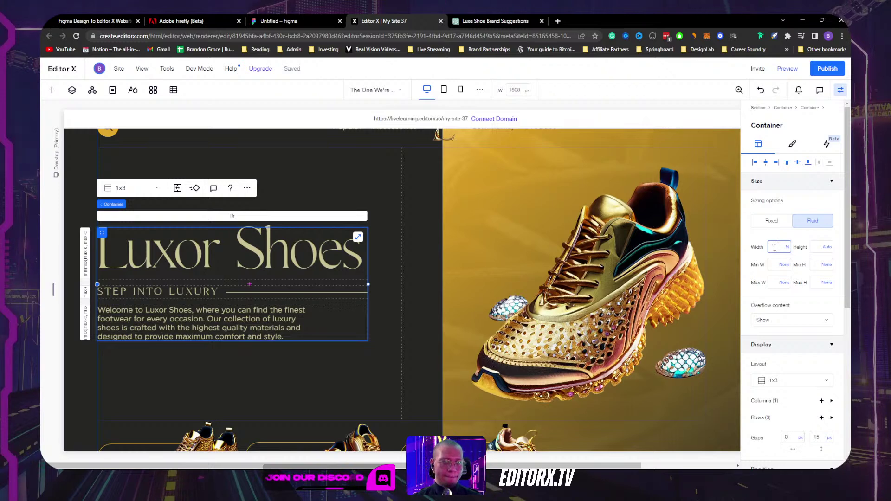
type("80")
key("Return")
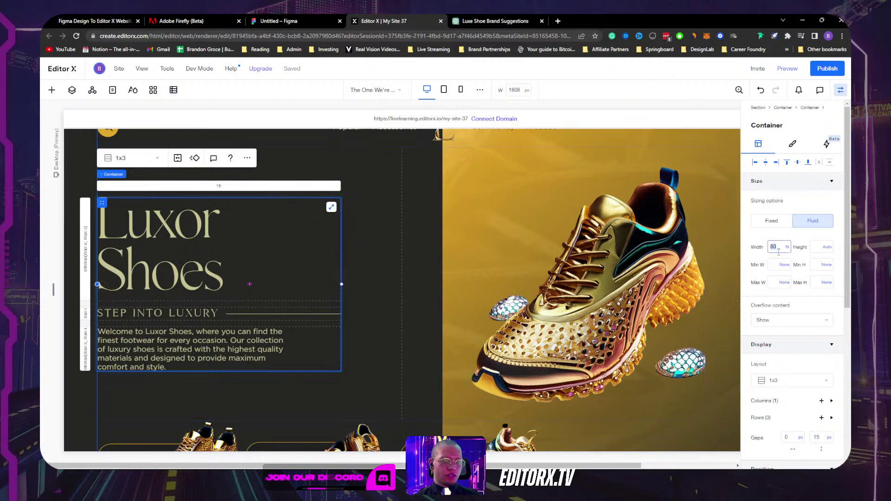
key("Return")
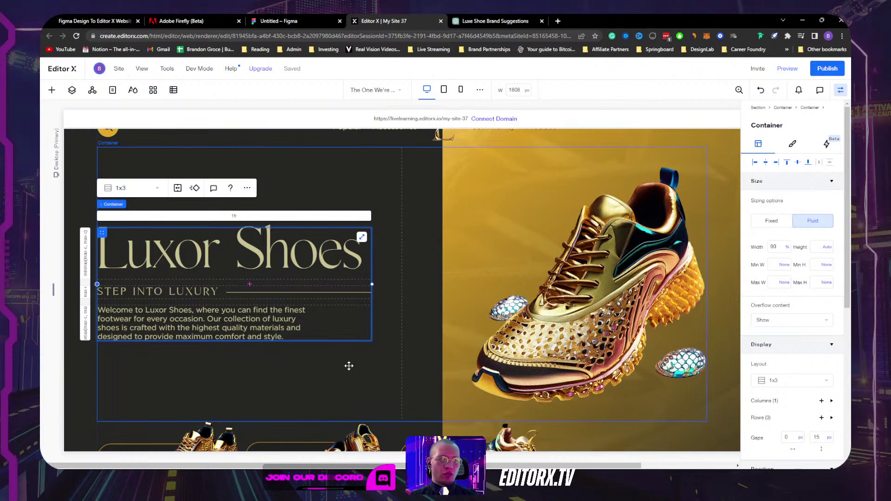
Step: Try narrowing the two-column hero container, undo it, and reselect the text column
left_click(423, 250)
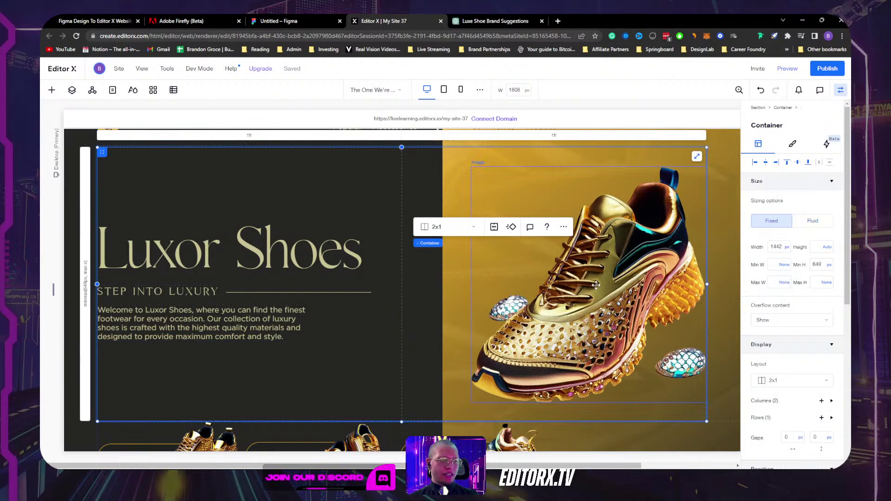
left_click(358, 171)
left_click_drag(707, 285, 495, 273)
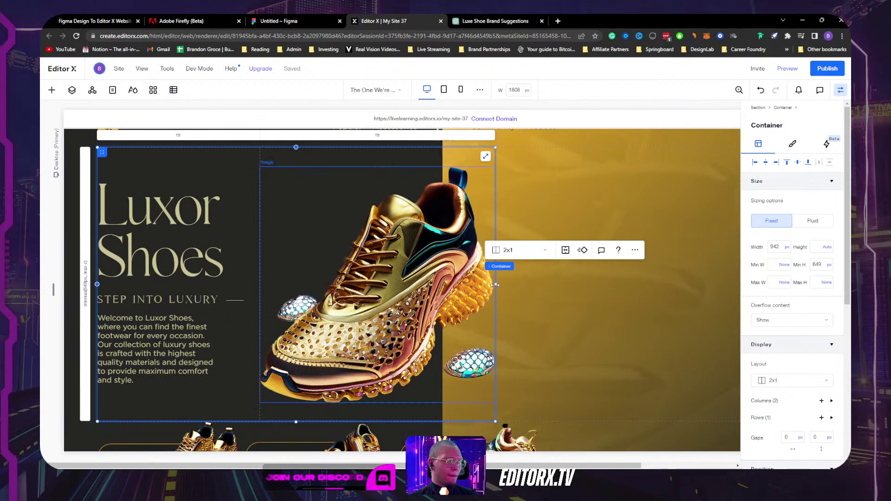
key("ctrl+z")
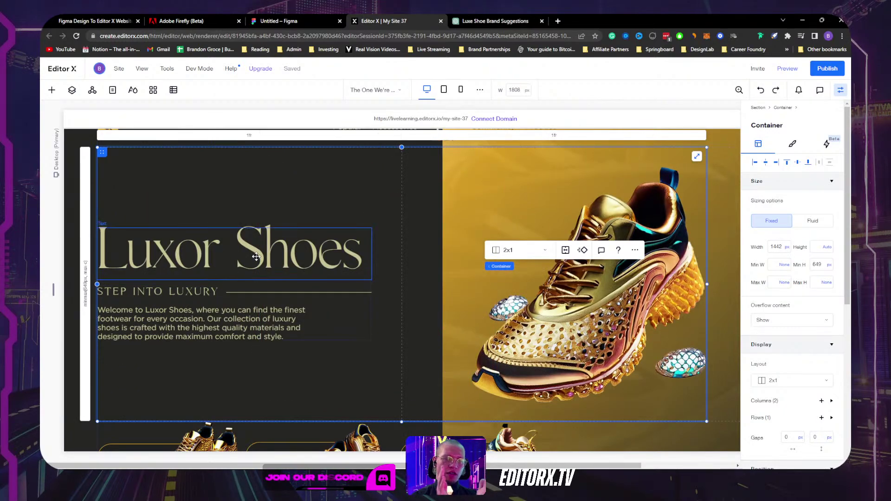
left_click(352, 321)
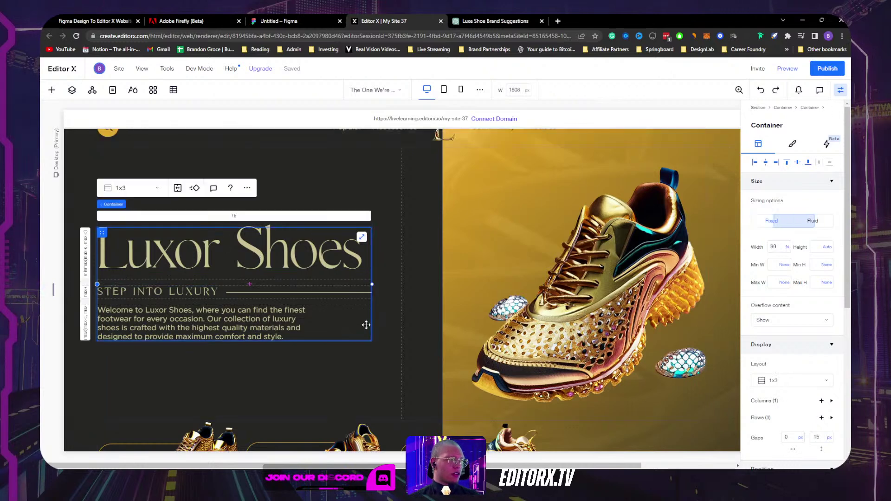
left_click(392, 277)
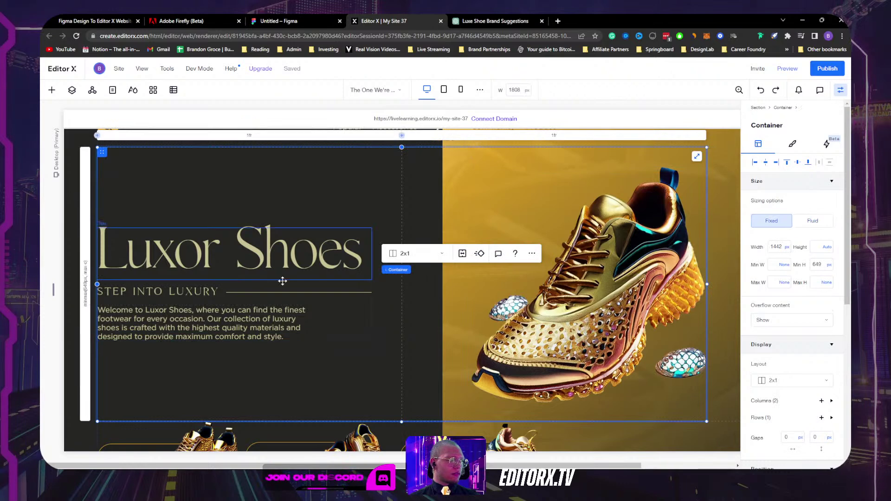
left_click(348, 333)
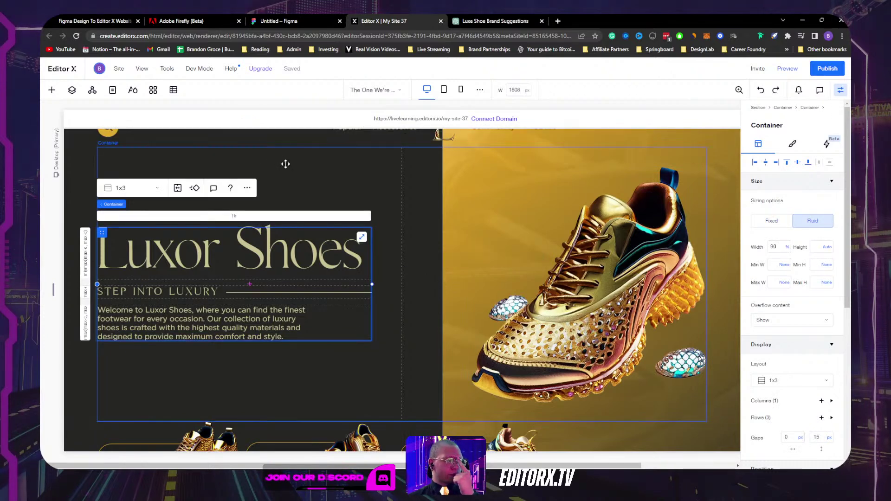
Step: Align the shoe image to the left edge of its grid cell
left_click(524, 248)
scroll(413, 243, "down", 3)
scroll(416, 244, "up", 4)
scroll(415, 244, "down", 3)
scroll(579, 233, "up", 1)
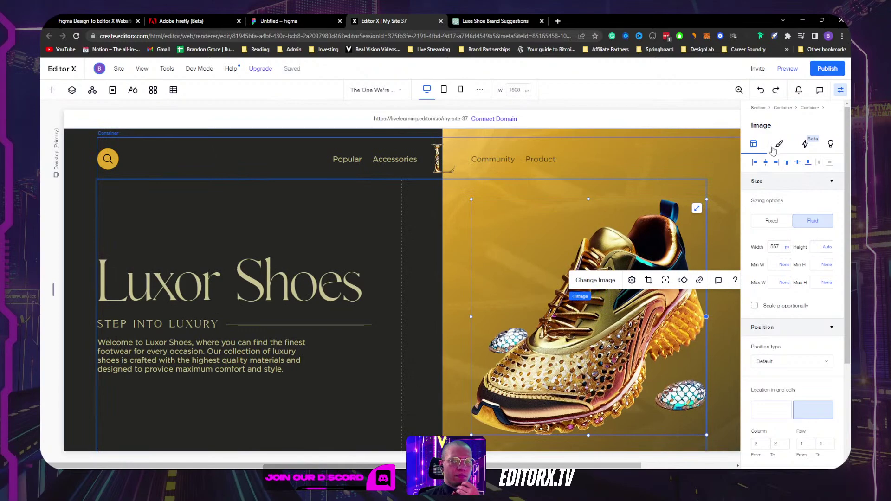
left_click(755, 163)
scroll(534, 255, "down", 3)
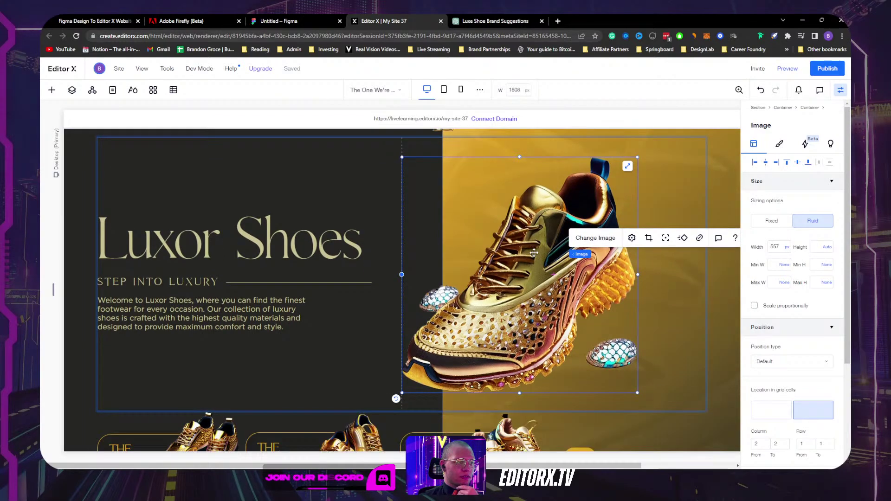
scroll(534, 252, "up", 1)
scroll(789, 278, "down", 3)
scroll(789, 274, "up", 3)
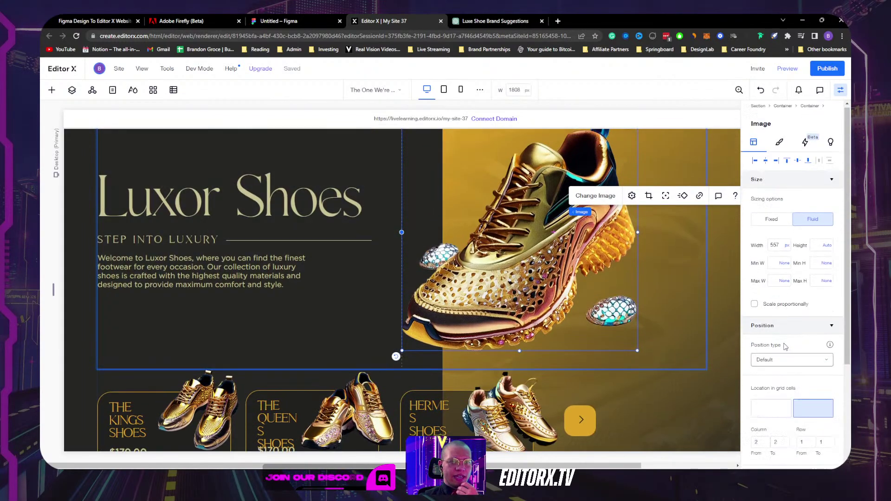
scroll(789, 271, "down", 3)
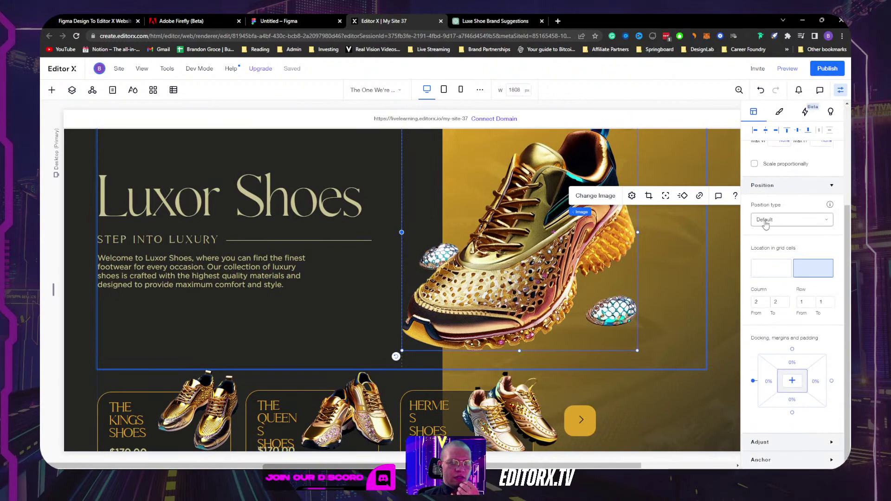
scroll(769, 201, "up", 3)
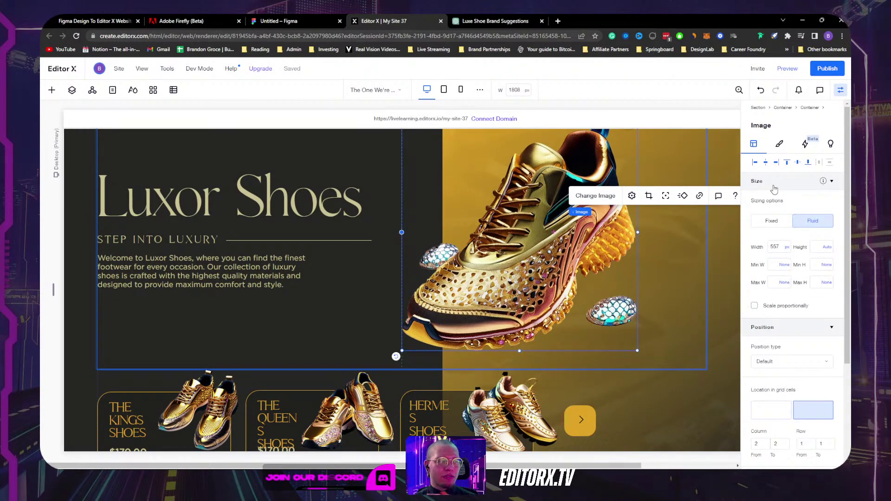
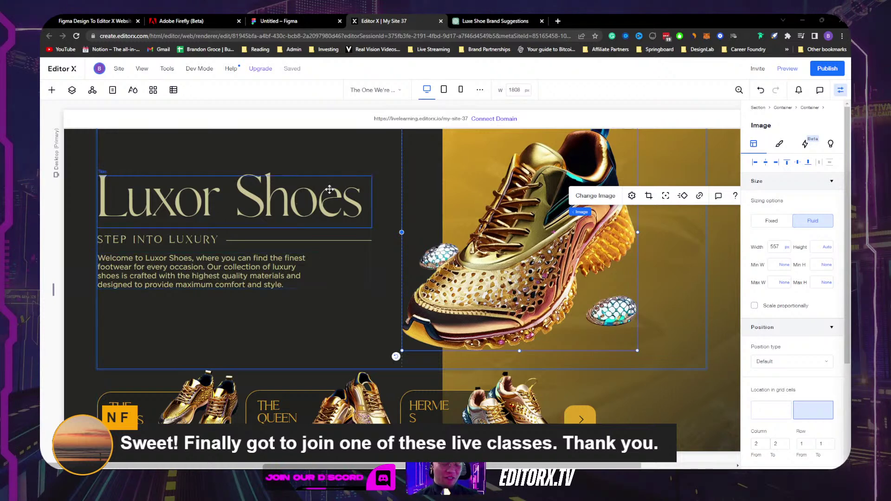
Step: Set the welcome paragraph's width to 100% so it reflows onto three lines
scroll(778, 326, "down", 3)
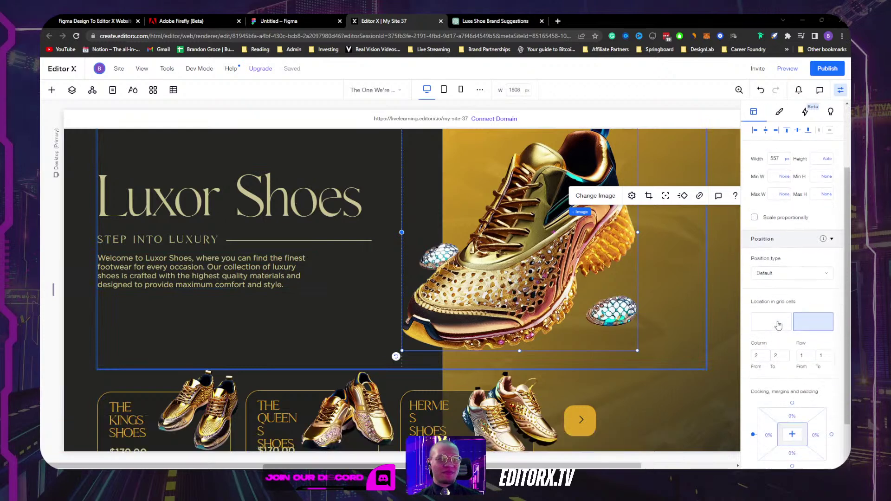
scroll(784, 237, "up", 3)
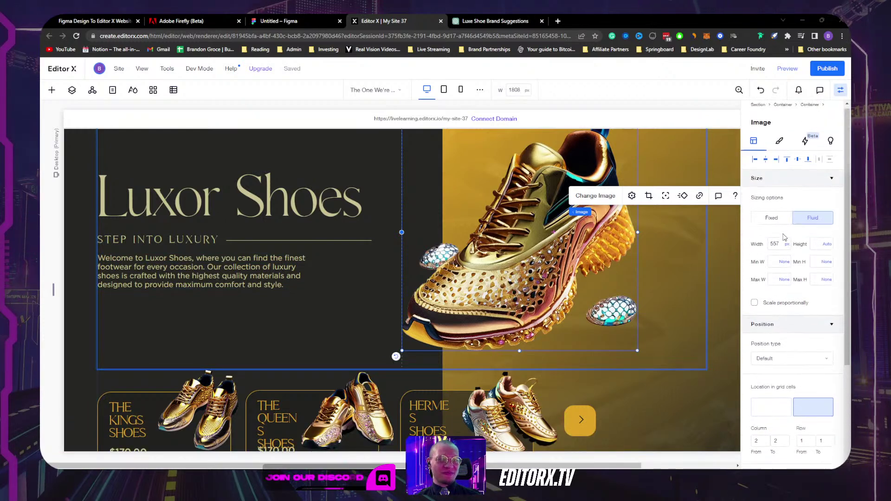
scroll(795, 285, "down", 3)
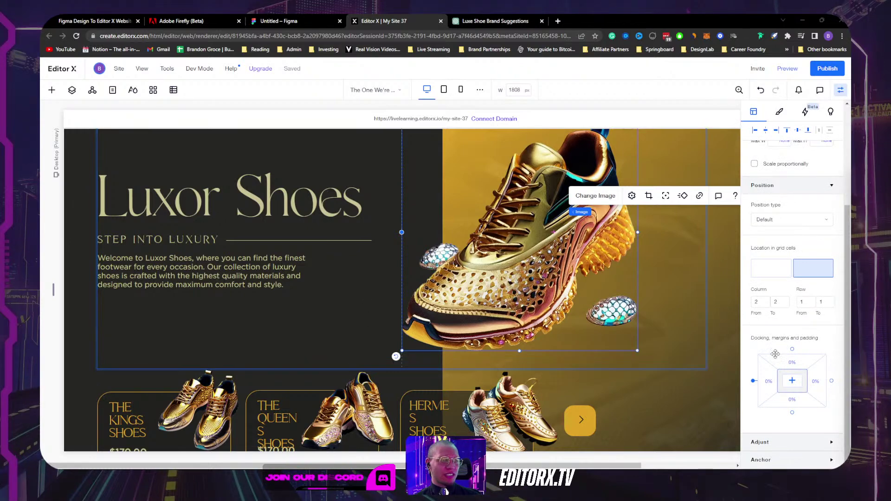
left_click(706, 423)
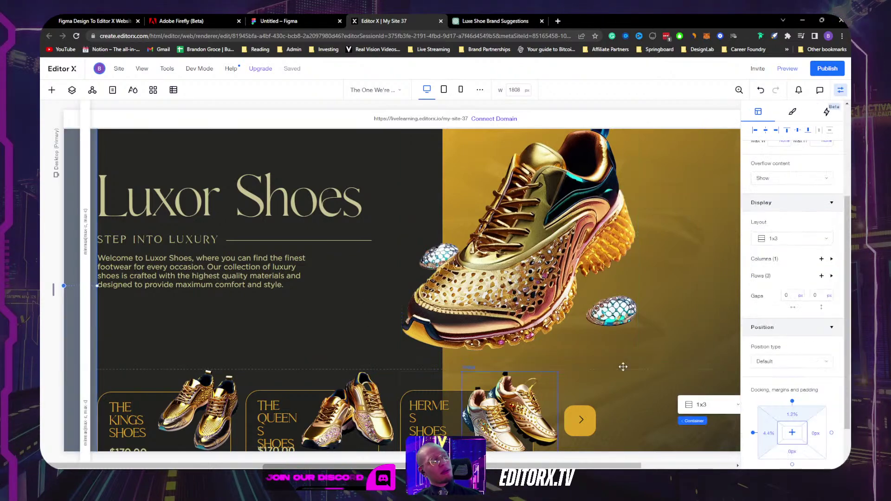
scroll(581, 368, "up", 2)
scroll(529, 253, "down", 1)
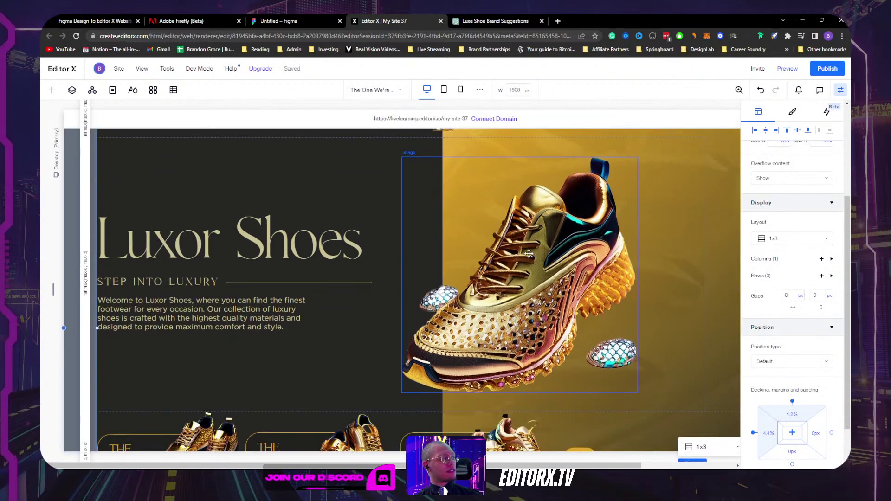
left_click(204, 314)
left_click(777, 249)
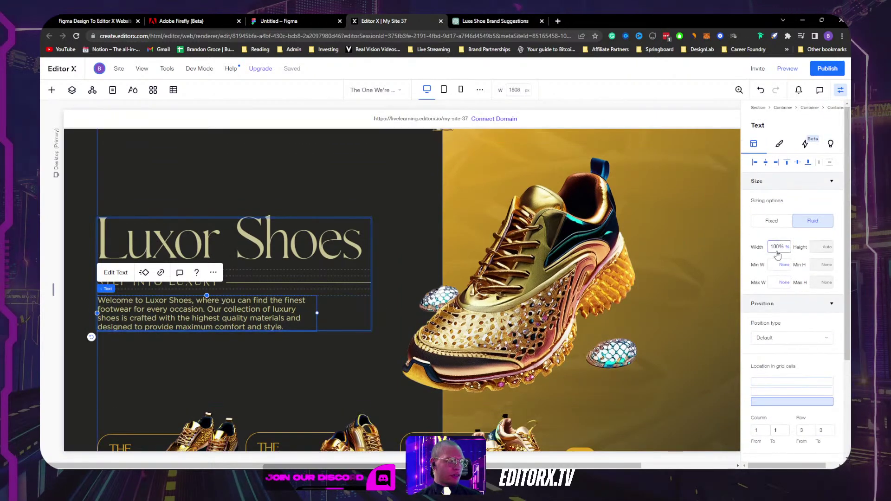
key("Return")
Step: Select the paragraph's parent, then the header container, and close the Inspector to widen the canvas
left_click(334, 368)
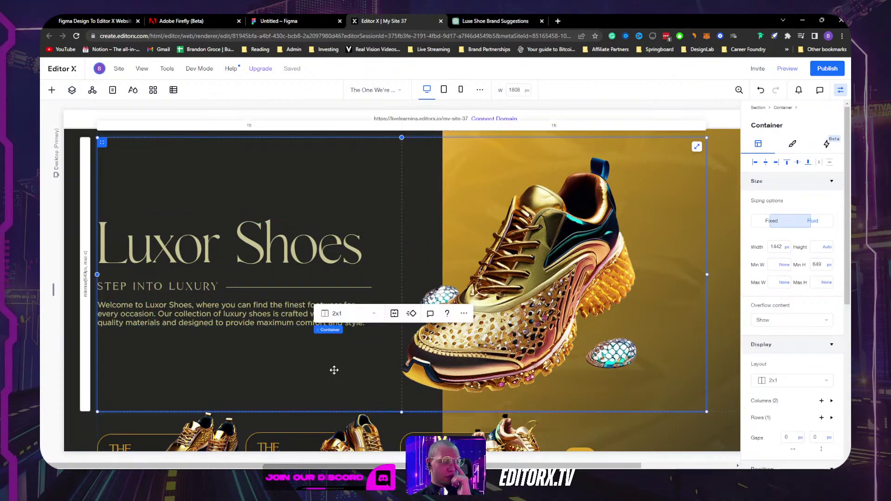
scroll(410, 291, "up", 1)
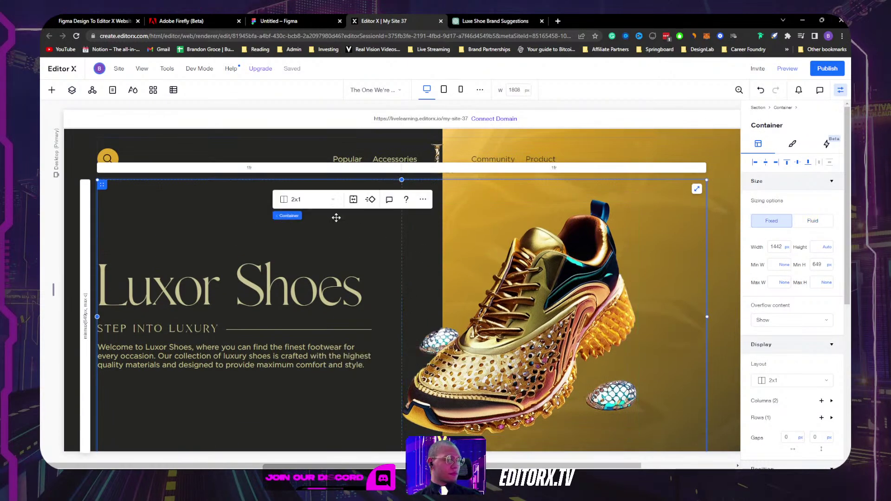
scroll(581, 218, "down", 2)
scroll(581, 218, "up", 2)
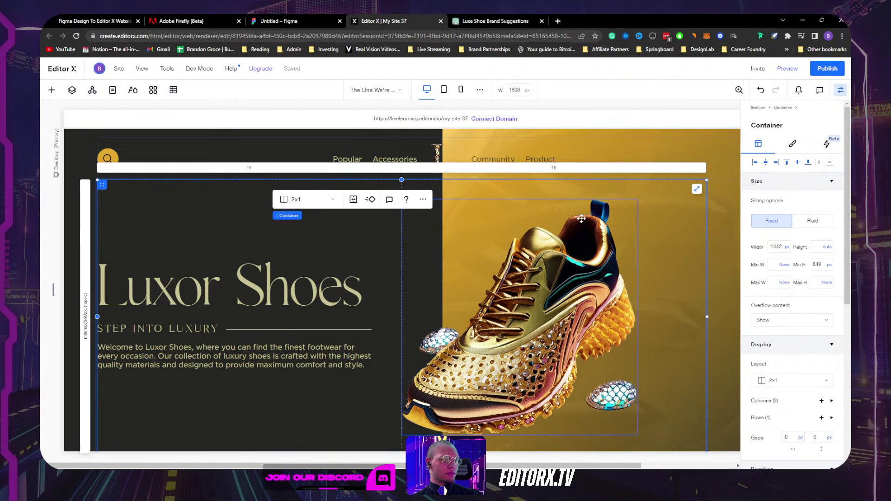
left_click(722, 145)
left_click(840, 91)
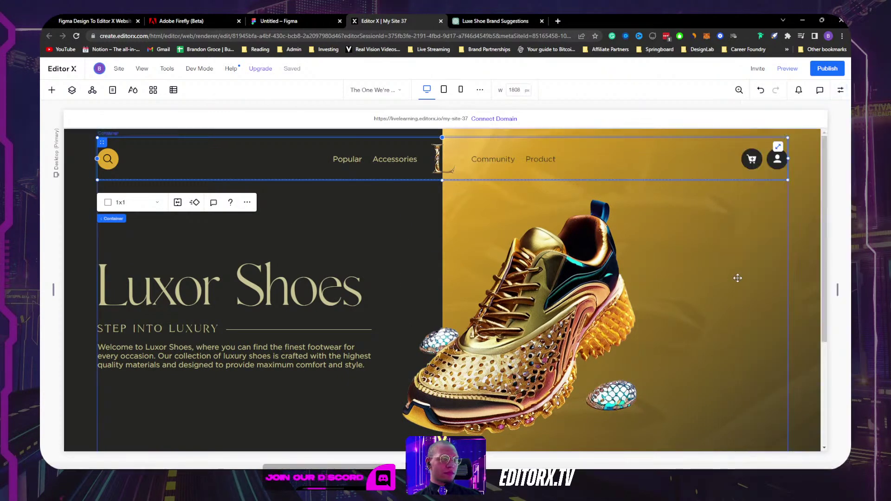
Step: Narrow the canvas slightly and inspect the header's navigation links and cart/user icon containers
scroll(738, 279, "down", 3)
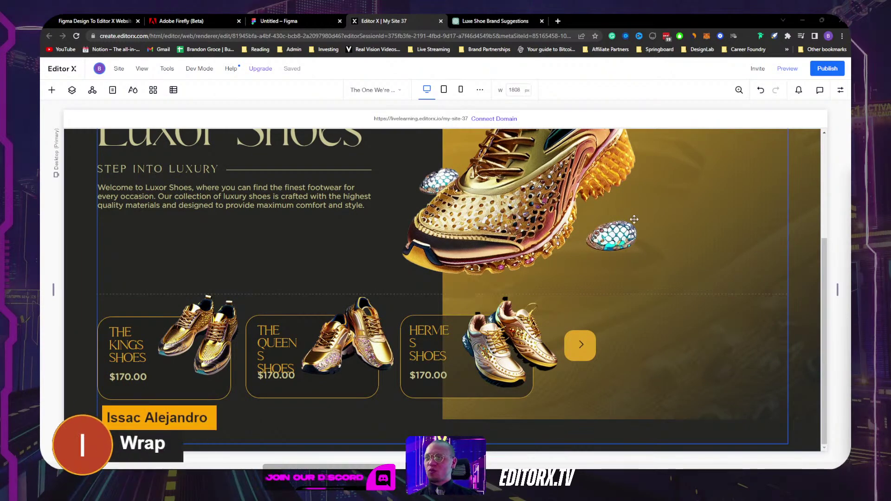
scroll(587, 255, "up", 3)
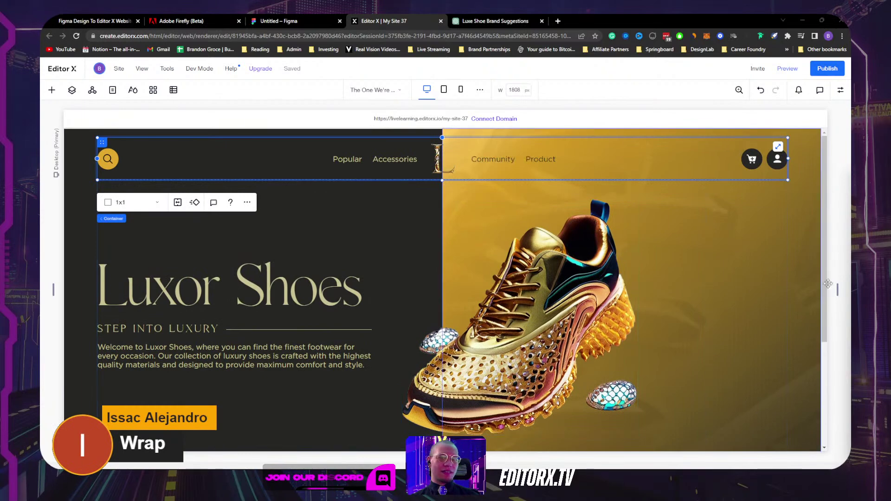
left_click_drag(837, 290, 802, 281)
left_click(745, 139)
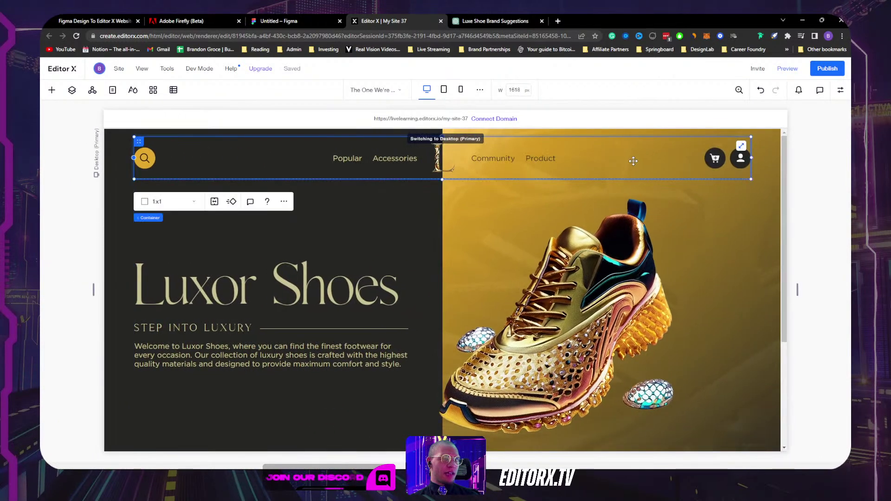
left_click(841, 91)
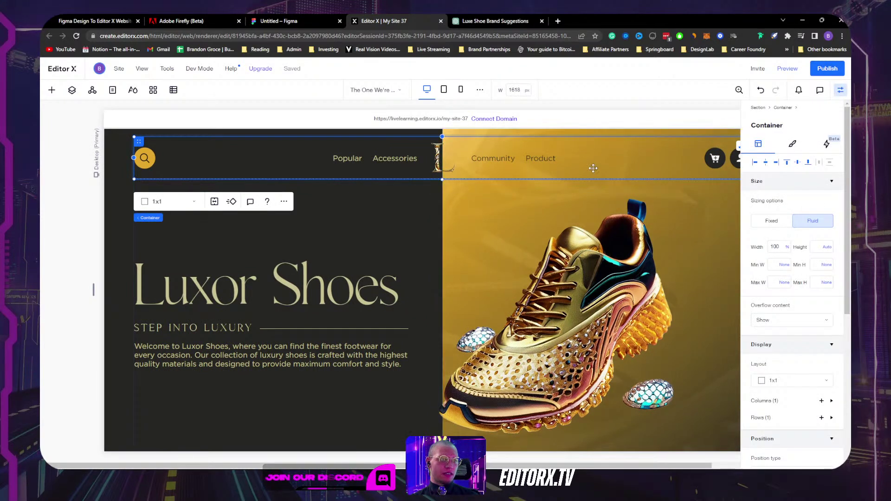
left_click(521, 169)
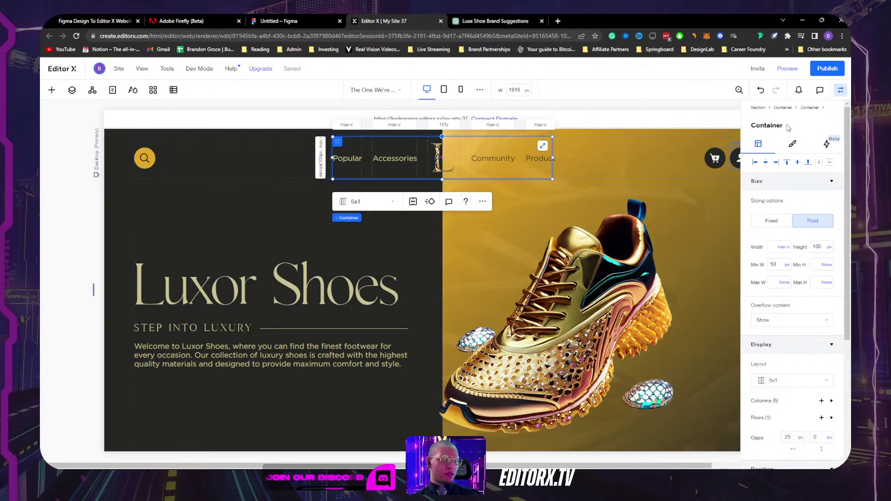
left_click(675, 167)
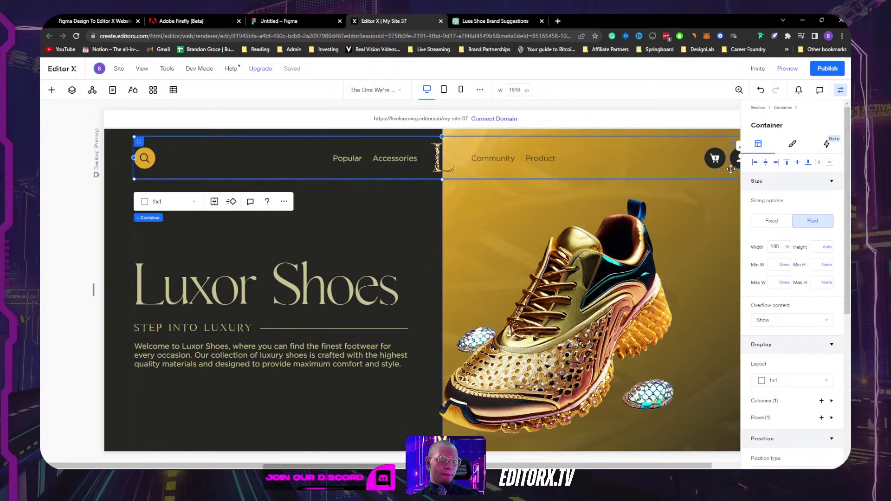
left_click(726, 166)
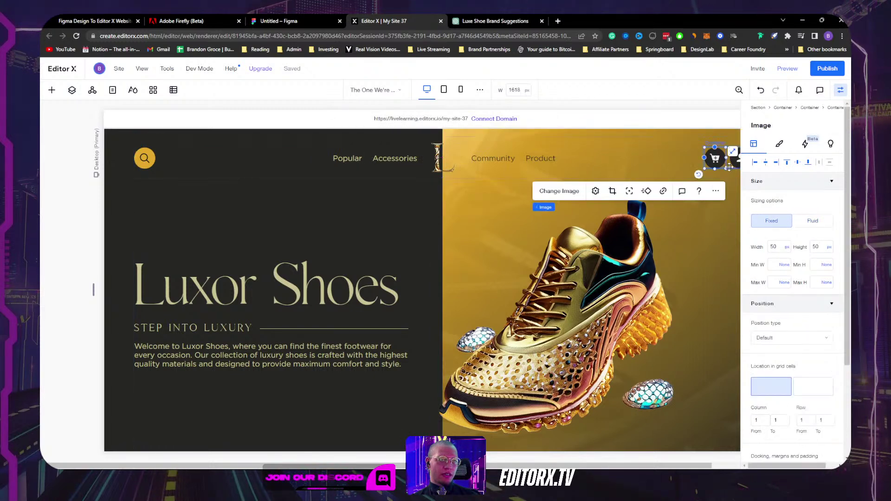
left_click(729, 167)
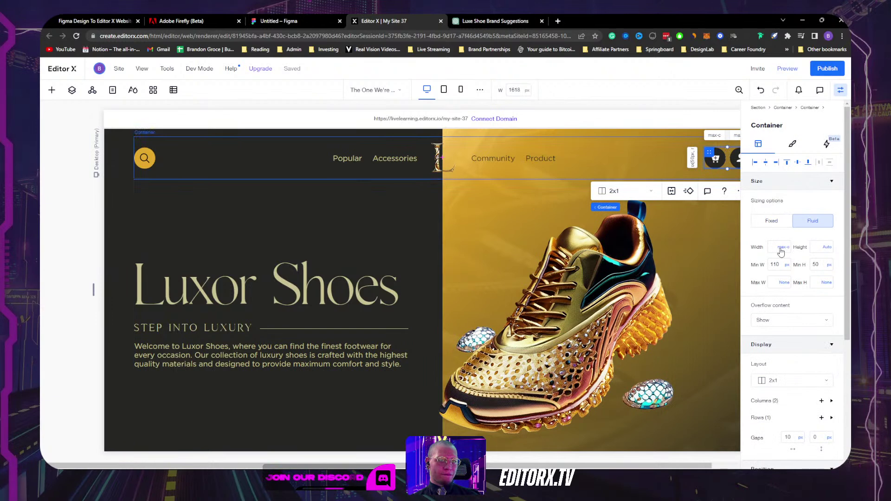
scroll(788, 260, "down", 5)
scroll(820, 271, "up", 4)
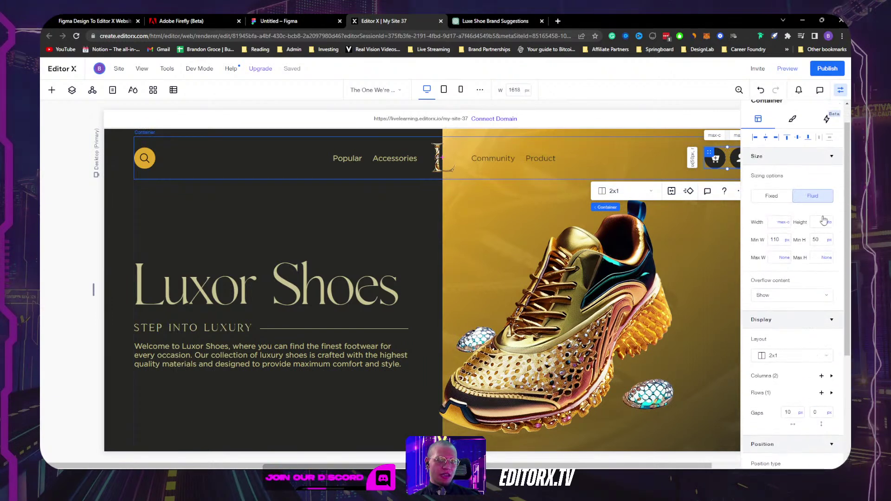
Step: Undock the header container's left edge and narrow the canvas to test its responsiveness
left_click(841, 90)
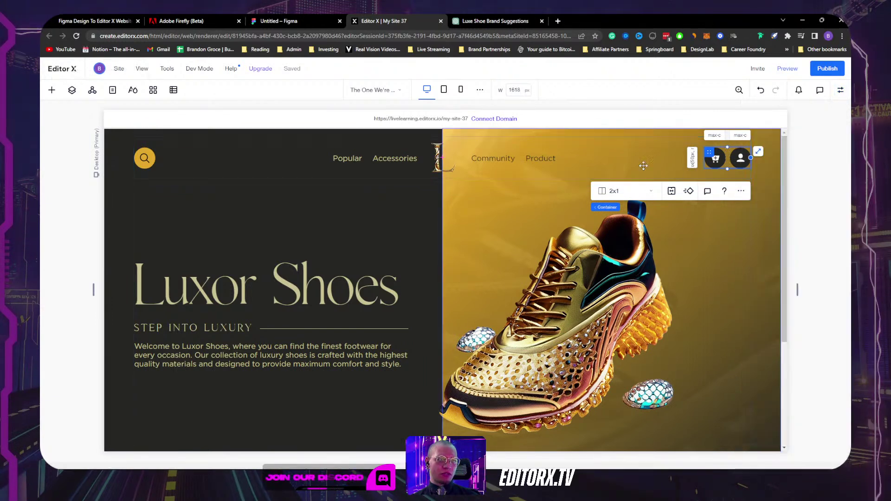
left_click(698, 136)
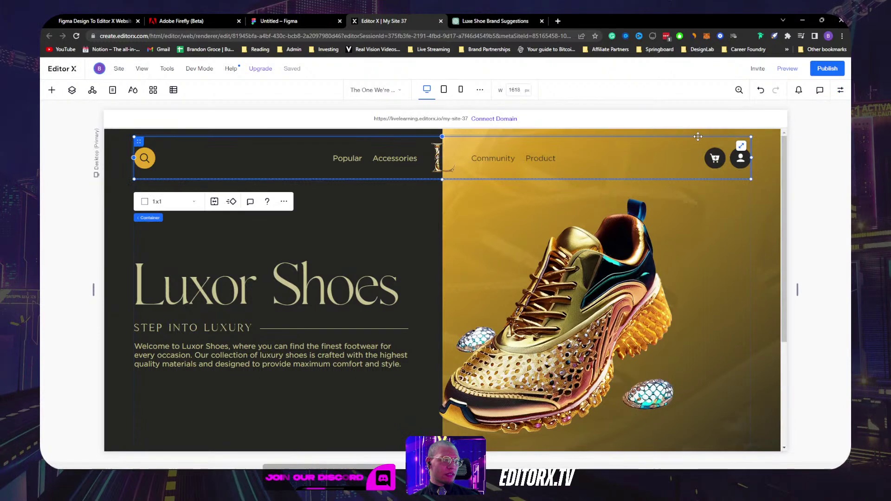
left_click(840, 91)
scroll(789, 342, "down", 5)
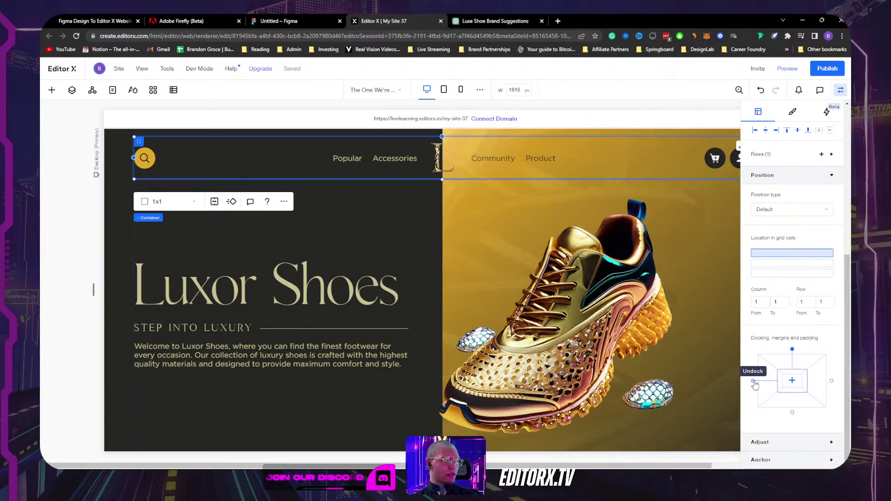
left_click(752, 381)
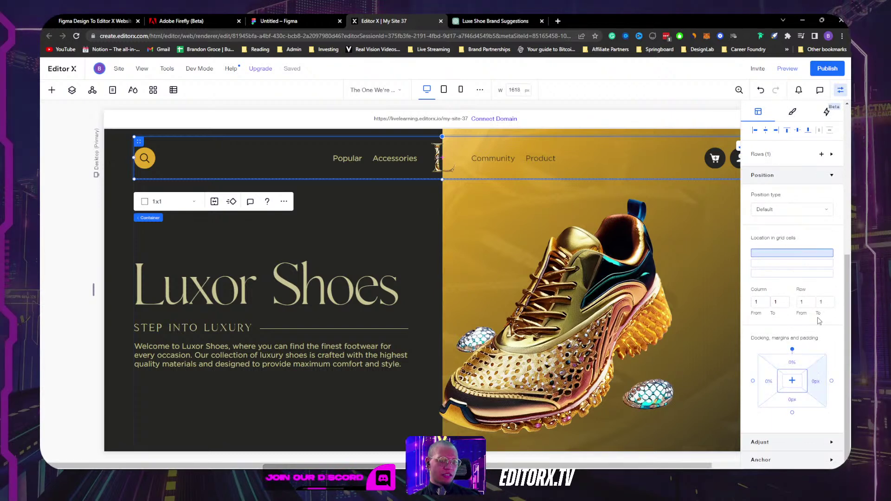
left_click(840, 90)
mouse_move(797, 291)
left_mouse_down()
mouse_move(776, 291)
mouse_move(810, 291)
mouse_move(766, 287)
mouse_move(813, 286)
mouse_move(783, 287)
left_mouse_up()
left_click(694, 160)
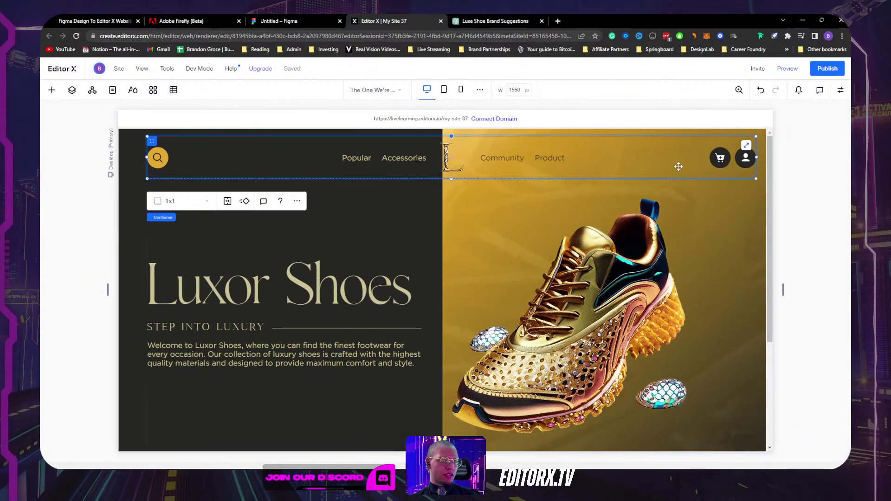
left_click(733, 164)
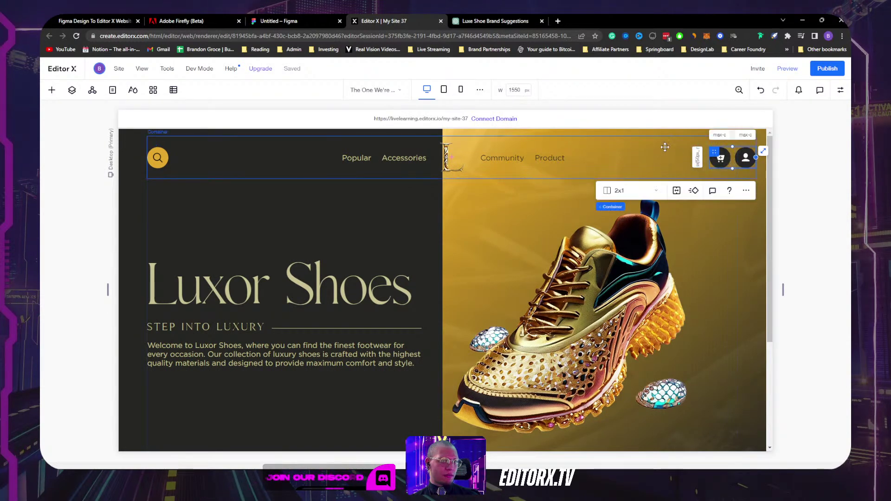
left_click(570, 159)
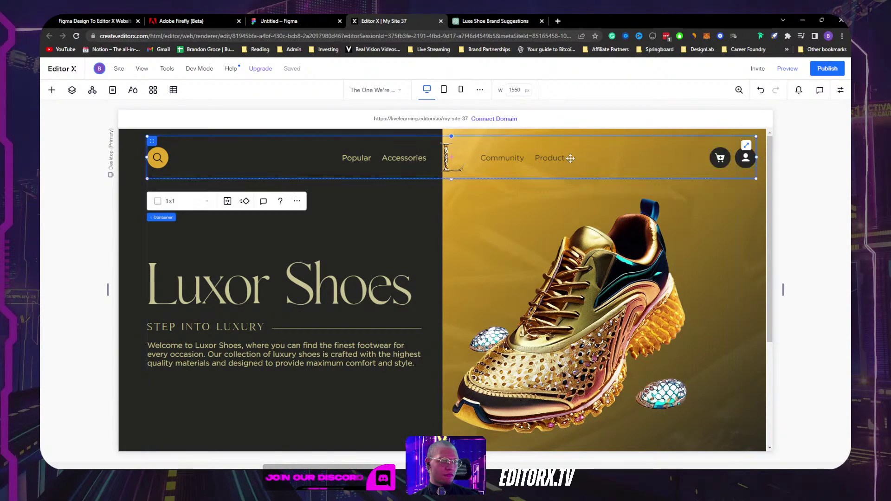
left_click(496, 170)
left_click(362, 218)
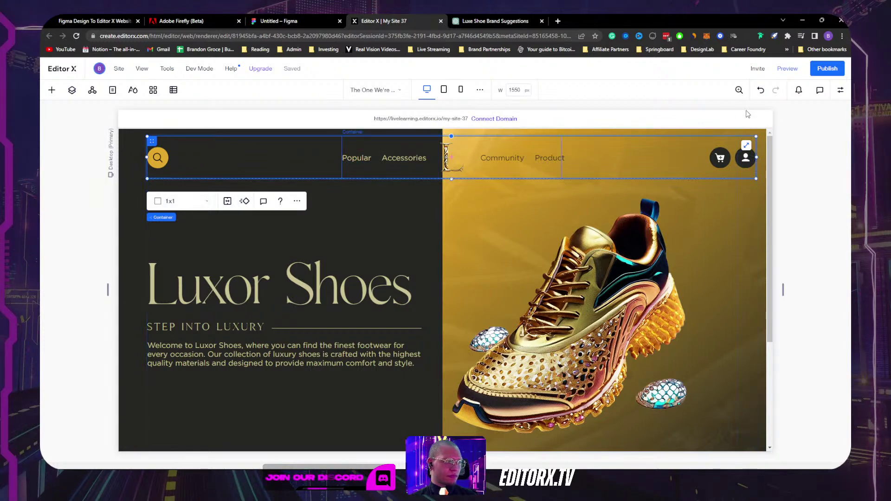
left_click(840, 90)
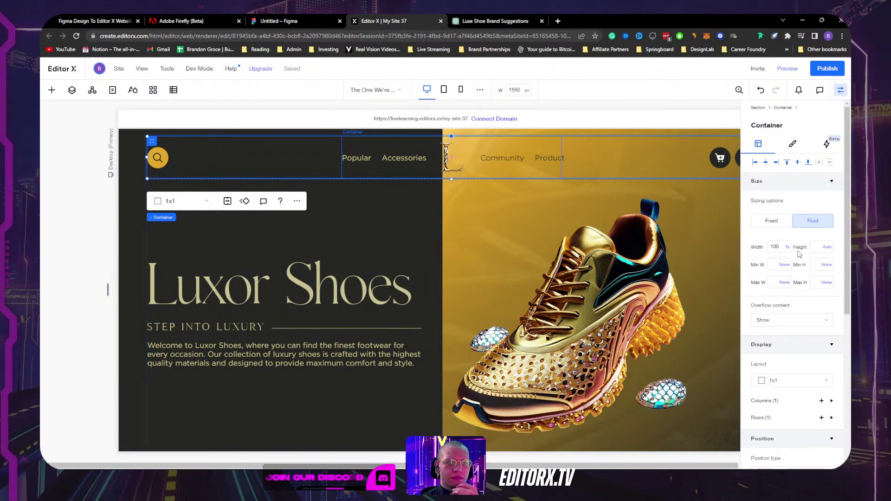
left_click(515, 173)
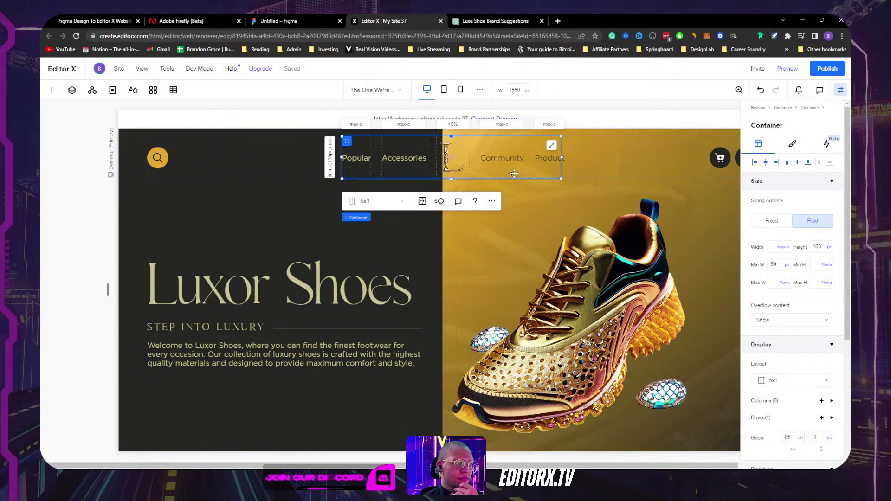
scroll(813, 350, "down", 5)
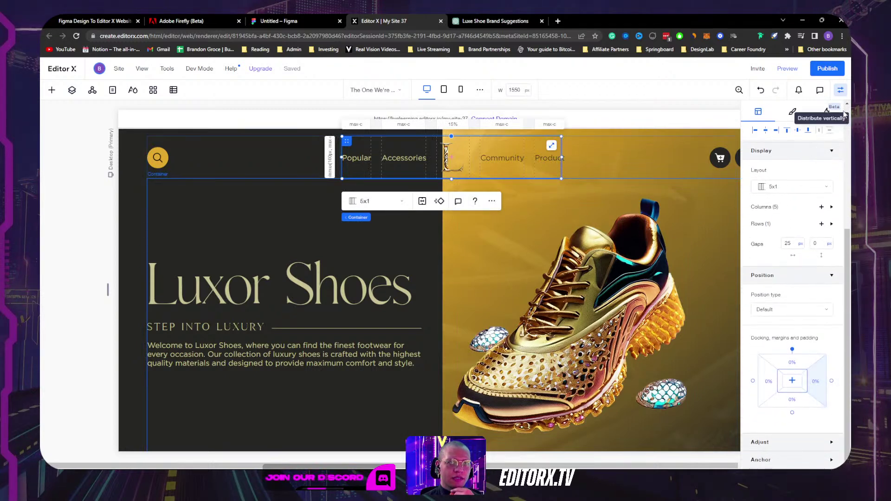
left_click(841, 89)
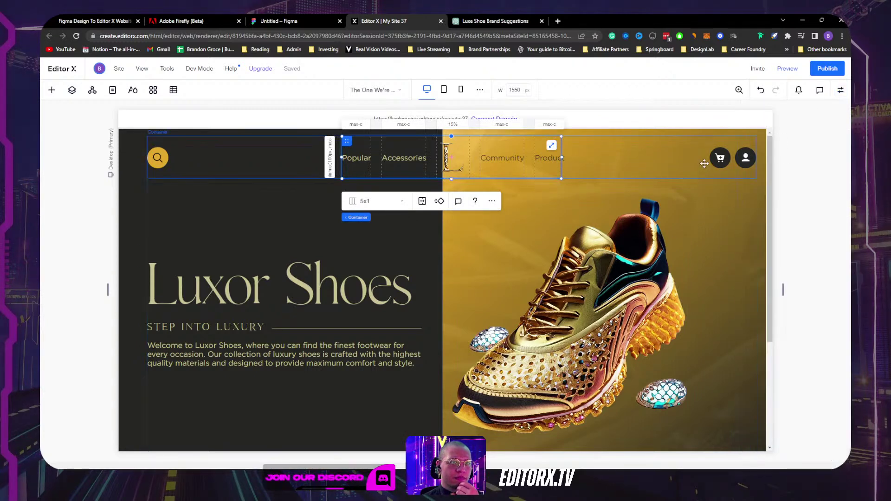
left_click(745, 173)
left_click(725, 203)
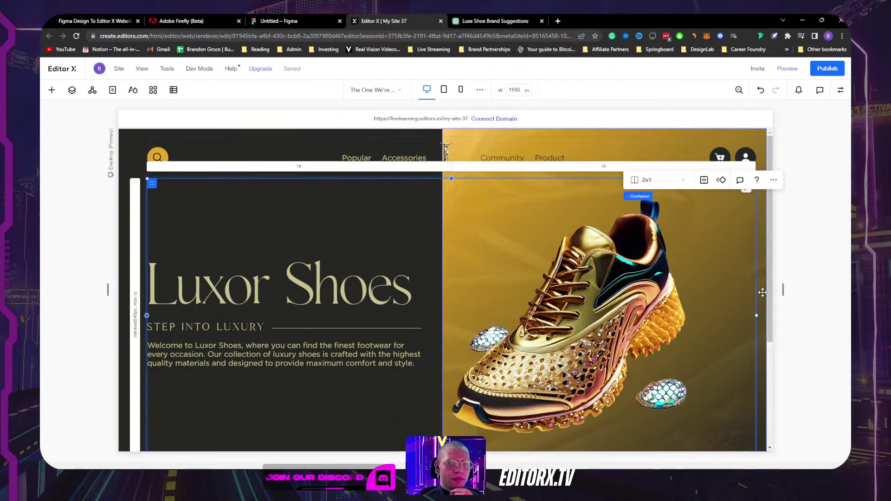
left_click(762, 292)
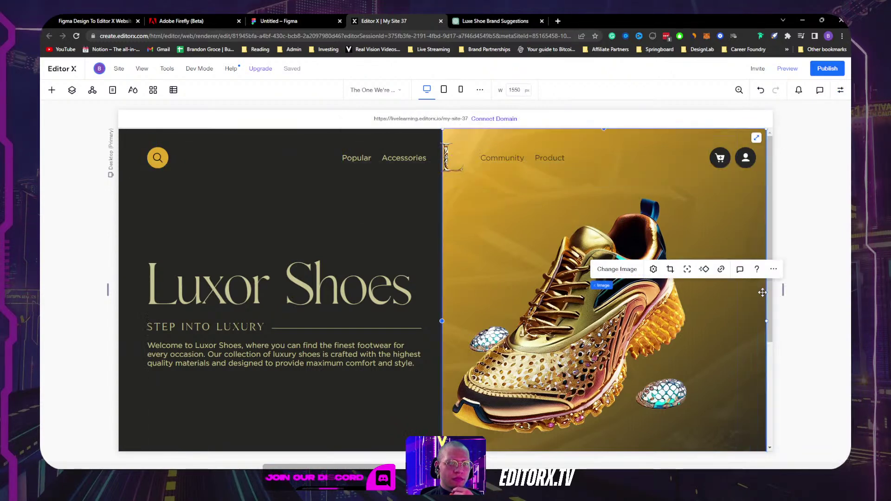
left_click(733, 157)
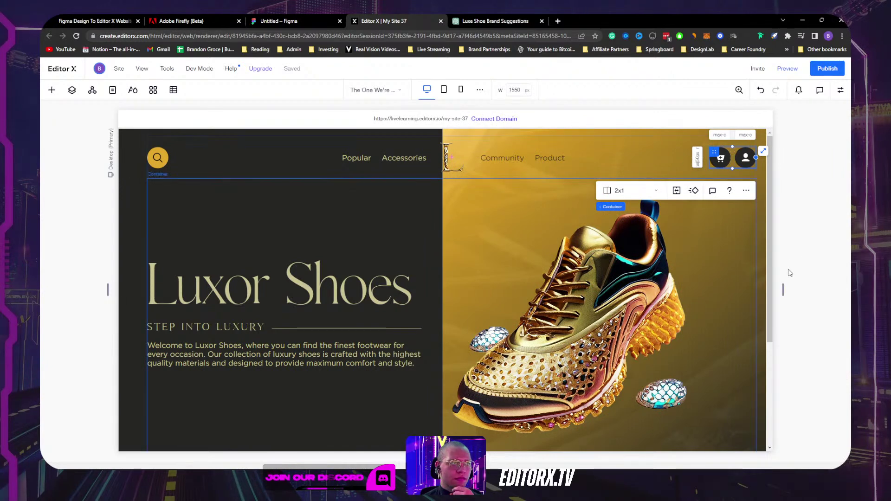
left_click_drag(784, 291, 761, 287)
Step: Return to desktop width, reload the editor, and resize the canvas to about 1608 px
left_click(740, 156)
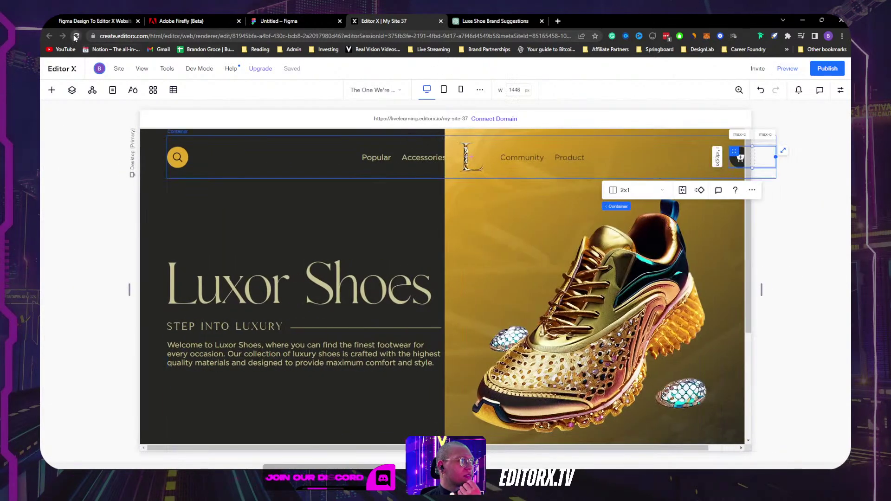
left_click(76, 36)
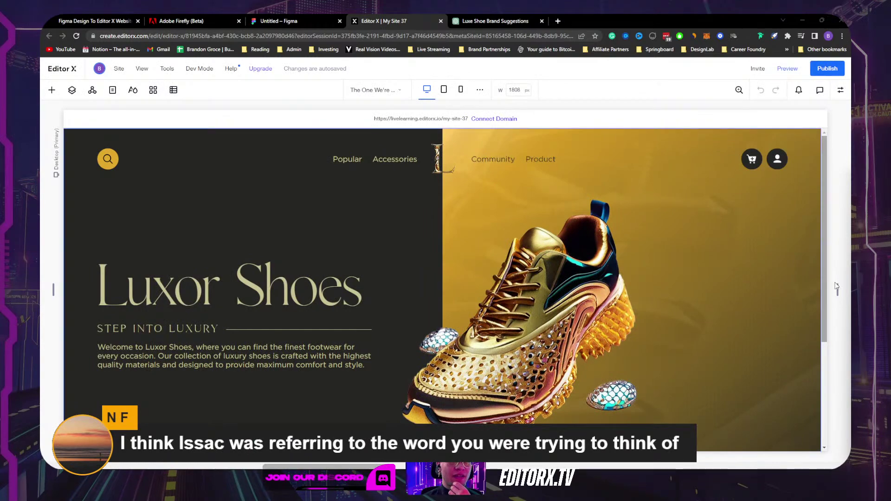
left_click_drag(840, 291, 797, 283)
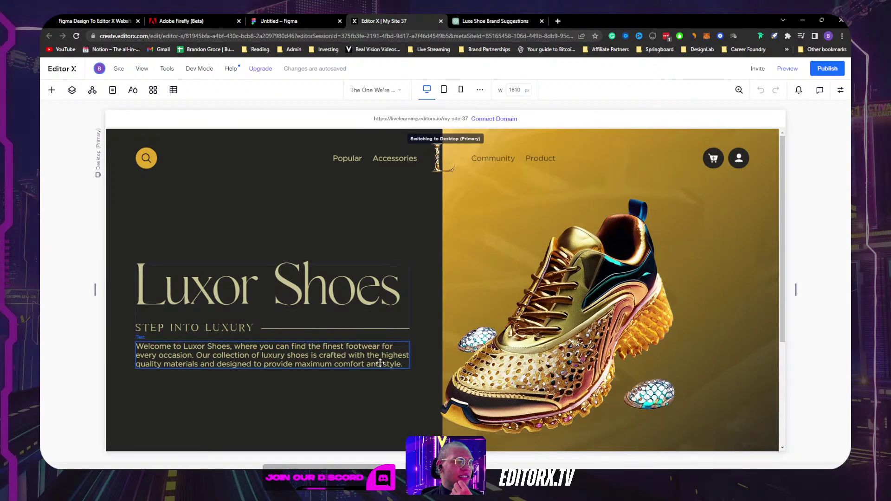
Step: Select Main Frame in Layers and set its minimum height to None
left_click(380, 339)
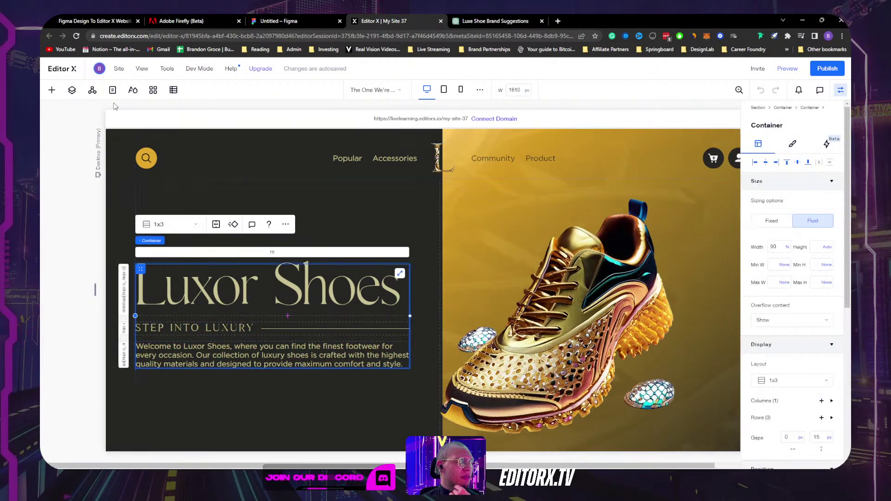
left_click(71, 89)
left_click(103, 162)
scroll(741, 275, "down", 2)
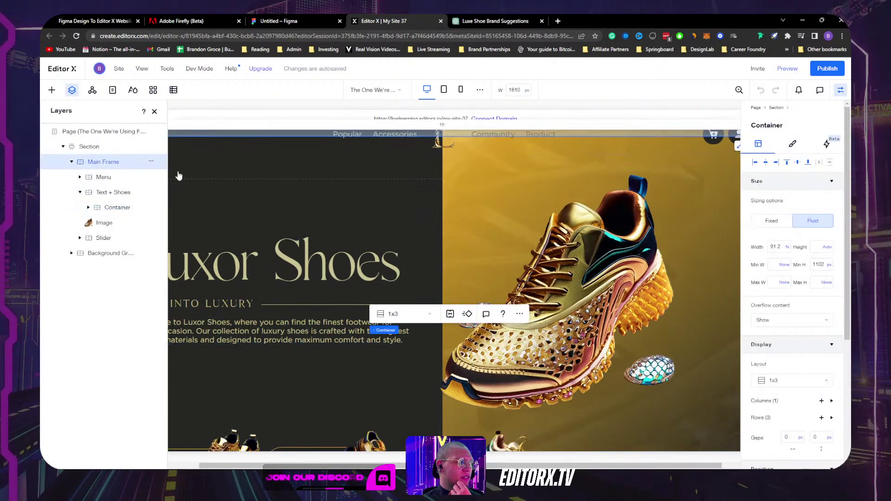
left_click(827, 265)
left_click(813, 250)
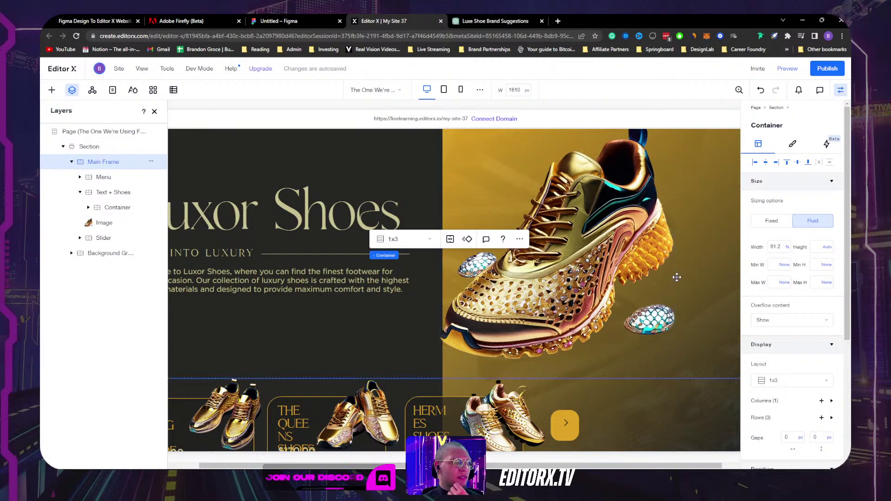
Step: Check the Main Frame's left margin, collapse the Text + Shoes layer, and close the properties
scroll(693, 267, "up", 2)
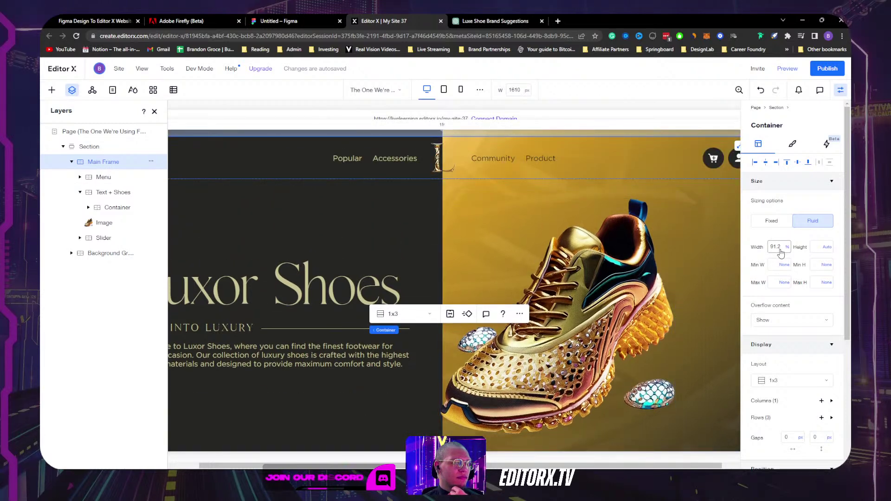
scroll(786, 279, "down", 4)
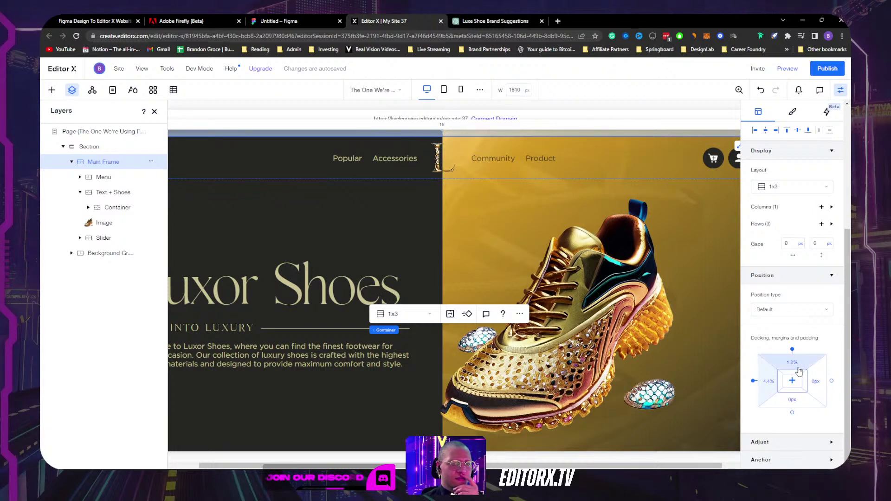
left_click(768, 383)
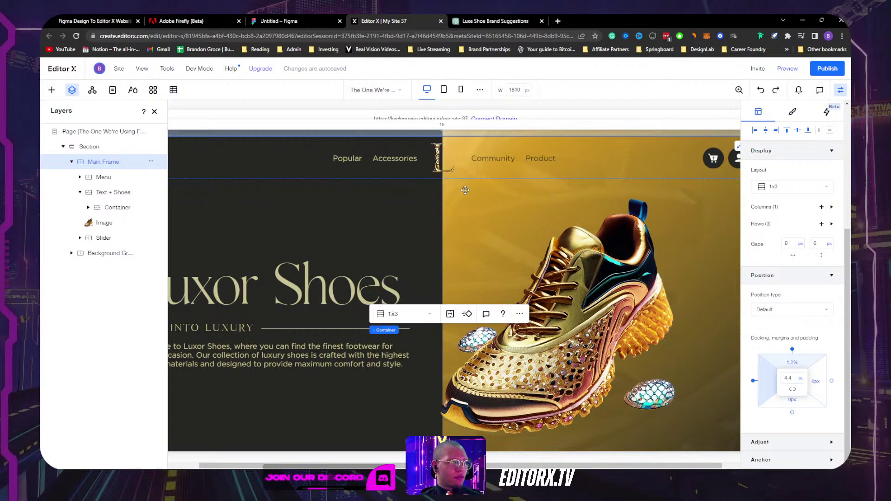
left_click(80, 192)
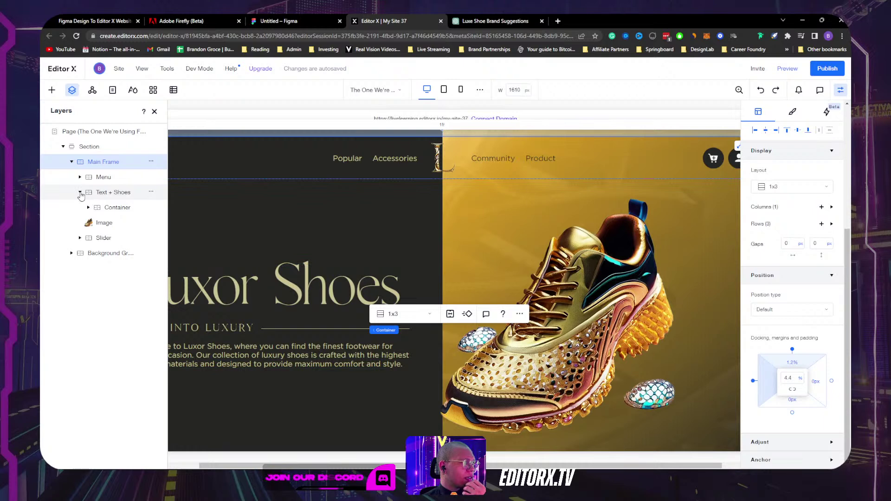
left_click(834, 94)
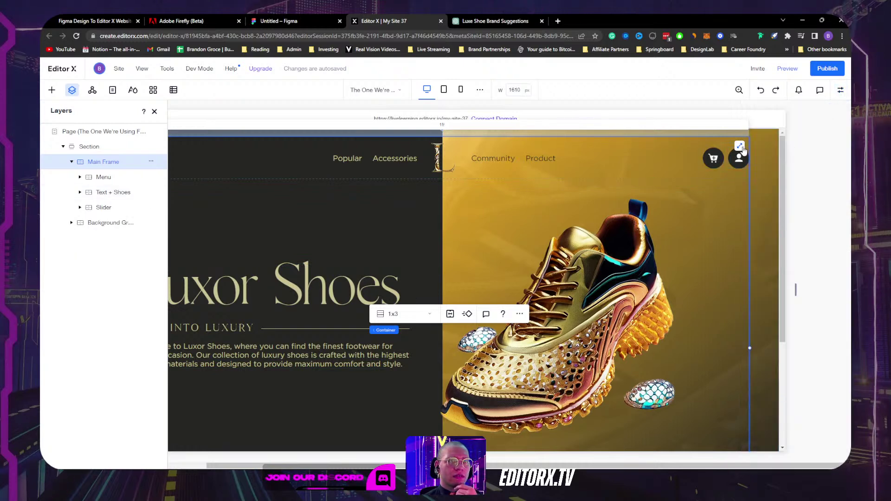
left_click(696, 173)
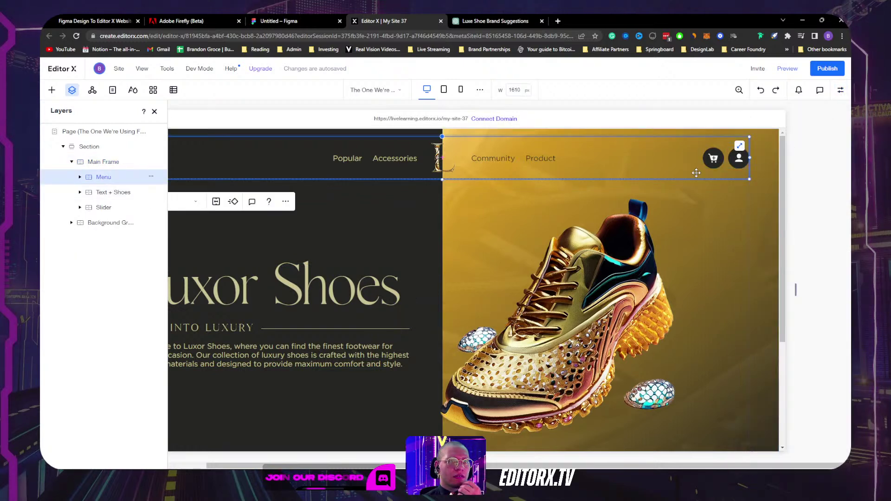
left_click(841, 90)
scroll(792, 312, "down", 5)
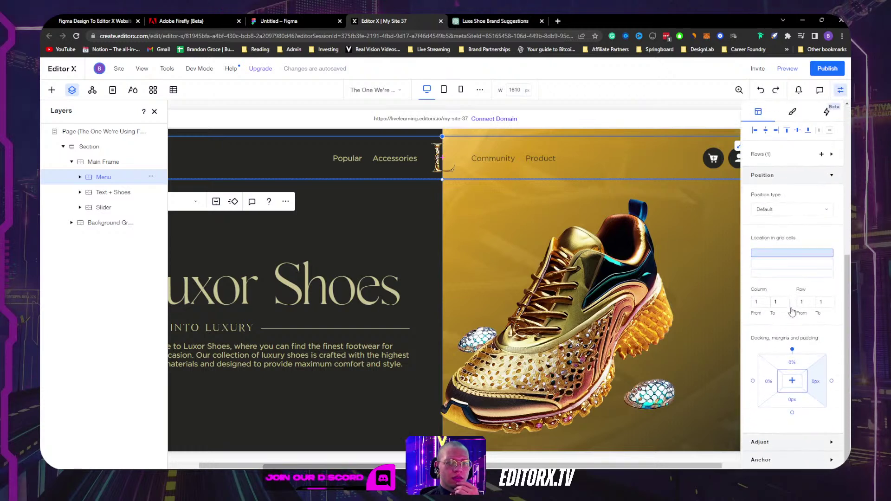
scroll(791, 312, "up", 5)
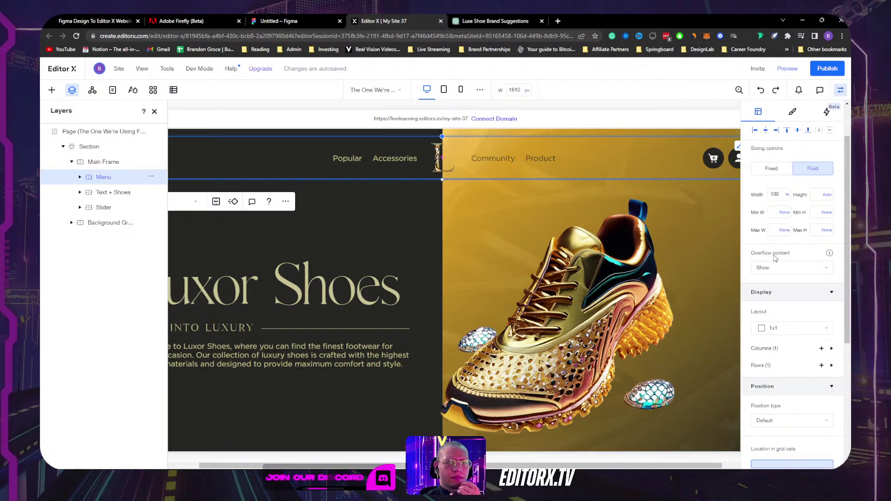
left_click(727, 166)
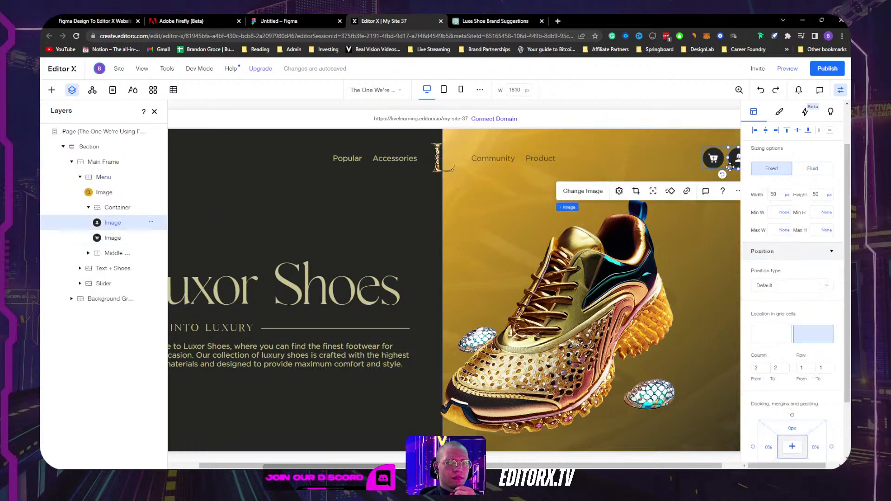
left_click(726, 162)
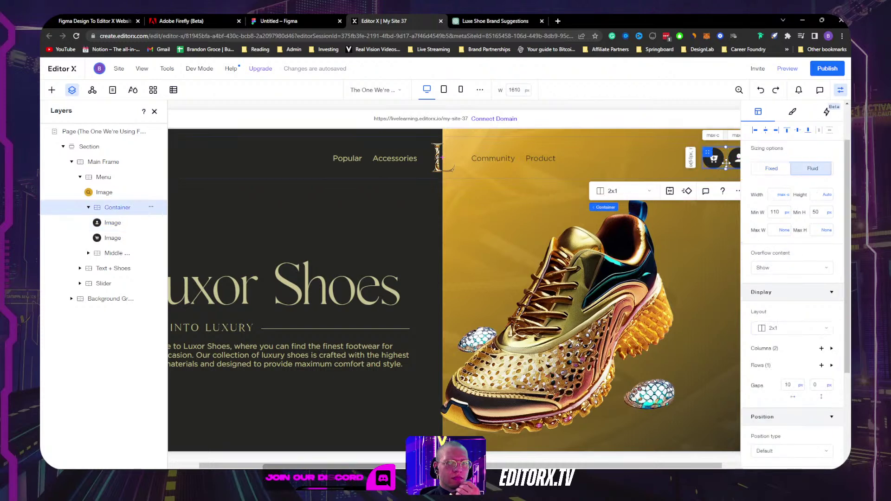
scroll(808, 314, "down", 3)
scroll(808, 314, "up", 4)
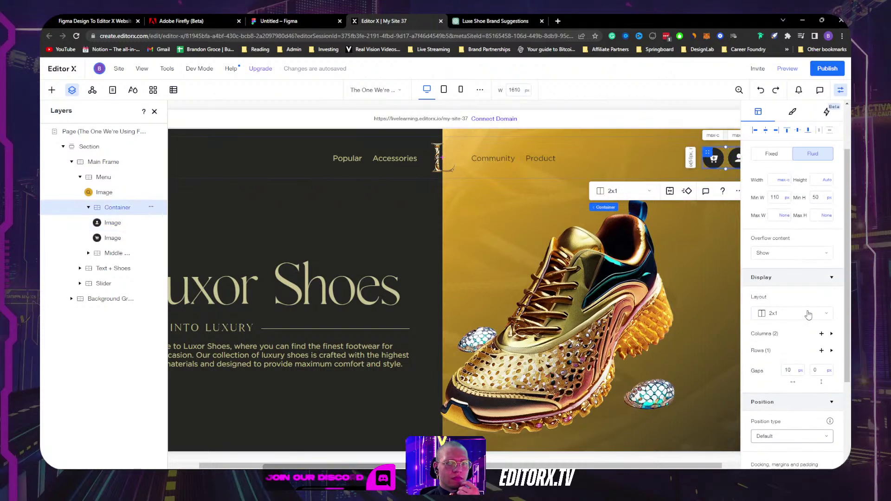
left_click(689, 159)
left_click_drag(751, 159, 672, 158)
key("ctrl+z")
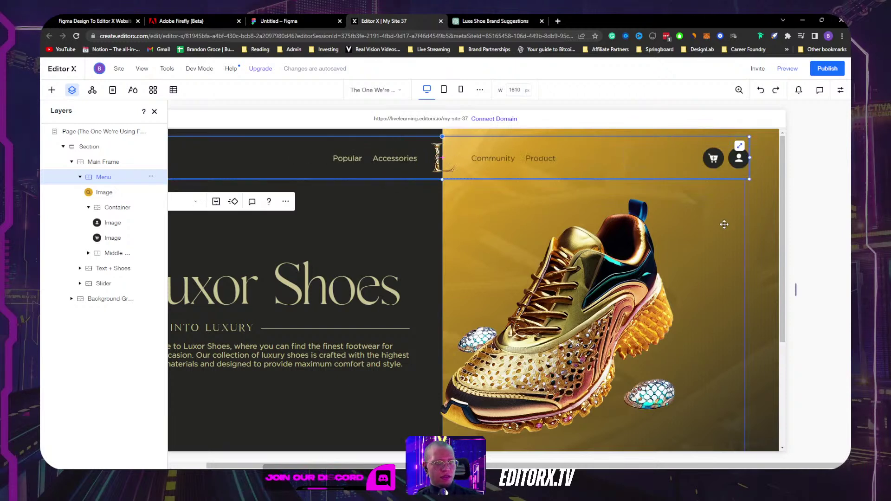
left_click(734, 235)
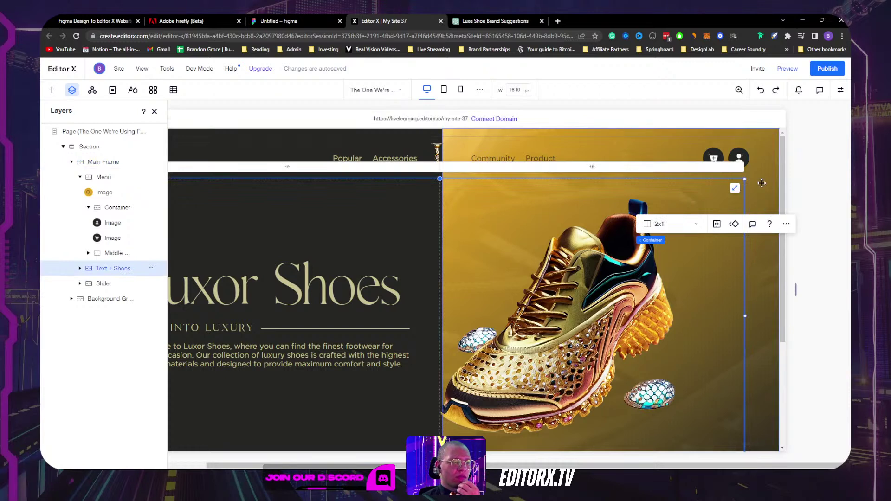
left_click(427, 90)
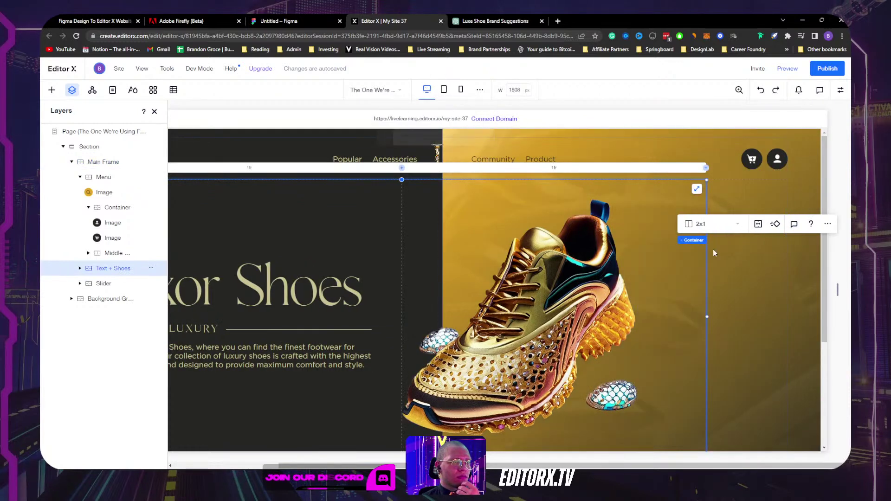
left_click_drag(838, 290, 817, 269)
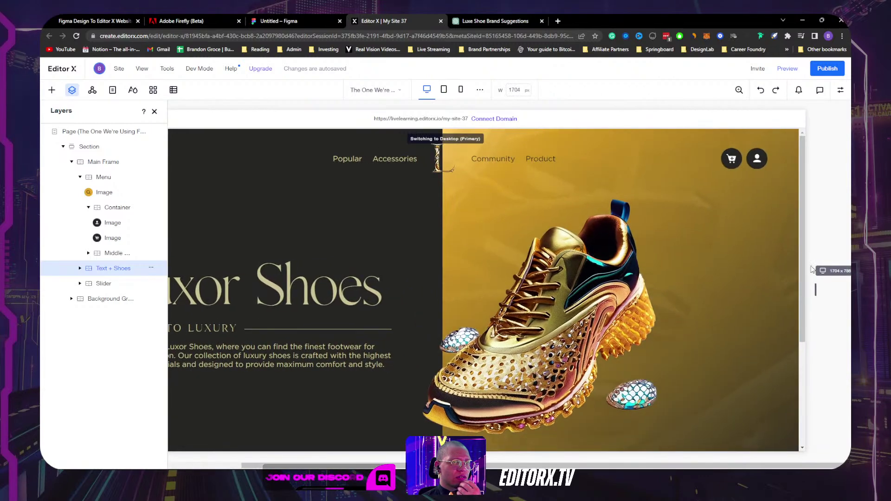
Step: Set the Background Group to Don't Display, resize the canvas, and select its gold image
left_click(135, 299)
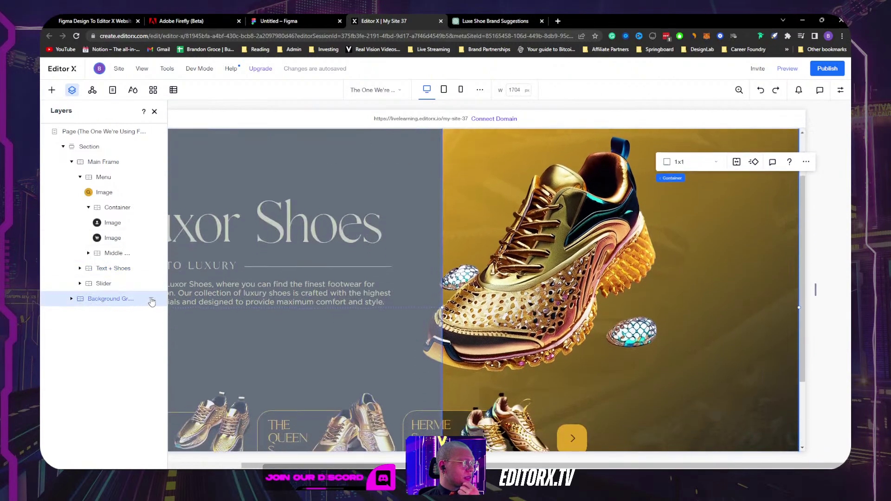
left_click(151, 300)
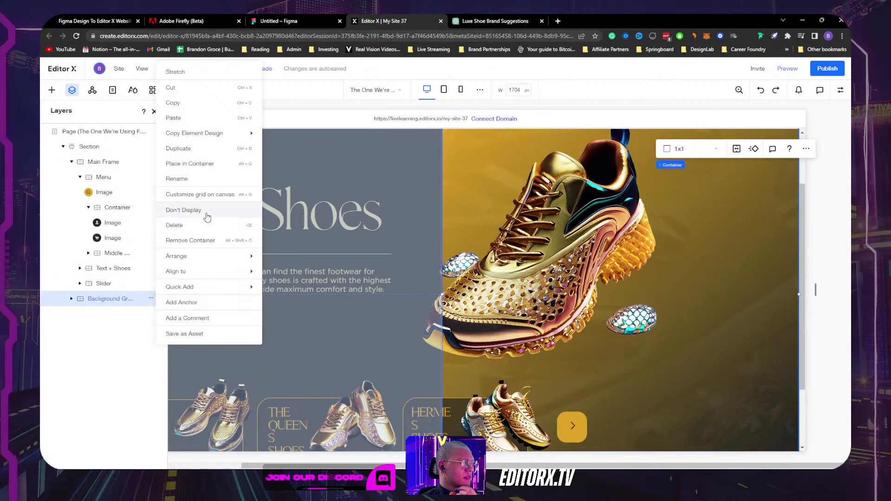
left_click(206, 216)
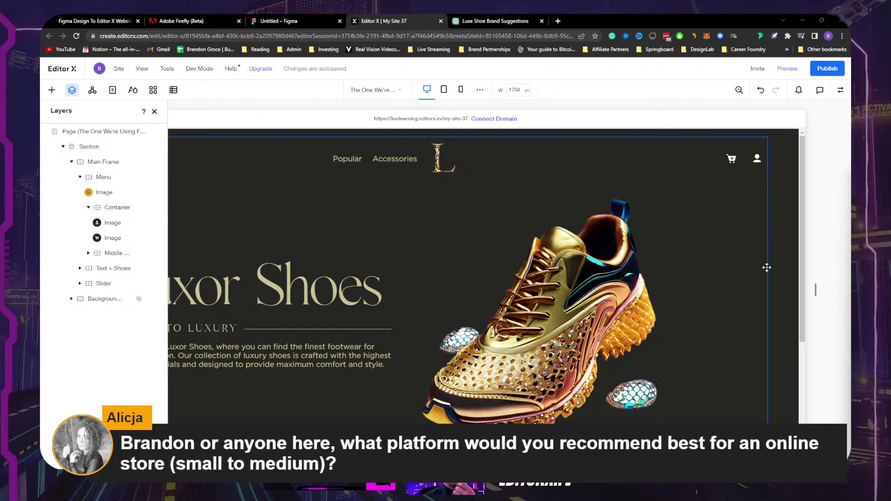
mouse_move(817, 289)
left_mouse_down()
mouse_move(704, 288)
mouse_move(843, 282)
mouse_move(817, 281)
mouse_move(830, 281)
left_mouse_up()
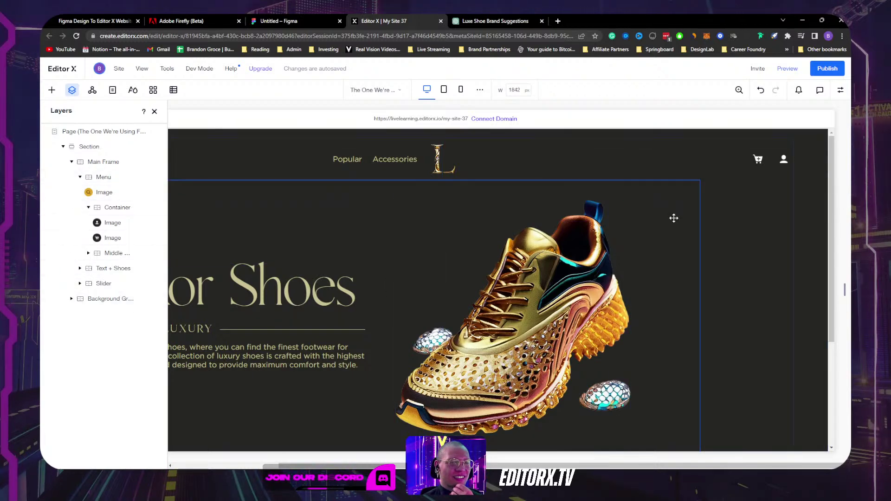
left_click(764, 213)
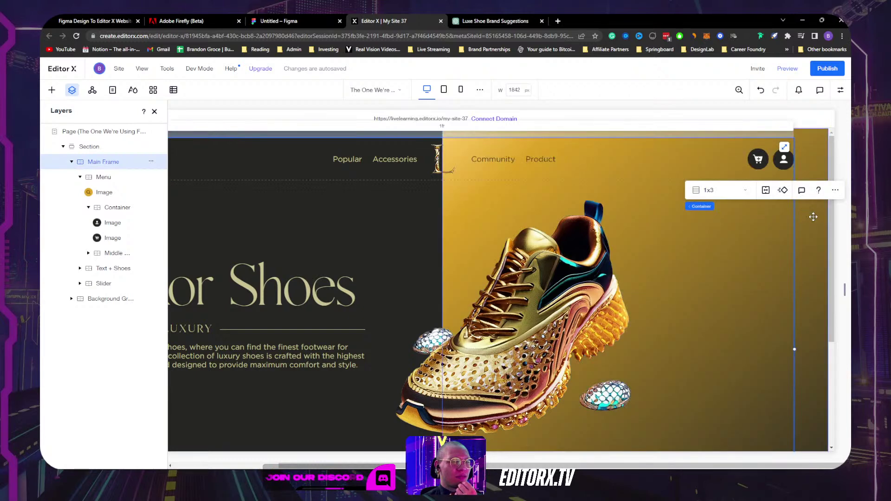
Step: Widen the Queens and Hermes card titles so THE QUEENS SHOES and HERMES SHOES wrap whole
left_click(155, 113)
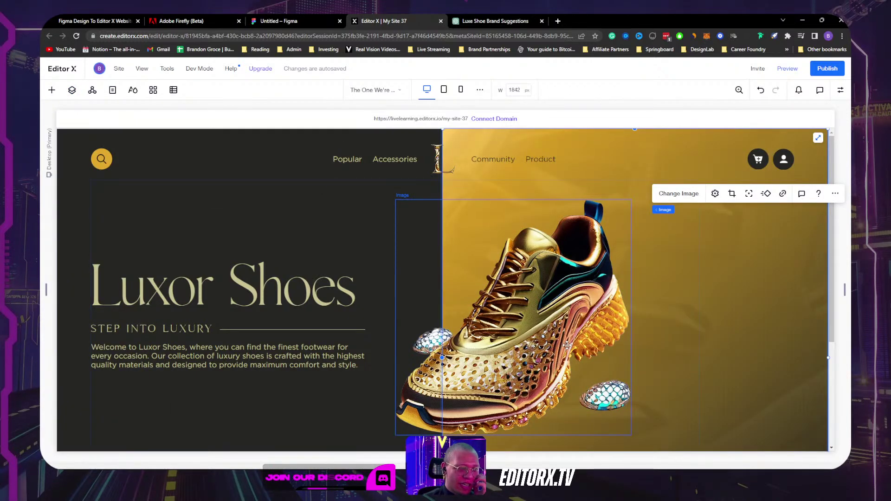
scroll(533, 338, "down", 3)
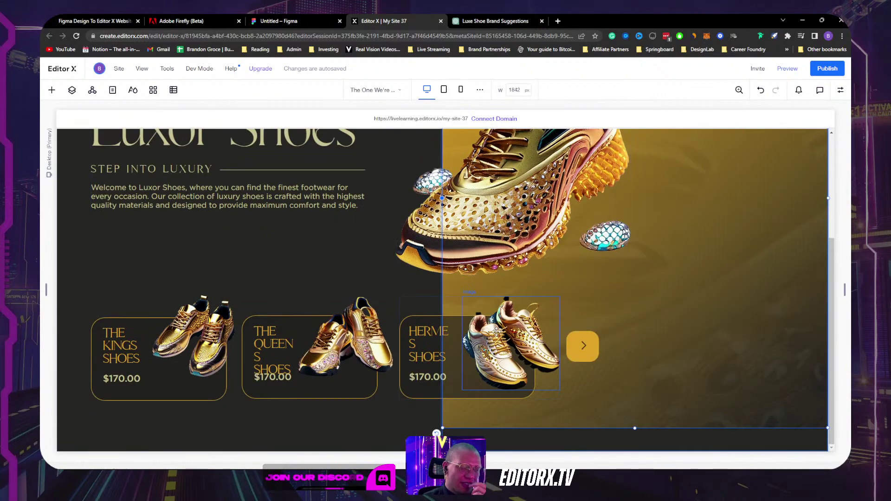
left_click(300, 352)
left_click_drag(301, 353, 307, 352)
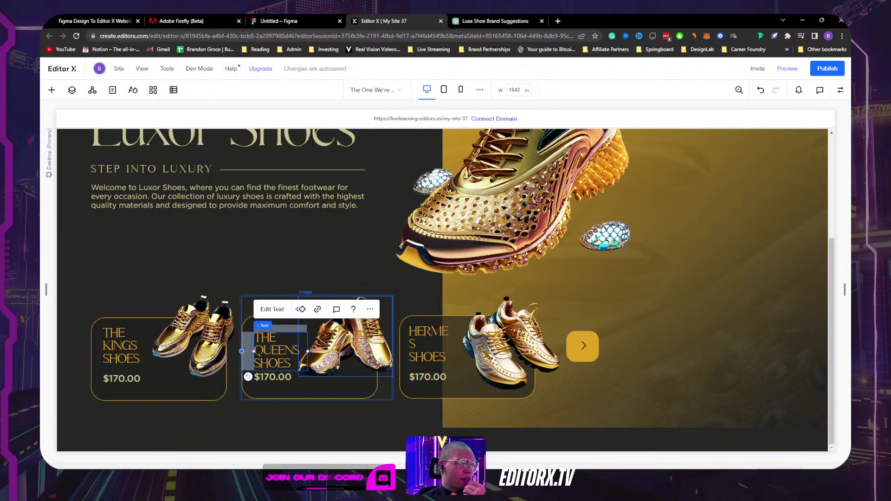
left_click(436, 344)
left_click_drag(455, 345, 462, 344)
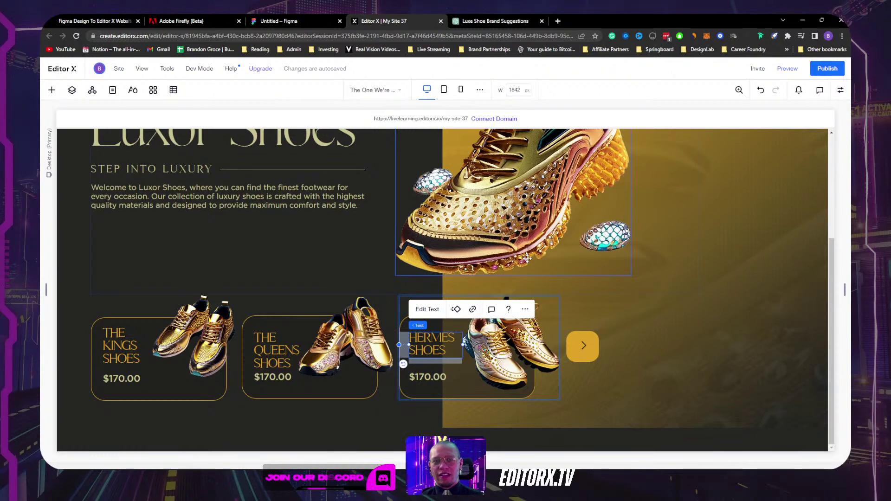
Step: Select the hero-and-cards container, then the header and hero containers
left_click(688, 294)
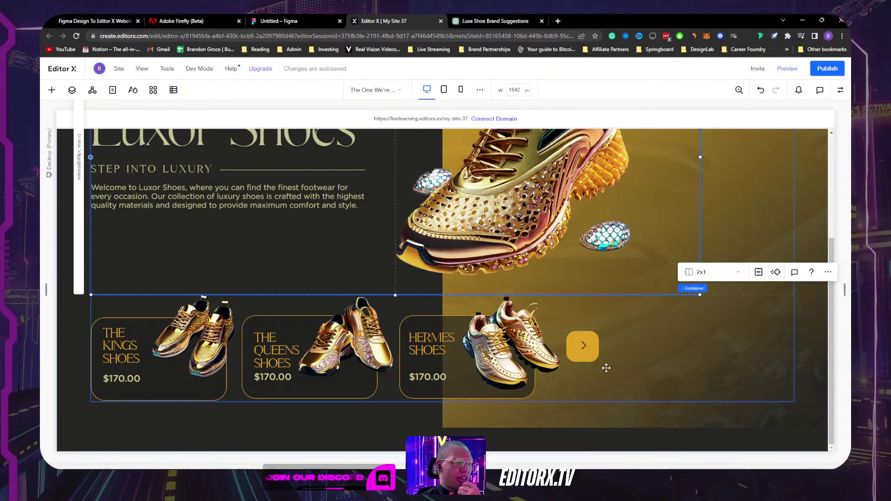
scroll(399, 348, "up", 3)
scroll(399, 372, "down", 3)
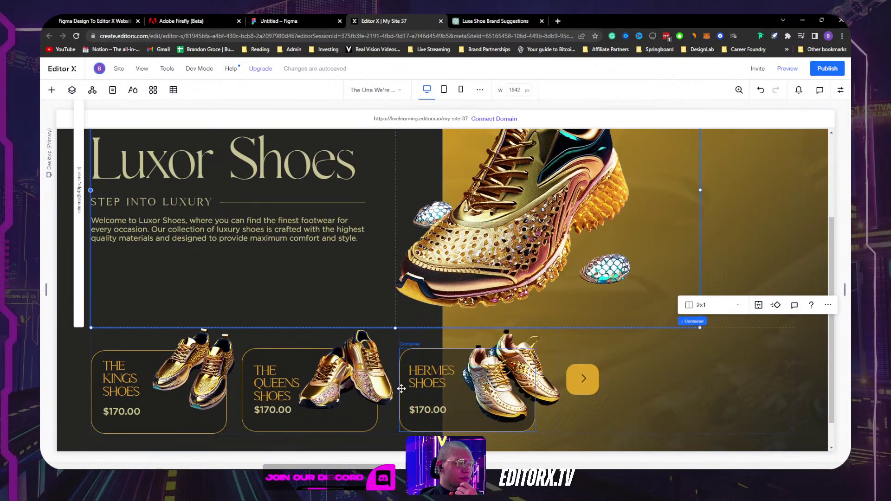
scroll(747, 196, "up", 3)
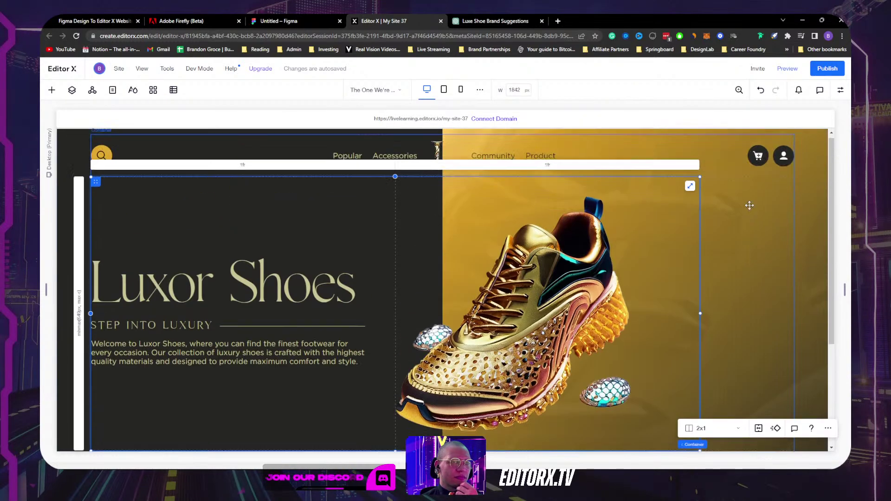
left_click(729, 168)
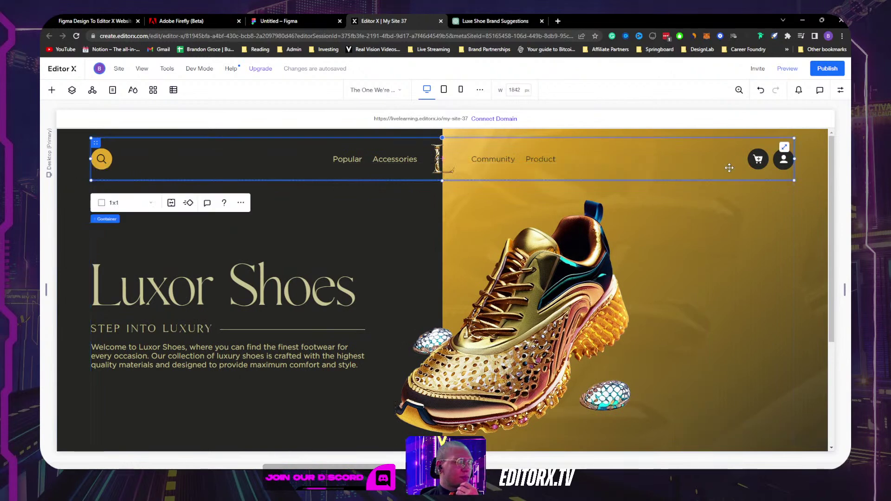
left_click(726, 223)
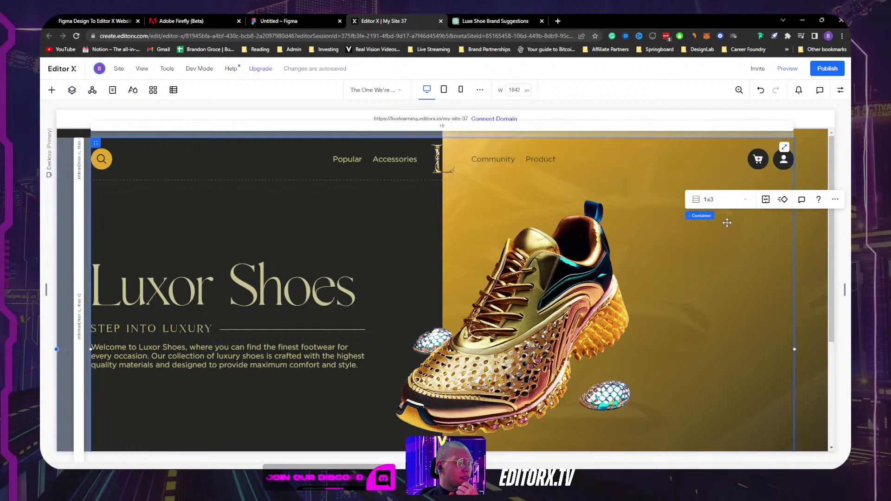
Step: Change the hero container's column width unit to % at 100%, and undo a trial resize
left_click(441, 127)
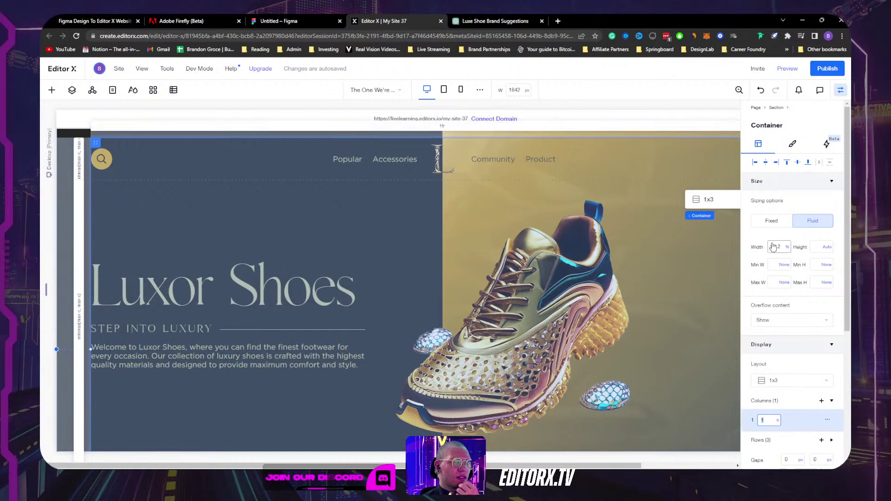
left_click(778, 423)
left_click(802, 271)
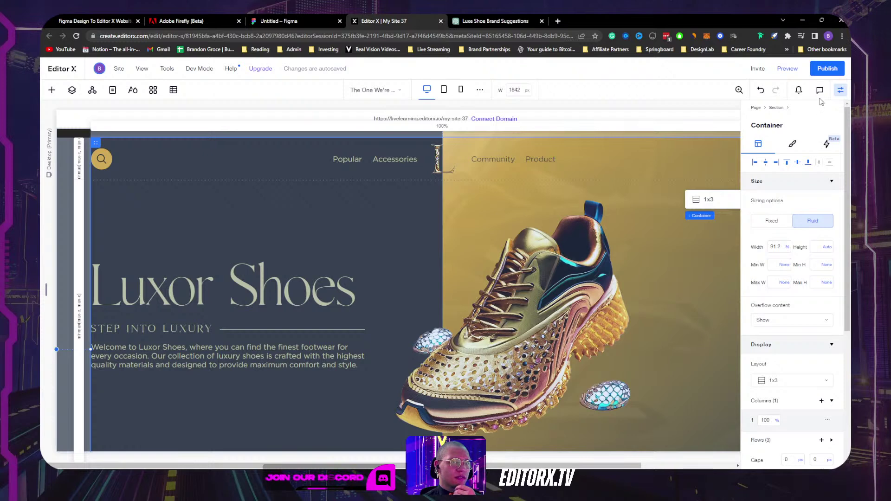
left_click(840, 90)
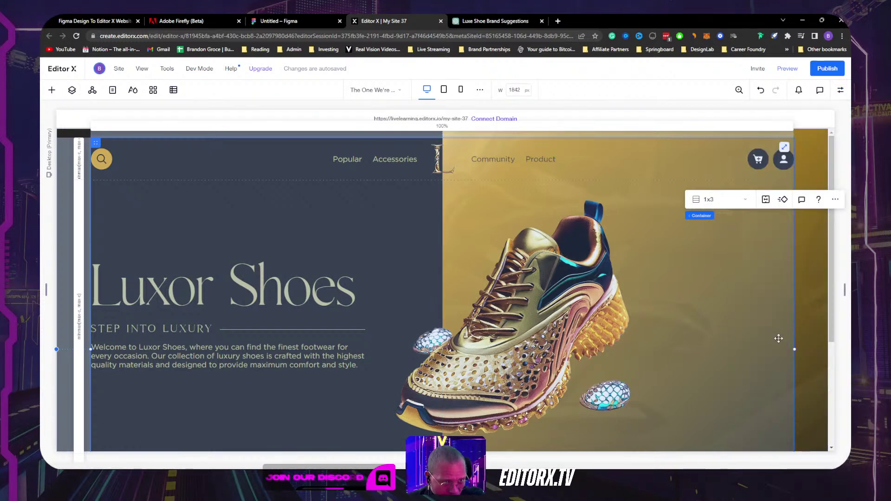
left_click_drag(793, 360, 642, 288)
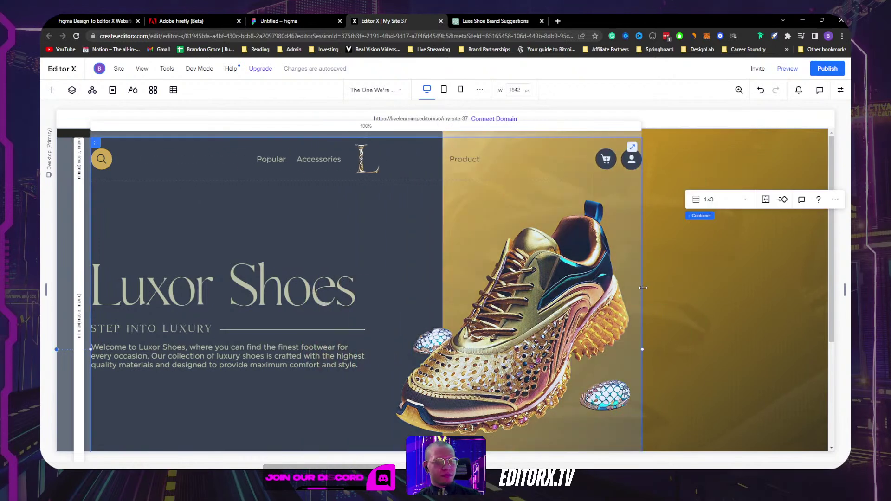
key("ctrl+z")
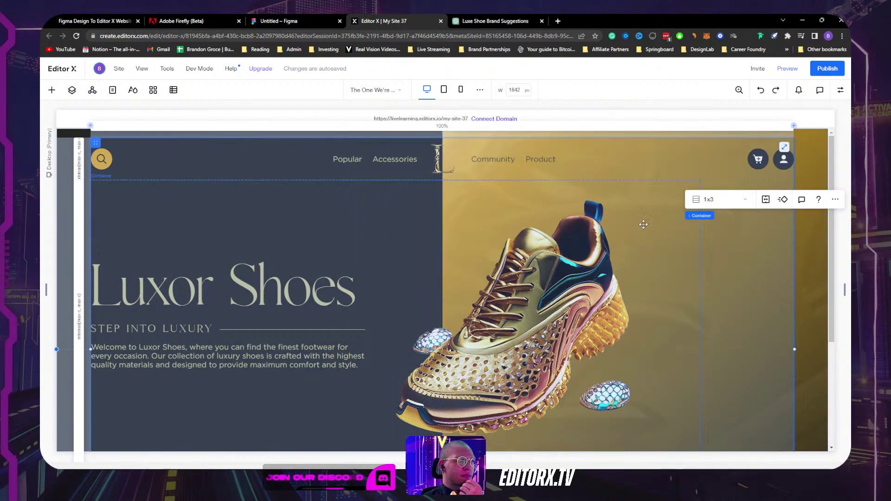
Step: Select the hero section and set its minimum width unit to pixels
left_click(697, 216)
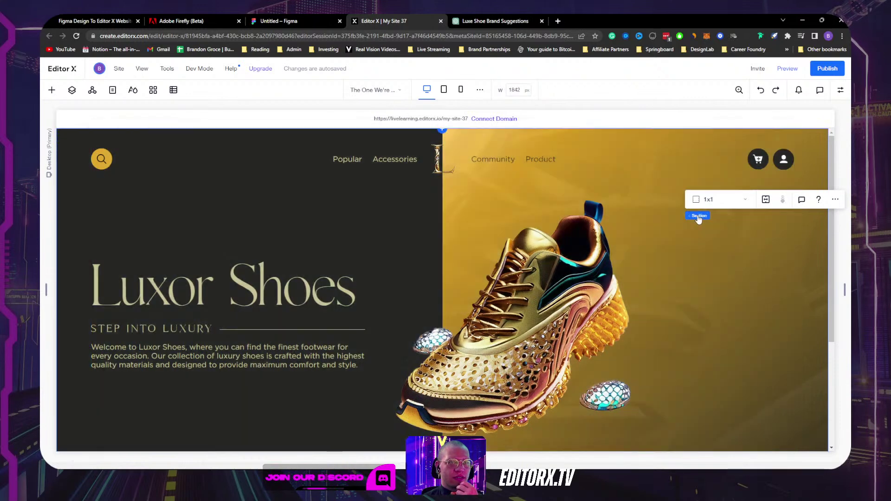
left_click(840, 90)
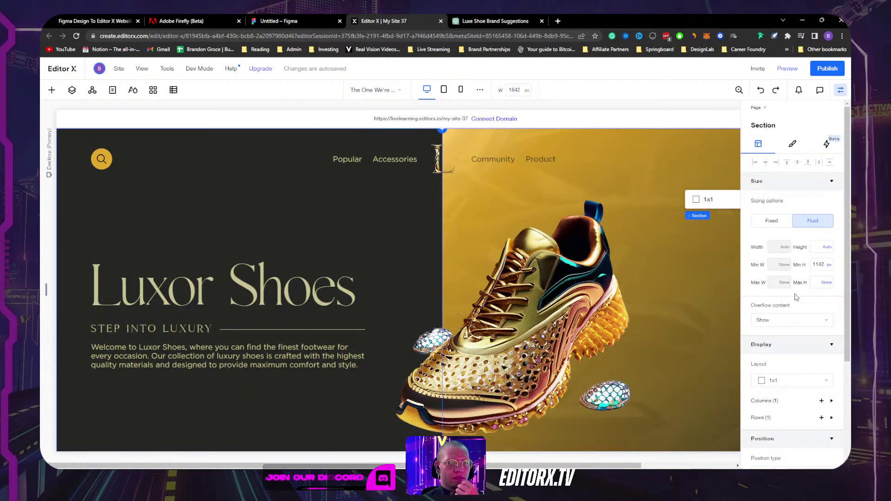
left_click(817, 265)
left_click(801, 263)
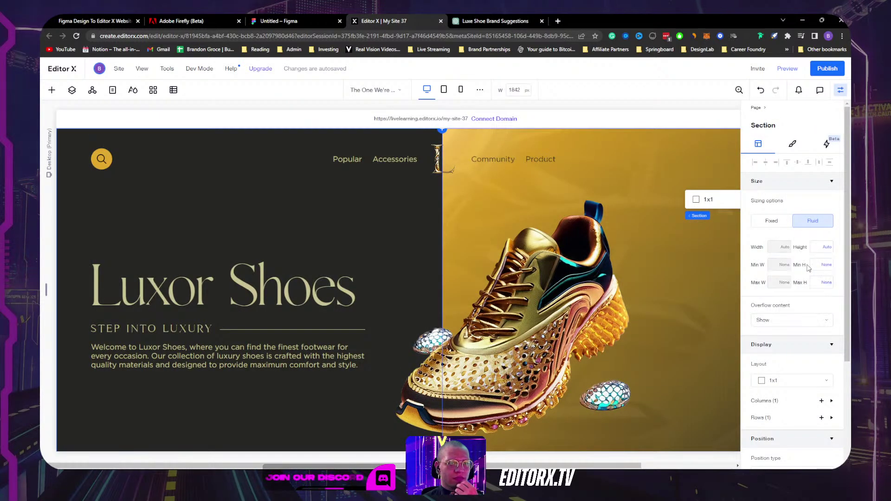
scroll(789, 371, "down", 3)
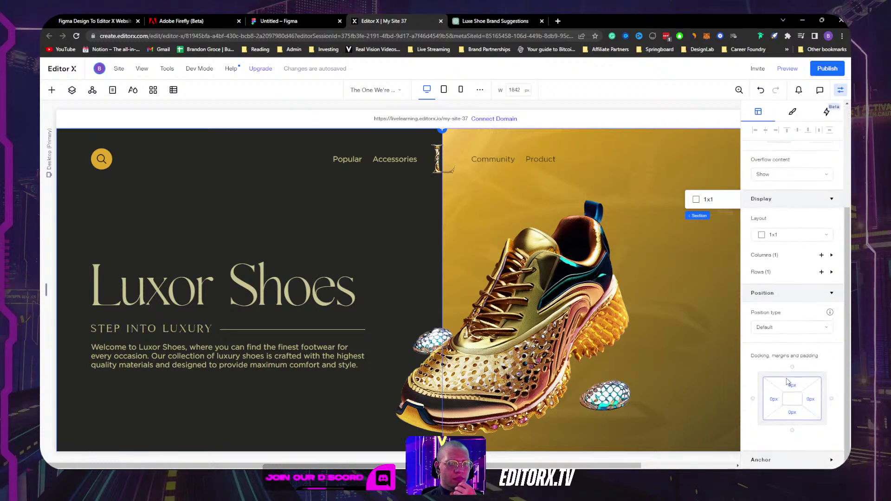
left_click(840, 90)
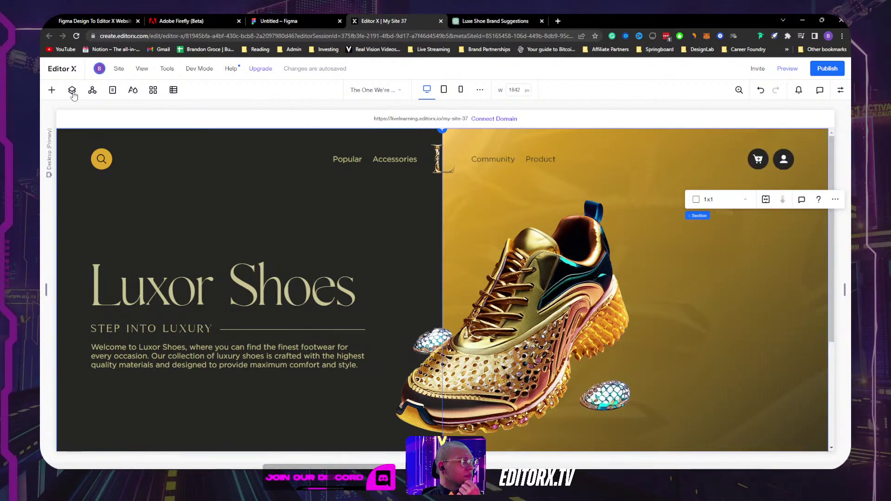
Step: Select the Main Frame in Layers and preview the page at a slightly narrower width
left_click(72, 90)
left_click(102, 162)
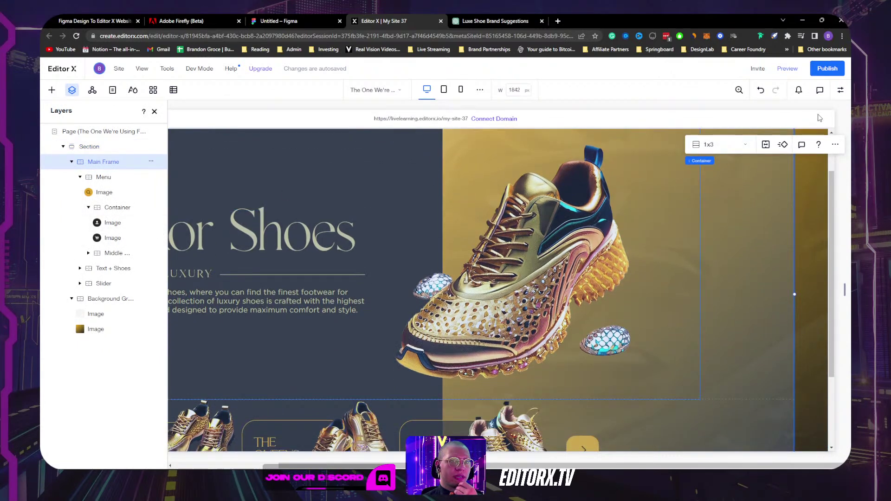
scroll(803, 225, "up", 2)
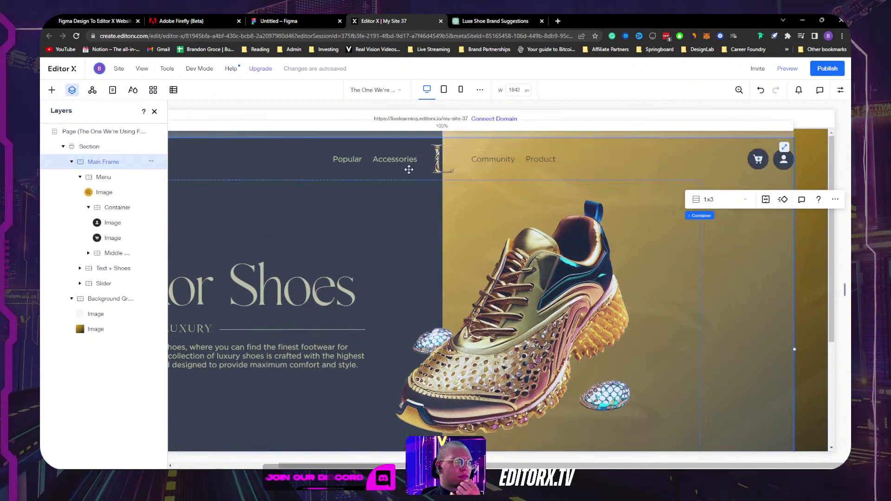
left_click_drag(844, 289, 774, 273)
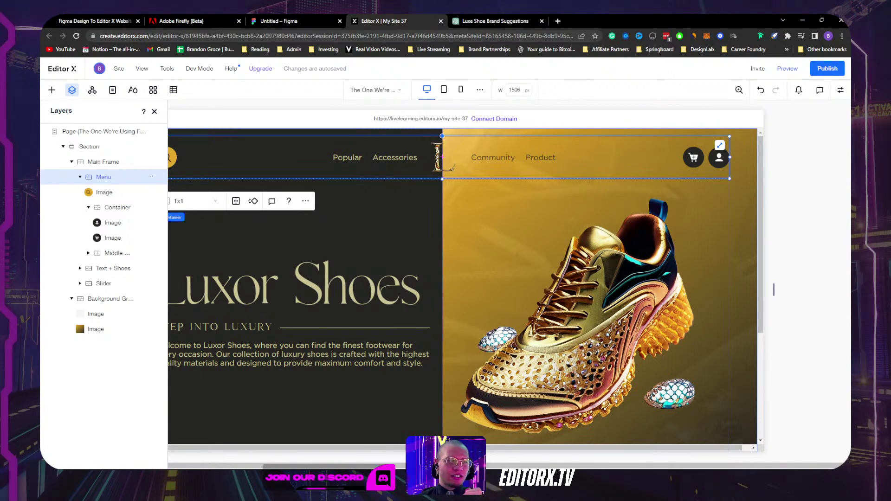
Step: Return to full desktop width and add a new section below the product cards
left_click(155, 112)
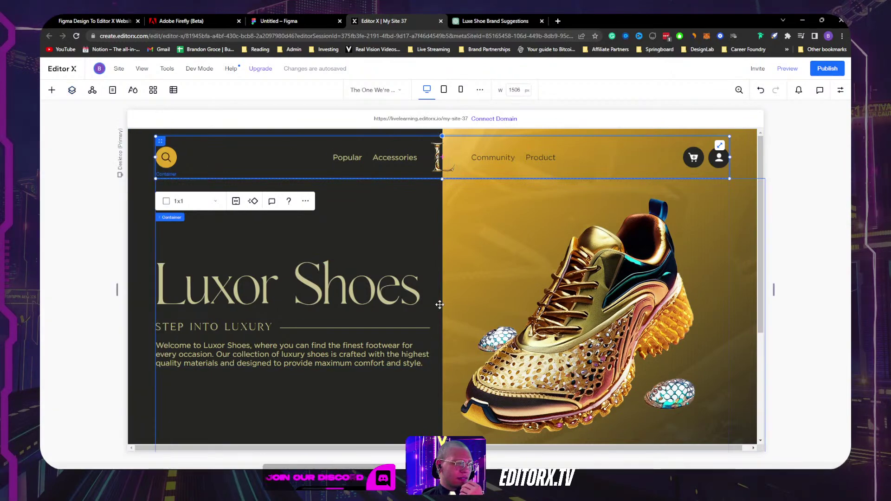
scroll(476, 326, "down", 1)
scroll(477, 326, "down", 3)
scroll(476, 278, "up", 4)
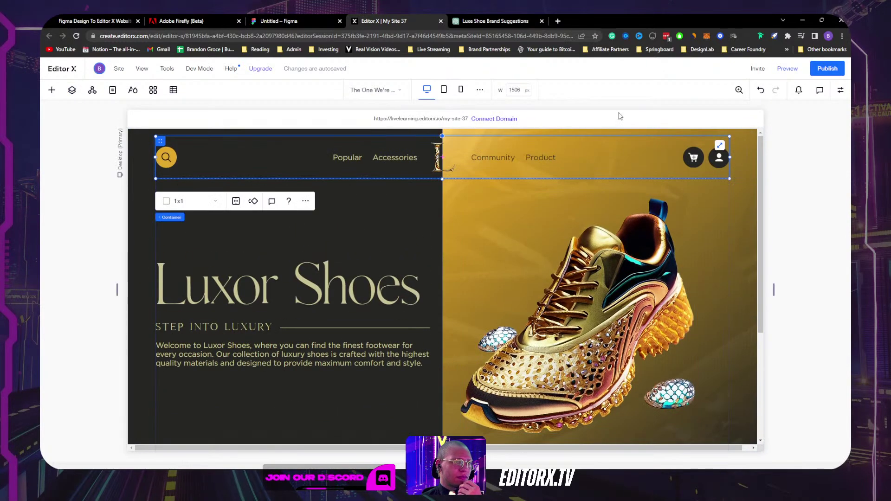
left_click(423, 93)
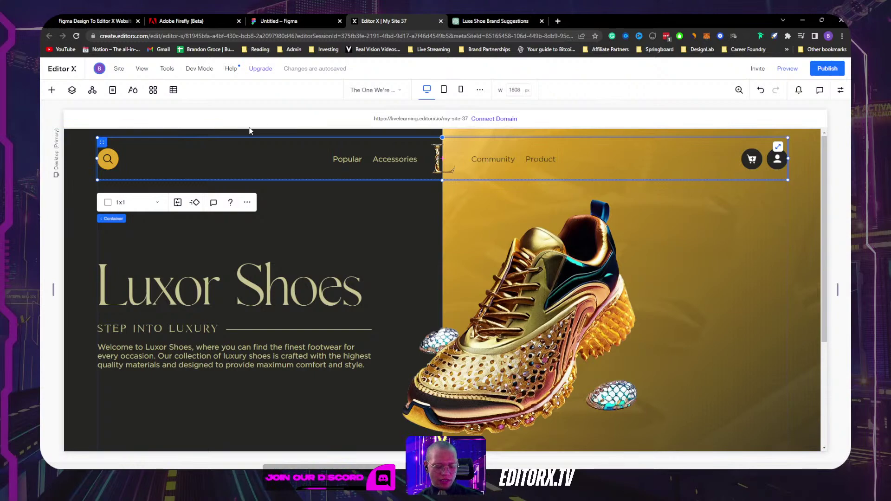
scroll(403, 264, "down", 3)
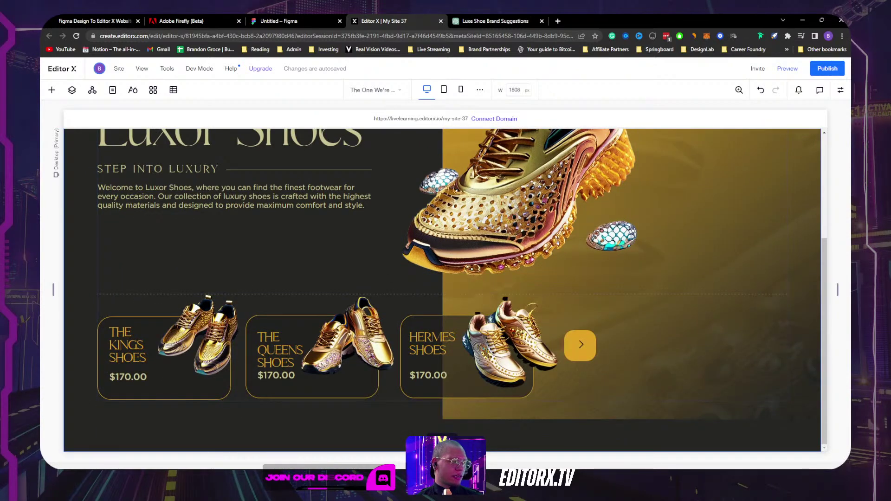
left_click(467, 398)
Step: Make the new section blank, paste the header menu into it, and test narrower canvas widths
left_click(415, 412)
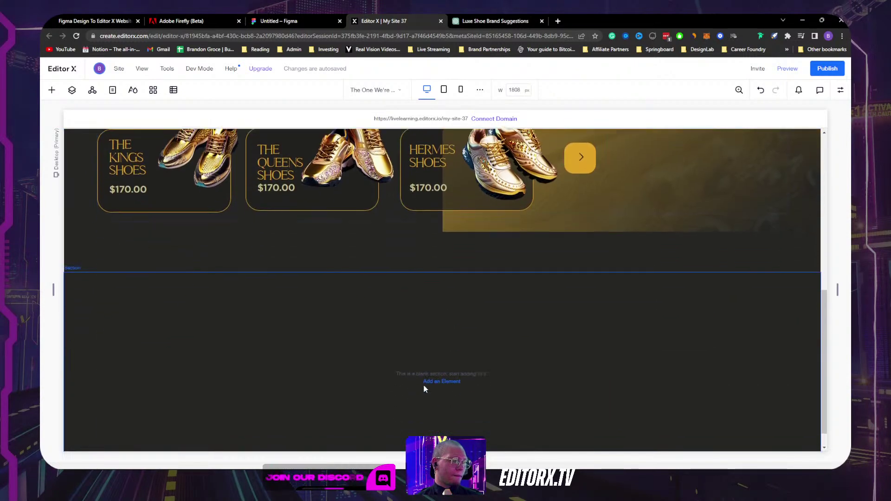
key("ctrl+v")
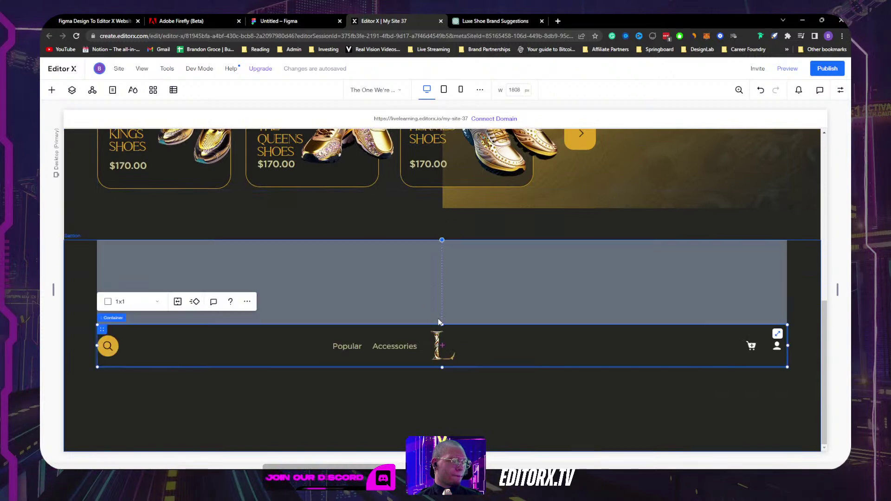
left_click_drag(838, 290, 600, 285)
left_click_drag(563, 281, 758, 270)
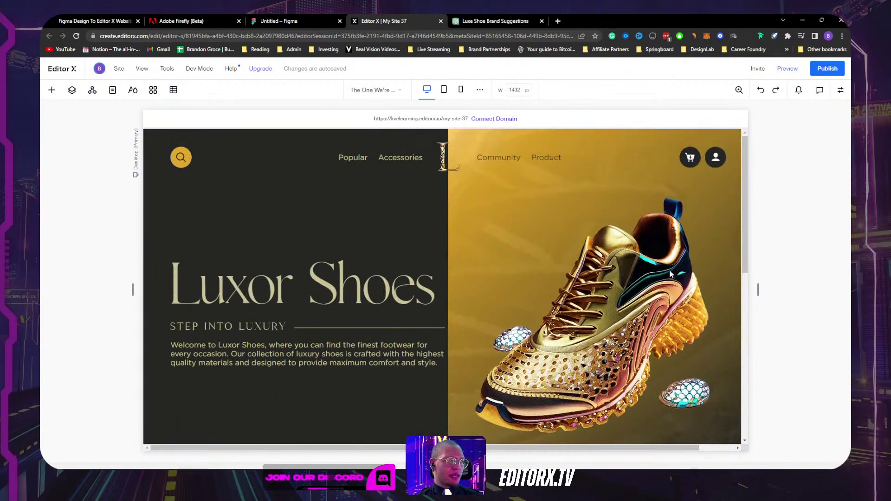
left_click(248, 163)
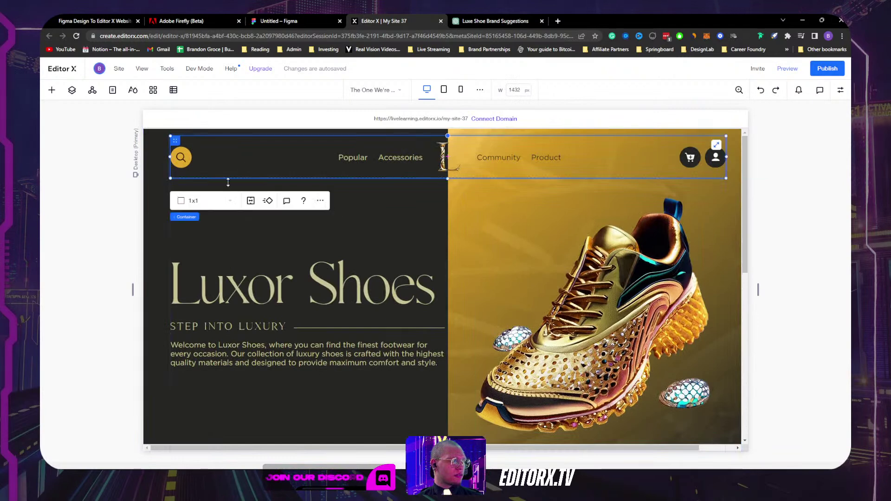
left_click(183, 234)
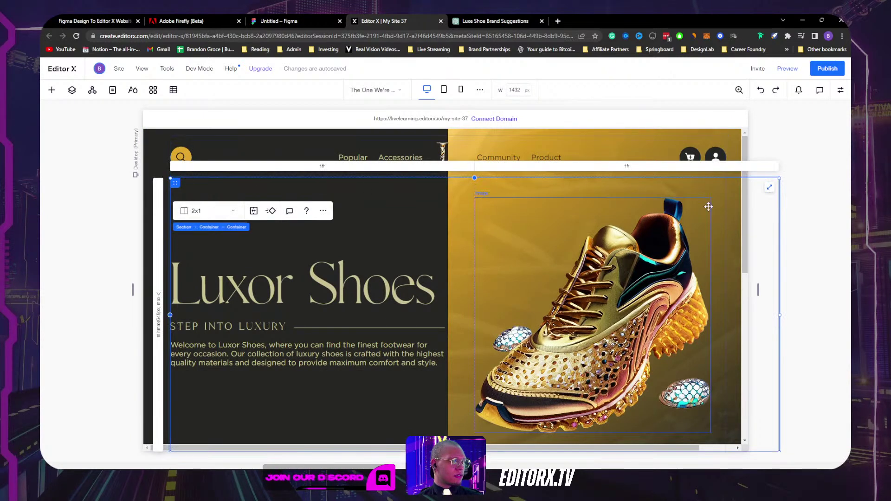
left_click(206, 227)
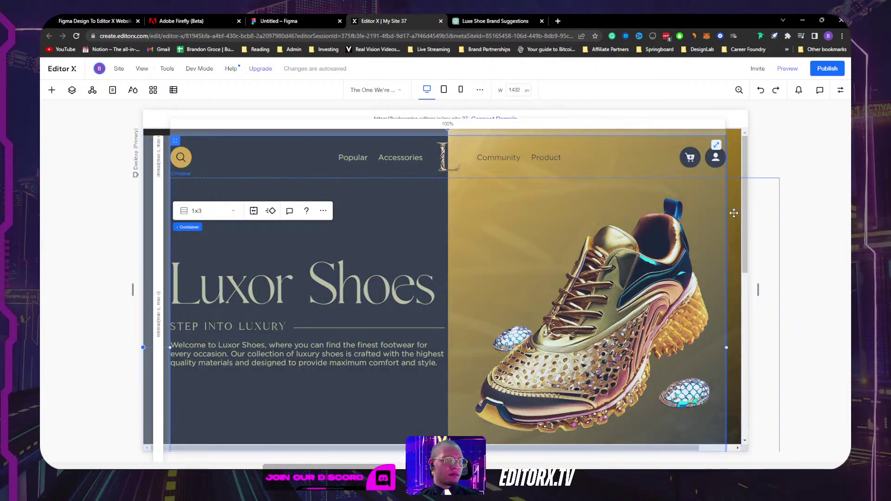
Step: Stretch the header container to full width, preview at a narrower width, then return to desktop
left_click(606, 165)
left_click(840, 90)
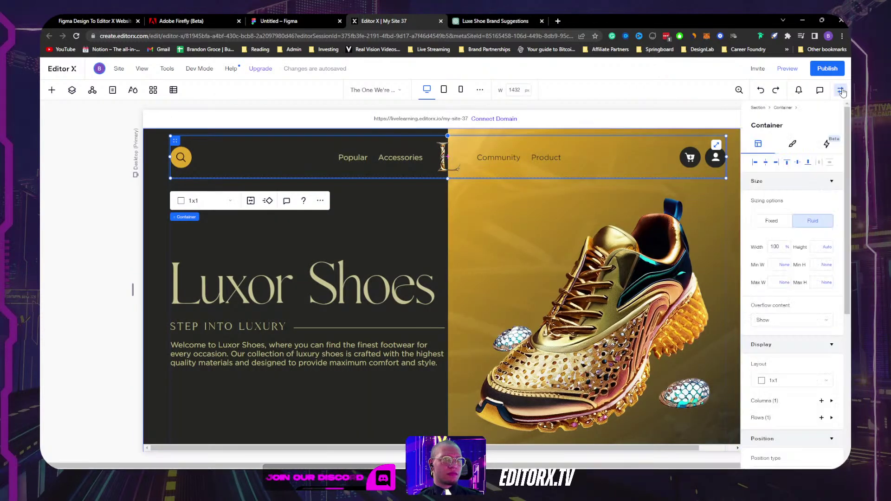
key("ctrl+shift+z")
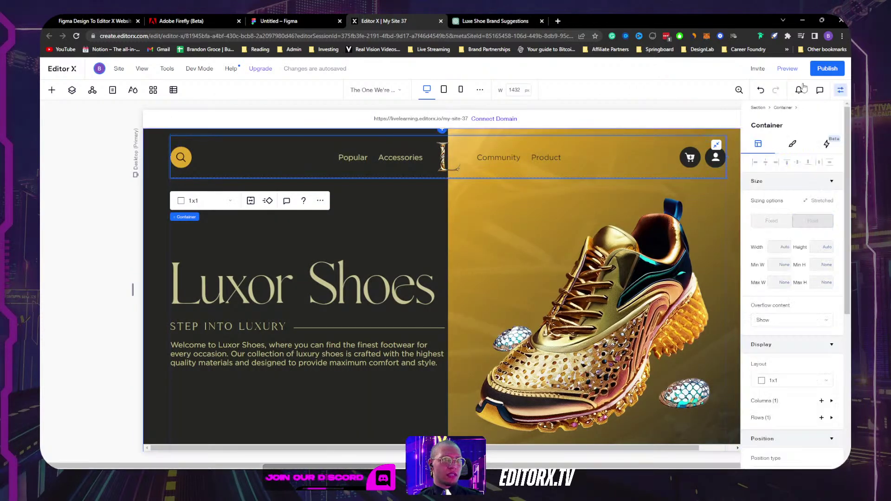
left_click(789, 70)
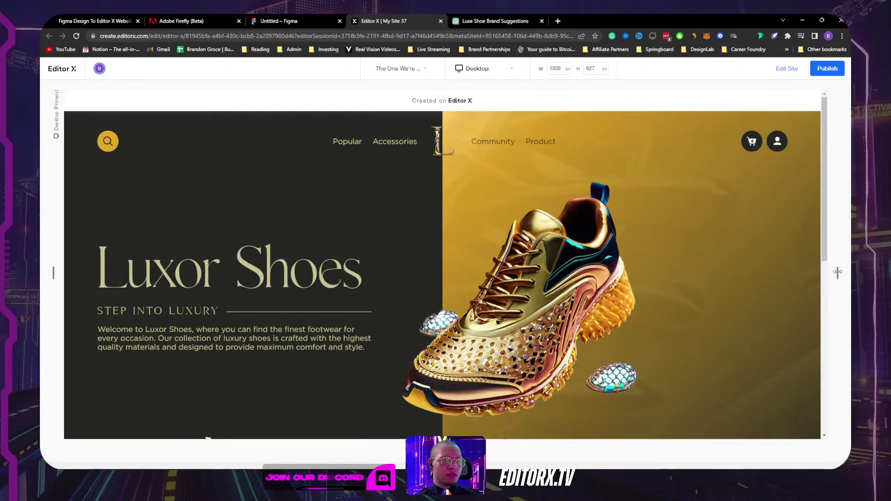
left_click_drag(821, 274, 701, 263)
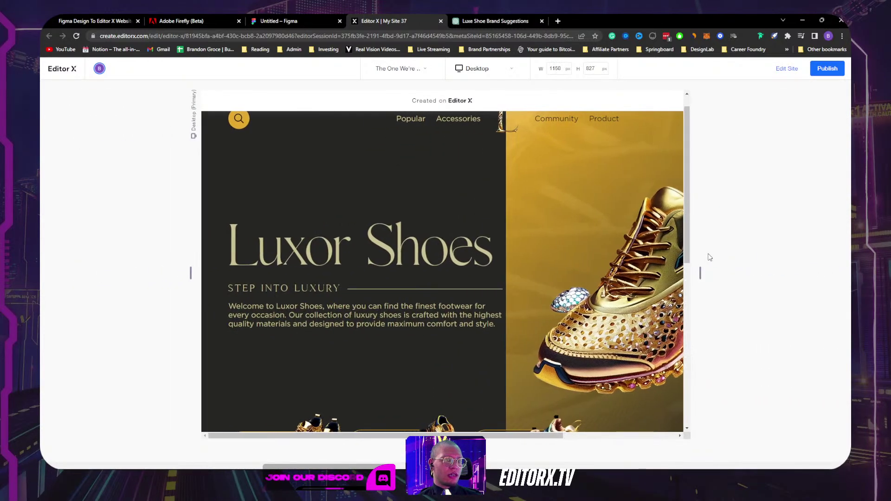
left_click(789, 70)
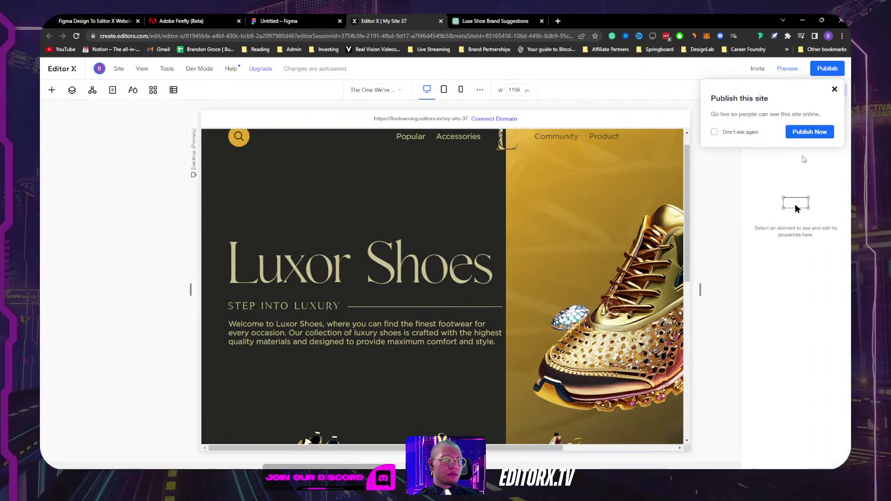
left_click(426, 89)
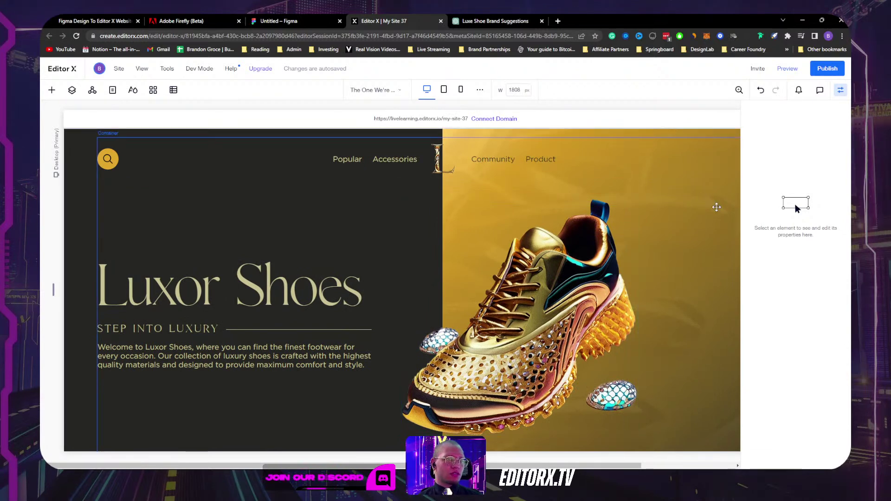
left_click(715, 207)
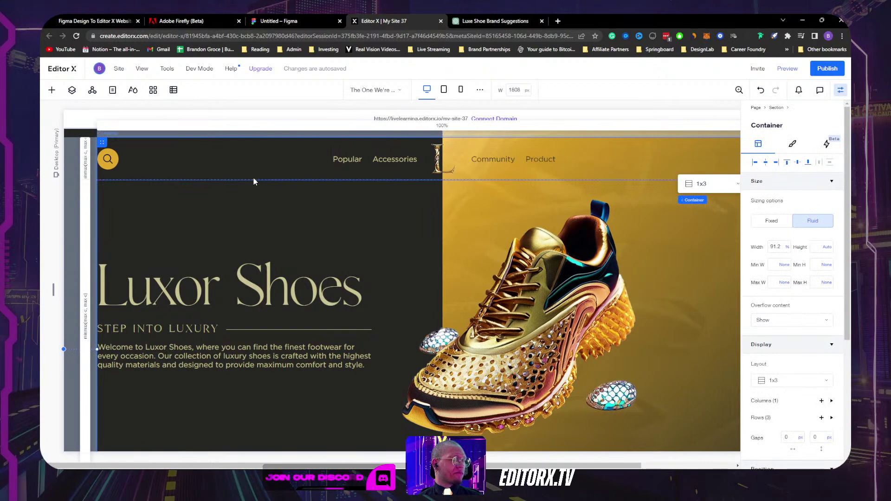
Step: In Layers, set the Main Frame's original Menu to Don't Display
left_click(71, 90)
left_click(79, 177)
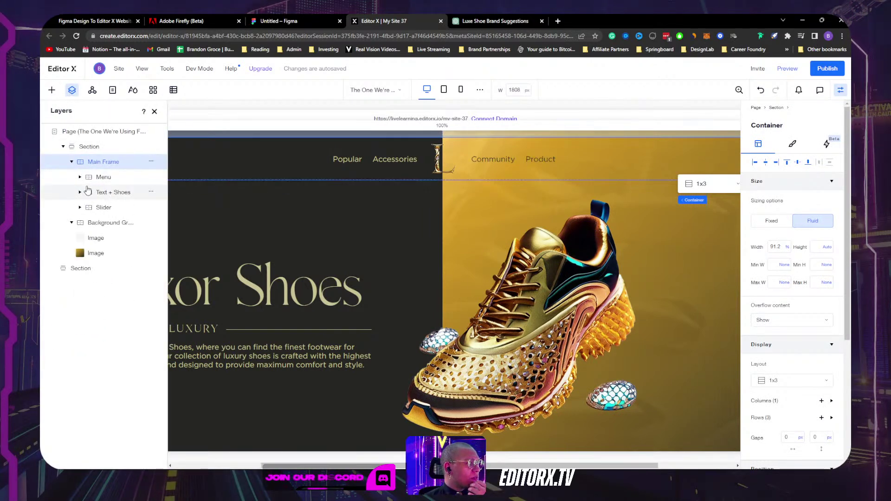
left_click(100, 148)
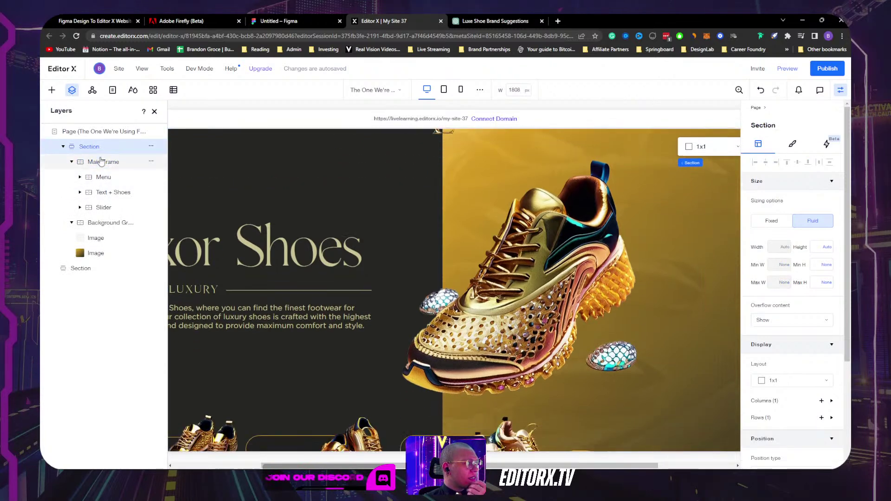
left_click(101, 162)
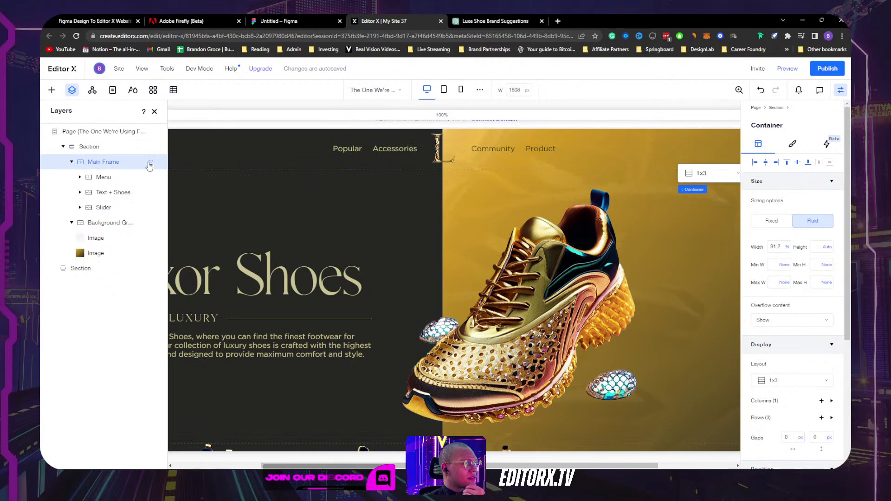
left_click(150, 162)
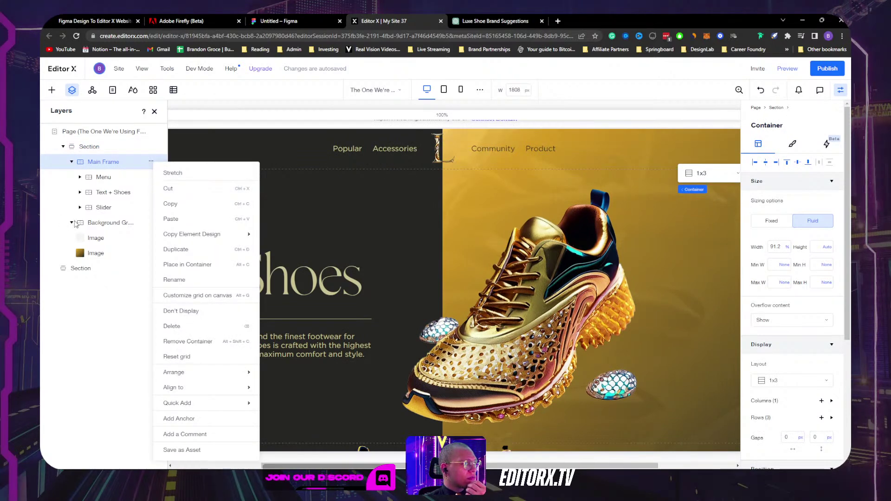
left_click(74, 224)
left_click(71, 162)
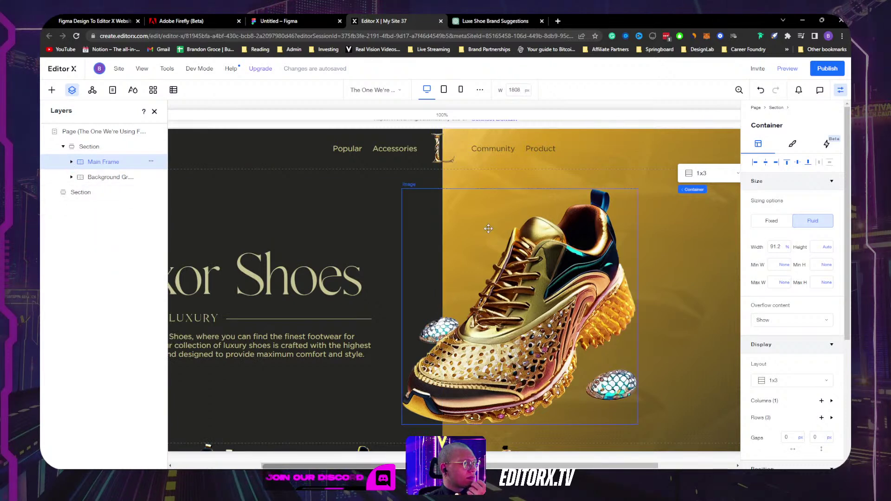
left_click(275, 154)
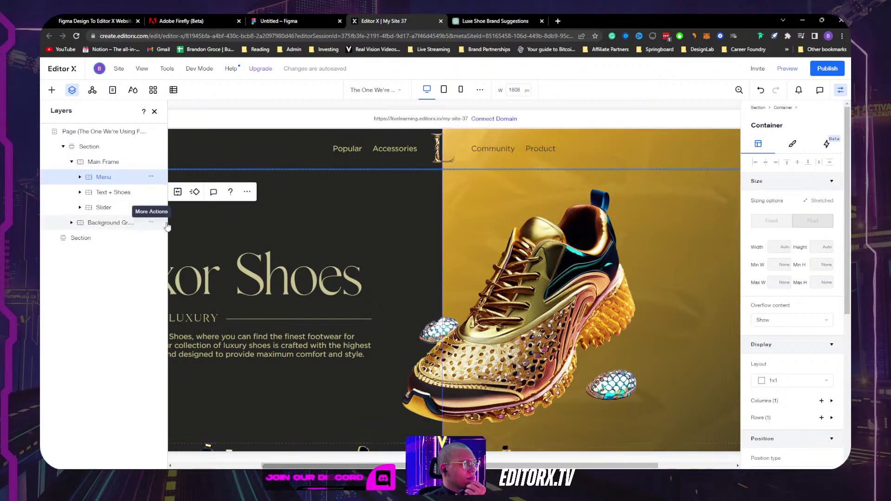
scroll(388, 235, "down", 4)
scroll(388, 235, "up", 5)
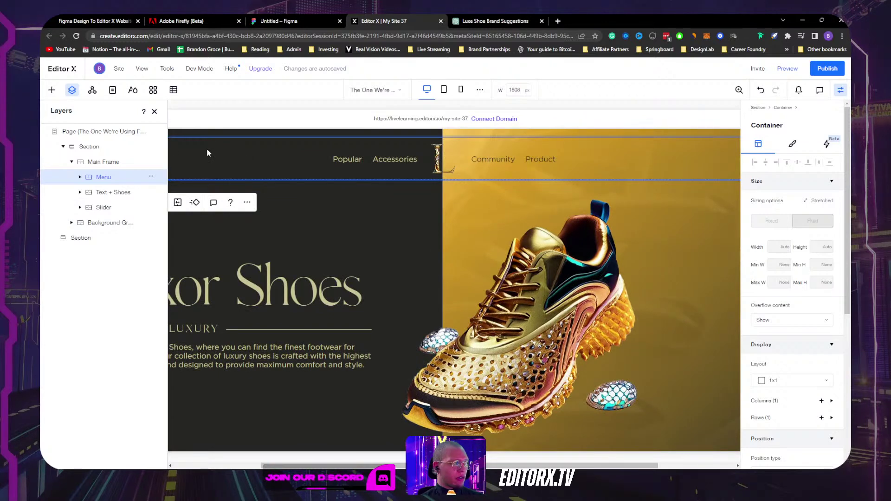
left_click(151, 177)
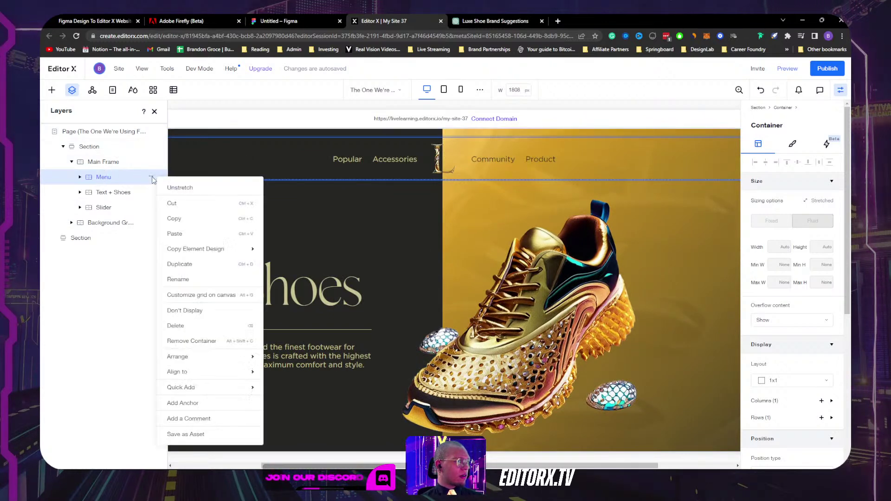
left_click(213, 311)
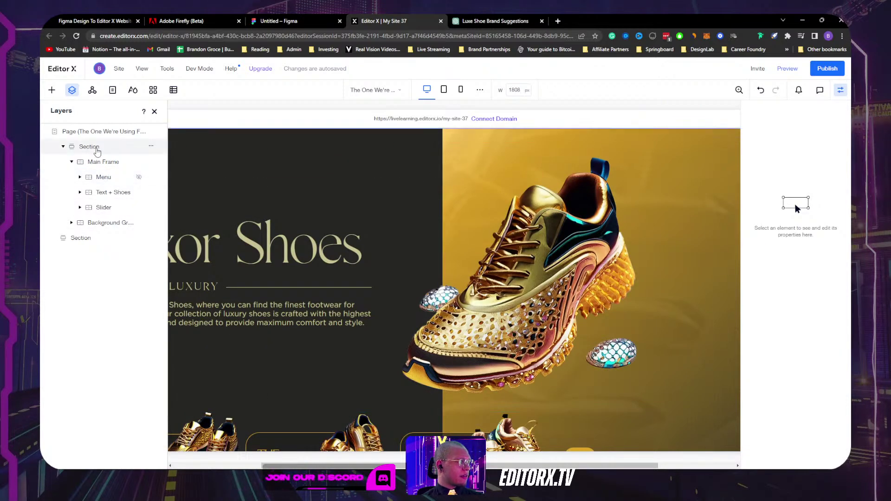
Step: Paste a copy of the Menu into Section, aligned to the top at 80% width
left_click(93, 176)
left_click(90, 146)
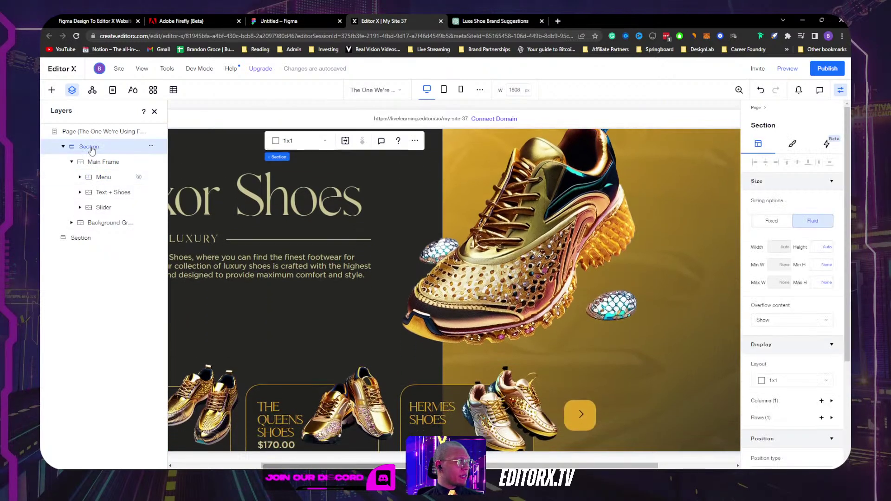
key("ctrl+v")
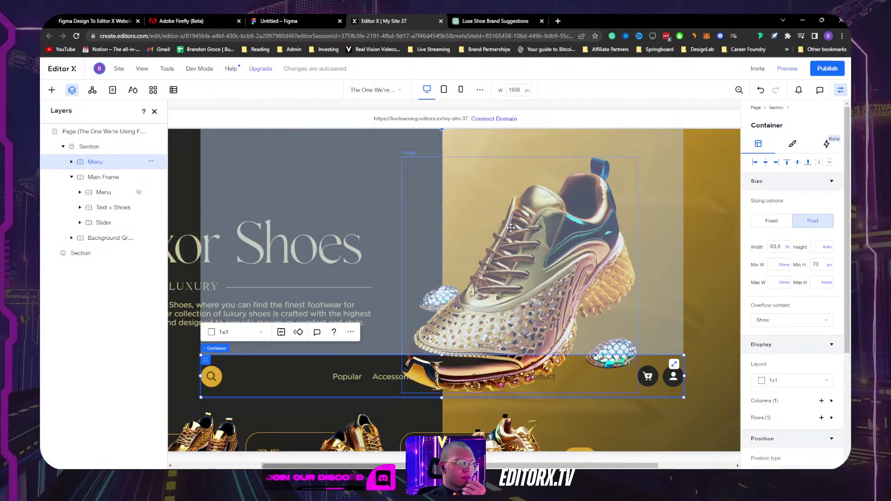
left_click(785, 163)
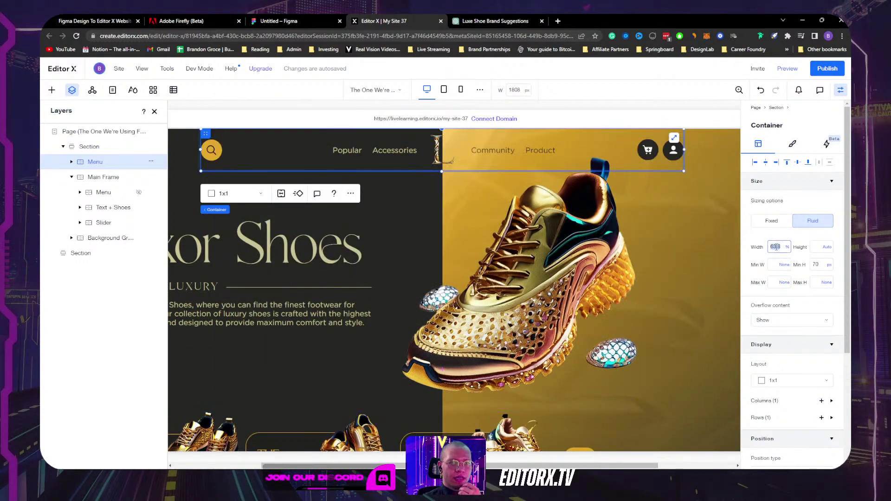
key("Return")
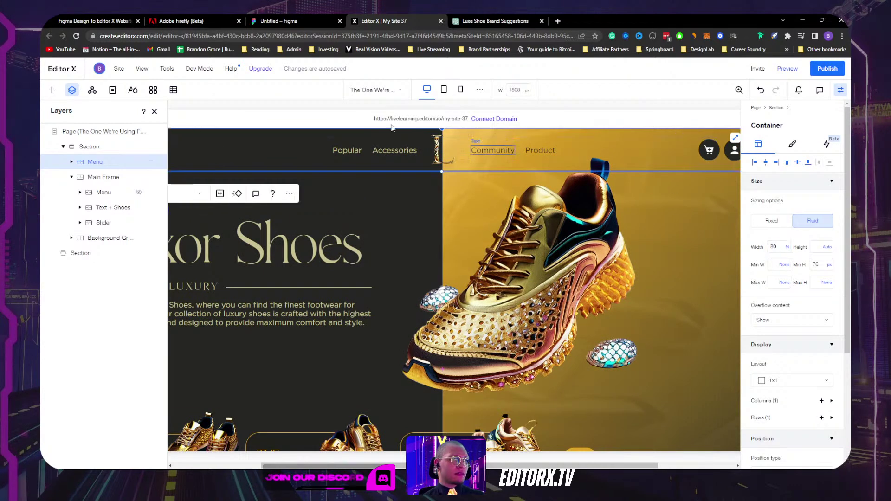
left_click(73, 177)
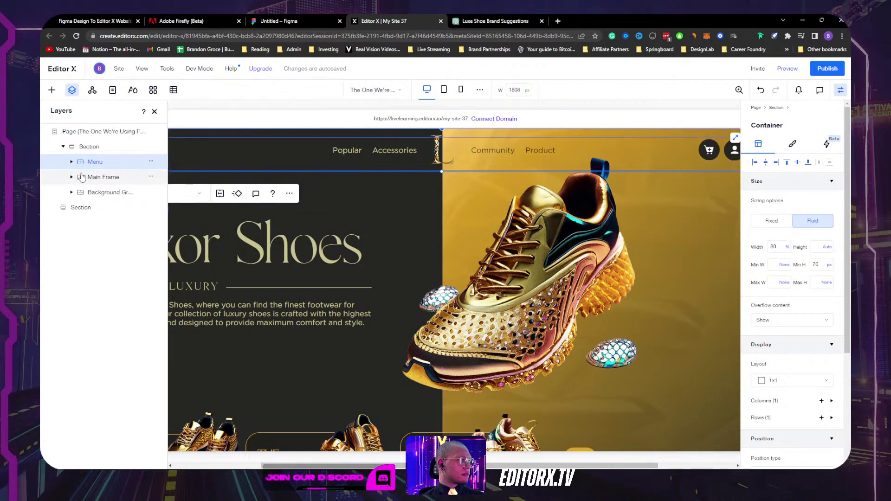
left_click(154, 112)
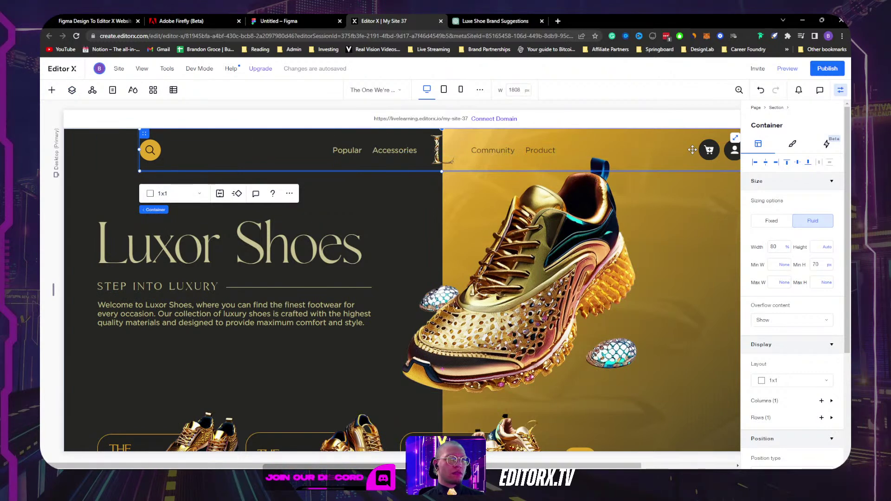
Step: Align the header menu left with a 4.4% left margin and 90% width
left_click(756, 164)
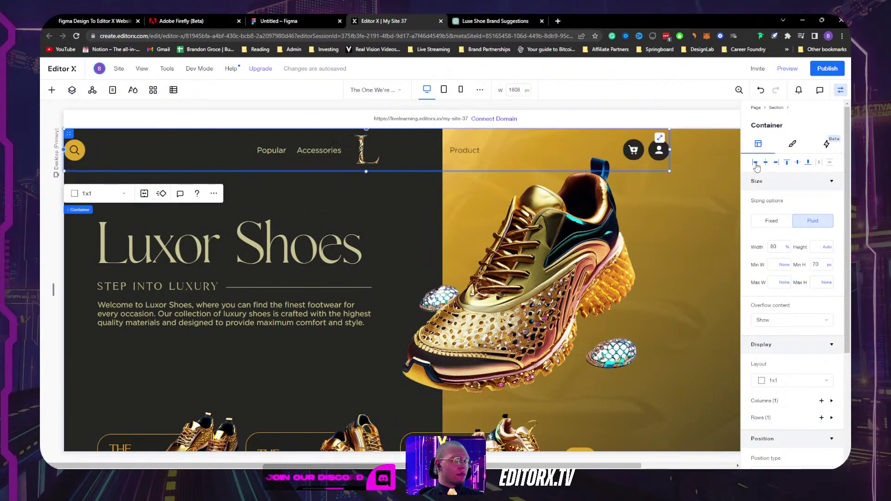
scroll(778, 237, "down", 3)
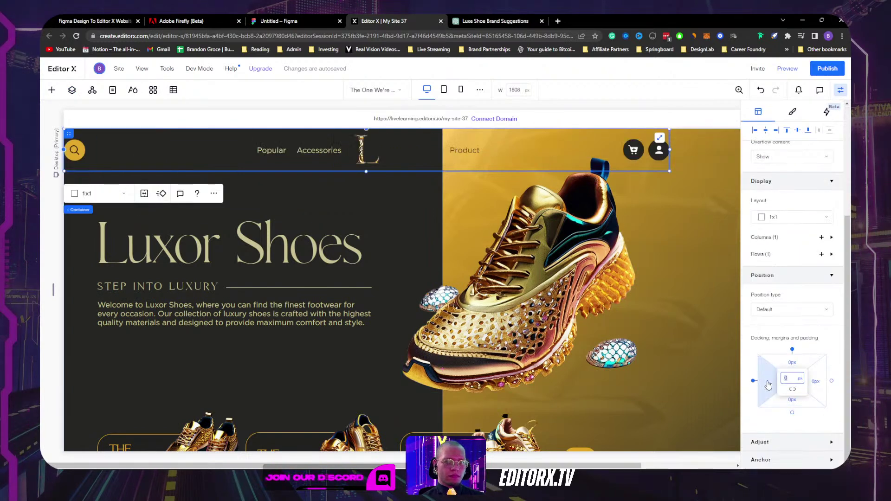
key("Return")
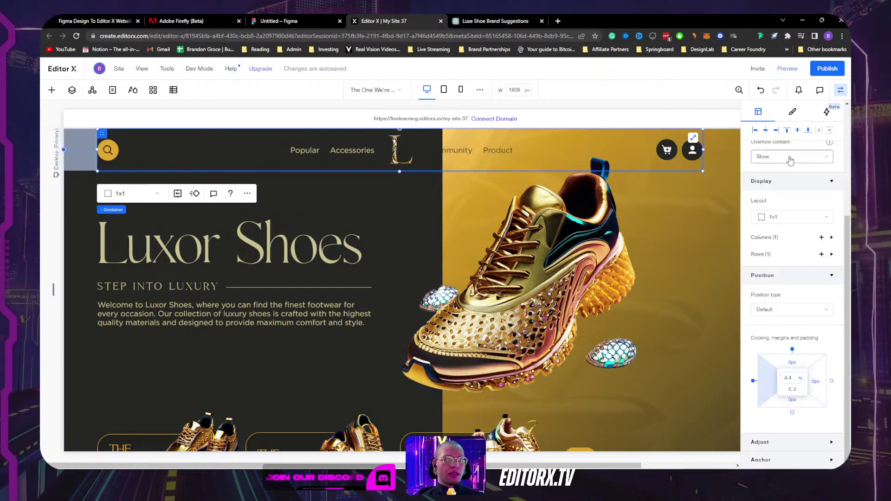
scroll(725, 261, "down", 2)
scroll(724, 270, "up", 2)
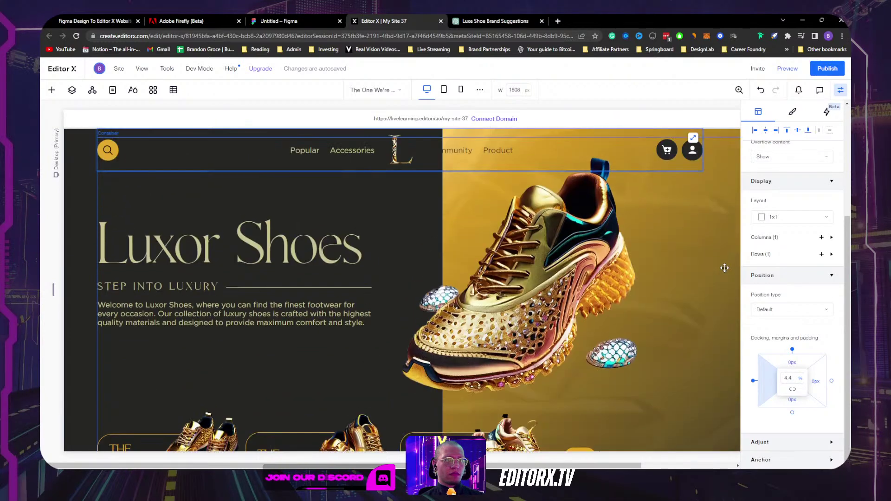
scroll(793, 326, "up", 4)
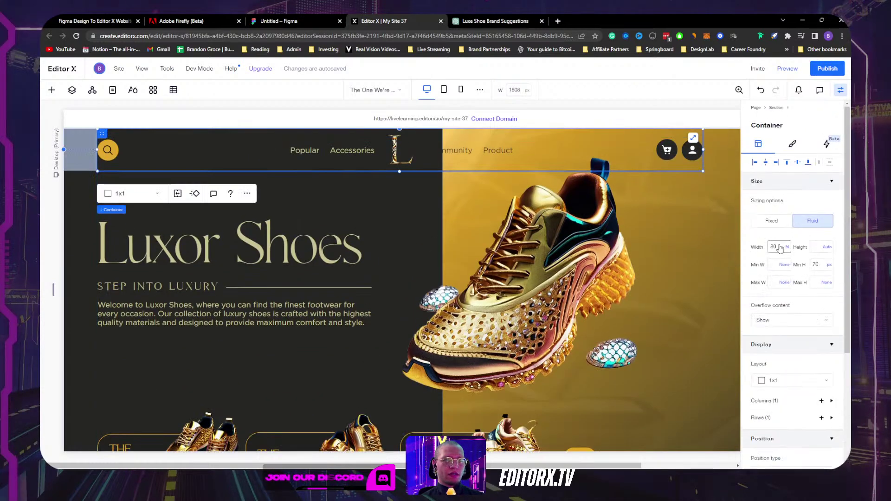
scroll(781, 244, "down", 4)
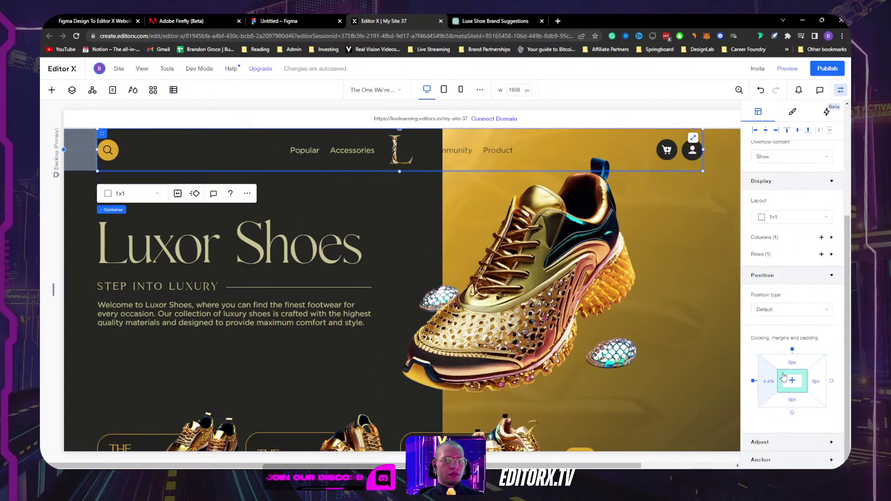
scroll(787, 245, "up", 4)
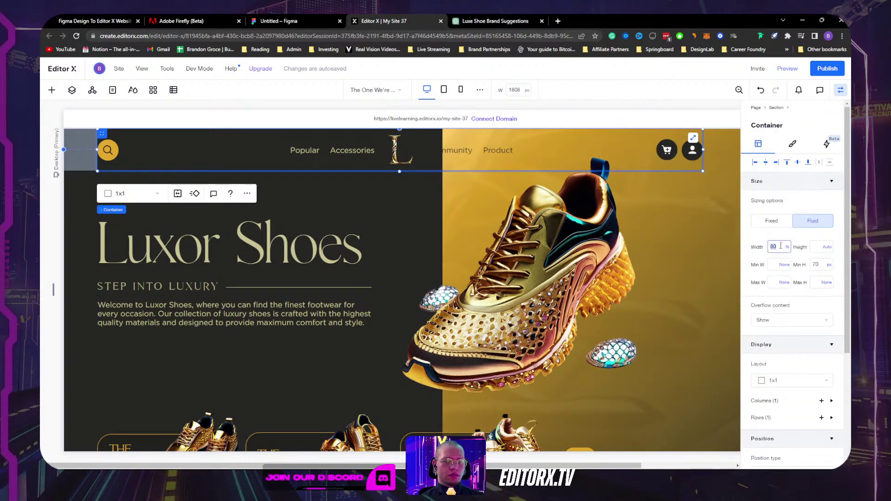
type("0")
key("Return")
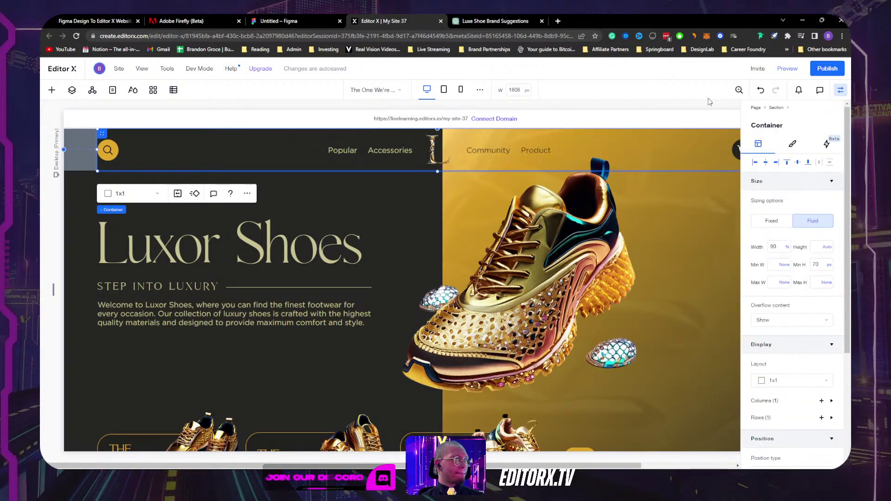
Step: Check the header at a narrower canvas, then select the gold hero image and show Layers
left_click(838, 88)
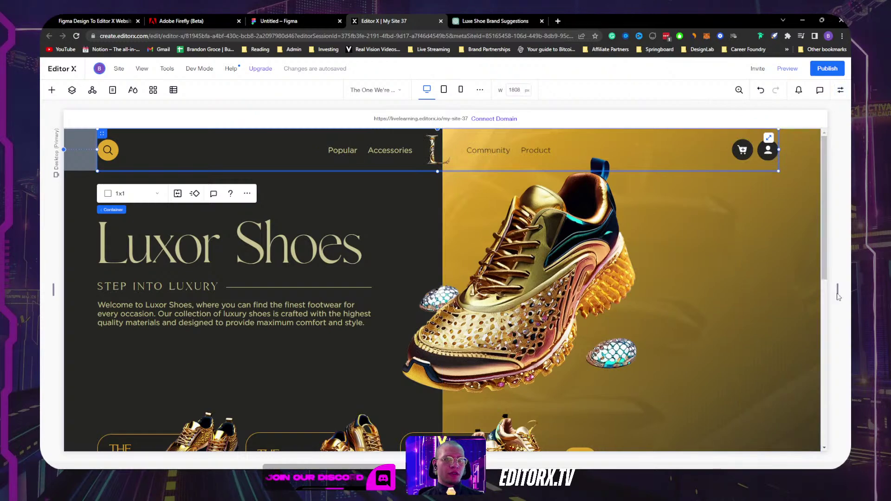
left_click_drag(838, 292, 789, 255)
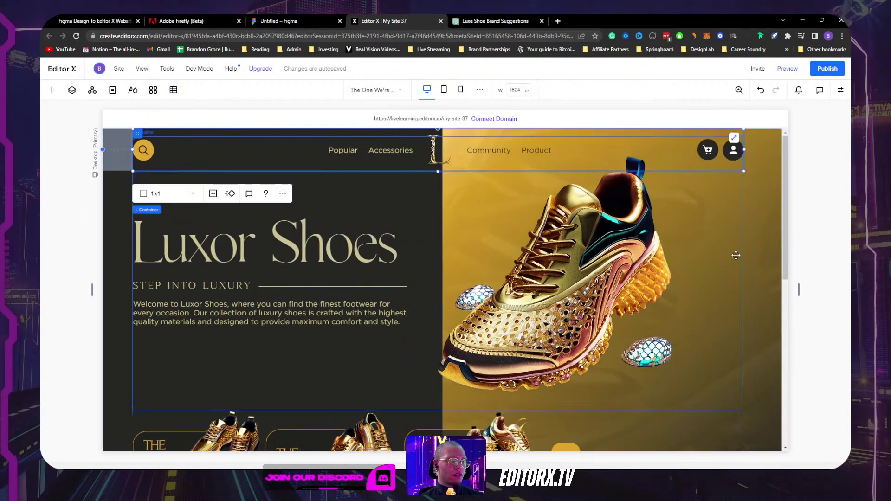
left_click(758, 249)
left_click(72, 91)
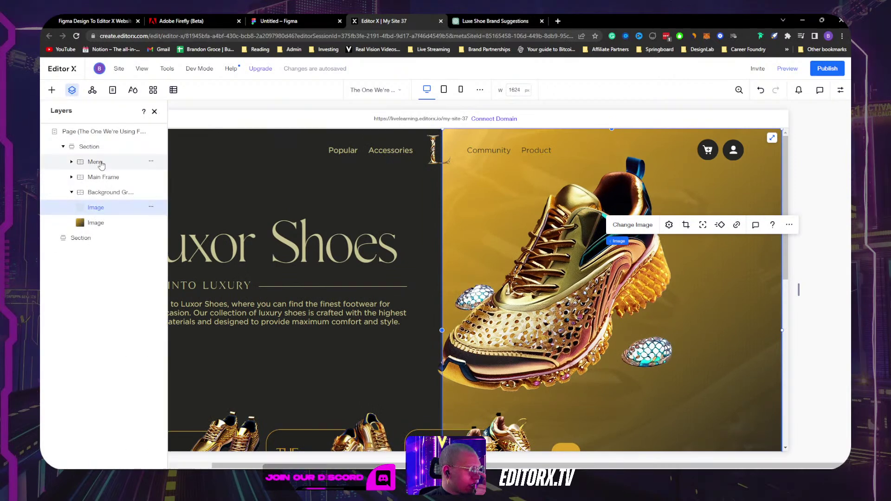
Step: Dock the background group to the right edge instead of the left
left_click(71, 192)
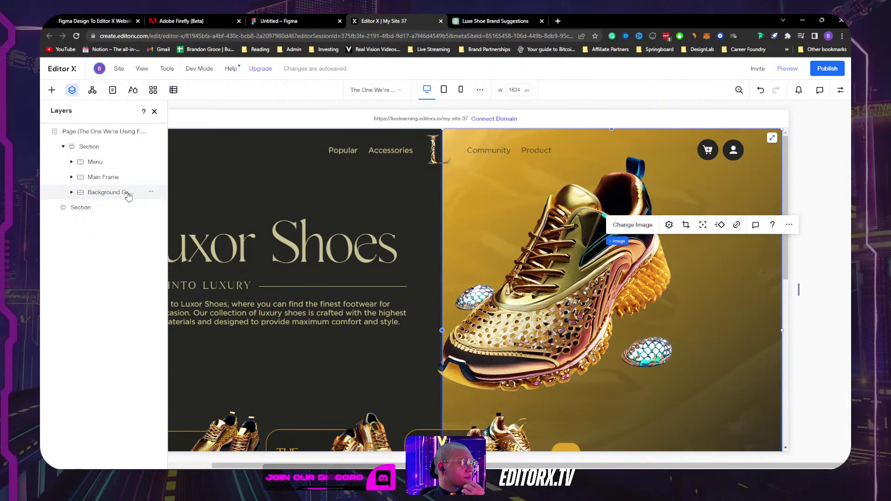
left_click(151, 192)
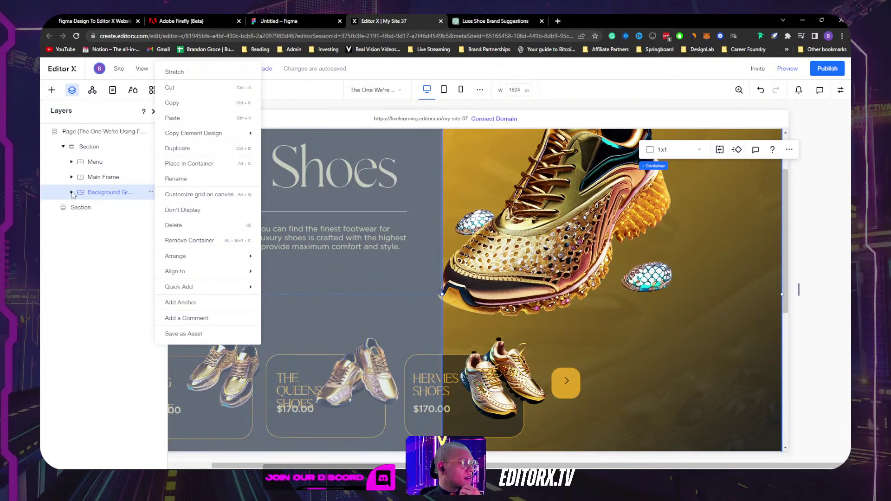
left_click(116, 217)
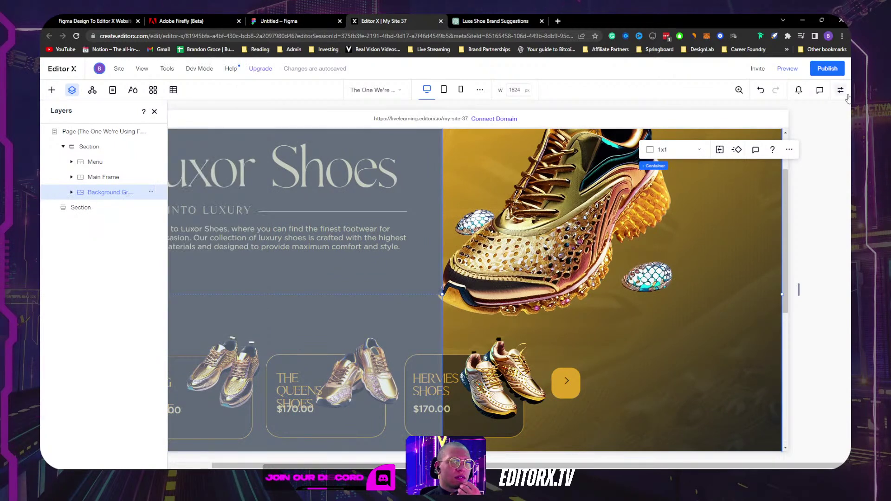
left_click(841, 92)
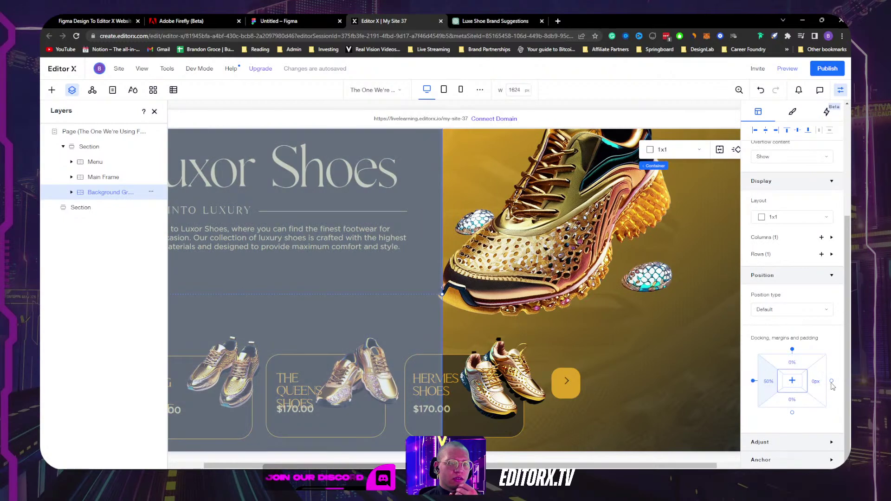
left_click(832, 382)
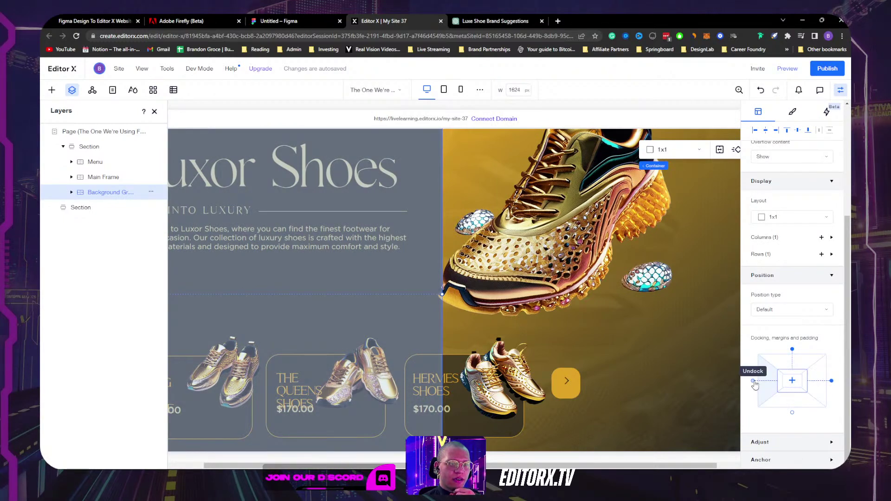
left_click(753, 381)
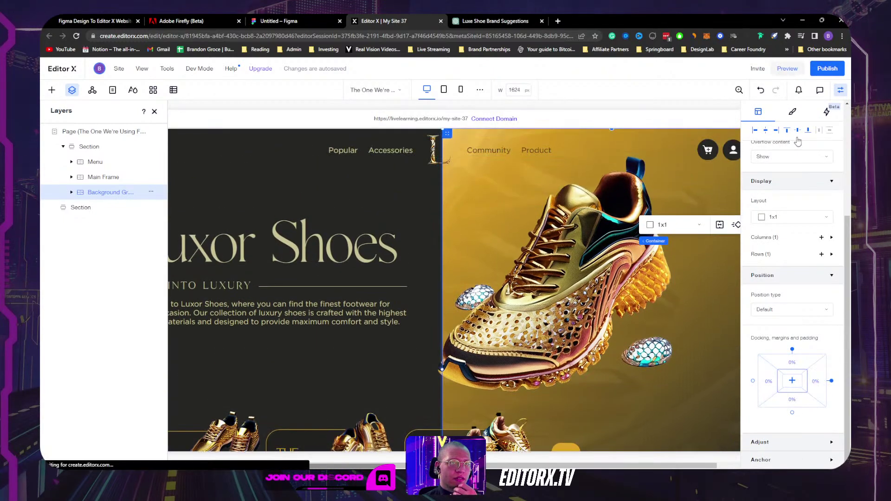
Step: Preview the site at a narrower width, then set the background group to Don't Display
left_click(787, 69)
left_click_drag(837, 277, 819, 252)
left_click(787, 68)
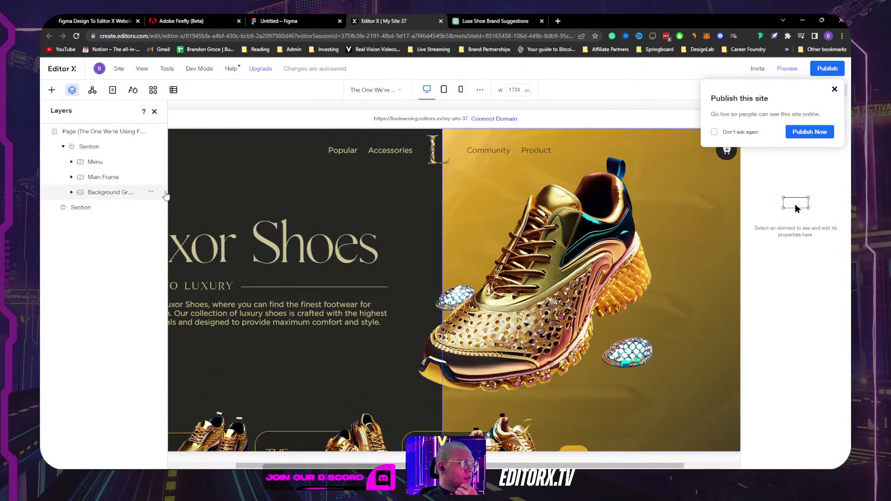
left_click(152, 192)
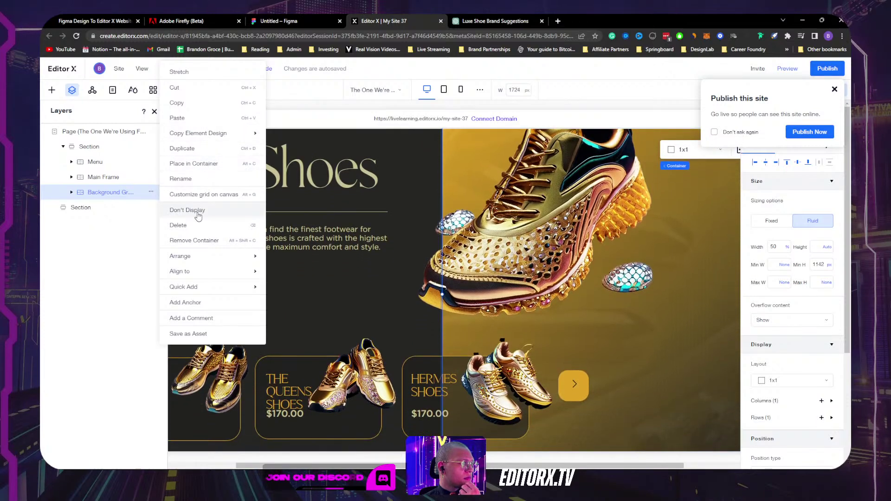
left_click(198, 210)
Step: Dismiss the publish prompt, test a narrower canvas, and select the Text + Shoes container
left_click(834, 89)
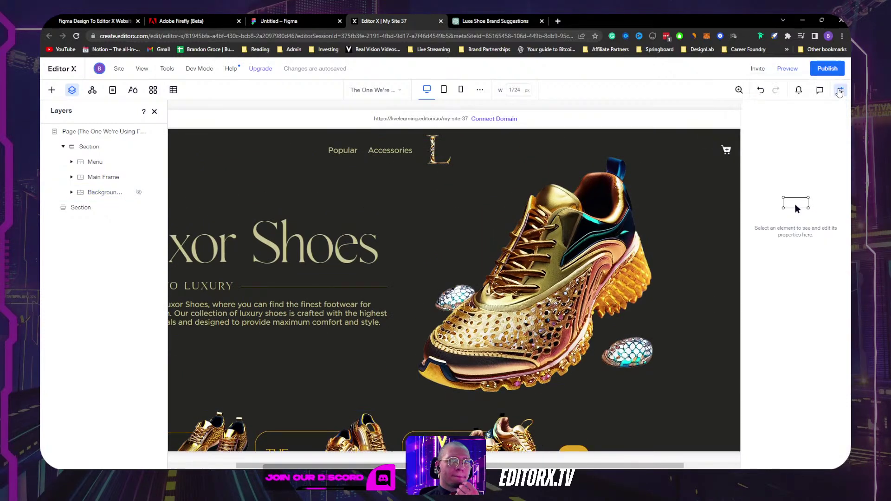
left_click(840, 90)
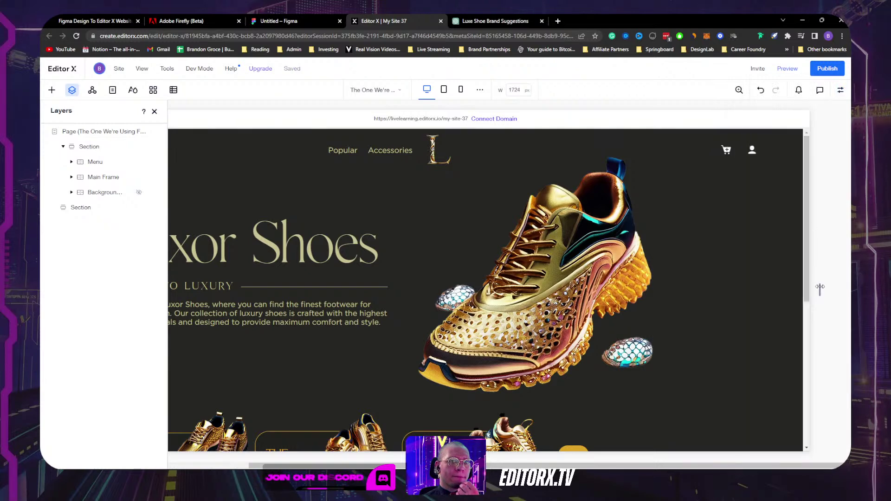
left_click_drag(802, 290, 722, 277)
left_click(398, 272)
key("Escape")
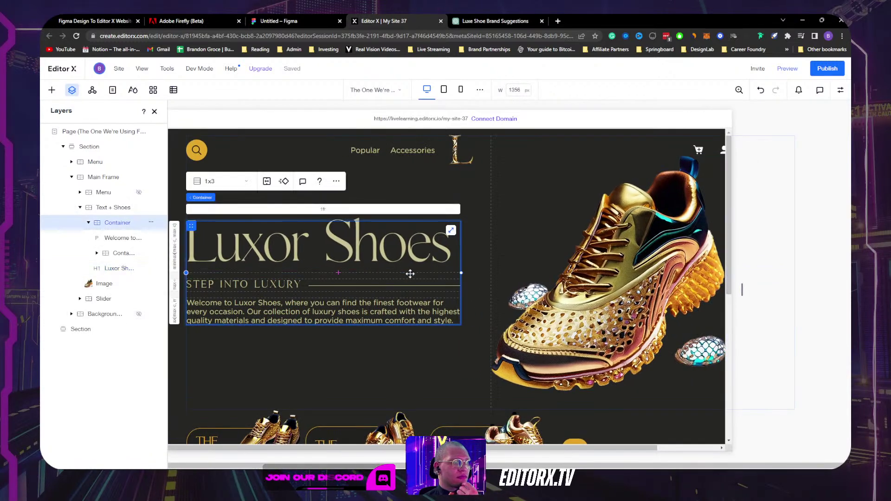
left_click(841, 90)
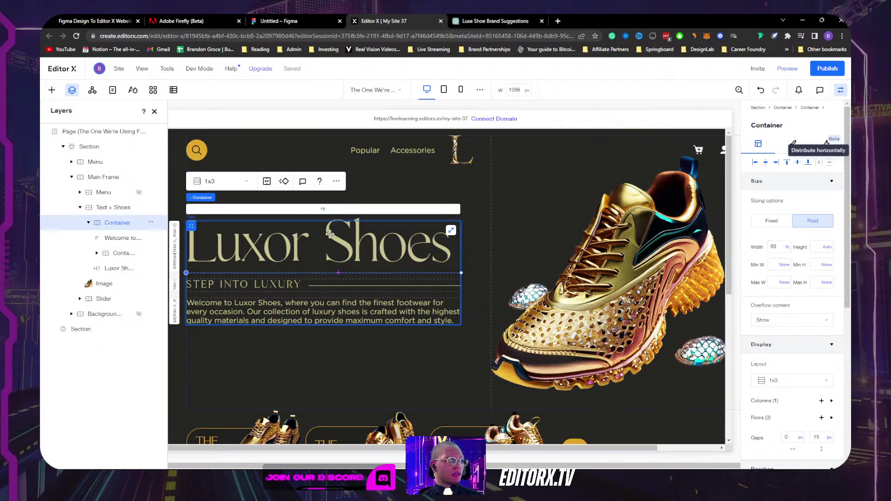
left_click(245, 197)
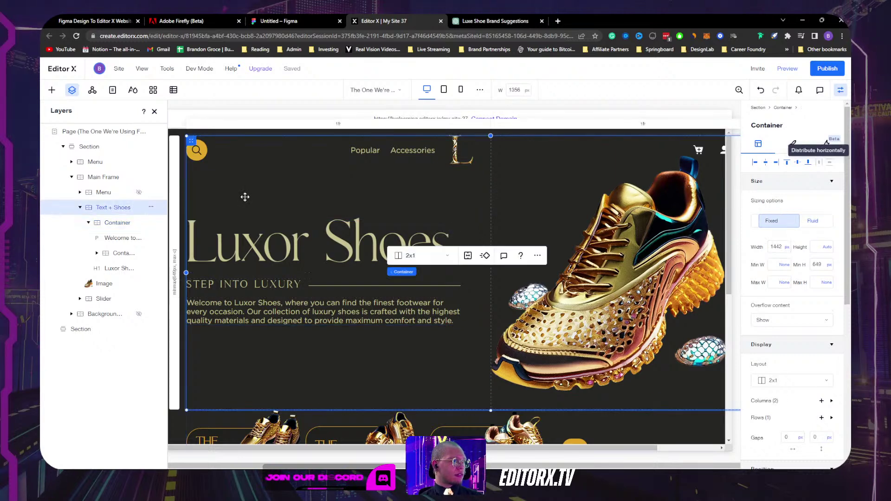
Step: Switch the Text + Shoes container width to Percentage at 90% and check a wider canvas
left_click(786, 248)
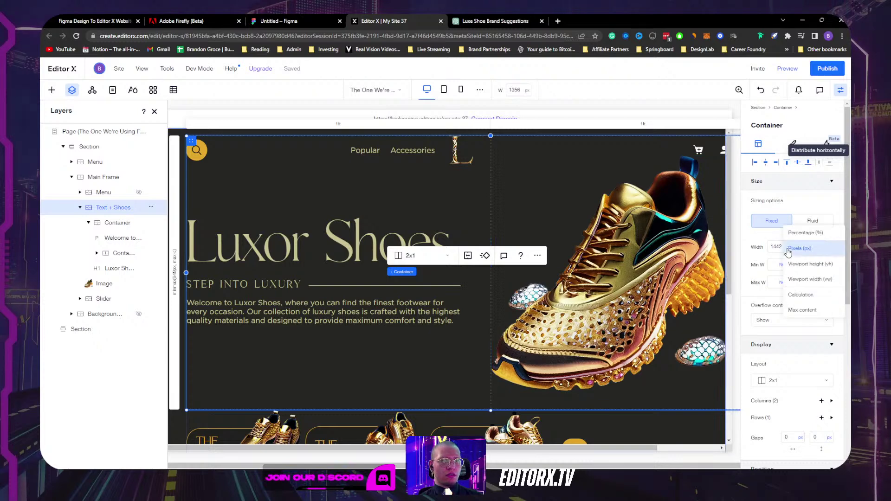
left_click(798, 233)
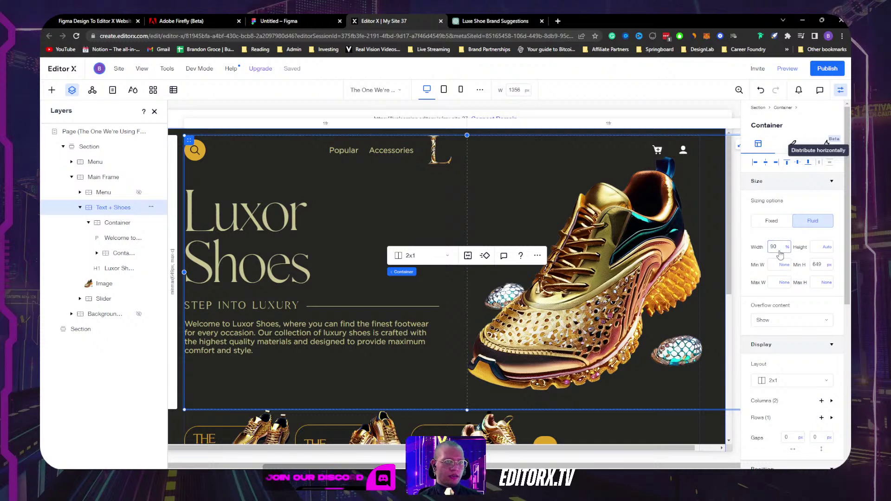
key("Return")
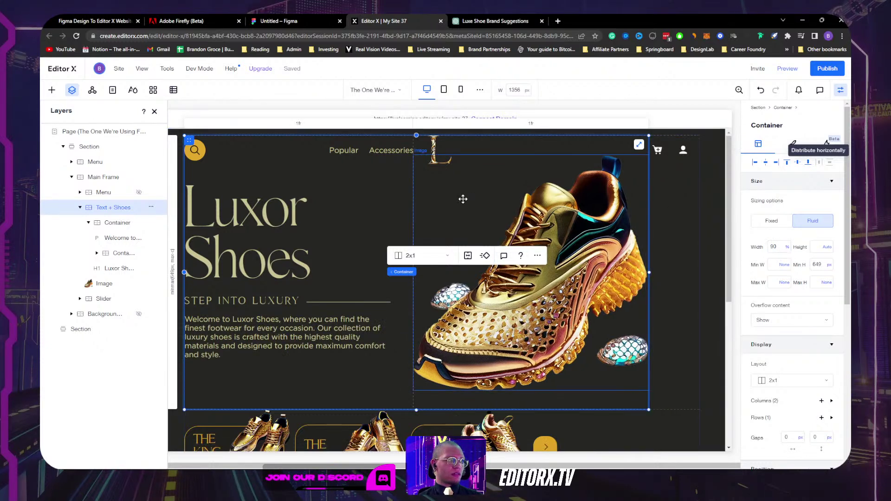
left_click(444, 89)
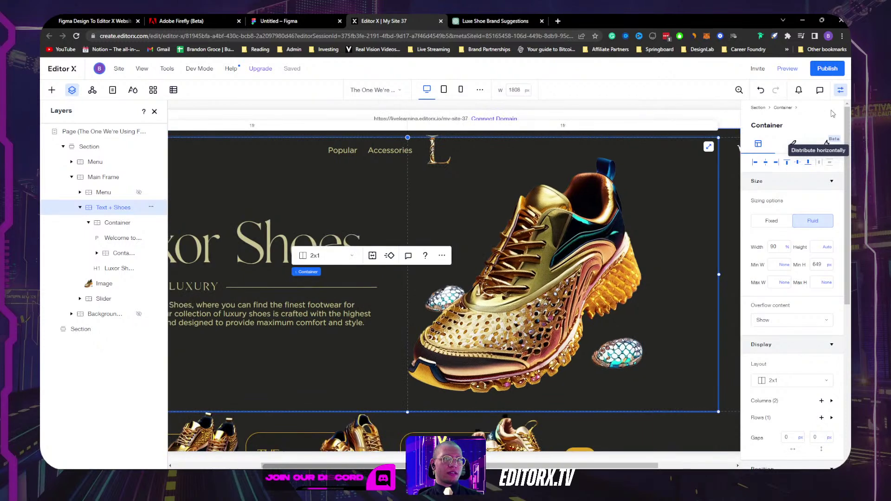
left_click(840, 89)
left_click(602, 152)
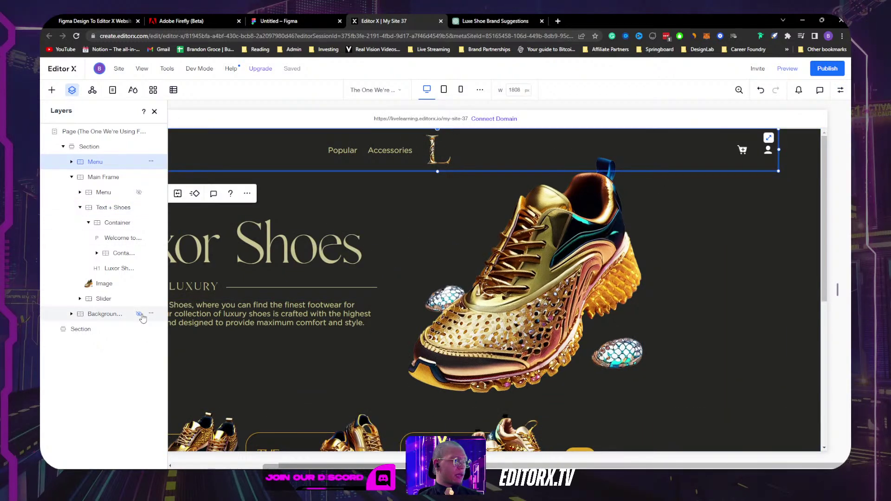
Step: Show the gold background group again and hide the top menu at this breakpoint
left_click(139, 314)
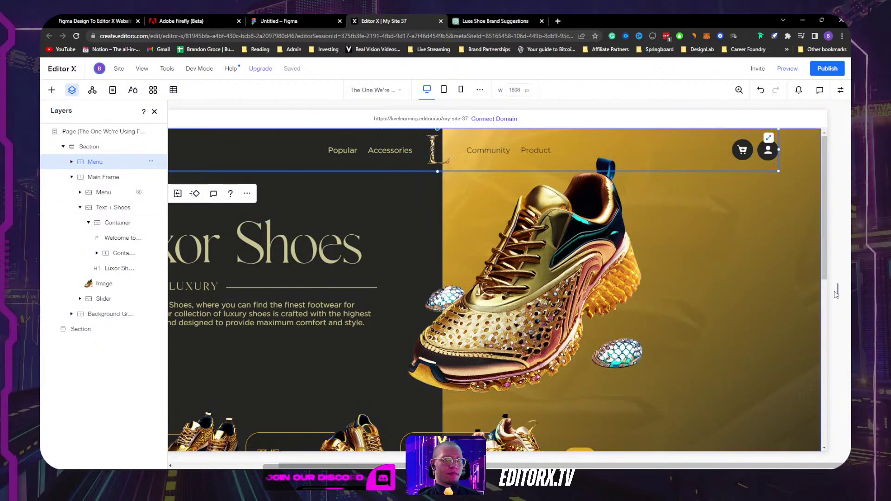
left_click_drag(837, 290, 796, 283)
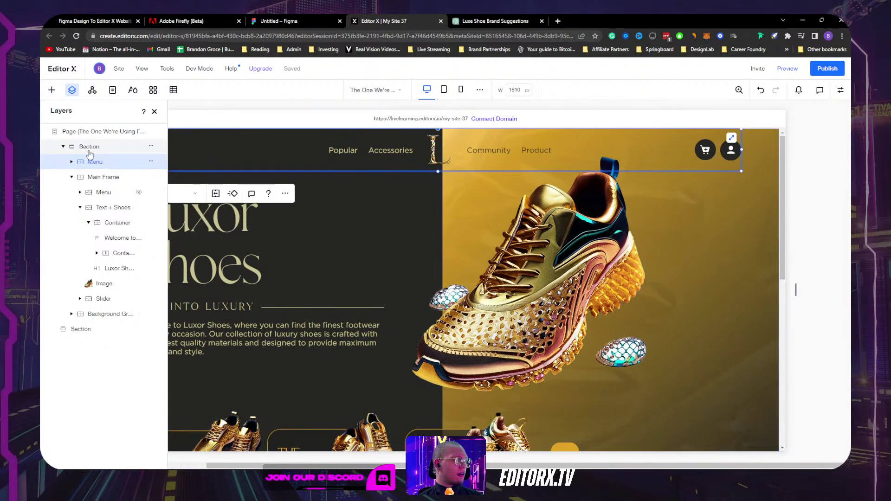
left_click(151, 161)
mouse_move(192, 241)
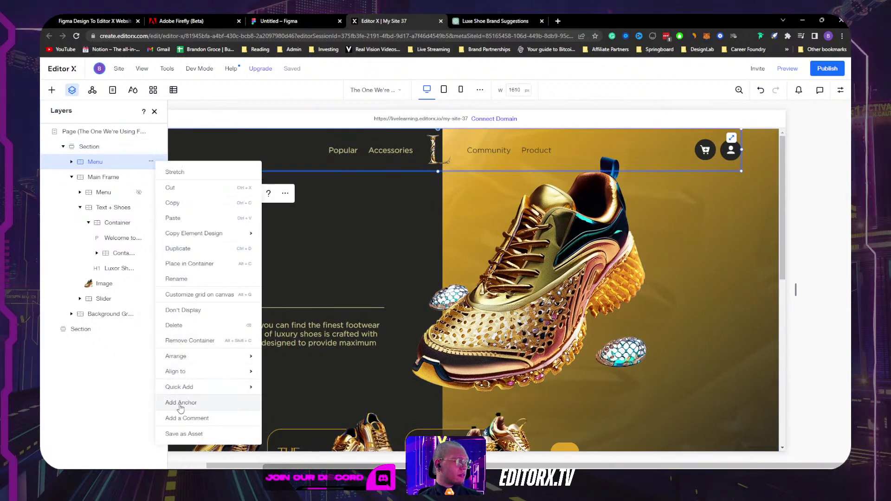
left_click(191, 310)
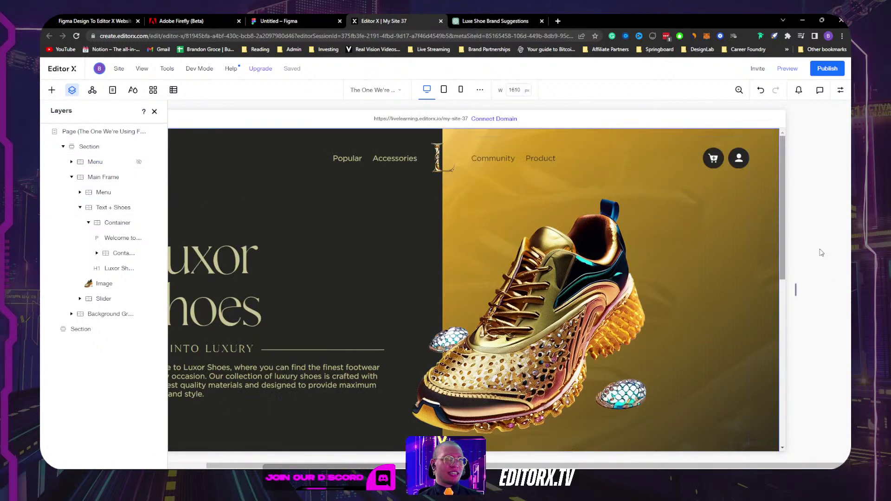
Step: Try moving the background image below the gold image, then undo the reorder
left_click_drag(795, 290, 742, 313)
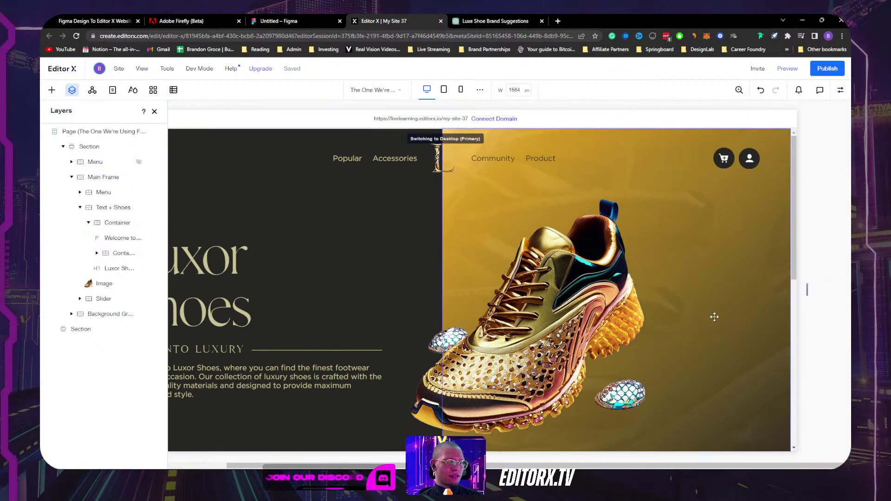
scroll(743, 311, "down", 5)
left_click(778, 288)
scroll(789, 195, "up", 5)
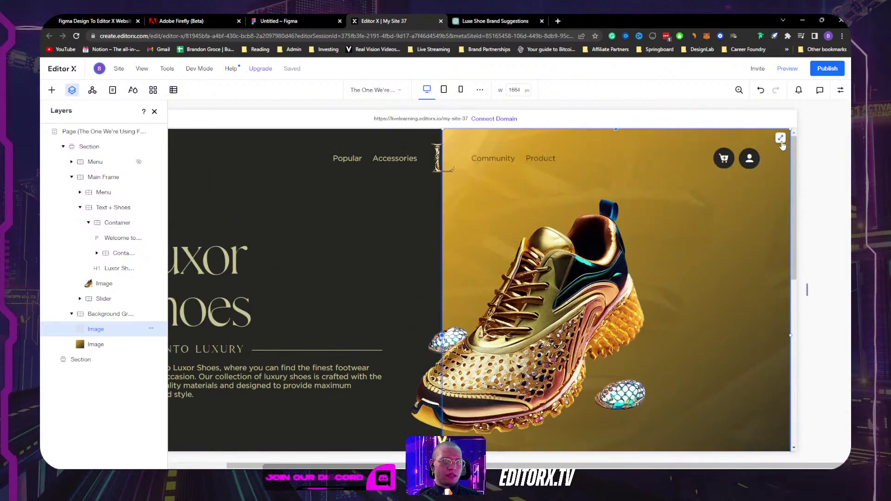
key("ctrl+Down")
scroll(703, 300, "down", 5)
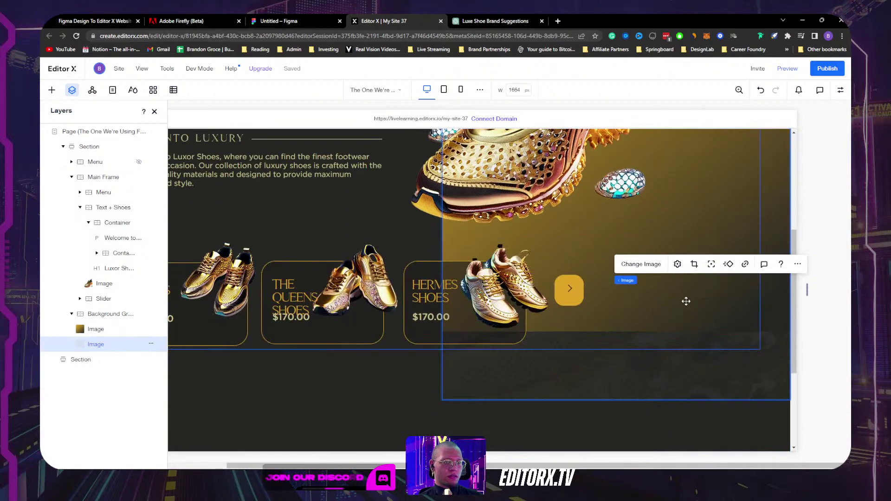
key("ctrl+z")
scroll(691, 297, "up", 4)
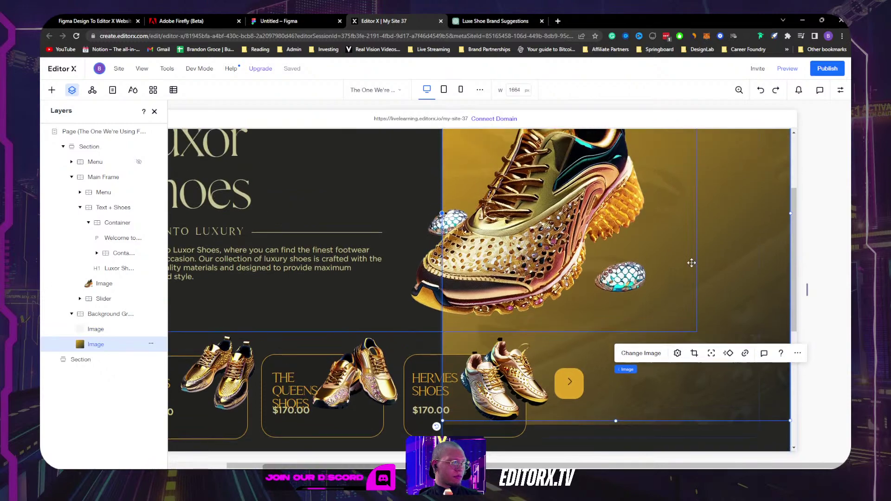
scroll(684, 404, "up", 1)
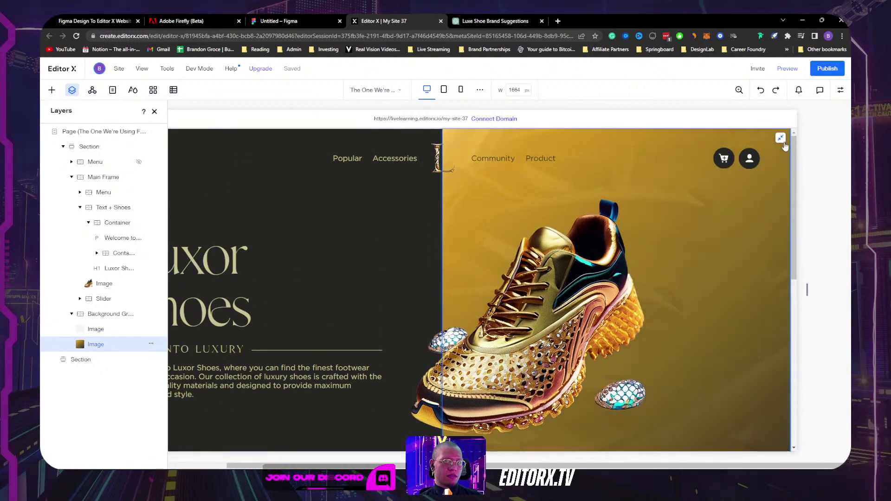
scroll(735, 333, "down", 5)
Step: Select the empty image layer and shift it one level with Ctrl+Down
left_click(728, 325)
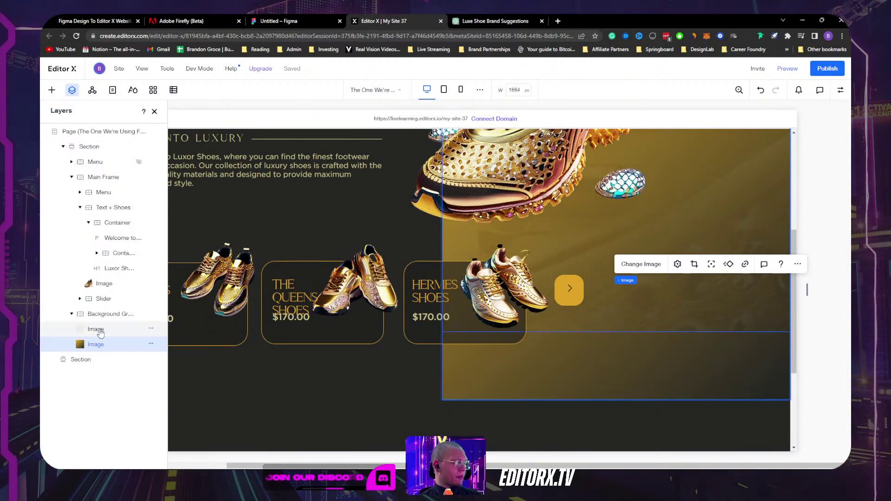
scroll(681, 292, "up", 2)
scroll(681, 293, "up", 3)
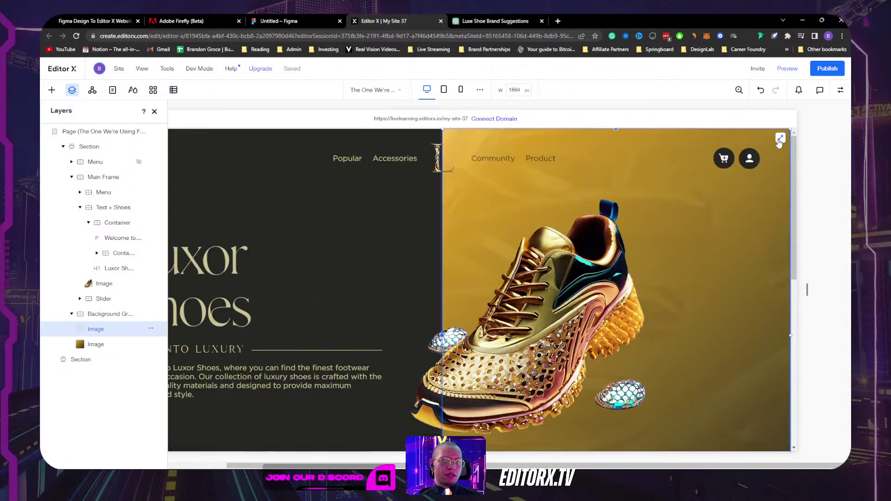
key("ctrl+Down")
scroll(679, 302, "down", 5)
scroll(689, 279, "up", 5)
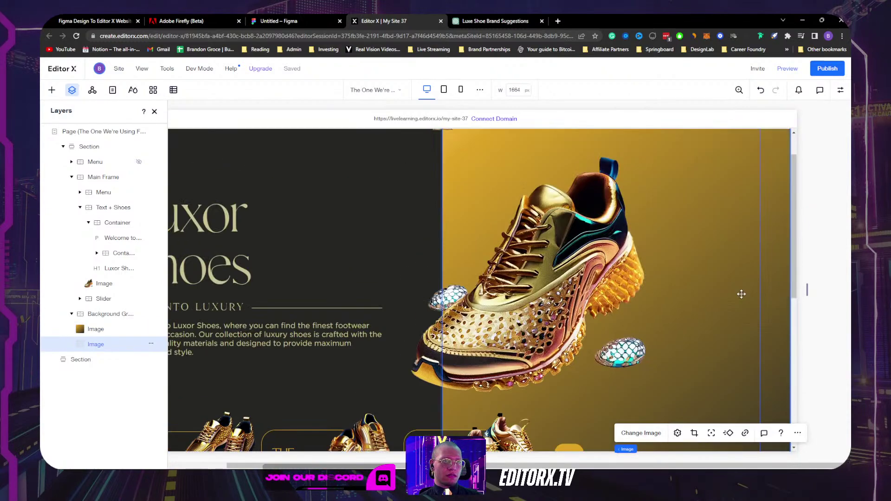
scroll(741, 294, "down", 5)
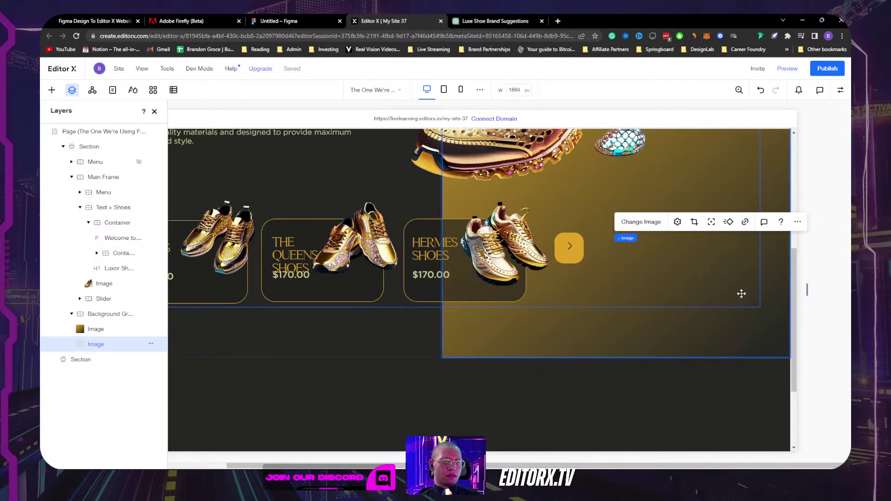
Step: Drag the empty Image layer above the gold Image in Background Group and close Layers
left_click(748, 400)
scroll(748, 400, "up", 5)
scroll(748, 400, "down", 3)
left_click_drag(95, 344, 105, 329)
scroll(688, 319, "up", 5)
scroll(691, 321, "down", 6)
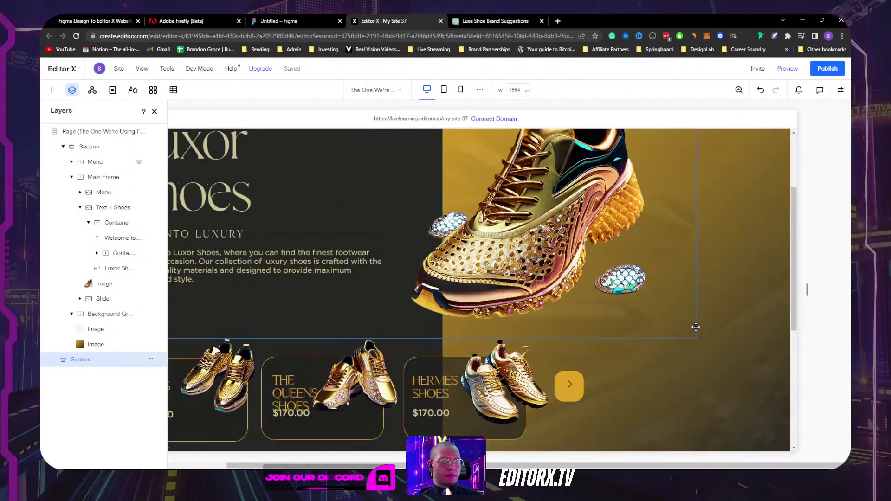
scroll(751, 243, "up", 5)
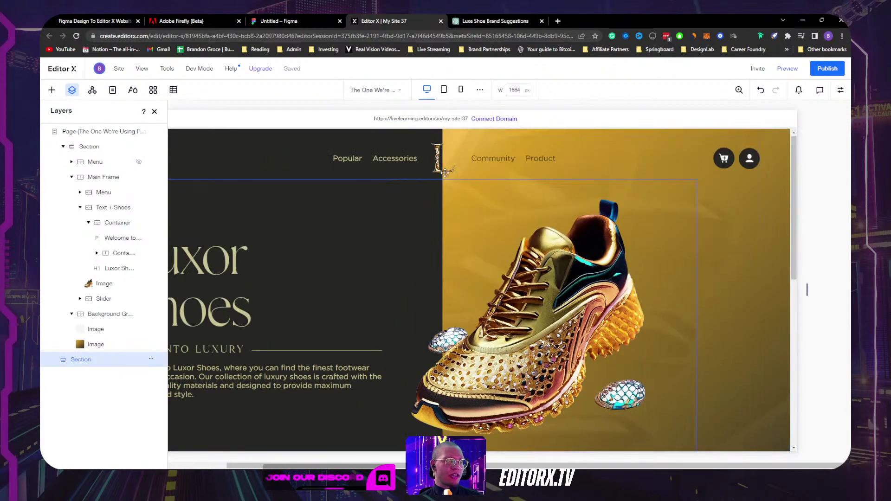
left_click(154, 112)
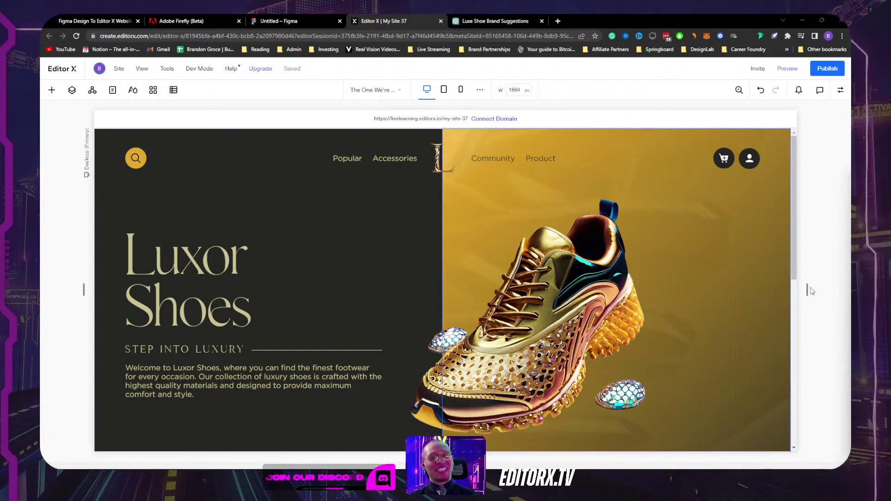
Step: Delete the empty section beneath the product cards, then test the hero at a narrower width
scroll(807, 291, "down", 10)
left_click_drag(807, 291, 822, 291)
left_click(709, 304)
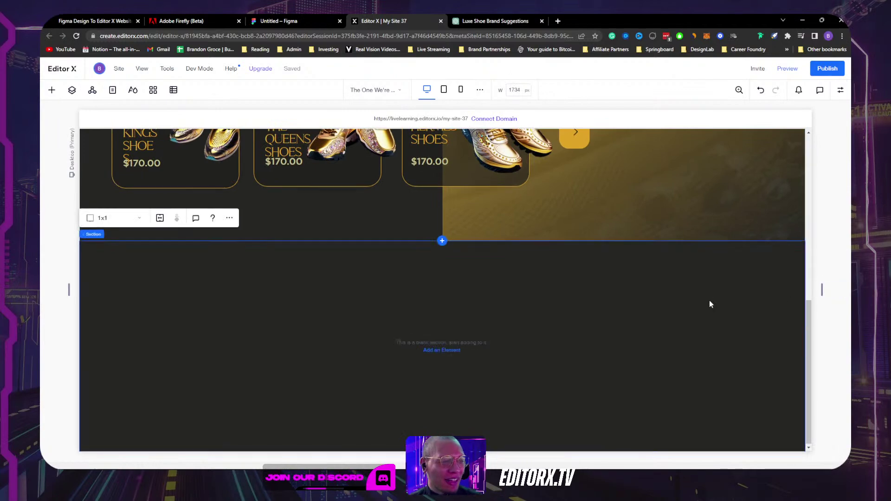
scroll(632, 346, "up", 3)
key("Delete")
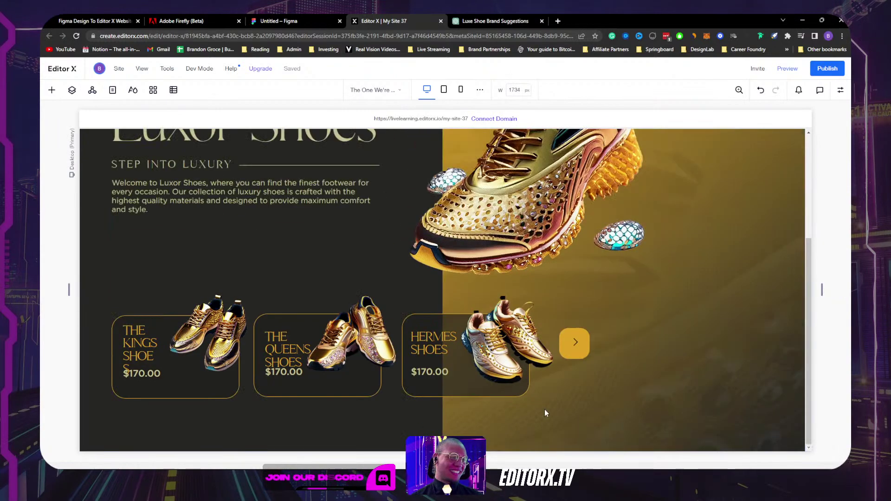
scroll(545, 410, "up", 4)
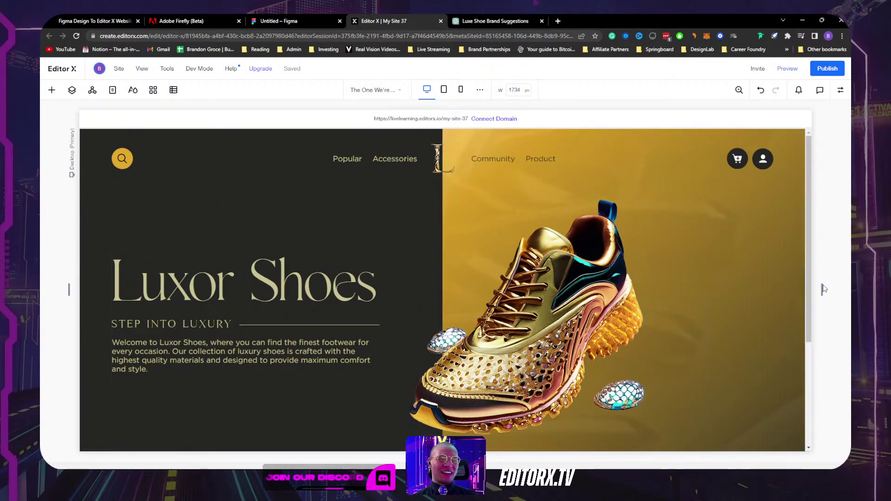
left_click_drag(822, 288, 745, 253)
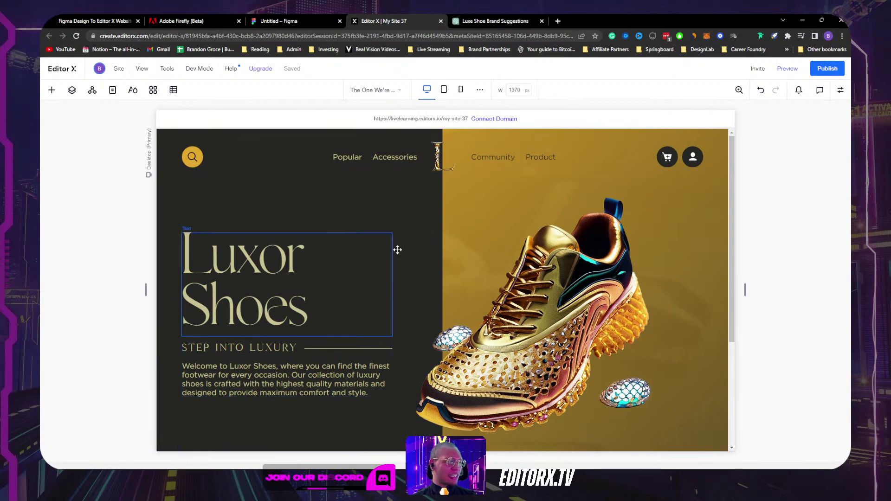
Step: Turn on size scaling for the welcome paragraph's text with a maximum size of 18
left_click(367, 319)
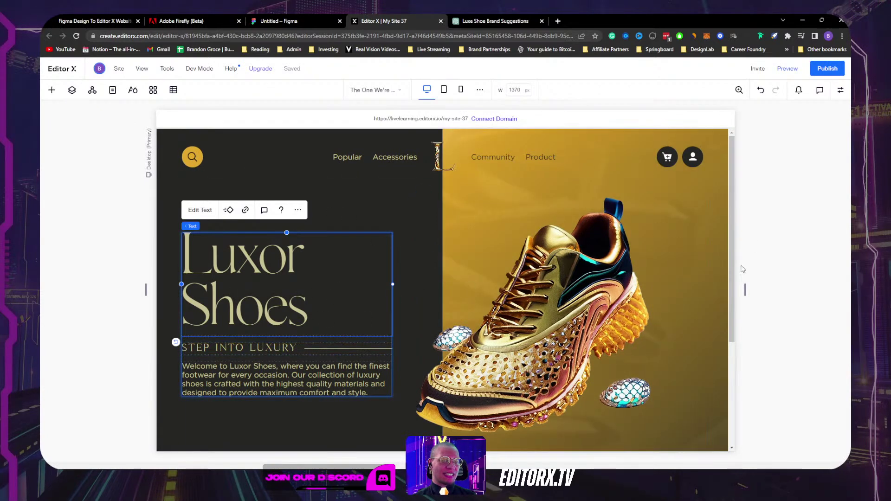
left_click_drag(744, 292, 780, 288)
left_click(235, 375)
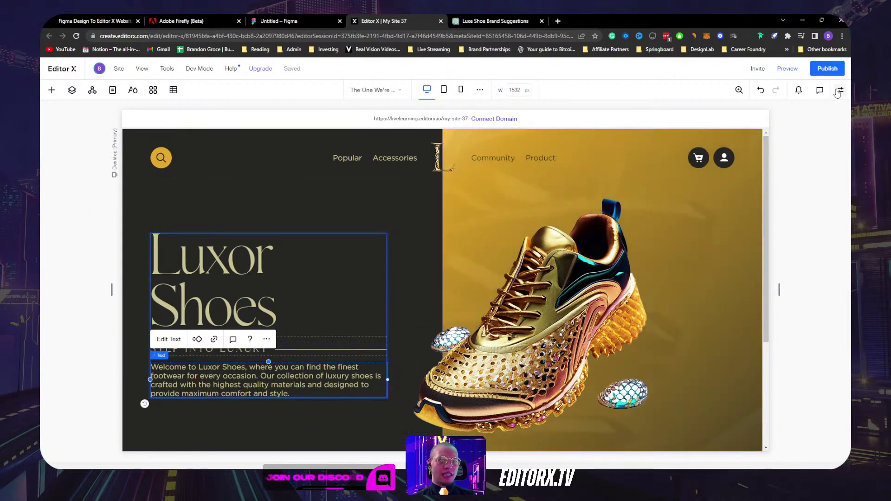
left_click(840, 90)
left_click(779, 144)
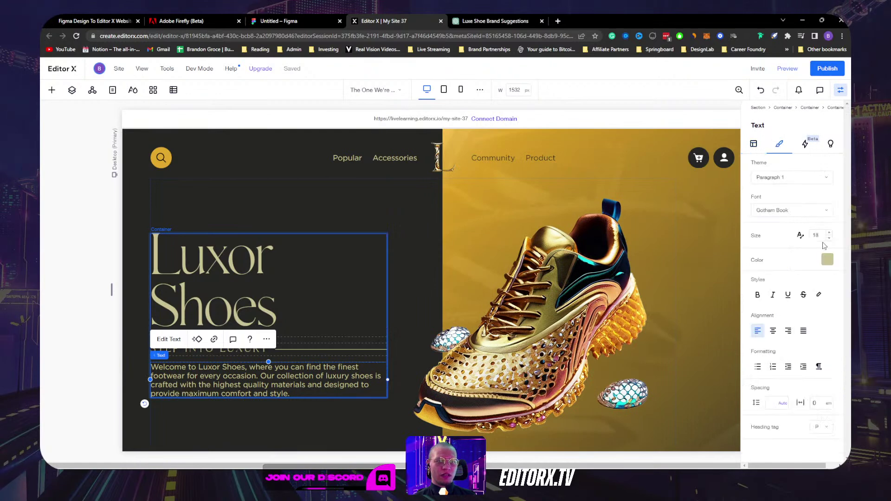
left_click(800, 237)
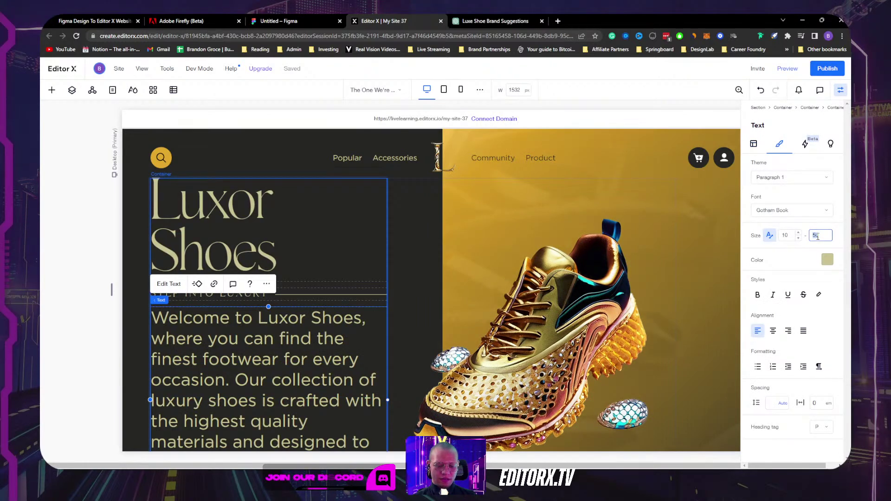
left_click(785, 235)
Step: Set the paragraph's minimum scaled size to 16, test a narrower preview, and select its container
key("Return")
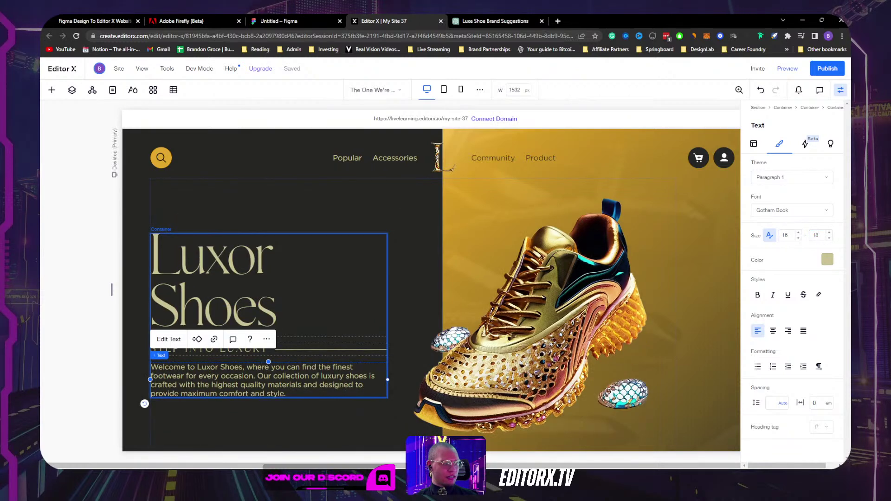
left_click(840, 89)
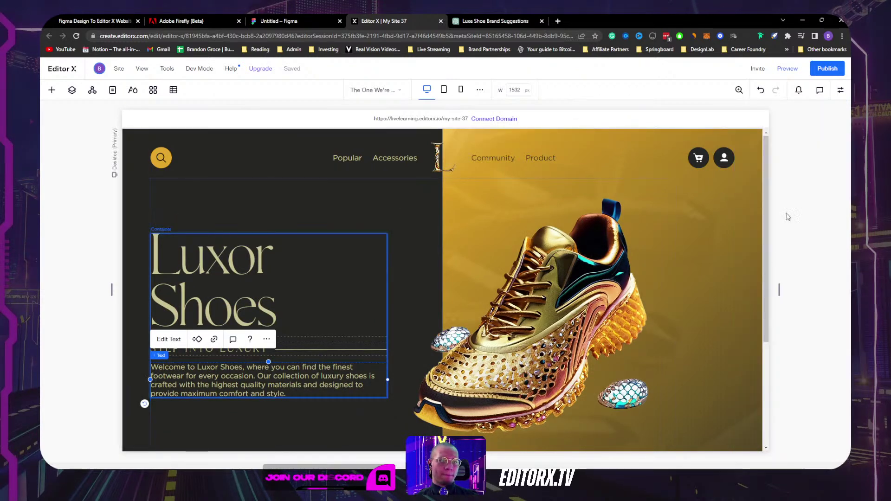
left_click_drag(768, 292, 715, 287)
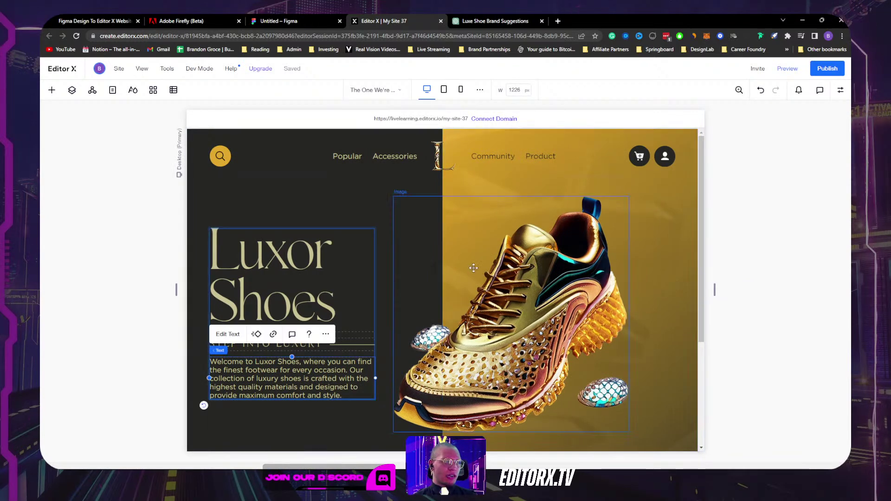
left_click(384, 380)
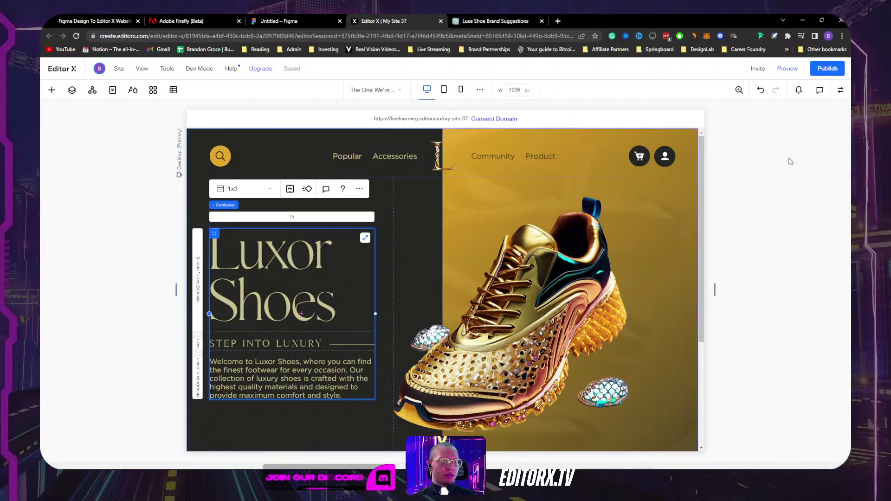
Step: Try a 392 px minimum width on the hero text container, then set Min W back to None
left_click(840, 91)
left_click(759, 143)
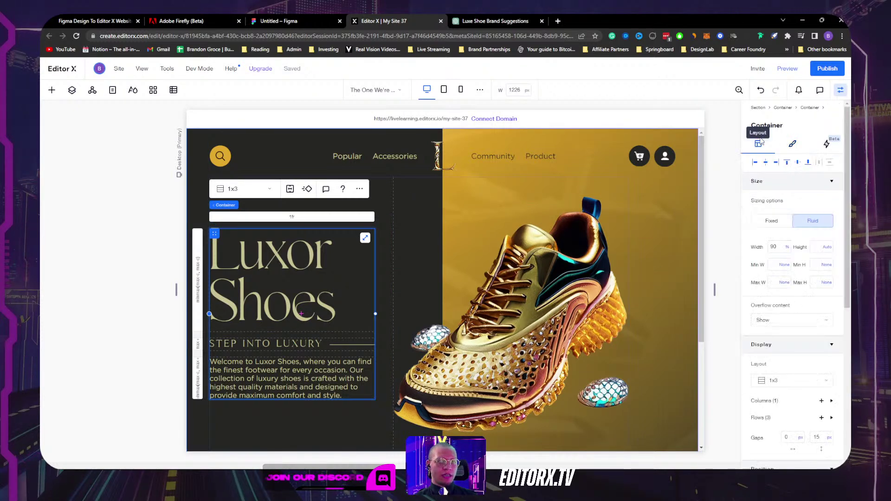
left_click(785, 268)
left_click(789, 287)
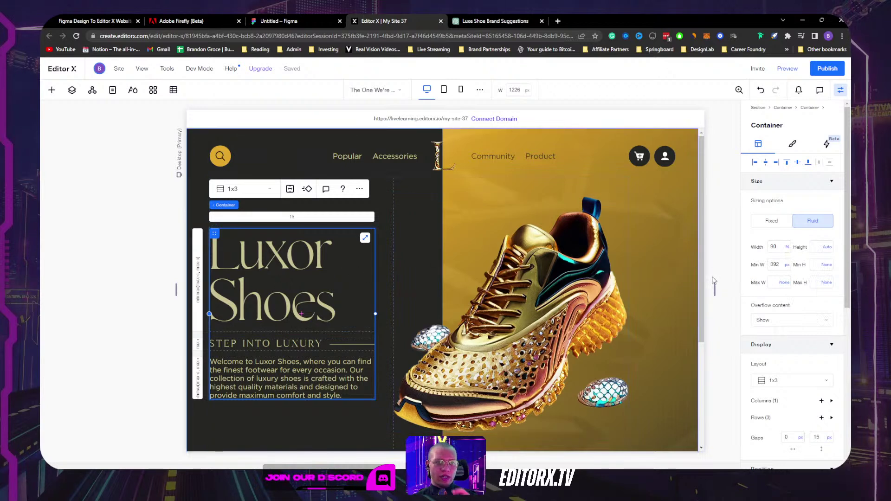
left_click_drag(714, 289, 667, 288)
left_click(786, 265)
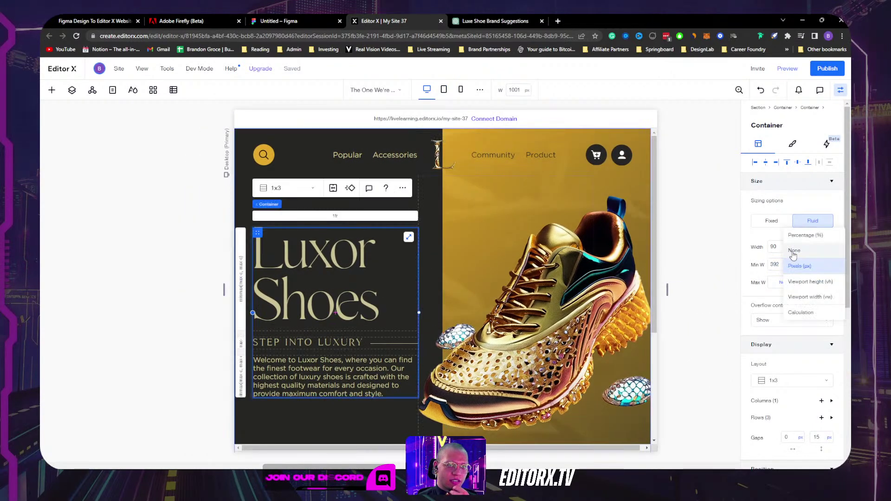
left_click(793, 251)
left_click_drag(667, 288, 699, 286)
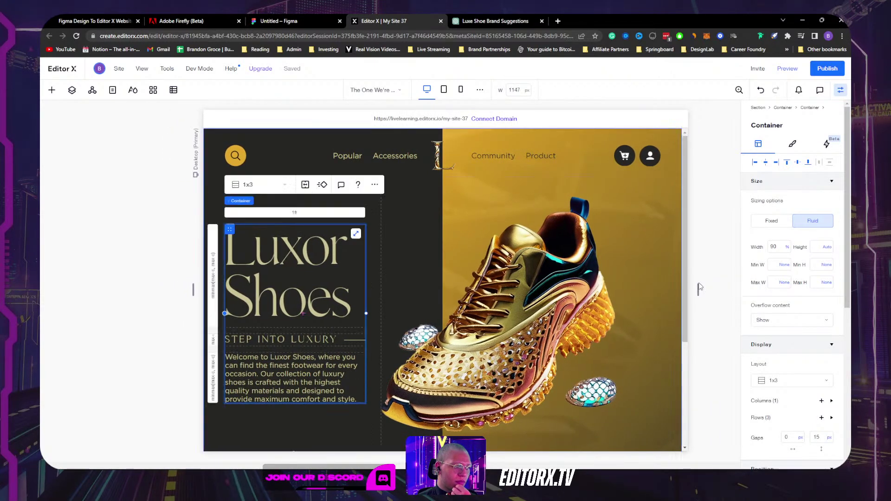
Step: Give the hero text container a 333 px minimum width and test at tablet width
left_click(784, 264)
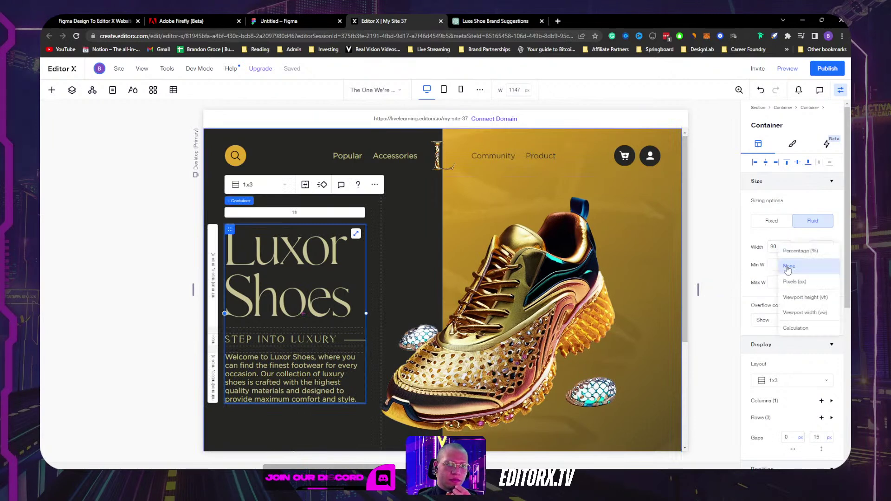
left_click(778, 275)
mouse_move(699, 290)
left_mouse_down()
mouse_move(715, 289)
mouse_move(639, 288)
mouse_move(711, 285)
mouse_move(652, 285)
mouse_move(699, 279)
mouse_move(690, 278)
left_mouse_up()
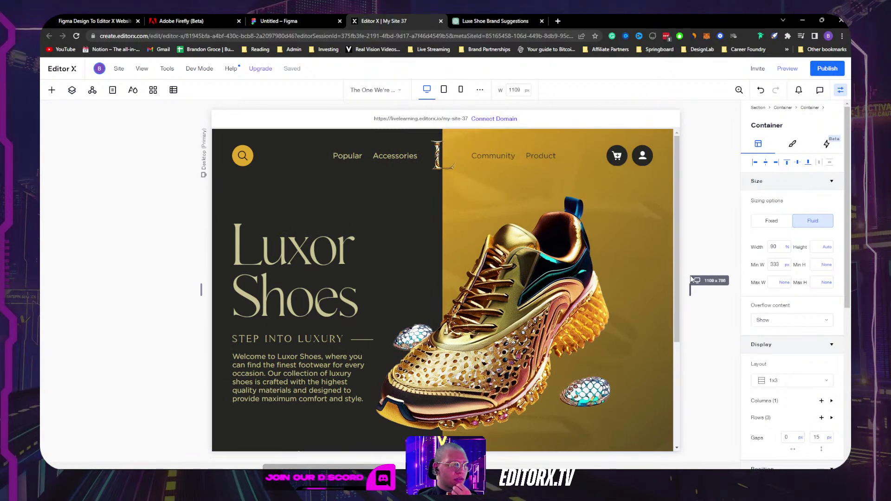
left_click_drag(690, 275, 689, 275)
Step: Widen the parent two-column hero container to 96%
left_click(538, 188)
left_click(538, 188)
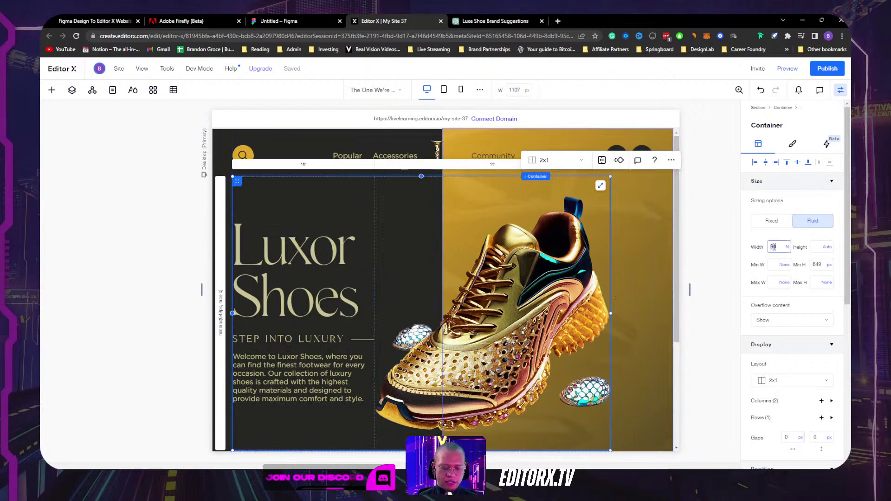
scroll(774, 247, "up", 6)
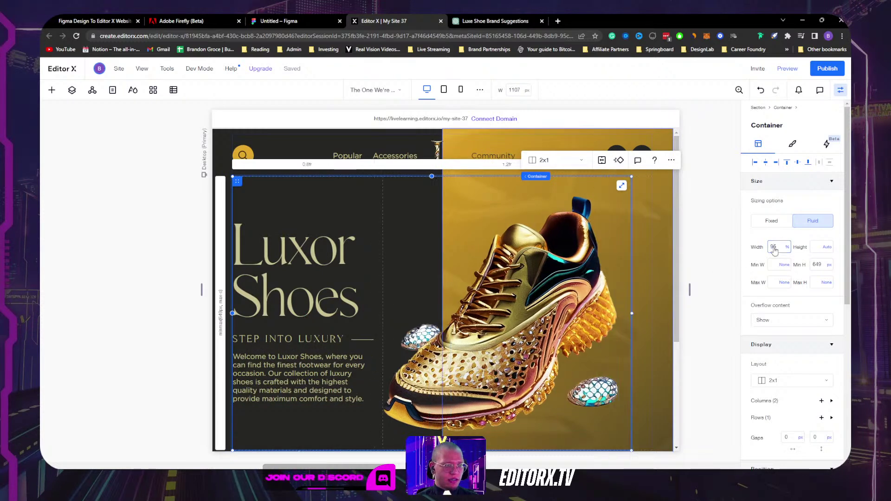
left_click(728, 226)
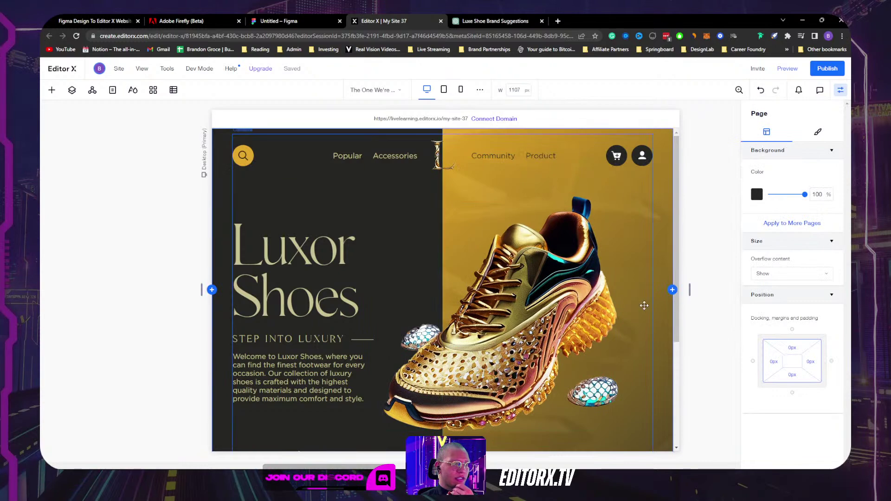
Step: Switch the canvas preview back to the desktop width
scroll(526, 231, "down", 2)
scroll(526, 232, "down", 3)
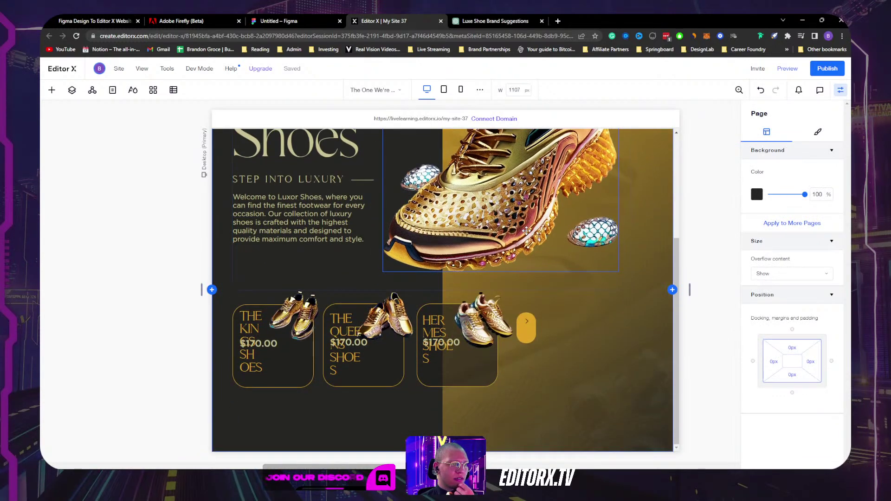
left_click(427, 90)
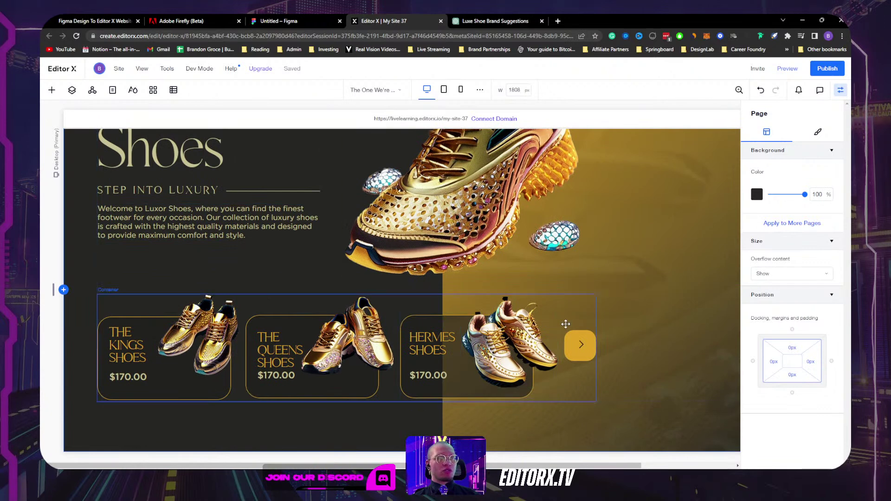
Step: Select the container holding all three product cards and open its actions menu
left_click(565, 325)
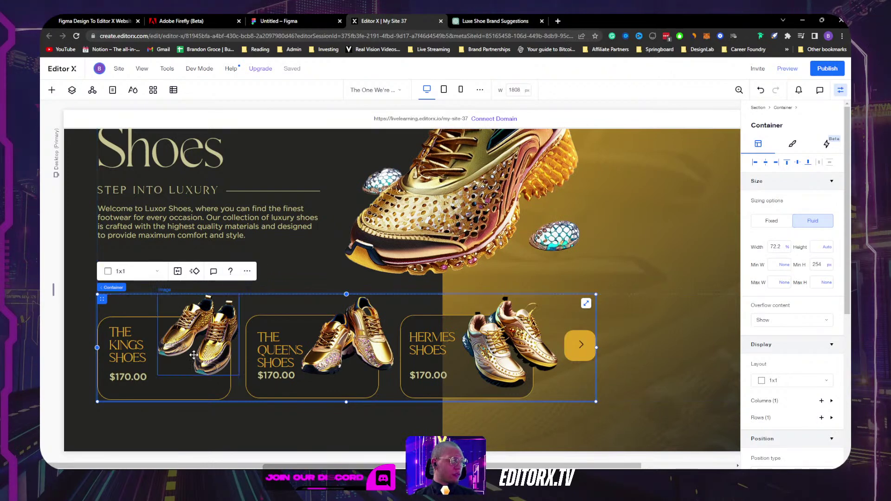
left_click(156, 386)
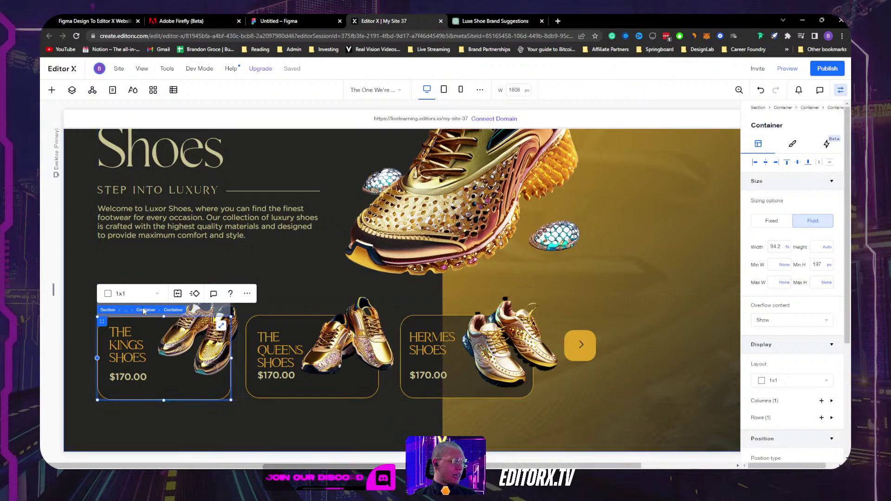
left_click(146, 311)
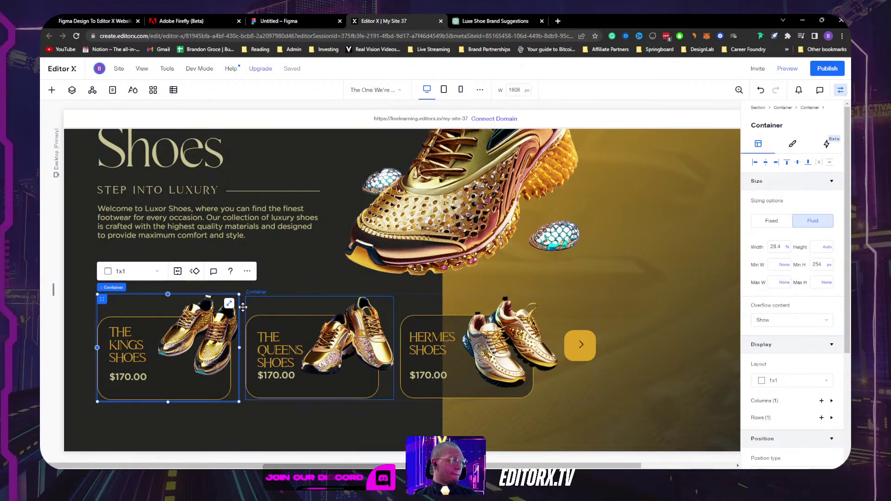
left_click(569, 304)
mouse_move(139, 289)
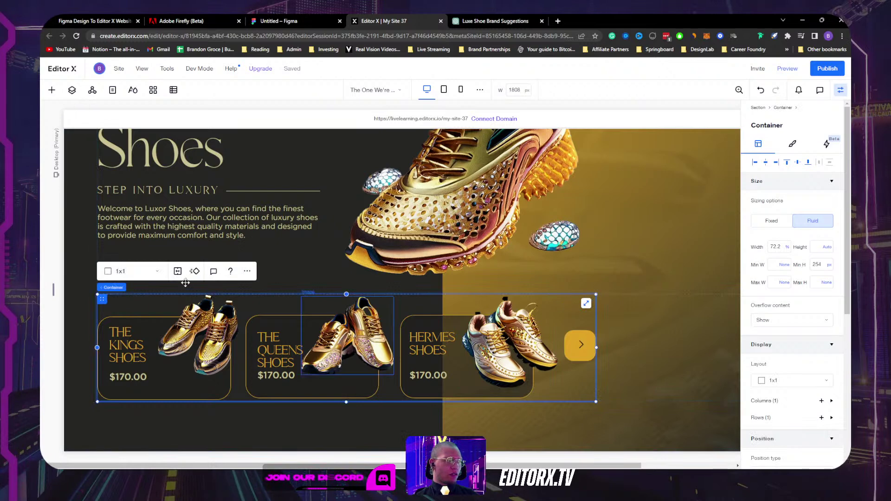
left_click(247, 271)
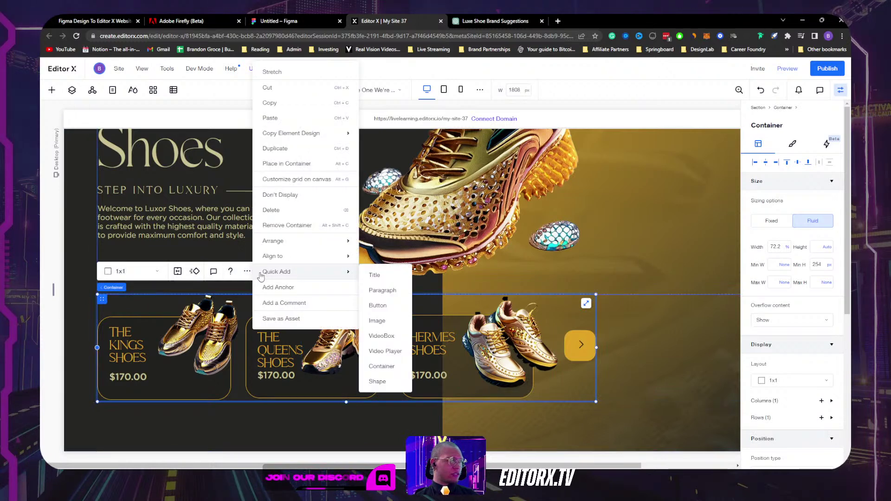
Step: Set the product-card container to Don't Display, then select the empty hero section
left_click(309, 201)
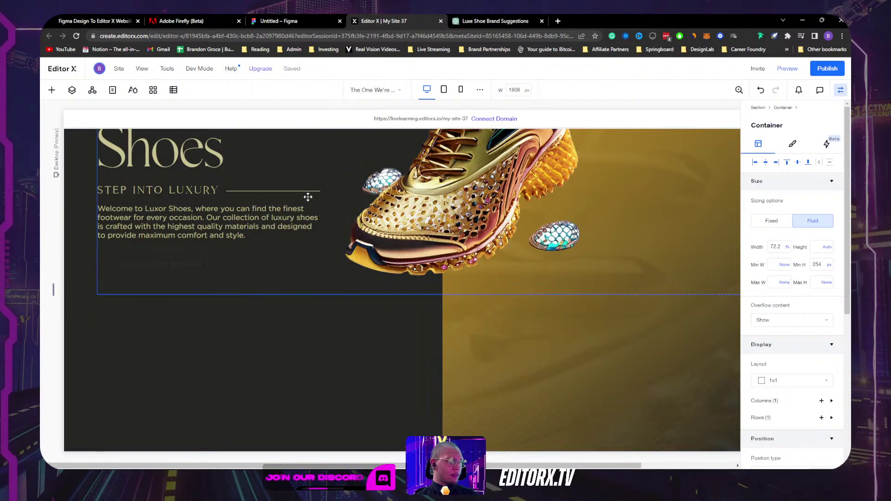
left_click(257, 366)
left_click(210, 334)
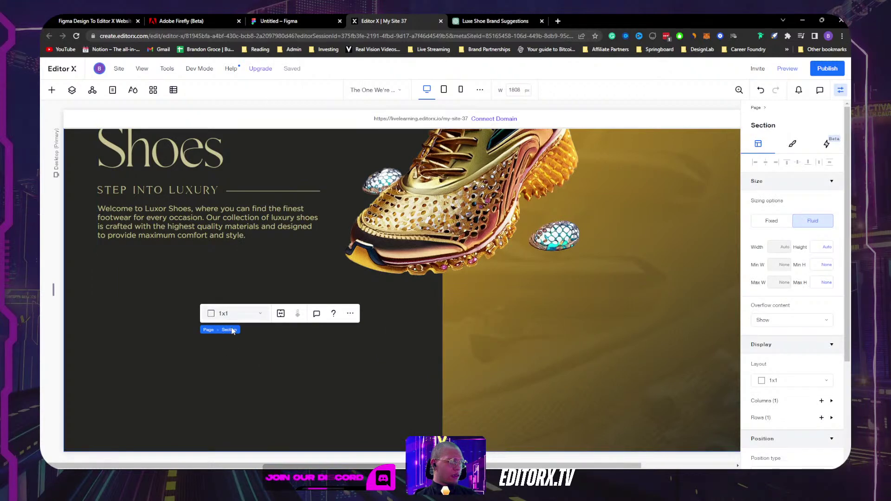
Step: Drag a new four-item Layouter from Quick Add onto the hero section below the text
left_click(52, 90)
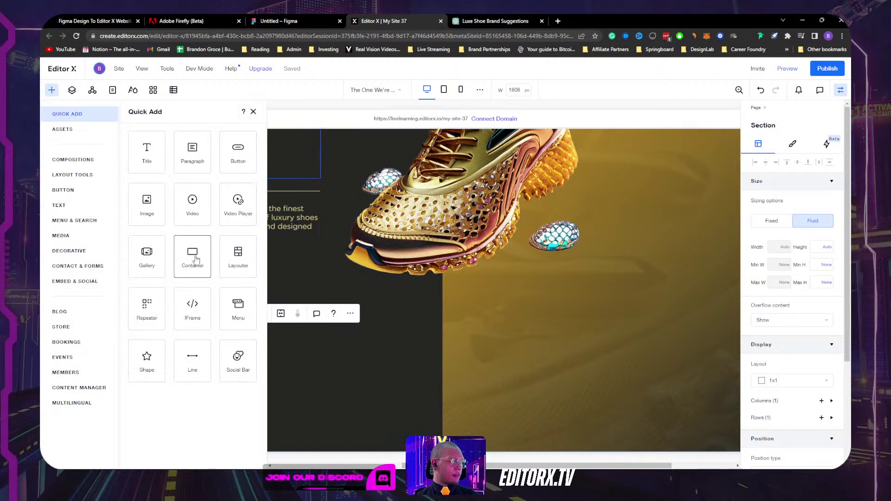
left_click_drag(239, 252, 312, 389)
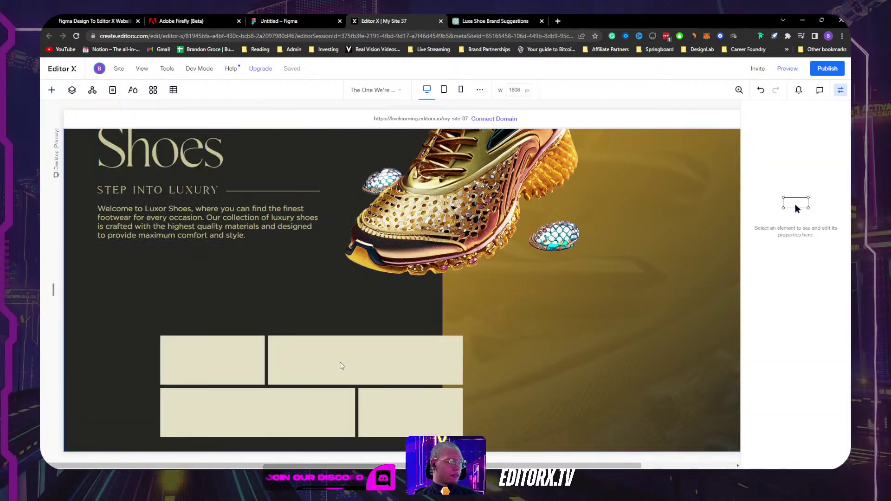
left_click(72, 90)
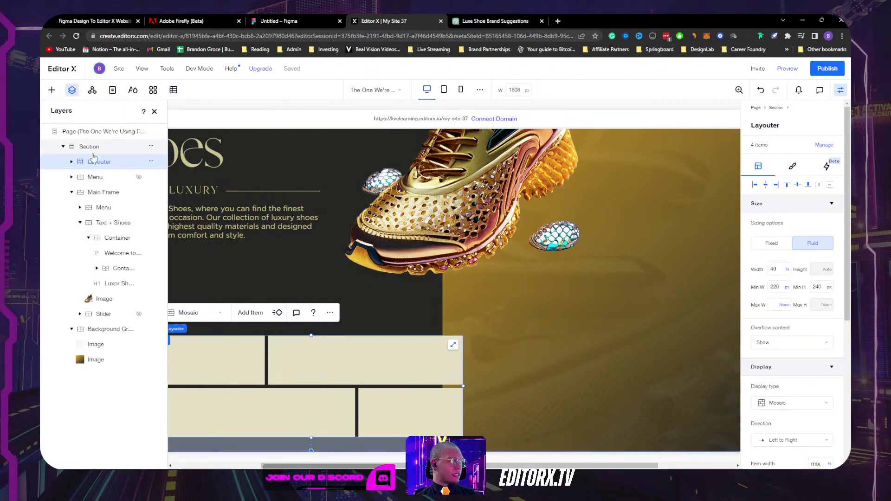
Step: In the Layers panel, collapse the groups and drag the Layouter into Main Frame
left_click(72, 193)
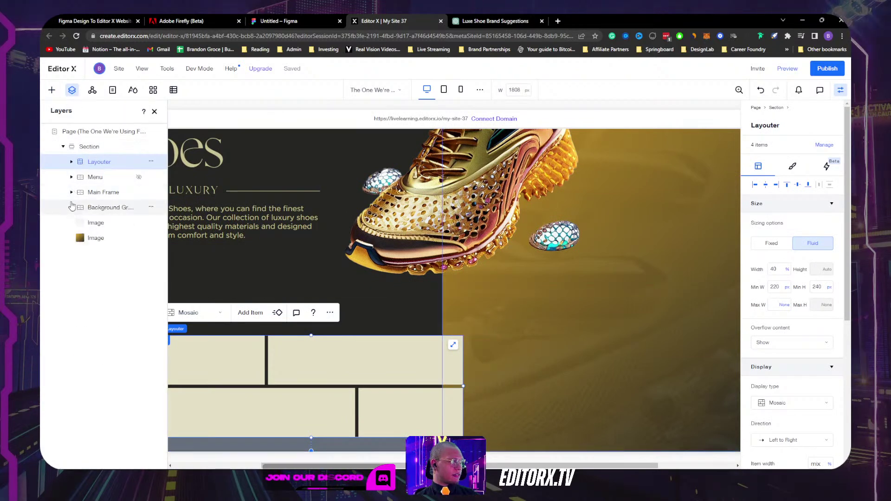
scroll(778, 341, "down", 5)
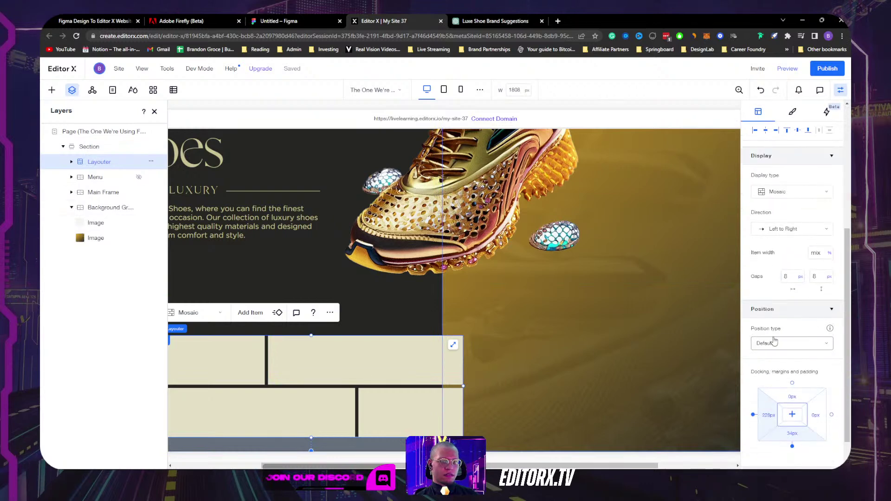
scroll(778, 341, "up", 5)
left_click(71, 207)
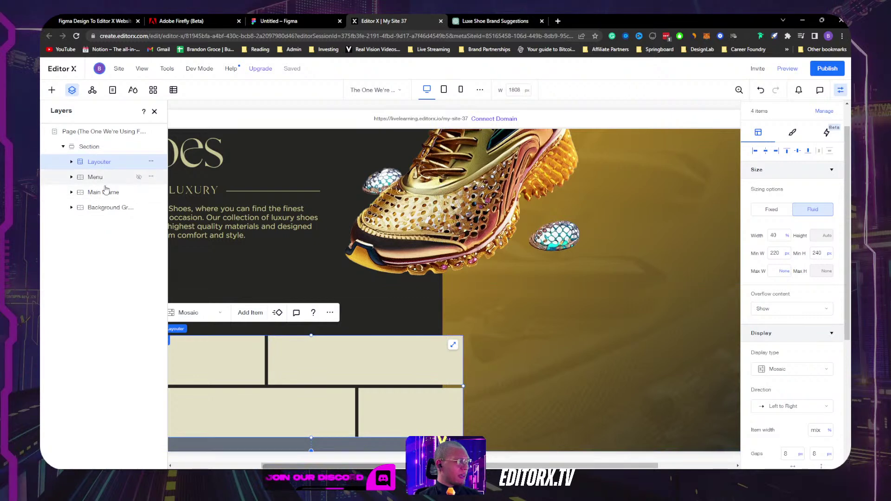
left_click_drag(99, 169, 101, 205)
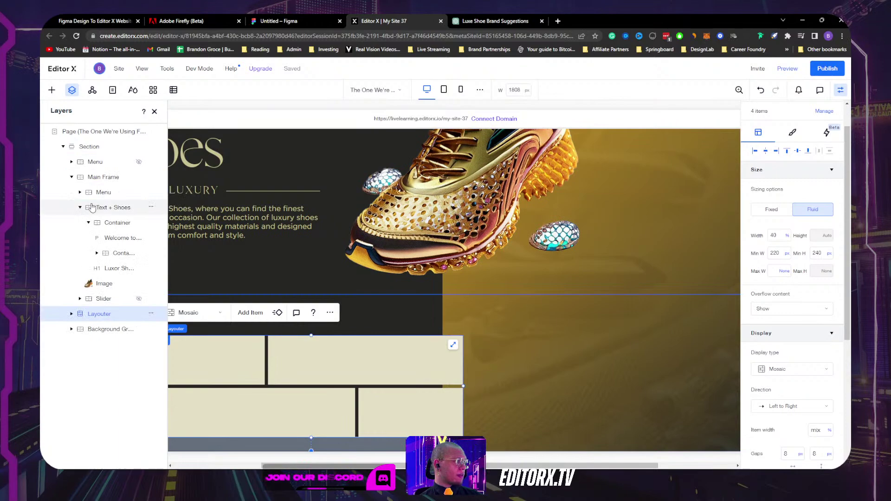
Step: Restore the accidentally deleted Layouter inside Main Frame with Ctrl+Z
left_click(97, 177)
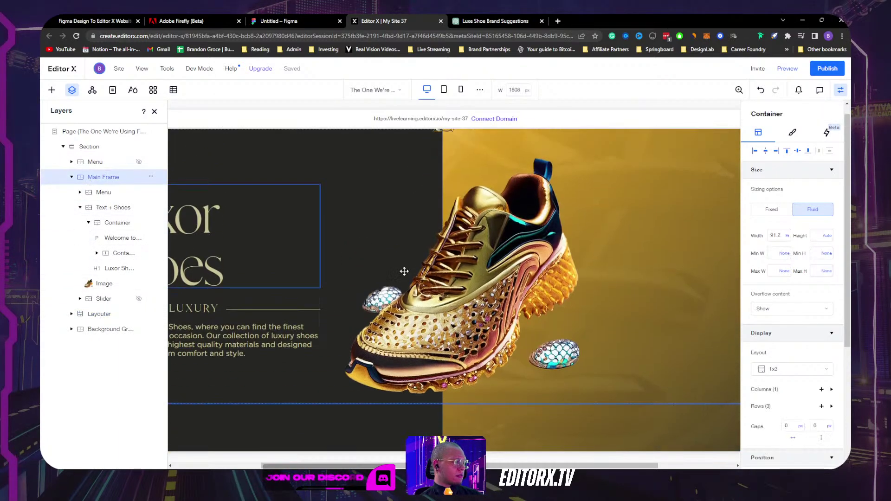
scroll(478, 277, "down", 4)
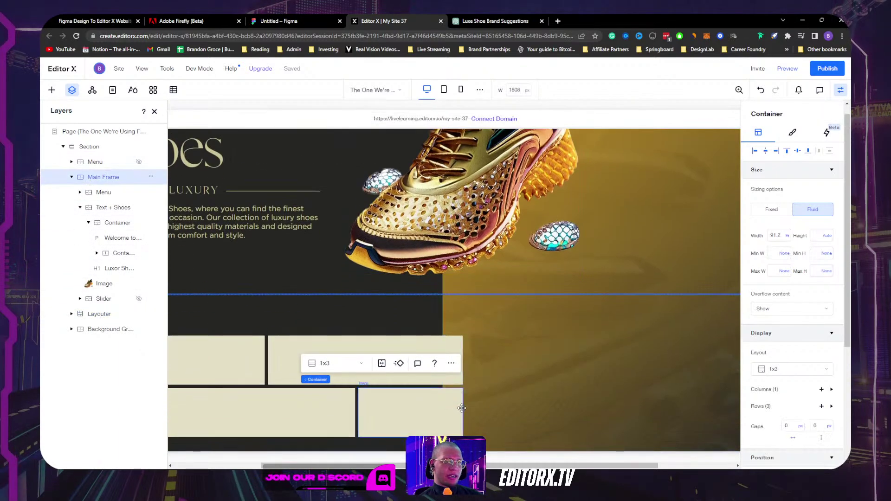
left_click(447, 342)
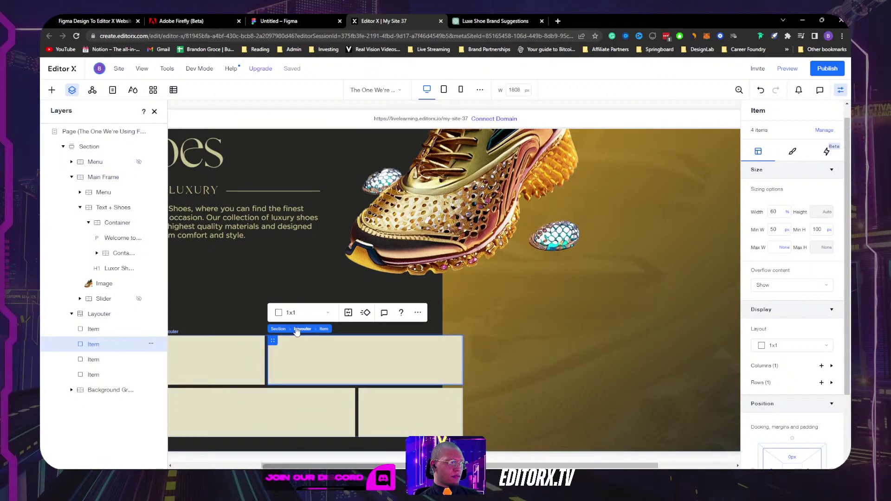
left_click(295, 330)
scroll(825, 324, "down", 3)
scroll(810, 346, "up", 3)
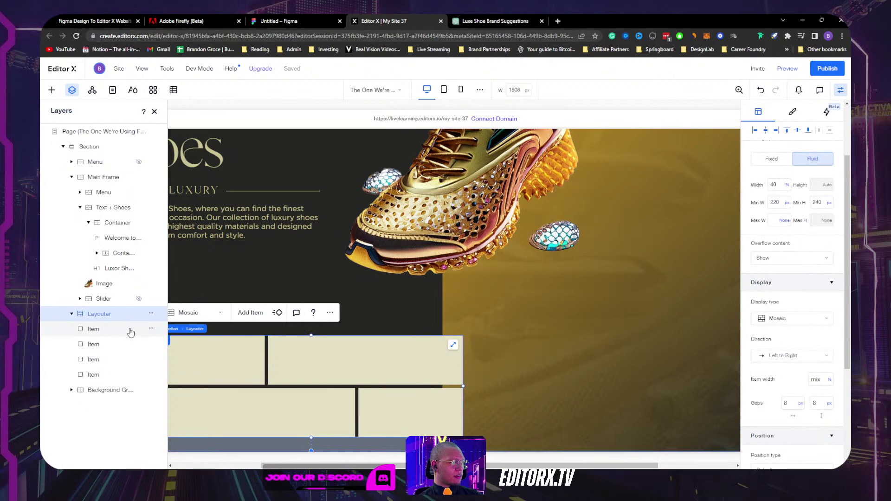
mouse_move(90, 313)
left_mouse_down()
mouse_move(90, 282)
mouse_move(91, 317)
left_mouse_up()
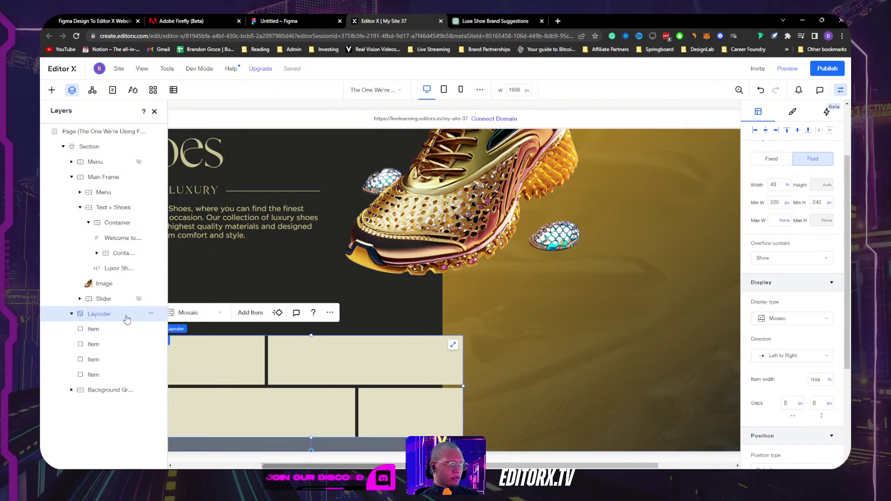
key("Delete")
left_click(103, 177)
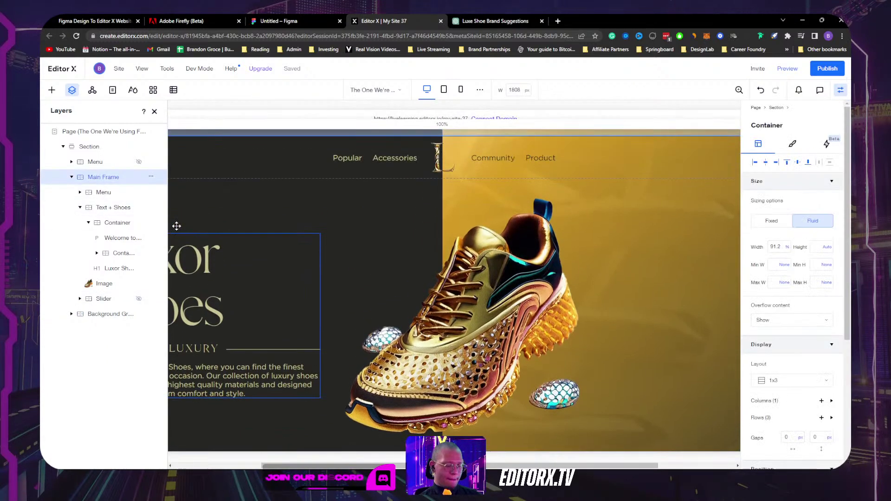
key("ctrl+z")
scroll(792, 279, "down", 10)
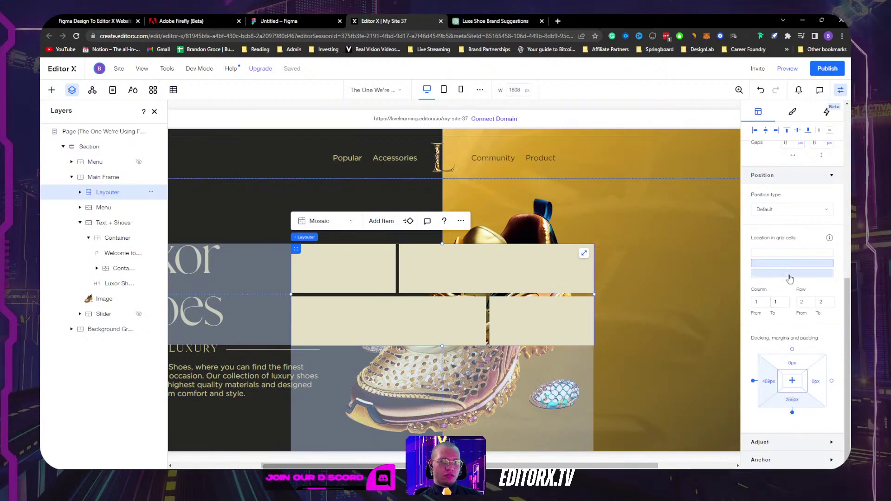
Step: Move the Layouter to grid row 3, docked left with 0px margins
left_click(791, 273)
scroll(523, 274, "down", 5)
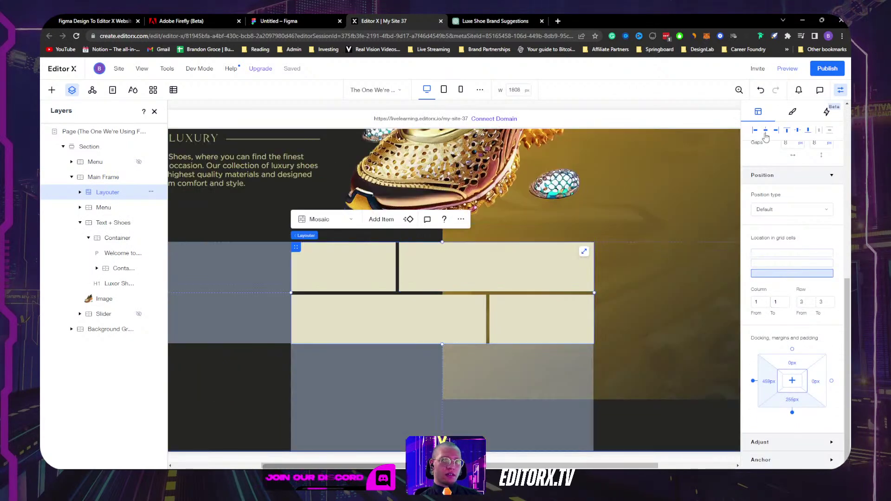
left_click(754, 130)
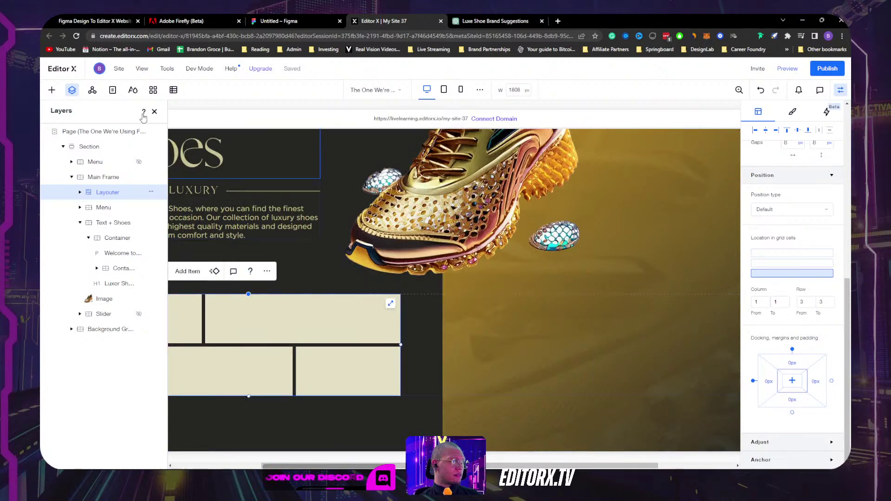
left_click(71, 89)
Step: Switch the Layouter to Slides display and give its item a 3x1 layout
left_click(137, 274)
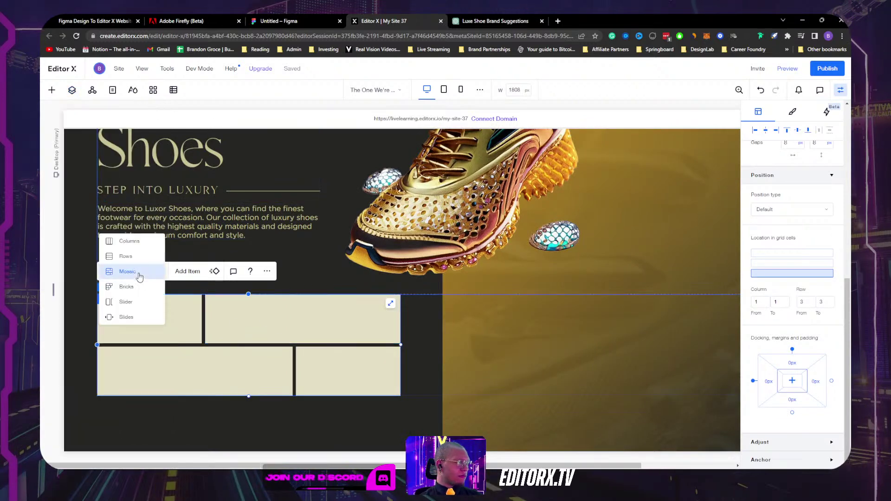
left_click(132, 317)
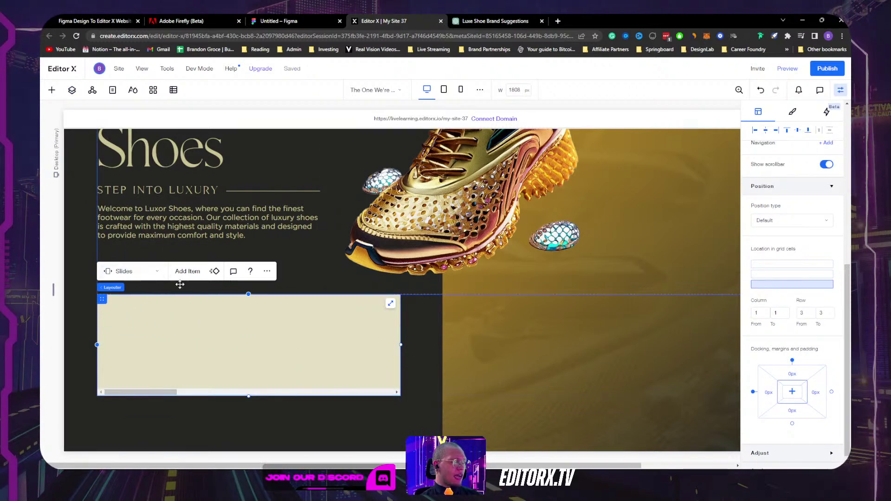
left_click(230, 341)
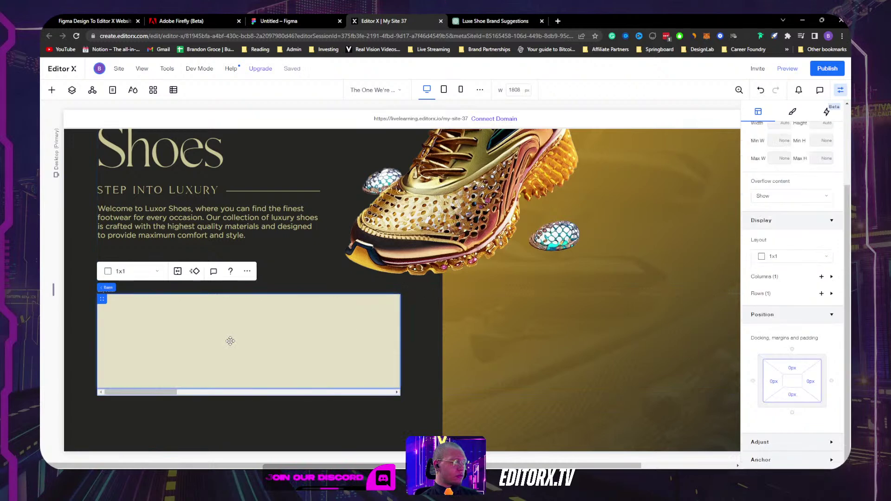
left_click(132, 272)
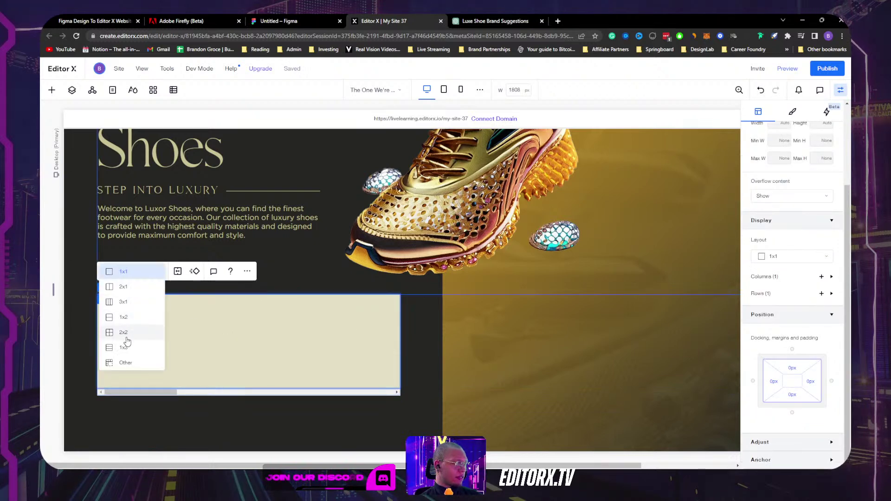
left_click(129, 305)
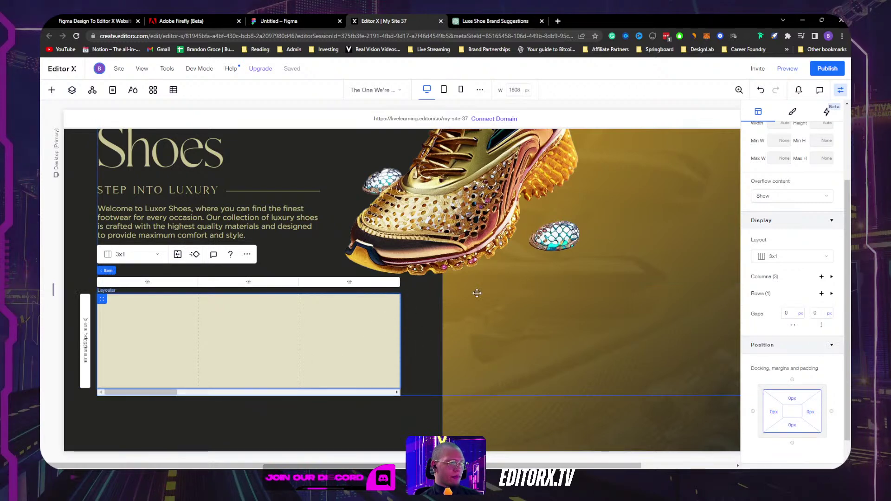
Step: Set the Slides Layouter's width to 60%
scroll(781, 265, "up", 3)
left_click(132, 254)
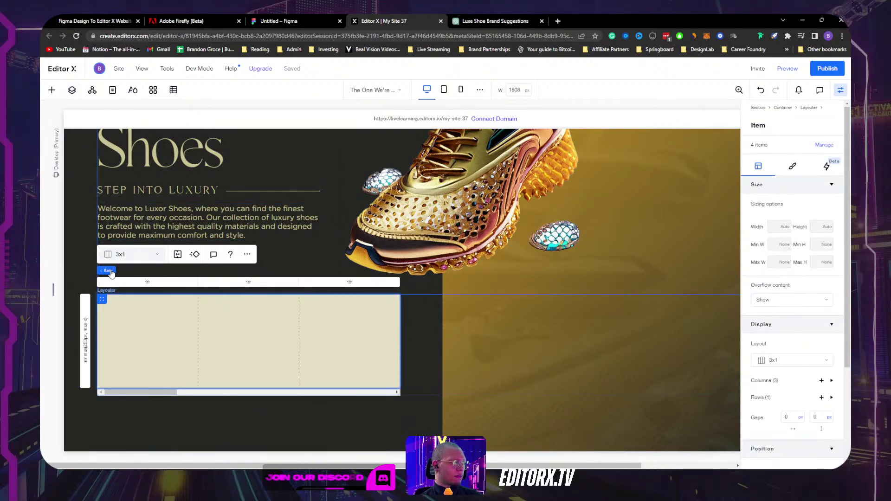
left_click(122, 287)
left_click(781, 269)
type("60")
key("Return")
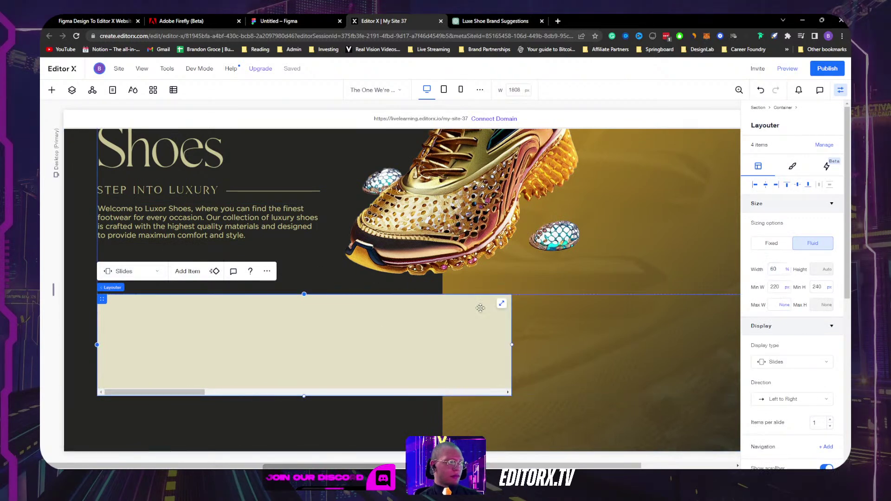
left_click(272, 364)
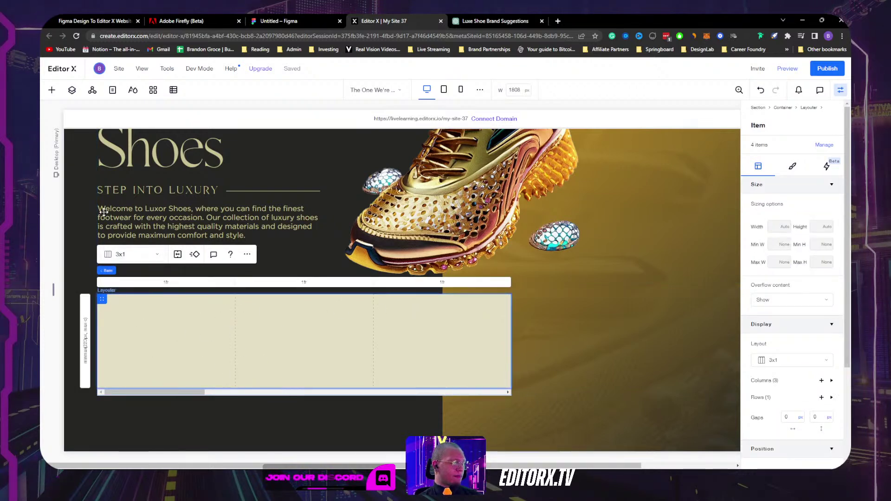
left_click(72, 89)
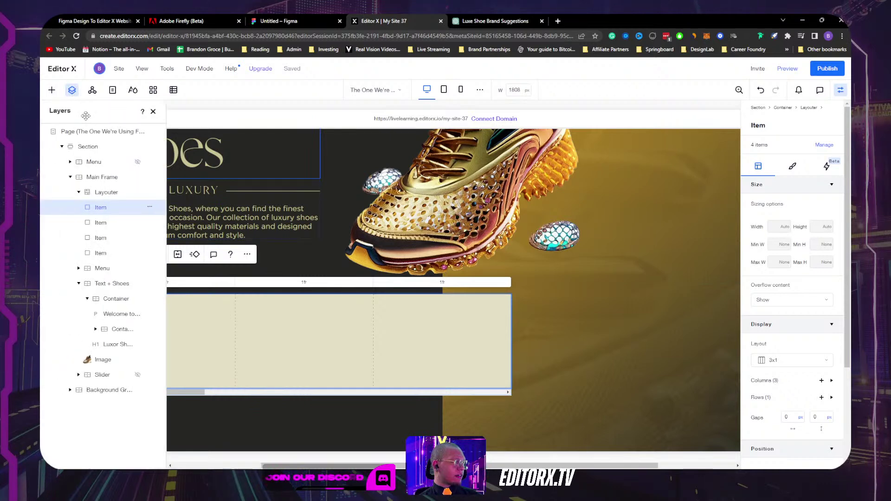
Step: Unhide the old shoe slider and move the Layouter below it in layer order
left_click(139, 375)
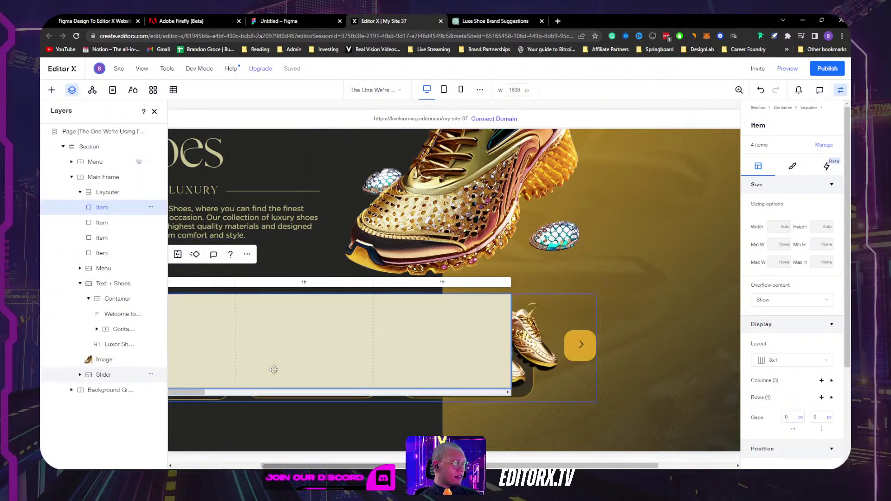
left_click(81, 193)
left_click_drag(110, 195, 112, 320)
left_click(154, 111)
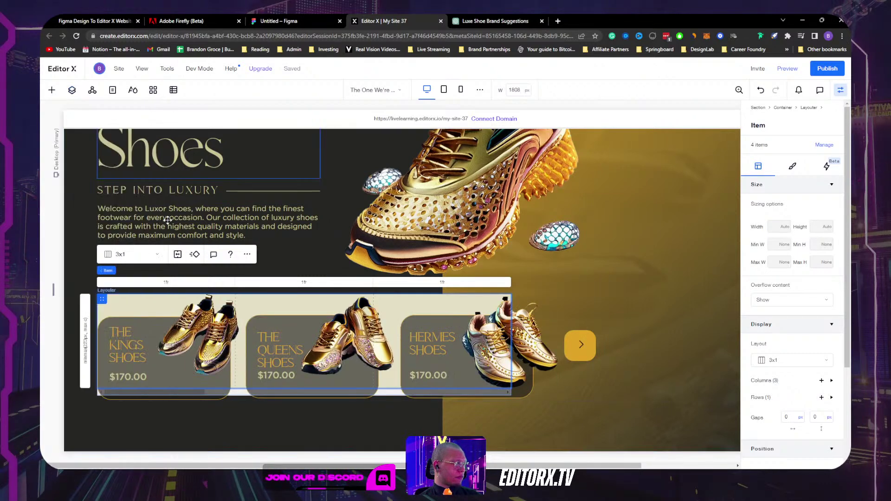
Step: Select The Kings Shoes card container, then hide the old Slider from the Layers panel
left_click(156, 327)
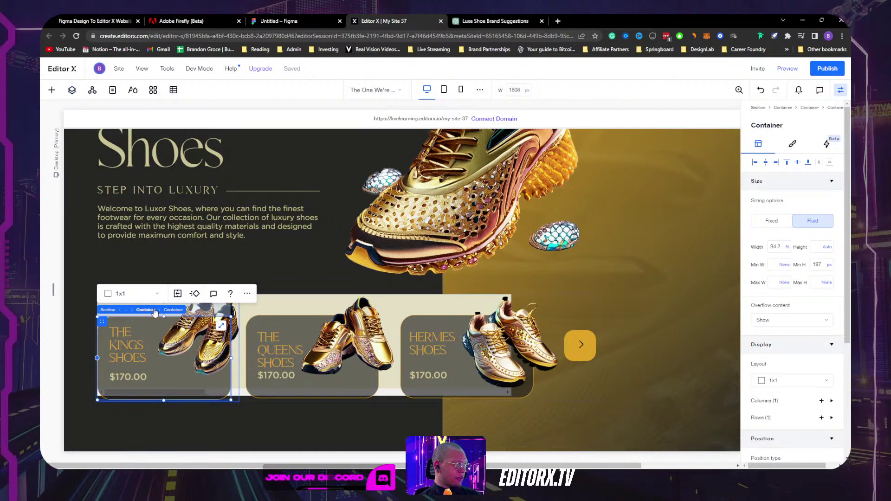
left_click(151, 309)
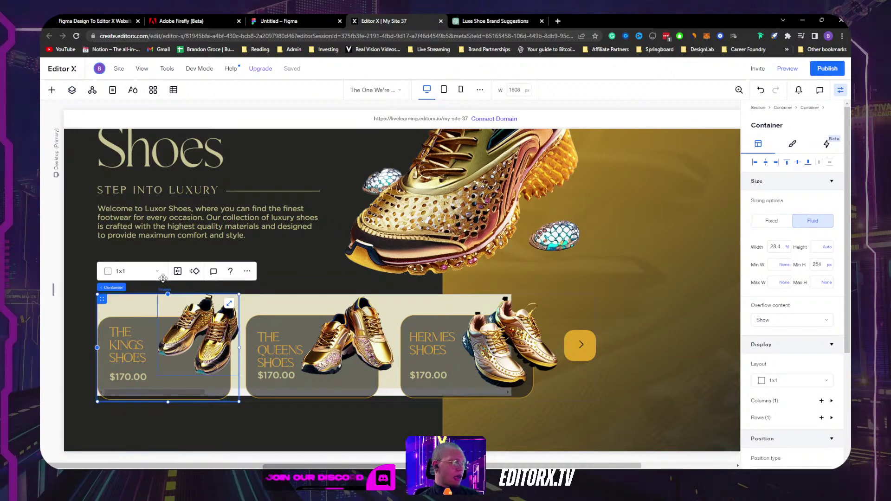
left_click(52, 91)
left_click(72, 91)
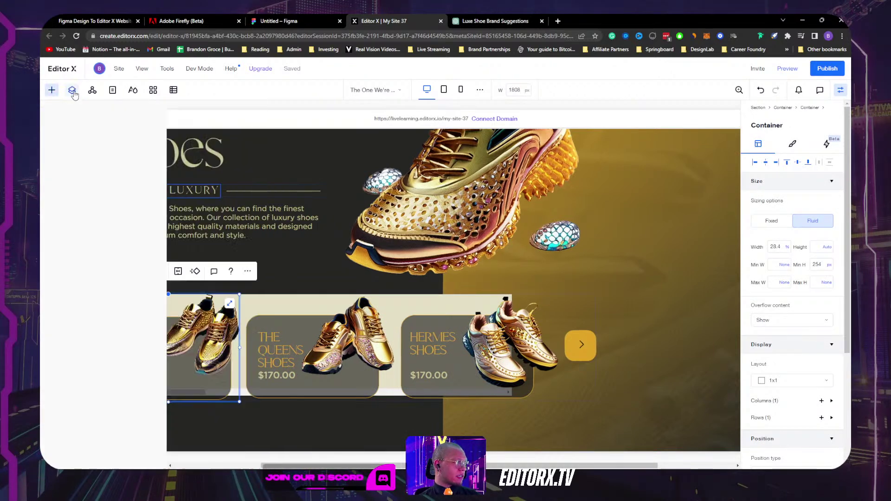
left_click(85, 300)
left_click(81, 299)
left_click(151, 299)
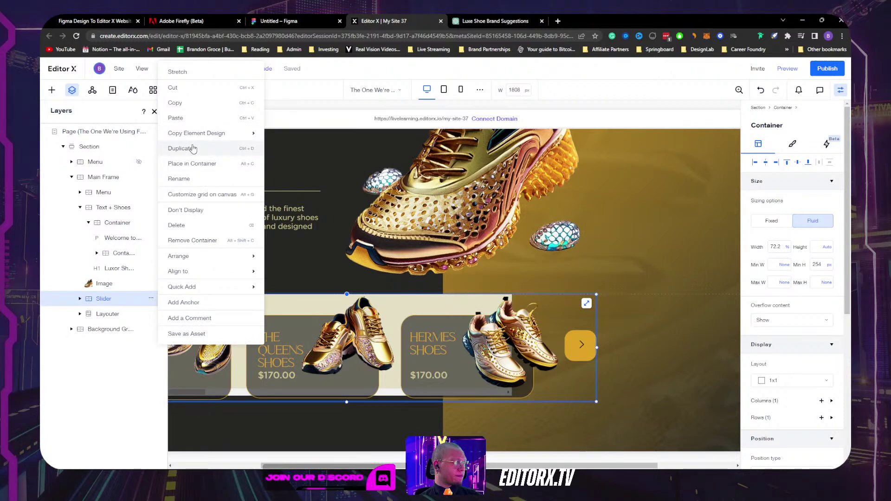
left_click(195, 210)
Step: Paste The Kings Shoes card into the Layouter's first slide item
left_click(208, 299)
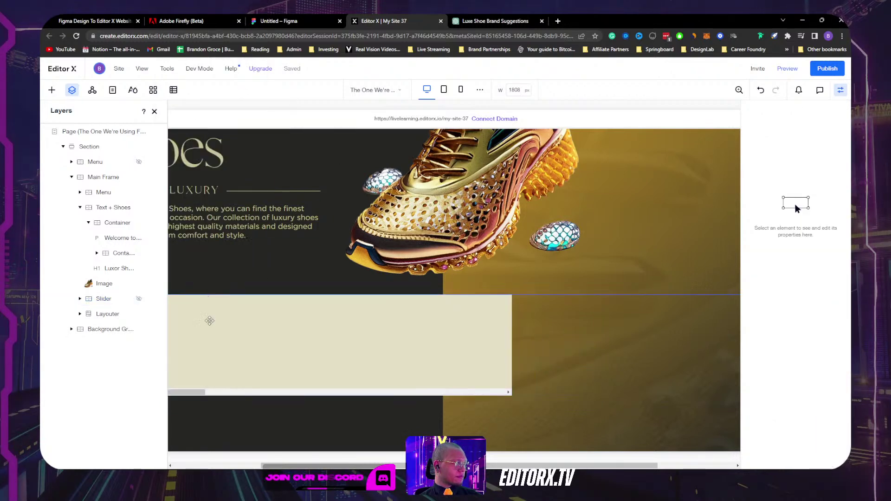
left_click(154, 111)
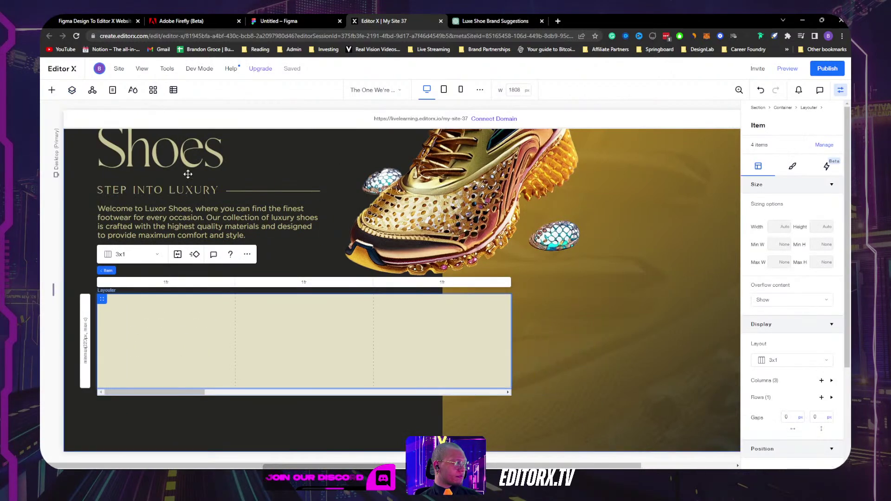
key("ctrl+v")
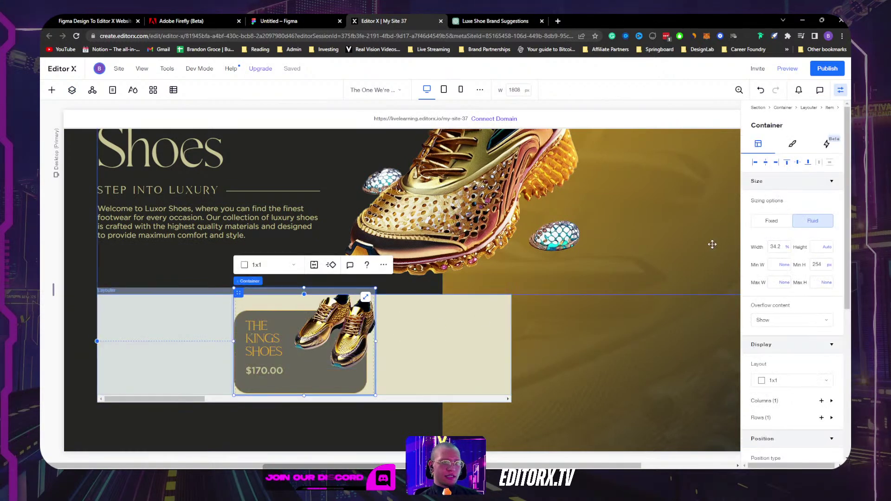
Step: Dock The Kings Shoes card left in grid column 1 at 100% width
left_click(755, 163)
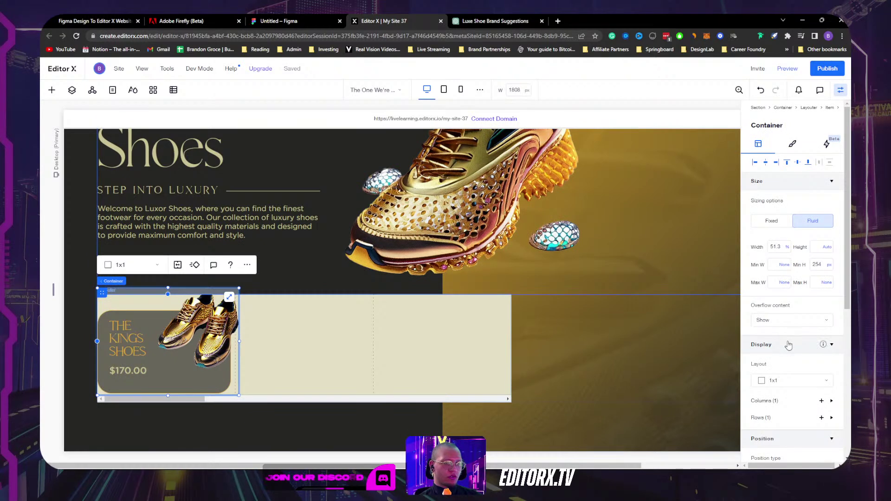
scroll(788, 344, "down", 5)
left_click(771, 269)
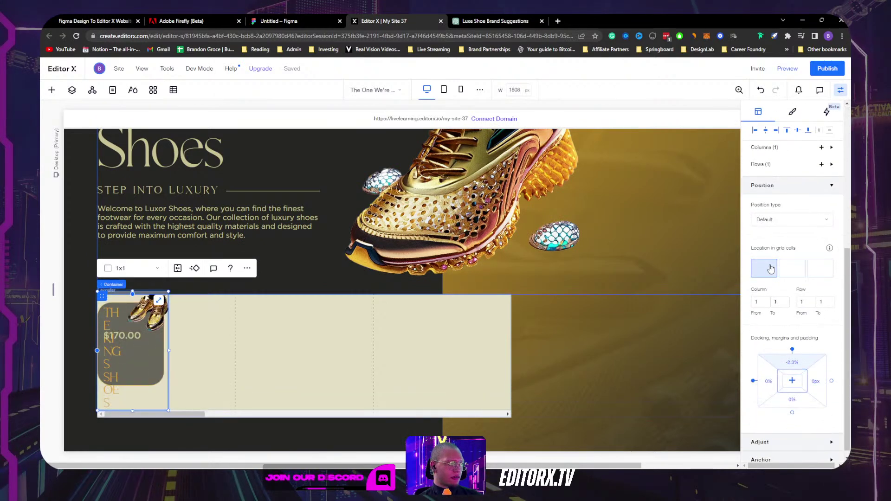
scroll(770, 269, "up", 5)
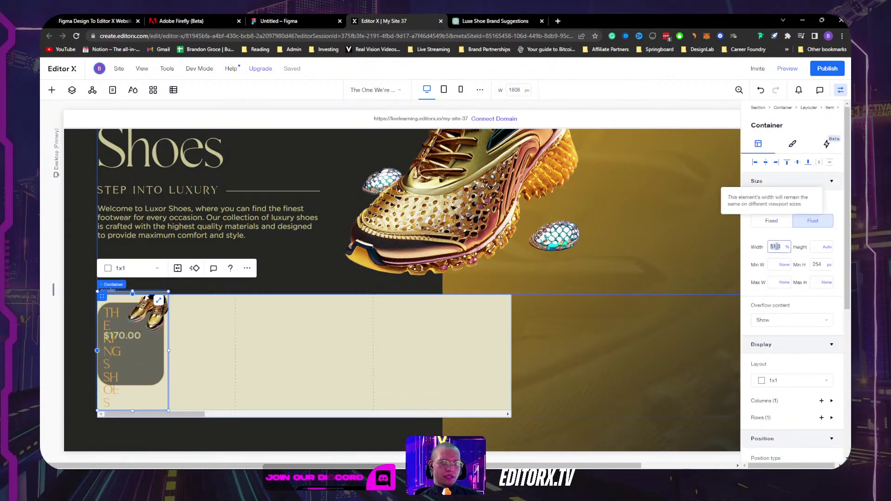
type("100")
key("Return")
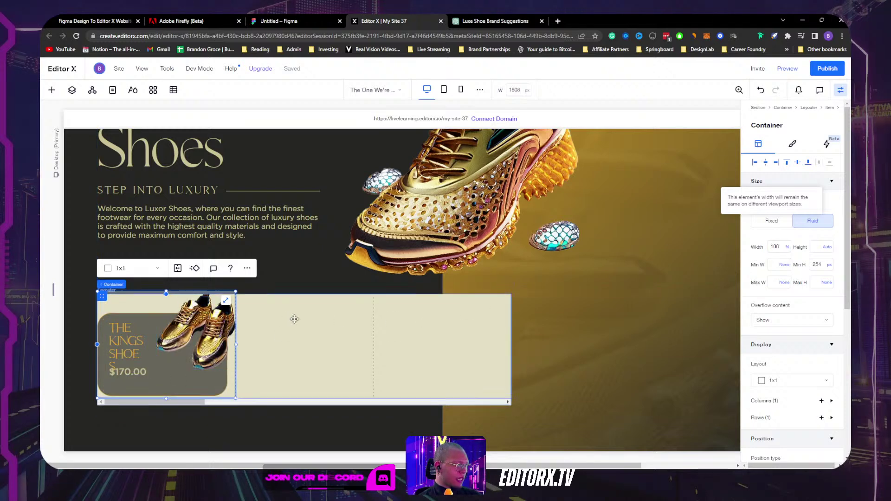
Step: Give the Slides Layouter a minimum height of 300 px
left_click(315, 339)
left_click(157, 254)
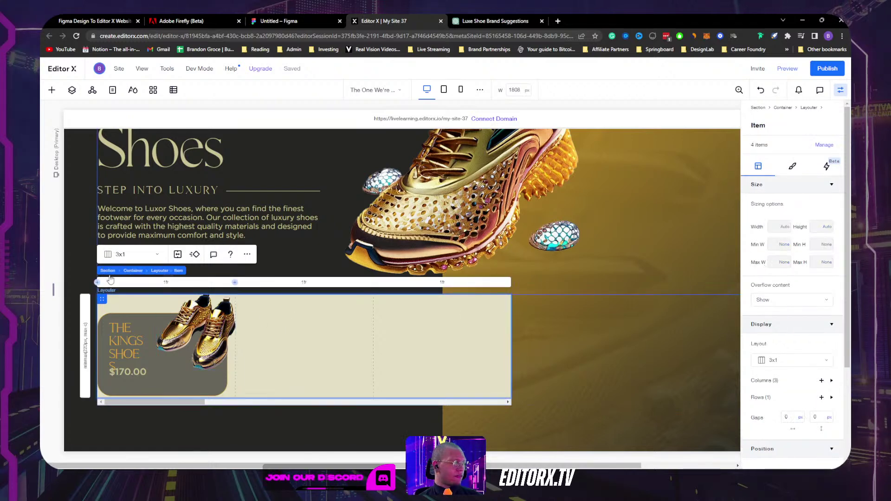
left_click(139, 276)
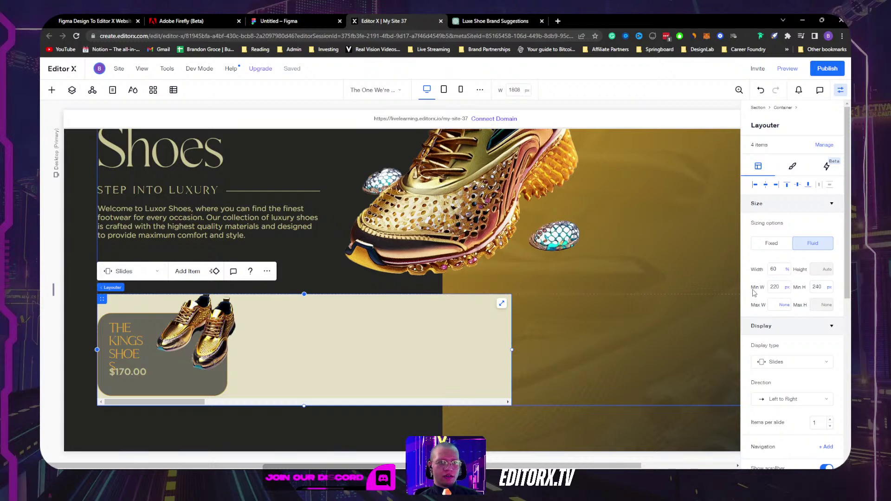
type("300")
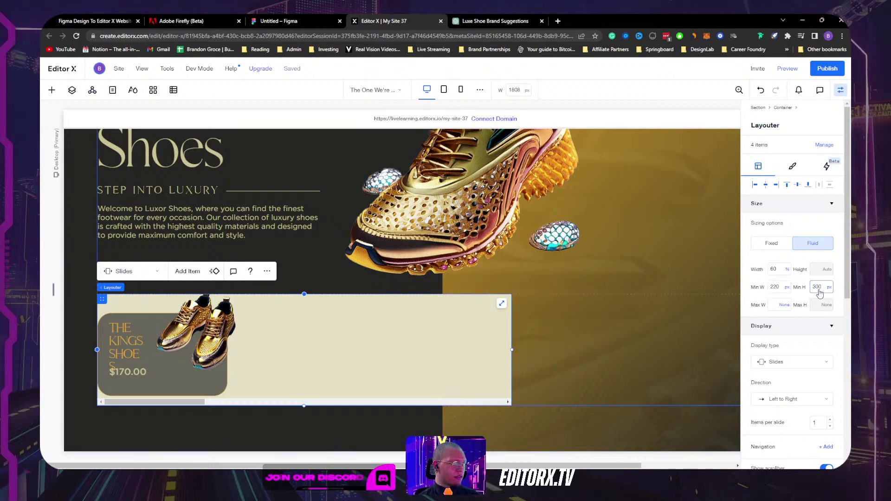
key("Return")
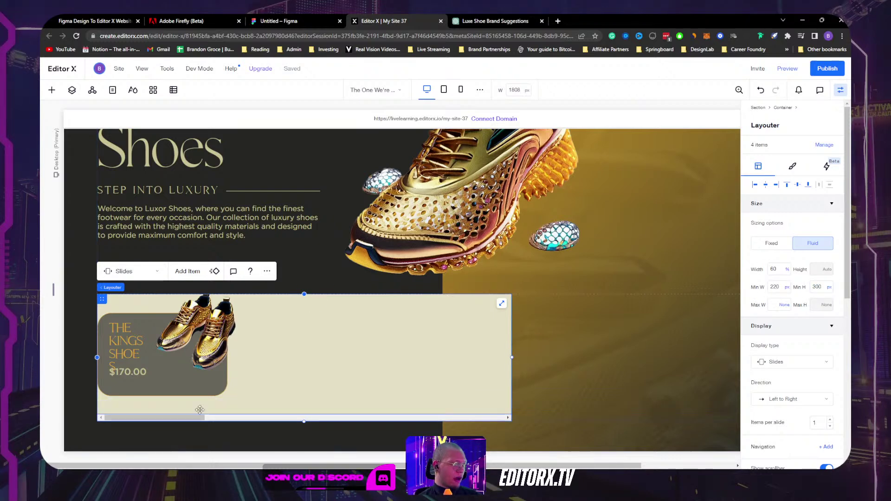
Step: Set The Kings Shoes card's top margin to 0
left_click(128, 309)
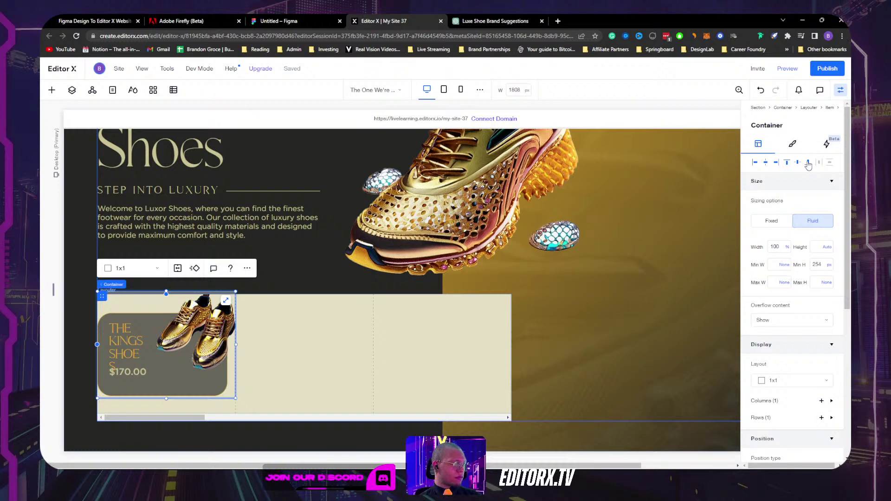
scroll(808, 170, "down", 5)
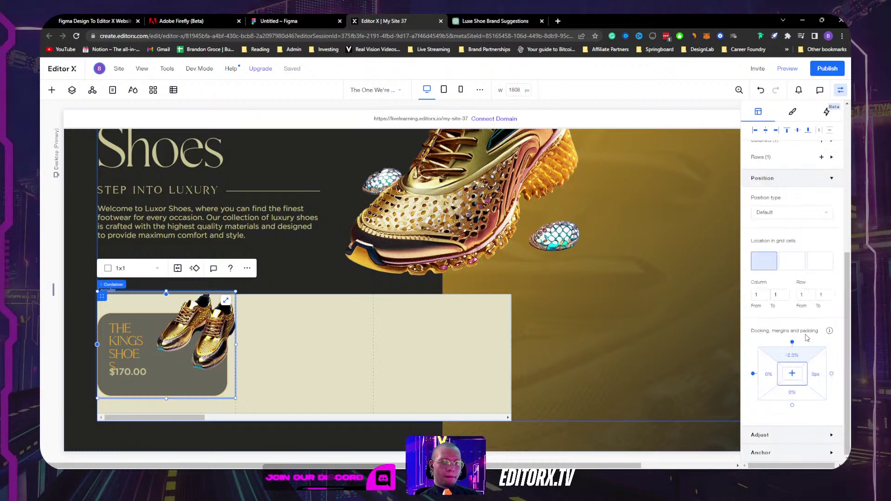
left_click(795, 357)
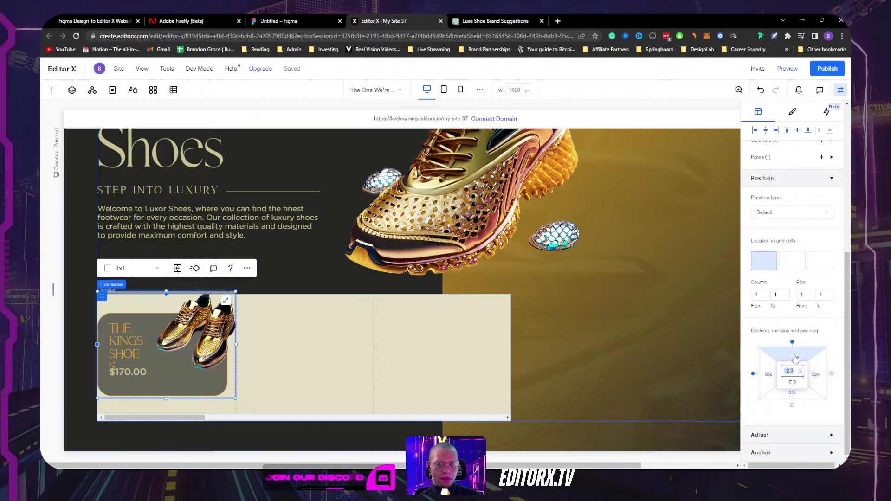
type("0")
key("Return")
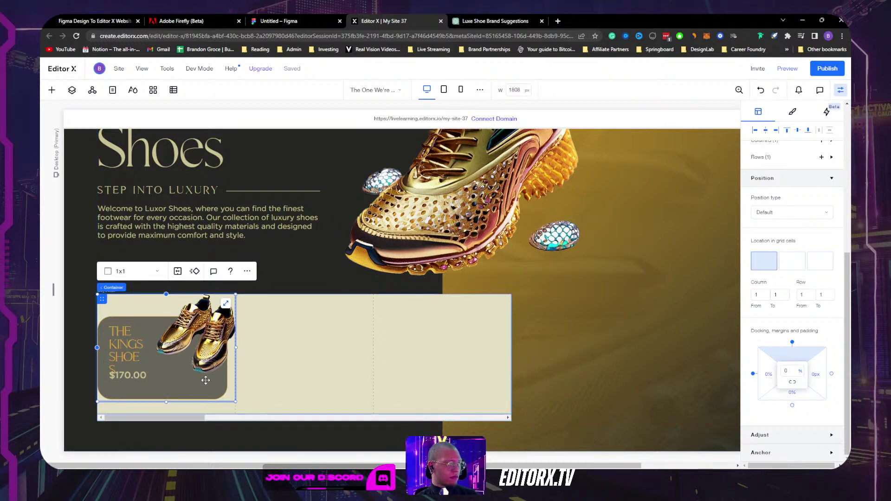
left_click(299, 392)
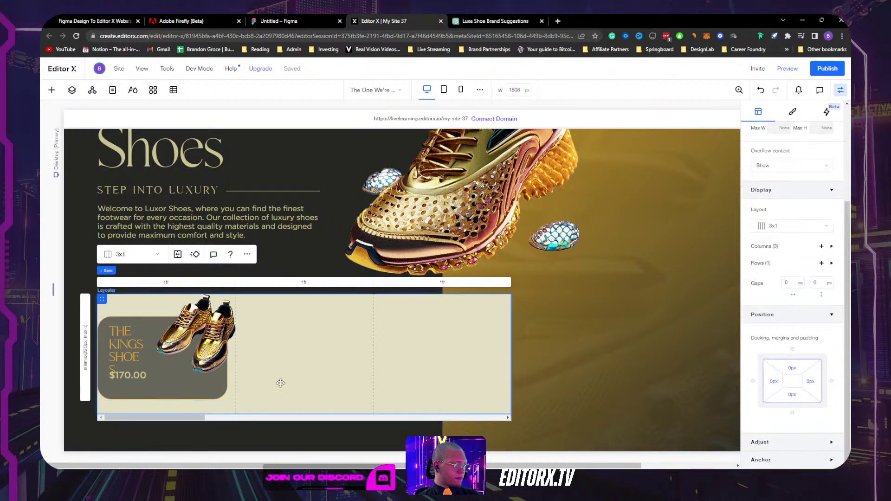
Step: Set the slide item's background opacity to 0% in the Design tab
left_click(798, 115)
left_click_drag(803, 219, 715, 215)
mouse_move(771, 215)
left_mouse_down()
mouse_move(784, 216)
mouse_move(774, 219)
left_mouse_up()
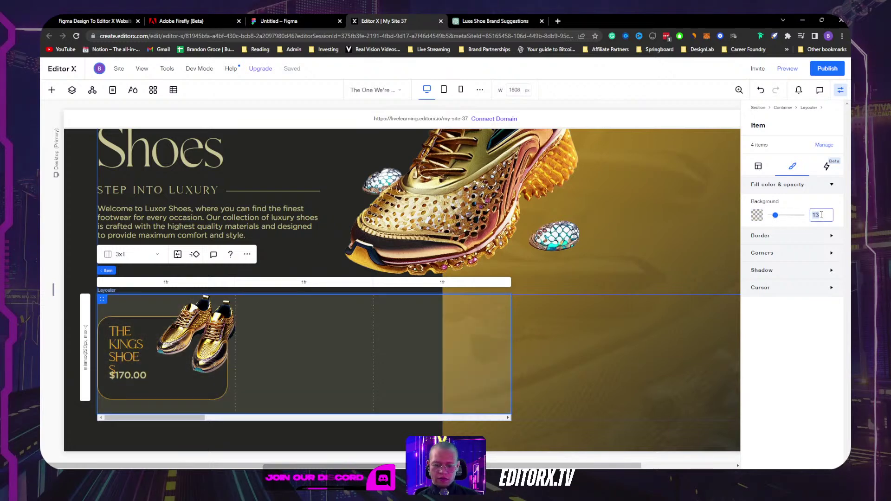
type("0")
key("Return")
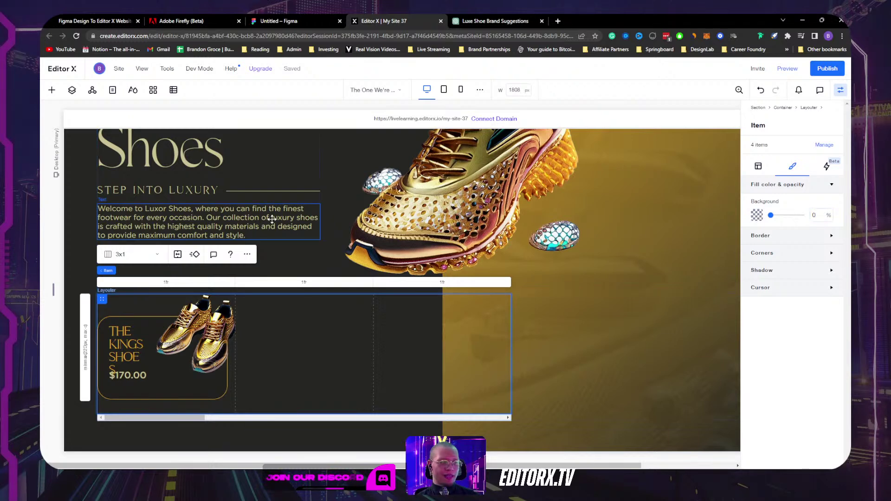
Step: Widen the title box and add a space so it reads THE KINGS SHOES
left_click(121, 349)
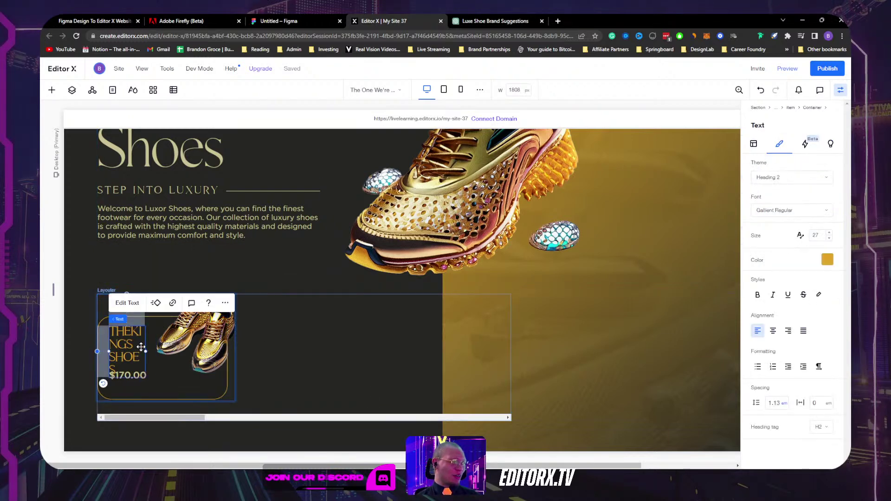
left_click_drag(146, 351, 166, 351)
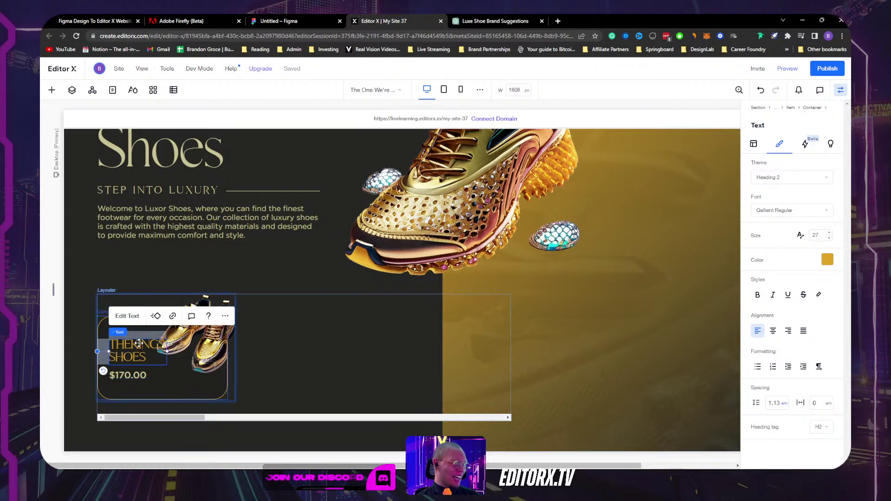
double_click(138, 346)
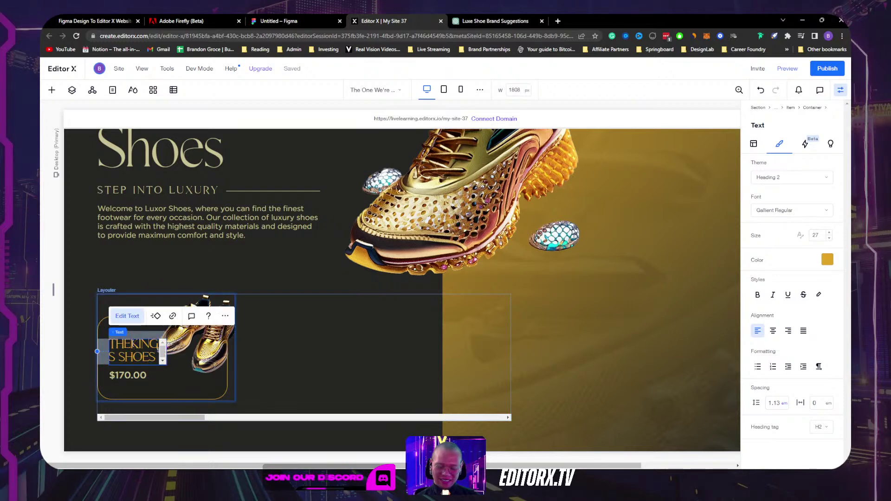
left_click(133, 344)
key("Escape")
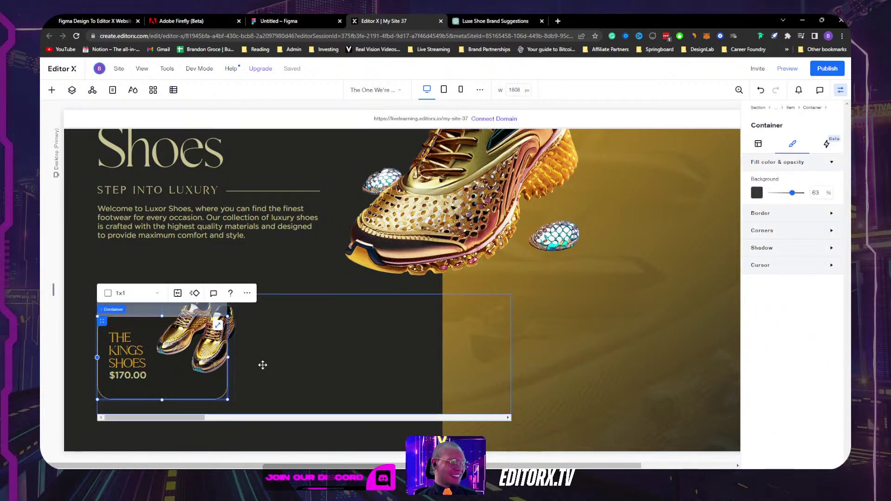
Step: Select the card's price, container and image in turn to check the layout
left_click(312, 387)
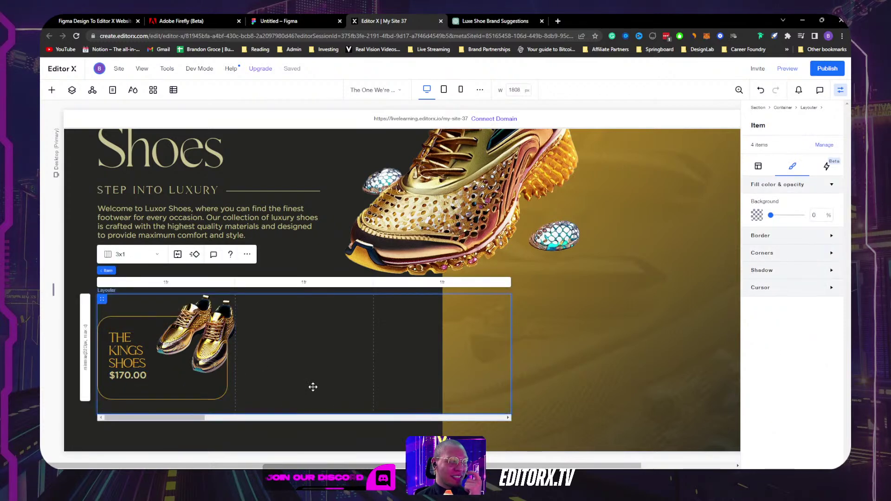
left_click(149, 378)
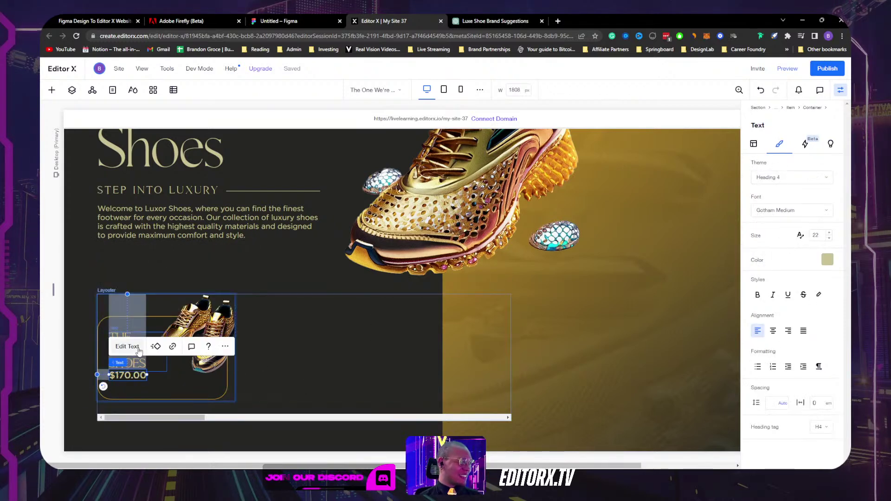
left_click(188, 388)
left_click(193, 330)
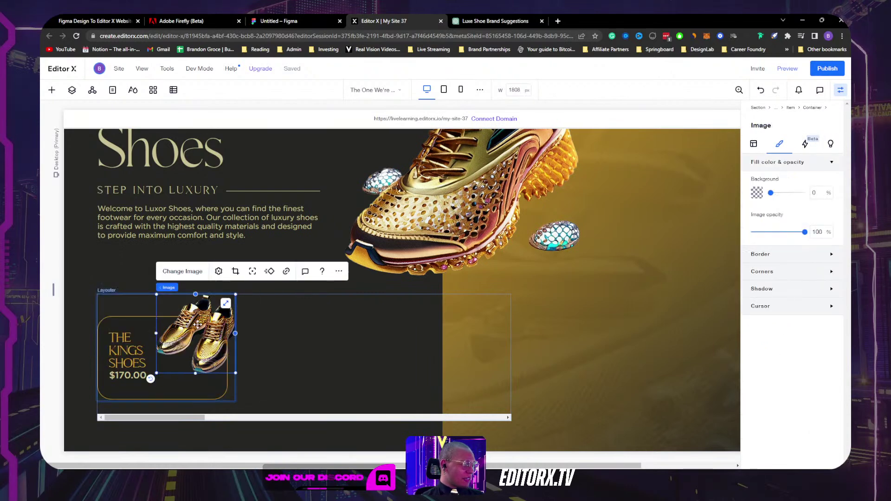
left_click(131, 322)
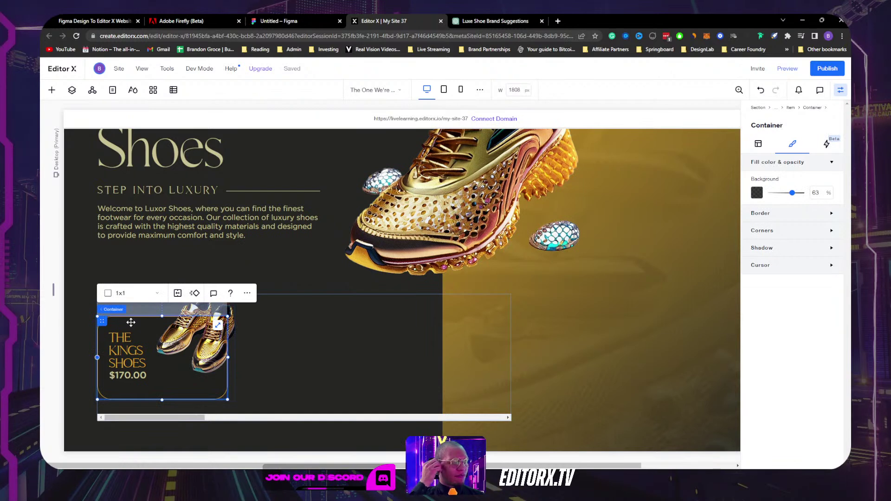
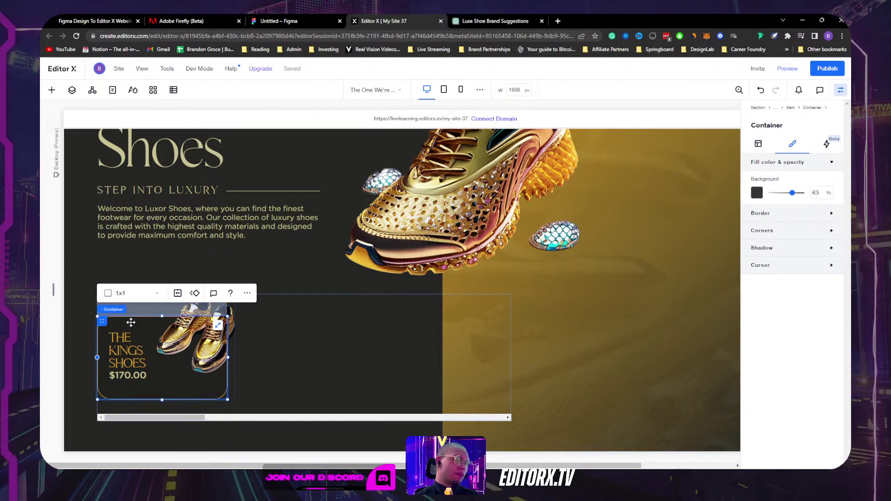
Step: Change the hero layouter from 3x1 to 1x1 and delete the Kings Shoes card
left_click(336, 354)
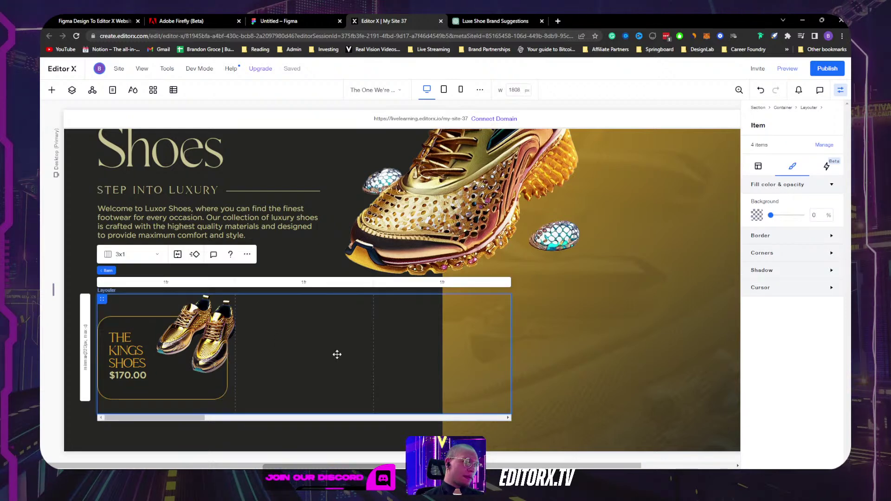
left_click(139, 255)
left_click(145, 226)
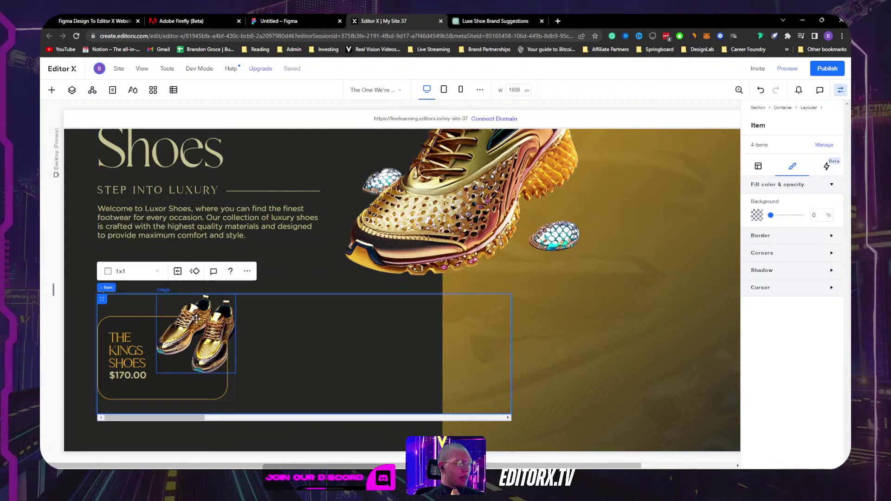
left_click(143, 308)
key("Delete")
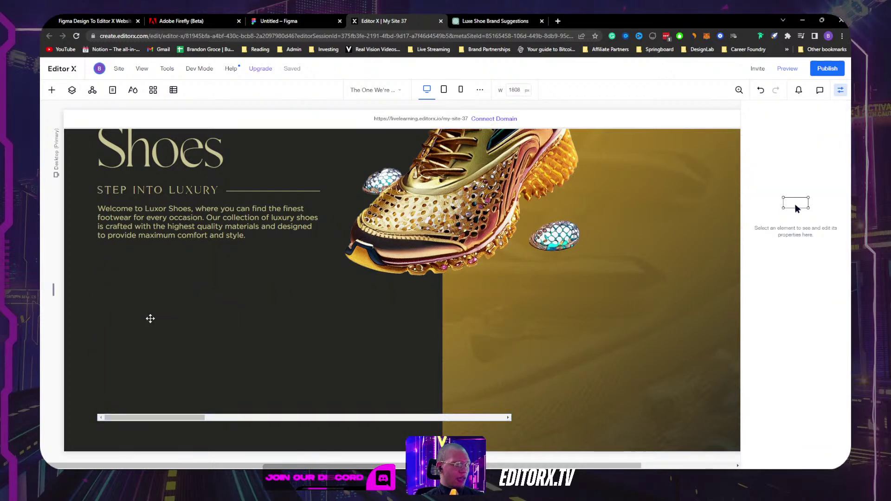
Step: Add a repeater to the empty area and stretch it to full width
left_click(176, 330)
left_click(52, 90)
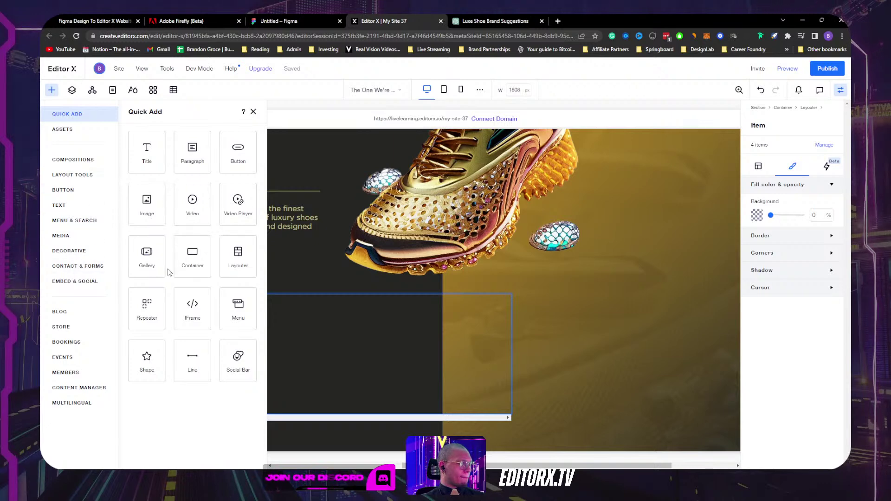
left_click_drag(143, 318, 294, 361)
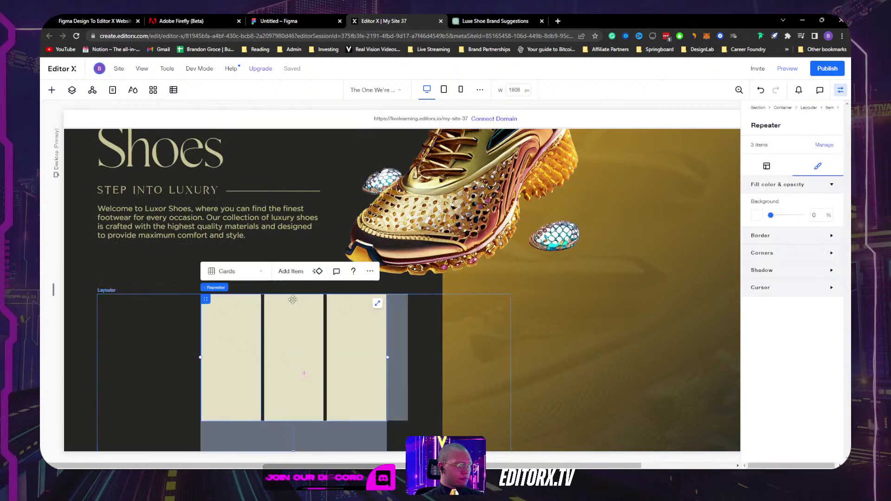
left_click(377, 303)
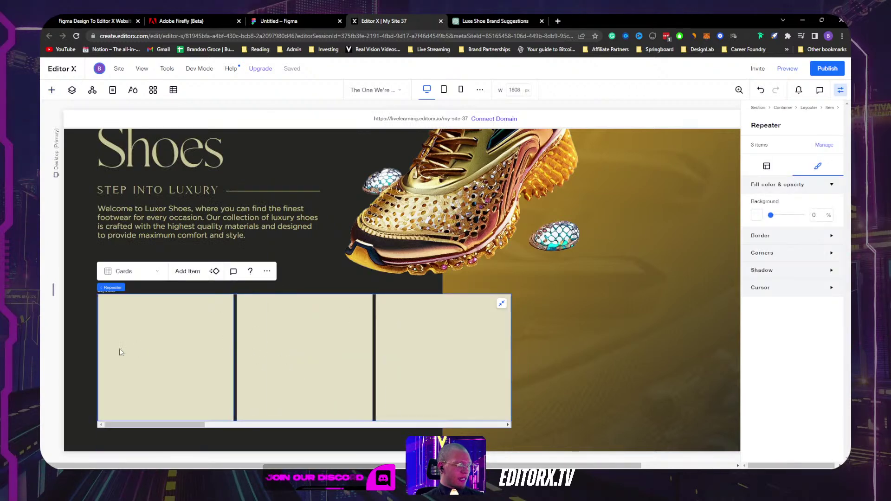
Step: Paste the shoe card into the repeater items and set item background opacity to 0%
left_click(141, 345)
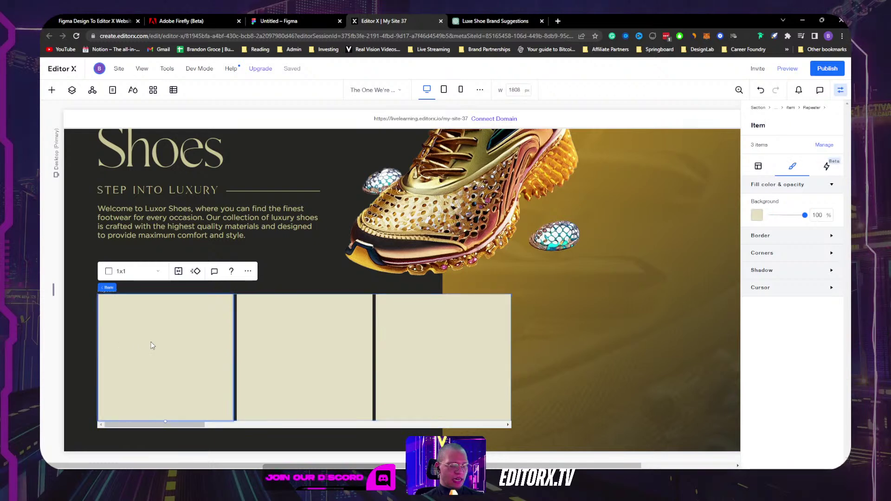
key("ctrl+v")
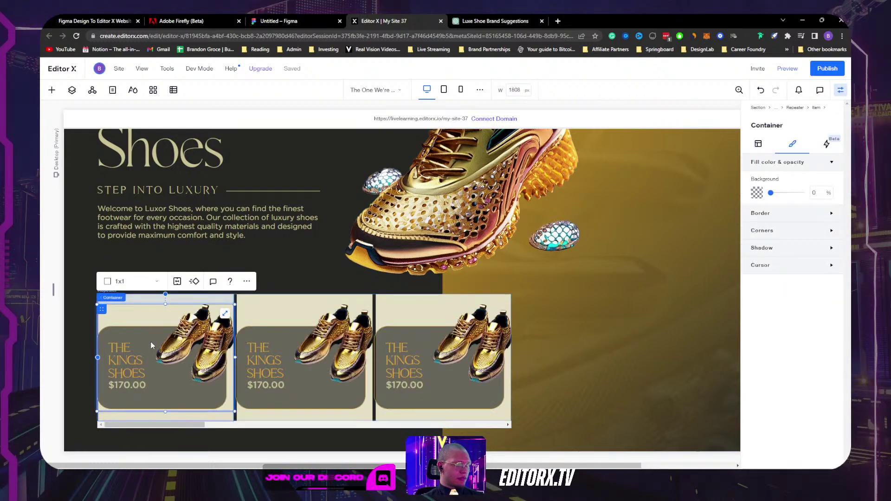
left_click(443, 414)
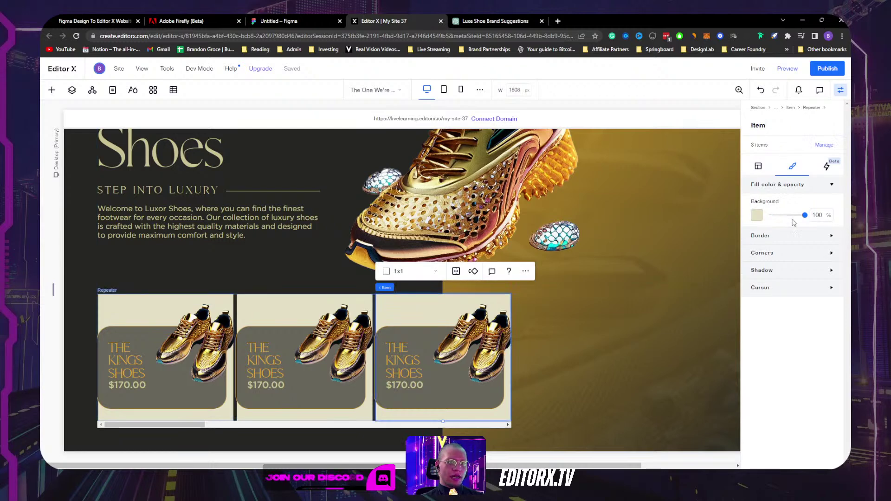
type("0")
key("Return")
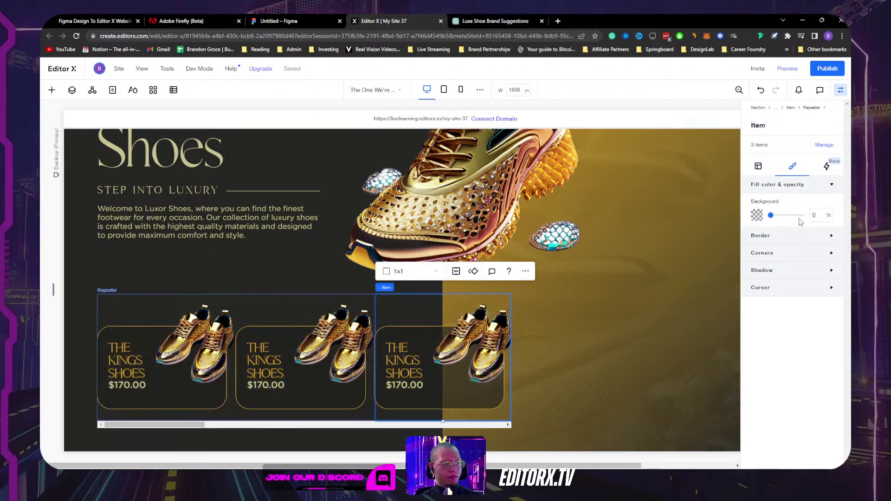
left_click(137, 305)
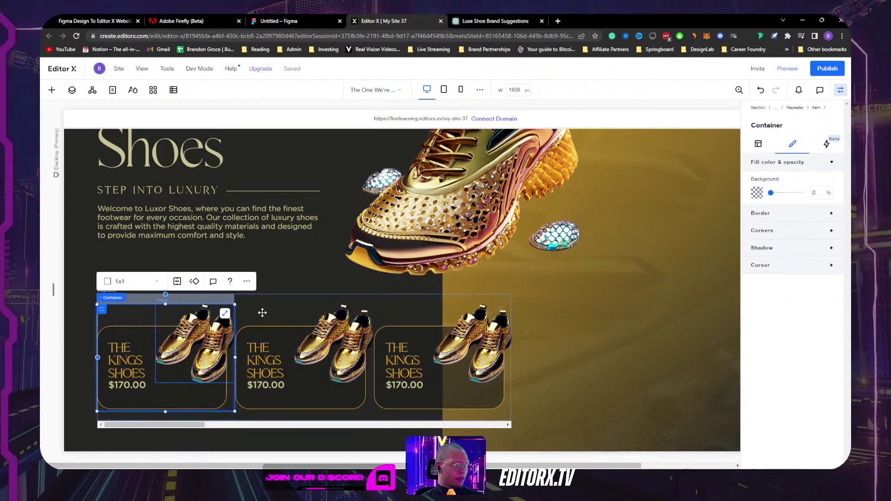
left_click(759, 145)
scroll(790, 374, "down", 3)
scroll(790, 373, "up", 3)
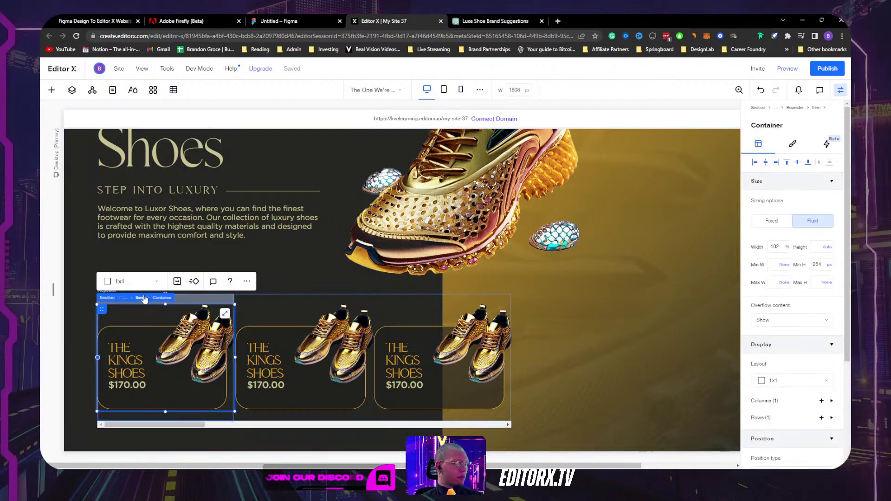
left_click(142, 298)
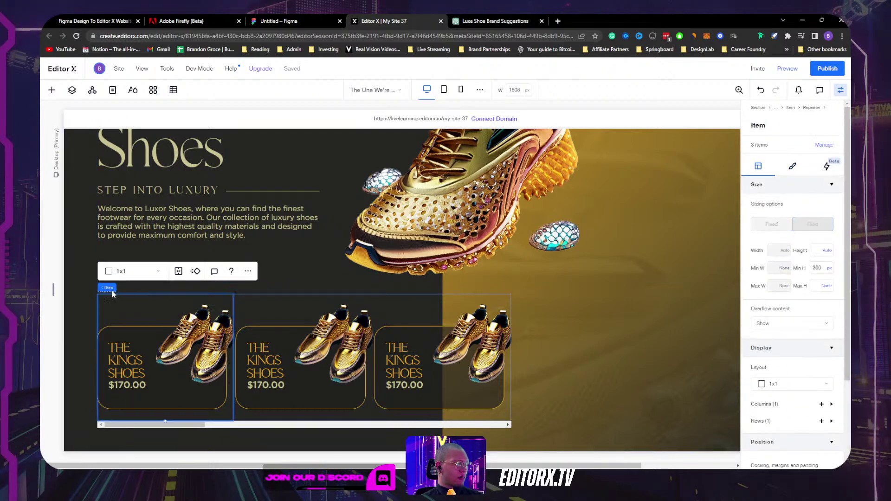
left_click(147, 287)
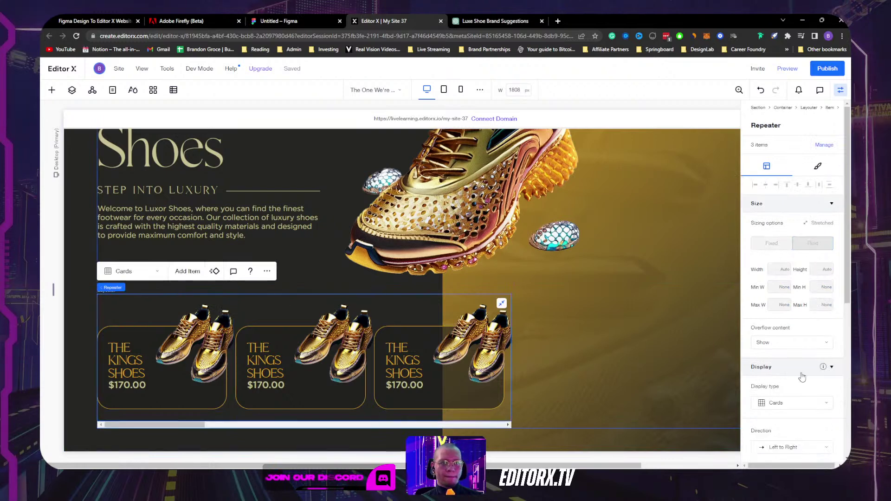
scroll(801, 377, "down", 4)
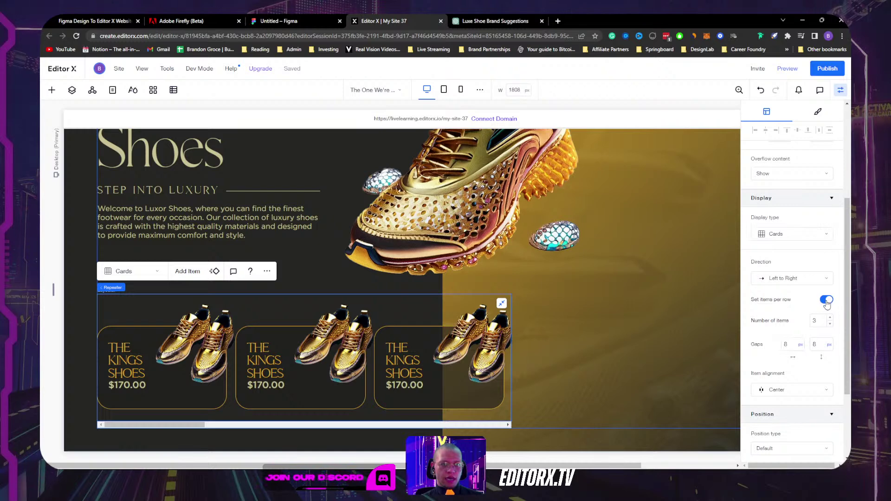
scroll(778, 282, "down", 2)
scroll(778, 282, "up", 1)
left_click(784, 192)
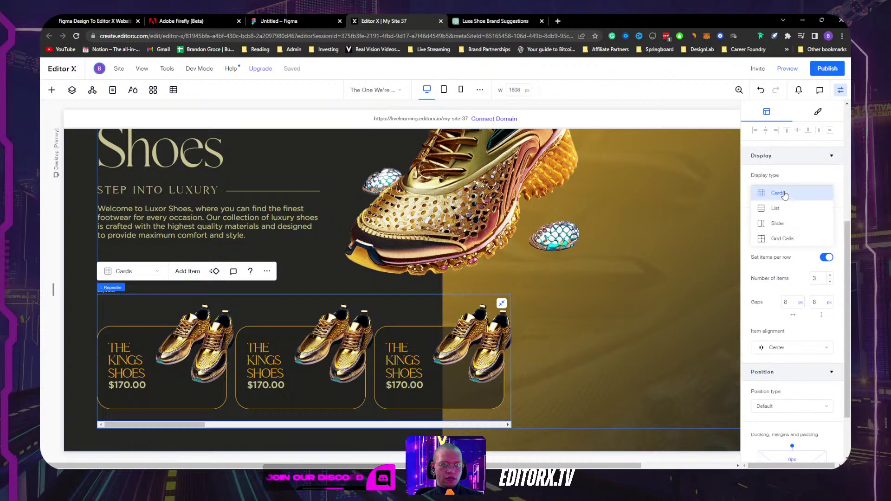
left_click(785, 194)
scroll(772, 292, "down", 2)
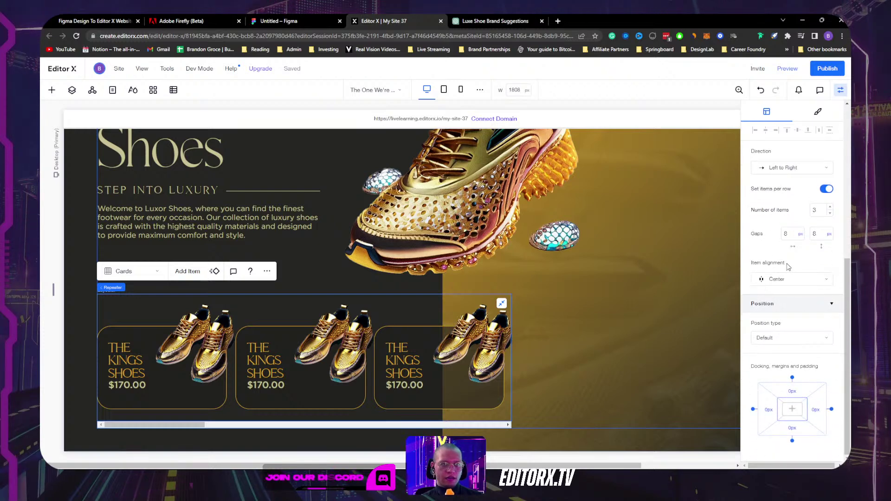
scroll(787, 267, "up", 3)
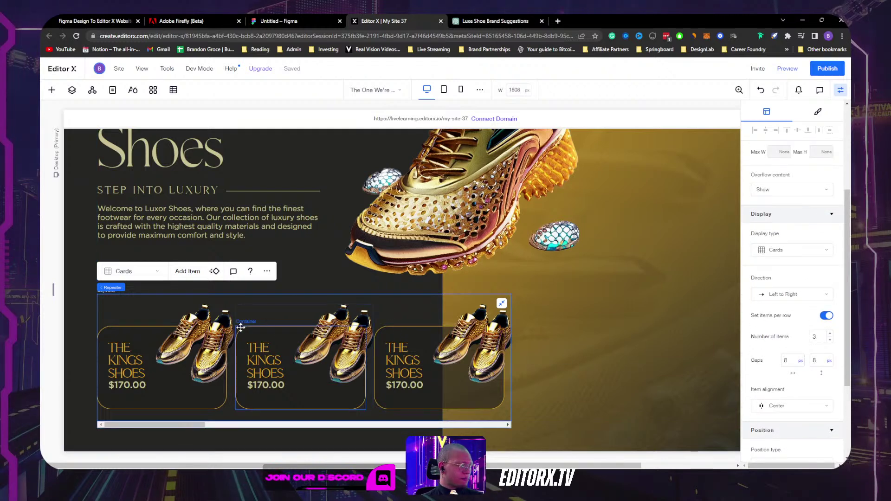
Step: Replace the middle card's image with another site-files shoe photo and reset its proportions
left_click(328, 342)
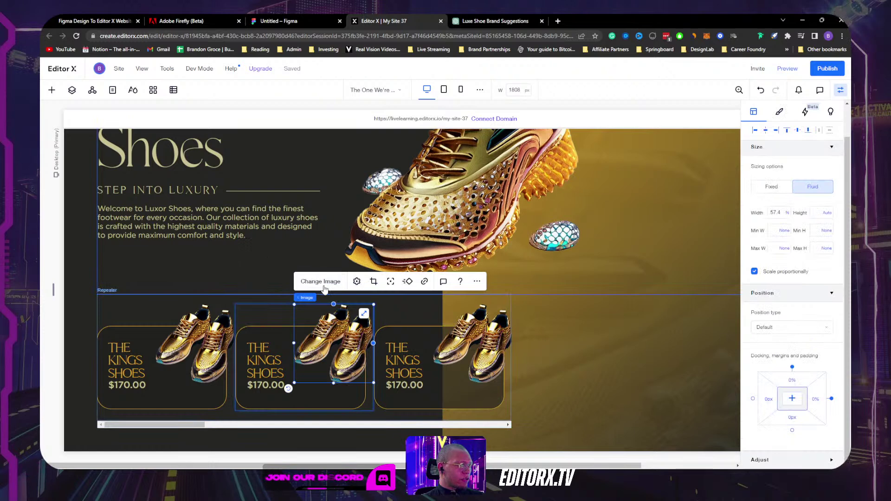
left_click(319, 280)
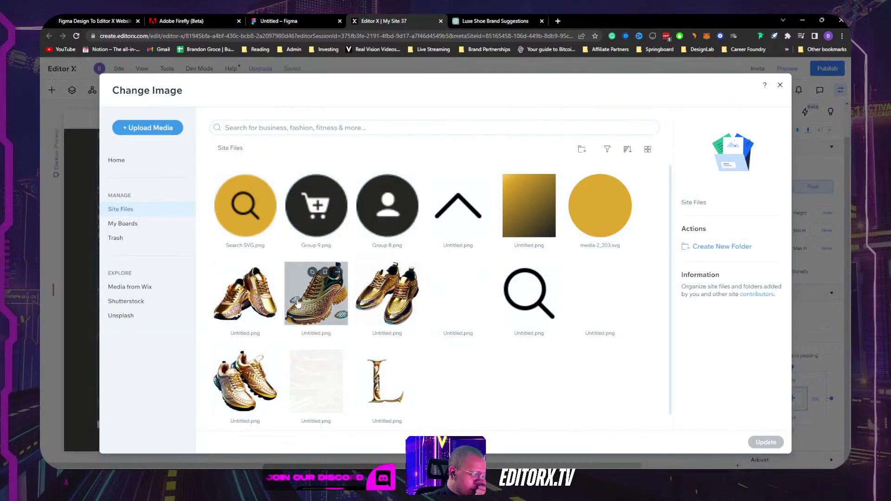
left_click(251, 303)
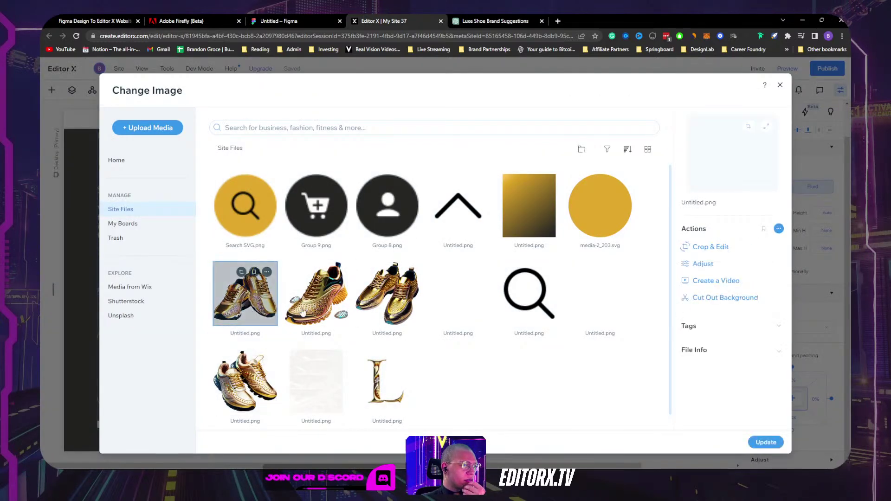
left_click(770, 442)
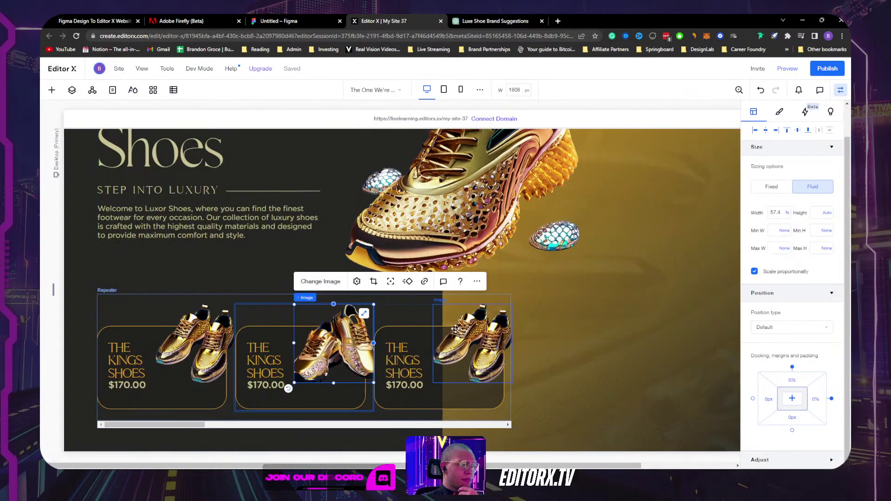
left_click(356, 281)
left_click(491, 295)
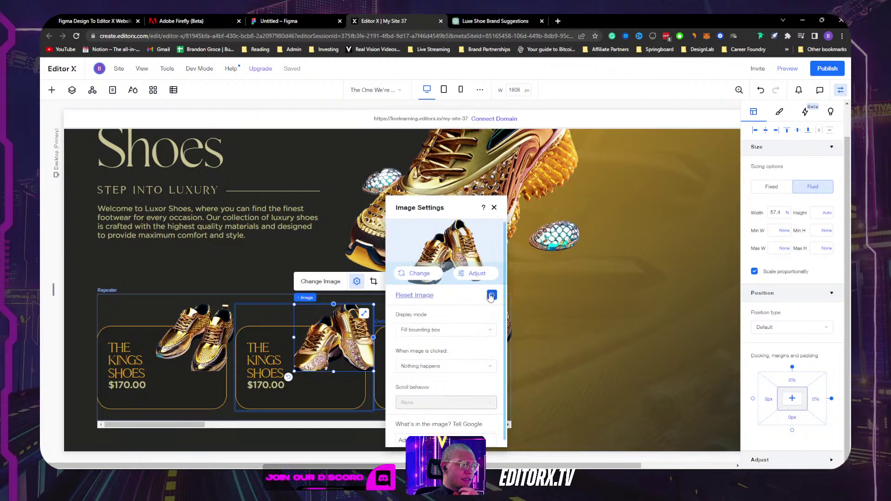
left_click(470, 330)
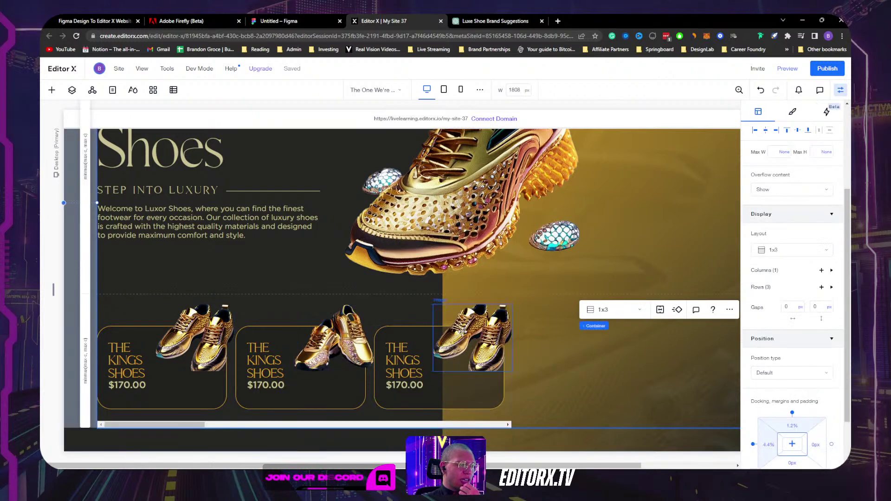
Step: Give the third card a gold shoe photo from site files and reset its proportions
left_click(470, 331)
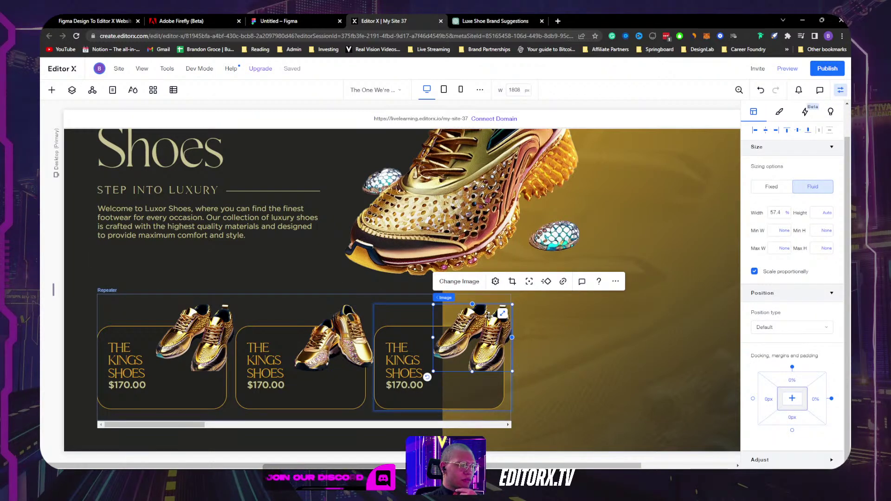
left_click(460, 281)
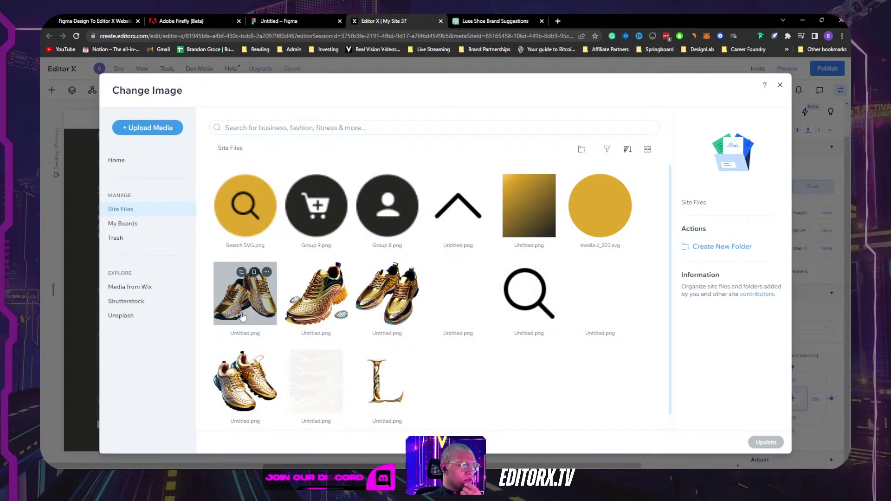
left_click(245, 380)
left_click(765, 443)
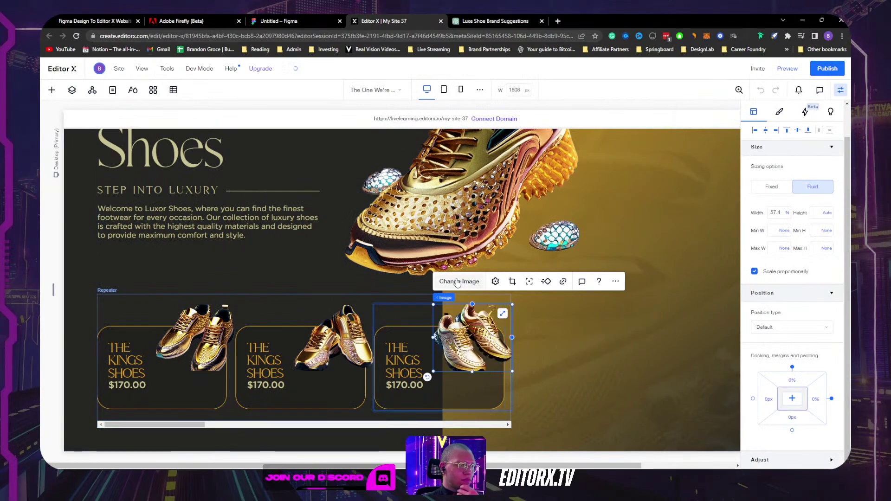
left_click(495, 282)
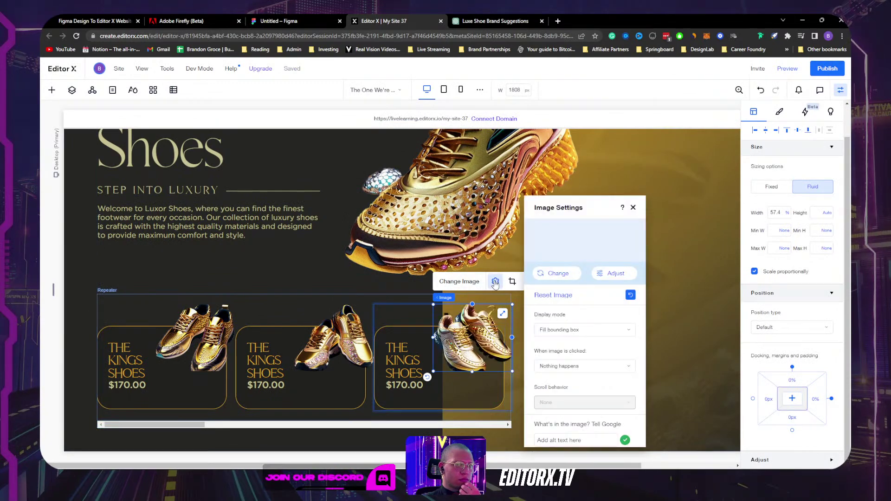
left_click(630, 295)
left_click(697, 338)
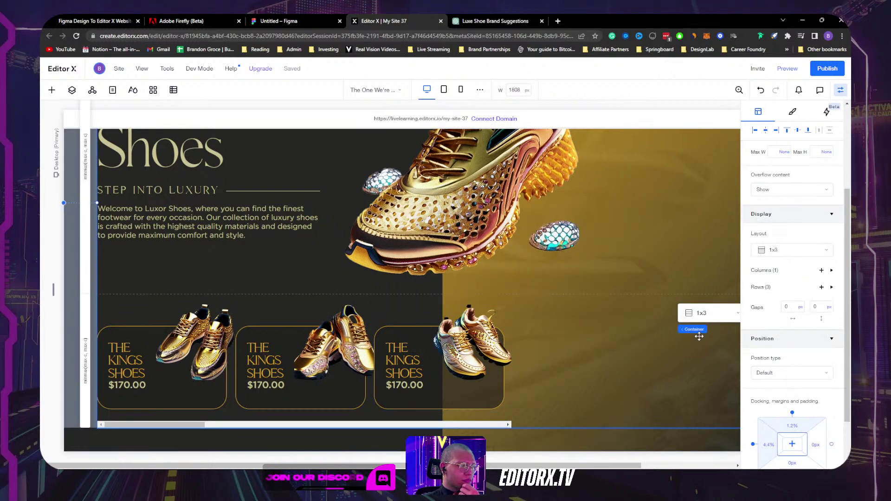
left_click(348, 358)
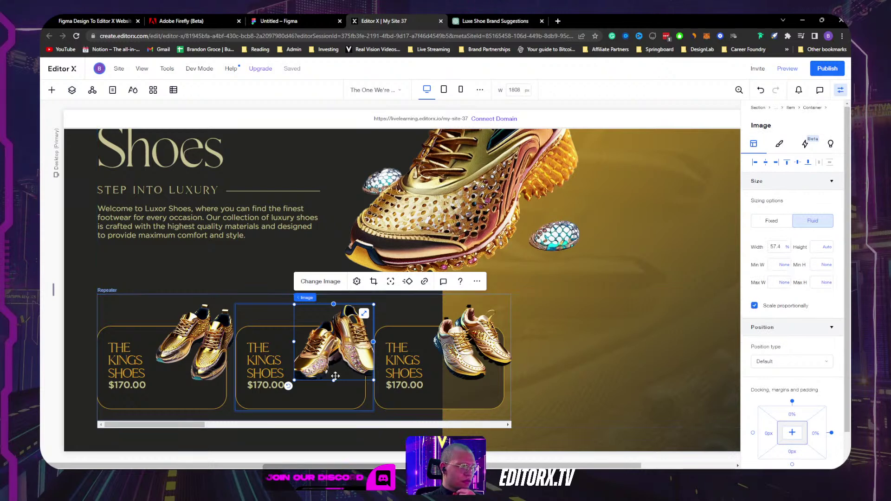
Step: Shorten the middle shoe image and swap it for the gold mesh sneaker
left_click_drag(334, 381, 332, 380)
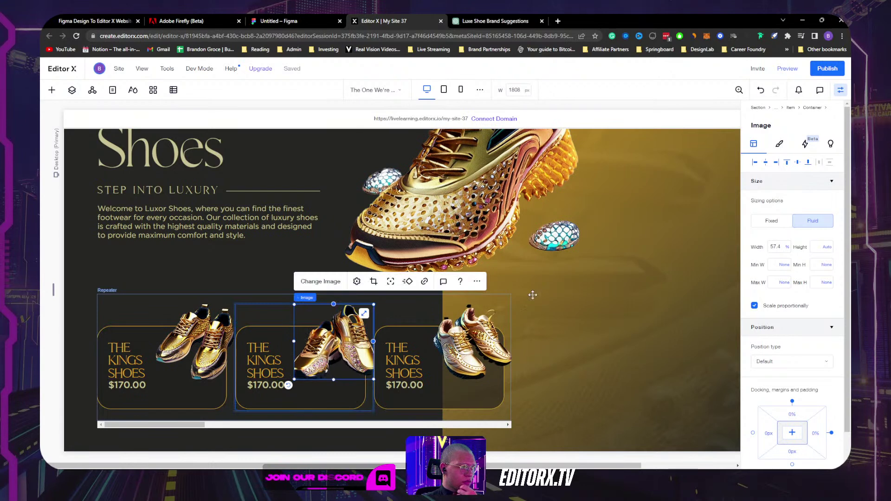
left_click(787, 248)
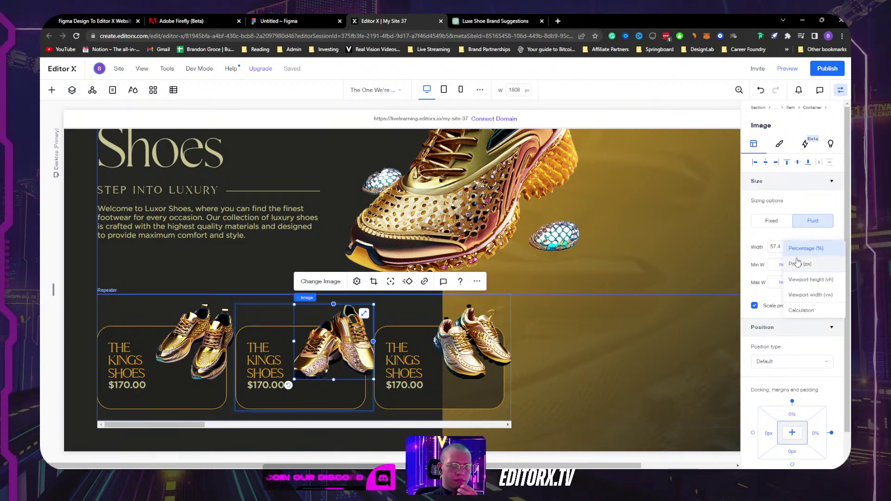
left_click(741, 261)
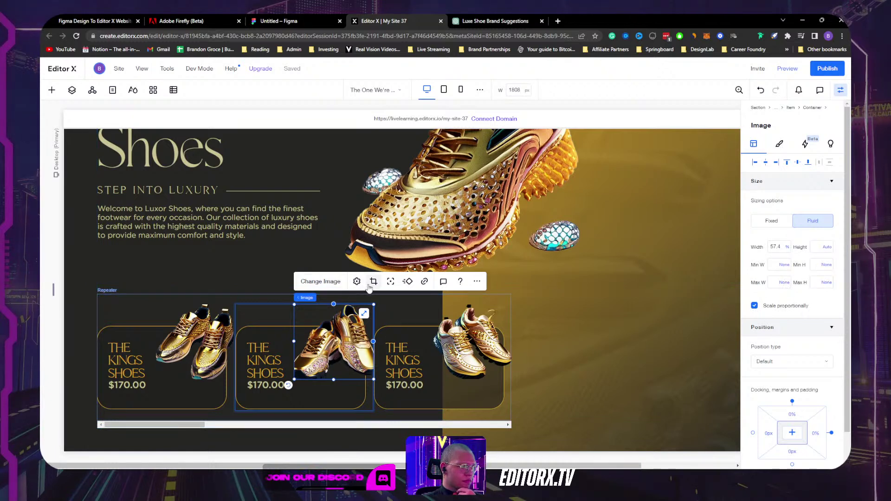
left_click(311, 282)
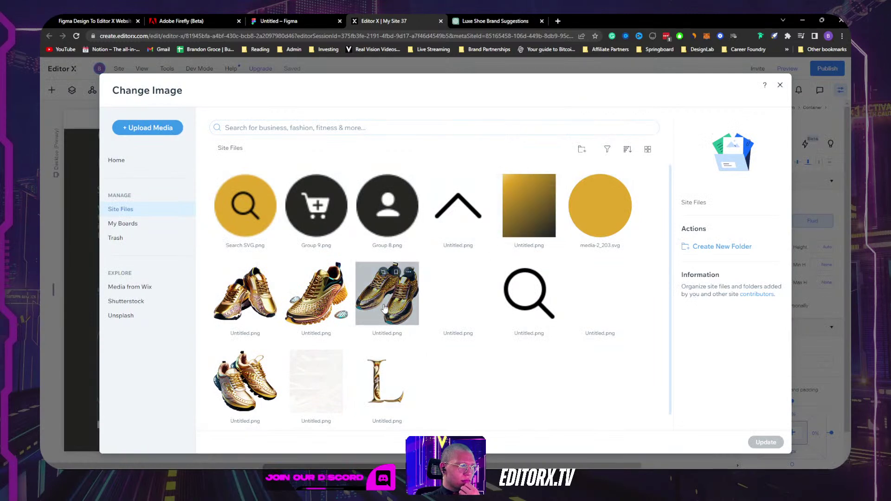
left_click(330, 303)
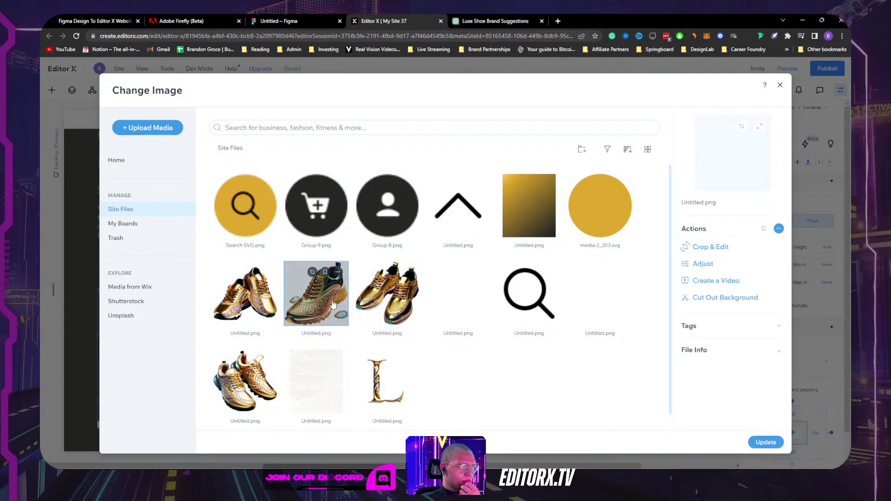
left_click(765, 442)
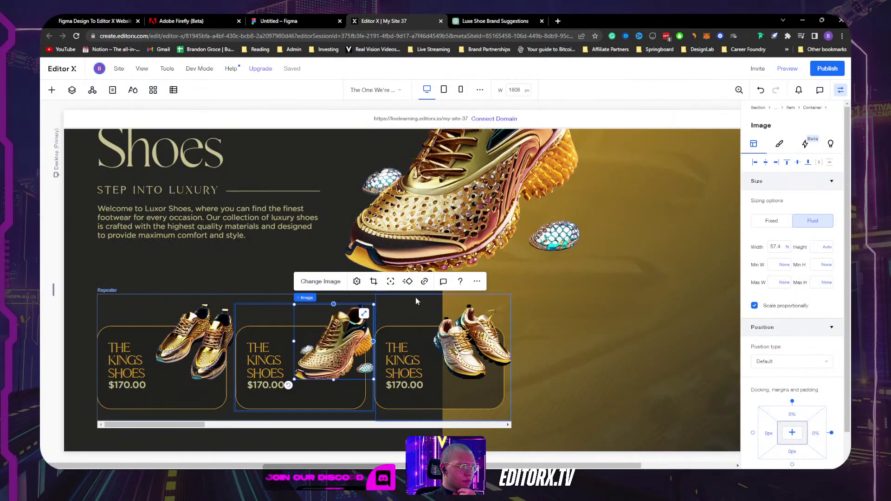
left_click(357, 281)
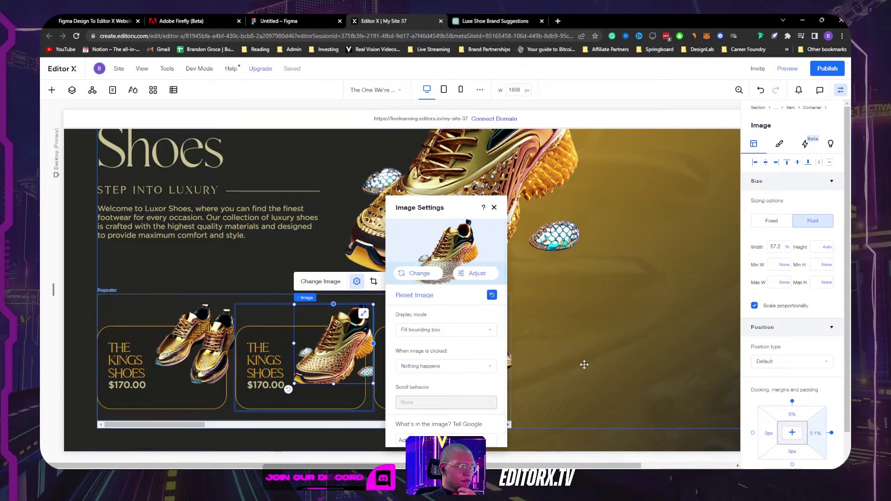
left_click(623, 354)
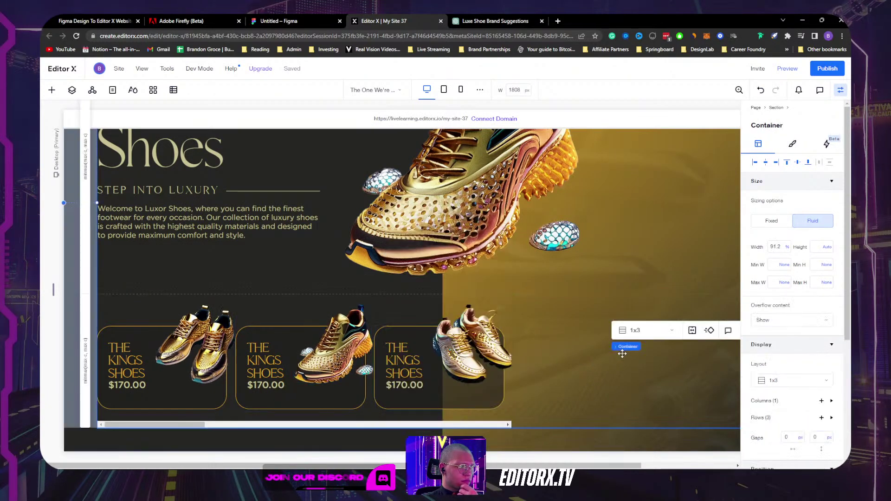
Step: Try widening the third card's shoe image, then undo the resize
left_click(492, 346)
left_click_drag(515, 342, 517, 342)
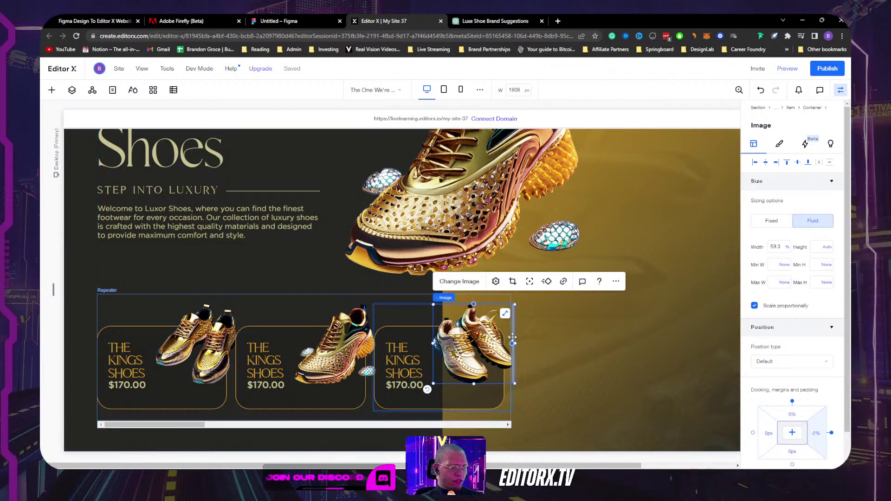
key("ctrl+z")
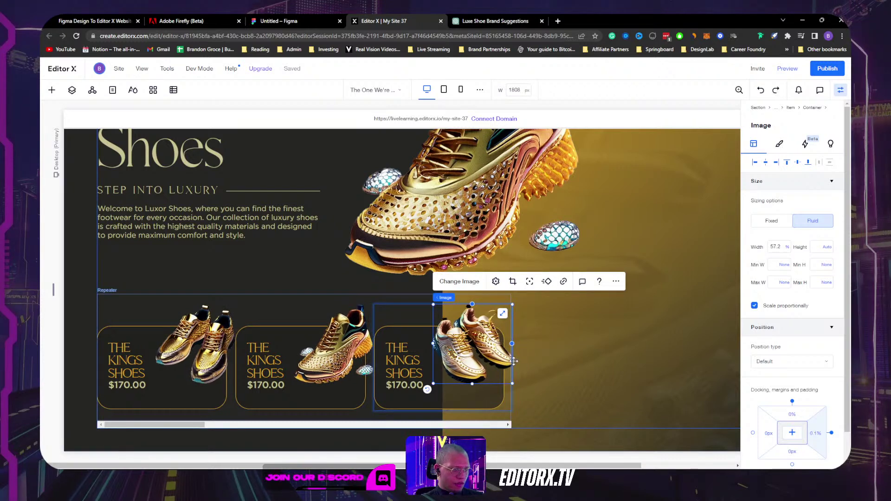
left_click(311, 302)
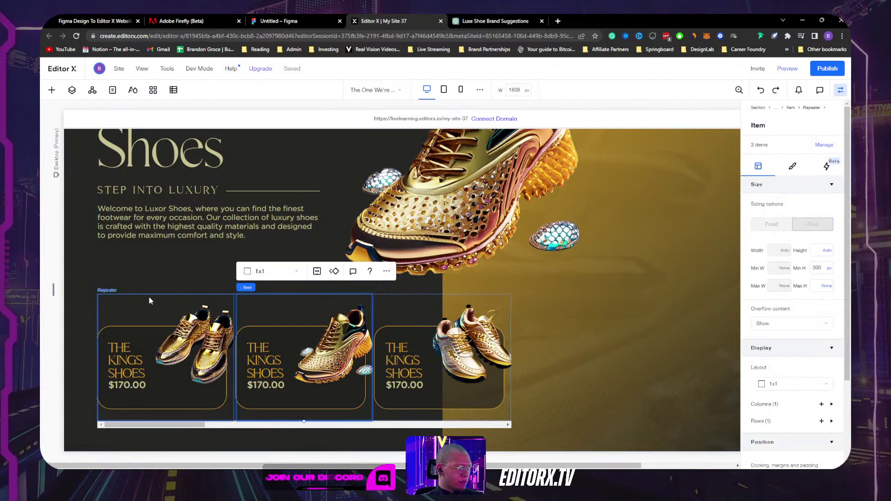
left_click(149, 300)
mouse_move(110, 288)
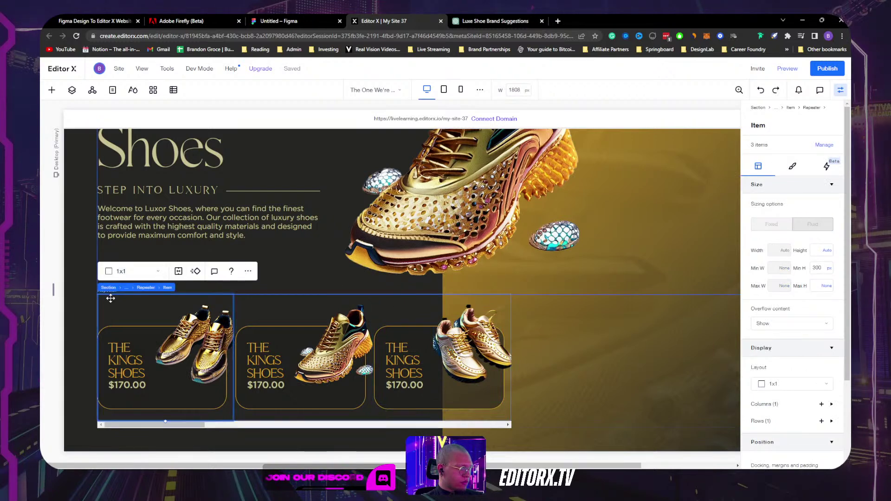
left_click(145, 287)
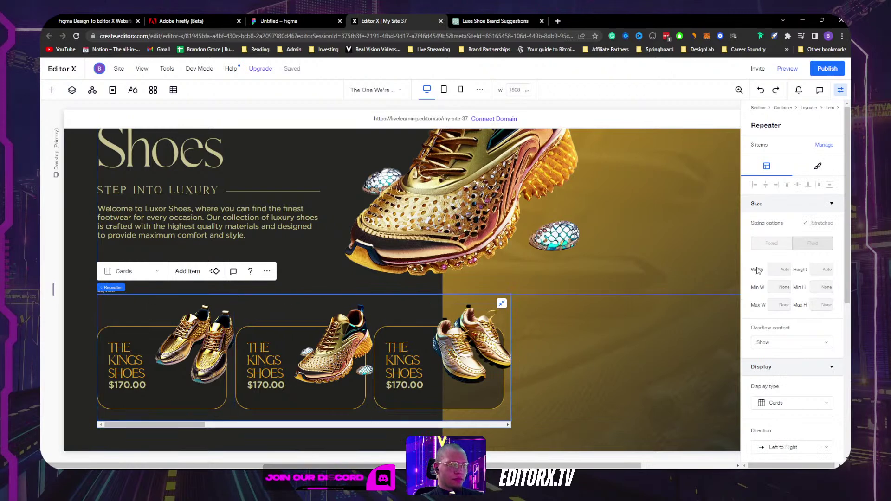
mouse_move(113, 288)
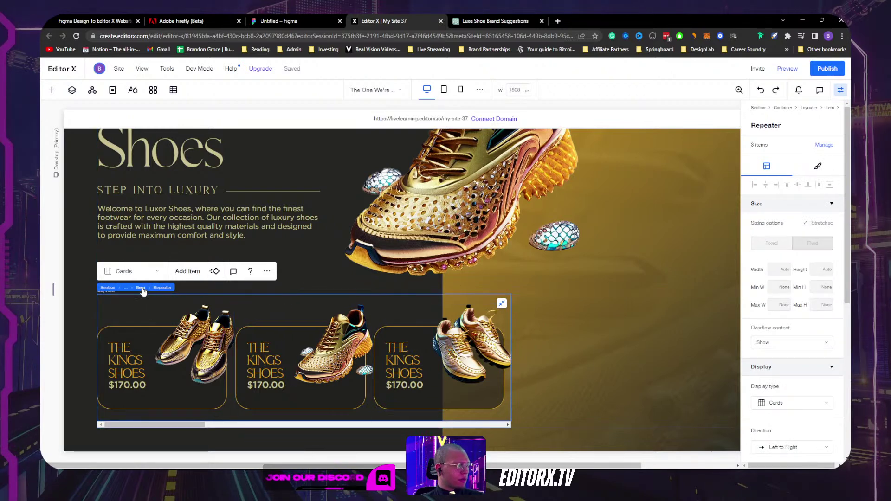
left_click(140, 287)
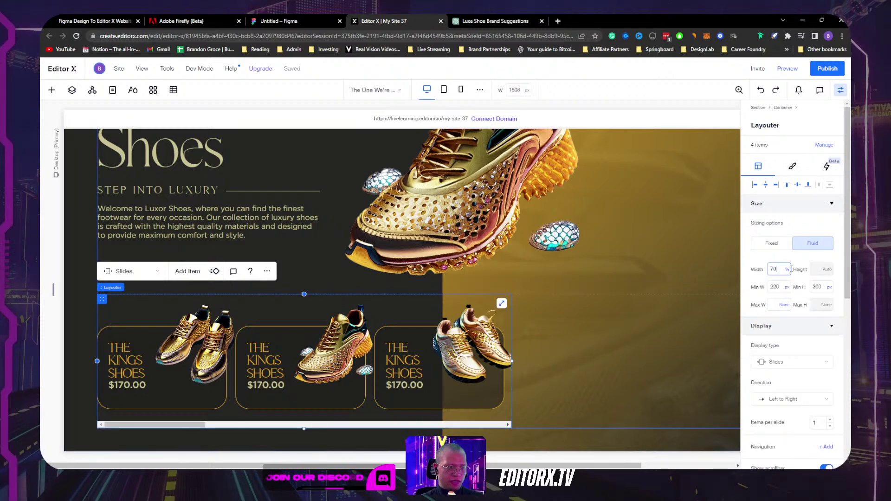
key("Return")
key("ctrl+z")
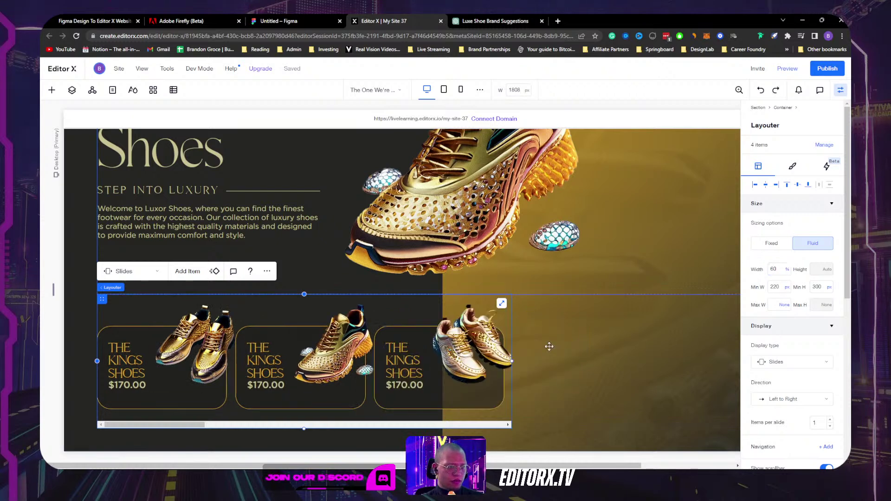
left_click(410, 302)
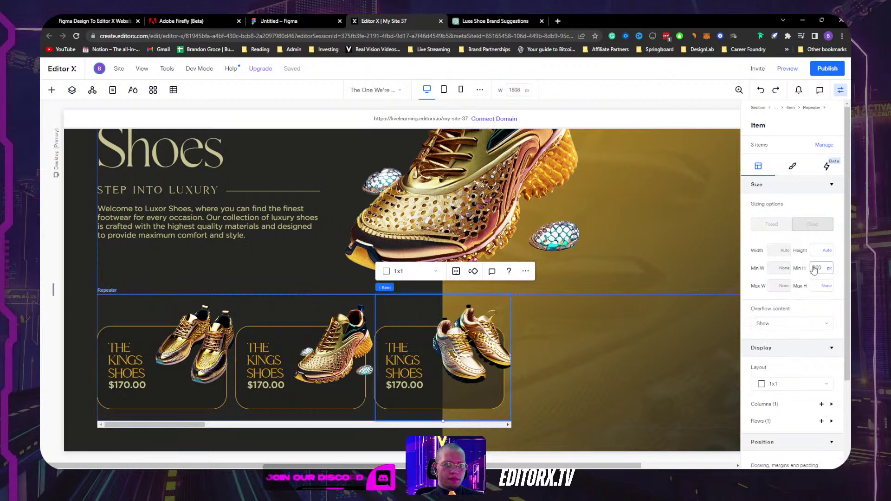
Step: Nudge the third card's shoe image left and right, reset its crop, then undo
left_click(472, 337)
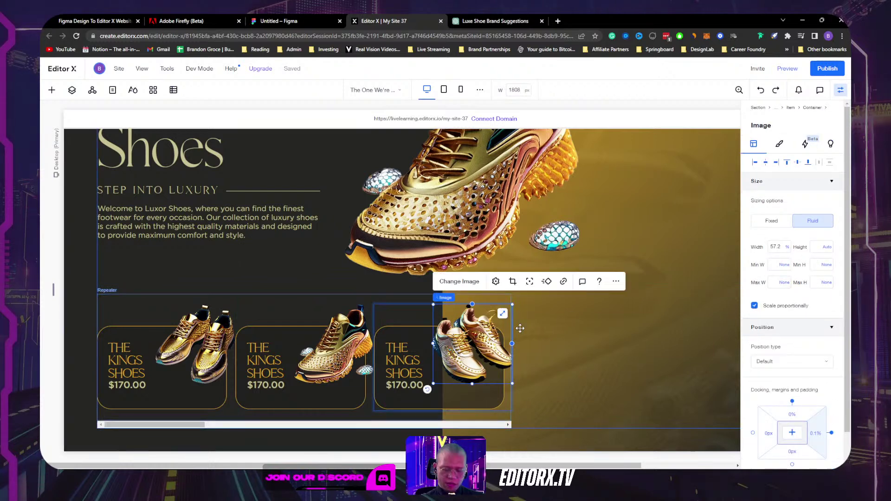
key("Left")
key("Left")
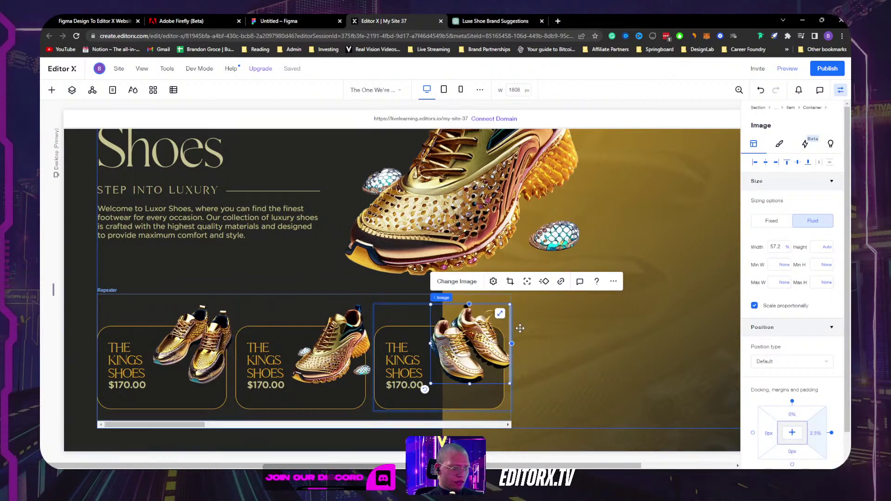
key("Left")
key("Left")
key("Left")
key("Left")
key("Left")
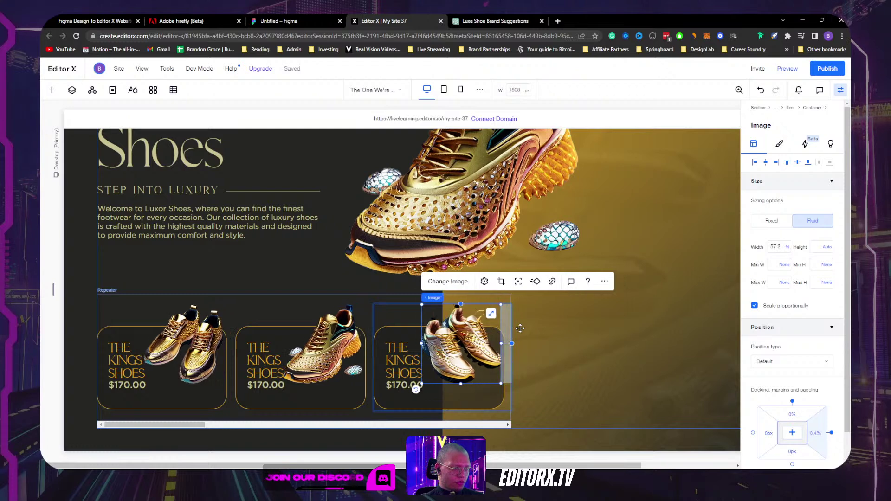
key("Right")
key("Right")
key("Right")
key("Right")
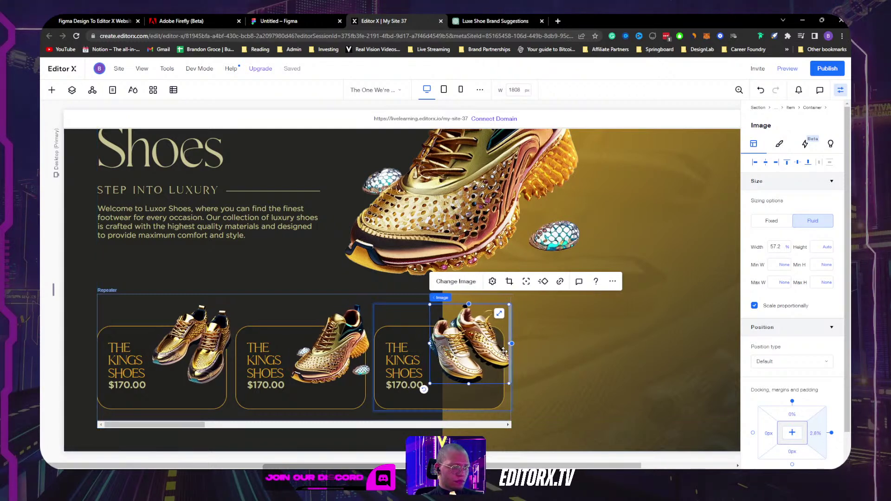
left_click(492, 281)
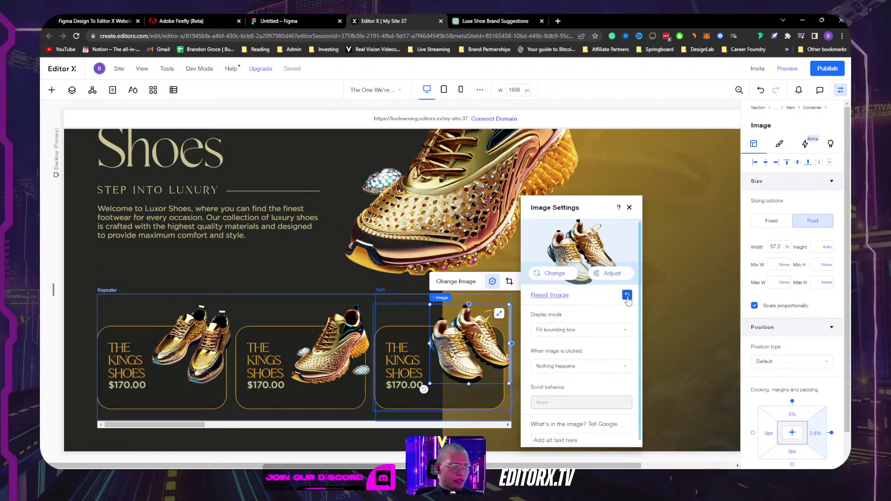
left_click(627, 297)
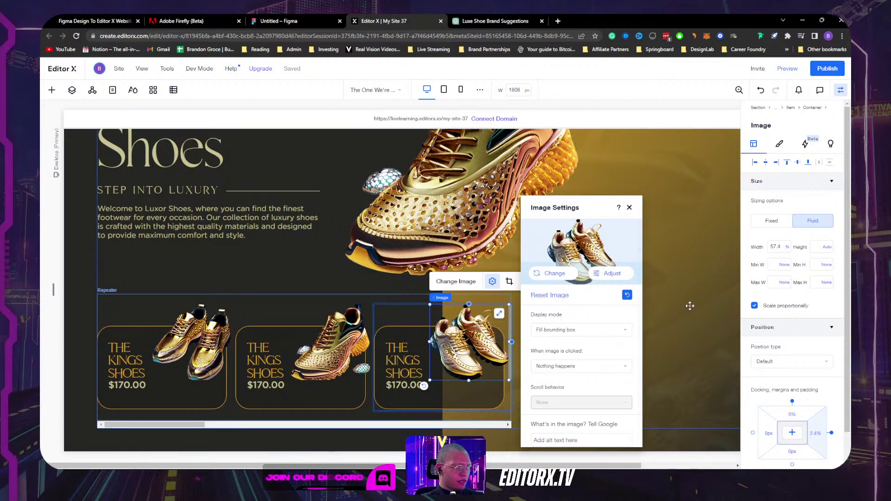
left_click(690, 304)
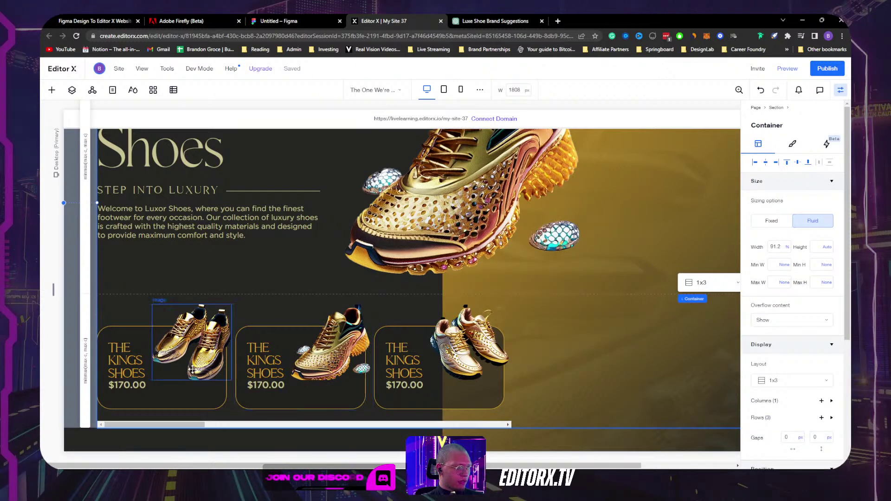
key("ctrl+z")
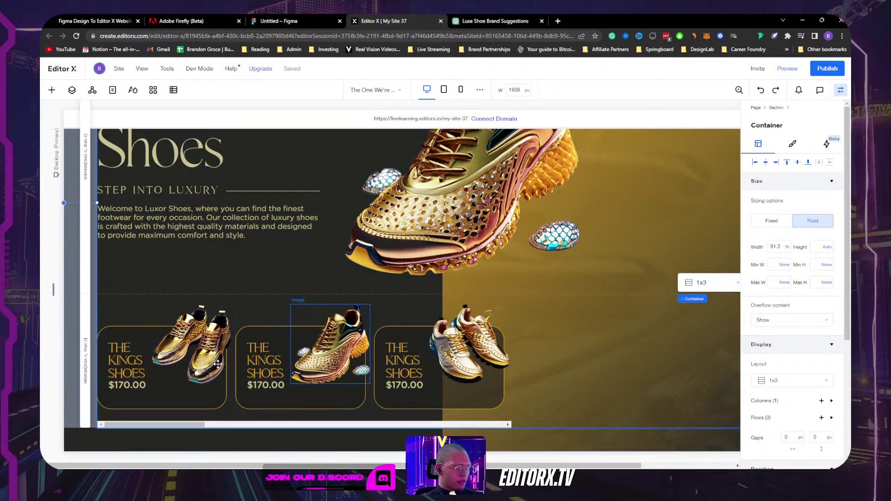
Step: Shrink the middle card's shoe image to about 50.7% width with a corner handle
left_click(192, 346)
left_click(468, 346)
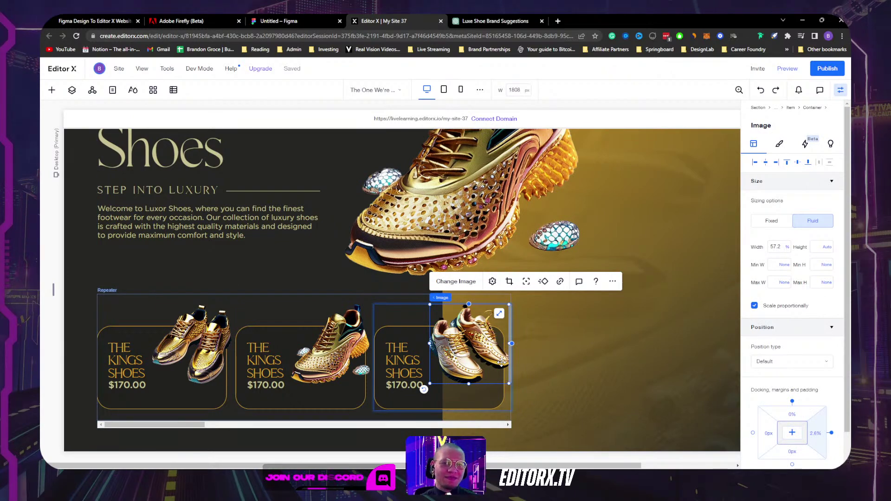
left_click(659, 399)
scroll(538, 372, "up", 3)
scroll(539, 371, "down", 3)
left_click(310, 350)
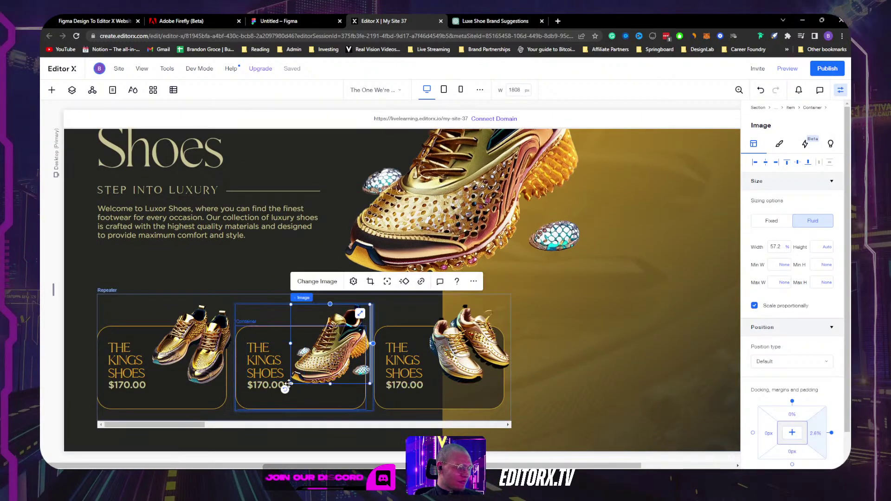
left_click_drag(290, 384, 299, 374)
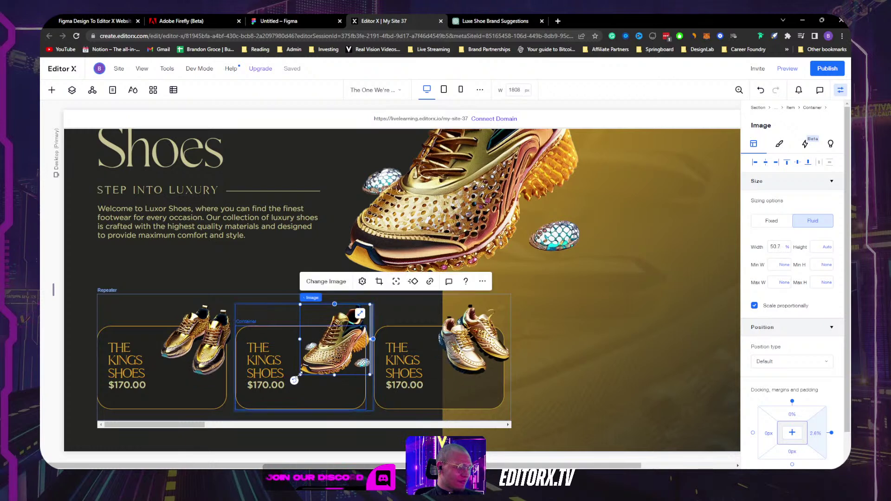
left_click(574, 378)
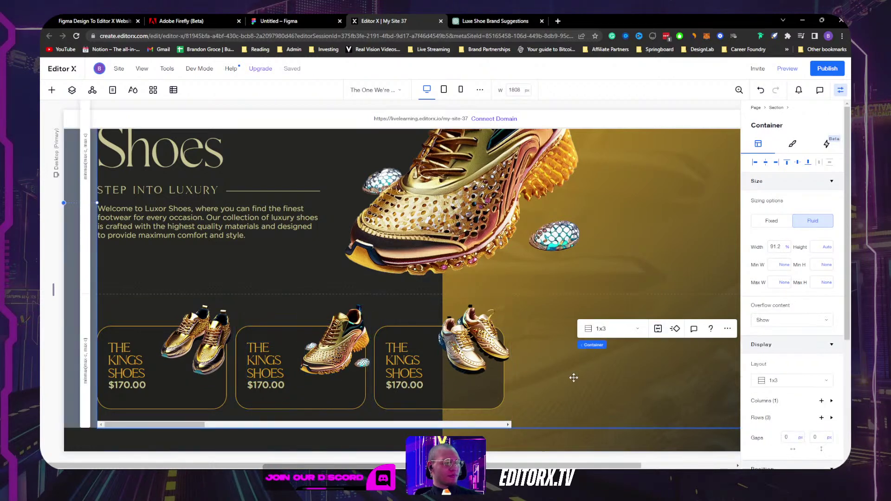
left_click(341, 325)
Step: Swap the middle card's image for another gold shoe from site files and reset it
left_click(362, 282)
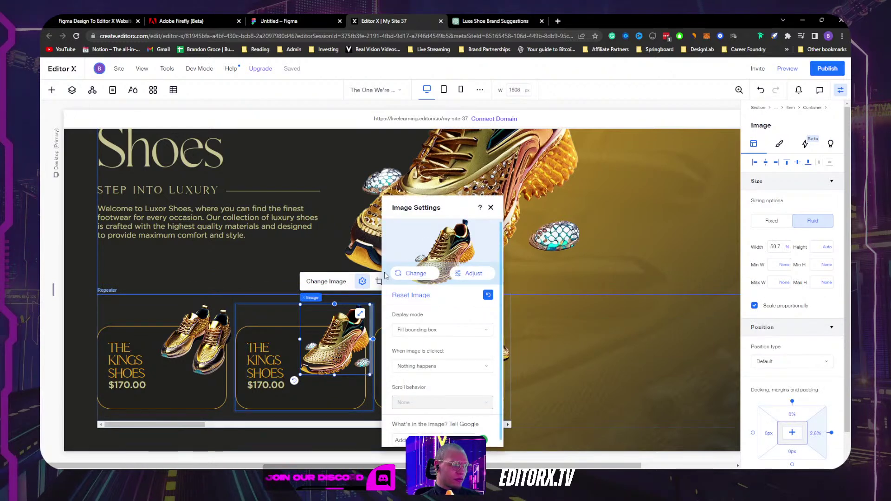
left_click(417, 276)
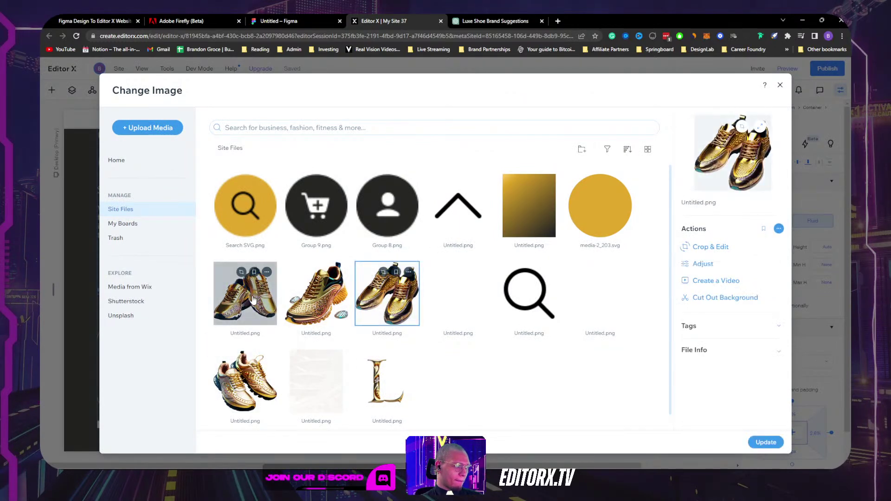
left_click(253, 272)
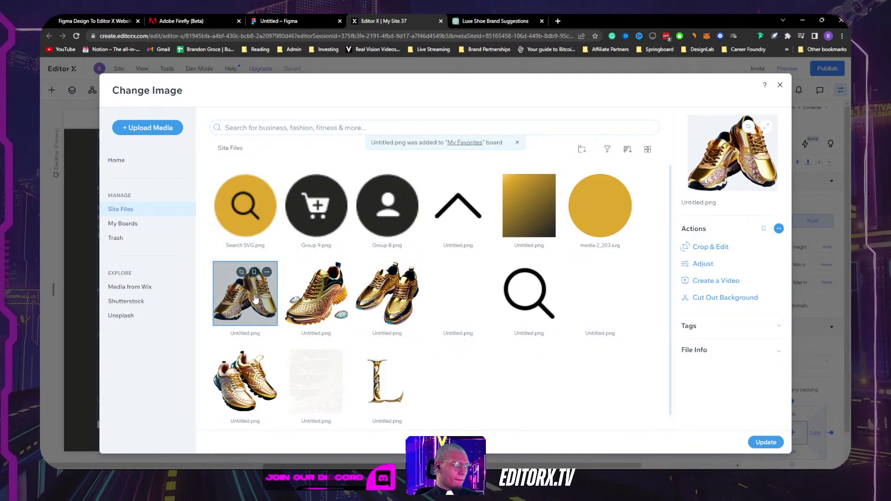
double_click(255, 299)
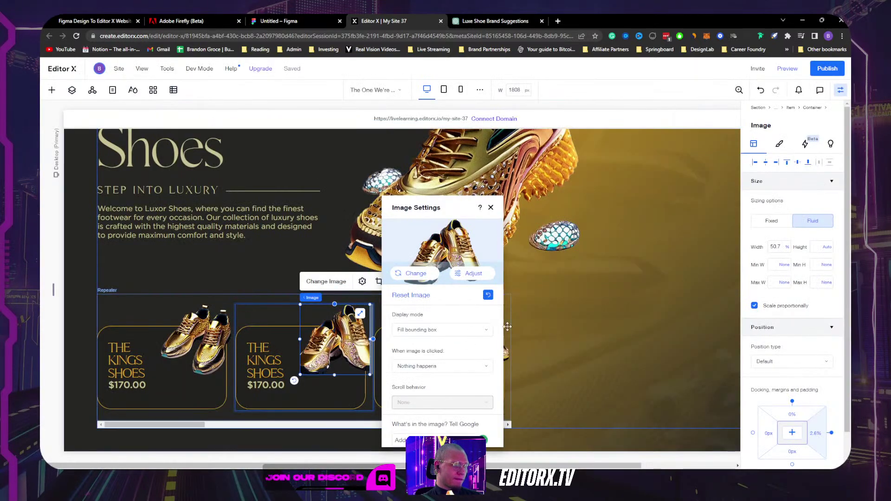
left_click(487, 296)
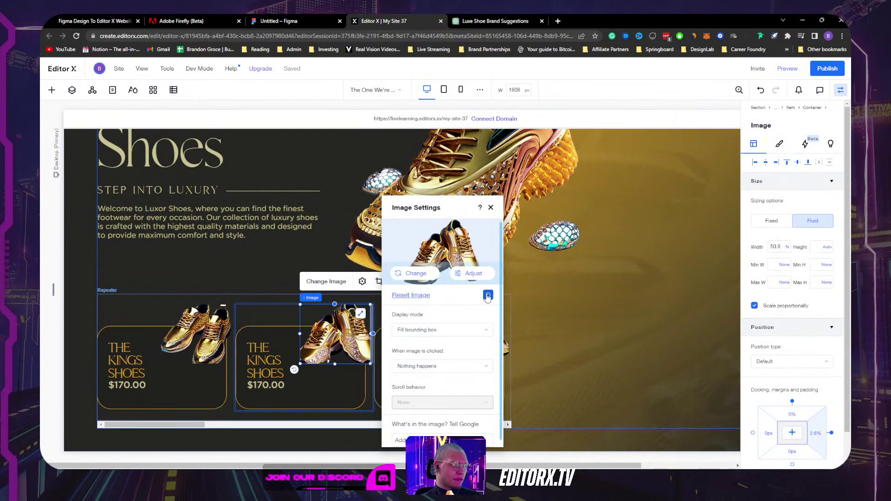
left_click(624, 333)
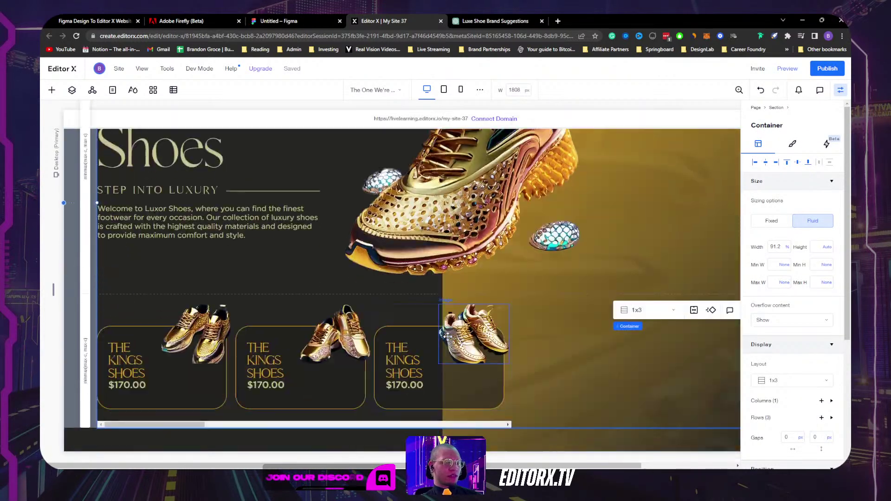
Step: Walk up from the card to the slider Layouter and show its properties
left_click(840, 92)
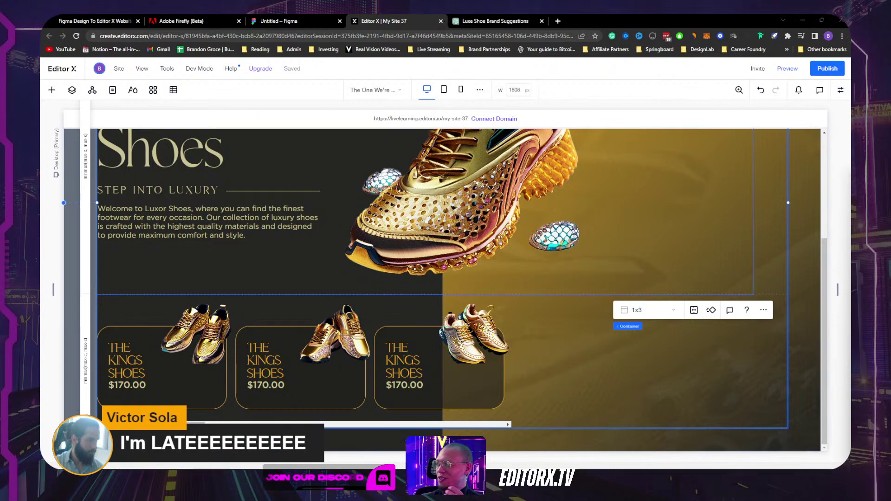
scroll(489, 211, "up", 3)
scroll(479, 223, "down", 3)
scroll(560, 237, "up", 3)
scroll(510, 302, "down", 3)
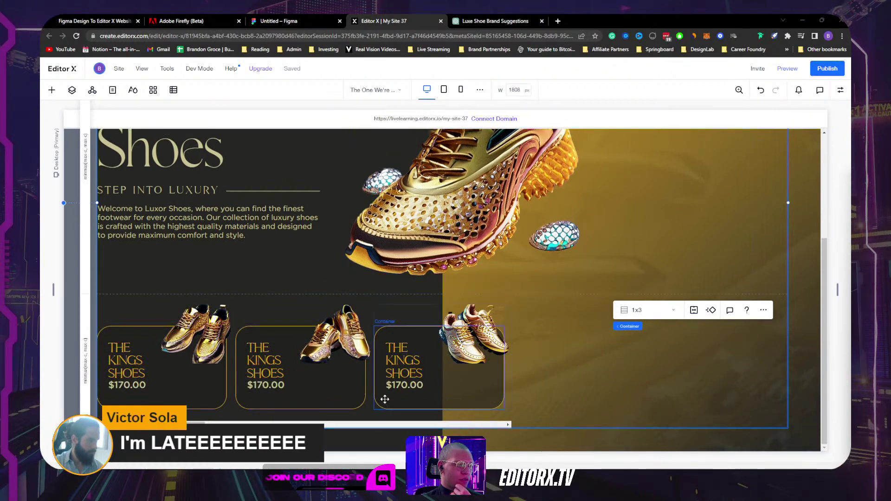
left_click(306, 395)
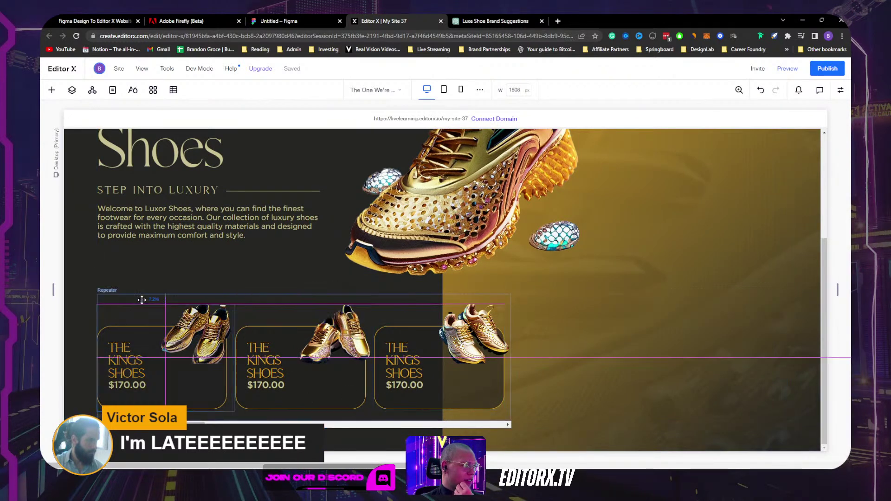
left_click(139, 301)
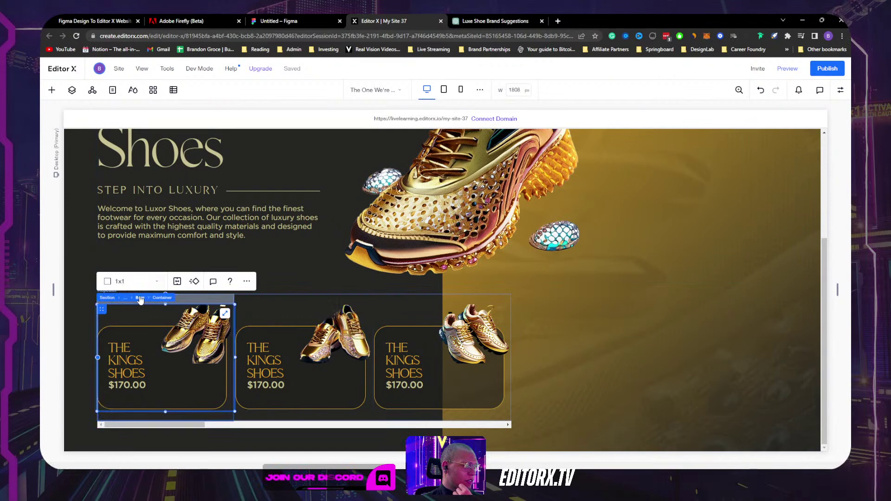
left_click(139, 297)
left_click(146, 287)
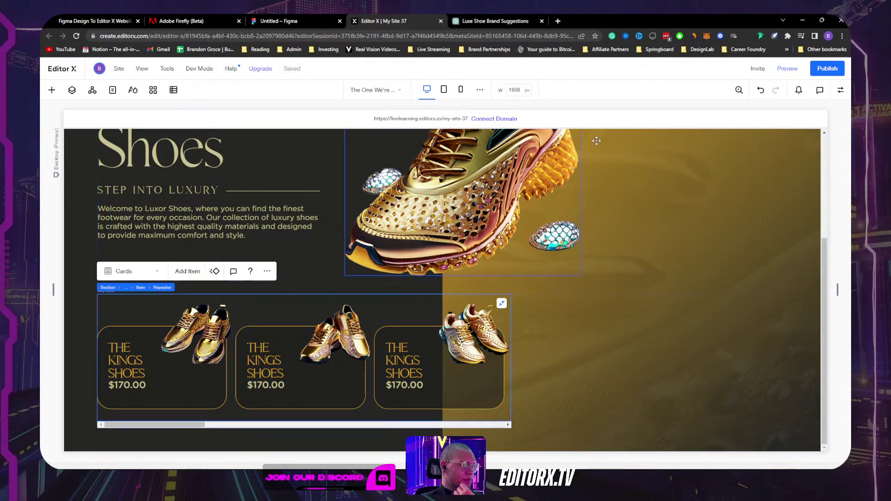
left_click(140, 287)
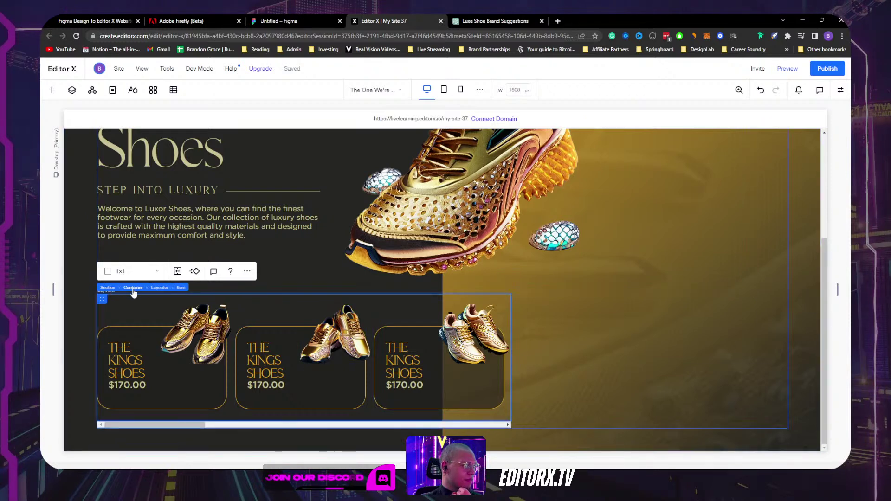
left_click(157, 288)
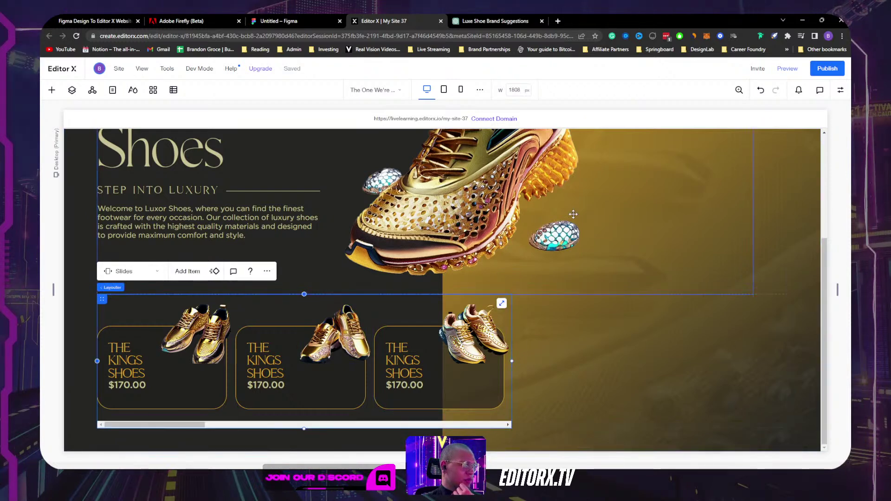
left_click(840, 89)
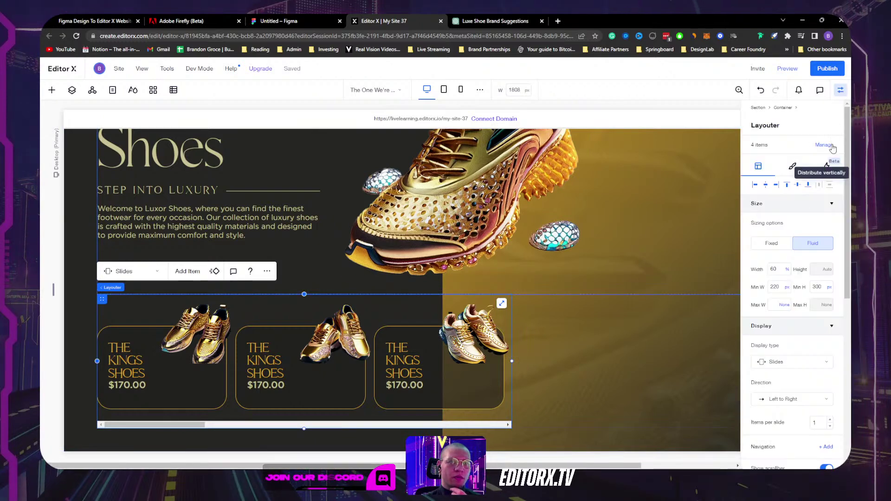
Step: Cut the Layouter's items down to two slides by deleting and duplicating items
left_click(825, 145)
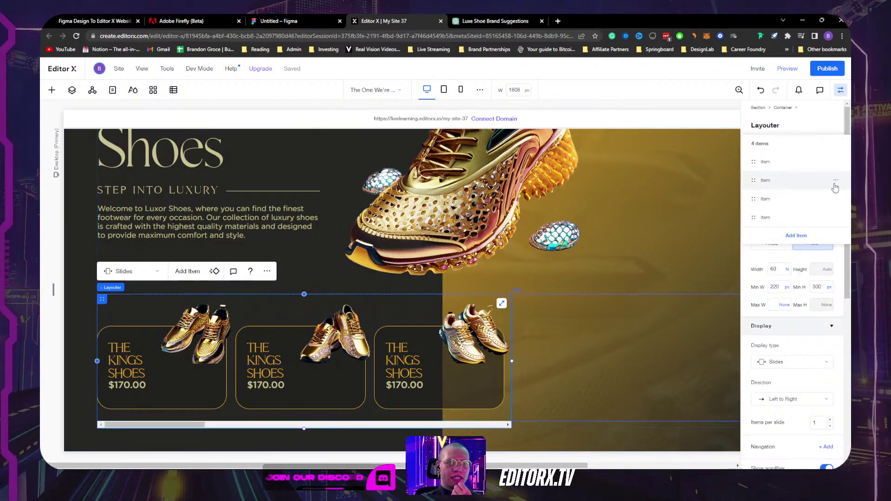
left_click(803, 180)
key("ctrl+d")
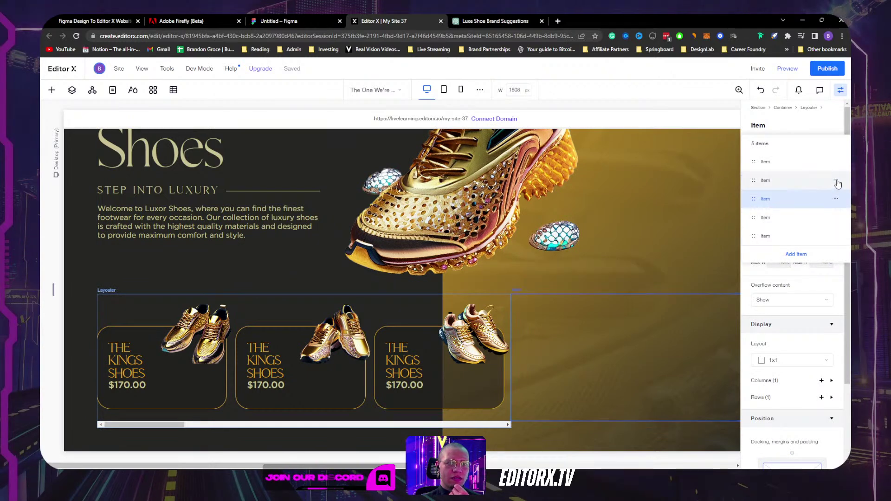
left_click(836, 181)
left_click(813, 213)
left_click(836, 180)
left_click(815, 213)
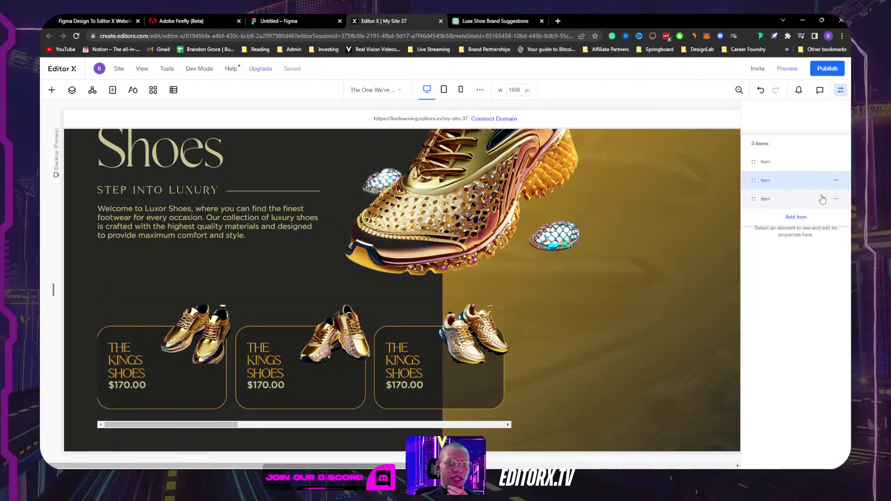
left_click(836, 181)
left_click(814, 212)
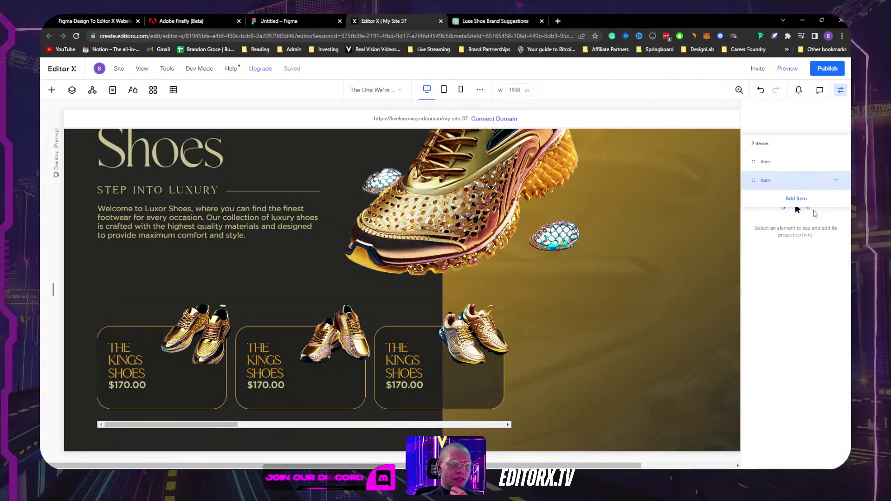
left_click(836, 180)
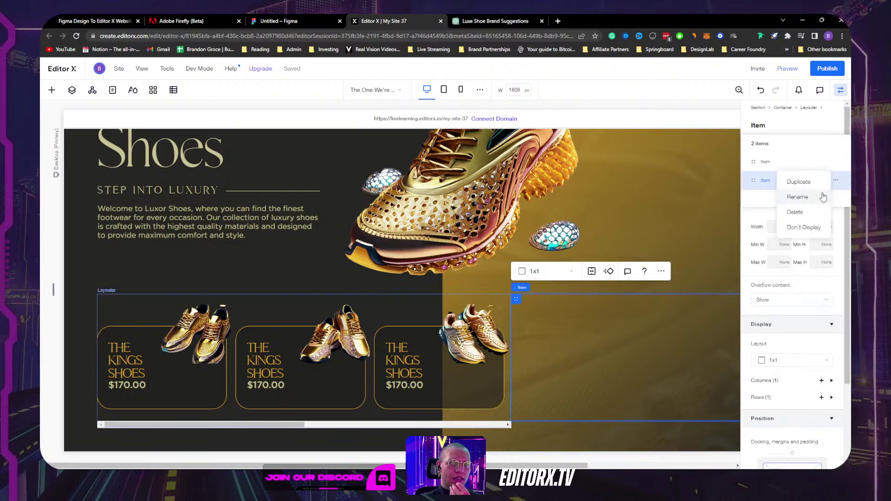
left_click(806, 215)
left_click(836, 162)
left_click(802, 163)
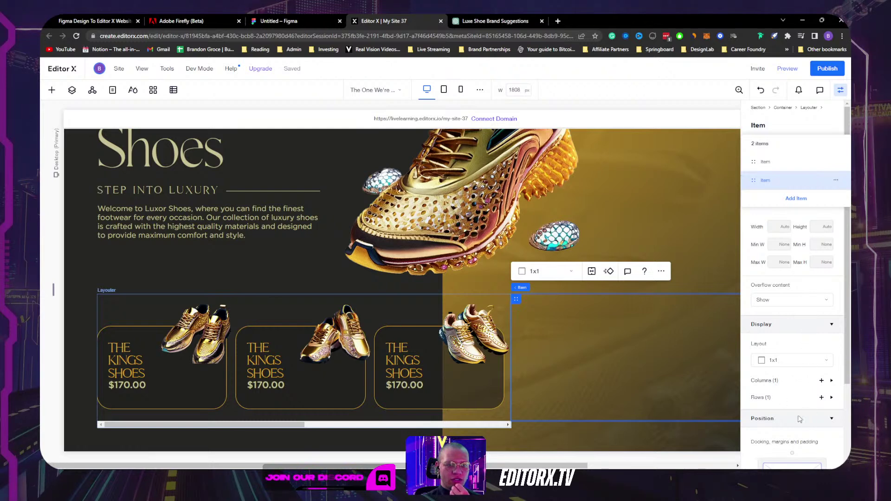
Step: Open the Layers panel and select the slider Layouter
left_click(123, 304)
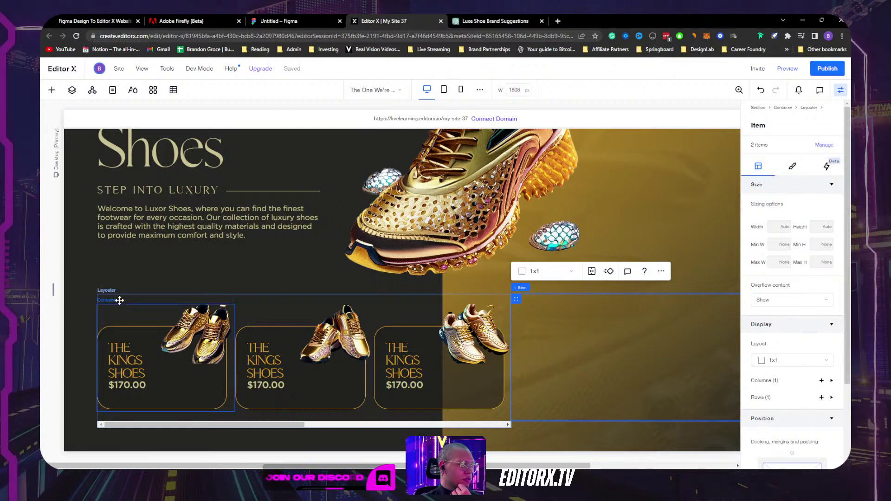
left_click(72, 90)
left_click(111, 314)
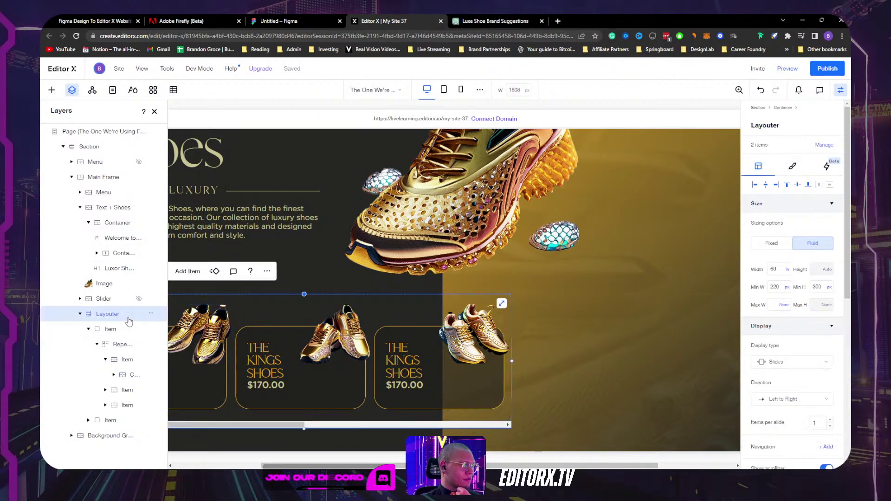
scroll(836, 383, "down", 2)
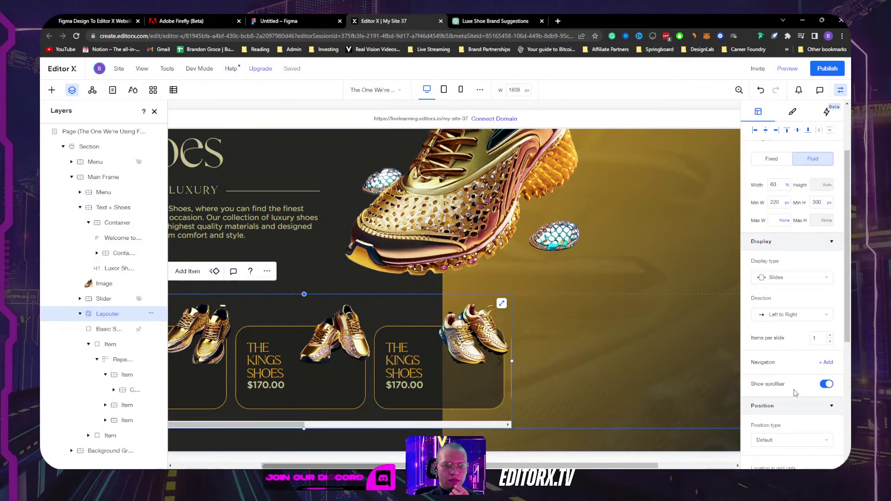
Step: Give the Basic Shape at the slider's right edge a -50px right margin
scroll(799, 452, "down", 3)
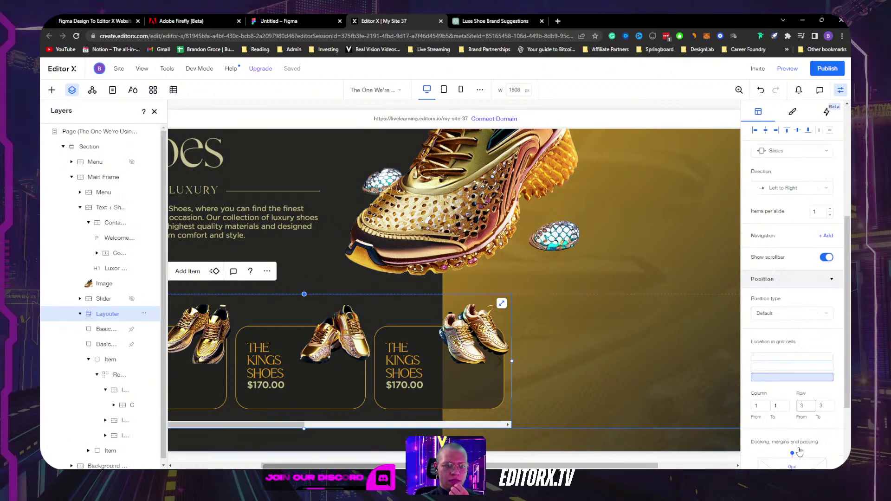
left_click(499, 360)
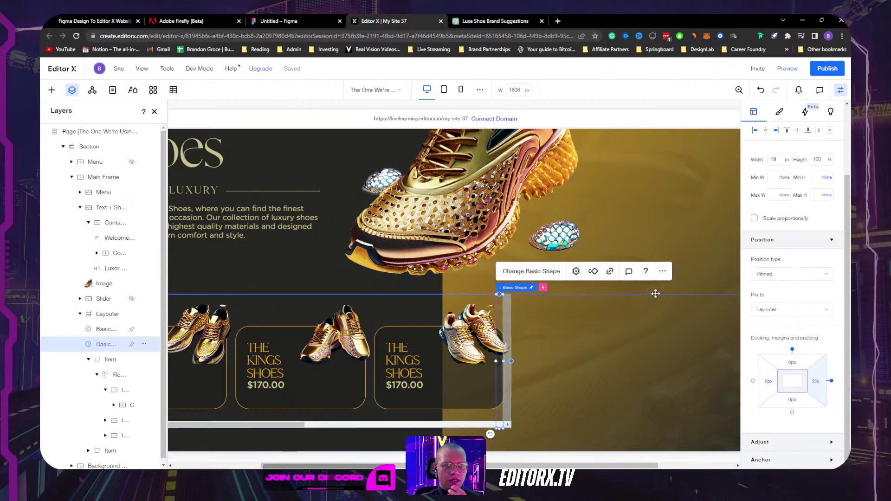
left_click(816, 384)
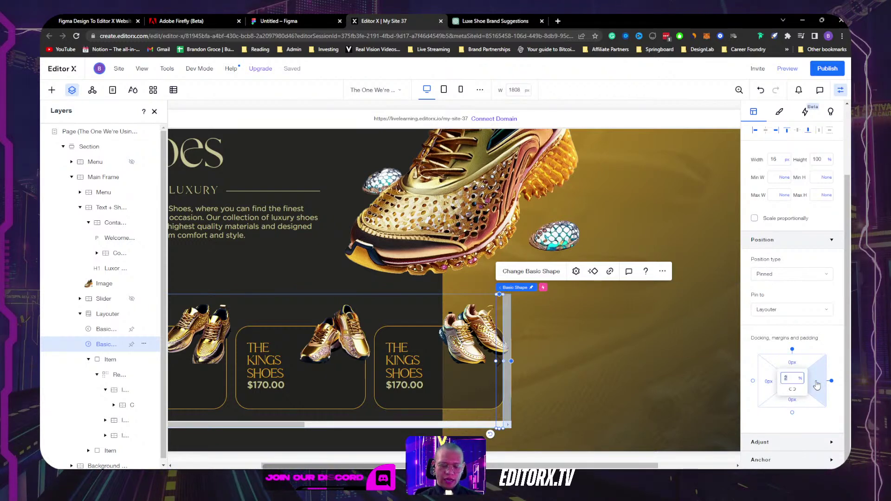
type("-50px")
key("Return")
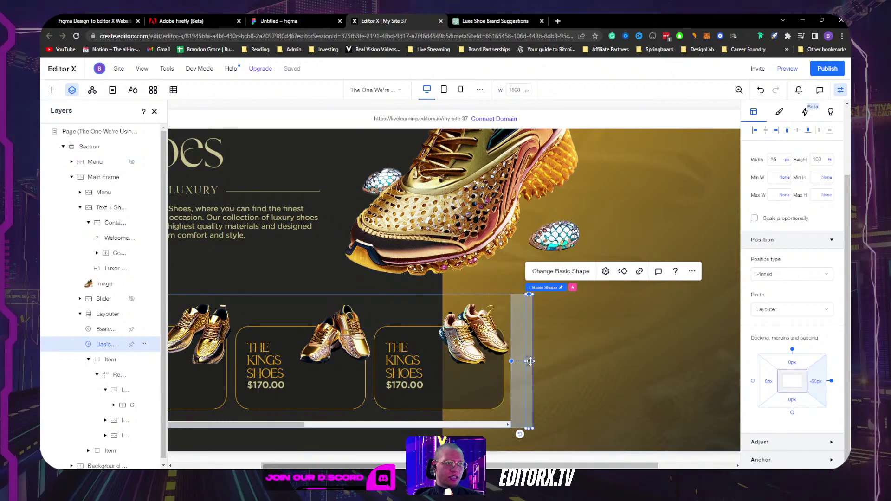
left_click(598, 319)
left_click(528, 358)
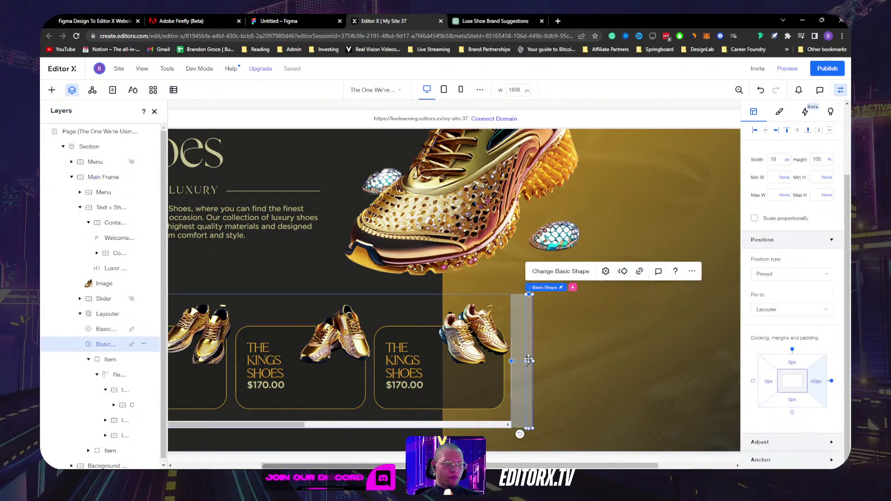
Step: Start a vector art upload for the shape, cancel the file dialog, and switch to Figma
left_click(567, 270)
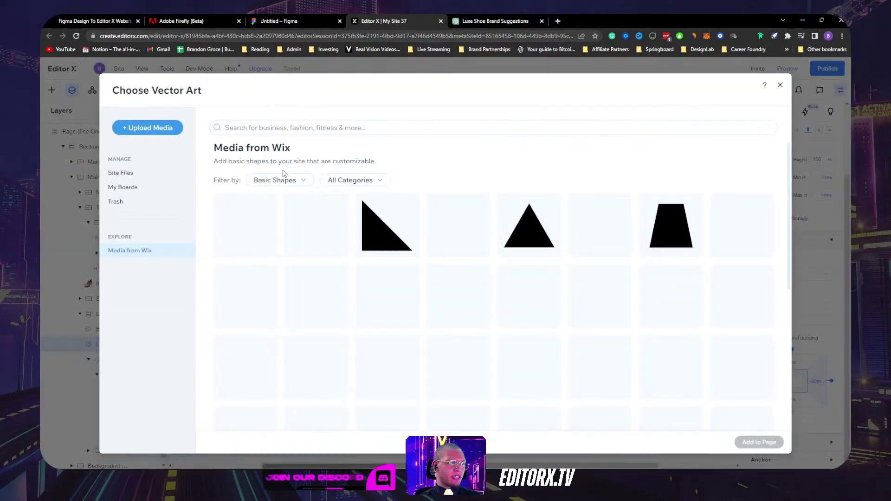
left_click(147, 128)
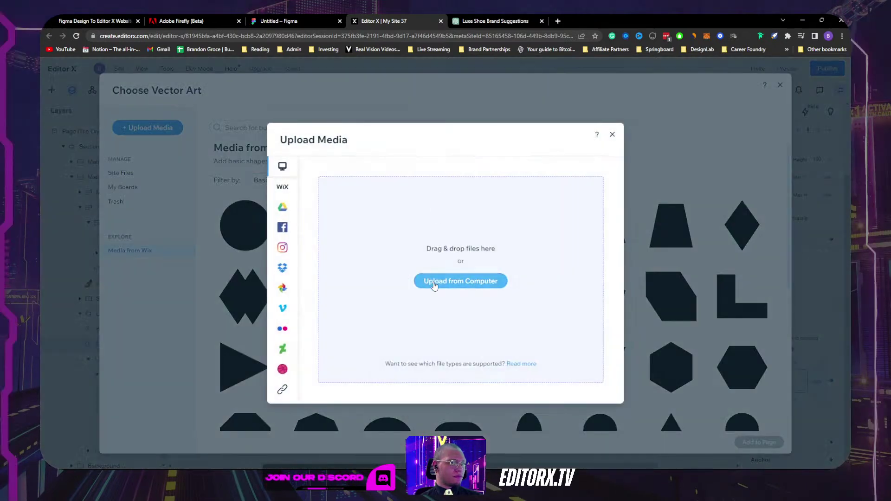
left_click(434, 283)
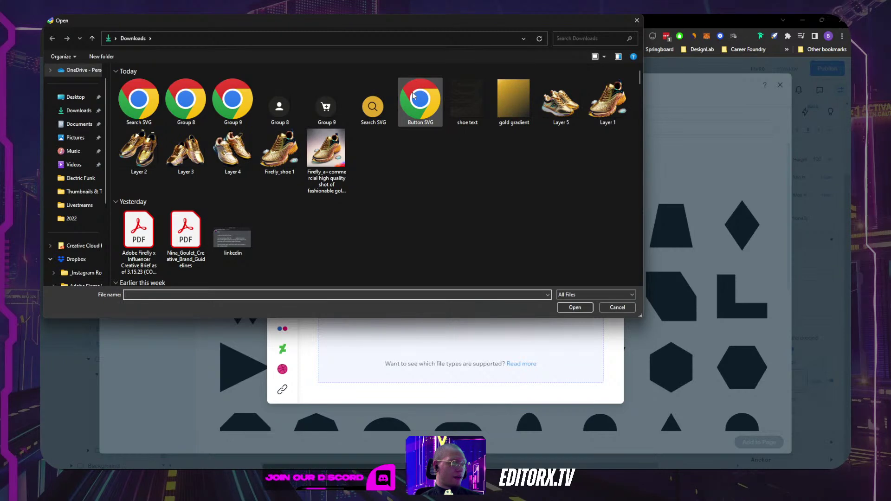
left_click(612, 308)
key("alt+Tab")
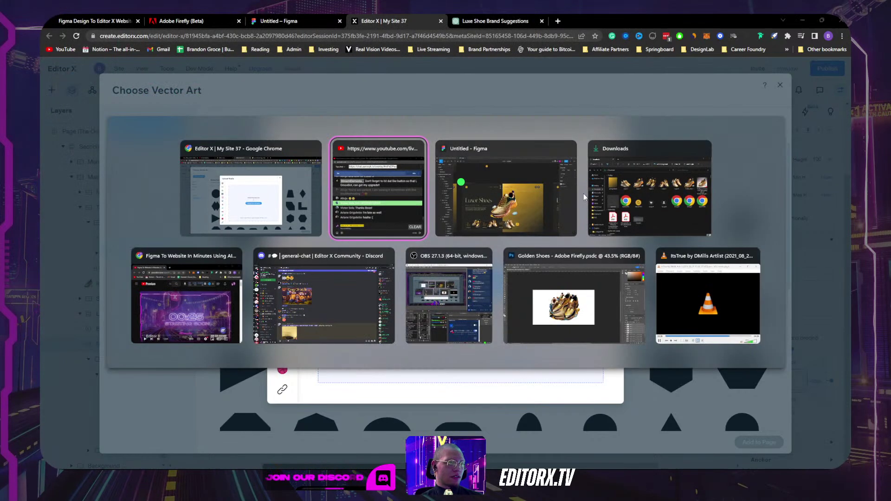
key("alt+Tab")
Step: Duplicate the Frame 10 arrow button to its right as Frame 11
scroll(540, 256, "down", 3)
scroll(540, 256, "down", 5, "ctrl")
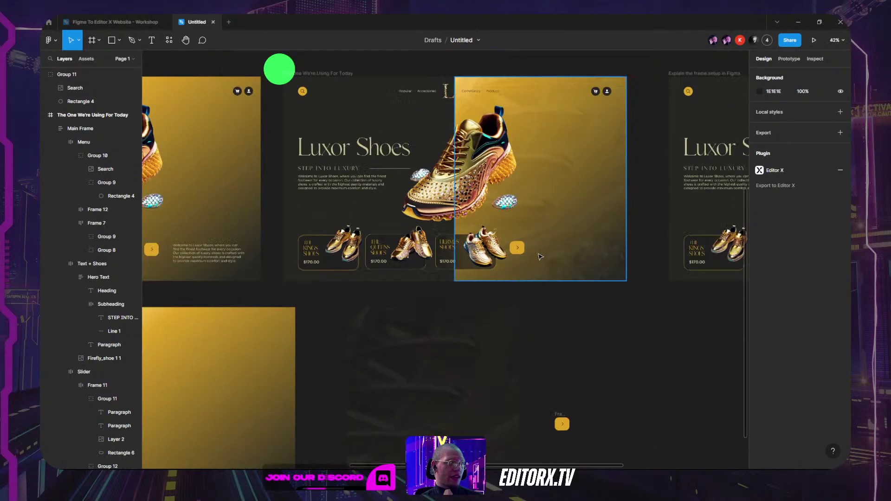
scroll(529, 253, "up", 10, "ctrl")
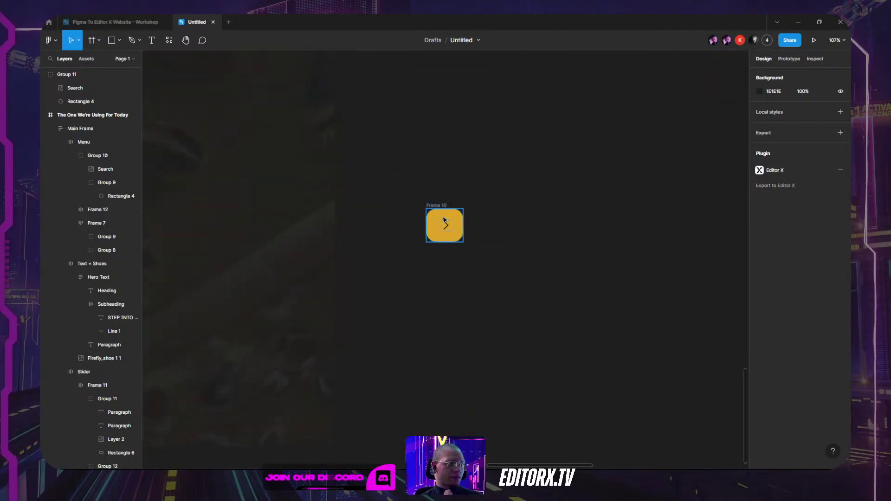
scroll(444, 229, "up", 3, "ctrl")
left_click(445, 227)
key("Escape")
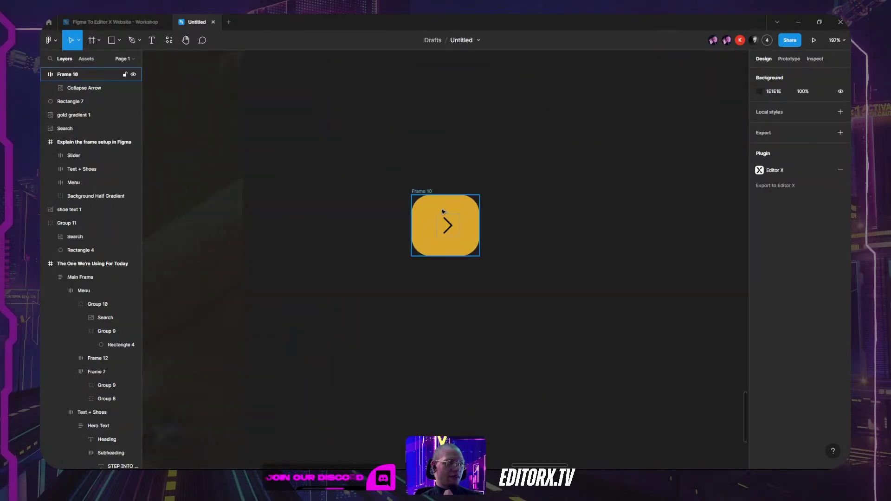
left_click(419, 207)
left_click_drag(422, 195, 558, 194, "alt")
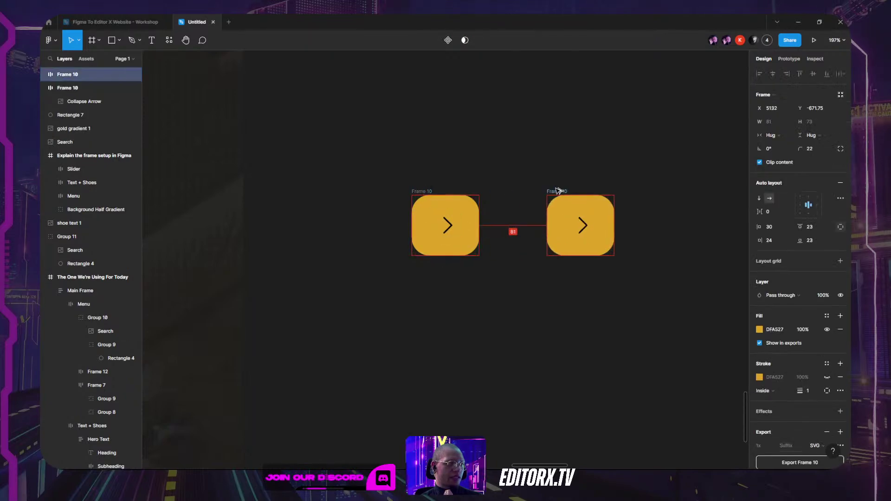
left_click(575, 167)
Step: Run the SVG Repo plugin via an 'svg' search and search its icons for 'arrow'
left_click(170, 41)
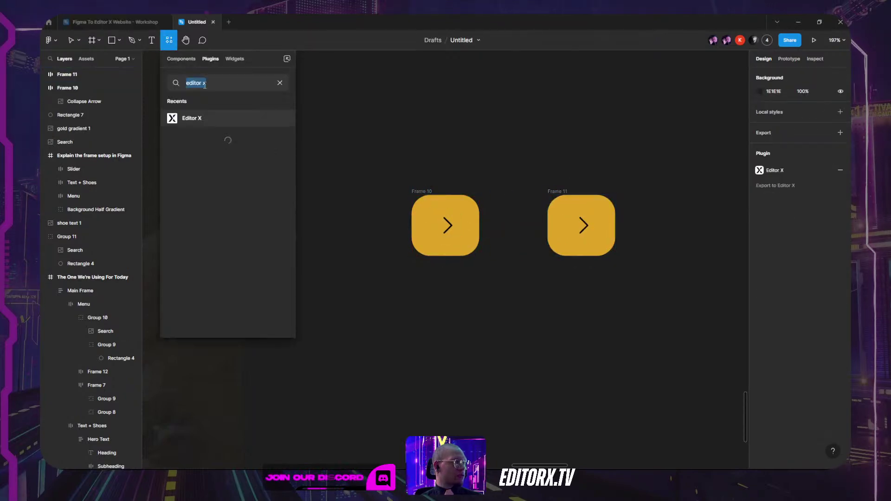
type("sv")
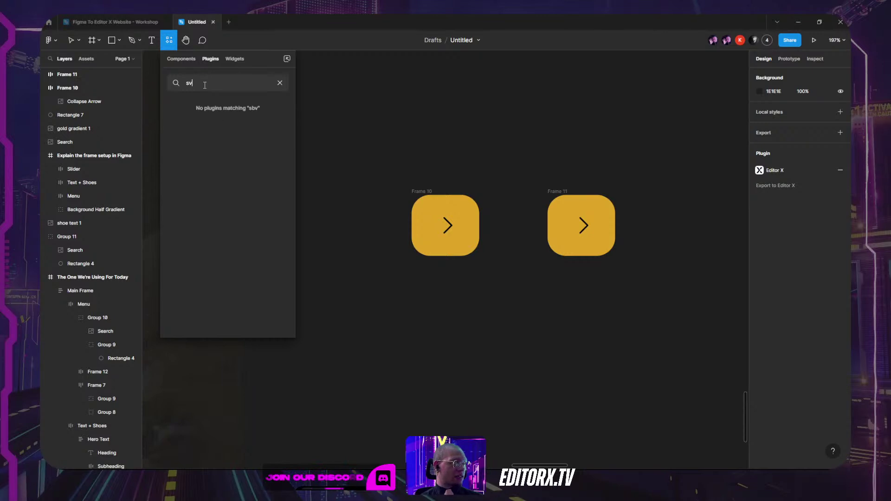
type("g icons")
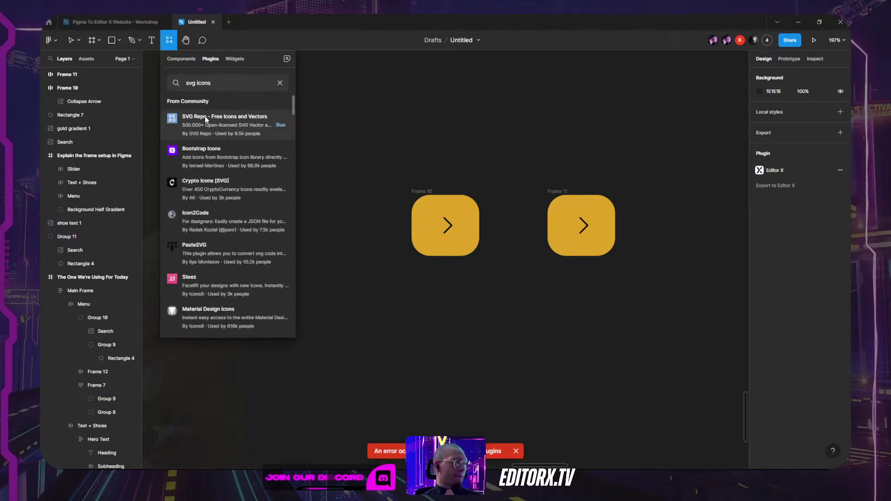
left_click(205, 119)
key("Escape")
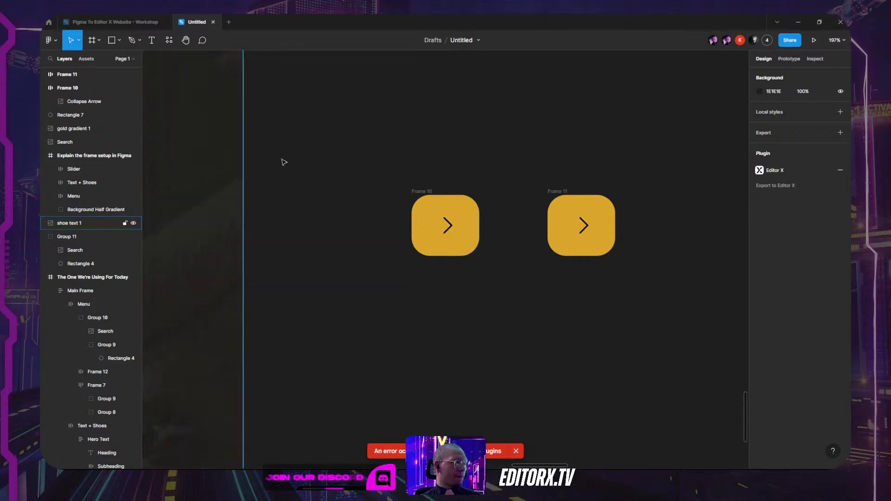
left_click(408, 191)
type("arrow")
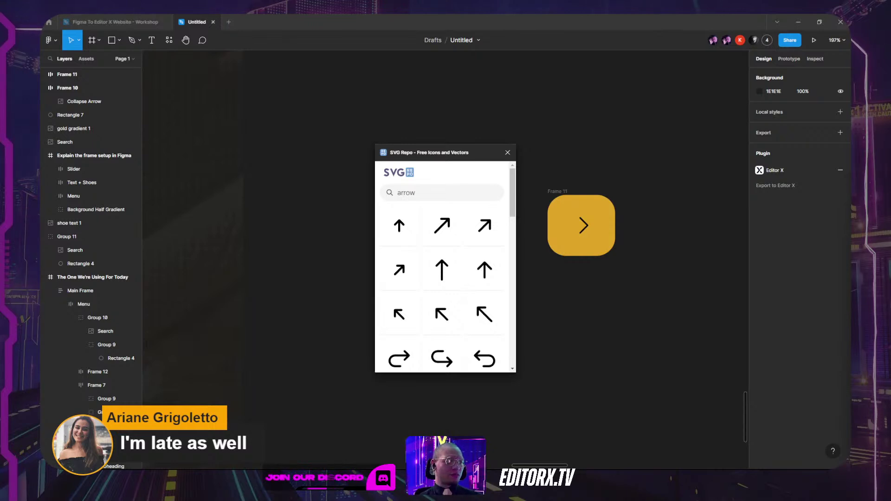
Step: Page forward through four more pages of SVG Repo arrow icons
scroll(446, 278, "down", 15)
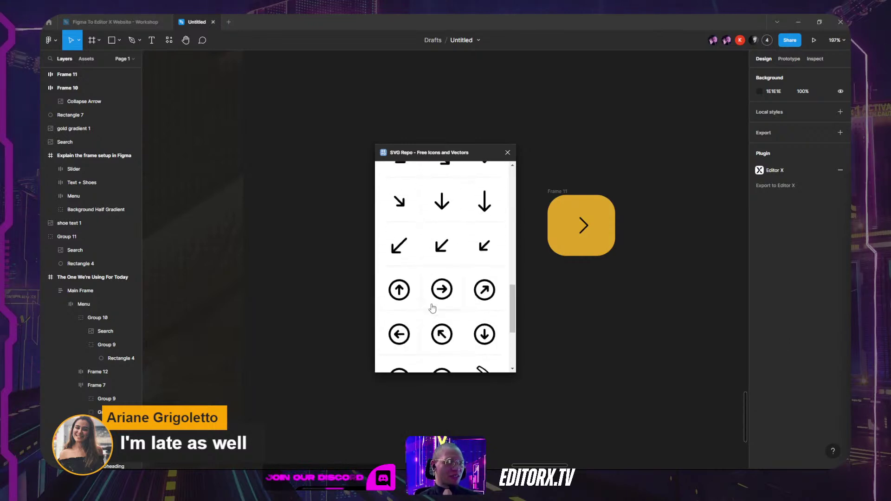
left_click(490, 328)
scroll(430, 304, "down", 15)
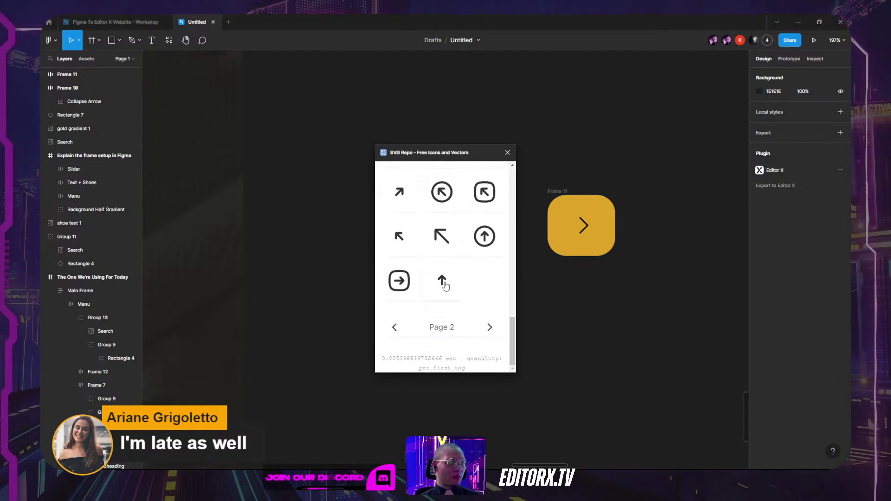
left_click(490, 327)
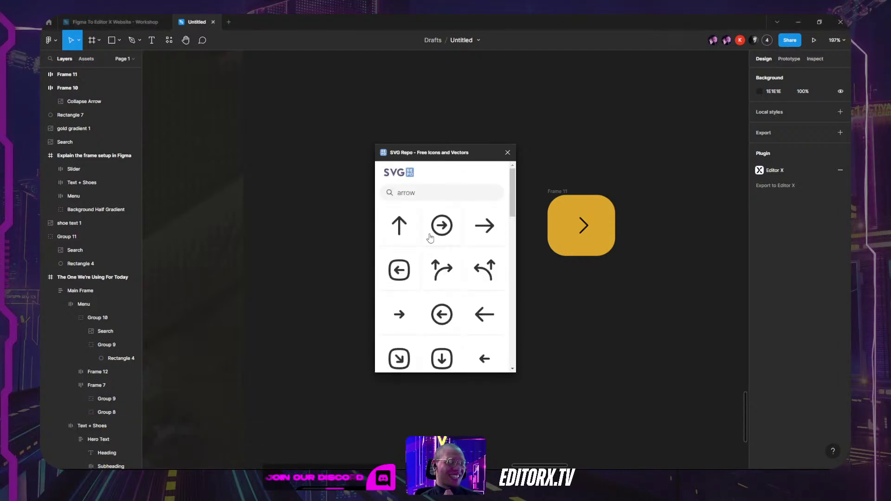
scroll(458, 244, "down", 3)
scroll(459, 246, "down", 12)
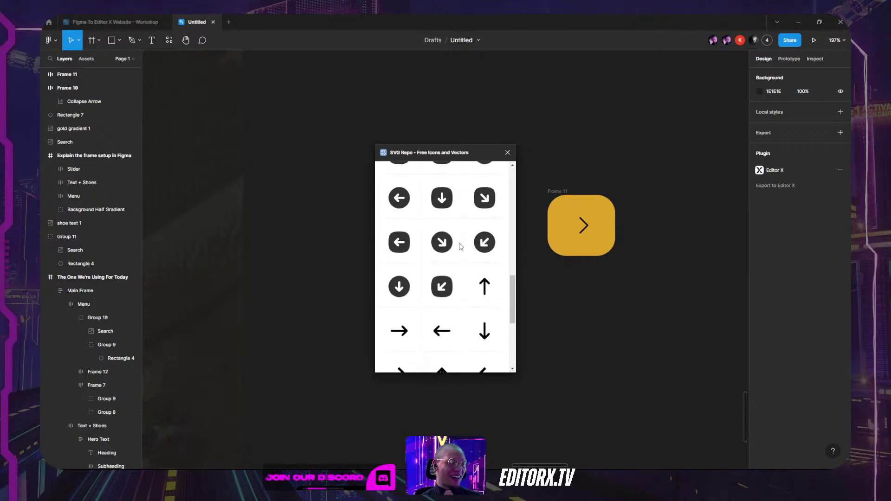
left_click(490, 328)
scroll(424, 268, "down", 8)
scroll(423, 268, "down", 8)
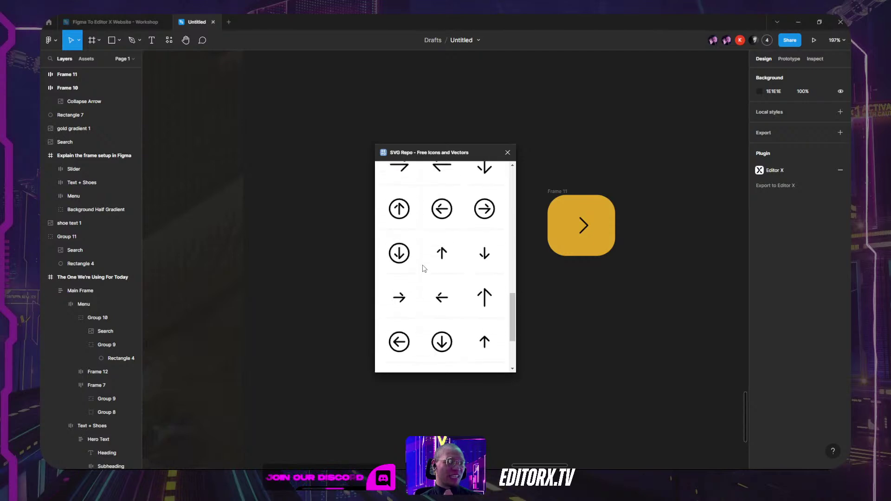
left_click(491, 327)
scroll(442, 258, "down", 3)
Step: Insert two 60×60 copies of the open-ended chevron arrow icon
scroll(436, 278, "up", 3)
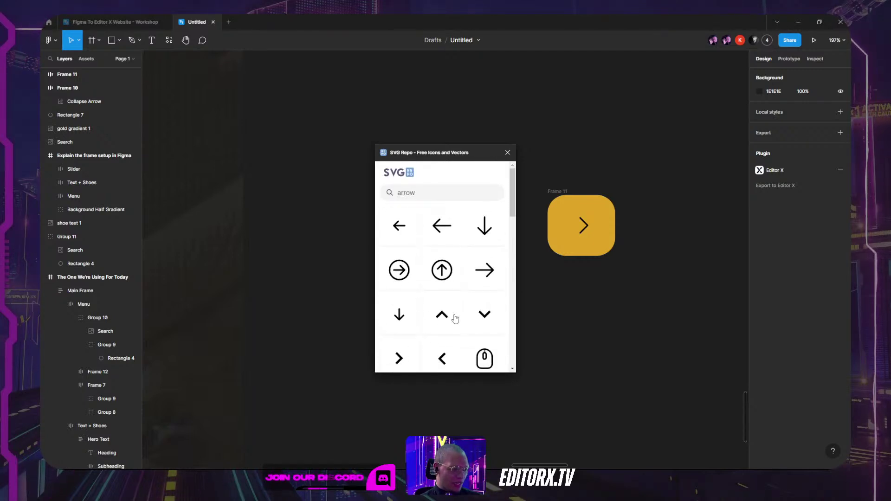
scroll(460, 323, "down", 10)
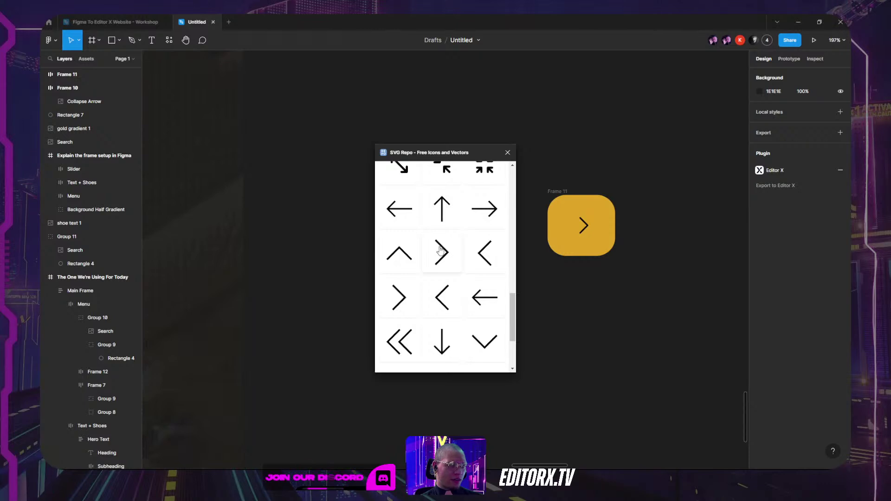
left_click(441, 250)
left_click(443, 254)
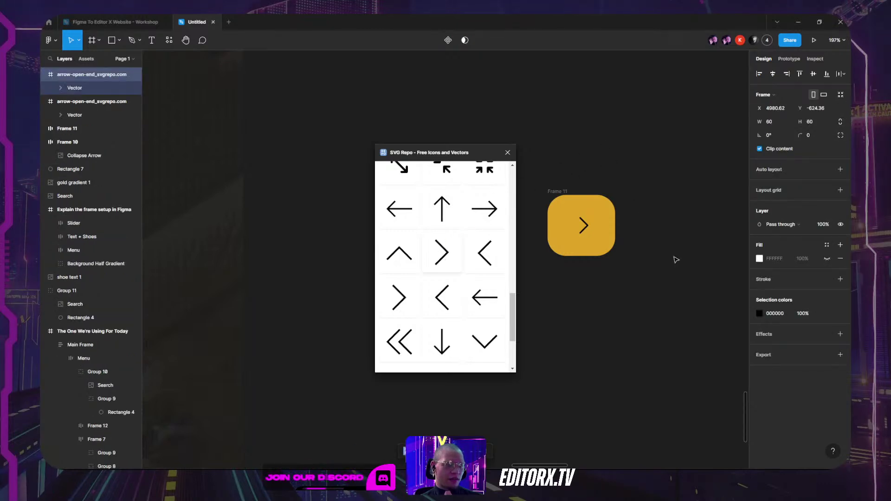
Step: Insert a third chevron copy and drag its vector out below Frame 11
left_click(583, 226)
left_click(449, 253)
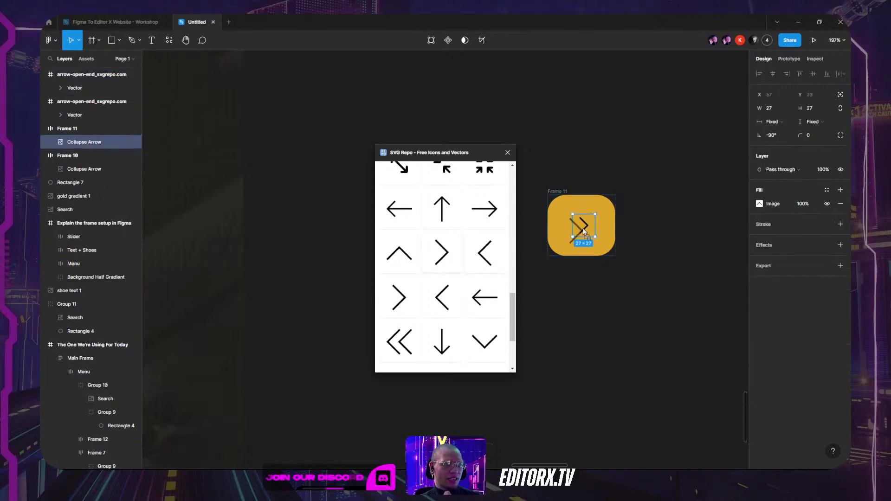
left_click(658, 238)
left_click_drag(452, 152, 324, 127)
left_click_drag(444, 275, 584, 316)
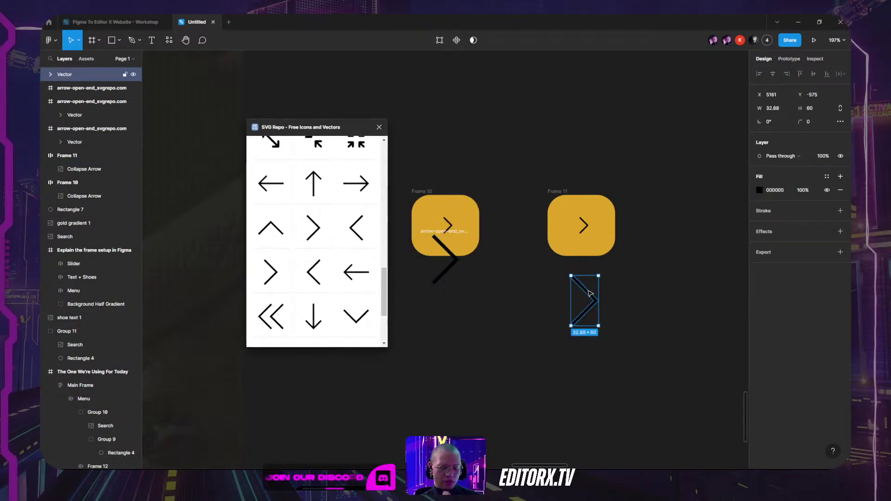
scroll(604, 246, "up", 5)
Step: Replace Frame 11's old arrow with the copied open-ended chevron using Paste to replace
left_click(550, 189)
right_click(550, 189)
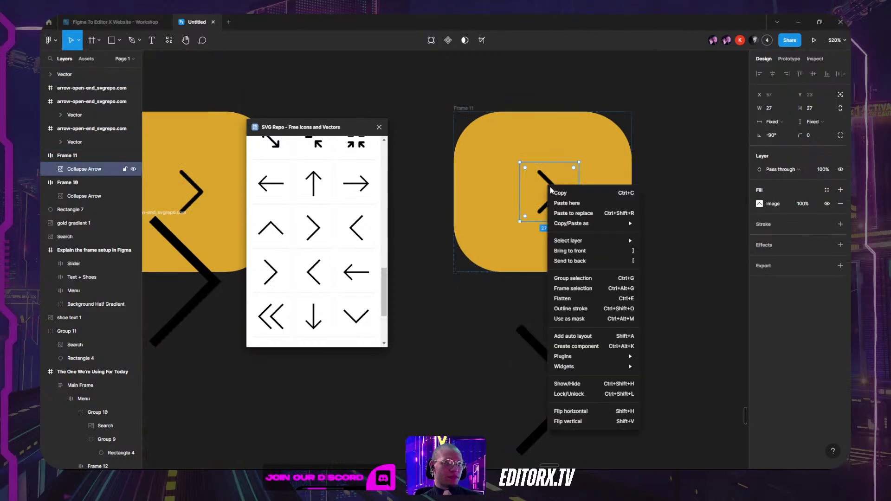
left_click(590, 217)
left_click(630, 224)
Step: Resize the Frame 11 button around the chevron, shortening it and widening it to 82×78
left_click(628, 213)
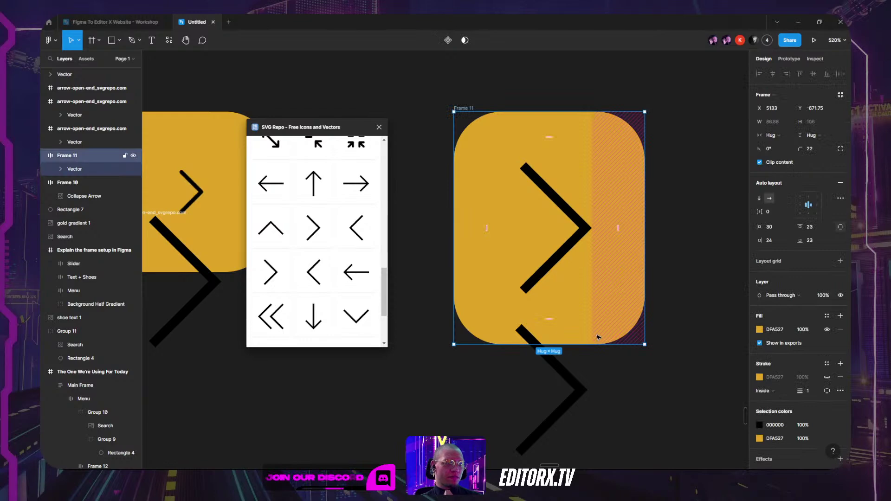
left_click_drag(597, 345, 573, 218)
left_click(586, 200)
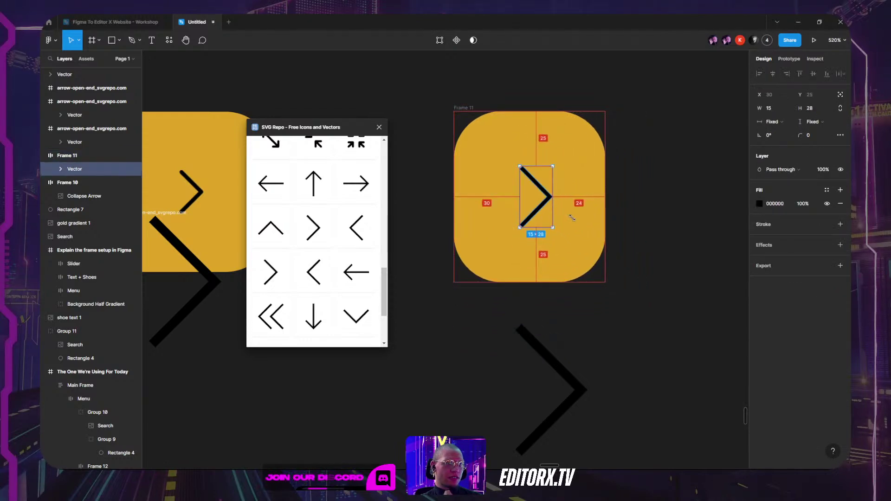
left_click(603, 181)
left_click_drag(606, 182, 635, 181)
left_click(692, 230)
Step: Fine-tune the Frame 11 button down to its final 75×70 size
scroll(692, 229, "down", 5)
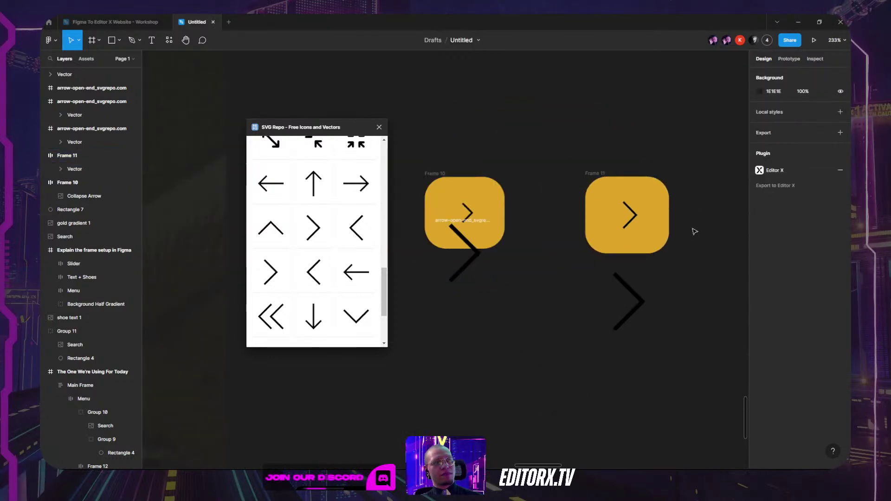
left_click(639, 221)
left_click(685, 162)
left_click(667, 218)
left_click_drag(667, 216, 663, 216)
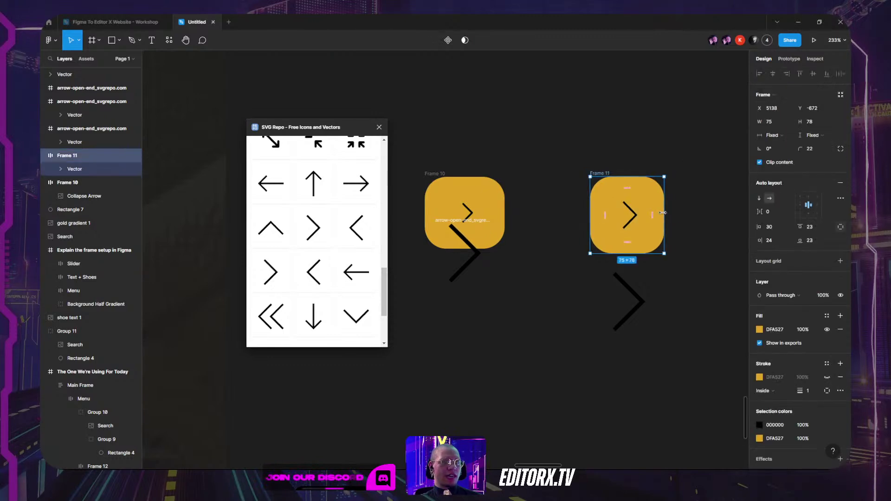
left_click_drag(637, 176, 637, 180)
left_click(642, 163)
left_click(605, 178)
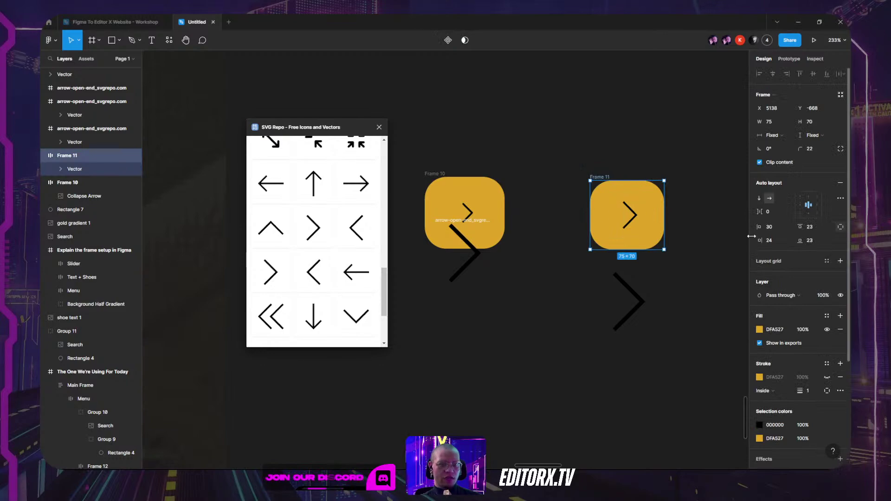
scroll(821, 233, "down", 3)
Step: Export Frame 11 as an SVG file named 'Next Svg' into Downloads
left_click(794, 366)
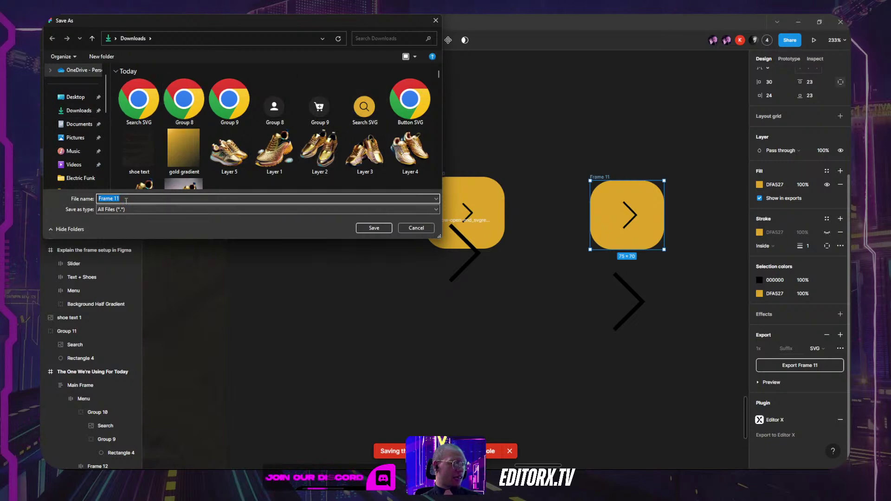
type("Next S")
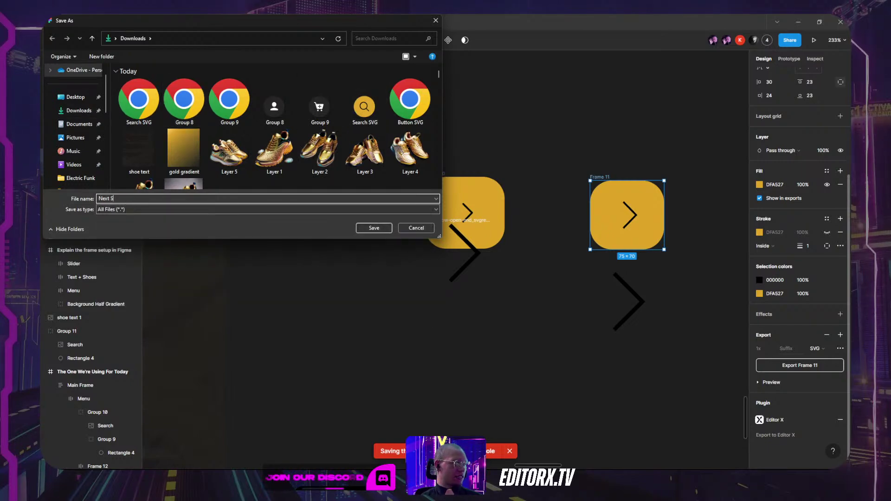
type("vg")
key("Return")
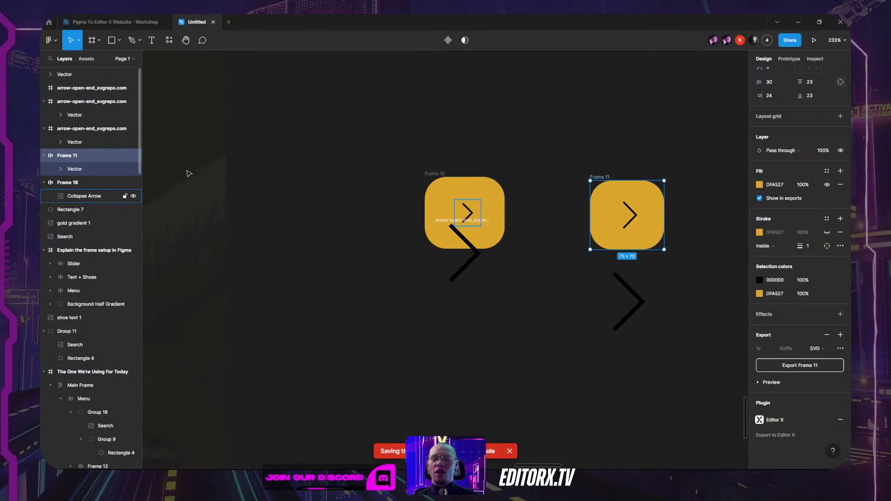
left_click(635, 104)
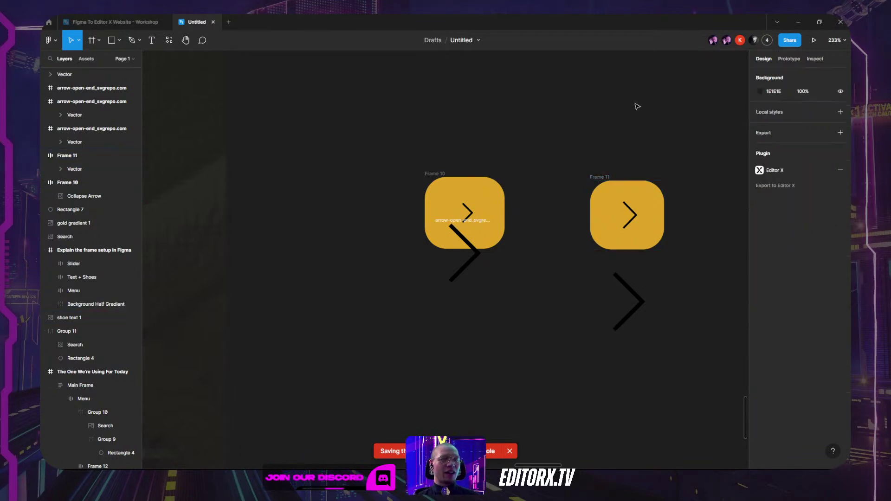
left_click(631, 214)
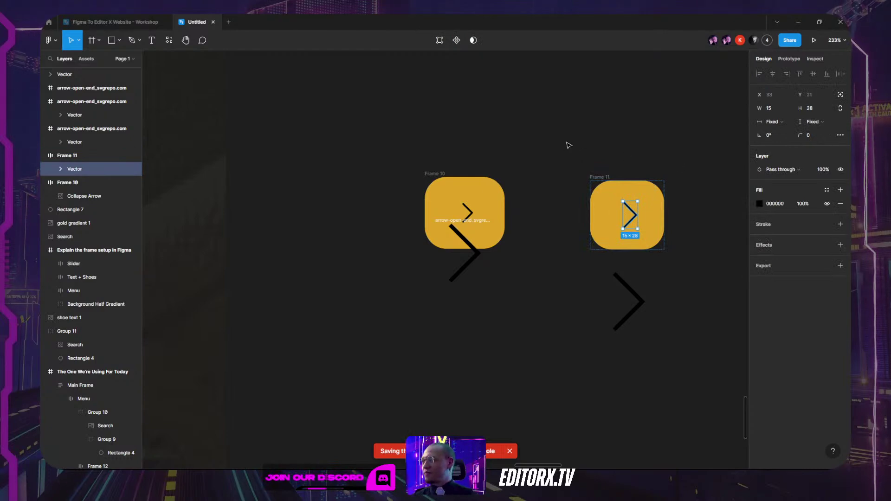
Step: Upload the Next Svg file from the computer and add it as the vector art
mouse_move(306, 466)
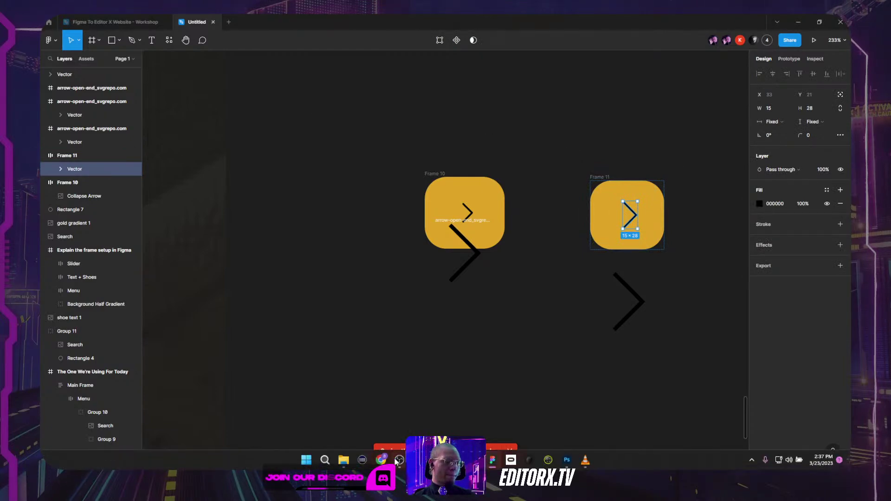
mouse_move(383, 462)
left_click(286, 419)
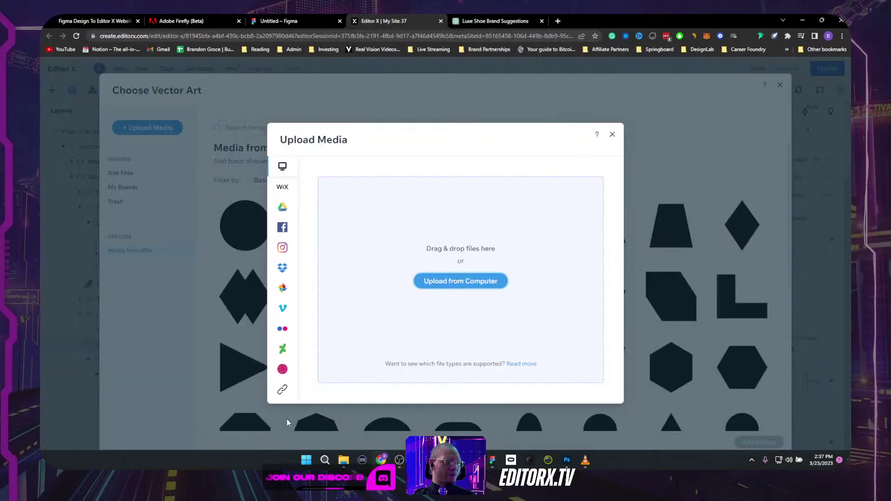
left_click(469, 280)
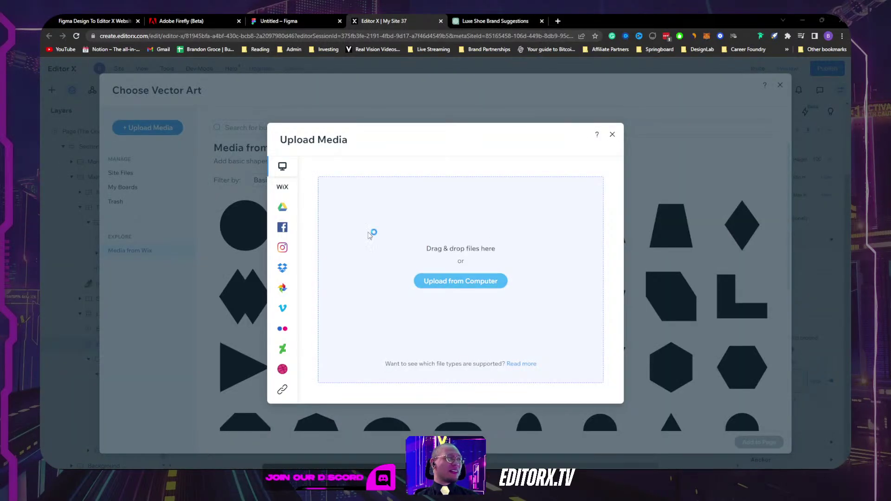
left_click(139, 100)
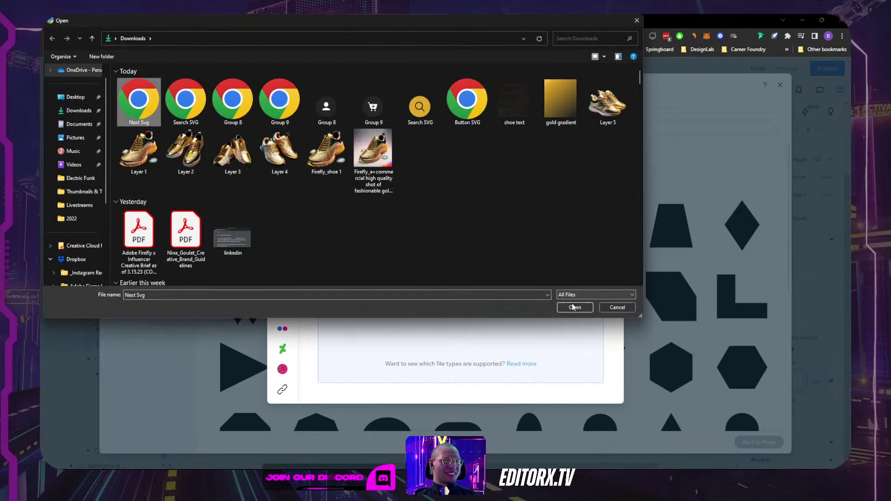
left_click(574, 308)
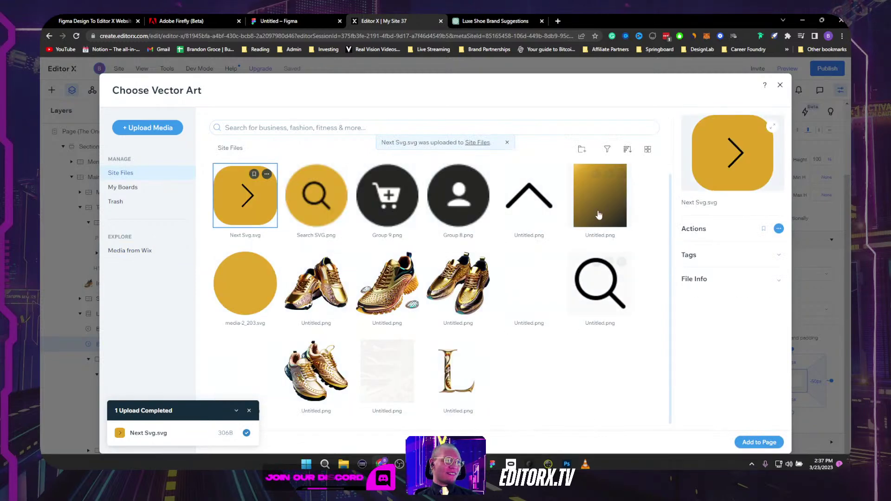
left_click(759, 442)
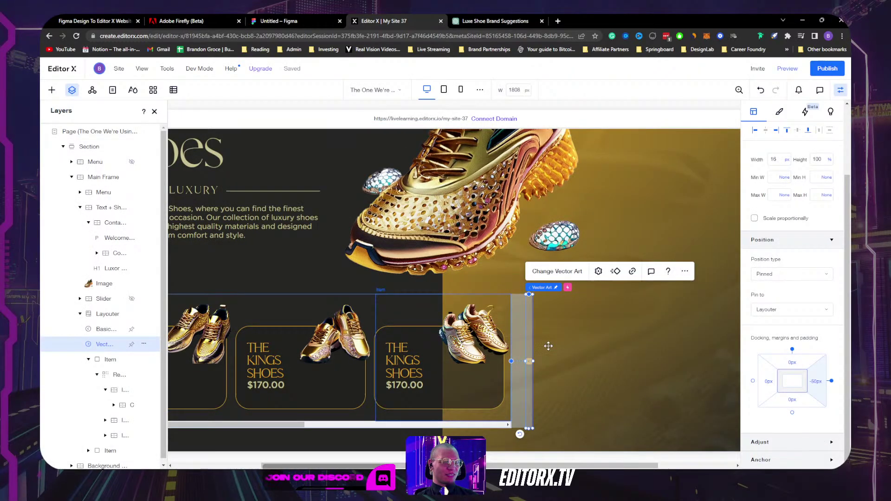
Step: Set the arrow button's width and height to 75 px, checking Frame 11's size in Figma
scroll(780, 251, "up", 2)
left_click(777, 247)
key("alt+Tab")
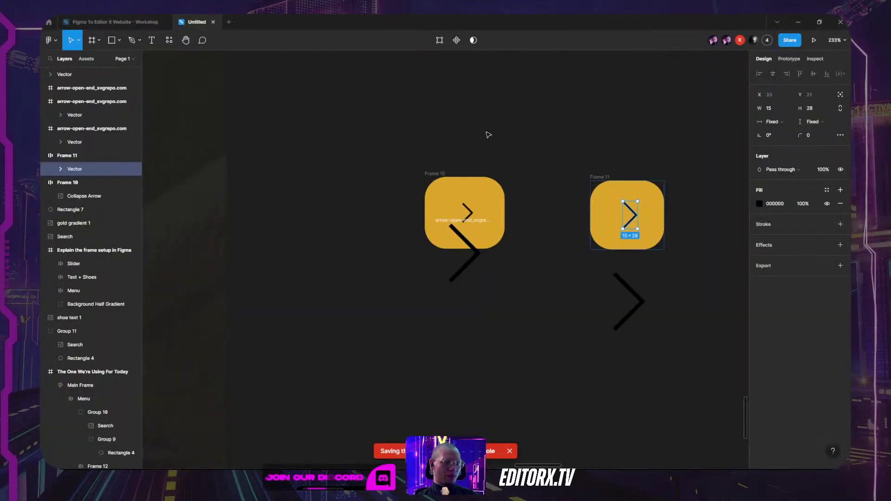
left_click(606, 196)
key("alt+Tab")
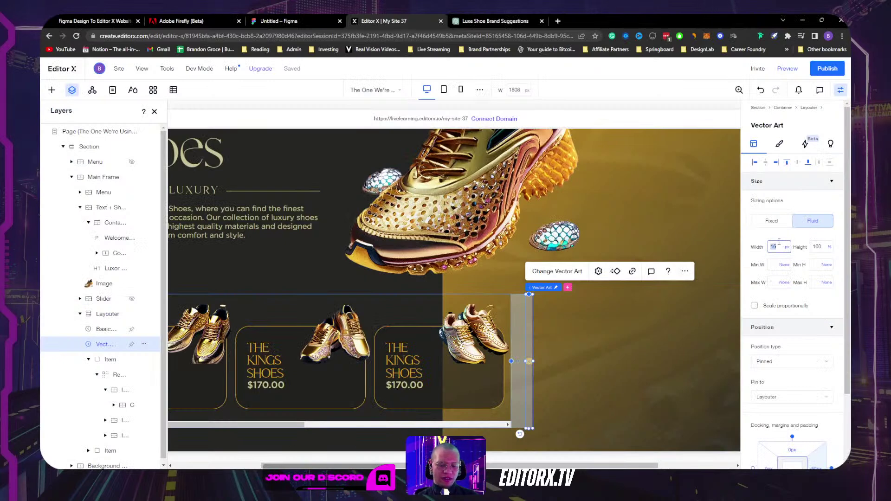
key("Tab")
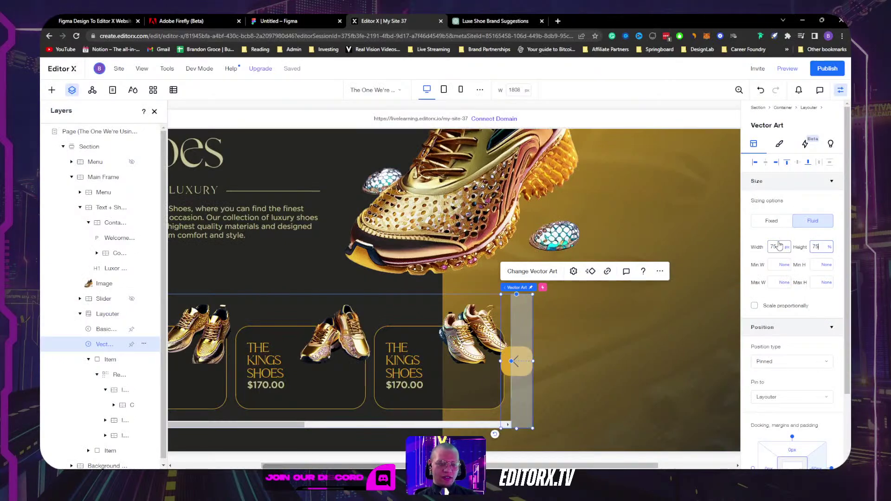
type("75px")
key("Return")
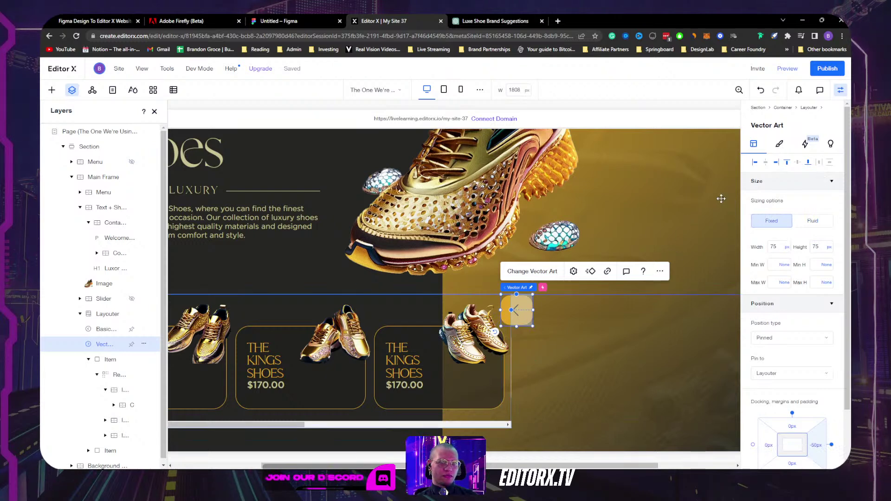
scroll(793, 256, "down", 2)
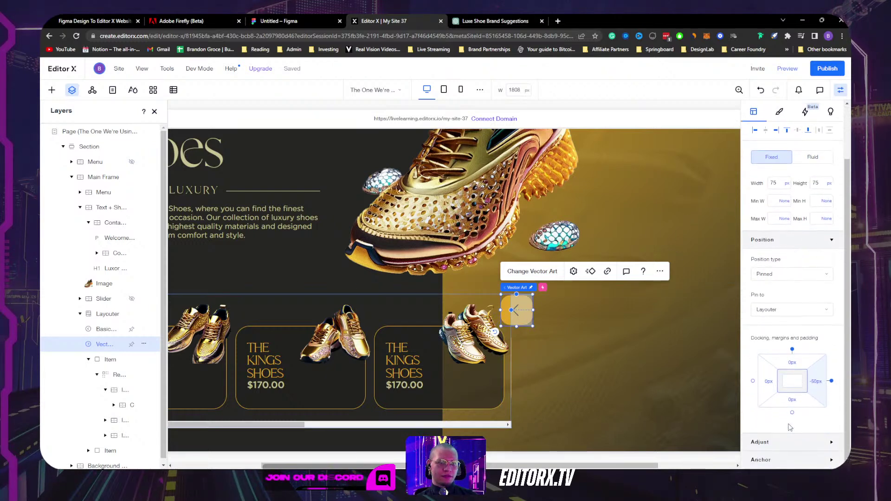
scroll(773, 440, "down", 5)
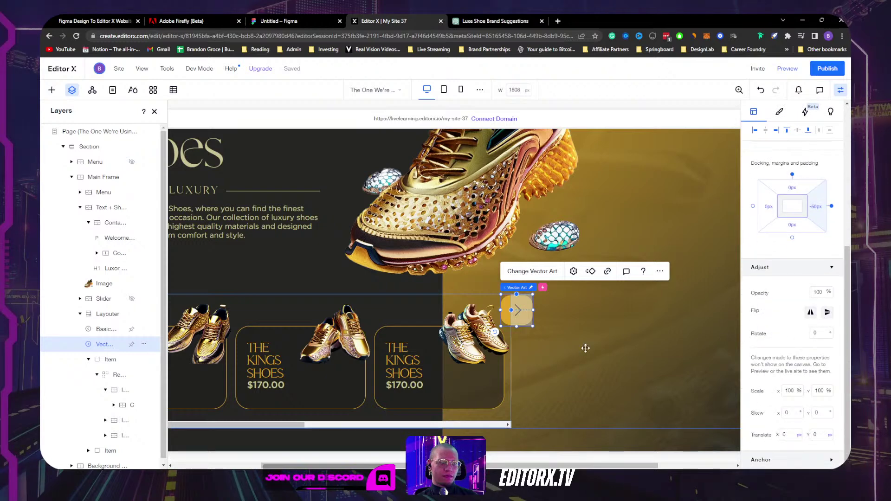
scroll(797, 201, "up", 7)
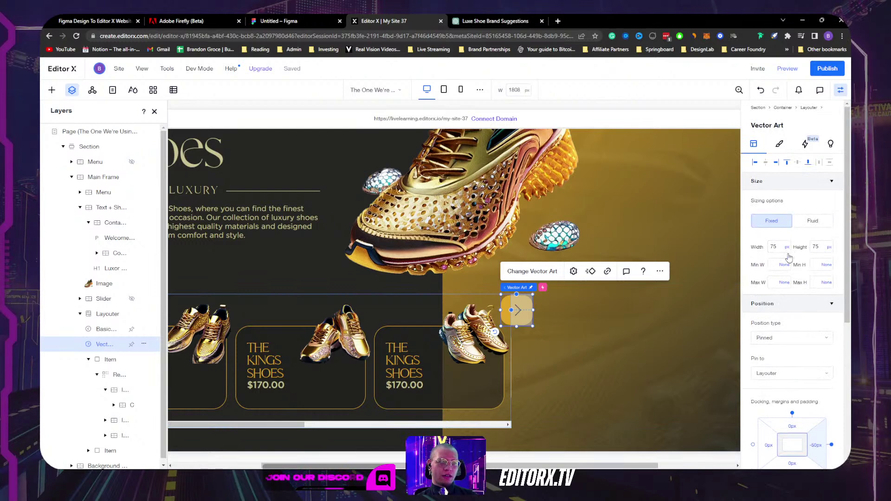
scroll(793, 320, "down", 3)
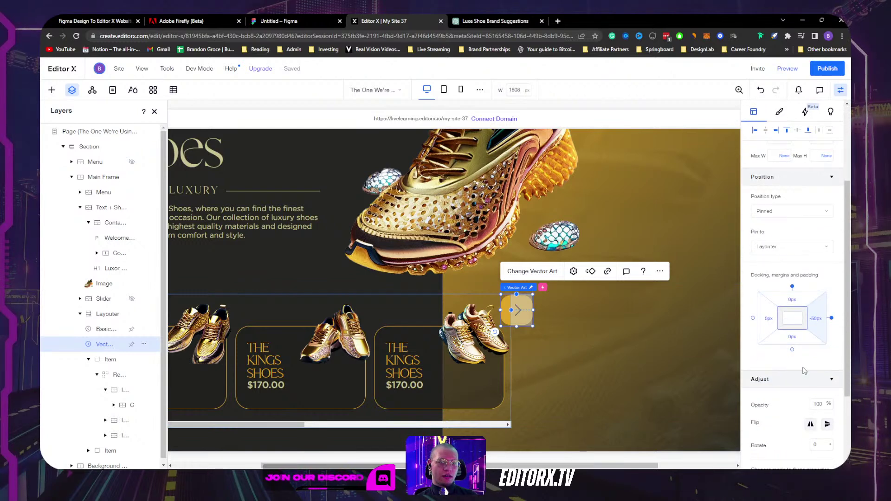
Step: Dock the arrow button to the bottom with a 100px bottom margin
left_click(792, 286)
left_click(792, 337)
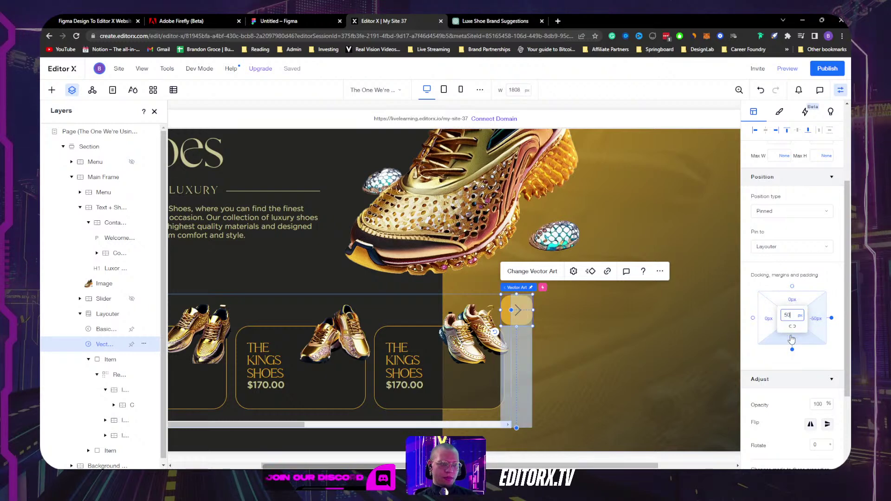
key("Return")
left_click(792, 315)
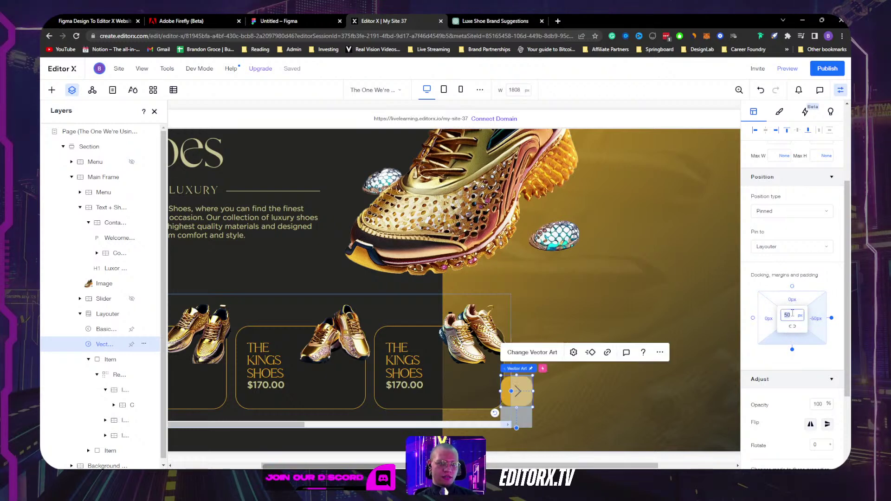
type("100")
key("Return")
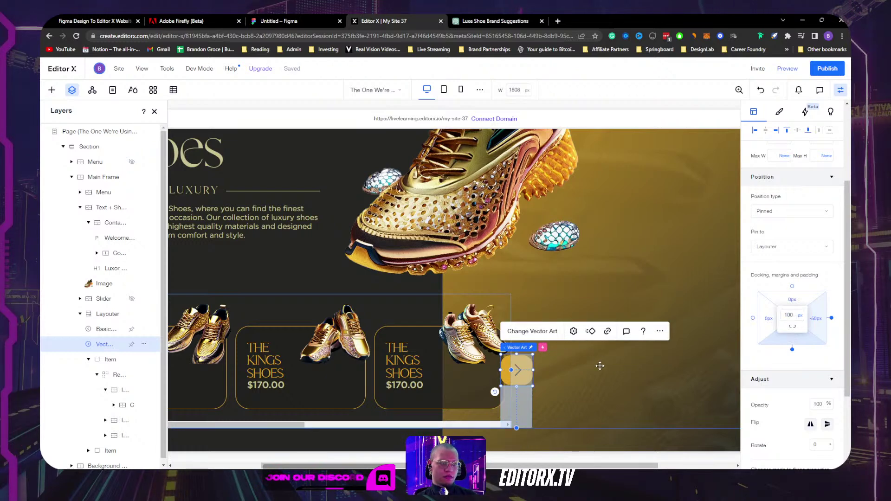
Step: Set the arrow's right margin to -100px after trying -150px, and select the Text + Shoes container
left_click(816, 319)
type("-150")
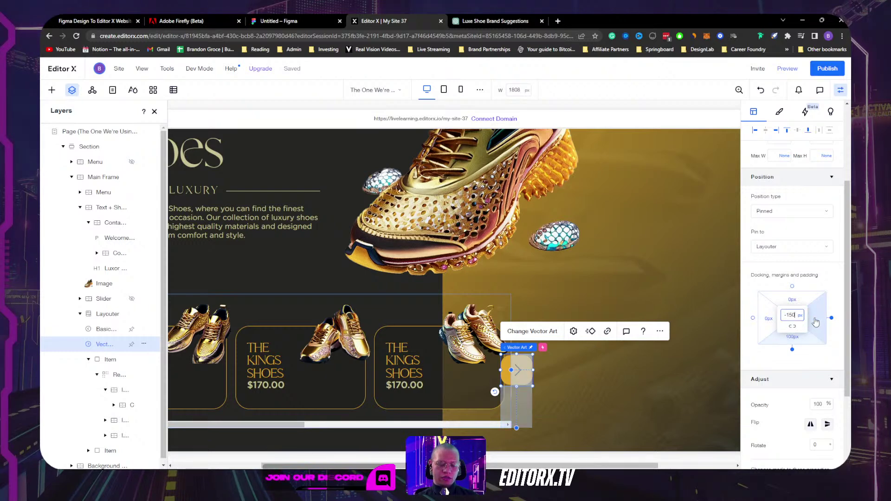
key("Return")
left_click(794, 315)
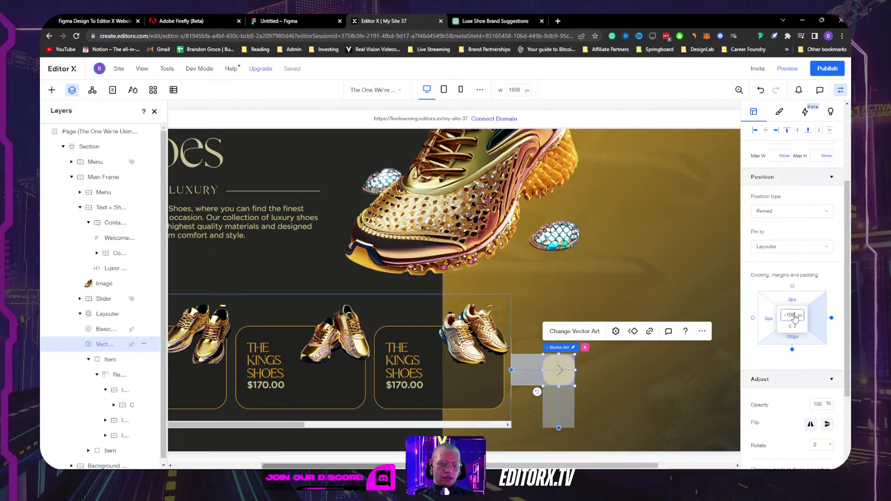
key("Return")
left_click(662, 210)
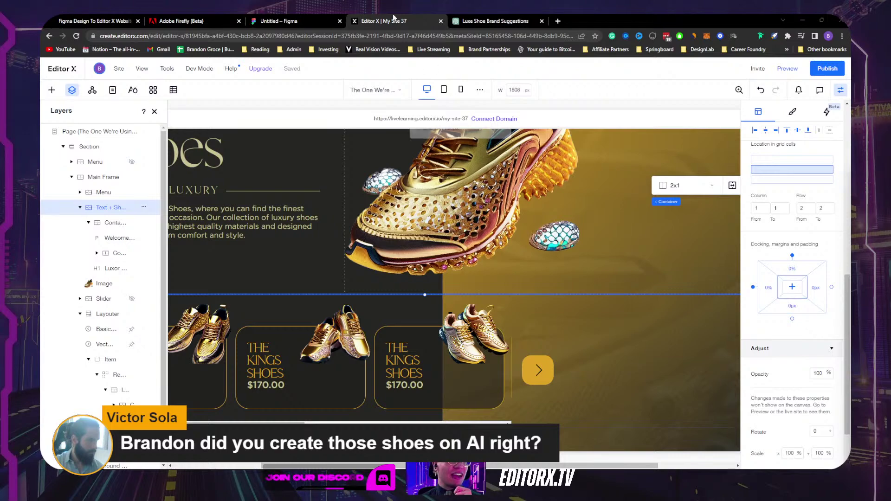
left_click(181, 21)
Step: Type 'close-up of sci fi suit' into Firefly, clear it, and bring up the Golden Shoes Photoshop document
type("close-up of sci fi su")
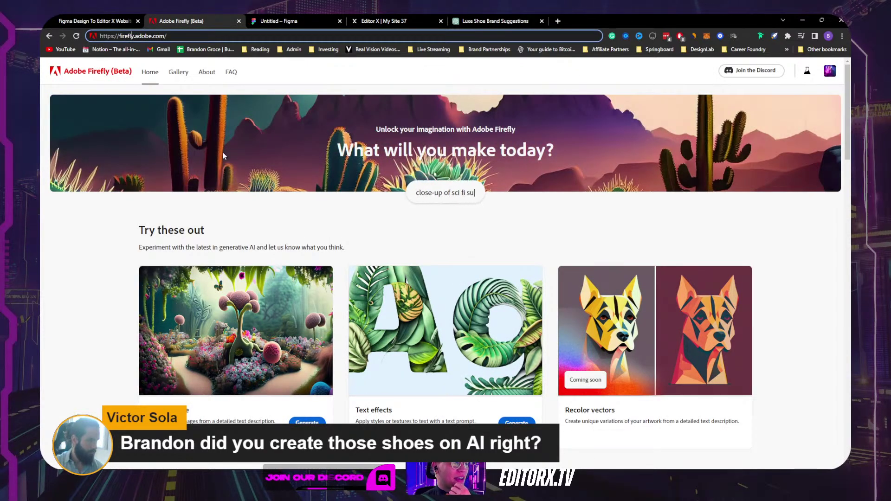
type("it")
key("BackSpace")
key("BackSpace")
key("BackSpace")
key("BackSpace")
key("BackSpace")
key("BackSpace")
key("BackSpace")
key("BackSpace")
key("BackSpace")
key("BackSpace")
key("BackSpace")
key("BackSpace")
key("BackSpace")
key("BackSpace")
key("BackSpace")
key("BackSpace")
key("BackSpace")
key("BackSpace")
key("BackSpace")
key("BackSpace")
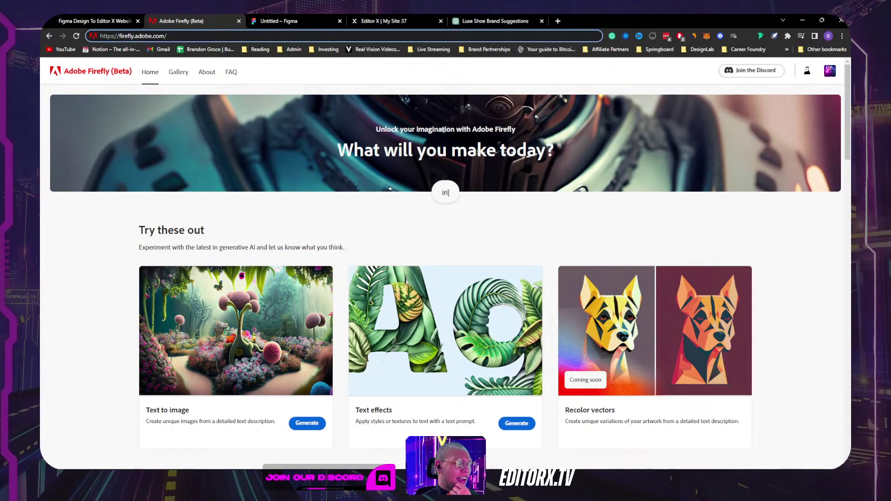
left_click(563, 480)
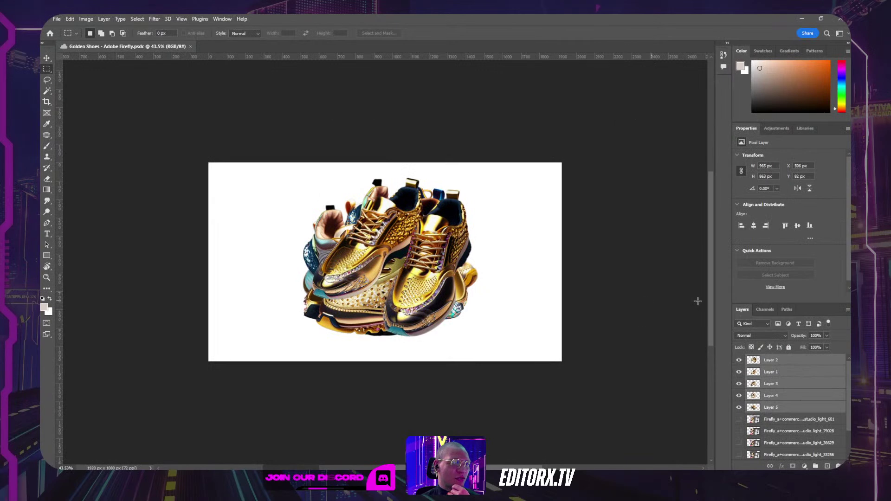
Step: Hide each Firefly shoe layer in turn, leaving only the background visible
scroll(757, 390, "down", 3)
left_click_drag(739, 373, 739, 361)
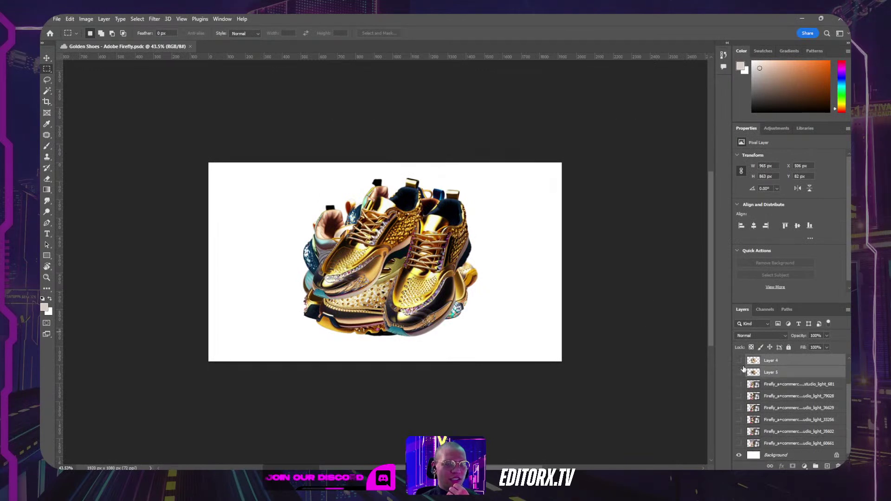
scroll(742, 371, "up", 2)
scroll(746, 385, "down", 2)
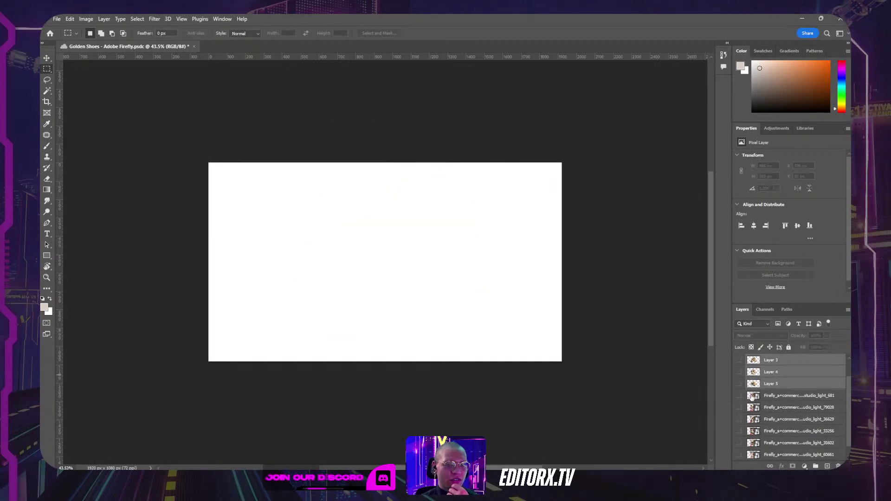
left_click_drag(739, 397, 741, 455)
scroll(748, 440, "down", 1)
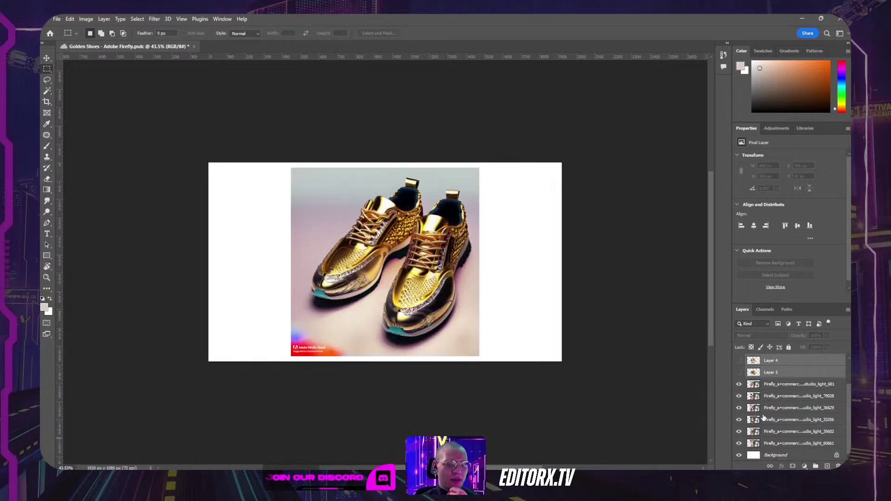
left_click(743, 386)
left_click(739, 396)
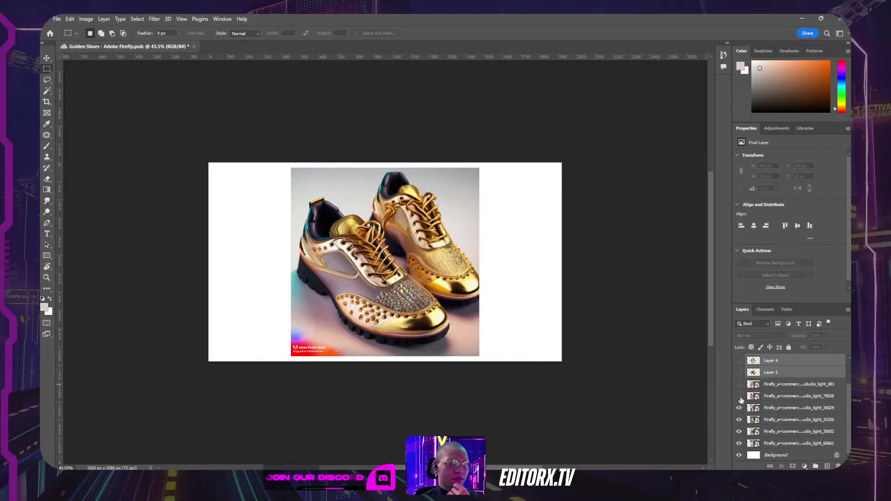
left_click(740, 408)
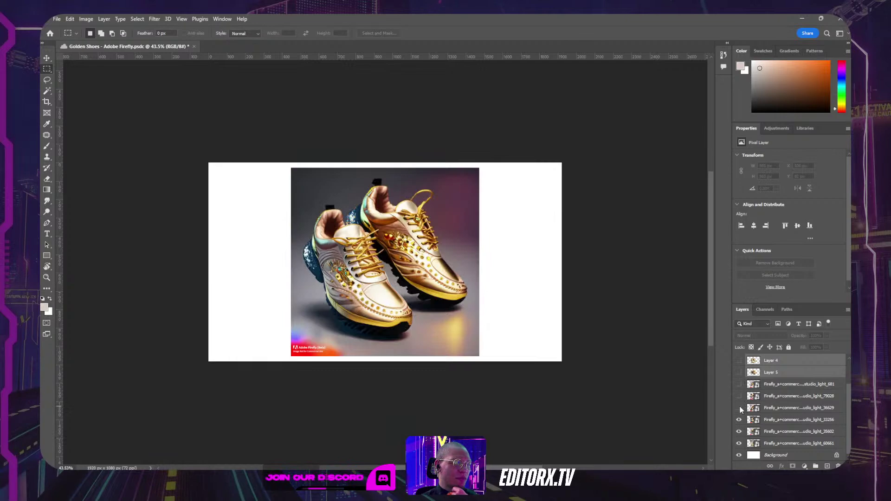
left_click(739, 420)
left_click(753, 432)
left_click(739, 432)
left_click(739, 443)
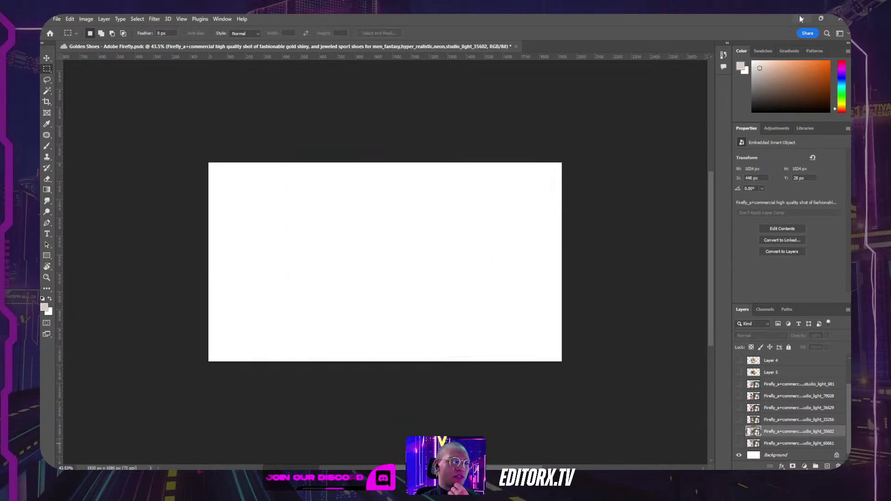
Step: Minimise Photoshop and switch back to the Figma window
left_click(800, 19)
left_click(804, 19)
left_click(804, 20)
key("alt+Tab")
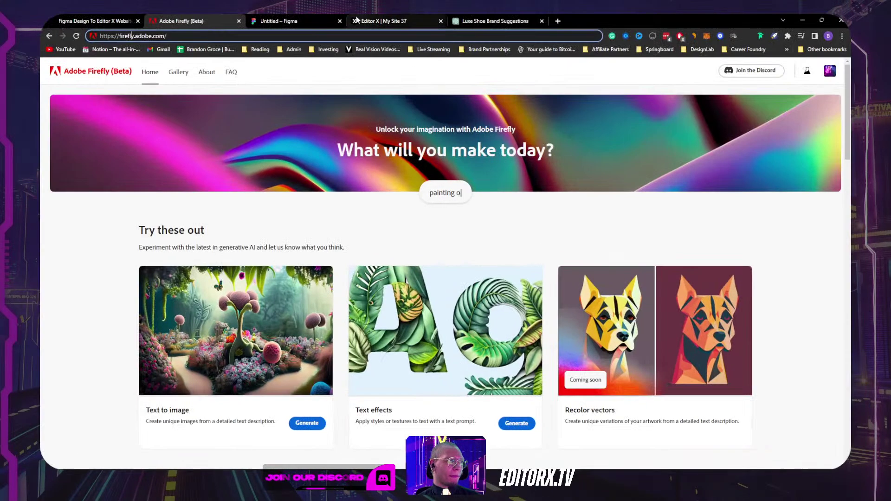
Step: Back in Editor X, inspect the shoe cards, their containers and the section by selecting them
left_click(381, 21)
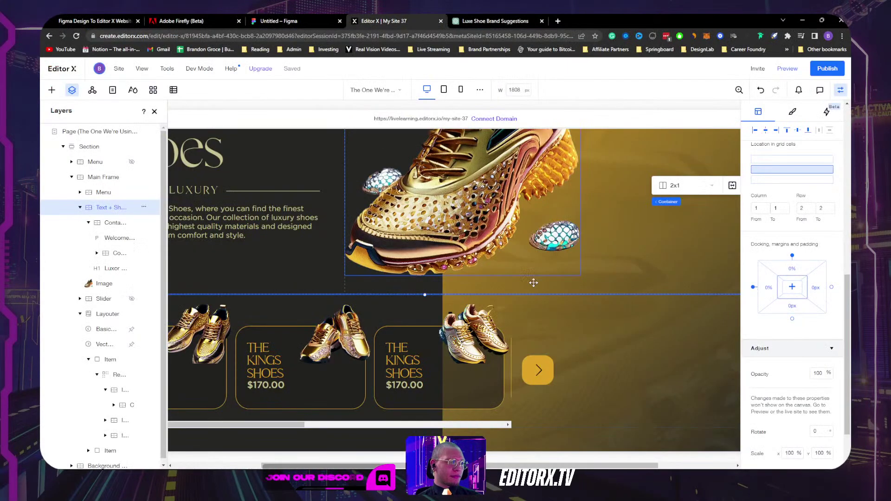
left_click(506, 376)
left_click_drag(505, 376, 508, 376)
left_click(308, 308)
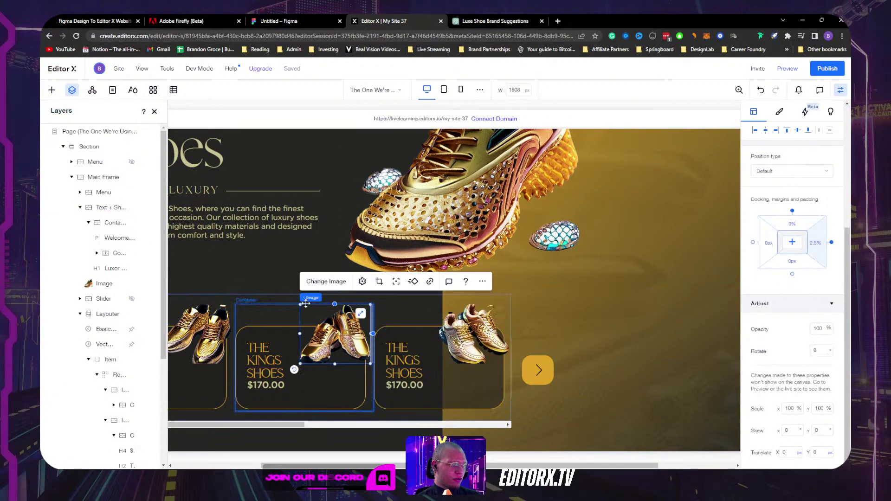
left_click(372, 300)
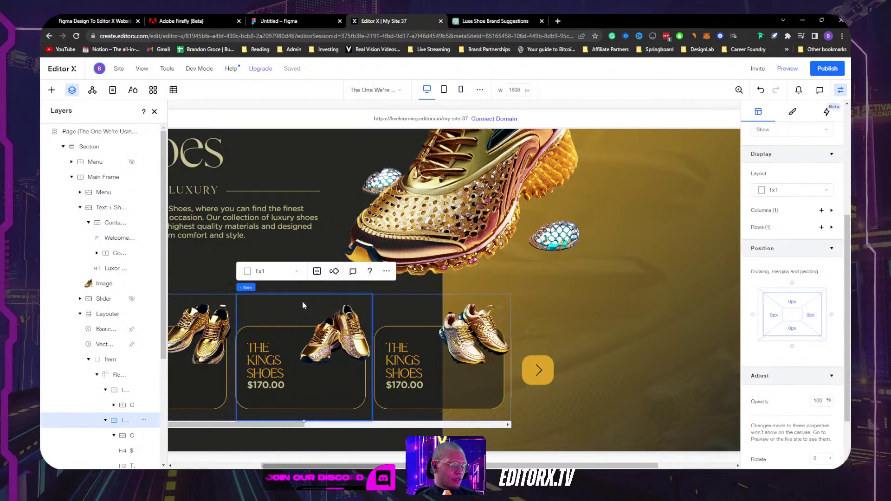
left_click(506, 413)
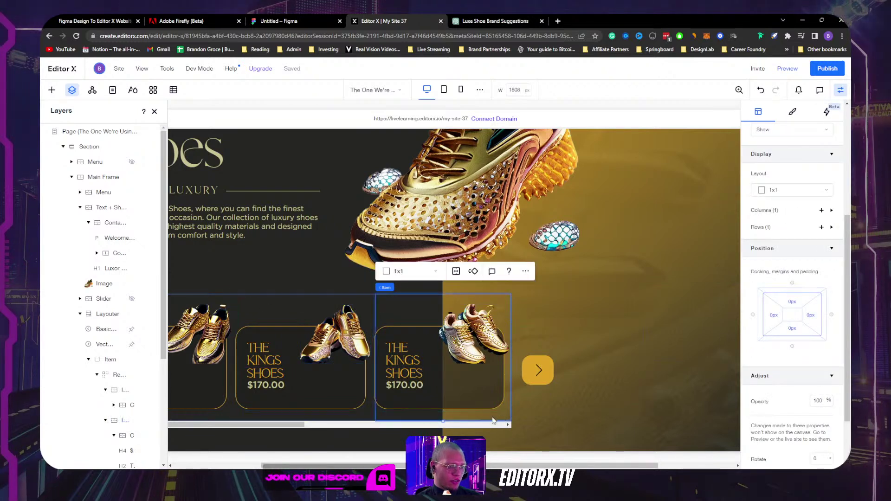
left_click(386, 288)
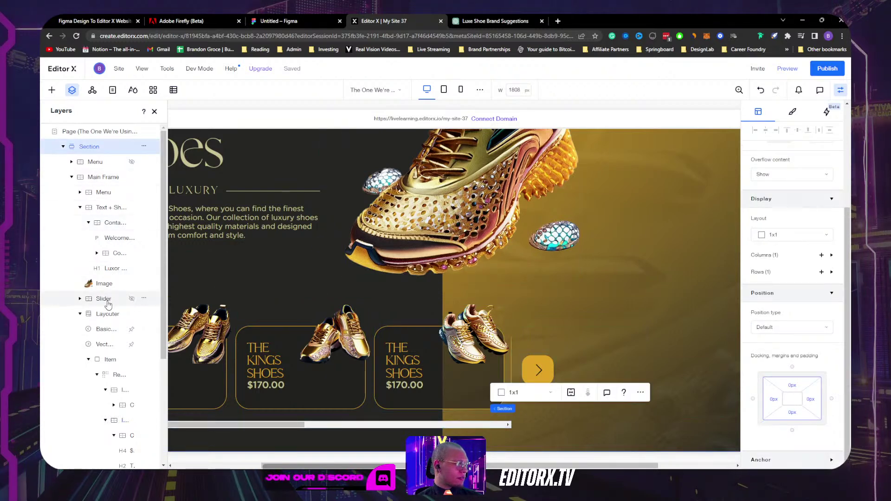
Step: Select the shoe-card Layouter and shorten its minimum height to about 294 px
left_click(107, 315)
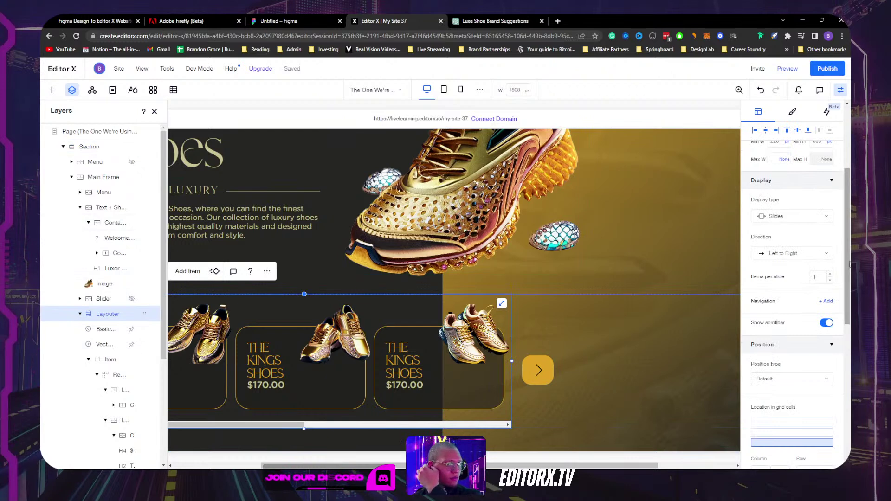
scroll(795, 304, "up", 3)
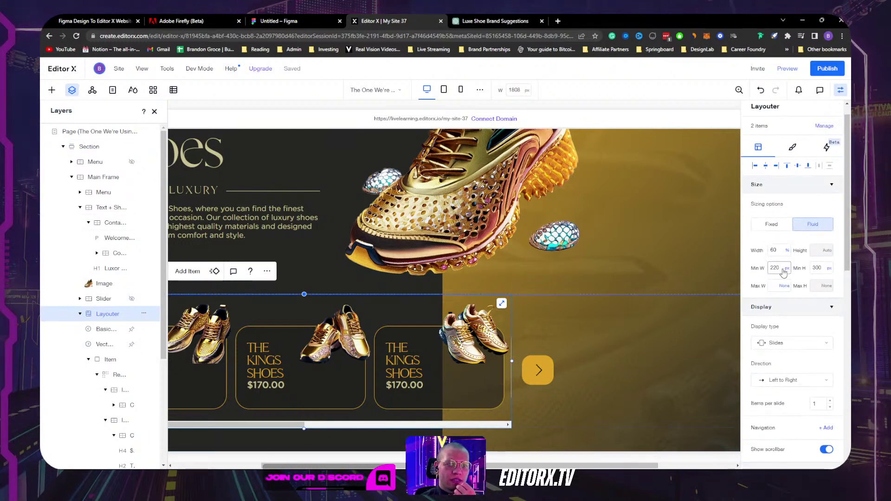
left_click(816, 269)
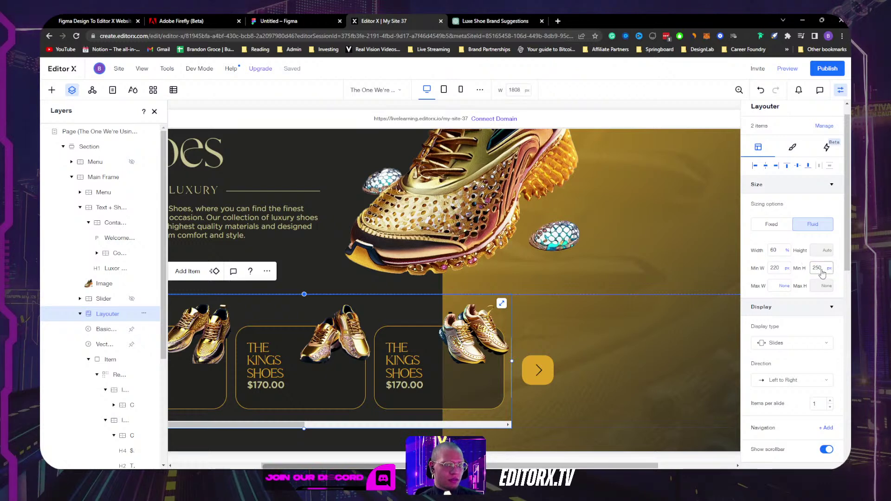
left_click_drag(304, 428, 304, 417)
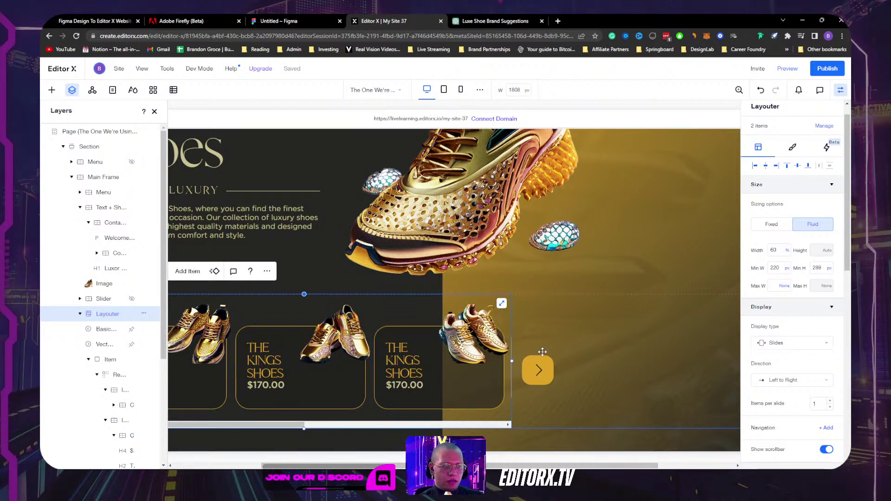
Step: Give the third shoe card's container 100% width and a 0 left margin
left_click(505, 372)
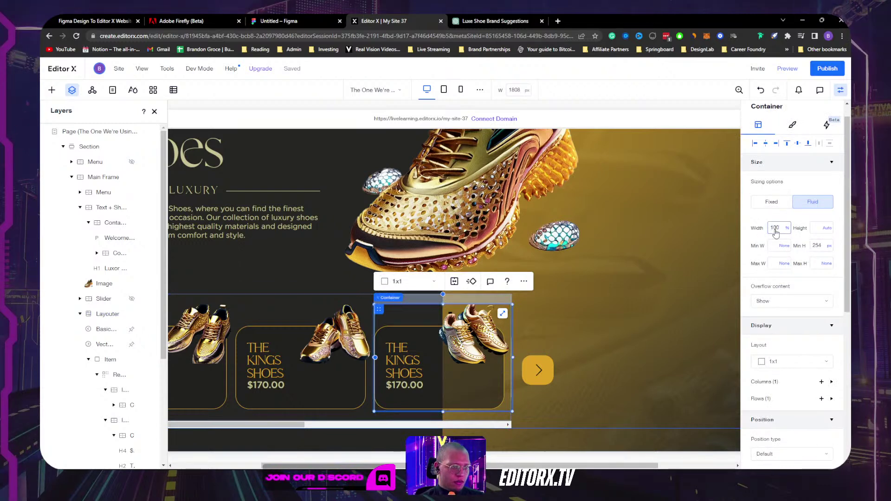
key("Return")
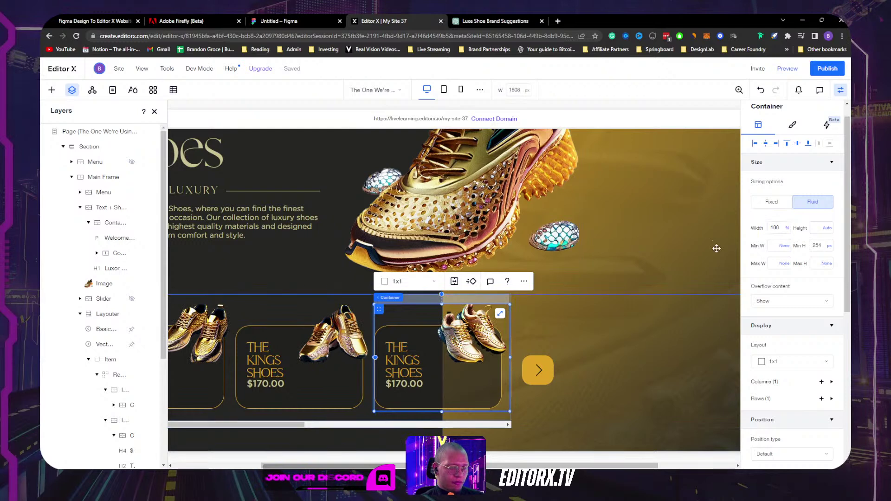
scroll(801, 330, "down", 1)
scroll(802, 329, "down", 3)
scroll(802, 330, "down", 2)
left_click(769, 401)
type("0")
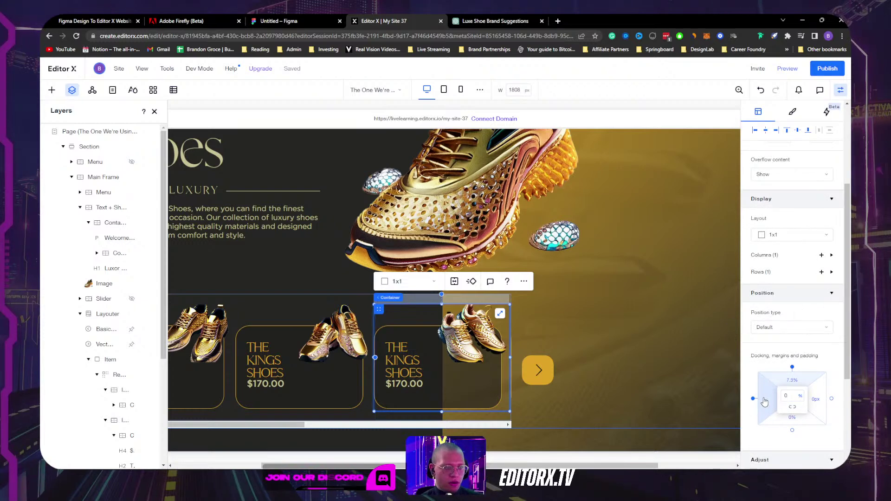
Step: Compare the Layouter's slider Items and edit the second Item's left margin
left_click(595, 320)
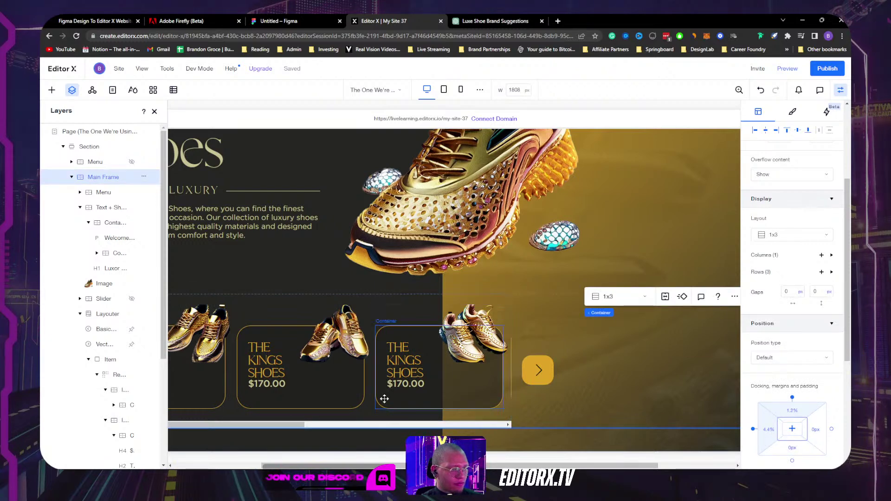
left_click(100, 315)
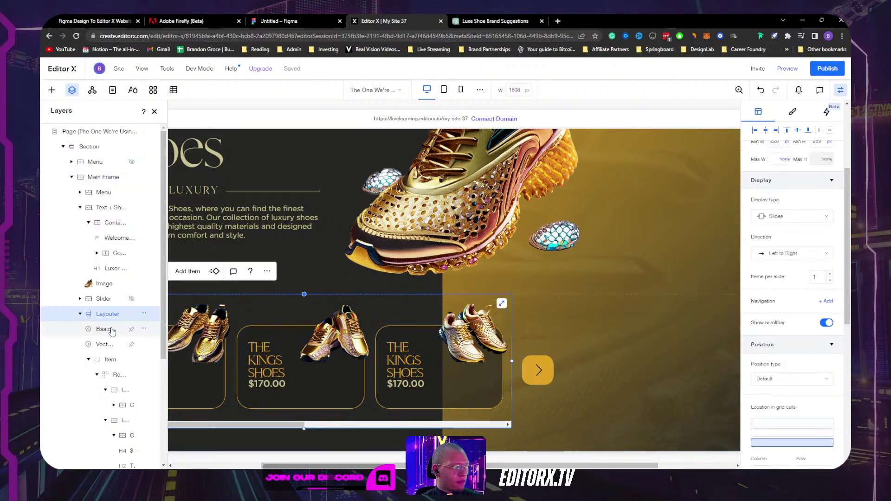
left_click(92, 361)
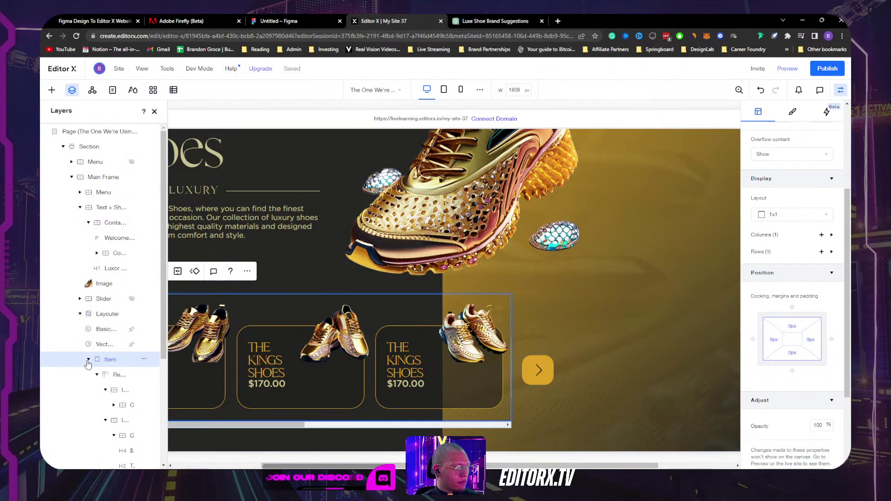
left_click(88, 360)
left_click(112, 374)
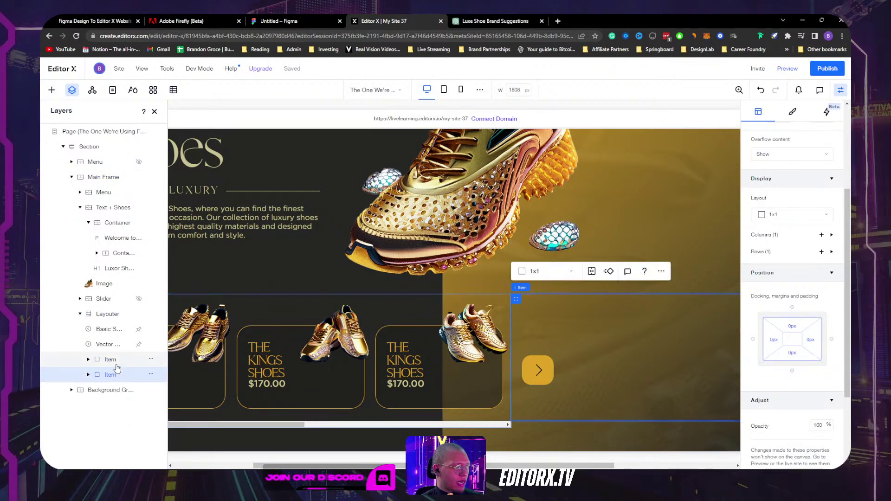
left_click(116, 365)
left_click(116, 376)
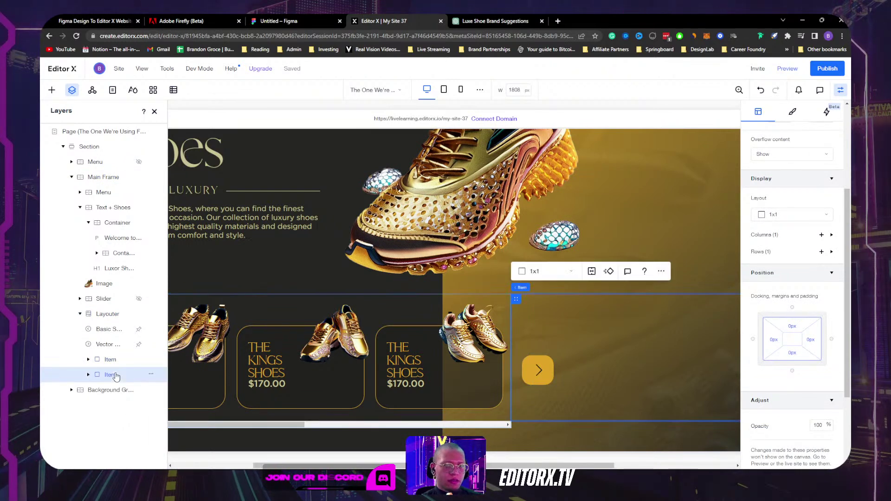
left_click(772, 345)
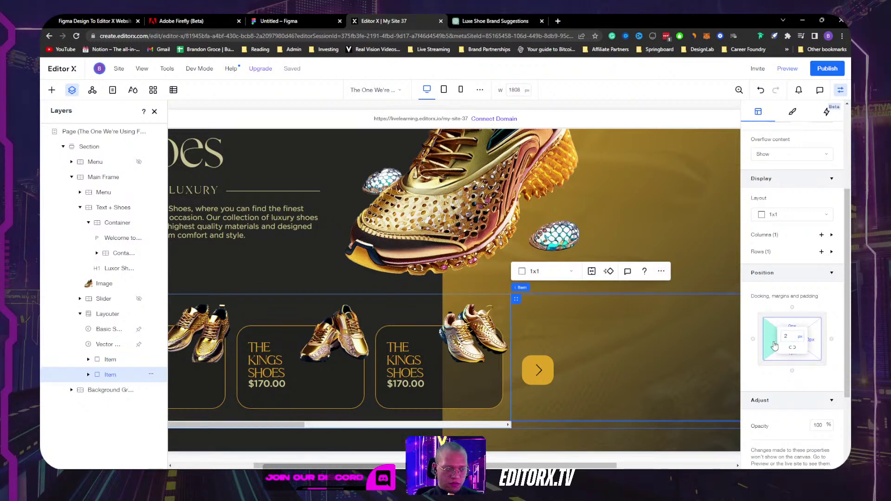
Step: Select the Text + Shoes container and close the Layers panel to widen the canvas
left_click(662, 232)
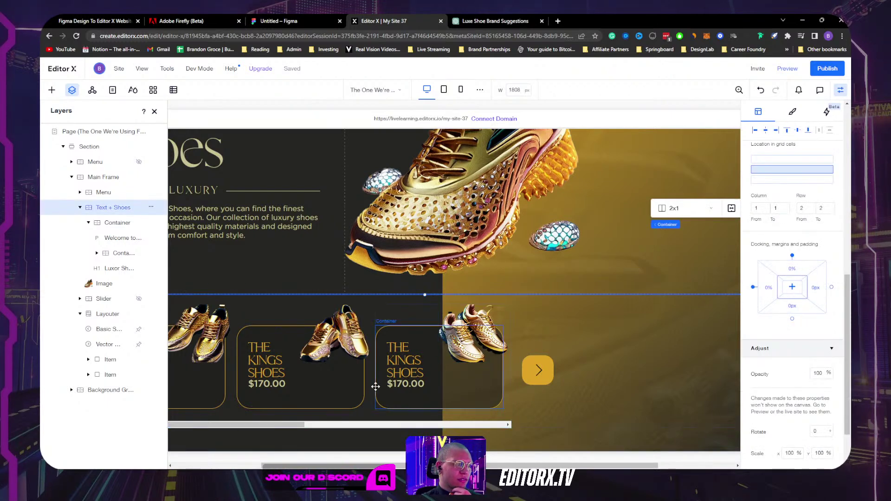
scroll(172, 201, "up", 2)
left_click(154, 112)
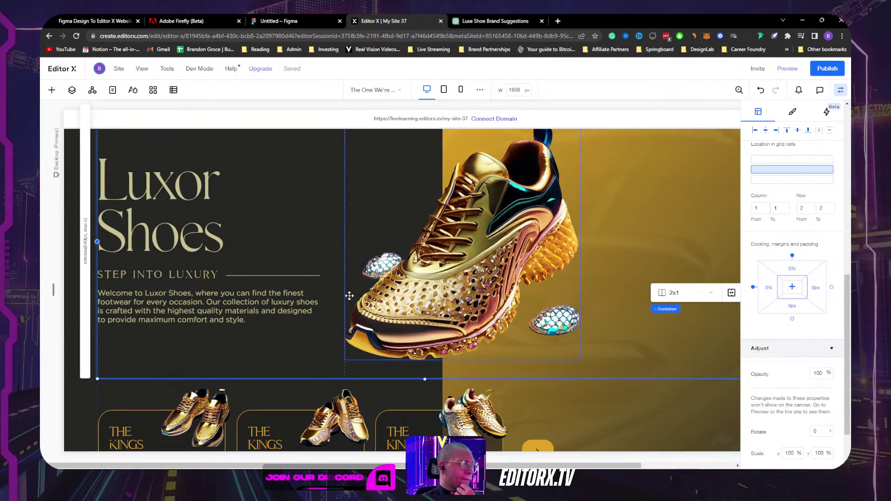
scroll(348, 294, "down", 2)
Step: Retitle the second shoe card by replacing KINGS with QUEEN'S
left_click(258, 349)
double_click(264, 360)
left_click_drag(283, 360, 229, 358)
type("QUEEN")
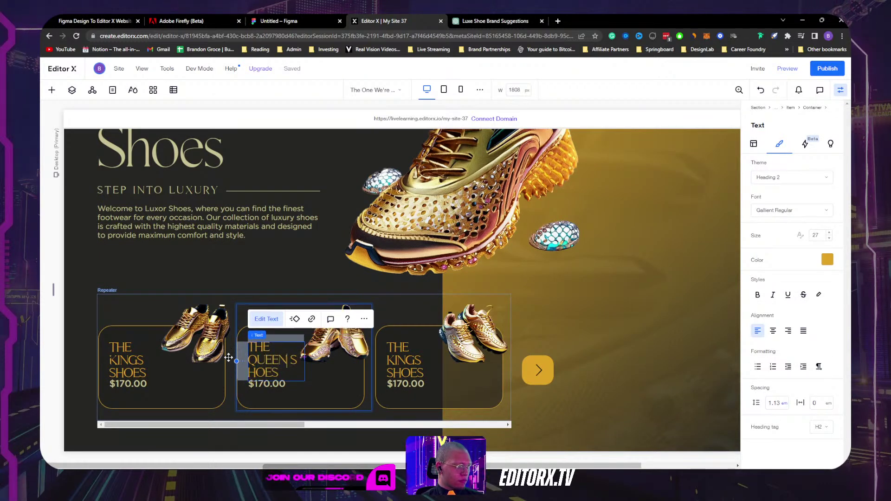
type("'S")
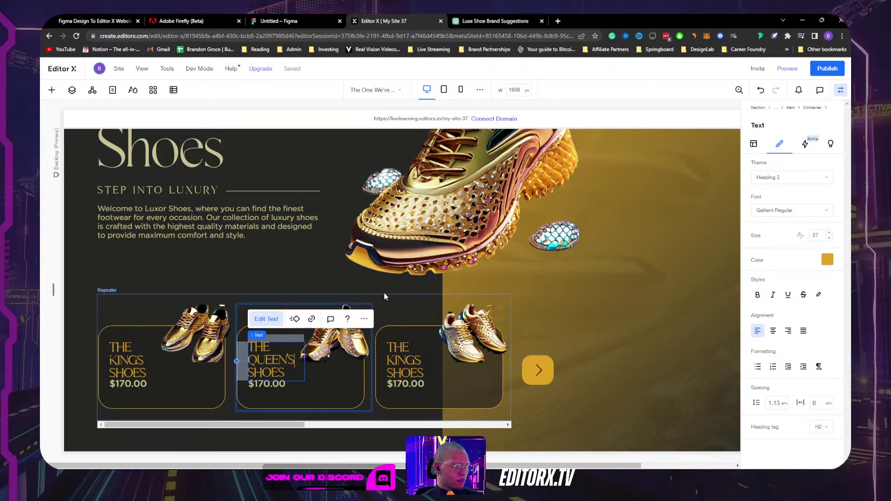
Step: Retitle the third shoe card HERMES SHOES and check the result
left_click(409, 359)
double_click(408, 359)
left_click_drag(405, 359, 382, 344)
type("H")
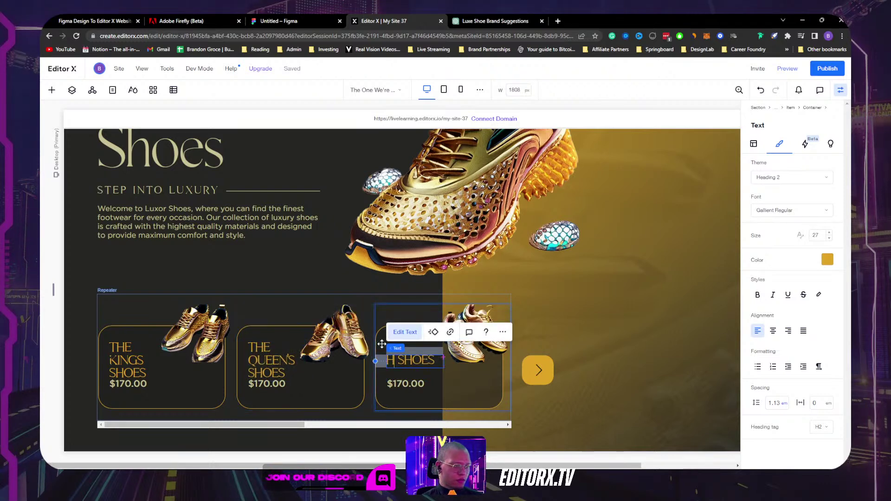
type("ERME")
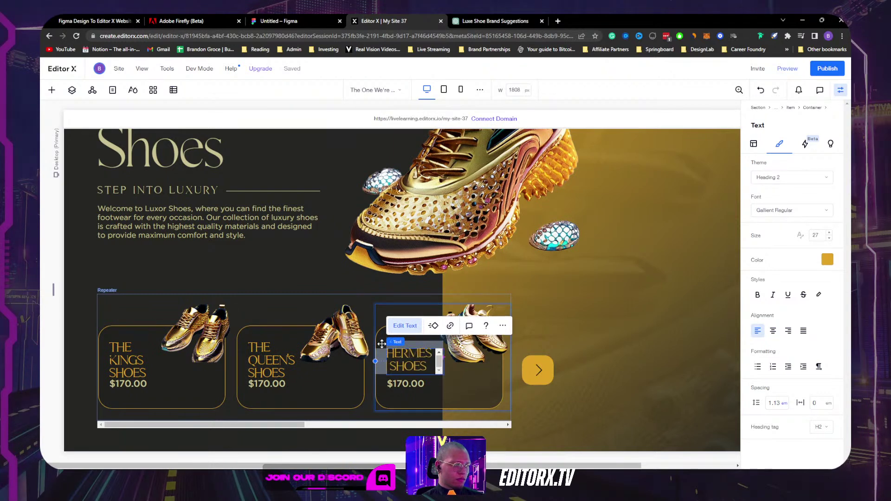
left_click(659, 311)
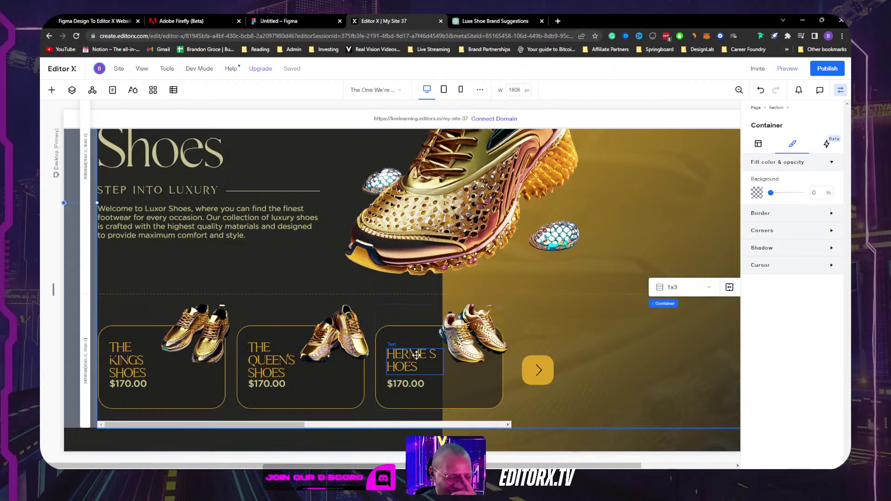
left_click(408, 362)
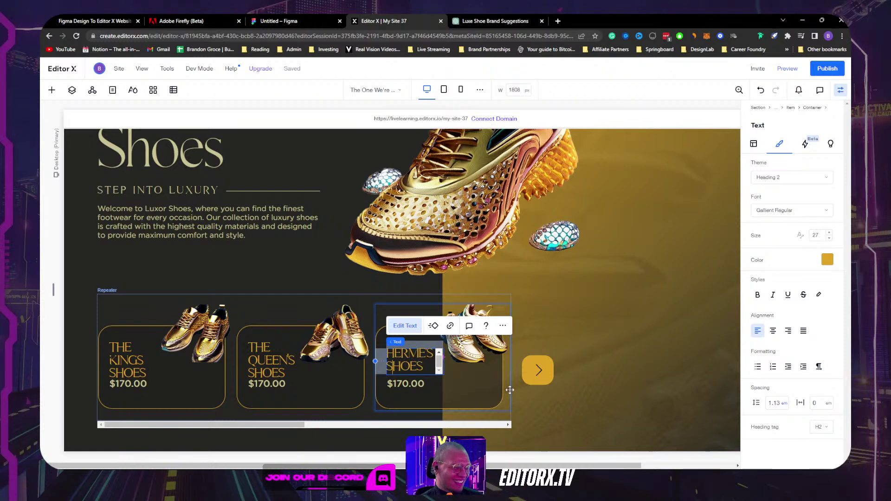
left_click(649, 319)
left_click(433, 355)
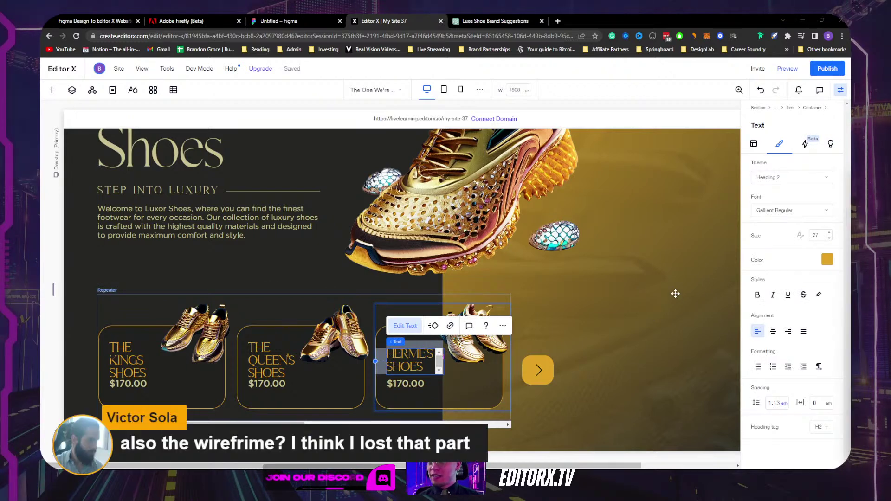
mouse_move(567, 465)
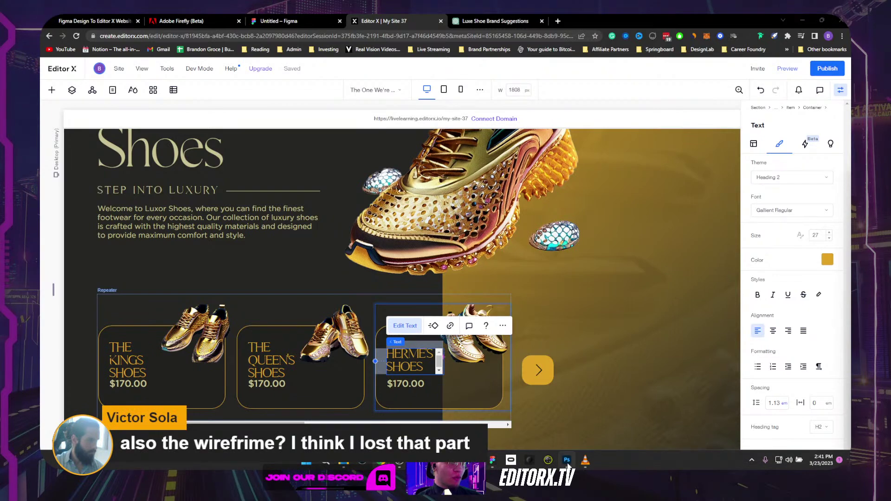
left_click(492, 459)
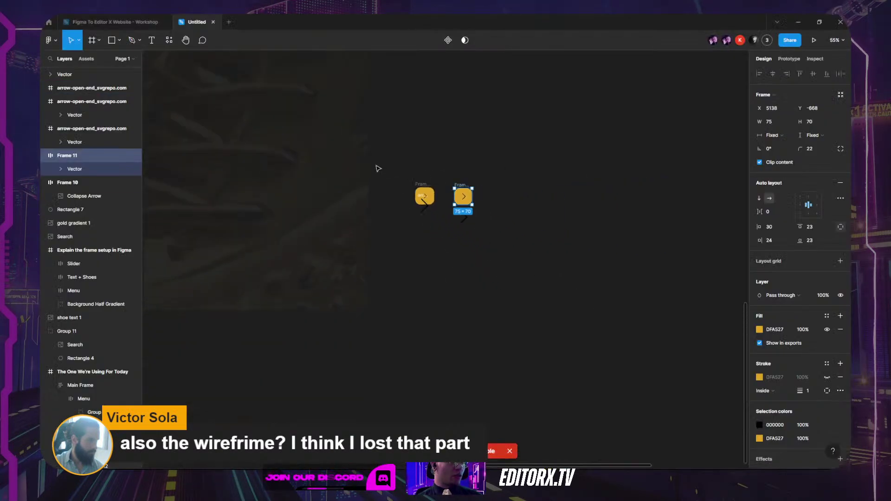
scroll(378, 169, "down", 5)
scroll(281, 243, "up", 8)
left_click_drag(282, 243, 390, 214)
left_click_drag(198, 105, 236, 86)
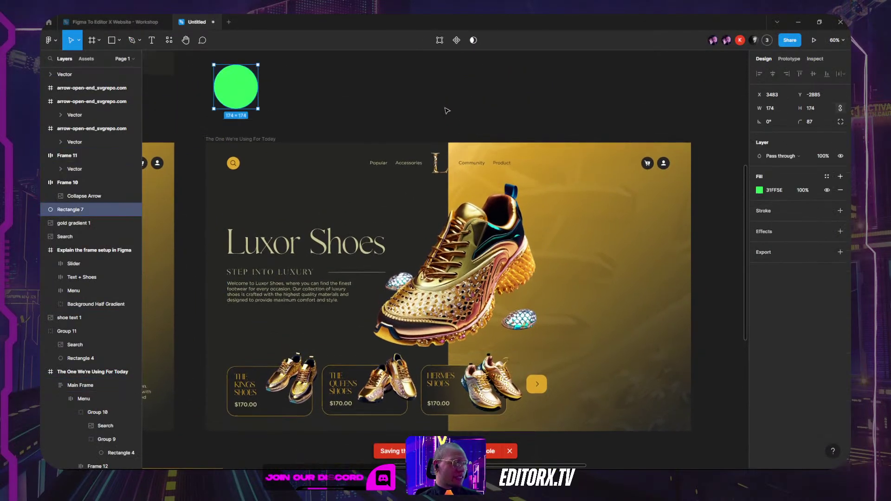
left_click(447, 110)
scroll(325, 139, "left", 2)
left_click(289, 126)
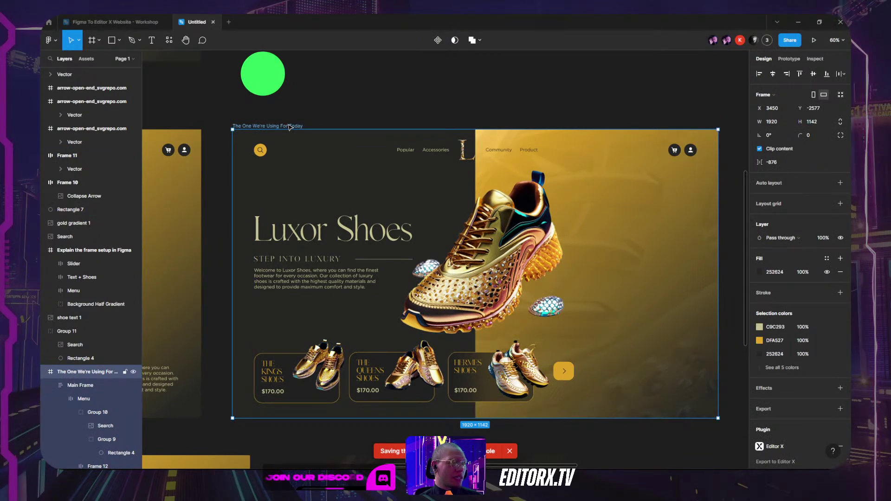
left_click(163, 42)
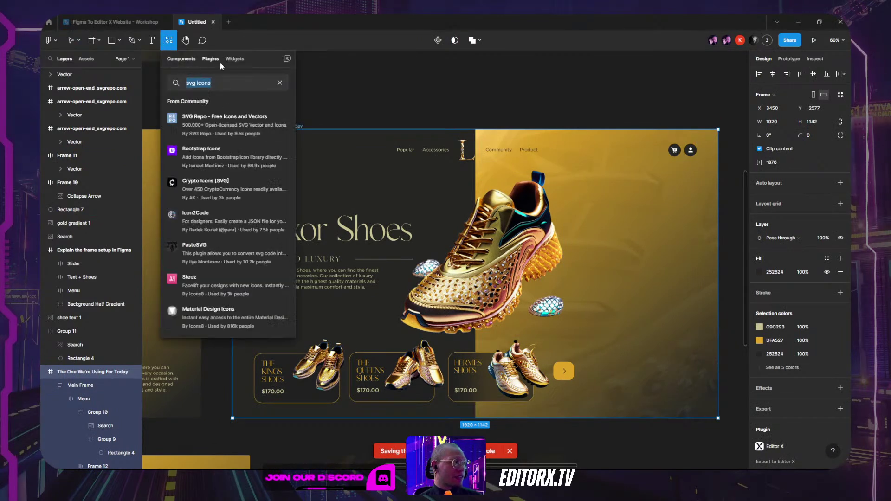
type("ed")
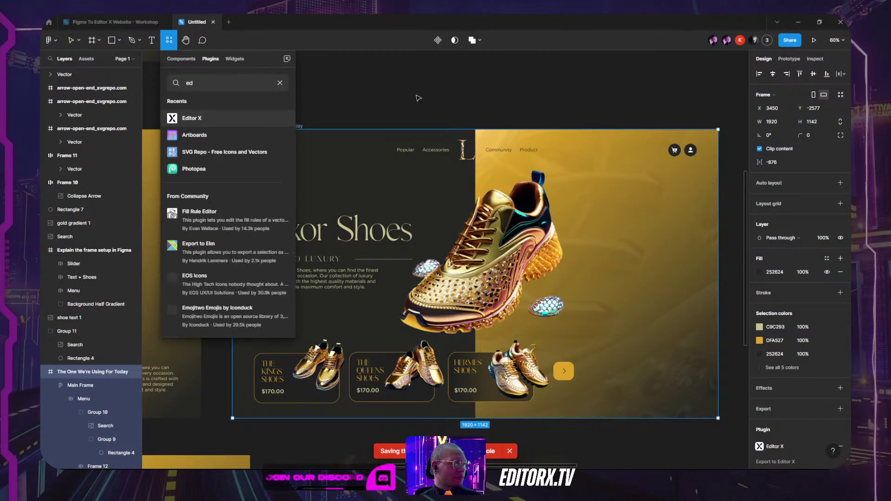
left_click(416, 97)
scroll(431, 112, "down", 3)
key("alt+Tab")
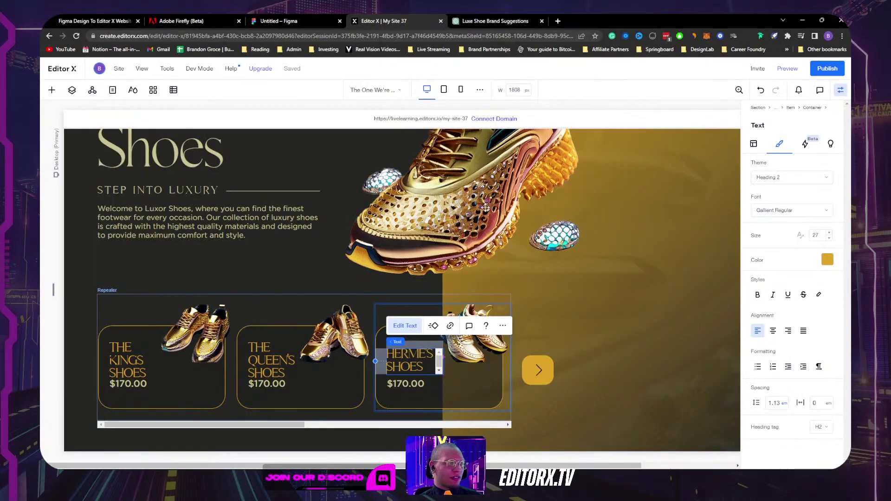
Step: Inspect the shape at the slider's left edge, including its size, position and layer options, then deselect it
scroll(500, 222, "up", 4)
scroll(500, 223, "down", 4)
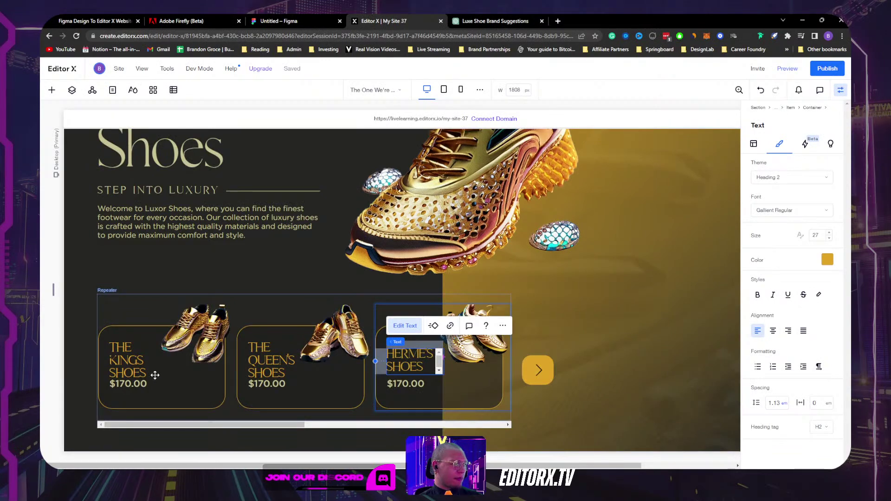
left_click(132, 386)
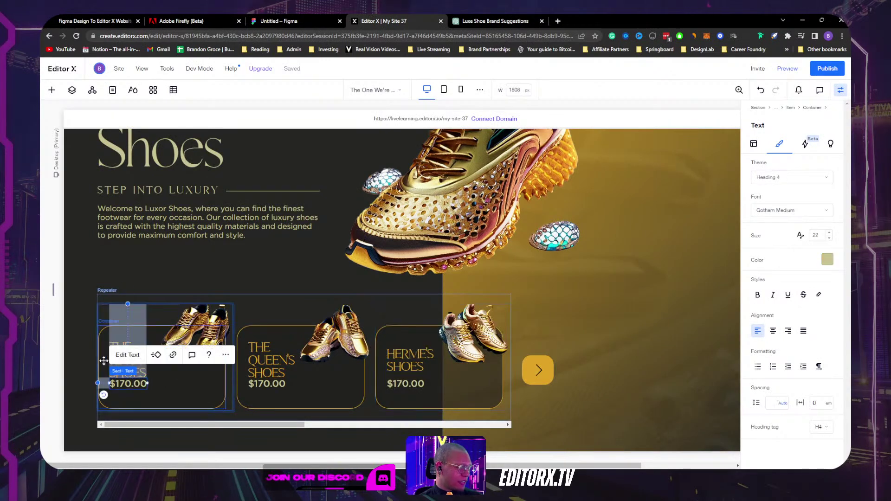
left_click(109, 359)
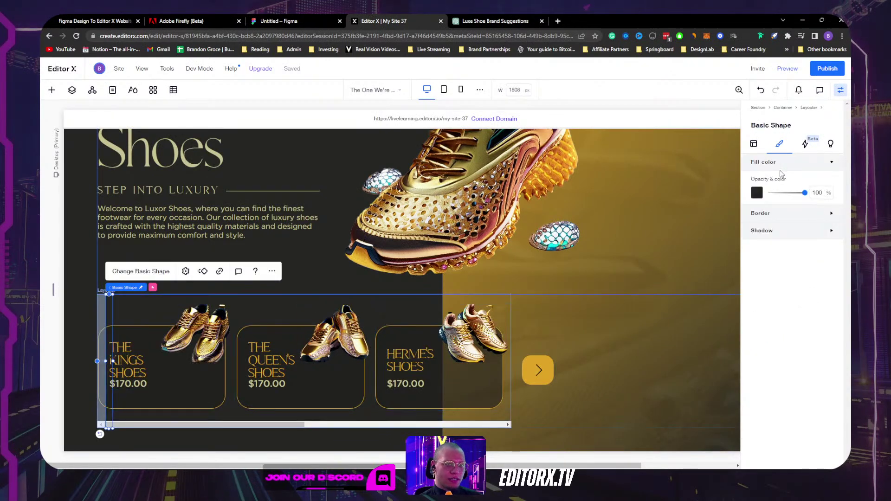
left_click(754, 144)
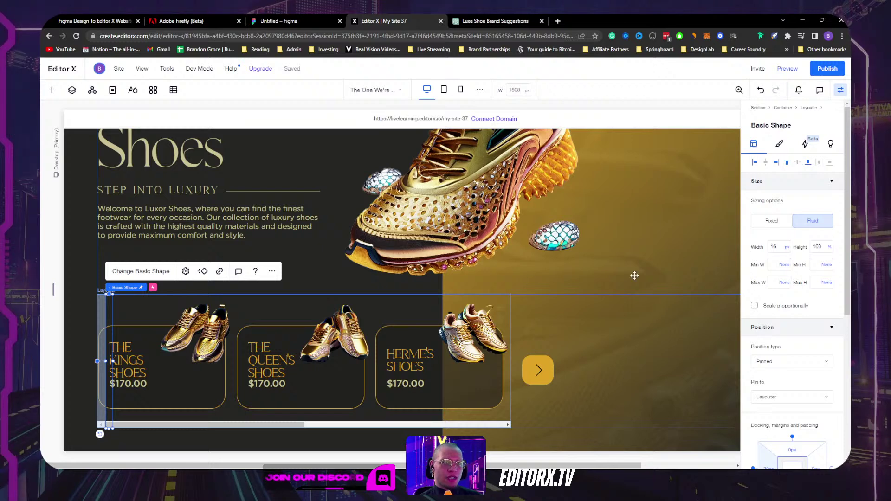
left_click(72, 90)
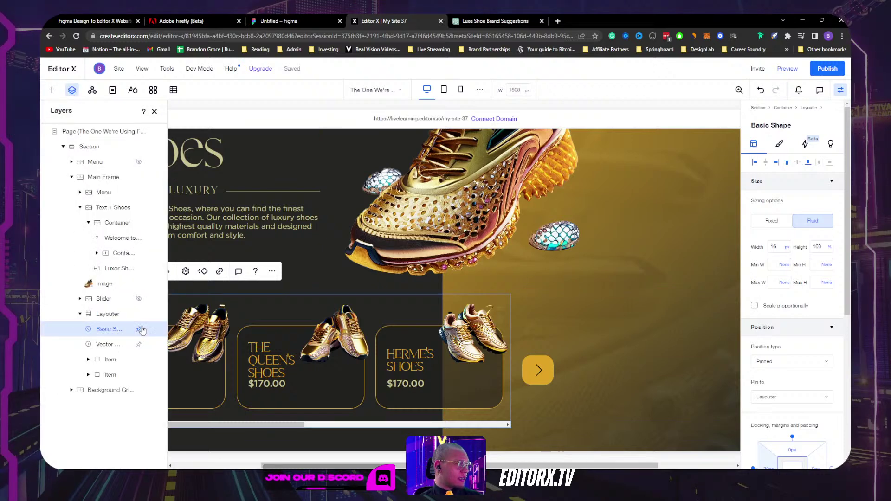
left_click(150, 329)
left_click(171, 123)
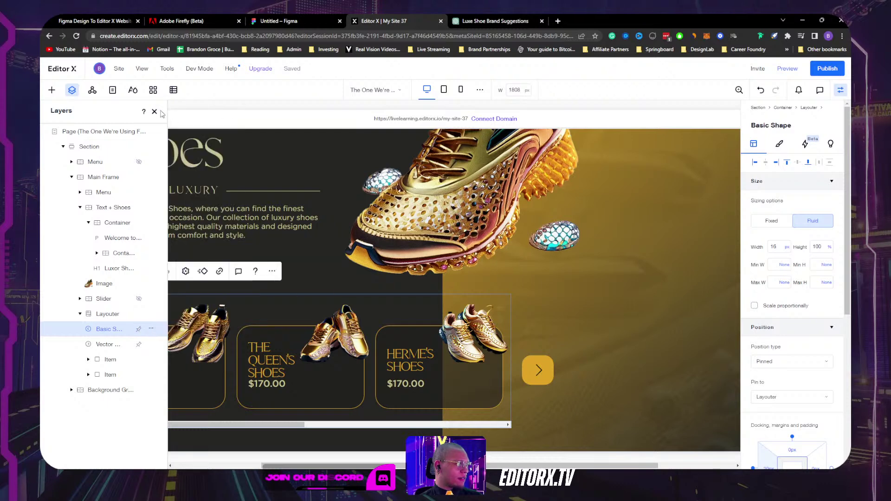
left_click(171, 123)
left_click(154, 111)
Step: Preview the site and advance the shoe-card slider five cards with the yellow next arrow
left_click(787, 68)
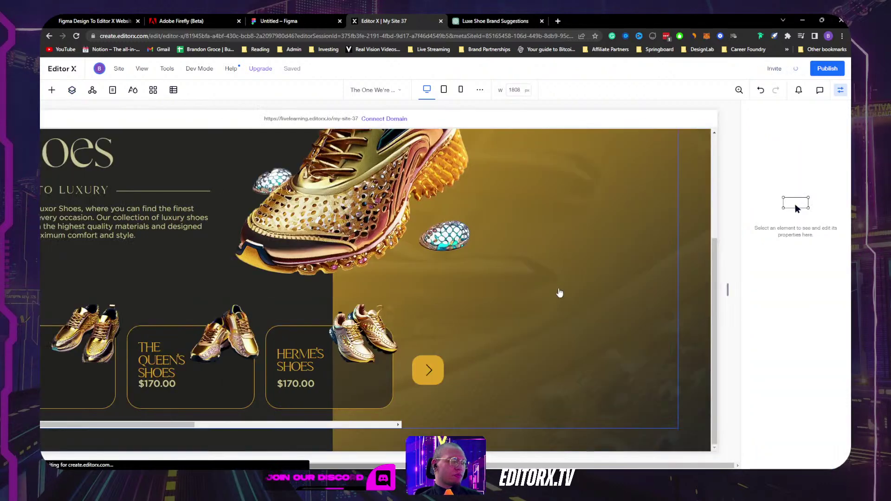
left_click(539, 360)
left_click(538, 359)
left_click(538, 360)
left_click(538, 359)
left_click(538, 359)
Step: Slide to the last card, exit preview, and switch off Show scrollbar on the shoe-card Layouter
left_click(538, 359)
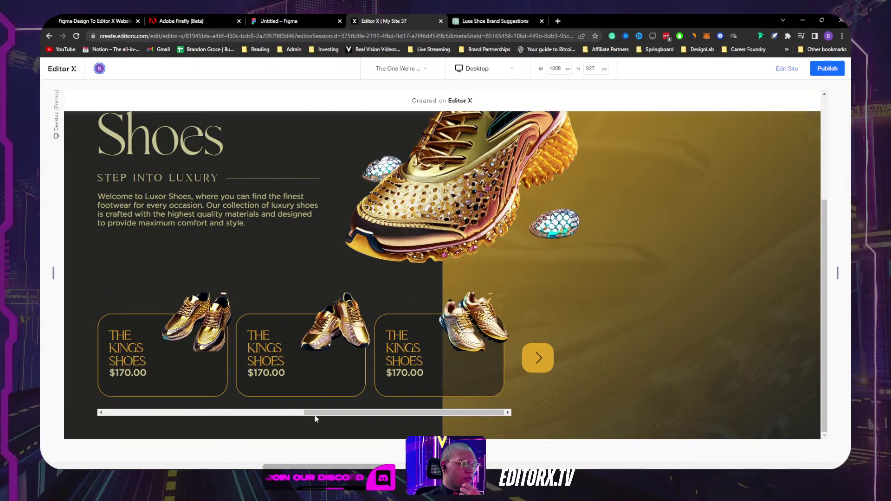
left_click(793, 72)
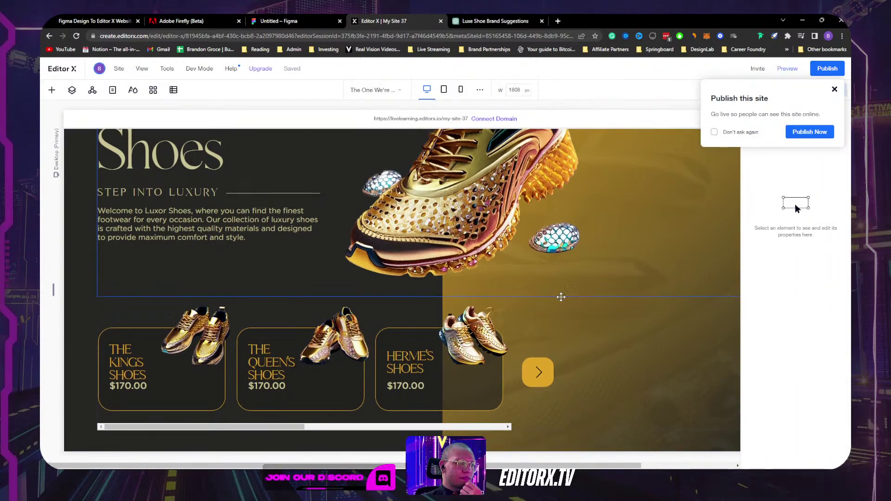
left_click(455, 424)
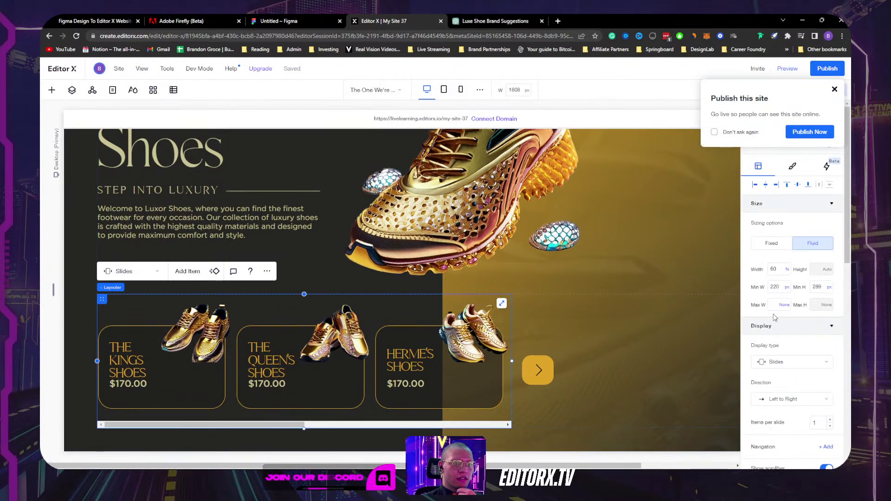
scroll(798, 340, "down", 2)
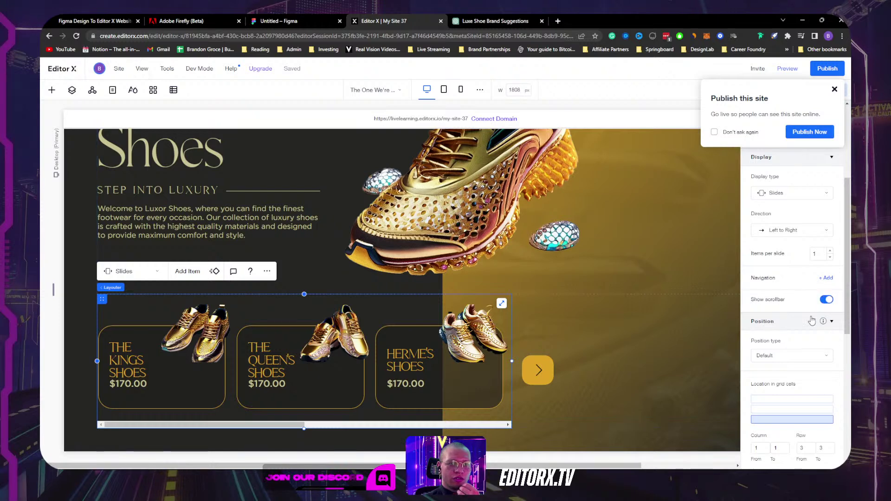
left_click(828, 301)
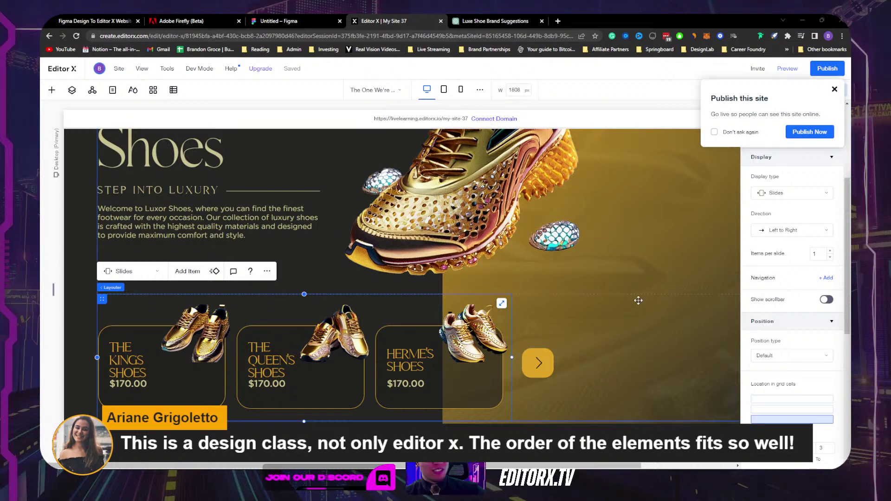
left_click(834, 89)
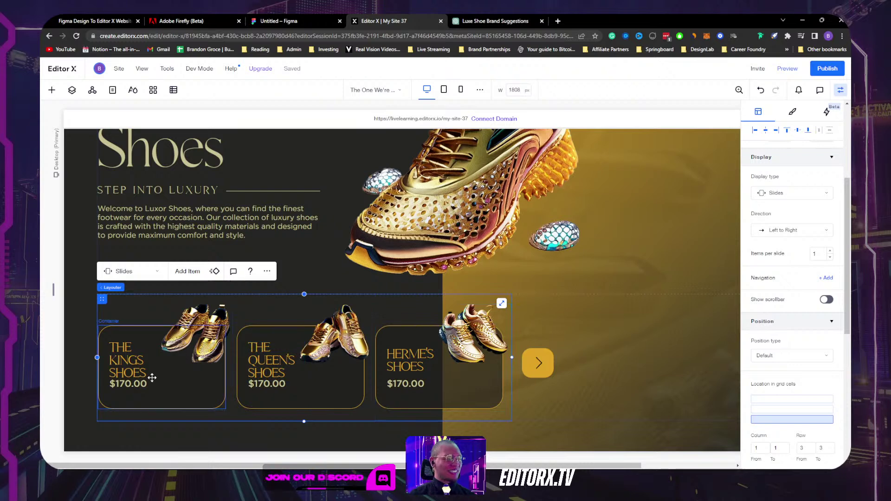
Step: Dock the first card's $170.00 price to the card bottom and nudge it down
left_click(137, 386)
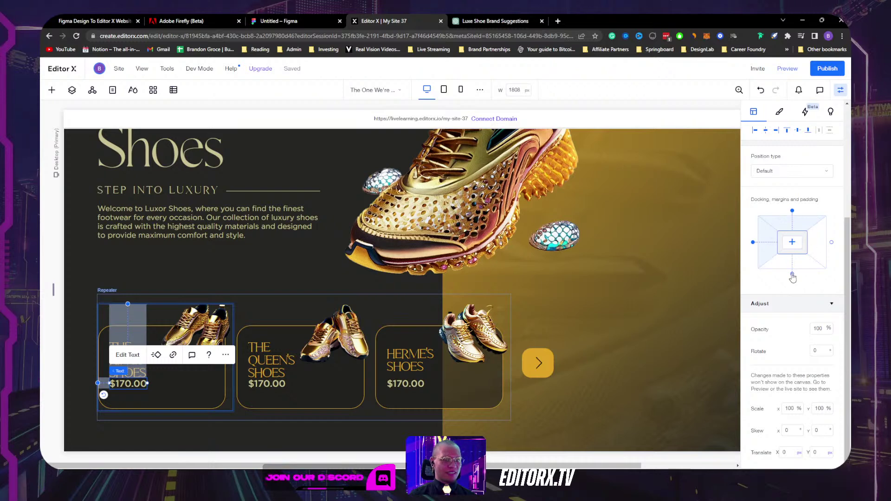
left_click(792, 274)
left_click(792, 211)
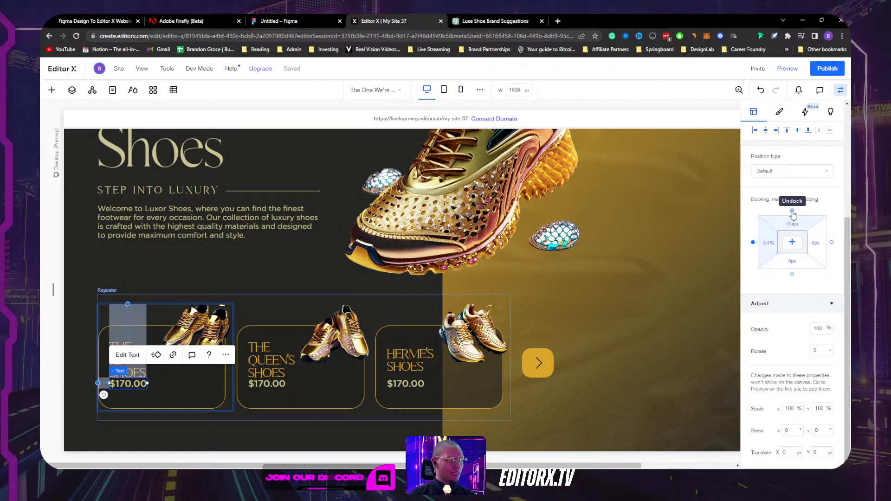
left_click(792, 211)
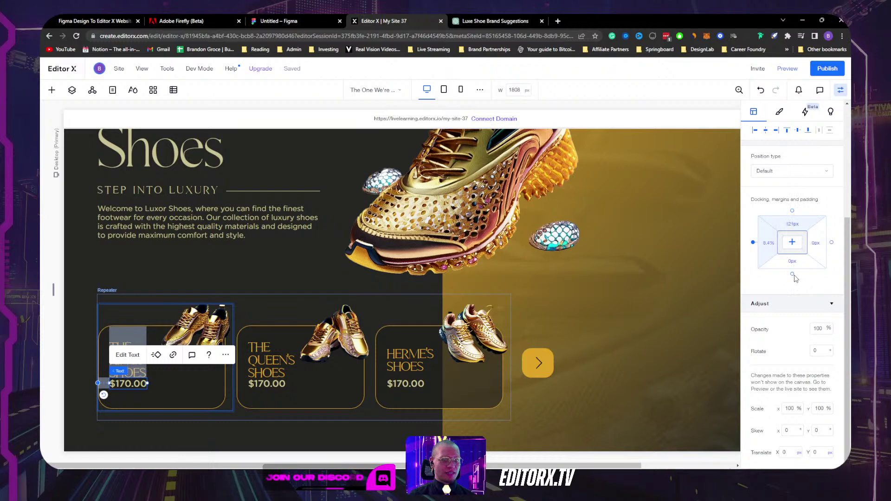
left_click(792, 275)
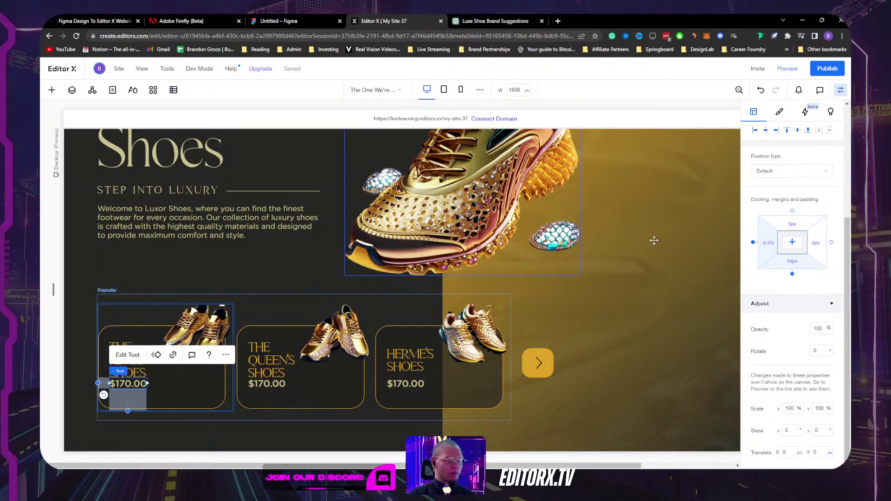
key("shift+Down")
key("shift+Down")
key("shift+Down")
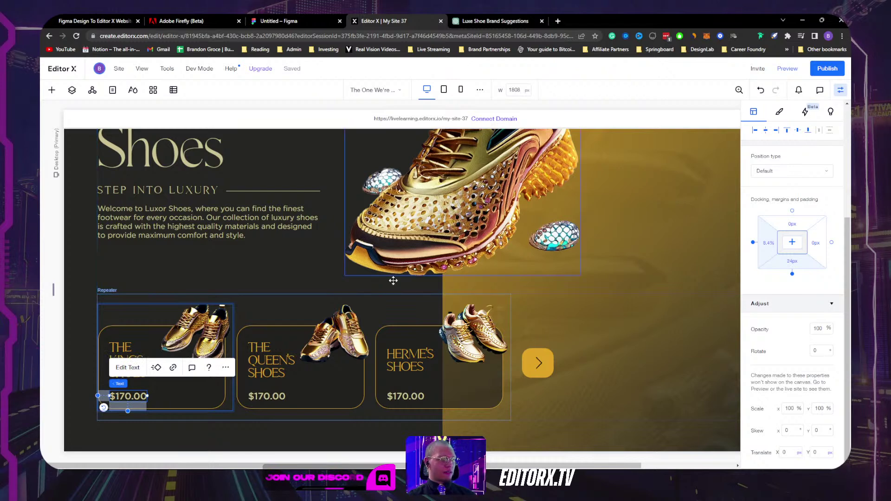
Step: Select the Herme's and first-card shoe images, then switch to the Golden Shoes Photoshop document
left_click(447, 344)
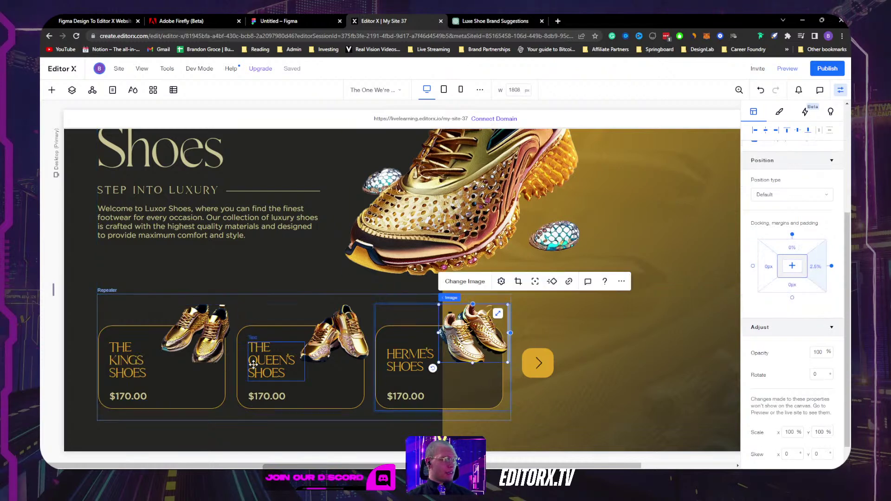
left_click(207, 350)
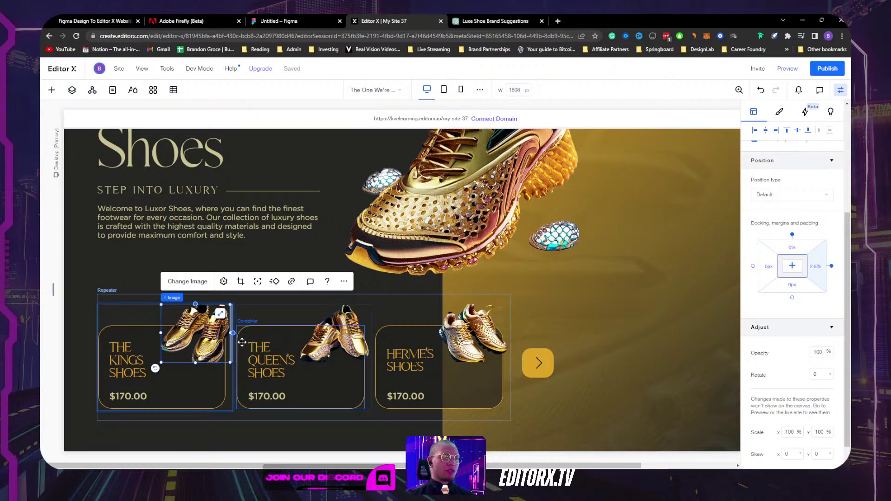
scroll(469, 283, "up", 3)
scroll(682, 340, "down", 3)
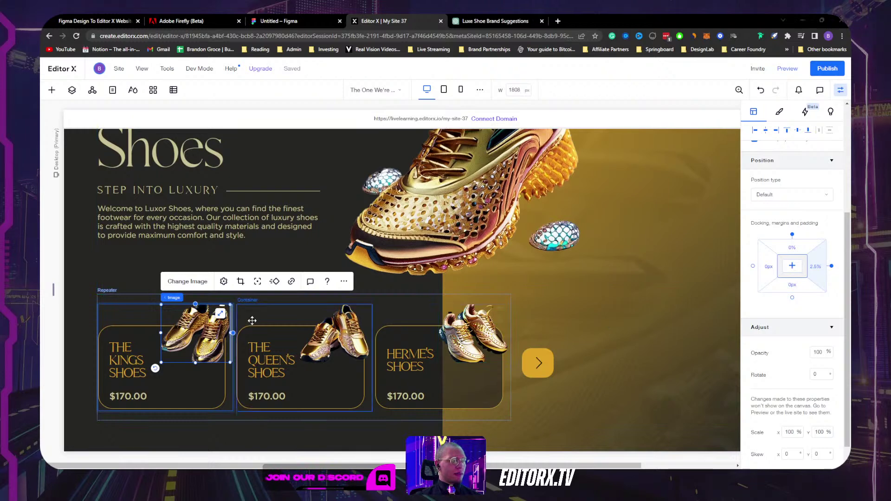
key("alt+Tab")
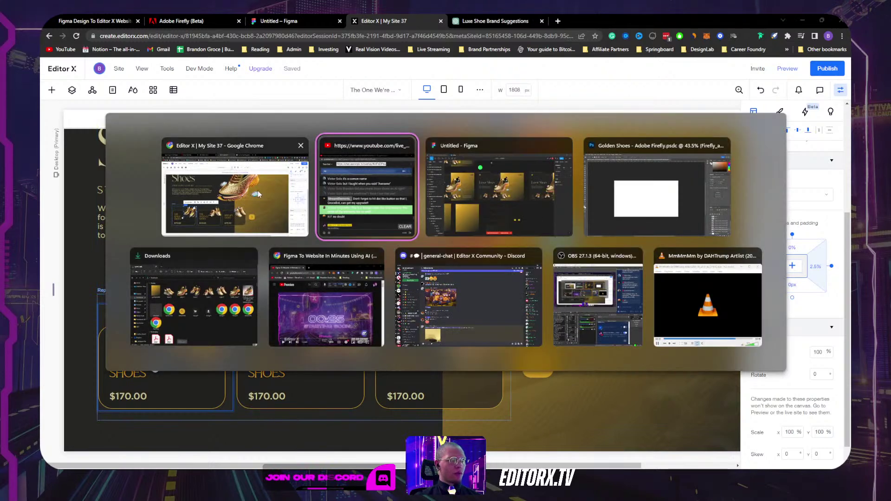
left_click(657, 195)
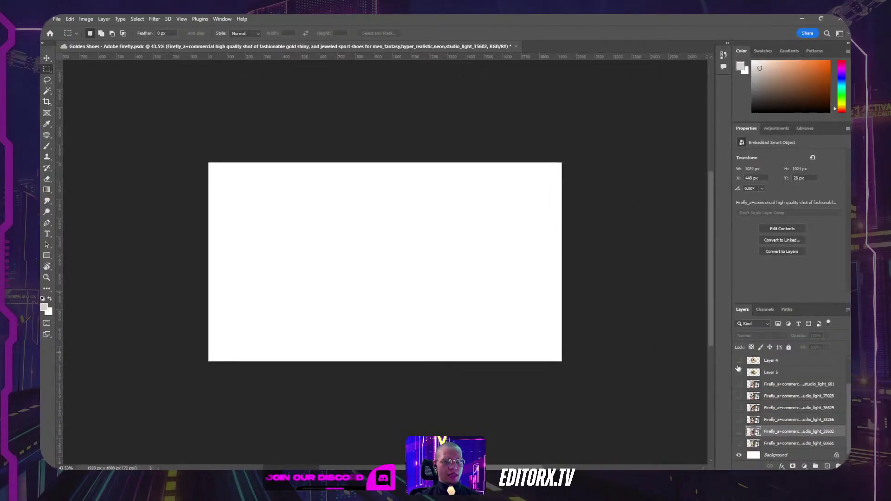
Step: Draw a rectangle shape around the gold shoes and narrow it from the left to 893 × 875 px
left_click(738, 360)
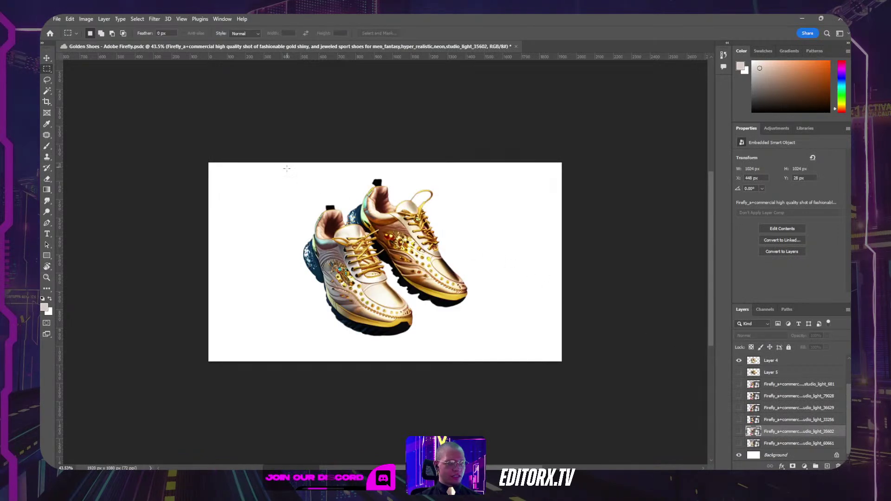
key("r")
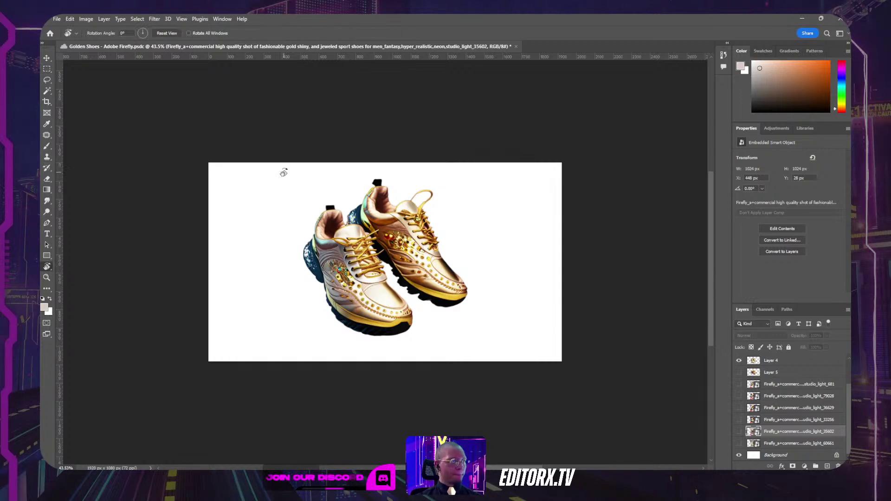
key("u")
key("v")
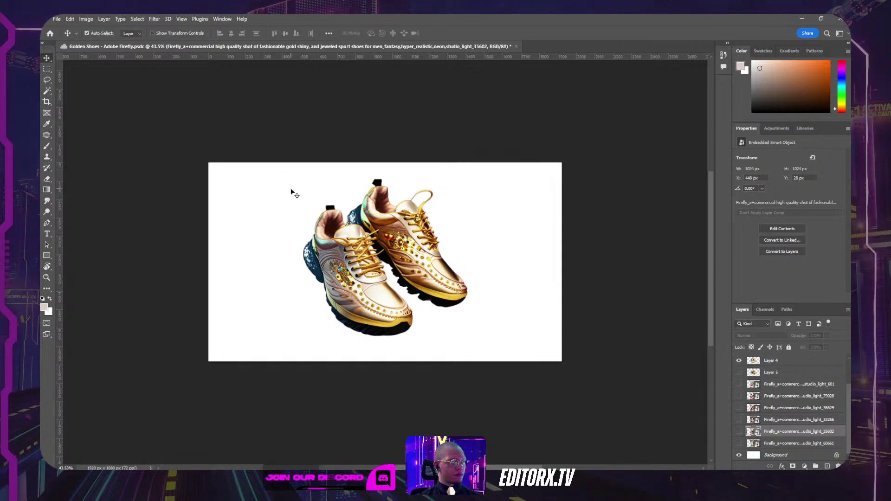
key("m")
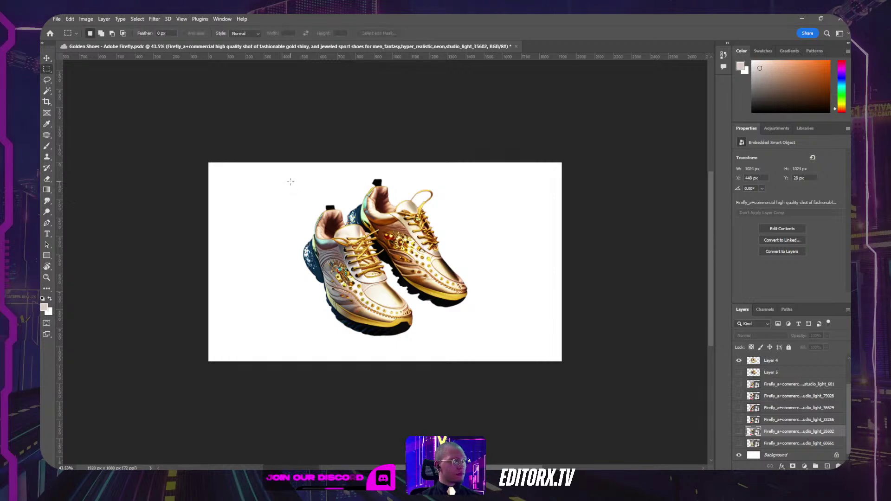
key("u")
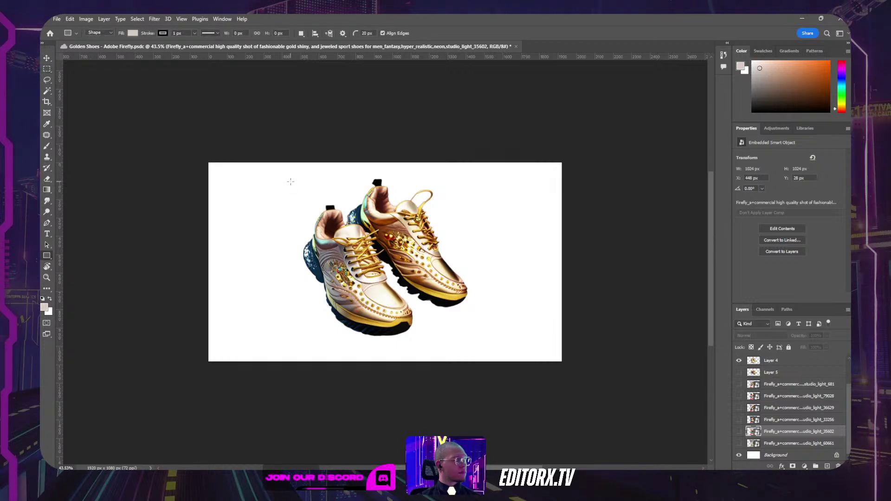
left_click_drag(284, 178, 467, 337)
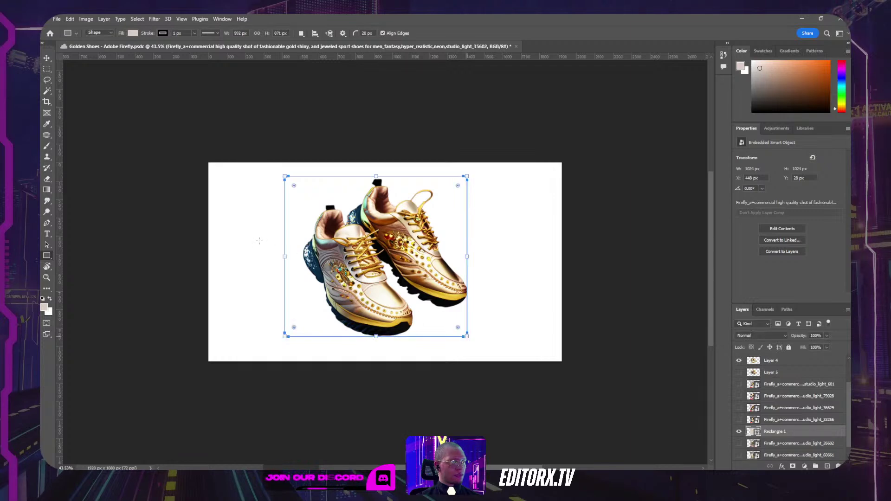
key("v")
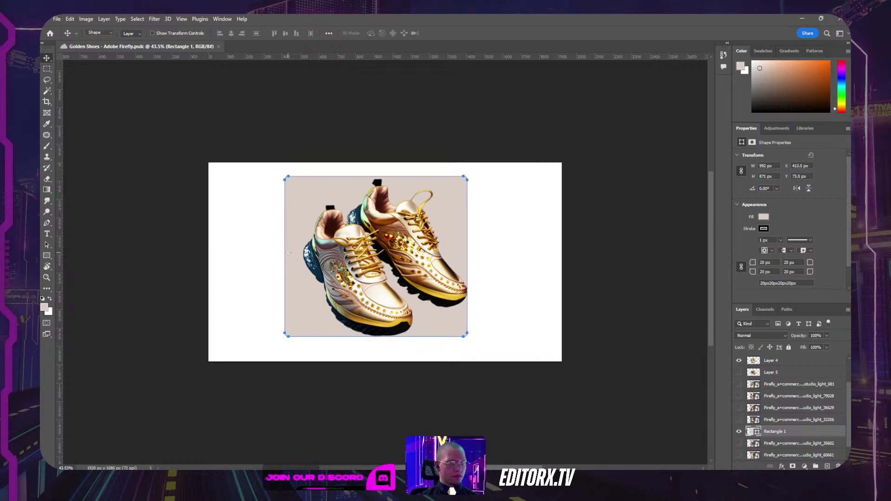
key("u")
left_click_drag(285, 256, 303, 257)
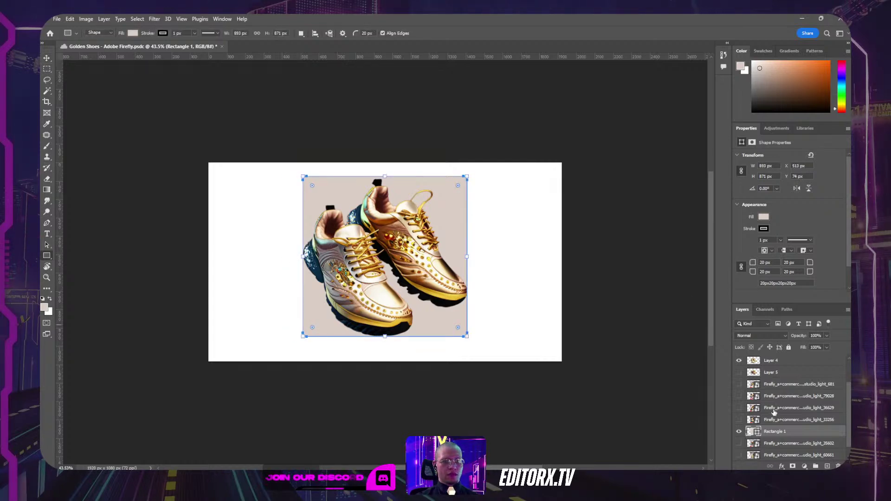
Step: Hide the Layer 4 and Layer 5 shoe images, leaving only the beige card rectangle
left_click(738, 362)
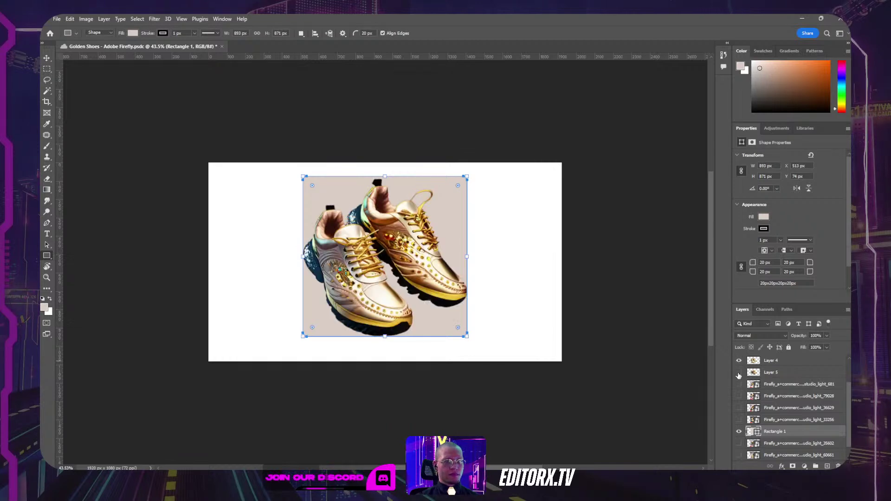
left_click(739, 373)
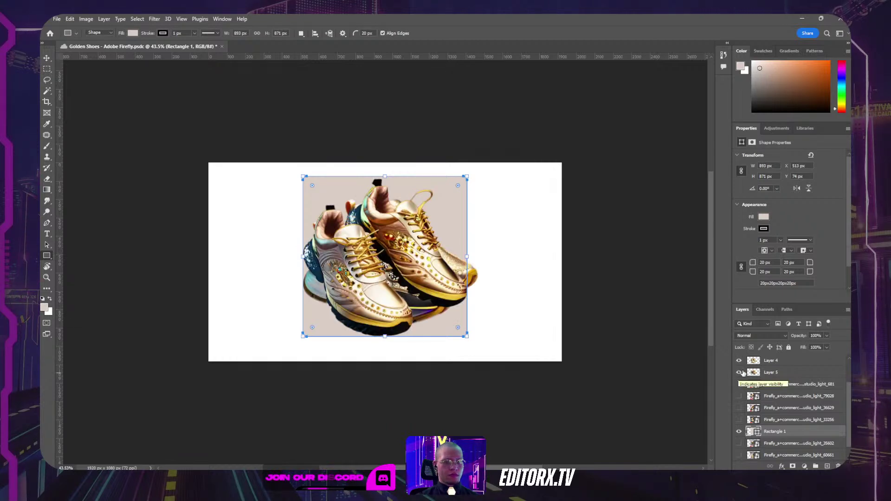
left_click(770, 373)
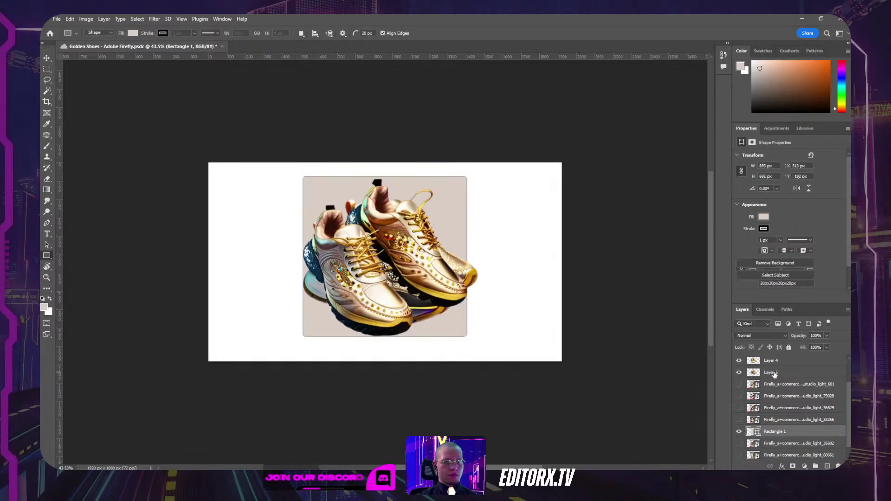
left_click(739, 361)
left_click(739, 373)
scroll(742, 378, "up", 1)
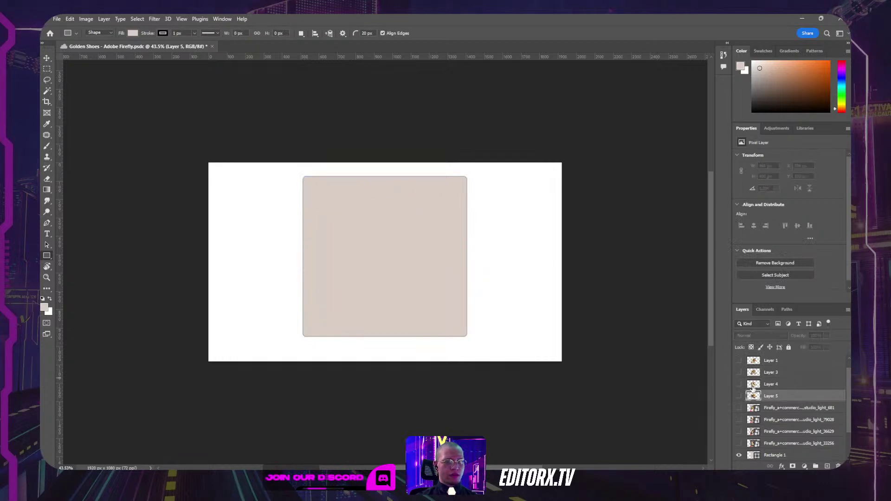
Step: Tag Layer 4 red, then slightly shrink Layer 3's golden shoes and move them up about 40 px
right_click(783, 384)
left_click(765, 311)
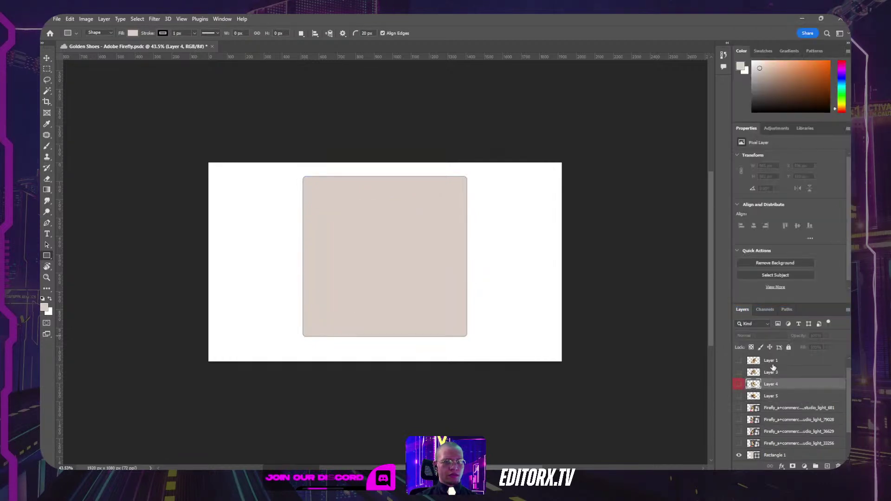
left_click(739, 372)
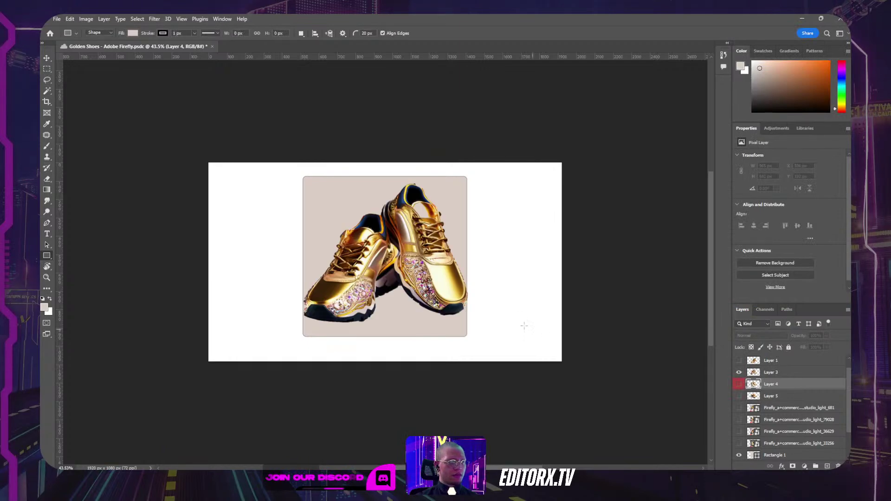
key("v")
left_click(453, 290, "ctrl")
key("ctrl+t")
left_click_drag(468, 181, 465, 182)
mouse_move(424, 247)
left_mouse_down()
mouse_move(424, 240)
mouse_move(431, 253)
left_mouse_up()
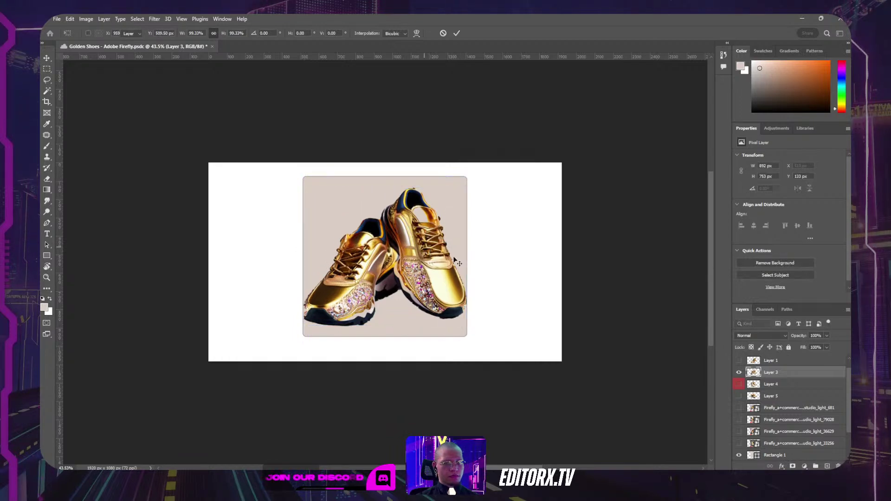
key("Return")
Step: Compare the shoe layers by toggling their visibility, then nudge Layer 2's gold shoe pair on the card
left_click(739, 374)
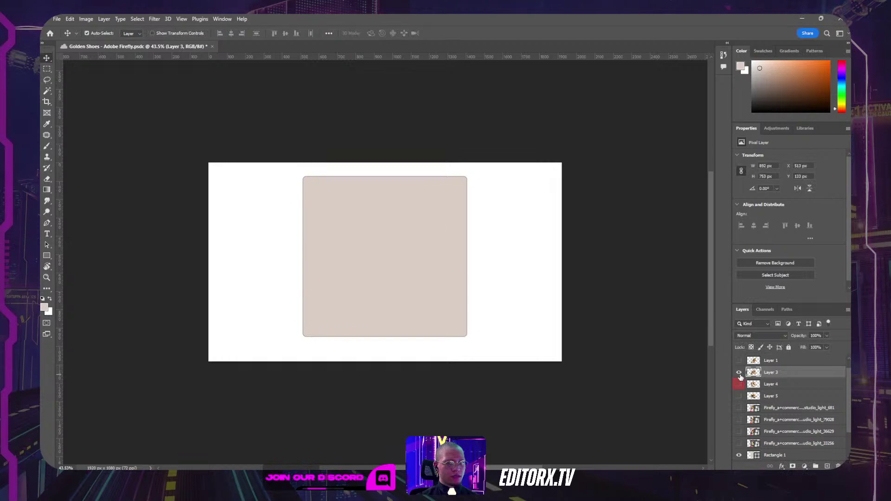
left_click(740, 374)
left_click(739, 385)
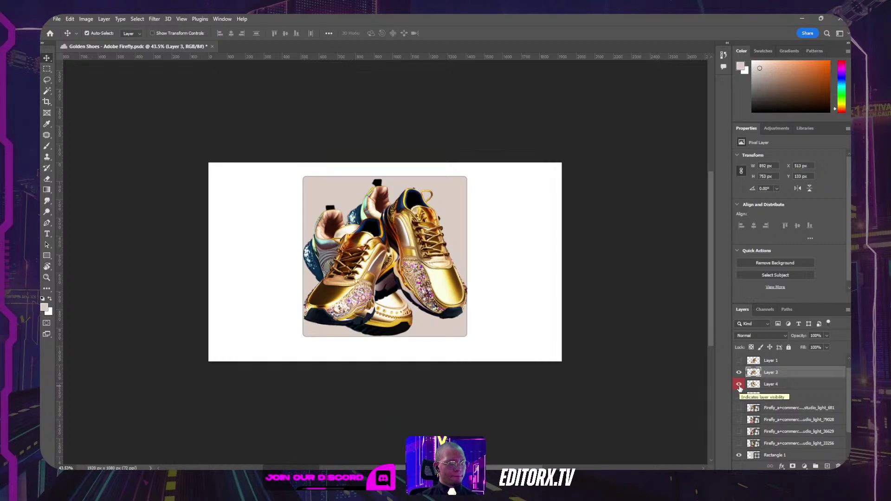
left_click(739, 385)
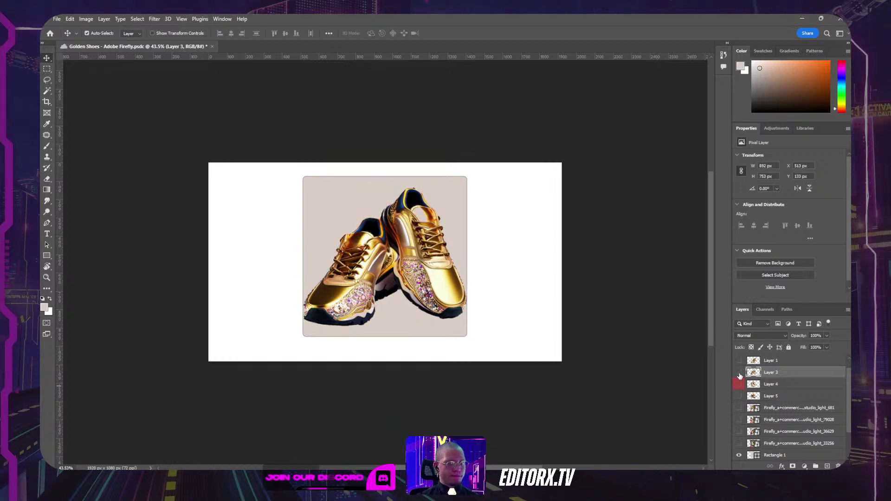
left_click(739, 373)
left_click(739, 361)
left_click(739, 362)
scroll(787, 378, "up", 1)
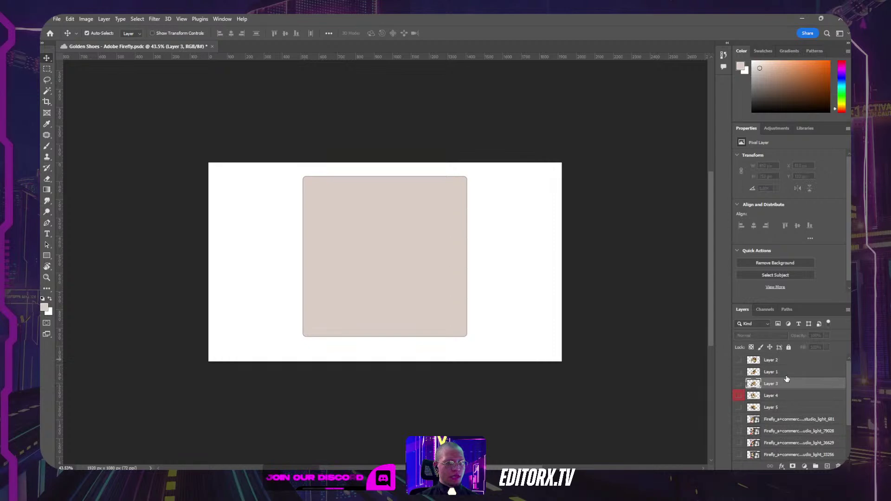
left_click(739, 360)
left_click_drag(421, 250, 423, 250)
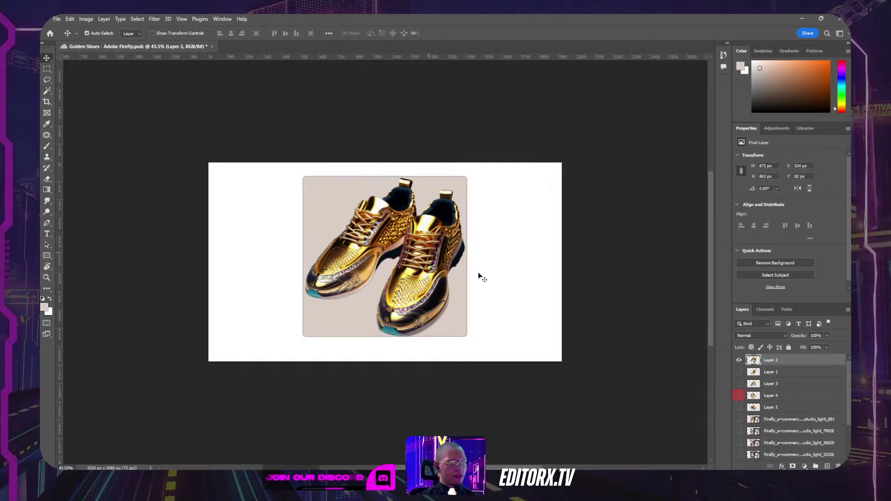
Step: Tag Layer 2 red, move it below Layer 3, and show only Layer 1's gold shoe
right_click(783, 361)
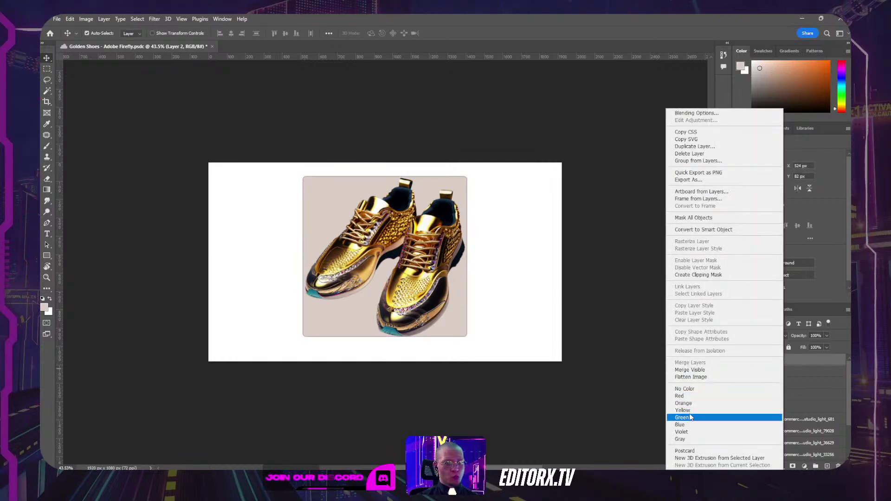
left_click(682, 396)
left_click_drag(784, 360, 785, 390)
left_click(739, 361)
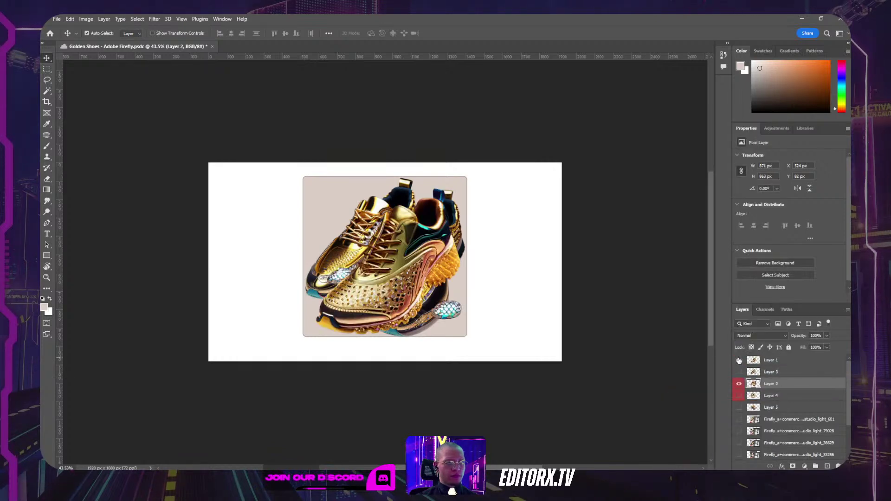
left_click(739, 384)
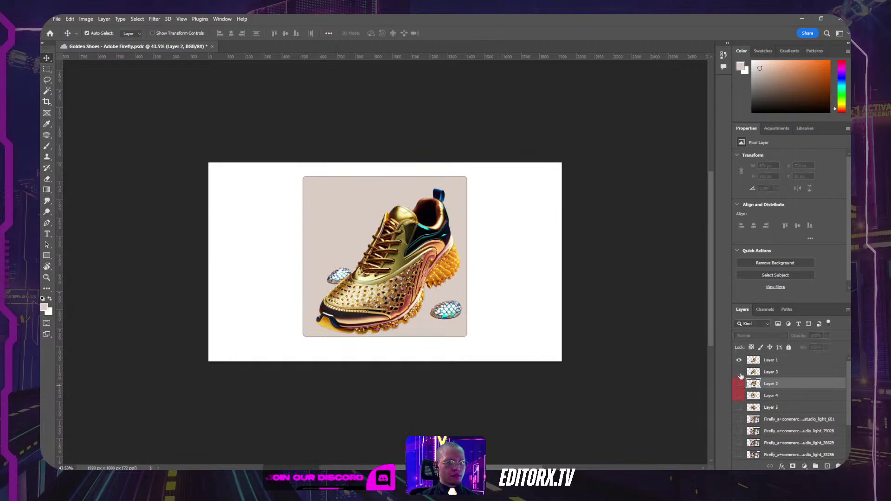
Step: Enlarge Layer 1's gold shoe to about 108% (860 × 863 px) and centre it horizontally
left_click(413, 264)
left_click_drag(414, 263, 403, 262)
key("ctrl+t")
left_click_drag(448, 189, 465, 181)
left_click_drag(434, 224, 431, 224)
key("Return")
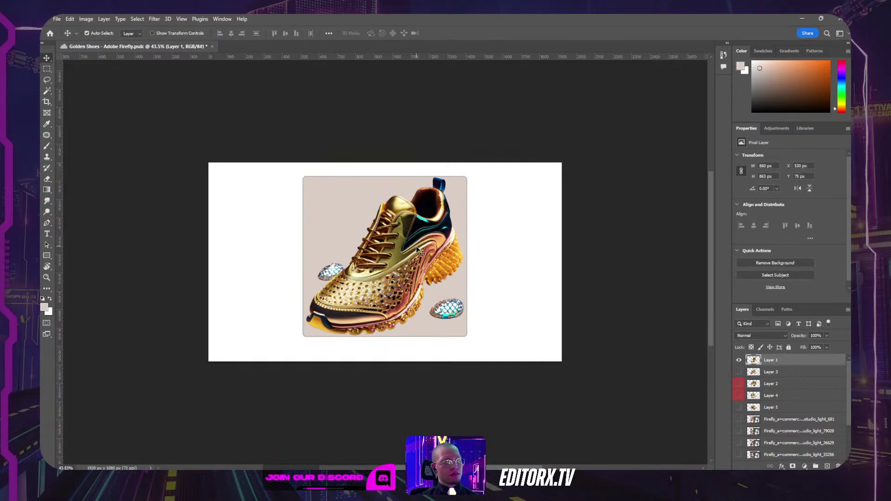
Step: Tag Layer 1 red and rename the three red-tagged shoe layers re-ex 1, re-ex 2 and re-ex 3
right_click(789, 362)
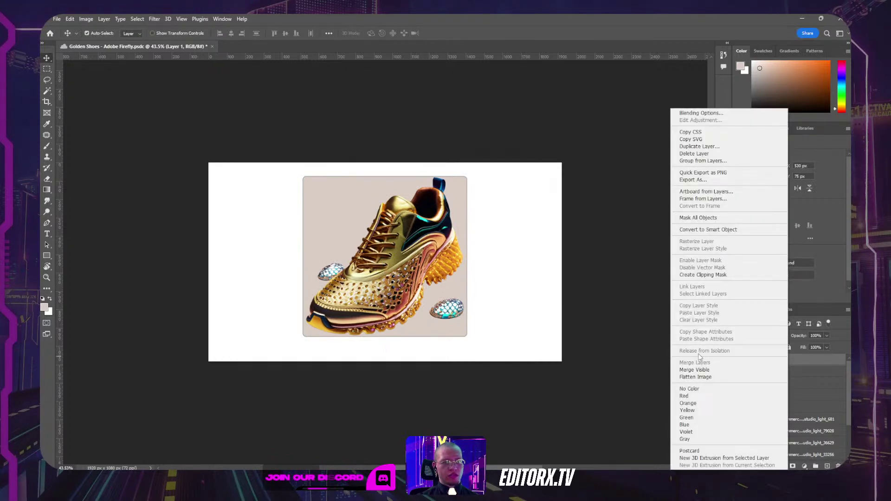
left_click(684, 395)
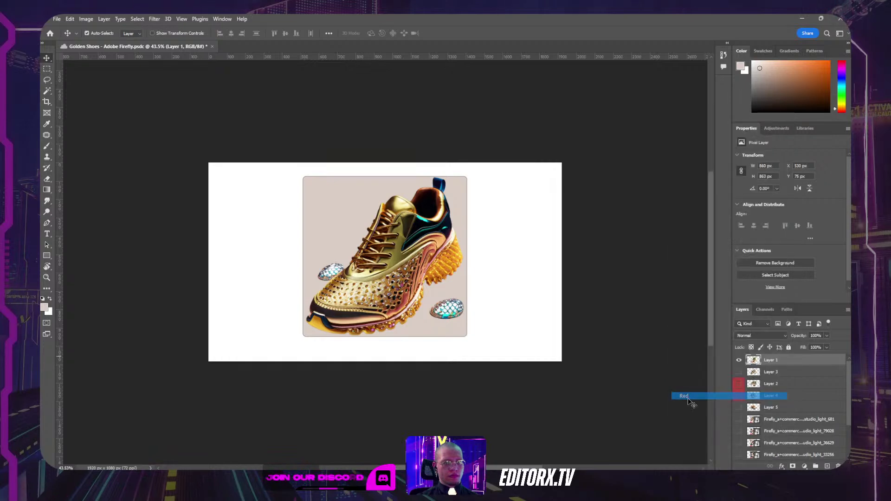
double_click(772, 360)
type("re-ex")
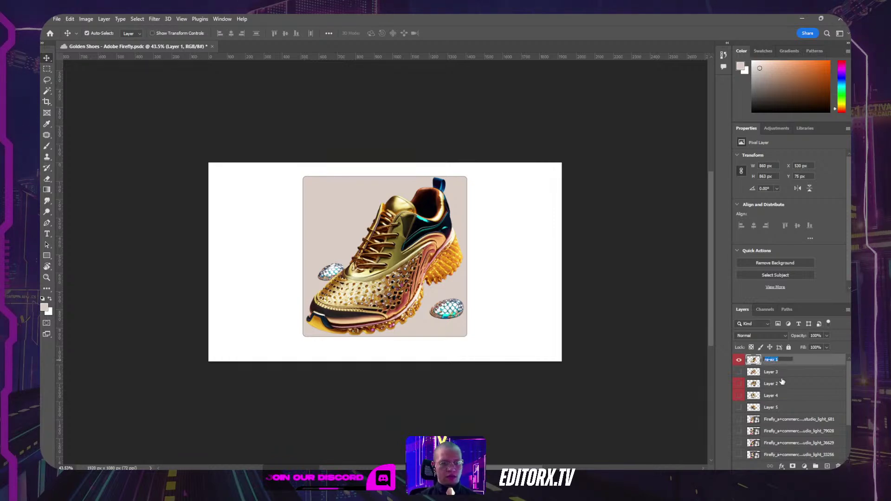
double_click(771, 384)
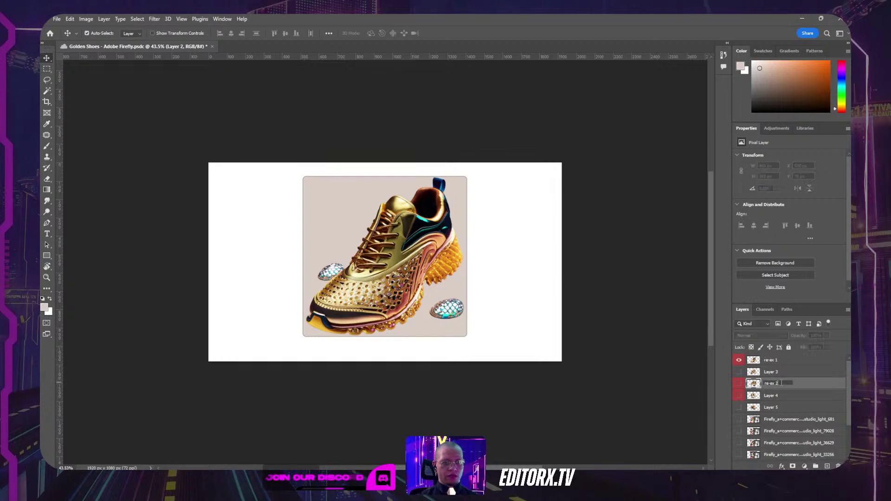
double_click(775, 398)
type("re-ex 1")
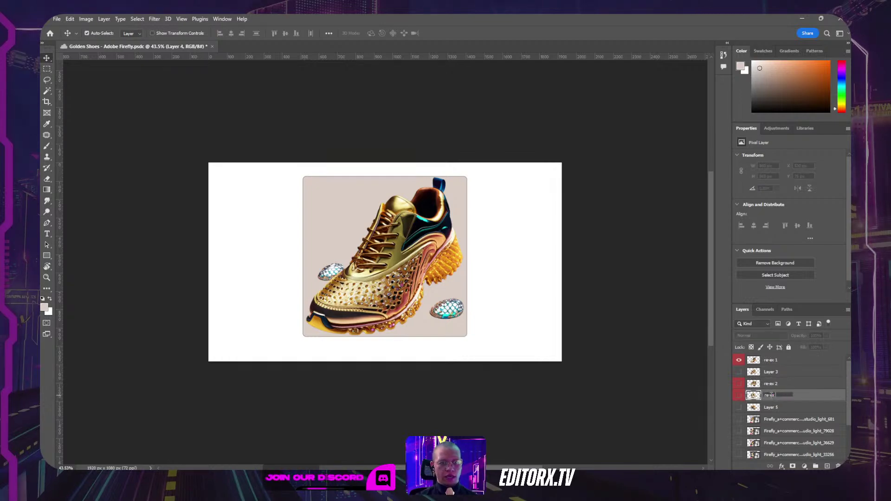
left_click(795, 386)
Step: Quick Export the three re-ex layers as PNGs to Downloads, then select the Queen's Shoes card image in Editor X
left_click(789, 396)
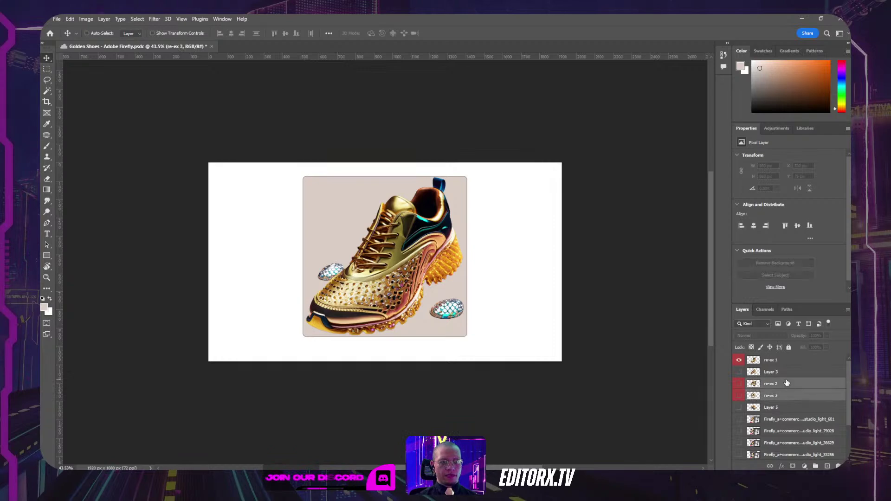
left_click(787, 385, "ctrl")
left_click(785, 360, "ctrl")
right_click(785, 360)
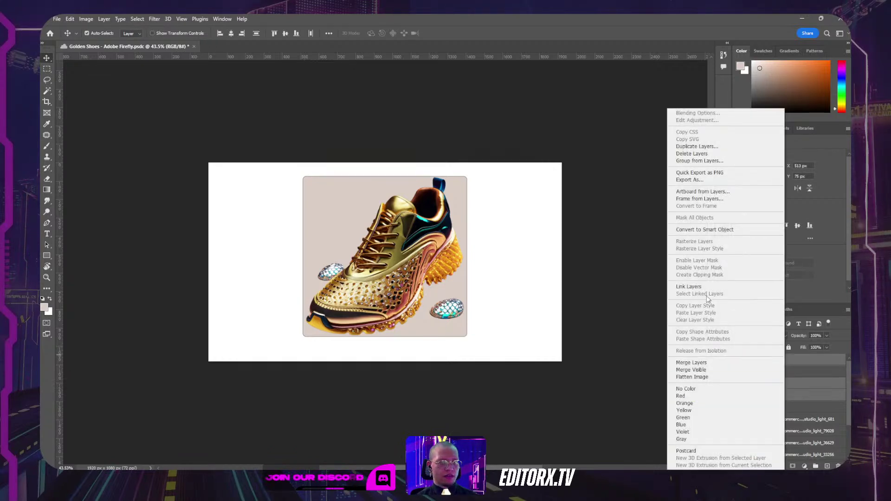
left_click(710, 173)
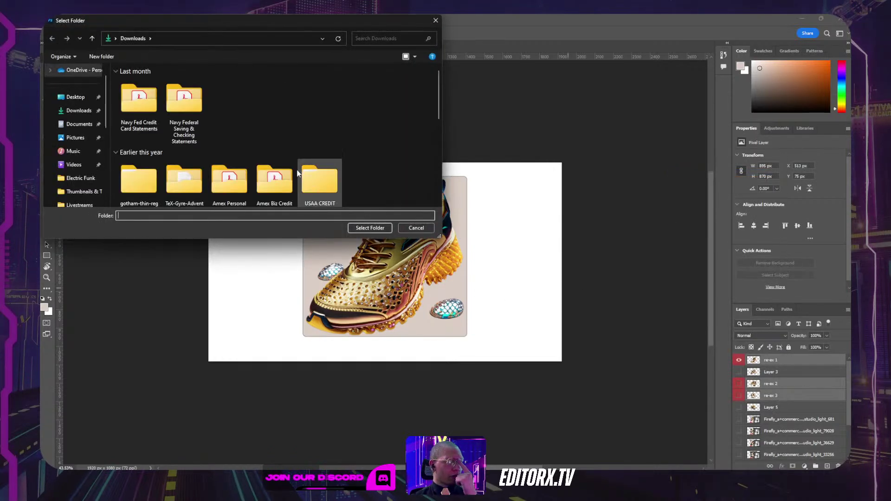
left_click(80, 111)
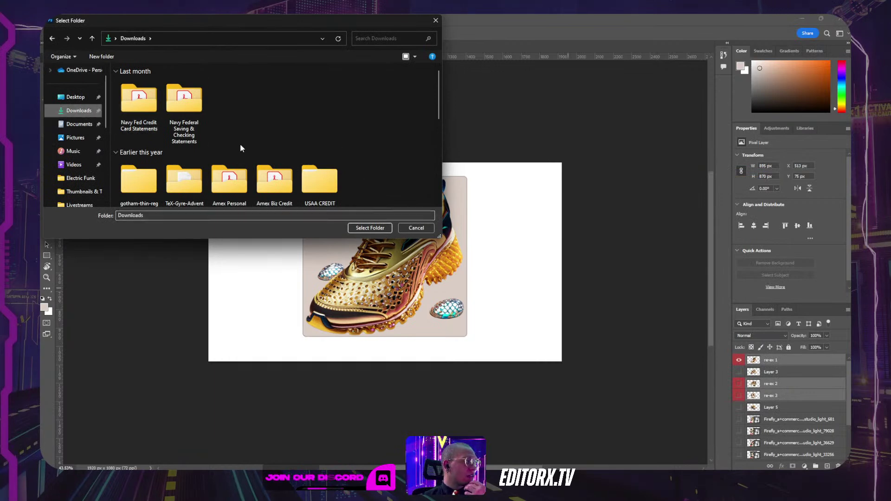
left_click(377, 229)
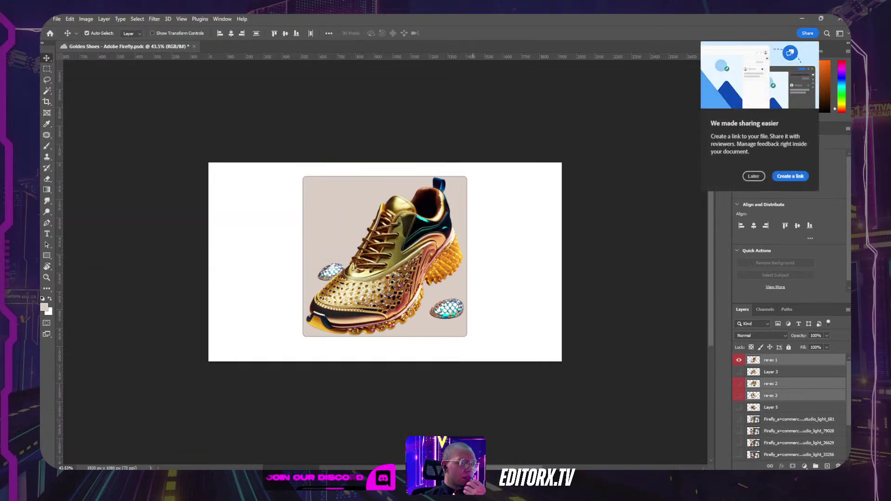
key("alt+Tab")
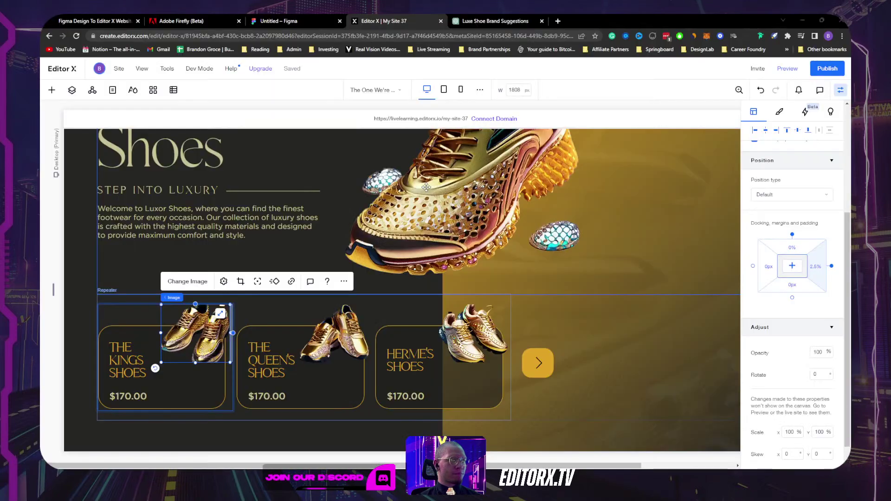
left_click(362, 311)
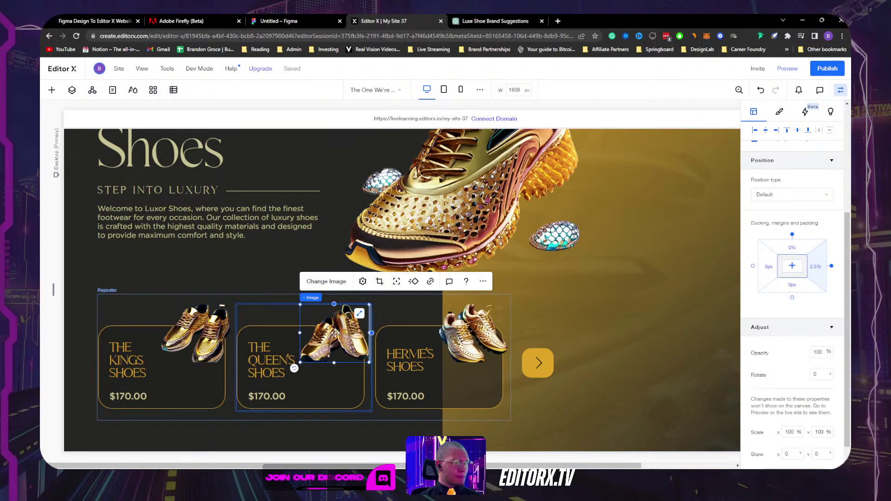
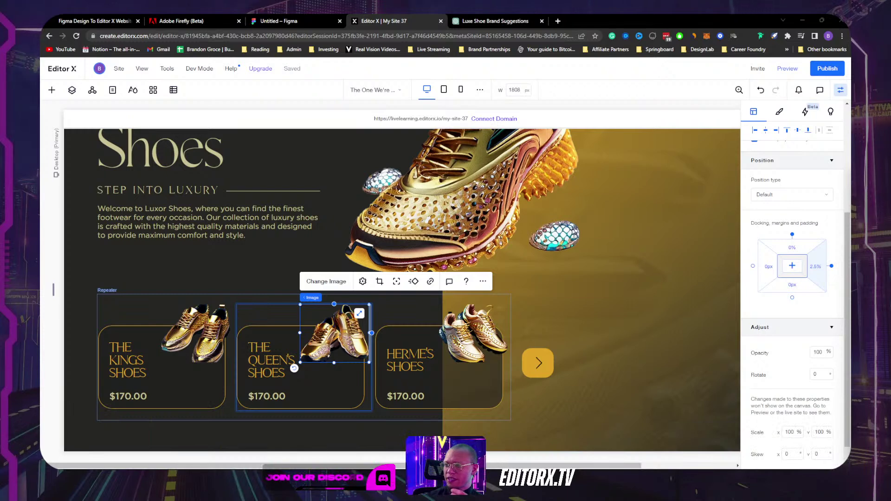
Step: Search Google for 'css spice' and open the CSS Spice Chrome Extension page on Gumroad
left_click(557, 20)
type("css spice")
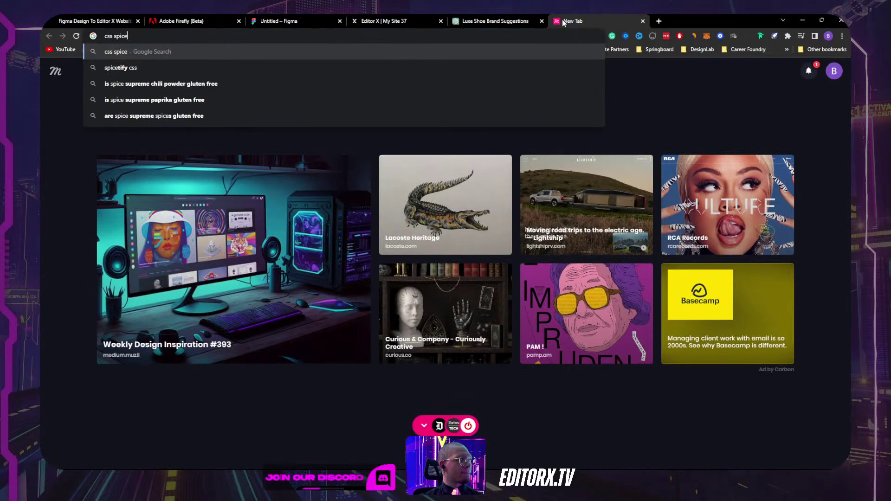
key("Return")
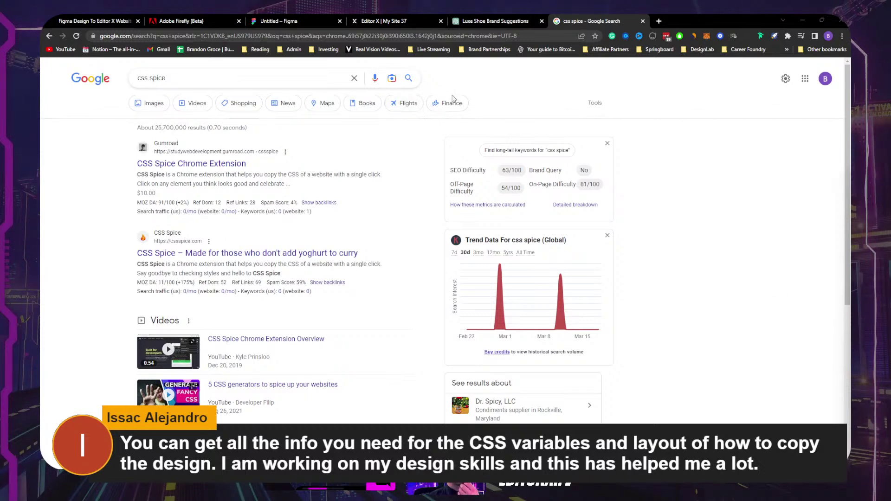
mouse_move(499, 17)
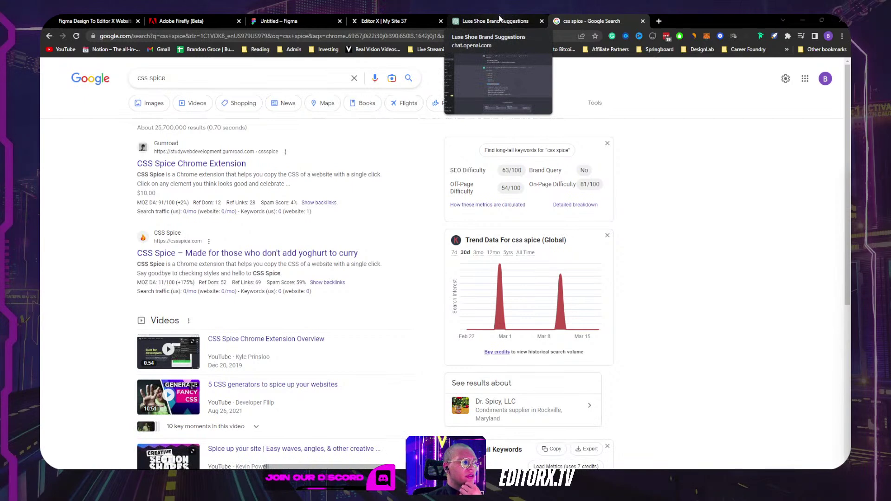
left_click(240, 163)
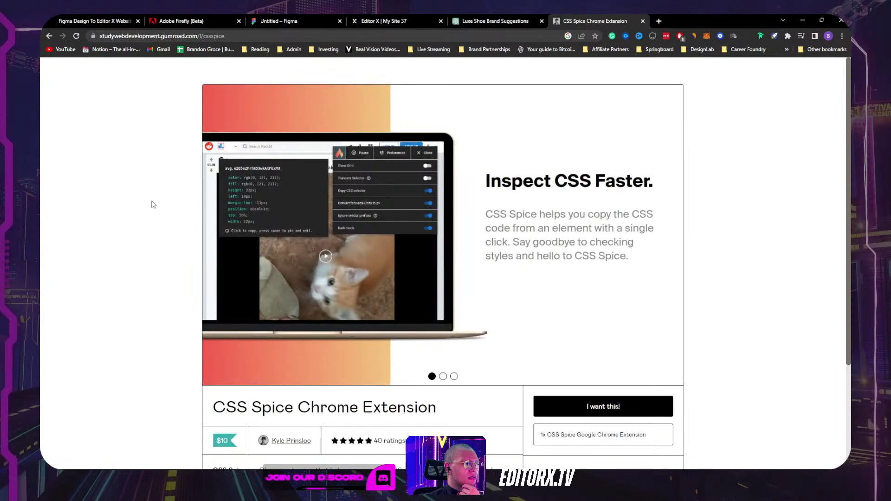
Step: Browse the CSS Spice page's product carousel, then return to the Luxe Shoe Brand Suggestions chat
scroll(153, 204, "down", 3)
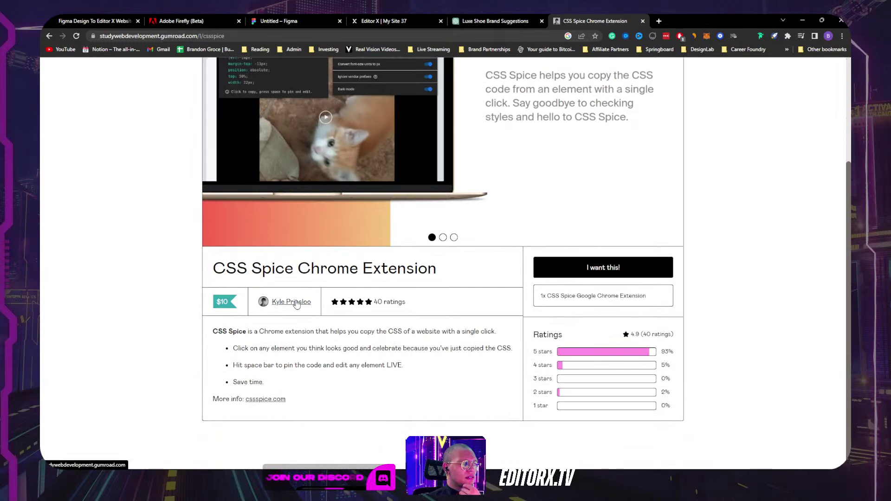
scroll(301, 299, "up", 3)
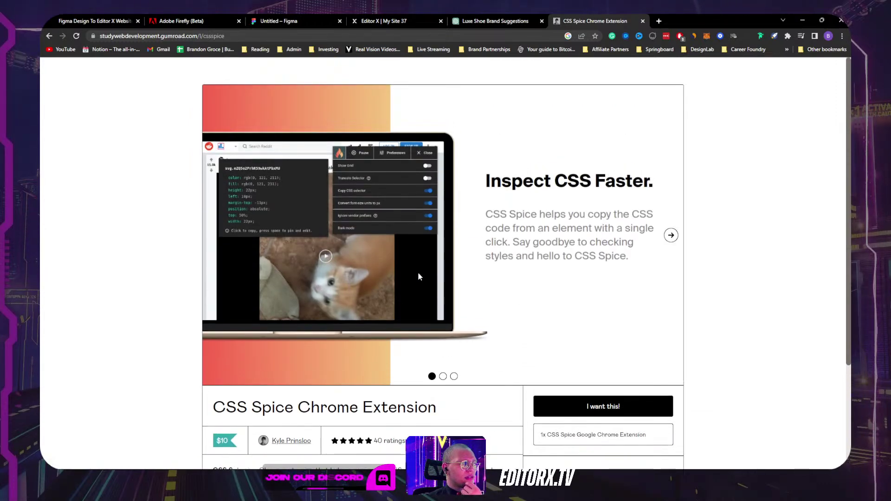
scroll(418, 271, "down", 3)
scroll(419, 267, "up", 3)
scroll(420, 269, "down", 3)
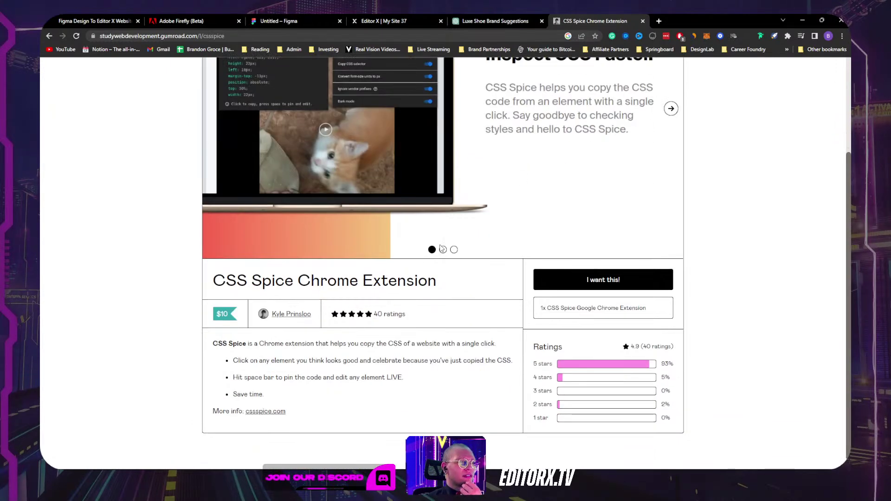
scroll(462, 246, "up", 2)
scroll(408, 255, "up", 1)
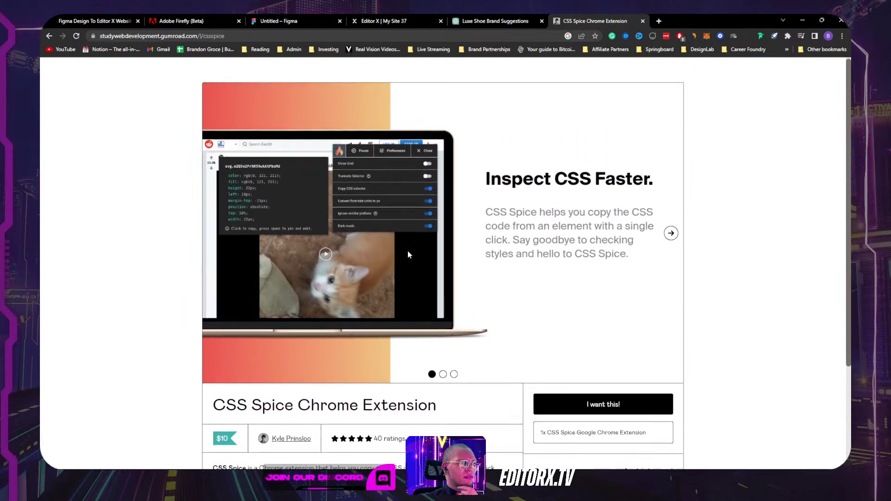
left_click(671, 236)
left_click(677, 238)
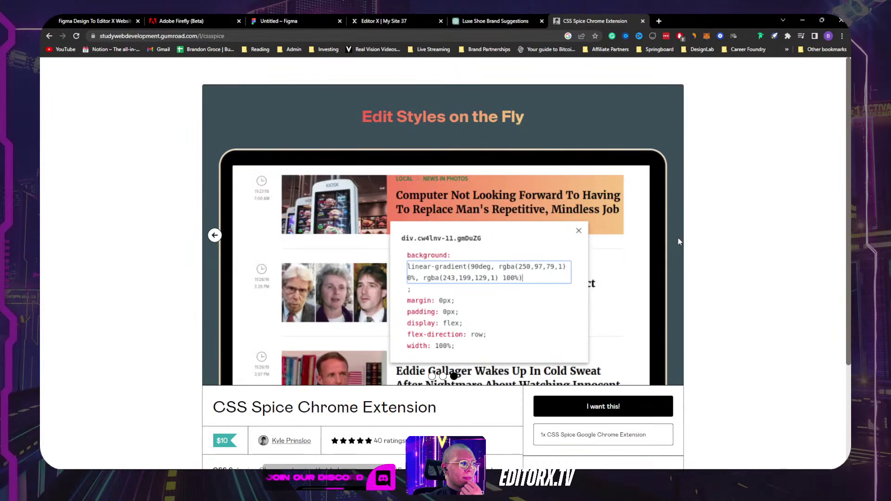
left_click(510, 20)
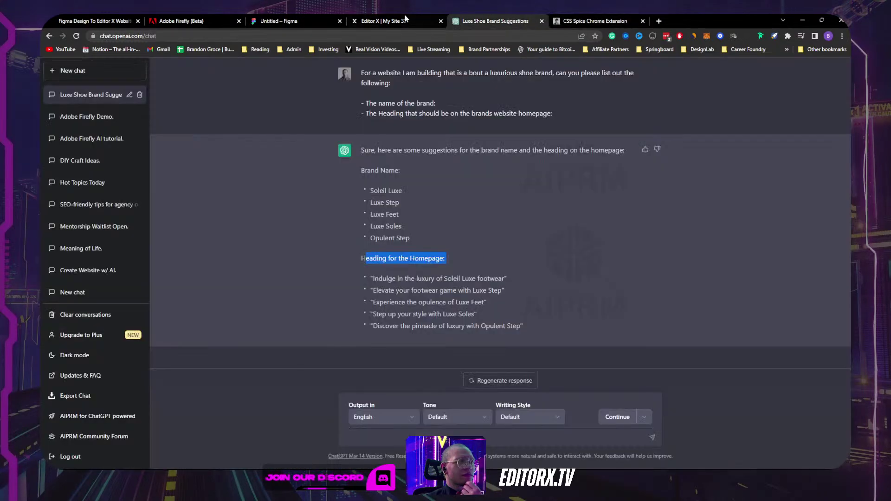
Step: Reset the Herme's Shoes card image to its original, then open Change Image for the Queen's Shoes picture
left_click(380, 20)
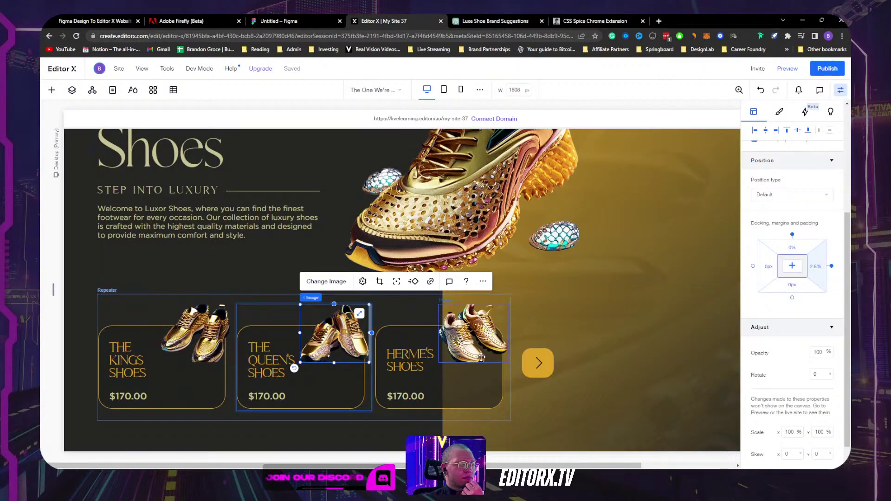
left_click(480, 357)
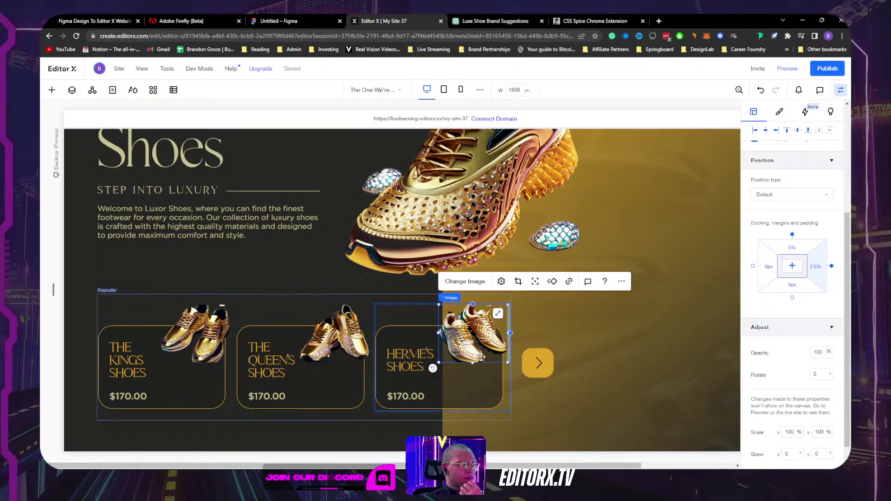
left_click(346, 354)
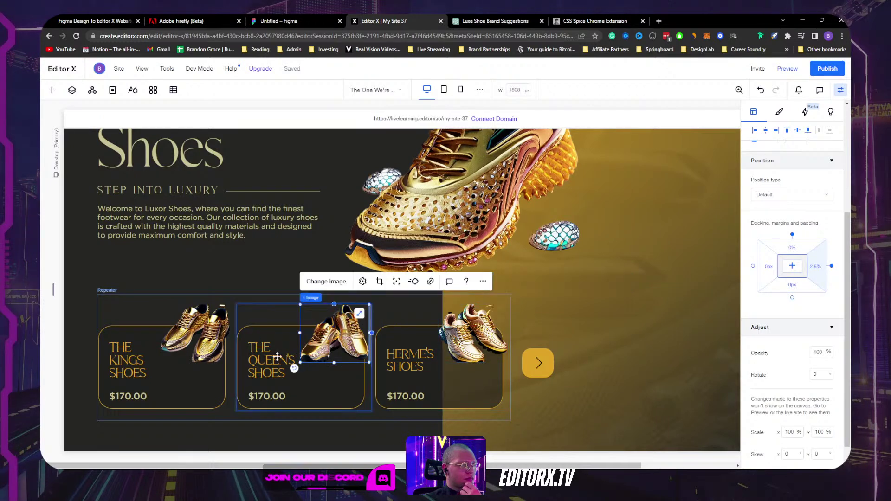
left_click(478, 344)
left_click(501, 282)
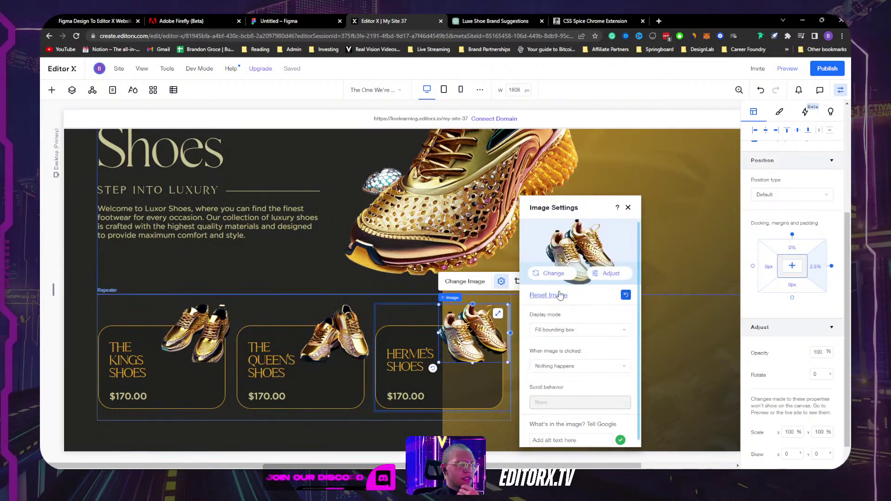
left_click(626, 295)
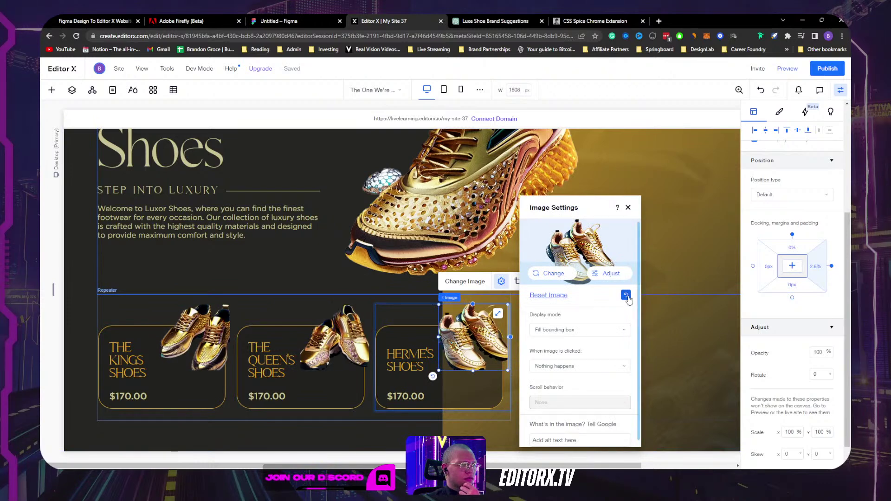
left_click(324, 336)
left_click(327, 281)
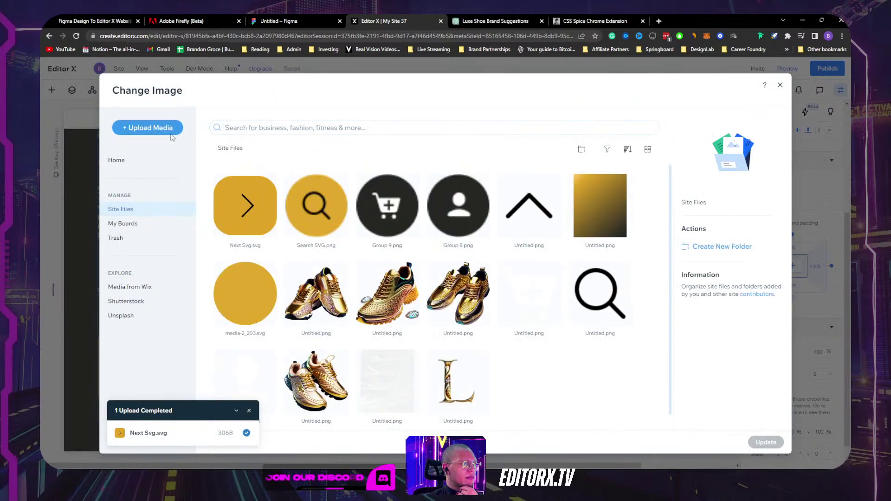
Step: Upload re-ex 1.png from the computer and apply it as the Queen's Shoes card image
left_click(175, 136)
left_click(423, 281)
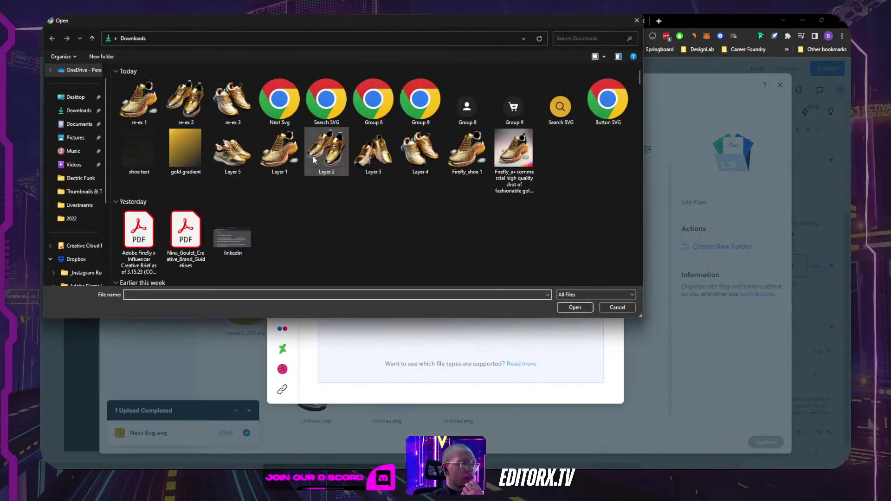
left_click(148, 103)
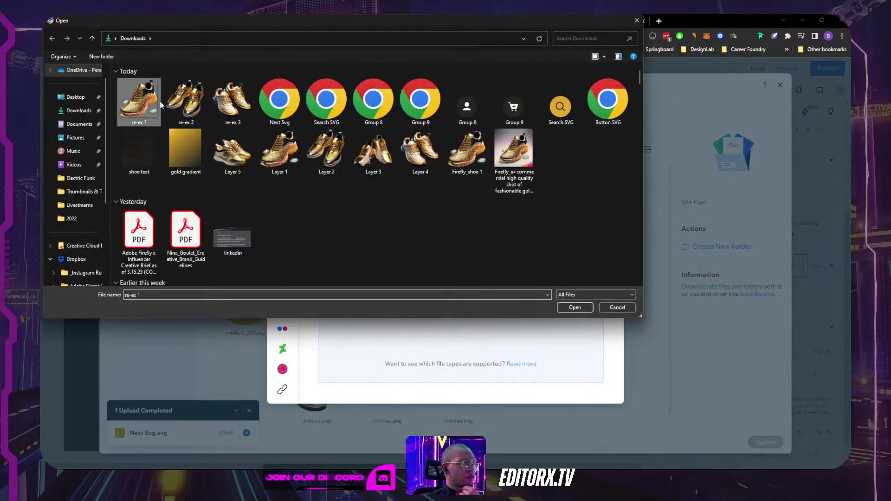
left_click(575, 307)
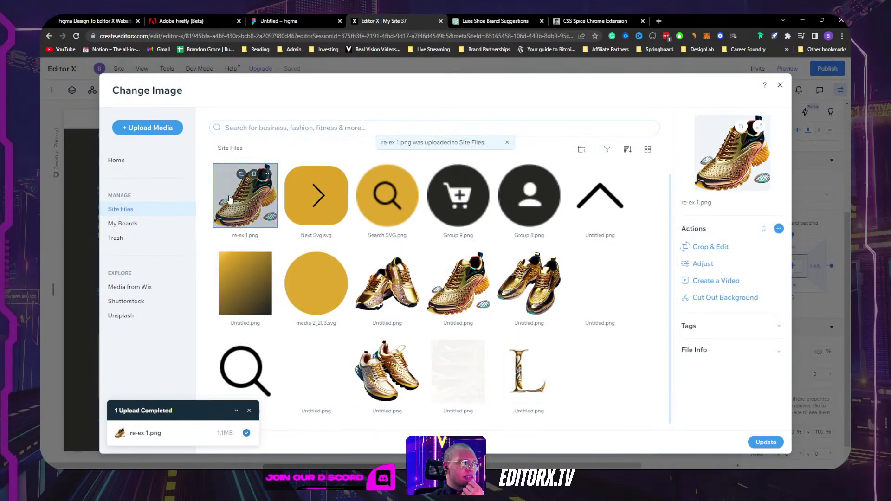
left_click(770, 443)
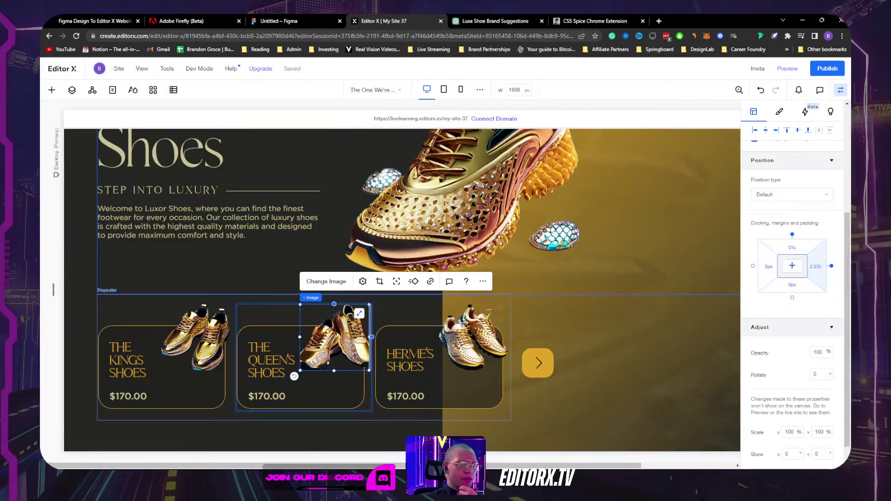
Step: Select the slides layouter that holds the three shoe cards
left_click(617, 328)
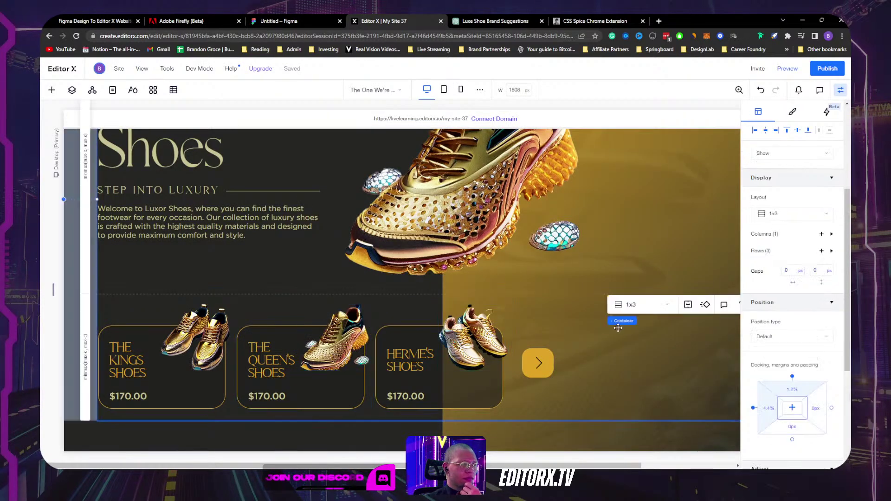
scroll(584, 327, "up", 1)
scroll(547, 352, "down", 1)
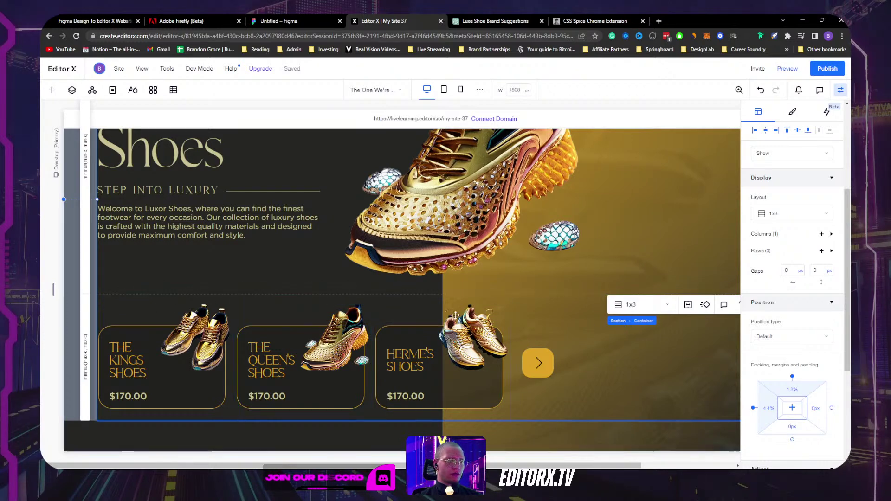
left_click(413, 313)
left_click(414, 313)
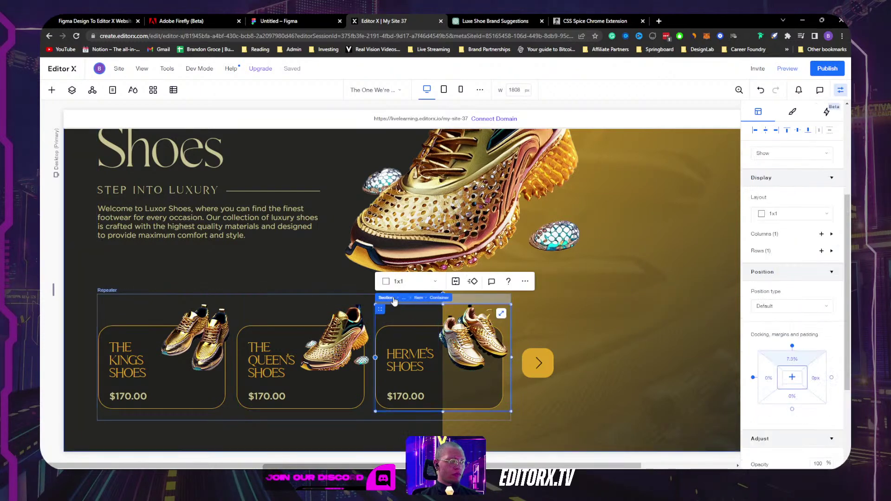
left_click(417, 298)
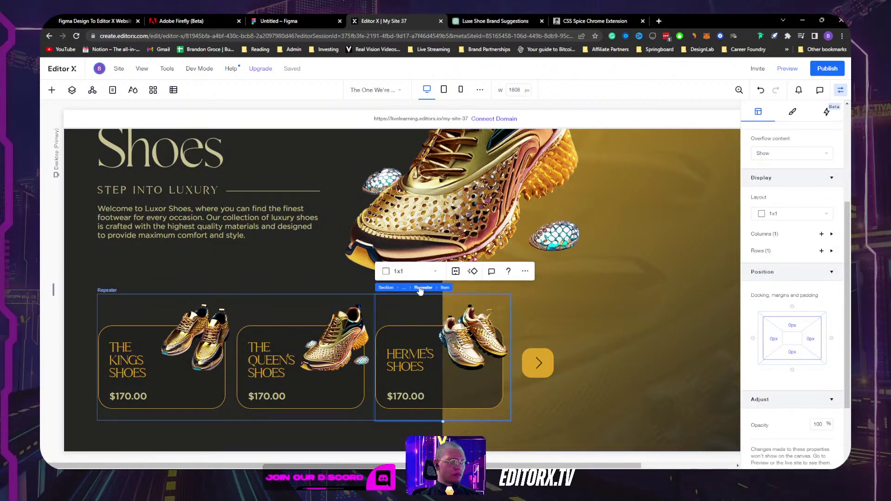
left_click(422, 288)
left_click(142, 288)
mouse_move(105, 288)
left_click(155, 288)
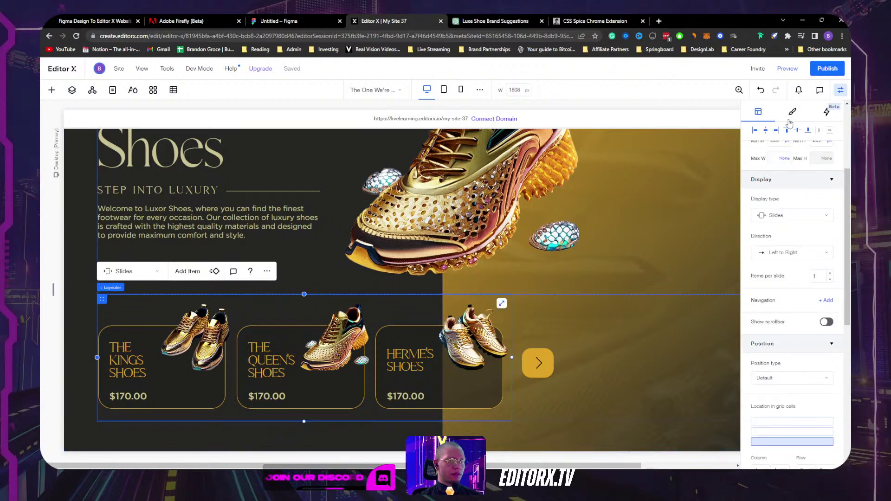
scroll(780, 204, "up", 3)
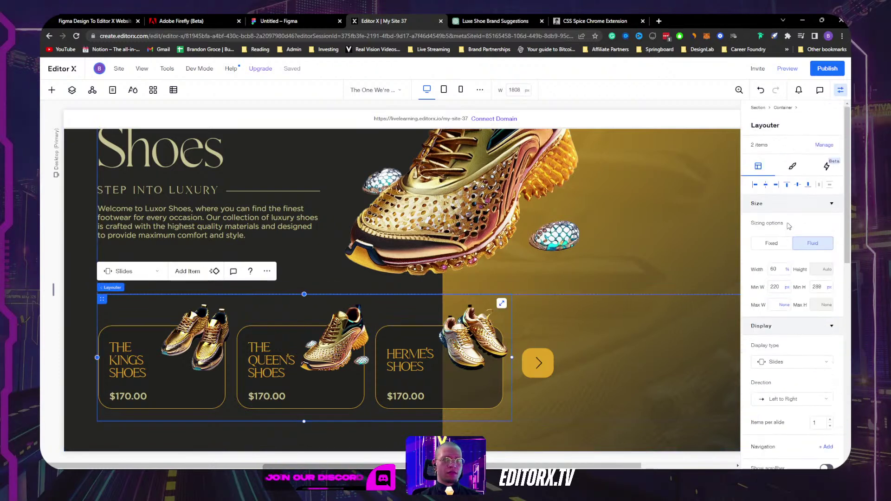
Step: Delete the layouter's empty second slide and duplicate the first slide
left_click(824, 145)
left_click(836, 180)
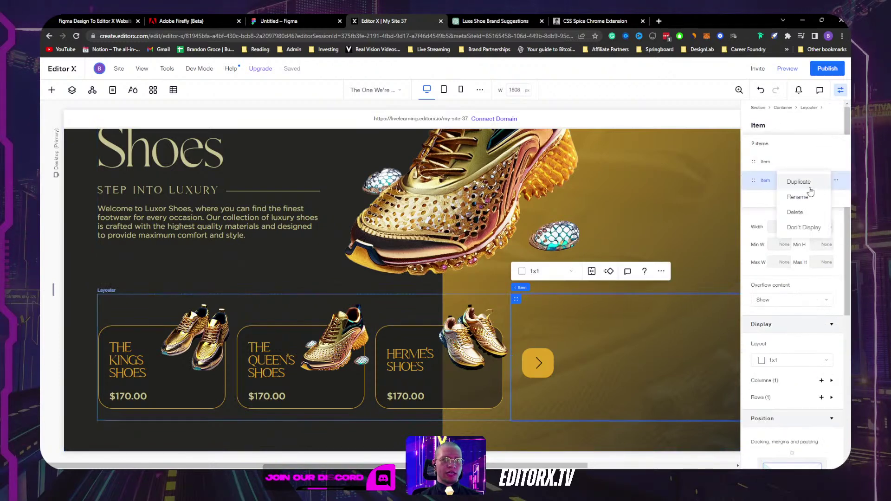
left_click(795, 212)
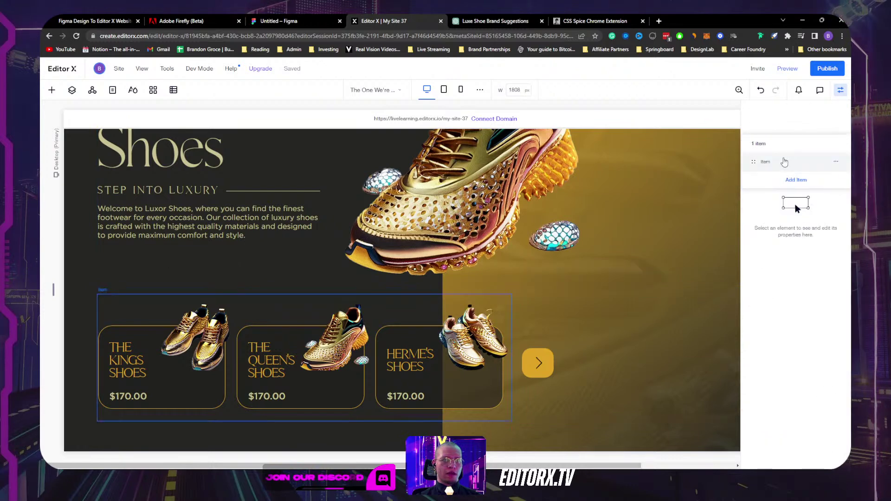
left_click(784, 161)
left_click(836, 161)
left_click(808, 163)
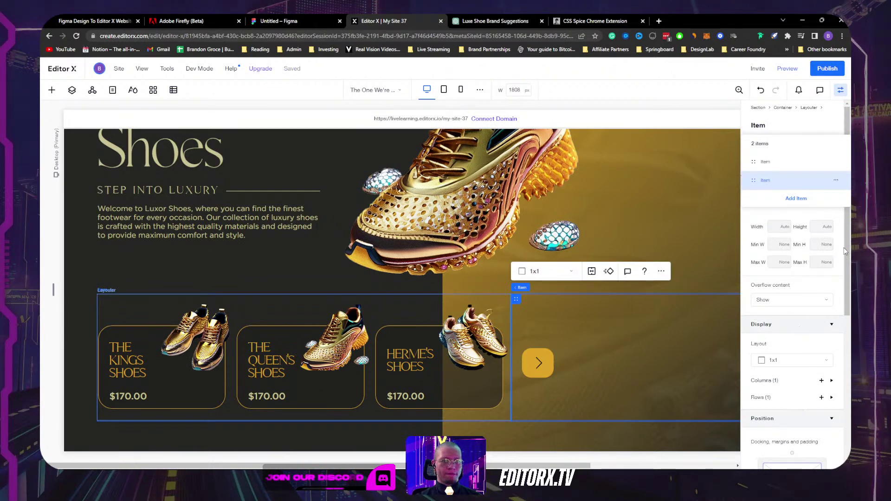
Step: Set the duplicated slide's left docking margin to 2
scroll(847, 247, "down", 5)
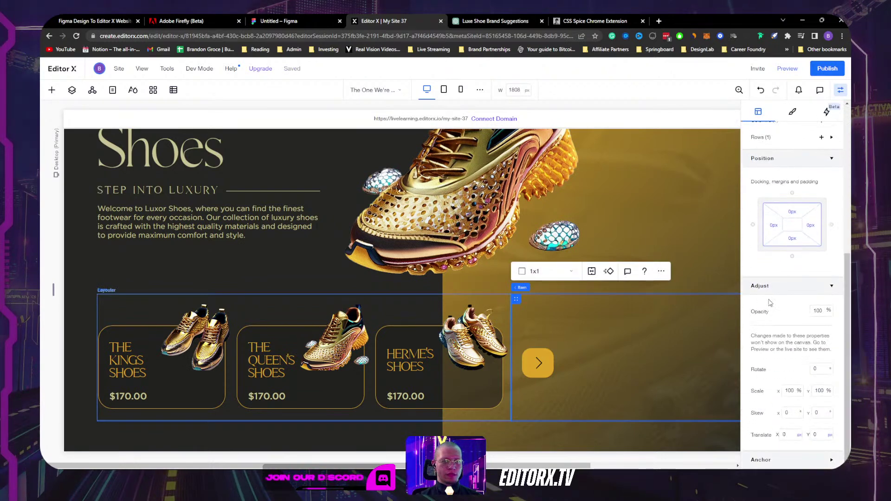
left_click(772, 226)
type("2")
key("Return")
Step: Hide the properties panel and narrow the canvas to 1001 px, reaching the Tablet breakpoint
left_click(679, 204)
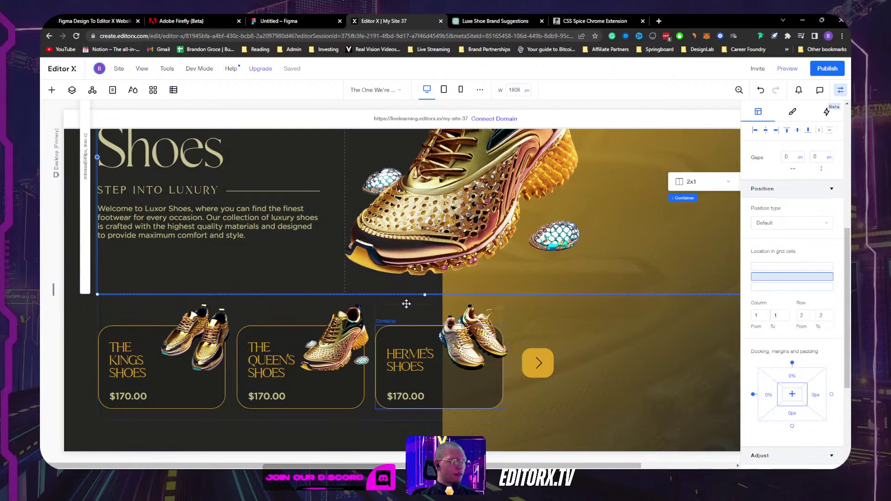
scroll(609, 234, "up", 4)
key("ctrl+shift+i")
scroll(627, 256, "down", 4)
scroll(635, 260, "up", 5)
left_click_drag(837, 291, 656, 288)
Step: Reset the Tablet preview to its default width, then return to the 1808 px Desktop breakpoint
left_click(540, 280)
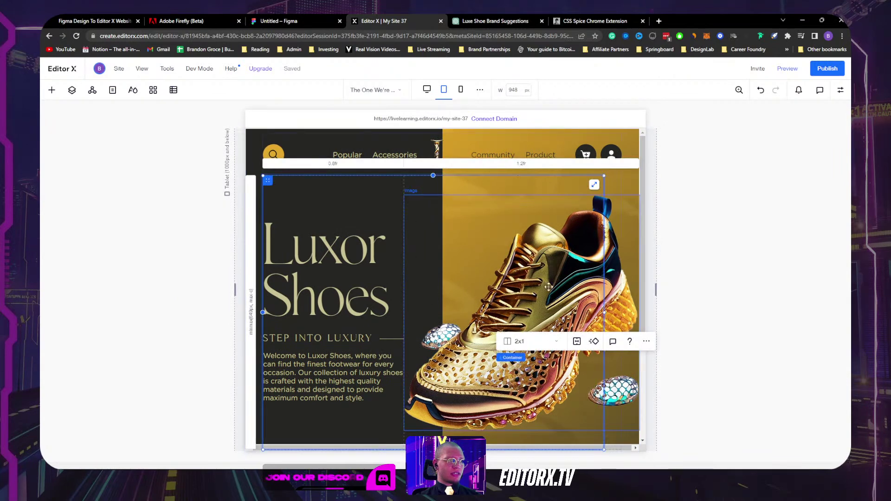
scroll(533, 228, "down", 1)
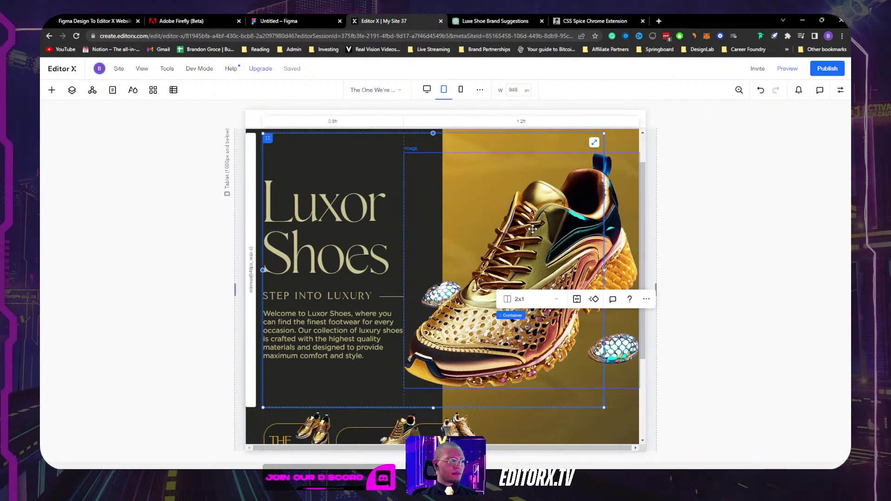
scroll(310, 314, "down", 3)
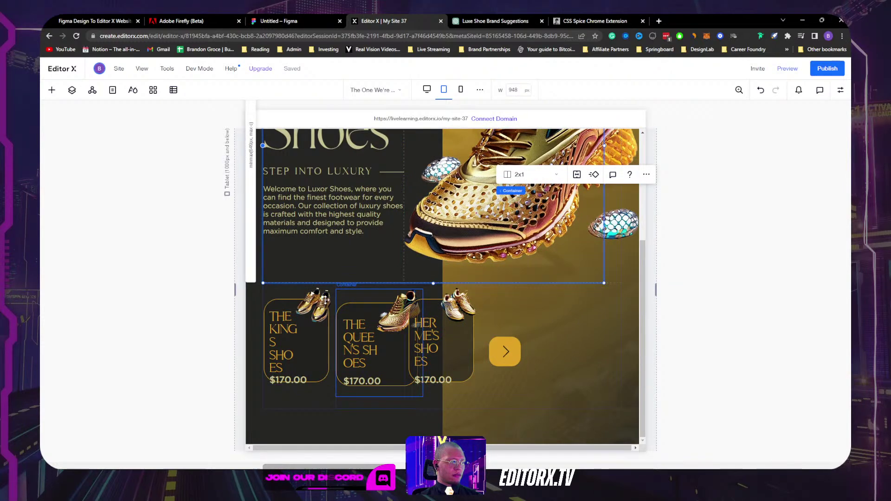
left_click(444, 90)
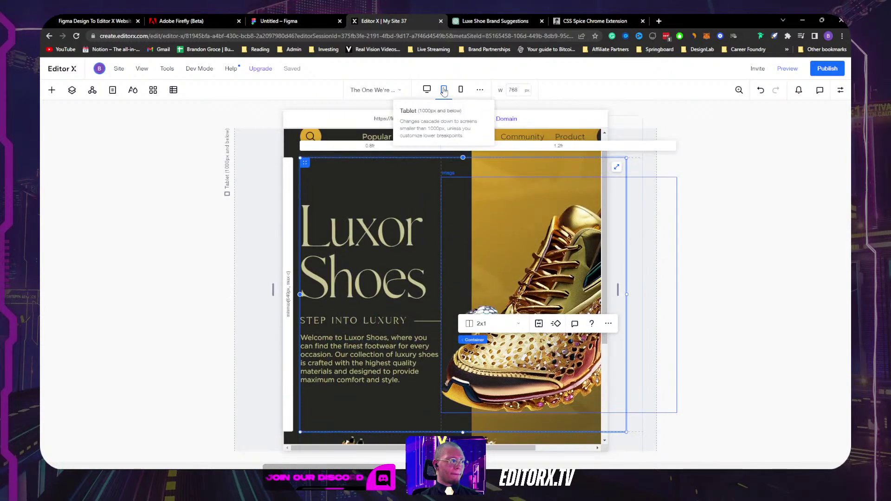
left_click(427, 89)
scroll(583, 311, "down", 3)
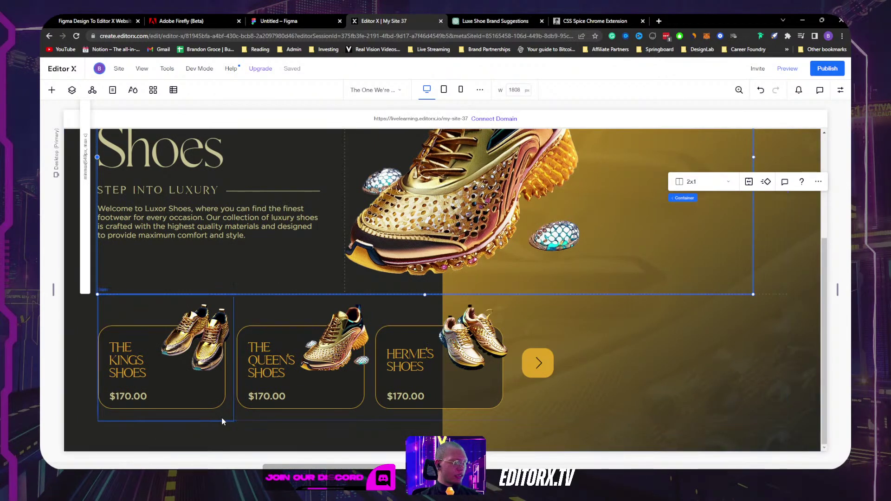
Step: Select the slides layouter via the Layers panel and narrow the desktop canvas to 1756 px
left_click(260, 418)
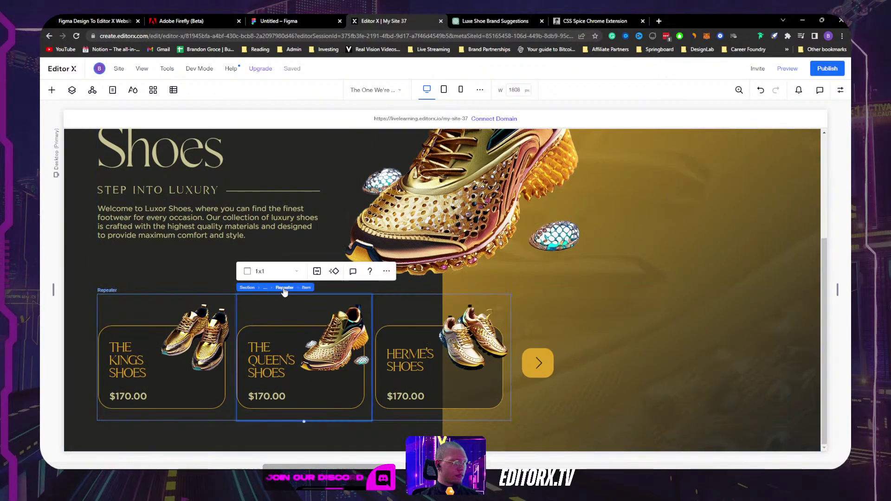
left_click(284, 287)
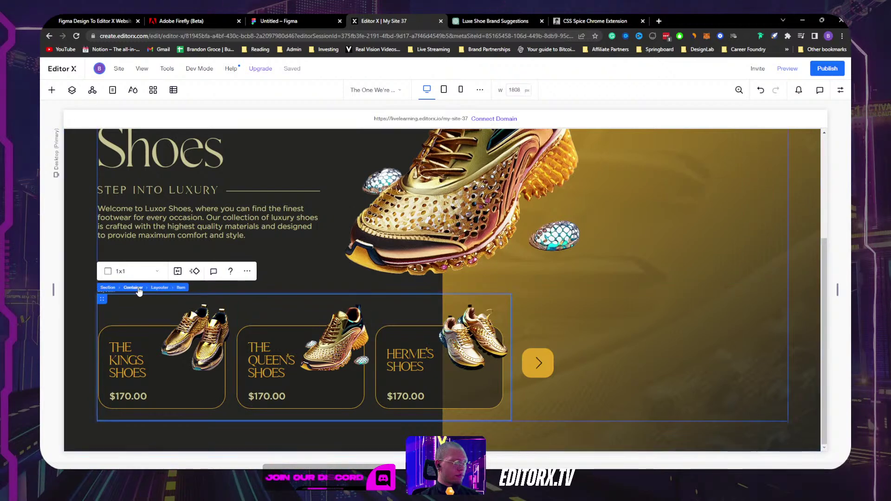
left_click(138, 287)
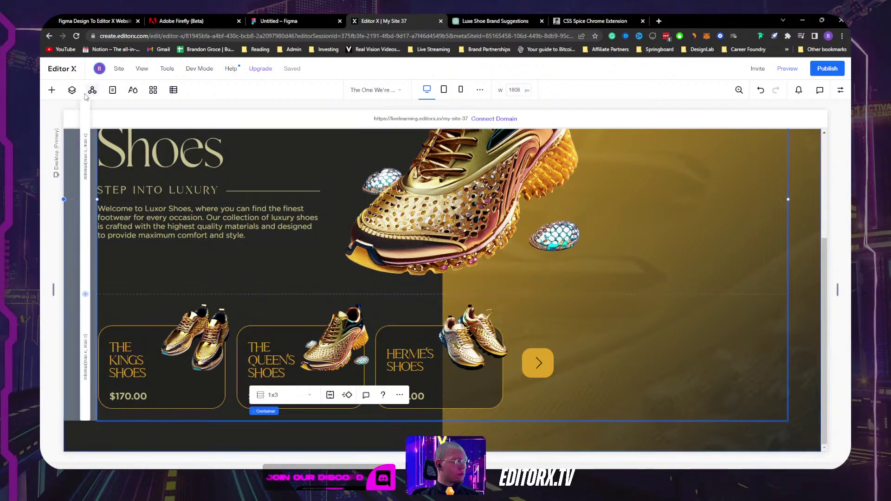
left_click(72, 90)
left_click(105, 319)
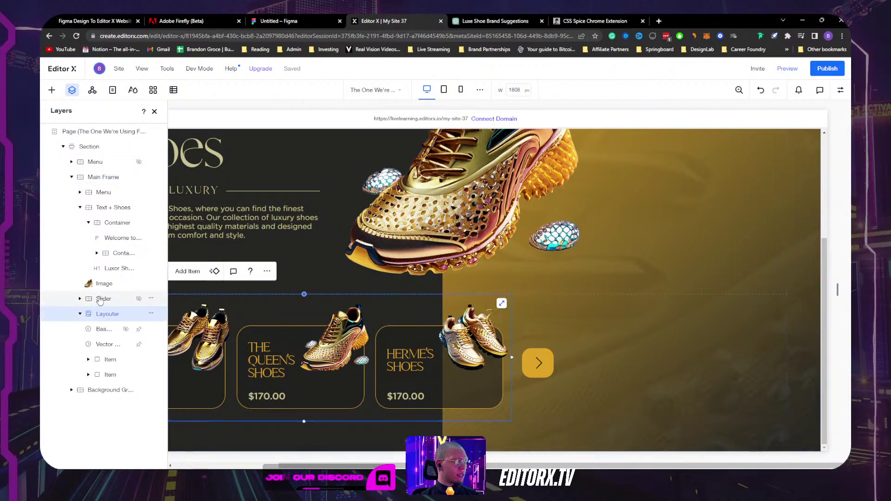
left_click(68, 90)
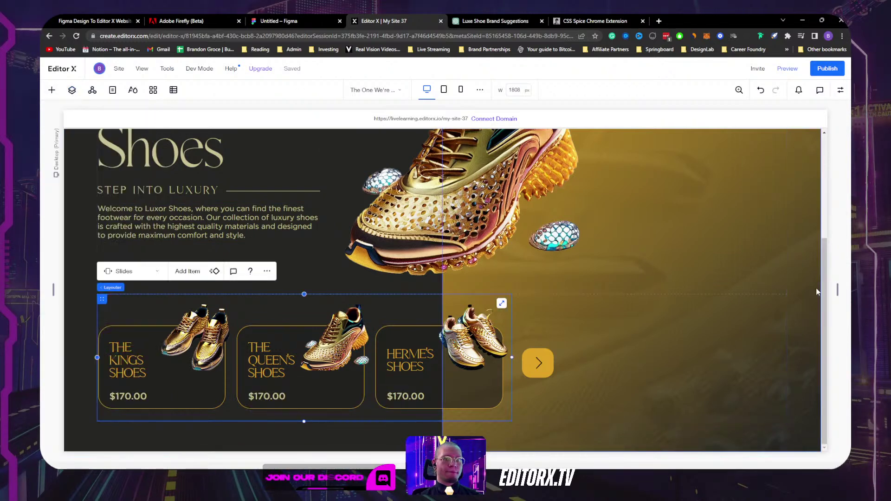
mouse_move(837, 287)
left_mouse_down()
mouse_move(690, 287)
mouse_move(826, 288)
left_mouse_up()
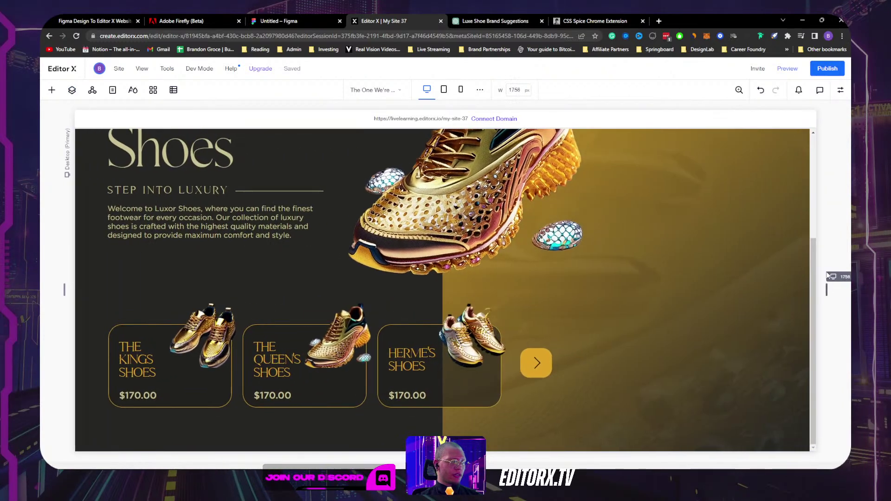
Step: Make the HERME'S SHOES heading scale between font sizes 14 and 27
left_click(414, 359)
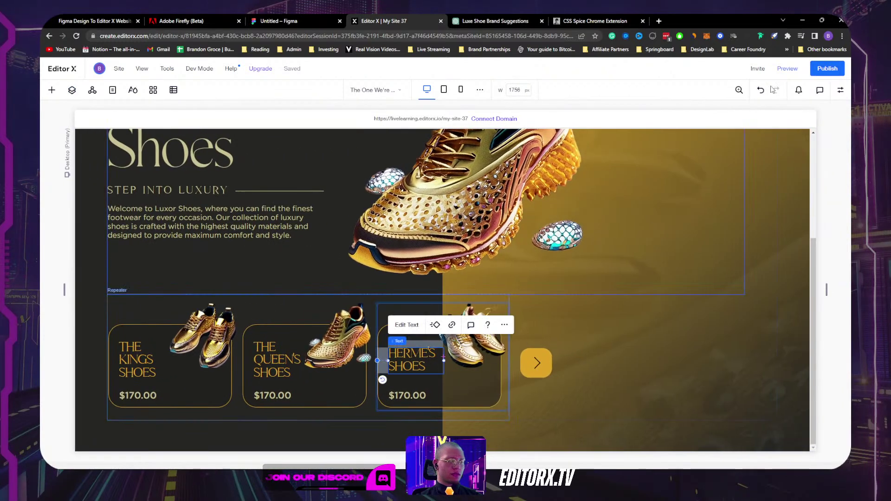
left_click(841, 91)
left_click(778, 145)
left_click(816, 235)
type("50")
double_click(820, 236)
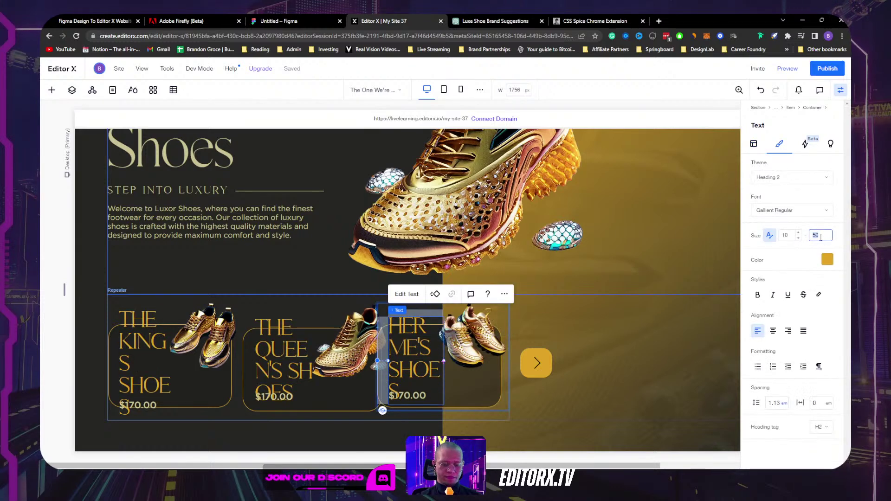
type("27")
left_click(785, 236)
key("Return")
Step: Scale the $170.00 price between 16 and 22, then narrow the preview to check the scaling
left_click(407, 396)
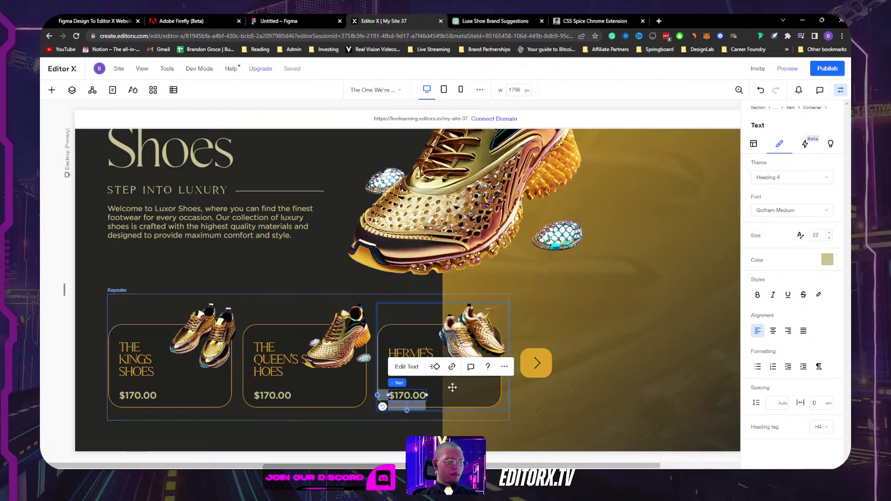
left_click(800, 237)
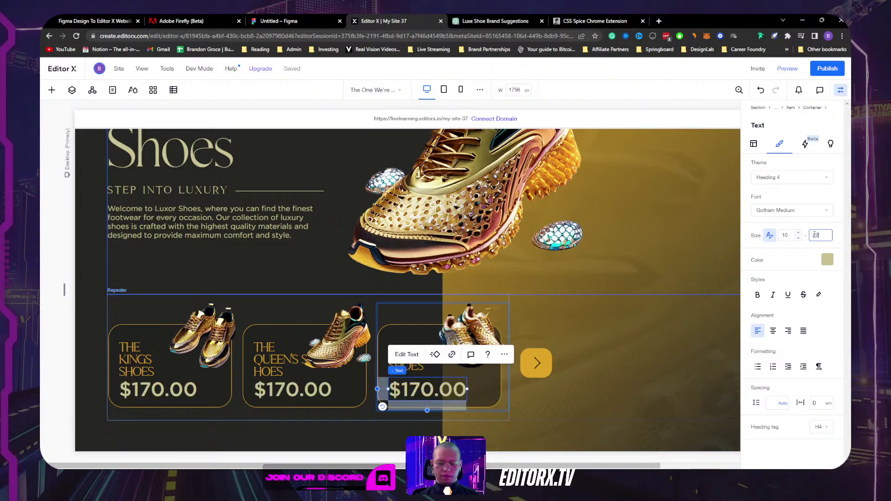
key("Return")
left_click(789, 234)
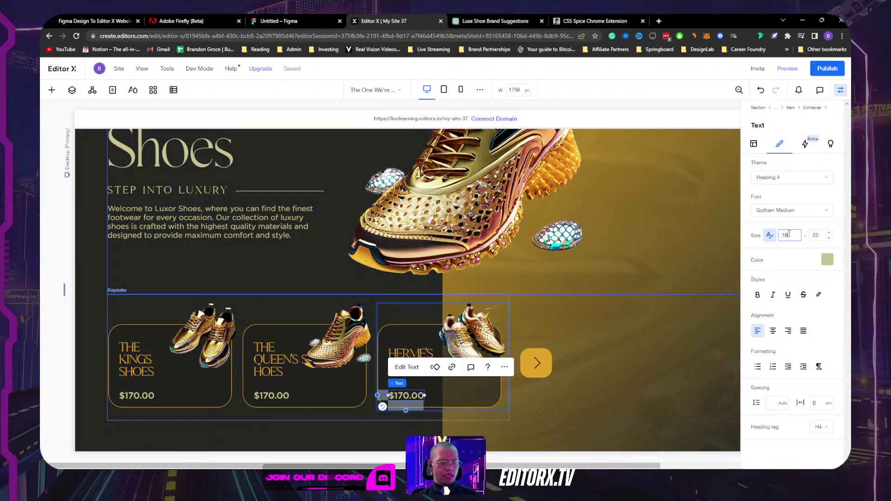
key("Return")
left_click(840, 90)
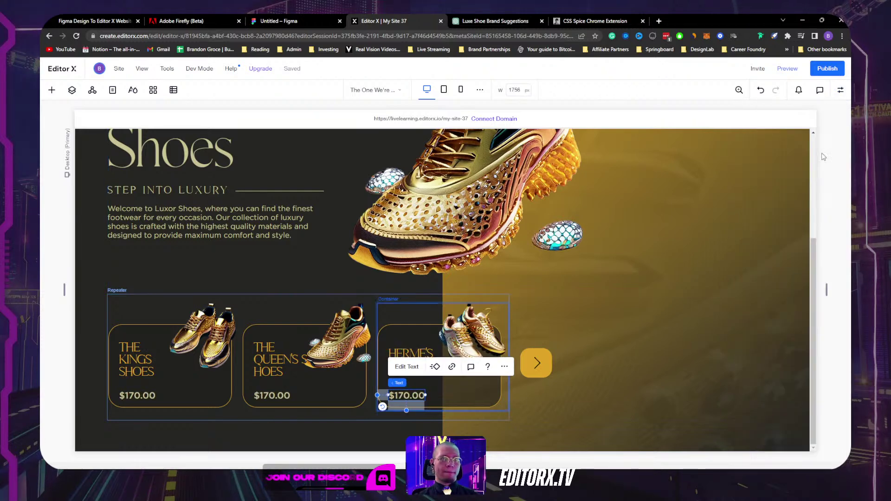
left_click_drag(826, 291, 754, 290)
left_click(421, 348)
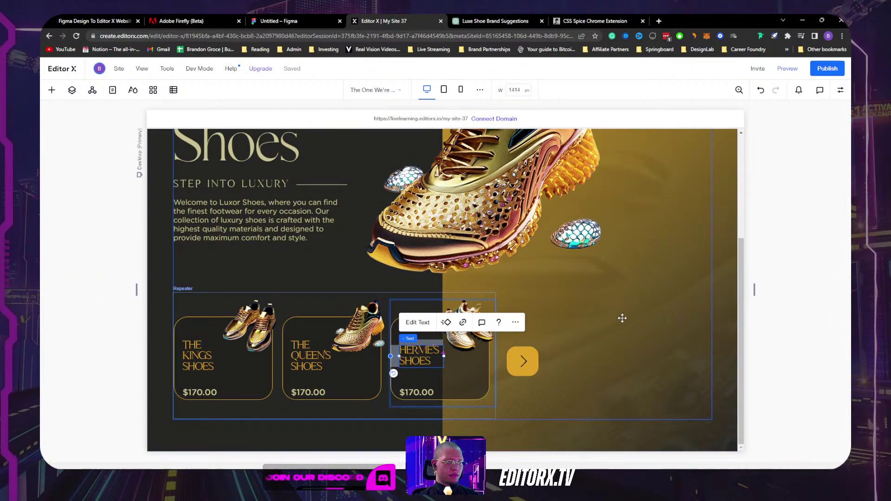
Step: Unlink the heading's margins and give the third card's container a 20 px top margin
left_click(840, 89)
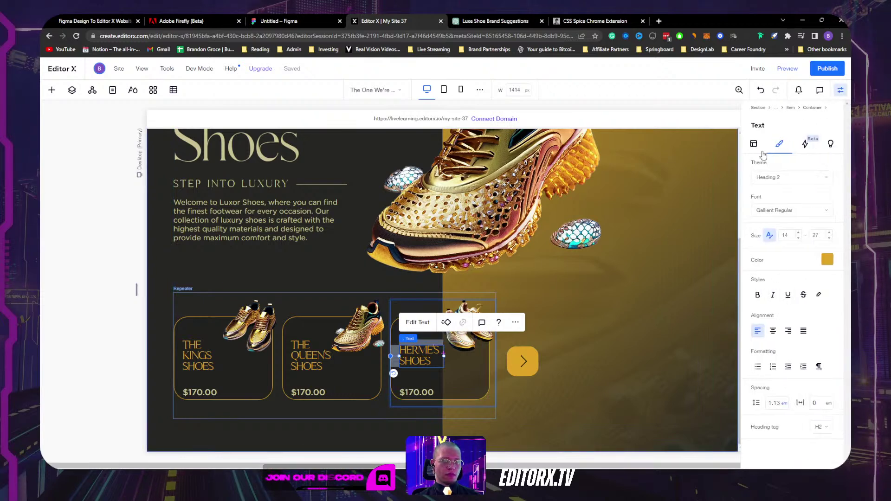
left_click(754, 144)
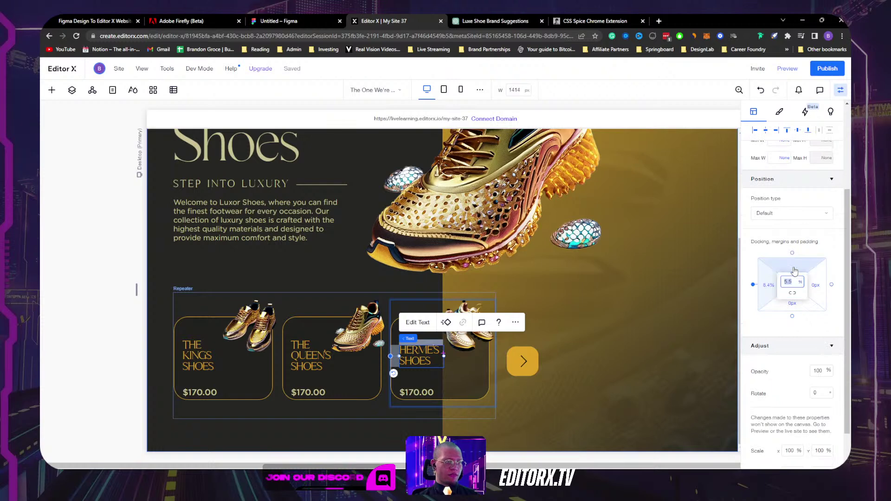
left_click(789, 292)
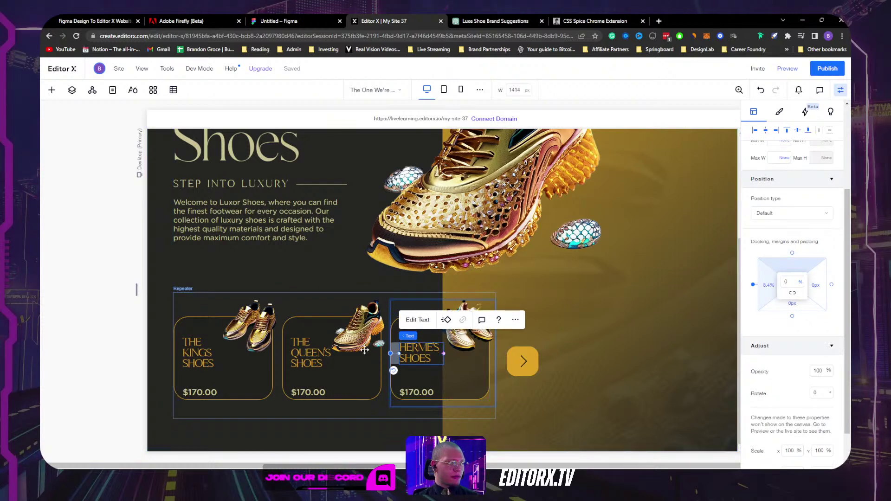
left_click(71, 90)
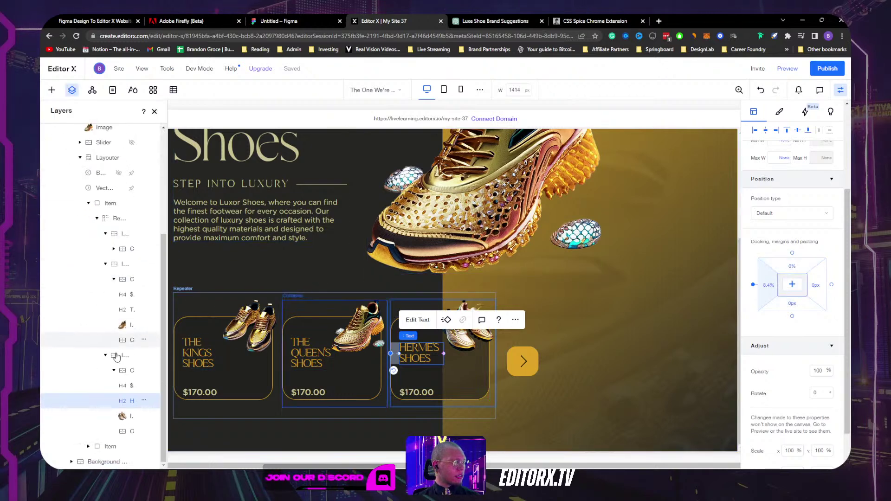
left_click(123, 373)
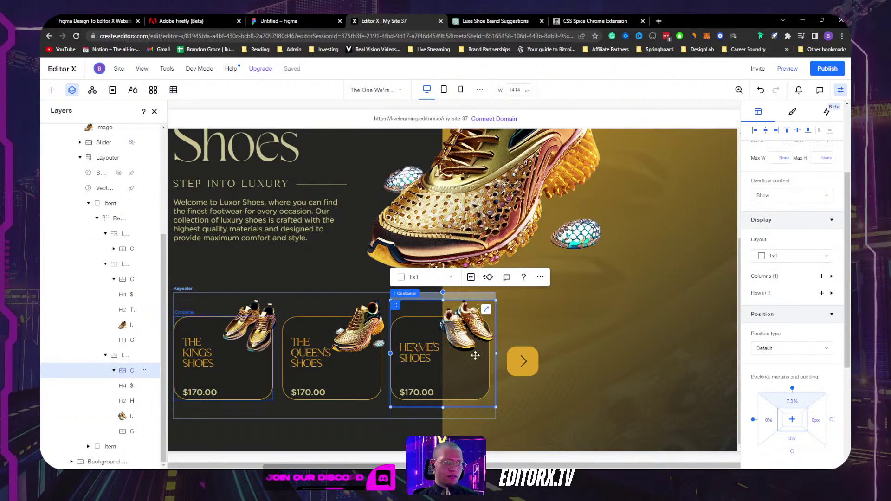
left_click(792, 403)
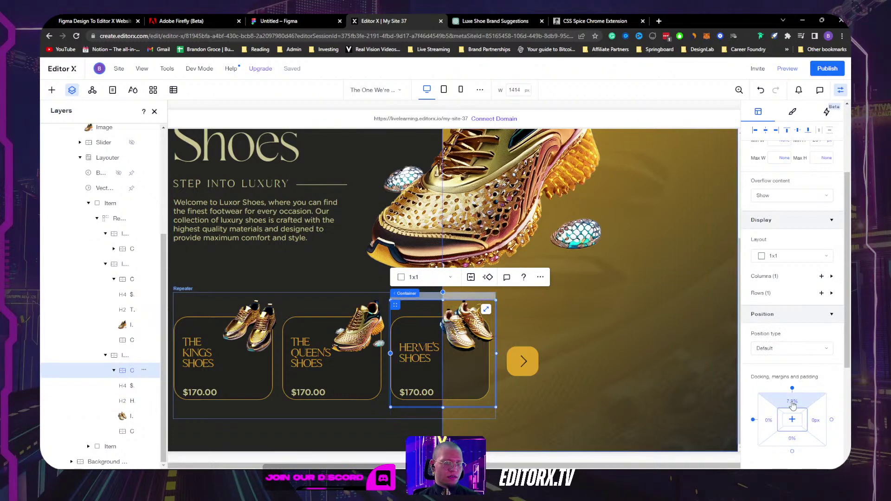
key("Return")
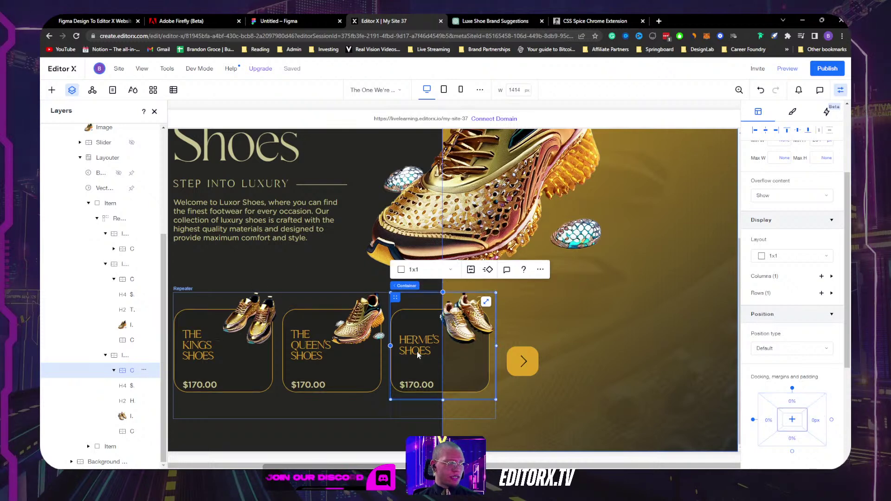
left_click(794, 404)
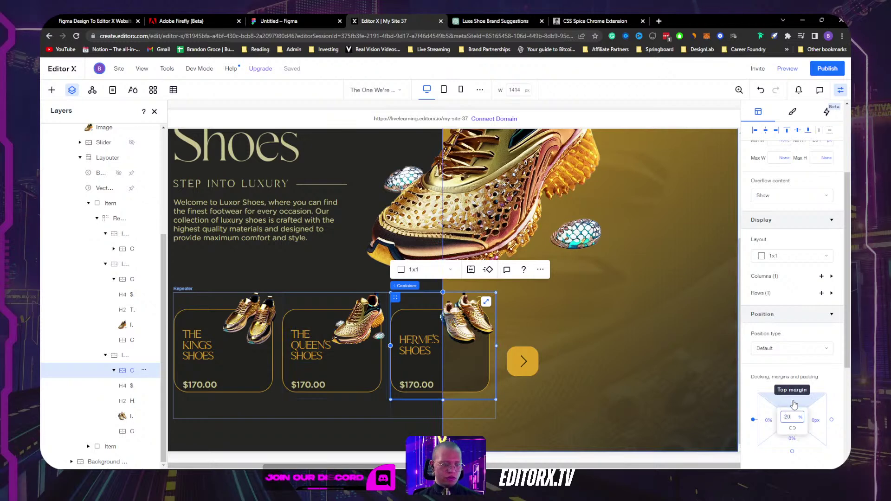
key("Return")
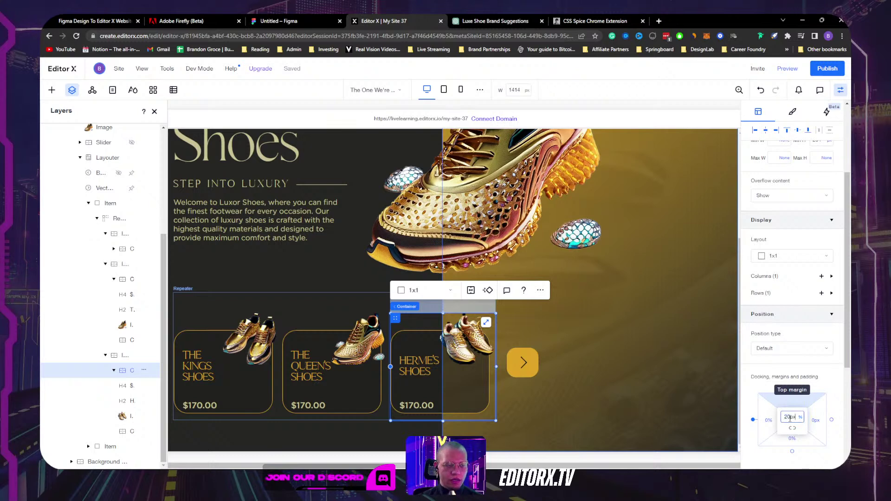
key("Return")
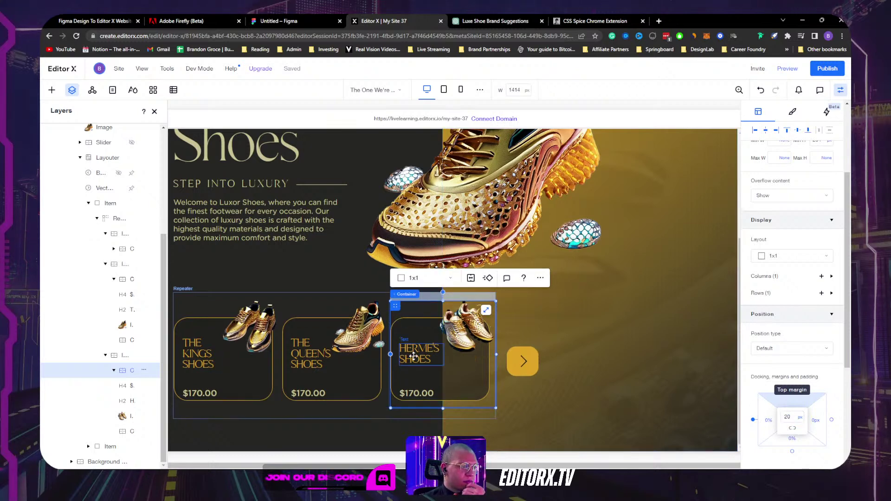
Step: Align the card headings to the top of their cards, level with the shoe images
left_click(436, 348)
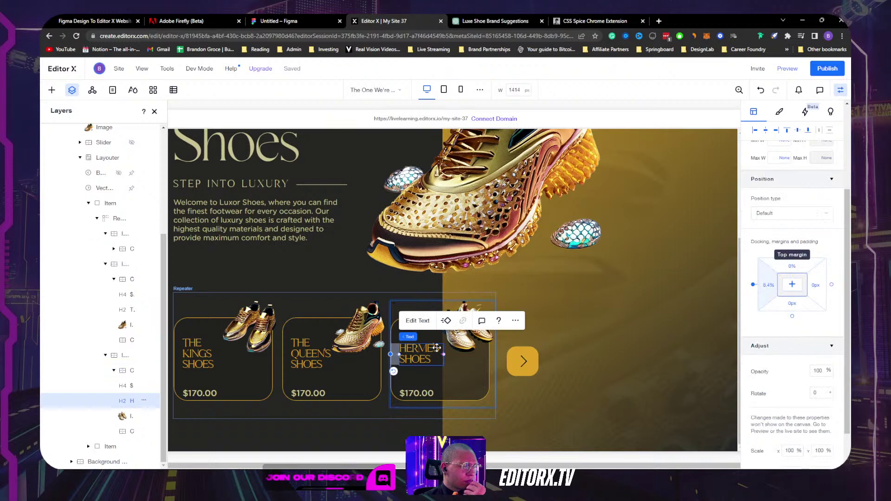
left_click(467, 346)
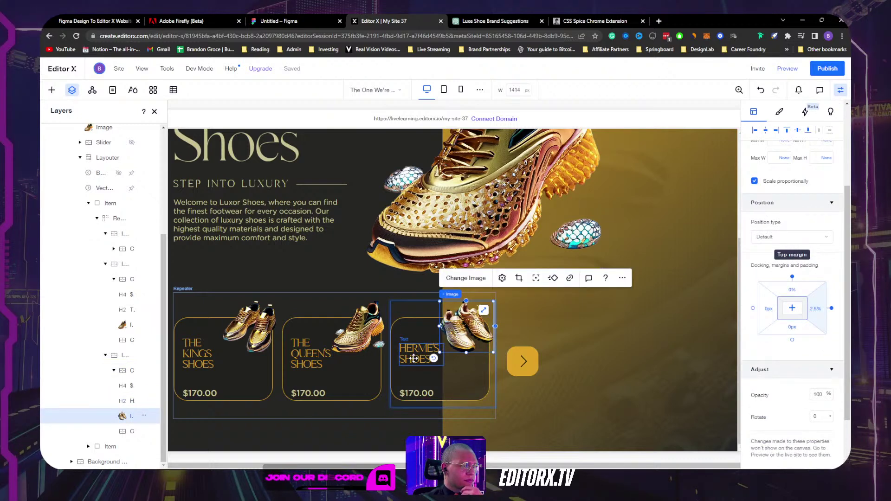
left_click(431, 360)
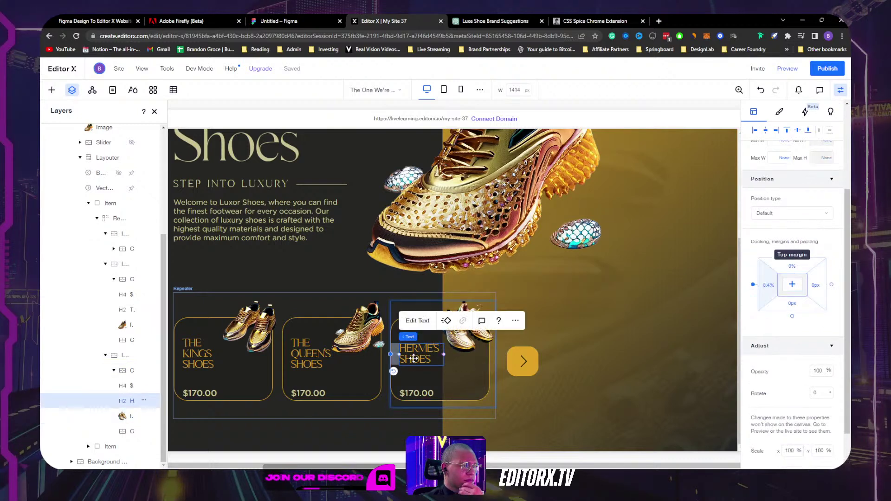
left_click(786, 131)
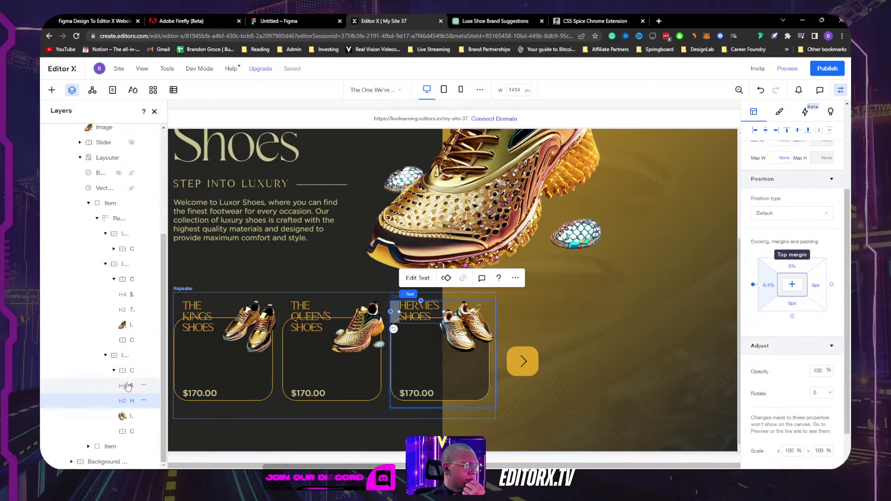
left_click(127, 433)
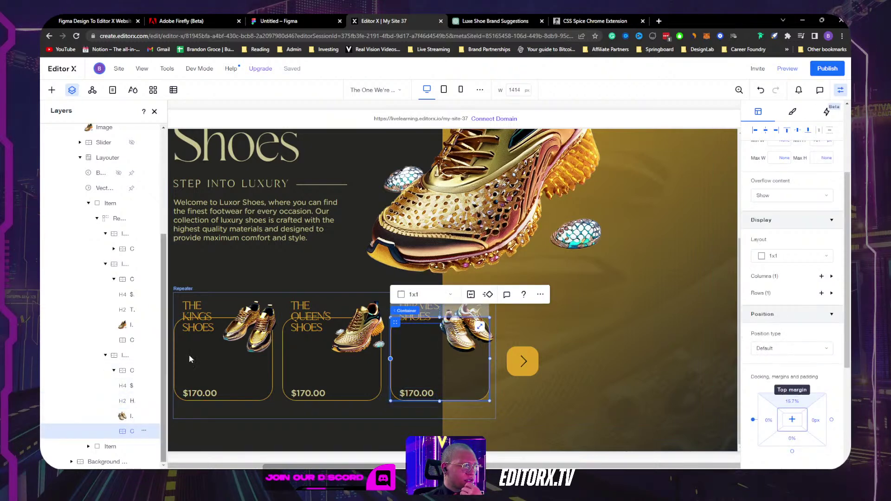
left_click(308, 311)
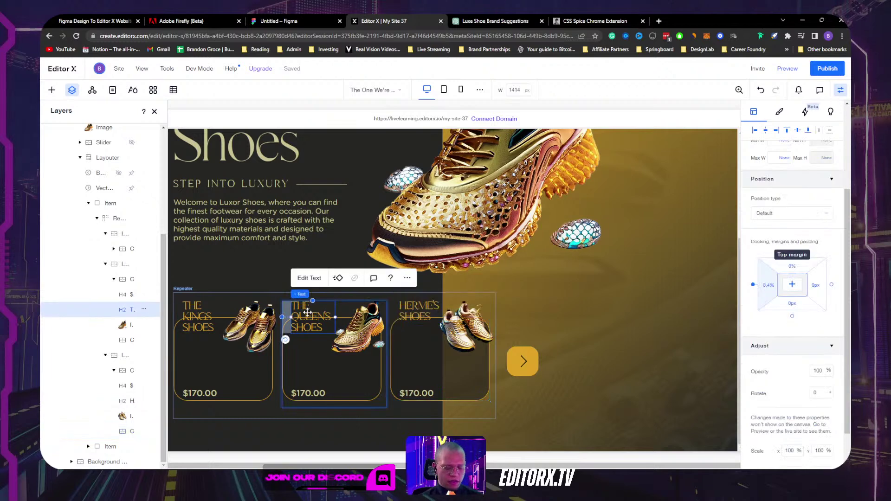
Step: Restore the deleted card title and dock it top-left with 8.5% margins
key("Delete")
left_click(305, 351)
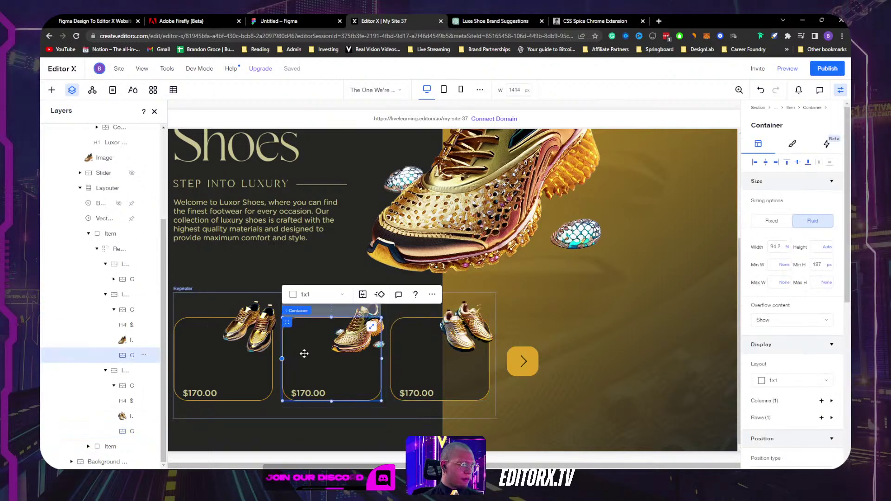
key("ctrl+z")
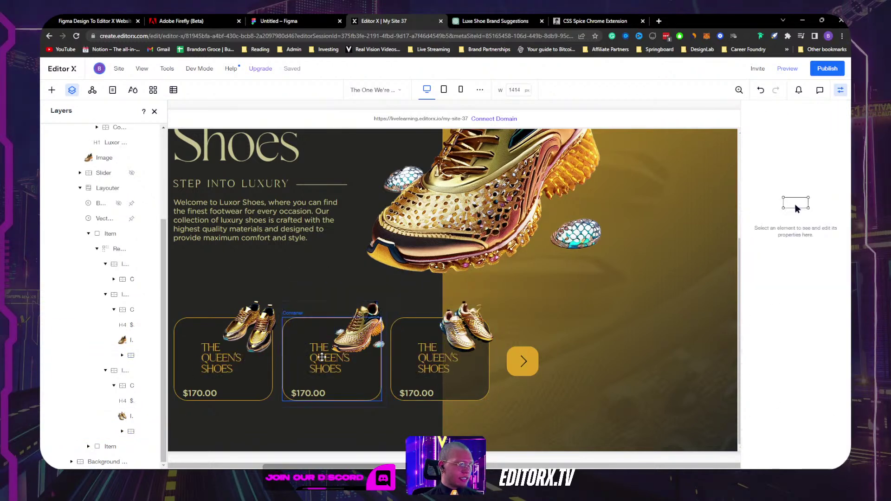
left_click(323, 358)
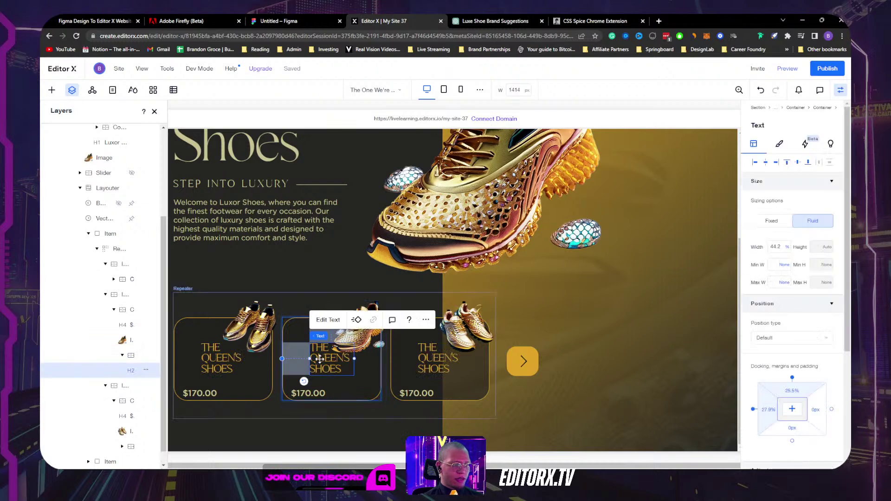
left_click(755, 165)
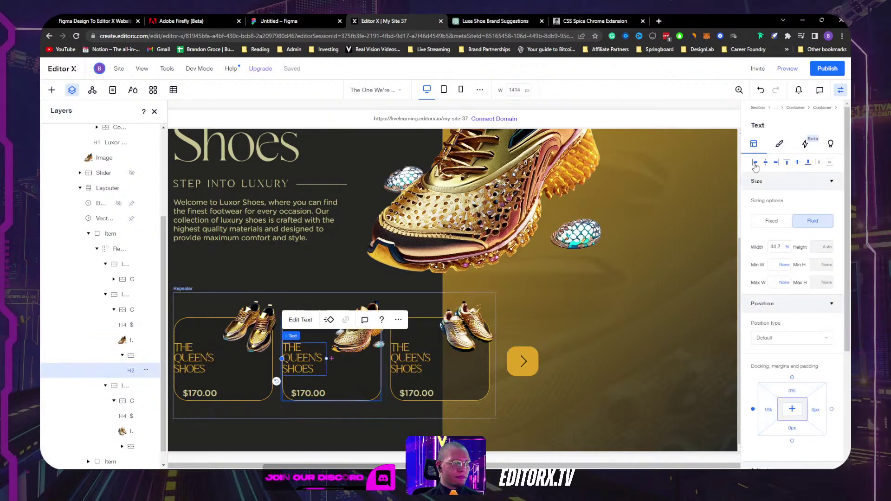
left_click(789, 165)
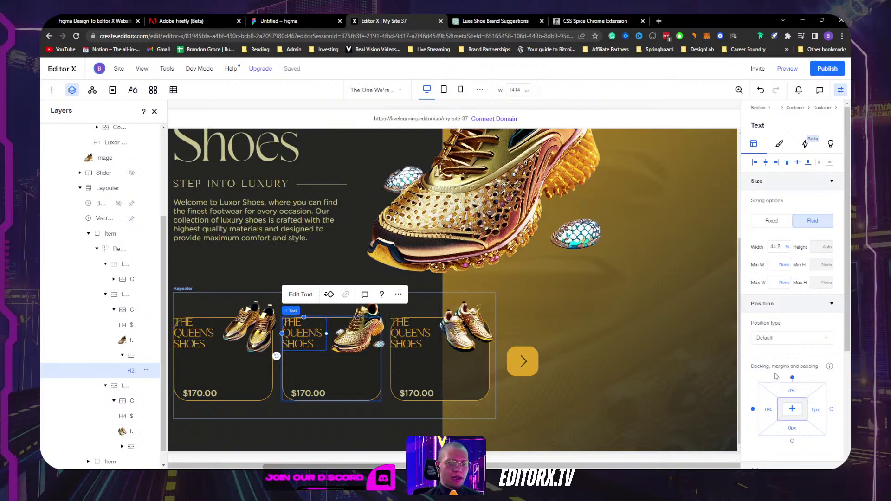
key("shift+Down")
key("shift+Right")
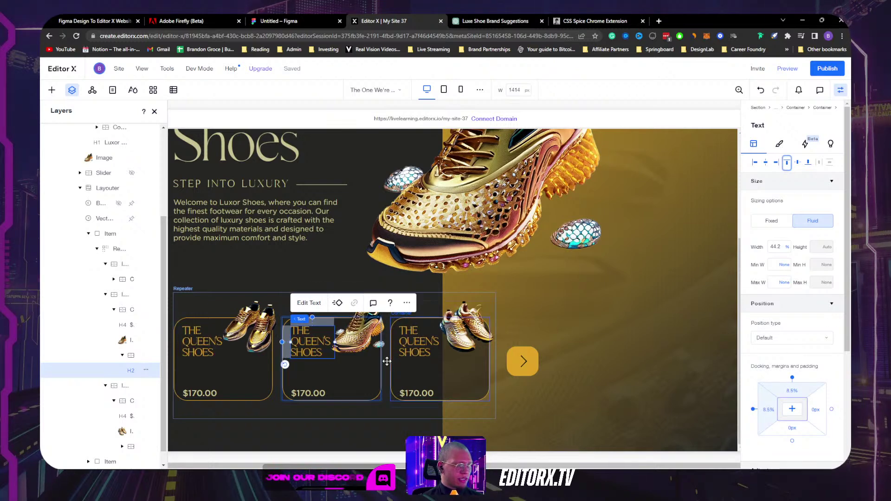
Step: Rename the first card's title from QUEEN'S to KING'S
double_click(202, 341)
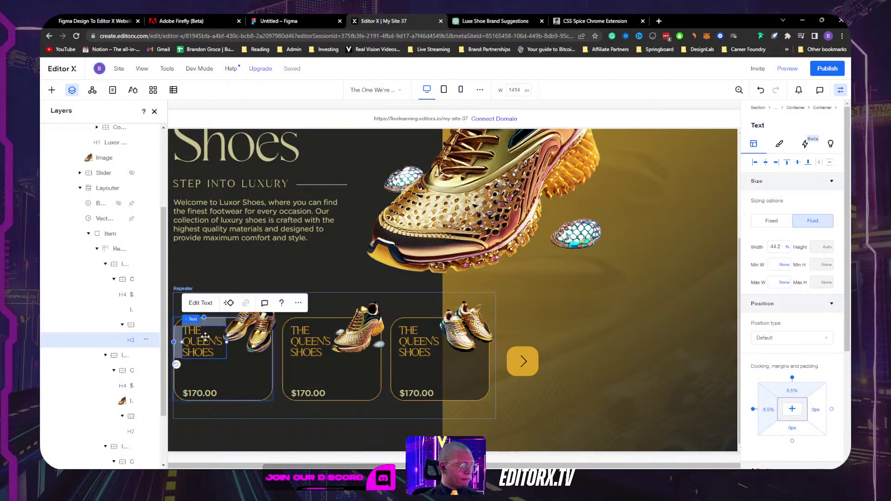
left_click(219, 341)
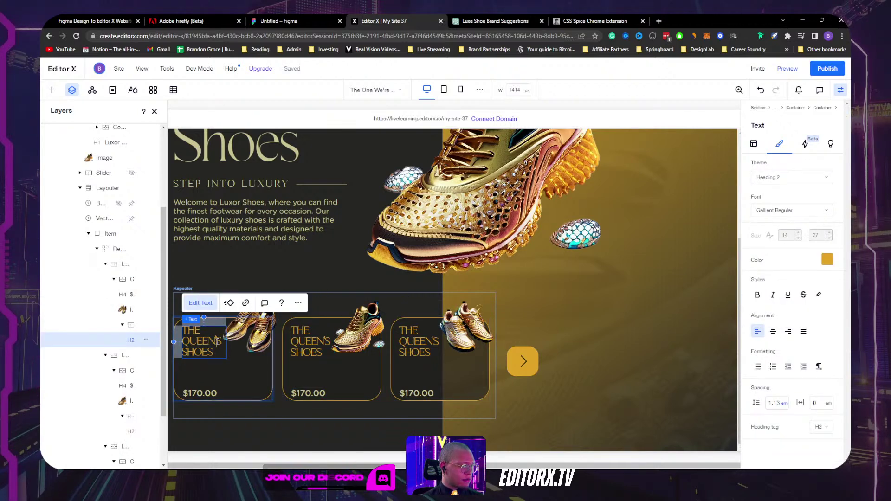
left_click_drag(215, 342, 172, 338)
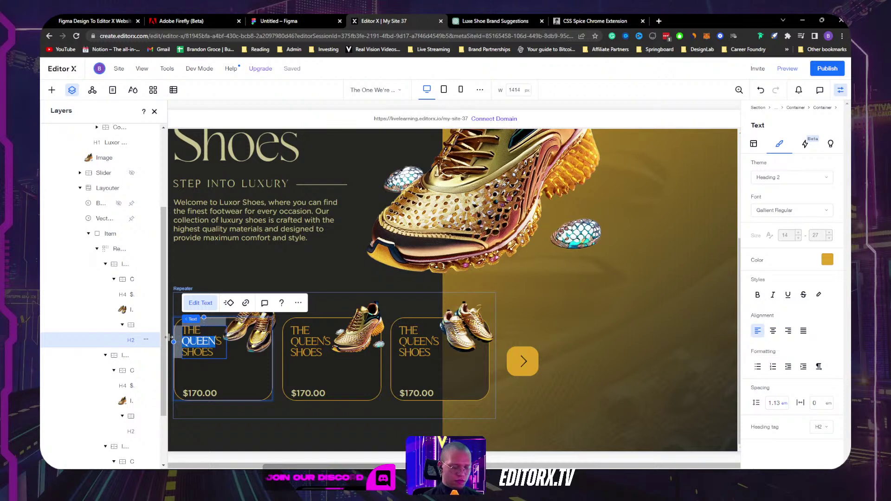
type("KING")
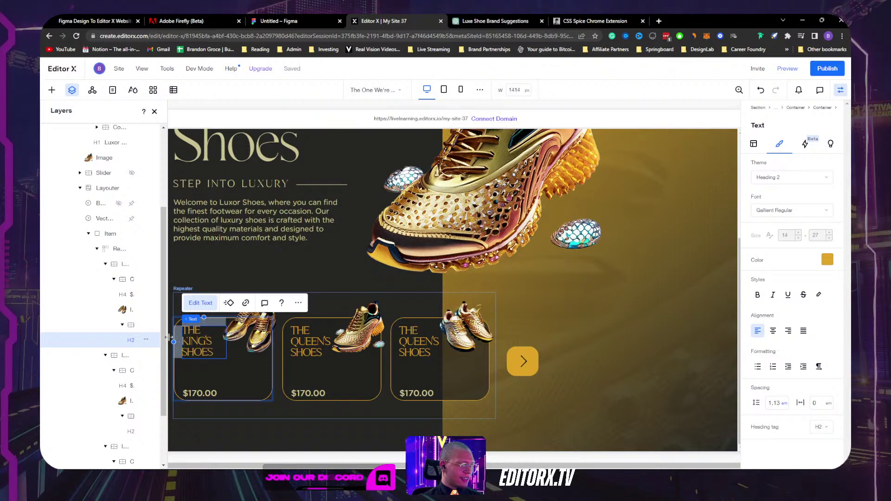
left_click(279, 259)
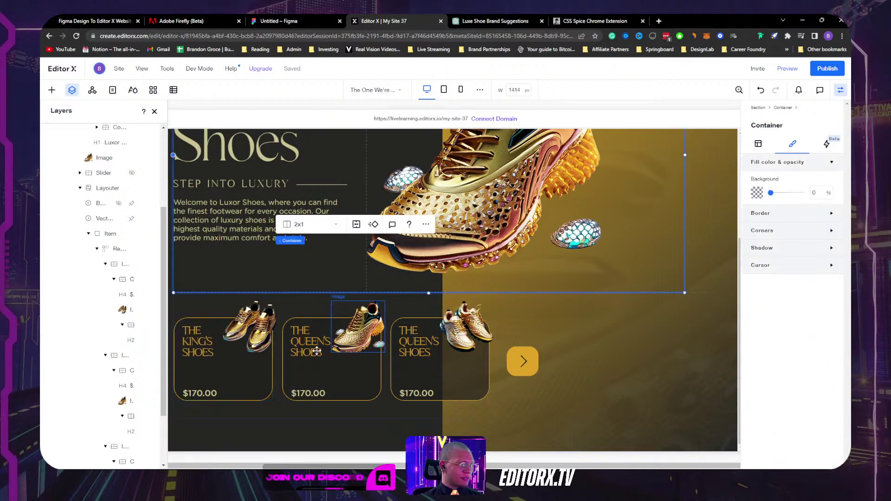
Step: Rename the third card's title to HERMES, undoing an accidental title move
left_click(423, 342)
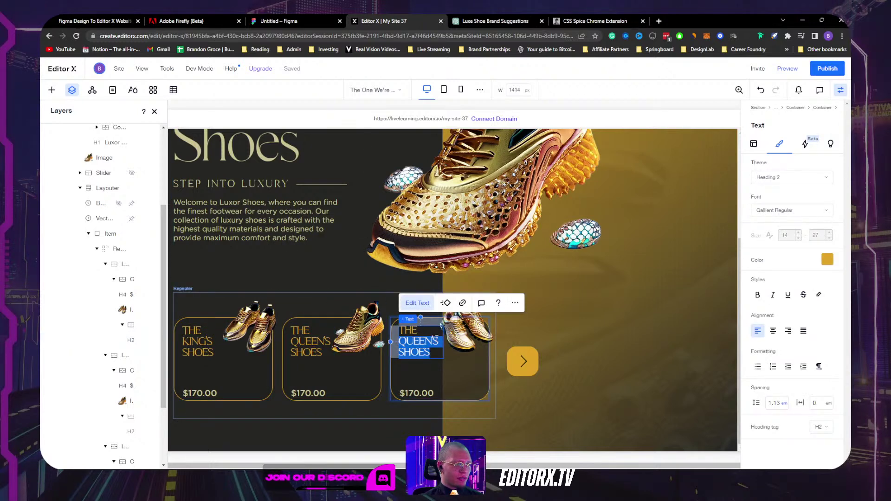
left_click_drag(438, 340, 408, 329)
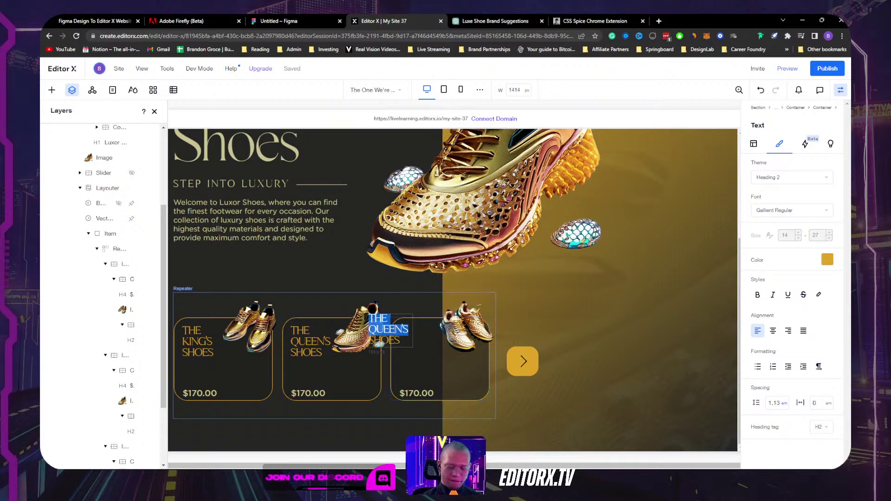
type("HERMES")
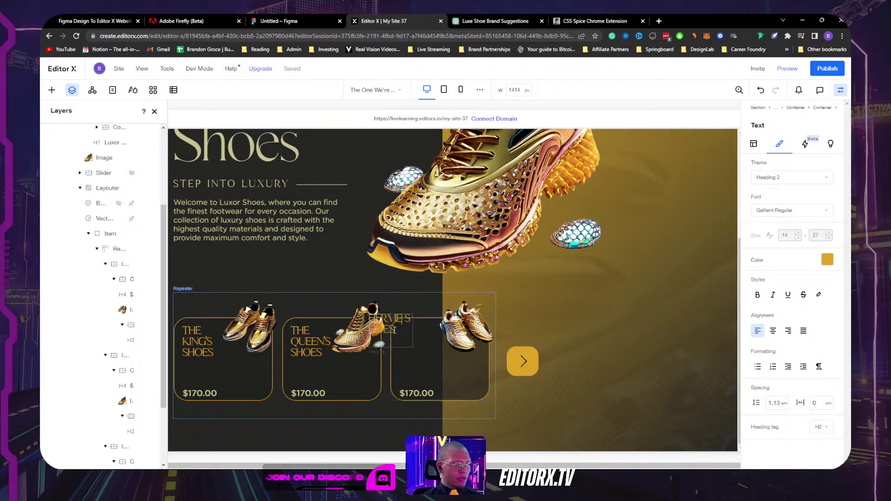
left_click_drag(445, 291, 592, 291)
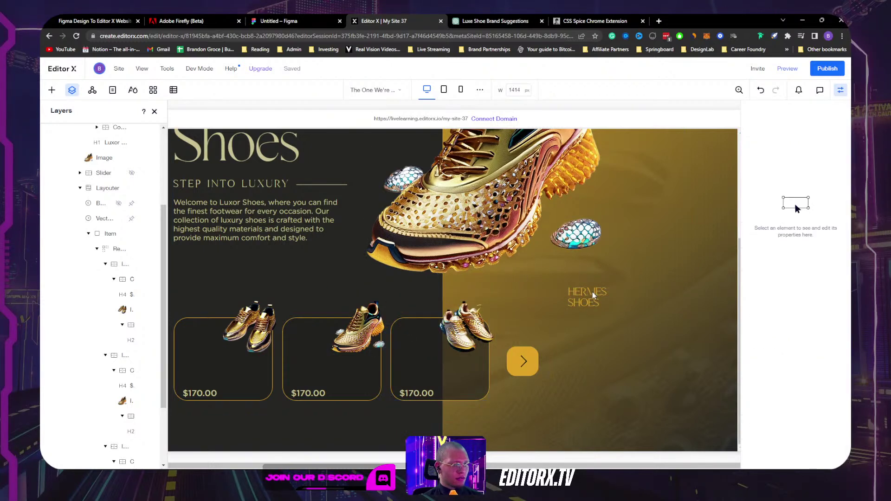
left_click(592, 291)
key("ctrl+z")
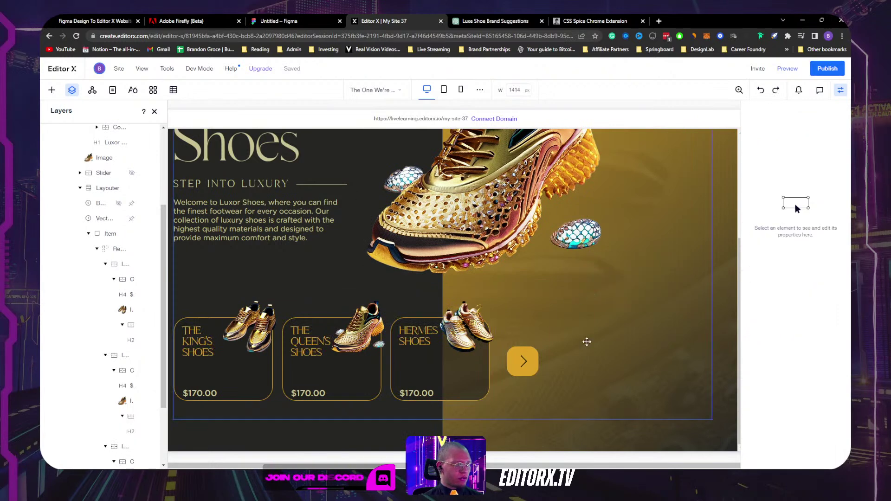
Step: Left-align the $170.00 price and nudge it into the card's lower-left corner under the title
left_click(410, 391)
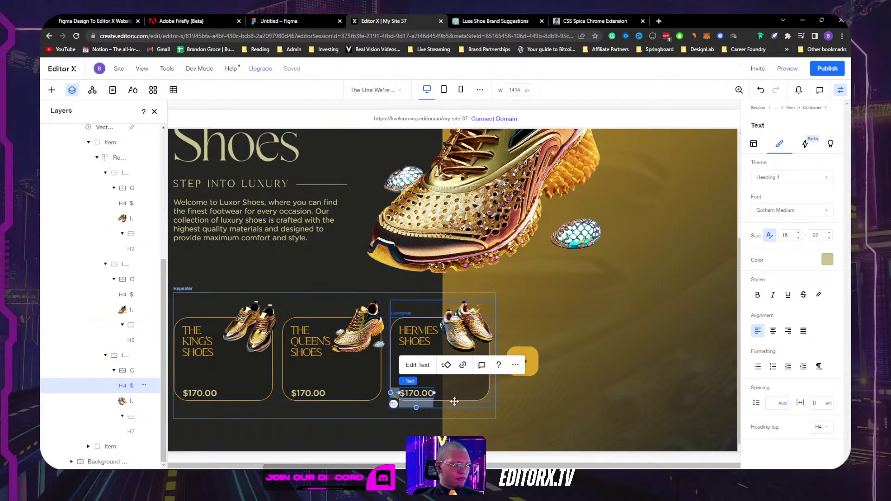
left_click(297, 394)
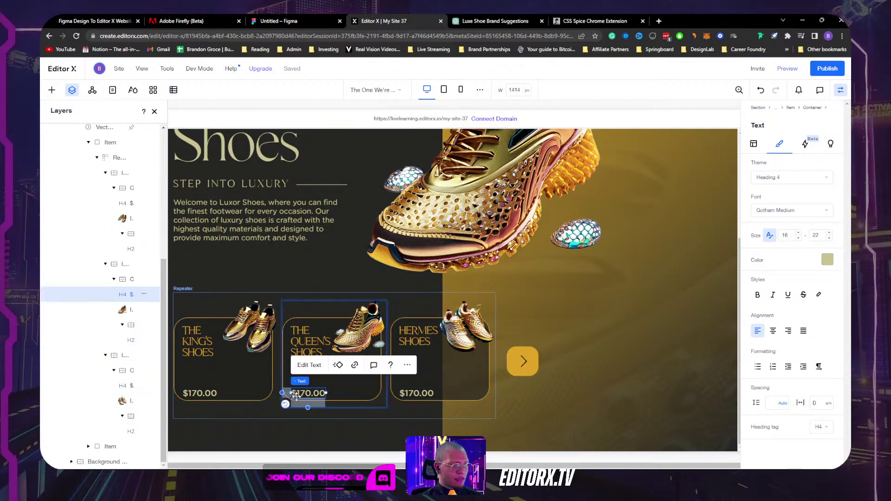
left_click(311, 381)
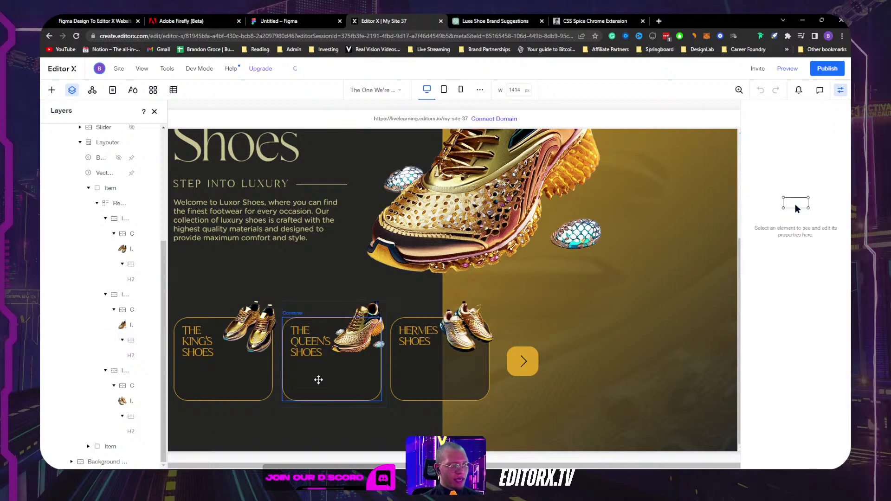
left_click(321, 339)
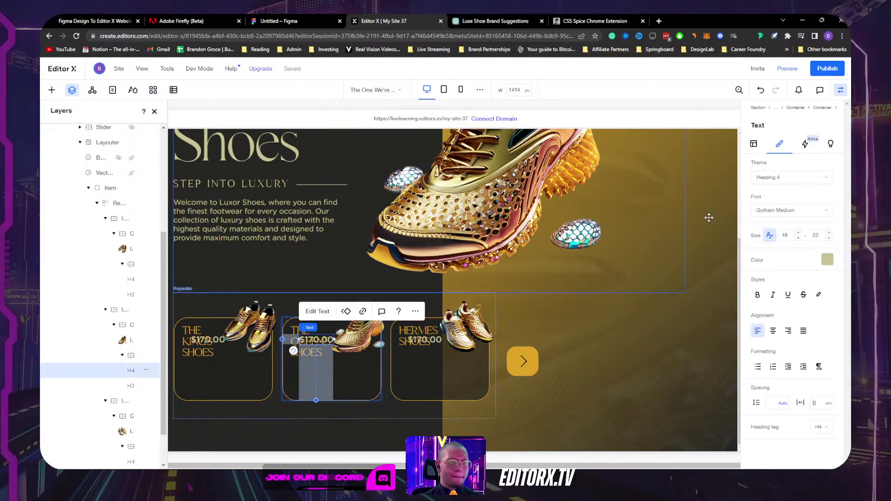
left_click(754, 147)
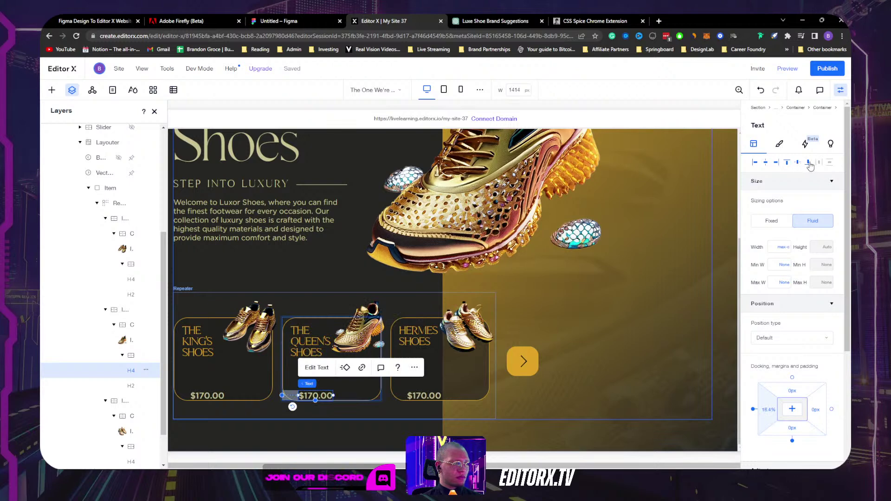
left_click(754, 163)
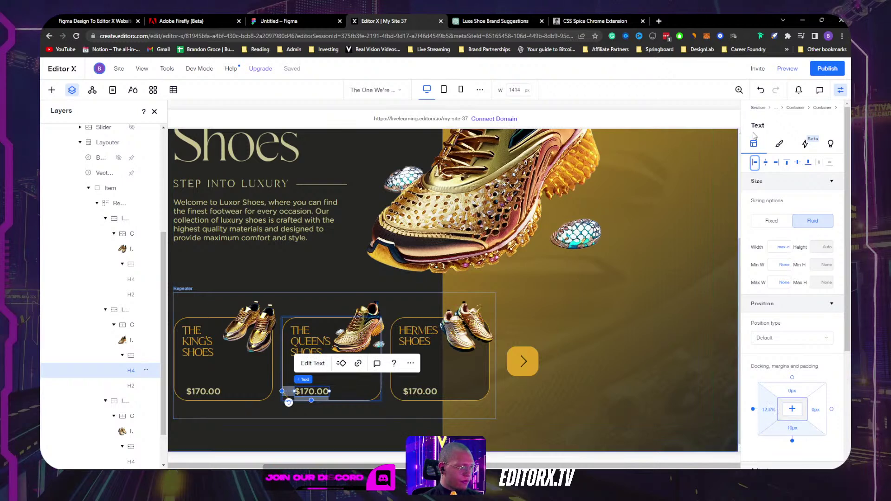
left_click_drag(312, 393, 308, 393)
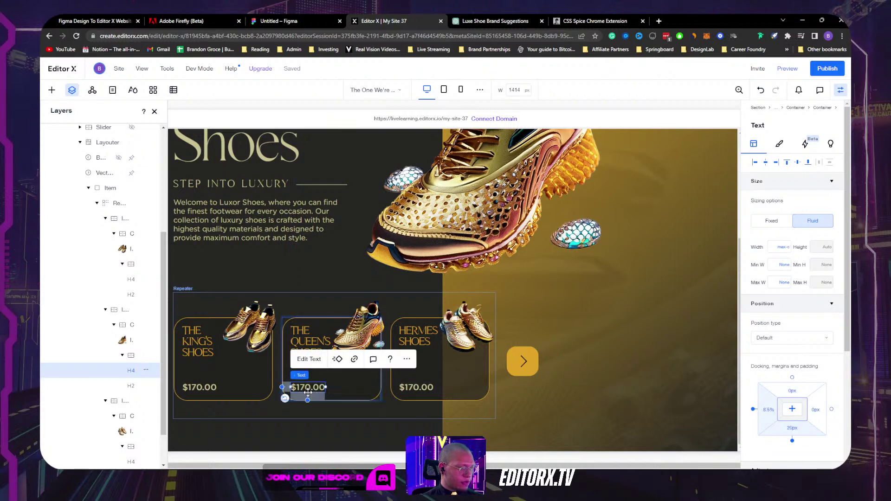
left_click(590, 310)
scroll(602, 358, "up", 3)
scroll(602, 357, "down", 3)
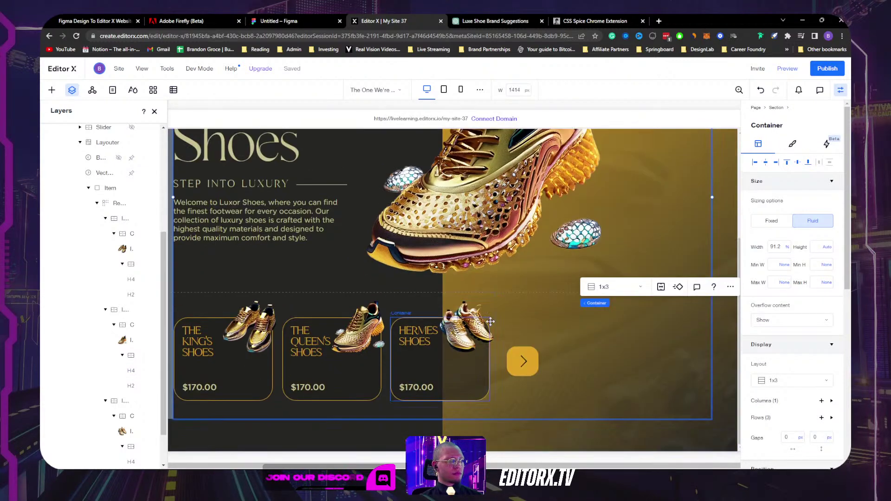
left_click(841, 90)
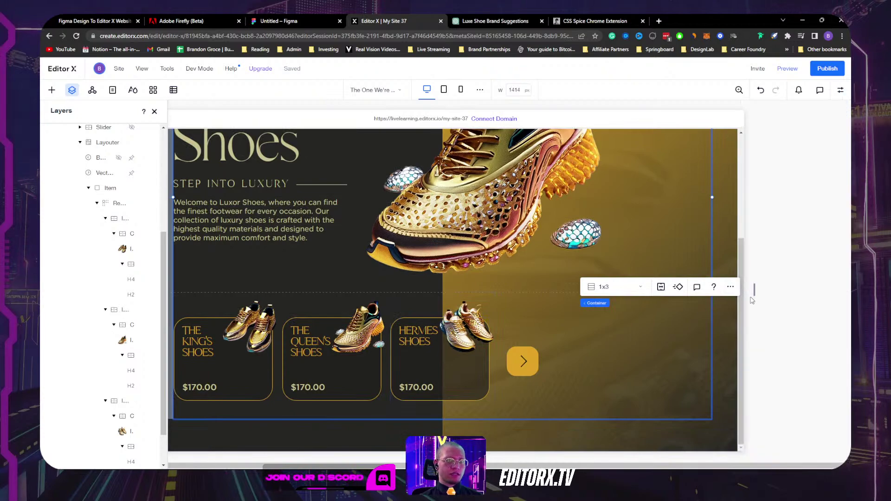
Step: Drag the desktop canvas width down from 1414 to 1188 px, then select the Hermes Shoes title
left_click_drag(762, 294, 732, 289)
scroll(617, 299, "down", 2)
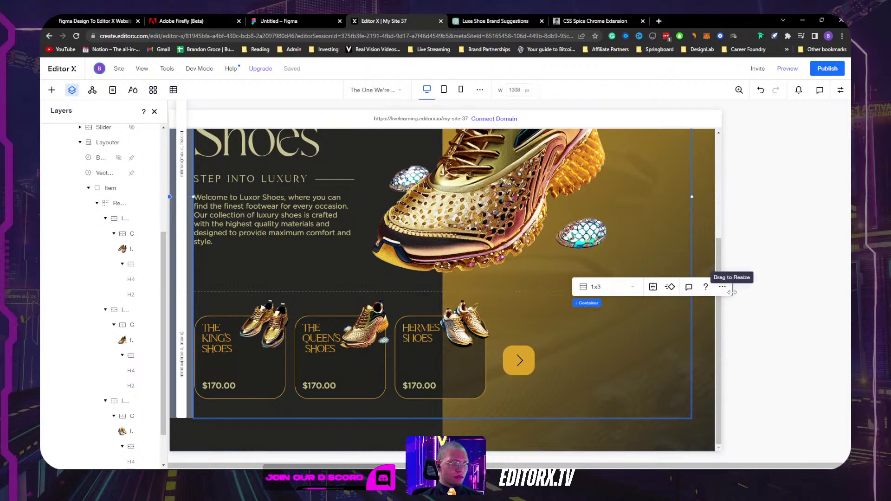
left_click_drag(732, 292, 706, 287)
left_click(368, 441)
scroll(367, 441, "down", 2)
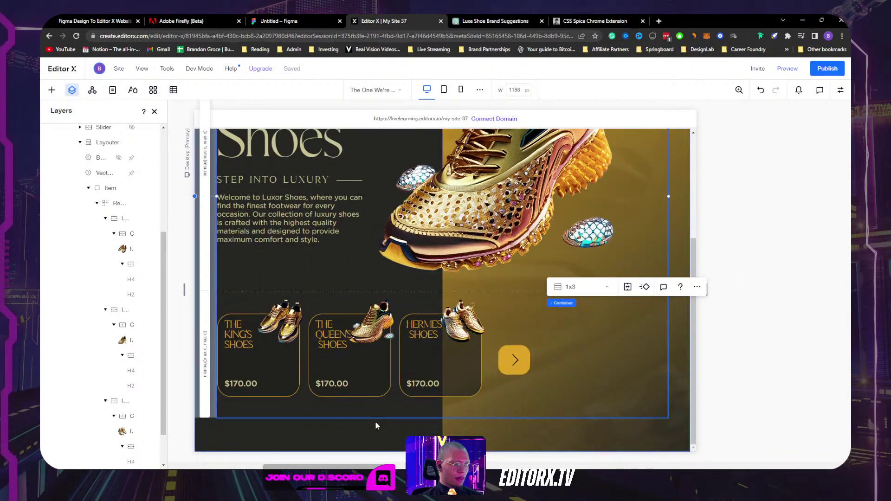
left_click(421, 329)
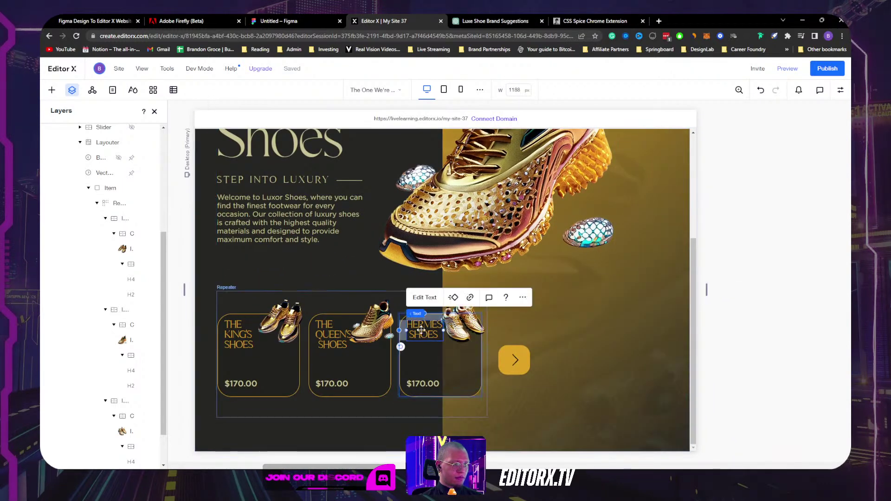
Step: Add a line break so SHOES sits on its own line in THE QUEEN'S SHOES heading
double_click(411, 334)
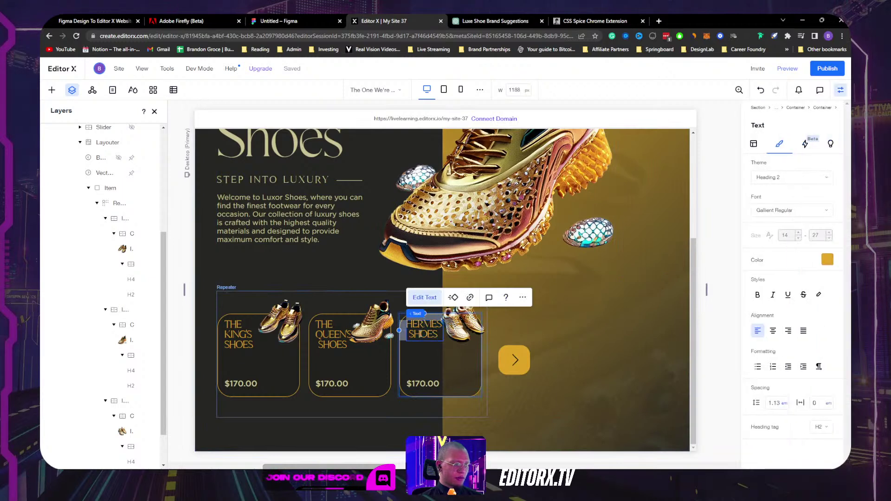
left_click(325, 345)
double_click(323, 346)
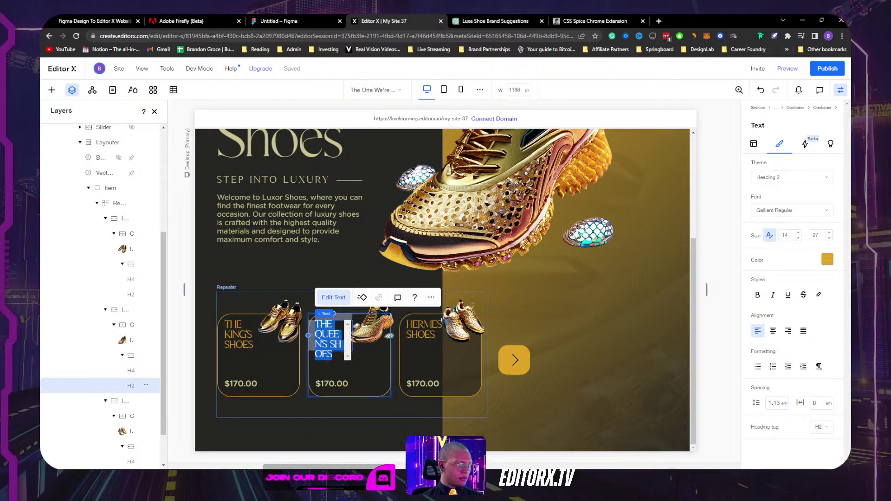
left_click(337, 336)
key("Return")
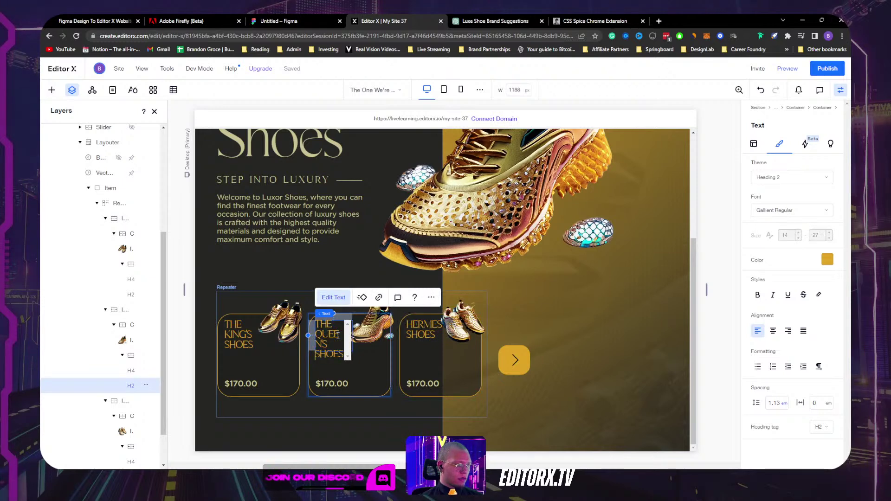
left_click(577, 293)
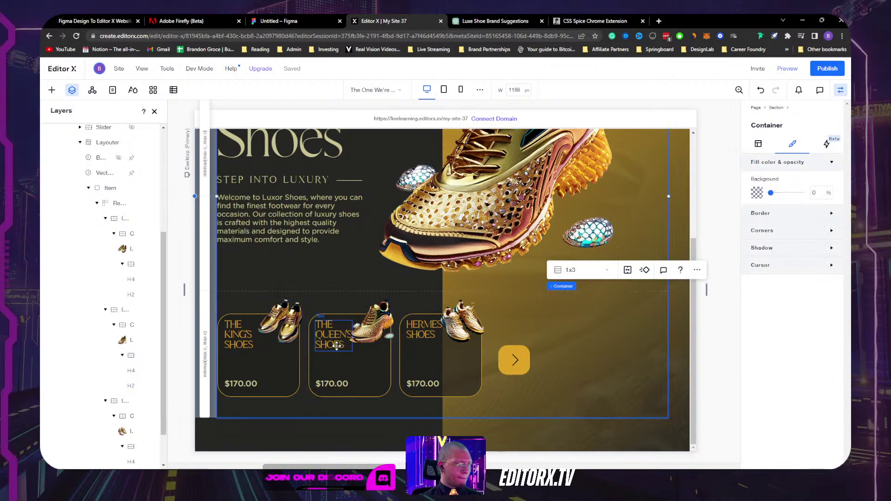
Step: Set THE KING'S SHOES heading width unit to Max content
left_click(238, 341)
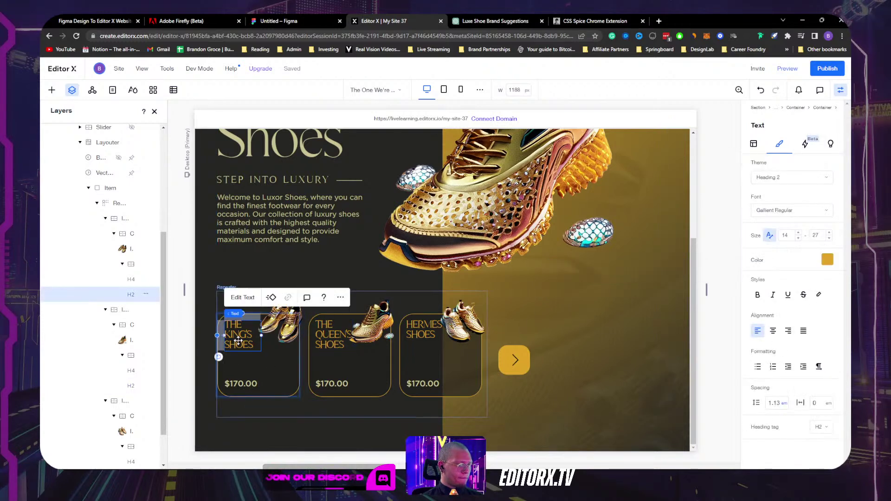
double_click(238, 337)
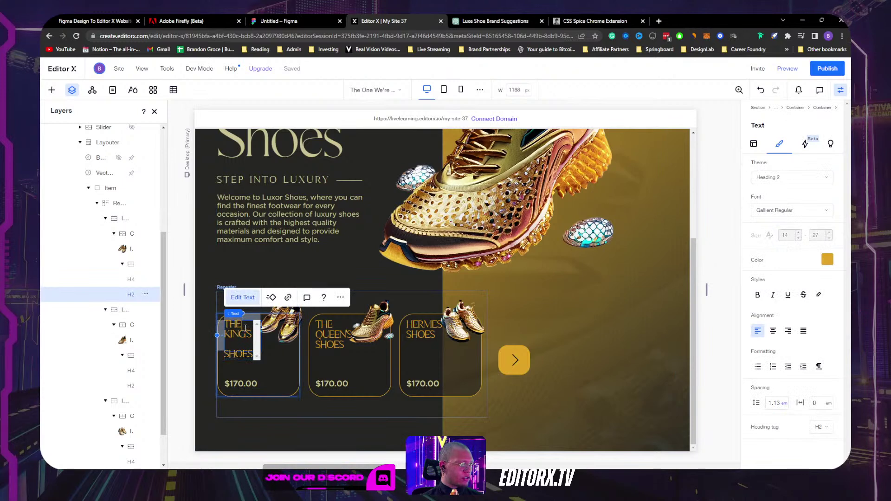
left_click(340, 297)
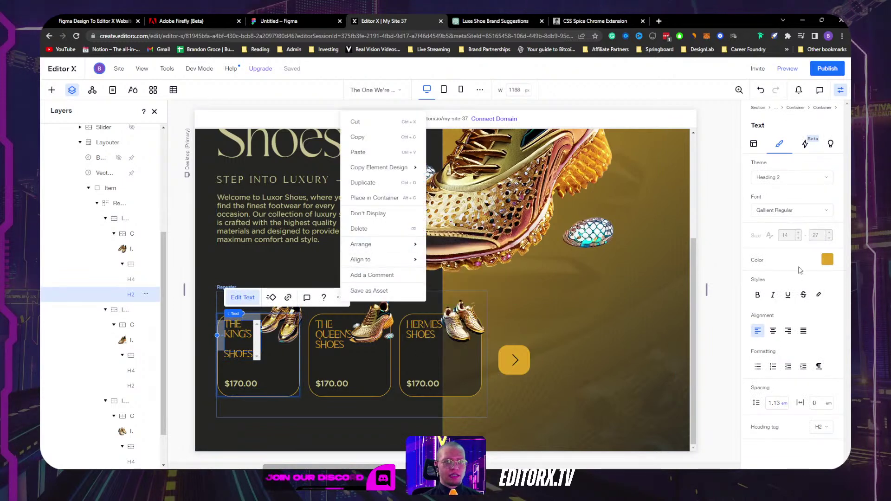
key("Escape")
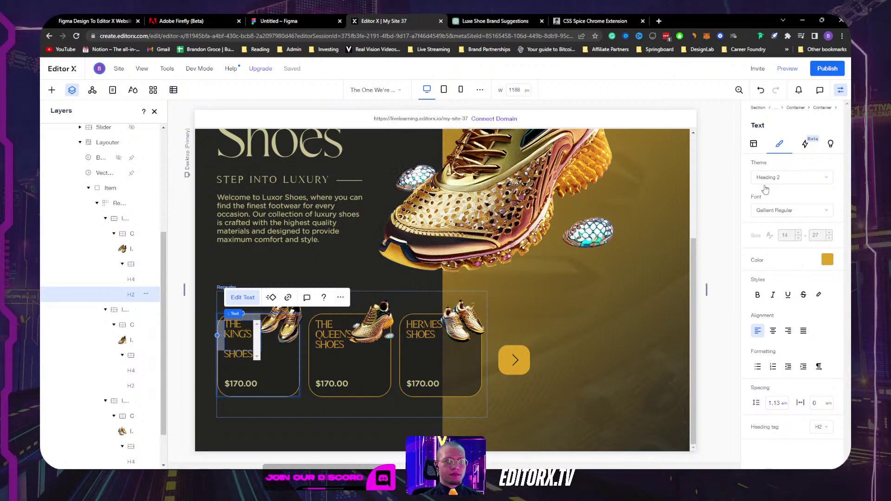
key("Escape")
left_click(788, 246)
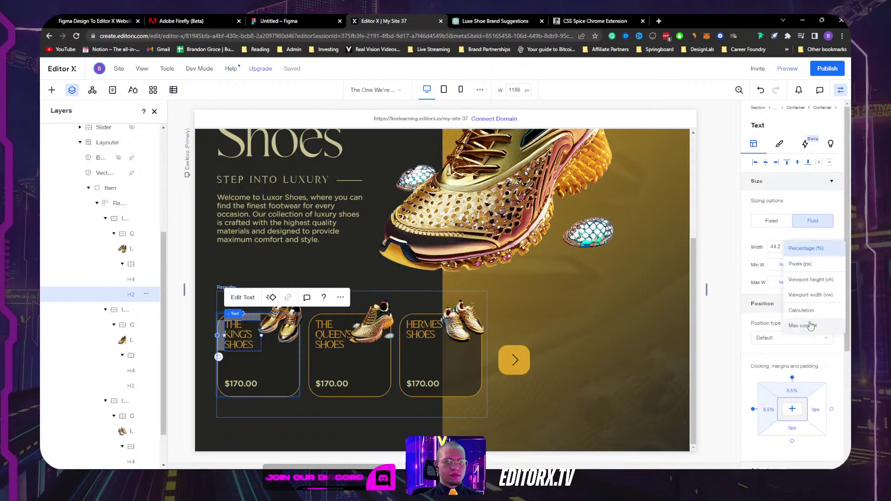
left_click(811, 325)
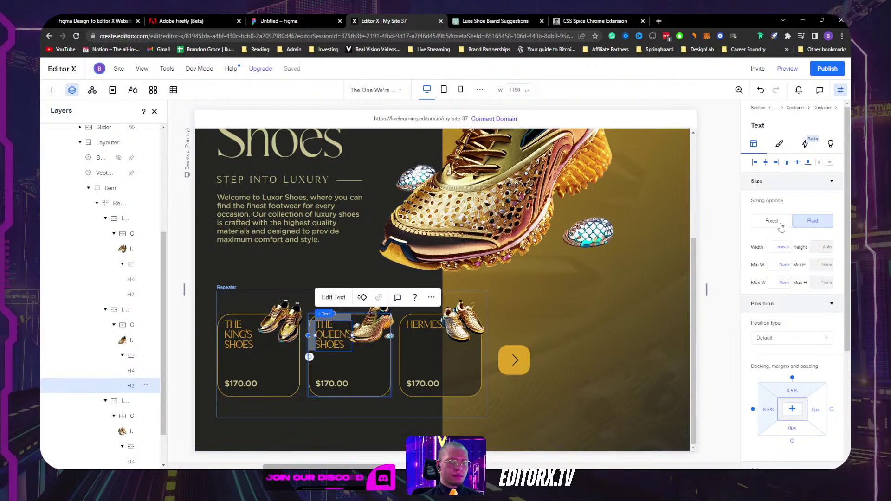
Step: Break the HERMES SHOES heading so SHOES moves below HERMES
left_click(419, 326)
double_click(424, 325)
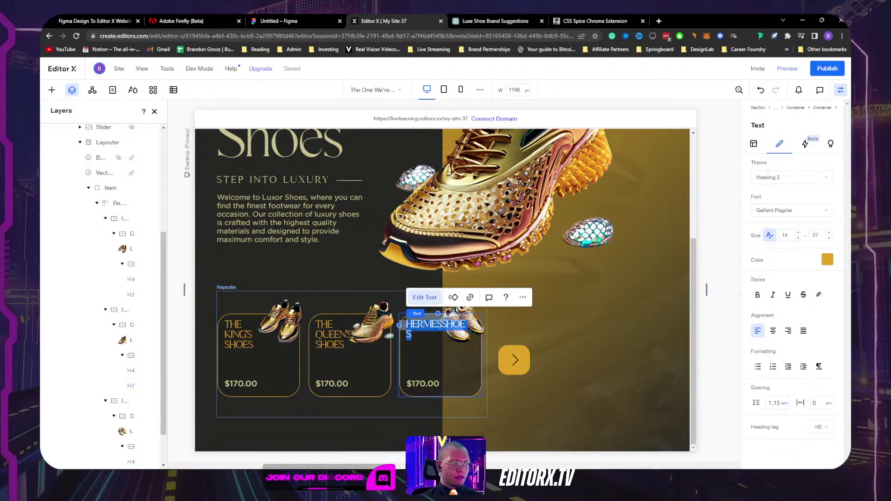
left_click(440, 325)
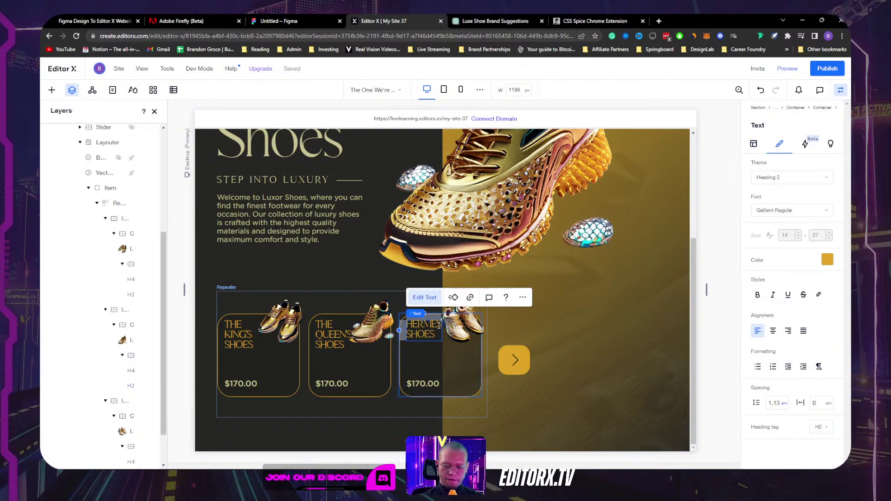
key("Return")
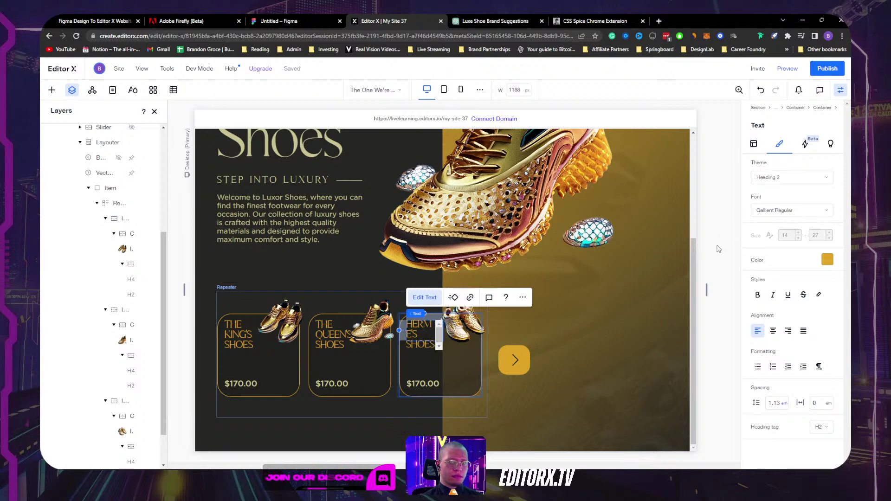
left_click(563, 334)
key("ctrl+z")
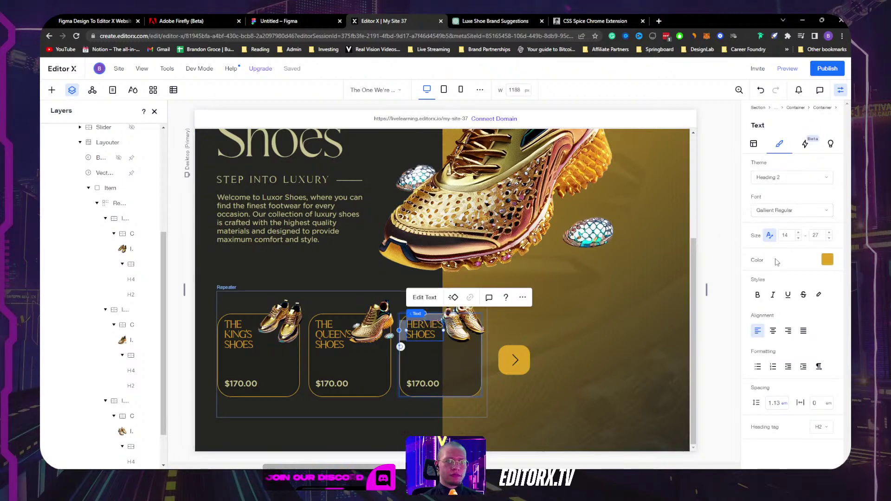
left_click(753, 143)
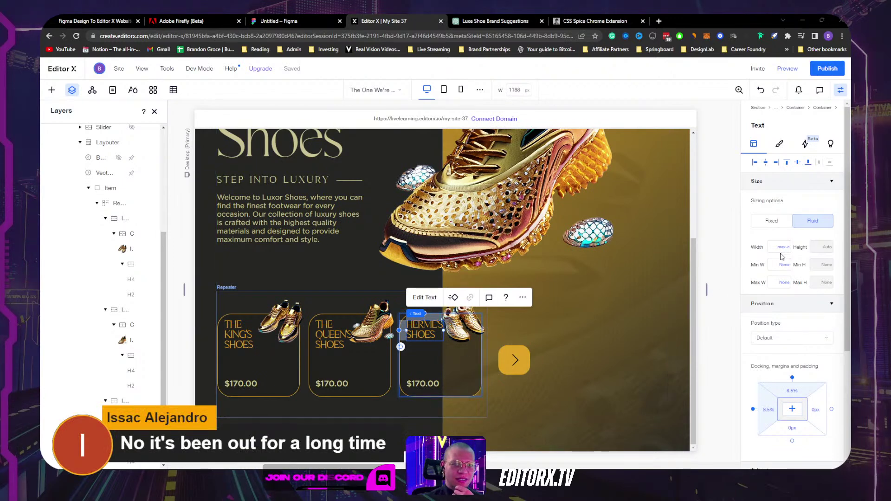
Step: Shorten the shoe cards to a 166 px minimum height by dragging the bottom handle
left_click(352, 365)
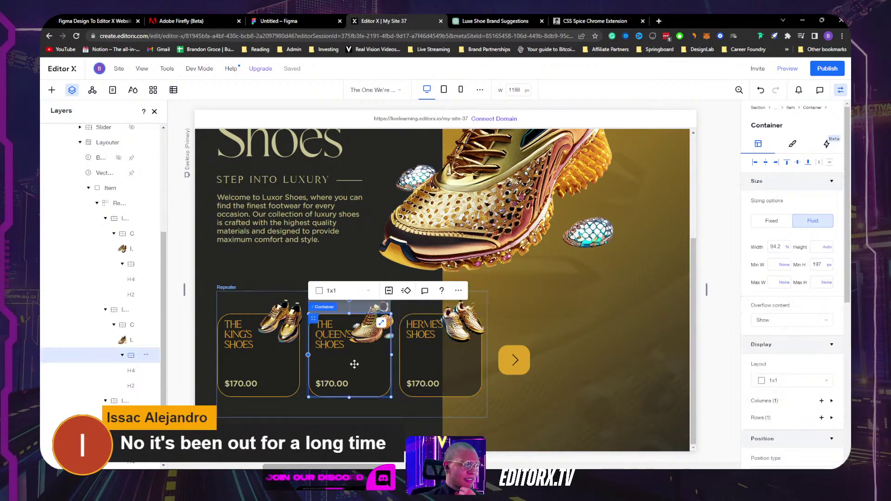
left_click(830, 265)
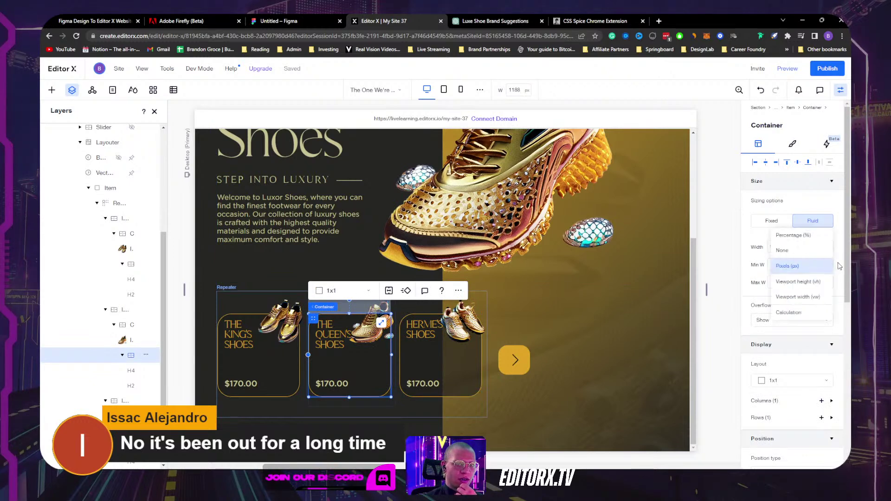
left_click_drag(349, 390, 349, 382)
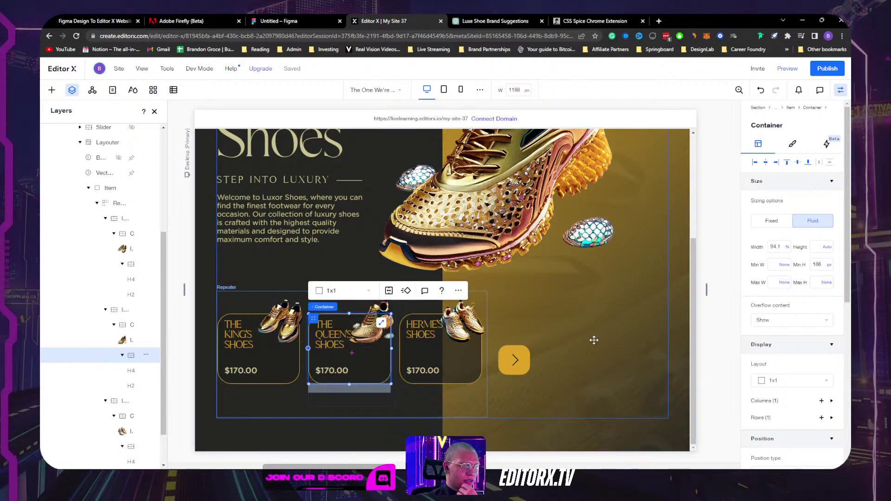
Step: Trial-widen the King's card to 113.5% and about 120%, undoing both with Ctrl+Z
left_click(481, 348)
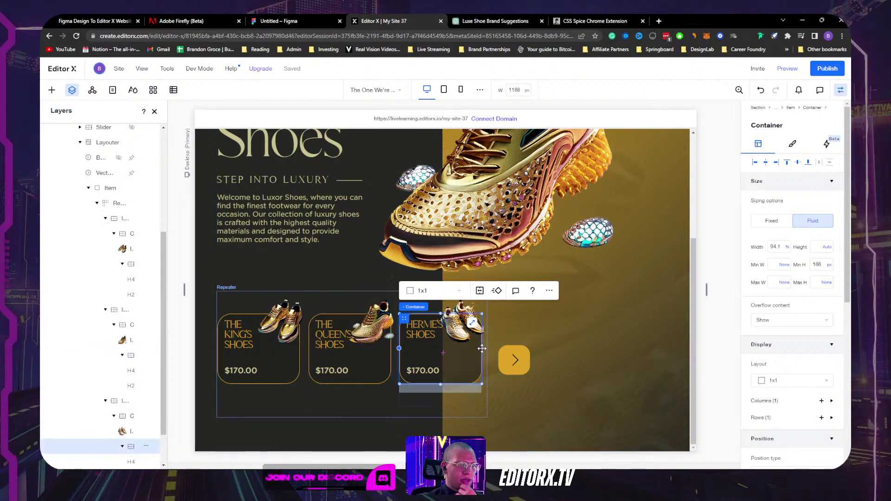
mouse_move(482, 349)
left_mouse_down()
mouse_move(477, 357)
mouse_move(499, 347)
left_mouse_up()
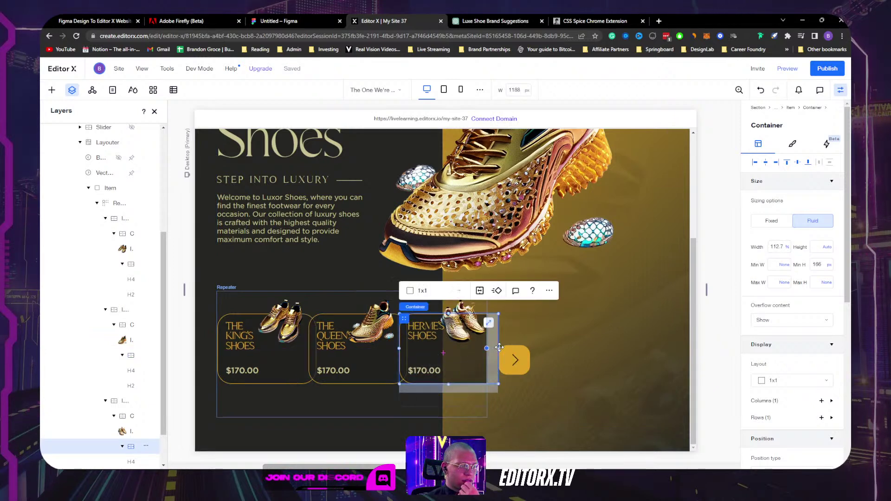
left_click(457, 326)
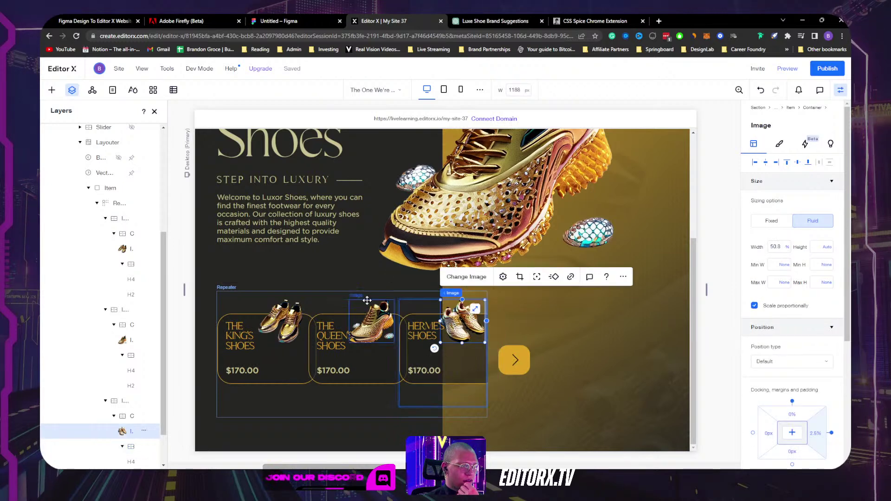
left_click(294, 310)
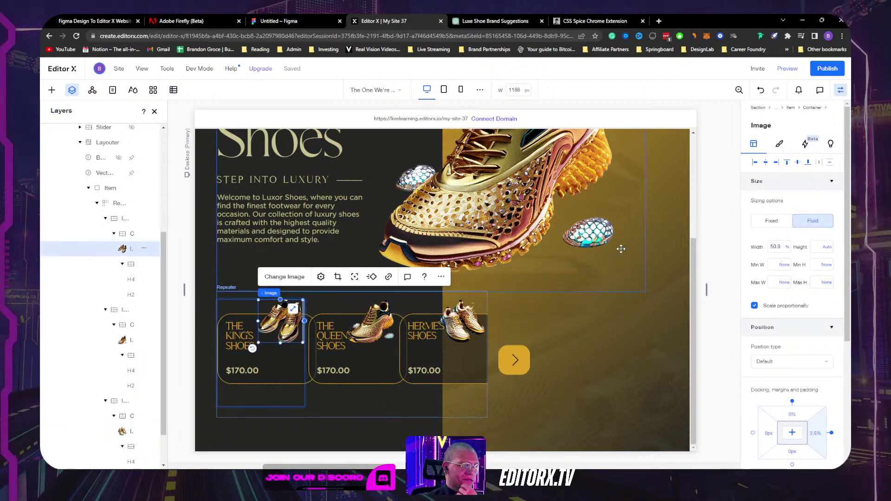
left_click(287, 398)
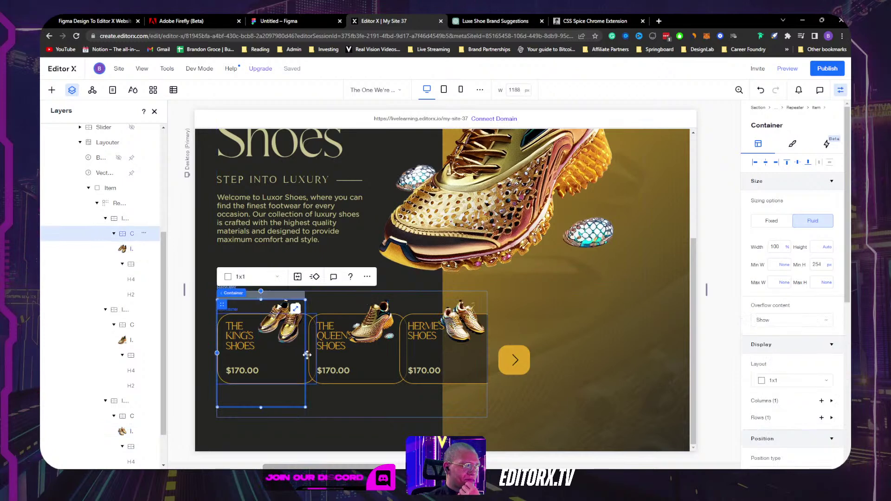
left_click_drag(306, 354, 320, 349)
key("ctrl+z")
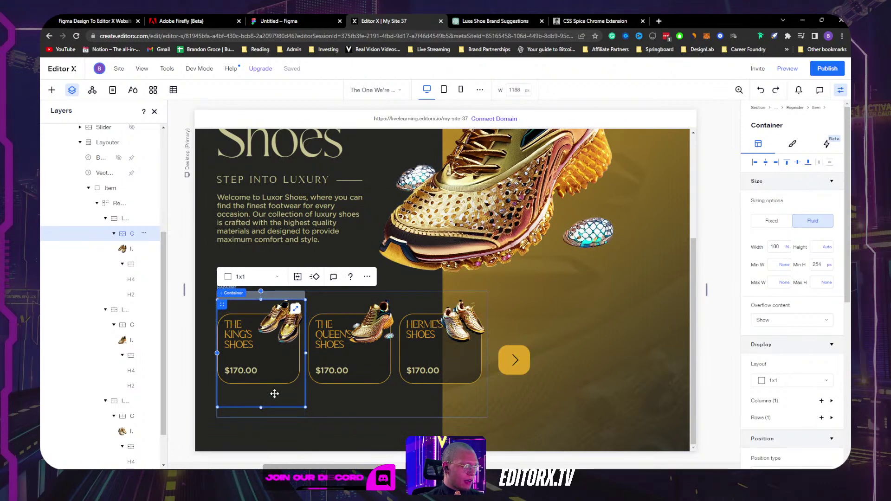
left_click_drag(307, 352, 324, 347)
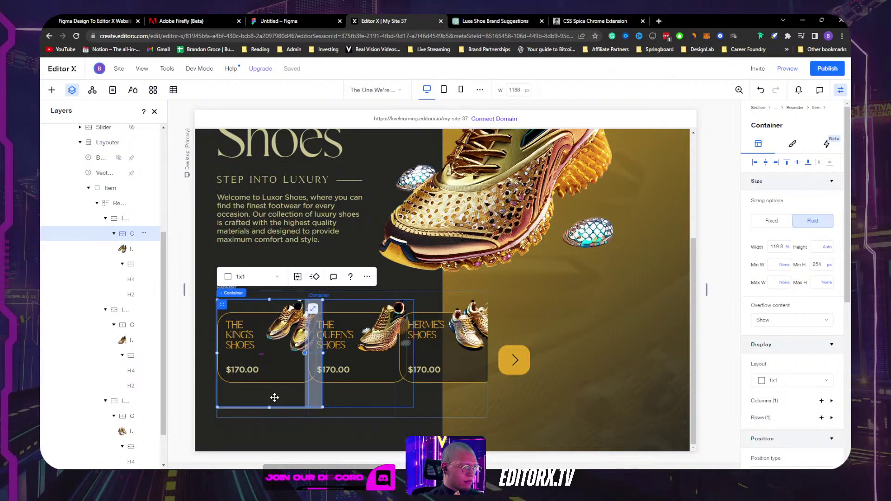
key("ctrl+z")
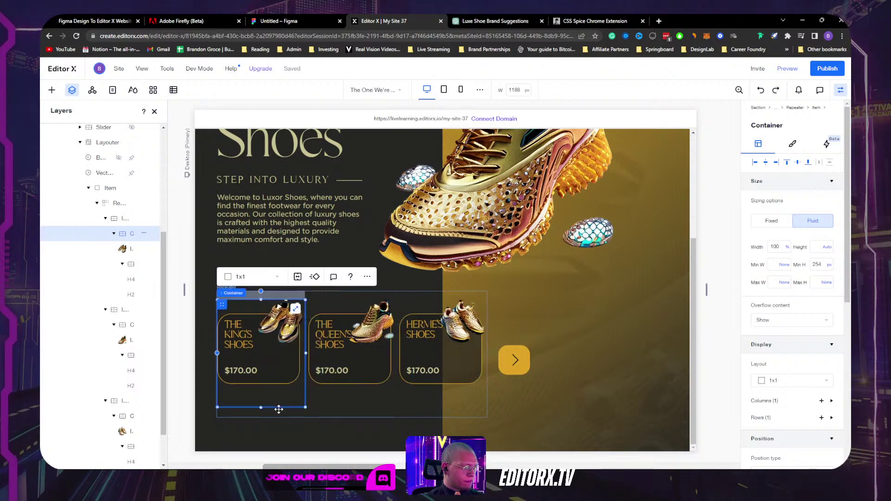
Step: Clear the Hermes Shoes card container's 254 minimum height to None
left_click(285, 416)
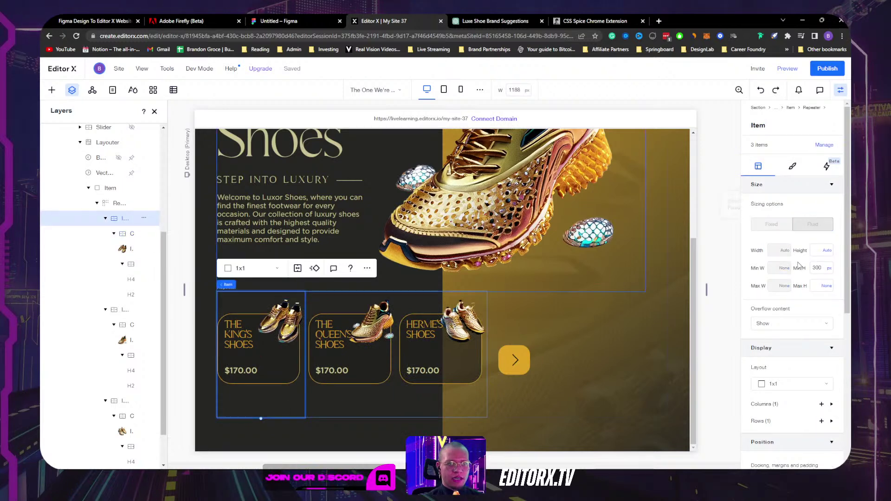
scroll(797, 355, "down", 3)
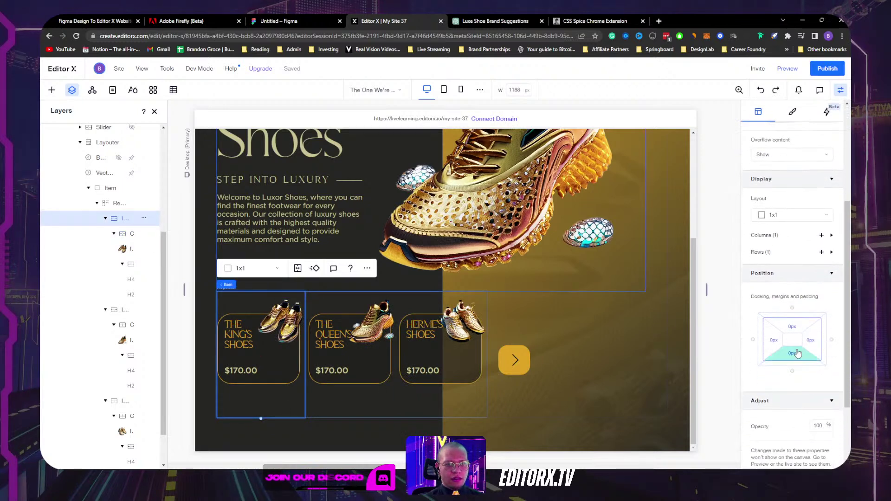
scroll(798, 352, "up", 3)
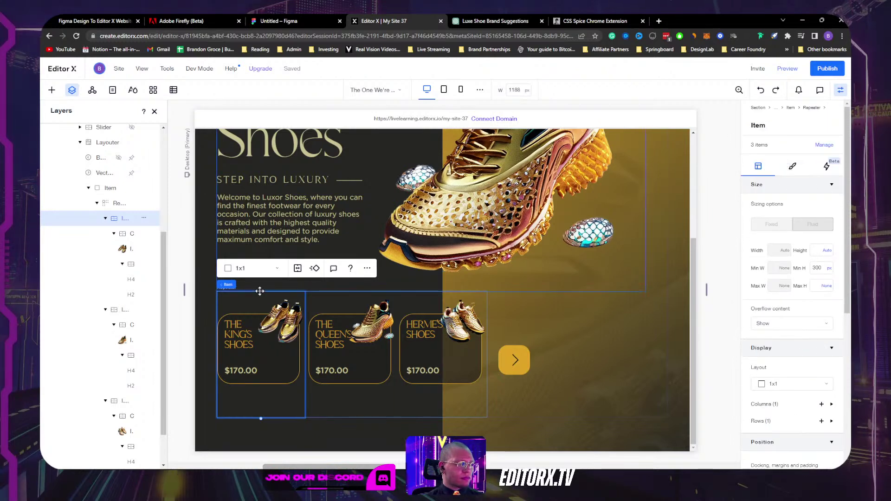
left_click(106, 218)
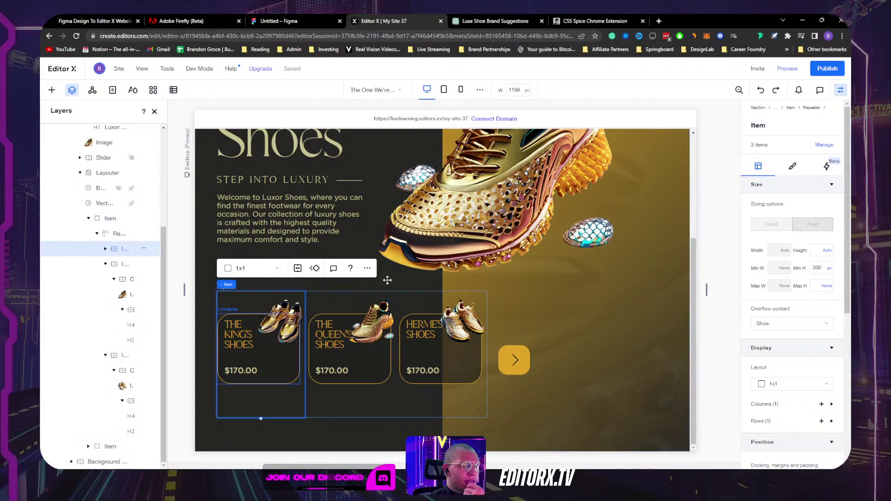
left_click(457, 403)
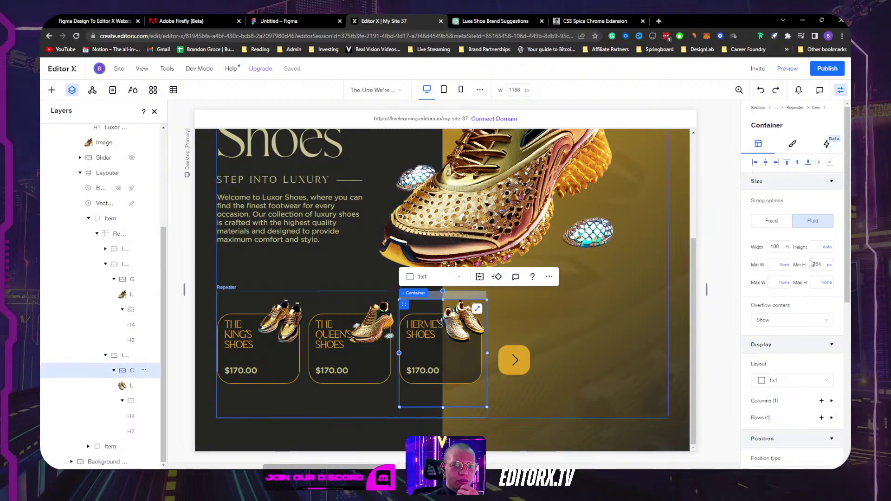
double_click(830, 265)
left_click(829, 265)
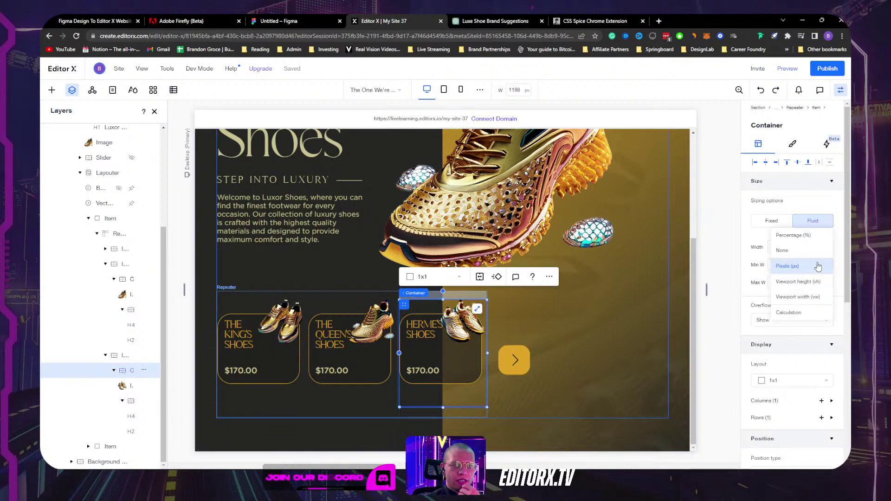
left_click(798, 256)
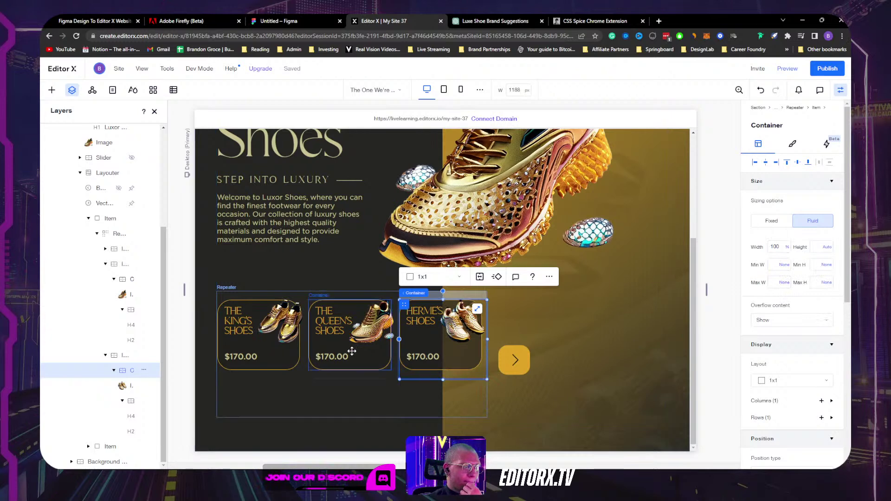
Step: Set the middle repeater item's 300 px minimum height to None
left_click(367, 401)
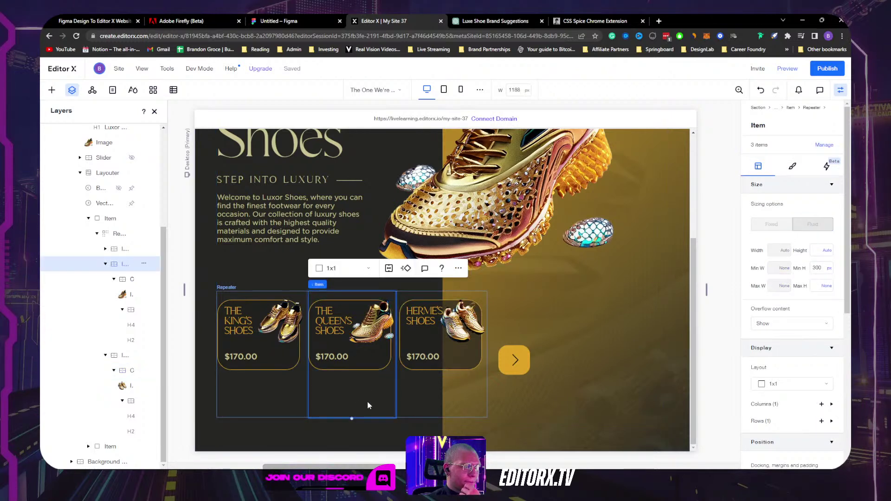
left_click(829, 267)
left_click(804, 258)
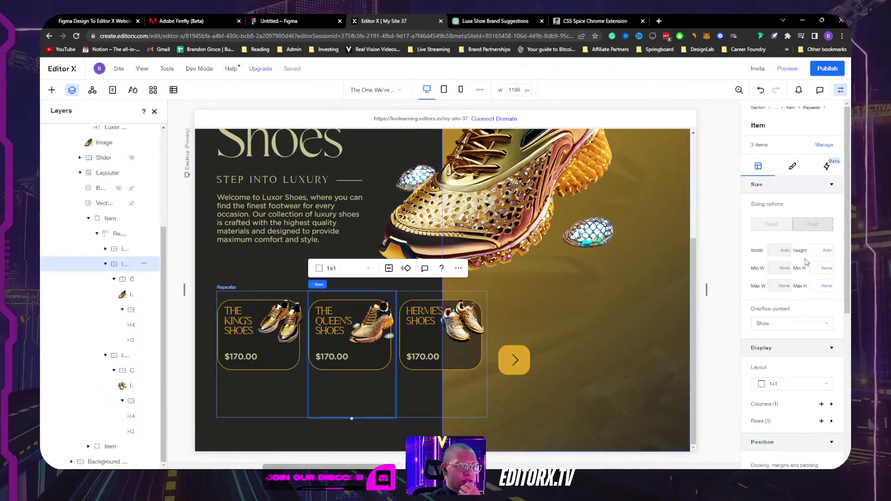
Step: Centre the shoe card containers vertically within their repeater item
left_click(335, 376)
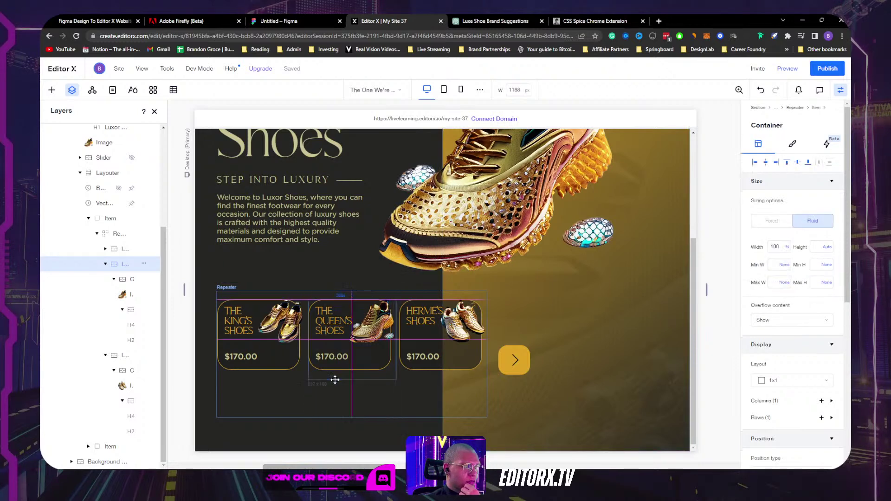
left_click(797, 163)
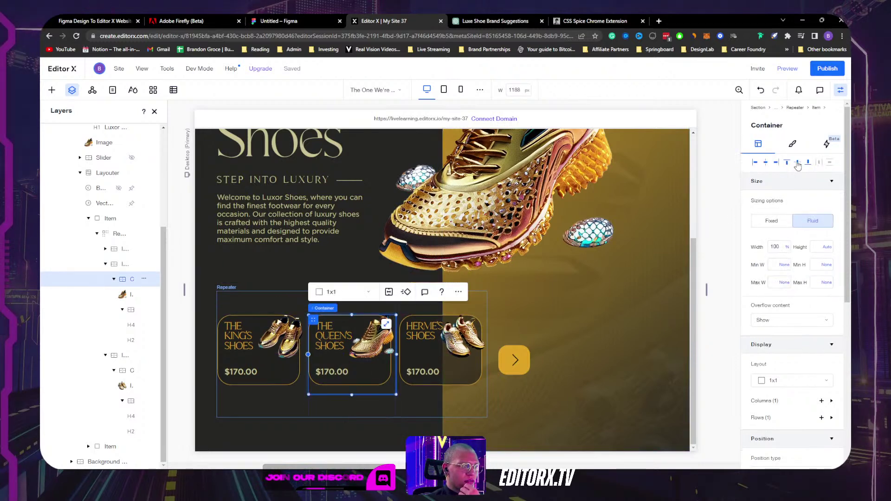
left_click(608, 317)
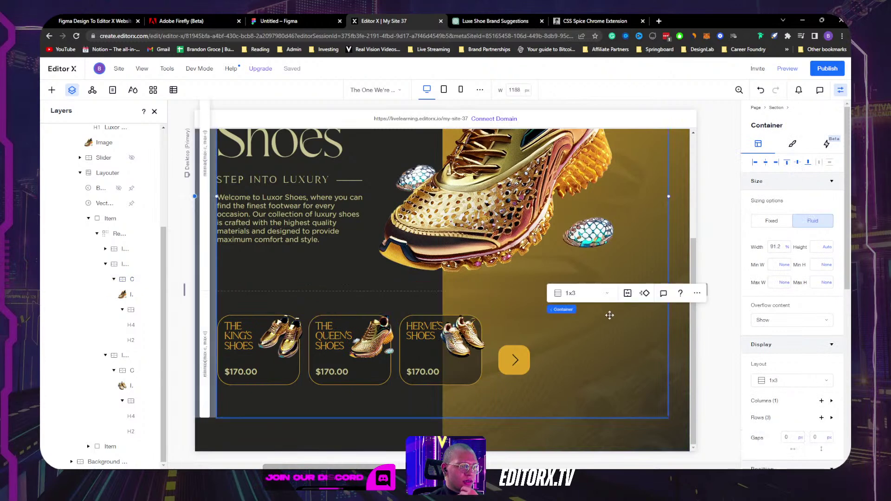
Step: Dock the yellow arrow to the top instead of the bottom with a 100 px top margin
left_click(514, 369)
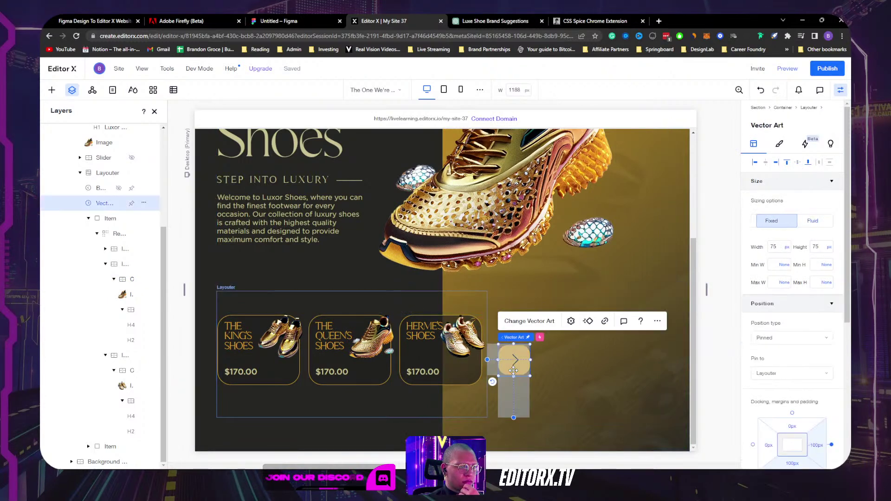
left_click(793, 423)
scroll(810, 391, "down", 3)
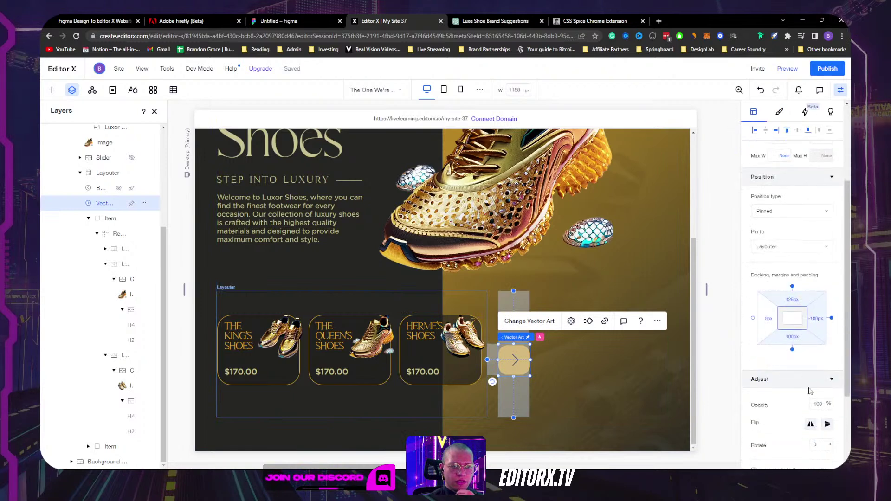
left_click(792, 350)
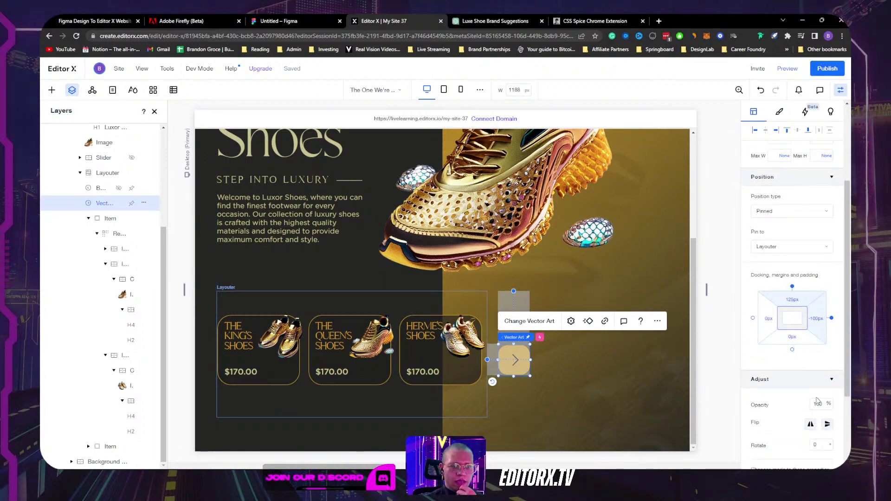
left_click(792, 300)
type("100")
key("Return")
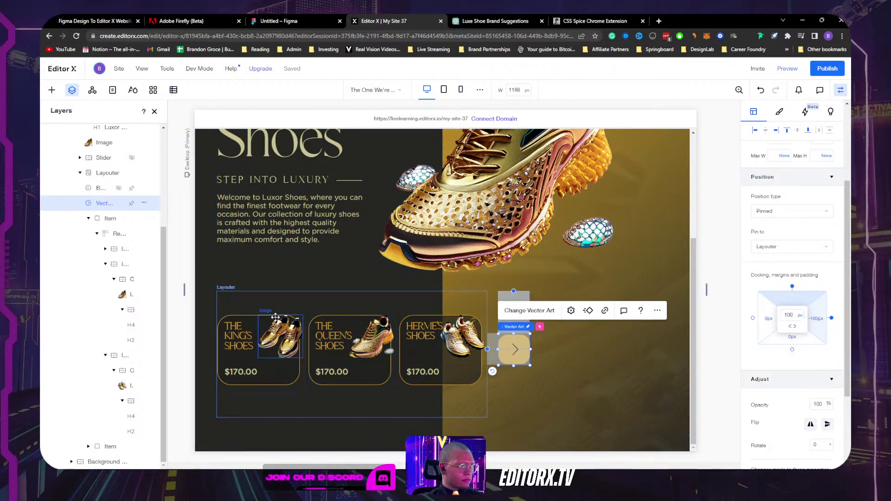
left_click(297, 317)
left_click_drag(303, 315, 309, 310)
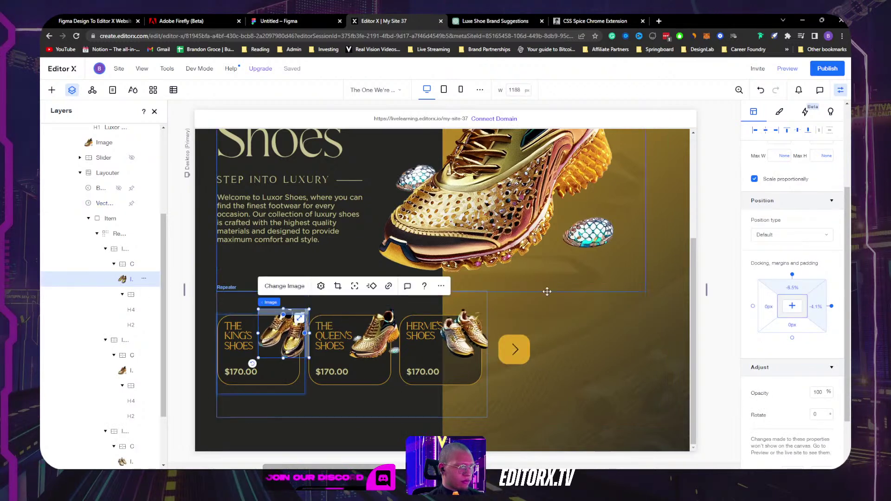
key("ctrl+z")
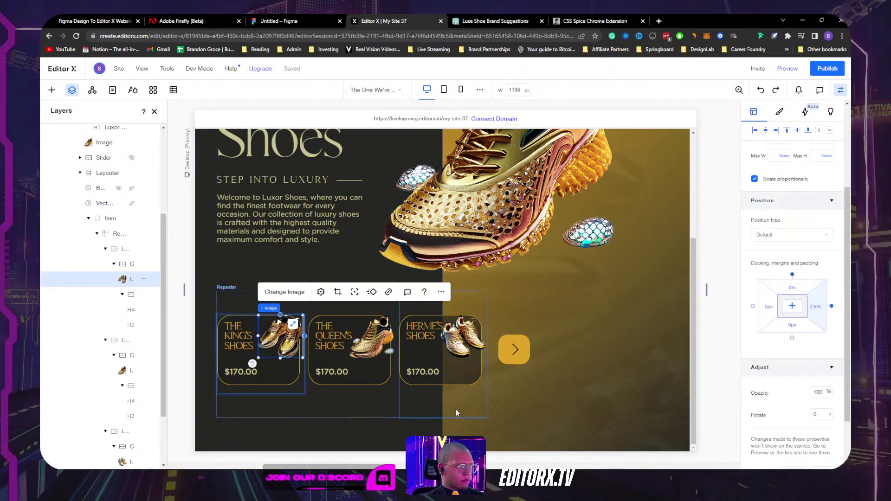
left_click(322, 440)
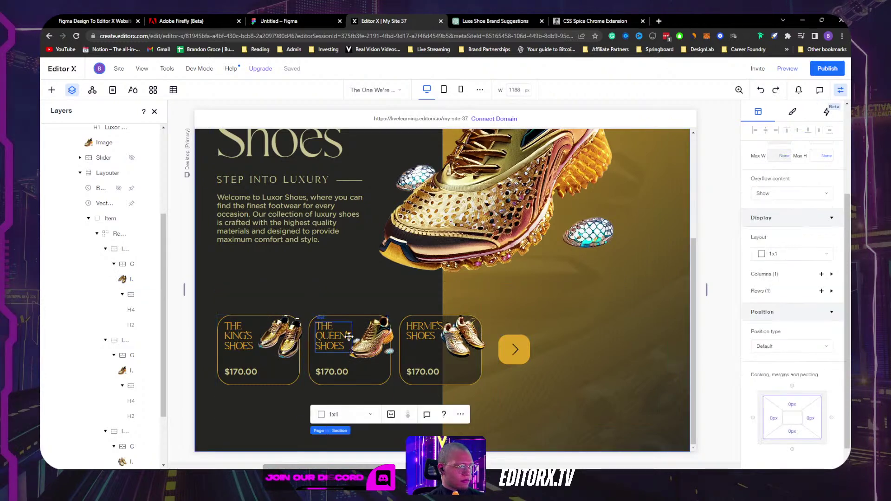
scroll(363, 352, "up", 3)
left_click(366, 332)
scroll(511, 288, "down", 4)
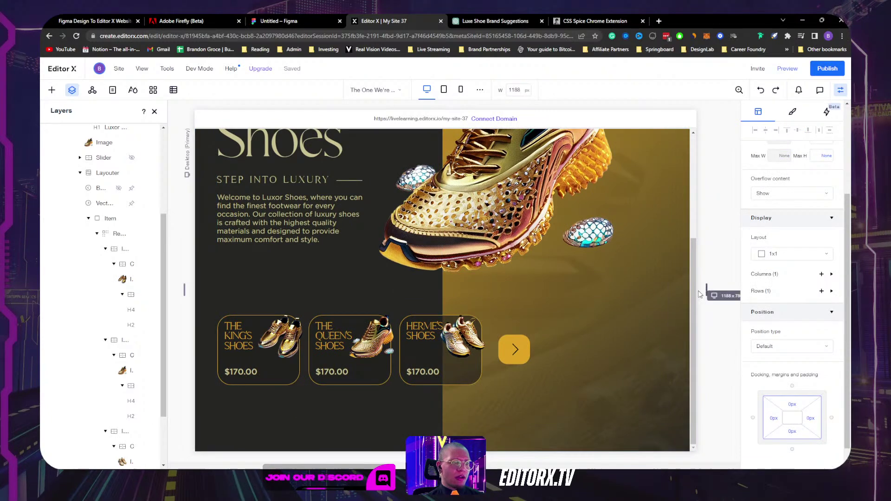
left_click_drag(707, 290, 668, 292)
scroll(590, 292, "down", 3)
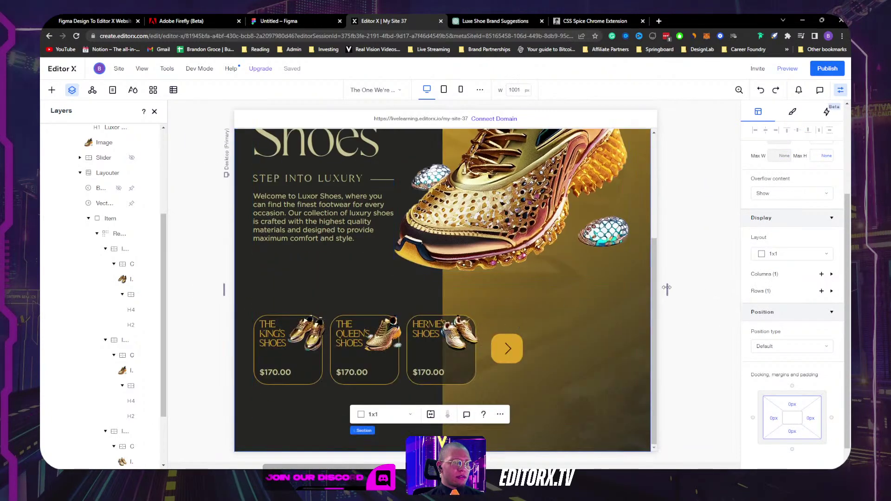
left_click_drag(666, 287, 643, 289)
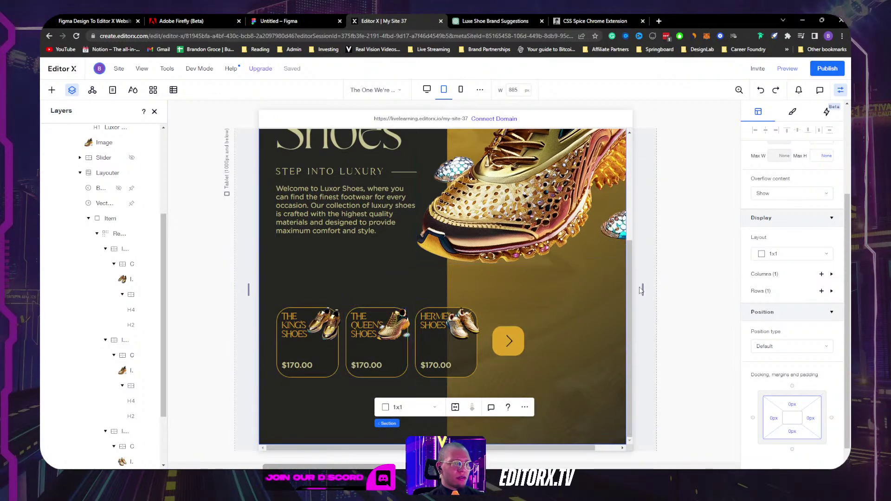
left_click_drag(643, 289, 724, 280)
scroll(480, 289, "down", 3)
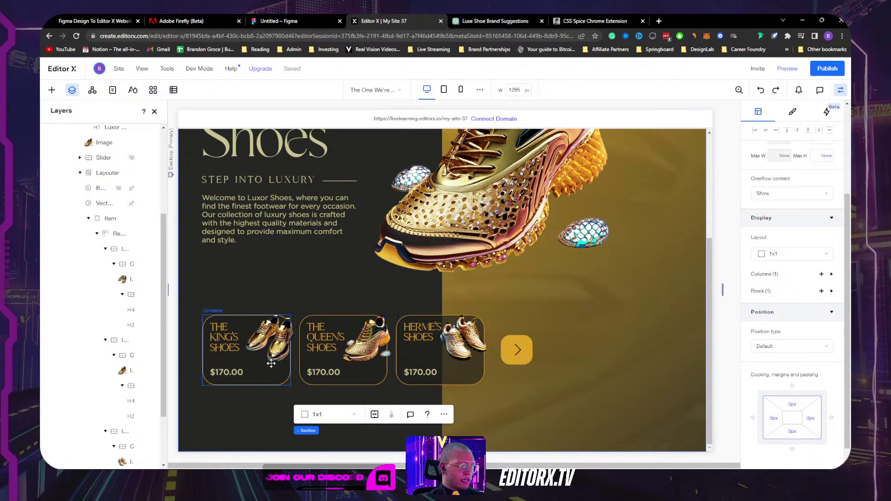
Step: Give the King's Shoes card container a 2x1 two-column grid layout
left_click(267, 345)
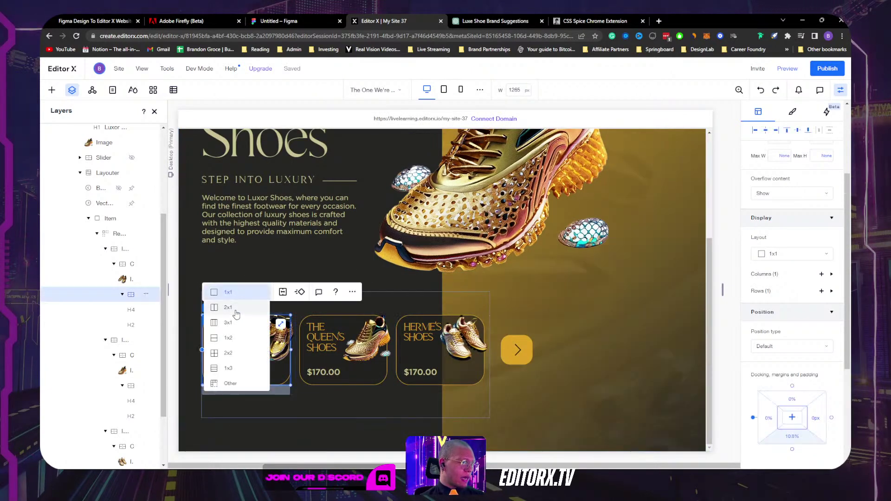
left_click(228, 308)
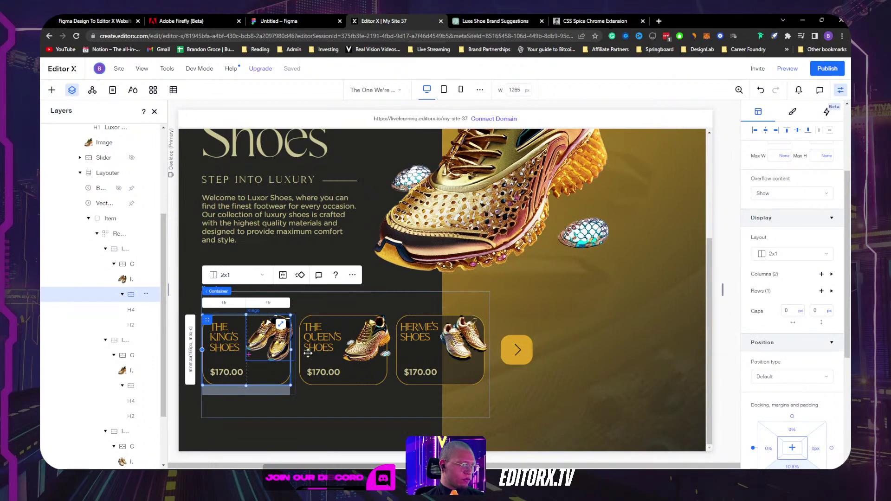
left_click(368, 368)
left_click(366, 341)
scroll(789, 278, "down", 4)
scroll(789, 254, "up", 4)
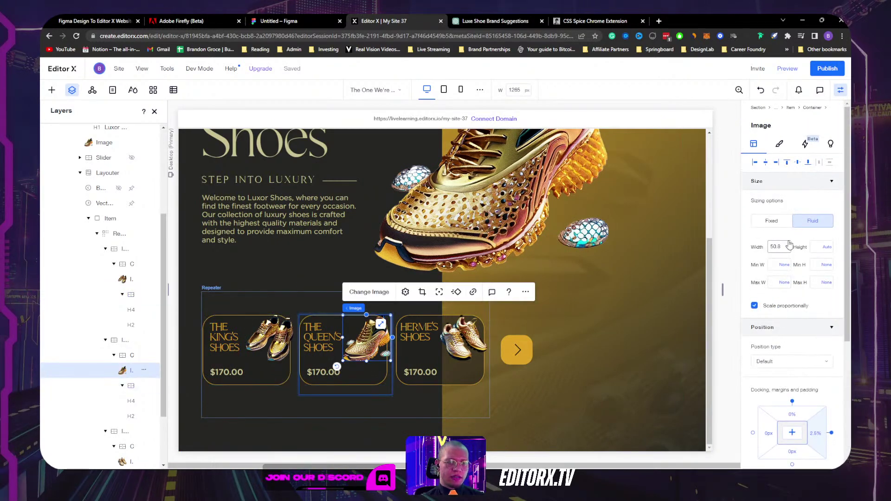
scroll(789, 244, "down", 4)
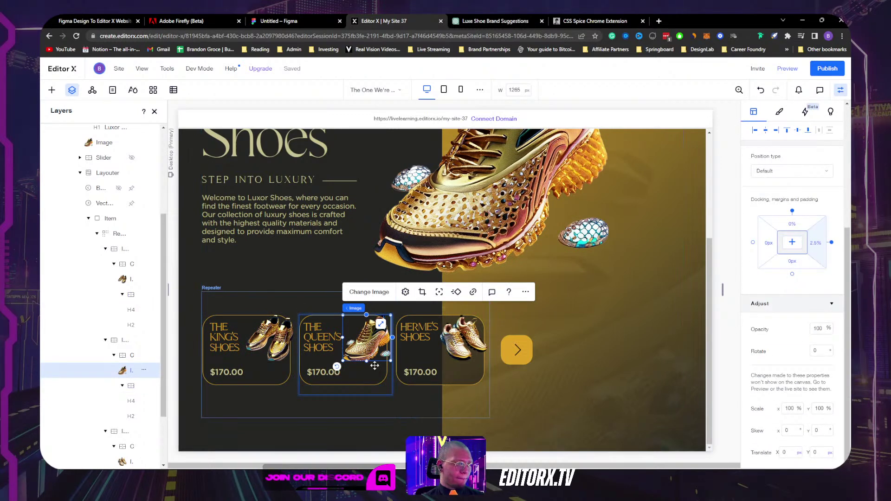
scroll(771, 342, "up", 1)
Step: Delete the shoe image, restore it with Ctrl+Z, and reselect the King's Shoes image
left_click(274, 339)
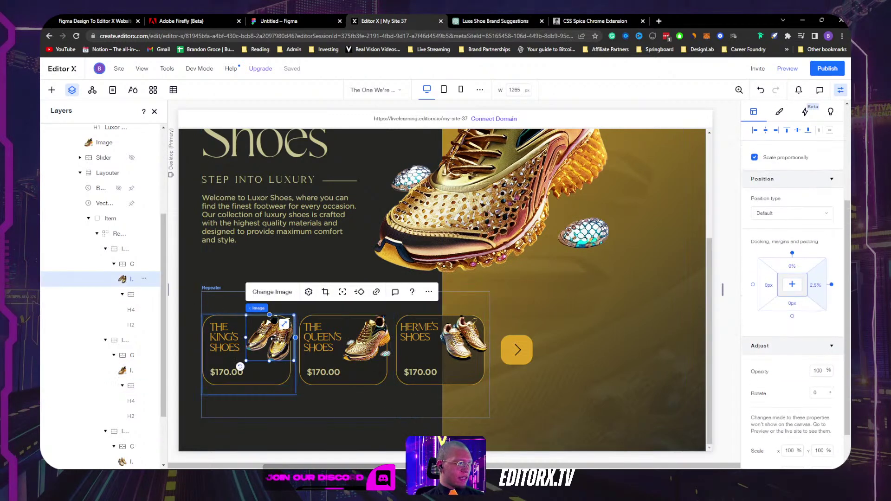
key("Delete")
left_click(266, 349)
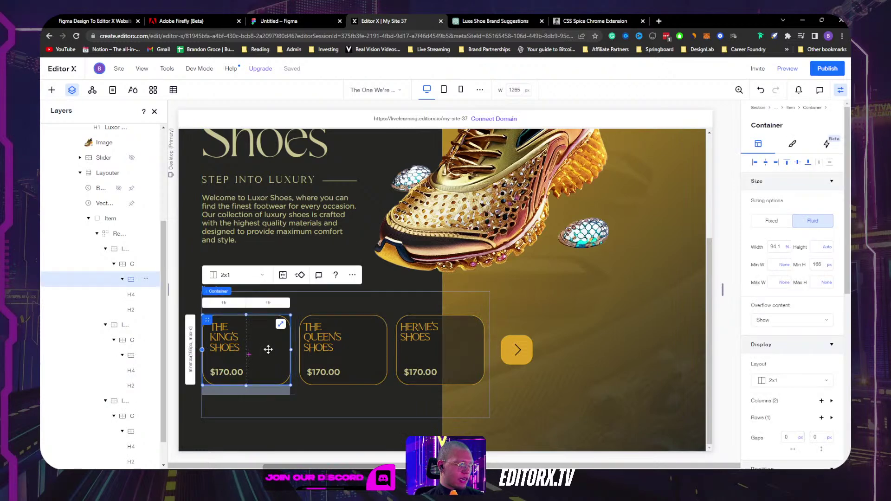
key("ctrl+z")
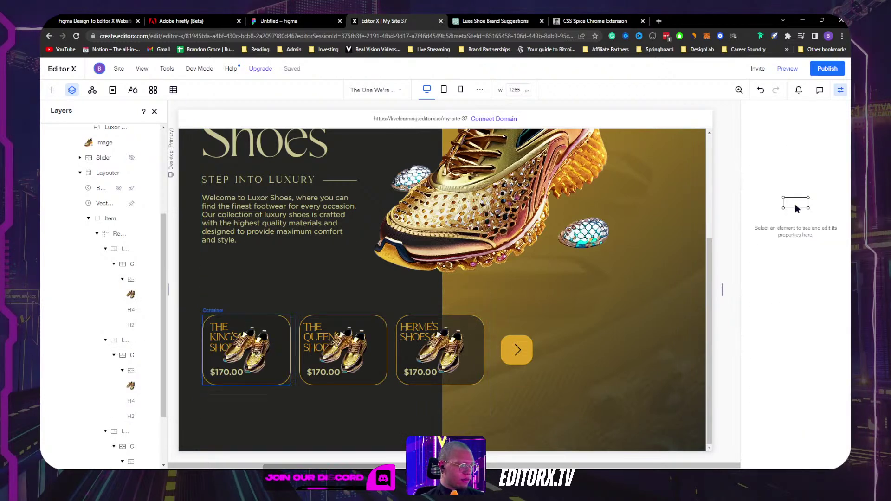
left_click(259, 346)
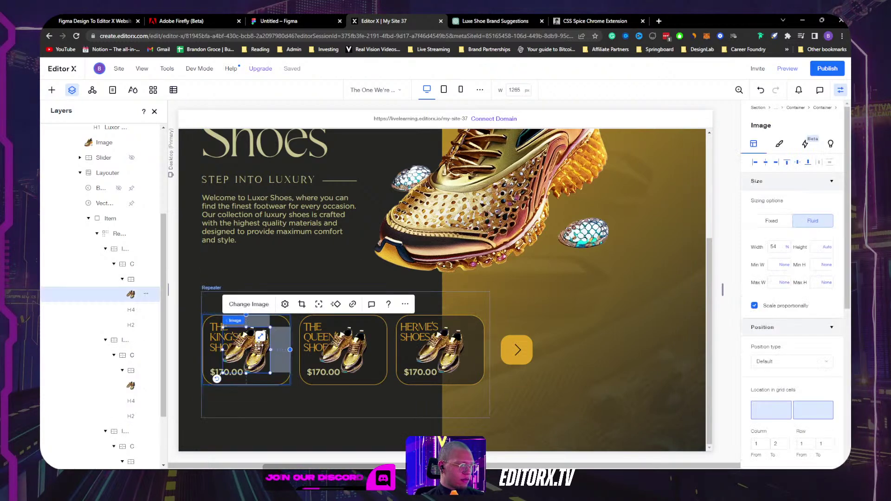
Step: Place the shoe image in the card's right column at 100% width, aligned top-right
left_click(824, 409)
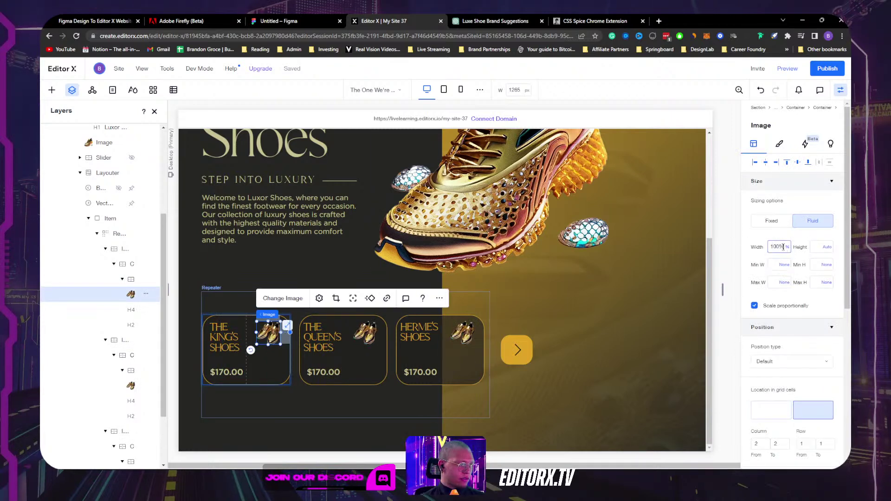
key("Return")
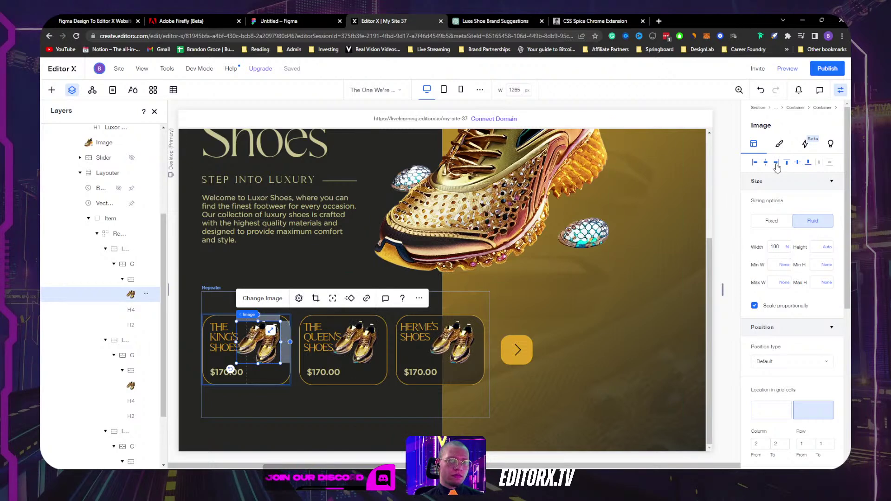
left_click(776, 162)
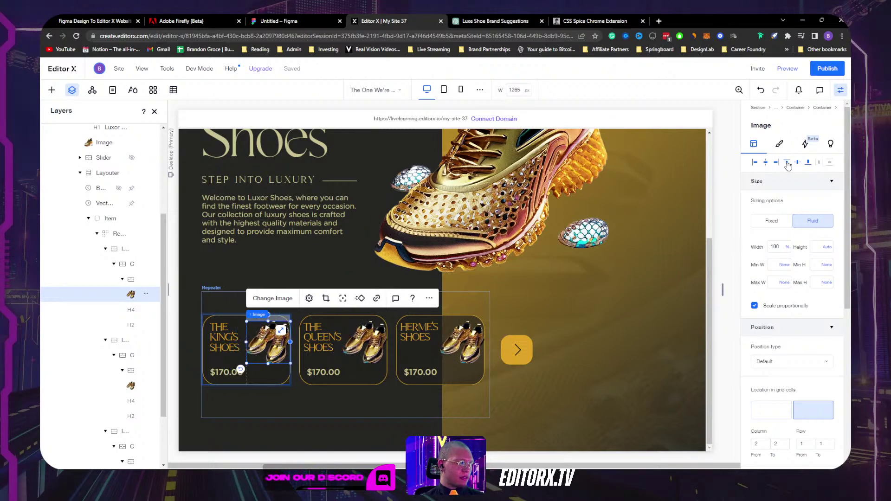
left_click(787, 163)
Step: Give the shoe image -20 px top and right margins
scroll(822, 349, "down", 5)
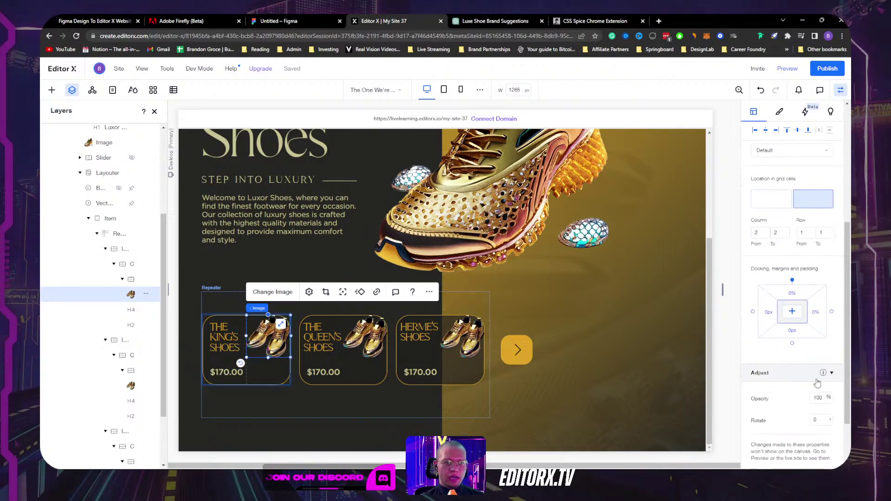
left_click(791, 296)
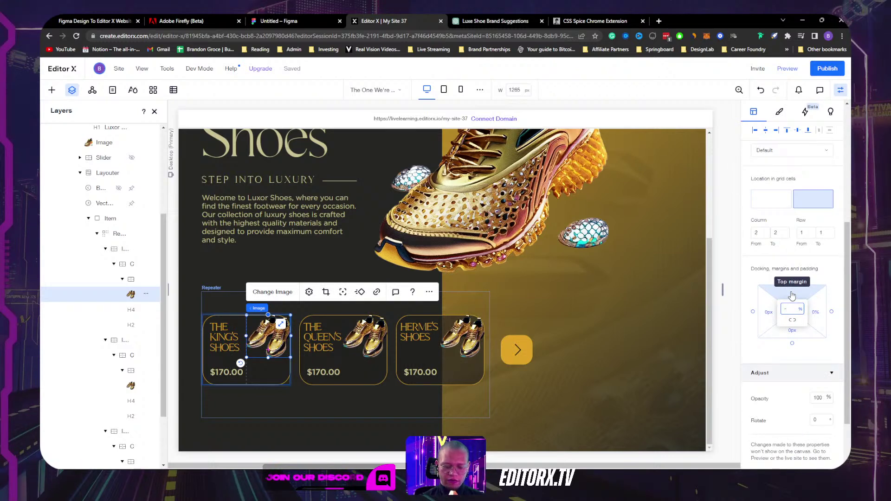
key("Return")
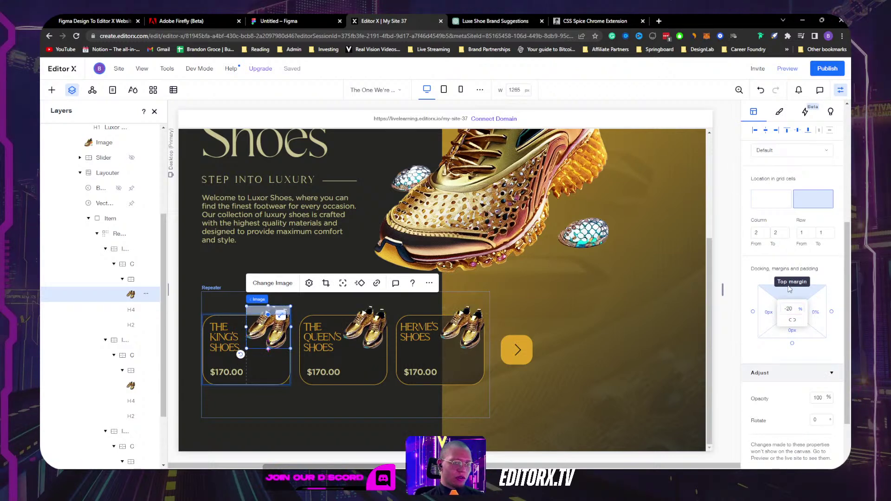
left_click(816, 317)
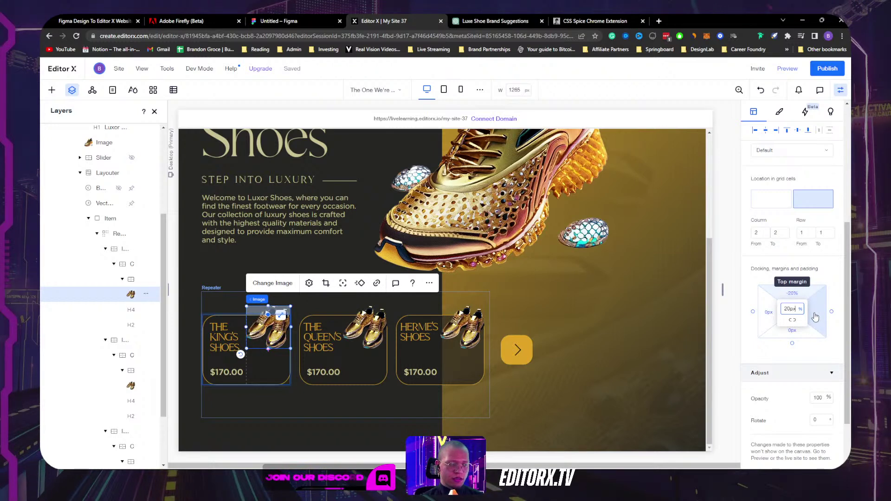
type("-20px")
key("Return")
left_click(791, 294)
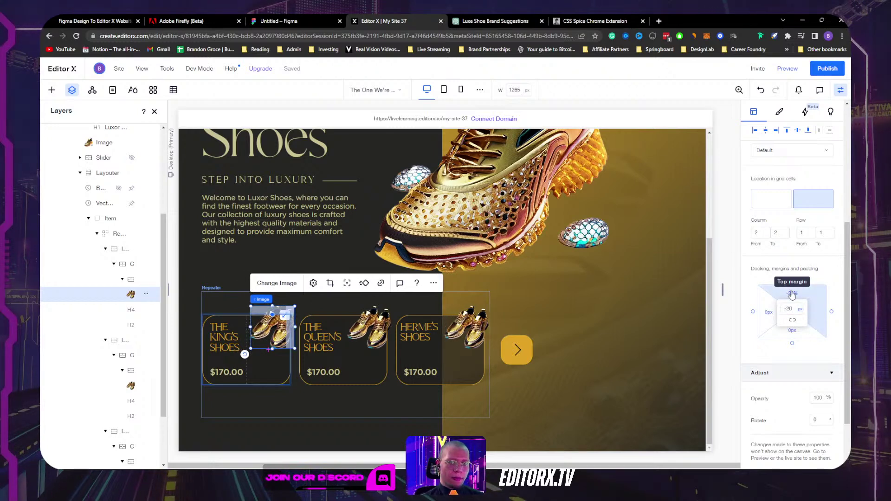
type("-20")
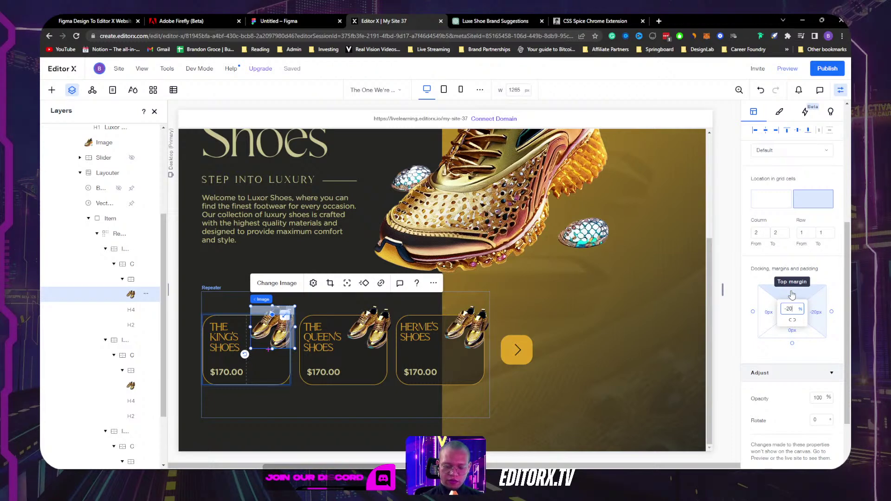
key("Return")
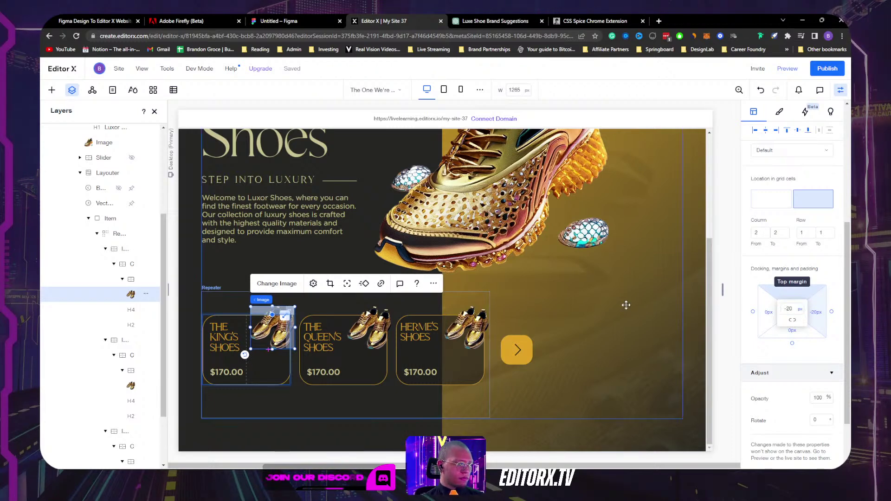
left_click(626, 305)
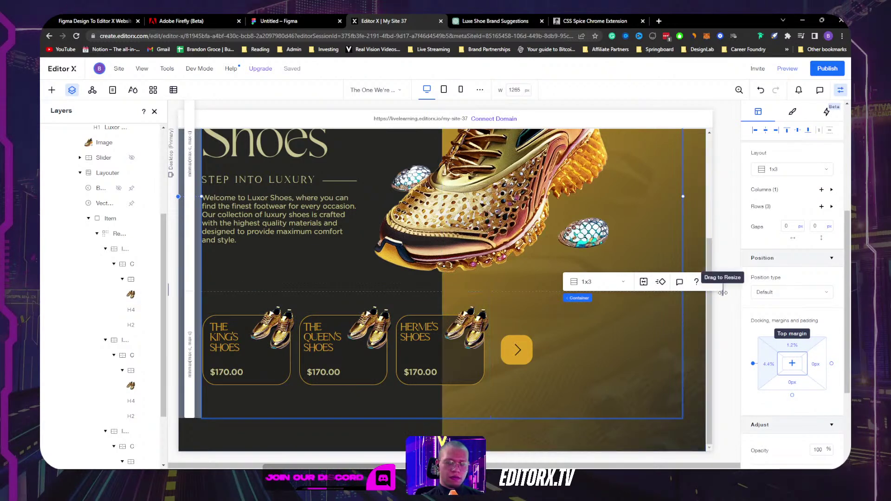
Step: Preview the page at about 1191 px, select THE KING'S SHOES title, and return to desktop
left_click_drag(721, 290, 667, 290)
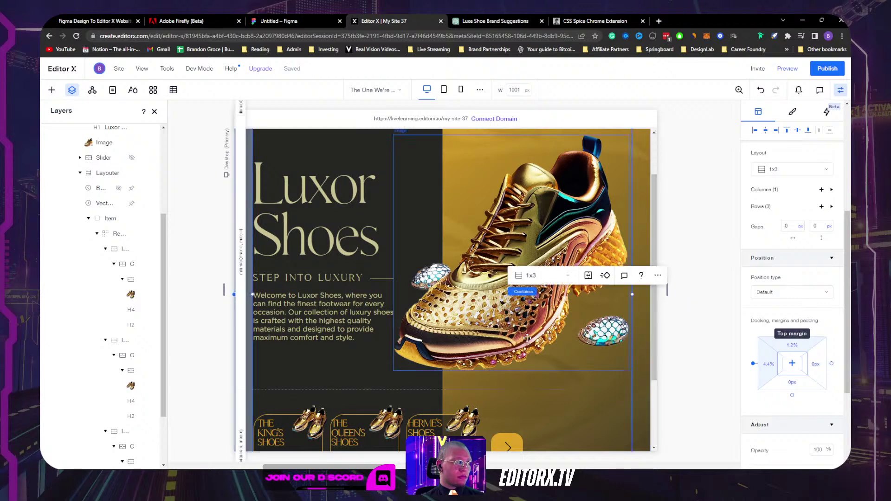
scroll(543, 398, "down", 2)
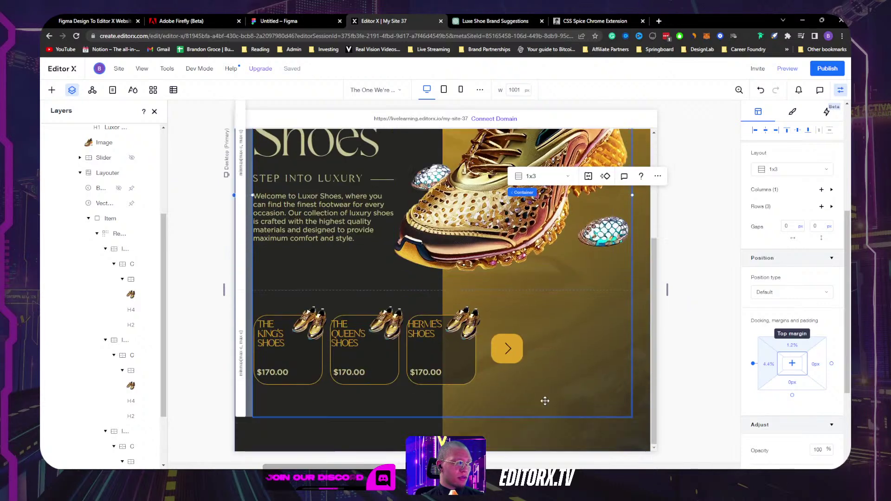
left_click(276, 339)
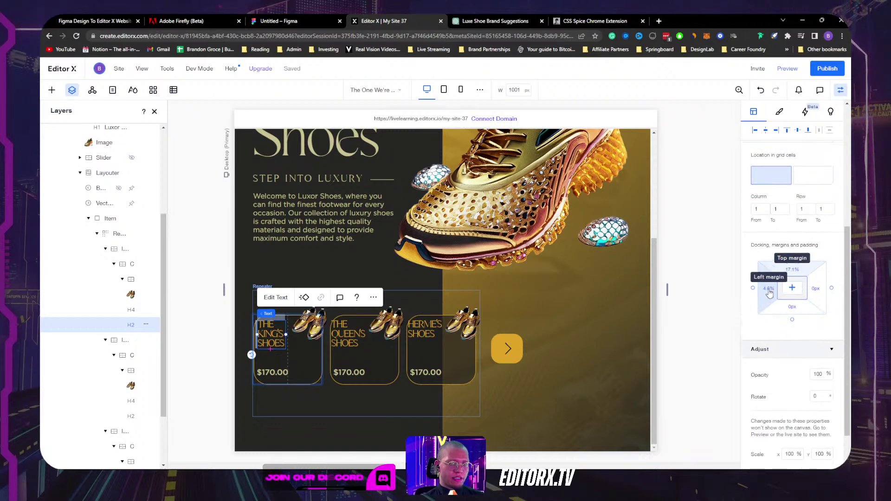
left_click(768, 290)
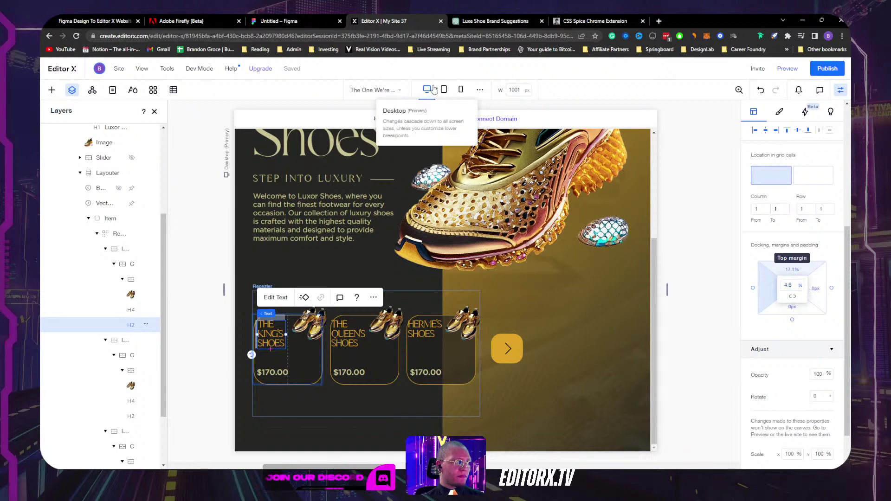
left_click(427, 89)
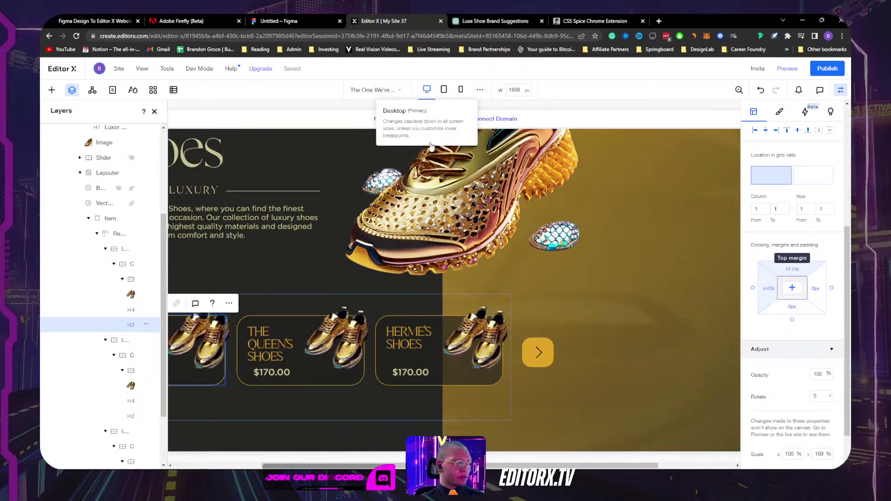
Step: Switch the title's left and top margin units to pixels, giving a 7 px left margin
left_click(769, 289)
left_click(803, 285)
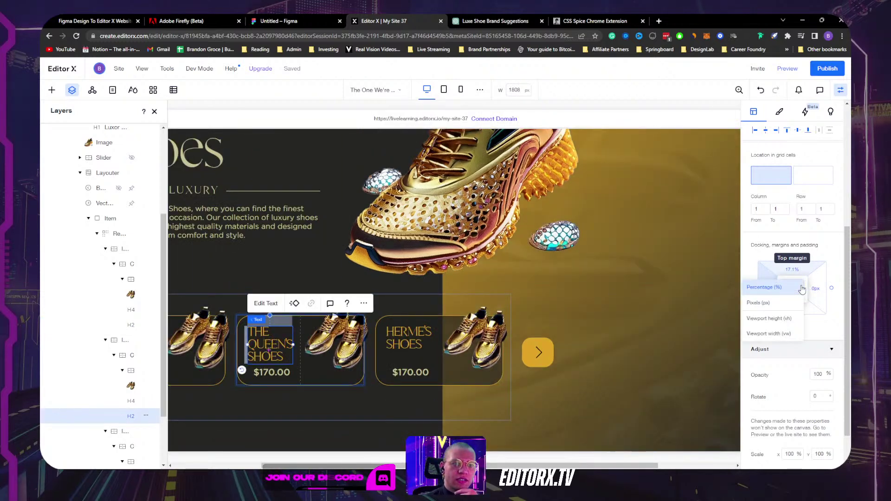
left_click(785, 305)
left_click(791, 270)
left_click(802, 285)
left_click(784, 305)
left_click(840, 90)
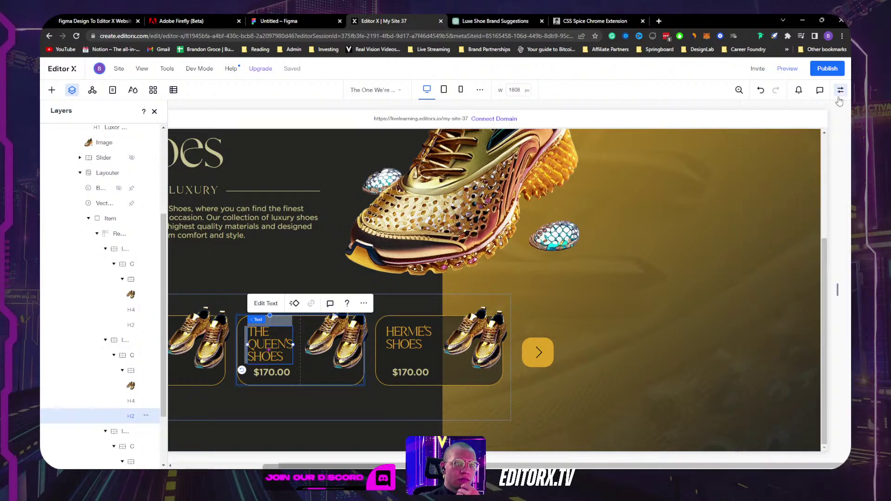
Step: Close the Layers list, narrow the canvas to 1454 px, and select the HERME'S SHOES card
left_click(156, 111)
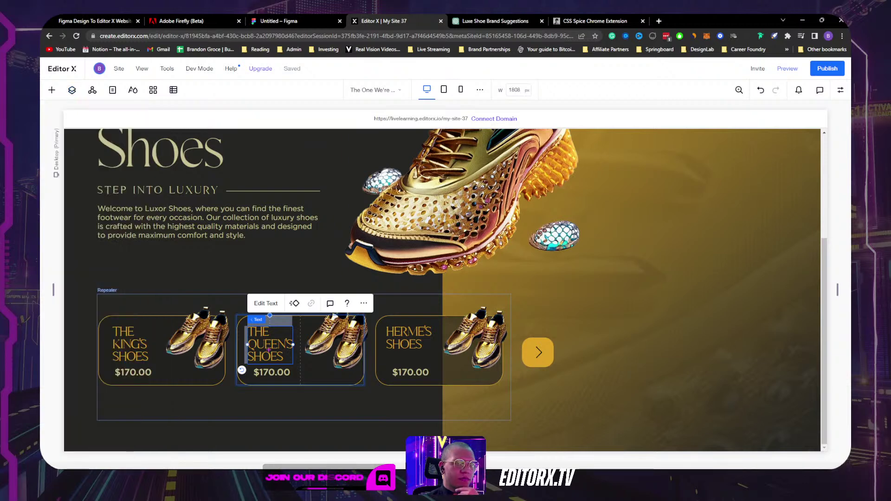
left_click_drag(836, 291, 764, 260)
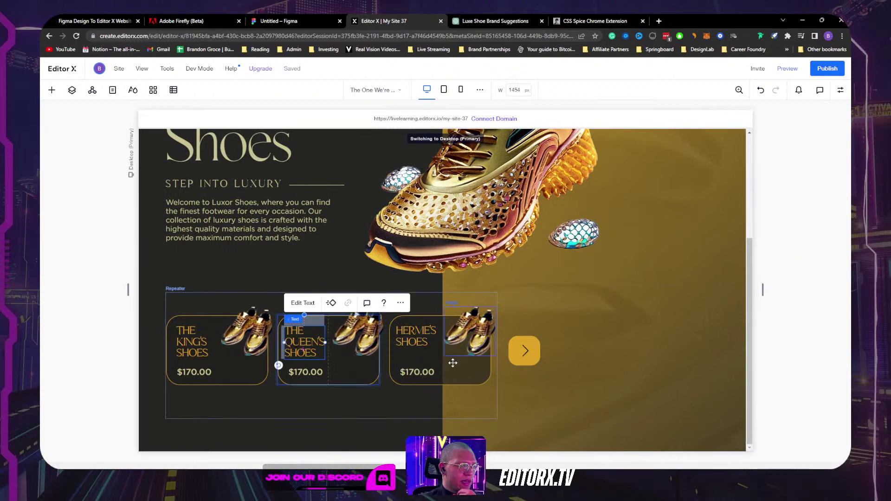
left_click(448, 363)
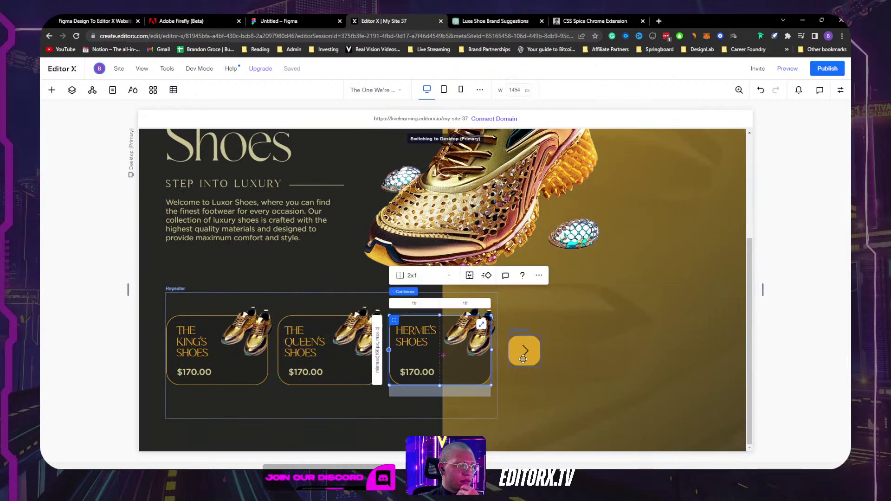
left_click(841, 91)
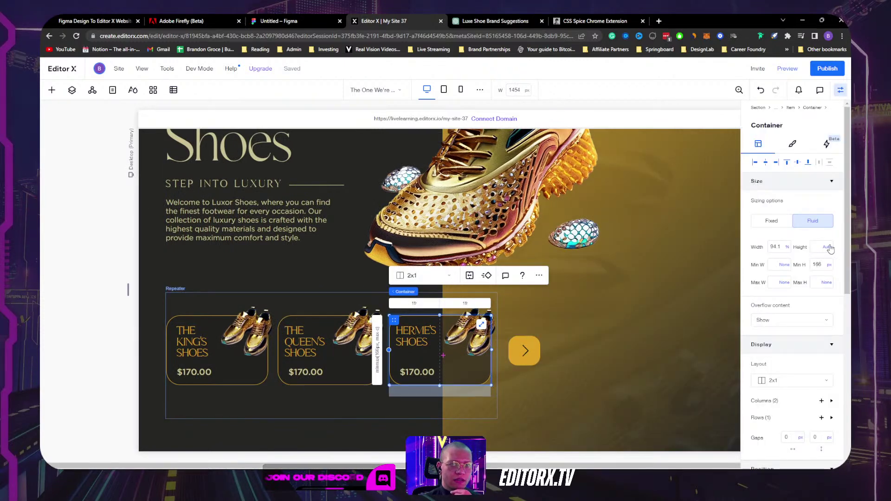
Step: Leave the card's height and min-height units unchanged and shrink the canvas to 1001 px
left_click(827, 251)
left_click(799, 269)
left_click(829, 269)
left_click(799, 258)
left_click(840, 90)
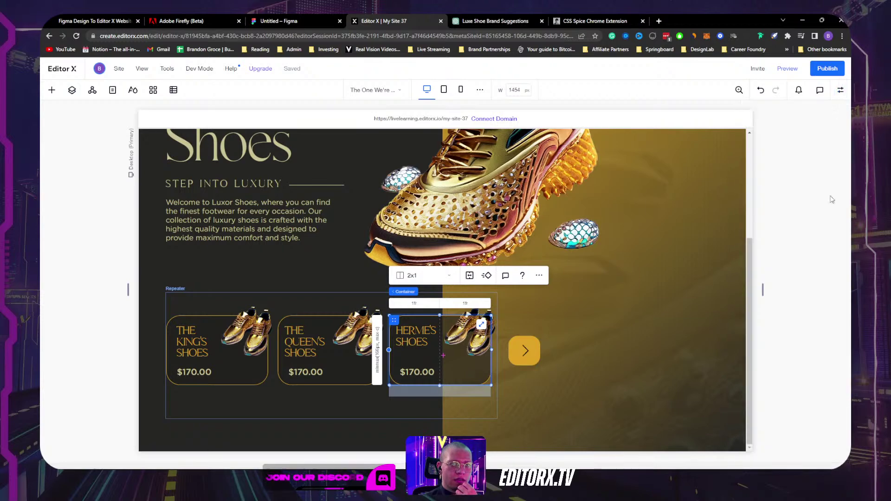
left_click_drag(769, 293, 730, 275)
Step: Make the HERME'S SHOES card a fixed 214 px wide, then widen the canvas to 1322 px
left_click(476, 361)
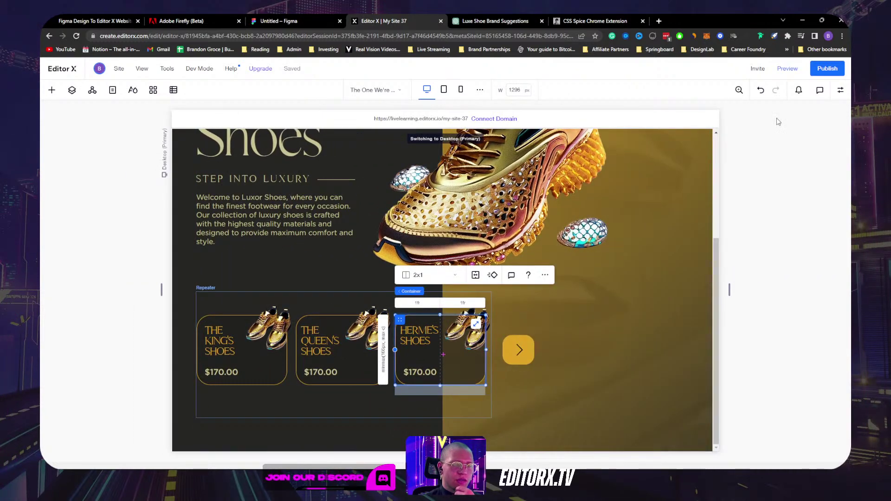
left_click(839, 91)
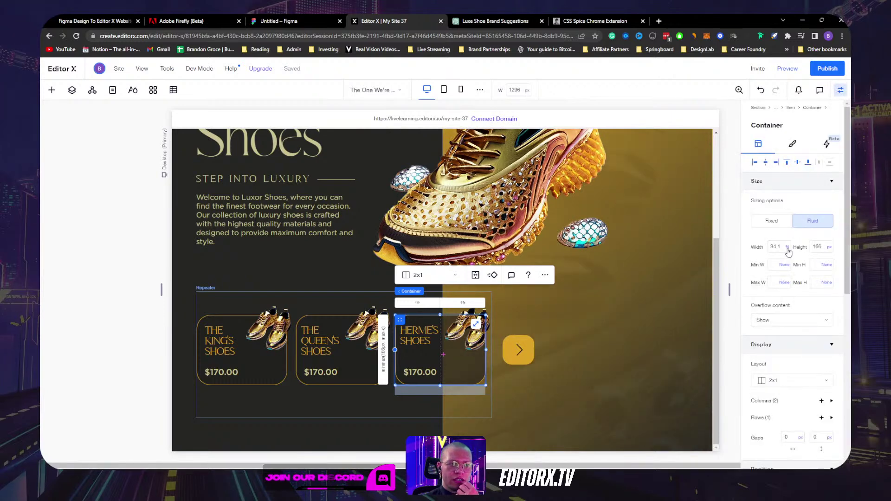
left_click(787, 248)
left_click(791, 252)
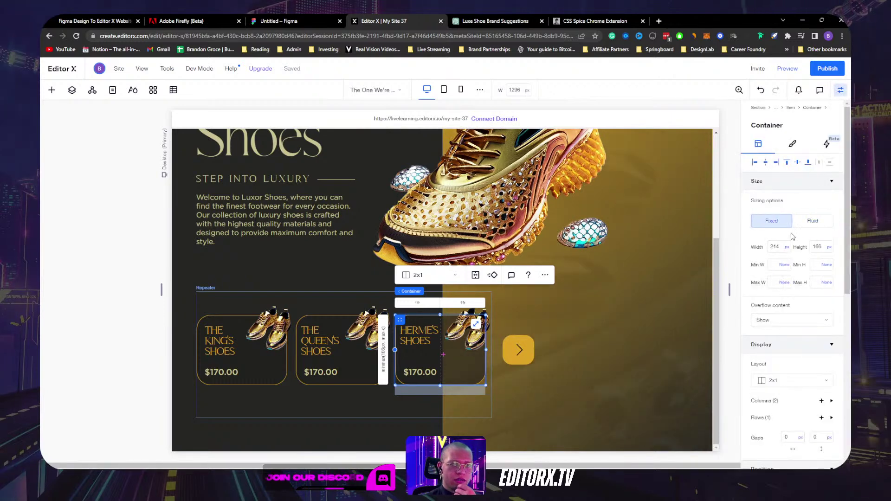
left_click(839, 92)
left_click_drag(728, 296, 735, 270)
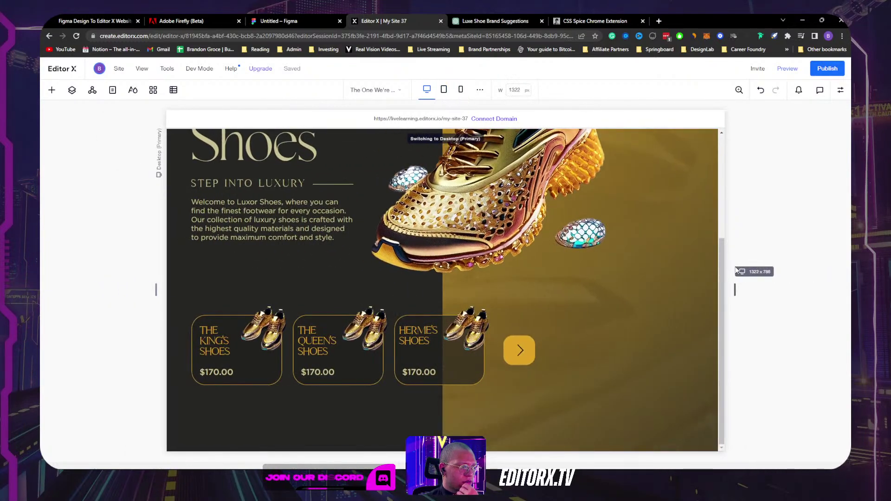
Step: Inspect the three shoe card items, keeping the item grid layout at 1x1
left_click(444, 399)
left_click(341, 401)
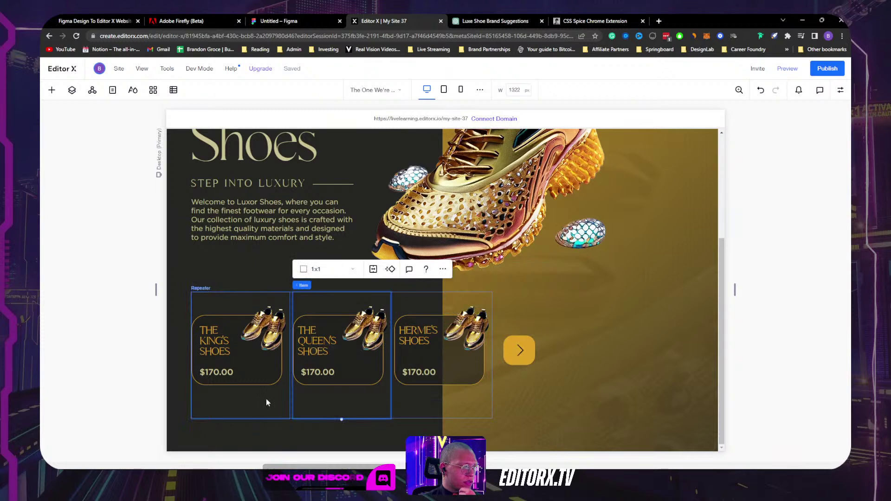
left_click(267, 402)
left_click(218, 269)
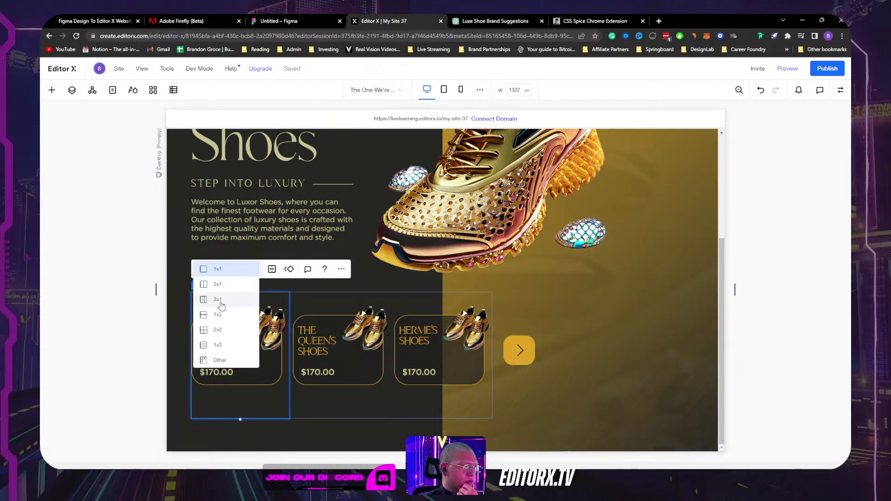
left_click(340, 407)
left_click(319, 397)
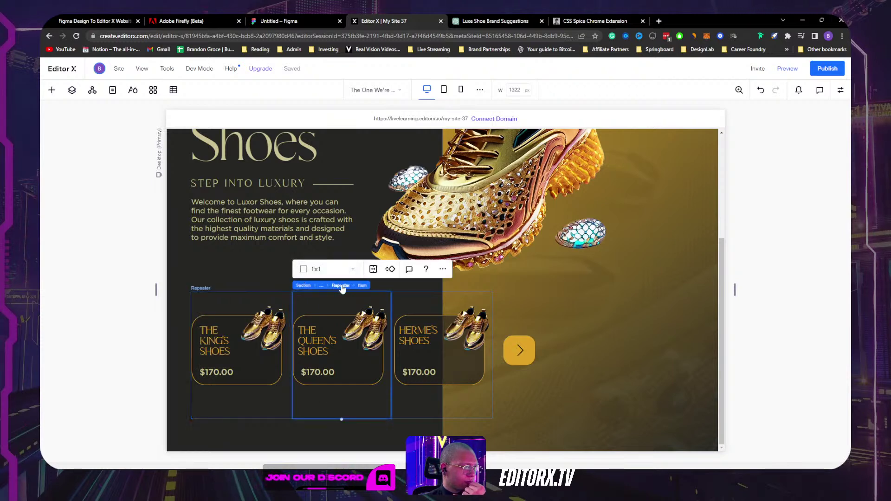
Step: Set the shoe-card repeater's display type to Grid Cells
left_click(340, 285)
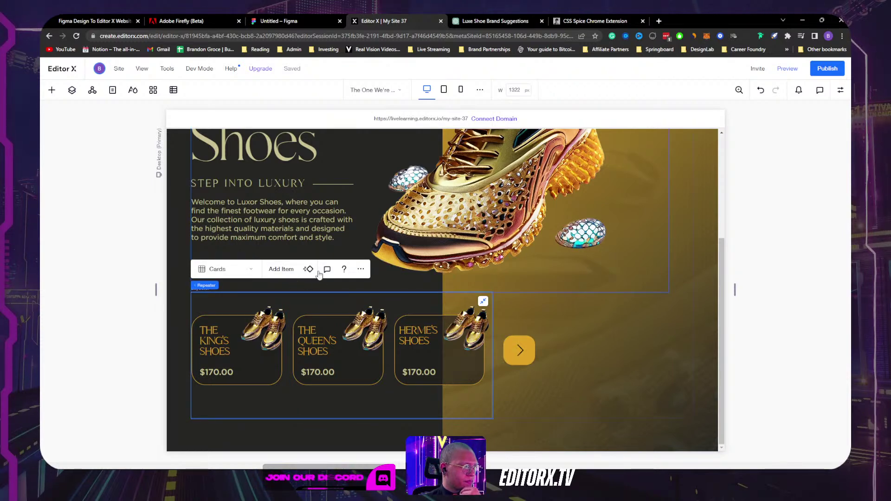
left_click(838, 92)
scroll(785, 308, "down", 5)
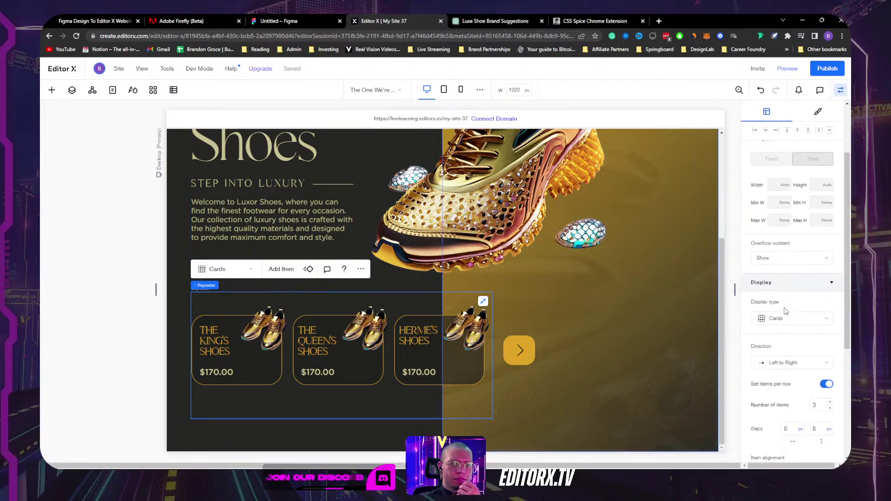
scroll(785, 311, "down", 2)
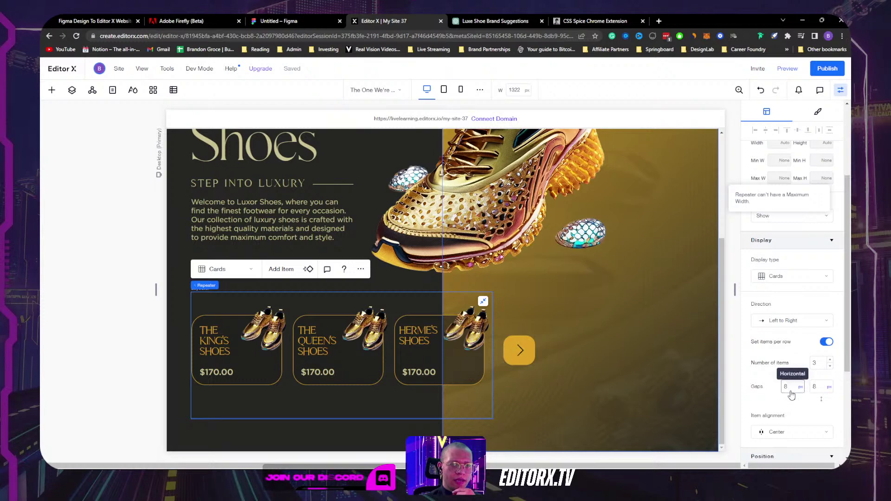
left_click(788, 278)
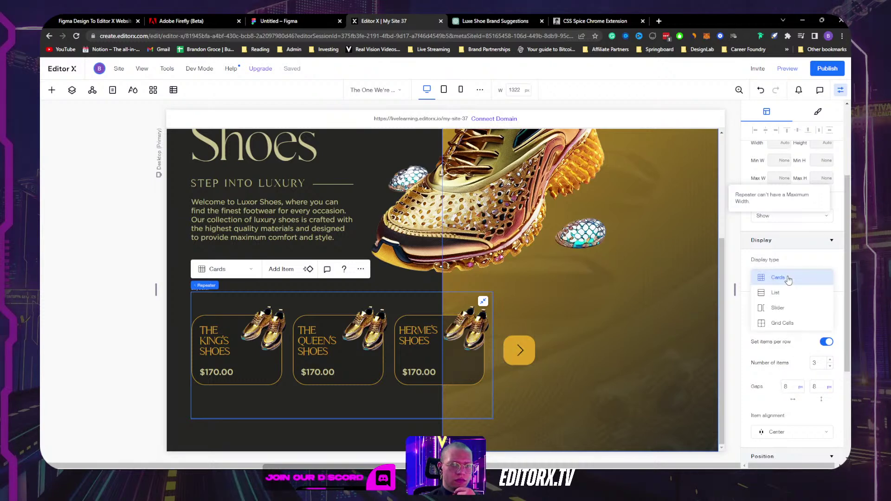
left_click(791, 321)
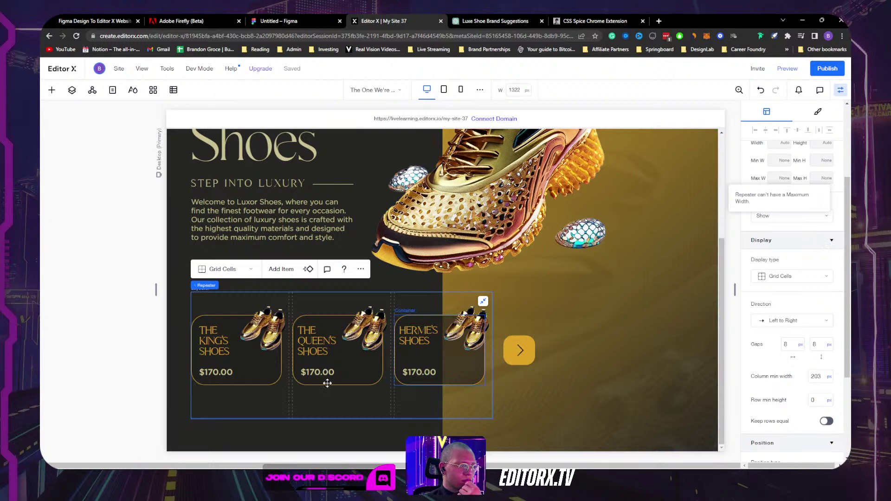
left_click(841, 91)
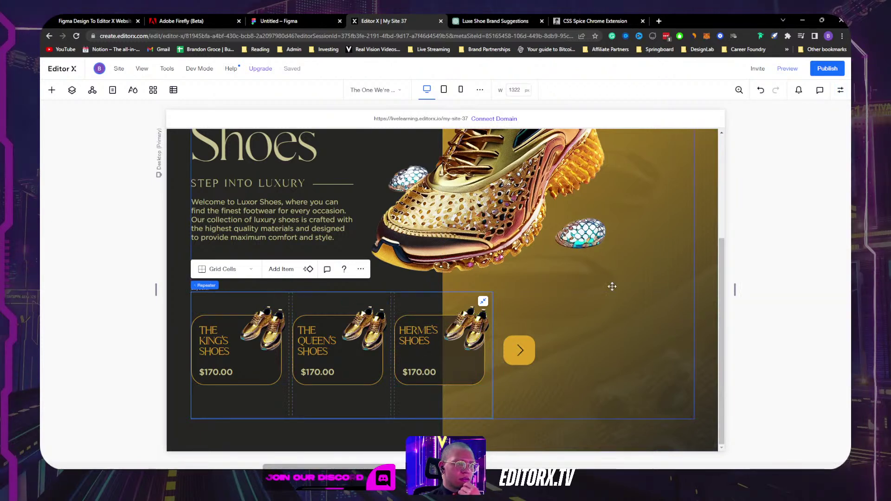
Step: Narrow the canvas to check the cards wrap, then reopen the repeater's properties
left_click_drag(734, 291, 688, 285)
left_click(375, 374)
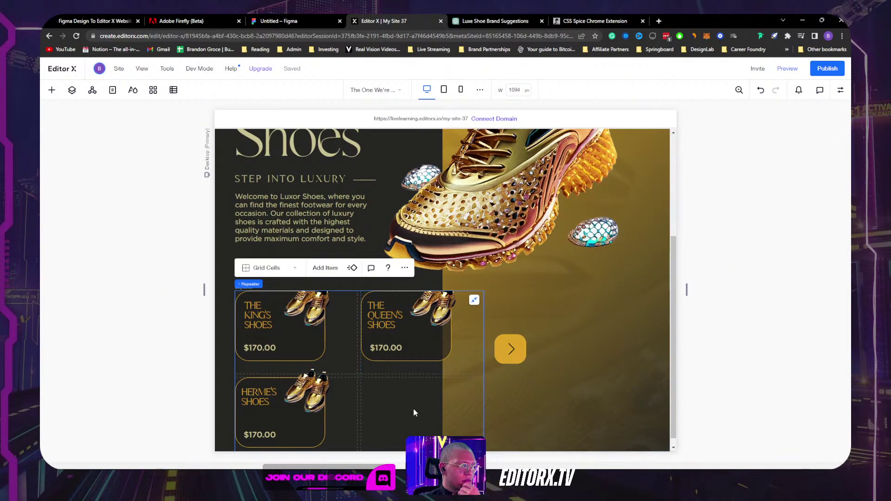
left_click(274, 267)
left_click(274, 268)
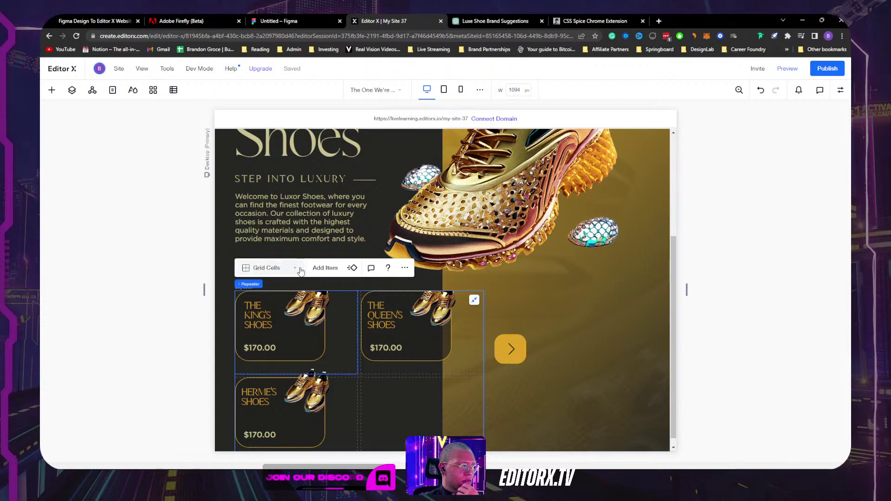
left_click(841, 91)
scroll(784, 297, "down", 5)
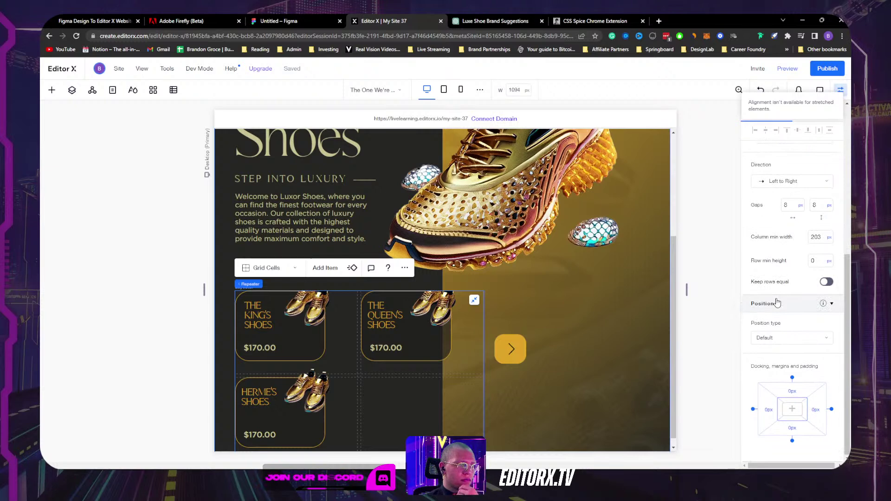
left_click(411, 361)
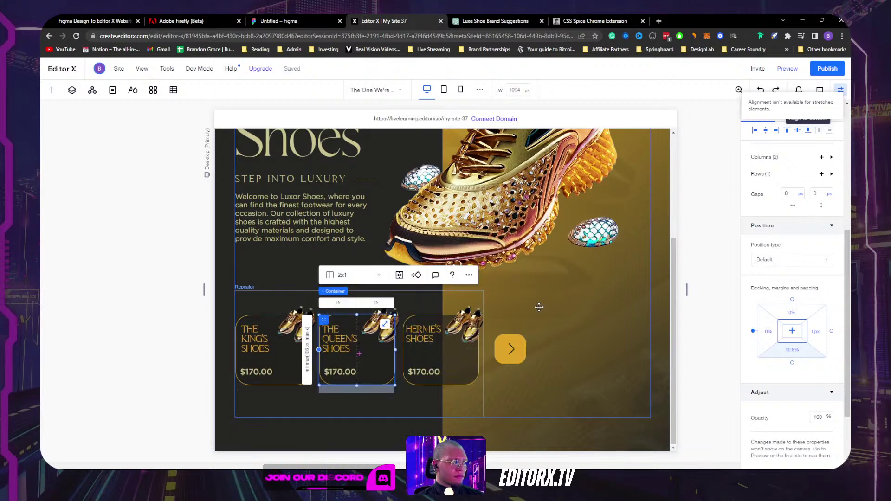
left_click(842, 91)
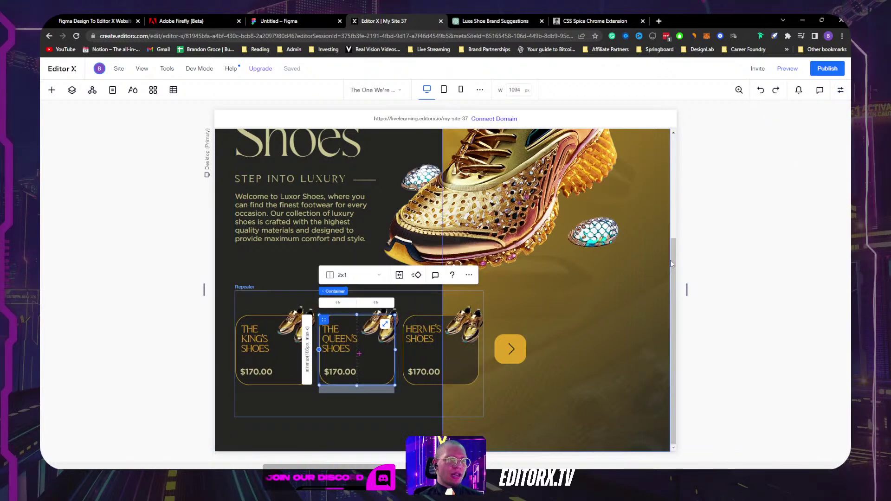
left_click_drag(686, 289, 763, 263)
left_click(360, 374)
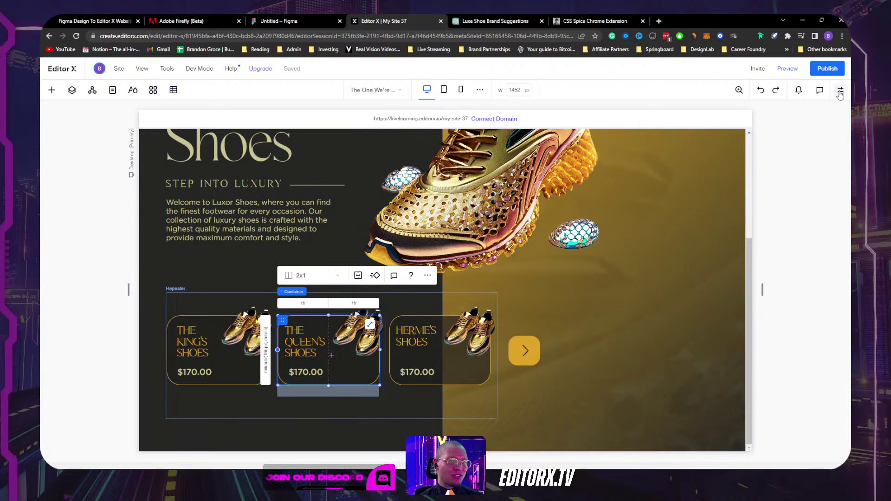
Step: Dock the Queen's Shoes card's $170.00 price text to the card's left edge
left_click(305, 372)
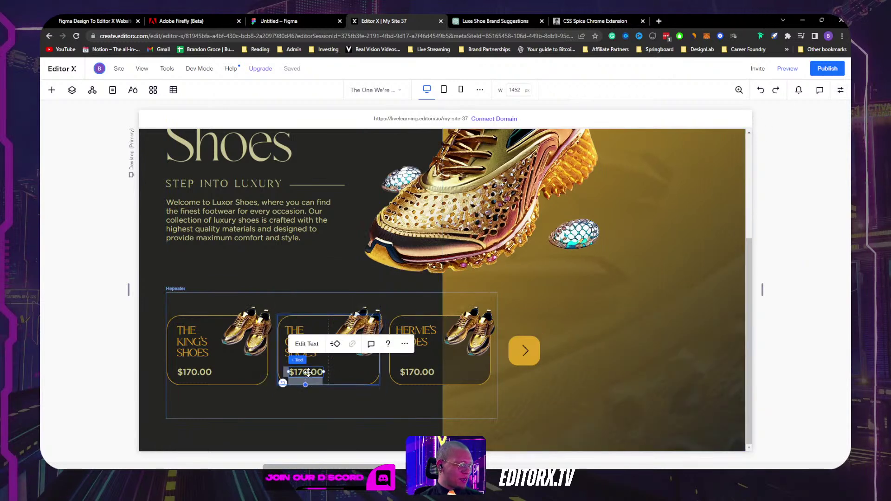
left_click_drag(304, 372, 306, 375)
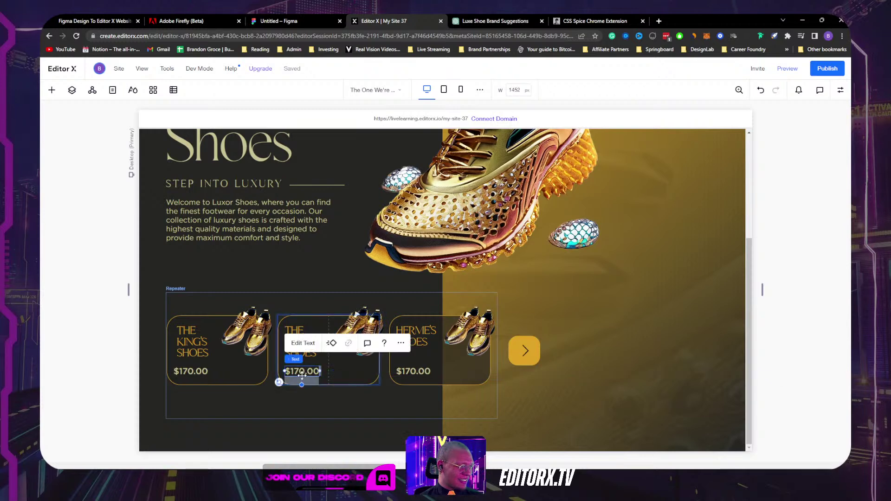
left_click(840, 90)
scroll(806, 342, "down", 5)
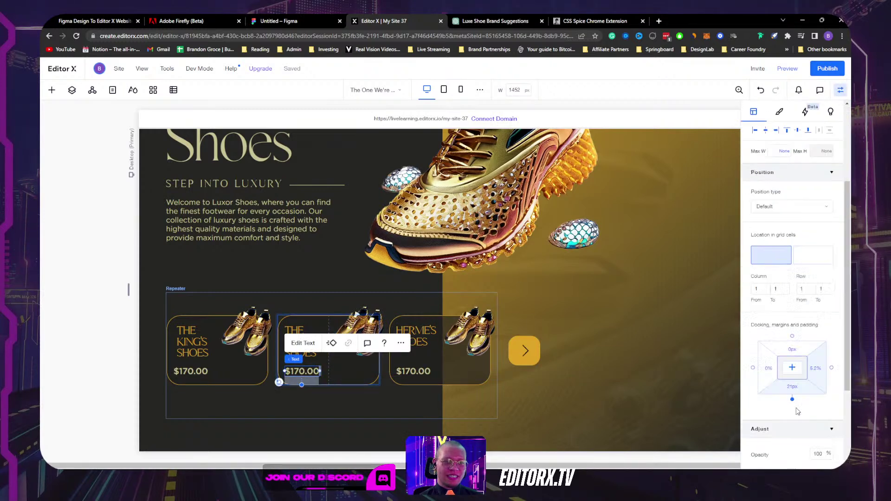
left_click(753, 247)
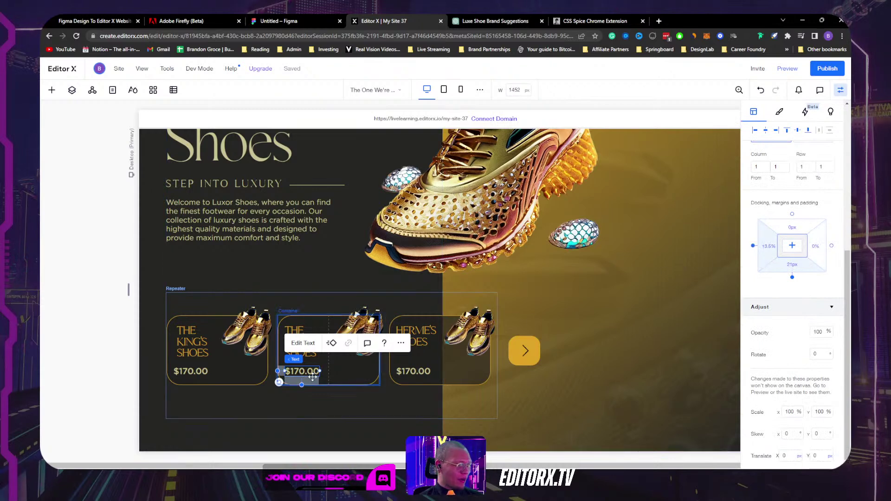
Step: Check the first and third cards' price text, then narrow the canvas toward mobile width
left_click(194, 372)
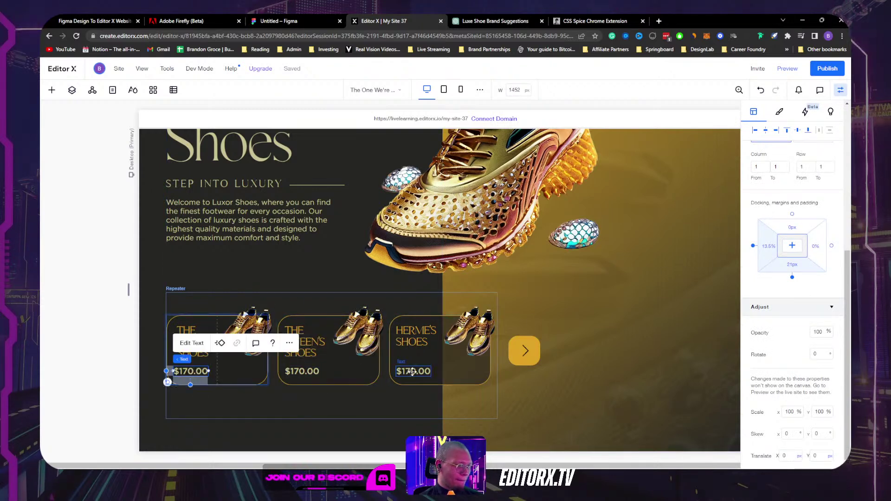
left_click(412, 371)
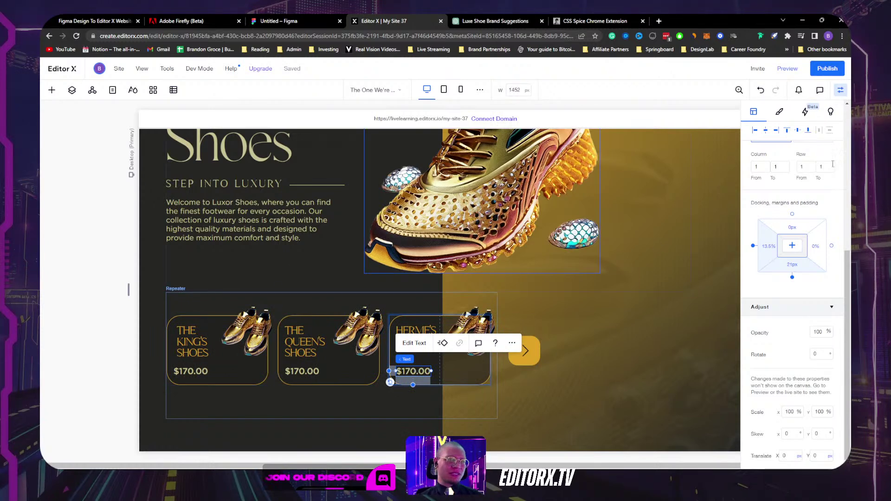
left_click(841, 90)
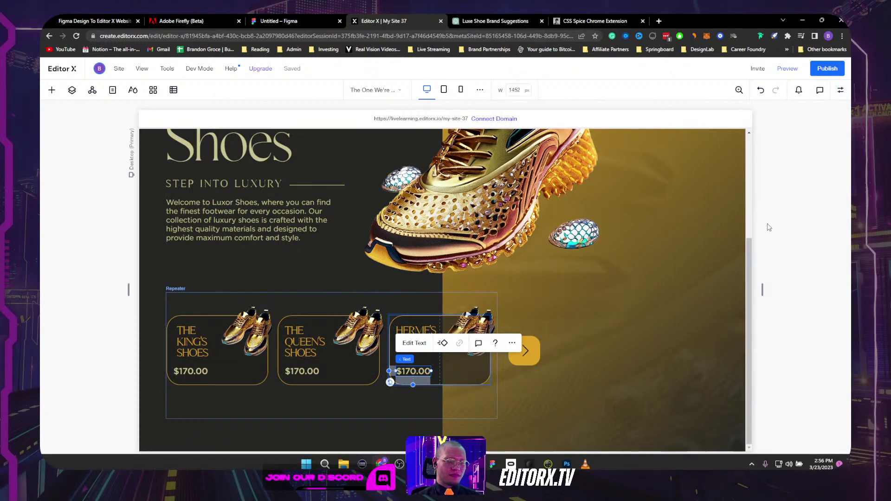
left_click_drag(762, 290, 629, 266)
Step: On Tablet, switch the card container's height unit to %, then widen back to Desktop
left_click(477, 372)
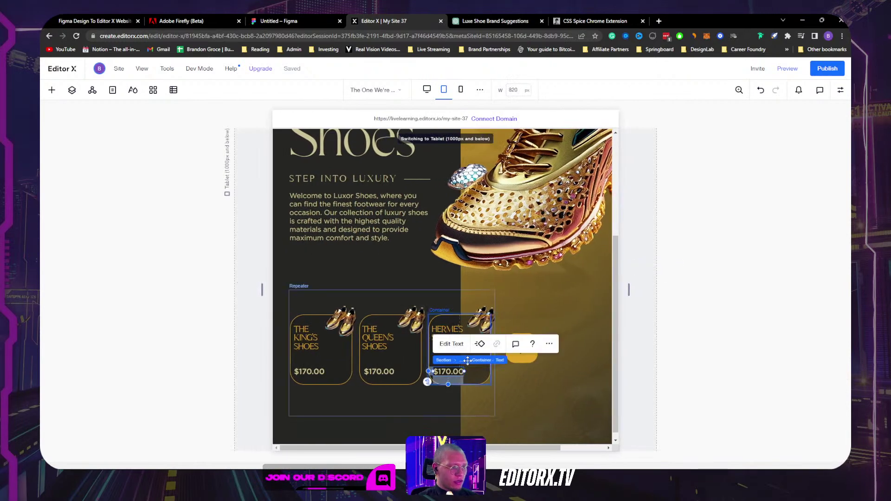
key("Escape")
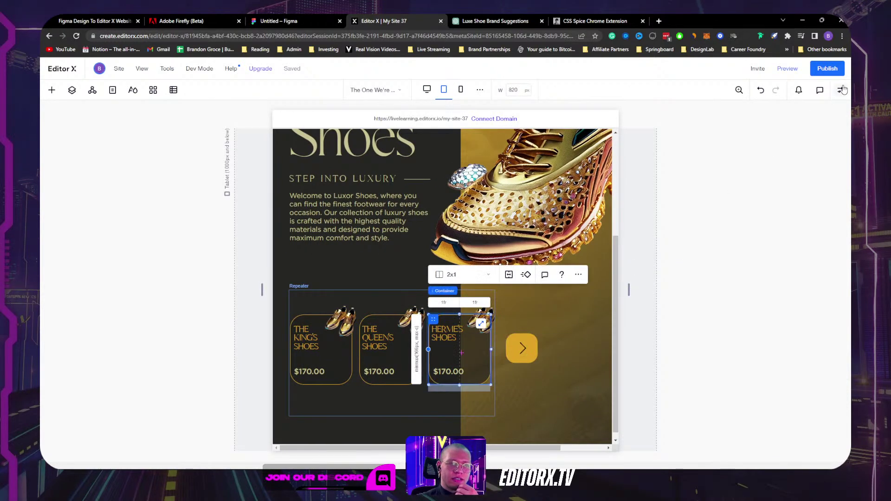
left_click(840, 90)
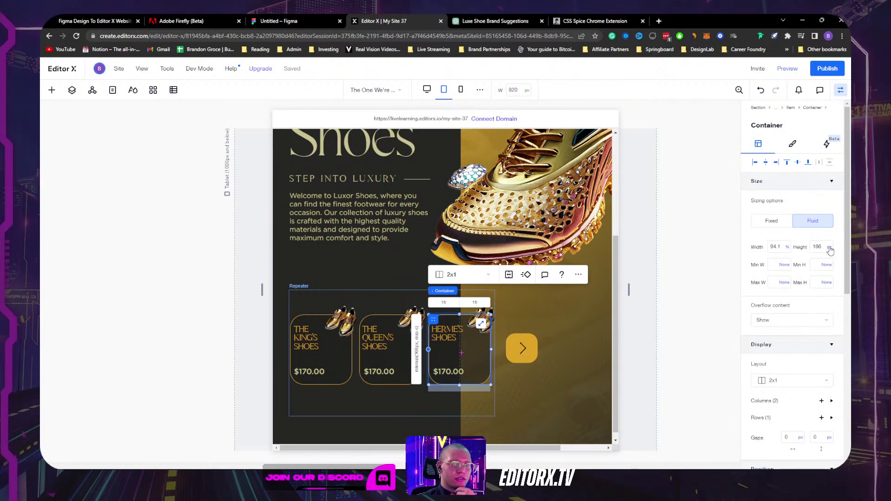
left_click(829, 248)
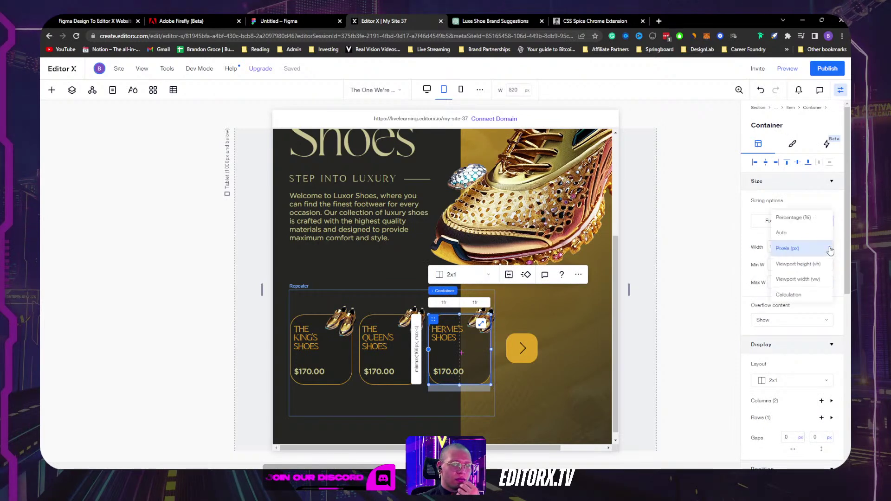
left_click(816, 224)
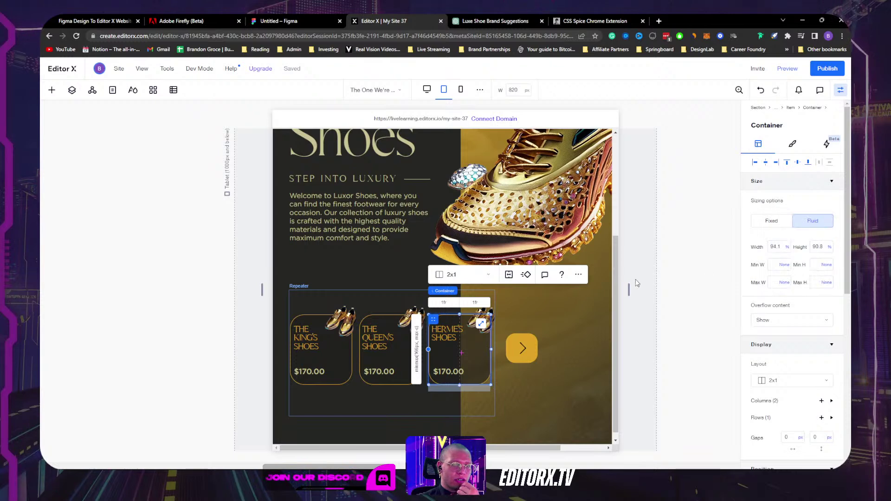
left_click_drag(629, 290, 728, 283)
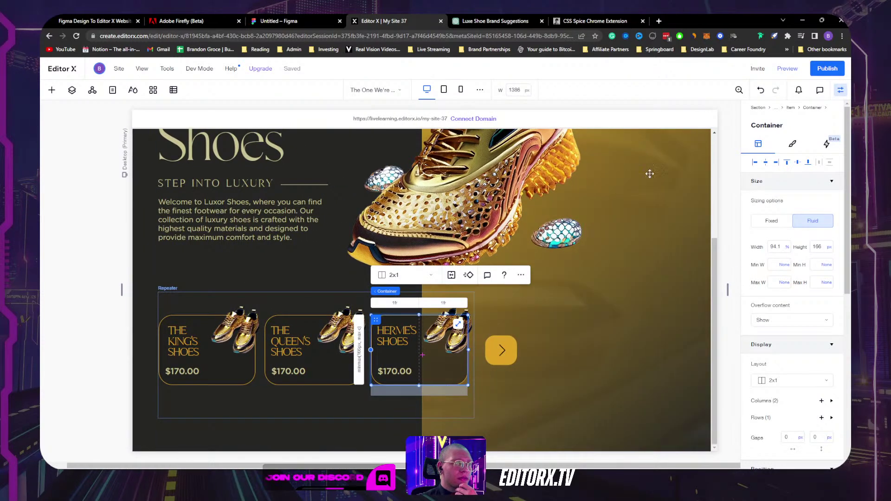
Step: Set the card height unit to percent, trying a 50% height and undoing it
left_click(820, 247)
left_click(809, 219)
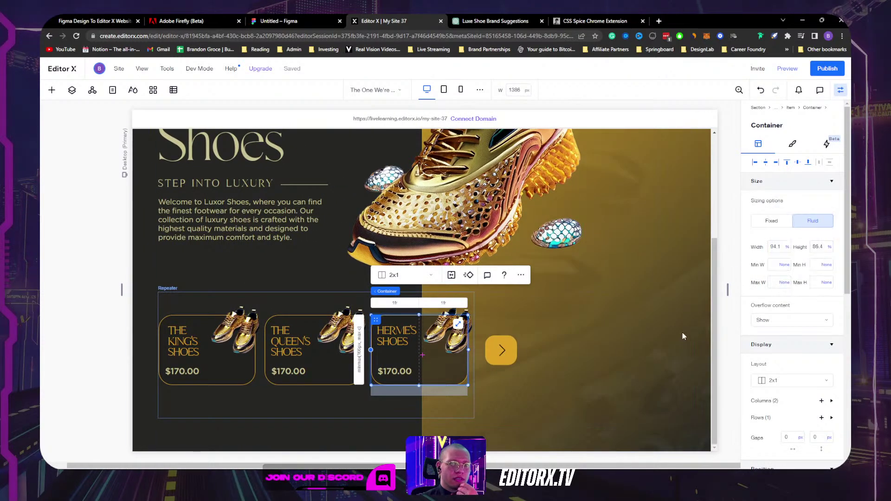
mouse_move(728, 289)
left_mouse_down()
mouse_move(590, 291)
mouse_move(735, 290)
left_mouse_up()
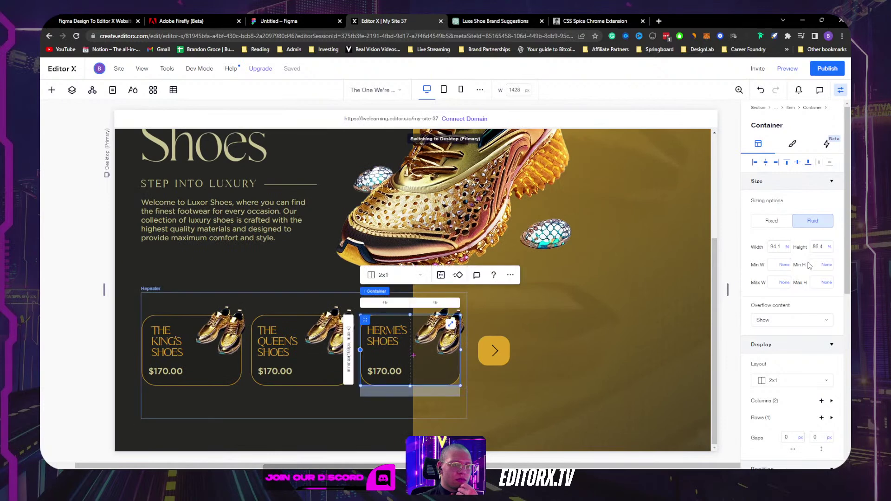
left_click(829, 249)
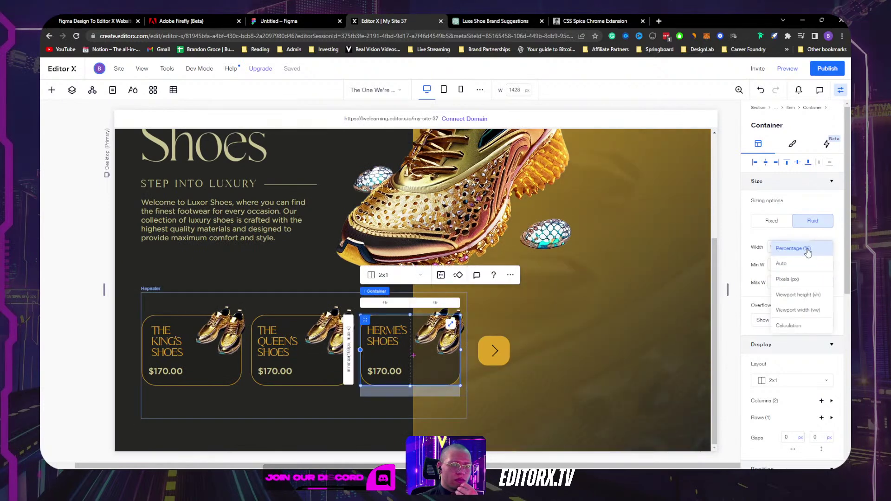
left_click(807, 251)
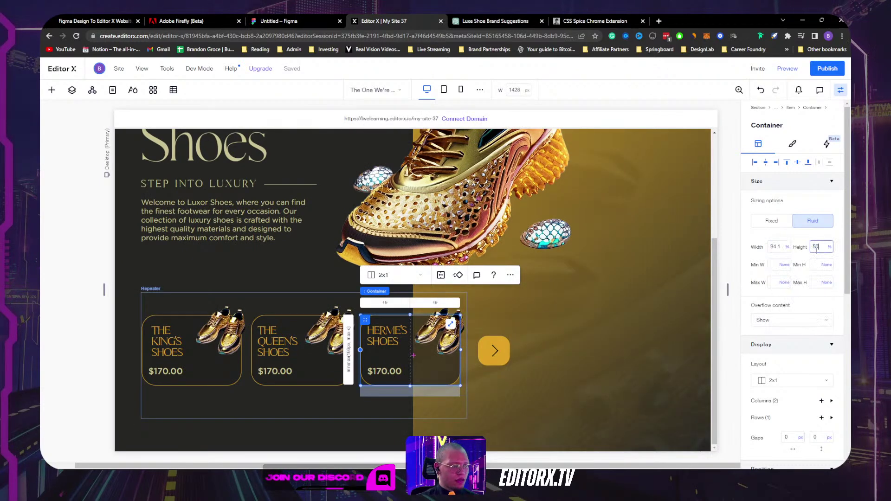
type("50")
key("Return")
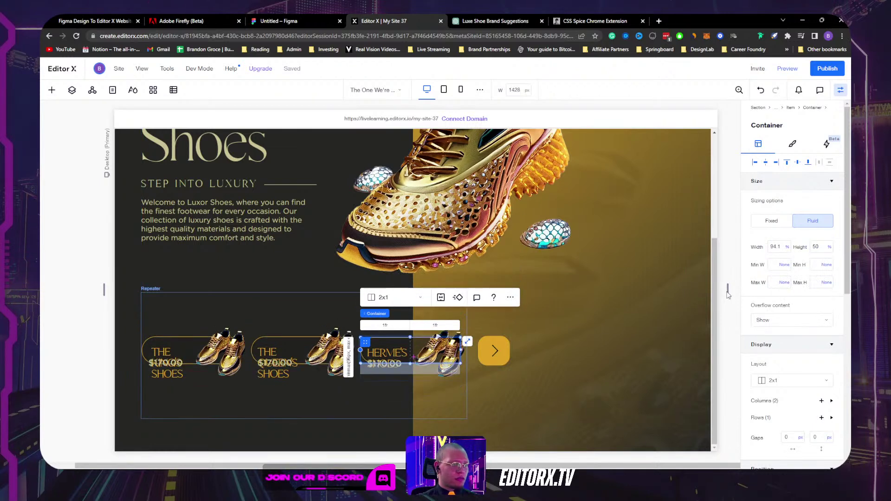
key("ctrl+z")
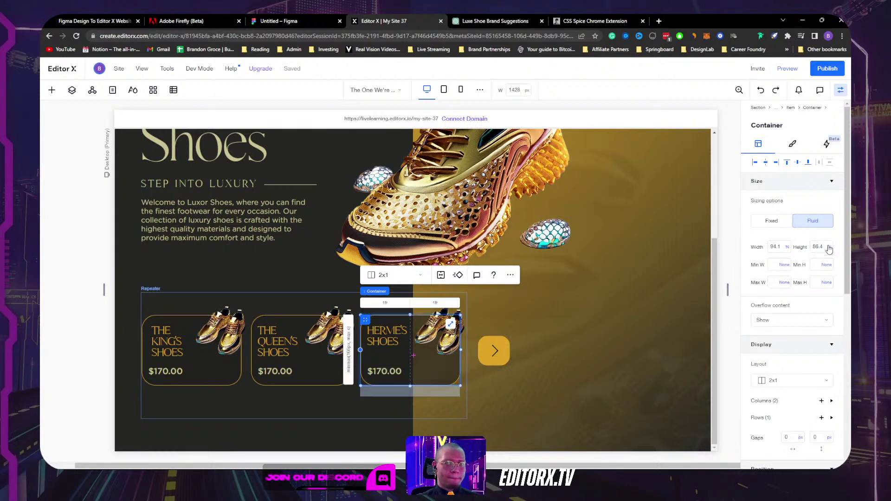
Step: Reselect the third card's container and apply a 100% width
mouse_move(726, 287)
left_mouse_down()
mouse_move(604, 288)
mouse_move(726, 288)
left_mouse_up()
left_click(456, 333)
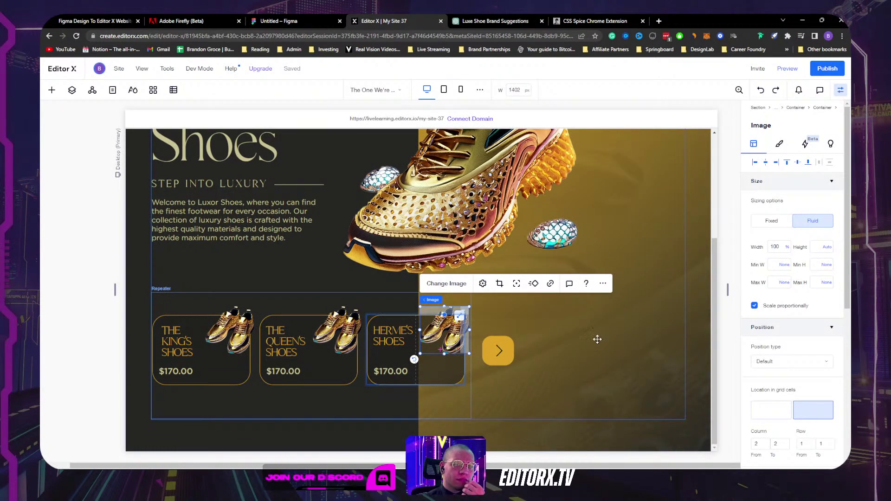
left_click(447, 371)
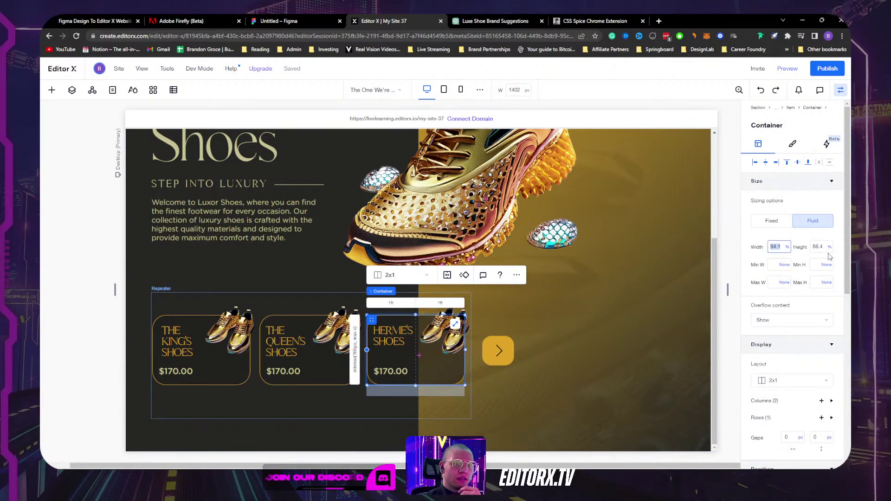
key("ctrl+shift+z")
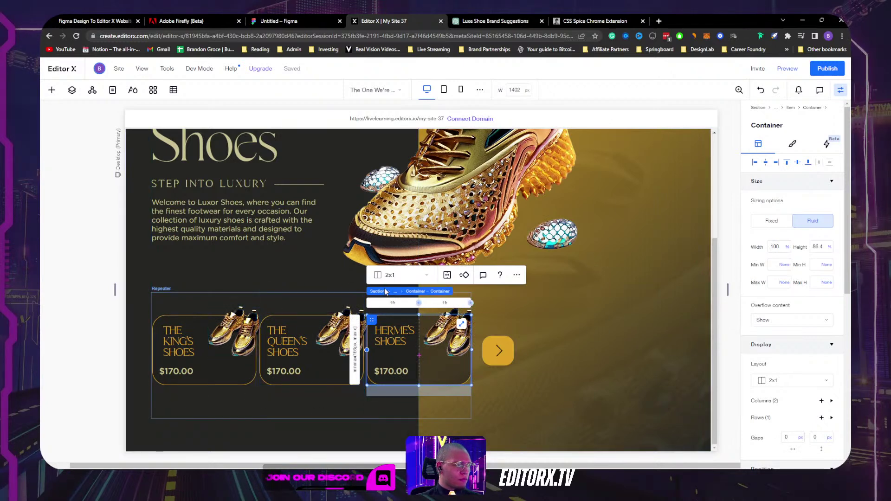
Step: Select the shoe-card repeater and set its horizontal gap to 20 px, after trying 15 px
left_click(415, 292)
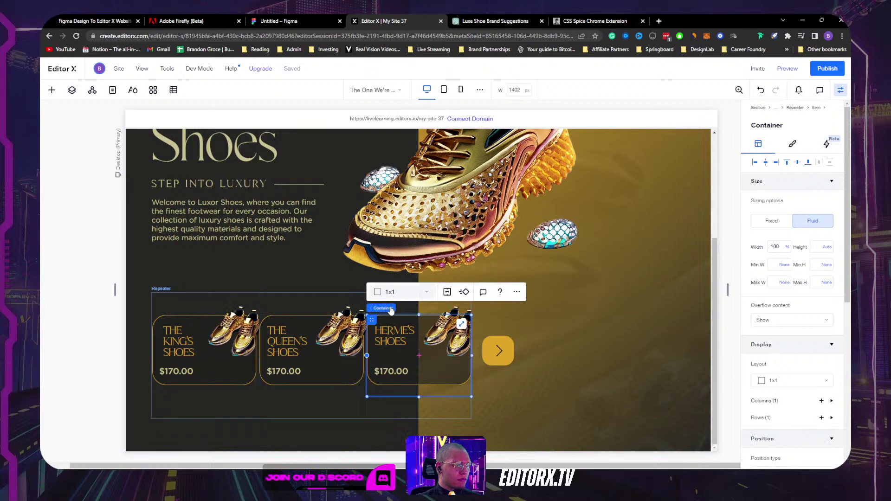
left_click(410, 308)
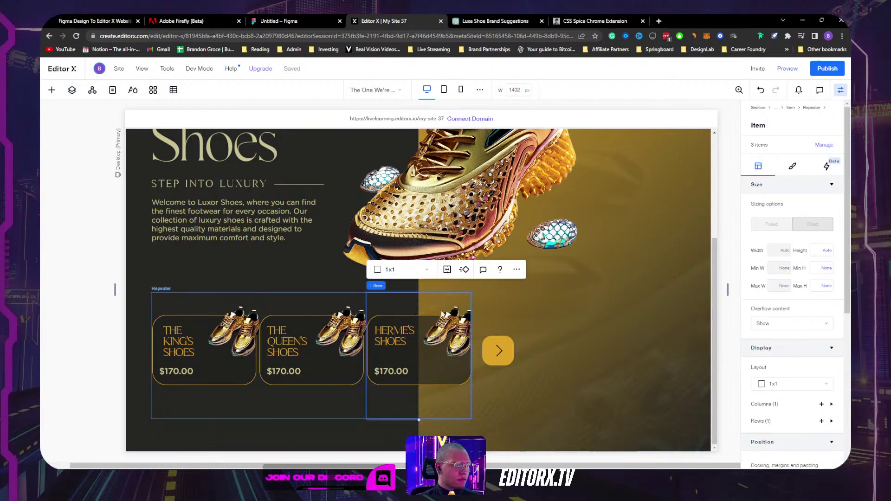
scroll(814, 397, "down", 3)
scroll(813, 385, "up", 3)
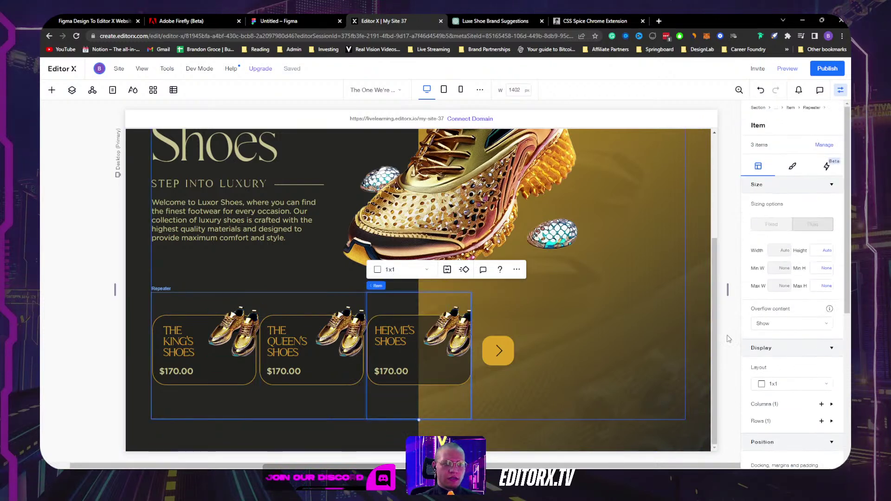
left_click(642, 312)
scroll(811, 381, "down", 4)
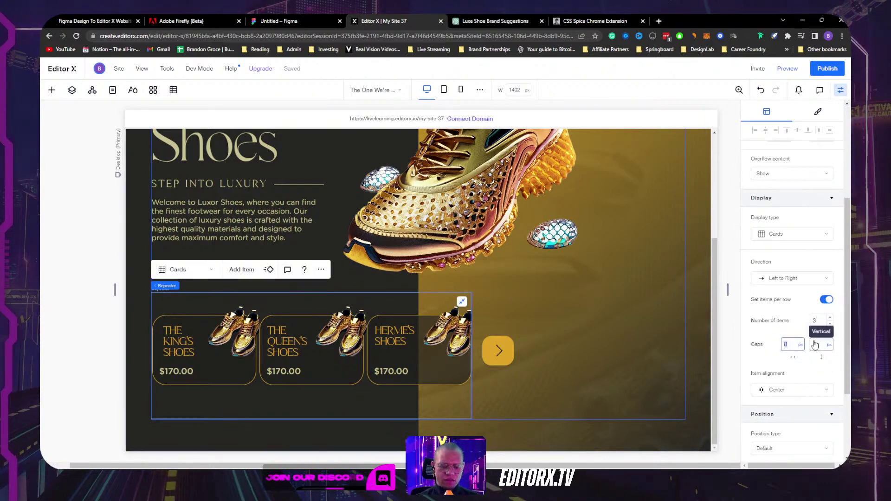
key("Return")
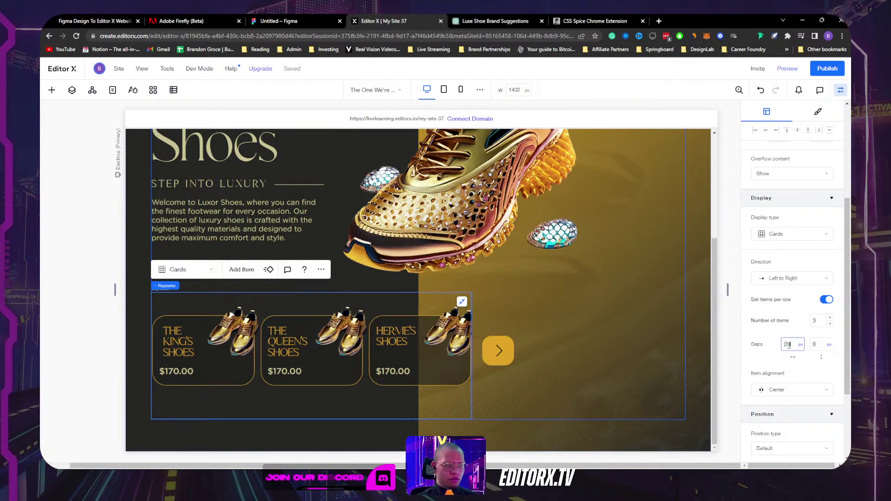
key("Return")
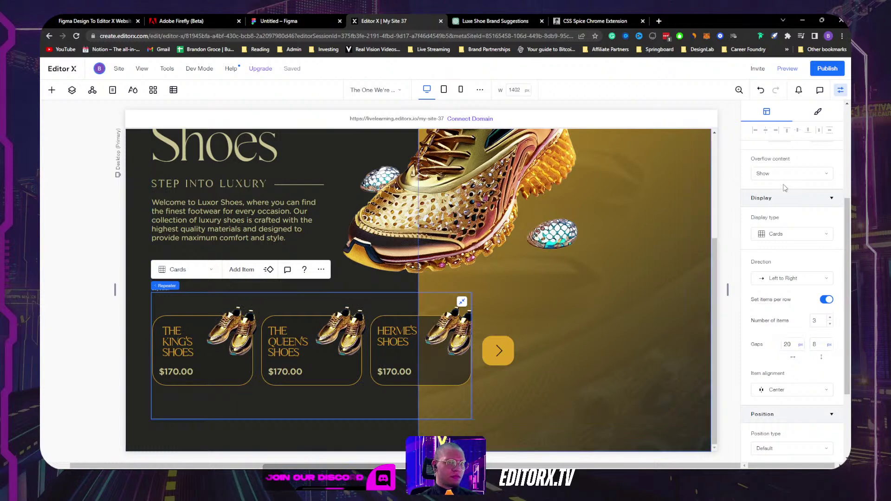
left_click(840, 90)
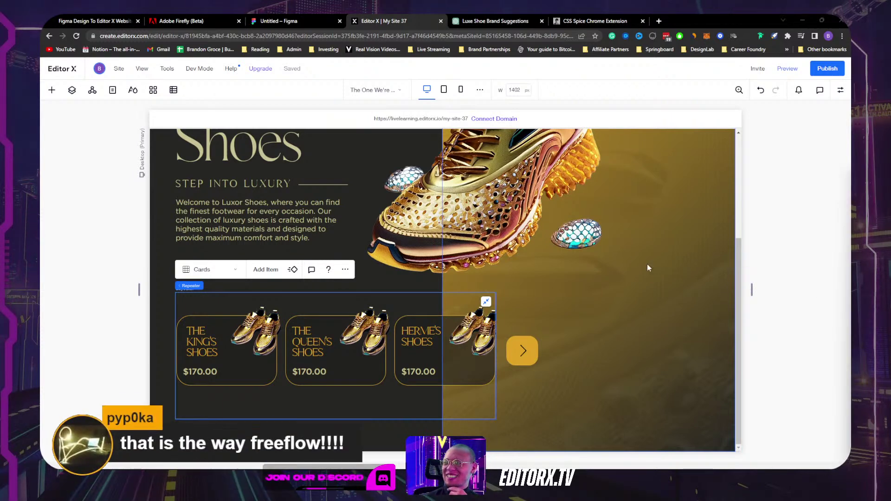
Step: Select the Hermès card's container and show its settings
mouse_move(750, 288)
left_mouse_down()
mouse_move(632, 296)
mouse_move(803, 281)
mouse_move(614, 296)
mouse_move(787, 277)
mouse_move(747, 290)
left_mouse_up()
left_click(421, 354)
left_click(420, 355)
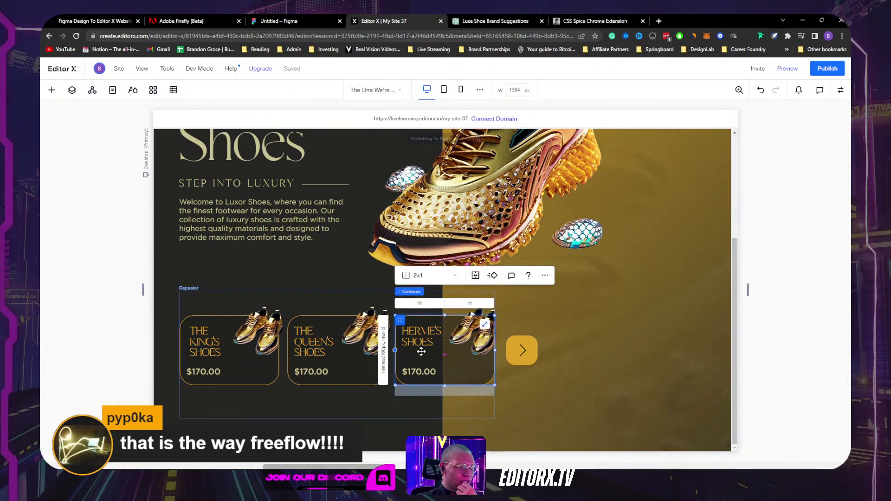
left_click(421, 333)
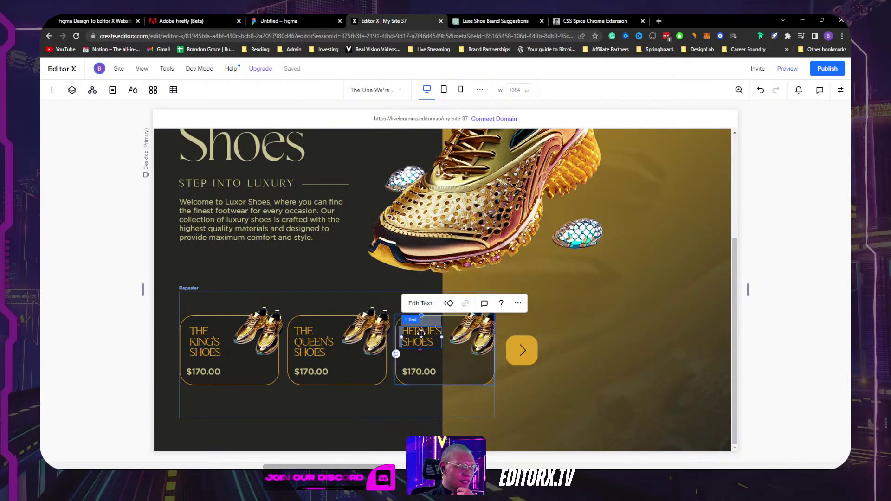
left_click(444, 372)
left_click(841, 89)
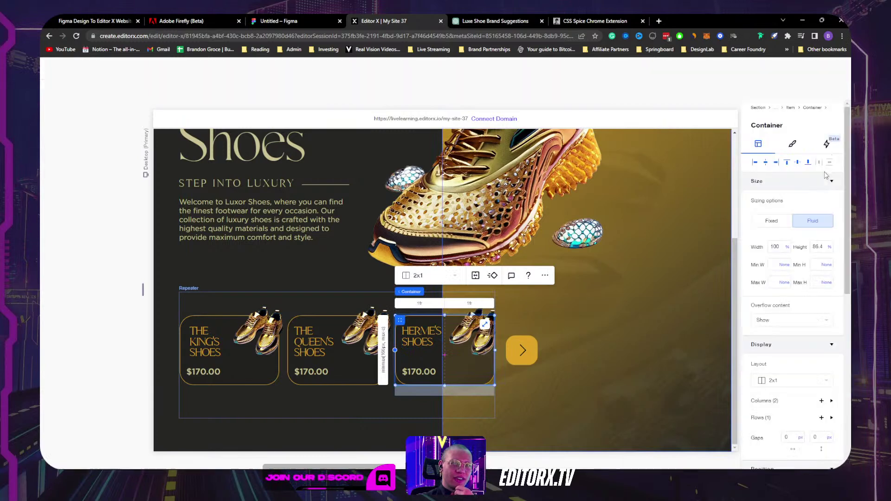
Step: Switch the Hermès card height to pixels and widen the canvas to 1438 px
left_click(829, 248)
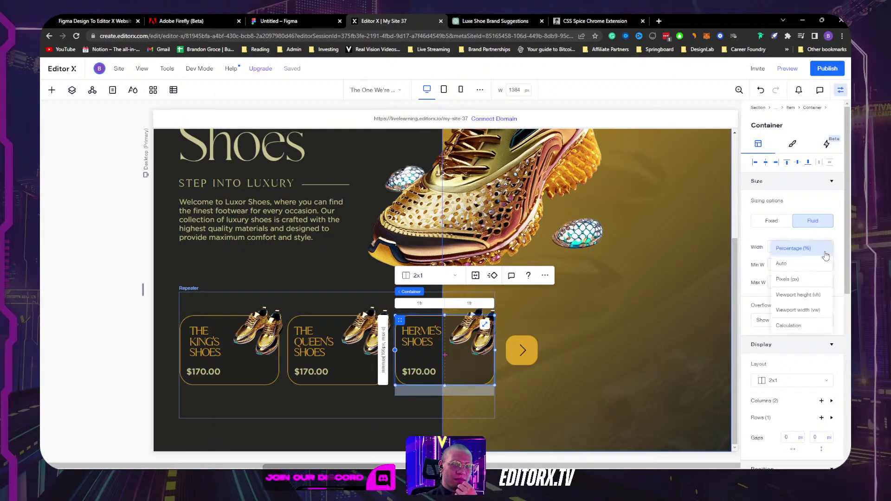
left_click(812, 279)
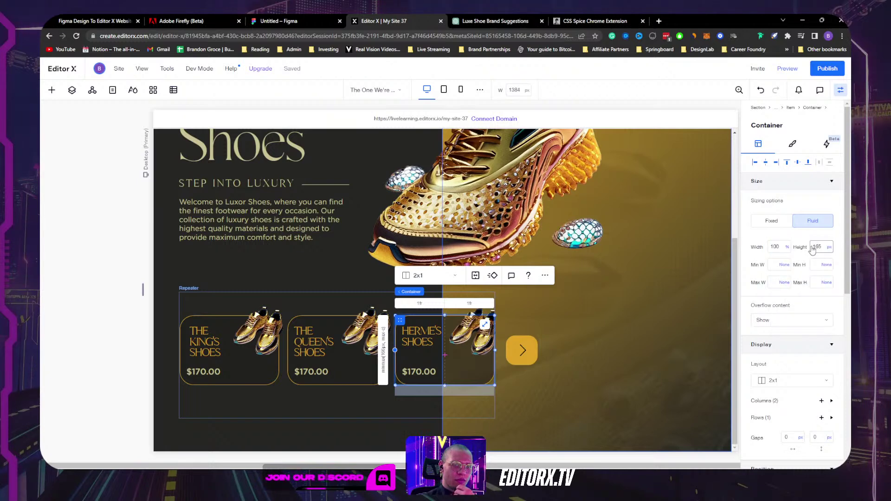
left_click(840, 91)
left_click_drag(751, 295, 763, 267)
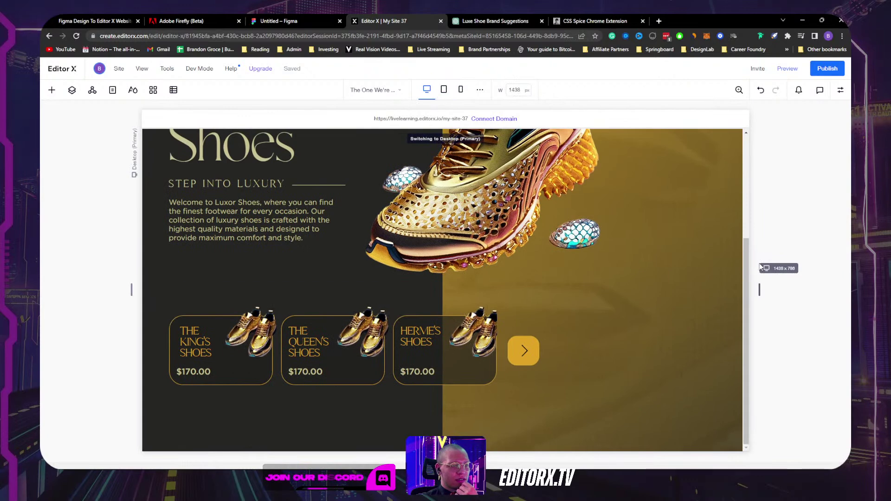
Step: Give the shoe-card repeater a 15 px right margin
left_click(580, 397)
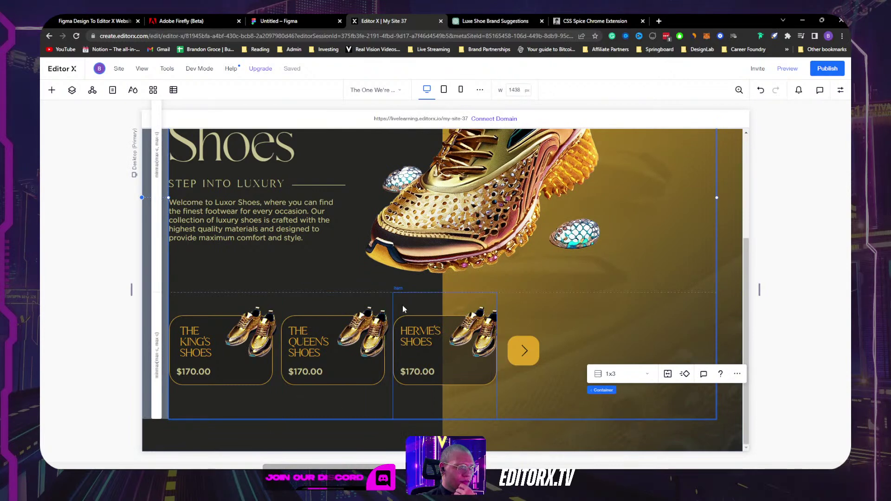
left_click(385, 298)
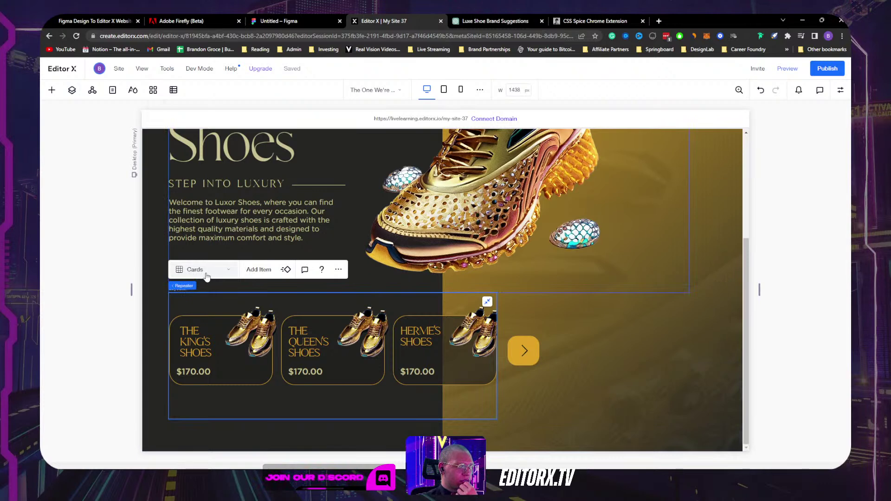
left_click(841, 90)
scroll(774, 321, "down", 6)
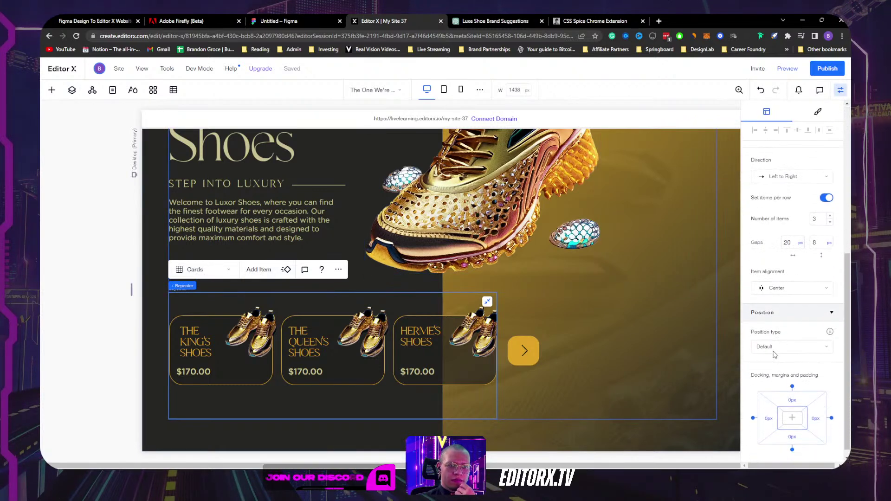
left_click(817, 409)
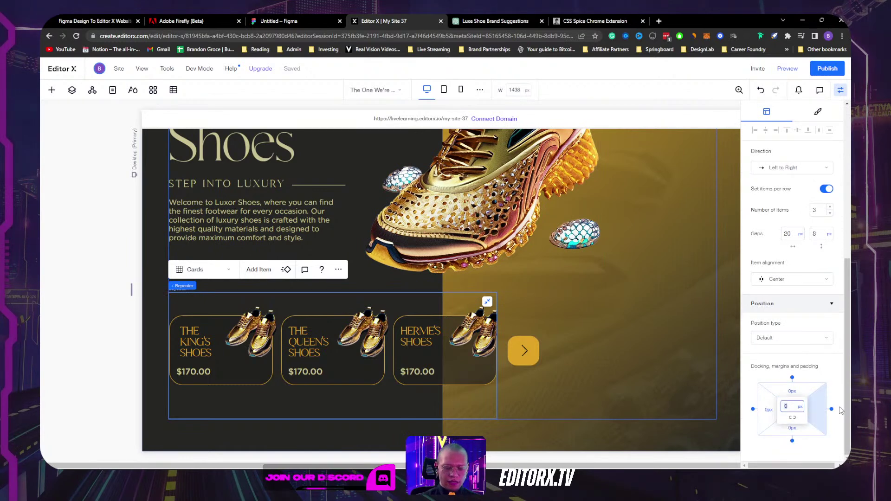
type("15")
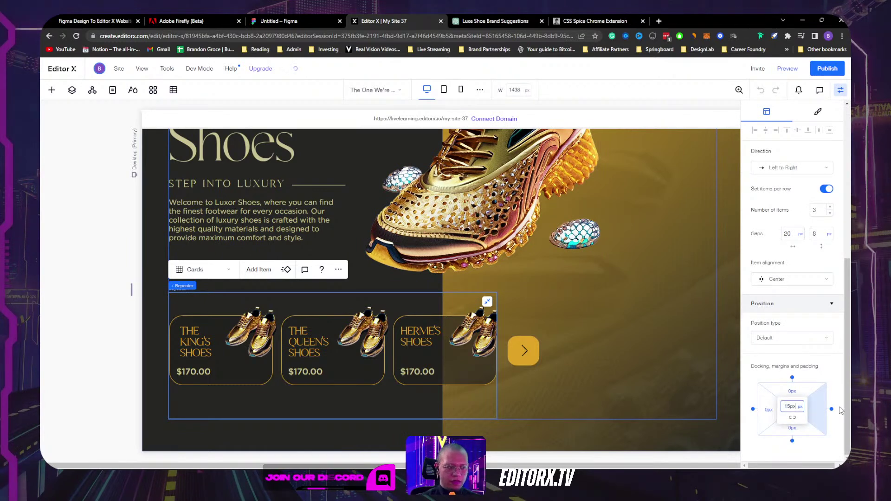
key("Return")
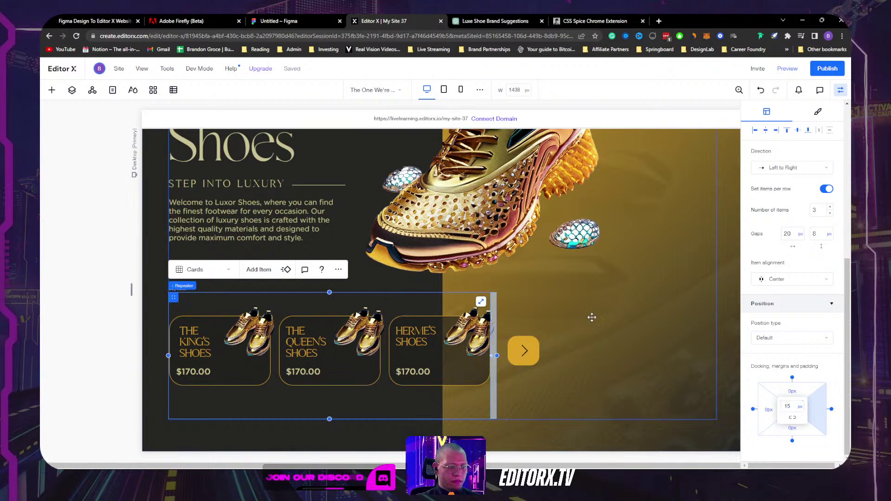
Step: Narrow the canvas to the 886 px Tablet breakpoint
left_click(595, 315)
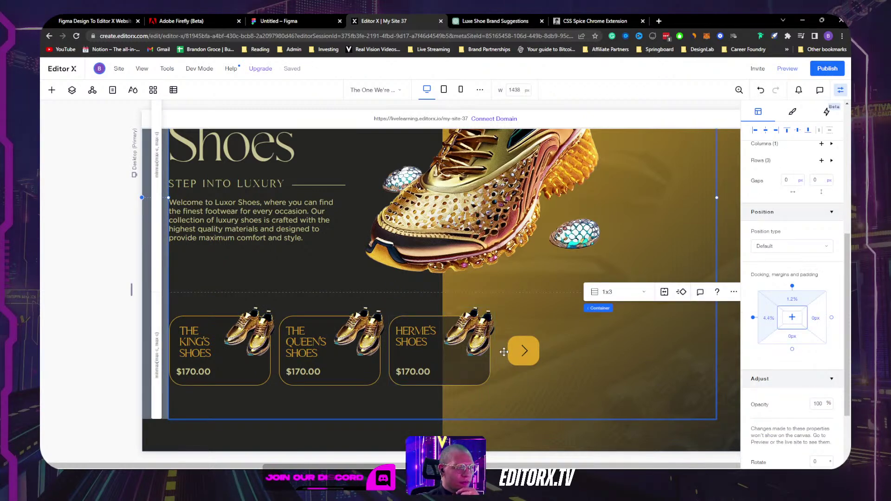
left_click(841, 89)
left_click_drag(760, 288, 643, 289)
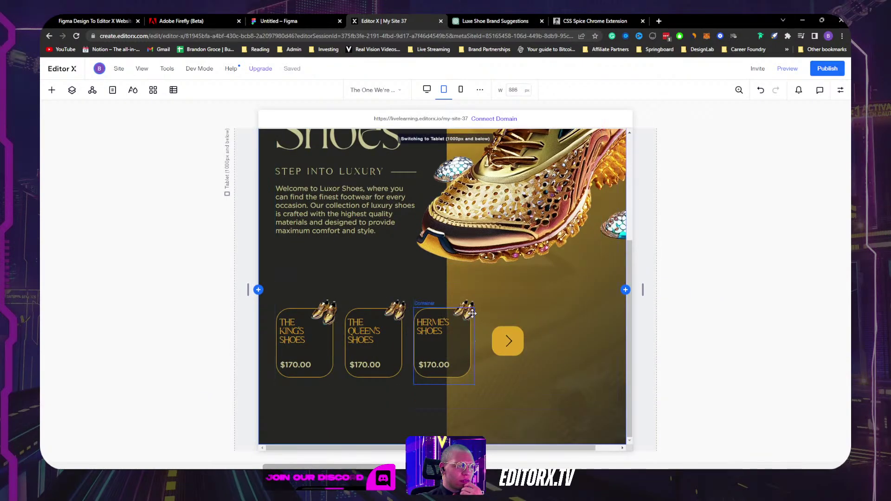
Step: On the 768 px Tablet breakpoint, set the Hermès card height to pixels and open Layers
left_click(464, 310)
left_click(443, 92)
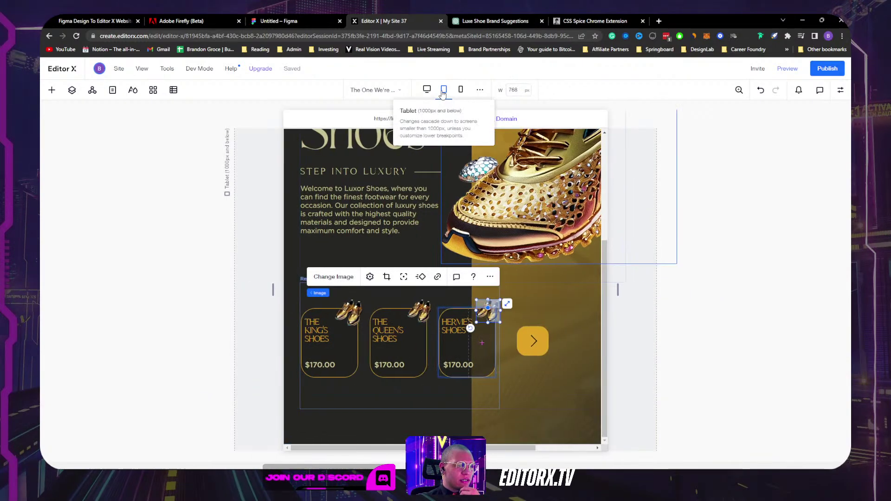
left_click(450, 326)
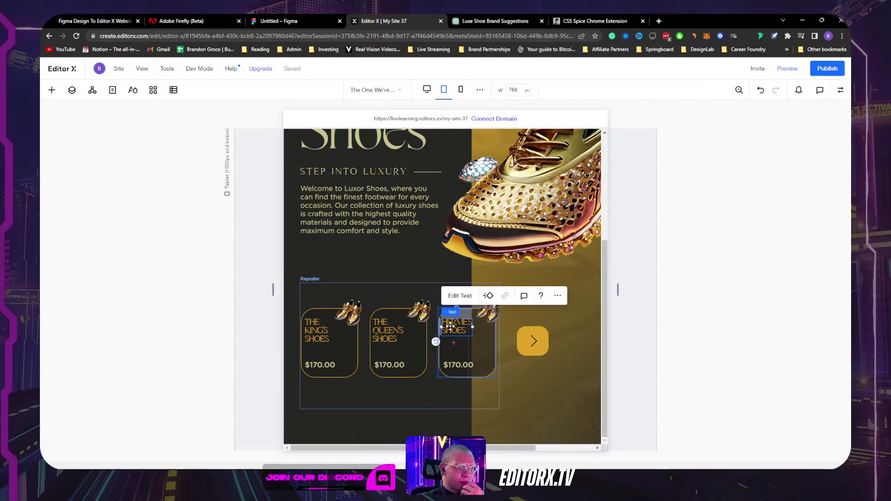
left_click(478, 352)
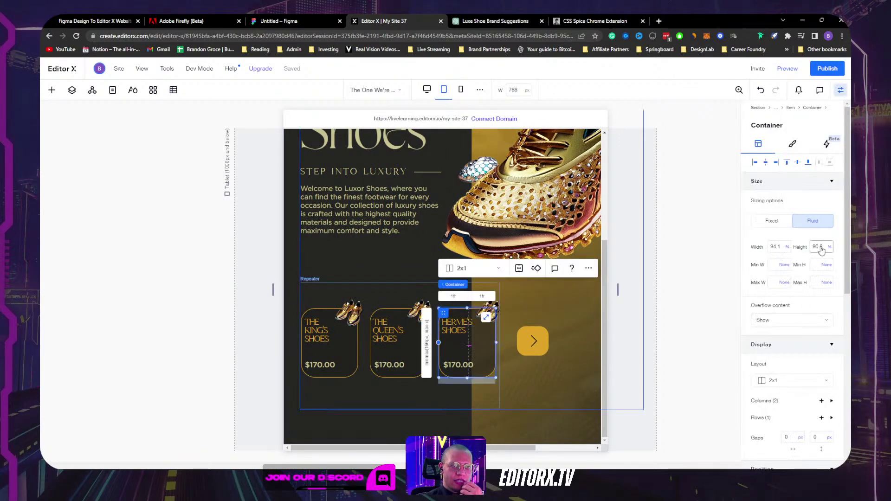
left_click(830, 248)
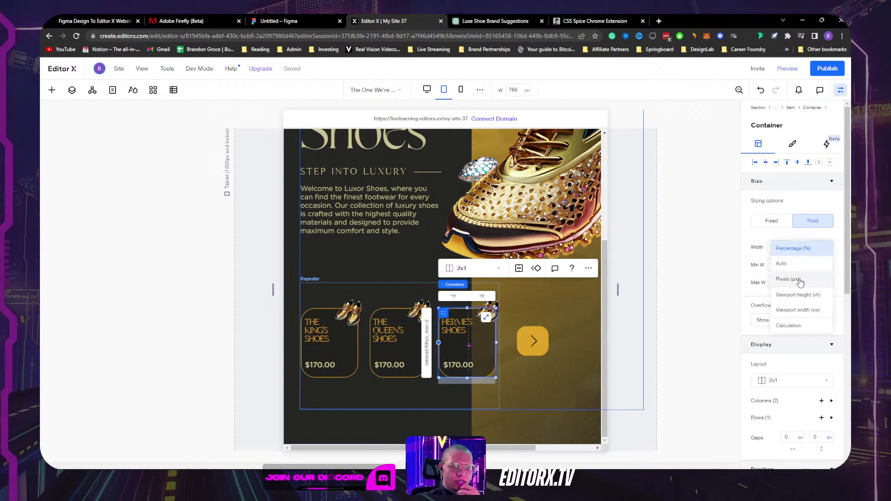
left_click(800, 266)
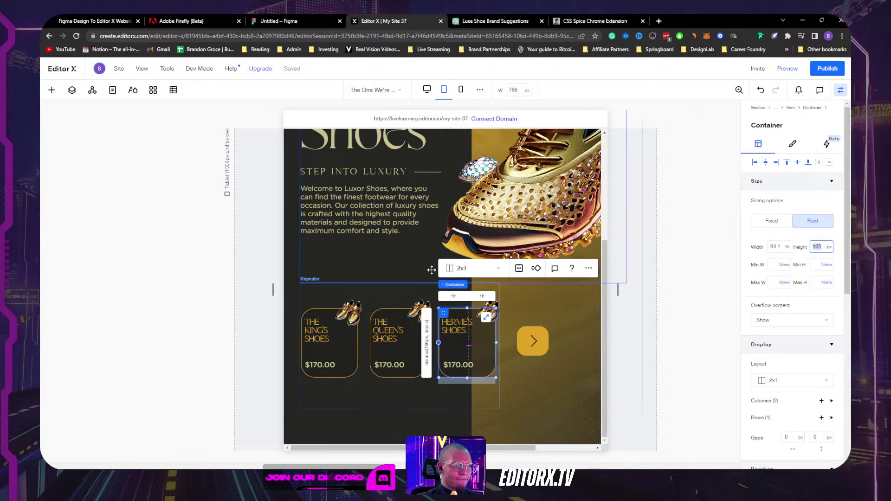
left_click(405, 286)
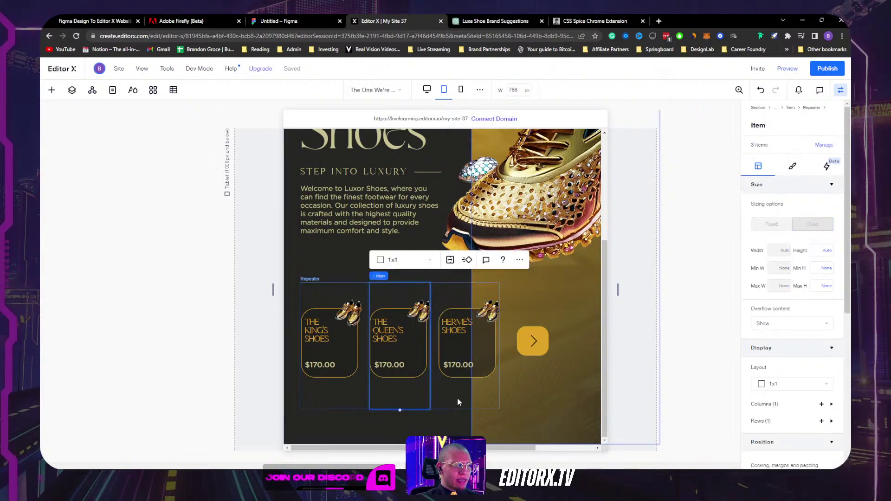
left_click(73, 91)
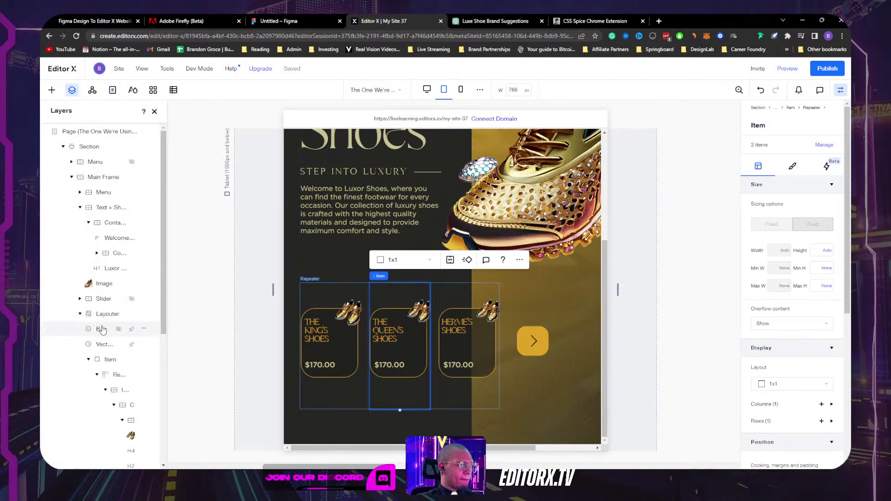
Step: In Layers, set the slides Layouter's width to 80%, passing through 70%
left_click(103, 314)
left_click(783, 270)
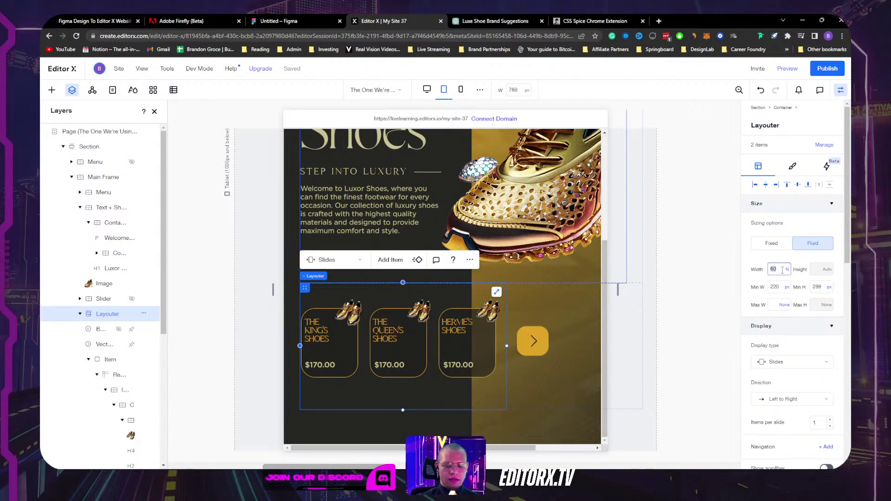
key("Return")
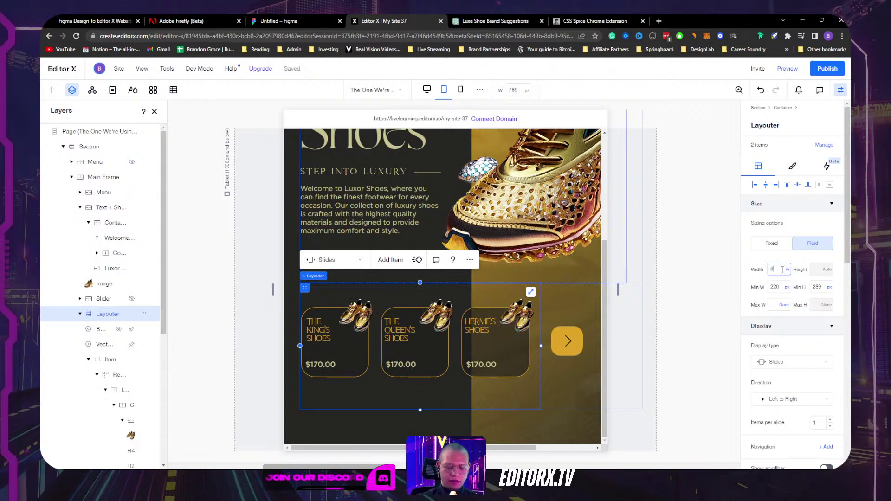
key("Return")
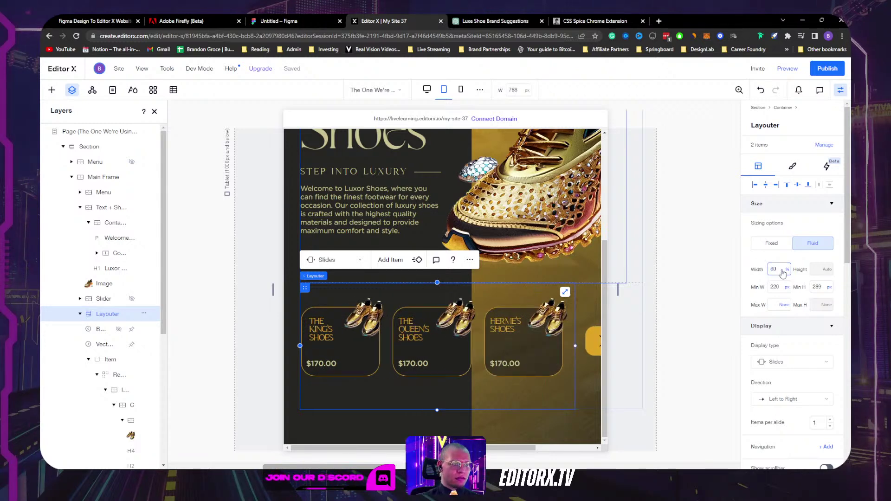
Step: Browse the arrow button and repeater layers, collapsing the Item layer and reselecting the Layouter
left_click(591, 345)
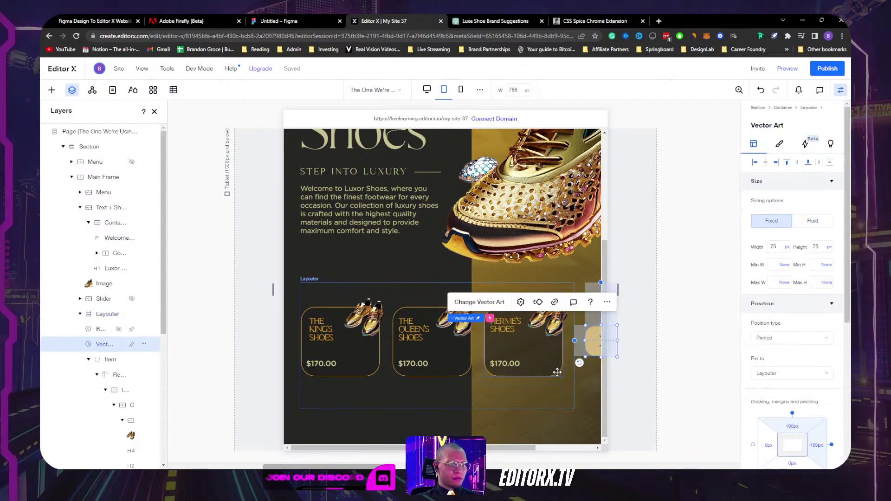
left_click(553, 400)
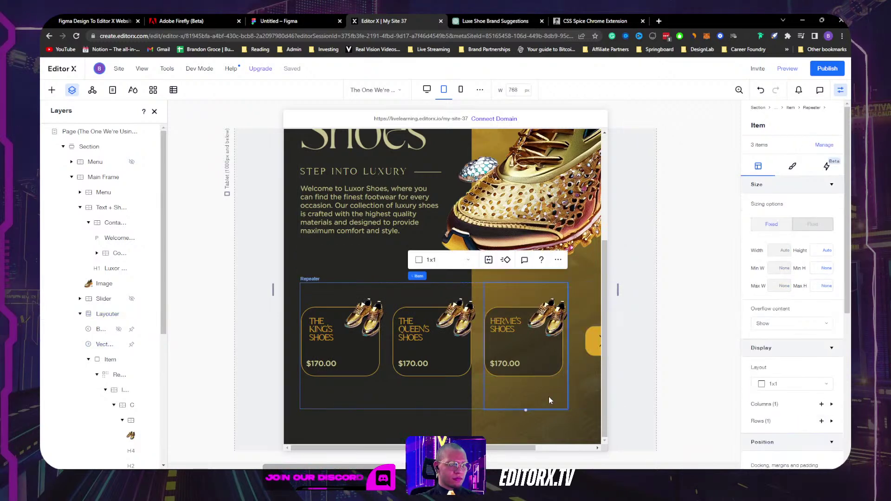
left_click(107, 314)
scroll(803, 337, "down", 5)
scroll(804, 337, "up", 1)
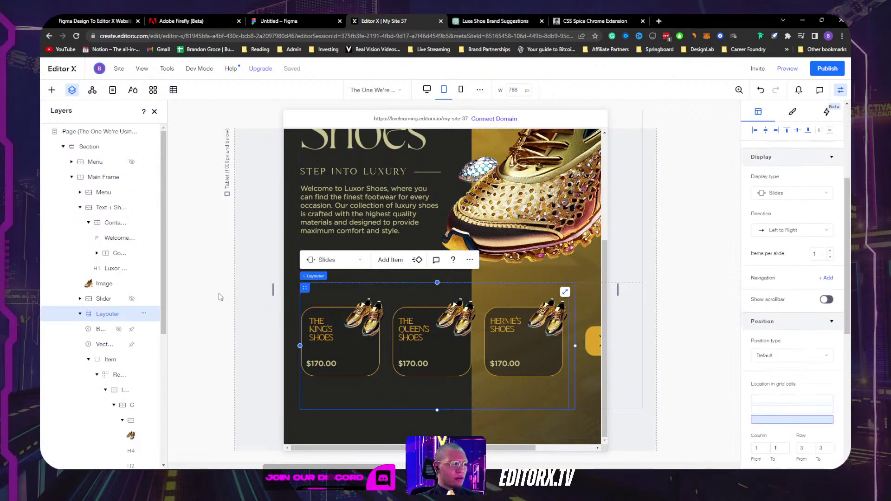
left_click(88, 360)
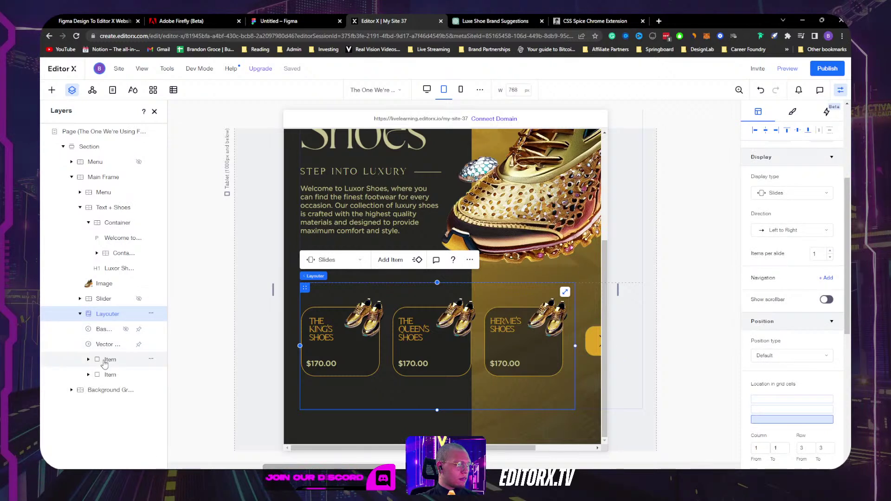
left_click(106, 344)
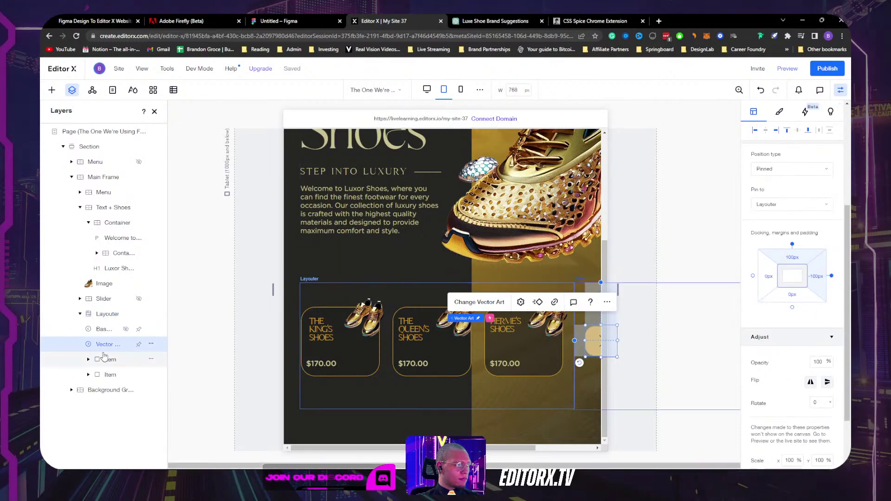
left_click(106, 316)
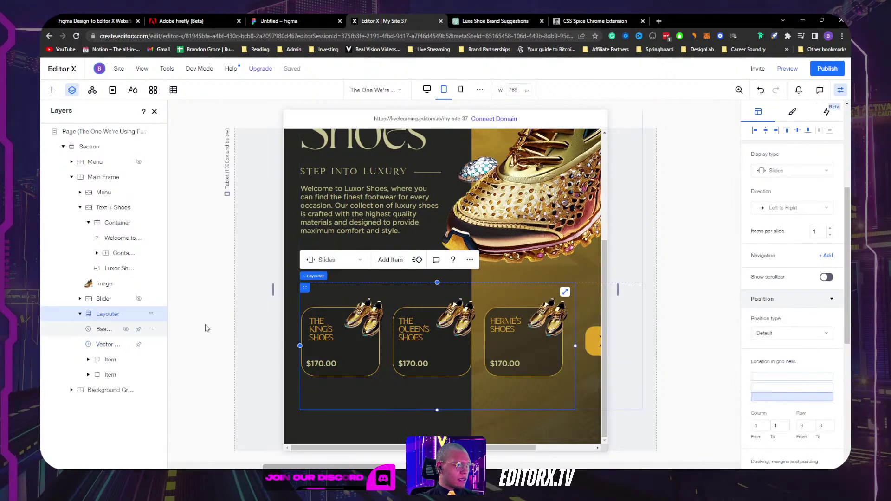
Step: Select the shoe-card Repeater through its parent layers and edit its horizontal gap
left_click(353, 352)
left_click(317, 283)
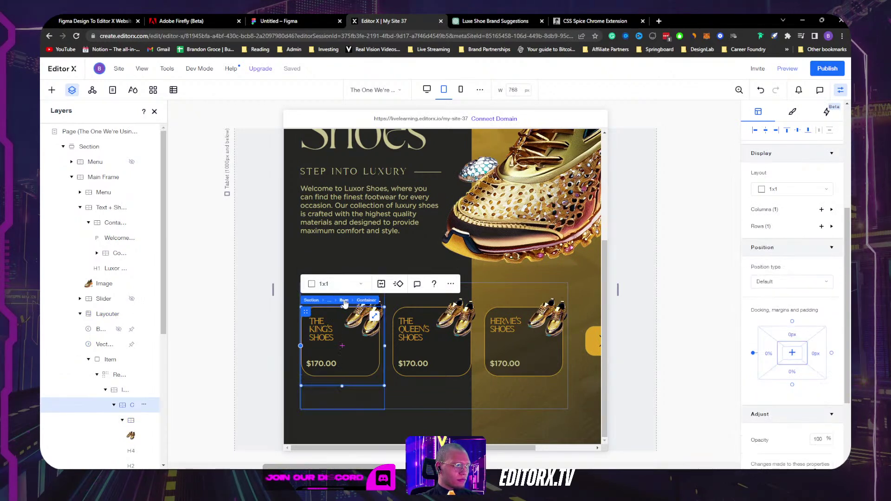
left_click(305, 301)
left_click(351, 276)
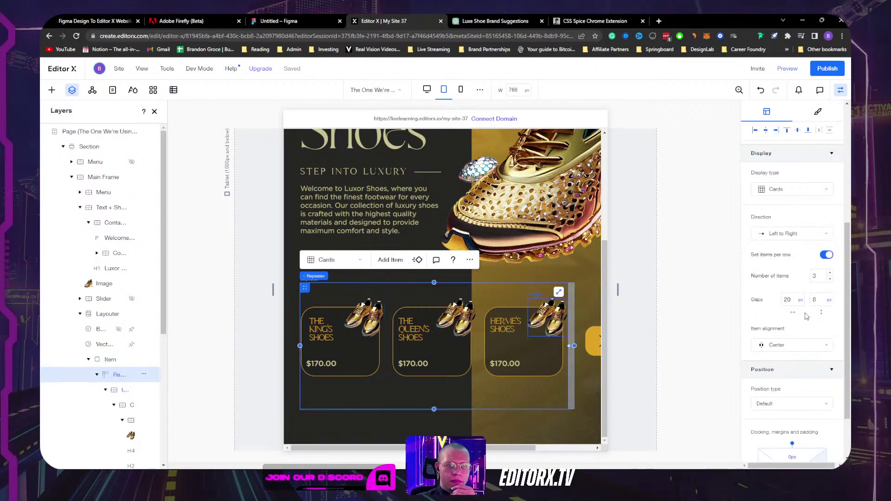
left_click(801, 299)
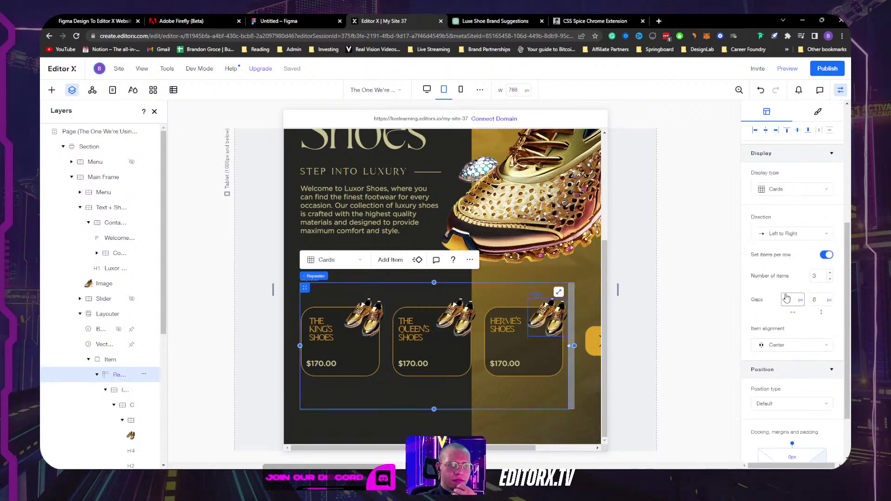
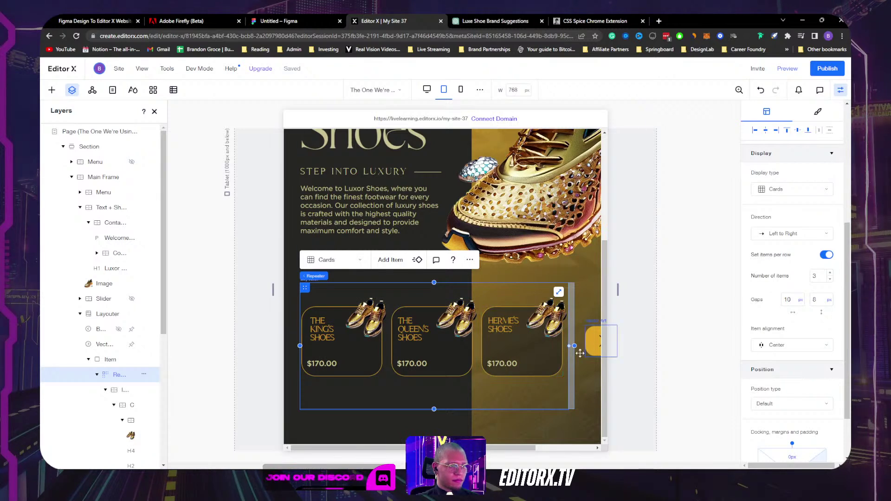
Step: Set the product card repeater's right margin to 0 so the row reaches the frame edge
scroll(799, 380, "down", 2)
left_click(817, 411)
key("Return")
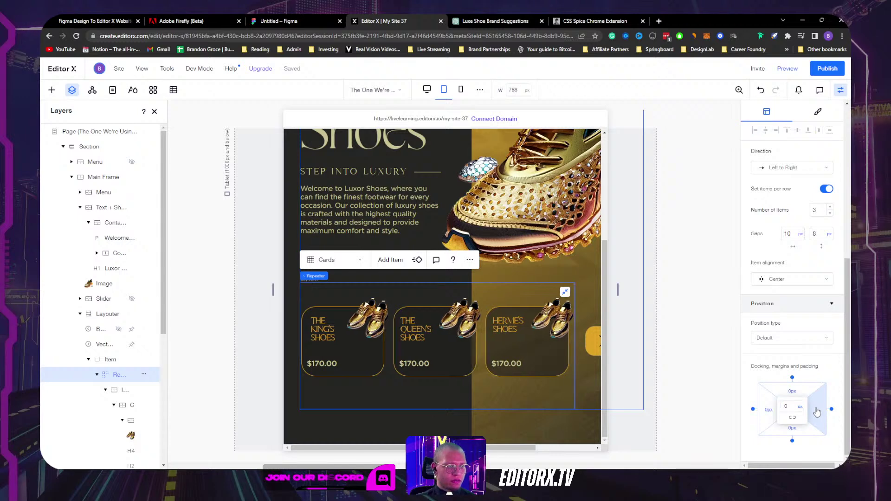
Step: Give the next-arrow vector a -60 px right margin
left_click(594, 347)
scroll(822, 396, "down", 5)
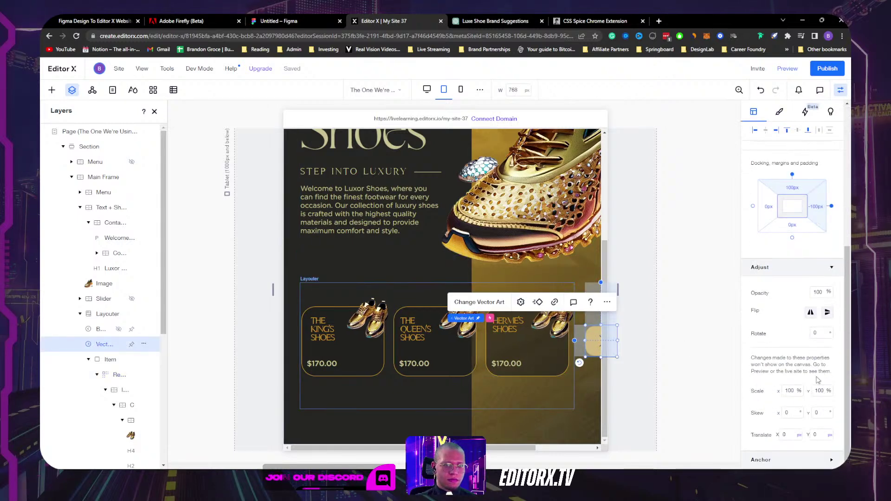
left_click(817, 209)
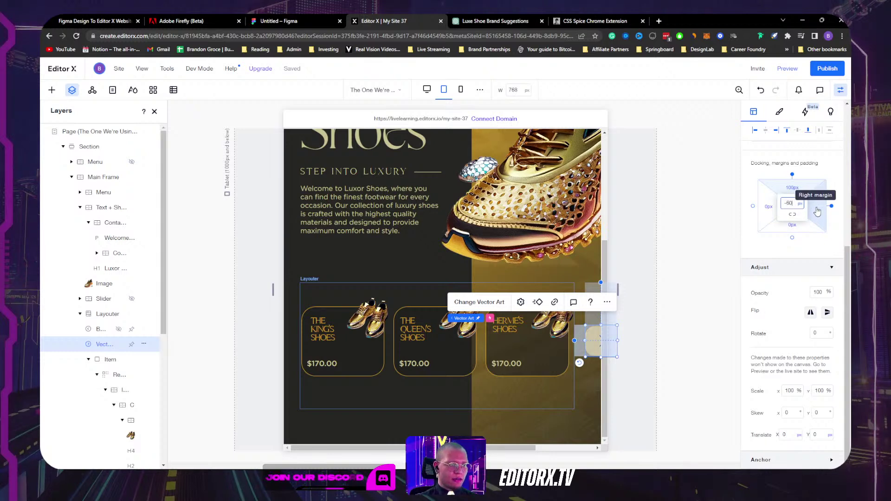
type("-60")
key("Return")
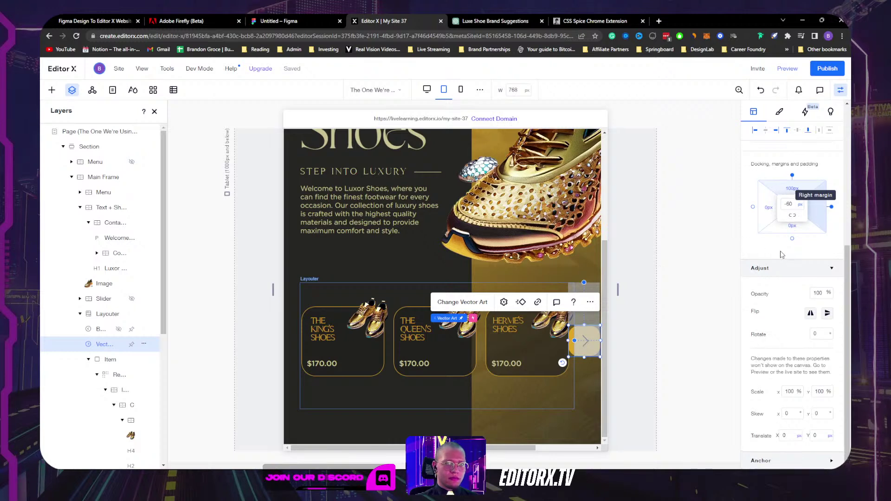
Step: Resize the next-arrow button to 50 × 50 px
scroll(782, 255, "up", 5)
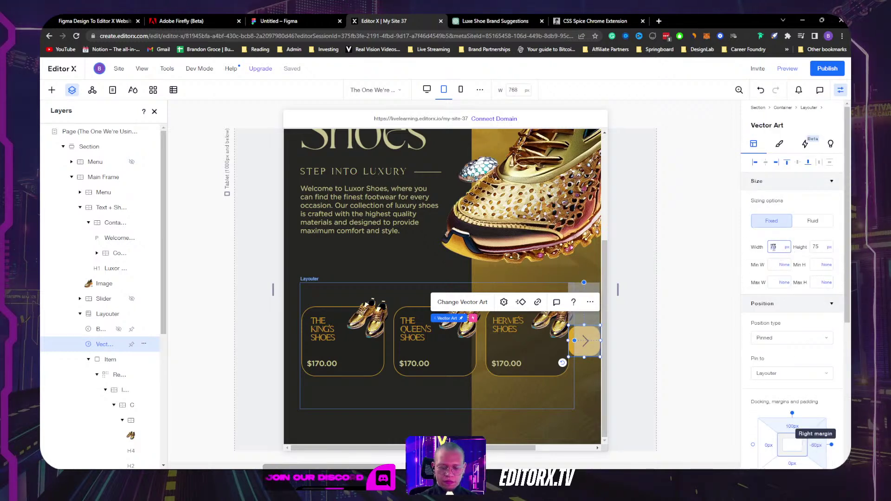
left_click(773, 247)
type("50")
key("Return")
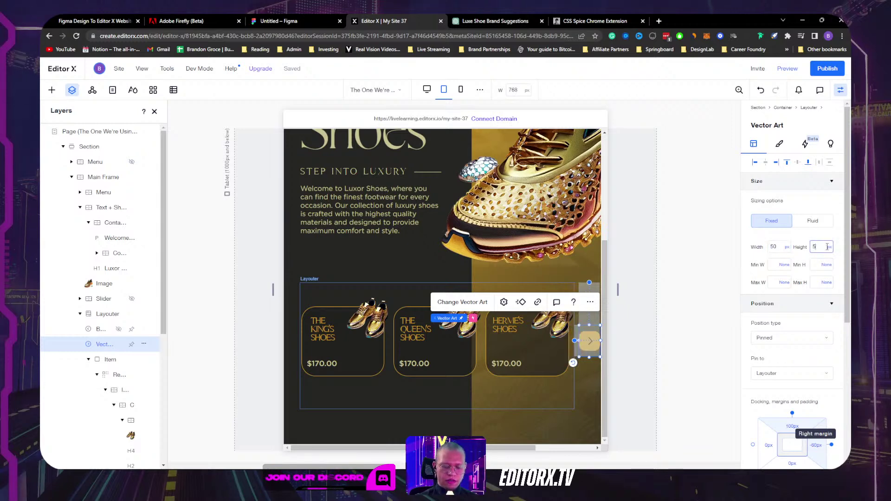
key("Tab")
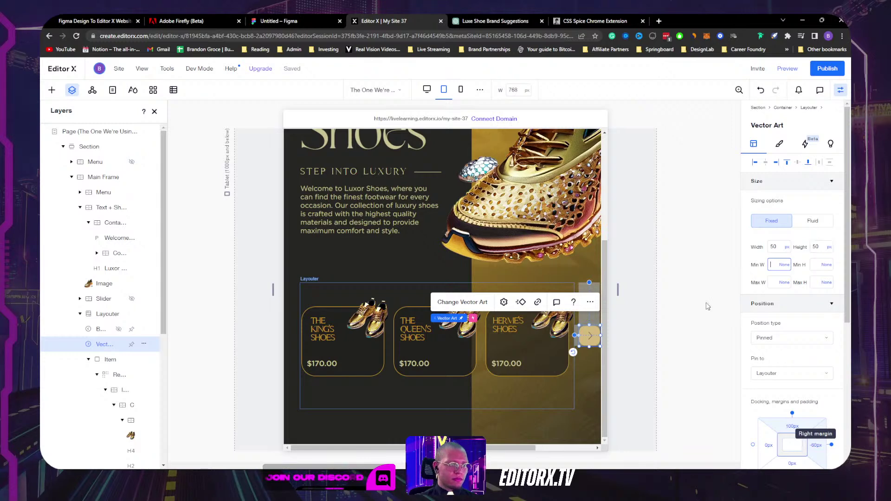
left_click(689, 332)
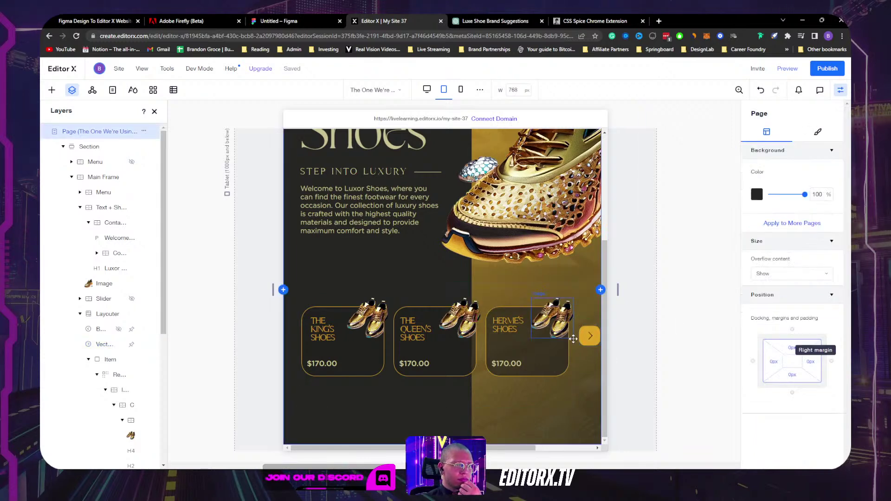
Step: Try a -40 px right margin on the next-arrow, then settle on -50 px
left_click(590, 335)
scroll(817, 356, "down", 5)
left_click(819, 213)
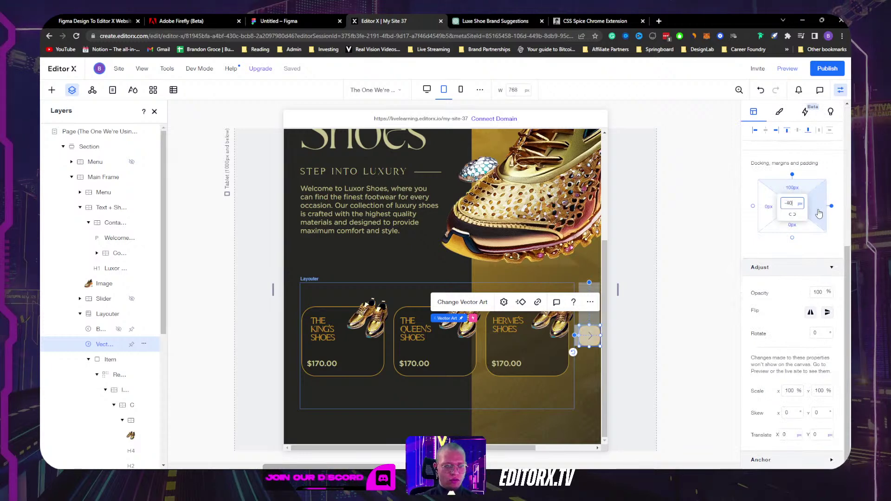
type("-40")
key("Return")
left_click(793, 204)
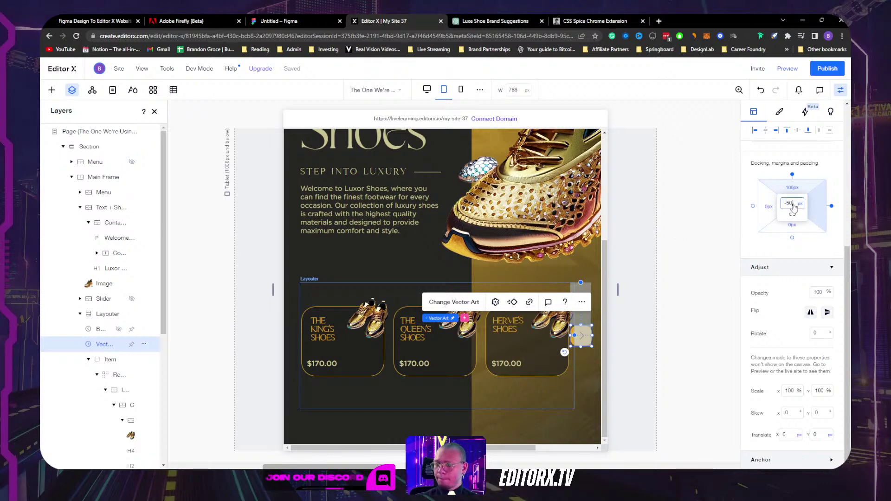
type("-50")
key("Return")
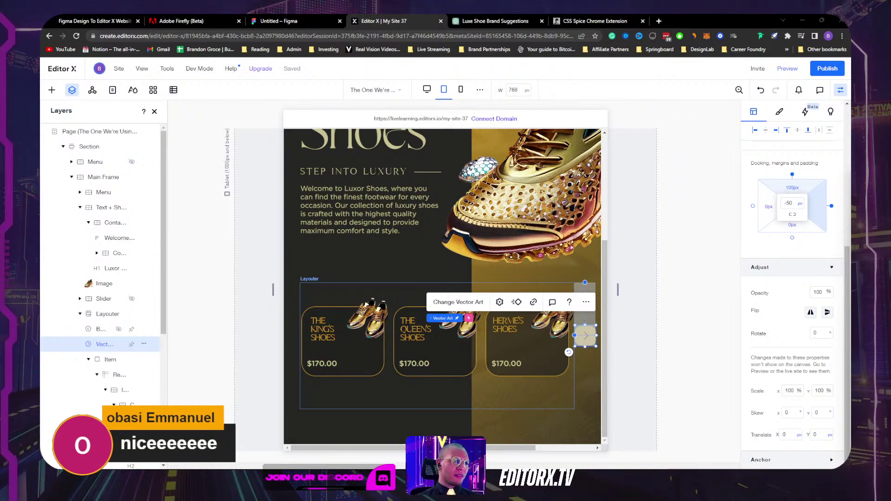
Step: Select the hero shoe image
scroll(691, 293, "up", 5)
scroll(557, 278, "down", 5)
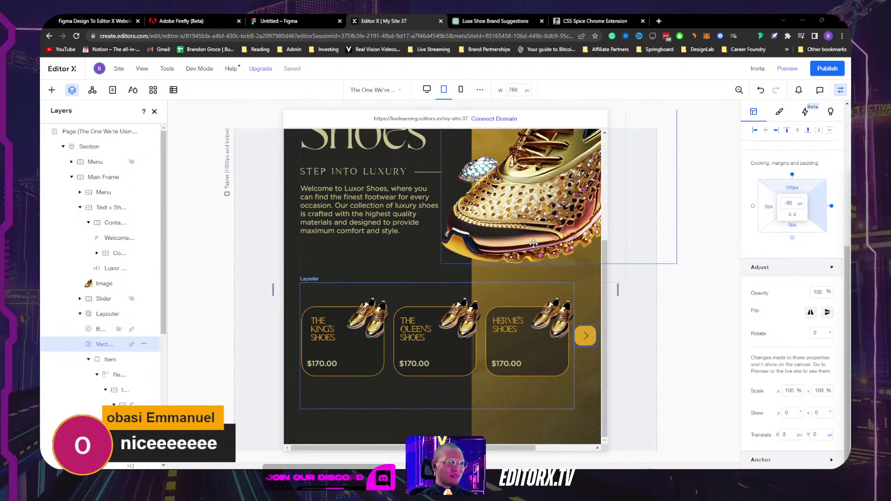
scroll(515, 261, "up", 3)
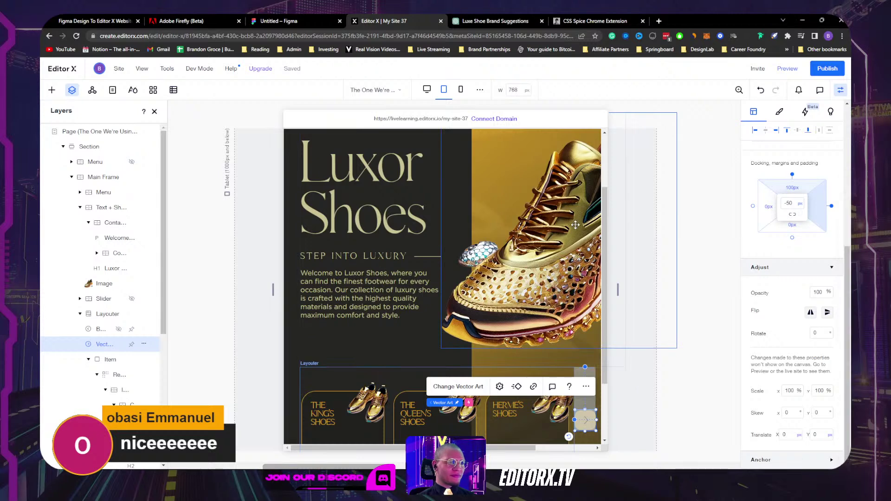
left_click(531, 230)
scroll(529, 230, "up", 2)
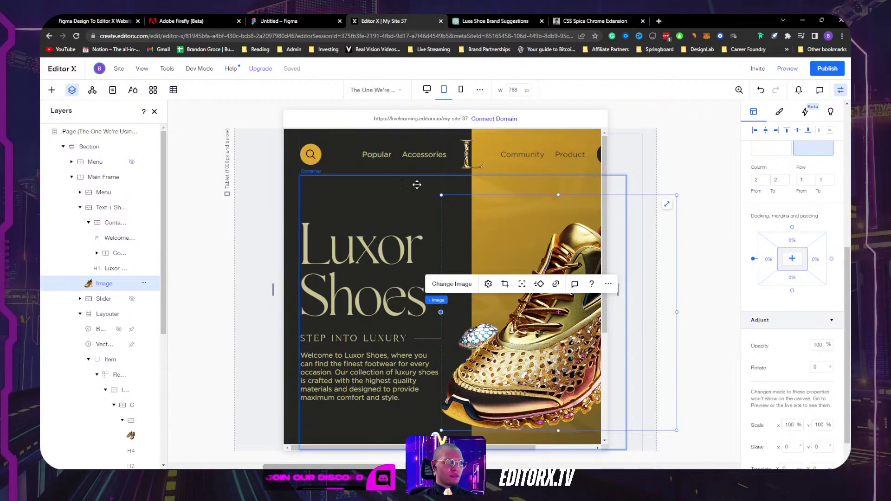
Step: Drag the canvas from desktop down to 834 px tablet width and select the hero container
left_click(398, 186)
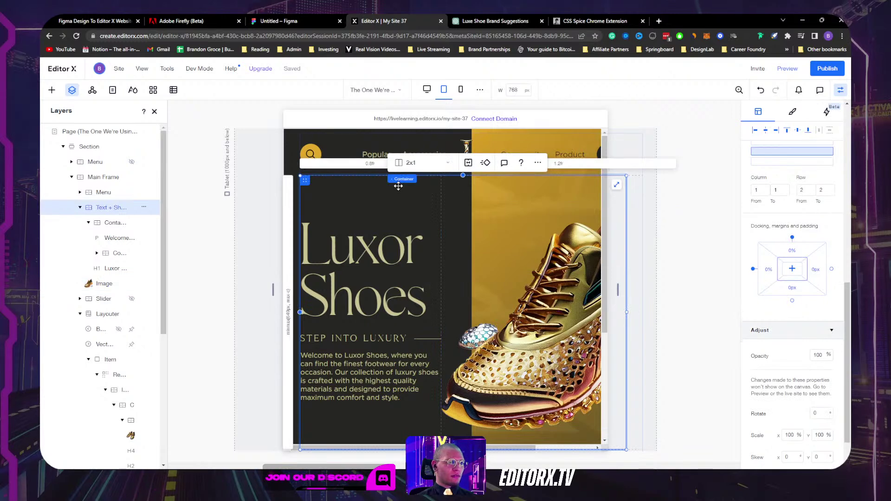
left_click_drag(617, 293, 641, 280)
left_click(103, 177)
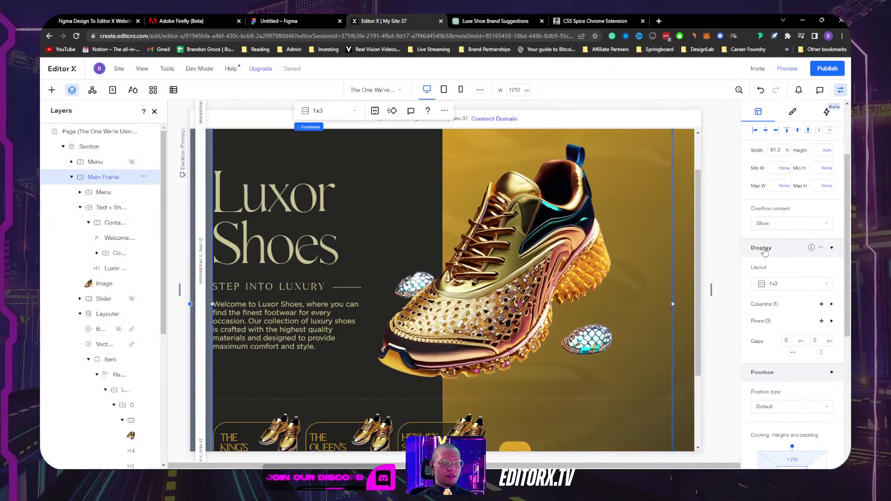
scroll(731, 256, "up", 2)
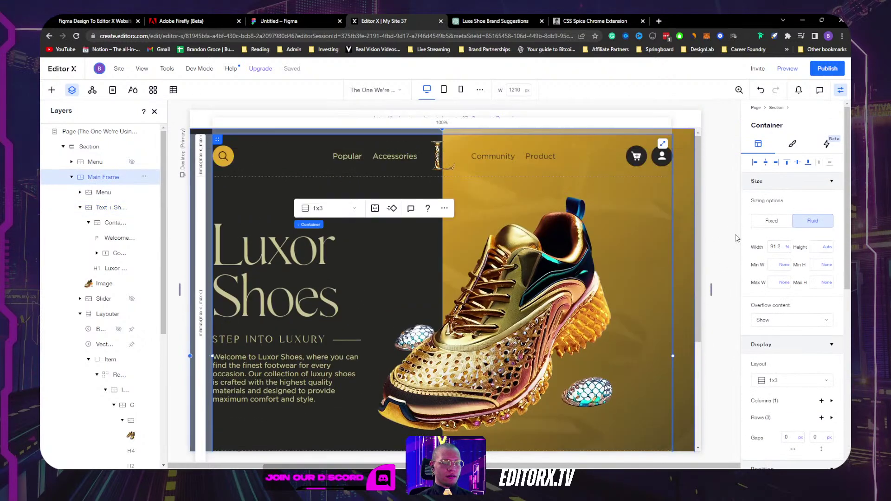
left_click_drag(714, 295, 632, 285)
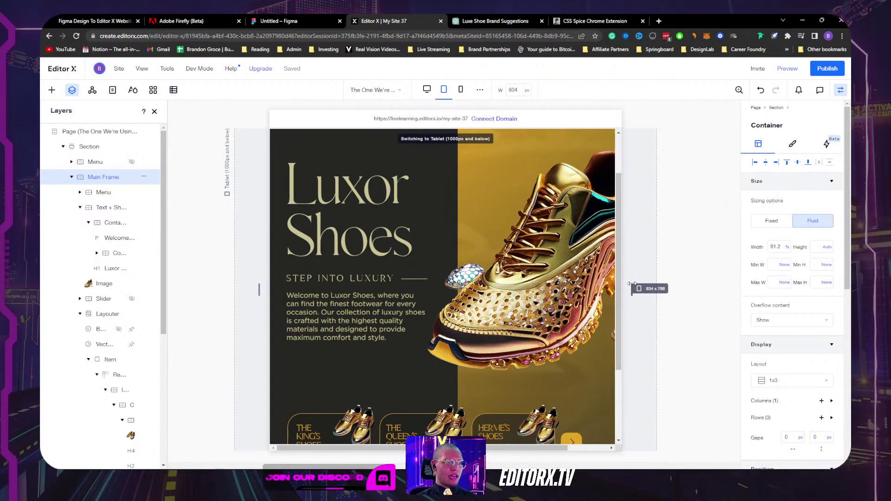
left_click_drag(545, 451, 614, 449)
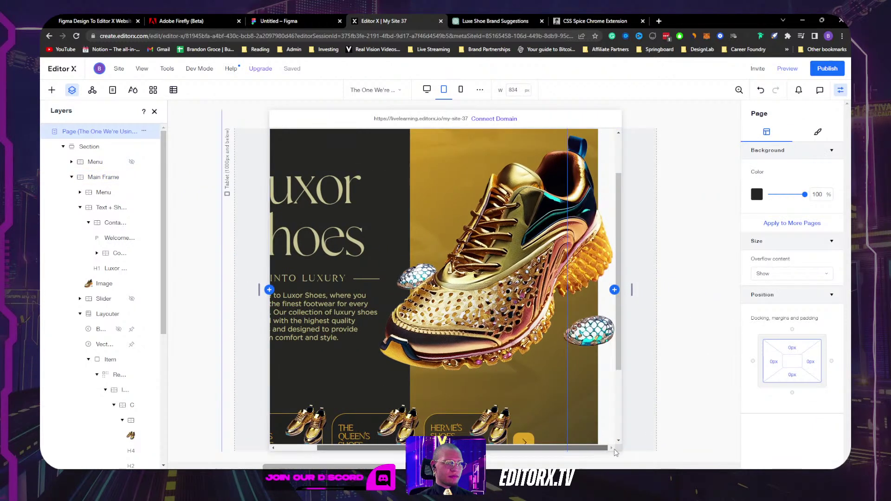
scroll(524, 288, "up", 2)
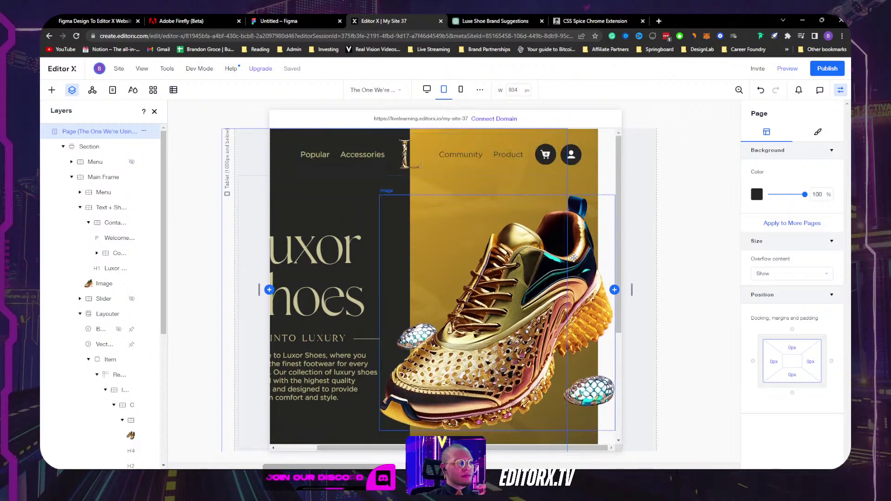
left_click_drag(549, 448, 478, 449)
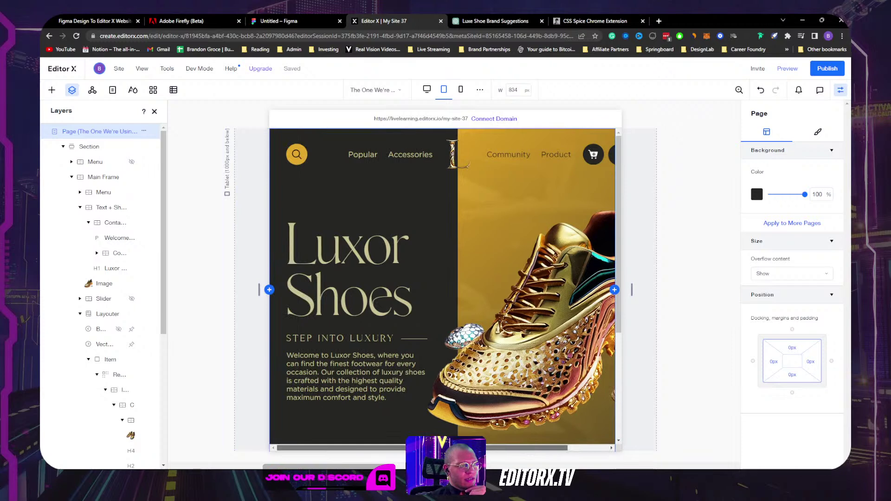
left_click(320, 187)
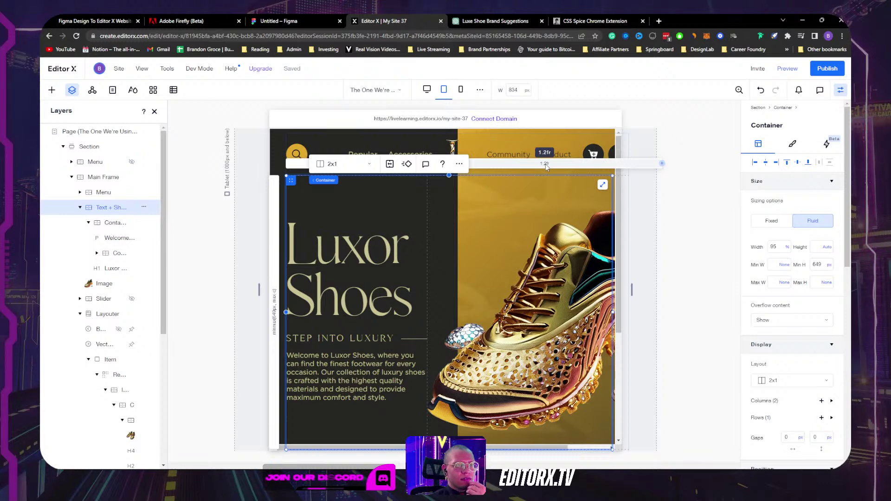
Step: Set the hero container's Overflow content to Hide
scroll(801, 337, "down", 1)
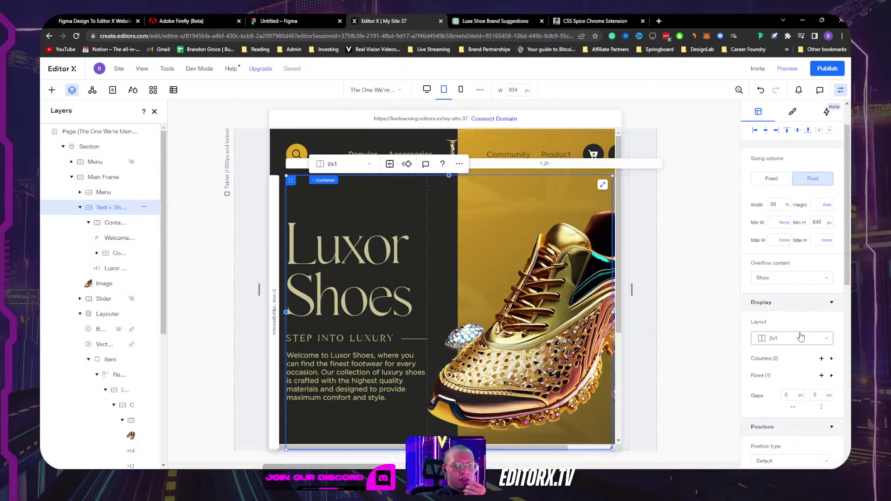
left_click(787, 278)
left_click(787, 296)
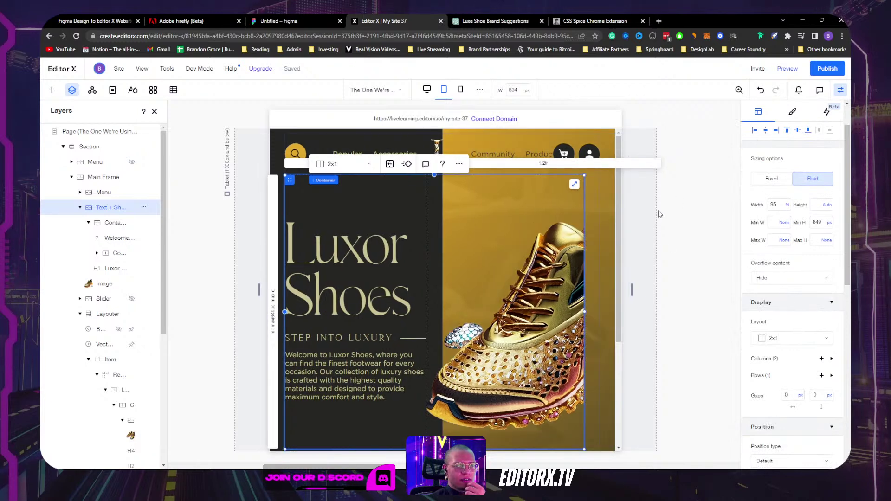
left_click(688, 200)
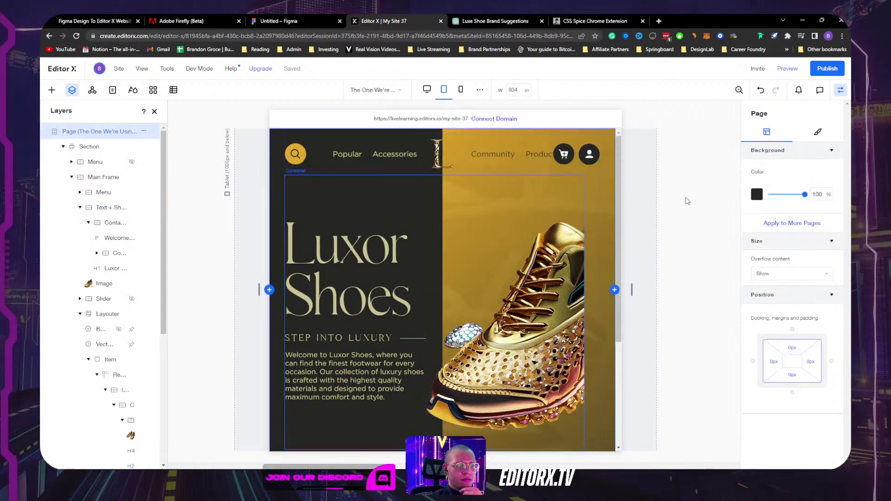
Step: Change the shoe image's parent container width from 95% to 100%
left_click(552, 326)
left_click(504, 185)
left_click(778, 247)
type("100")
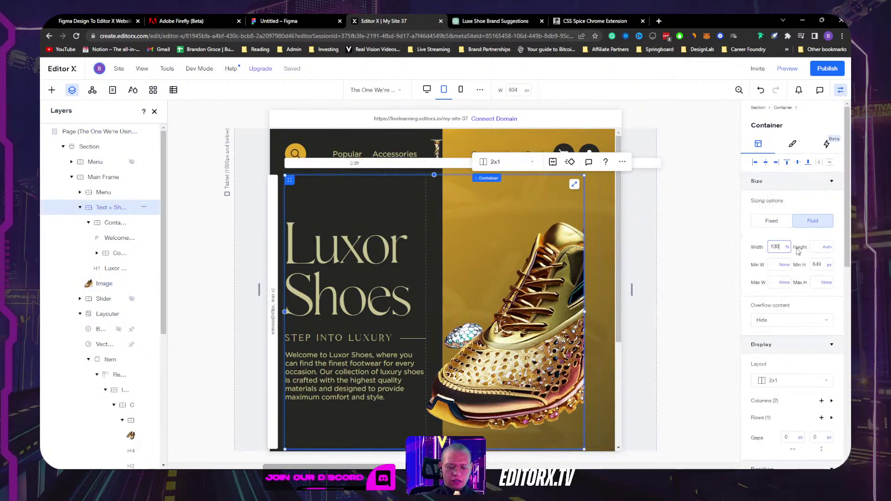
key("Return")
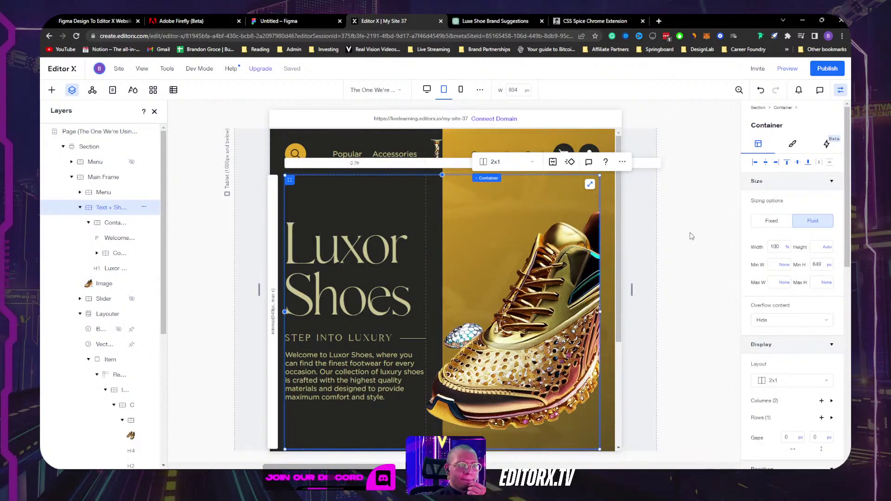
left_click(692, 234)
scroll(693, 234, "down", 5)
scroll(693, 235, "up", 5)
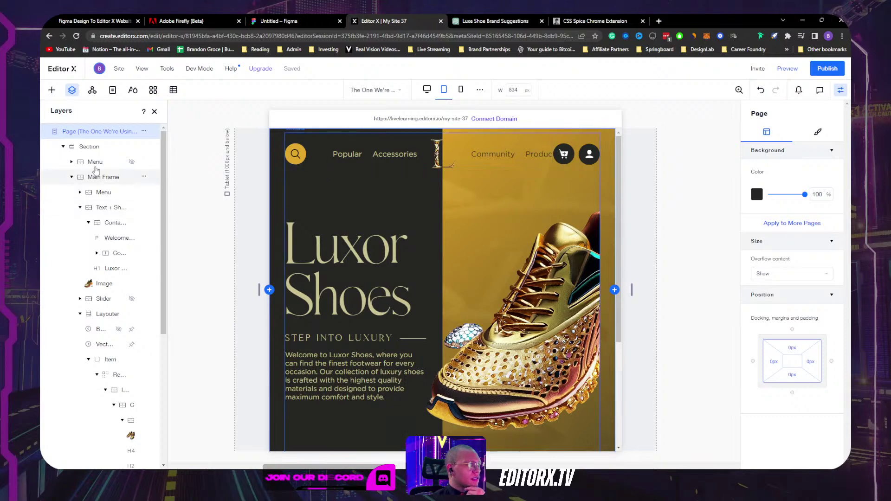
Step: Select the Main Frame and confirm its width at 100%
left_click(71, 177)
left_click(98, 180)
scroll(418, 189, "down", 2)
left_click(780, 246)
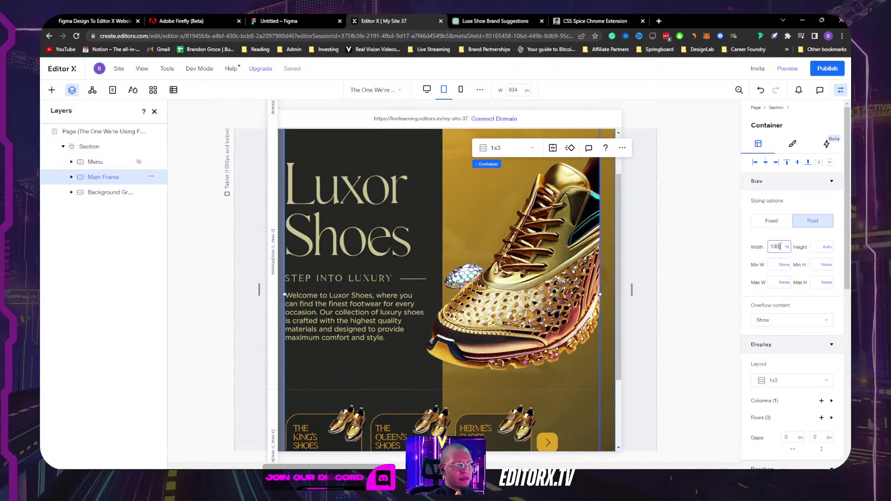
key("Return")
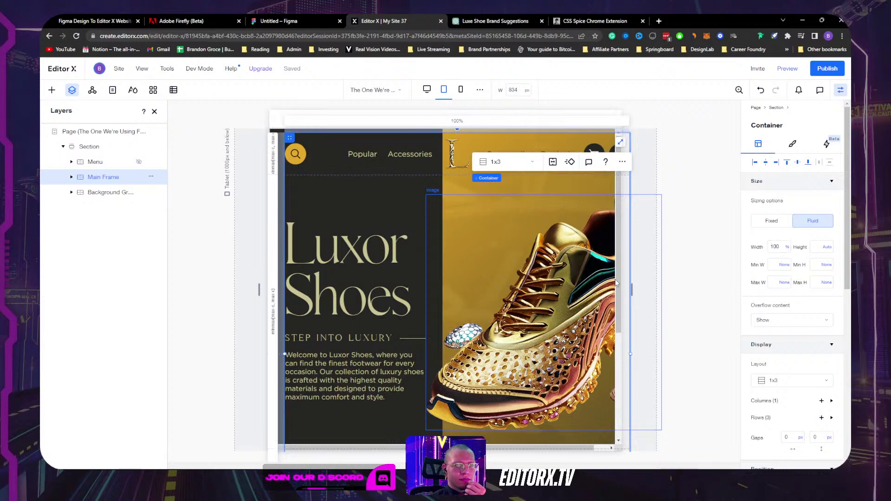
Step: Set the Main Frame's left margin from 4.4% to 0%, then select Page and drag the canvas width
scroll(600, 273, "down", 3)
scroll(780, 306, "down", 5)
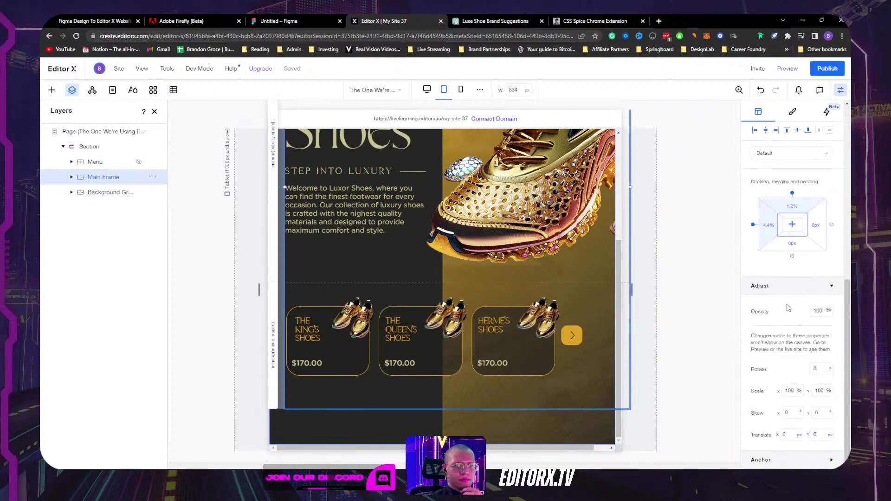
left_click(766, 227)
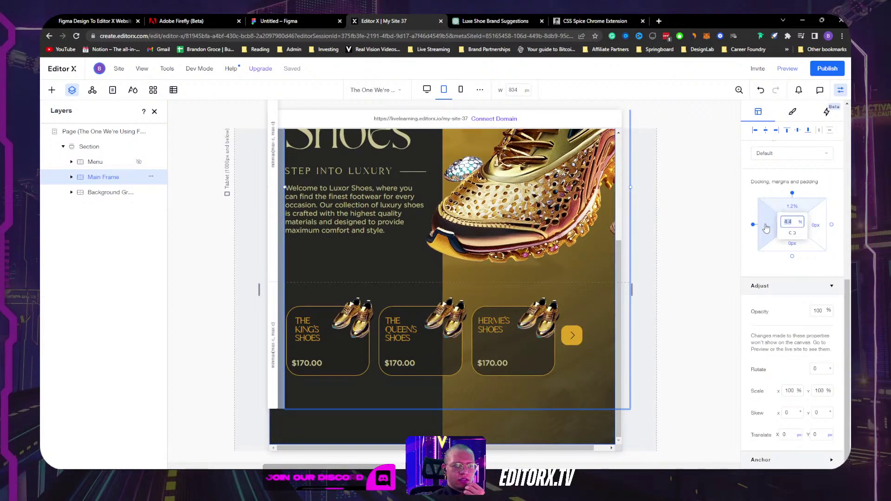
scroll(576, 203, "up", 3)
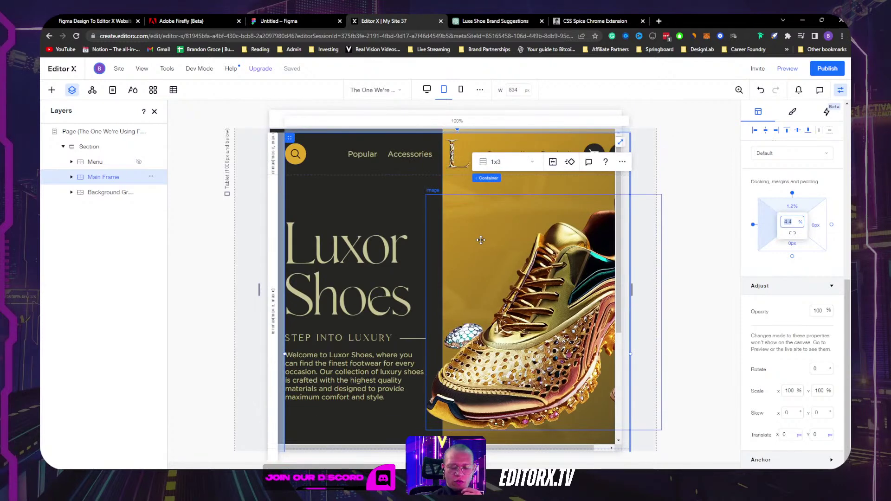
type("0")
key("Return")
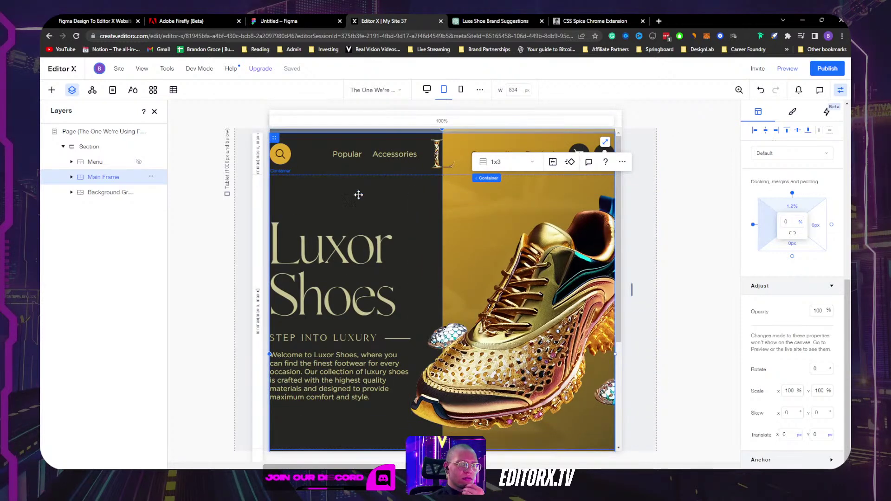
left_click(730, 246)
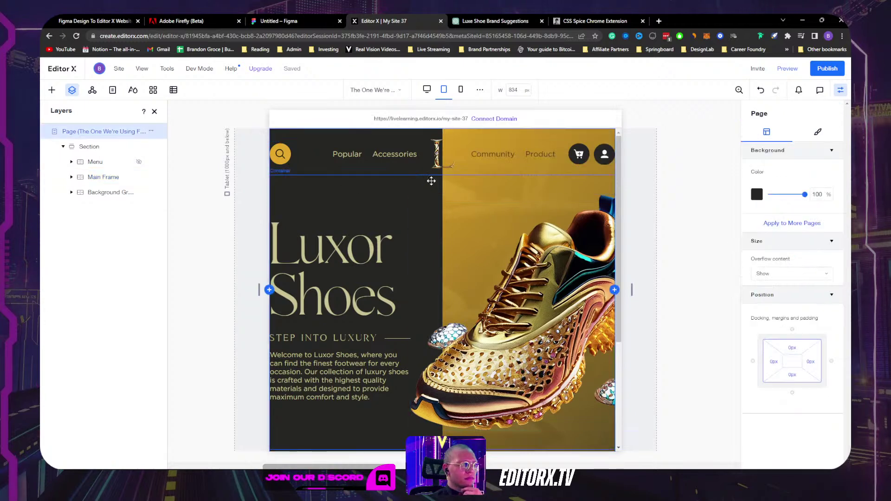
mouse_move(632, 290)
left_mouse_down()
mouse_move(588, 292)
mouse_move(722, 284)
mouse_move(618, 283)
left_mouse_up()
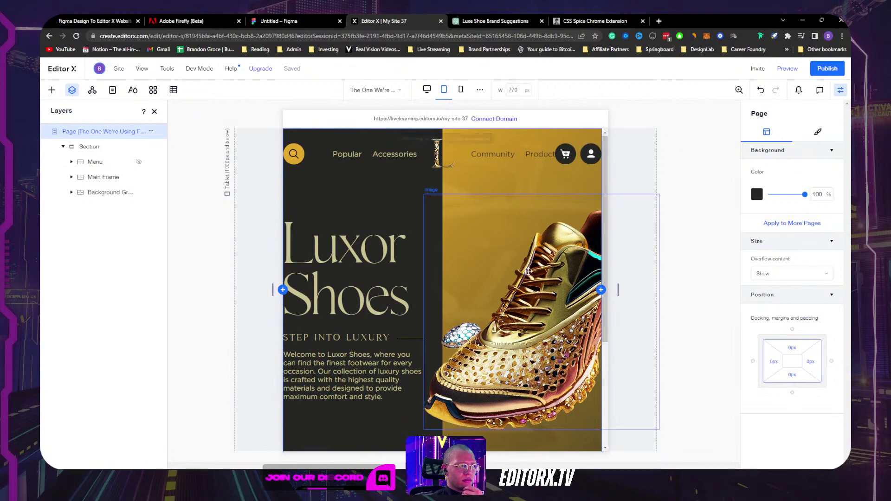
Step: On the Tablet breakpoint, give the hero Section a 4.4% left padding
scroll(528, 272, "down", 5)
scroll(529, 278, "up", 3)
scroll(532, 295, "down", 1)
scroll(532, 296, "up", 4)
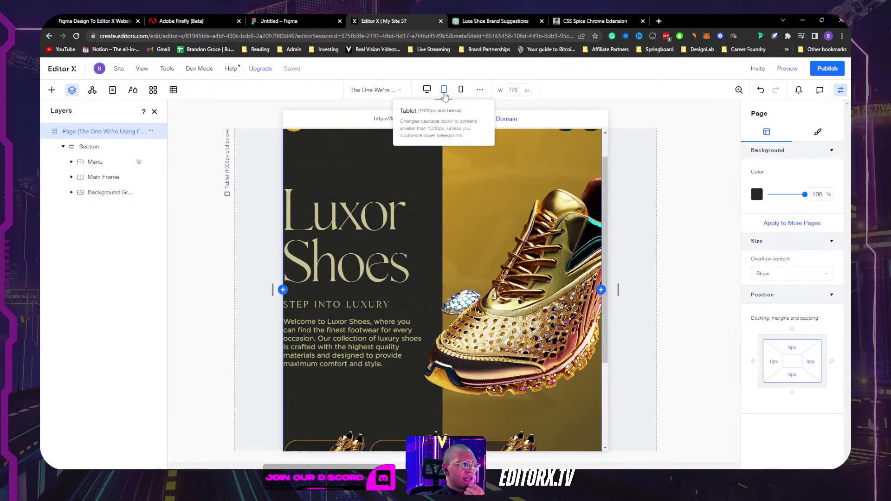
left_click(444, 90)
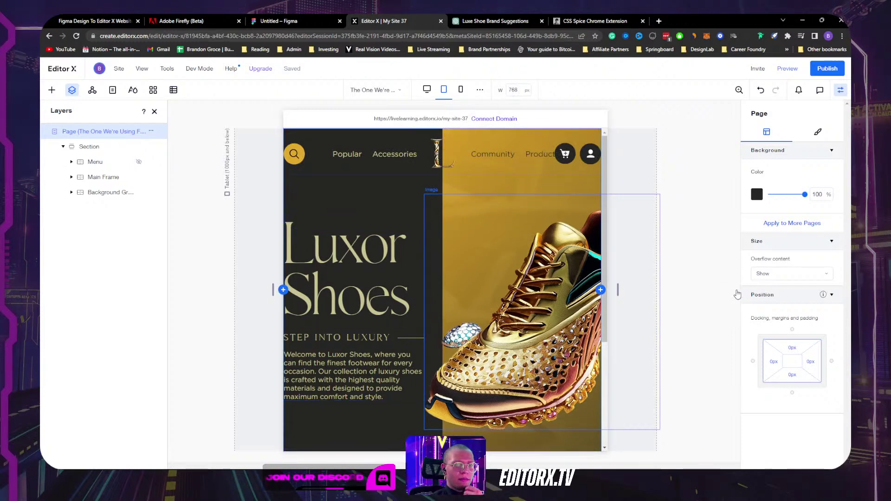
left_click(217, 166)
scroll(217, 166, "down", 2)
scroll(789, 279, "down", 3)
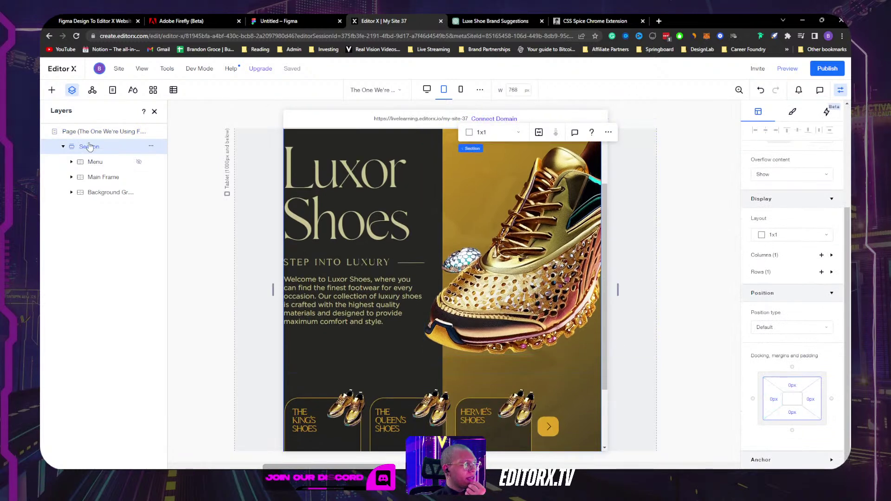
left_click(773, 403)
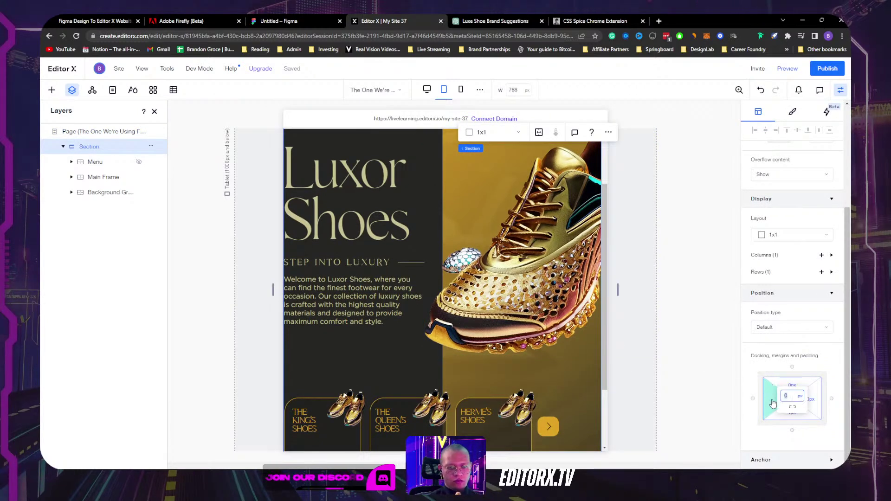
key("BackSpace")
key("Return")
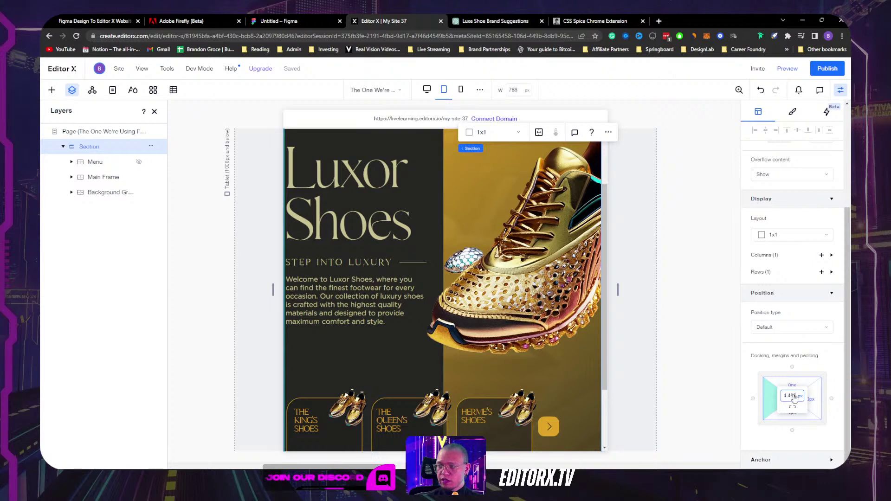
key("Return")
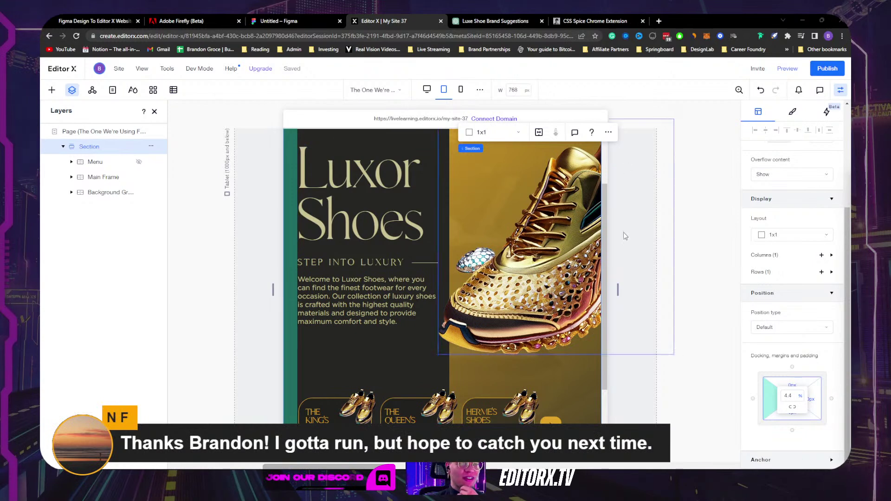
Step: Check the header and shoe image, then drag the canvas out to a 996 px tablet width
scroll(650, 227, "up", 2)
left_click(717, 180)
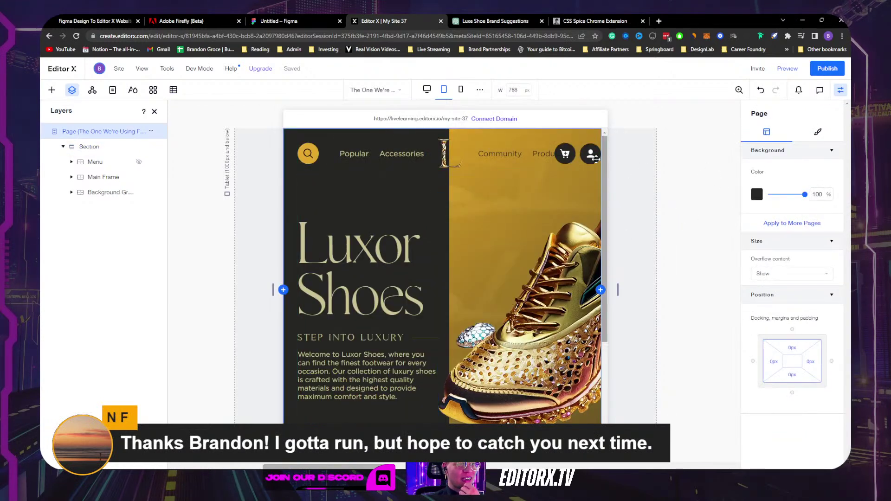
left_click(380, 169)
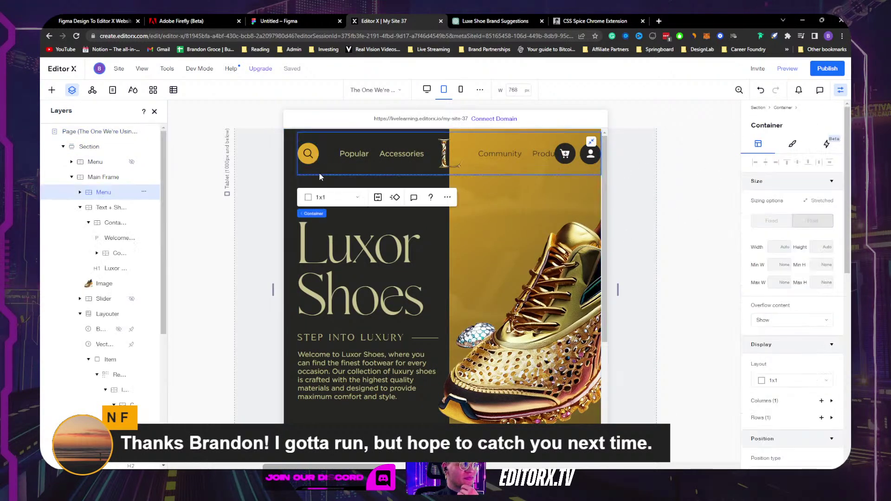
scroll(510, 204, "down", 4)
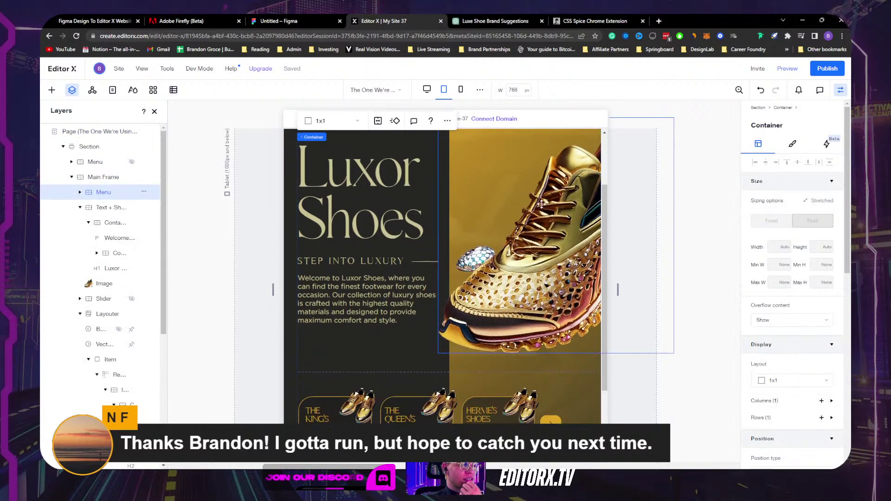
scroll(508, 215, "up", 3)
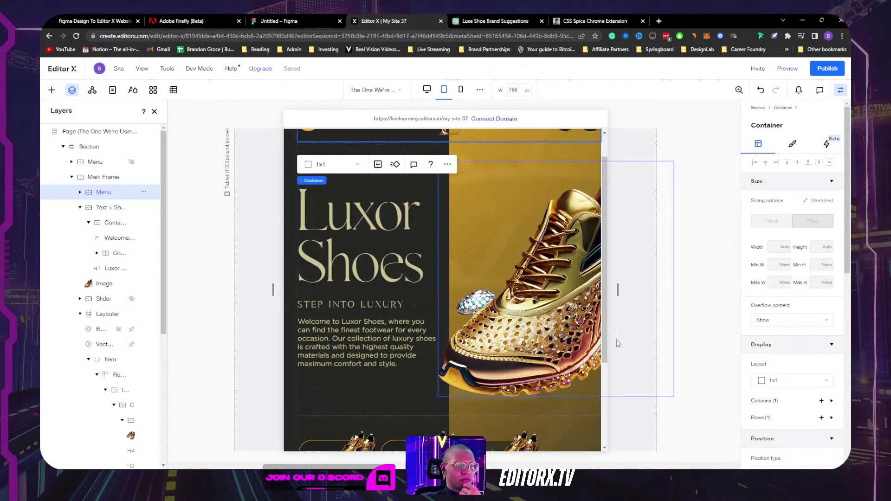
left_click(538, 310)
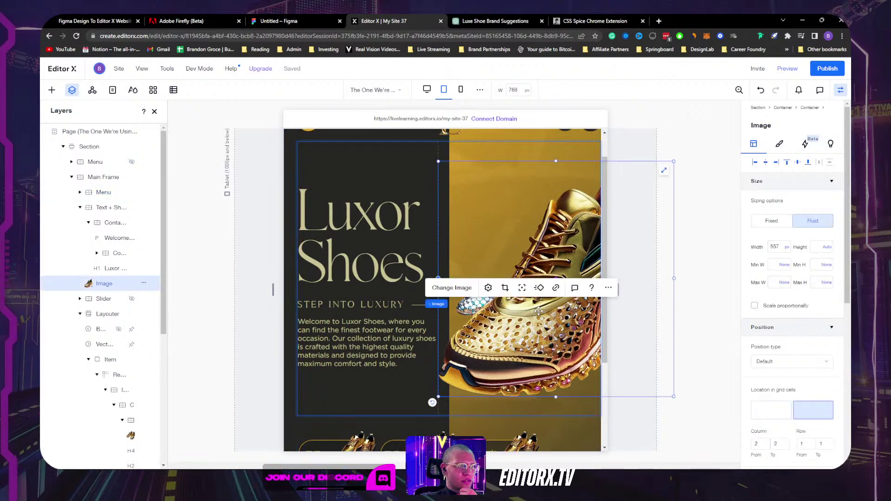
left_click(616, 291)
mouse_move(618, 290)
left_mouse_down()
mouse_move(710, 287)
mouse_move(558, 282)
mouse_move(736, 280)
mouse_move(610, 280)
left_mouse_up()
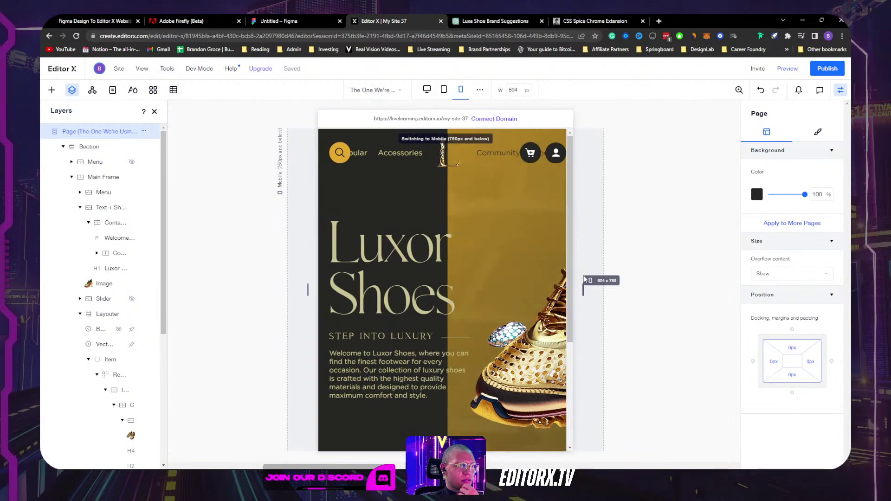
left_click_drag(584, 279, 666, 278)
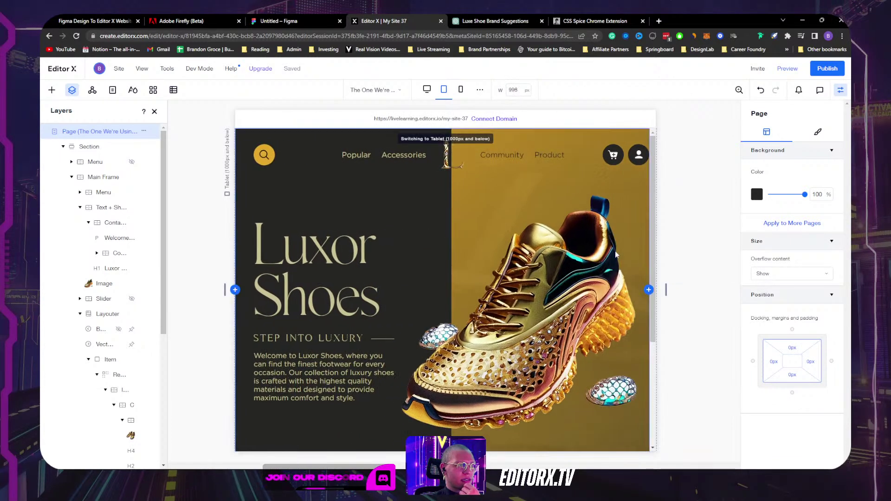
Step: Set the Community and Product nav links to Don't Display on tablet
left_click(501, 154)
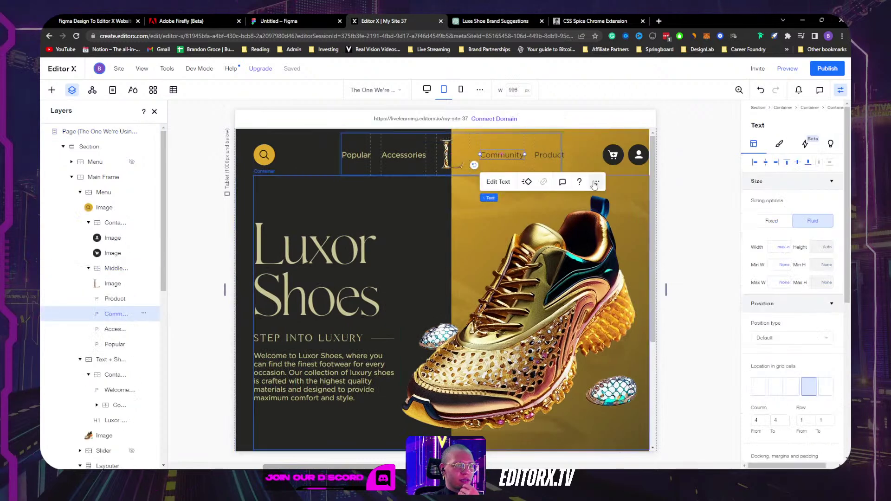
left_click(596, 181)
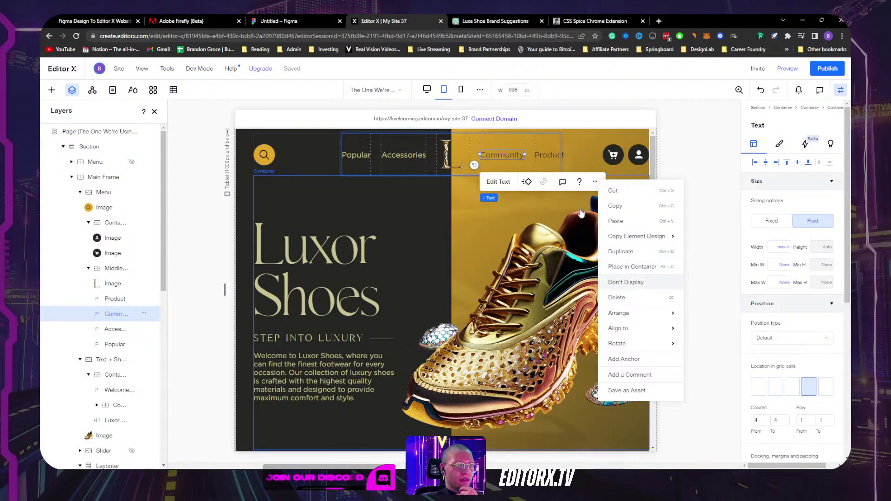
left_click(625, 282)
left_click(547, 154)
left_click(521, 154)
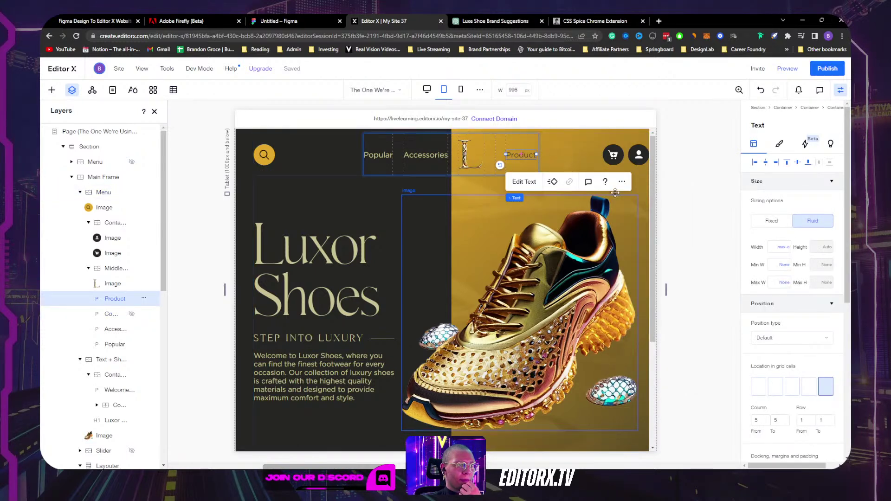
left_click(625, 183)
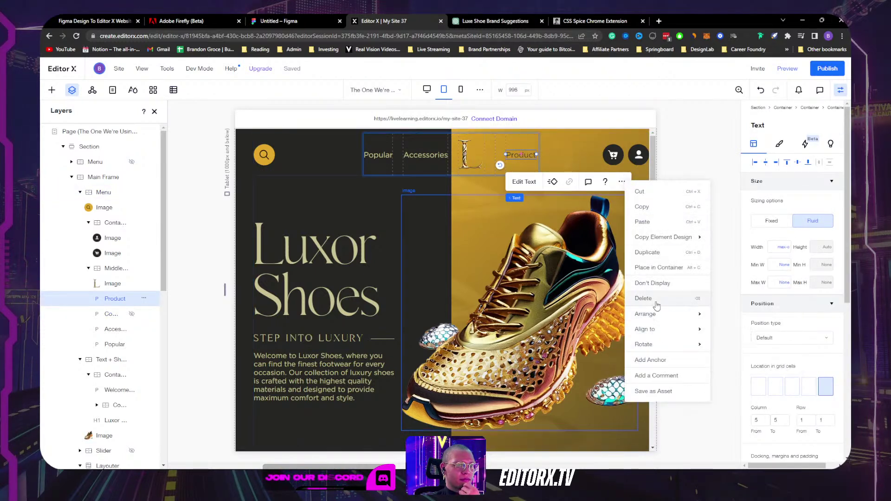
left_click(620, 283)
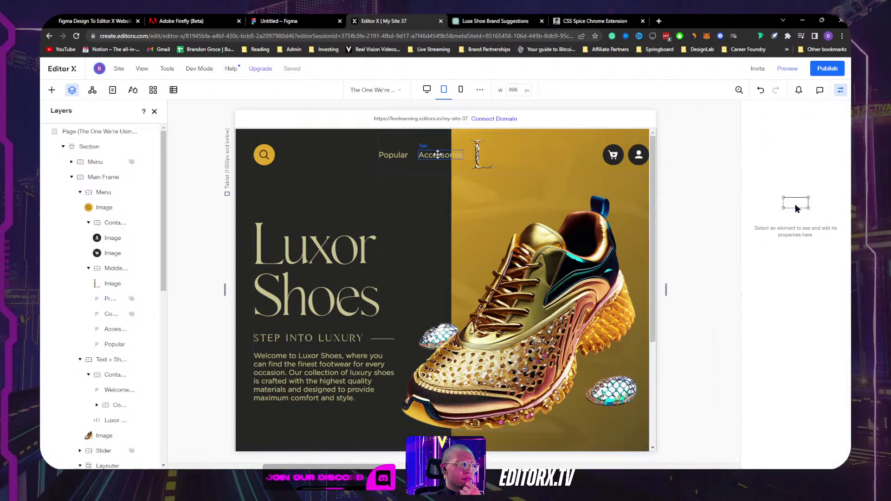
Step: Hide the Accessories and Popular nav links too, then select the logo container
left_click(440, 155)
left_click(539, 183)
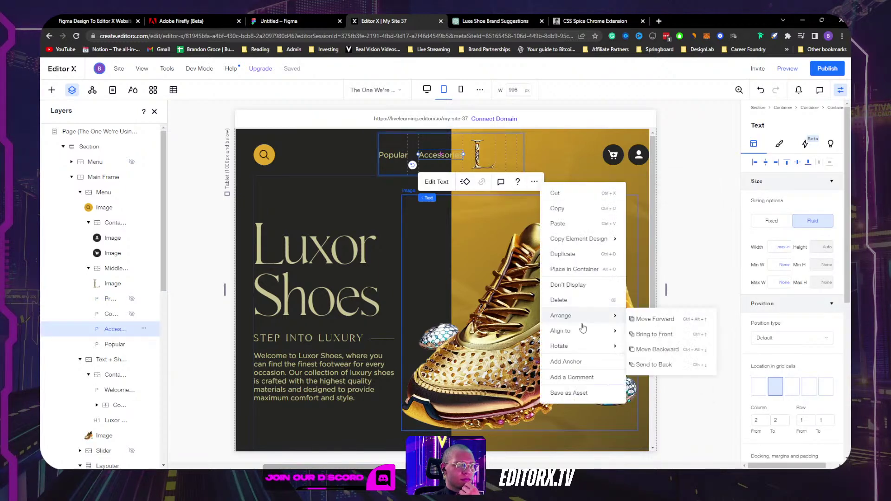
left_click(398, 150)
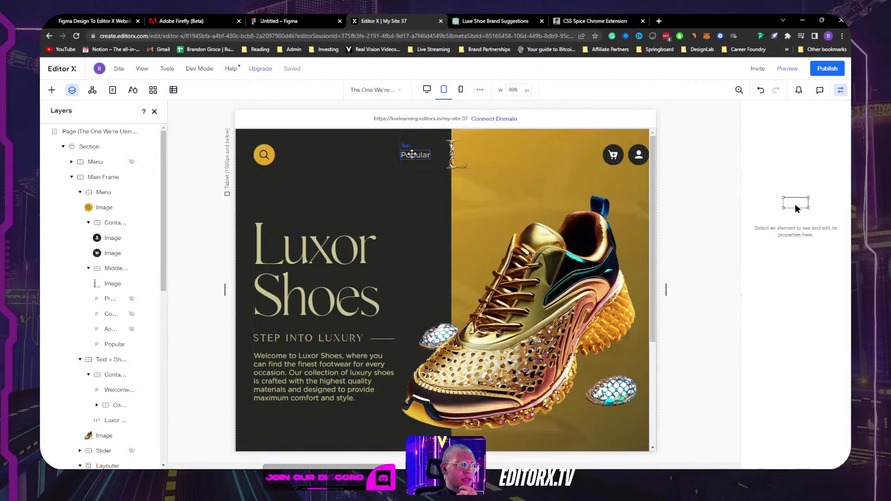
left_click(412, 154)
left_click(517, 181)
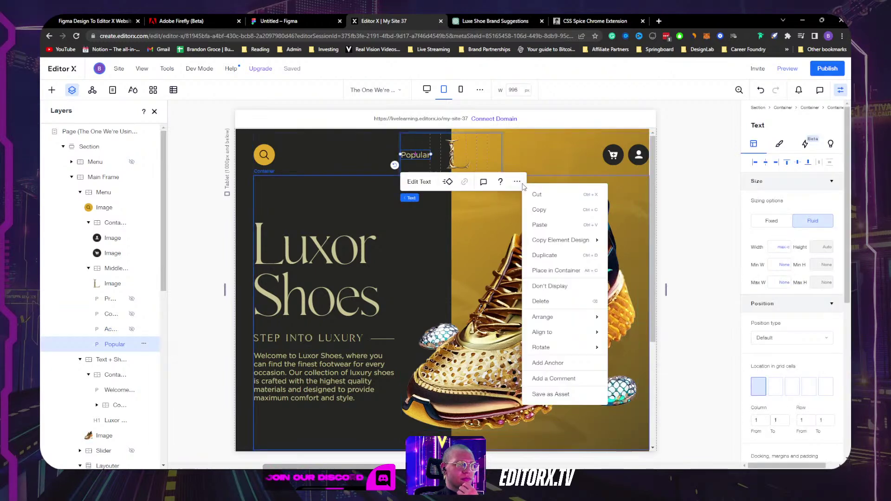
left_click(604, 286)
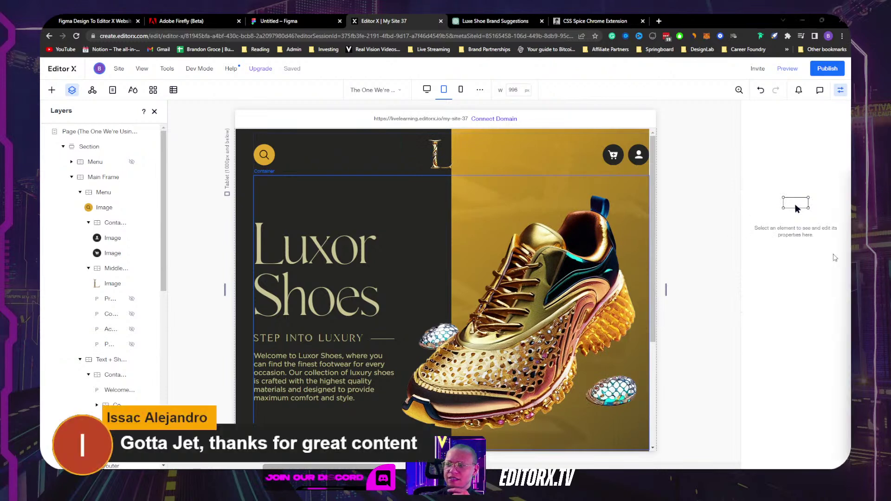
left_click(472, 159)
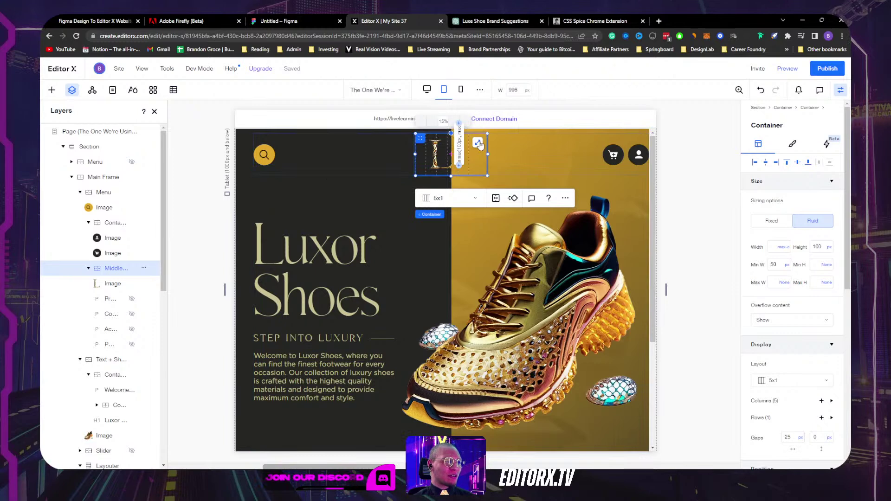
Step: Undo the individual hides and set the whole nav links container to Don't Display
key("ctrl+z")
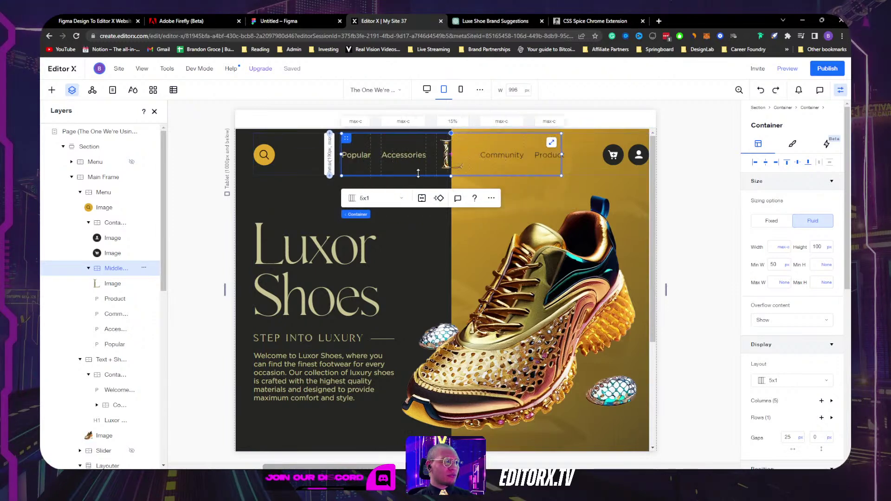
left_click(102, 192)
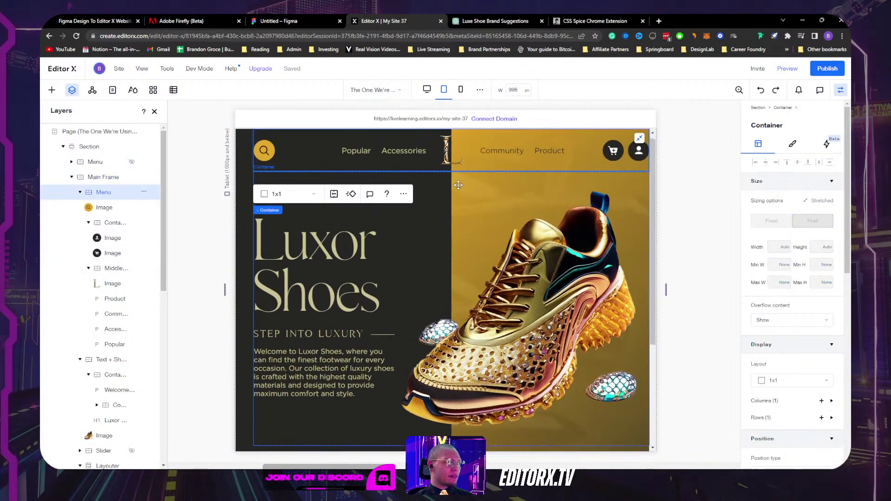
left_click(374, 166)
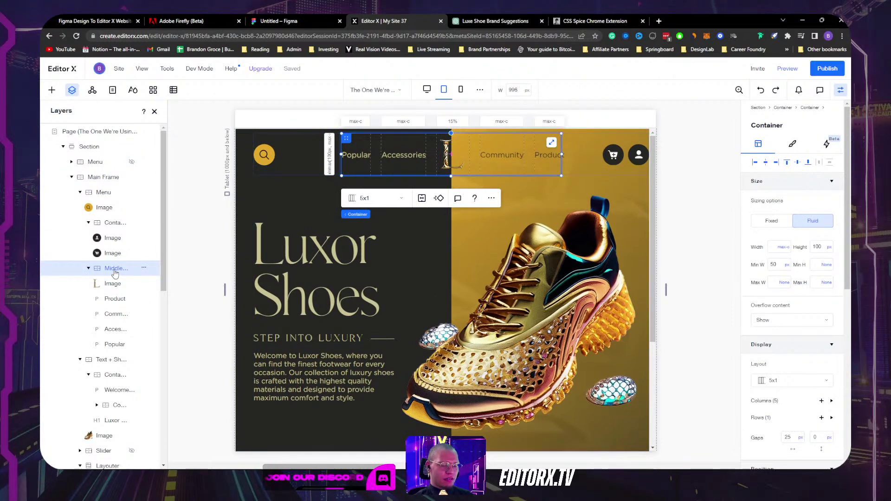
left_click(454, 159)
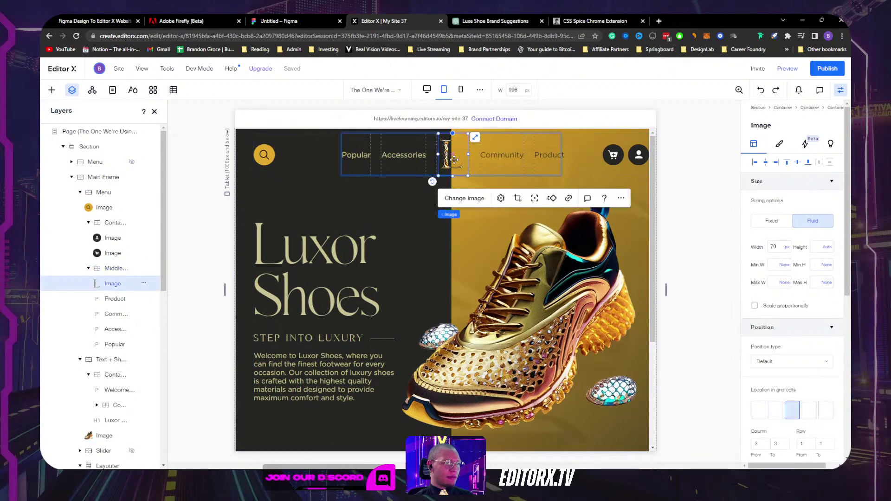
left_click(112, 270)
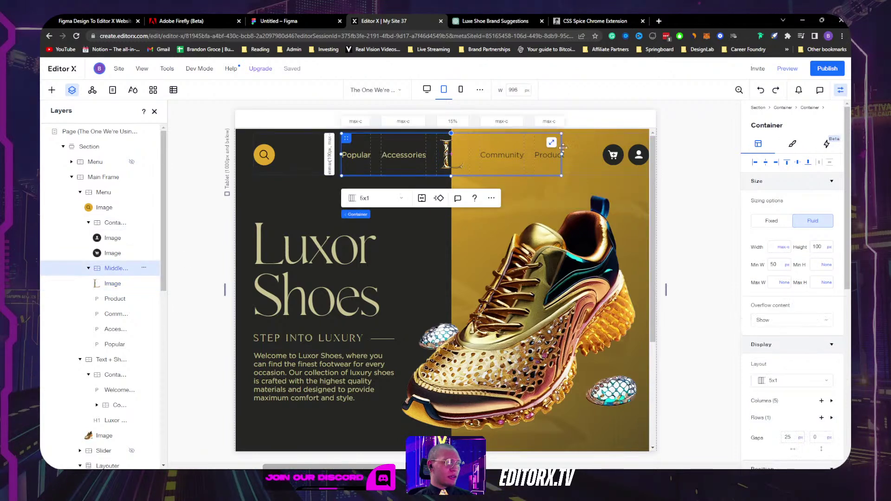
left_click(489, 198)
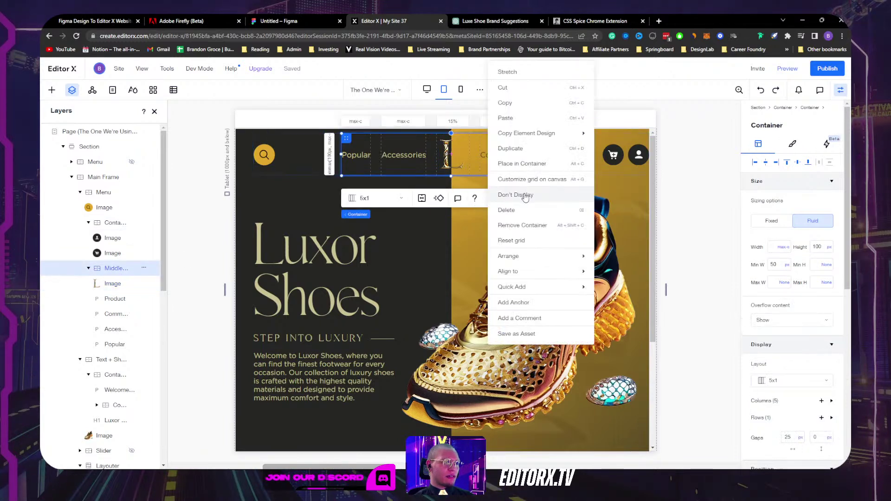
left_click(525, 195)
Step: Paste the L logo into the header menu bar with a 0 top margin
left_click(444, 136)
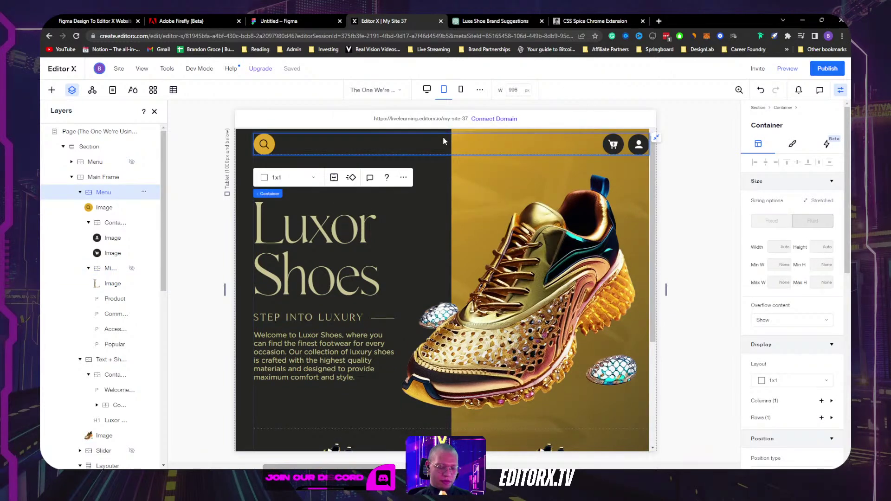
key("ctrl+v")
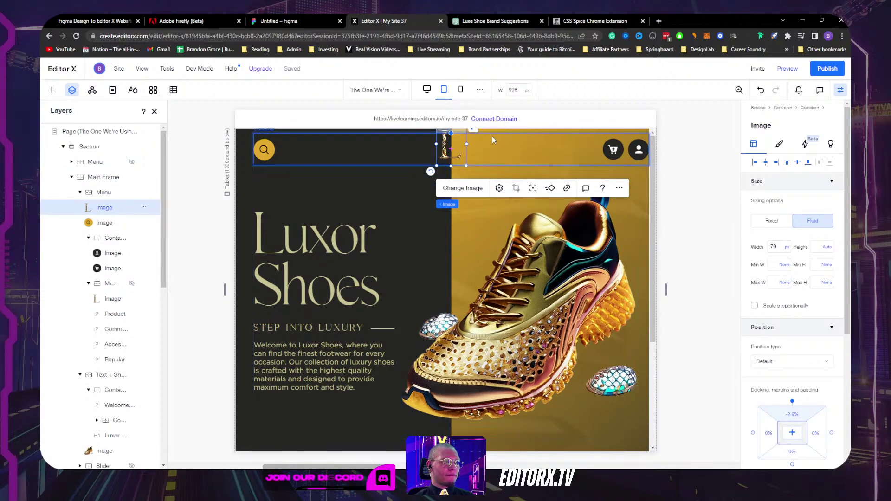
left_click(787, 163)
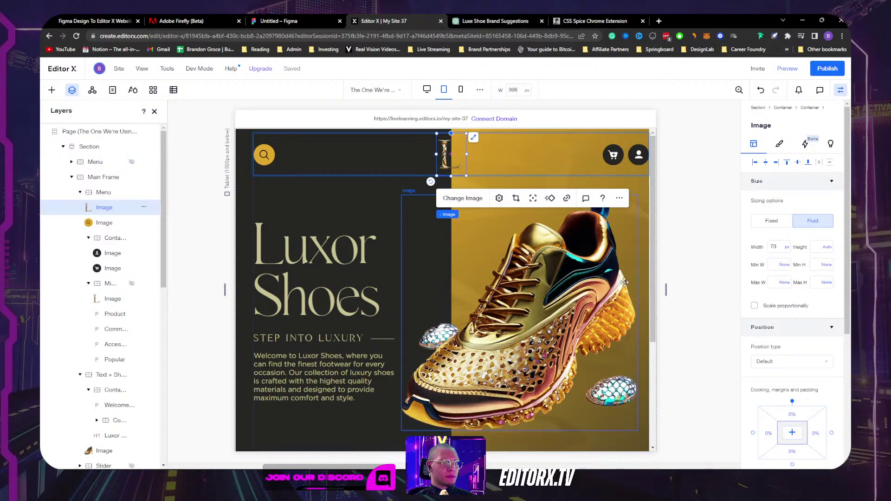
Step: Set the cart and account icon container to Don't Display on tablet
left_click(613, 156)
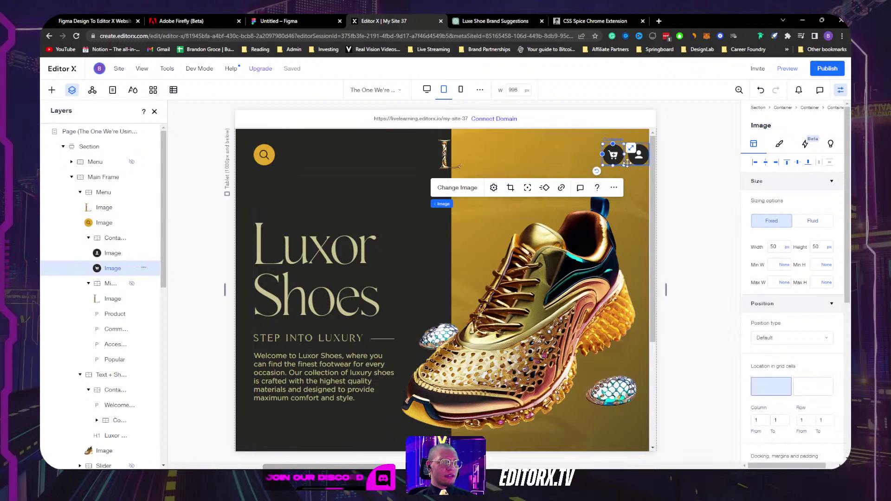
left_click(627, 163)
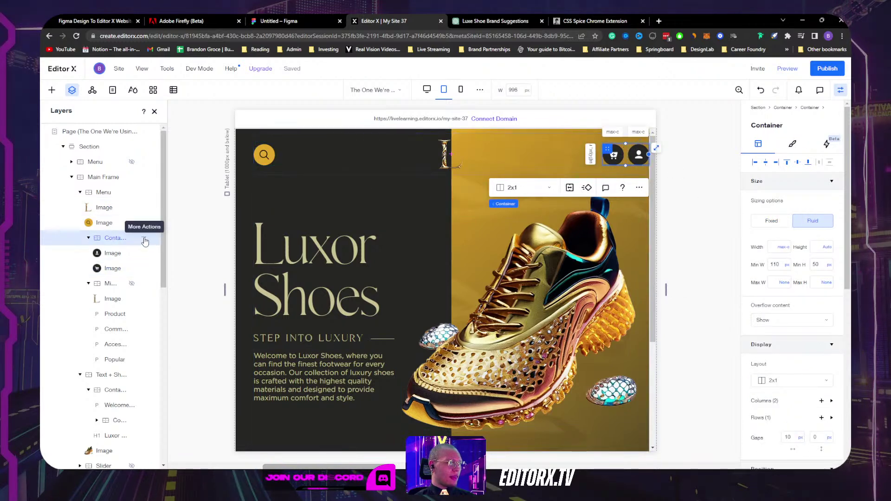
left_click(88, 238)
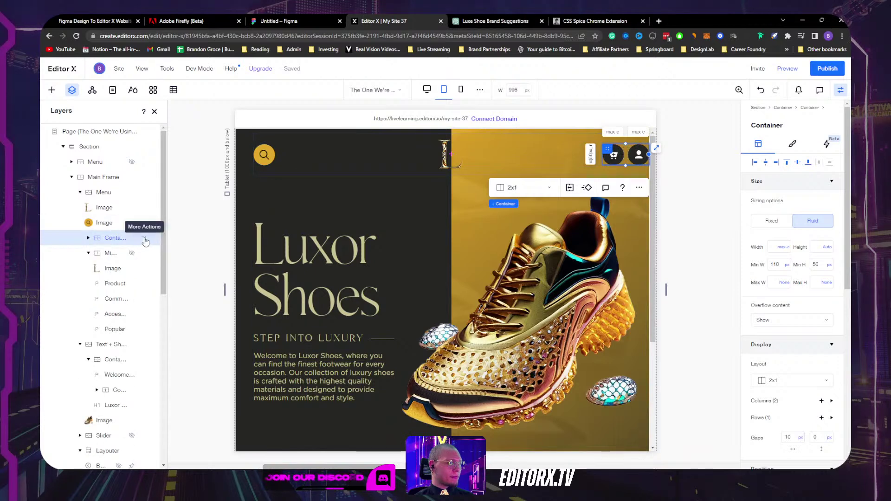
left_click(144, 237)
left_click(184, 218)
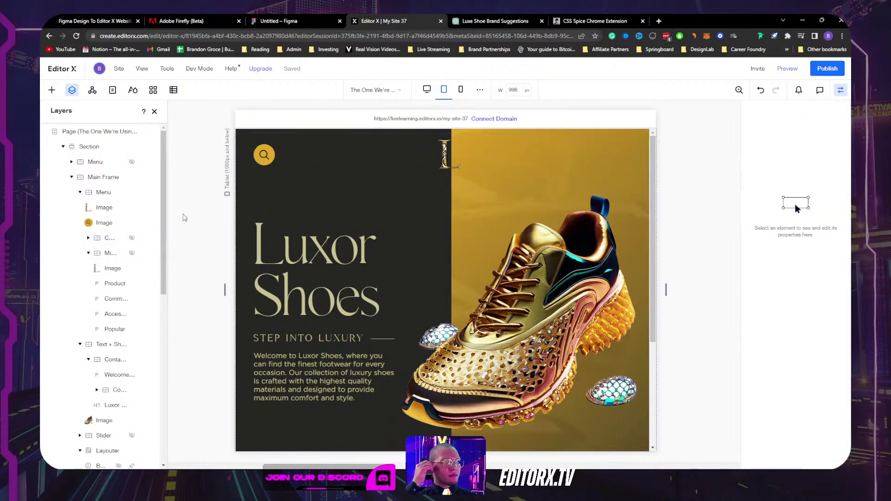
left_click(52, 90)
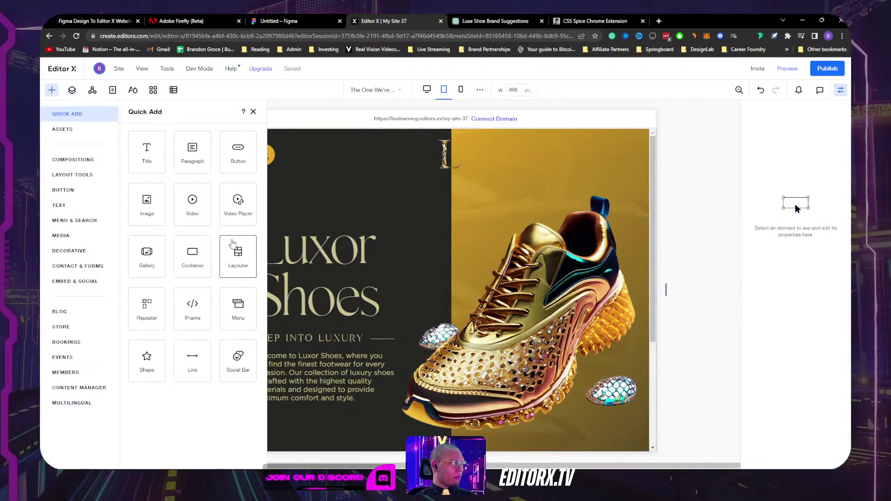
Step: Add the dotted Hamburger Menu from Menu & Search at the header's right end
left_click(240, 301)
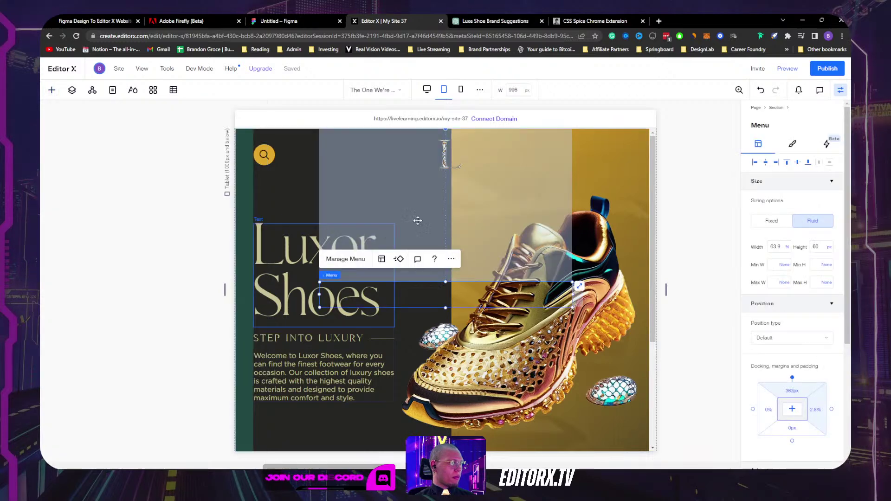
key("ctrl+z")
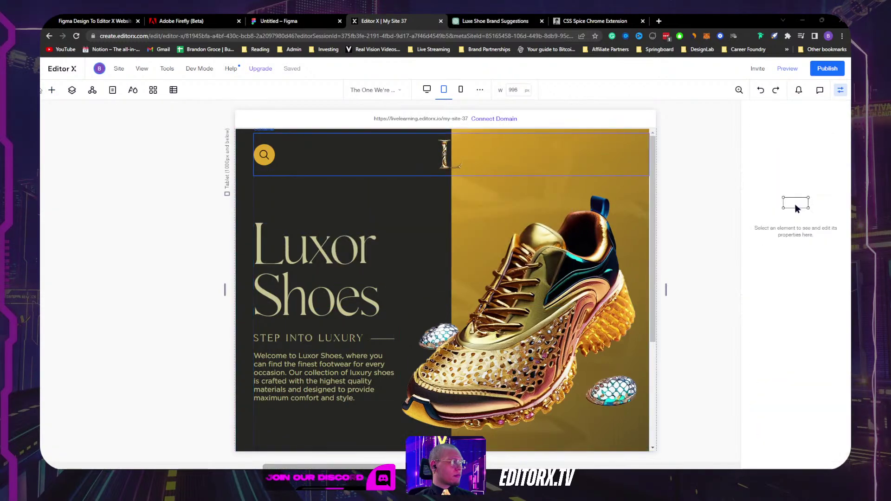
left_click(52, 90)
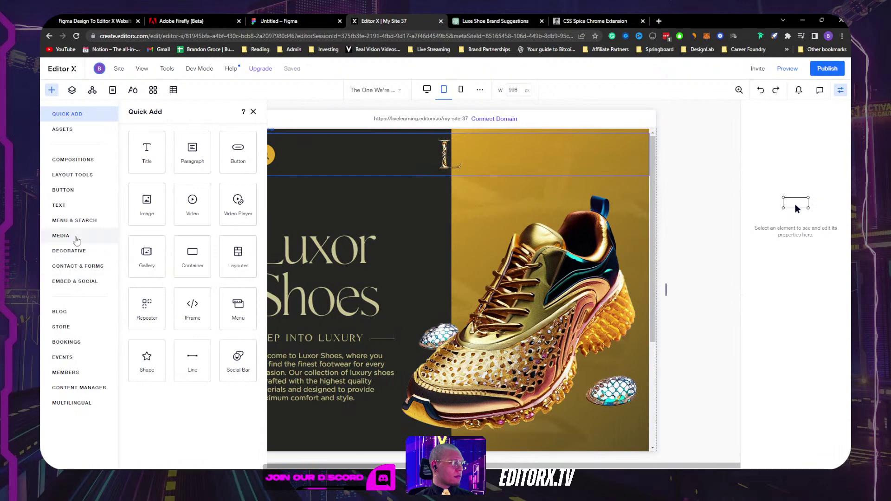
left_click(71, 225)
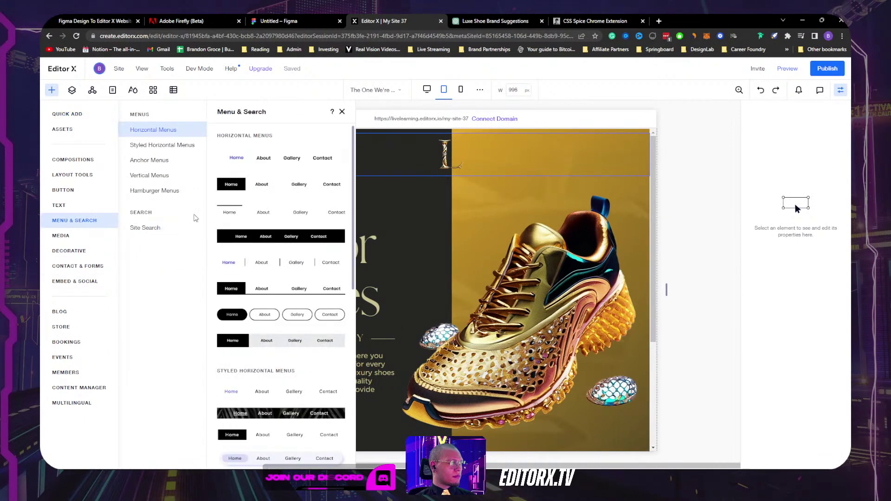
left_click(155, 190)
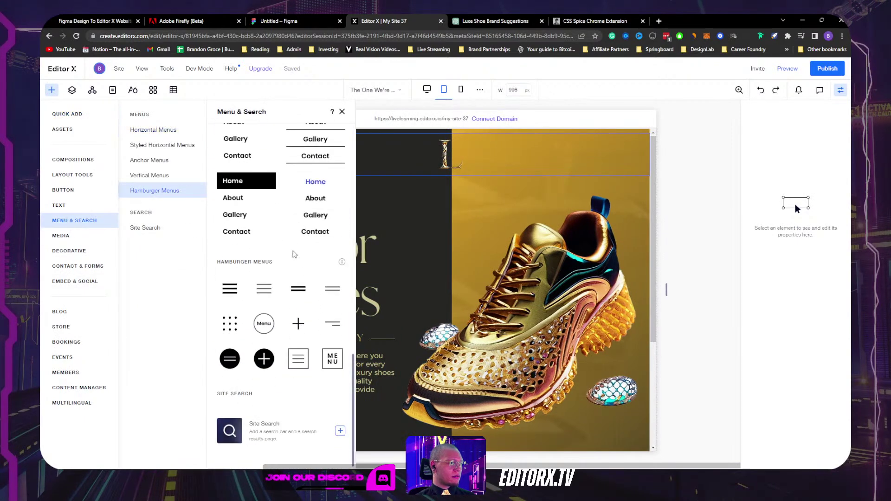
left_click(507, 159)
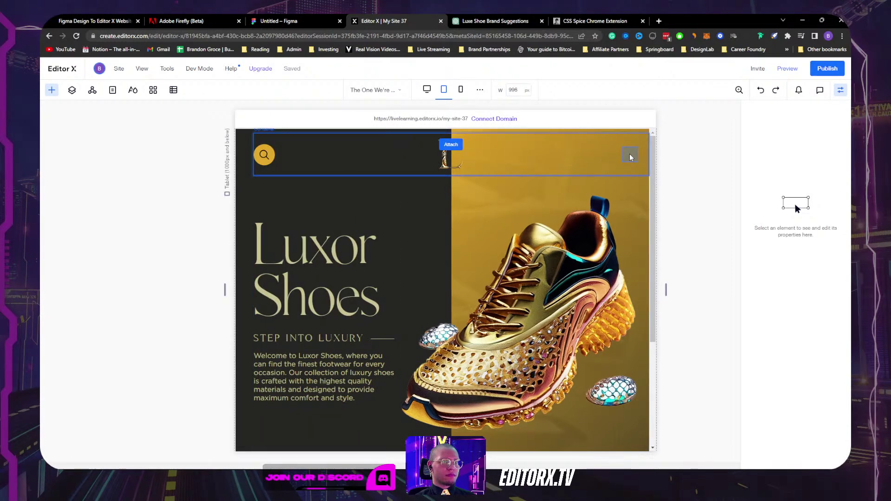
left_click(632, 156)
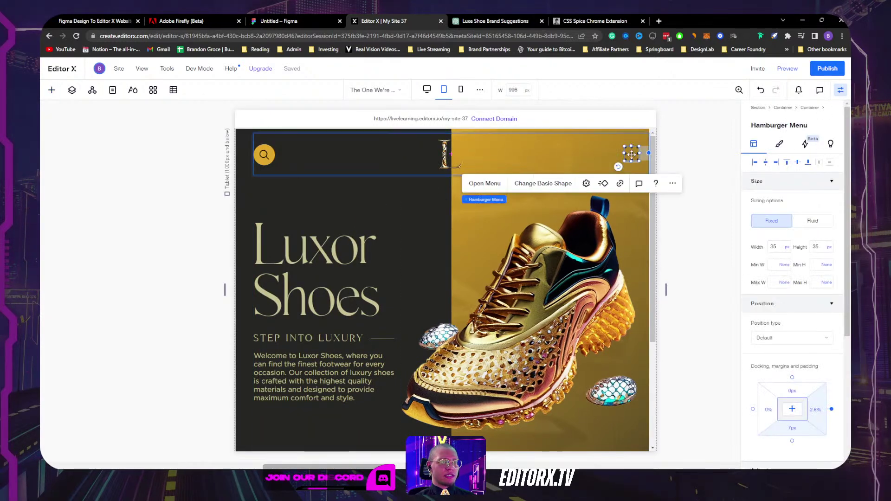
Step: Give the hamburger menu a dark #252624 fill and a 0 px bottom margin
left_click(779, 144)
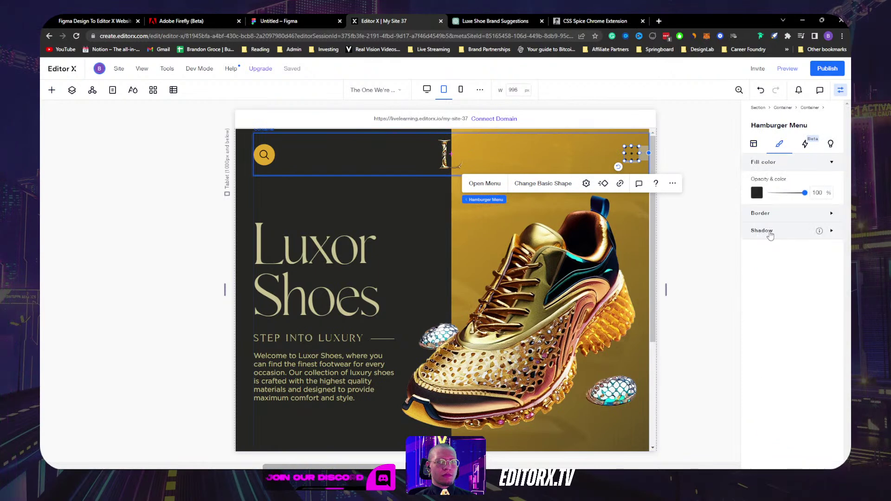
left_click(757, 193)
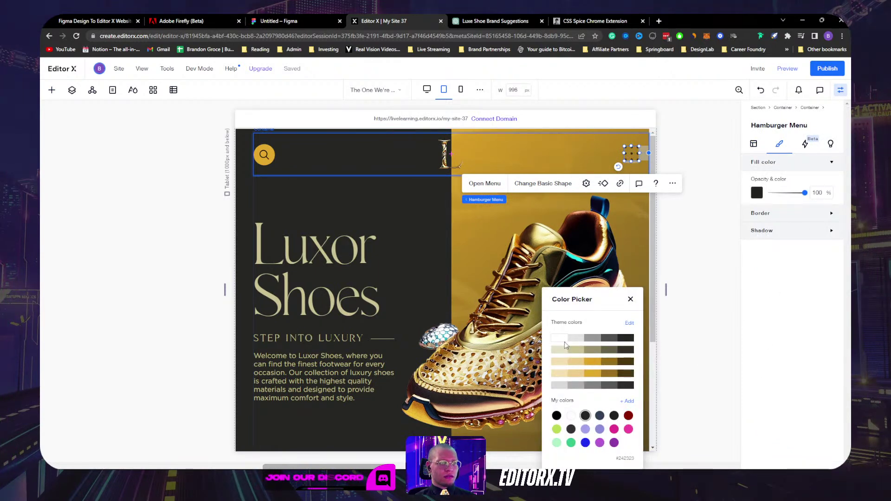
left_click(626, 339)
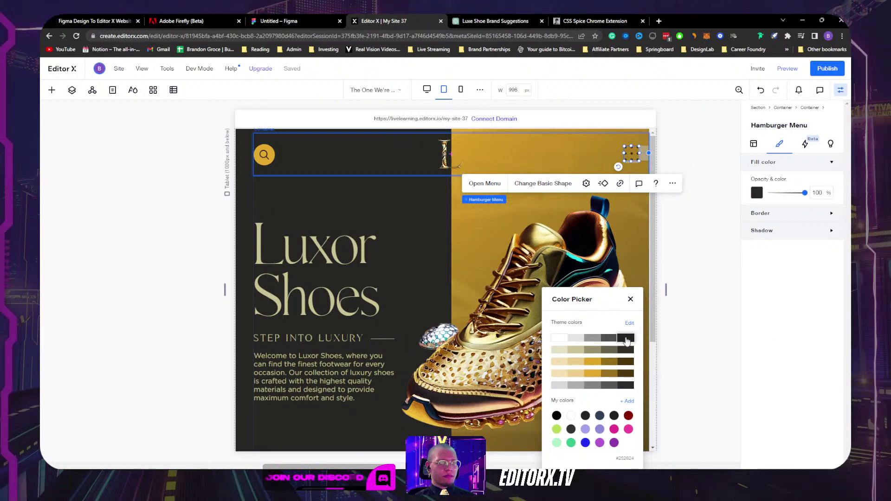
left_click(705, 265)
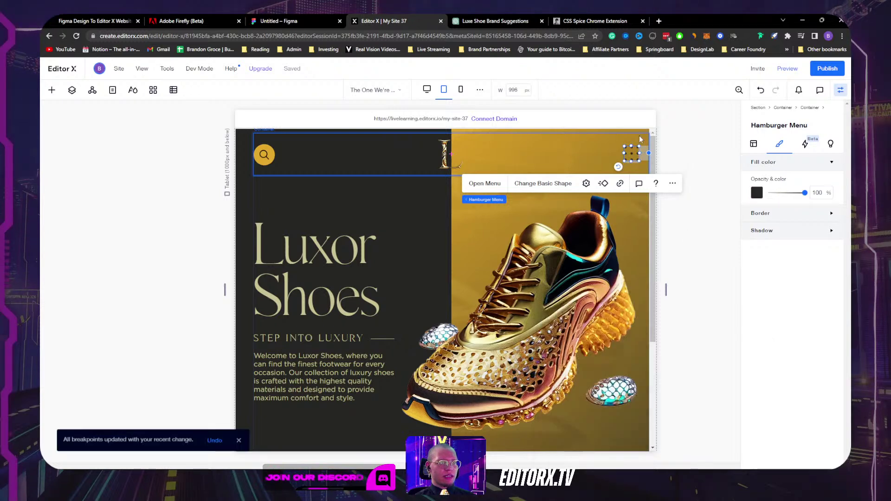
left_click(754, 144)
left_click(797, 163)
left_click(671, 266)
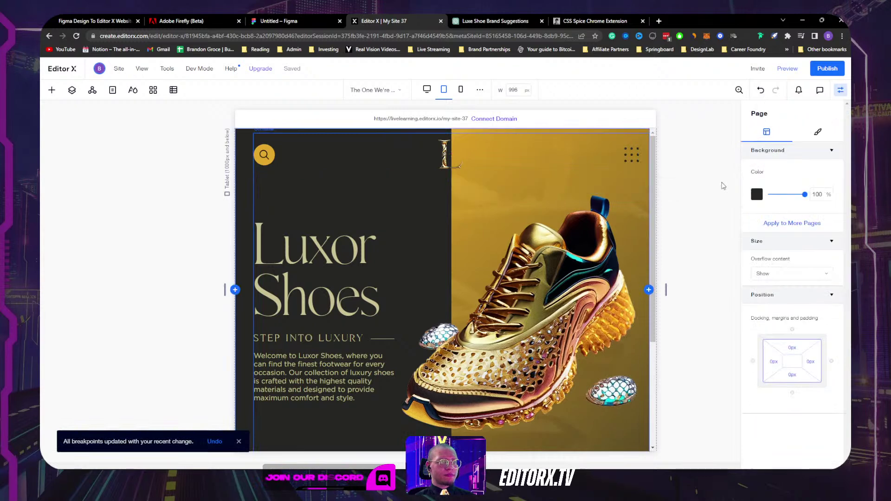
Step: On the desktop layout, set the hamburger menu to Don't Display
left_click_drag(666, 288, 748, 283)
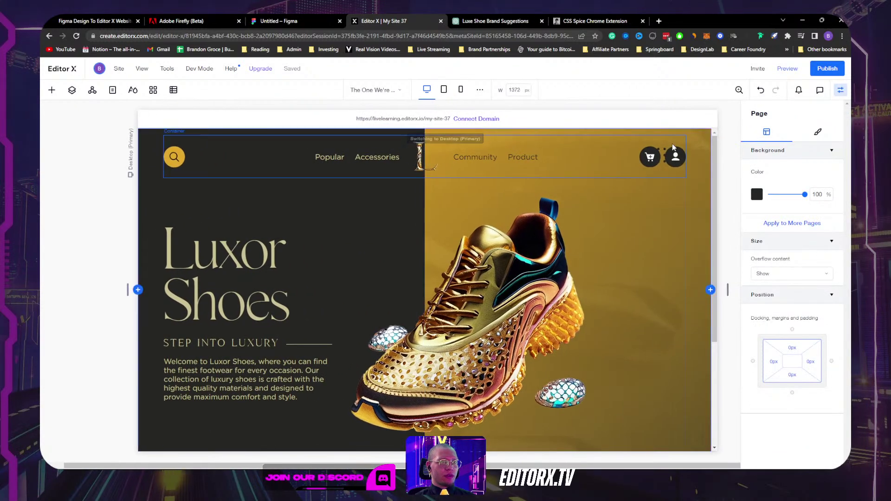
left_click(665, 149)
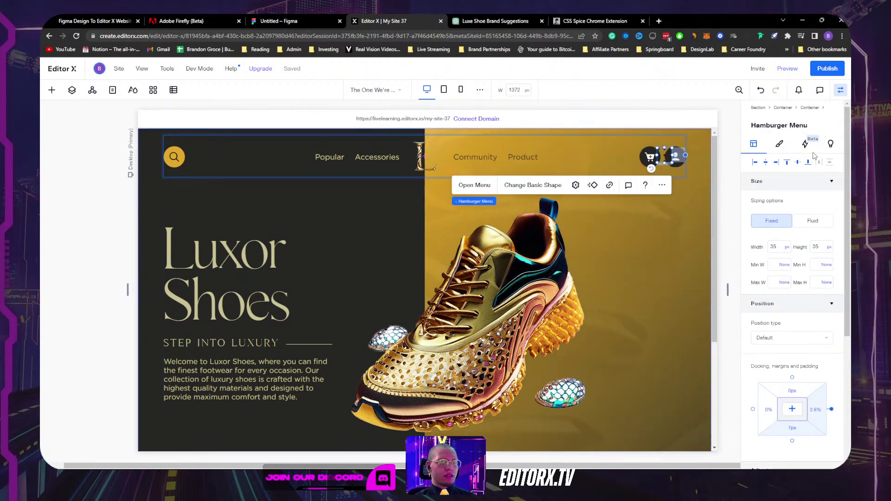
left_click(661, 184)
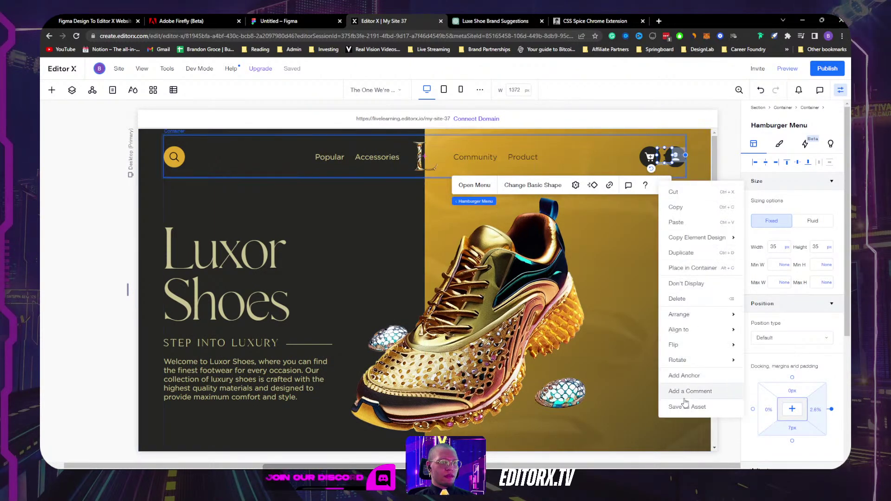
left_click(695, 284)
Step: Check the tablet header, then narrow the canvas to the 657 px mobile breakpoint
left_click_drag(724, 291, 624, 285)
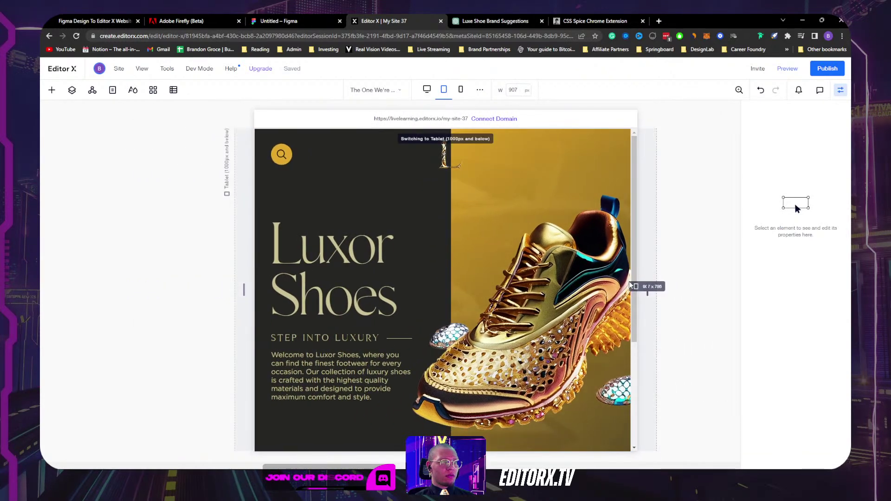
left_click(603, 153)
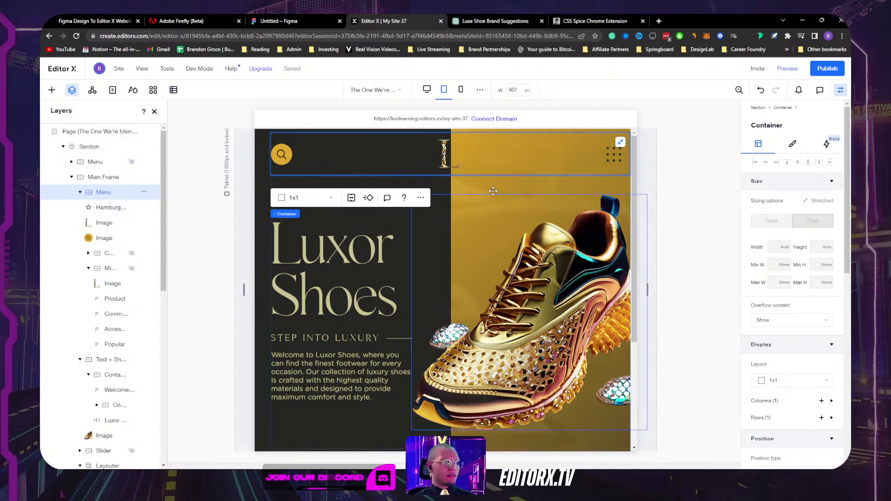
left_click(450, 162)
mouse_move(647, 289)
left_mouse_down()
mouse_move(735, 285)
mouse_move(615, 279)
mouse_move(710, 282)
mouse_move(636, 283)
left_mouse_up()
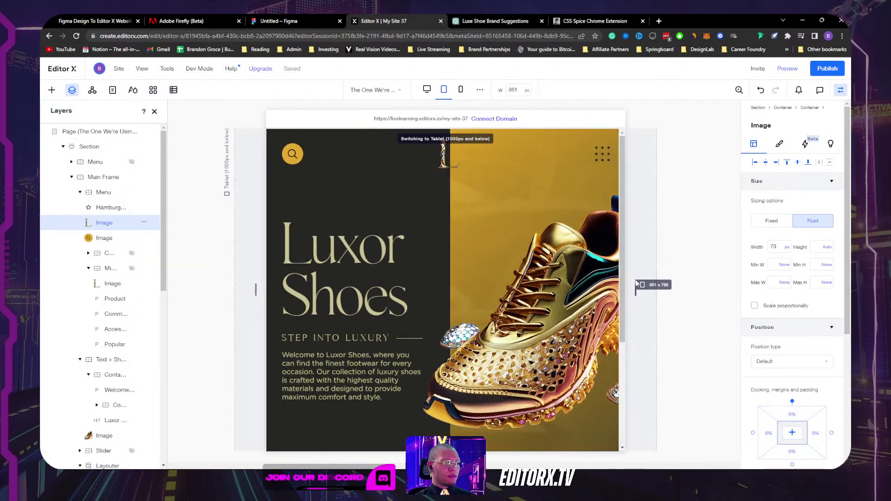
scroll(579, 269, "down", 4)
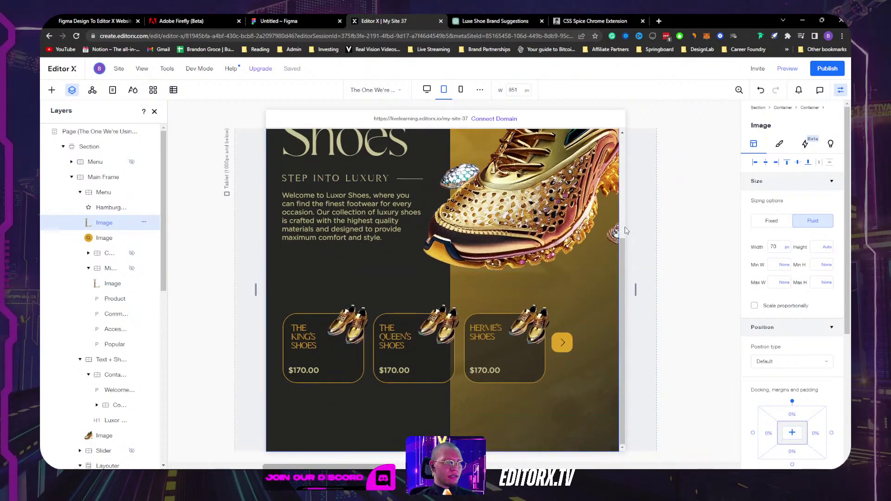
left_click_drag(635, 289, 595, 289)
Step: Narrow the mobile canvas to 411 px
left_click(670, 178)
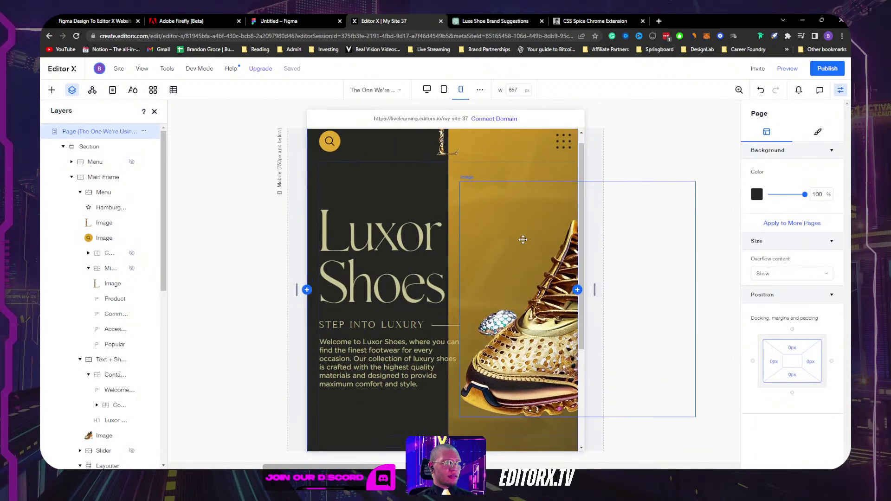
scroll(522, 239, "down", 5)
scroll(523, 239, "up", 1)
scroll(522, 239, "down", 1)
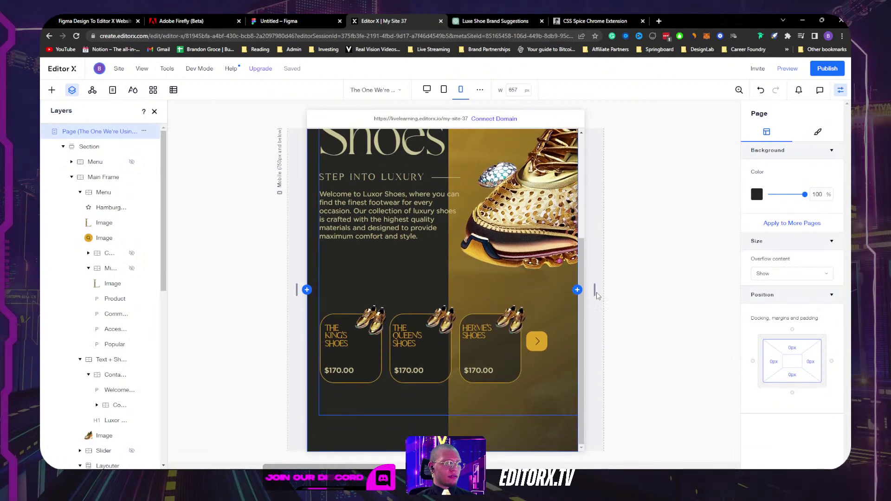
mouse_move(596, 292)
left_mouse_down()
mouse_move(504, 290)
mouse_move(670, 283)
mouse_move(585, 281)
left_mouse_up()
Step: Select the hero, header and background containers and view the background's more actions
left_click(504, 191)
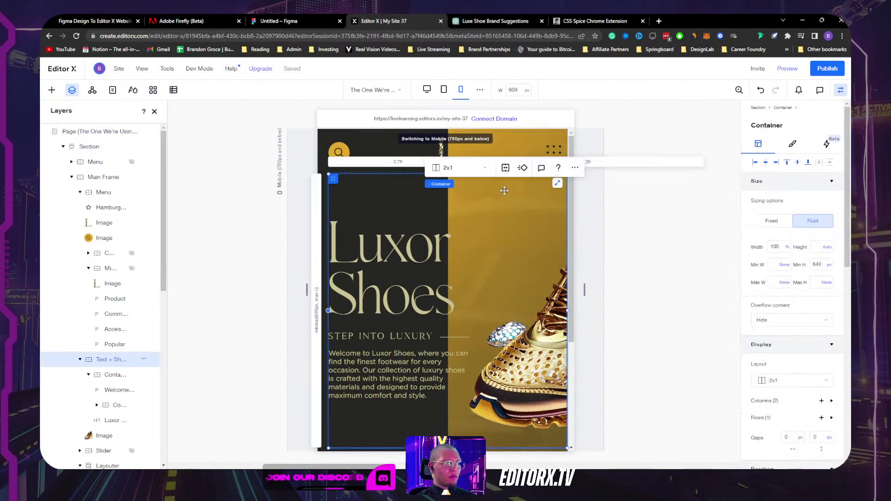
left_click(520, 143)
scroll(113, 350, "down", 10)
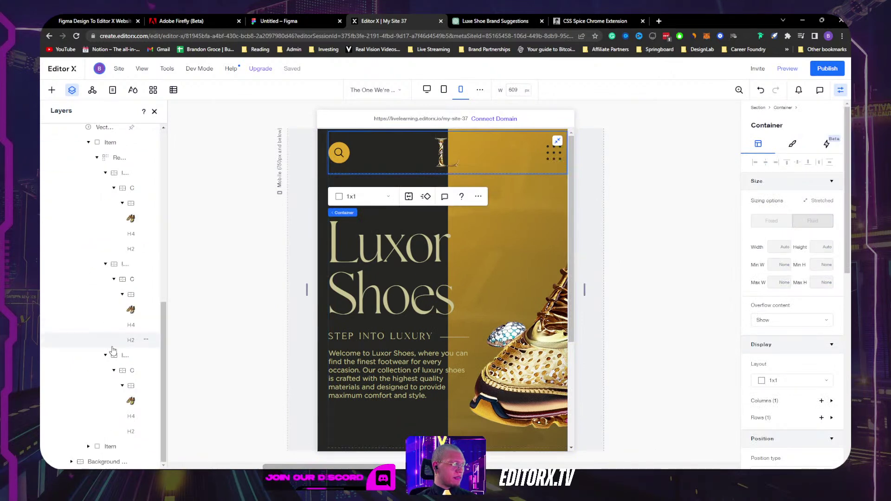
left_click(107, 462)
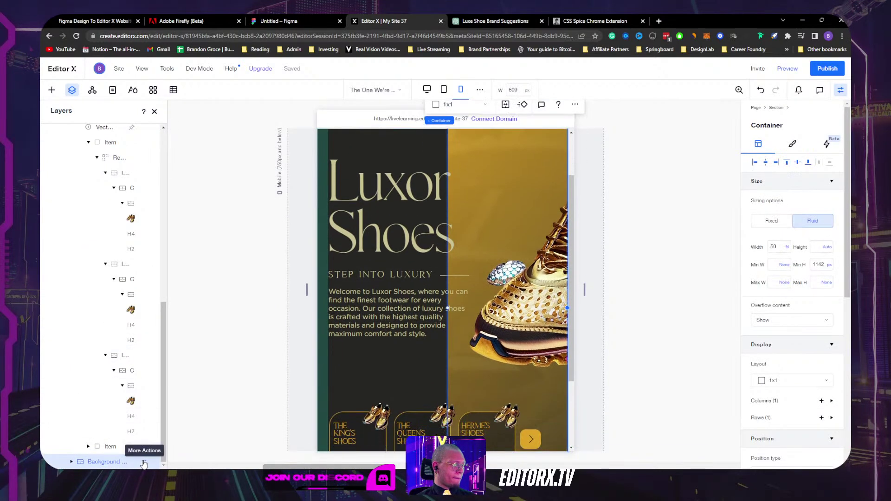
left_click(144, 463)
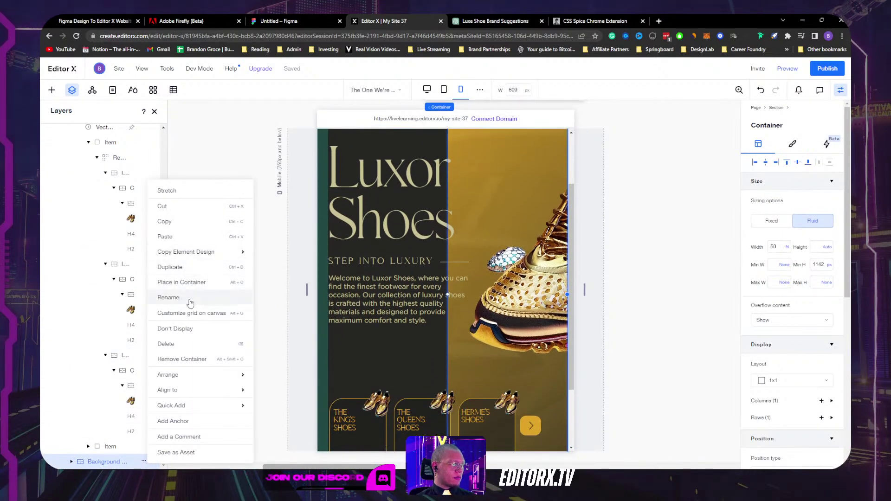
scroll(475, 227, "up", 2)
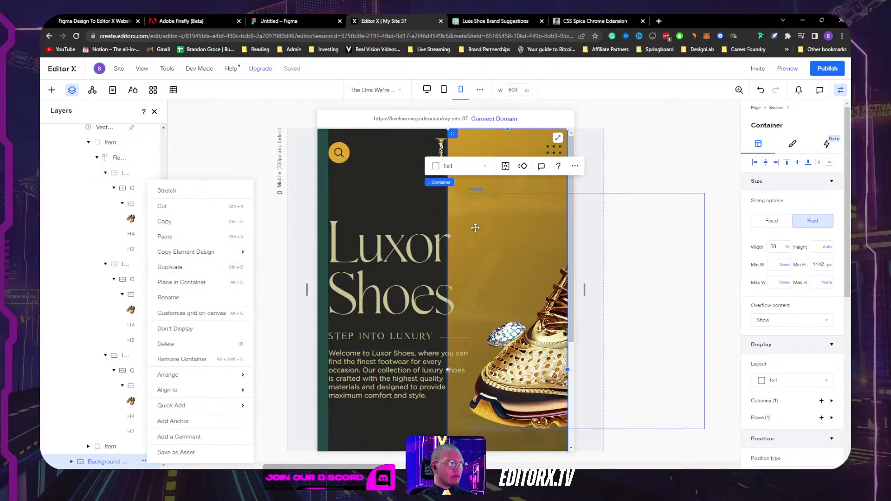
Step: Fill the hamburger menu icon with the gold theme colour #DFA527
left_click(554, 153)
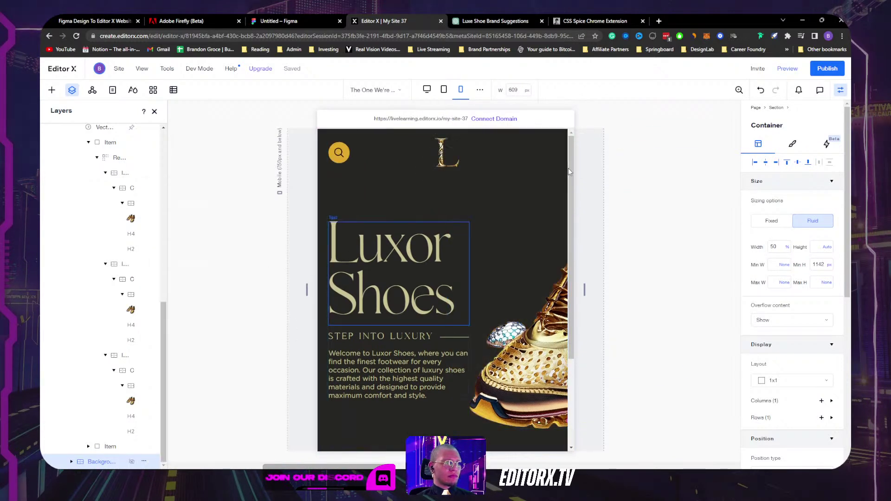
left_click(779, 144)
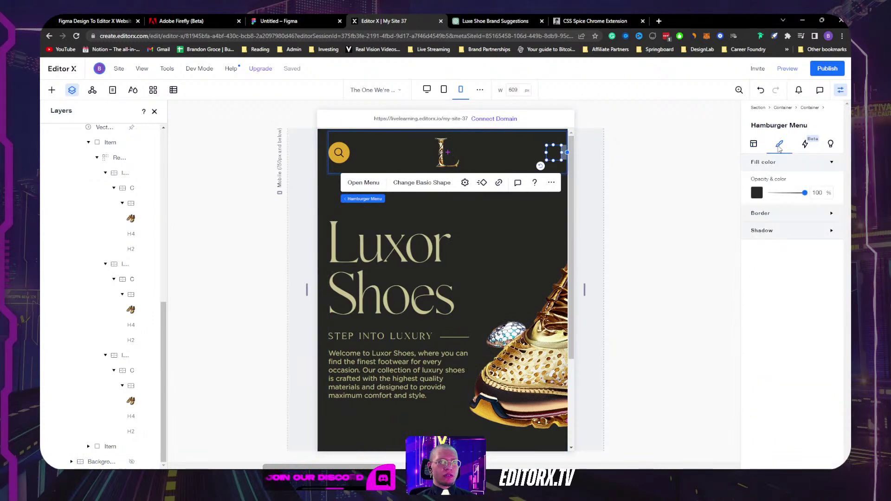
left_click(757, 193)
left_click(592, 363)
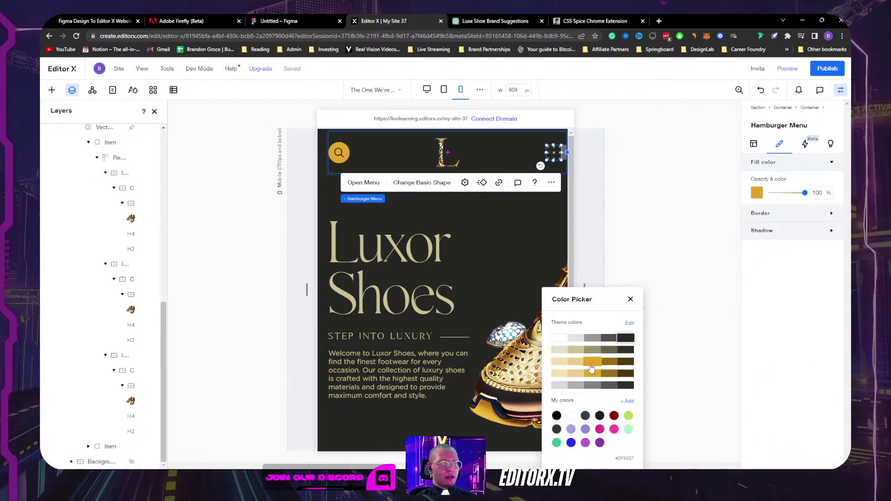
left_click(597, 374)
left_click(596, 364)
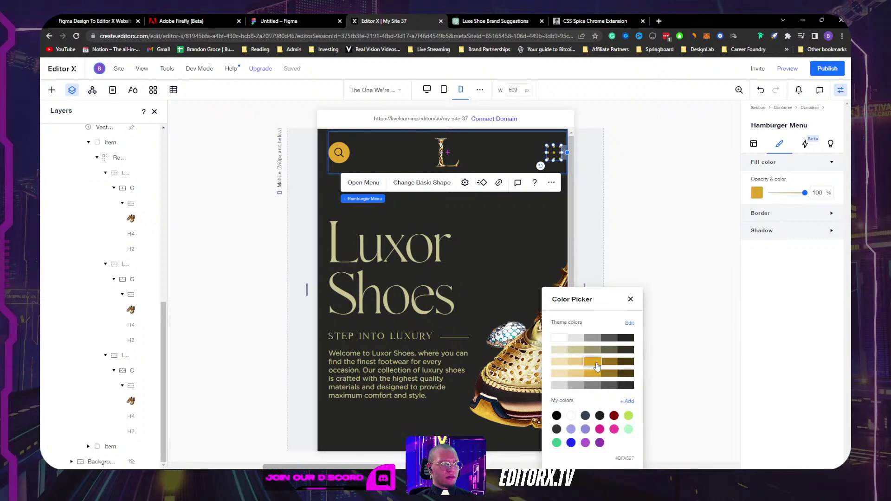
left_click(684, 225)
left_click(684, 224)
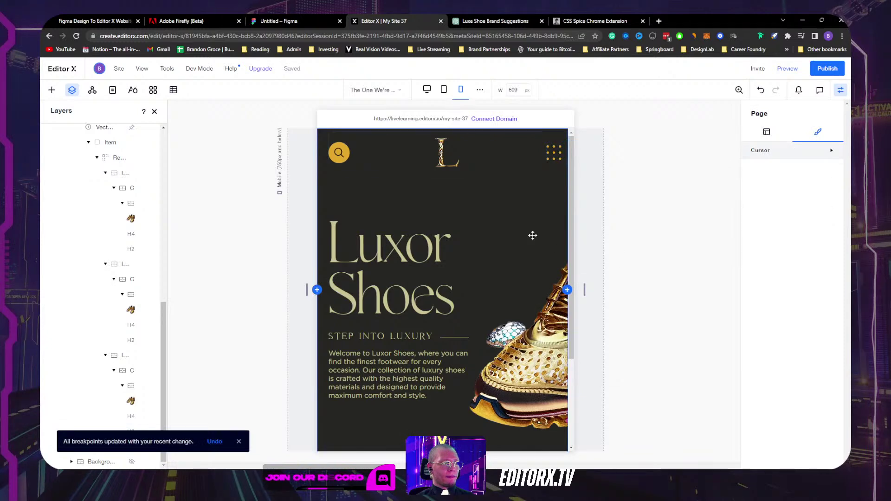
Step: Preview the page at tablet width, then switch back to the 360 px mobile layout
scroll(554, 244, "down", 3)
scroll(520, 228, "up", 2)
scroll(519, 228, "down", 2)
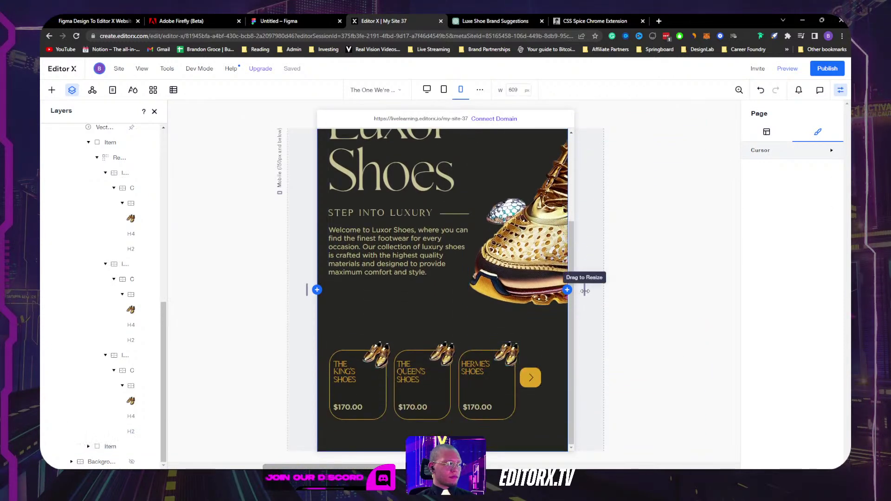
scroll(594, 186, "up", 3)
left_click(445, 91)
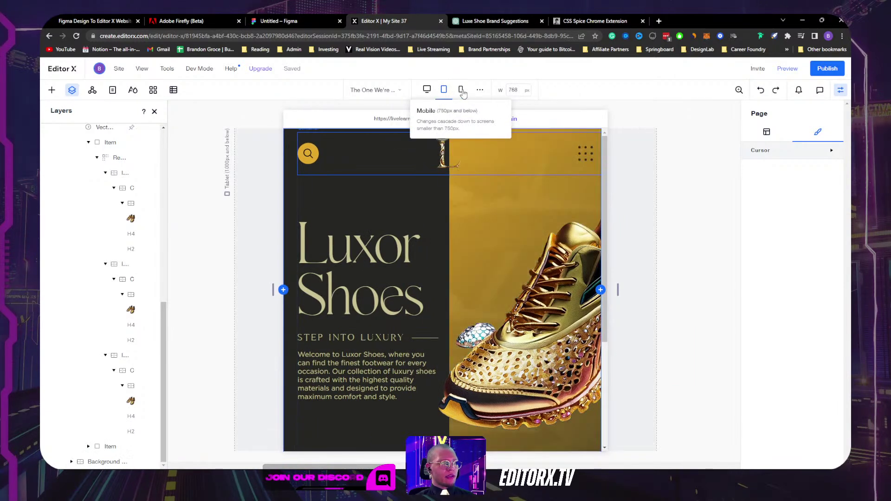
left_click(461, 90)
left_click(503, 152)
scroll(493, 251, "down", 3)
scroll(494, 251, "up", 2)
scroll(493, 251, "down", 2)
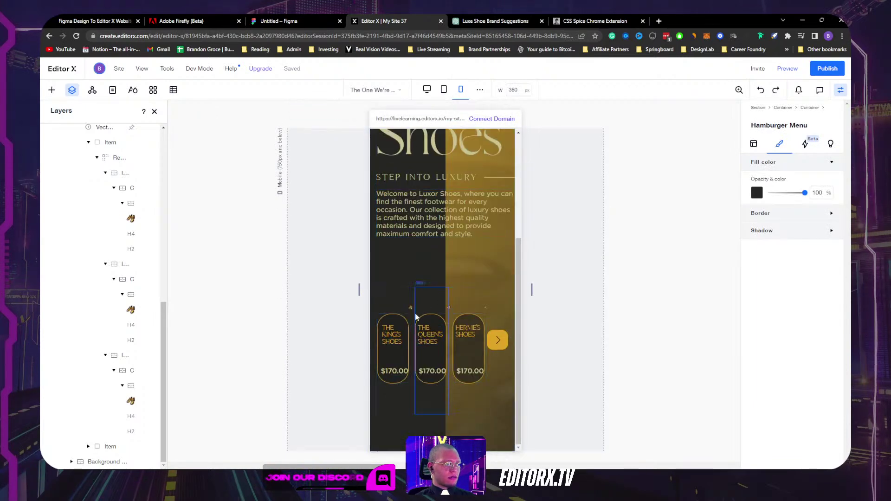
Step: Select a product card item and review its layout settings
left_click(414, 285)
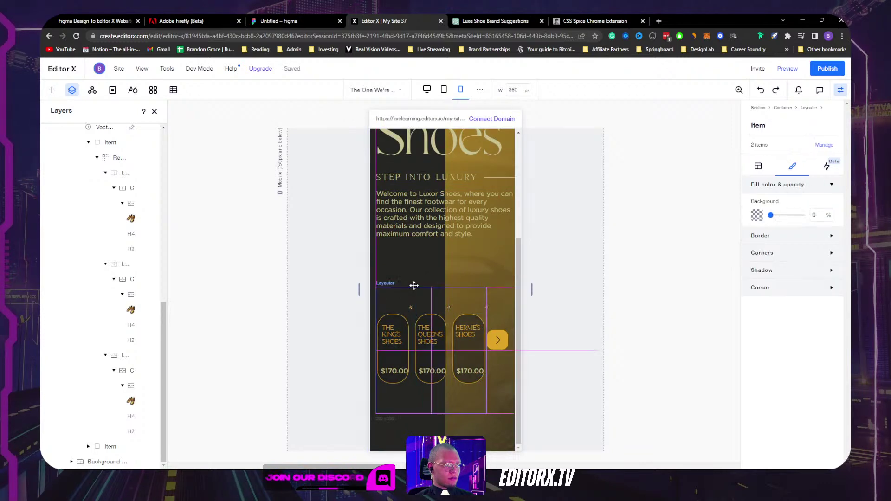
left_click(757, 167)
scroll(798, 277, "down", 3)
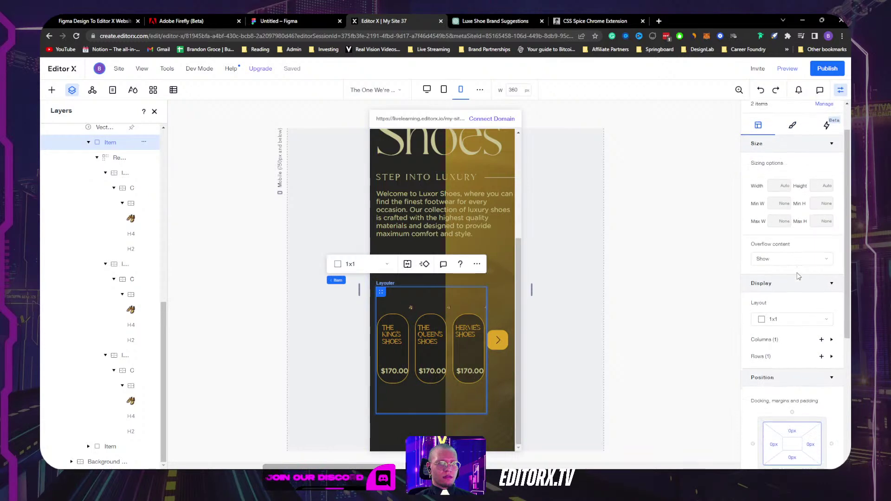
scroll(797, 277, "down", 3)
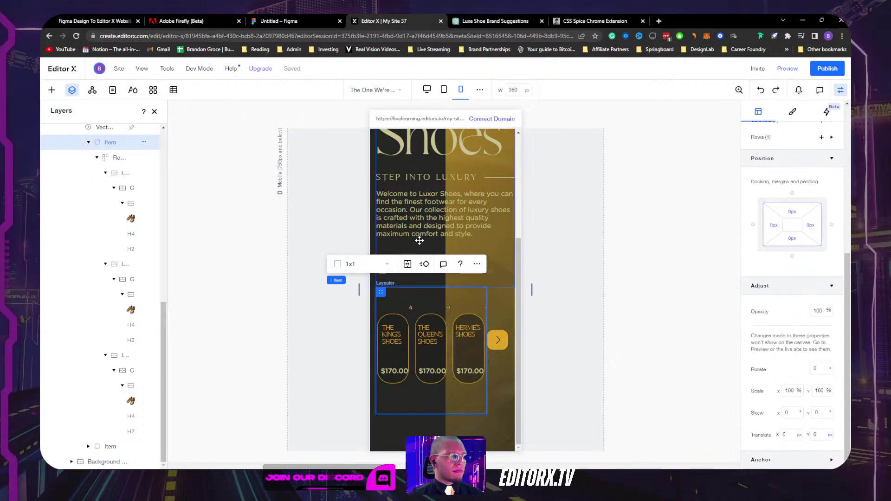
scroll(419, 238, "up", 2)
scroll(441, 248, "down", 2)
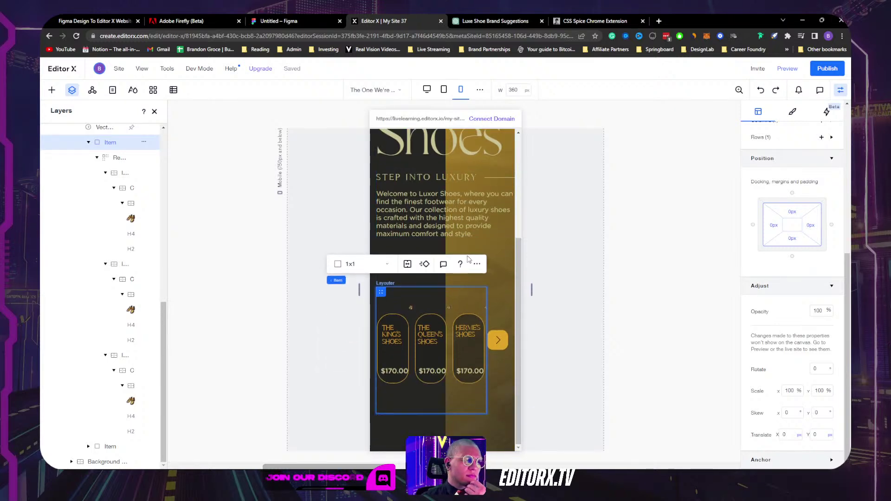
scroll(787, 246, "up", 5)
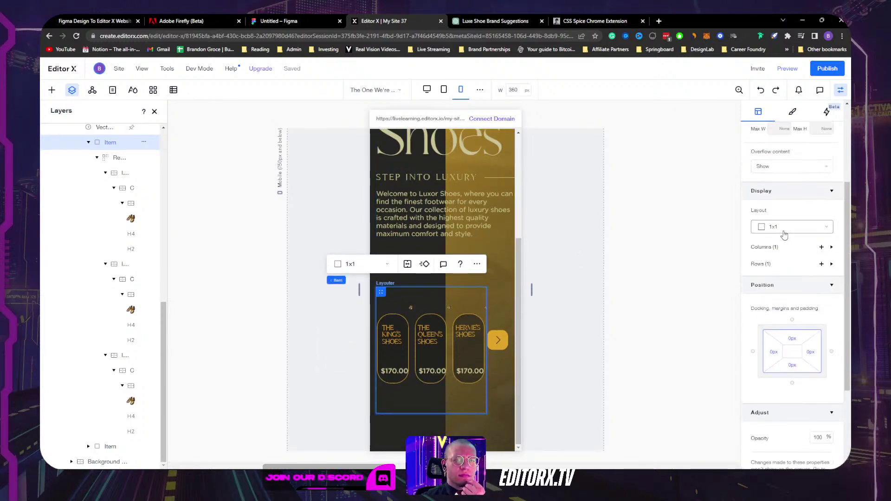
scroll(784, 236, "up", 1)
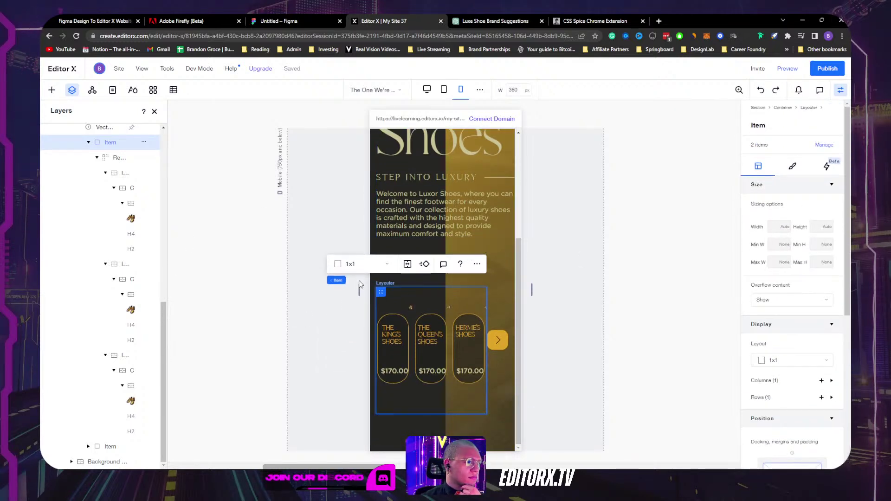
Step: Set the product card repeater to show one card per row
left_click(392, 286)
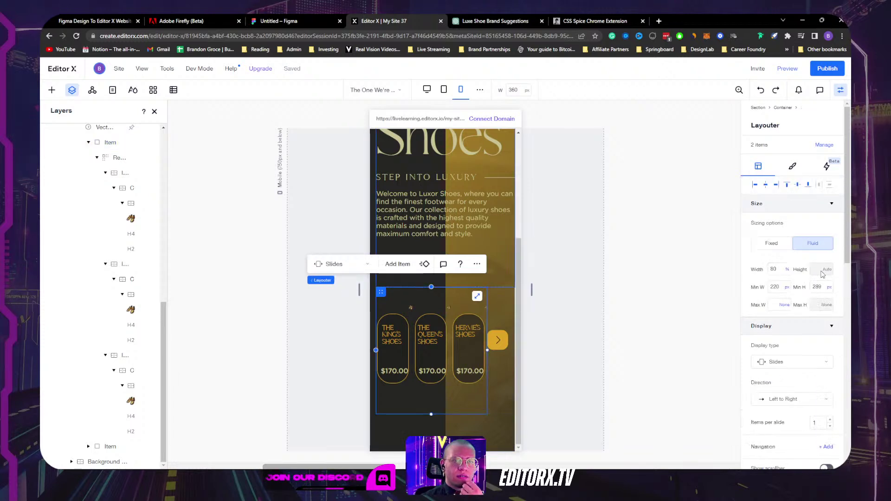
scroll(823, 274, "down", 4)
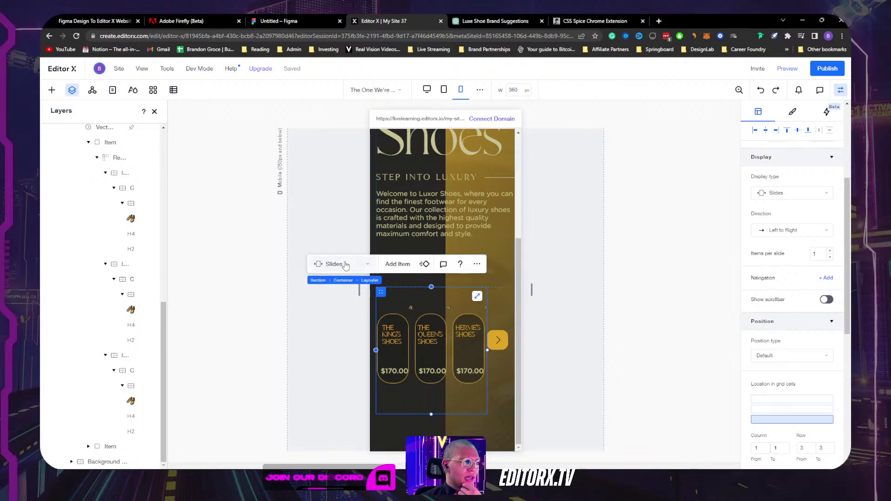
left_click(392, 335)
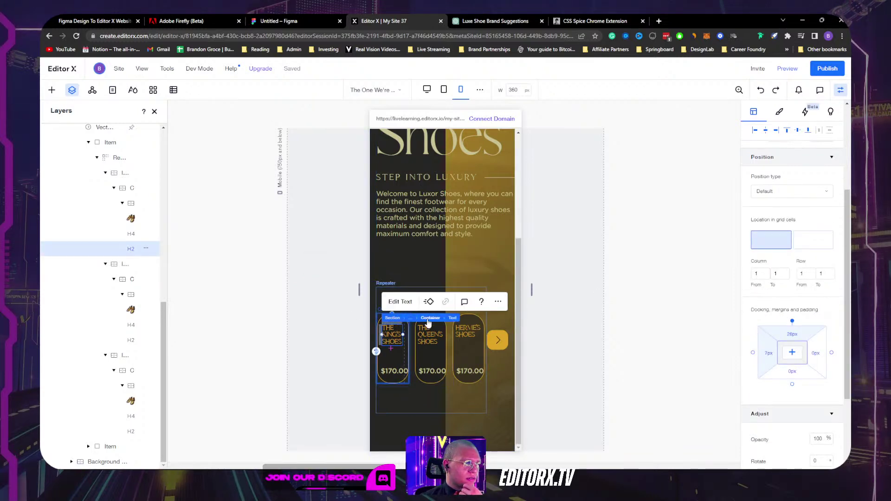
key("Escape")
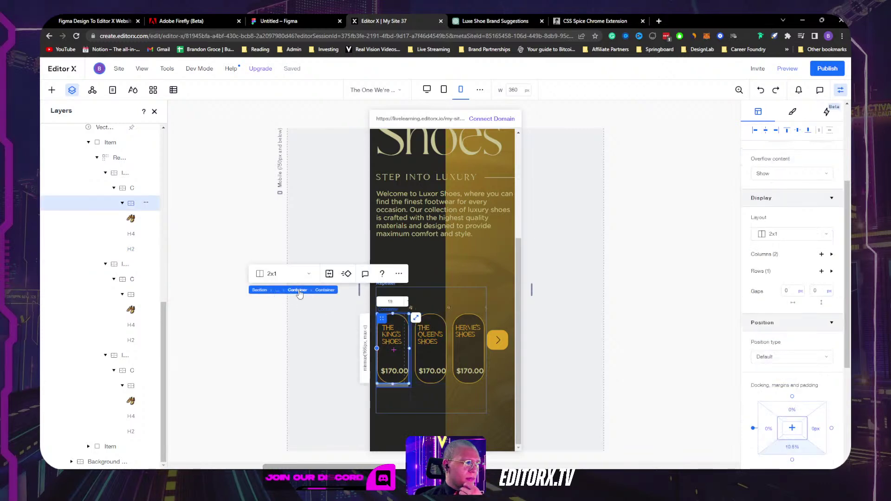
left_click(297, 293)
left_click(293, 306)
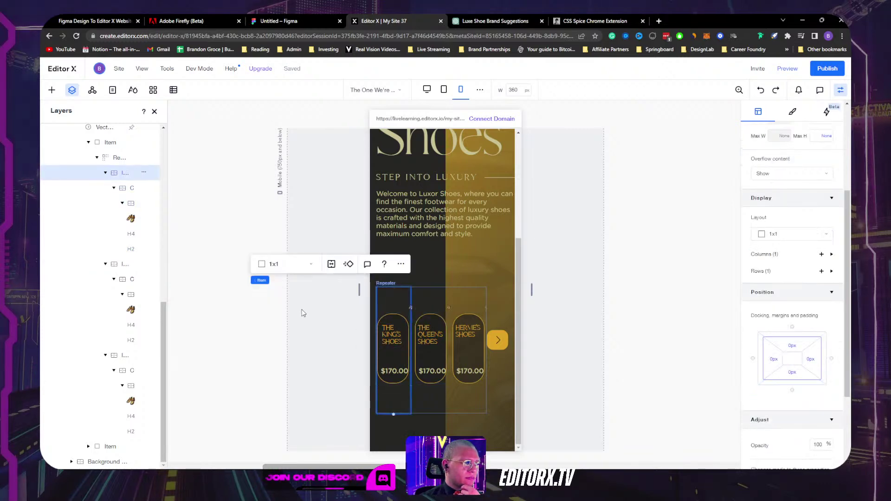
scroll(800, 287, "down", 2)
scroll(800, 288, "down", 1)
mouse_move(262, 280)
key("Escape")
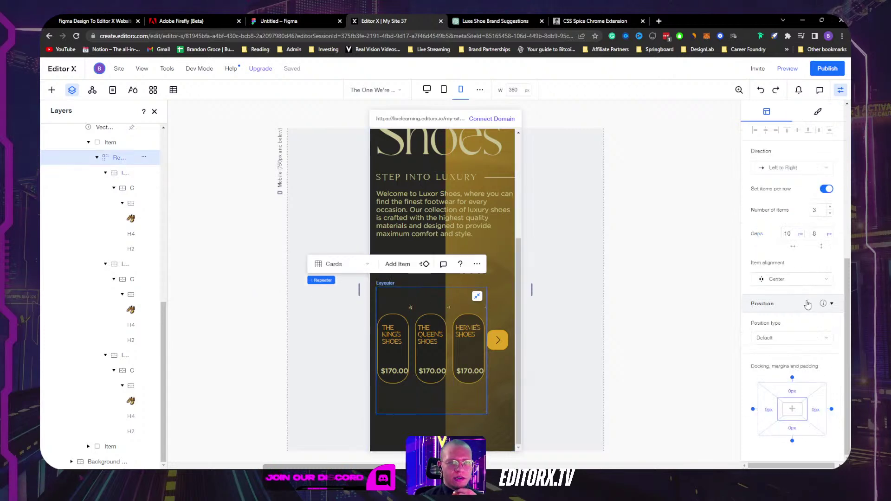
left_click(831, 213)
left_click(830, 214)
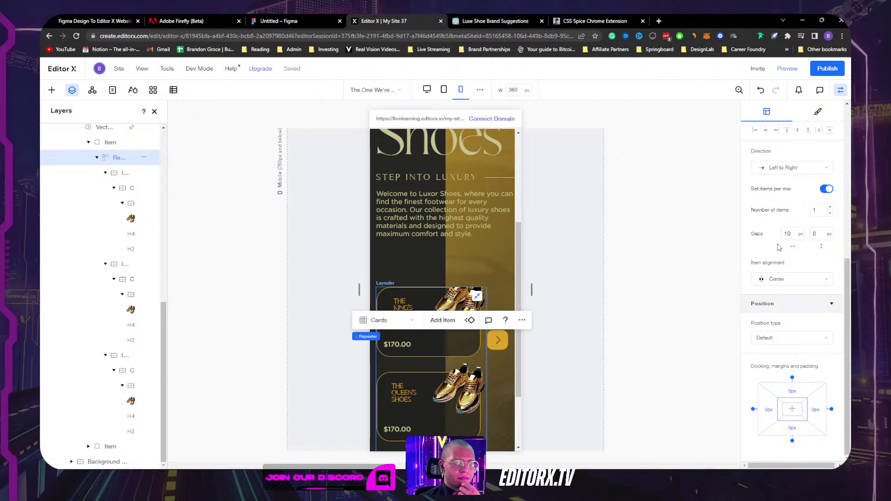
Step: Turn the product cards into a horizontal slider with its scrollbar hidden
scroll(770, 243, "up", 2)
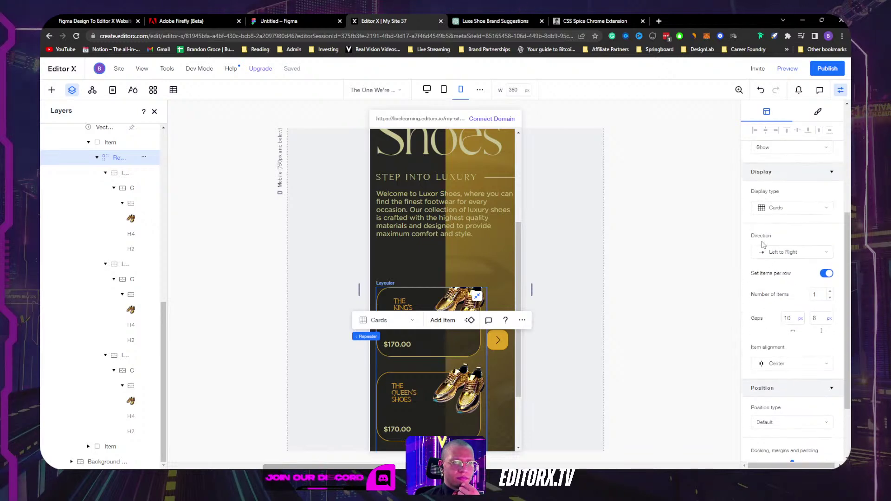
scroll(485, 202, "down", 3)
scroll(485, 201, "up", 4)
scroll(485, 201, "down", 1)
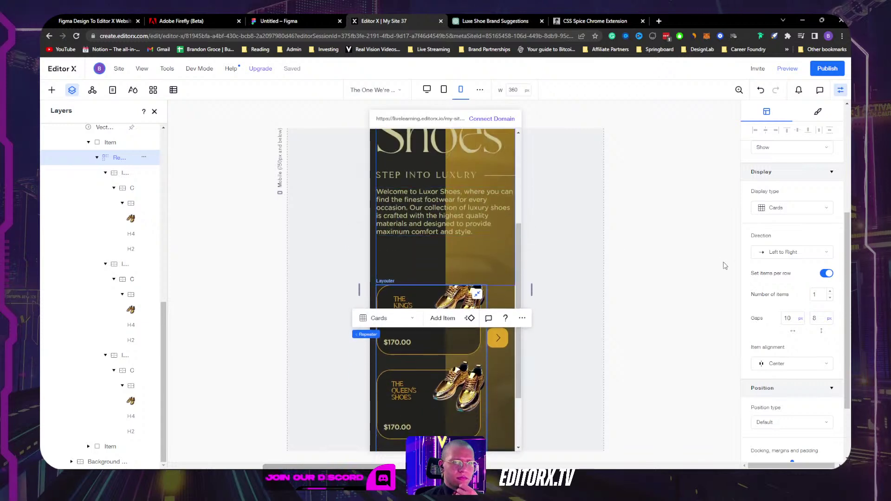
scroll(461, 255, "down", 3)
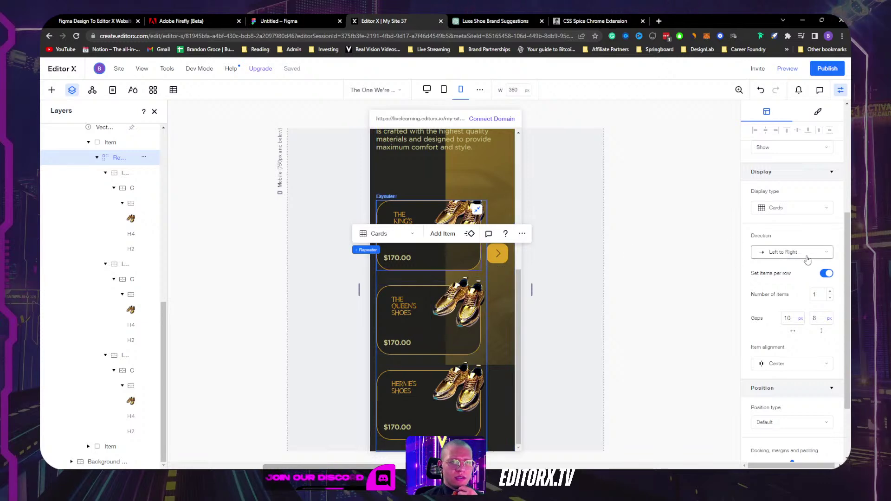
scroll(806, 259, "up", 2)
left_click(796, 294)
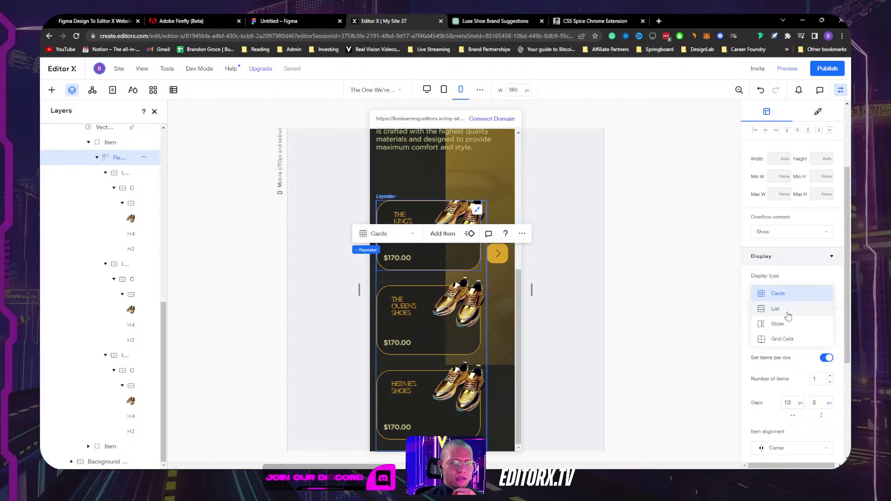
left_click(784, 324)
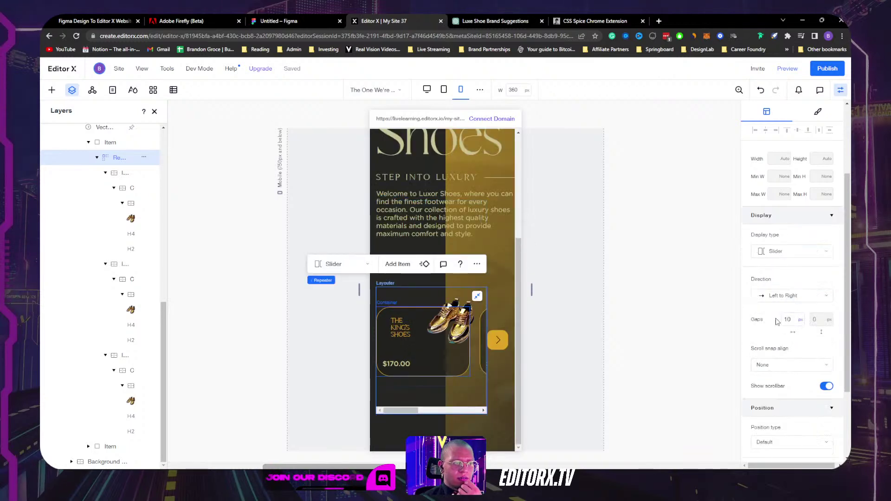
left_click(826, 387)
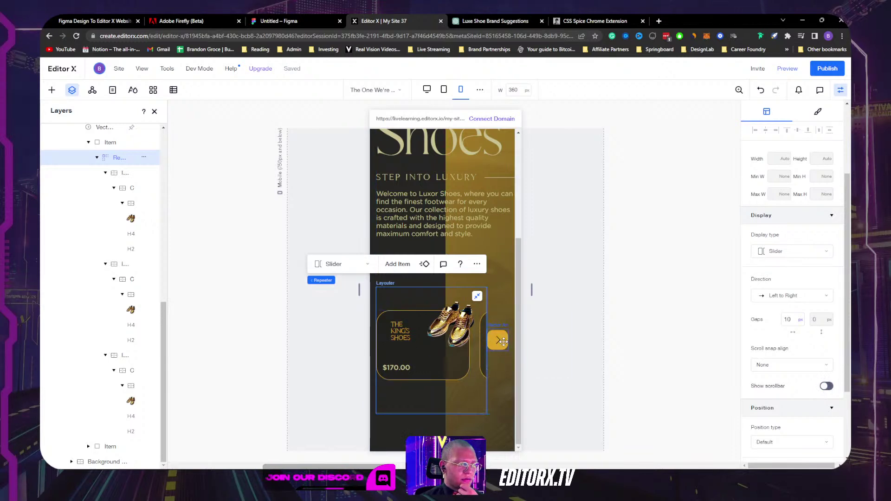
Step: Set the gold carousel arrow's right margin to -60 px
left_click(503, 342)
scroll(807, 363, "down", 3)
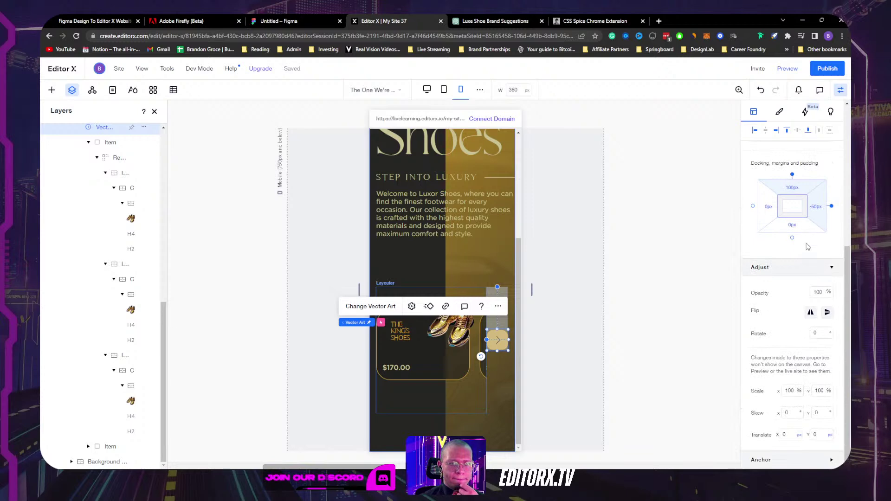
left_click(815, 209)
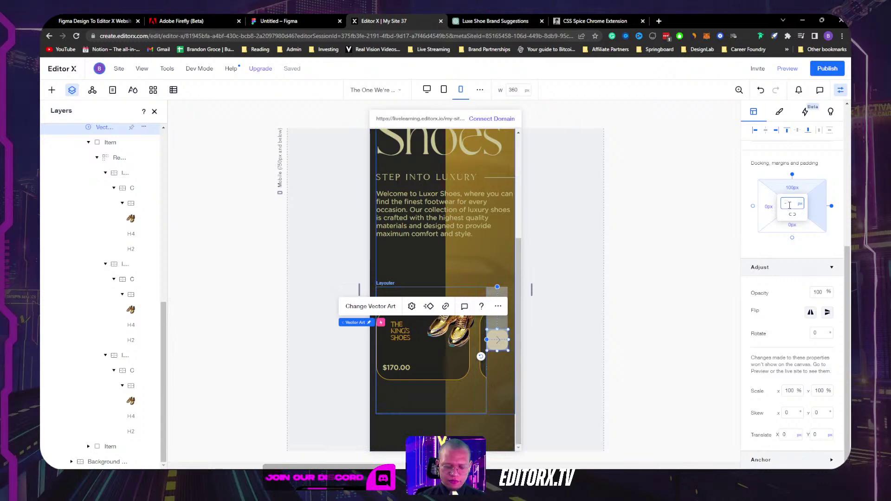
type("-70")
key("Return")
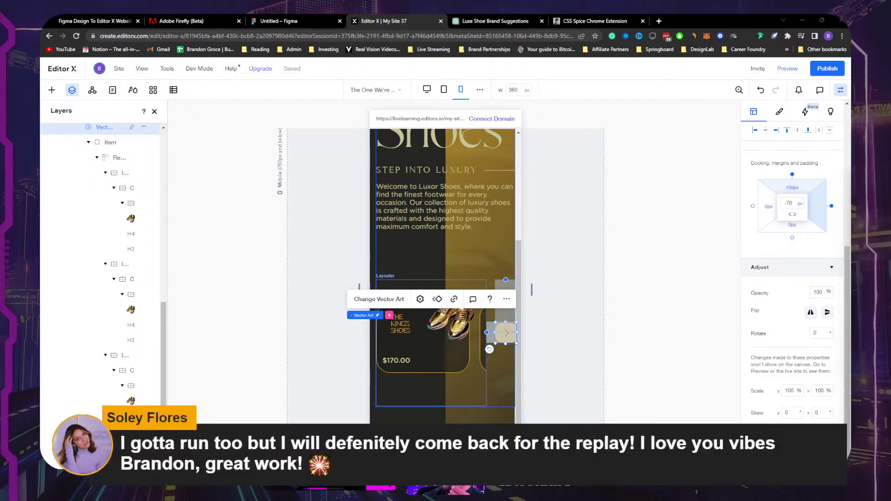
left_click(571, 303)
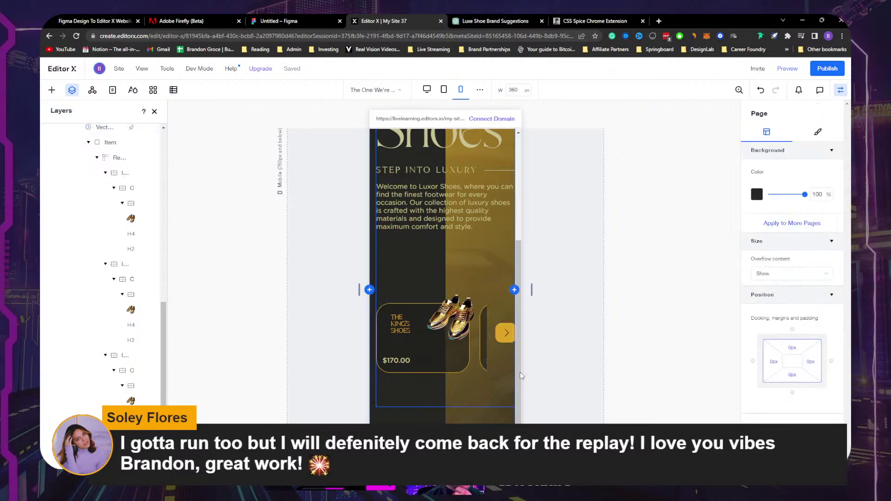
left_click(506, 332)
scroll(837, 412, "down", 3)
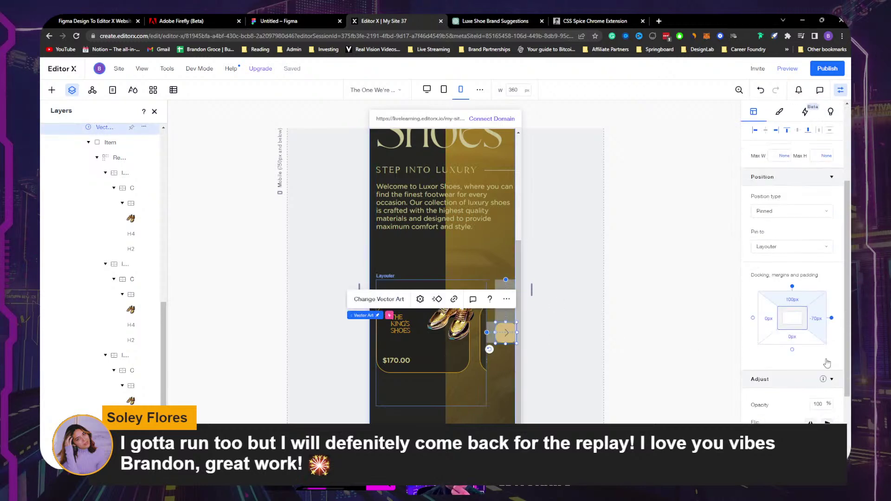
left_click(820, 321)
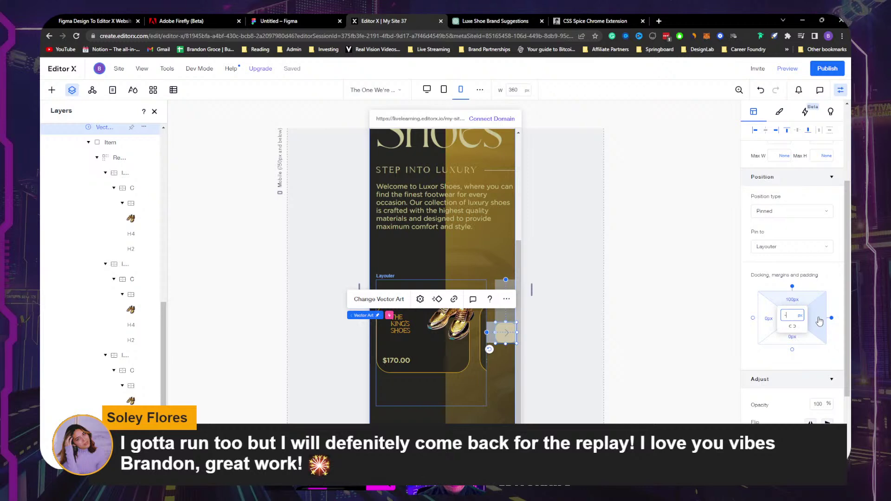
type("-60")
key("Return")
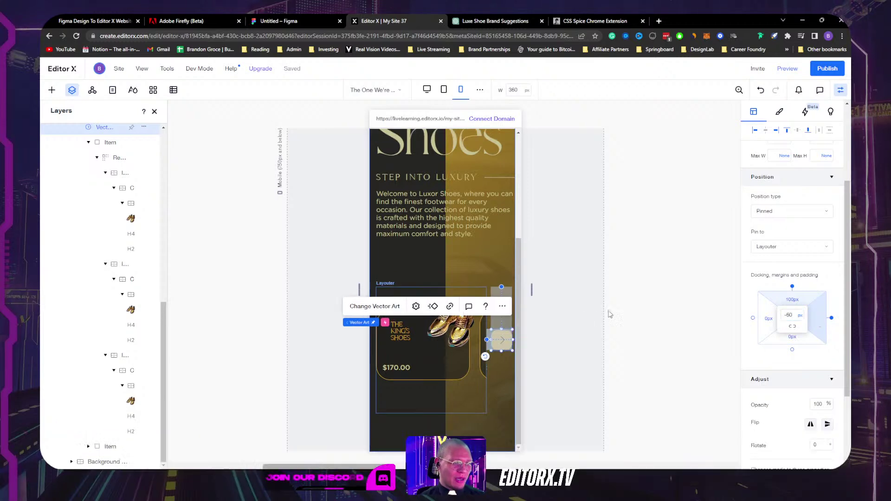
left_click(546, 356)
Step: Set the shoe card repeater item's width to 100% instead of 235 px
left_click(457, 392)
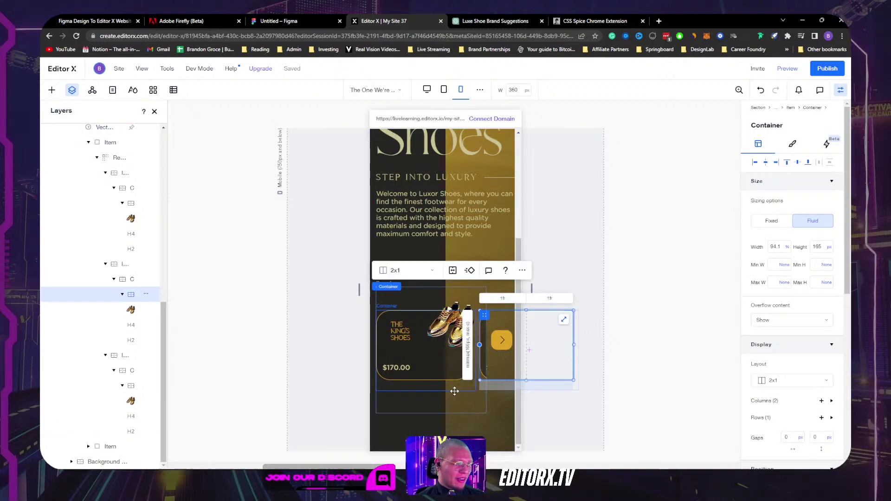
left_click(452, 403)
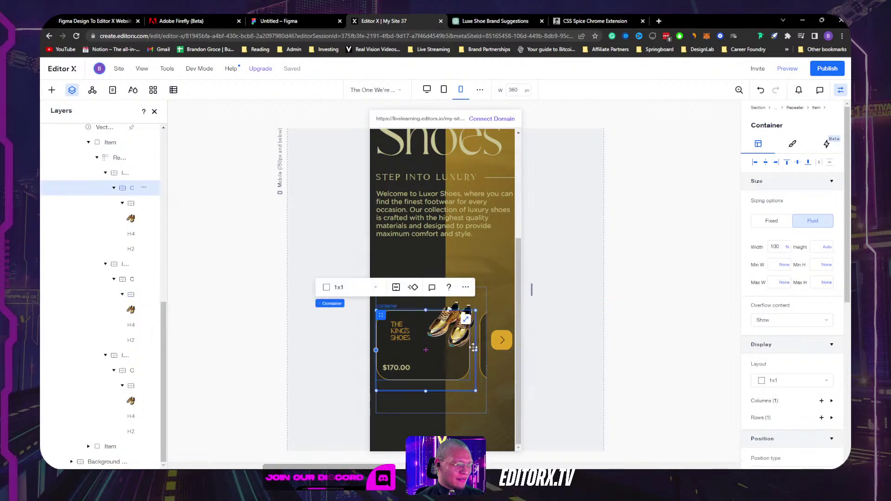
left_click(414, 408)
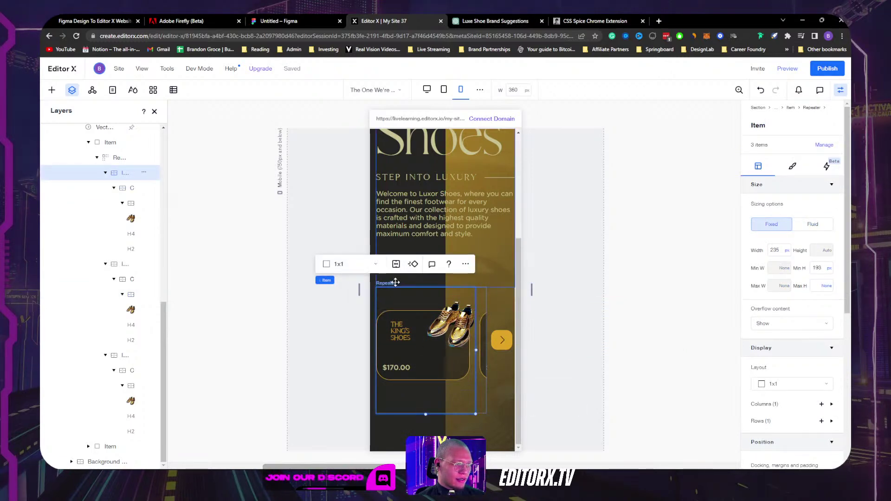
left_click(775, 251)
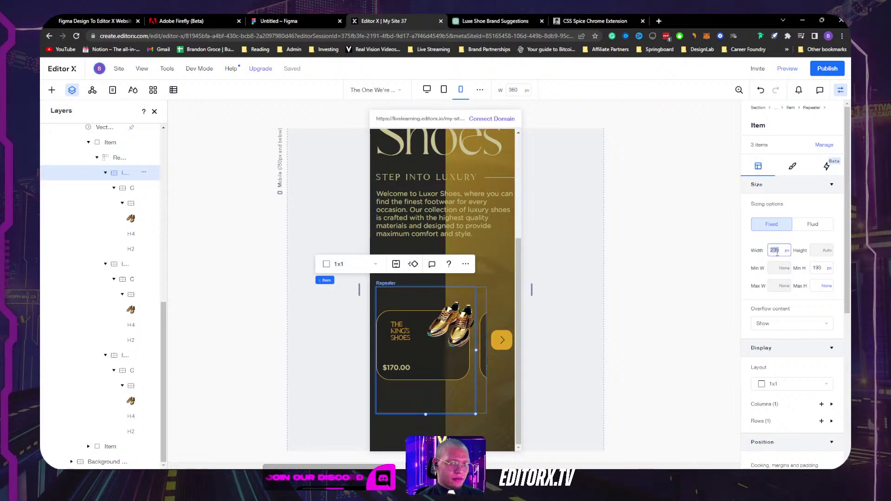
type("100%")
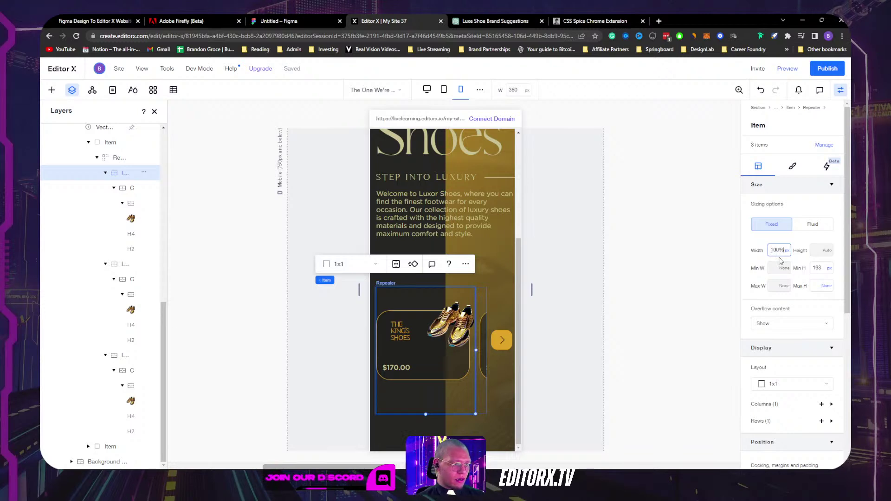
key("Return")
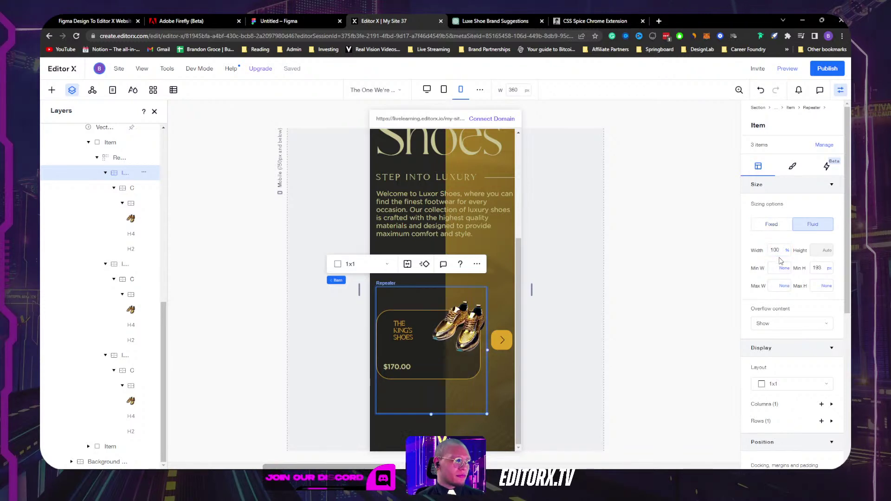
left_click(398, 329)
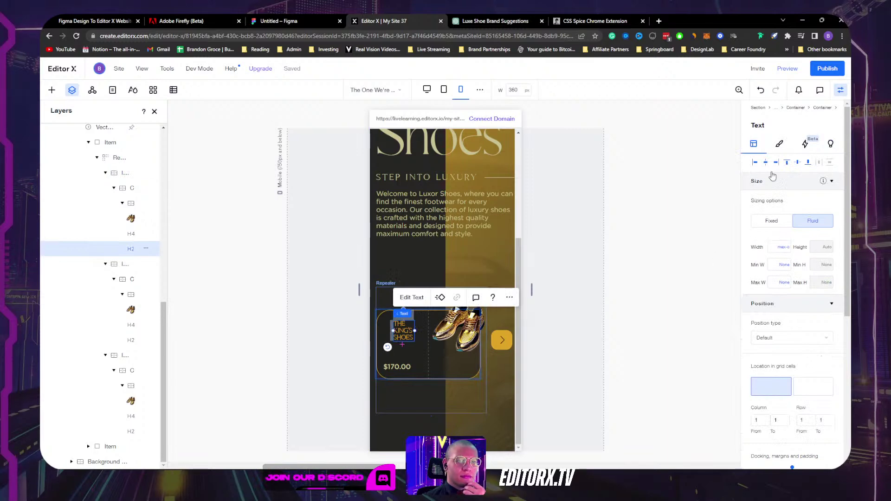
Step: Raise THE KING'S SHOES heading's minimum font size by five steps
left_click(779, 143)
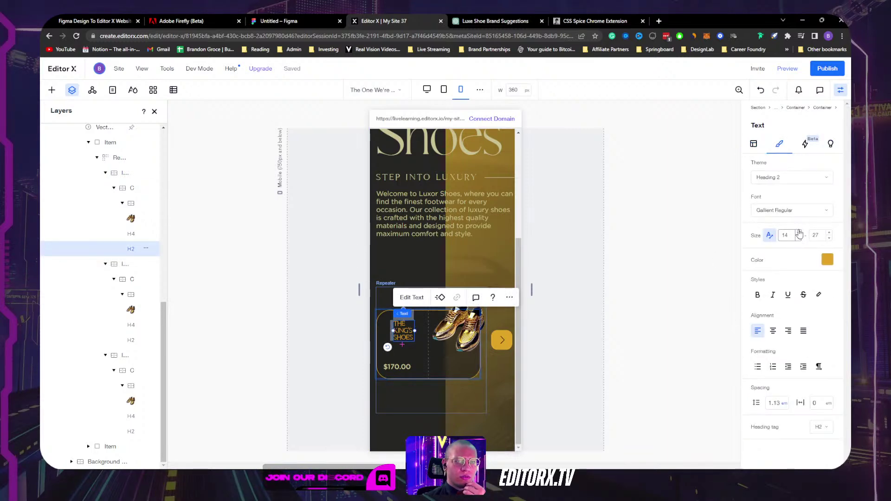
left_click(798, 232)
left_click(798, 232)
left_click(798, 232)
left_click(798, 232)
left_click(798, 233)
left_click(798, 232)
left_click(798, 233)
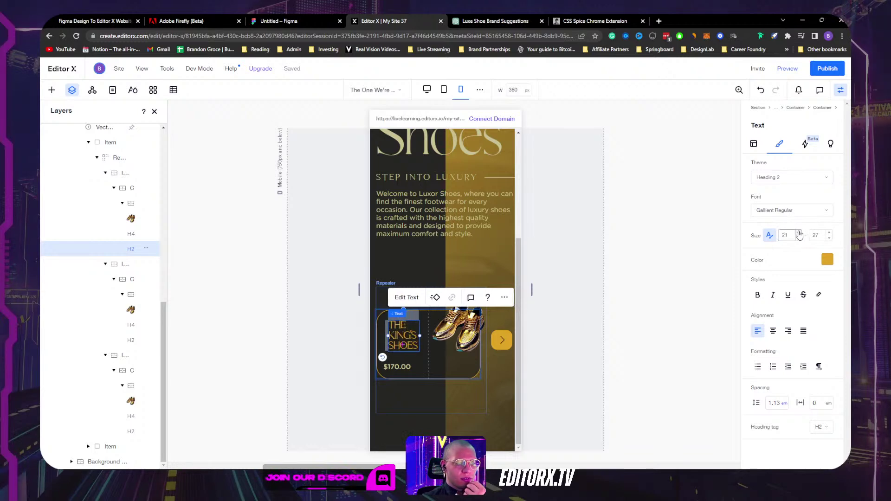
Step: Align the heading left and nudge it to a 17 px left margin inside the card
left_click(754, 145)
scroll(771, 251, "down", 4)
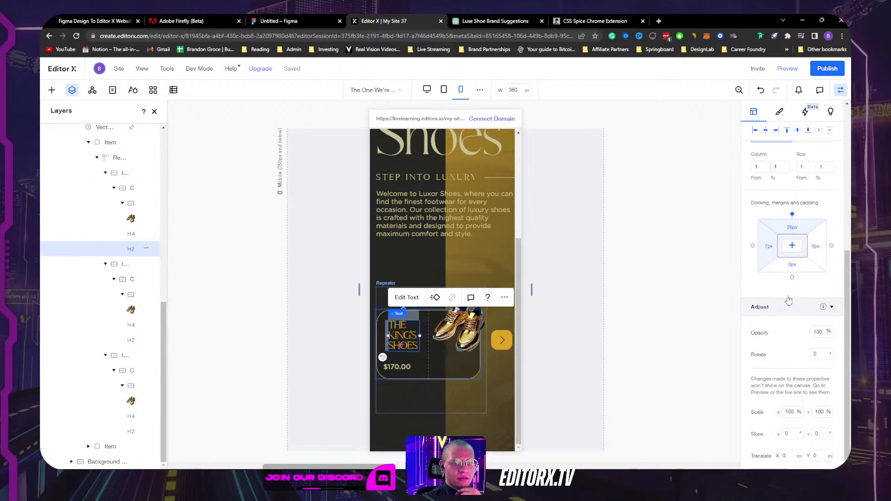
left_click(754, 131)
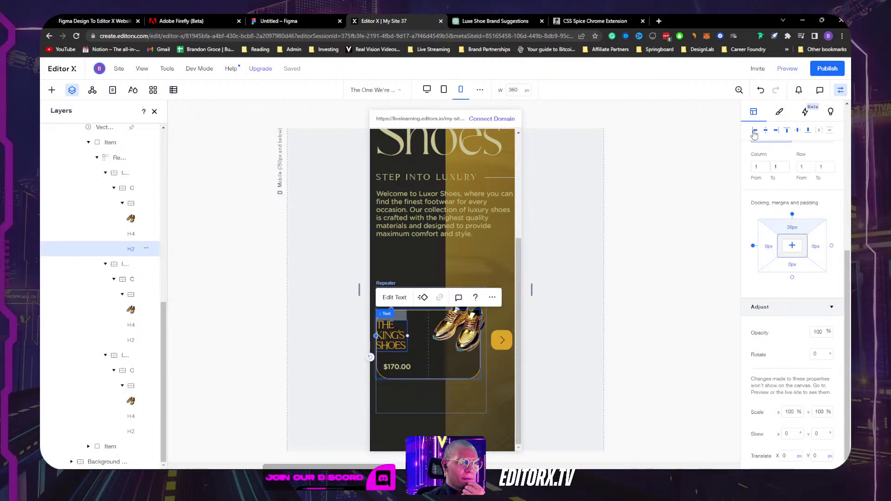
left_click_drag(394, 330, 399, 330)
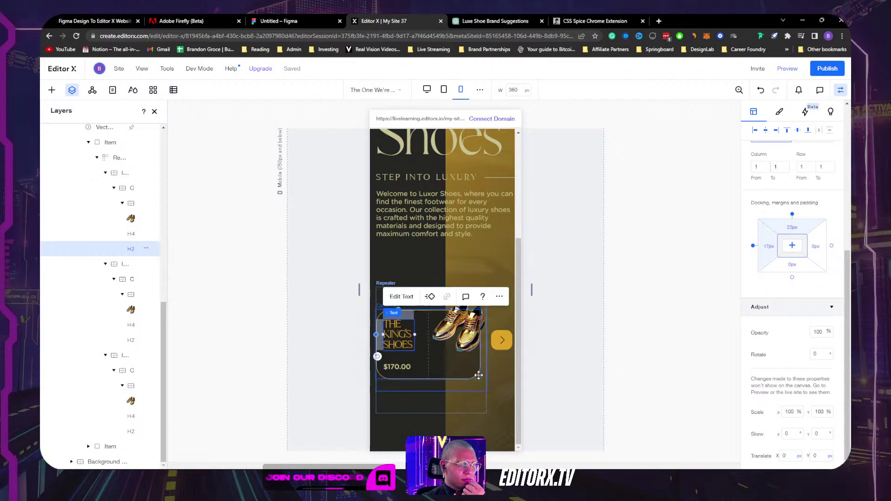
scroll(495, 385, "up", 3)
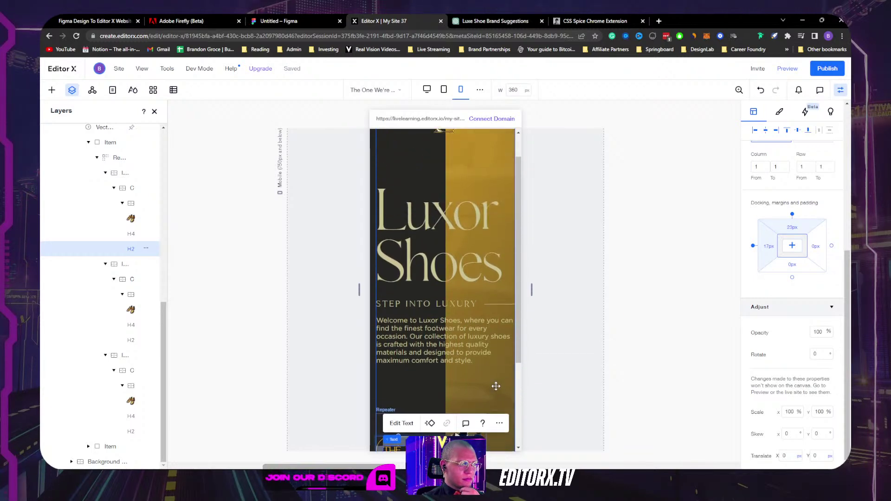
scroll(494, 380, "down", 3)
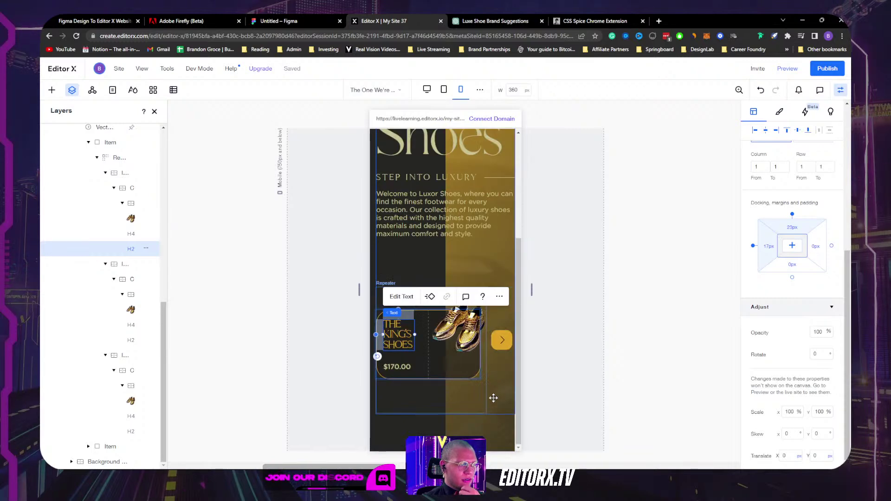
scroll(494, 383, "up", 3)
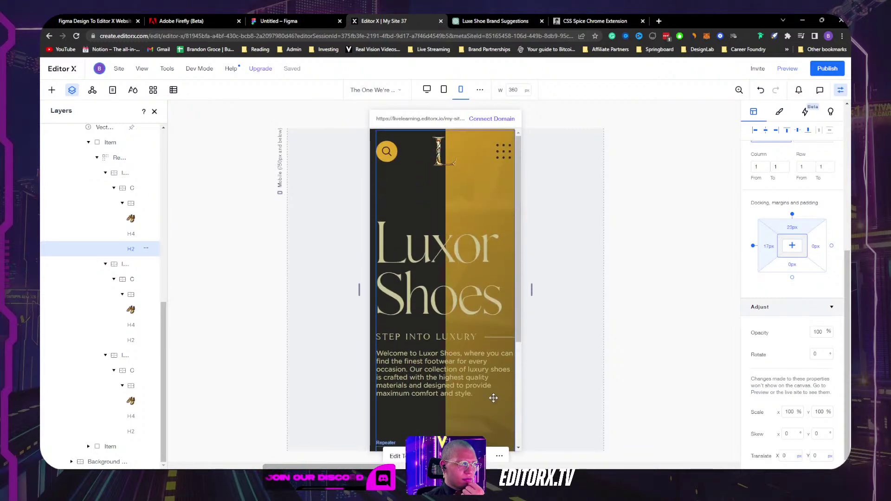
scroll(493, 397, "down", 3)
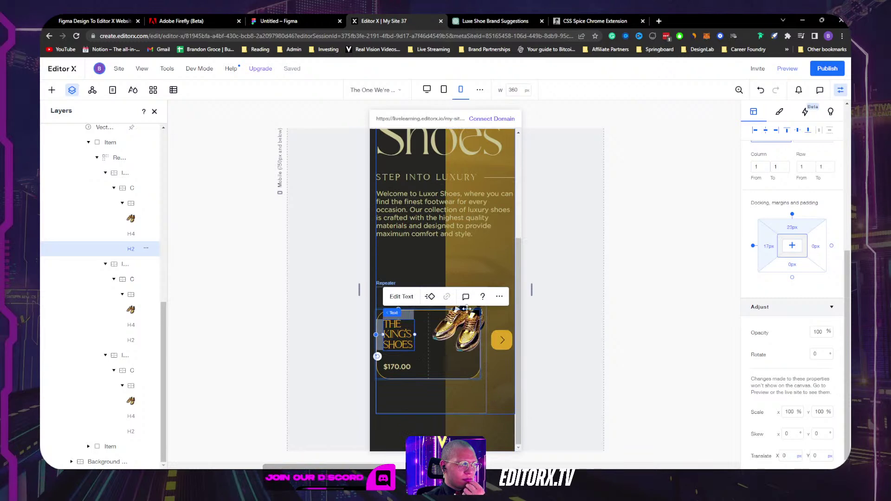
scroll(479, 331, "up", 3)
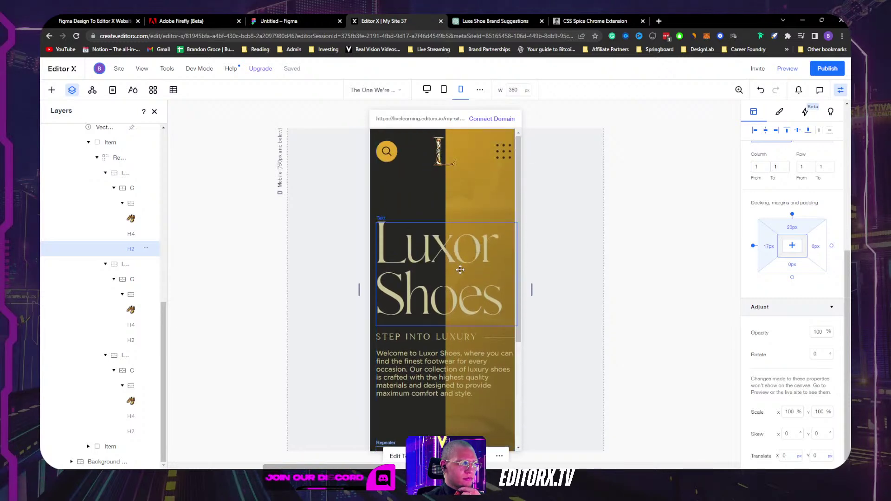
Step: Enable text scaling on the Luxor Shoes heading with a 100–122 font size range
left_click(458, 273)
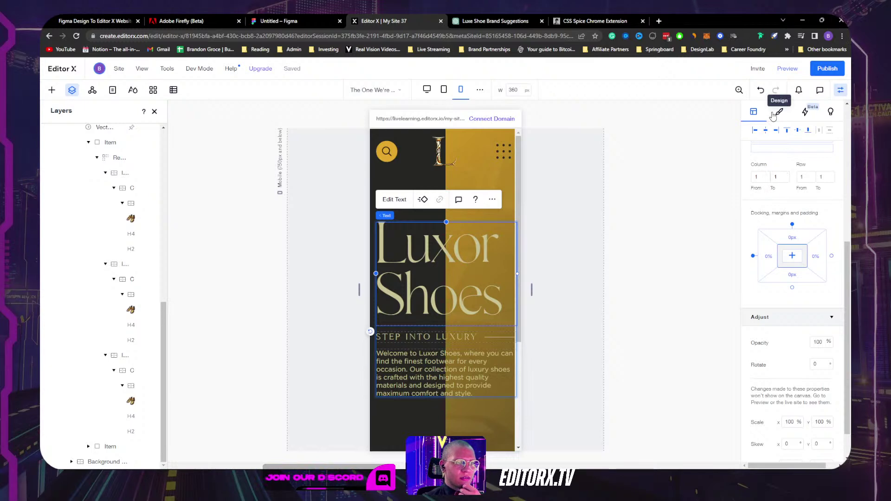
left_click(779, 112)
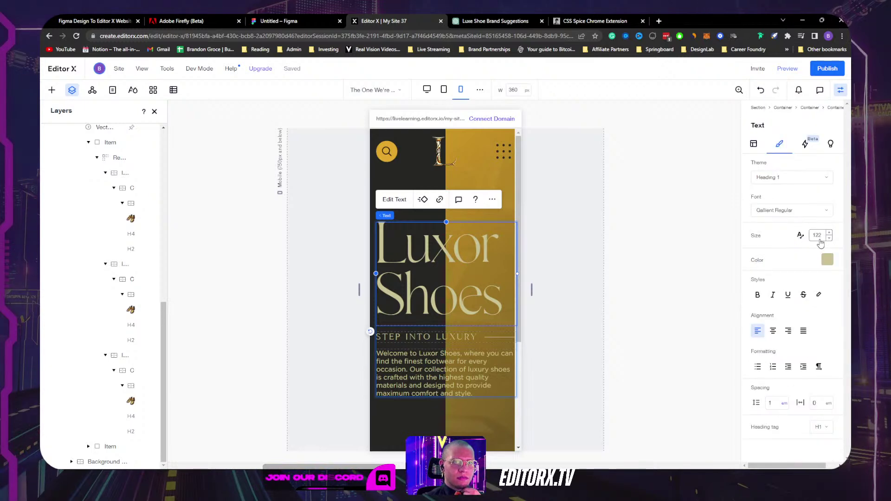
left_click(800, 235)
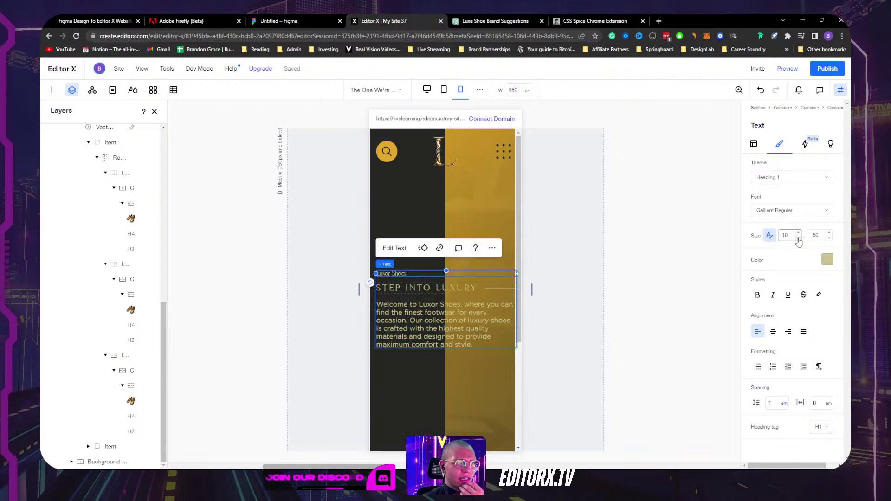
key("ctrl+z")
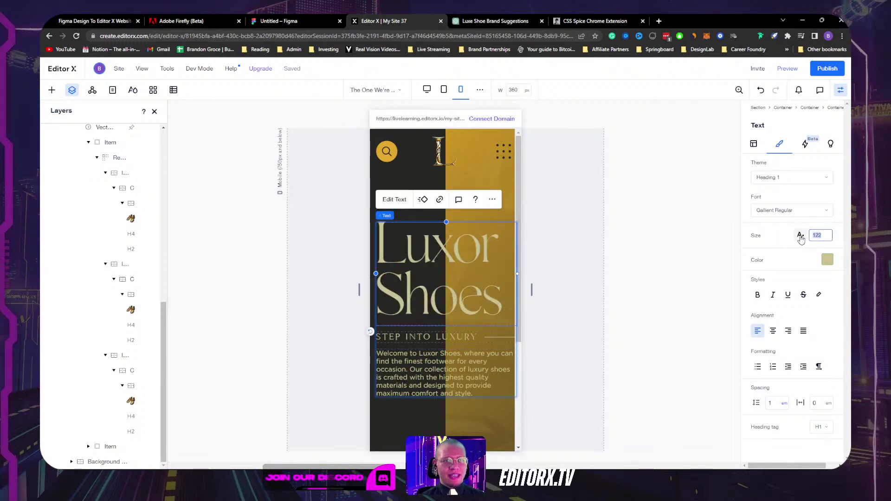
left_click(801, 236)
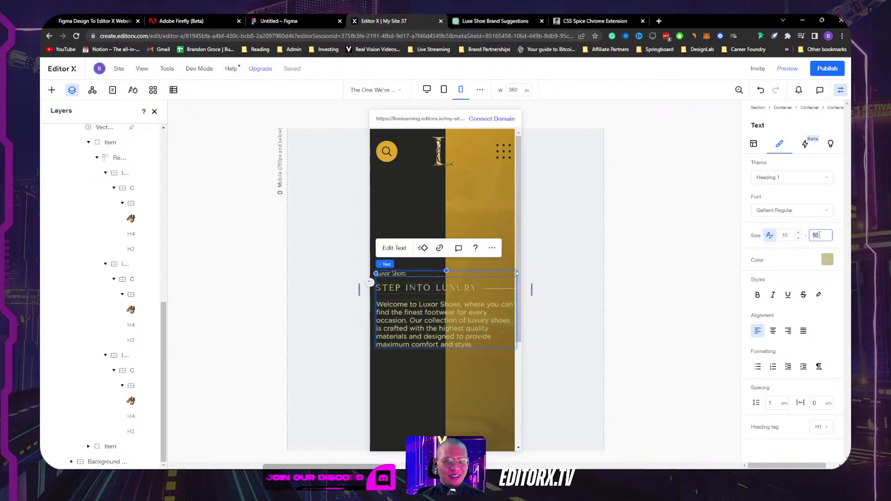
left_click(789, 236)
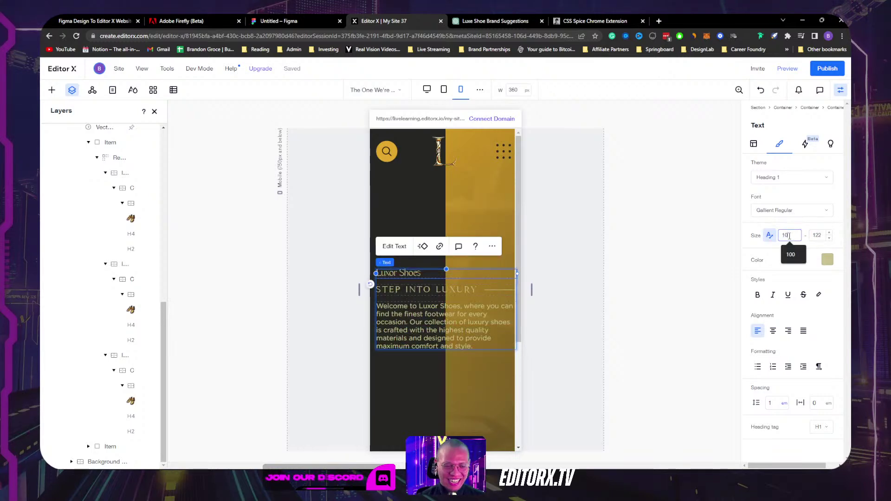
type("0")
key("Return")
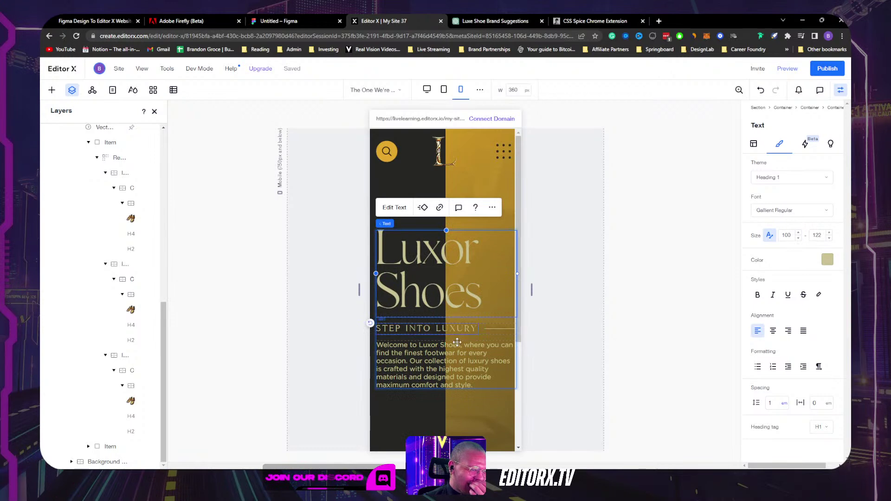
left_click(501, 329)
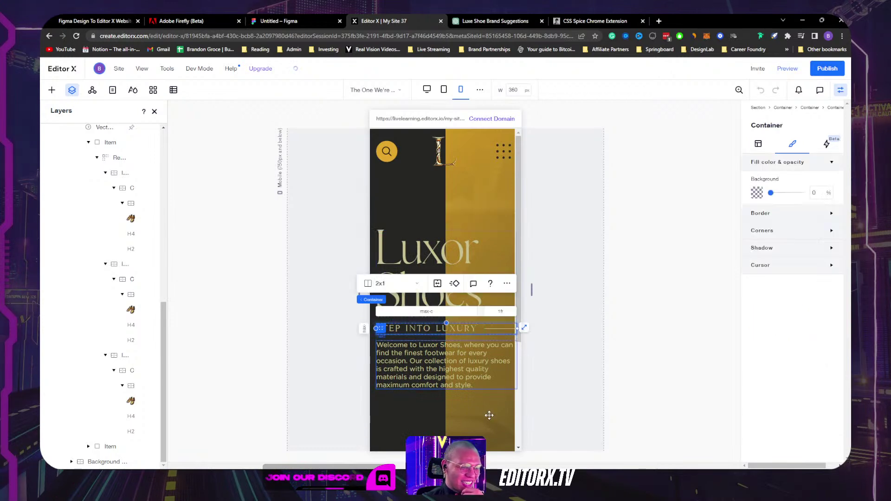
scroll(487, 414, "down", 3)
scroll(489, 414, "up", 3)
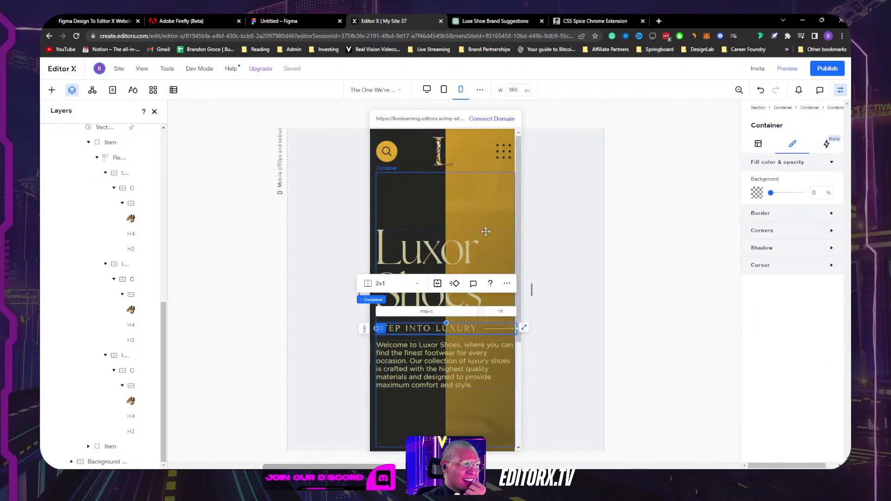
Step: Dock the hamburger menu right with a 4.4% margin, then widen the canvas to 1342 px
left_click(502, 153)
left_click(503, 149)
left_click(393, 153)
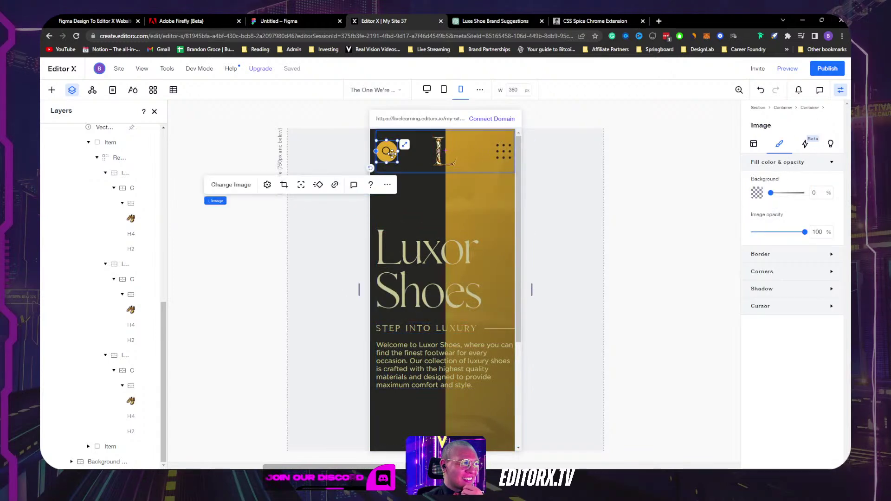
left_click(503, 151)
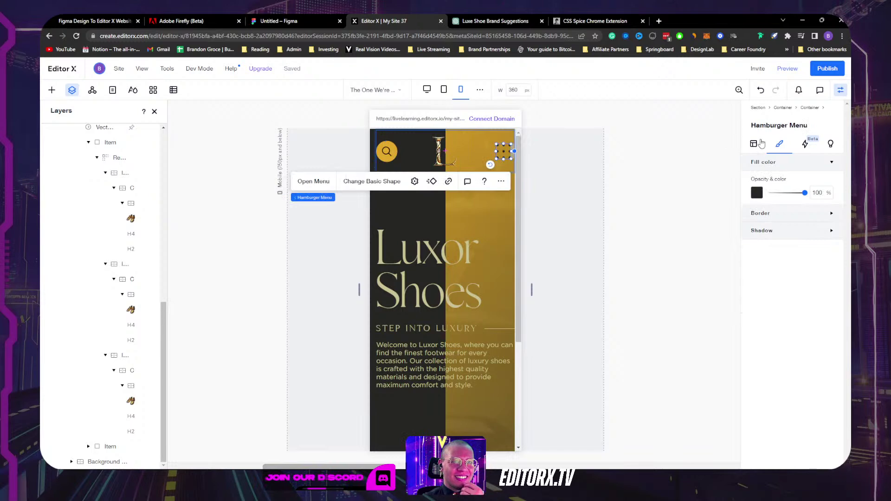
left_click(778, 163)
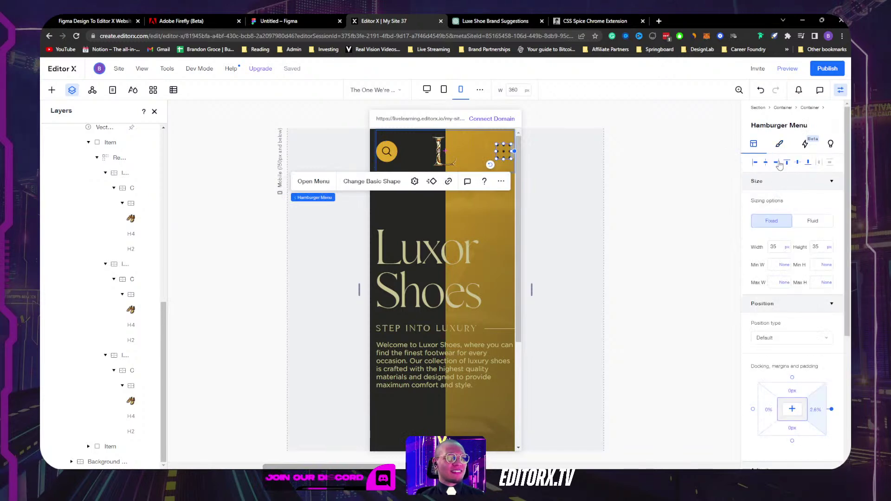
scroll(792, 392, "down", 2)
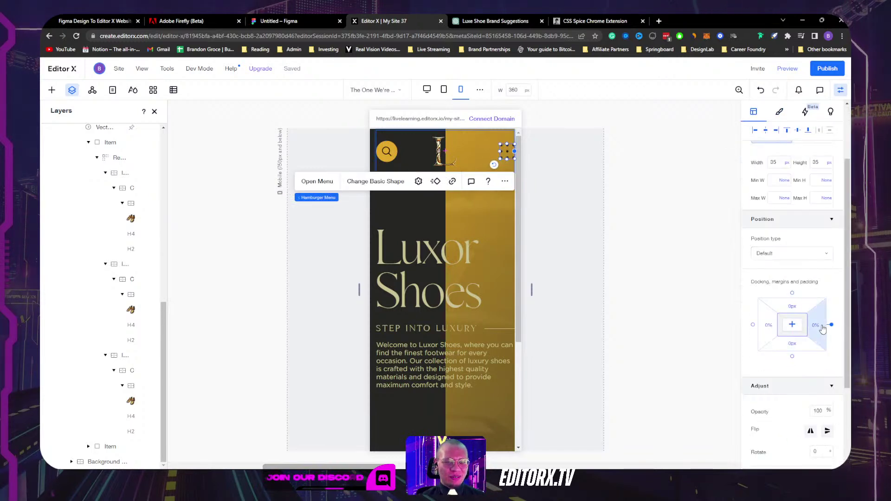
left_click(817, 327)
type("4.4")
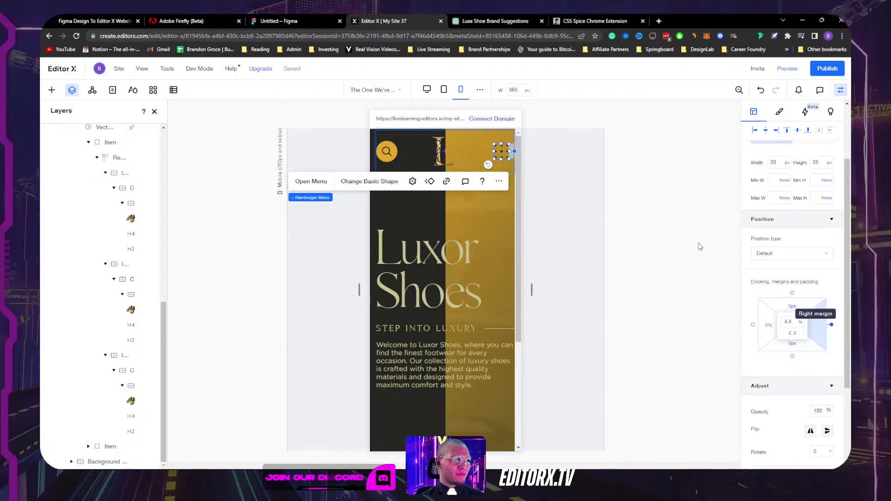
left_click(659, 267)
left_click_drag(532, 294, 710, 288)
scroll(617, 270, "down", 4)
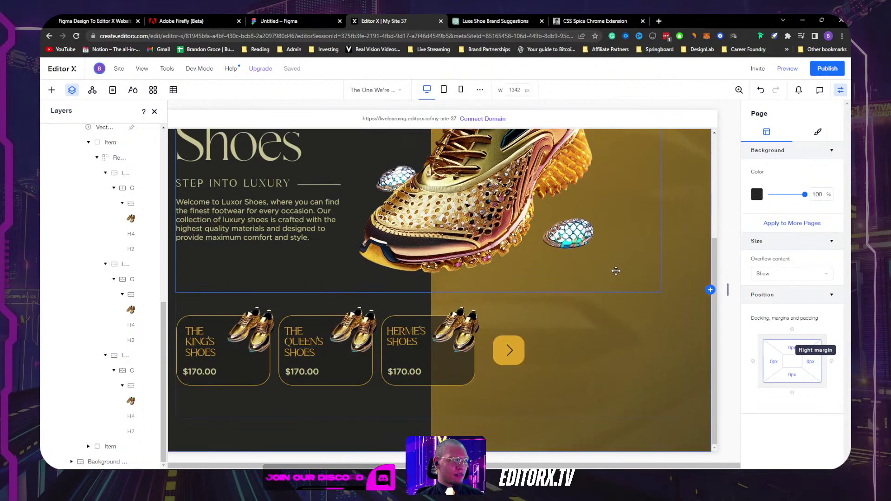
left_click(787, 68)
scroll(705, 271, "up", 3)
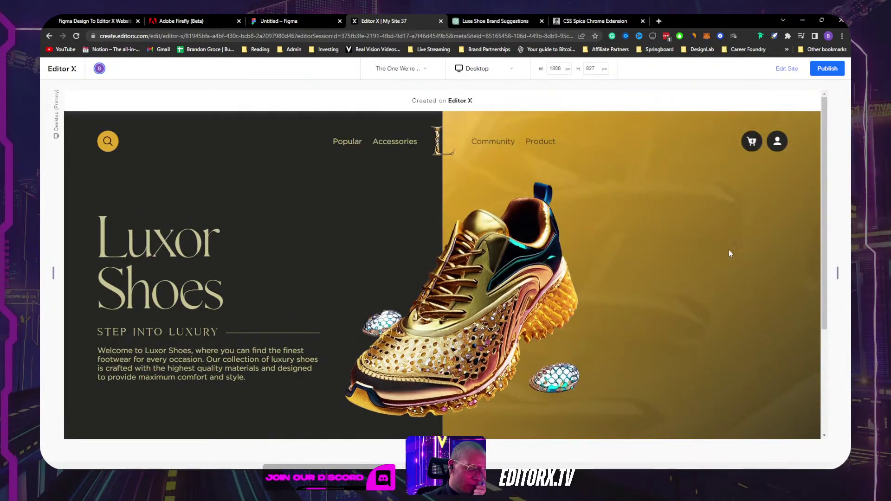
left_click_drag(334, 139, 557, 142)
left_click(571, 146)
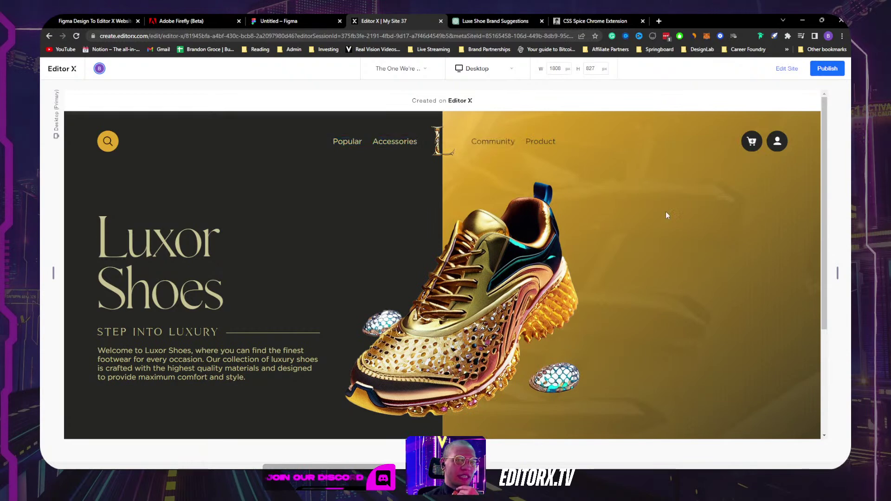
scroll(659, 279, "down", 5)
left_click(534, 347)
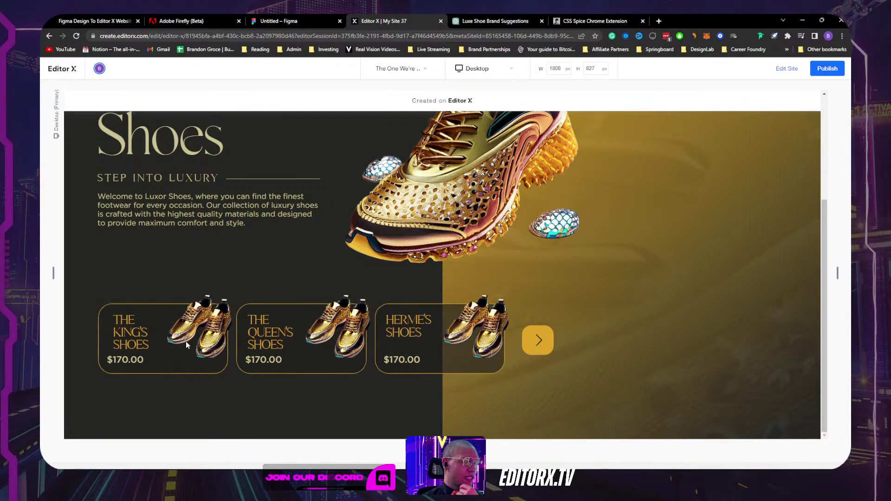
left_click(541, 333)
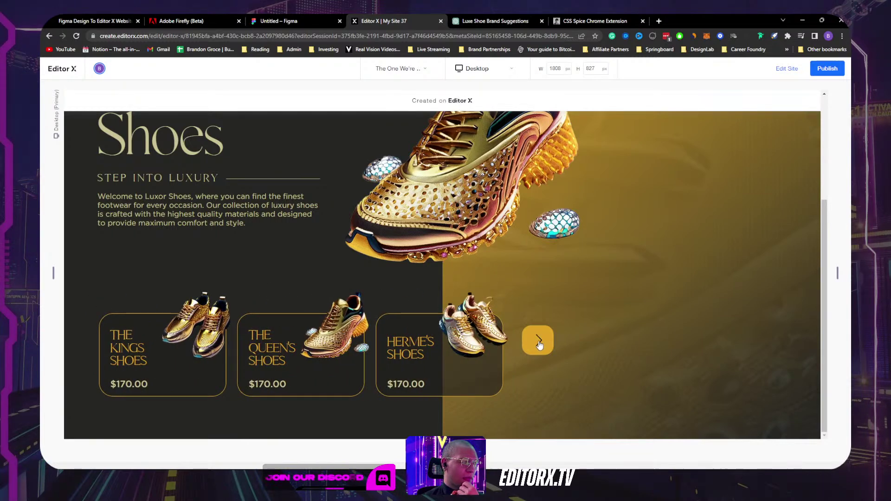
left_click(539, 341)
left_click(538, 341)
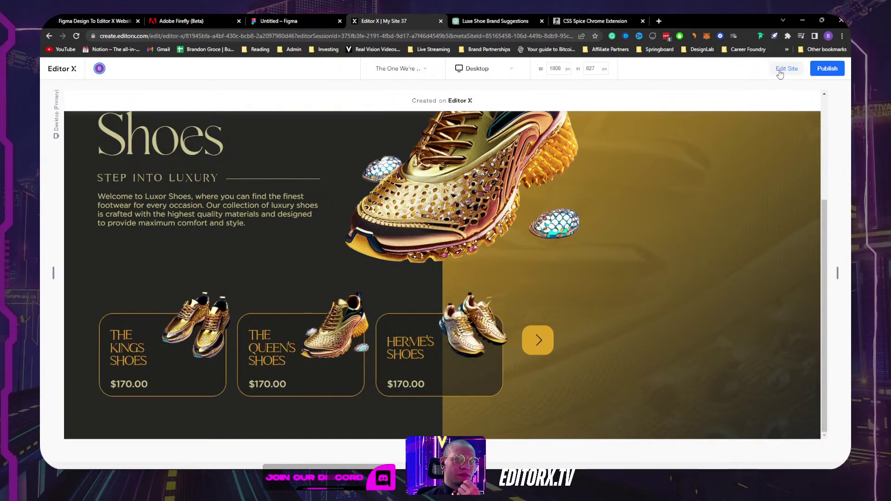
key("Escape")
scroll(492, 377, "down", 3)
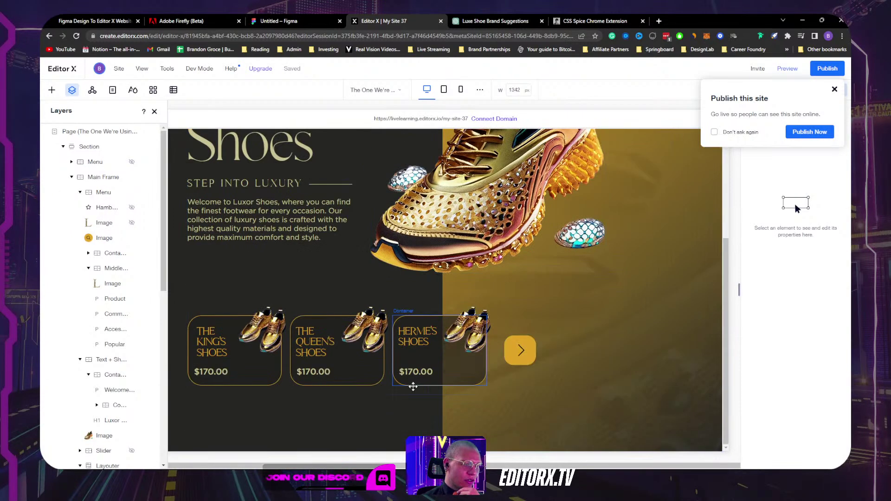
Step: Delete the carousel's empty second slide in Layers
left_click(387, 408)
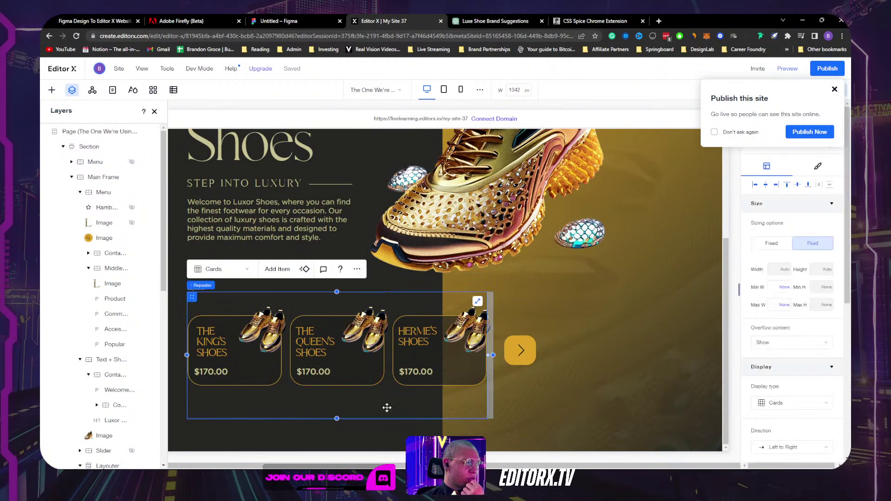
left_click(836, 89)
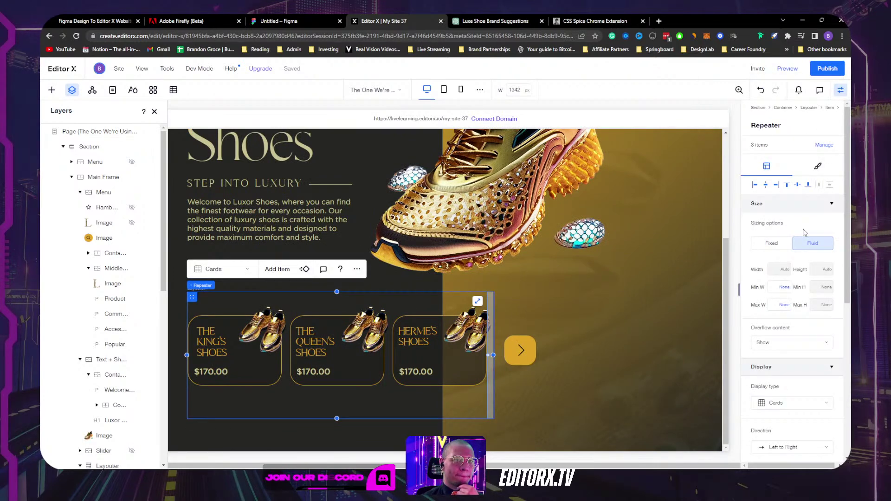
scroll(108, 325, "down", 5)
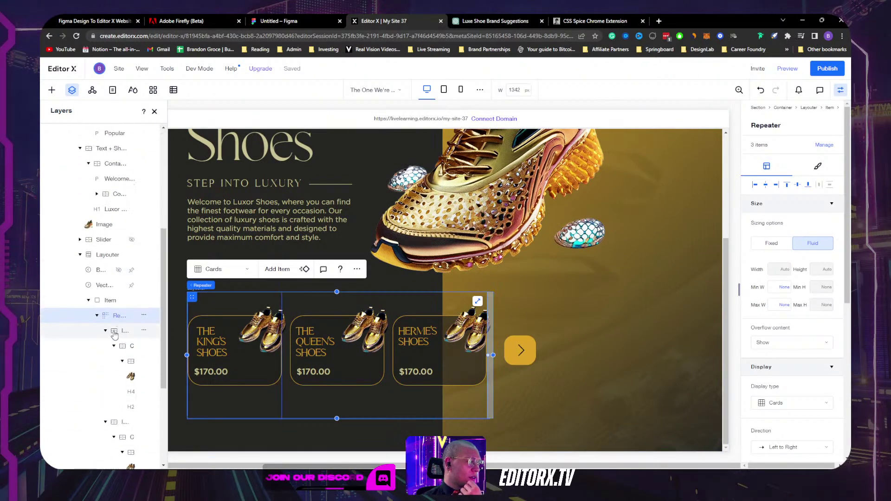
left_click(97, 315)
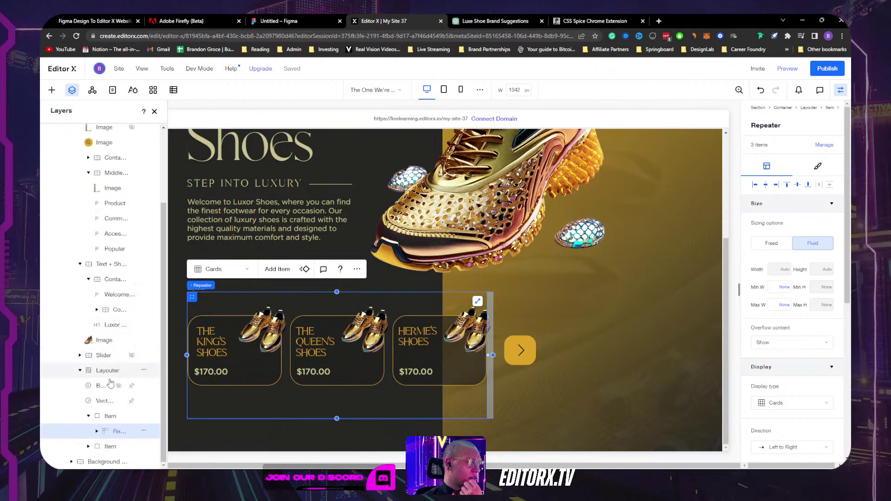
left_click(109, 417)
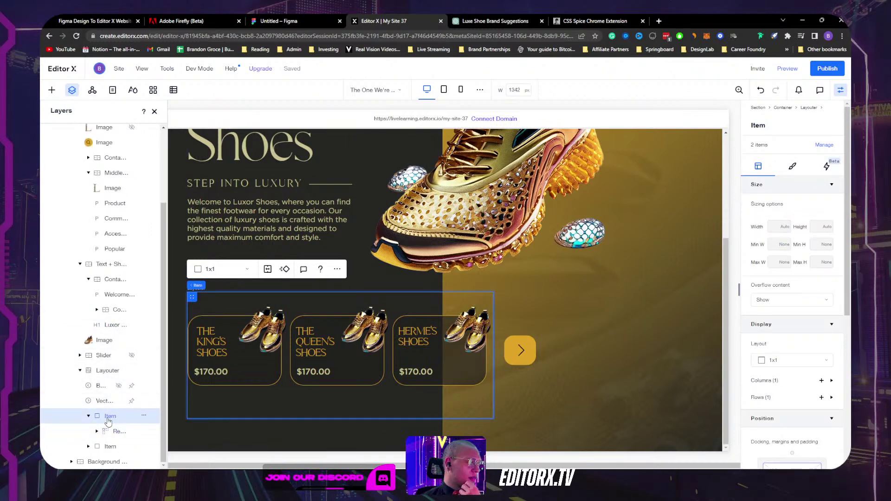
left_click(114, 447)
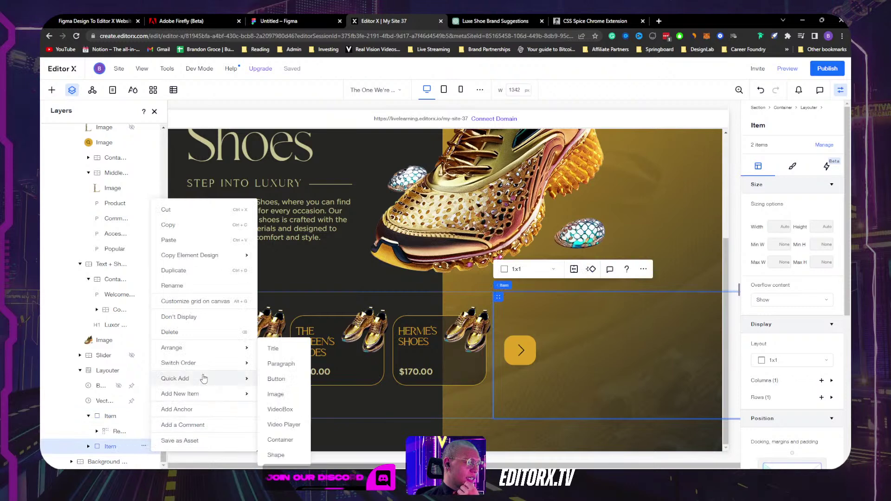
left_click(200, 335)
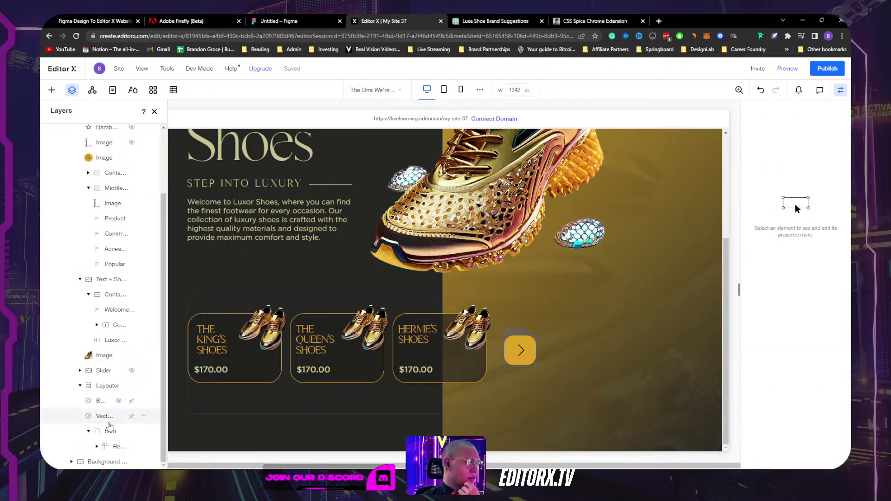
Step: Duplicate the remaining product-card slide, then preview the site and step the carousel forward
left_click(295, 352)
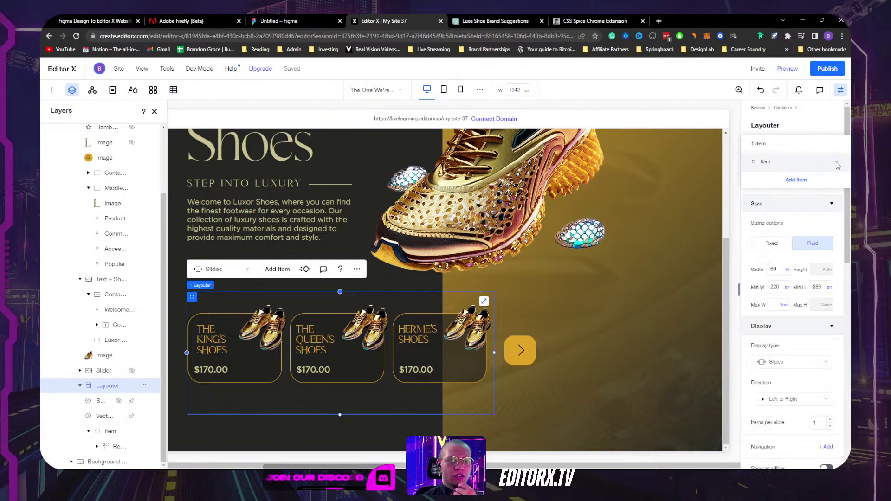
left_click(836, 162)
left_click(807, 162)
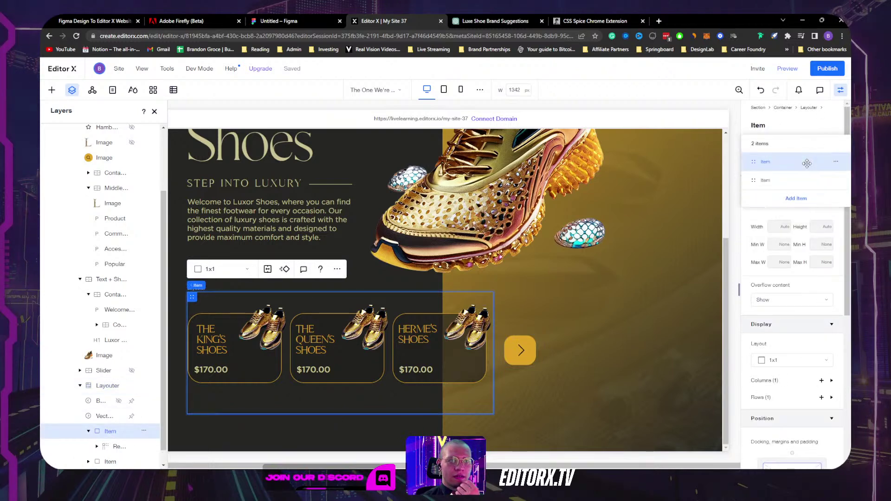
left_click(785, 71)
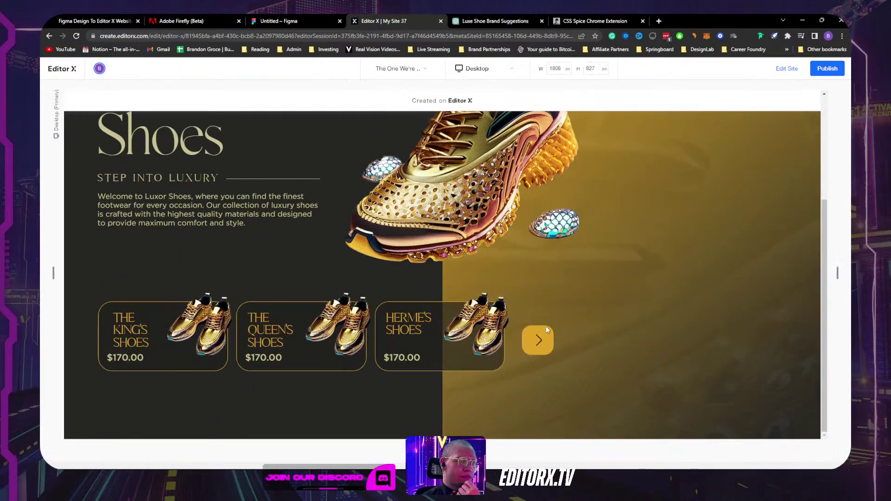
left_click(534, 341)
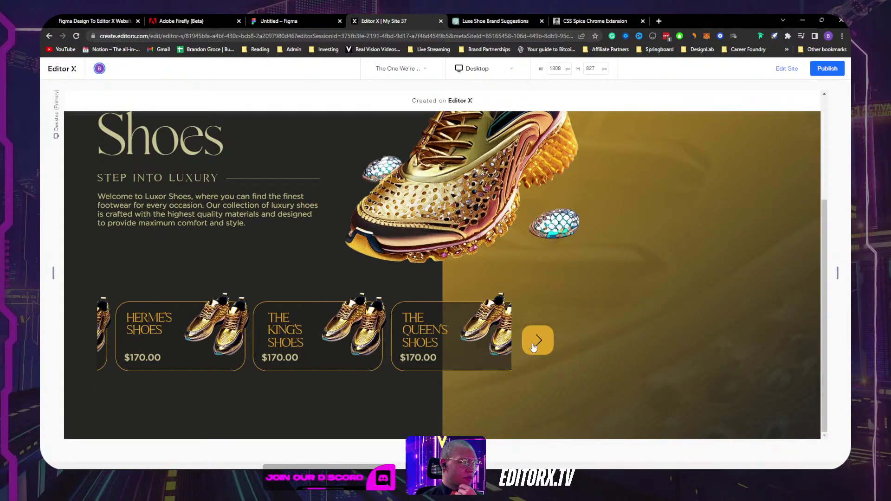
Step: Advance the product carousel, narrow the preview, and confirm the cards still advance
left_click(534, 341)
left_click(534, 344)
scroll(604, 322, "up", 4)
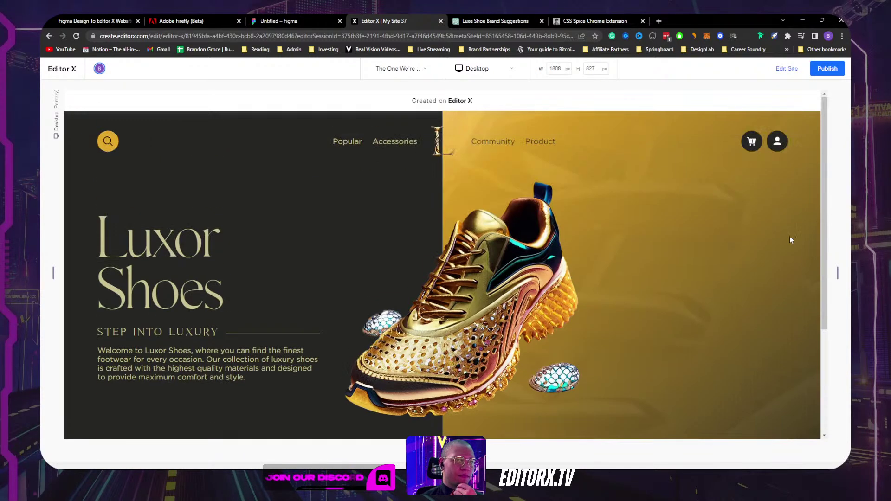
left_click_drag(836, 274, 642, 266)
scroll(576, 263, "down", 3)
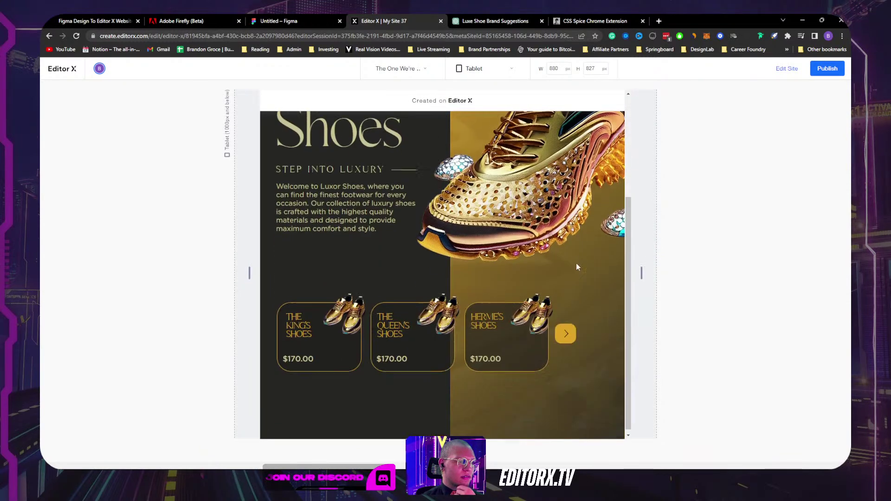
left_click(564, 331)
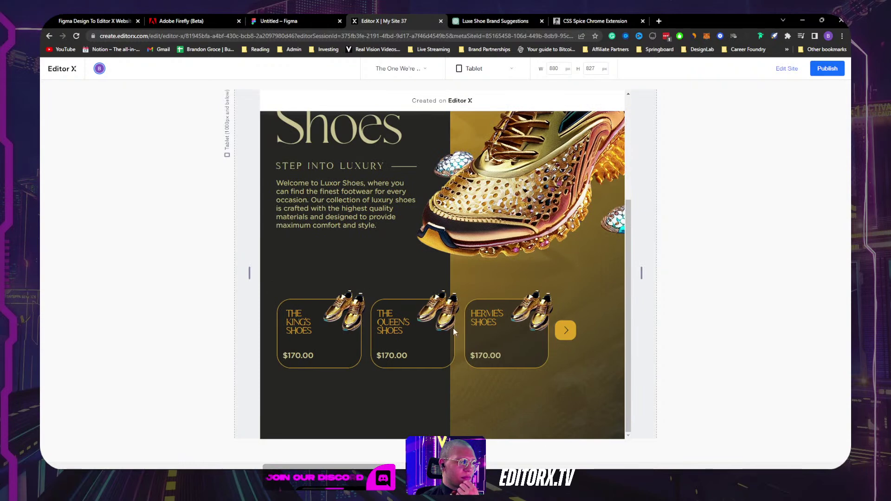
left_click(574, 331)
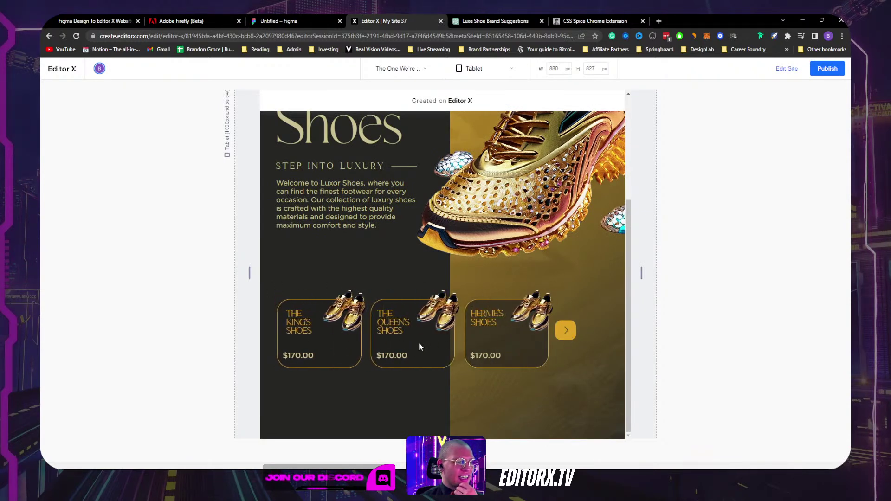
left_click(566, 330)
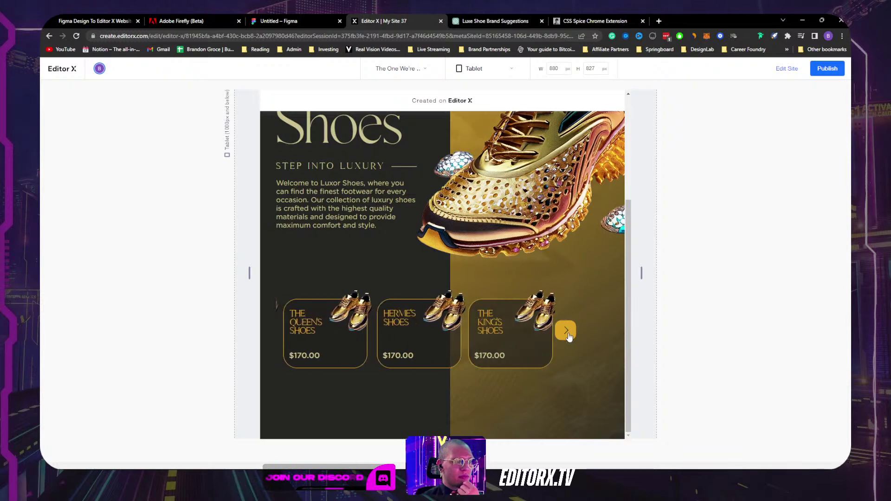
Step: Narrow the preview to 751 px tablet width and return to editing
scroll(615, 321, "up", 3)
left_click_drag(641, 272, 608, 274)
scroll(479, 340, "down", 3)
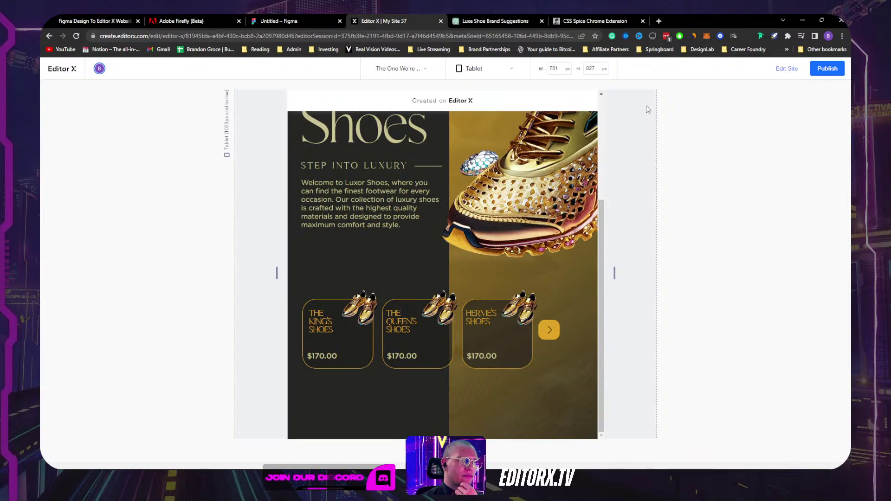
left_click(787, 70)
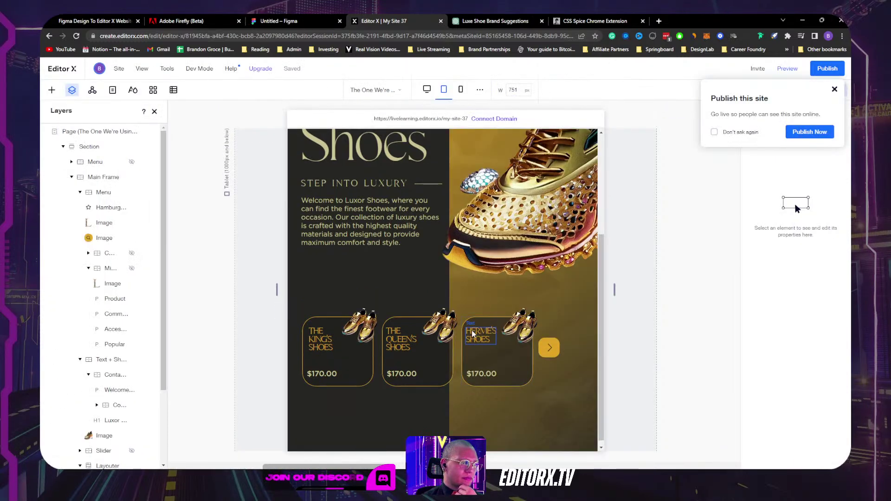
Step: Add 'THE' to the HERMES SHOES card heading text
left_click(473, 333)
left_click(468, 333)
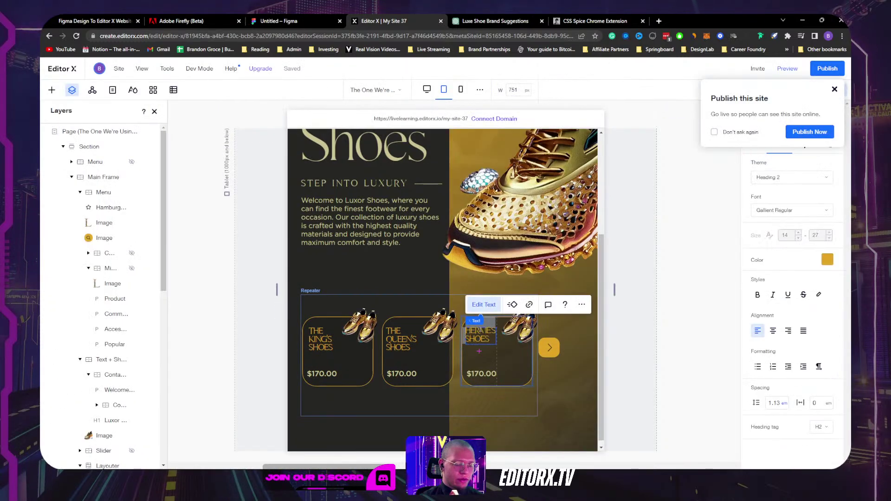
type("THE")
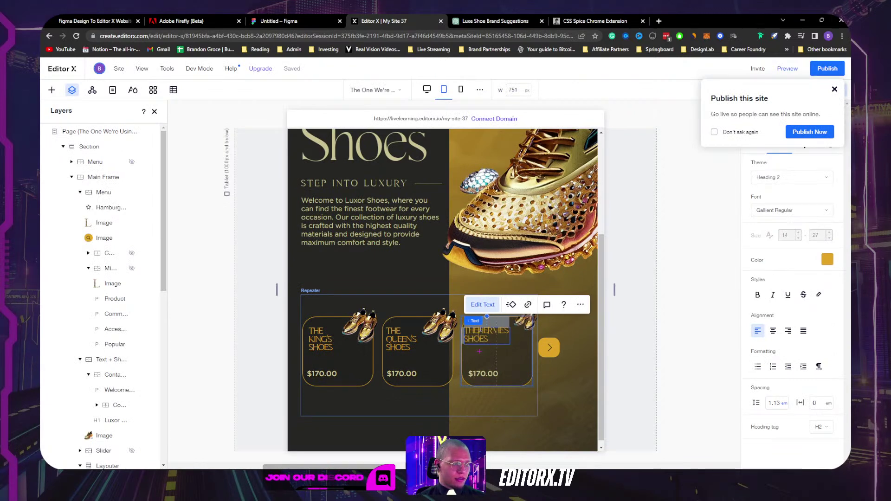
left_click(685, 305)
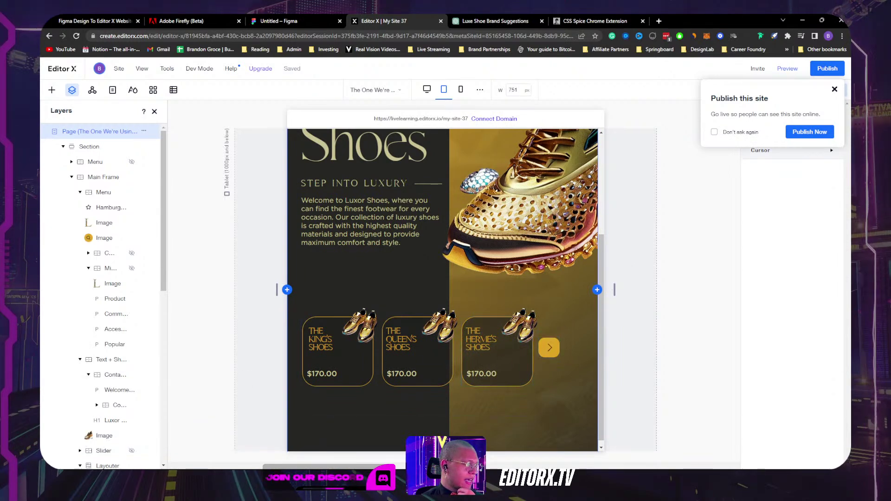
Step: Set the product slider's second Item to Don't Display in Layers
scroll(102, 311, "down", 10)
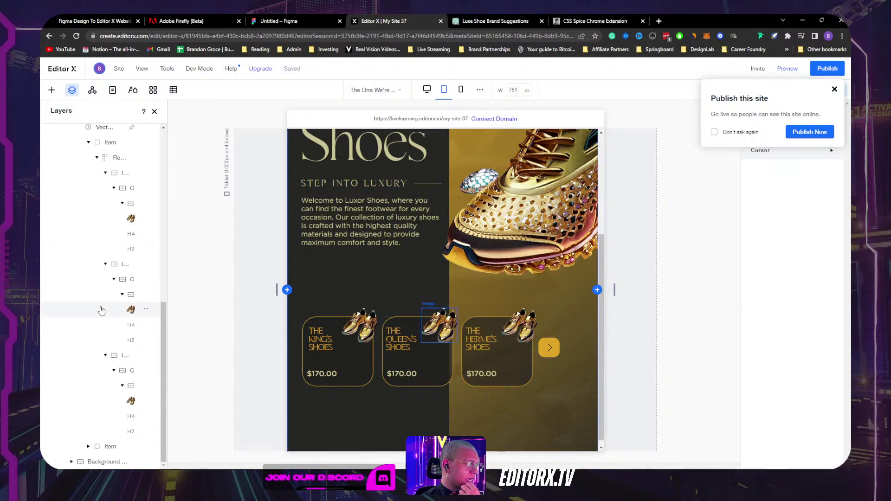
scroll(100, 260, "up", 2)
left_click(97, 247)
scroll(113, 283, "up", 2)
scroll(113, 281, "down", 2)
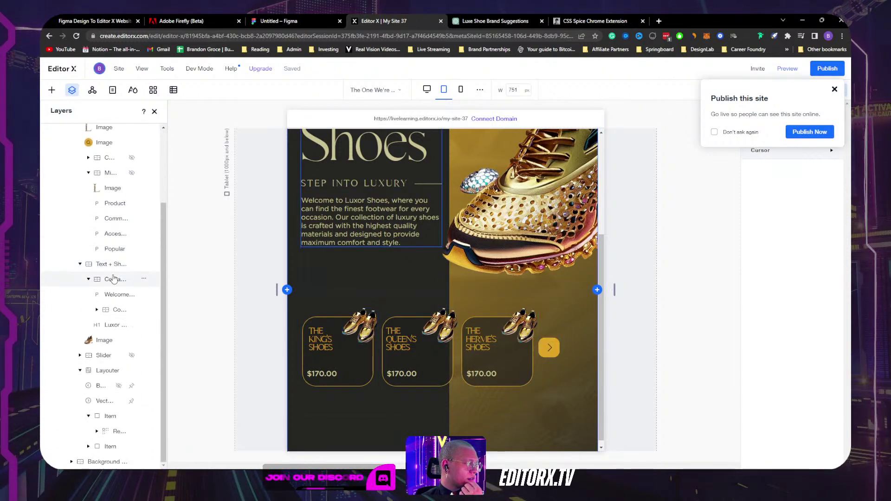
left_click(106, 370)
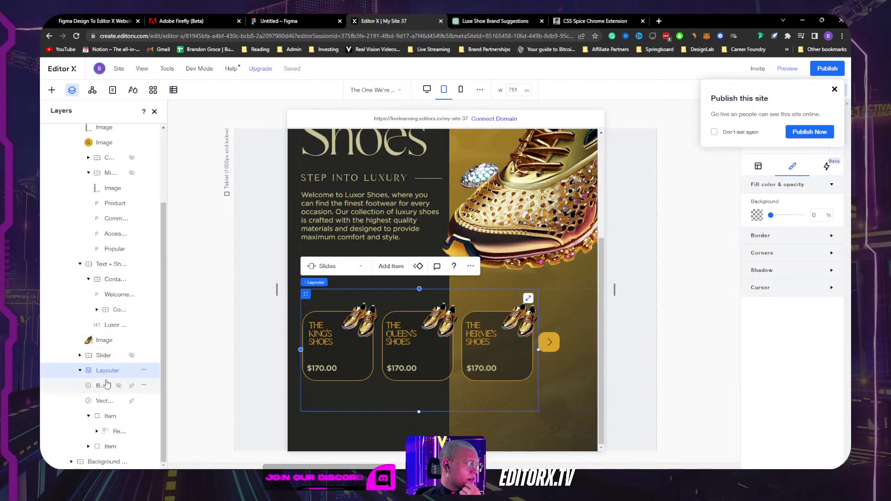
left_click(89, 417)
left_click(110, 447)
left_click(143, 445)
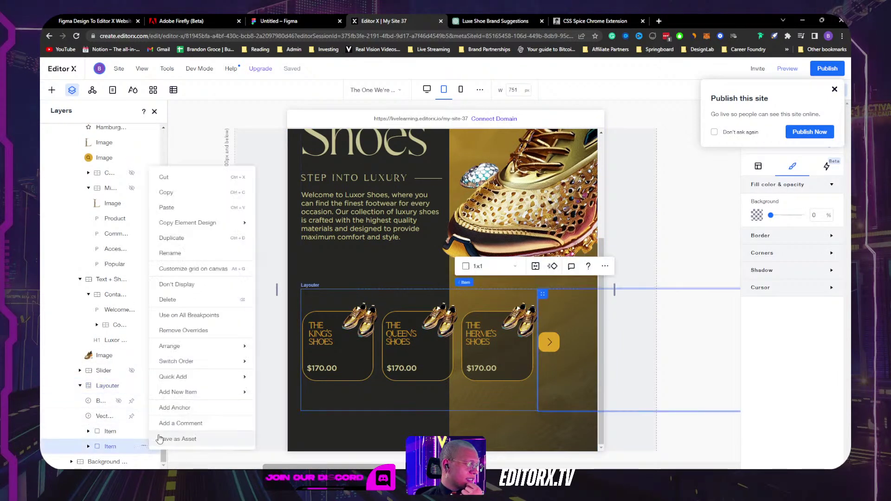
left_click(177, 284)
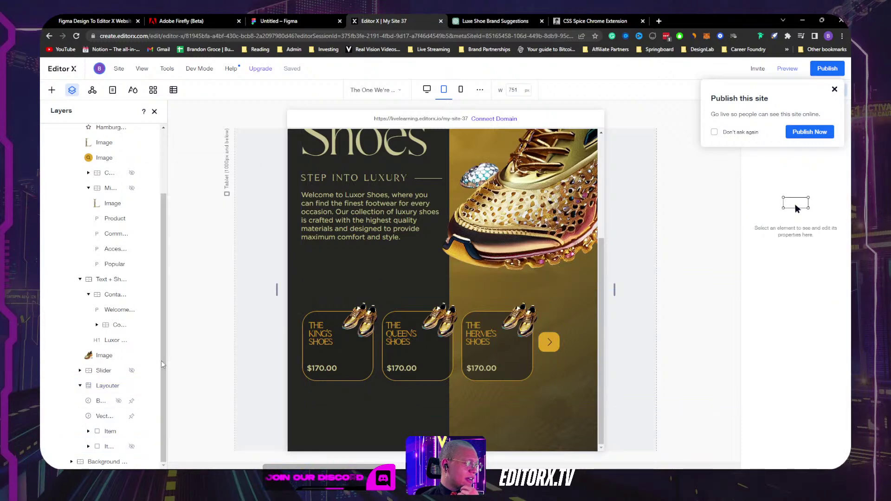
Step: Delete the second slider Item from all breakpoints via Manage
left_click(834, 89)
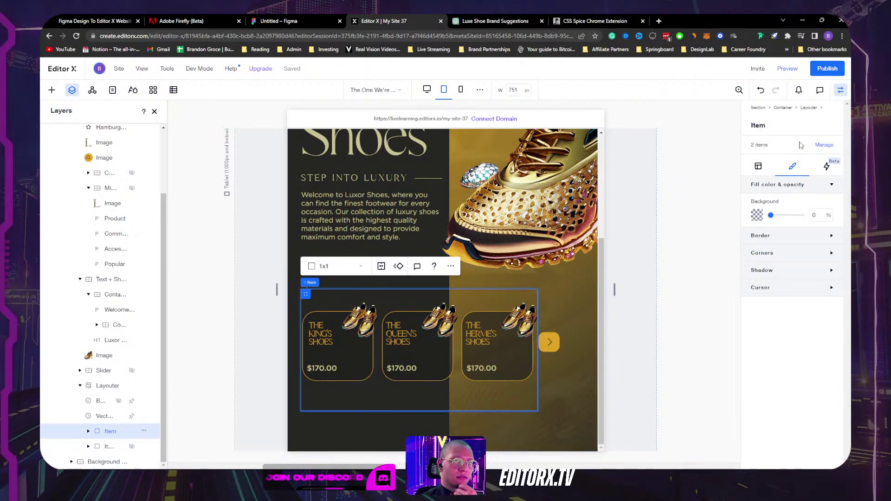
left_click(818, 147)
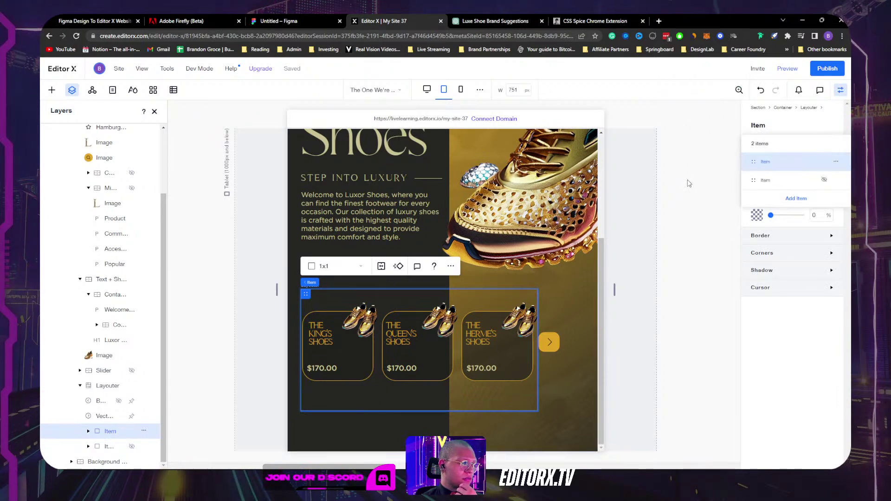
left_click(835, 181)
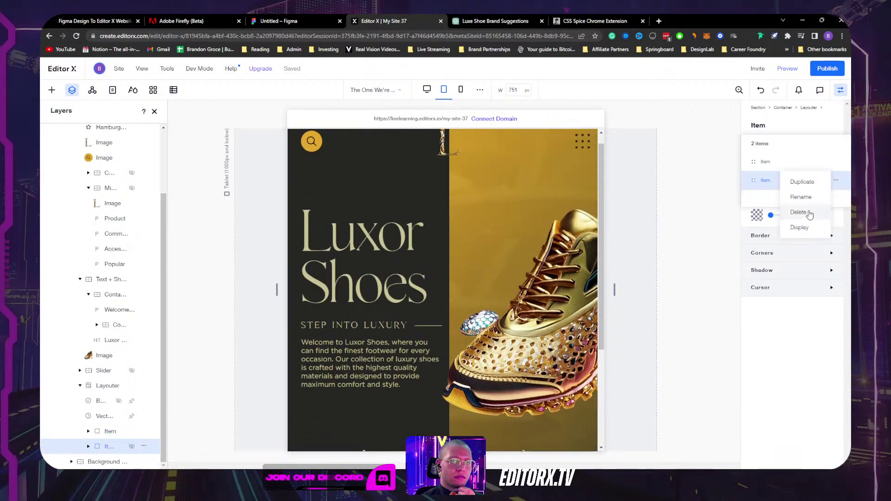
left_click(816, 195)
key("Return")
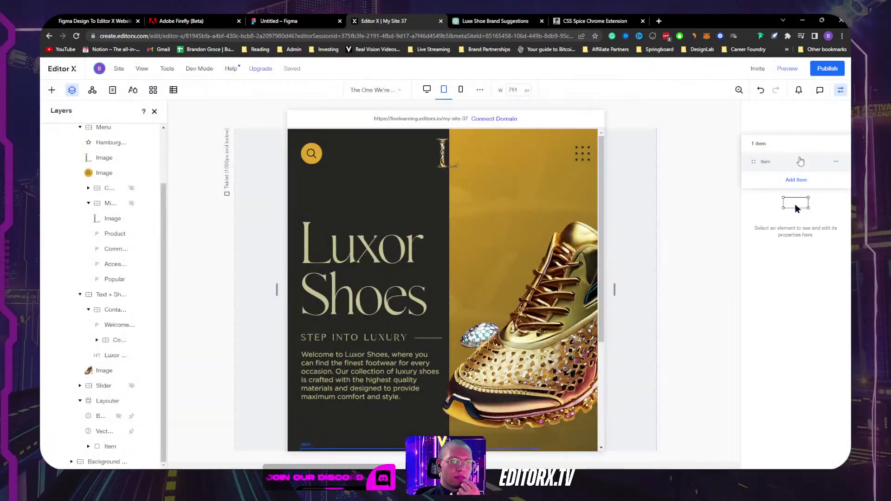
Step: Duplicate the remaining product-card Item, then preview the site
left_click(836, 161)
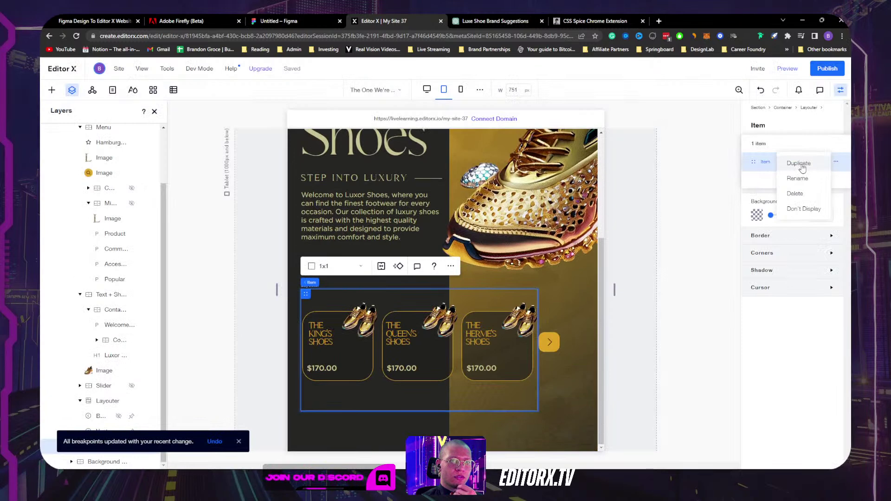
left_click(798, 164)
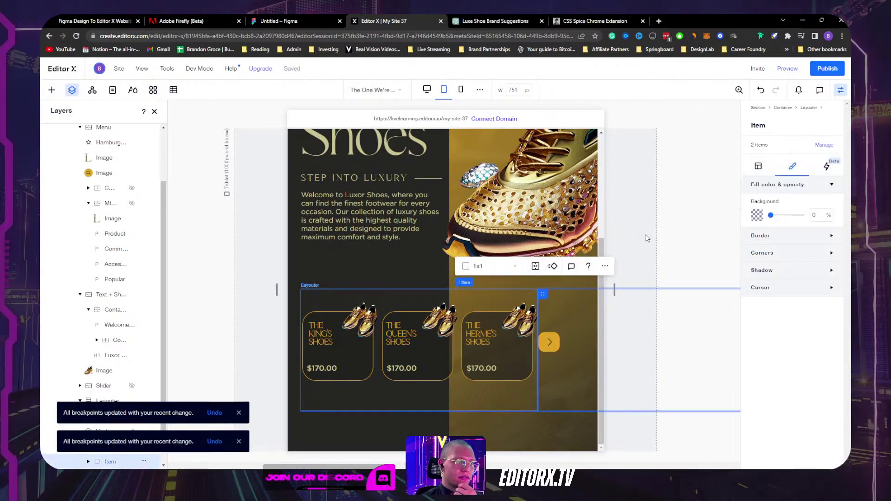
left_click(796, 70)
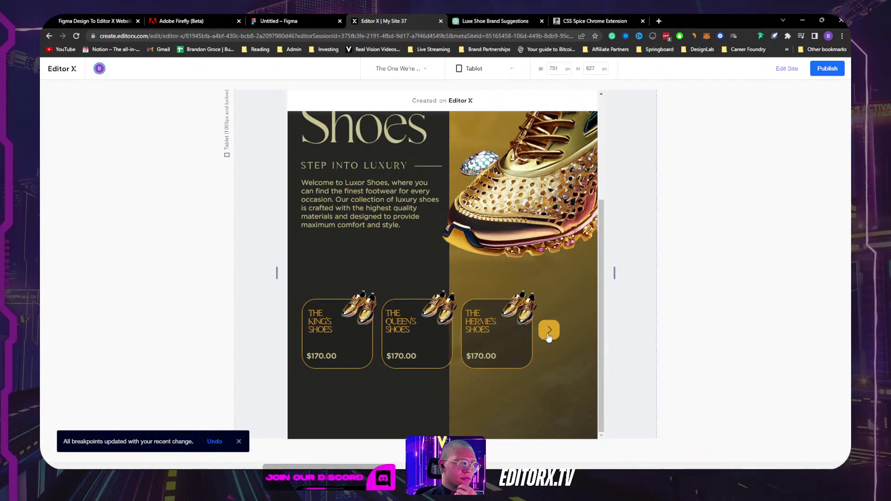
Step: Cycle the preview's product carousel through both cards and back
left_click(549, 337)
left_click(548, 337)
scroll(556, 290, "up", 2)
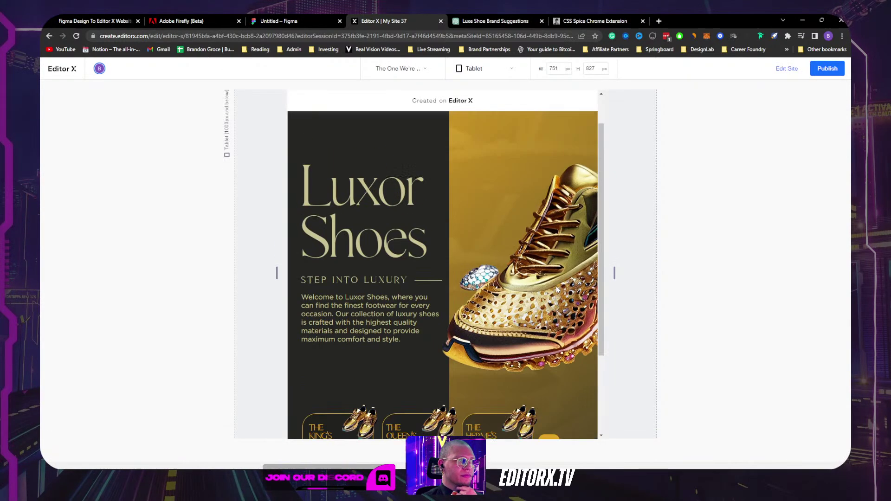
Step: Narrow the preview to mobile width, test the carousel's next arrow, and return to editing
left_click_drag(615, 272, 489, 277)
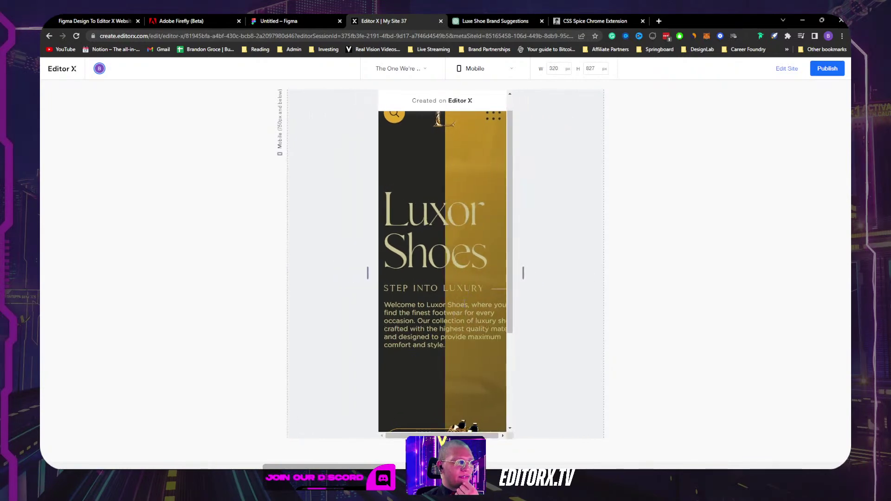
left_click_drag(413, 304, 469, 351)
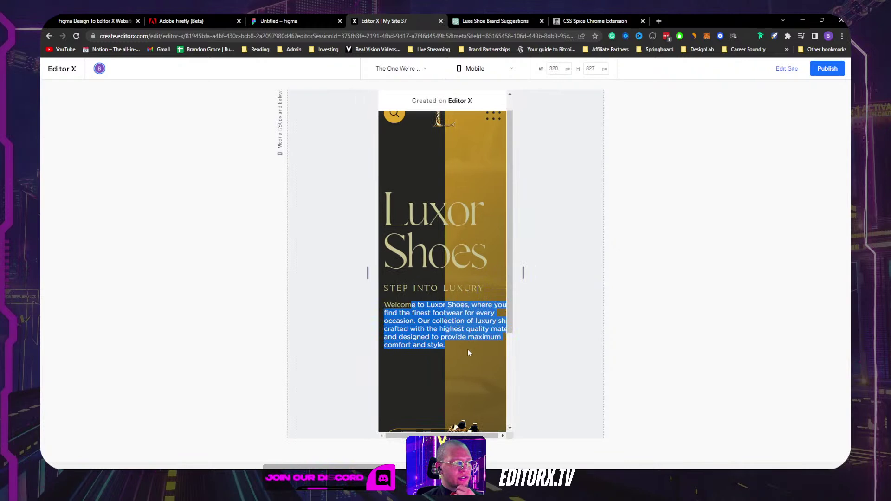
left_click(475, 301)
scroll(475, 301, "down", 2)
scroll(475, 300, "down", 1)
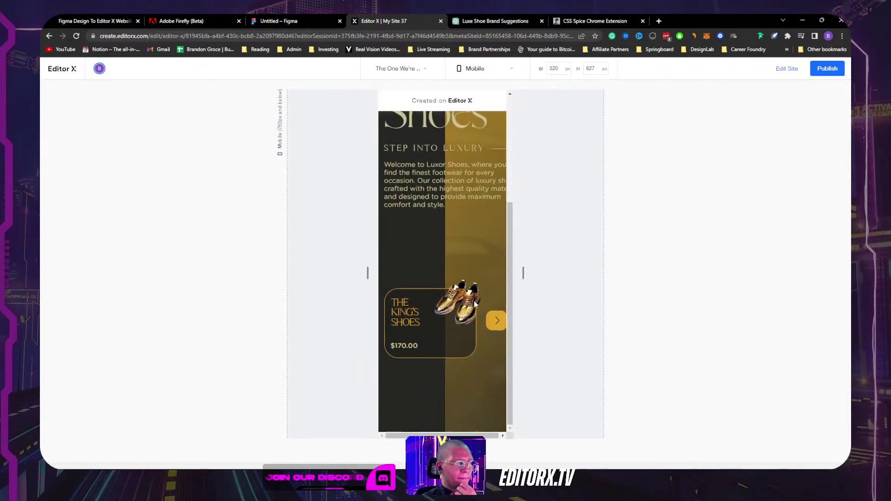
left_click(497, 322)
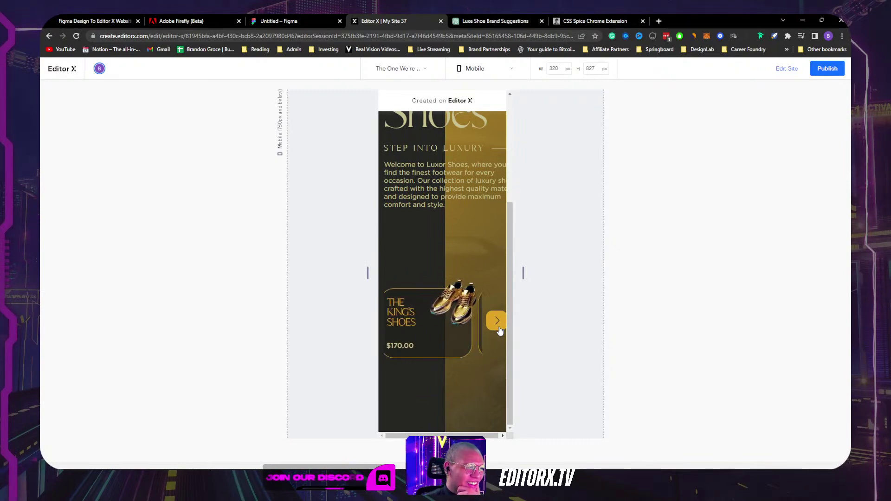
scroll(473, 260, "up", 3)
scroll(384, 251, "down", 2)
scroll(452, 236, "up", 3)
left_click(787, 69)
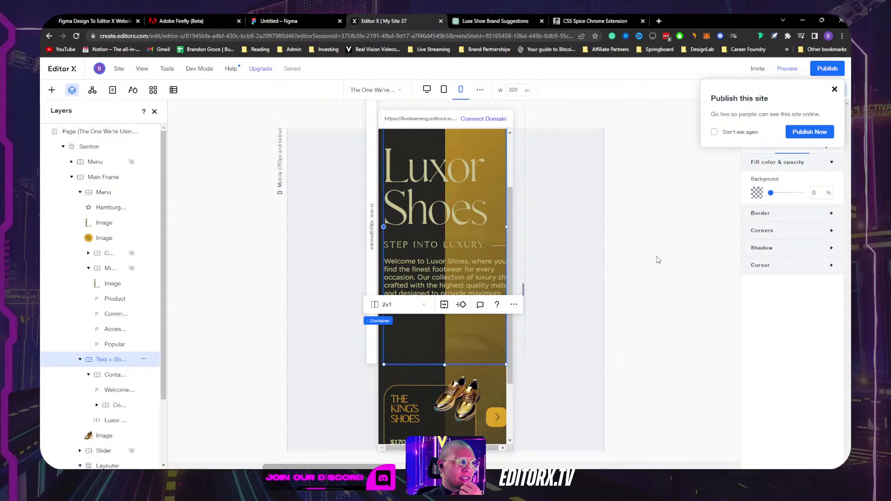
left_click(389, 231)
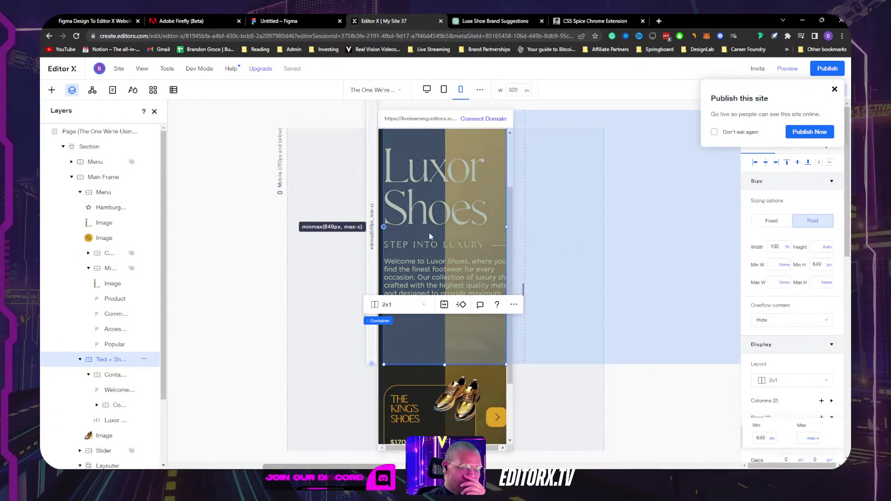
left_click(788, 248)
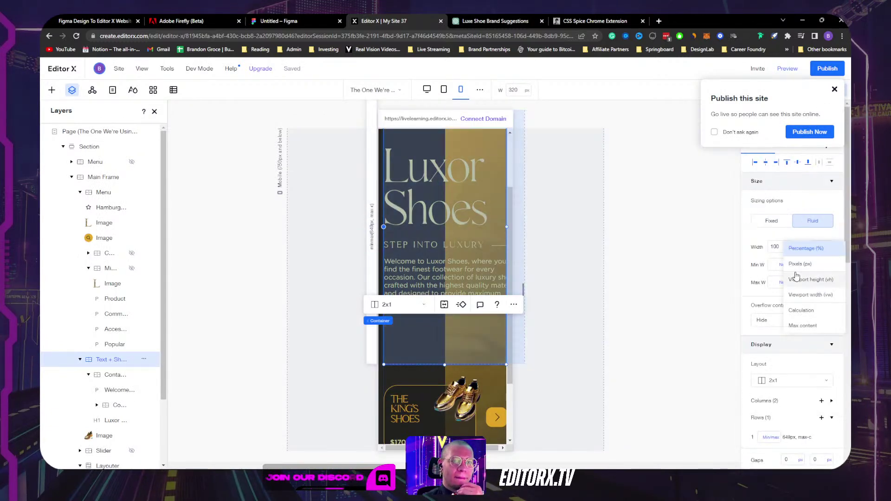
left_click(806, 327)
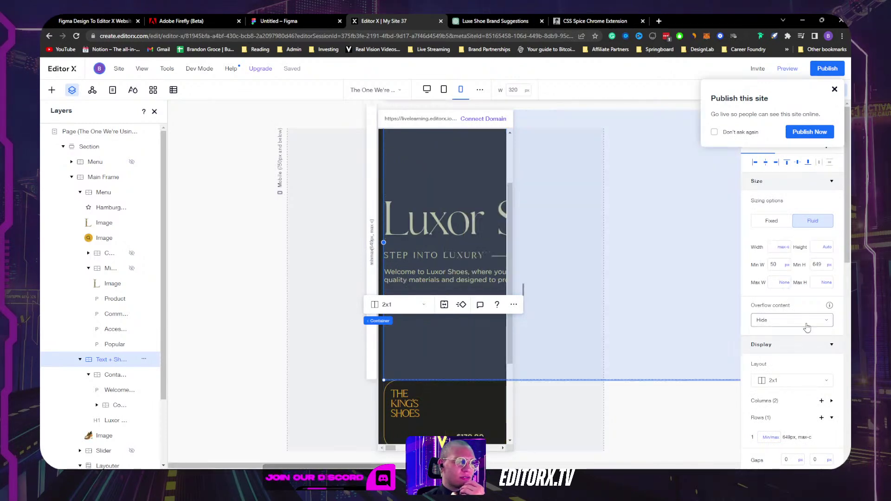
key("ctrl+z")
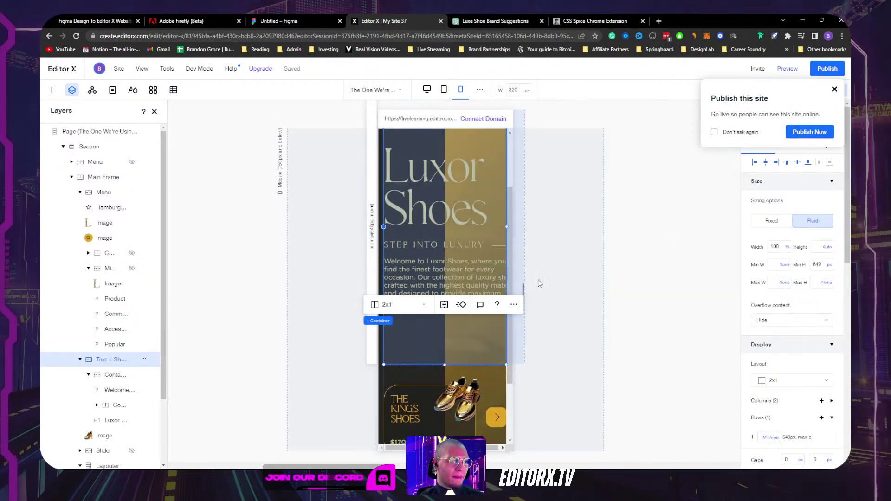
left_click(714, 232)
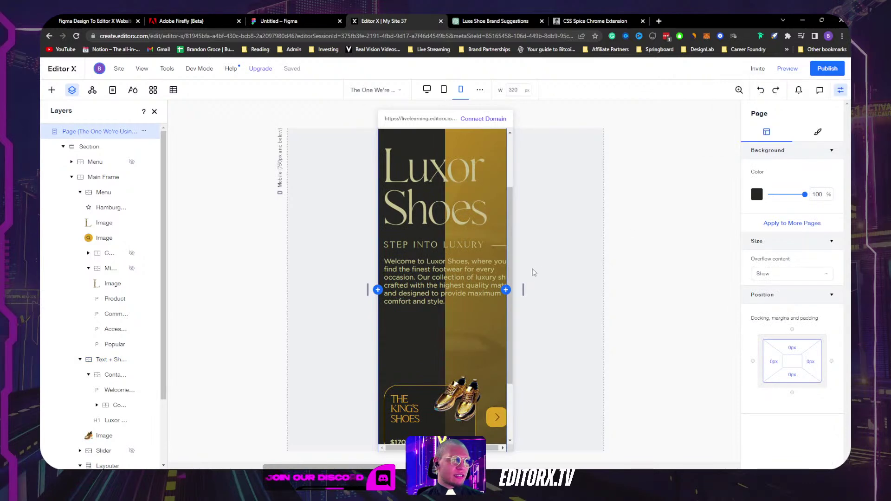
left_click_drag(523, 290, 640, 288)
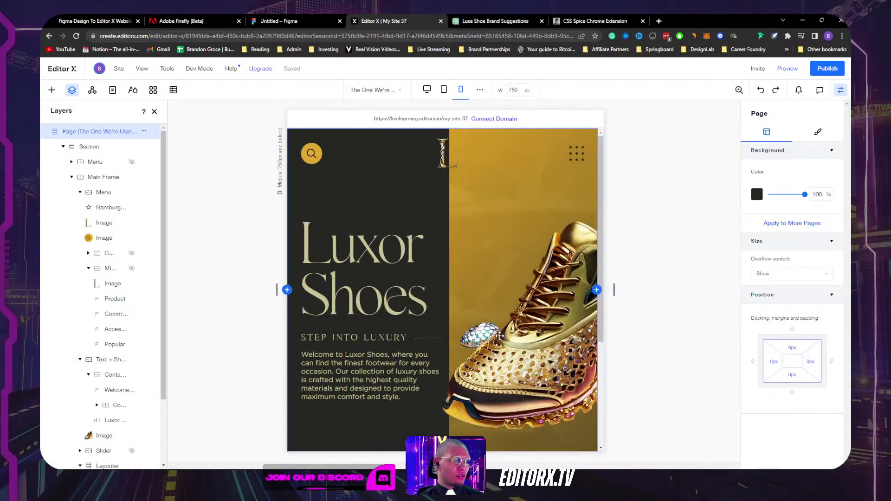
left_click(526, 334)
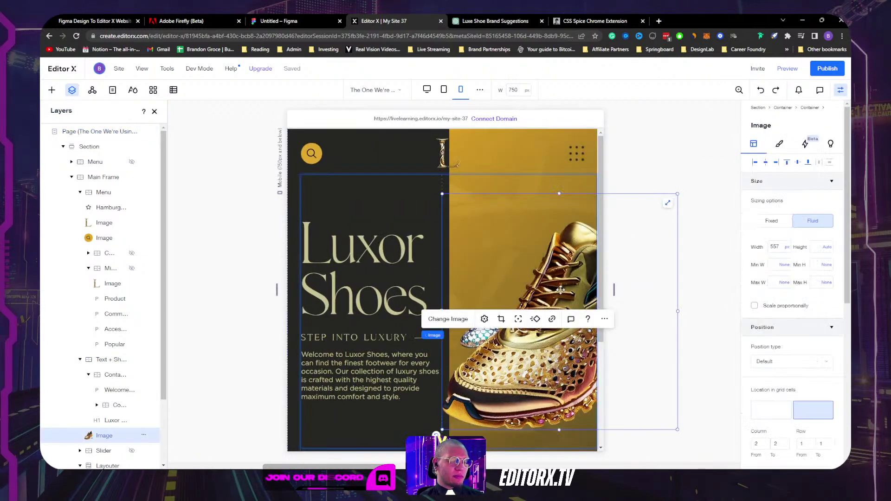
scroll(560, 290, "down", 2)
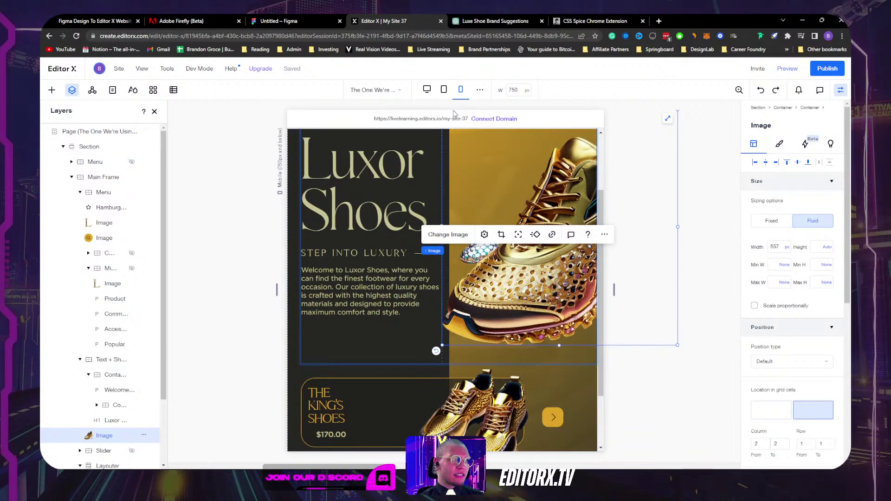
left_click(460, 89)
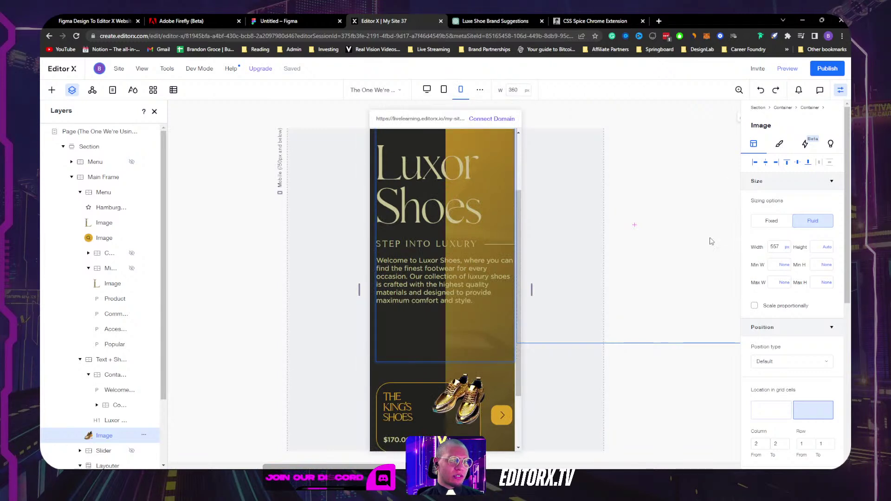
left_click(786, 248)
left_click(797, 232)
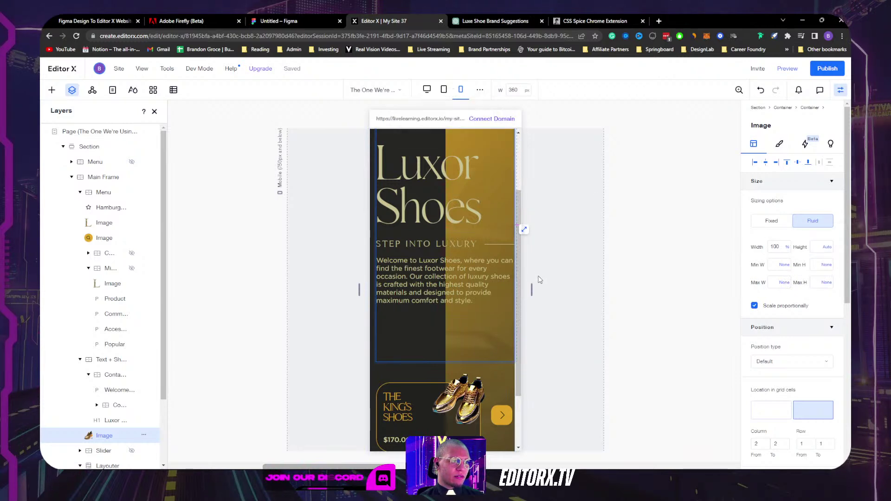
mouse_move(531, 288)
left_mouse_down()
mouse_move(654, 285)
mouse_move(527, 284)
mouse_move(535, 280)
mouse_move(578, 293)
mouse_move(523, 293)
left_mouse_up()
key("ctrl+z")
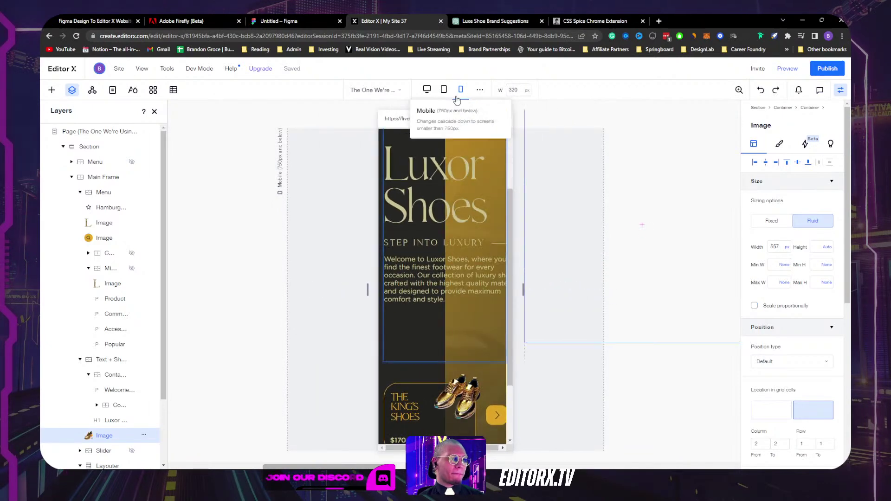
Step: Set the hero's golden shoe image to Don't Display on the mobile layout
scroll(139, 394, "down", 1)
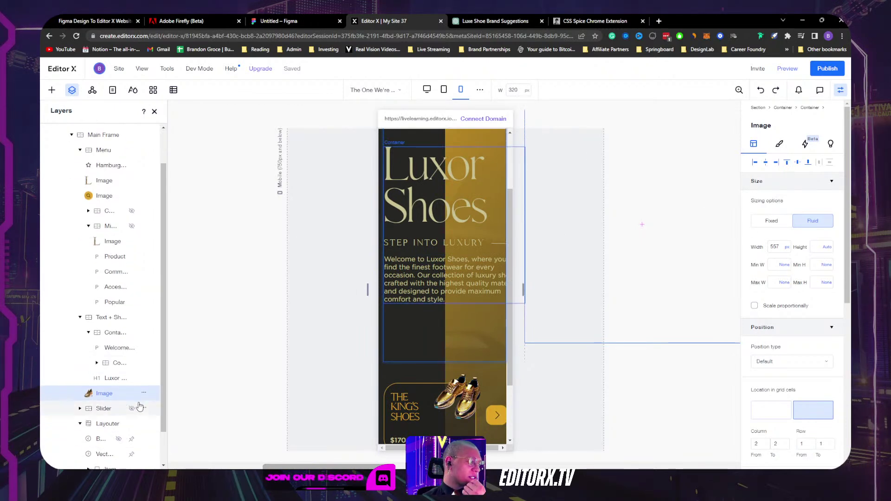
left_click(145, 393)
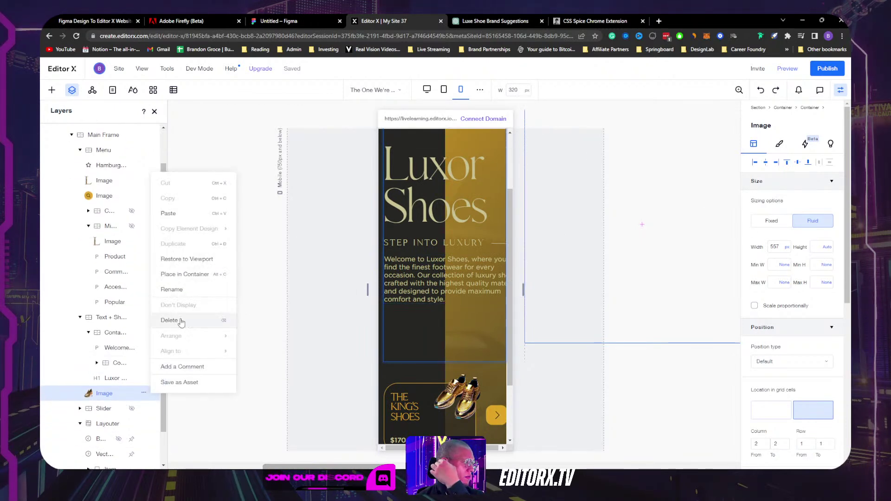
mouse_move(181, 226)
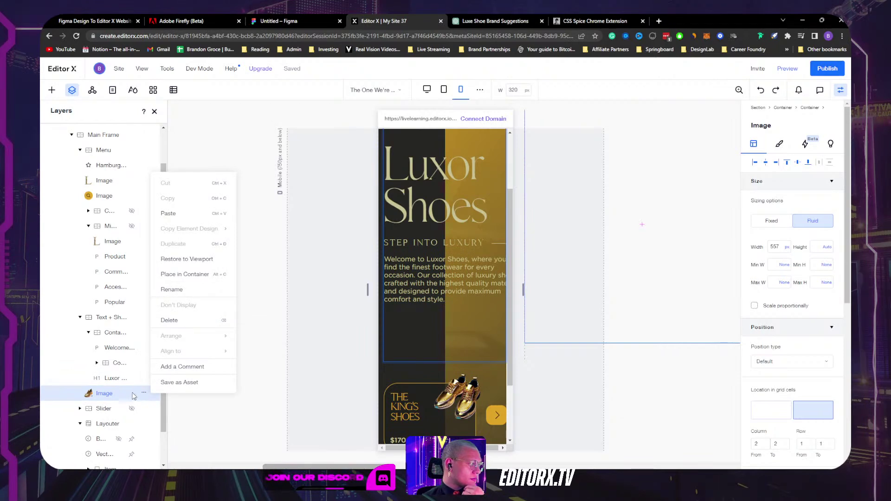
left_click(144, 393)
left_click(144, 393)
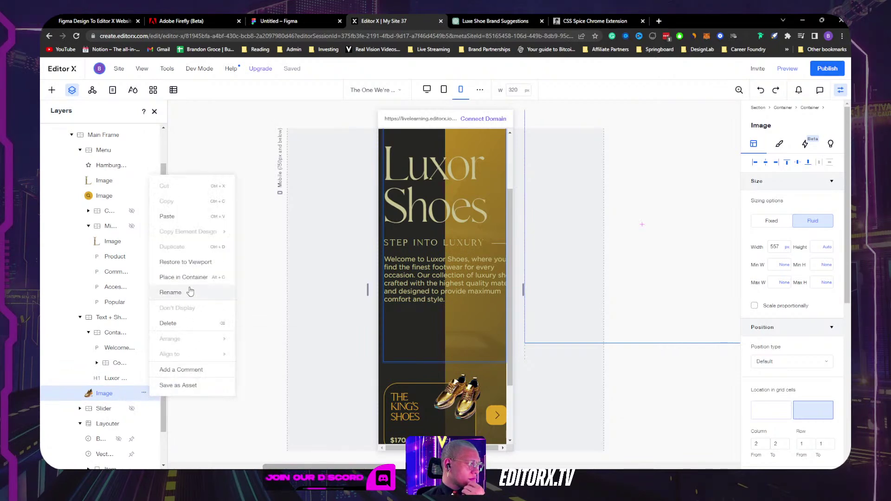
left_click(558, 396)
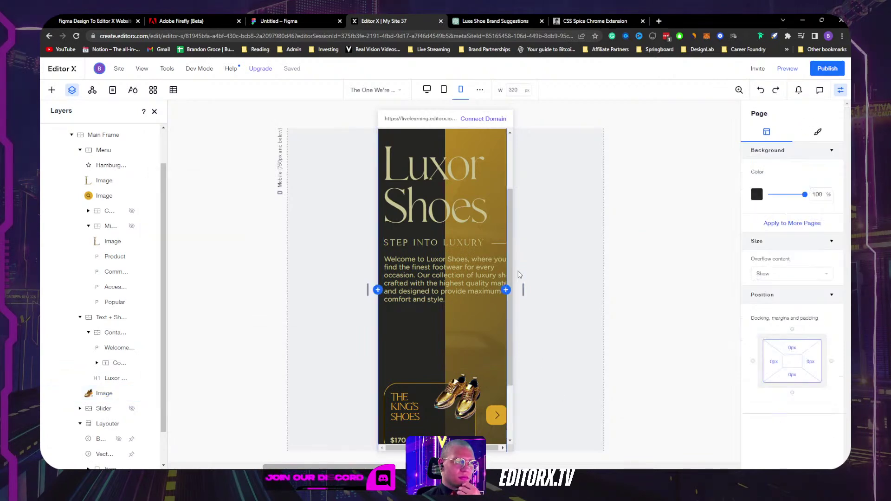
left_click_drag(522, 292, 596, 289)
left_click(530, 323)
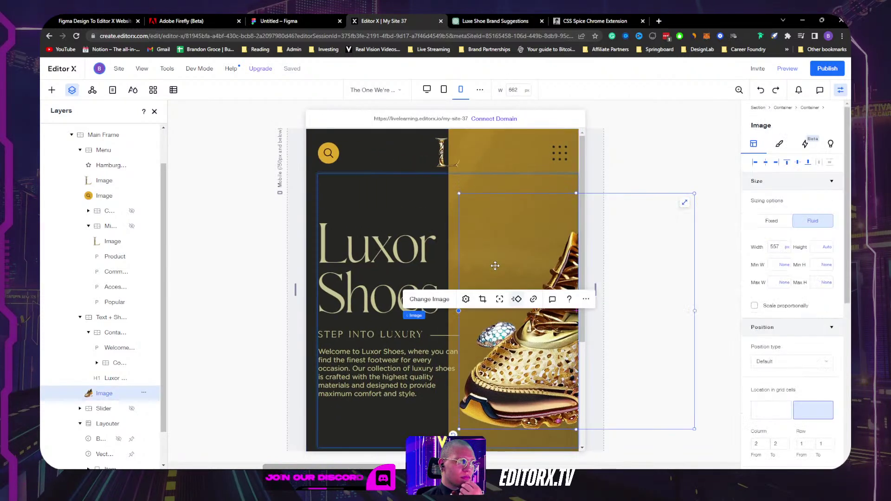
left_click(144, 394)
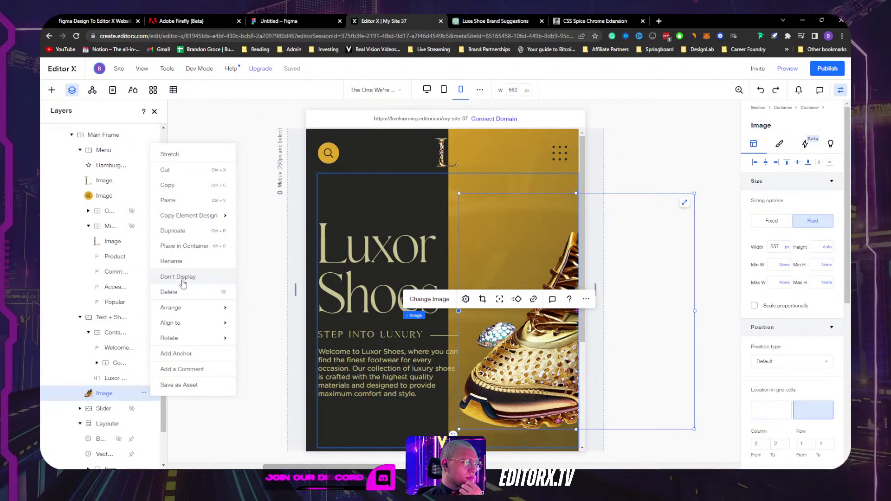
left_click(605, 304)
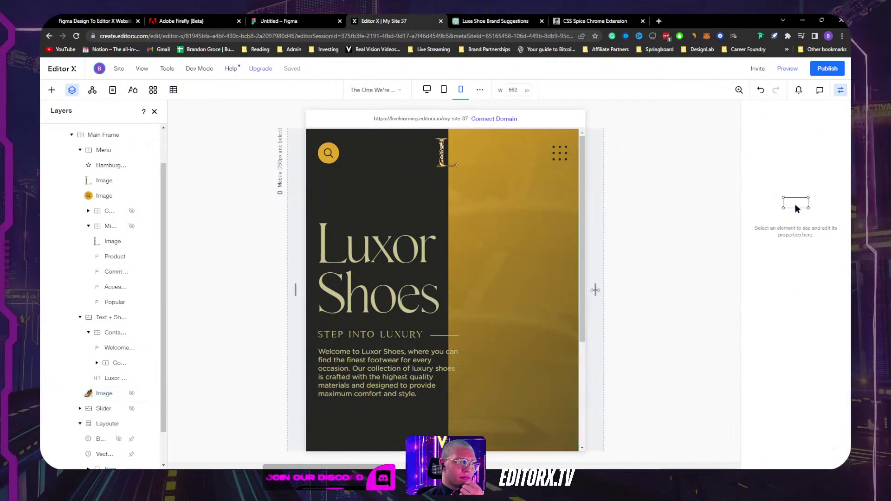
left_click_drag(596, 294, 569, 281)
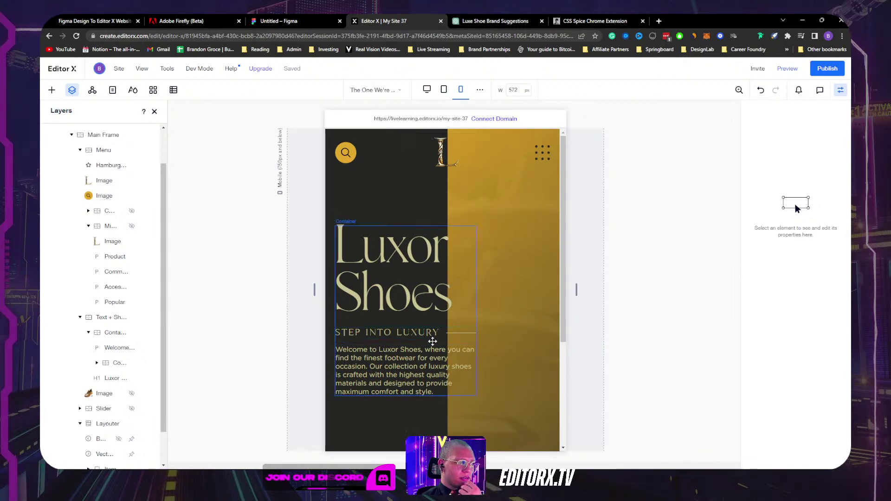
Step: Switch the Text + Shoe container's layout from 2x1 to a single-column 1x2 grid
left_click(433, 341)
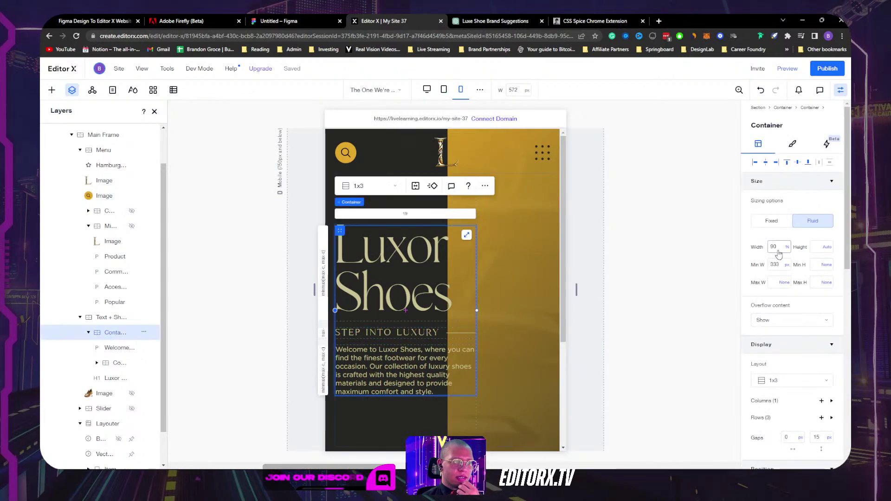
left_click(534, 205)
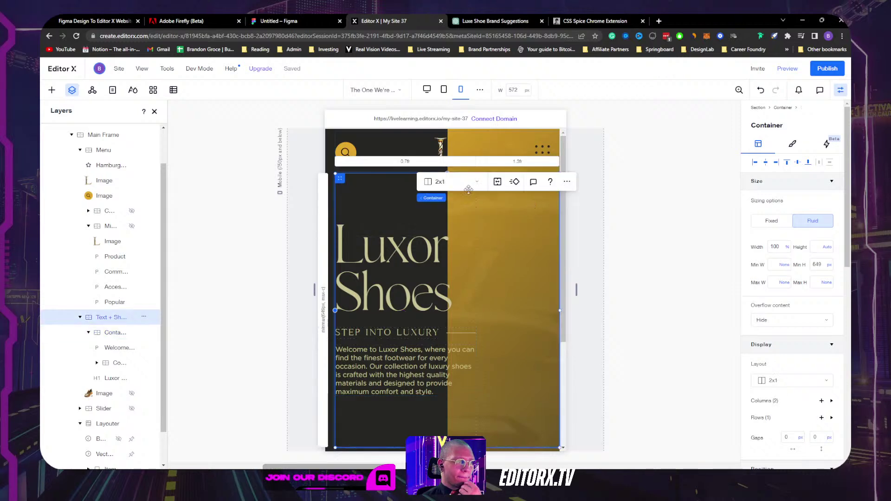
left_click(446, 183)
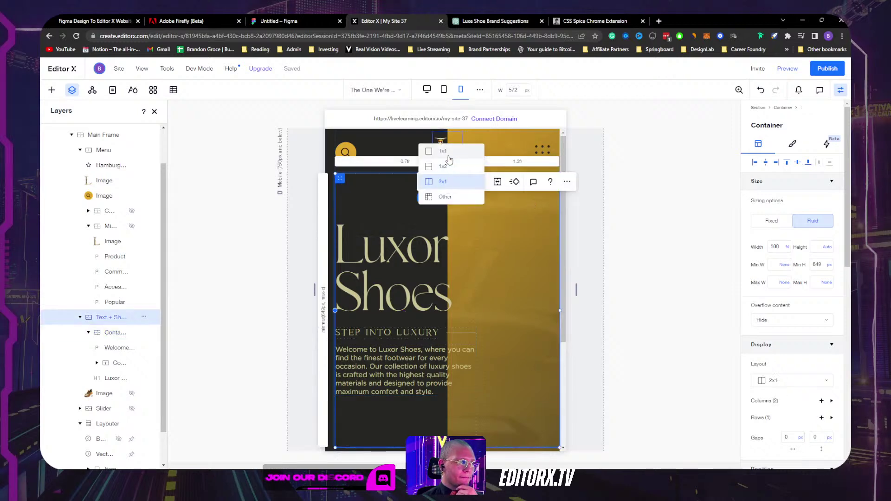
left_click(444, 166)
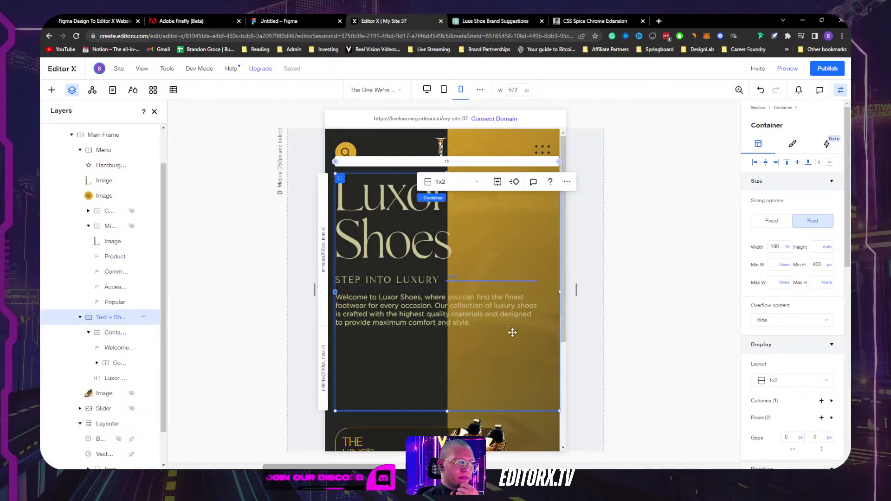
left_click(492, 242)
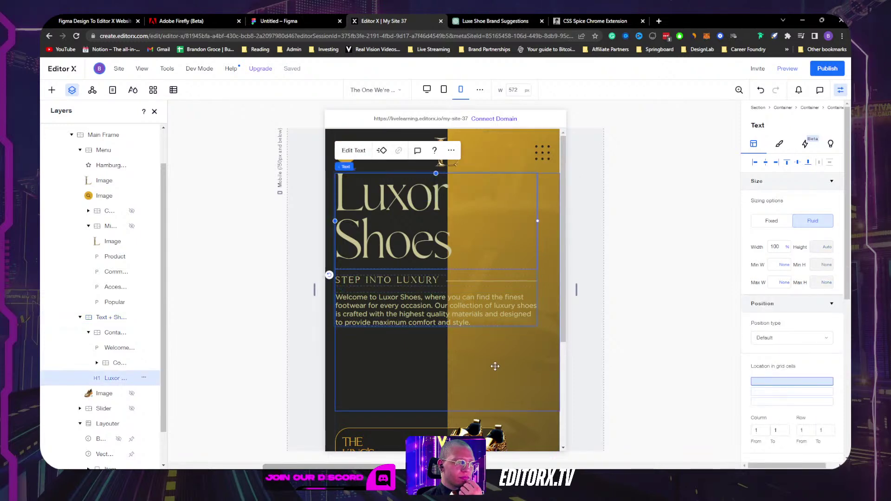
left_click(495, 366)
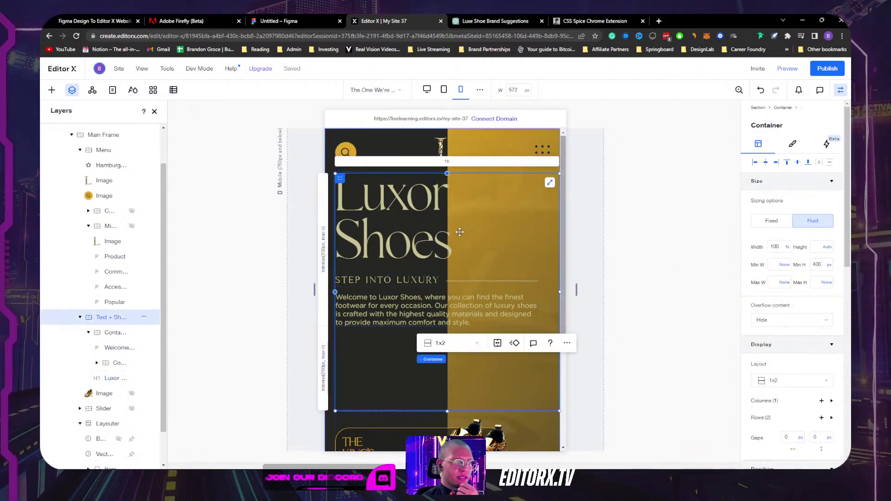
left_click(447, 235)
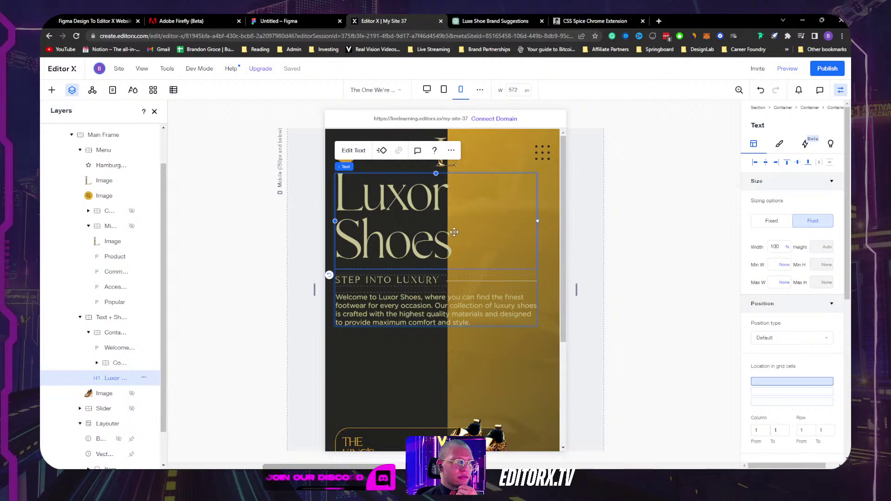
Step: Set the Luxor Shoes H1 heading's font size to 50 in the Design tab
left_click(779, 144)
left_click(789, 236)
type("80")
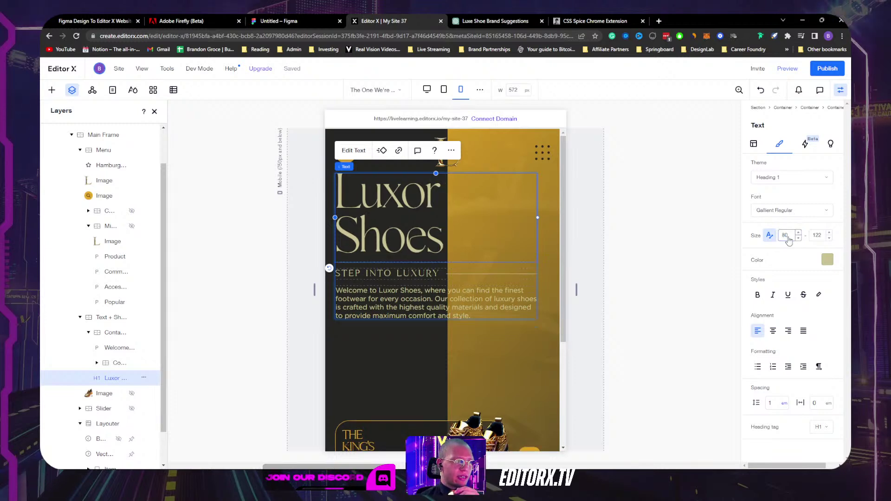
type("50")
key("Return")
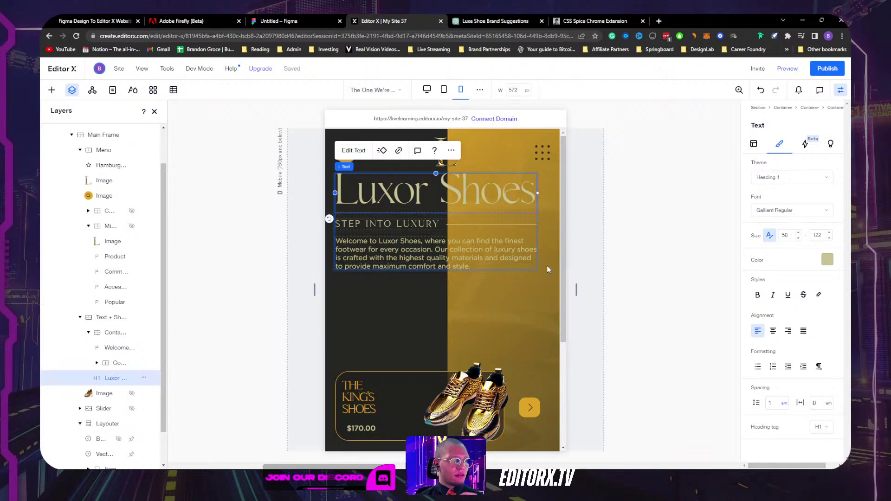
scroll(529, 277, "down", 3)
scroll(529, 292, "up", 3)
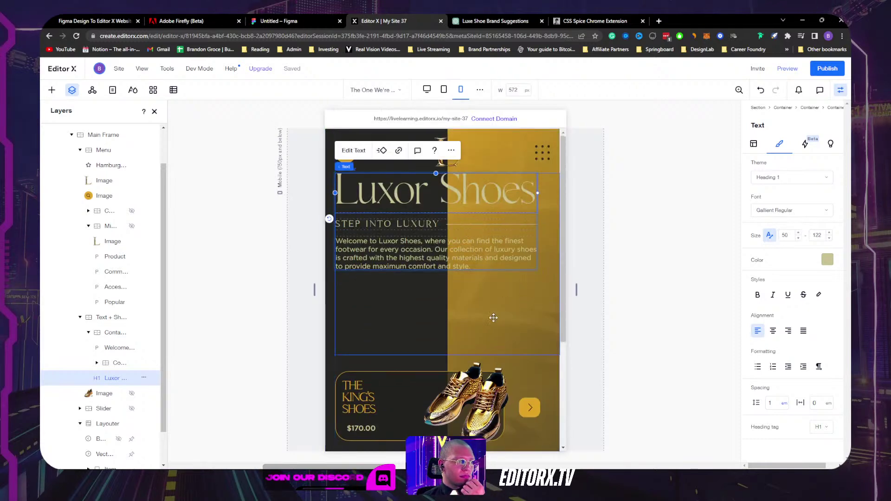
left_click(485, 322)
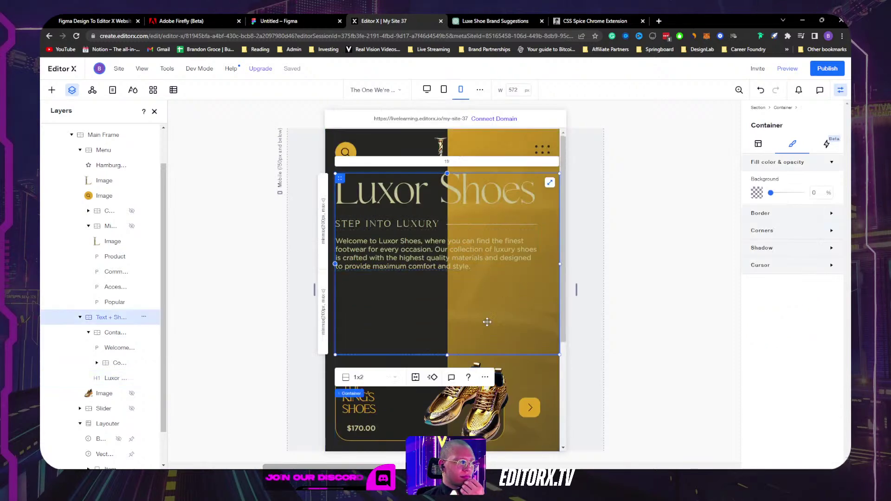
Step: Delete grid row 2 from the hero container
left_click(324, 322)
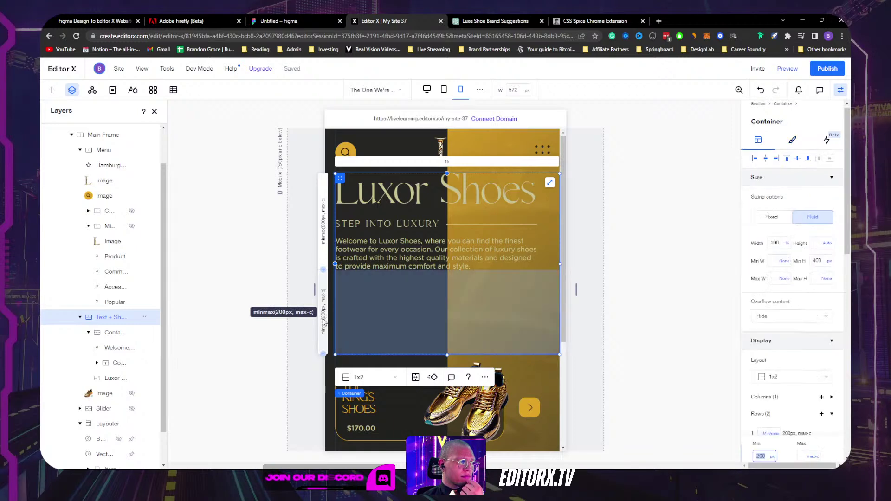
scroll(770, 412, "down", 1)
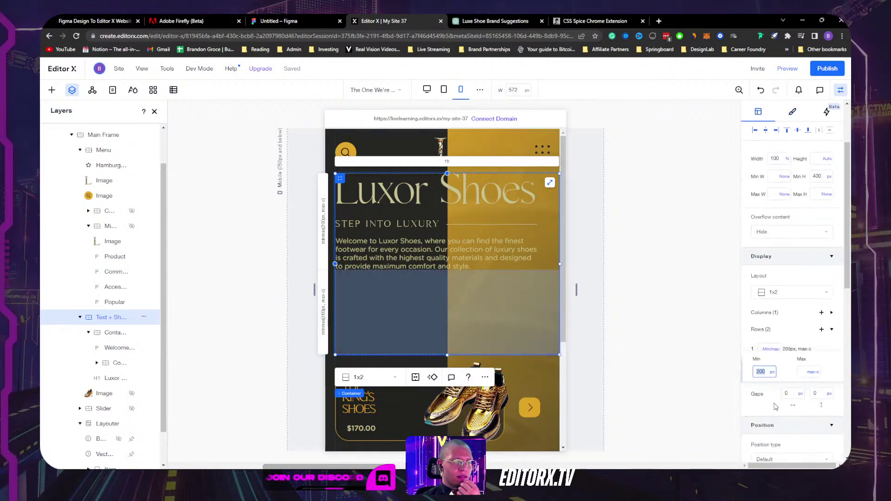
left_click(484, 378)
mouse_move(510, 296)
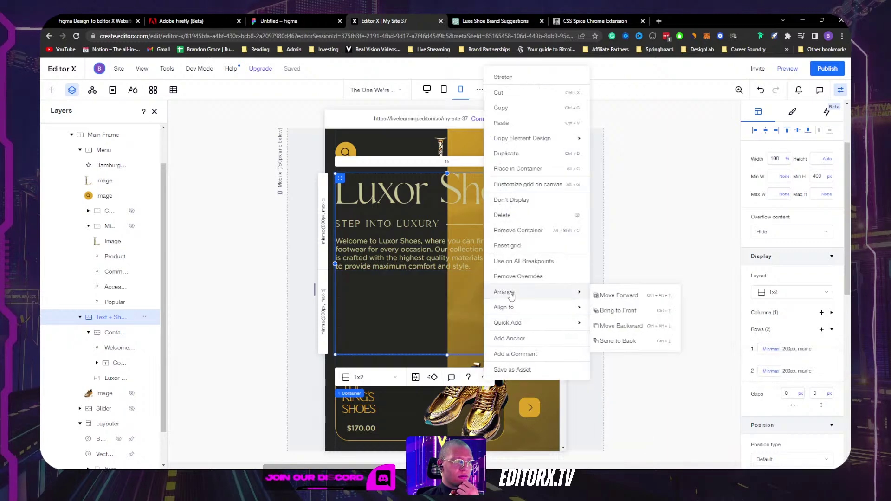
left_click(323, 312)
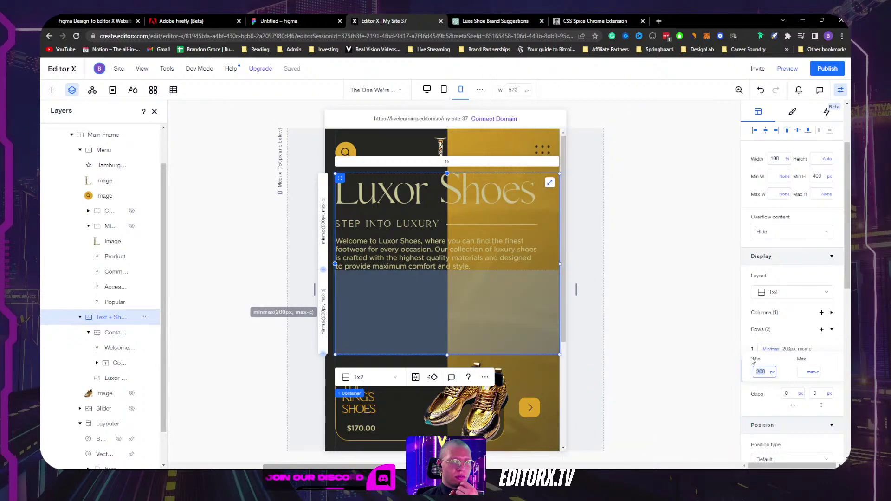
left_click(830, 390)
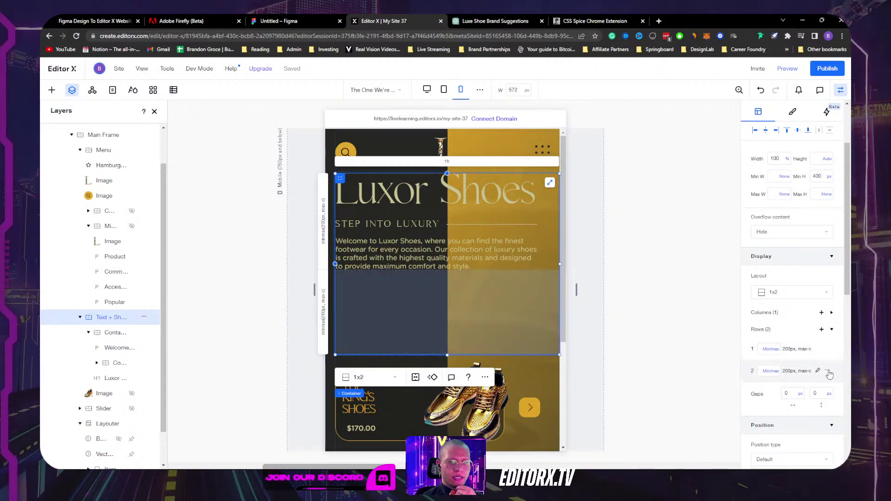
left_click(829, 374)
left_click(798, 416)
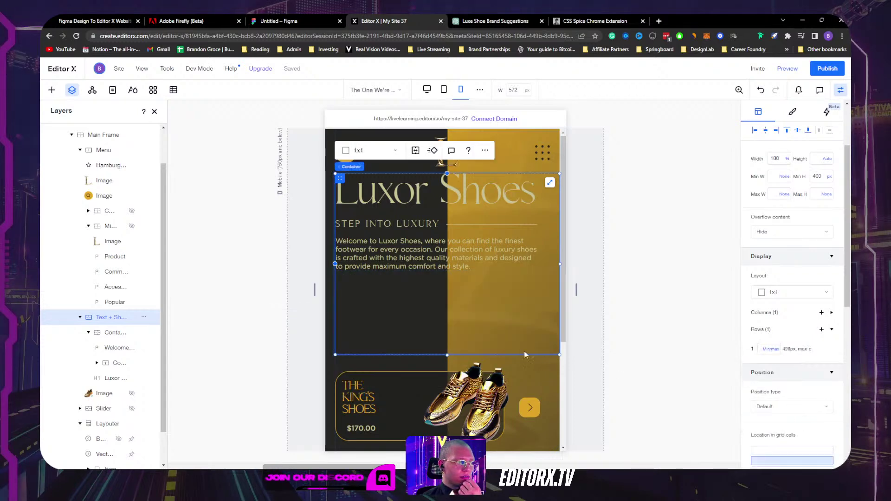
Step: Keep the hero container at Width 100% and Height Auto
scroll(800, 265, "up", 3)
left_click(787, 247)
left_click(773, 253)
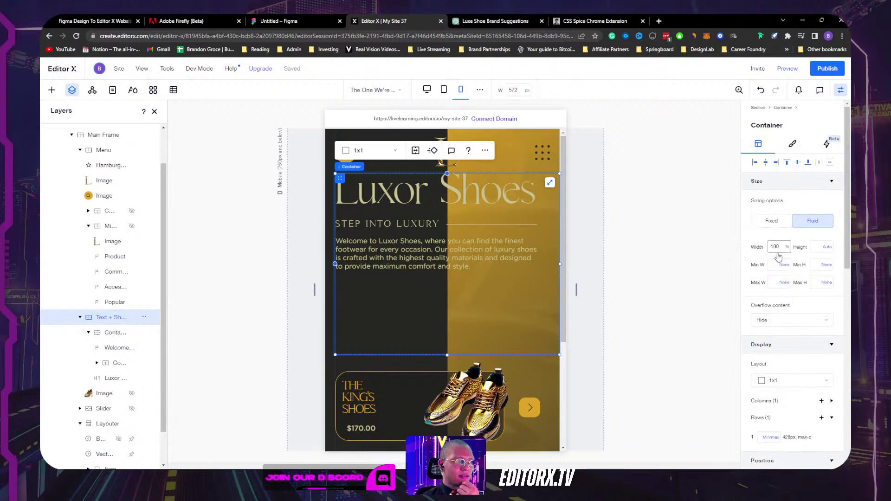
left_click(827, 250)
left_click(793, 252)
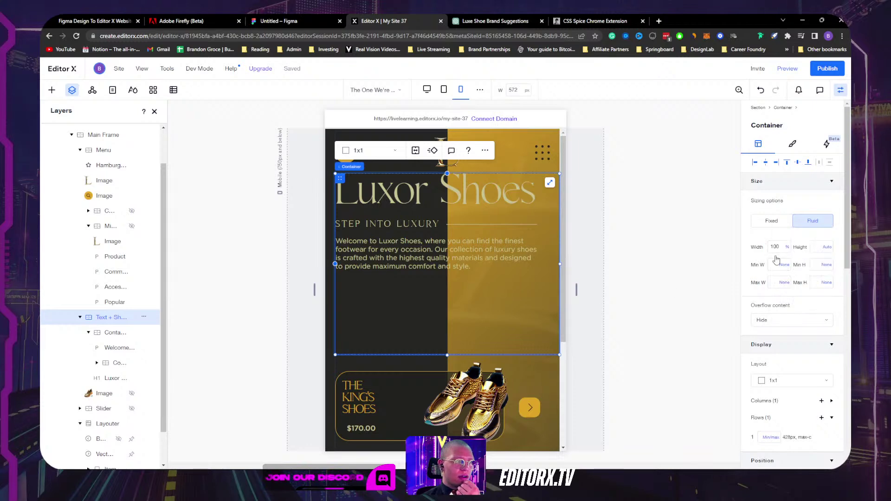
left_click(456, 265)
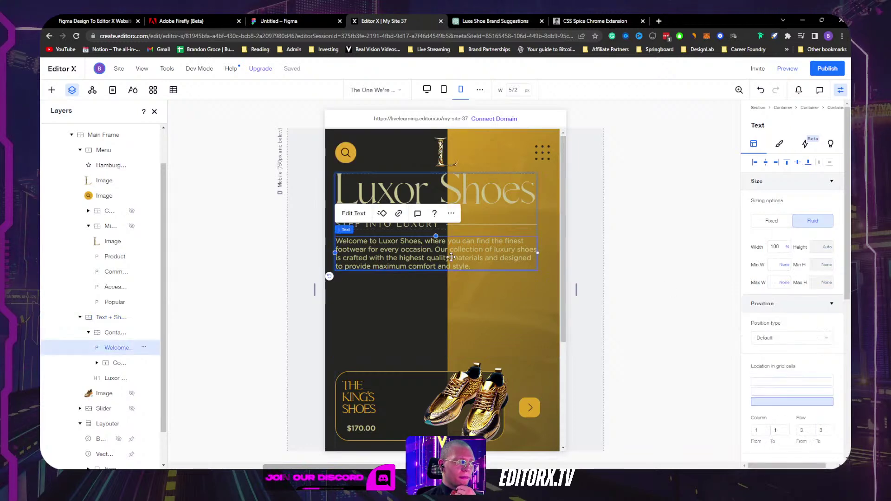
left_click(522, 227)
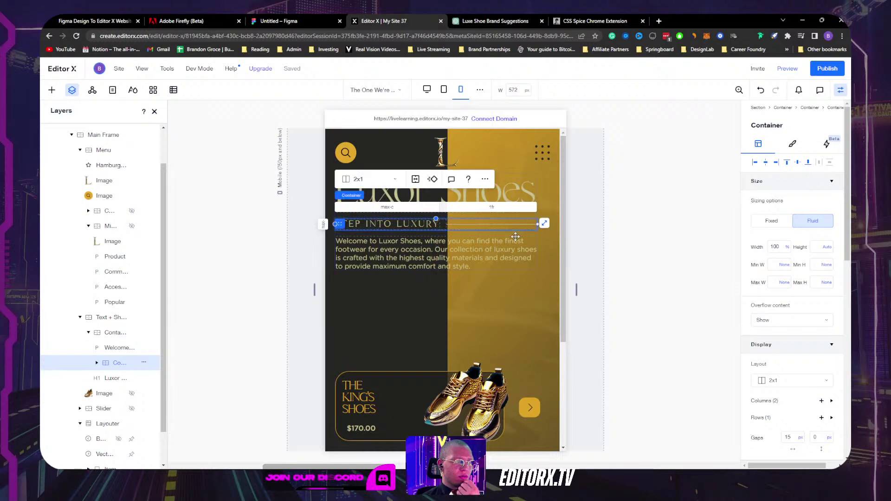
left_click(517, 234)
scroll(816, 327, "down", 6)
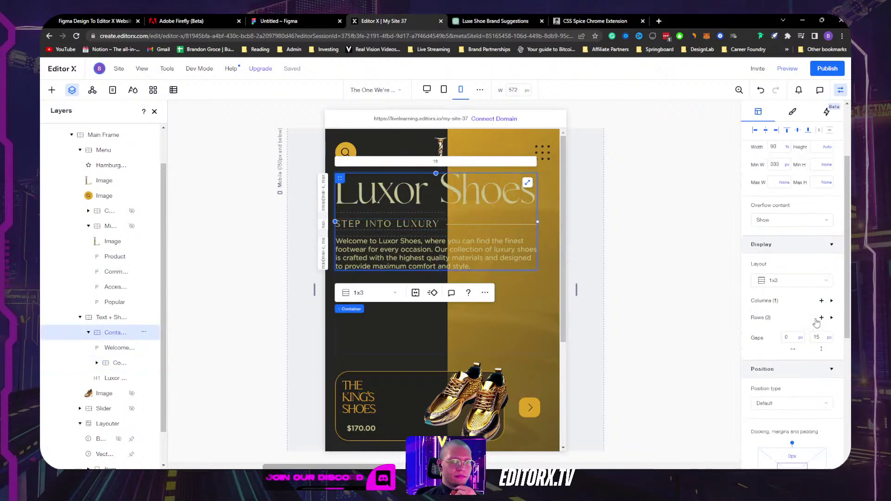
left_click(513, 303)
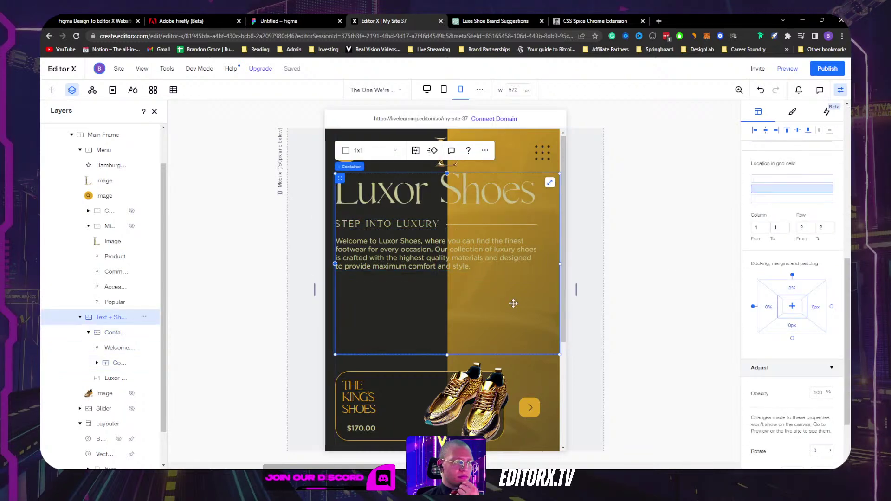
scroll(798, 320, "down", 2)
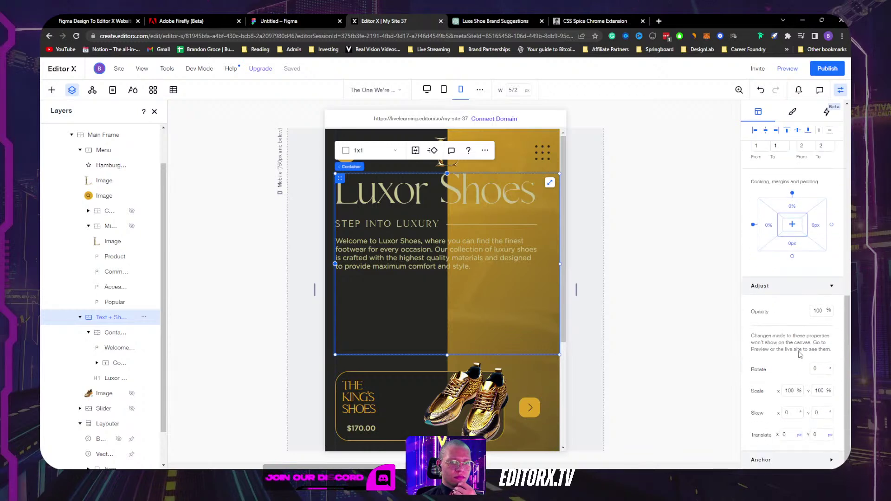
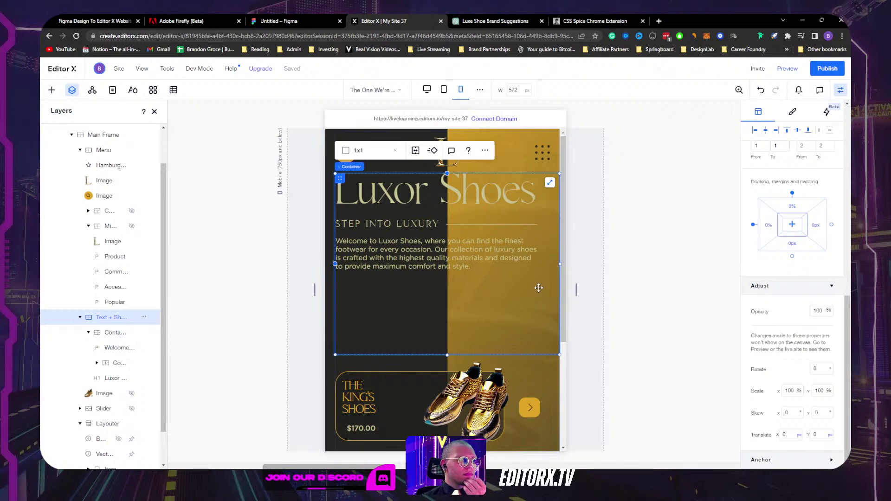
Step: Select the outer Text + Shop hero container in Layers
scroll(482, 307, "down", 2)
scroll(411, 256, "up", 2)
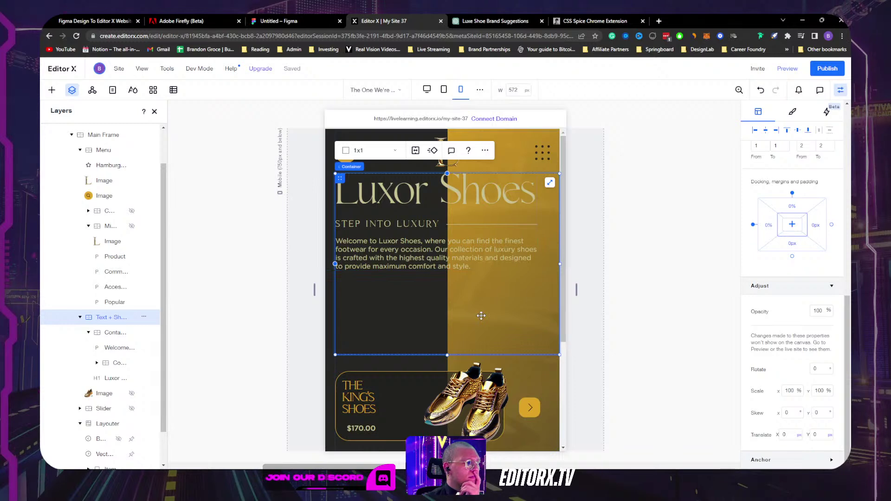
left_click(111, 333)
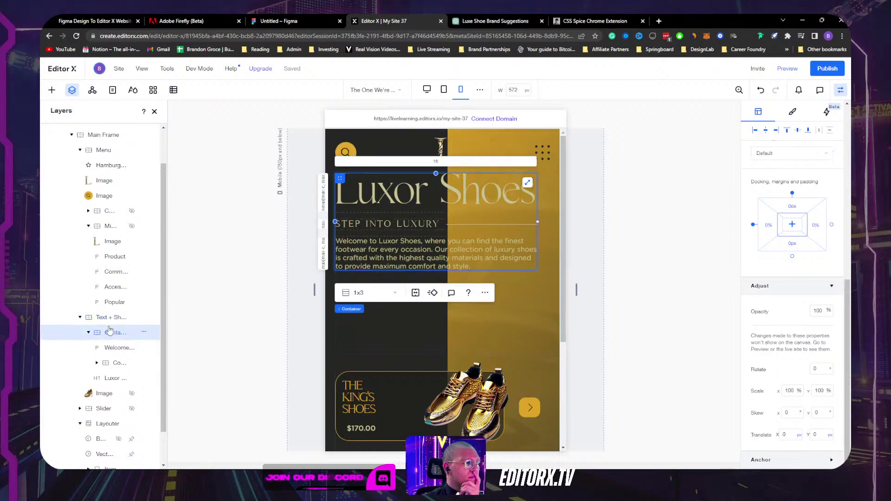
left_click(112, 320)
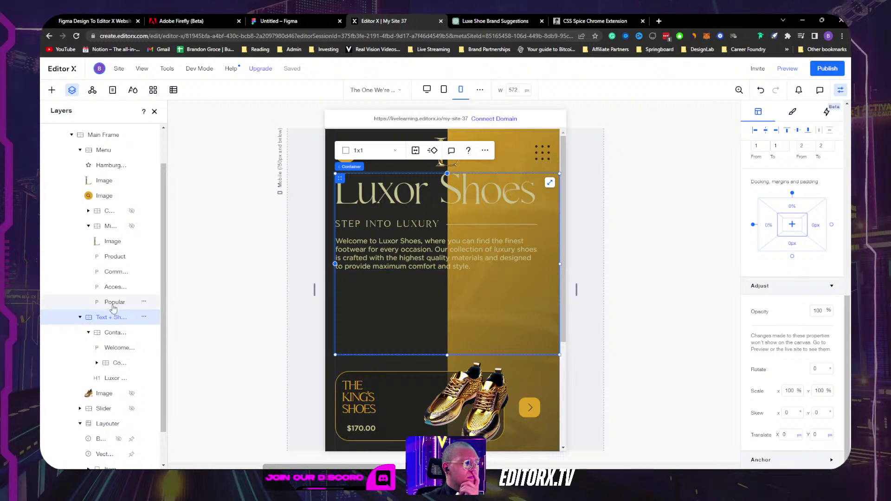
left_click(112, 332)
left_click(114, 317)
scroll(783, 255, "up", 5)
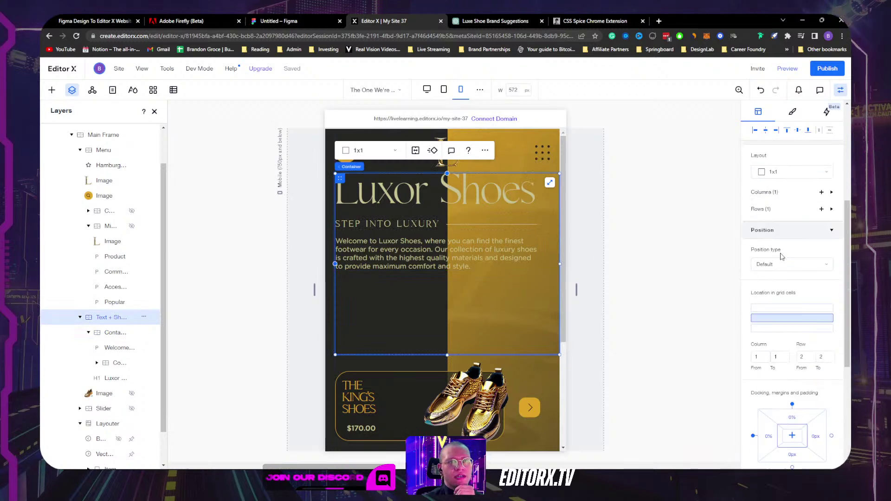
Step: Set the container's height to a fixed 300 px, after trying and undoing 100%
left_click(827, 251)
left_click(799, 231)
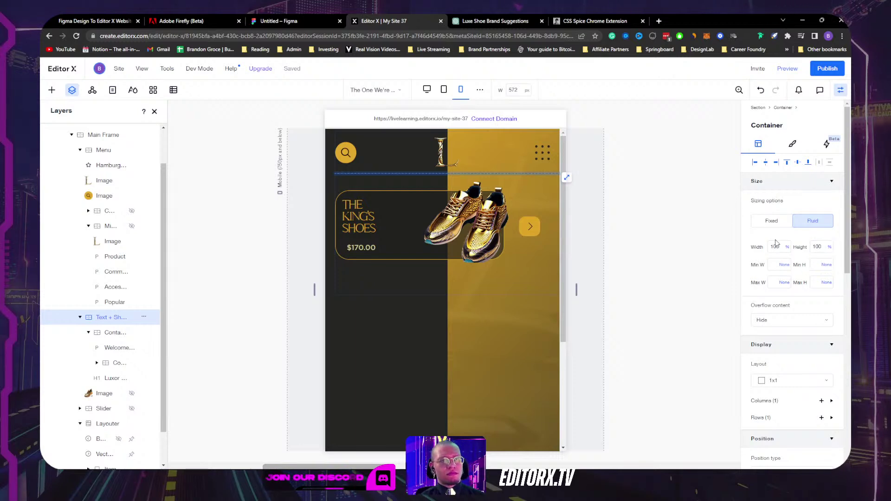
key("ctrl+z")
left_click(830, 252)
left_click(814, 266)
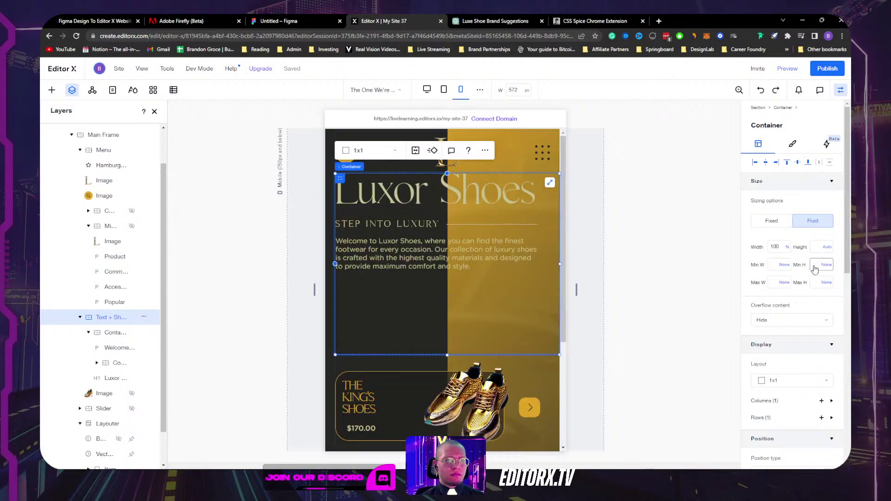
double_click(820, 250)
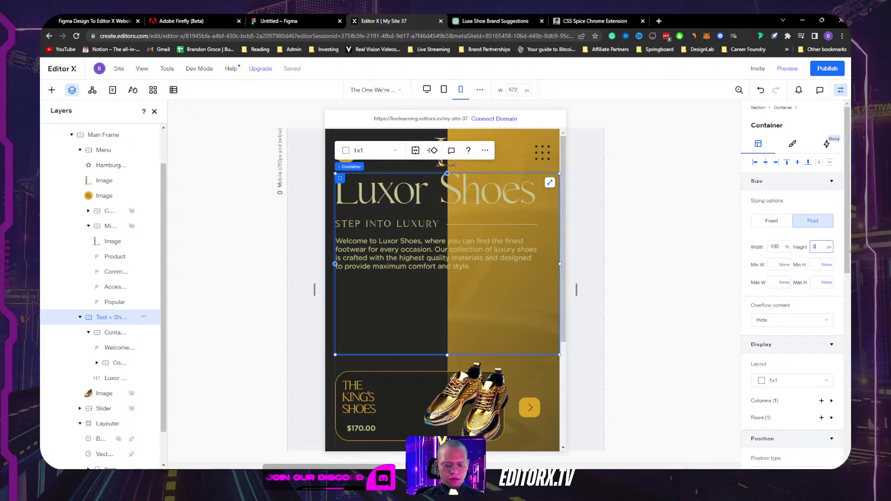
type("300")
key("Return")
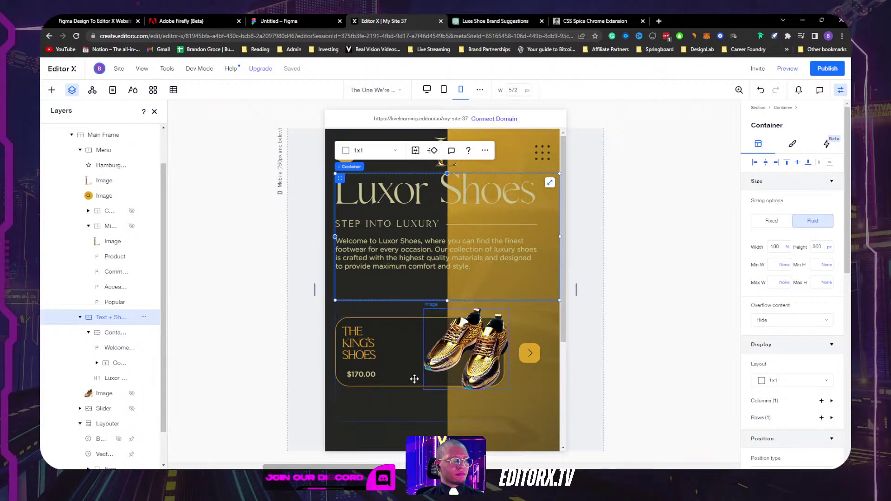
Step: Set the King's Shoes product card width to 60%
left_click(407, 341)
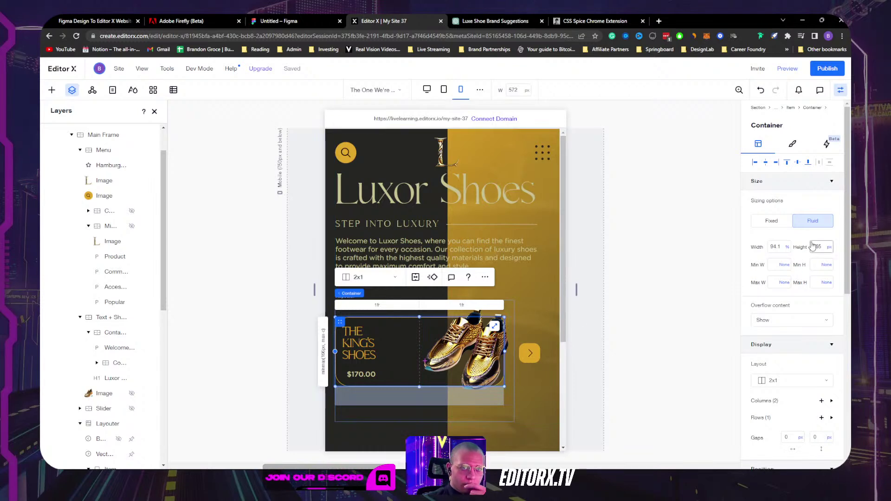
left_click(788, 248)
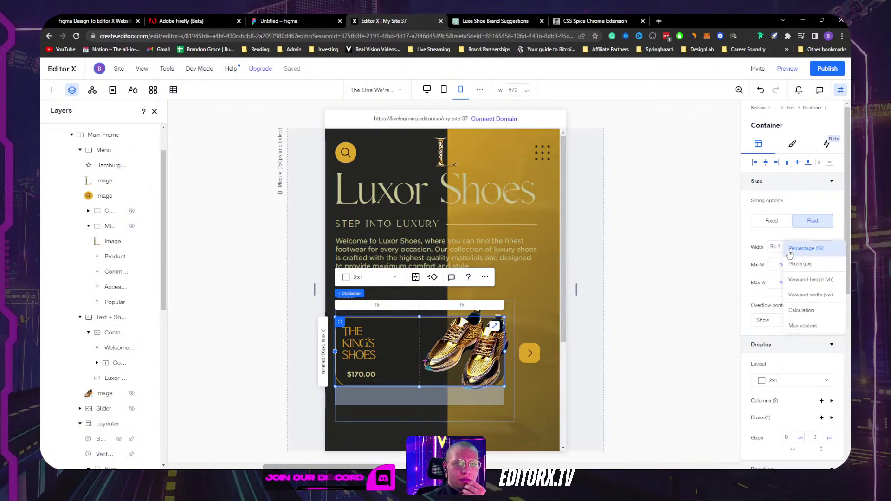
left_click(776, 249)
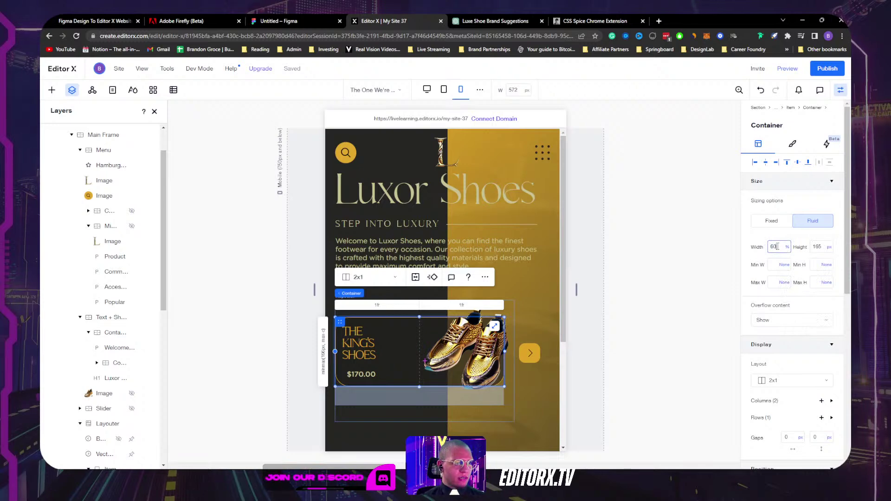
key("Return")
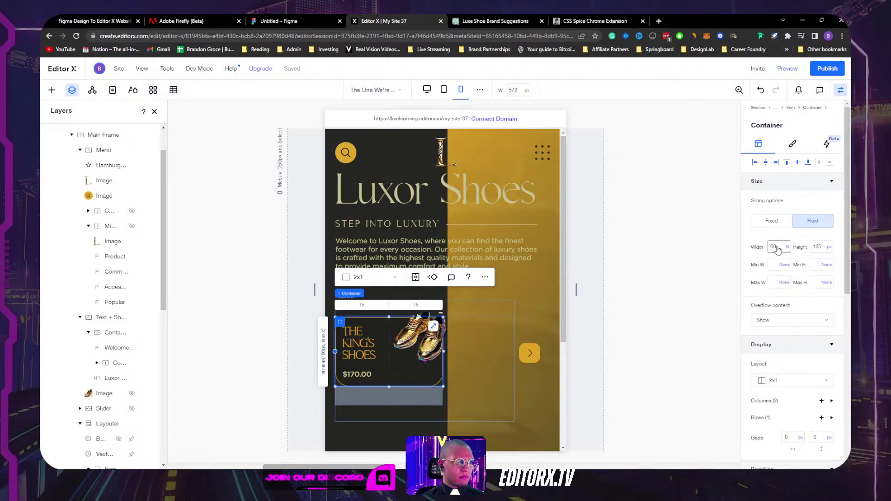
Step: Select the repeater item holding the card and keep its minimum height in pixels
left_click(550, 324)
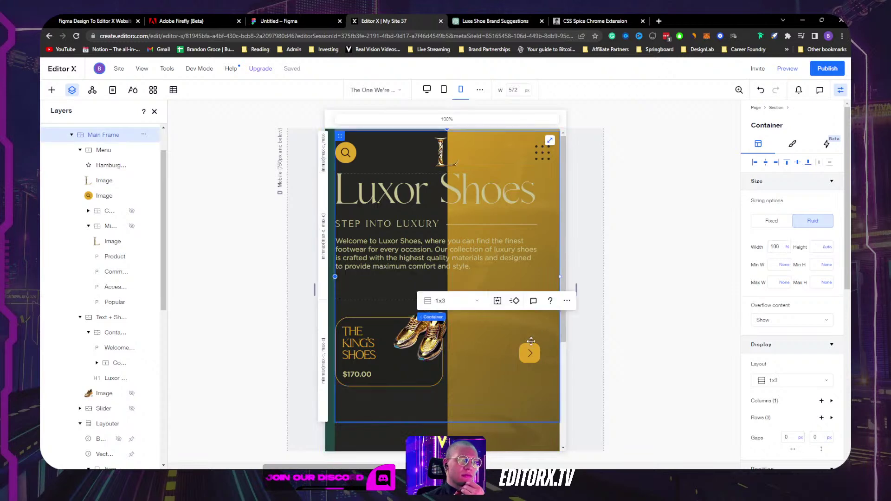
left_click(480, 364)
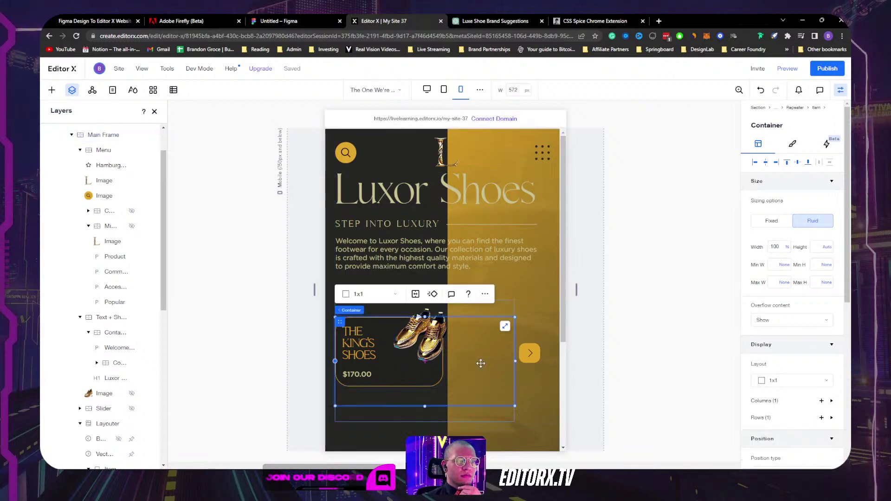
left_click(418, 377)
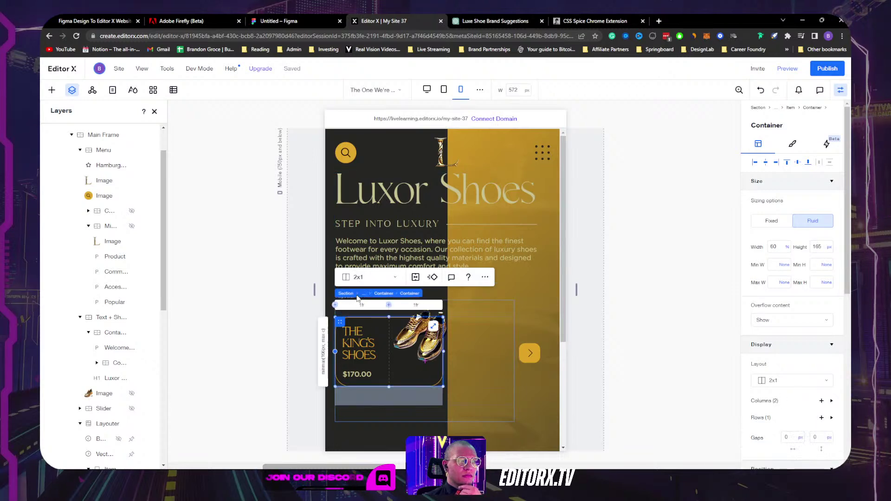
left_click(384, 293)
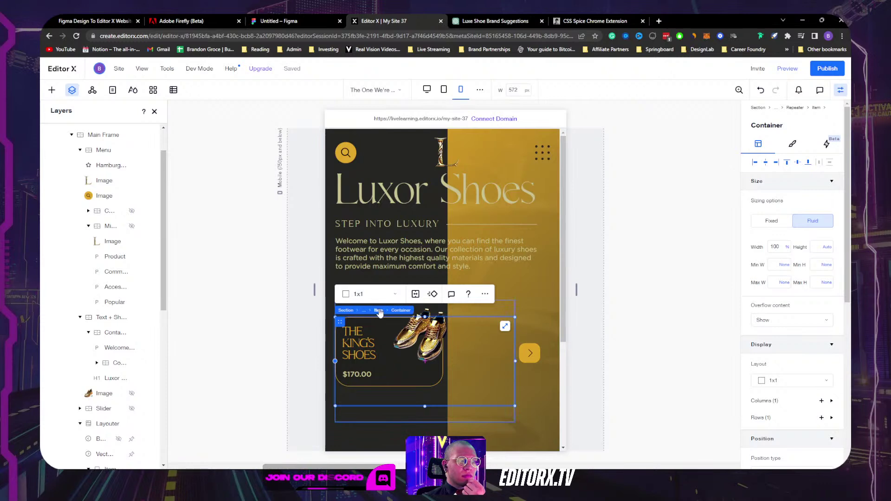
left_click(379, 310)
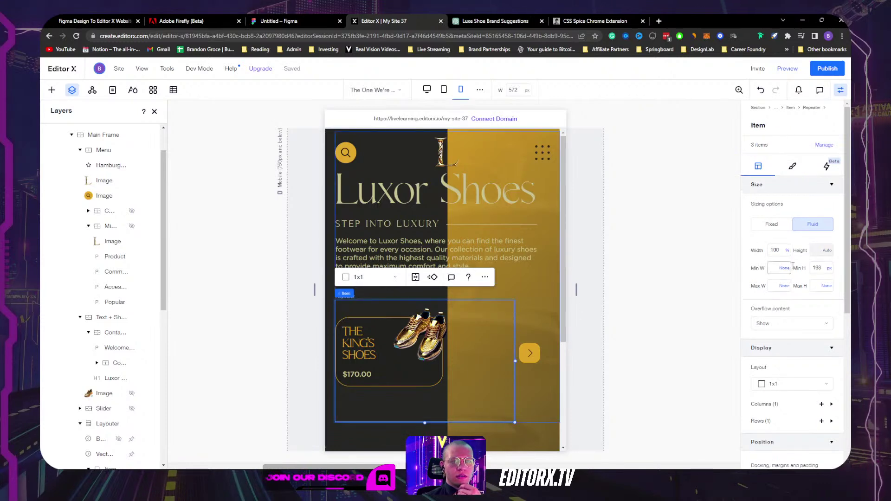
left_click(829, 268)
left_click(804, 269)
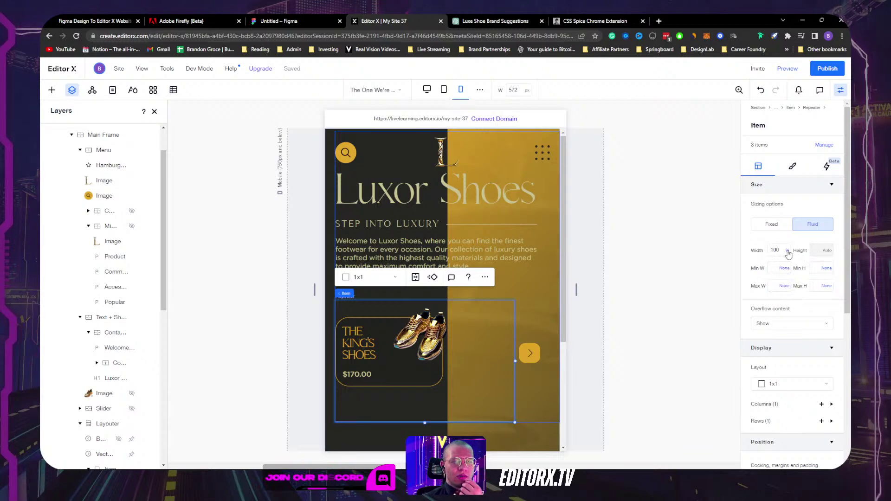
Step: Try content-width and about 70% width on the slider item, undoing both
left_click(788, 251)
left_click(807, 318)
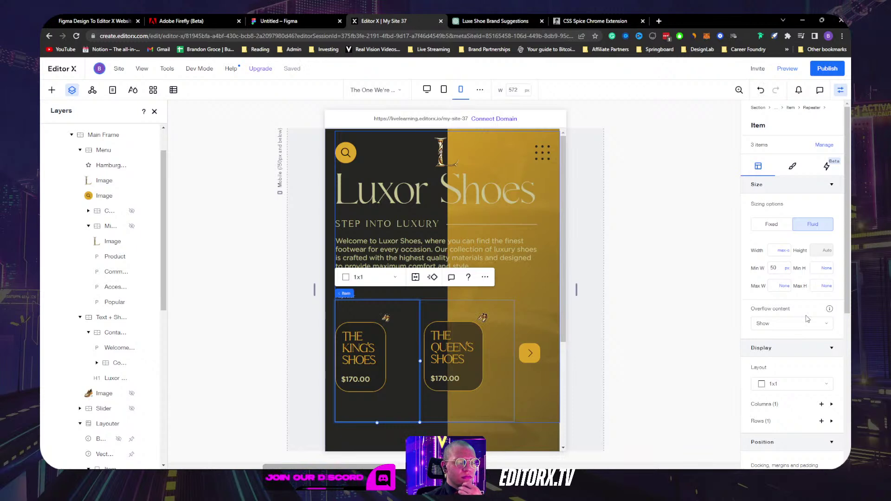
key("ctrl+z")
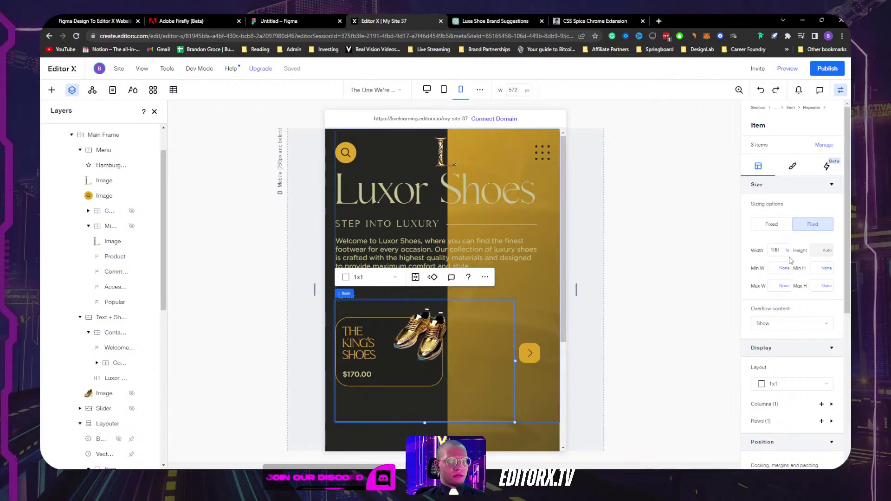
left_click_drag(484, 361, 461, 360)
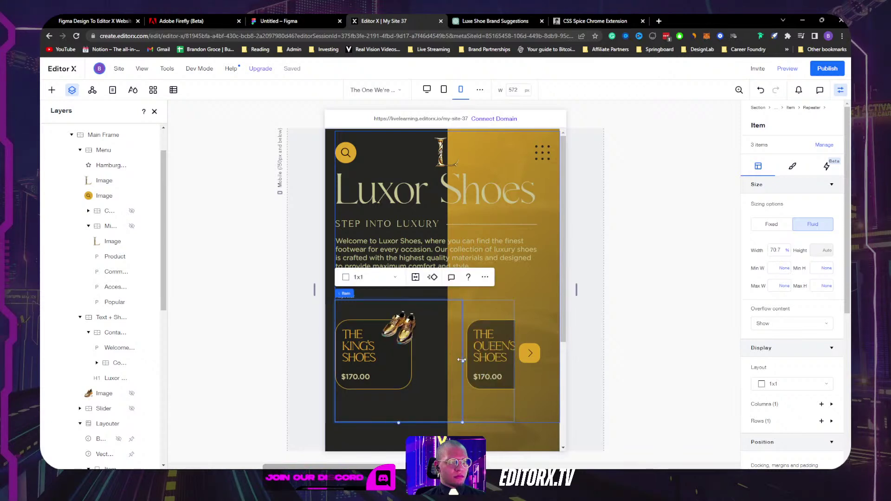
key("ctrl+z")
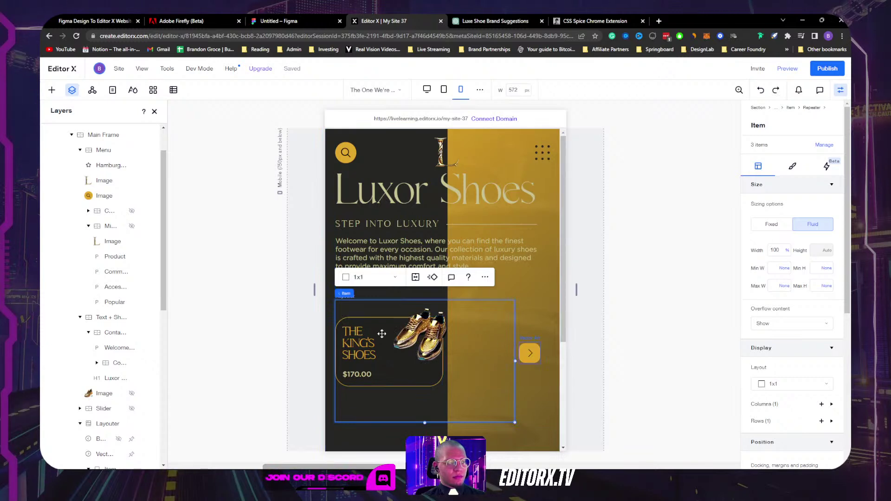
Step: Undo the earlier hero layout changes and preview the page at 360 px mobile width
scroll(466, 248, "down", 3)
scroll(466, 249, "up", 3)
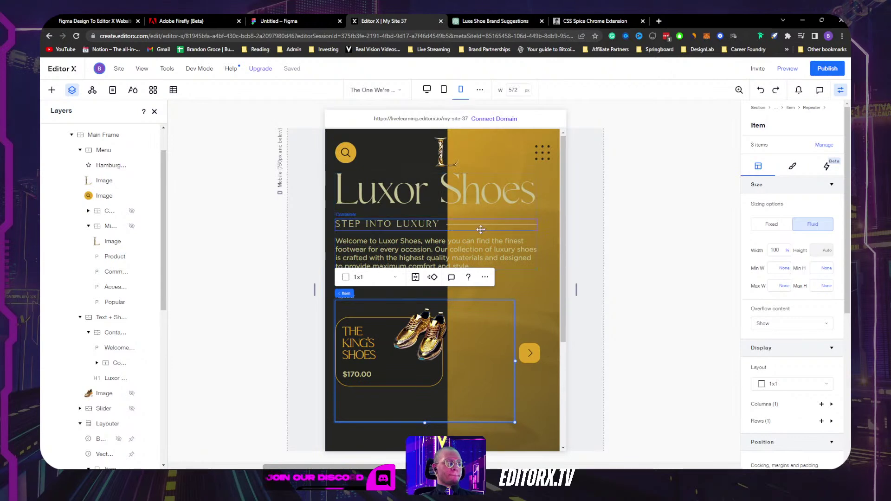
key("ctrl+z")
key("ctrl+z")
key("ctrl+z")
key("ctrl+z")
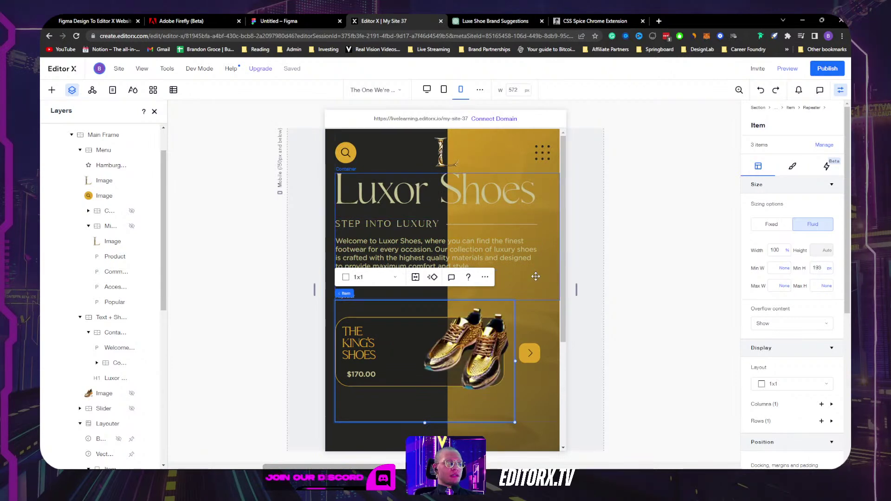
key("ctrl+z")
key("ctrl+z")
key("ctrl+z")
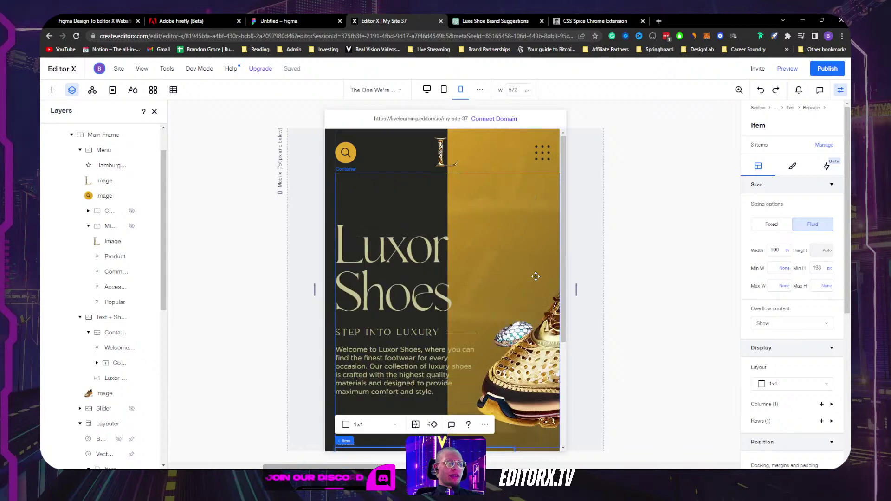
scroll(509, 232, "down", 3)
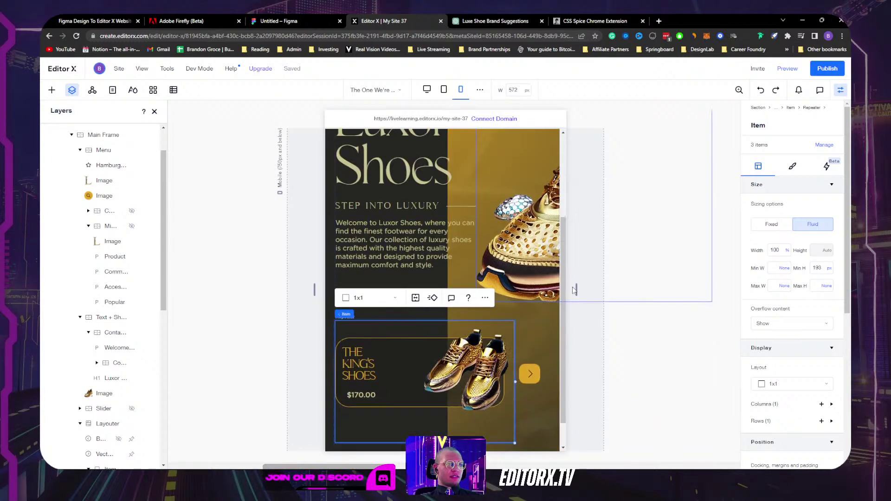
left_click(466, 91)
Step: Reduce the welcome paragraph's font size to 14
scroll(472, 256, "down", 1)
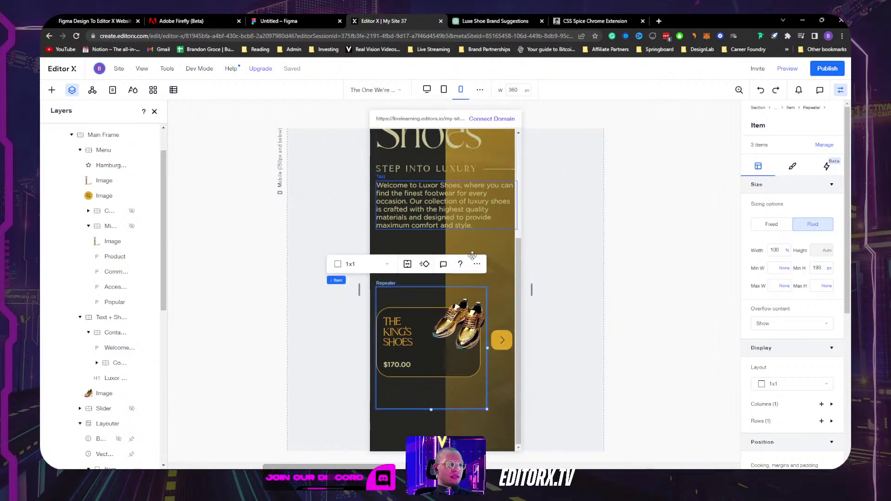
scroll(472, 259, "up", 3)
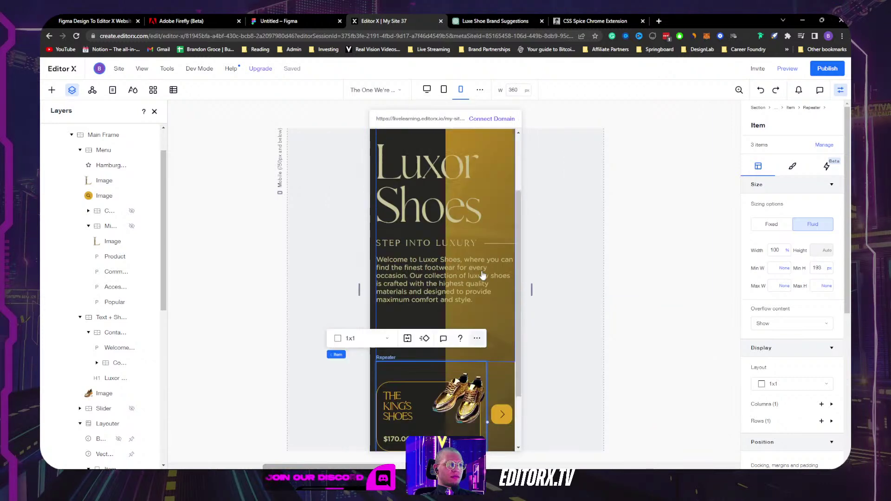
left_click(446, 332)
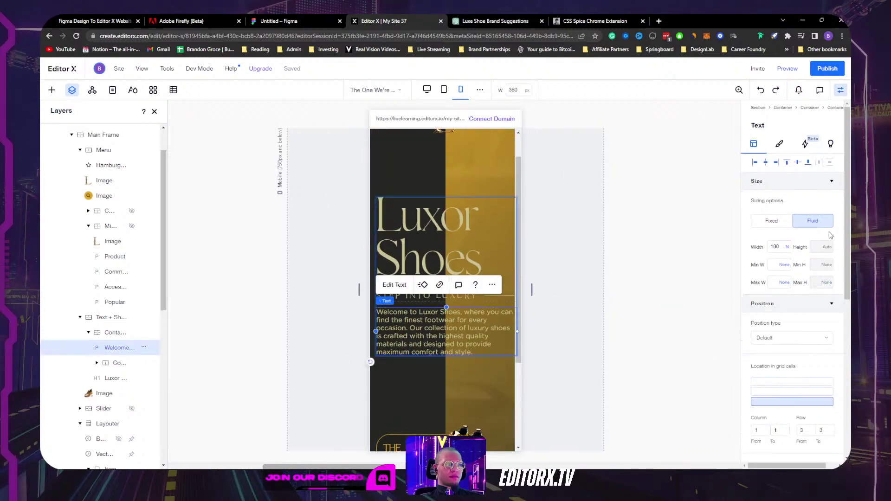
left_click(779, 144)
left_click(798, 239)
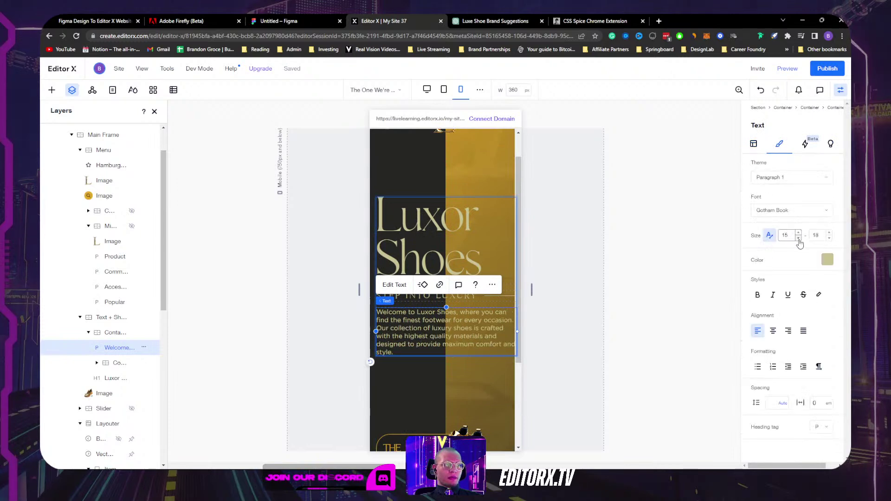
left_click(798, 238)
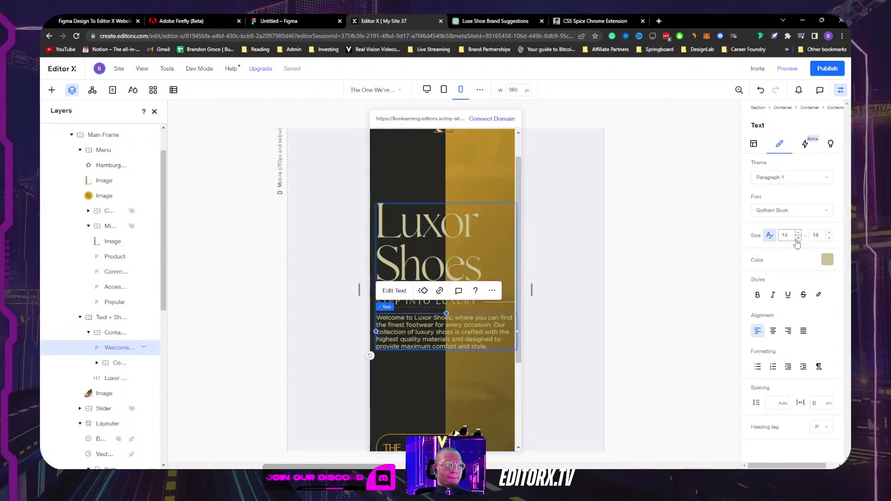
Step: Set the hero text container's width to 95%
left_click(111, 317)
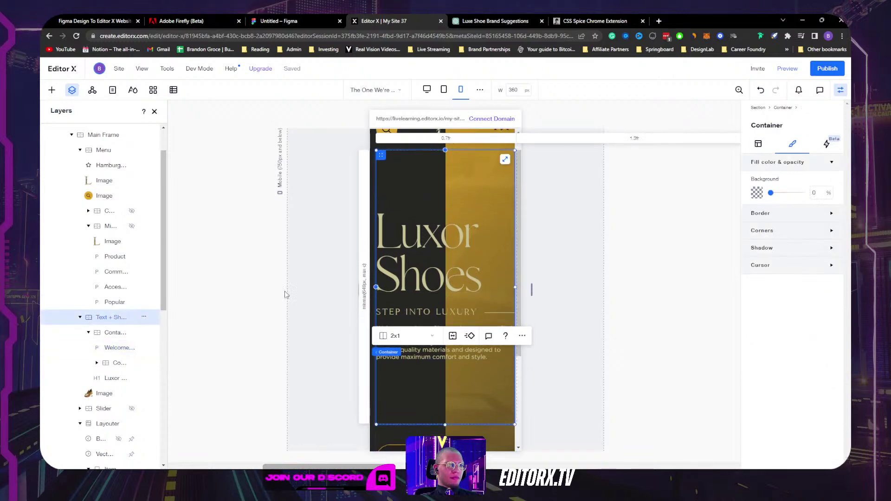
left_click(761, 146)
left_click(780, 248)
type("9")
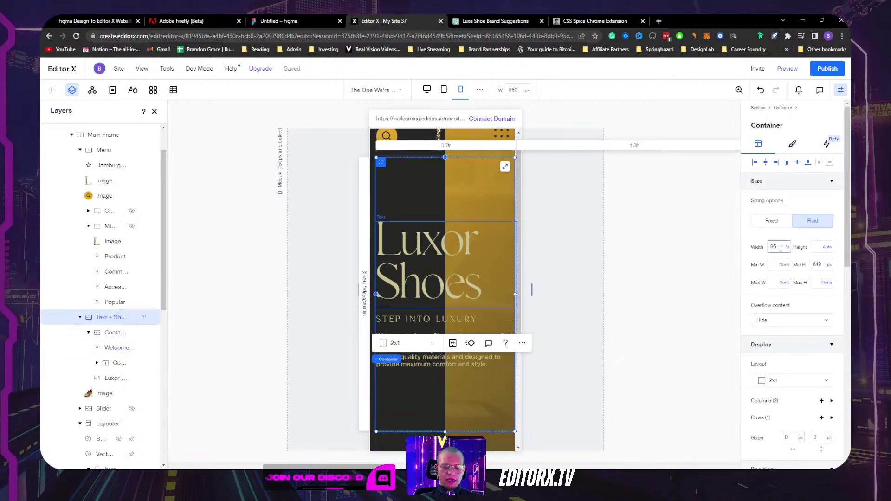
type("5")
key("Return")
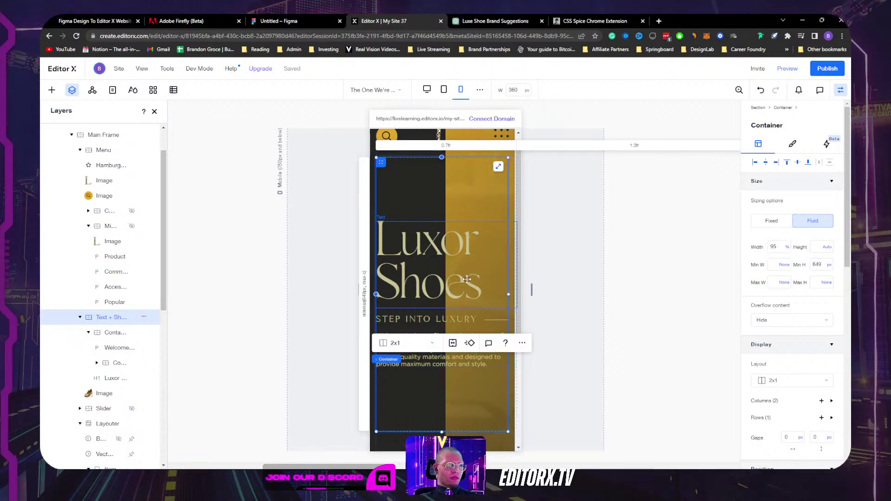
Step: Set the Luxor Shoes headline width to 95%, after undoing a max-content try
left_click(478, 281)
left_click(788, 250)
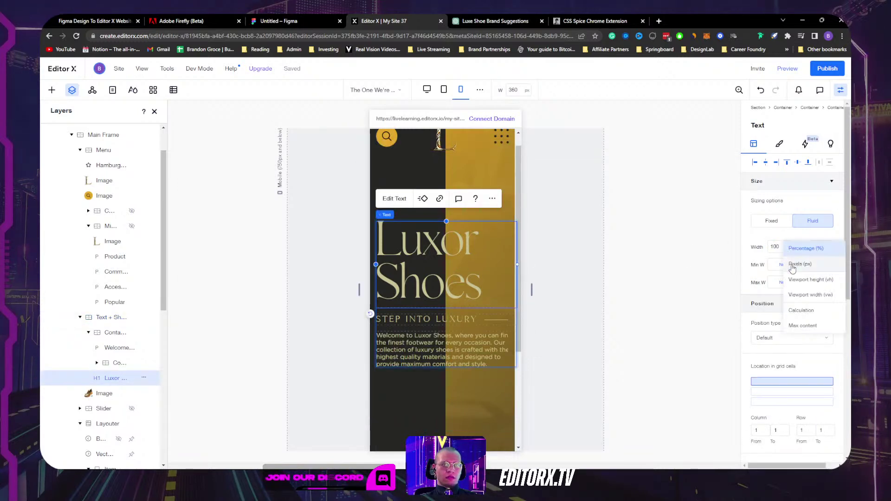
left_click(750, 323)
key("ctrl+z")
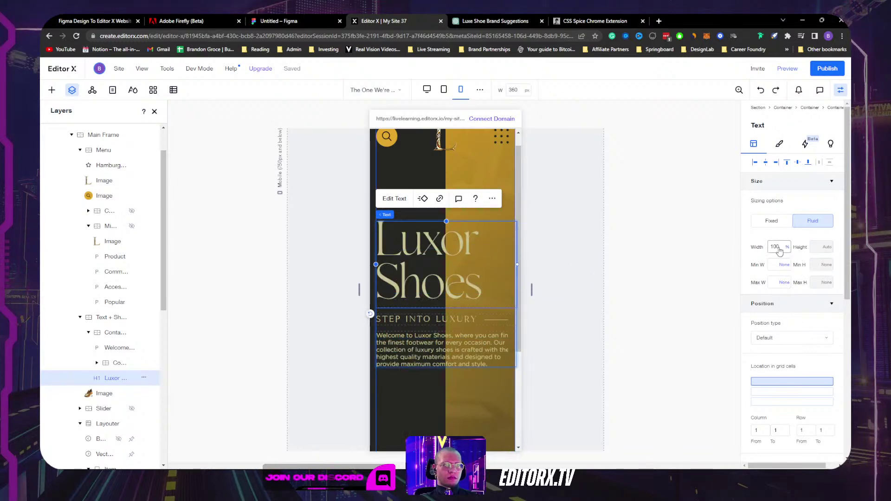
left_click(779, 248)
type("95")
key("Return")
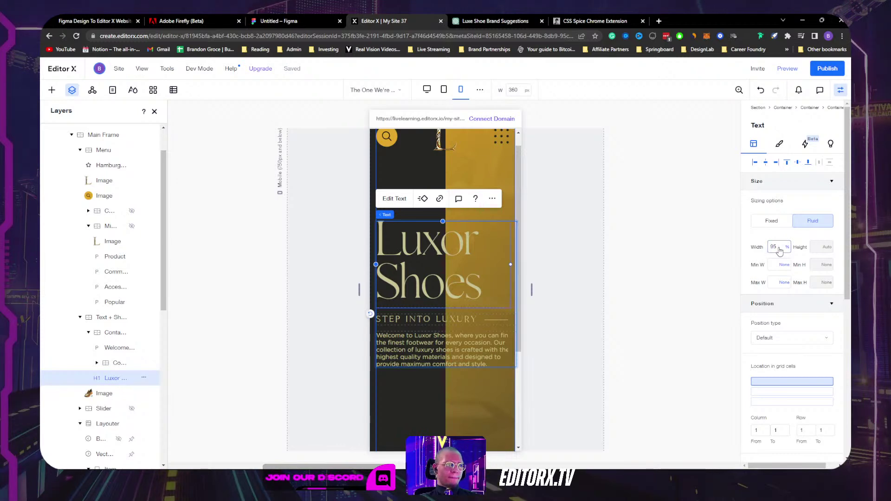
Step: Set the welcome paragraph and STEP INTO LUXURY tagline container widths to 95%
key("Tab")
left_click(783, 252)
type("95")
key("Return")
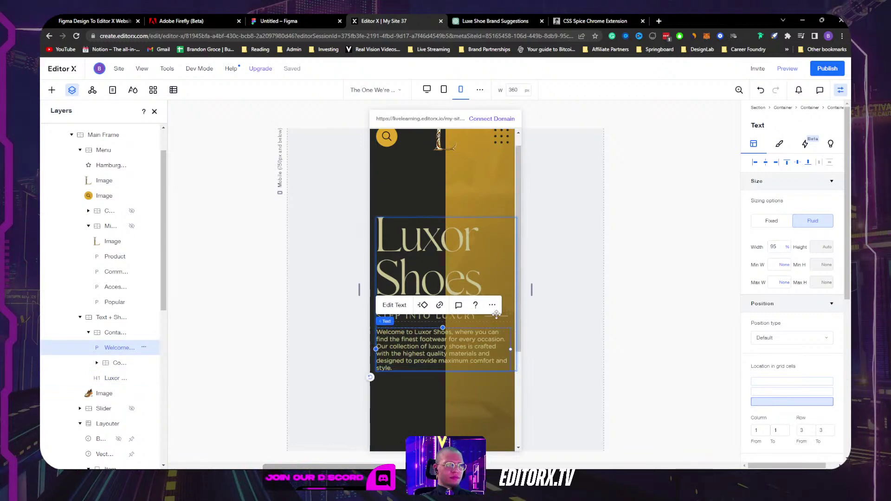
left_click(481, 323)
left_click(780, 247)
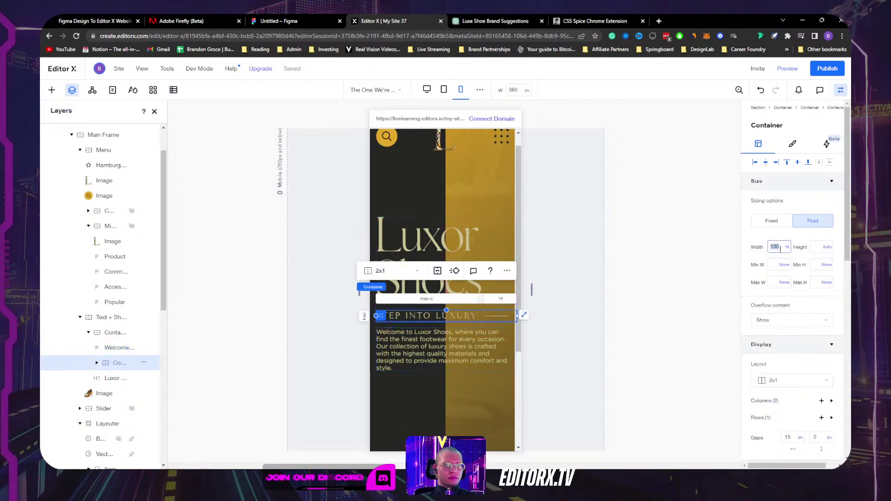
type("95")
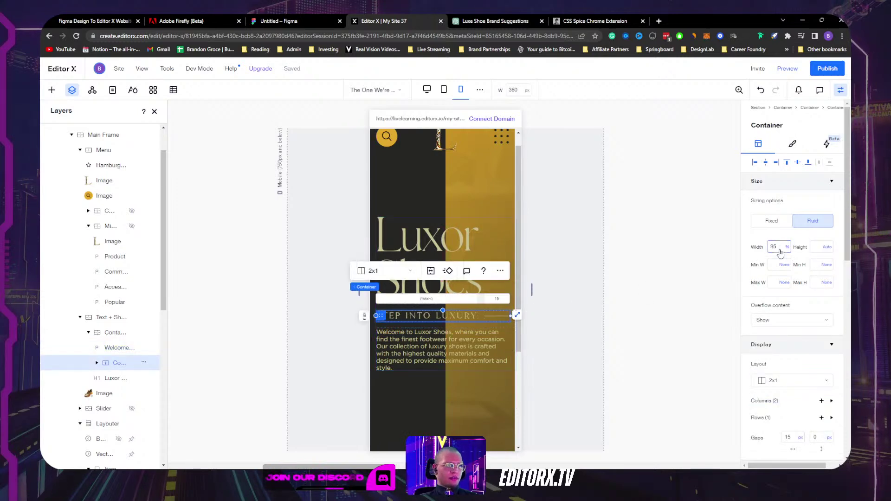
left_click(587, 368)
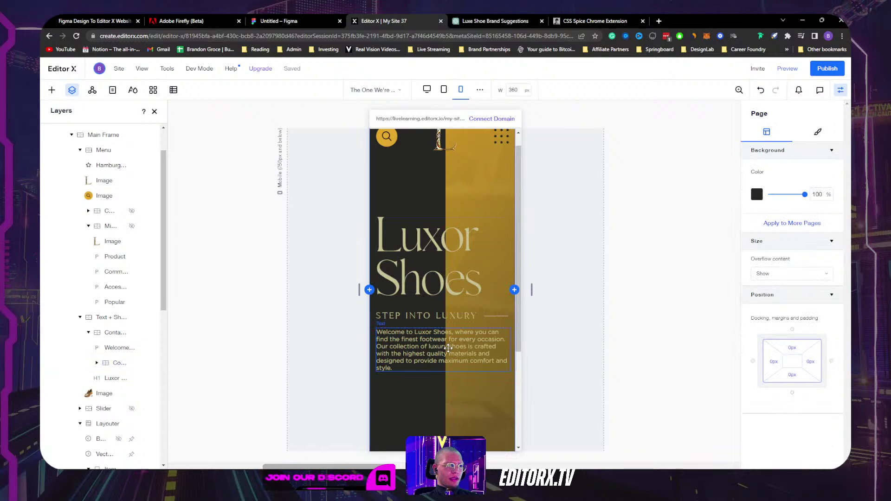
Step: Walk up from the paragraph to the hero section and check its left margin
left_click(449, 349)
left_click(425, 324)
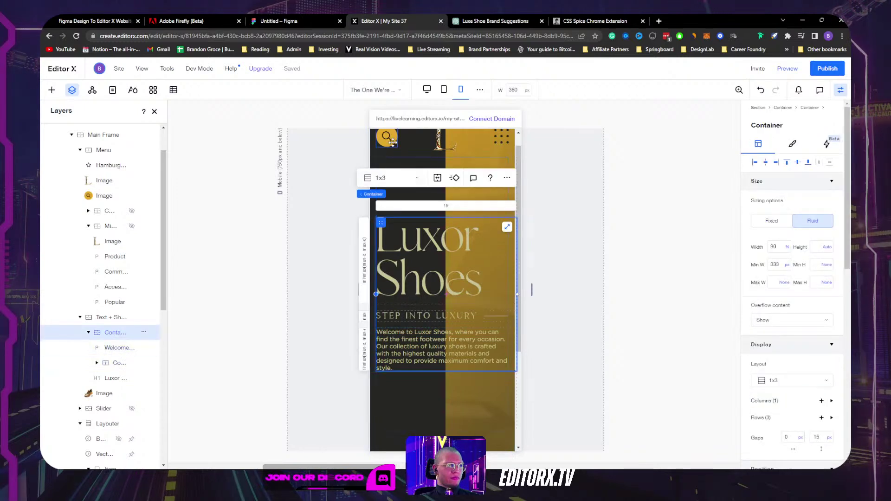
left_click(383, 163)
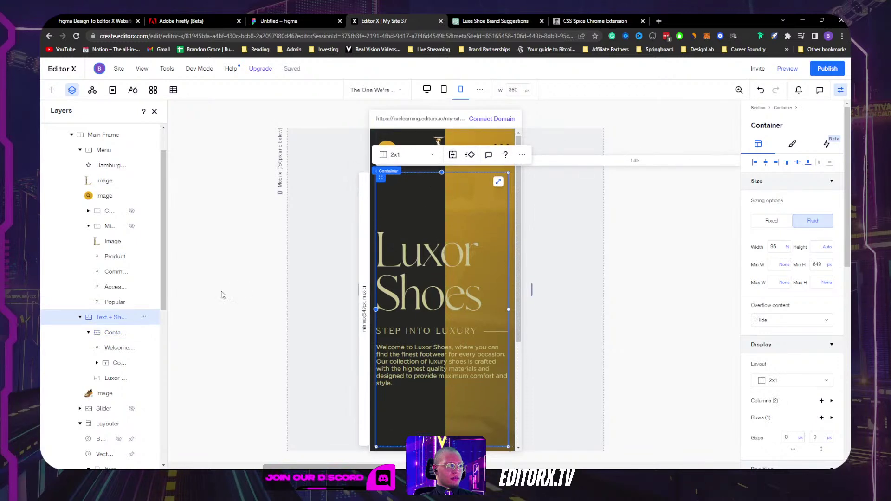
left_click(408, 171)
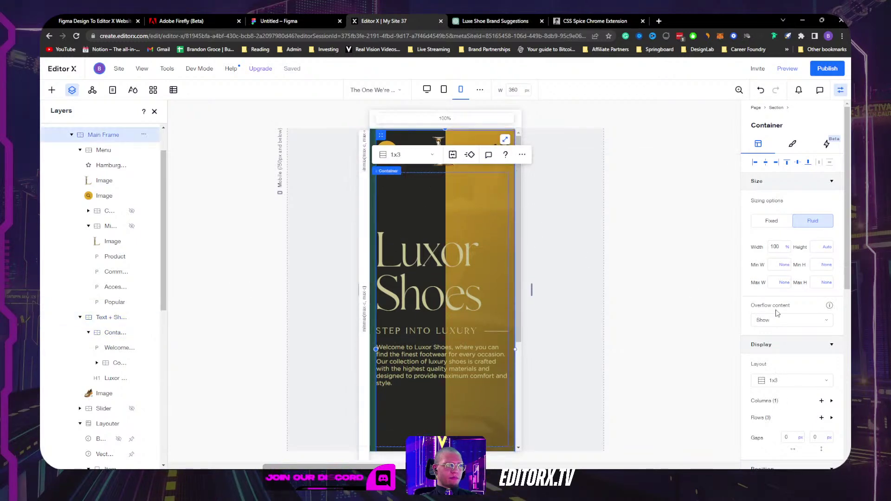
scroll(503, 370, "down", 1)
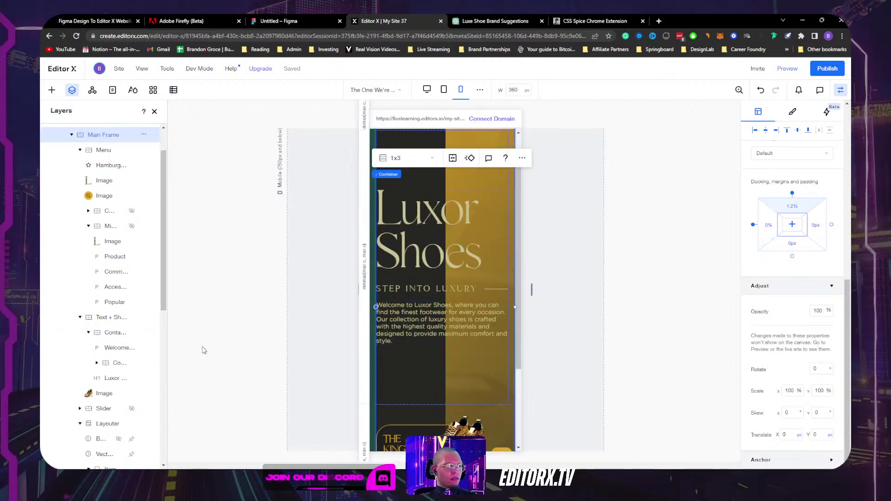
scroll(110, 164, "up", 1)
left_click(89, 146)
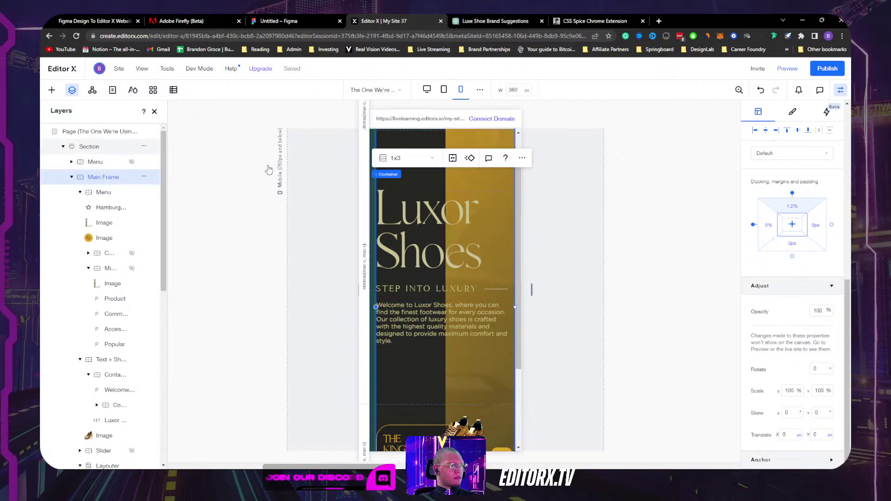
left_click(773, 399)
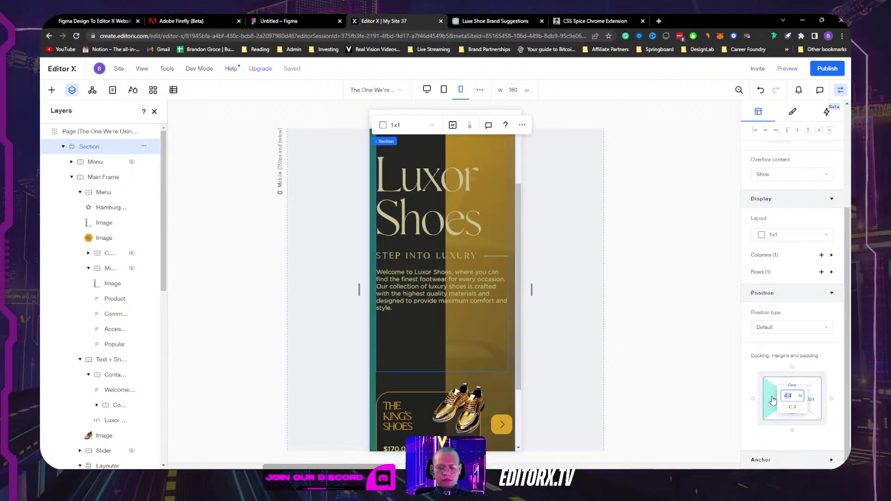
scroll(491, 285, "up", 2)
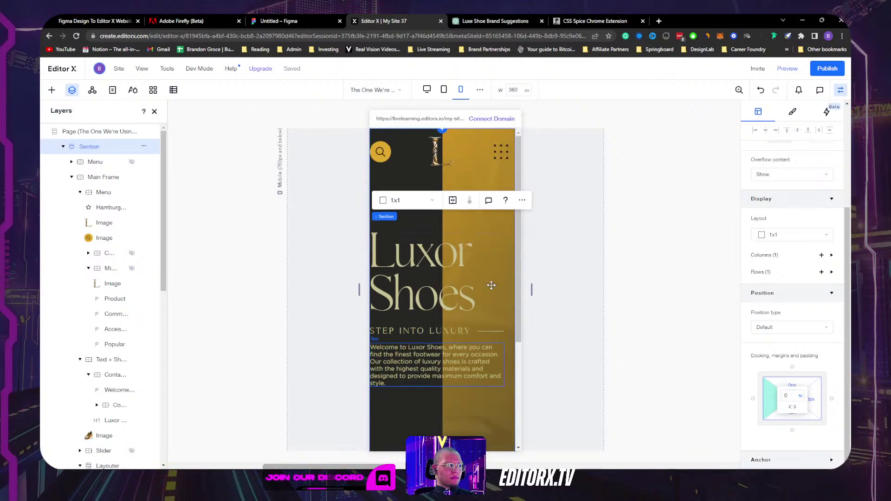
Step: Give the header search icon a 4.4% left margin
left_click(462, 216)
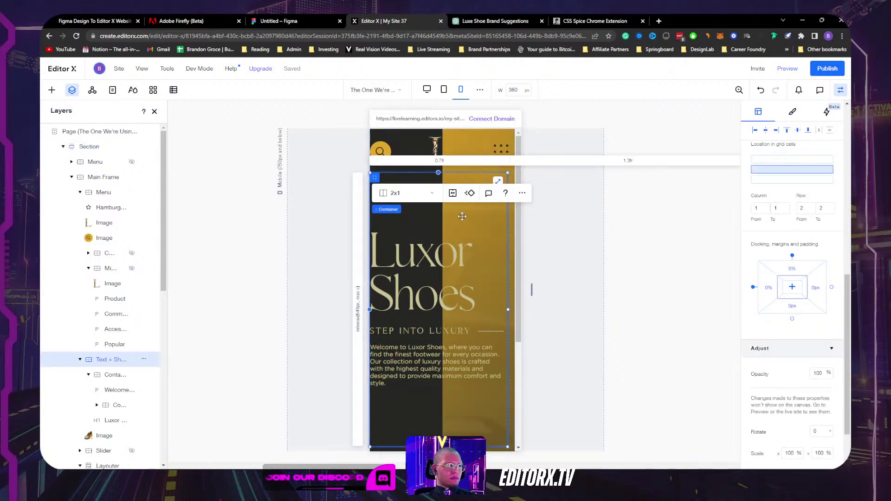
left_click(377, 150)
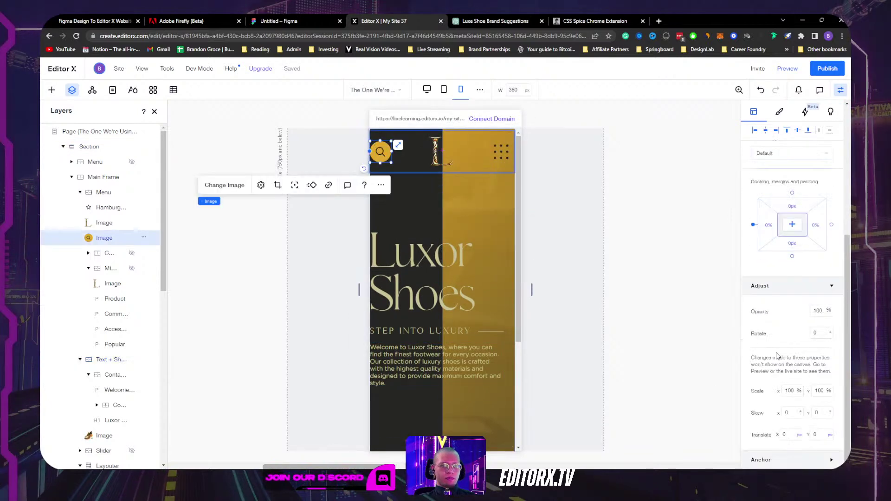
left_click(769, 229)
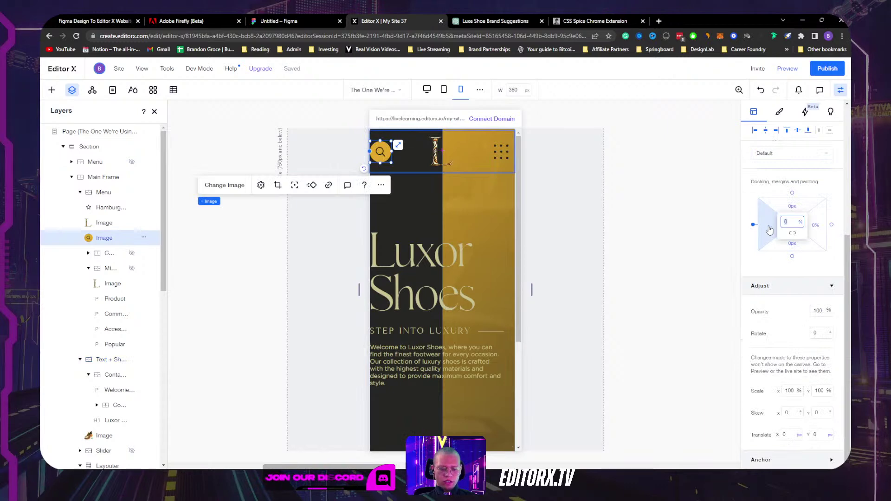
key("Return")
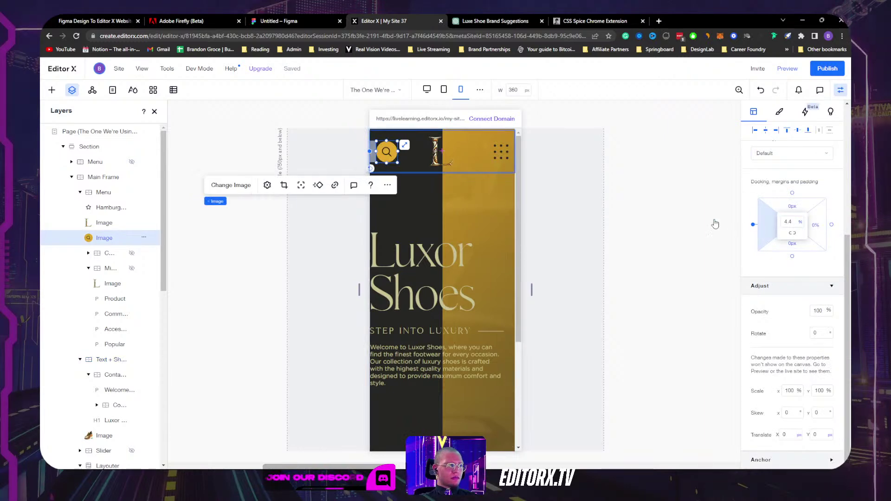
key("Escape")
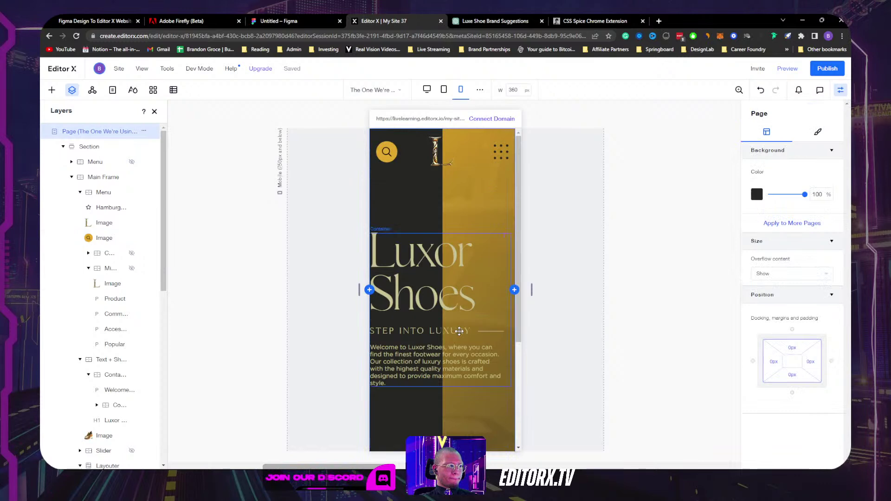
Step: Give the hero text container a 4.4% left margin
left_click(461, 330)
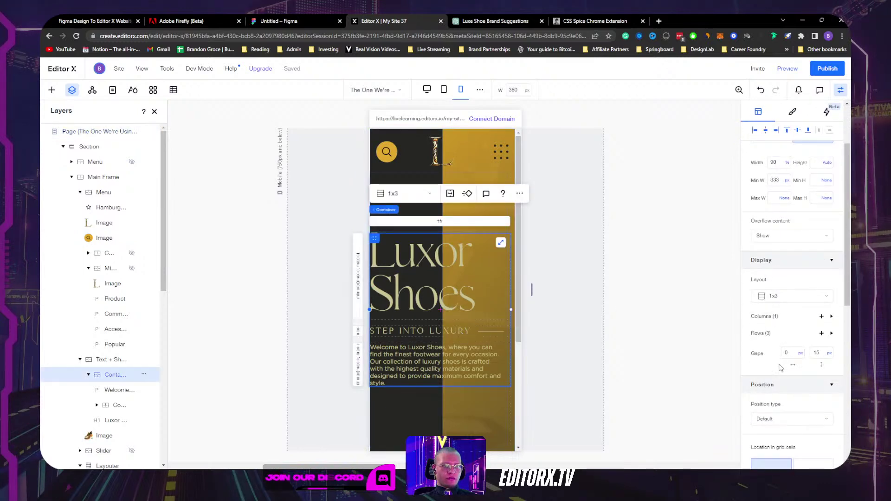
scroll(783, 375, "down", 5)
left_click(769, 329)
type("4.4")
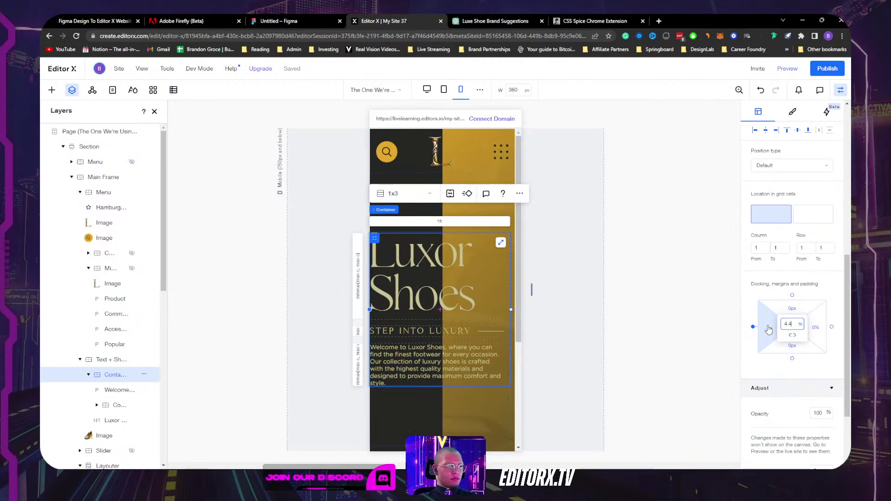
key("Return")
left_click(620, 312)
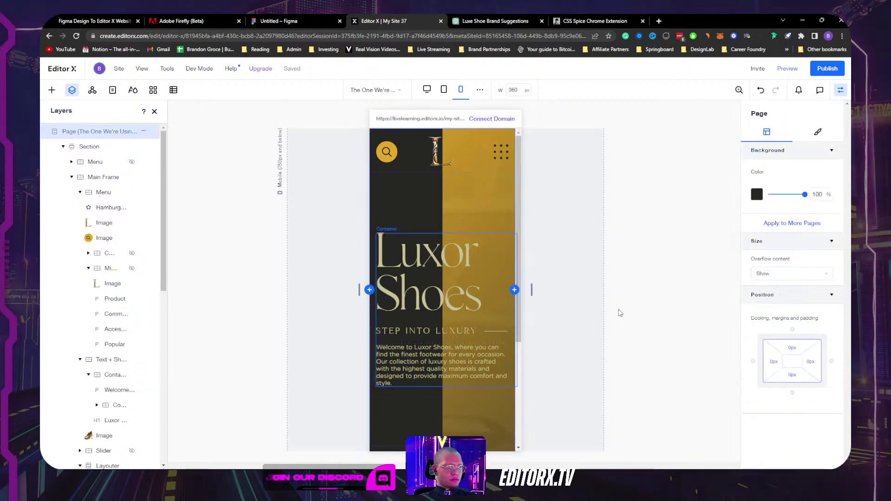
Step: Reduce the welcome paragraph's font size to 13
left_click(458, 363)
left_click(779, 143)
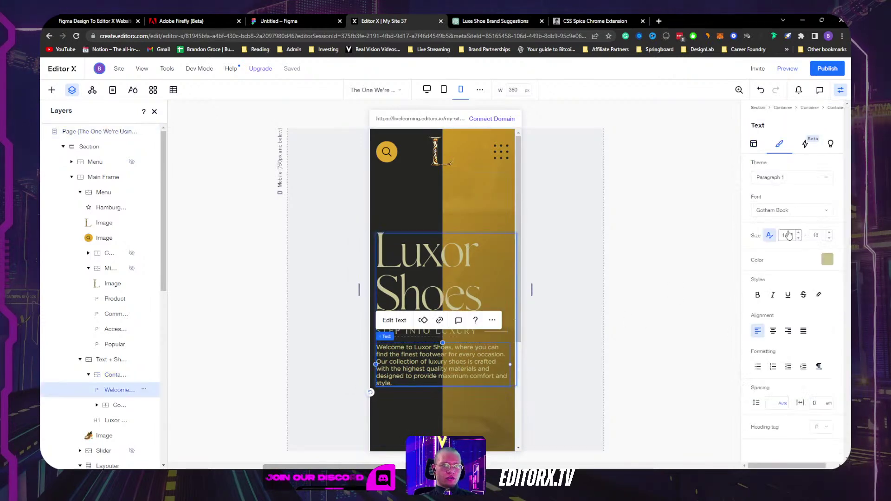
left_click(799, 238)
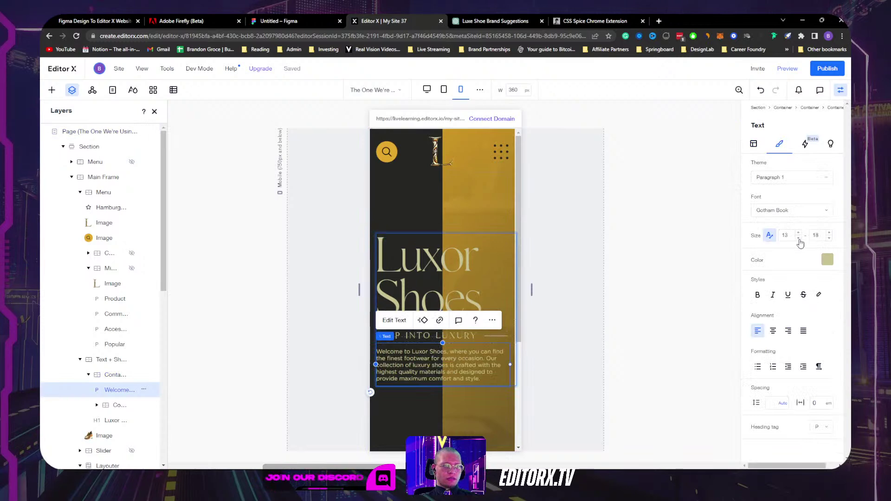
left_click(642, 323)
left_click(464, 213)
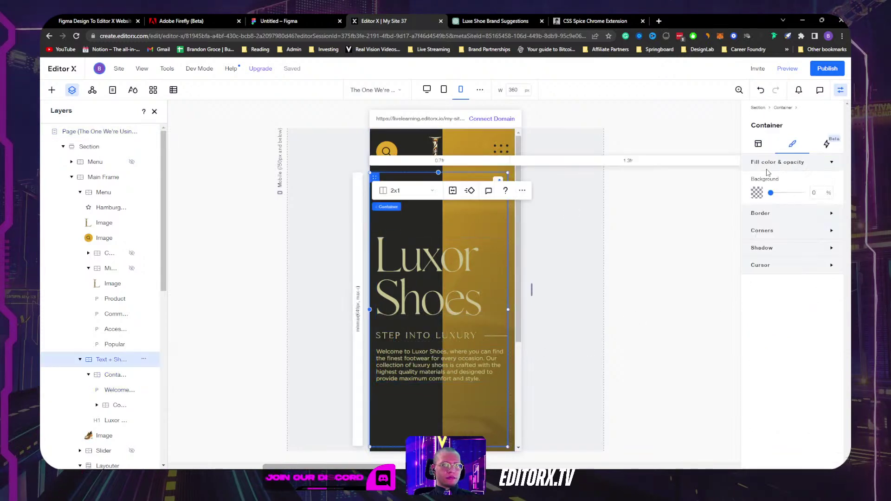
Step: Remove the container's 649 px minimum height and set the grid row minimum to Auto
left_click(758, 144)
left_click(824, 265)
left_click(802, 247)
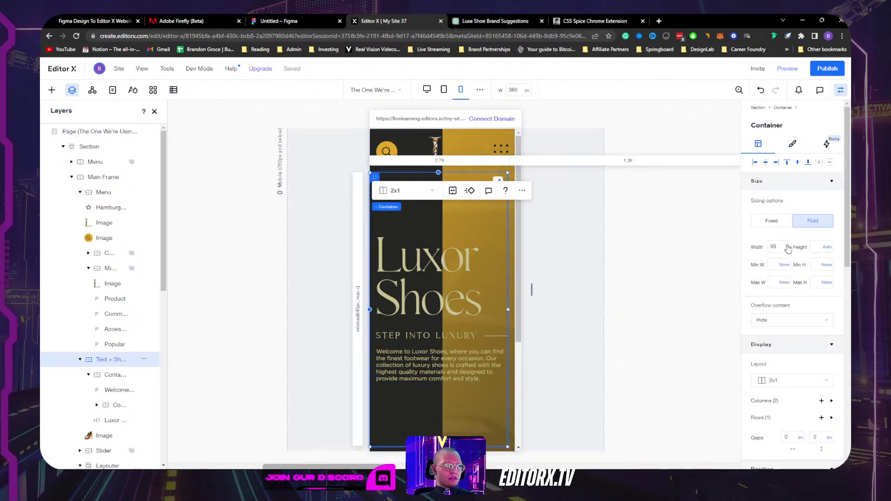
left_click(359, 320)
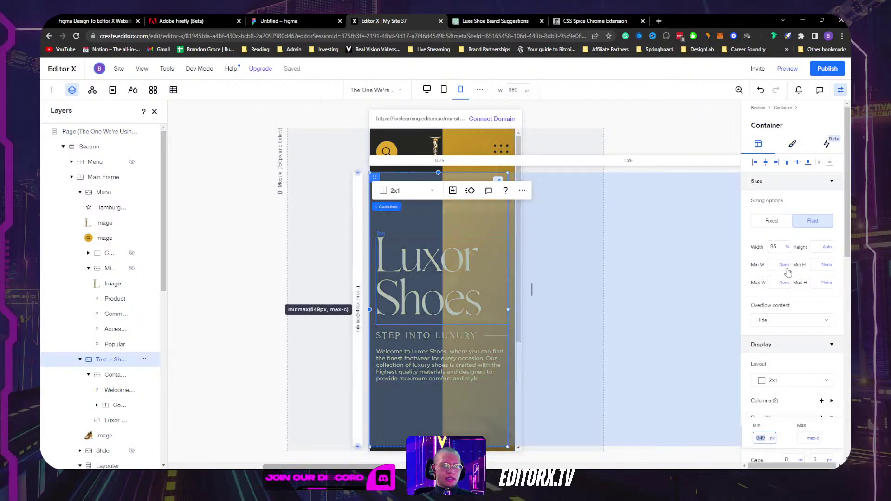
left_click(772, 438)
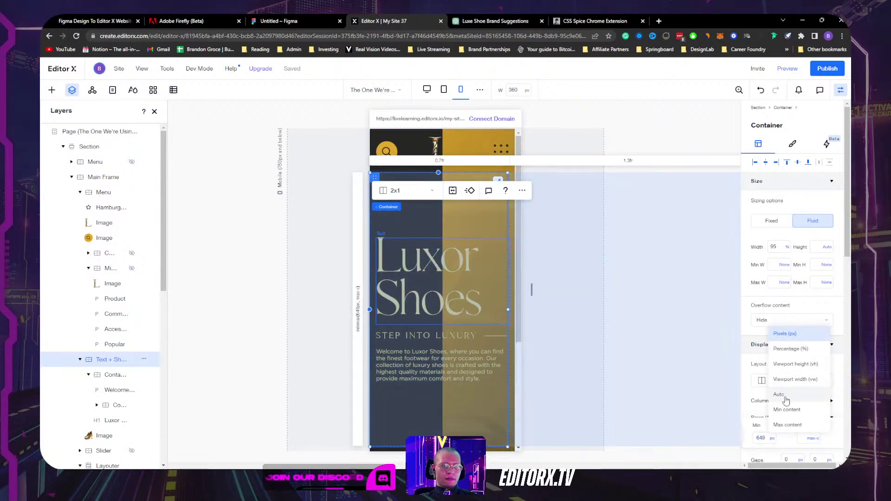
left_click(783, 395)
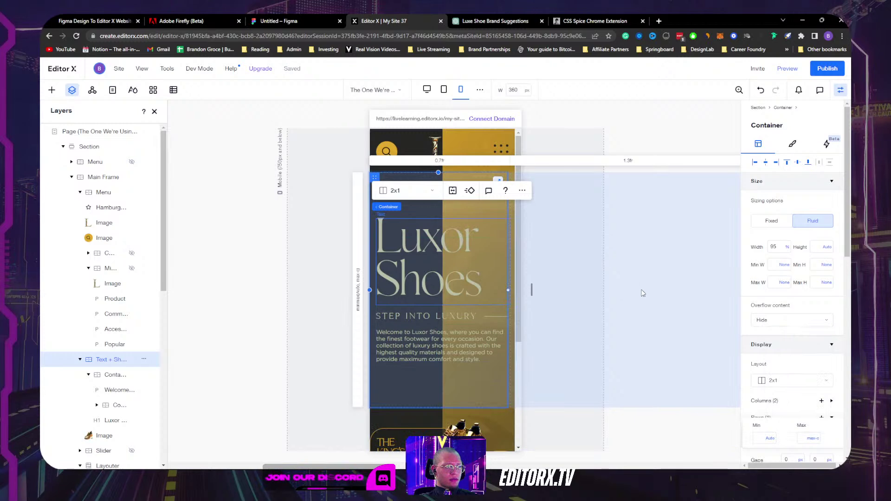
left_click(770, 438)
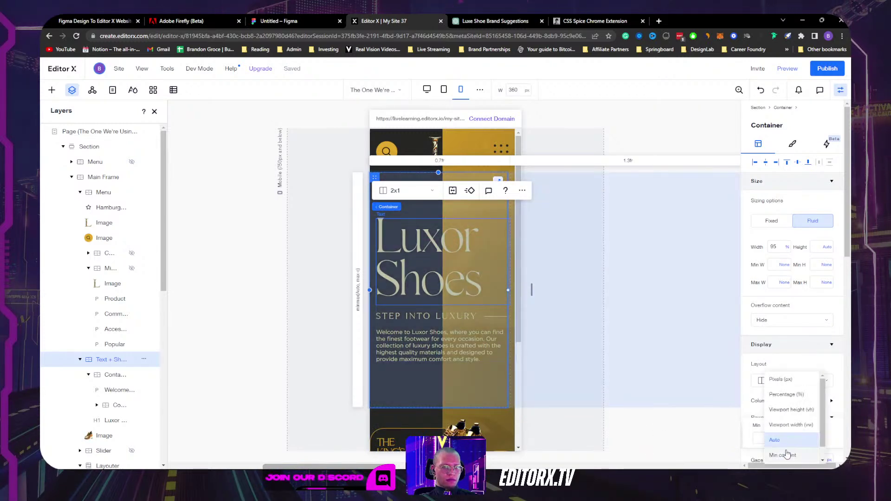
left_click(783, 439)
left_click(636, 444)
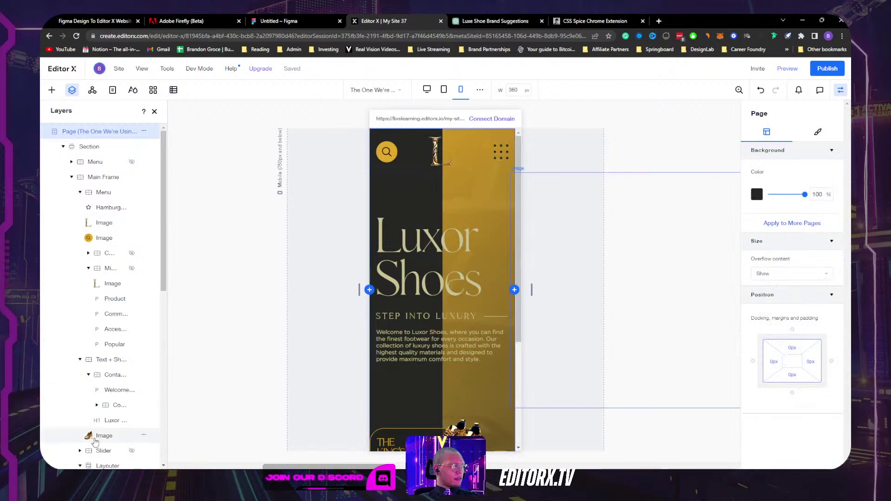
Step: Give the inner headline-and-text container a 50 px top margin
left_click(129, 439)
left_click(144, 435)
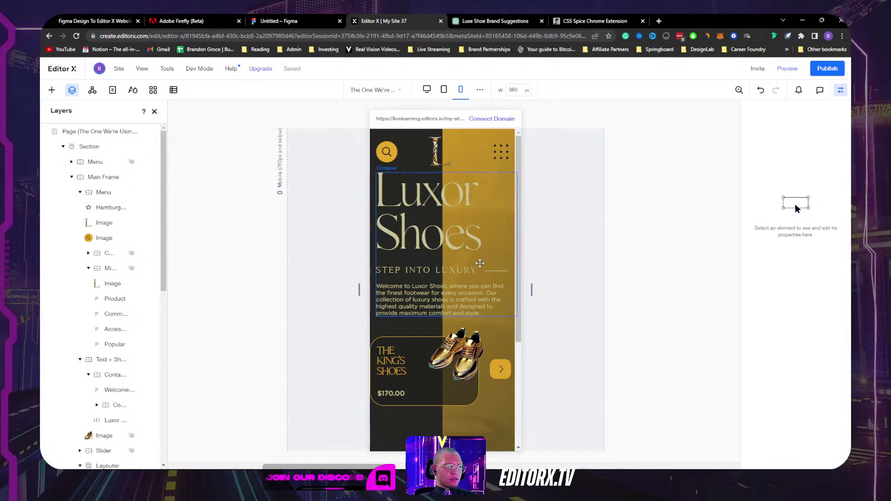
left_click(475, 262)
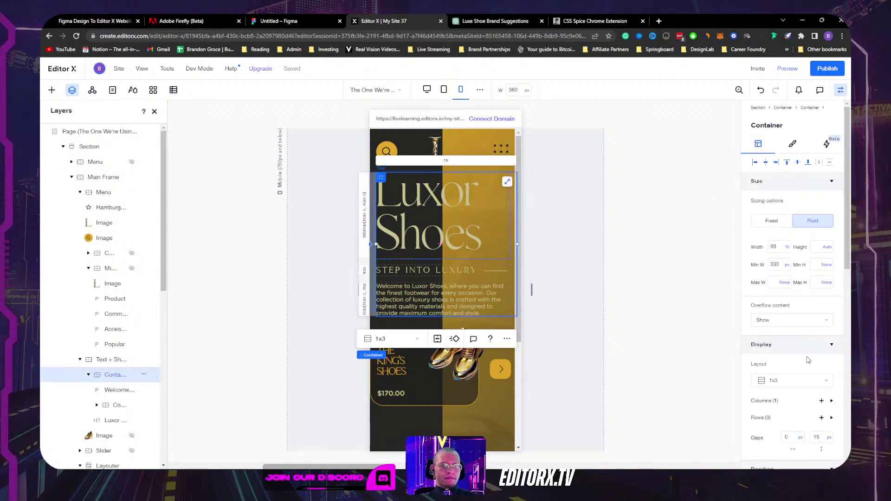
scroll(808, 360, "down", 7)
left_click(790, 308)
type("50")
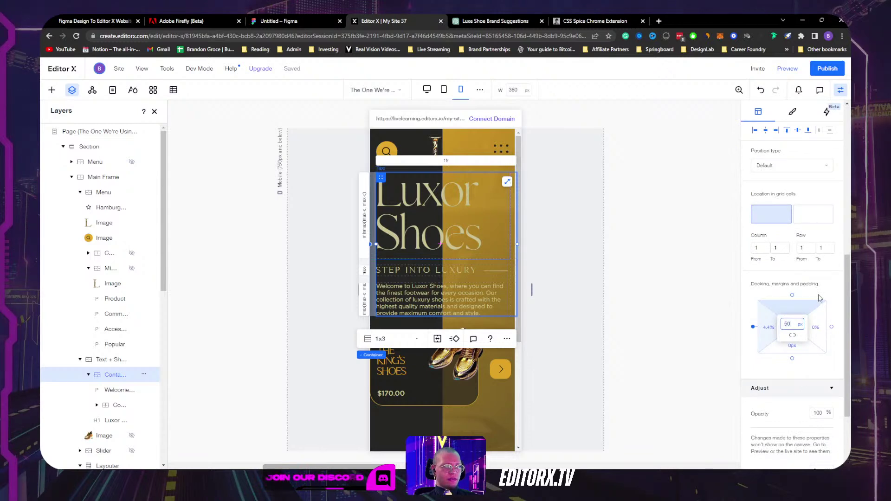
key("Return")
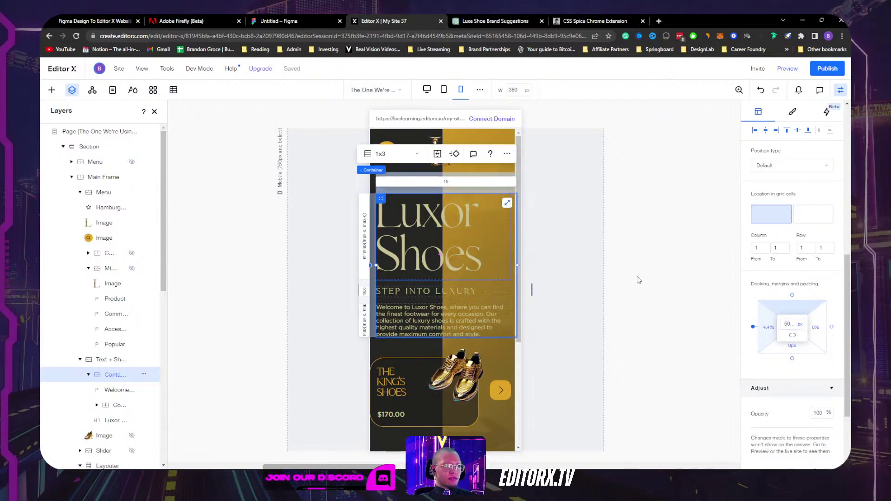
left_click(638, 279)
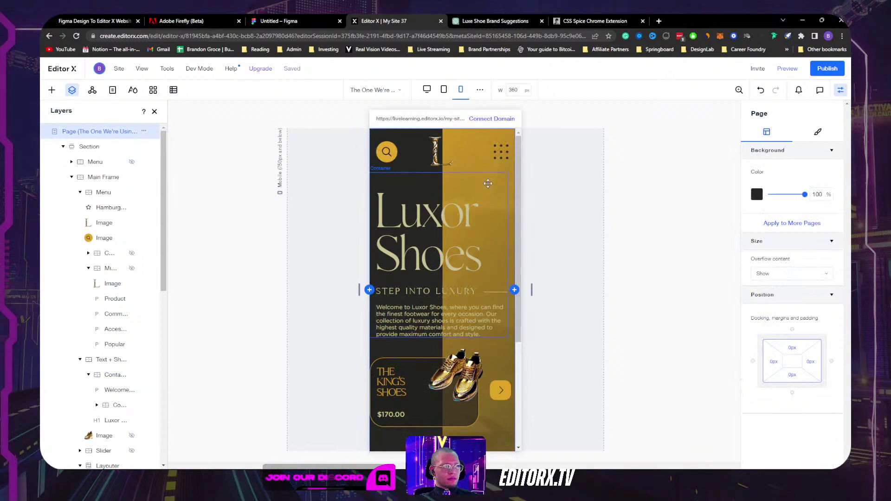
Step: Reset the inner headline-and-text container's top margin to 0
left_click(485, 187)
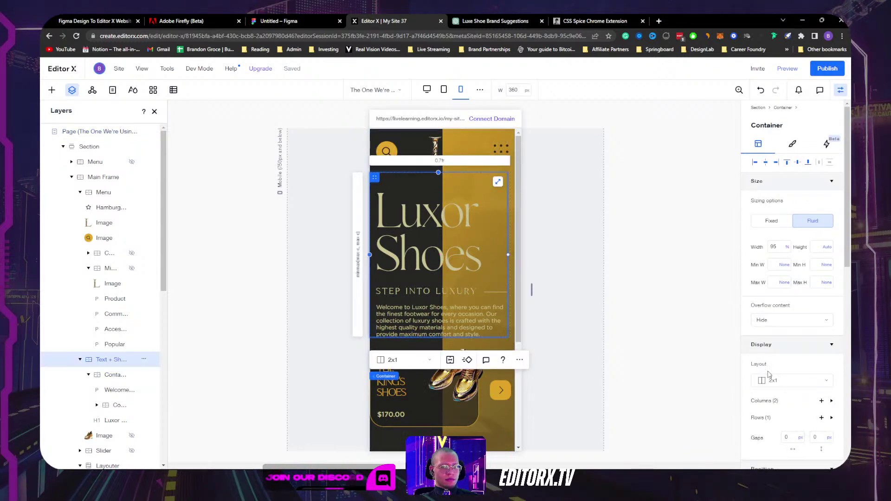
scroll(772, 378, "down", 8)
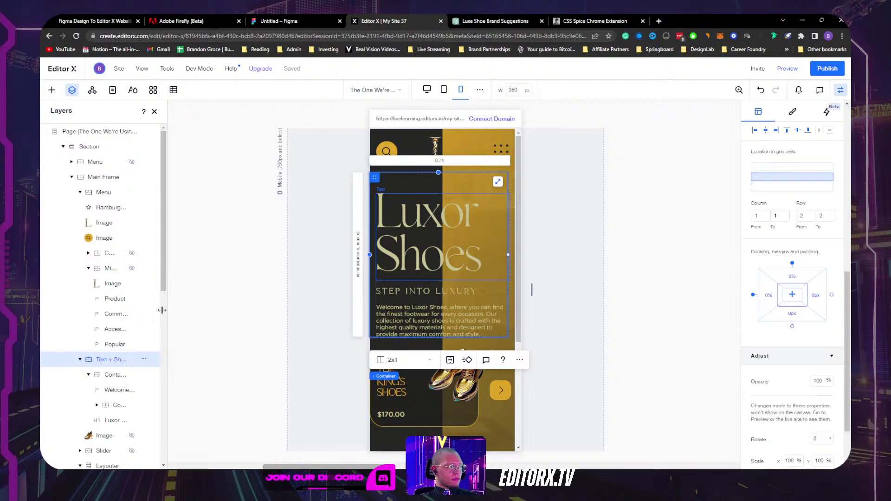
left_click(113, 374)
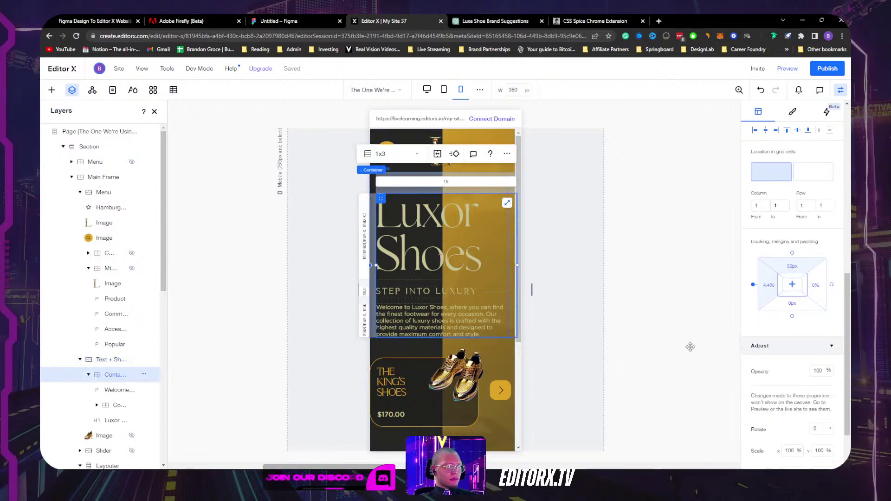
scroll(791, 259, "down", 2)
left_click(792, 208)
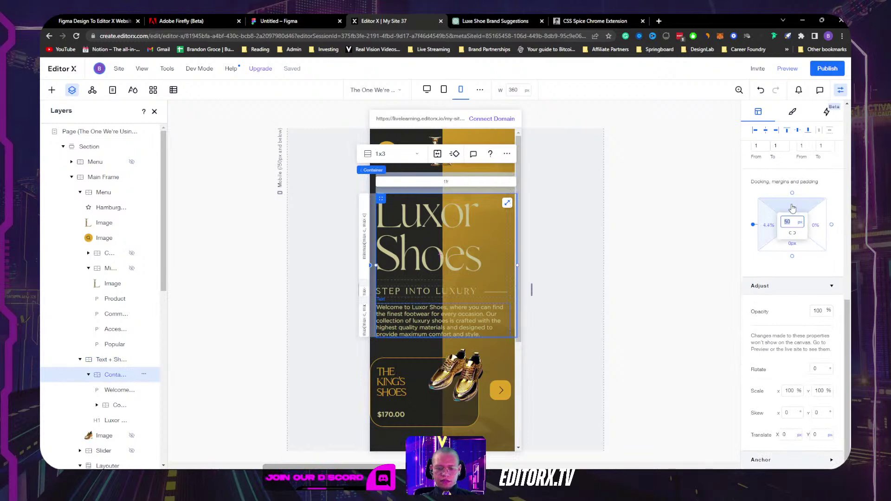
type("0")
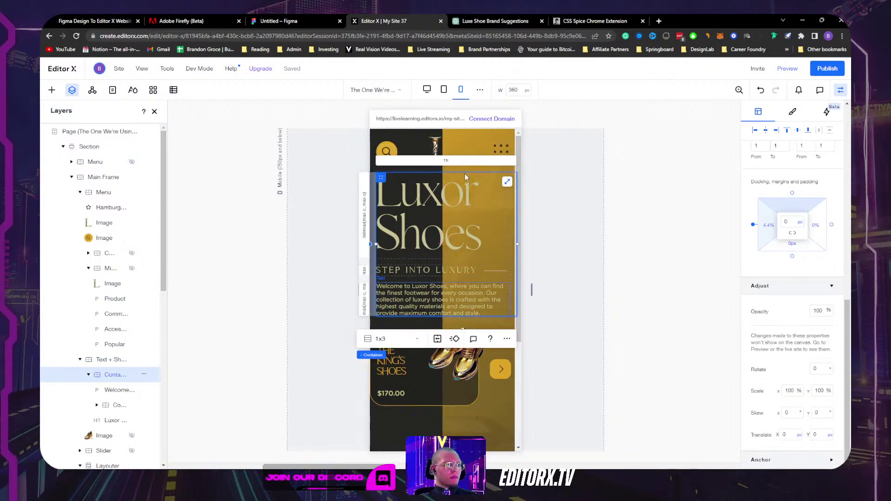
left_click(458, 204)
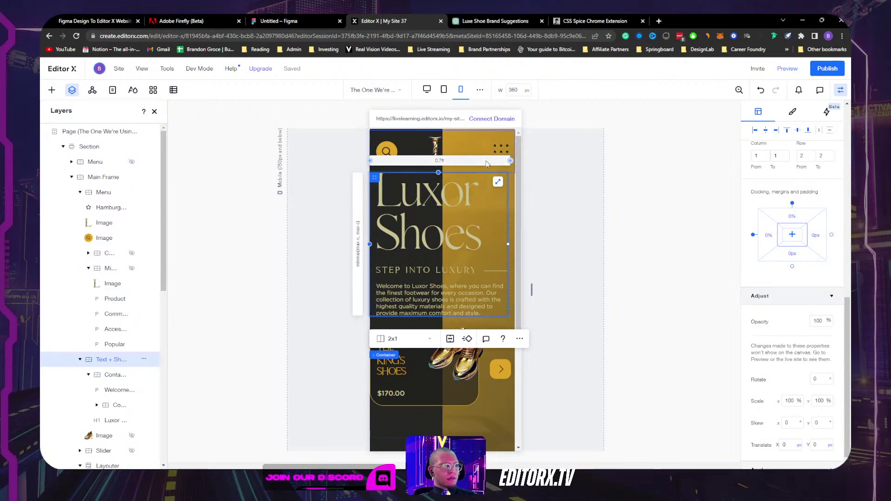
left_click(569, 259)
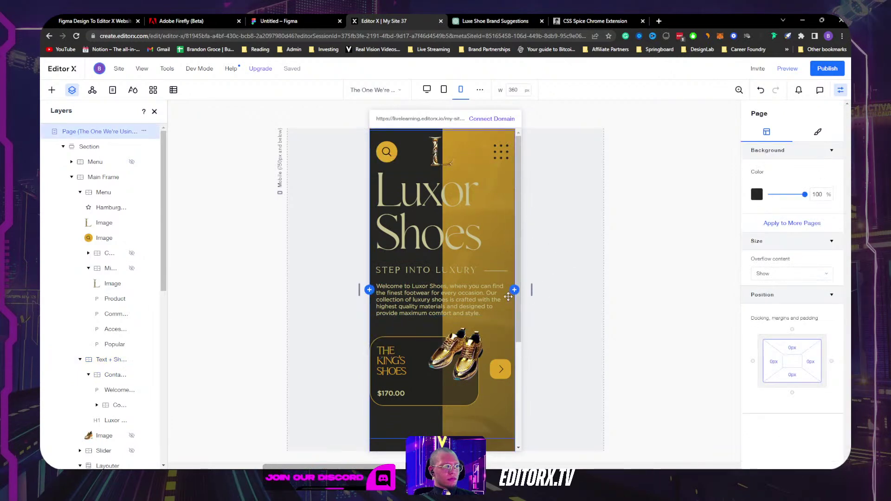
left_click(489, 423)
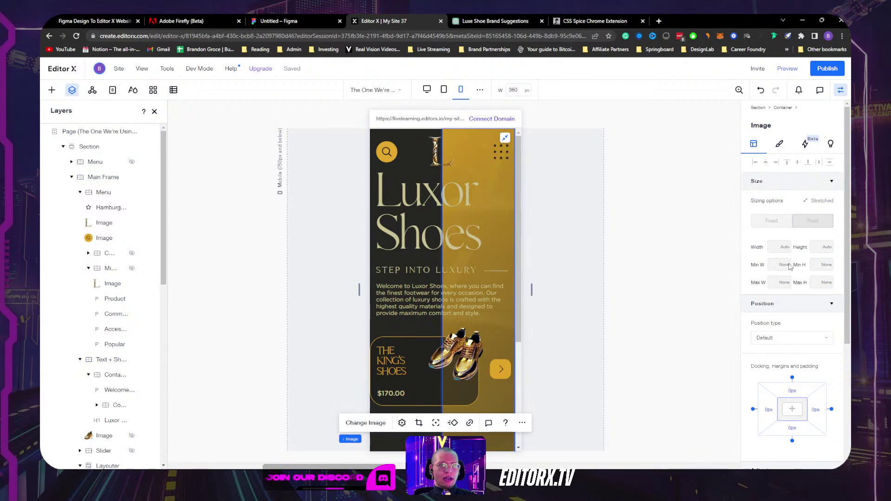
Step: Lower the opacity of both golden background images, down to about 27%
left_click(780, 147)
mouse_move(804, 232)
left_mouse_down()
mouse_move(787, 233)
mouse_move(817, 237)
left_mouse_up()
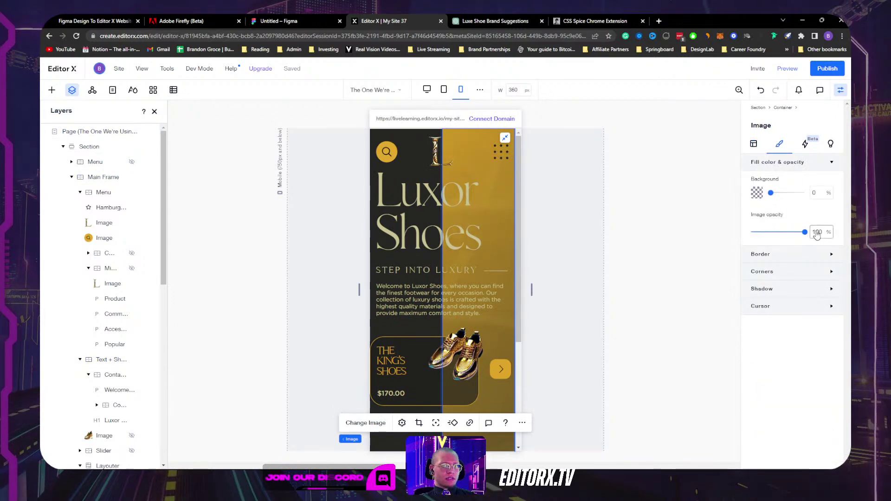
scroll(111, 418, "down", 10)
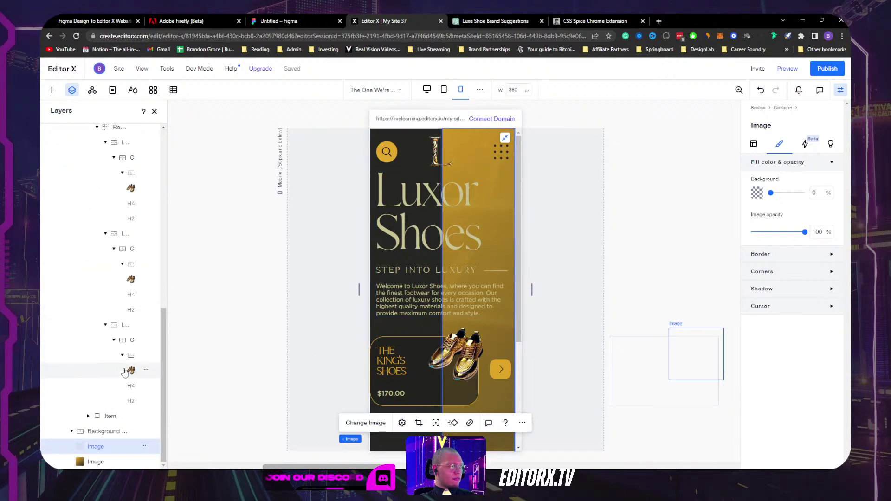
left_click(90, 461)
left_click_drag(804, 232, 767, 236)
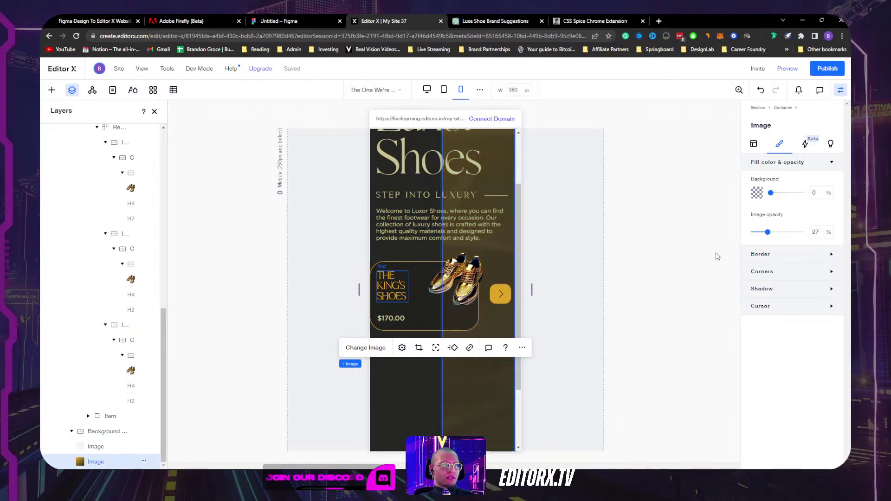
left_click(562, 251)
scroll(557, 223, "up", 3)
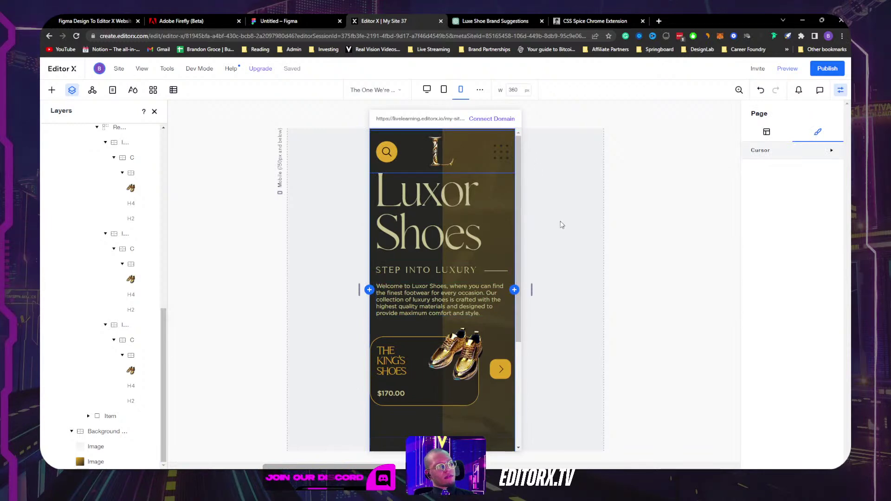
Step: Hide the header's hamburger menu at this breakpoint, then undo and redo to restore it
left_click(500, 149)
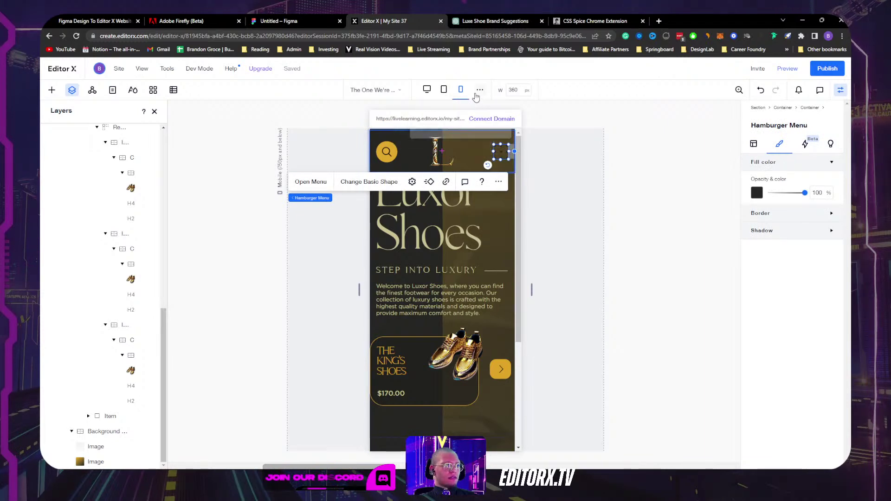
left_click(499, 182)
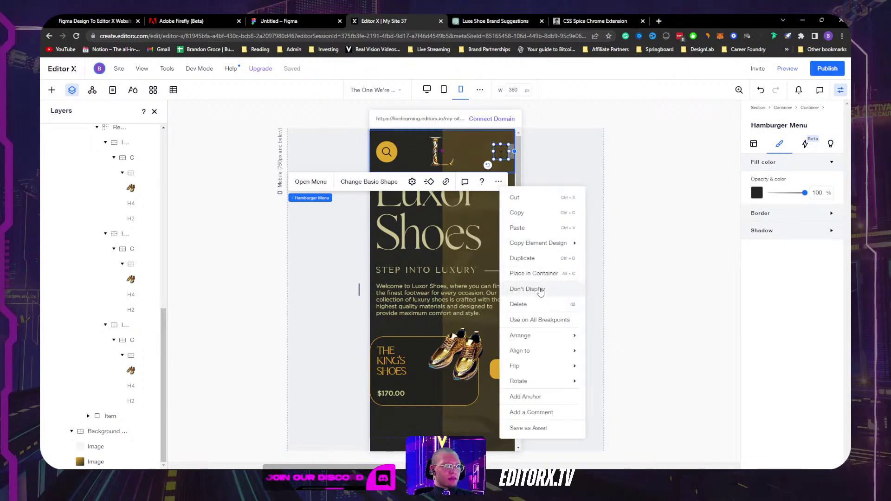
left_click(521, 197)
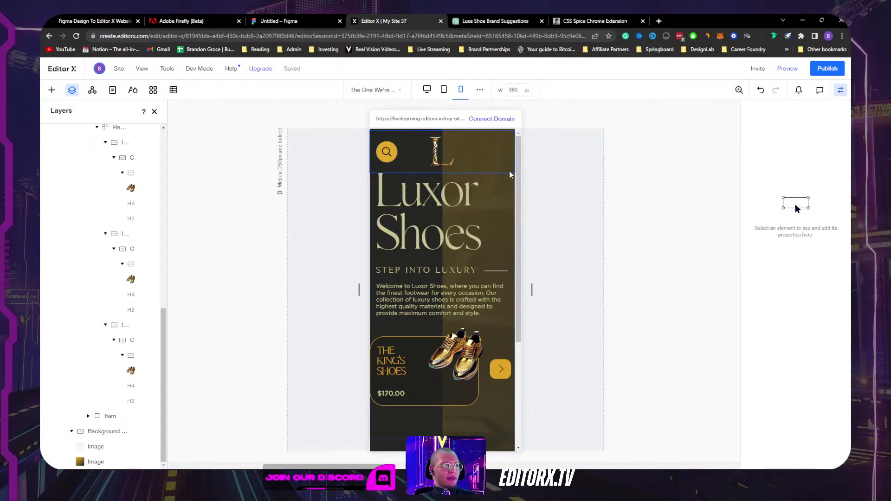
key("ctrl+z")
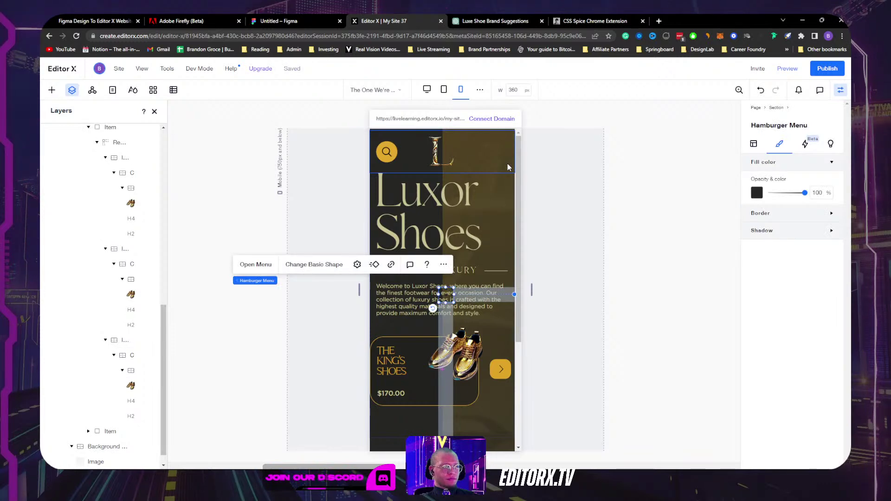
key("ctrl+z")
left_click(497, 149)
key("ctrl+v")
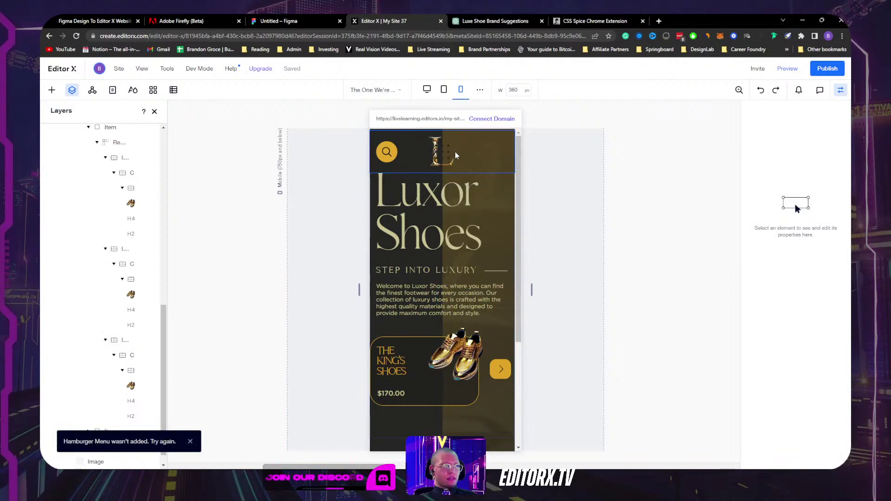
key("ctrl+shift+z")
Step: Give the hamburger menu icon a gold fill from the theme swatches, replacing a brief white pick
left_click(760, 145)
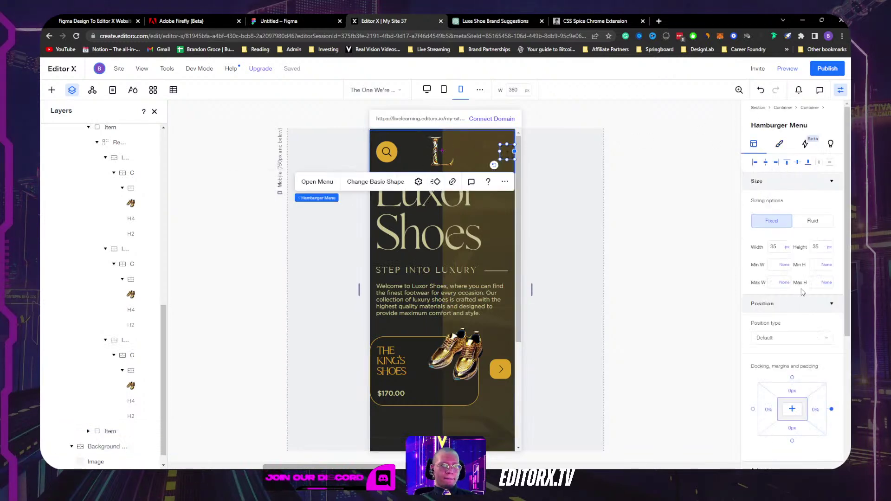
left_click(784, 145)
left_click(757, 194)
left_click(559, 339)
left_click(754, 144)
left_click(754, 144)
left_click(776, 146)
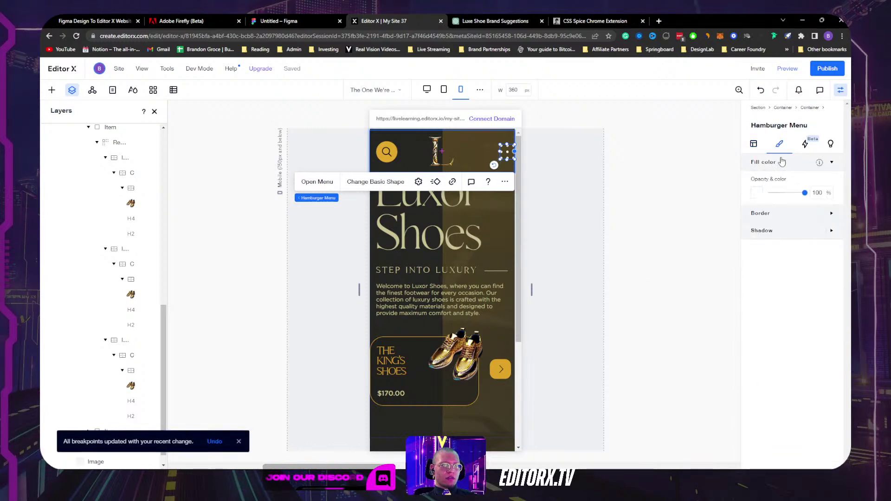
left_click(756, 192)
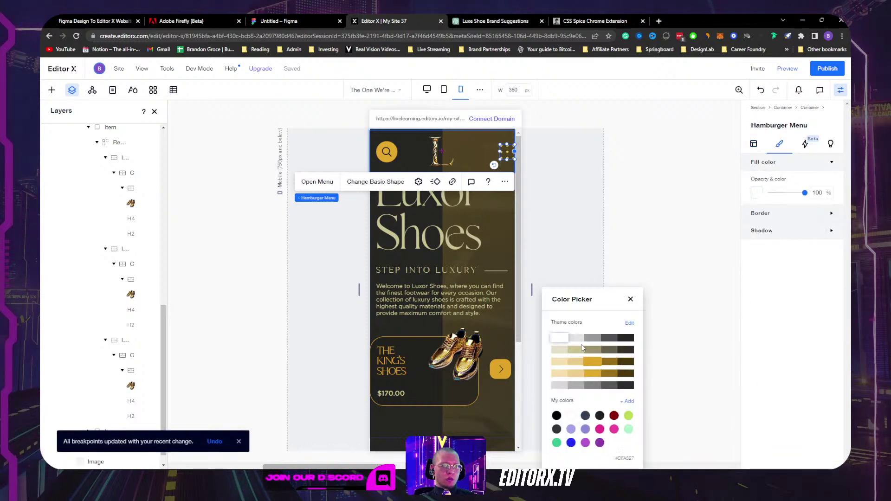
left_click(599, 362)
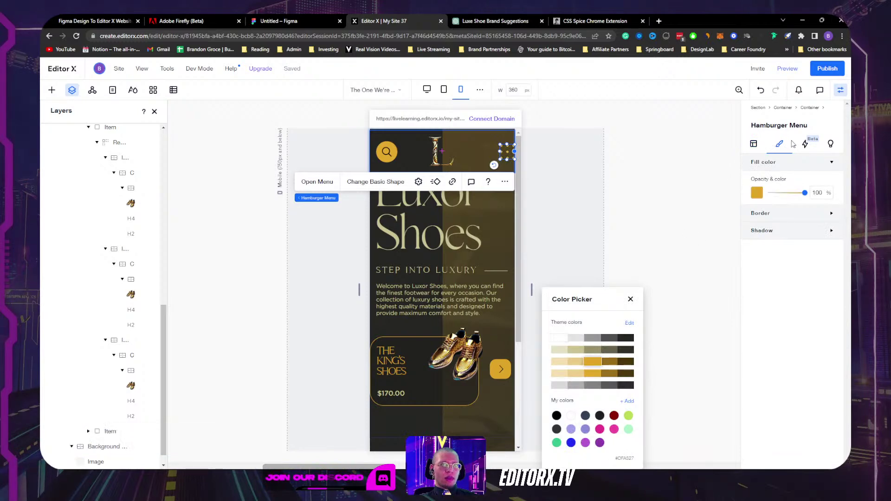
left_click(760, 149)
Step: Set the hamburger icon's right docking margin to 4.4% and close the settings panel
left_click(754, 144)
scroll(804, 230, "down", 3)
left_click(815, 207)
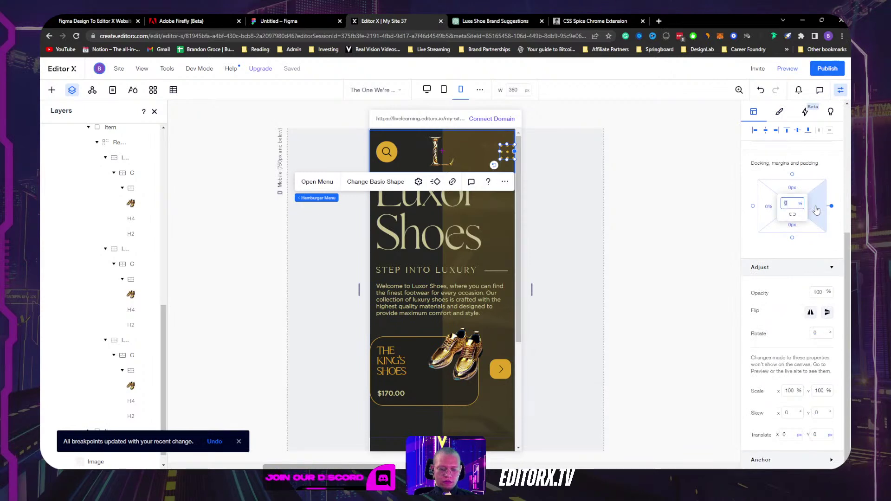
type("4.4")
key("Return")
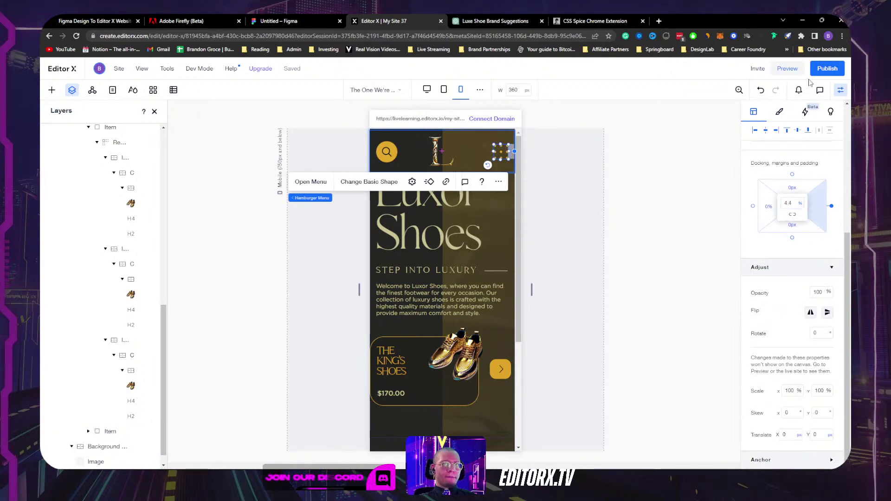
left_click(840, 90)
Step: Select the mobile hero section and open its settings panel
scroll(441, 278, "down", 2)
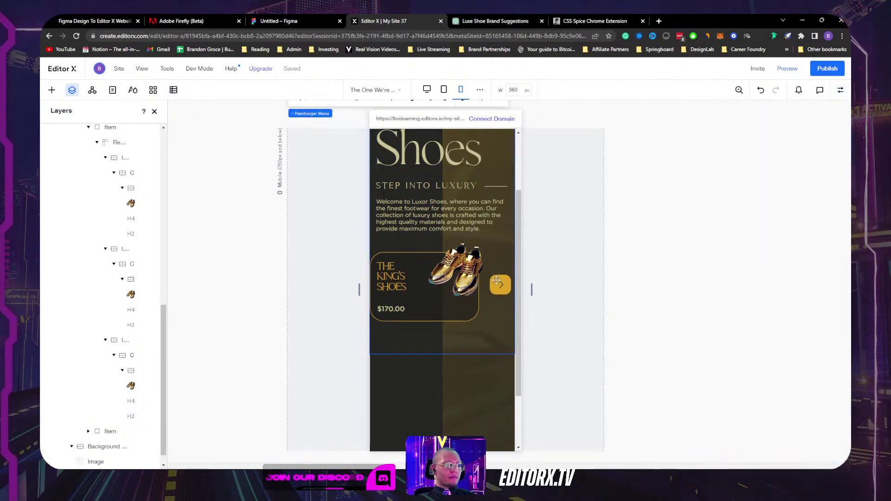
left_click(413, 387)
scroll(410, 388, "up", 2)
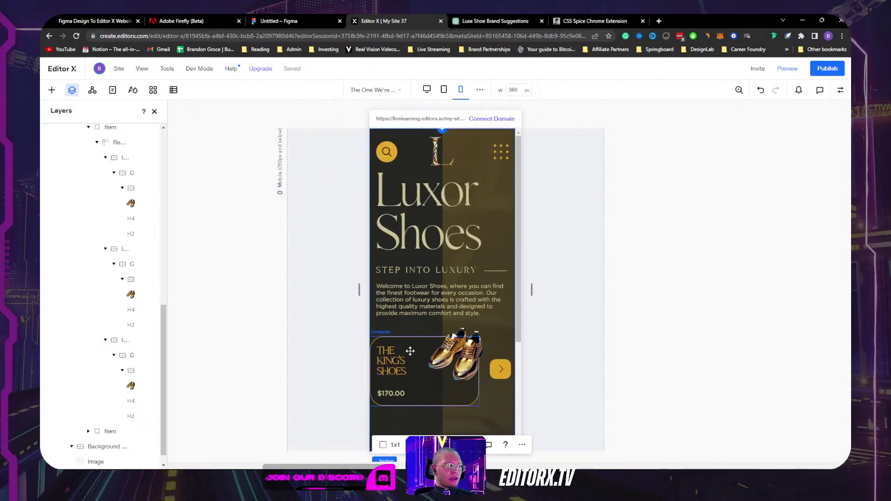
scroll(122, 174, "up", 4)
scroll(122, 174, "up", 5)
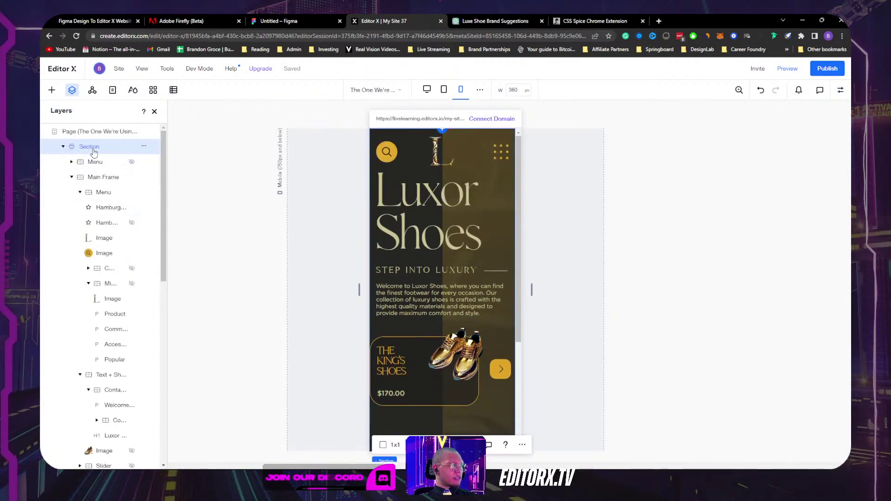
scroll(558, 204, "down", 2)
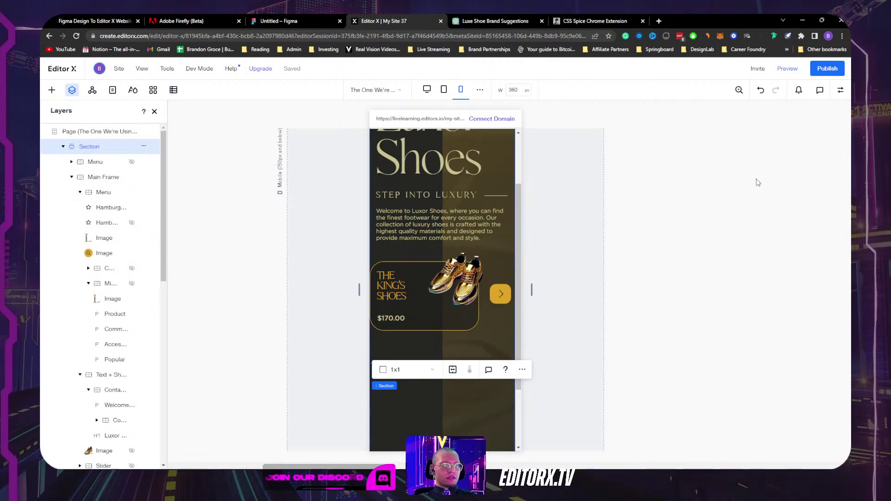
scroll(736, 185, "up", 2)
left_click(839, 91)
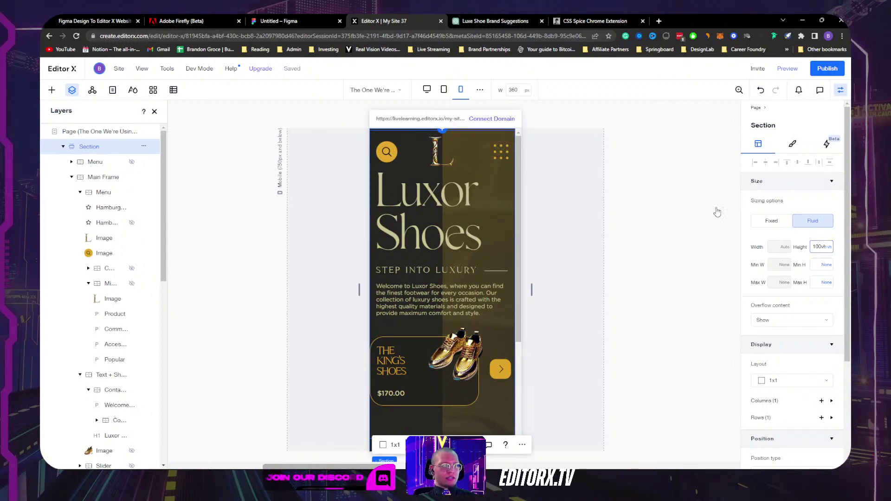
scroll(465, 228, "down", 3)
scroll(465, 227, "up", 3)
scroll(465, 228, "down", 3)
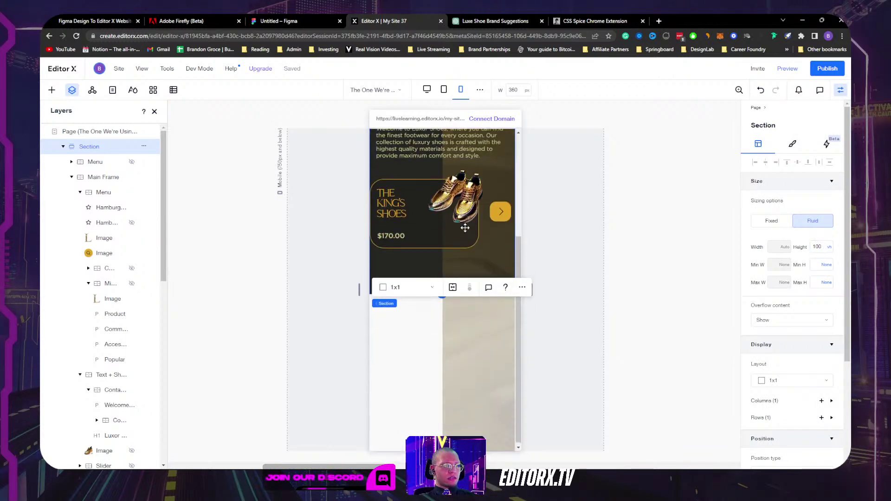
Step: Select the Background Group container in Layers and set its Min H unit to None
left_click(496, 366)
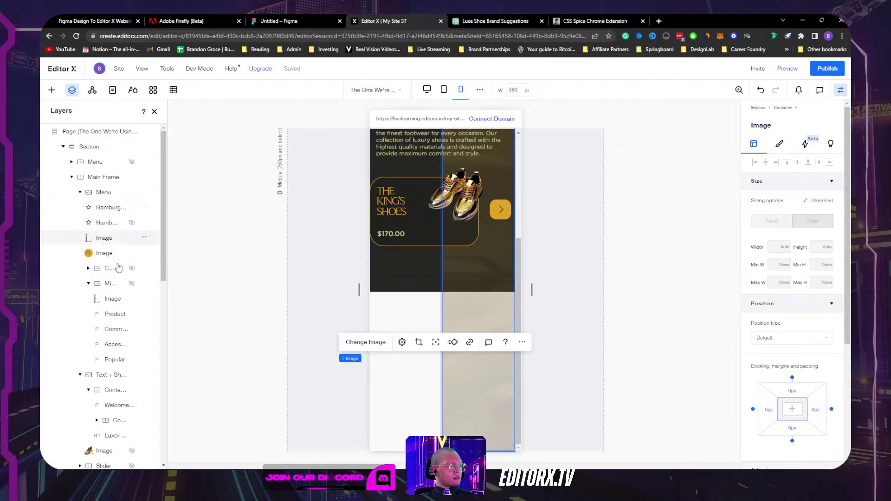
left_click(64, 146)
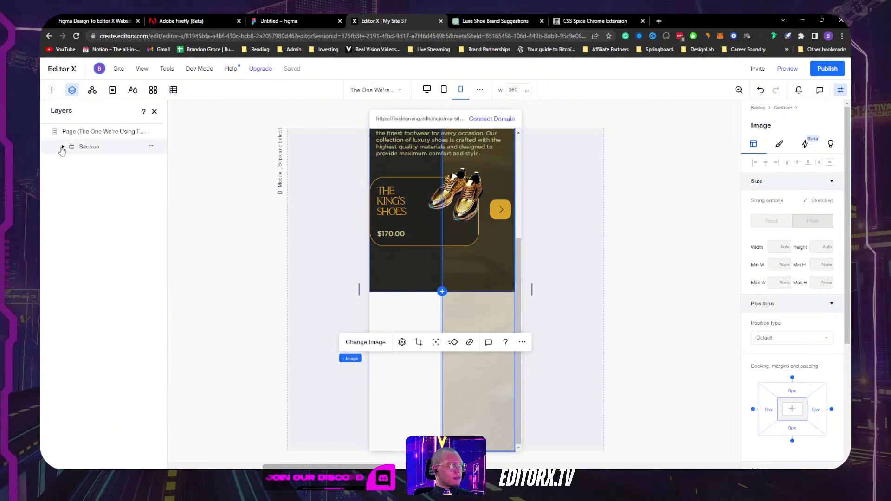
left_click(63, 146)
left_click(71, 177)
left_click(105, 192)
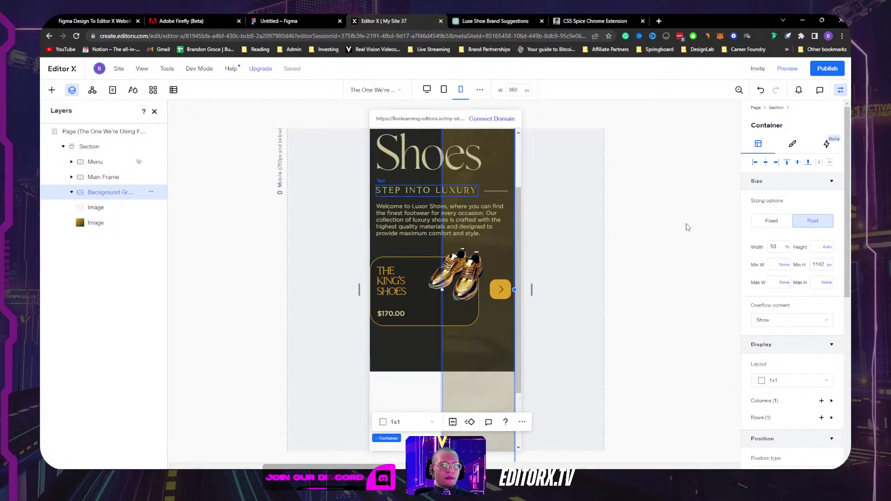
left_click(812, 261)
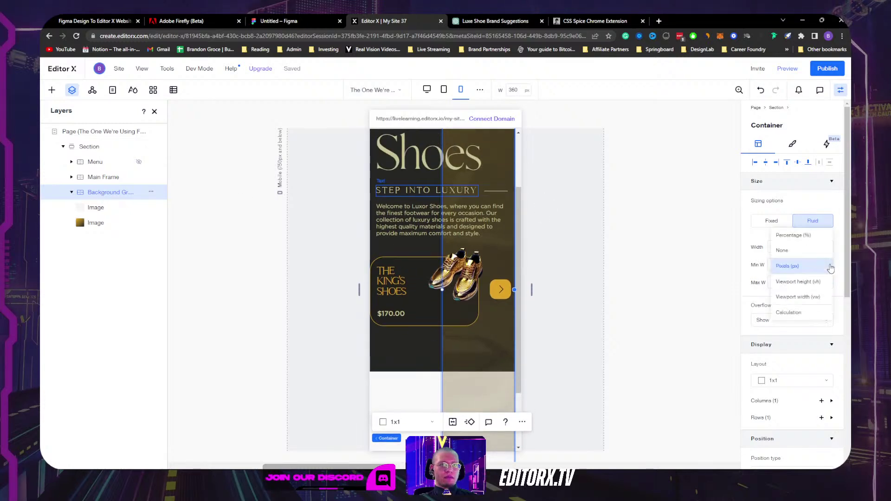
left_click(803, 253)
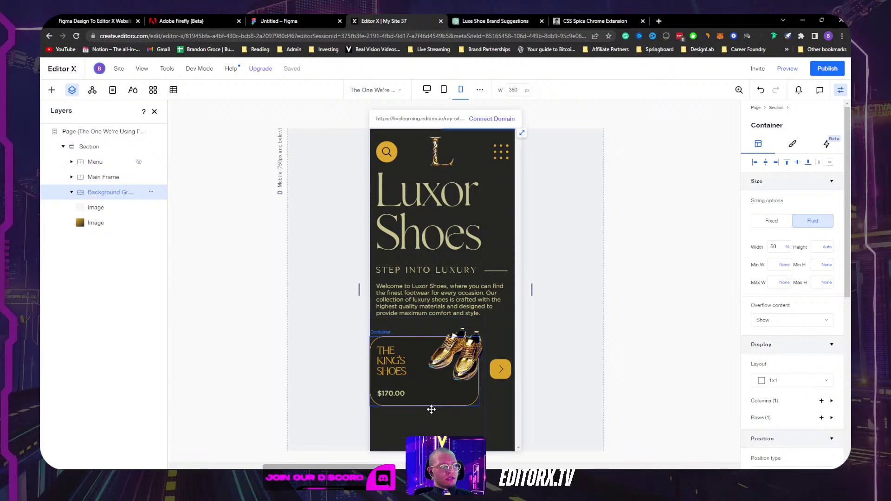
Step: Select the product slider Layouter and set its left margin to 4.4%
left_click(439, 436)
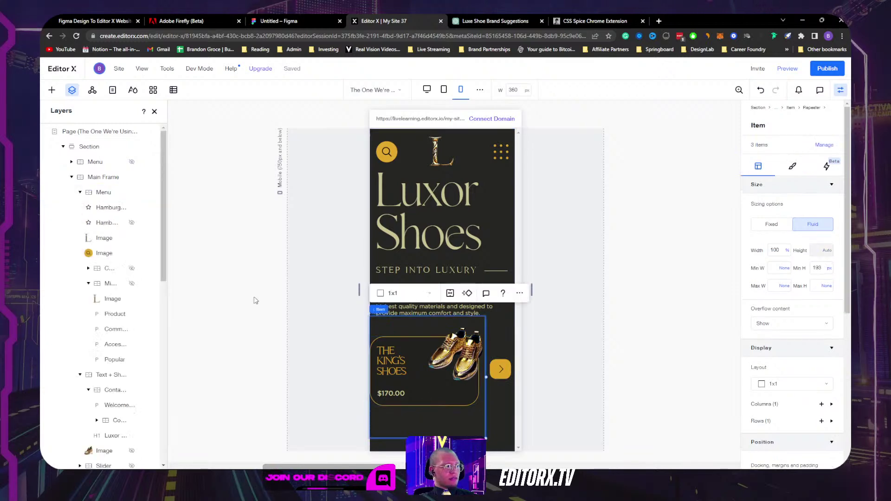
scroll(113, 325, "down", 5)
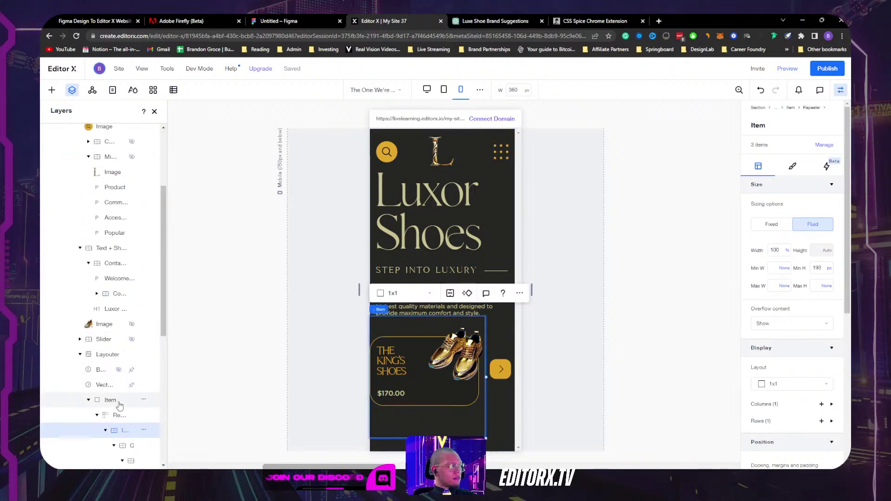
left_click(108, 360)
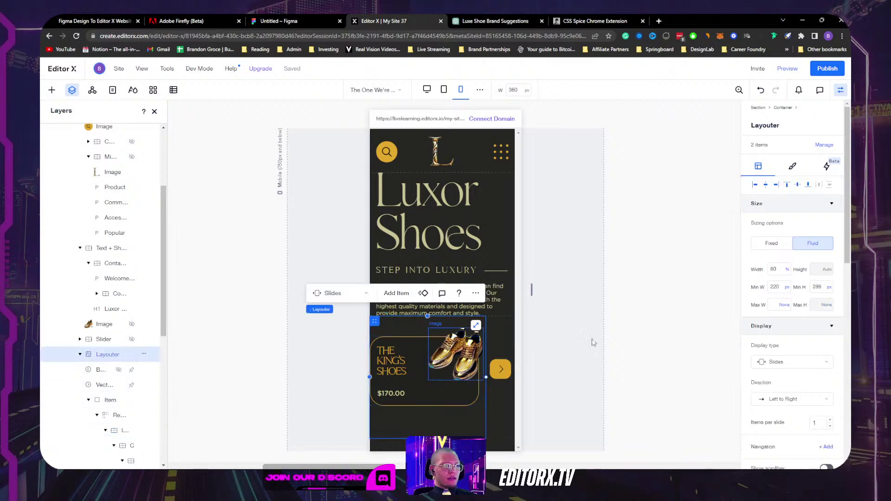
scroll(782, 309, "down", 10)
left_click(767, 227)
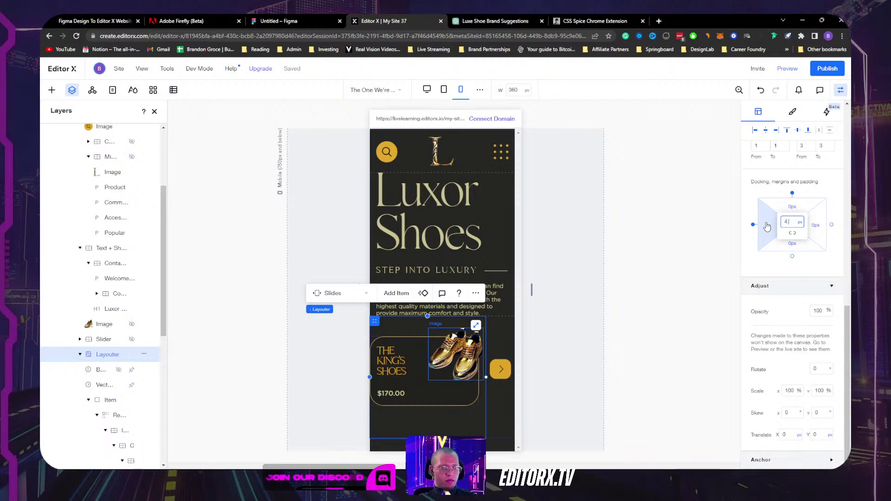
type("4.4")
key("Return")
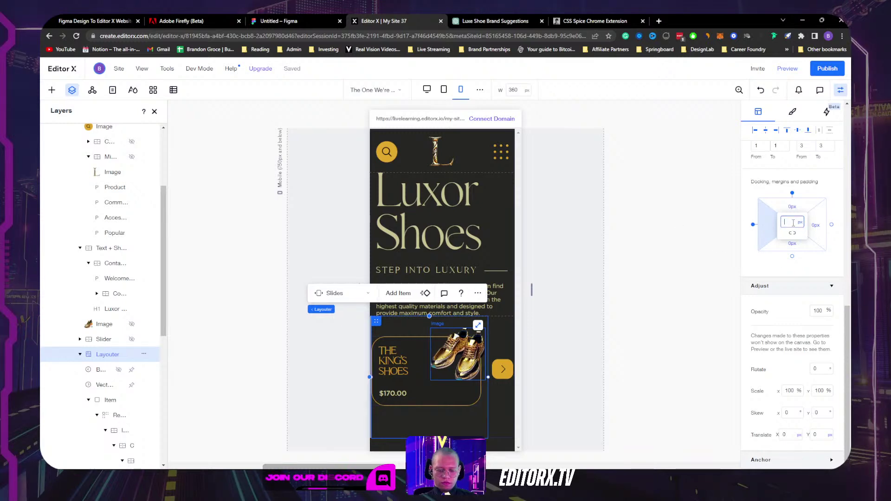
key("Return")
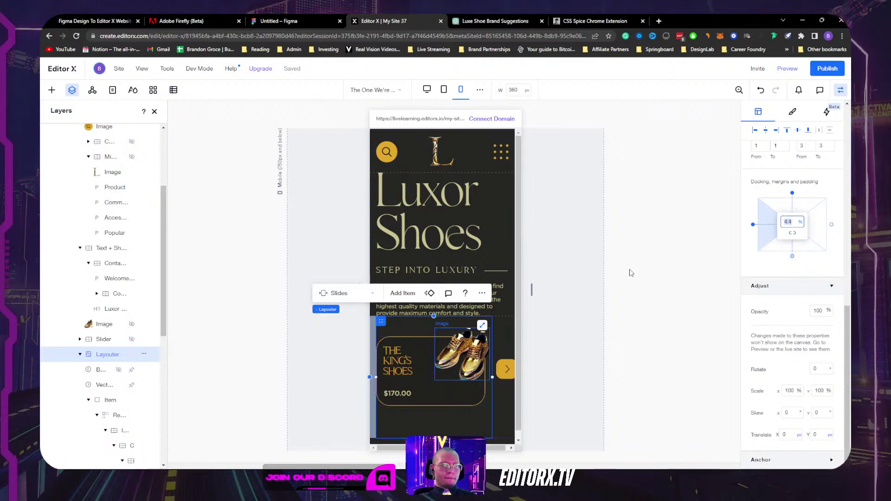
left_click(637, 322)
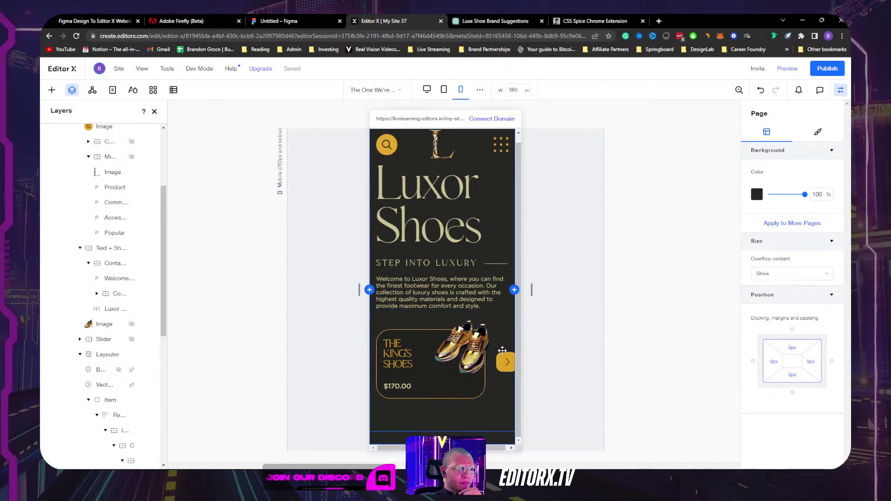
Step: Set the yellow arrow button's right margin to -50 px
left_click(500, 366)
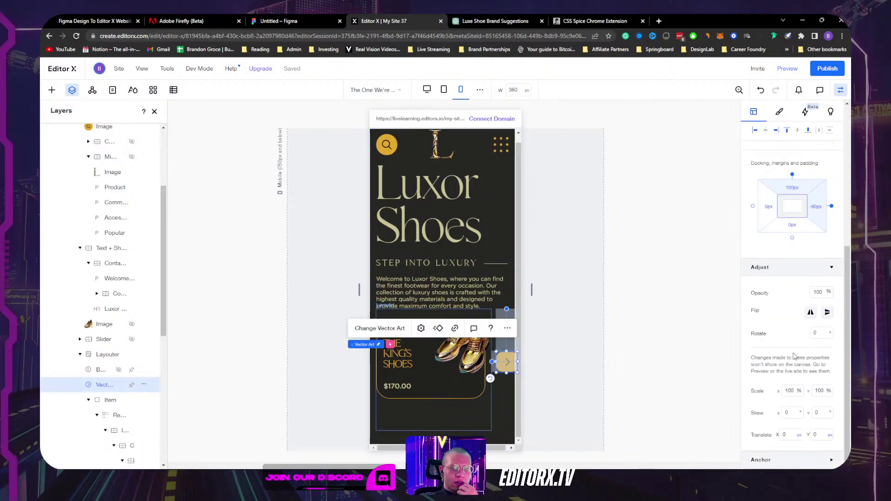
left_click(818, 210)
type("-")
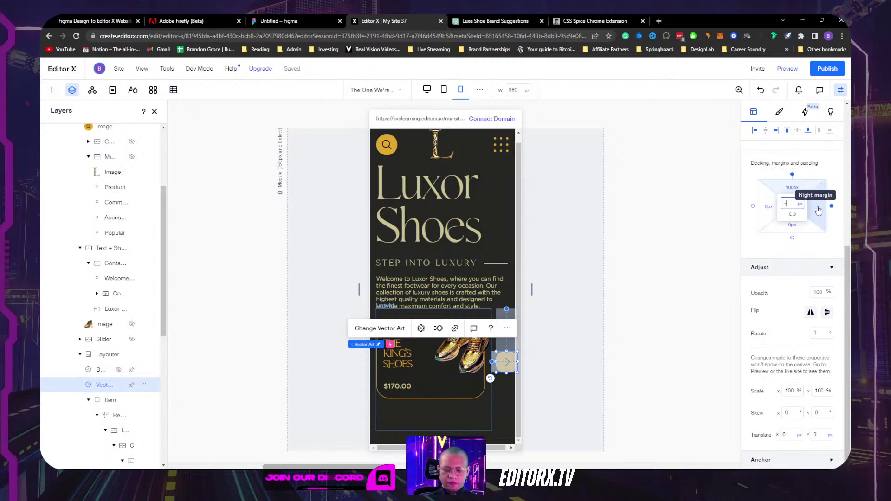
type("50")
key("Return")
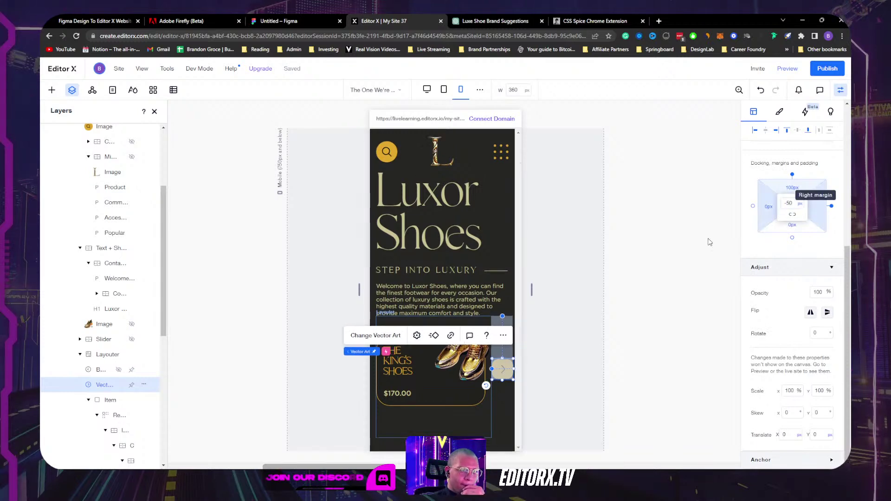
left_click(646, 291)
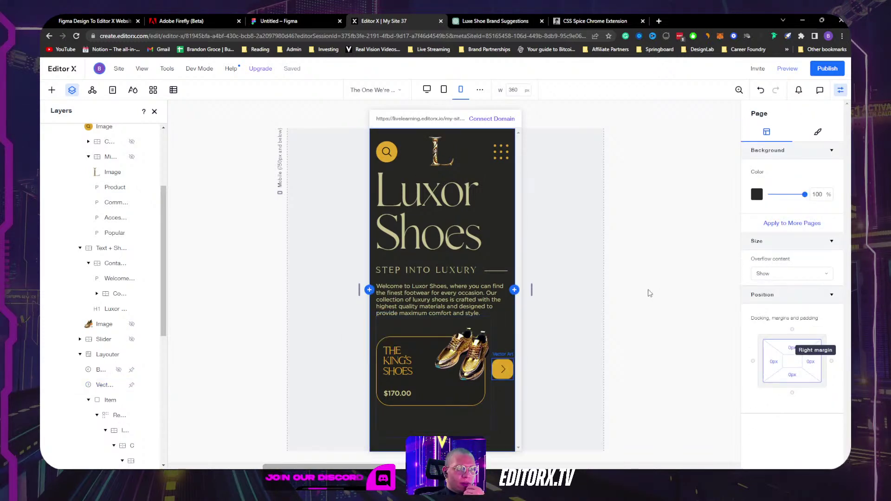
Step: Preview the site, resizing through 640 px, tablet and 1218 px, then narrowing to mobile width
left_click(788, 69)
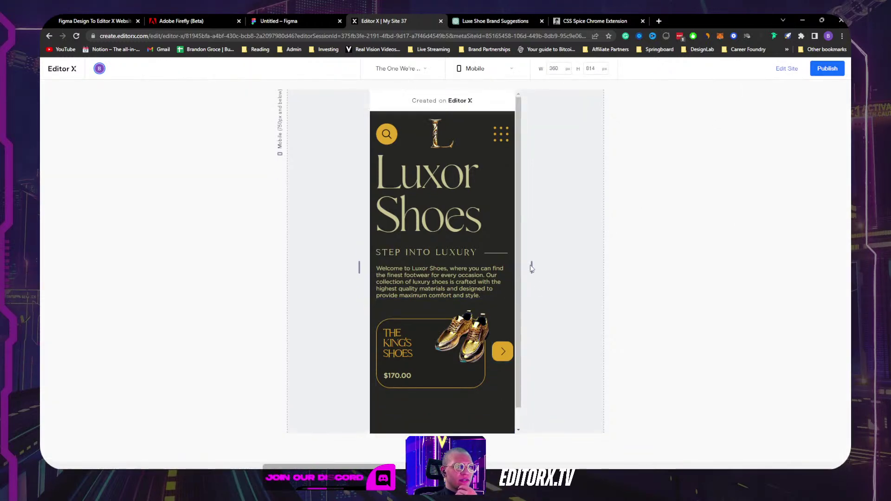
left_click_drag(532, 267, 597, 268)
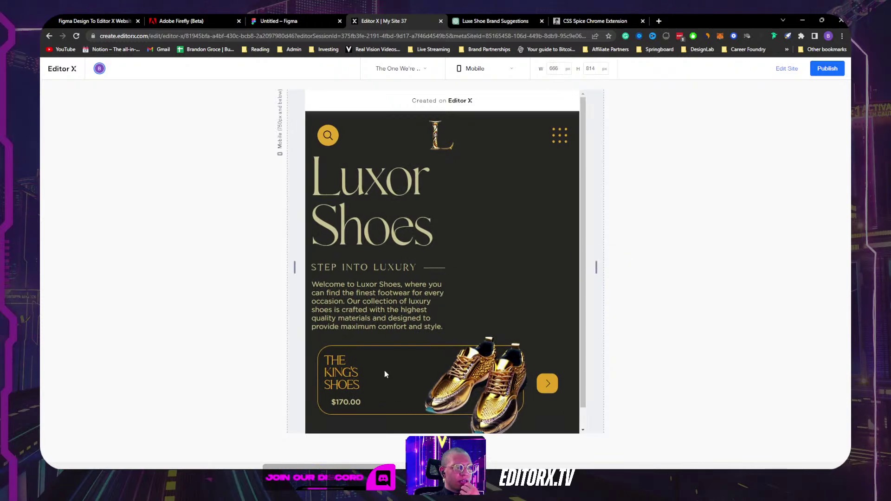
left_click_drag(596, 266, 691, 263)
scroll(559, 269, "down", 3)
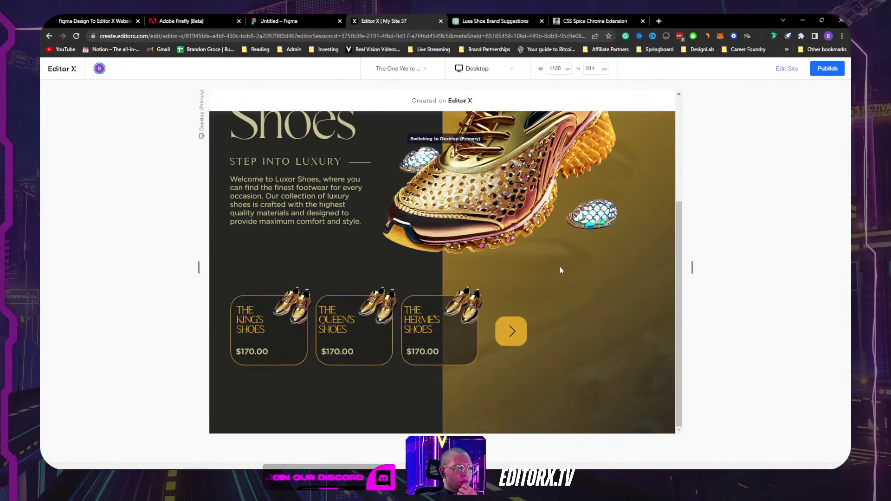
left_click(515, 335)
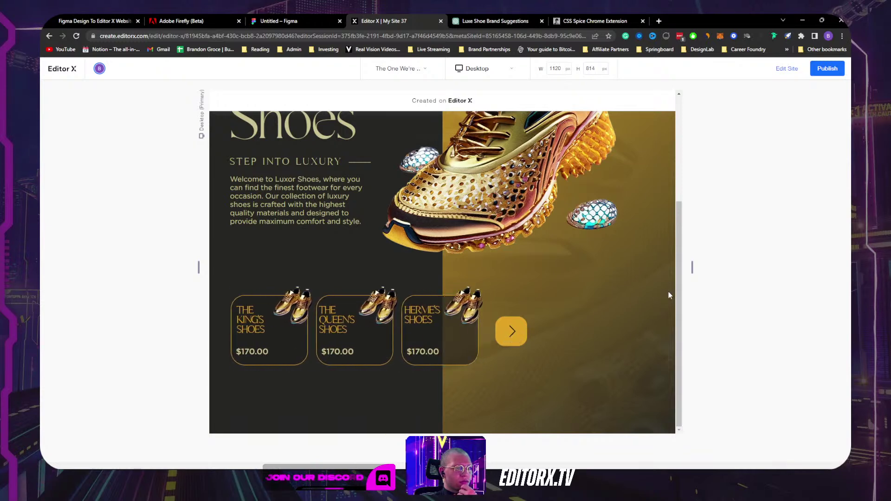
left_click_drag(692, 267, 614, 267)
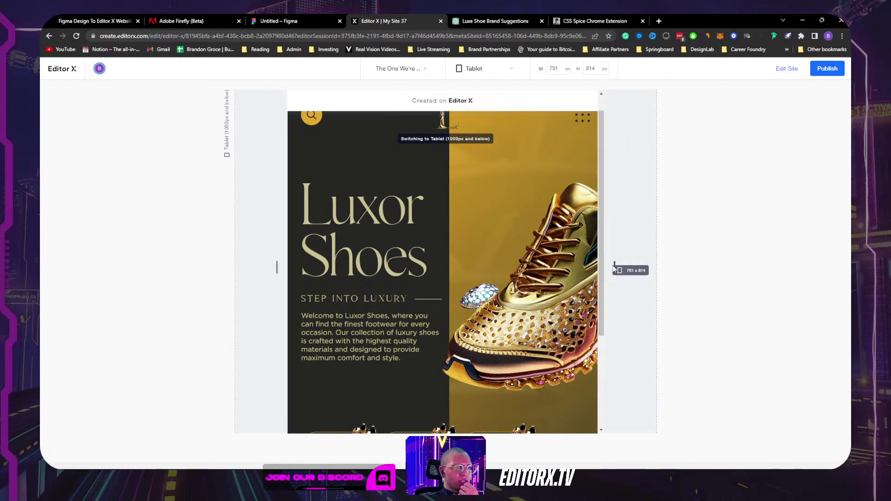
scroll(534, 267, "down", 3)
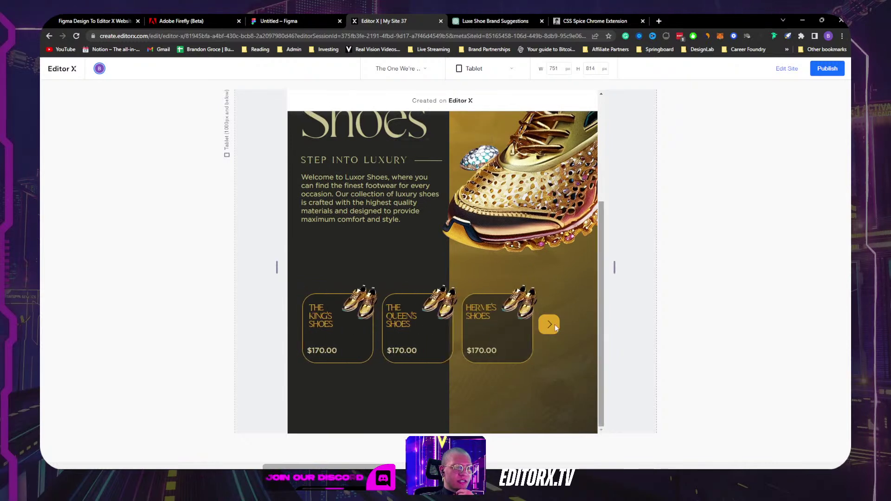
left_click_drag(615, 266, 578, 260)
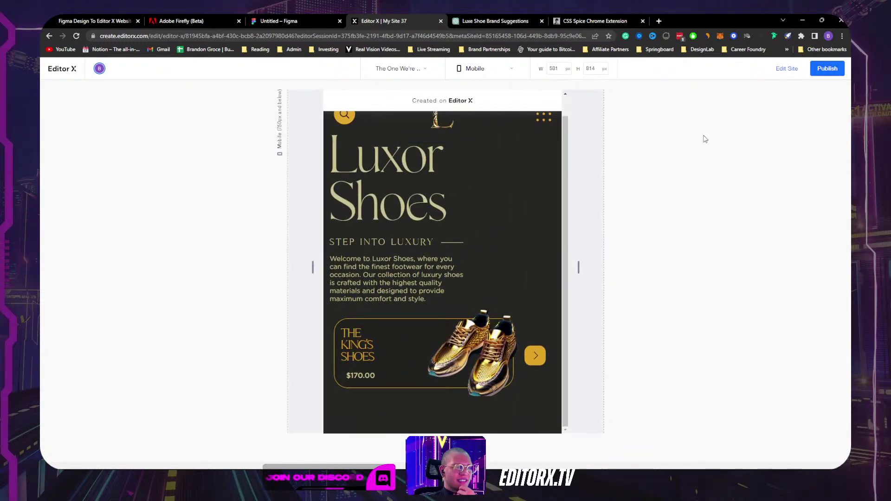
Step: Back in the editor, delete the second column of the hero's Text + Shoe grid
left_click(786, 68)
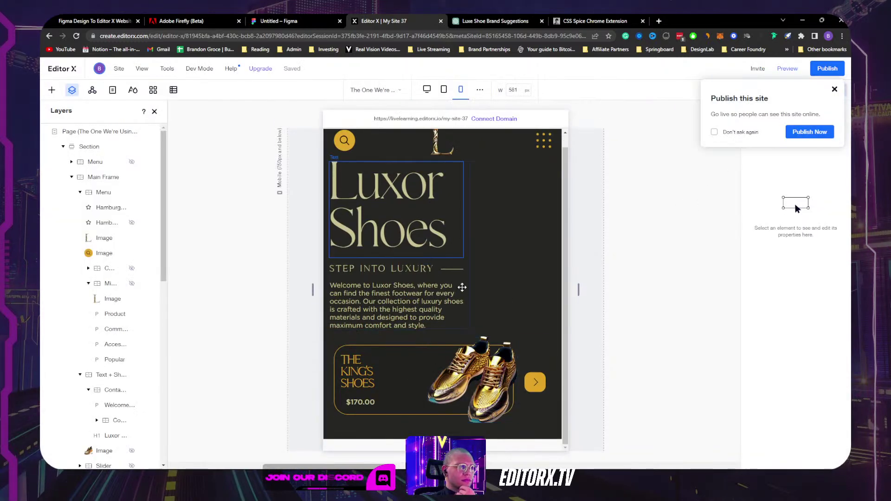
left_click(482, 278)
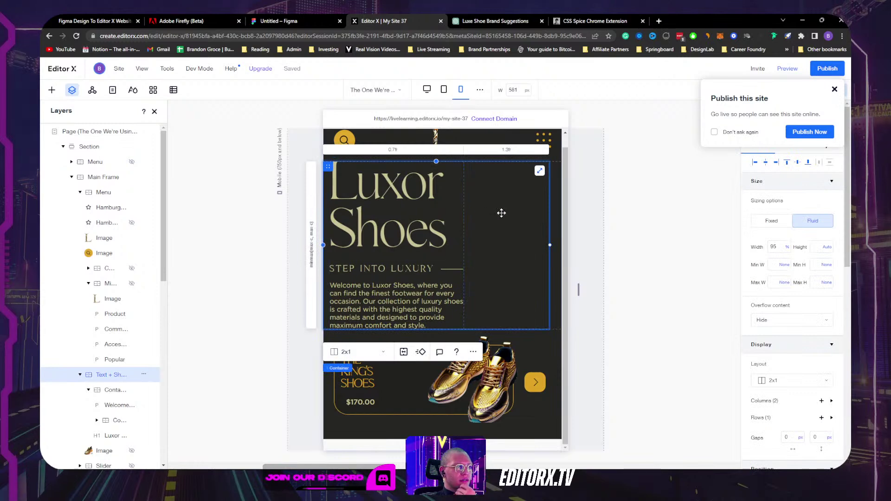
left_click(503, 150)
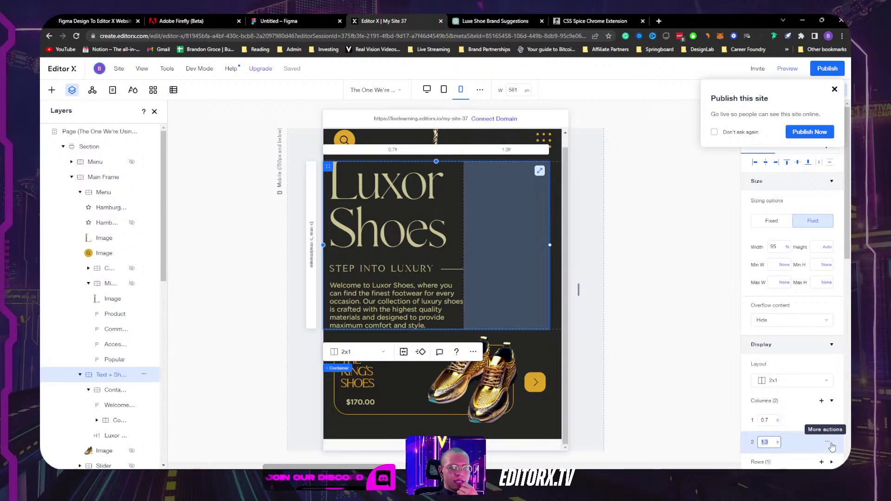
left_click(829, 443)
left_click(797, 433)
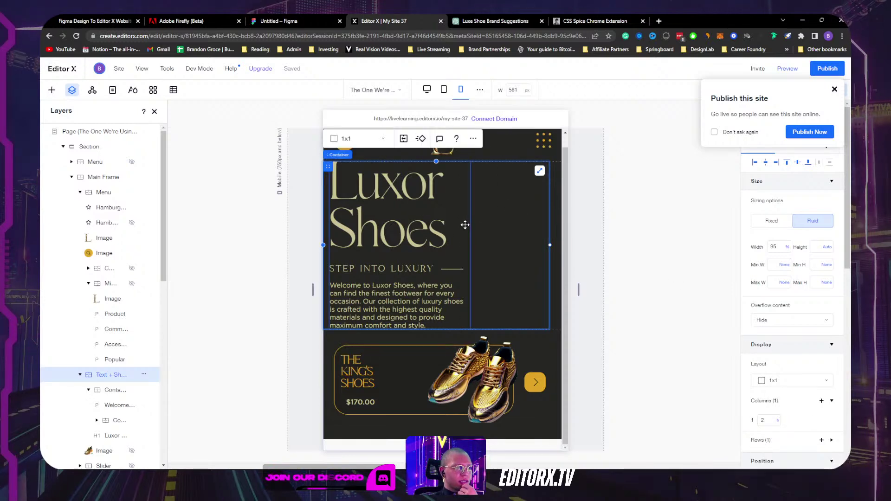
Step: Center the inner Luxor Shoes text container horizontally and set its width to 80%
left_click(465, 225)
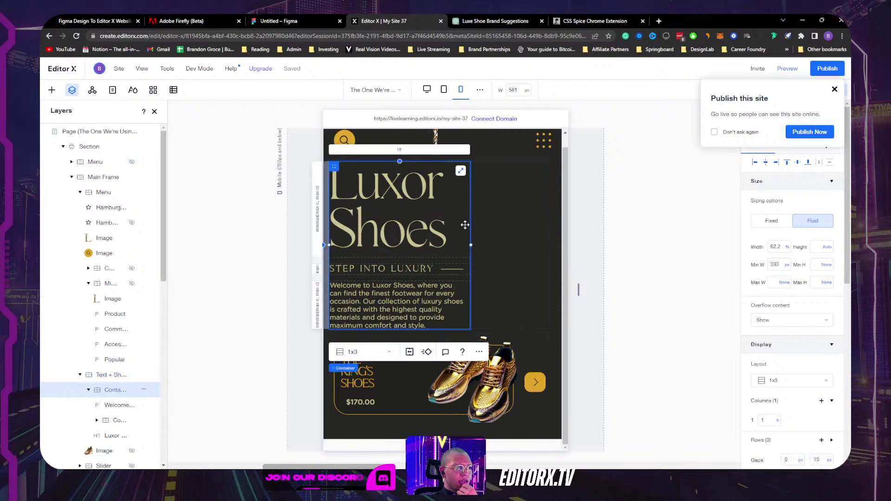
left_click(766, 164)
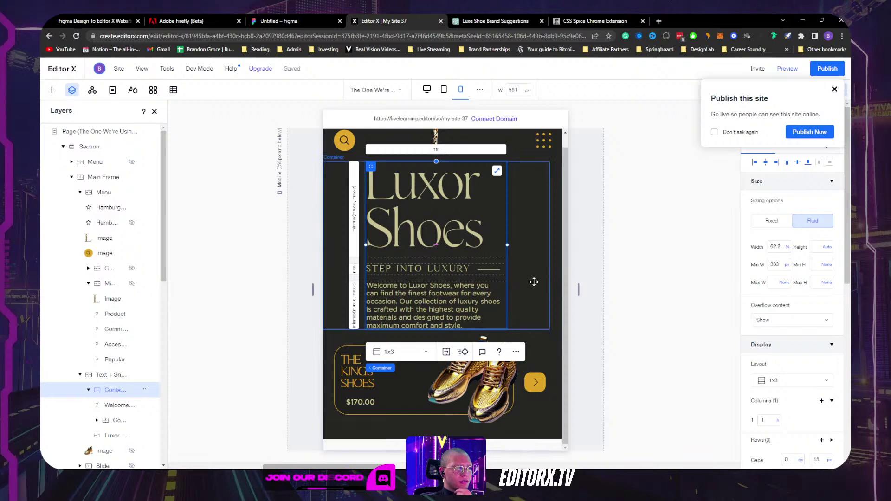
left_click(777, 248)
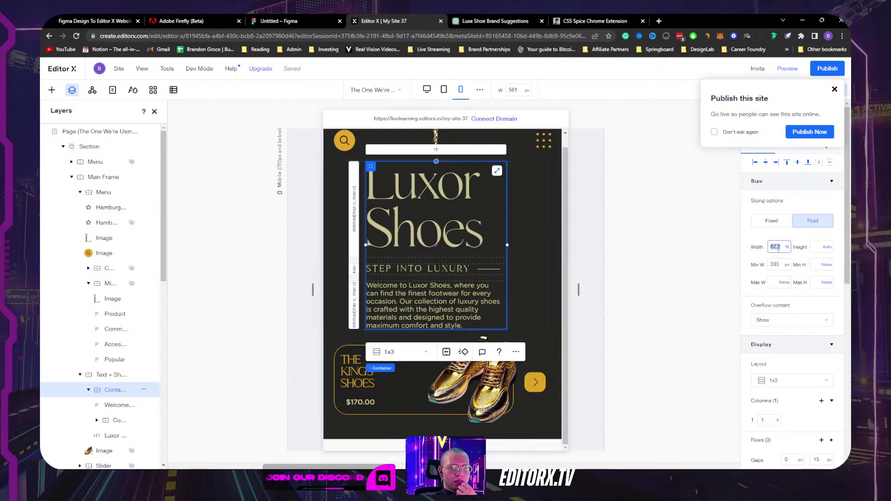
type("80")
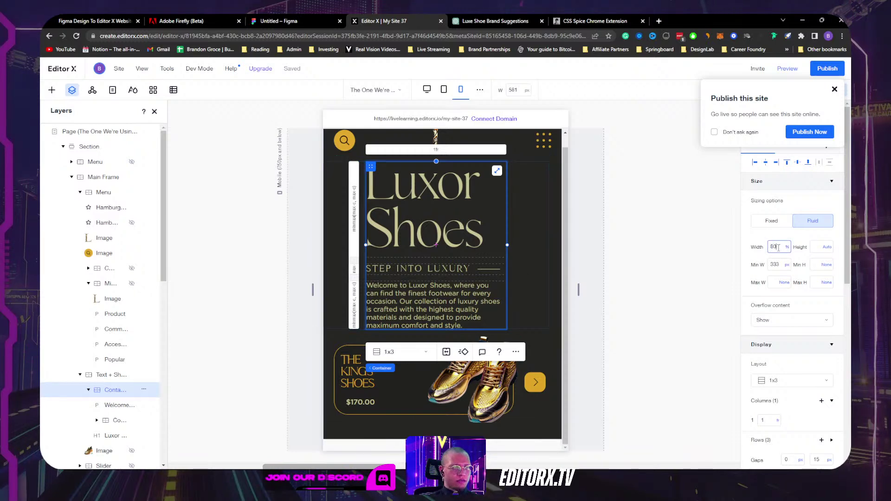
key("Return")
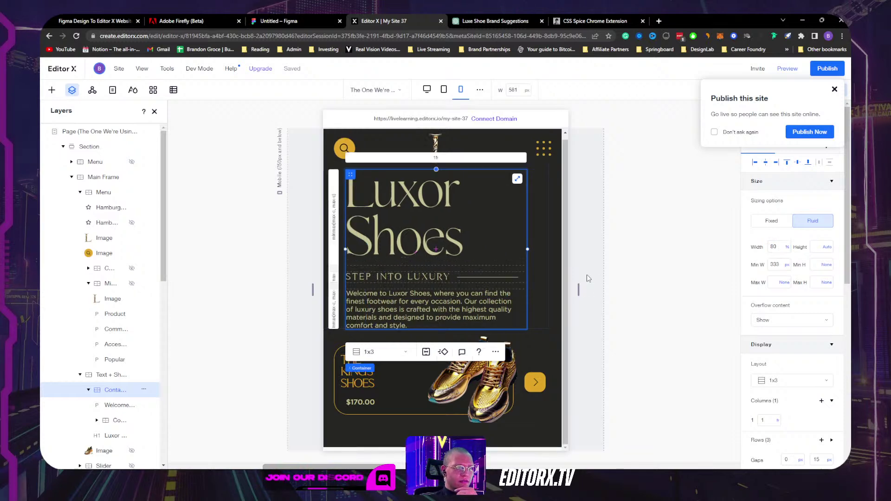
Step: Test the canvas at 320 px, release the text container's left docking, and set its right margin to 0
left_click_drag(578, 288, 520, 289)
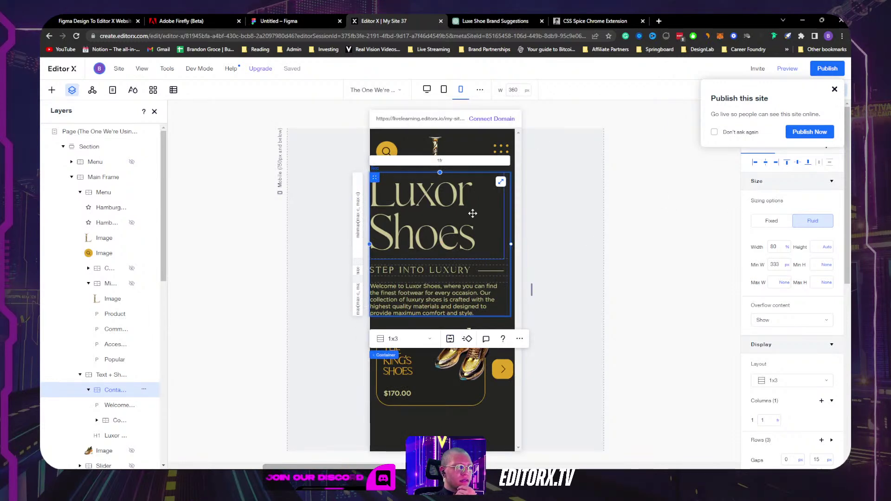
left_click_drag(531, 288, 555, 290)
scroll(784, 357, "down", 6)
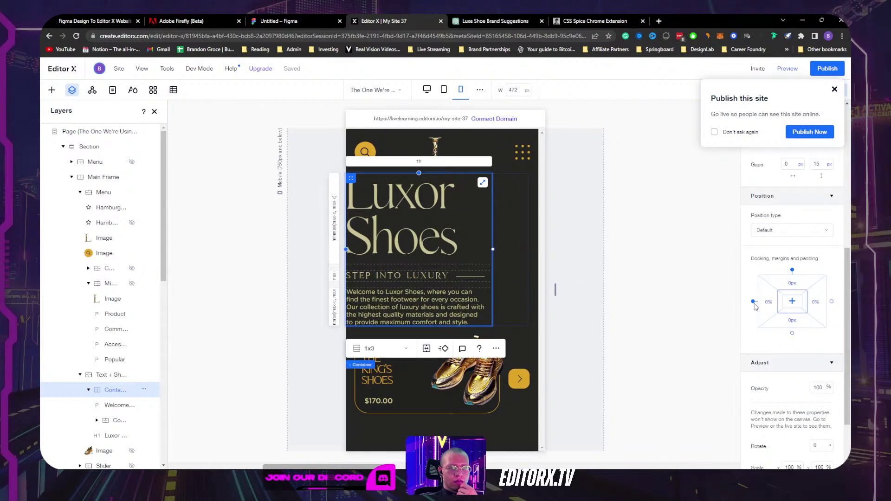
left_click(753, 302)
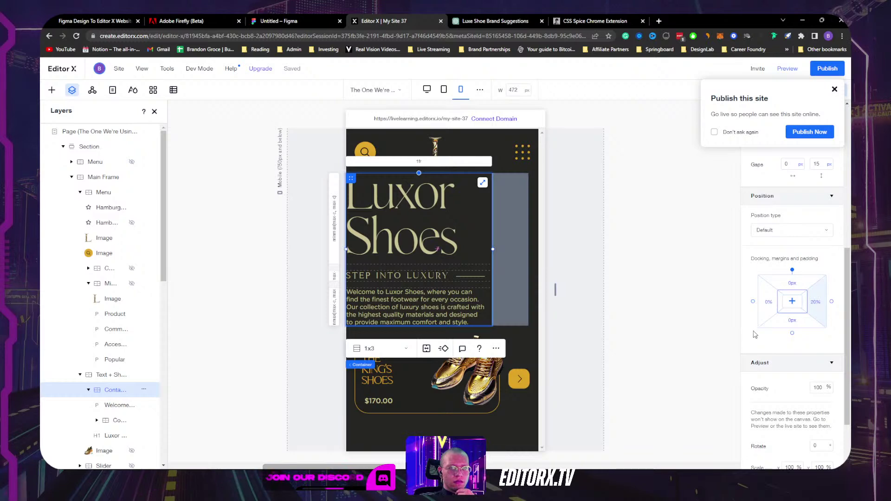
left_click(815, 302)
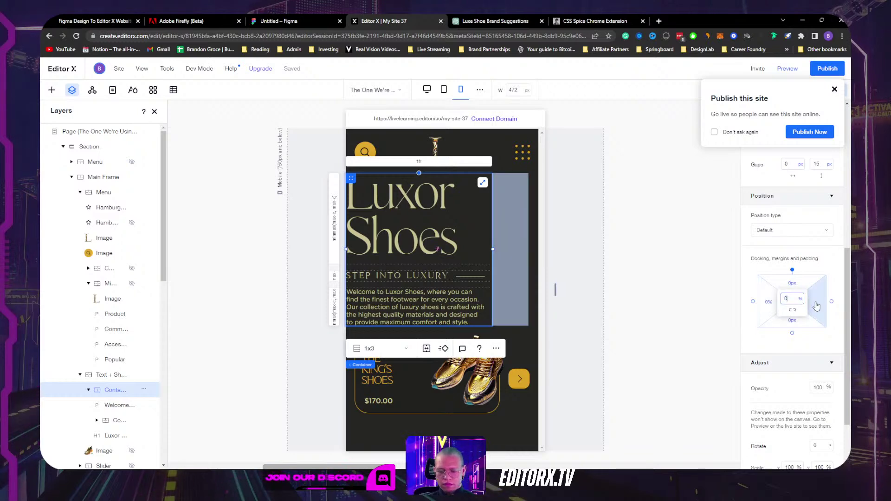
type("0")
key("Return")
Step: Check the minimum-width unit choices without changing them, then select the King's Shoes card container
scroll(802, 278, "up", 5)
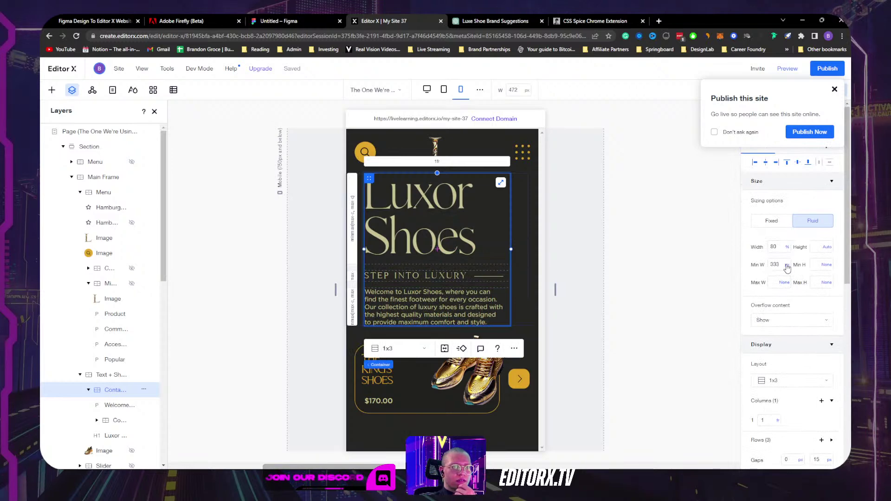
left_click(787, 265)
scroll(787, 268, "down", 5)
left_click(751, 267)
scroll(752, 264, "up", 5)
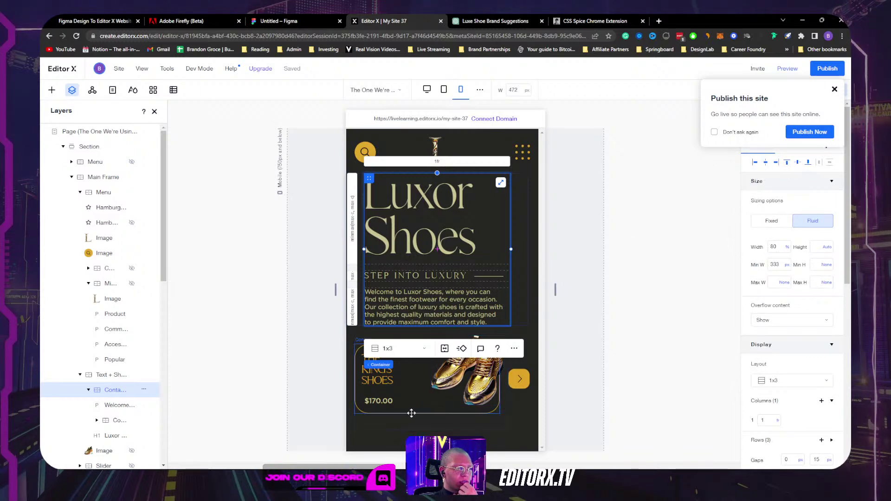
left_click(411, 413)
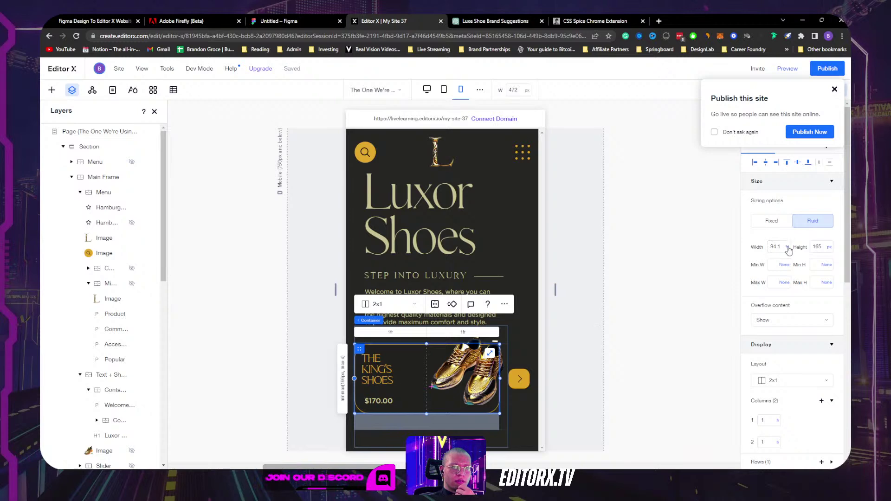
Step: Switch the King's Shoes card's width to pixels and set it to 250 px
left_click(787, 249)
left_click(793, 263)
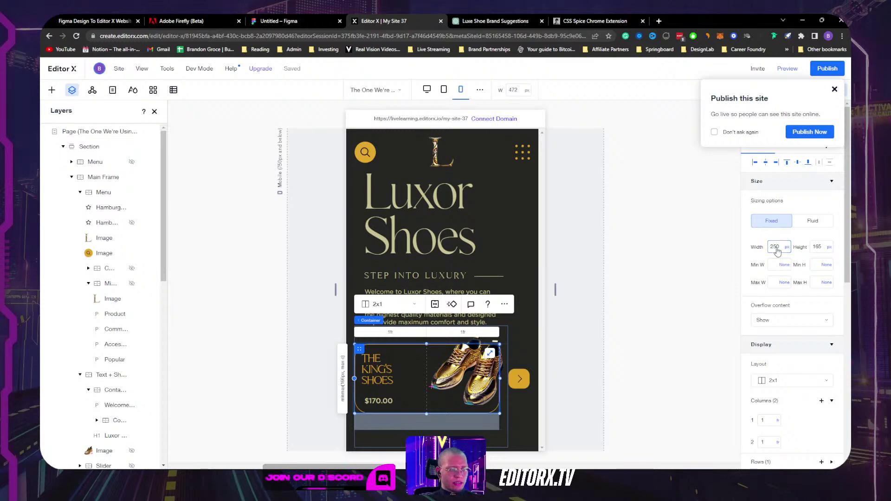
key("Return")
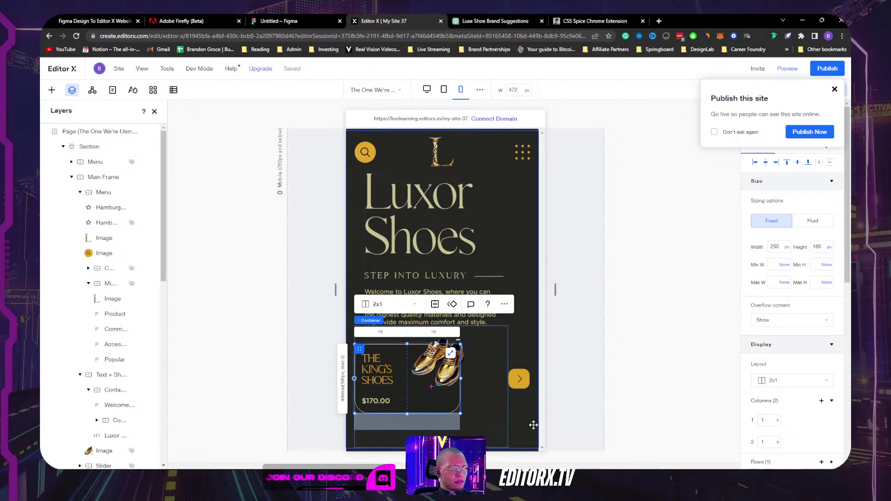
Step: Set the yellow arrow button's right margin to 50 px, replacing 100 px
left_click(533, 425)
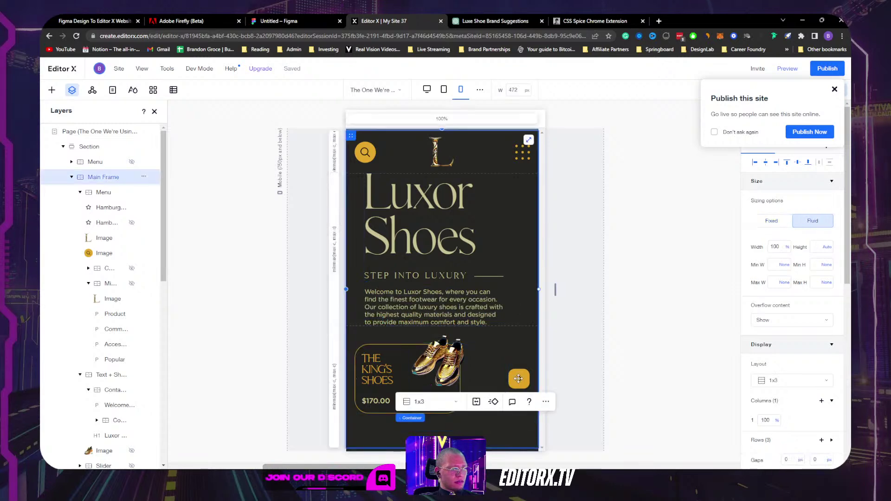
left_click(519, 378)
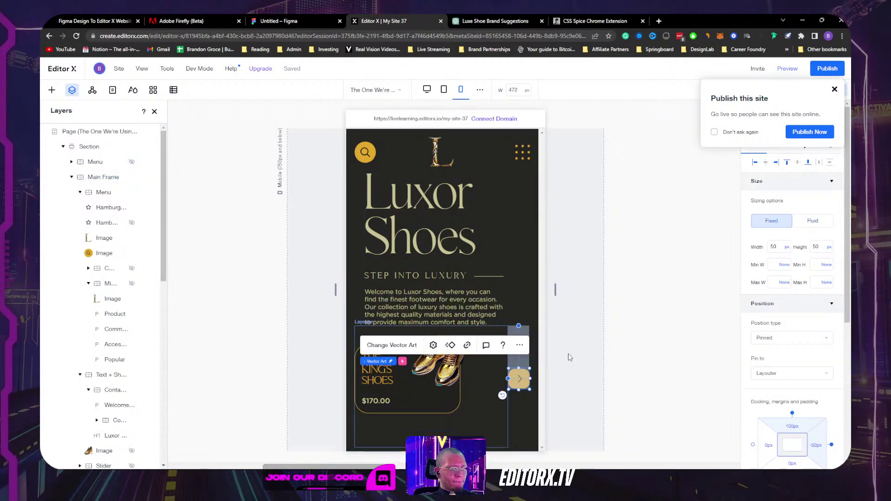
scroll(826, 366, "down", 5)
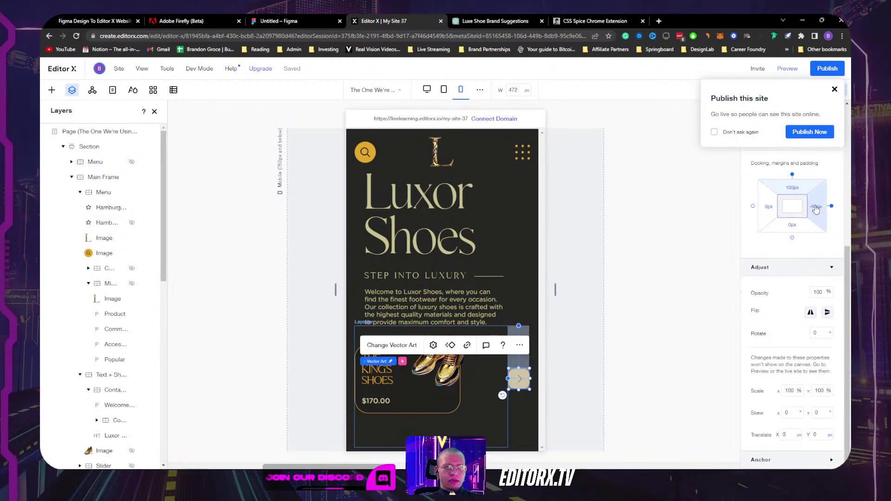
left_click(816, 209)
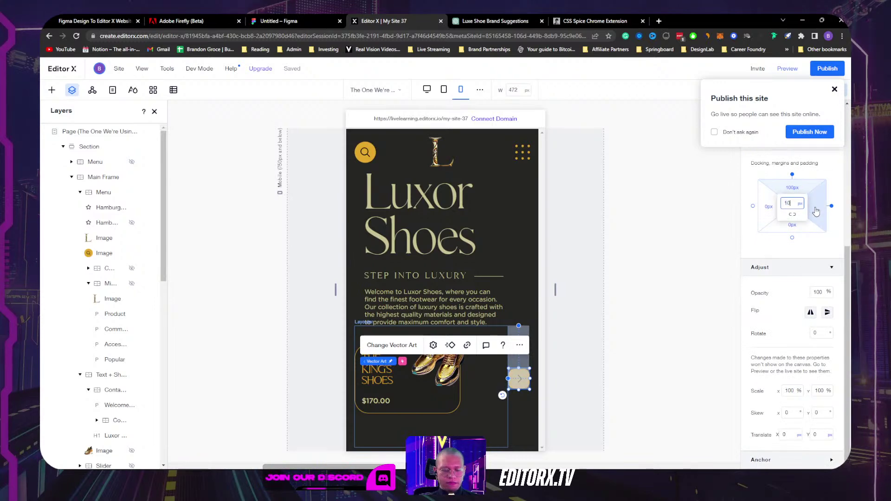
key("Return")
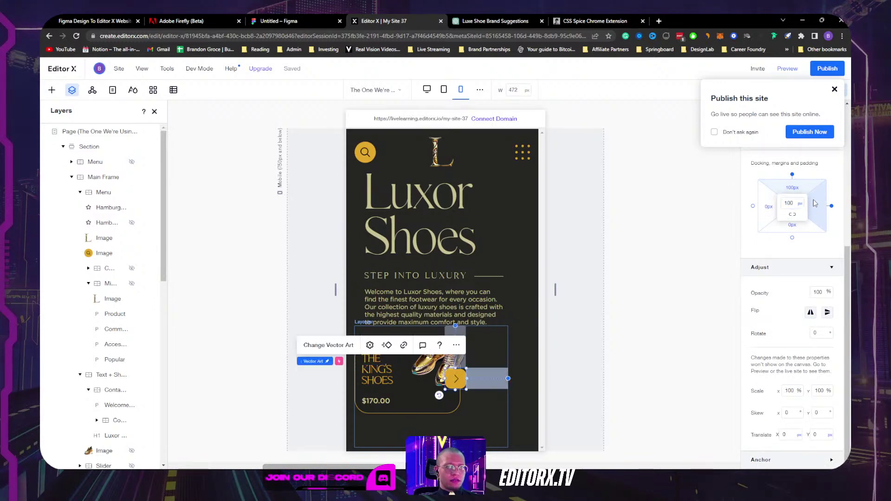
type("50")
key("Return")
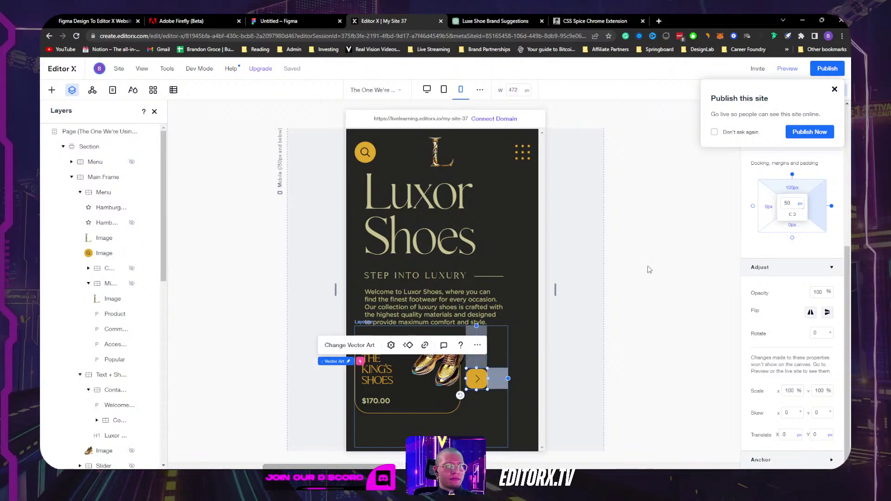
left_click(607, 330)
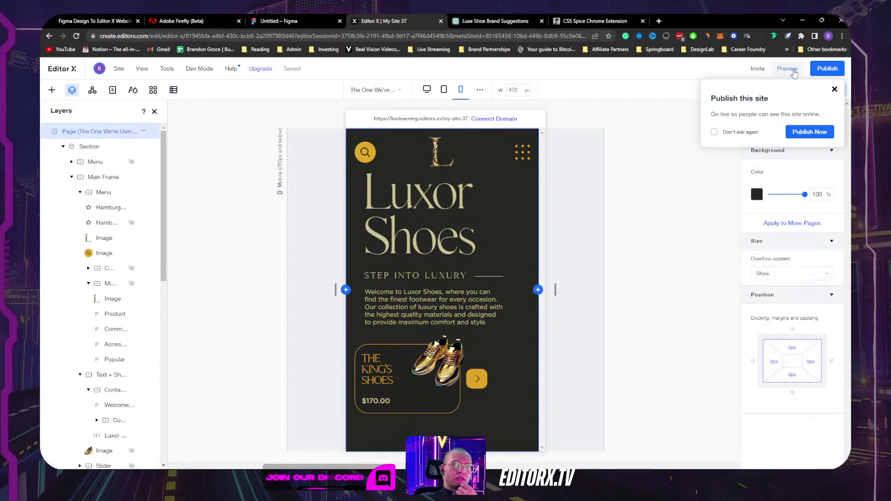
left_click(788, 68)
mouse_move(481, 369)
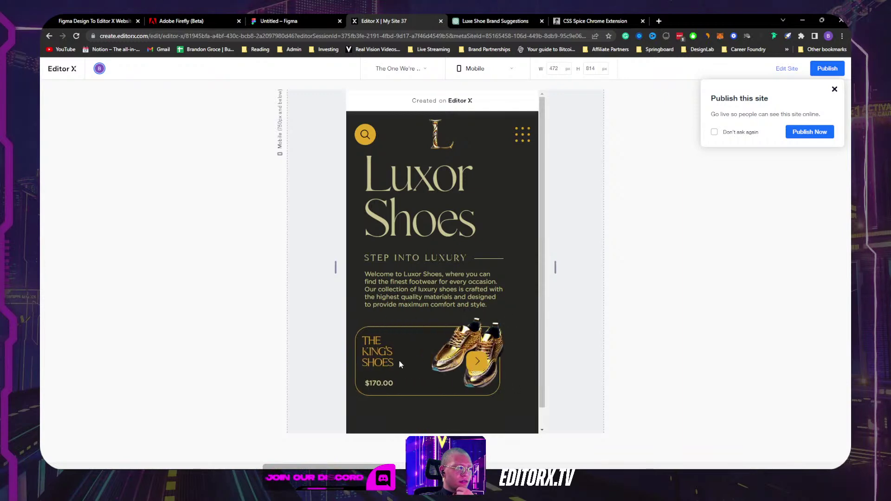
left_click(786, 69)
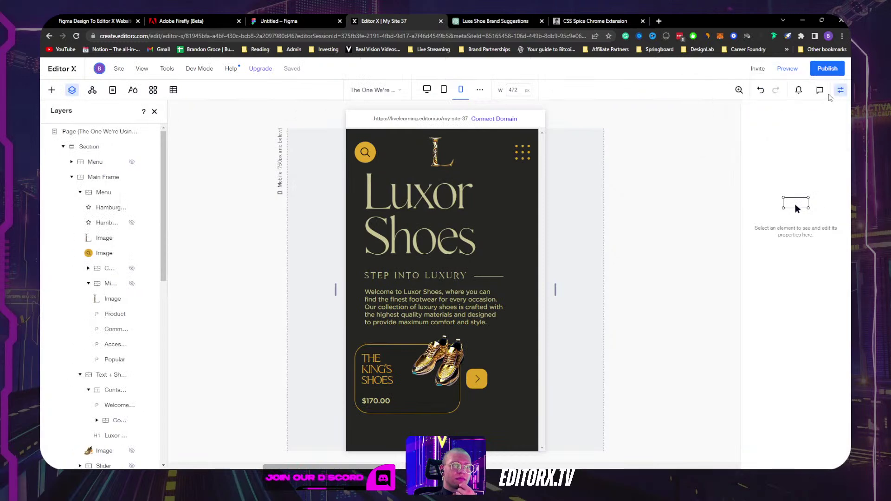
left_click(478, 409)
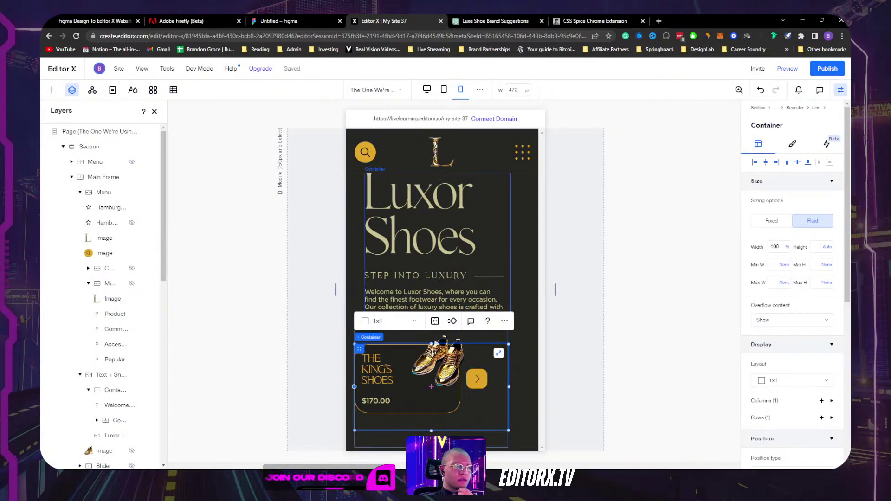
Step: Collapse the product cards' layers in Layers and select the slider's repeater
scroll(93, 306, "down", 15)
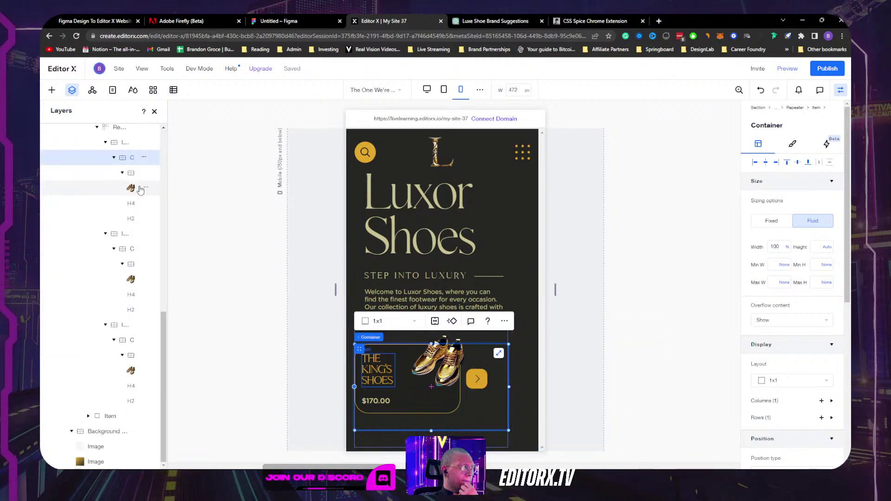
left_click(114, 157)
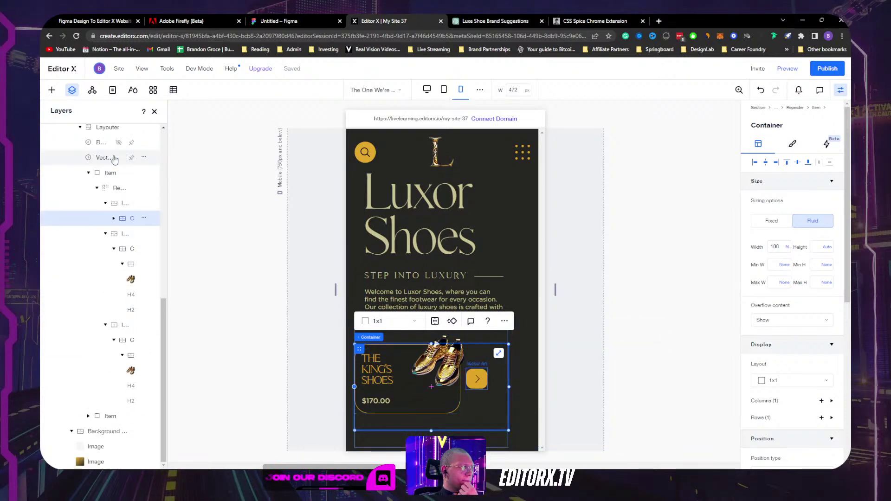
left_click(114, 248)
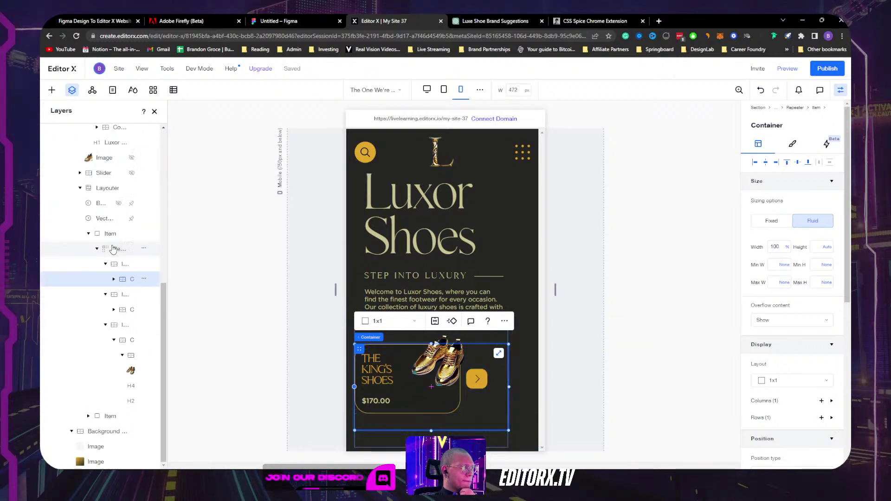
left_click(112, 340)
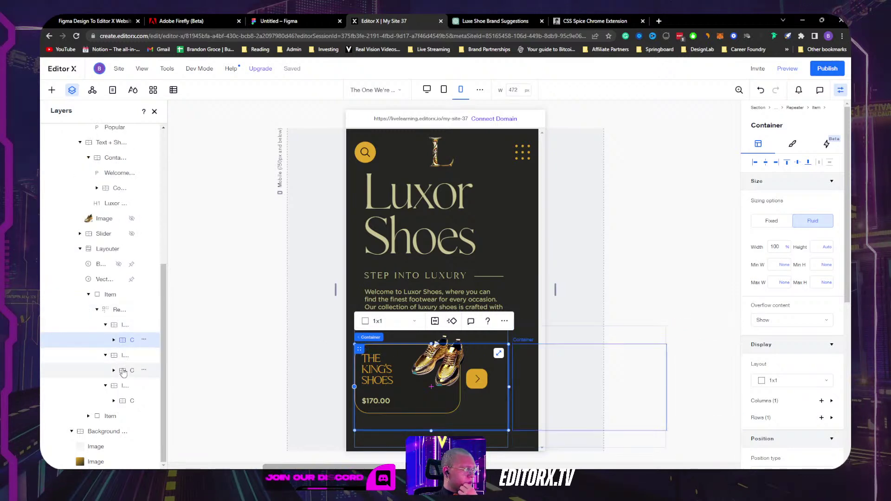
left_click(107, 360)
left_click(106, 356)
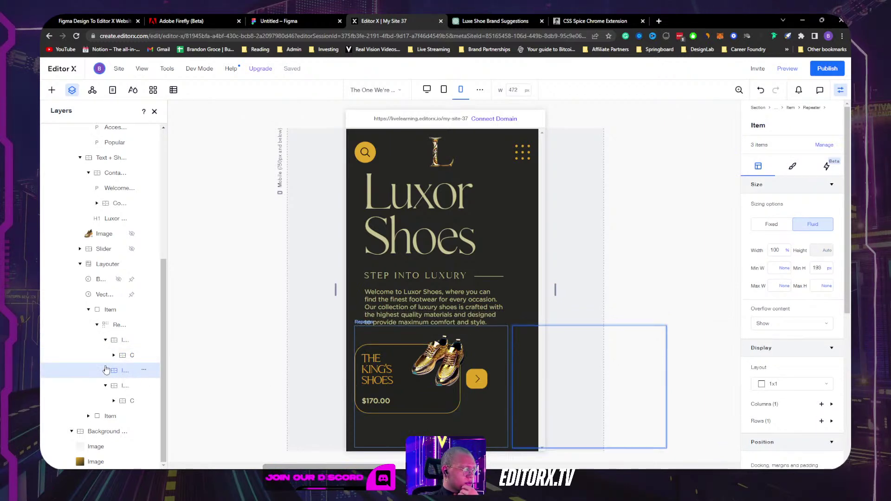
left_click(120, 386)
left_click(122, 372)
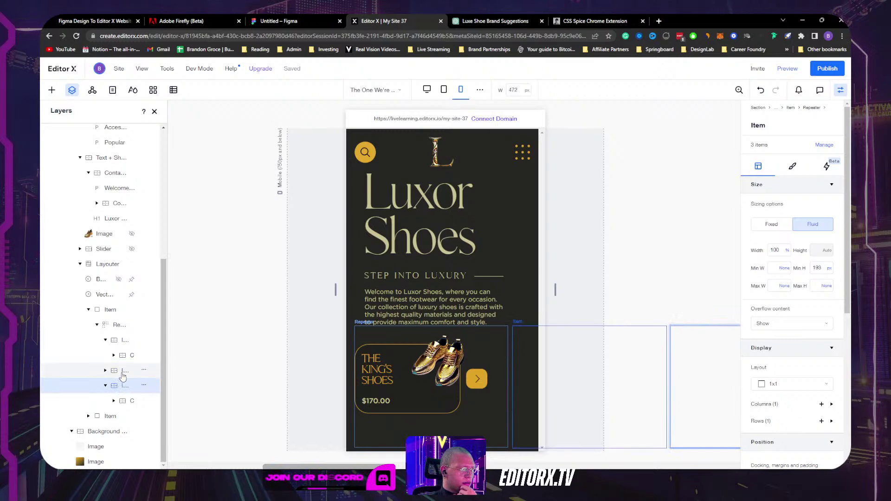
left_click(124, 356)
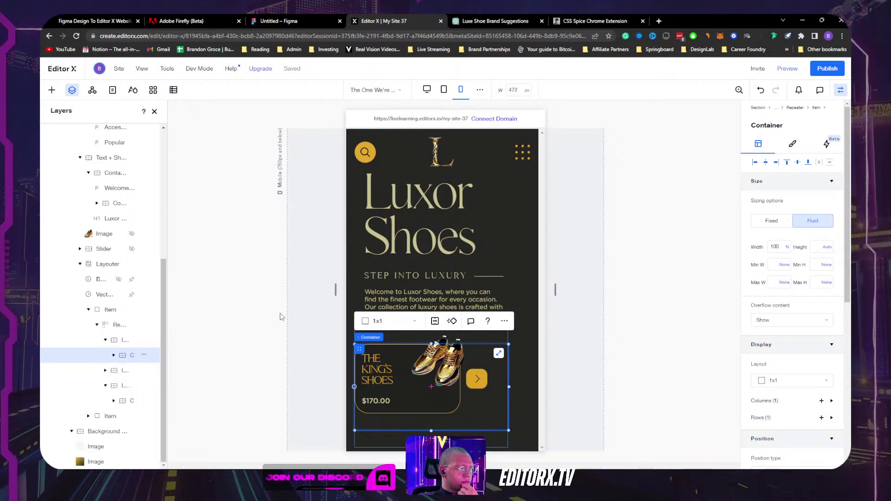
left_click(123, 341)
left_click(105, 340)
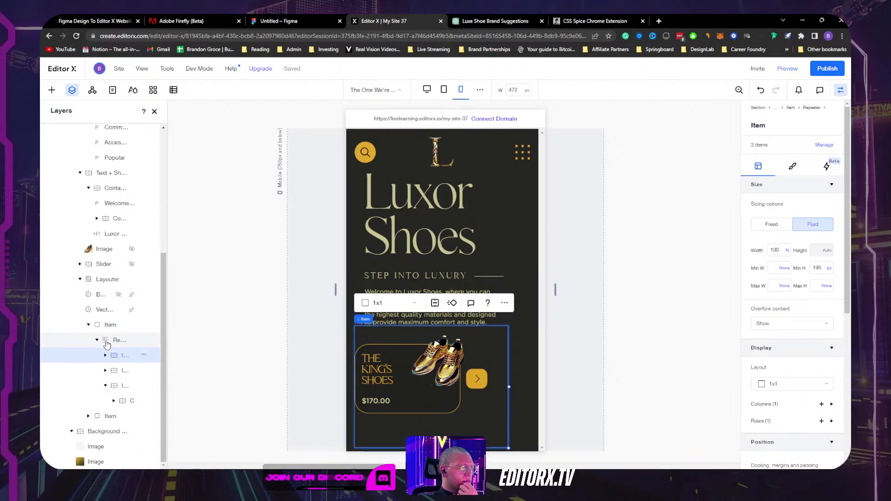
left_click(116, 341)
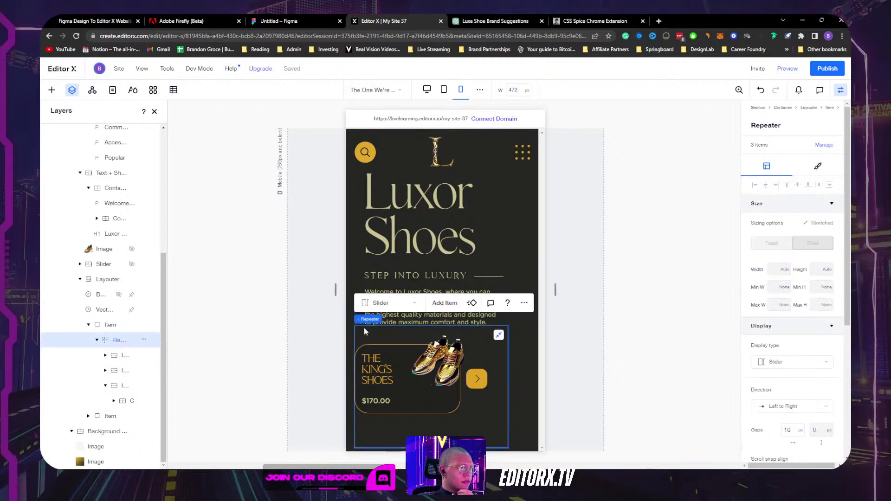
Step: In the repeater's item list, delete the third and second items, duplicate the remaining one, then widen to Tablet
left_click(824, 145)
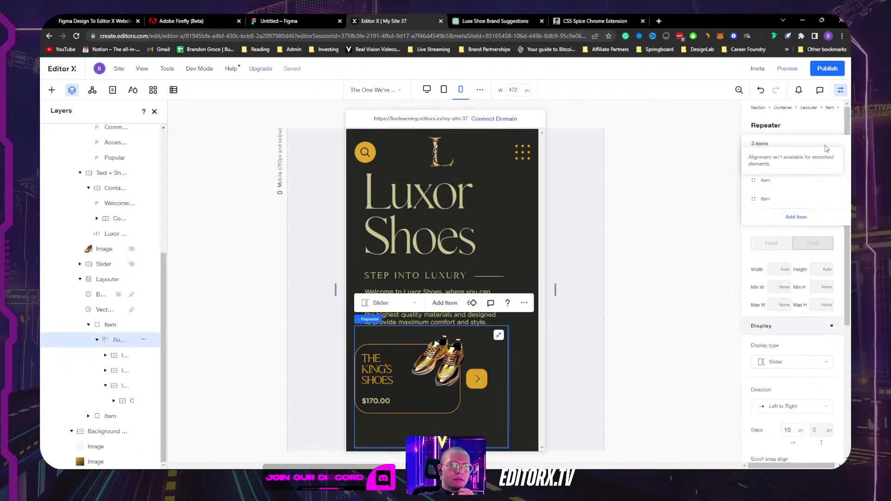
left_click(836, 200)
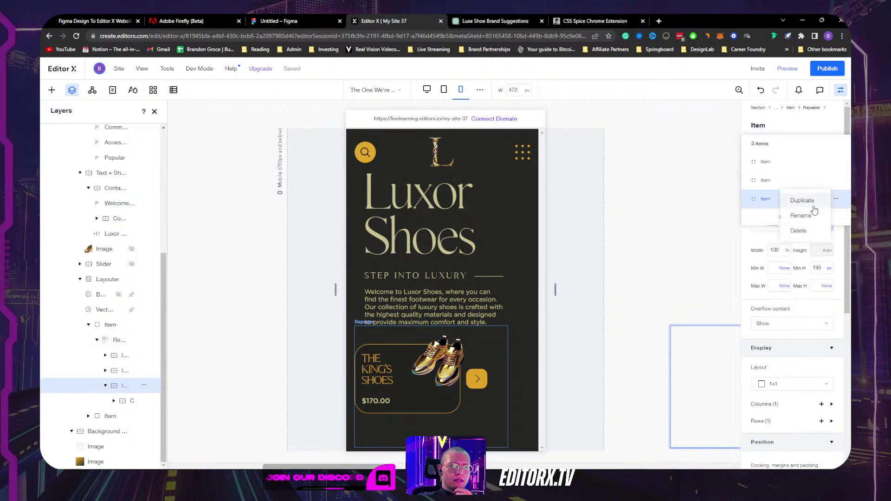
left_click(810, 230)
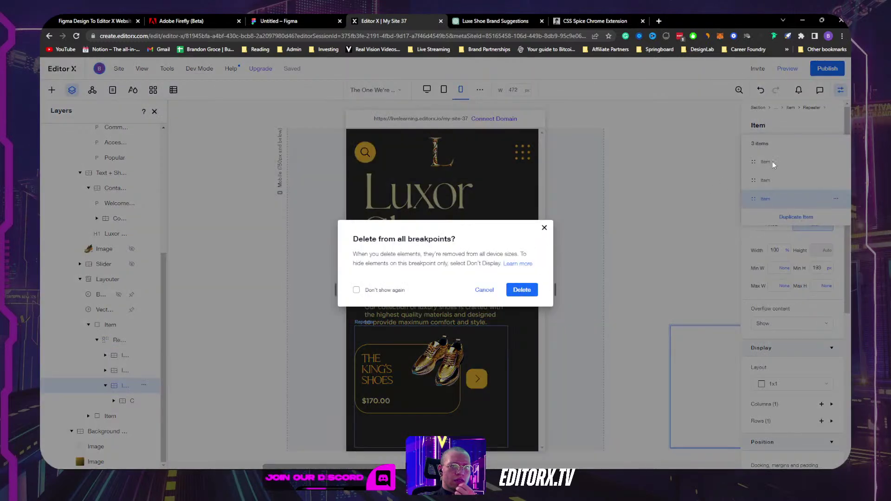
left_click(522, 290)
left_click(836, 184)
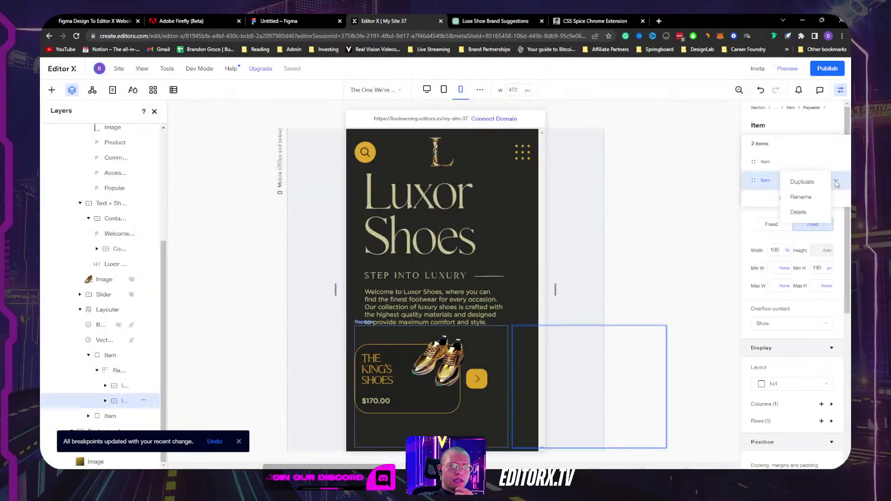
left_click(807, 213)
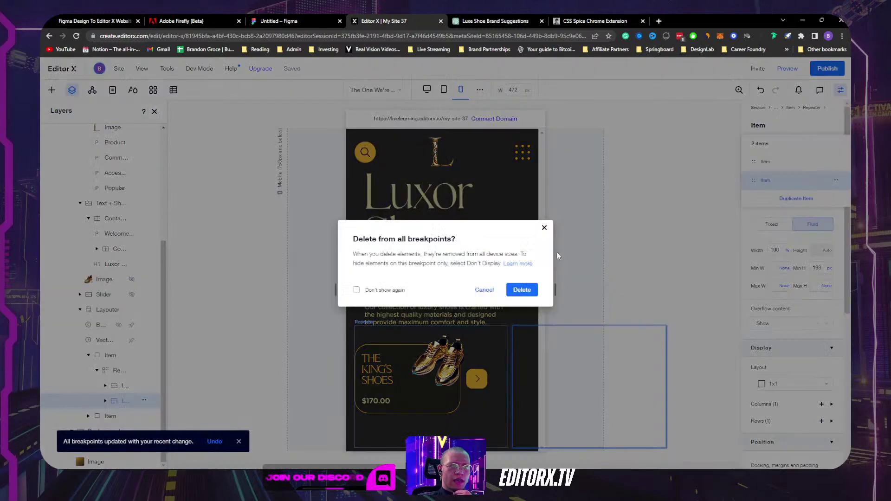
left_click(521, 290)
left_click(835, 162)
left_click(809, 168)
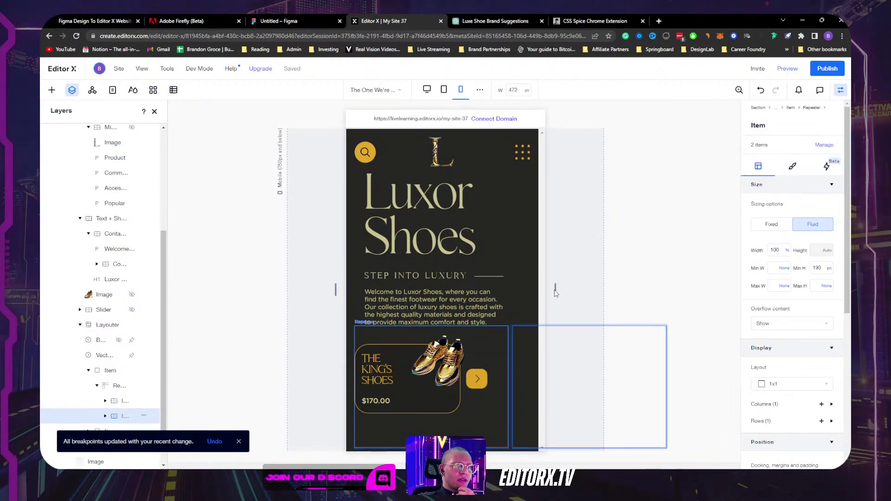
left_click_drag(556, 291, 644, 281)
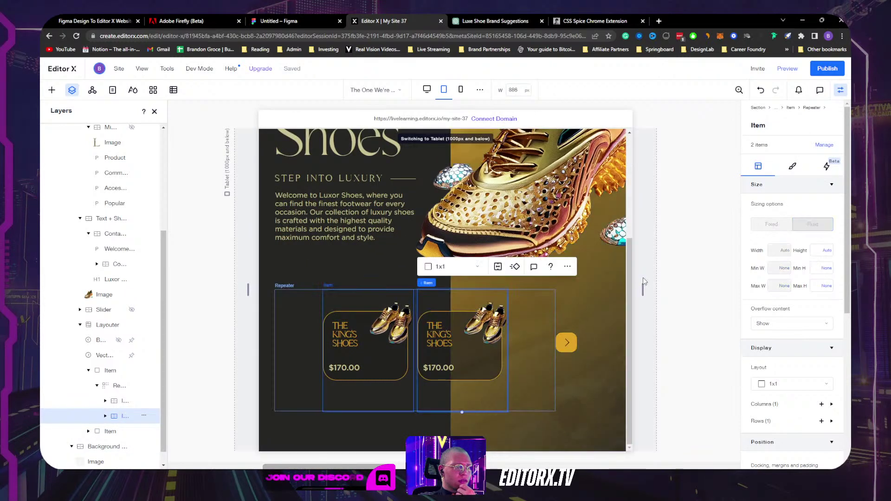
Step: At Desktop width, undo the deletions to restore the Queen's and Herme's cards, then return to Mobile
left_click_drag(684, 288, 792, 270)
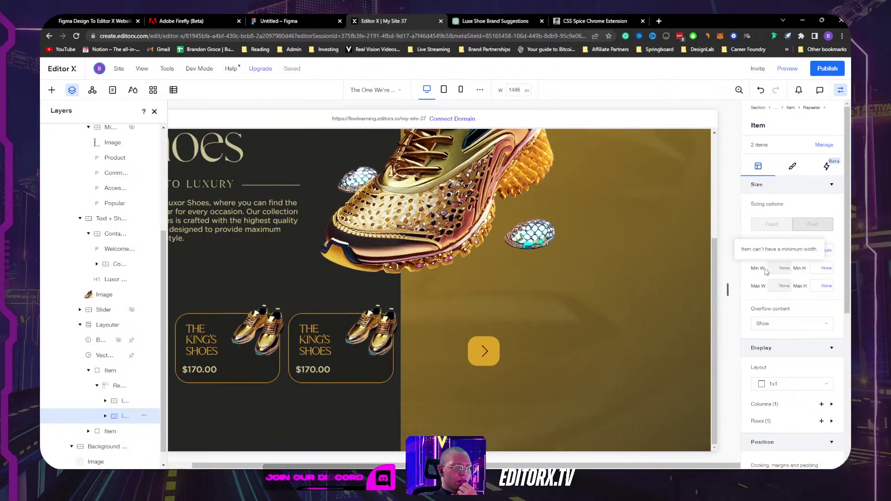
key("ctrl+z")
key("ctrl+z")
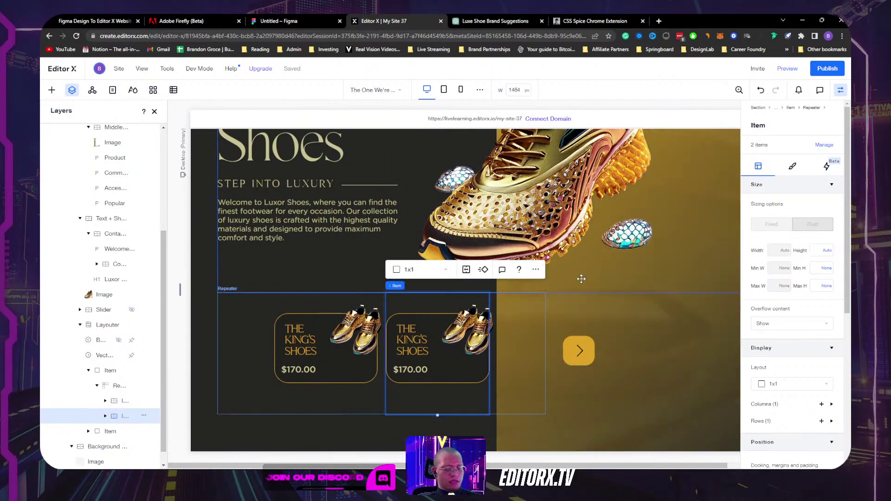
key("ctrl+shift+z")
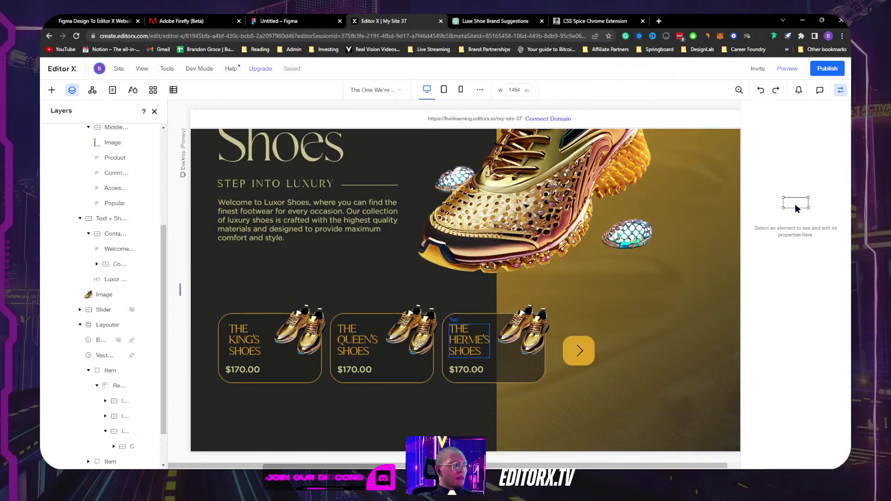
left_click(489, 344)
left_click(411, 330)
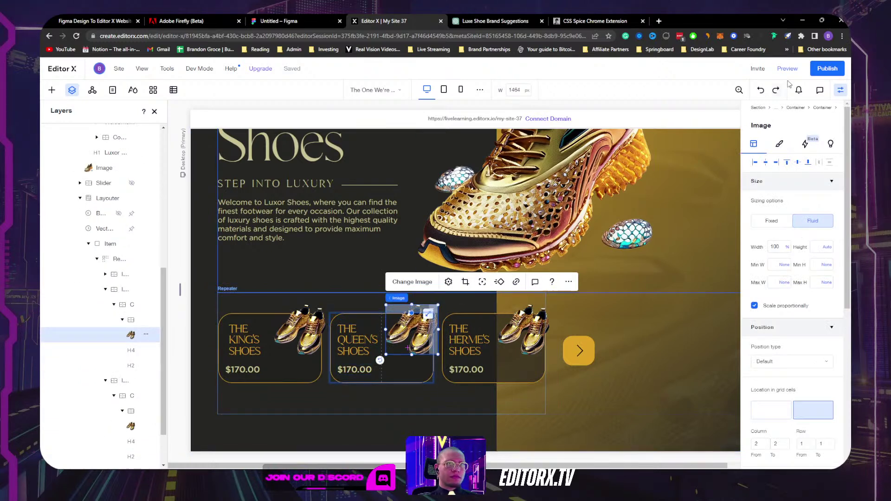
left_click(460, 90)
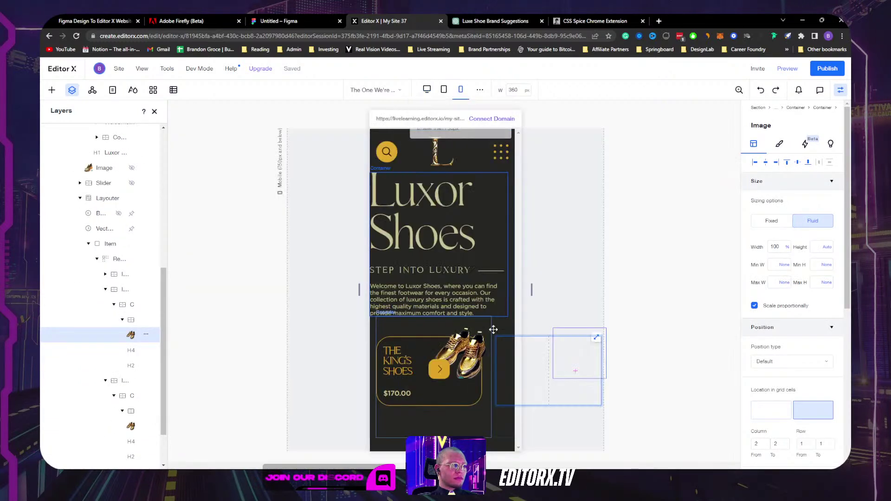
Step: Select the slider's Layouter and duplicate its second item in the items list
left_click(441, 425)
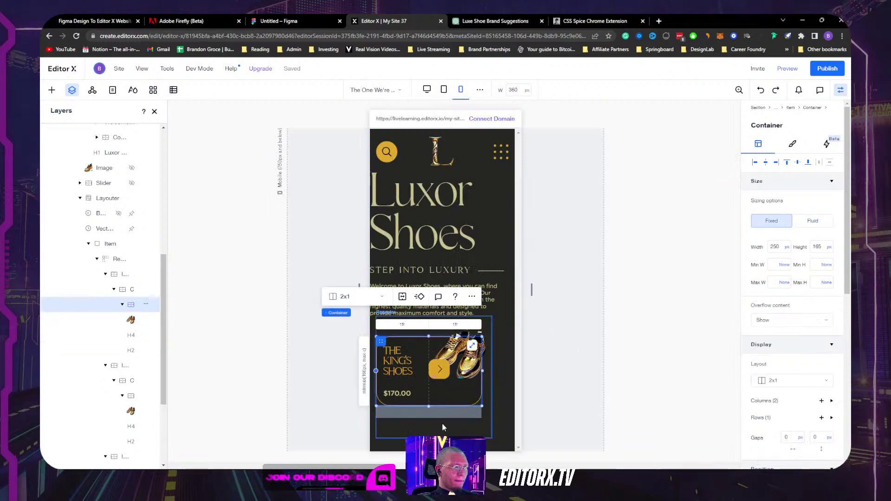
left_click(106, 274)
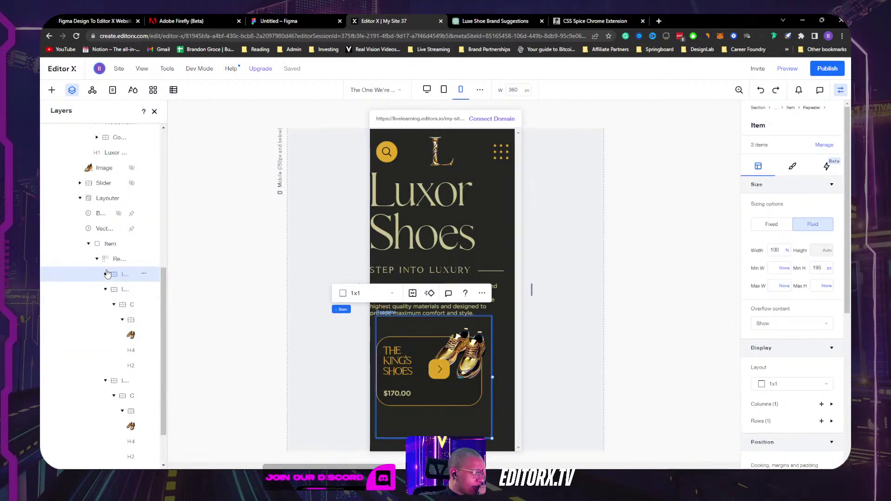
left_click(110, 264)
scroll(102, 278, "up", 3)
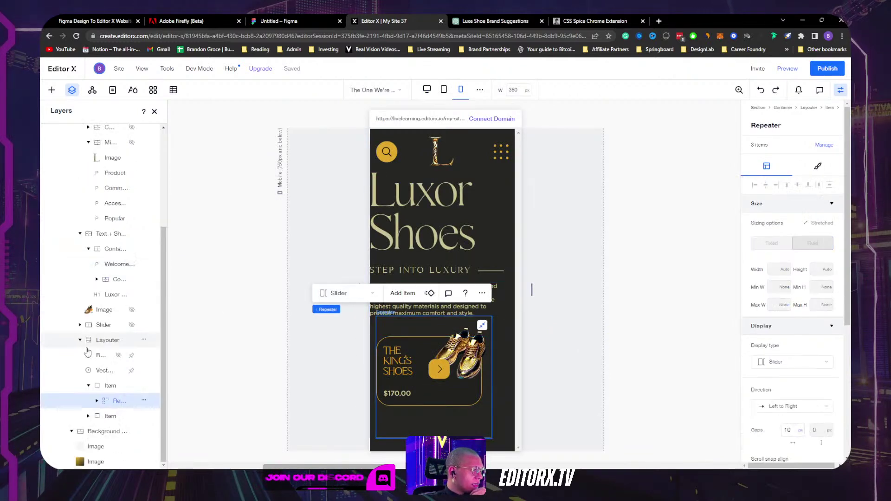
left_click(108, 344)
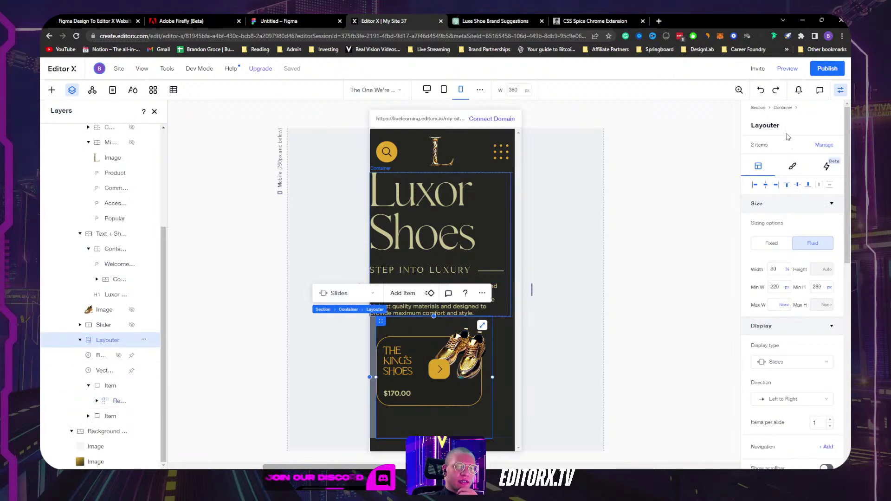
left_click(822, 145)
left_click(784, 180)
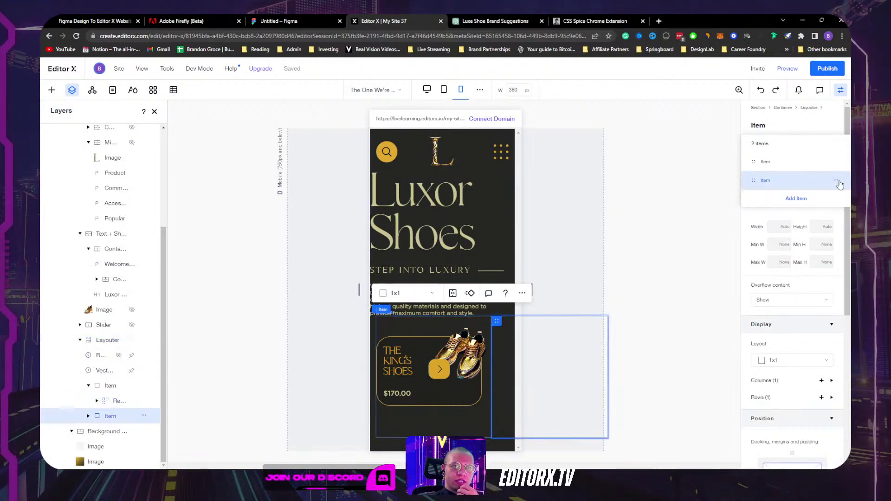
left_click(835, 184)
left_click(813, 181)
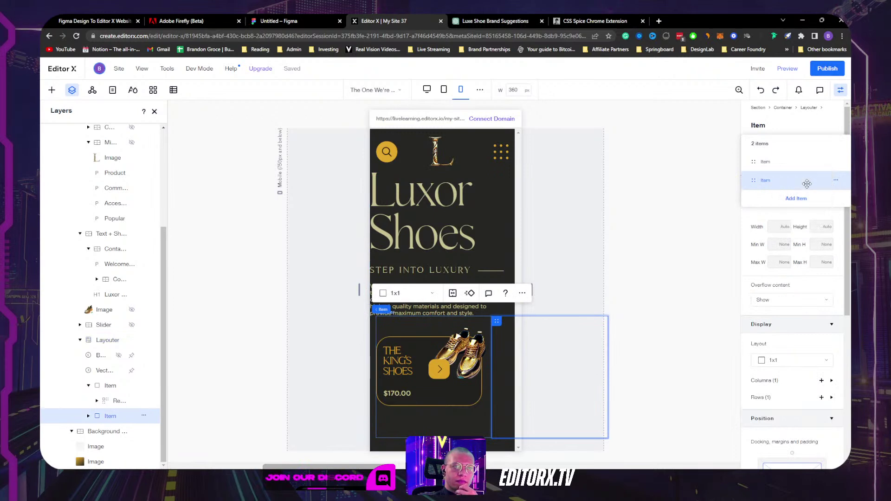
Step: Delete two extra slide items from all breakpoints
left_click(836, 181)
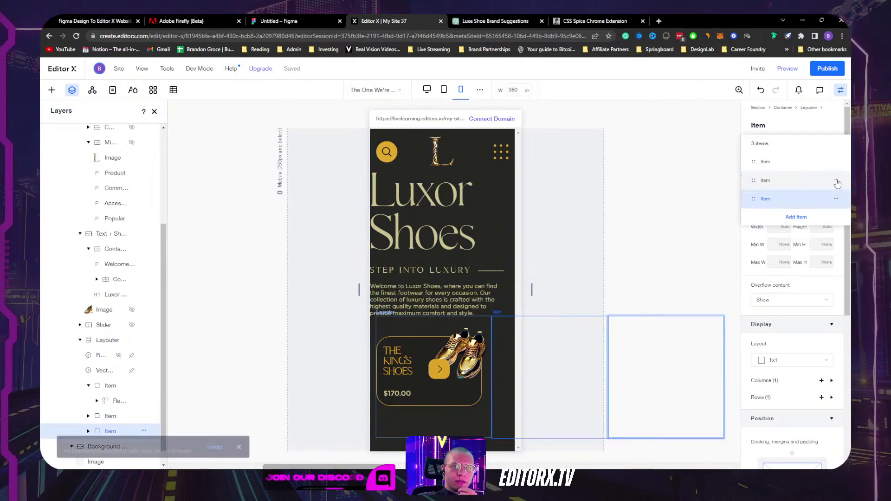
left_click(805, 212)
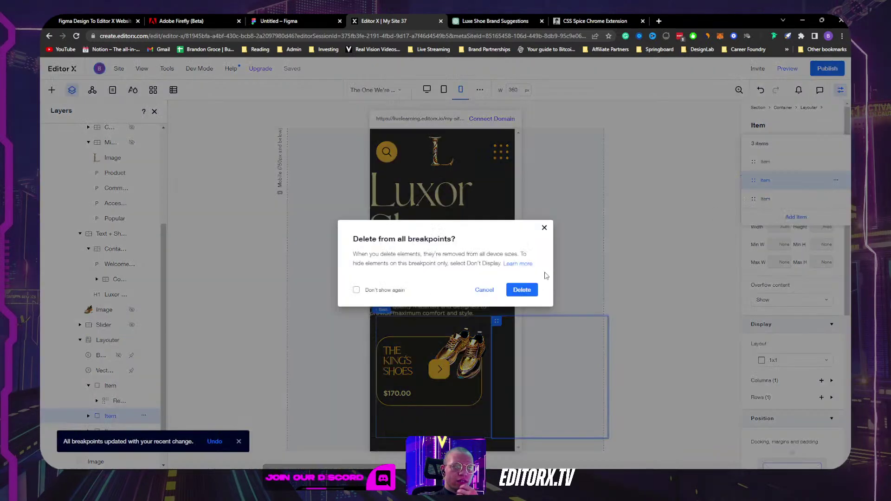
left_click(522, 289)
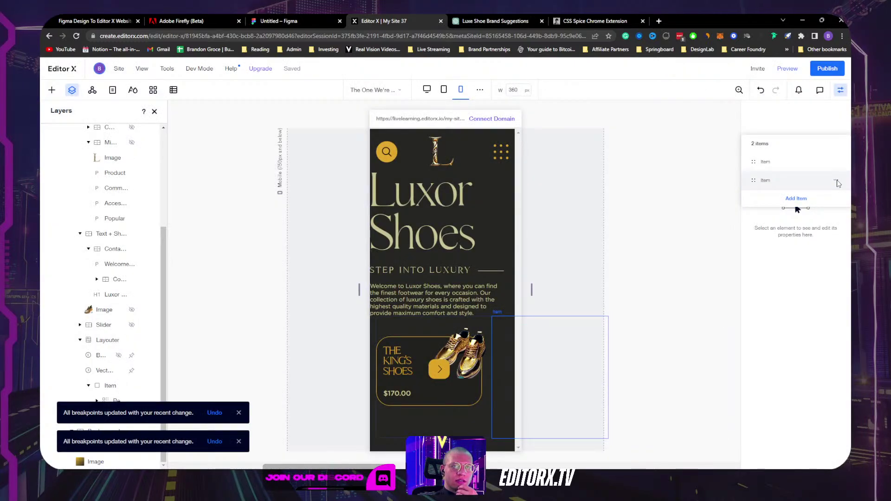
left_click(835, 180)
left_click(811, 213)
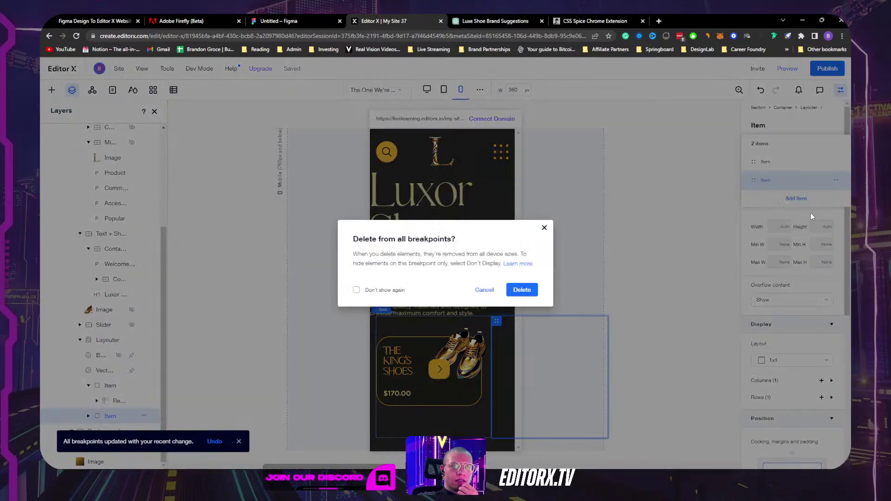
left_click(522, 290)
Step: Duplicate the remaining slide item, then check a wider canvas and return to 360 px
left_click(816, 161)
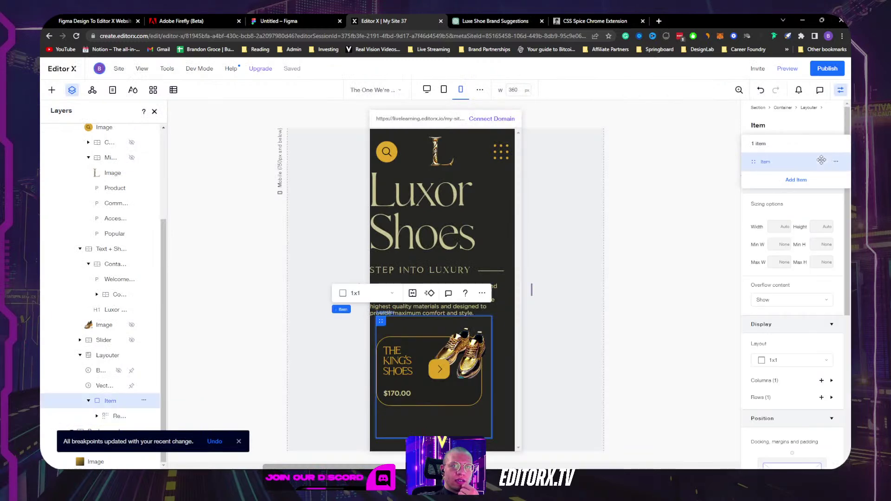
left_click(836, 163)
left_click(810, 162)
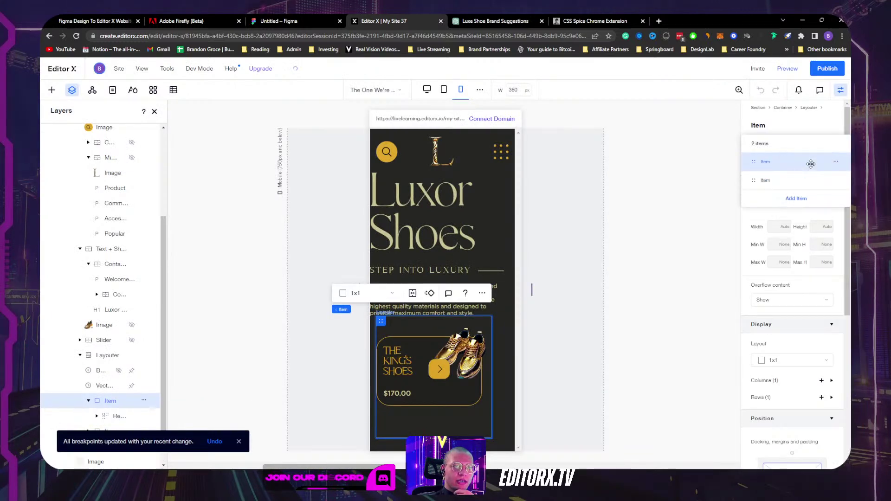
left_click(585, 281)
left_click_drag(514, 290, 536, 288)
left_click(459, 91)
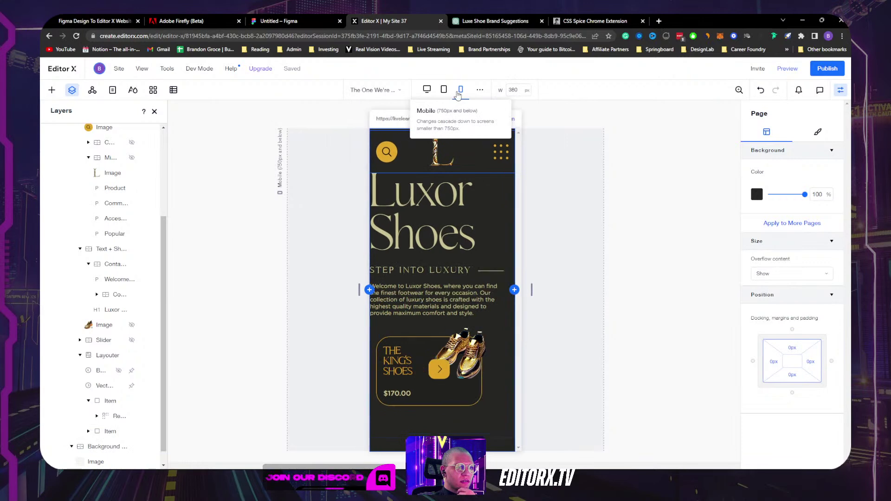
Step: Set the gold arrow button's right margin to -50 px and widen the preview to check it
left_click(436, 371)
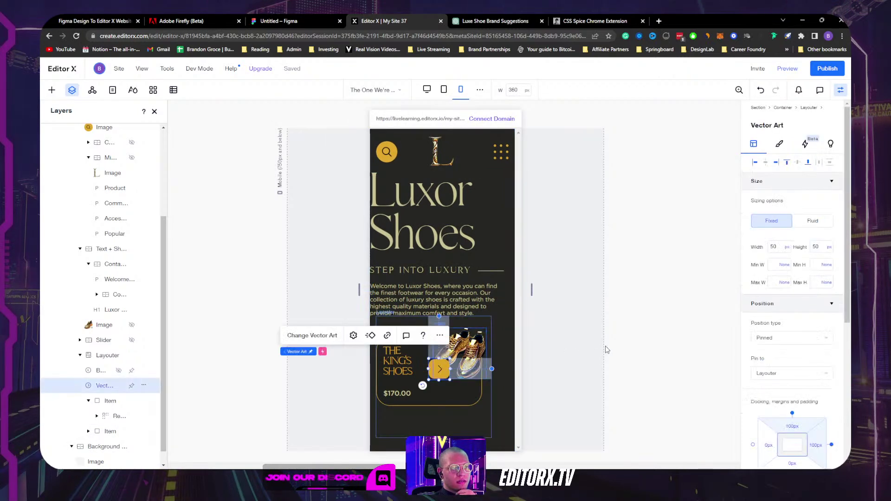
scroll(782, 347, "down", 4)
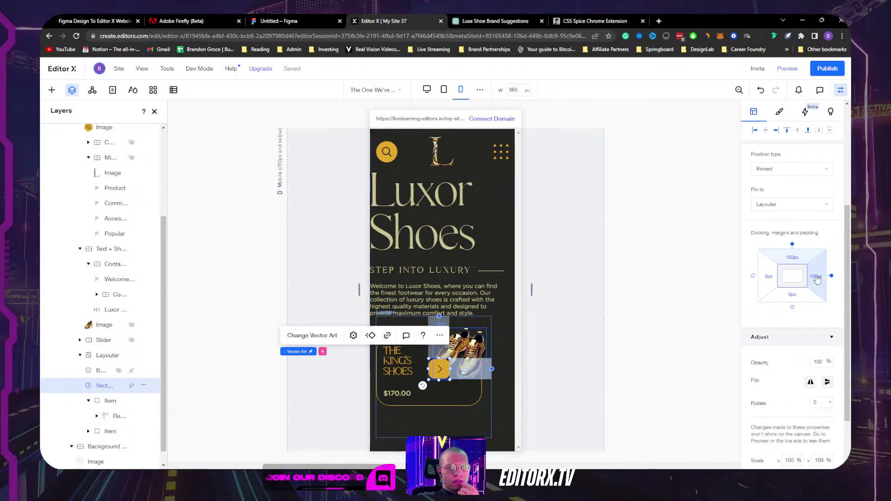
left_click(816, 277)
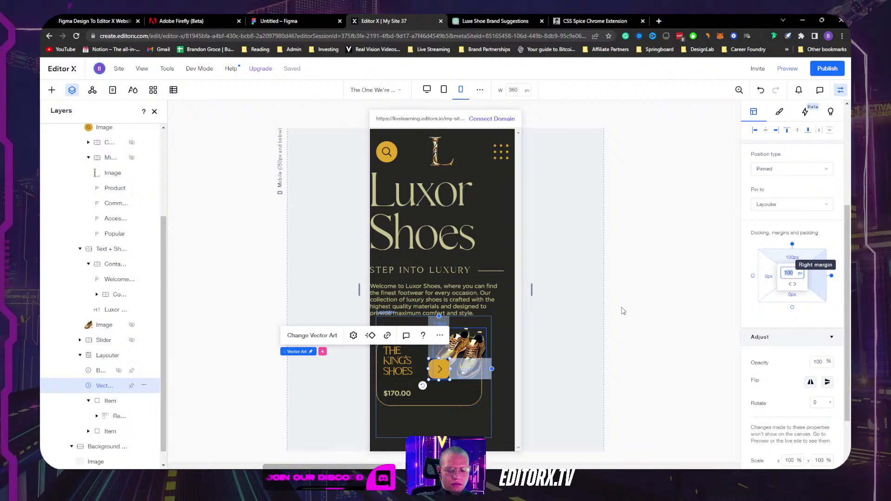
key("Return")
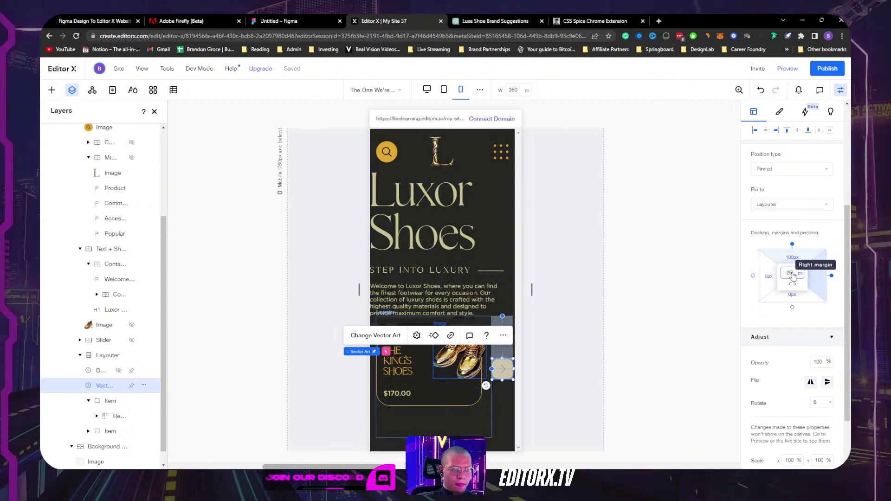
key("Return")
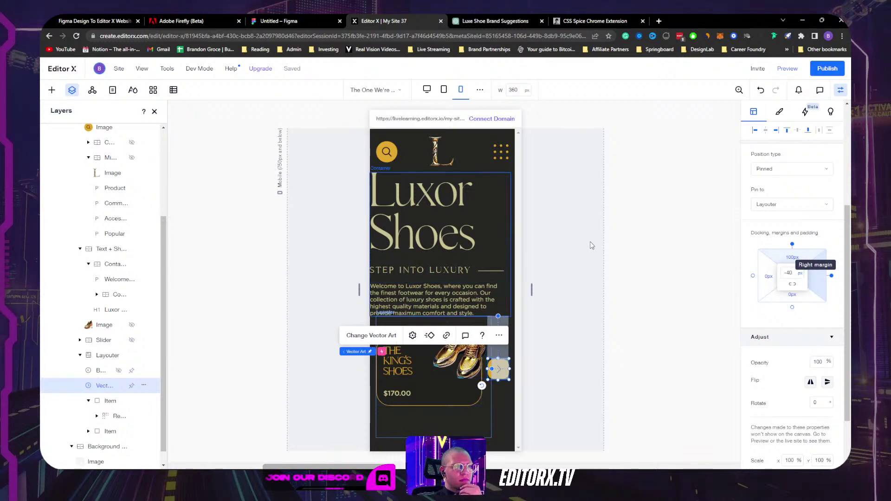
left_click(538, 292)
left_click_drag(532, 290, 579, 290)
scroll(637, 283, "down", 3)
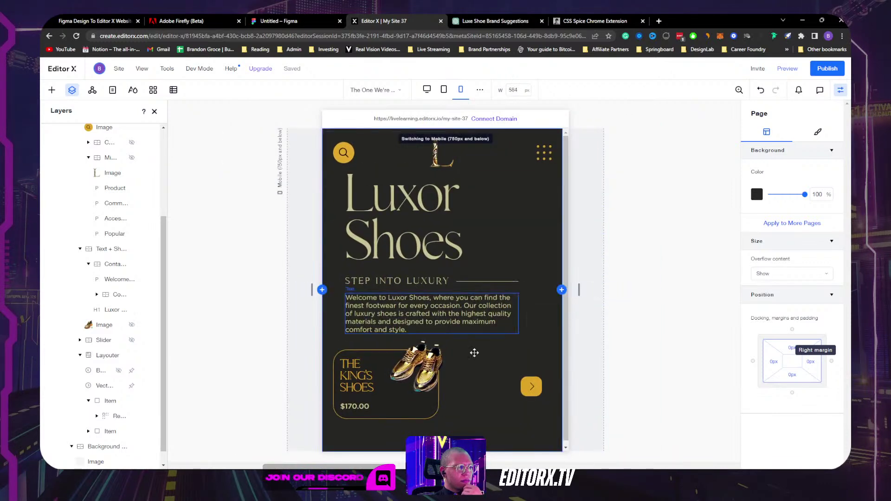
Step: Select the whole product slider and give it a fixed 250px width
left_click(460, 387)
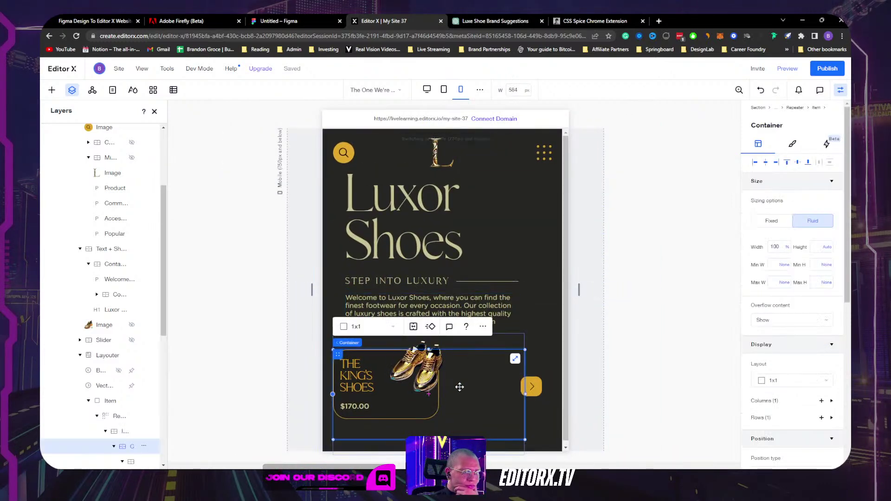
left_click(512, 344)
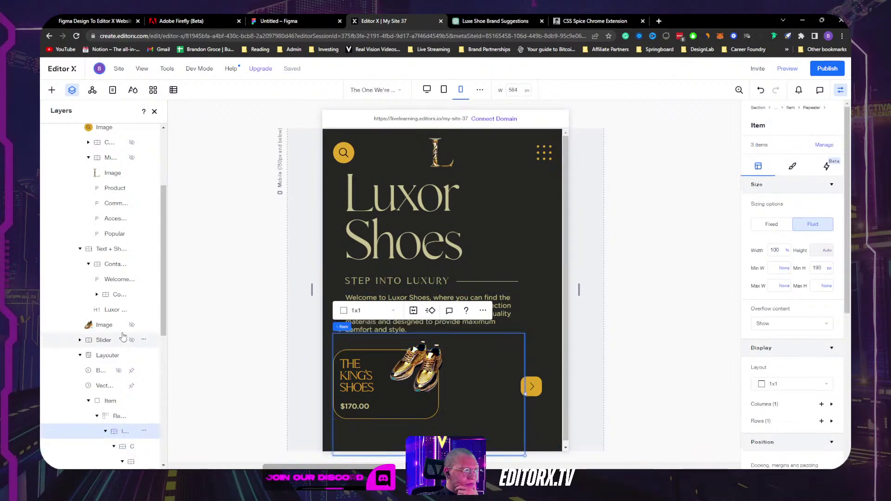
left_click(171, 356)
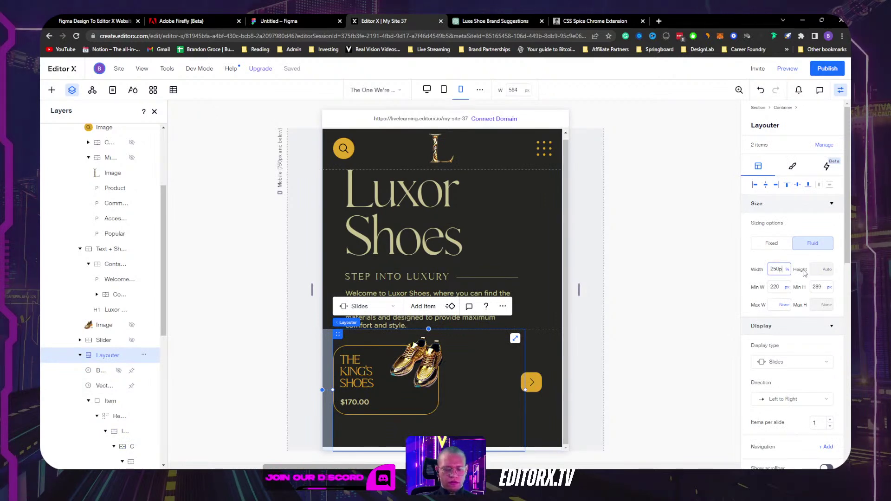
type("250px")
key("Return")
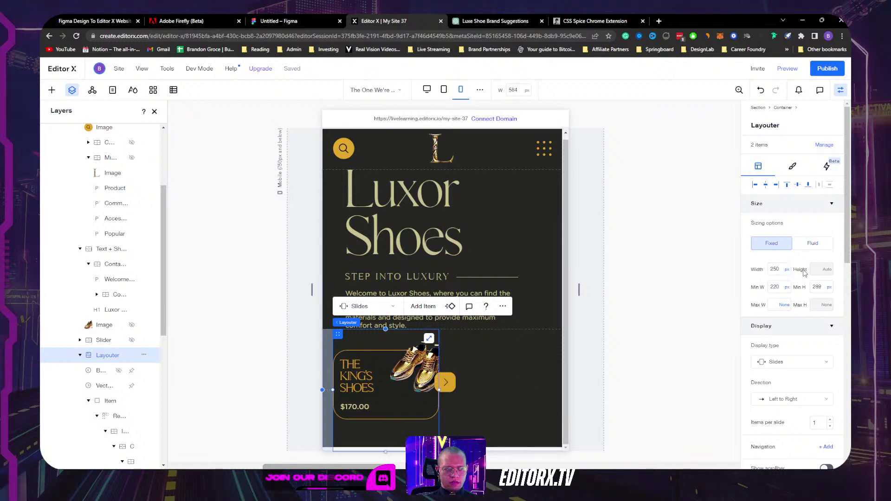
Step: Remove the slider's minimum width, change its width to 280 px and centre it horizontally
left_click(787, 288)
left_click(786, 280)
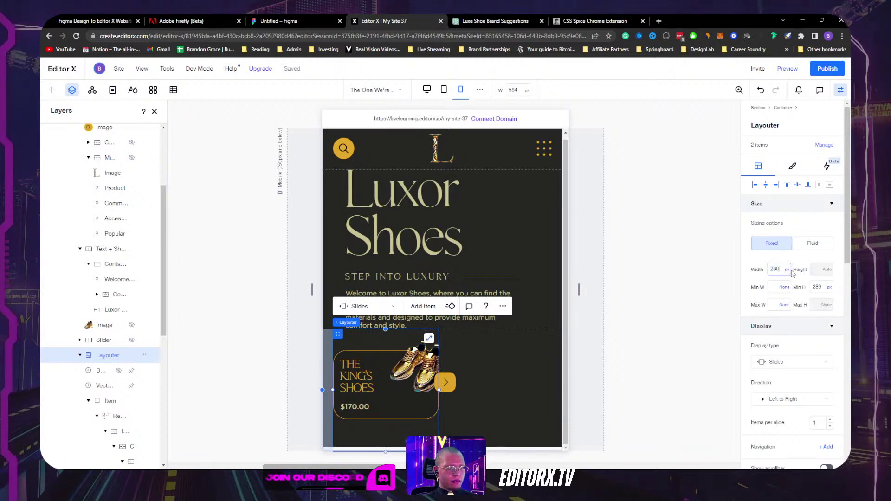
left_click(792, 272)
type("280")
key("Return")
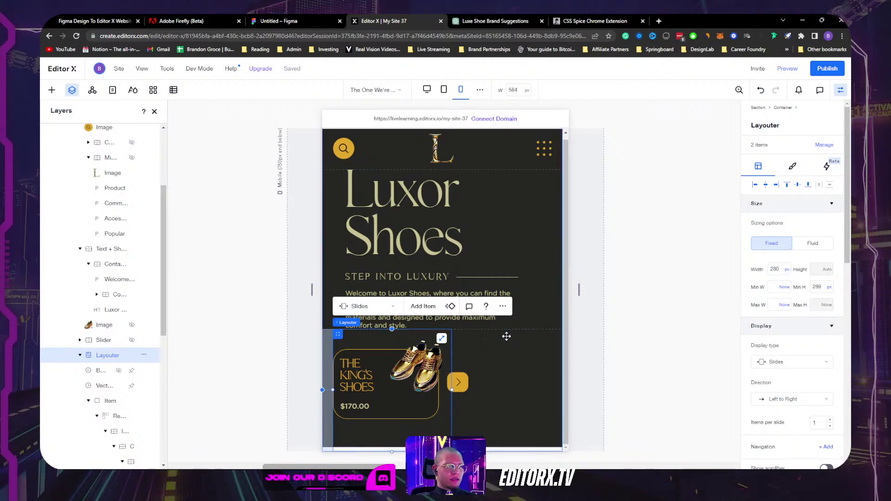
left_click(766, 185)
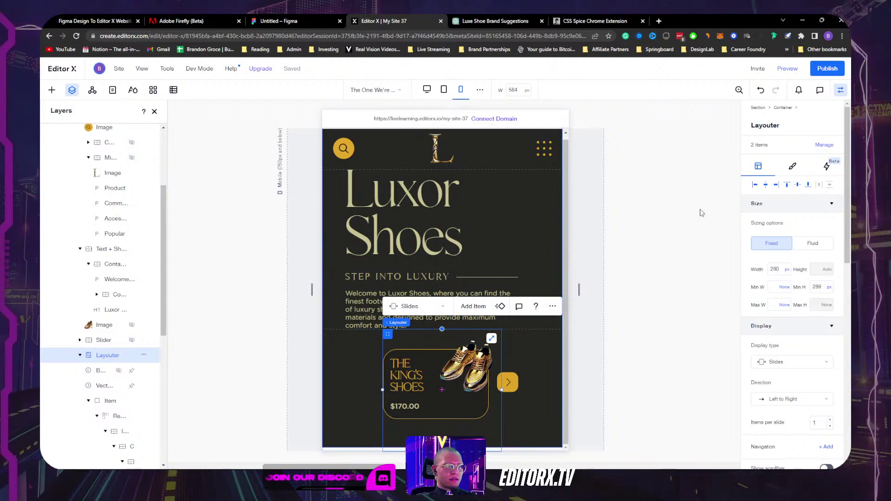
left_click(521, 239)
left_click(543, 228)
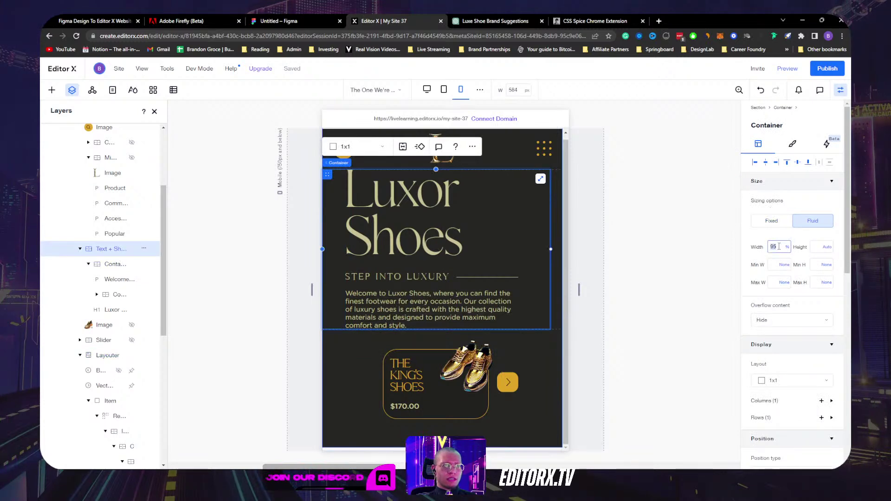
Step: Set the outer container and the Welcome paragraph to 100% width
key("Return")
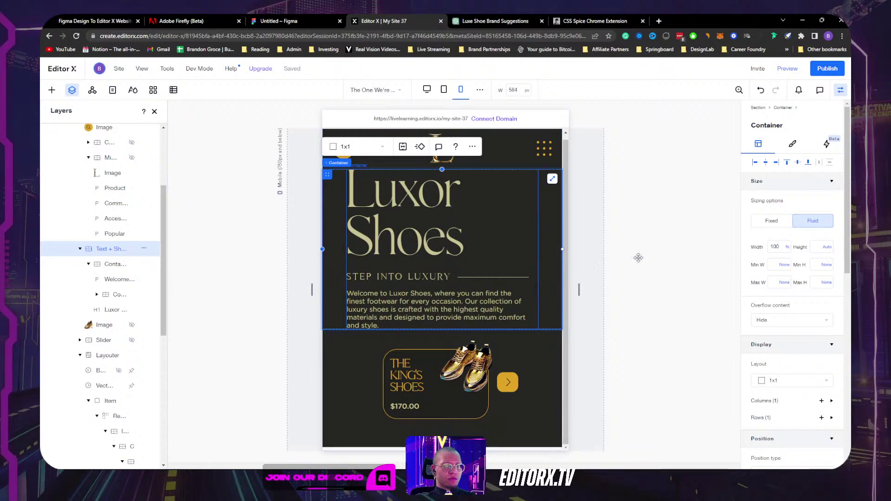
left_click(526, 260)
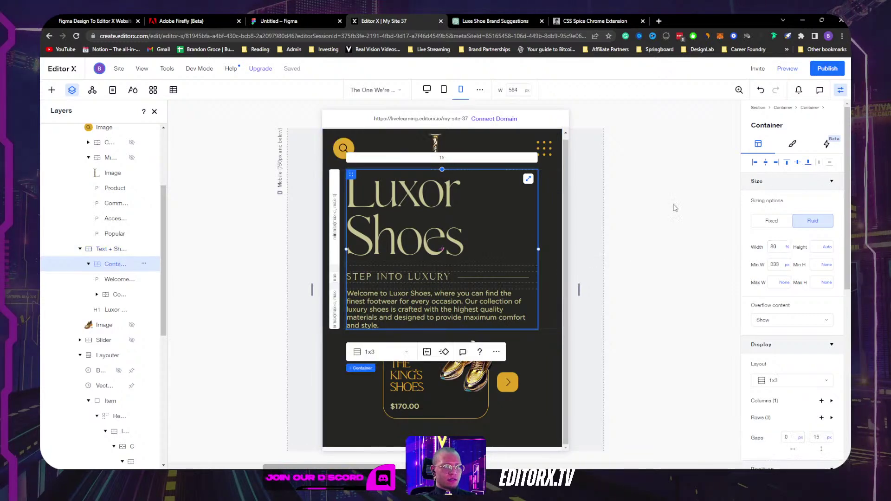
left_click(480, 313)
left_click(778, 244)
type("100")
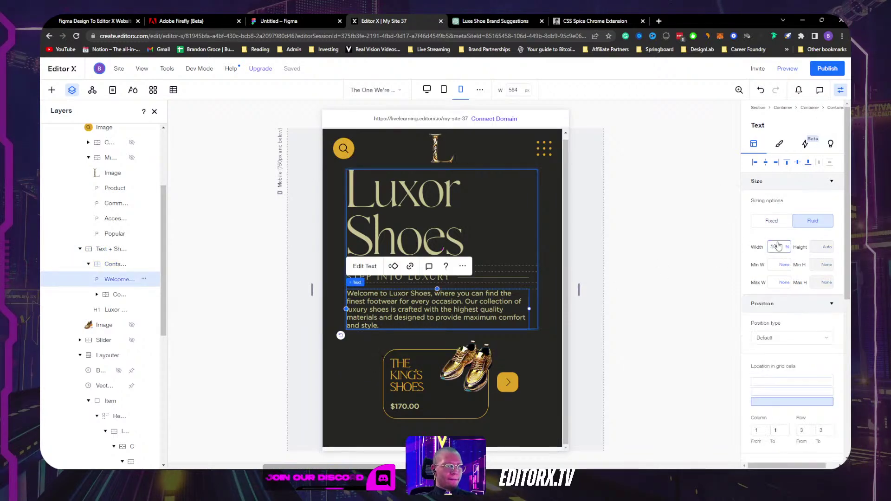
key("Return")
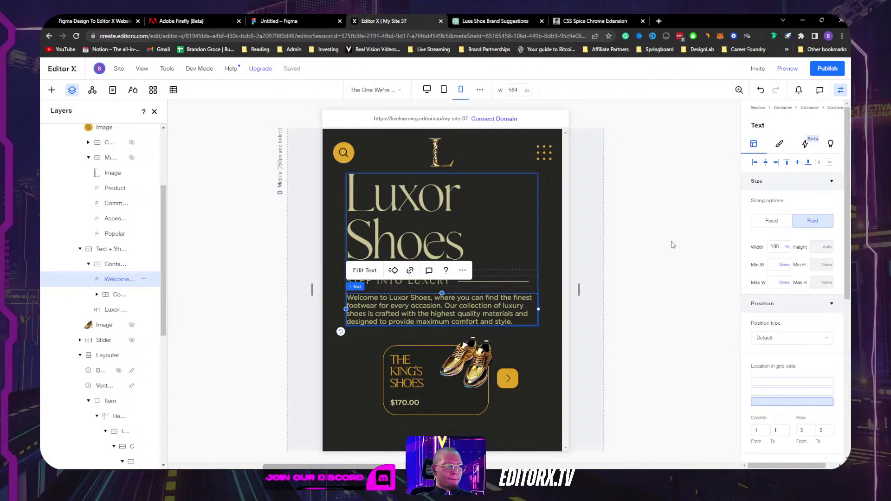
key("Escape")
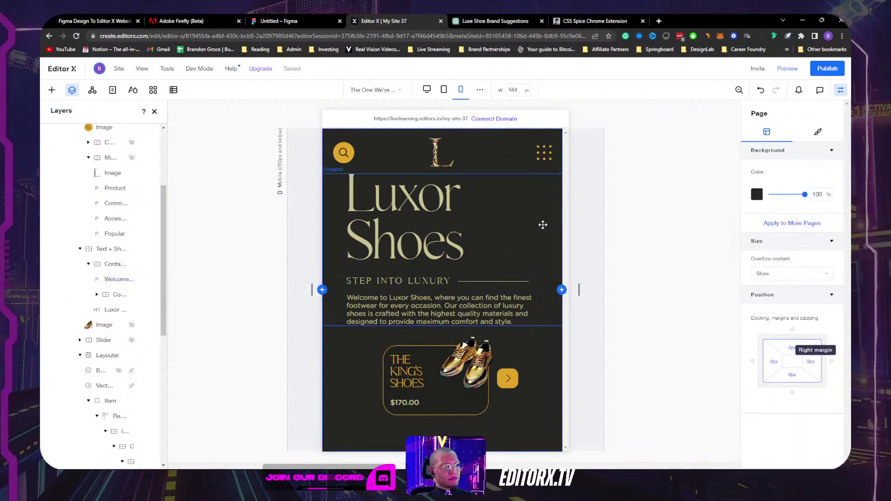
Step: Switch the Luxor Shoes heading to pixel width, narrow it to about 280 px and centre it
left_click(450, 214)
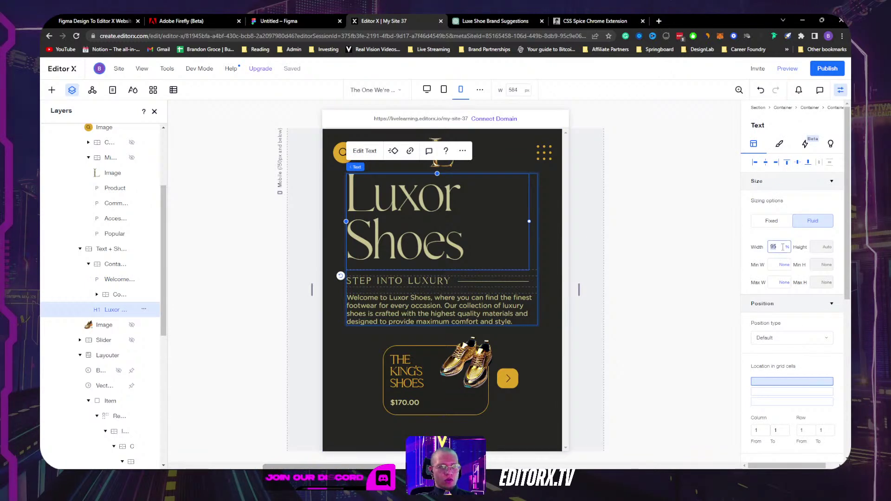
left_click(787, 246)
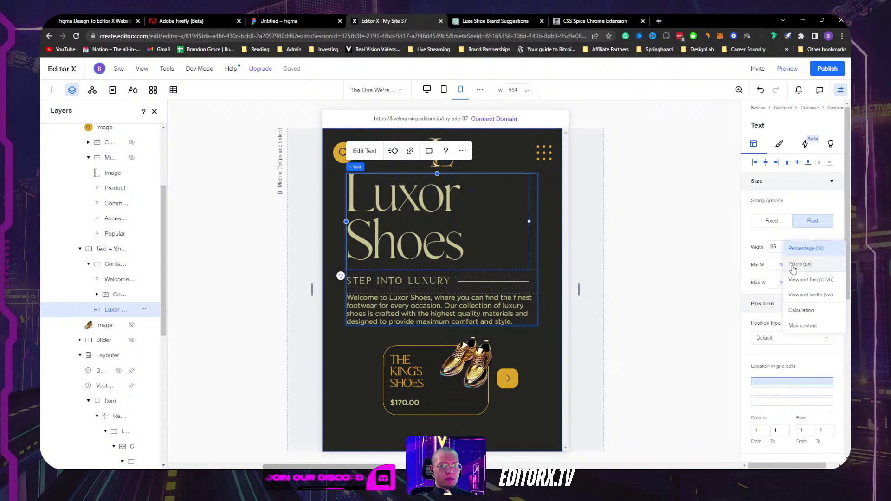
left_click(793, 263)
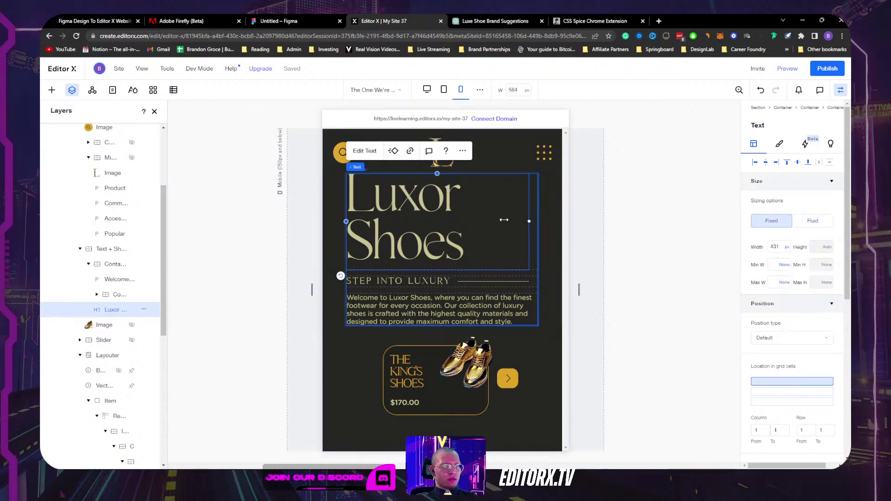
left_click_drag(506, 219, 473, 219)
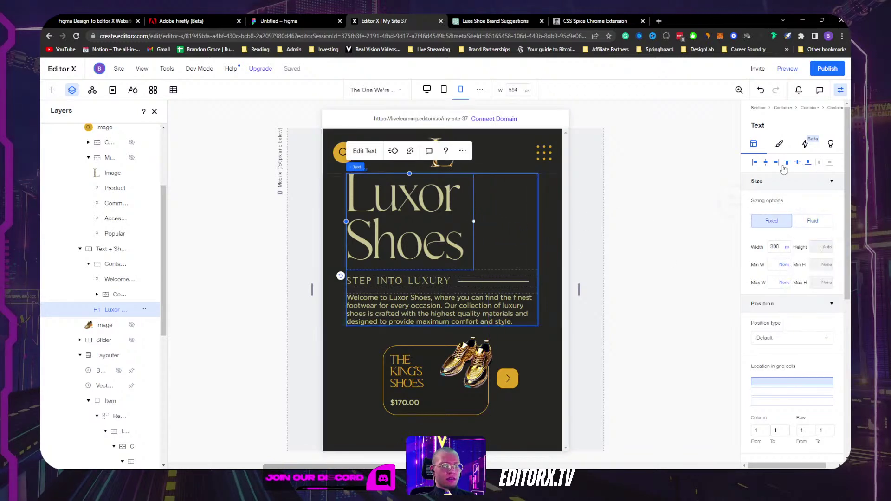
left_click(767, 163)
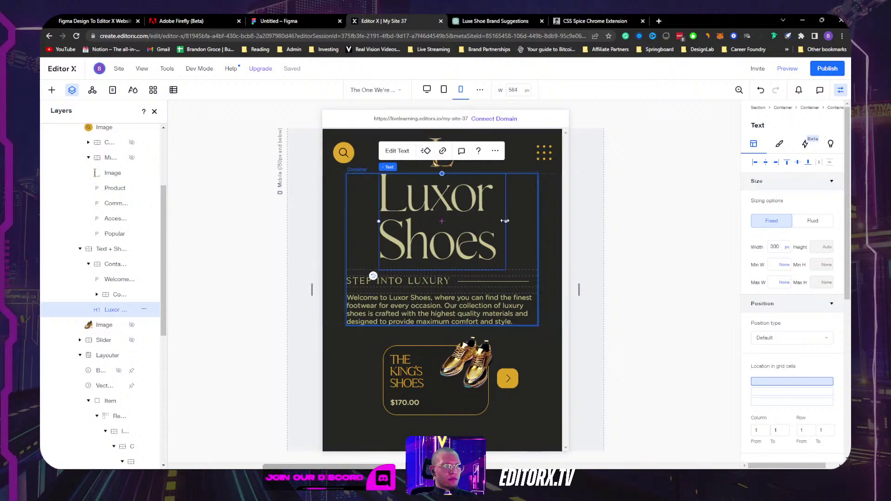
left_click_drag(498, 220, 497, 221)
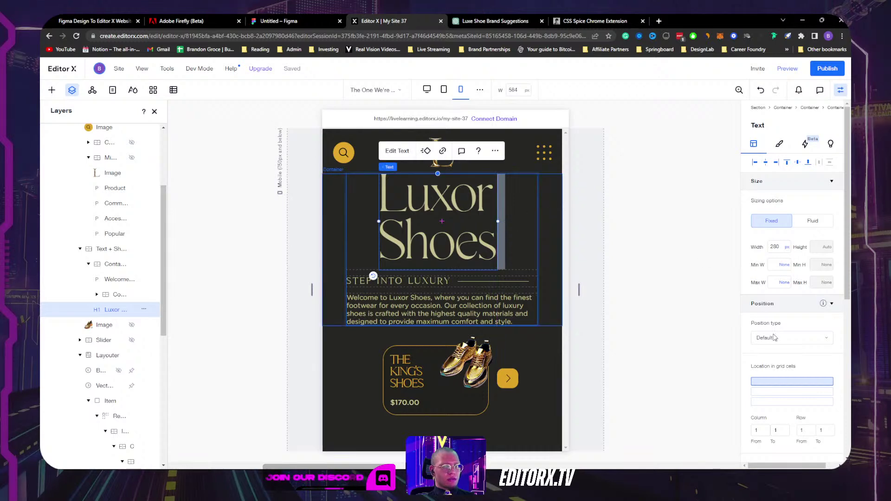
Step: Undo the right-margin and position tweaks, then set the headline width to 100%
scroll(765, 316, "down", 5)
left_click(817, 257)
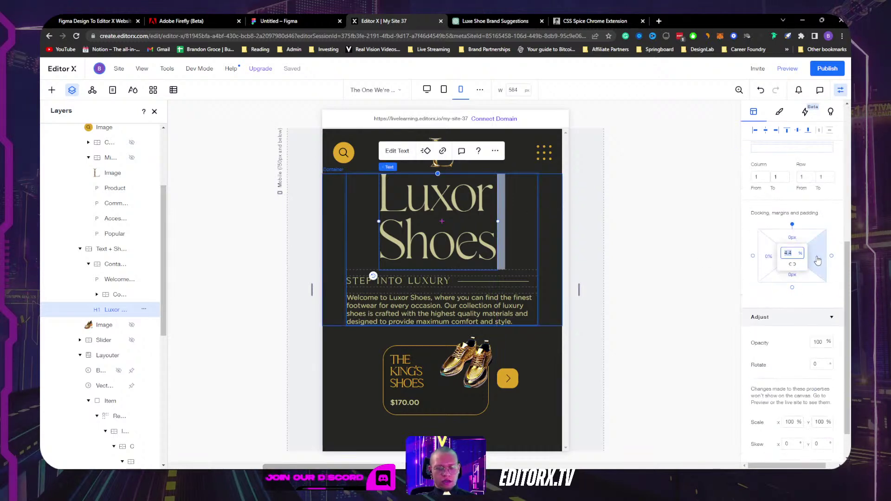
type("0")
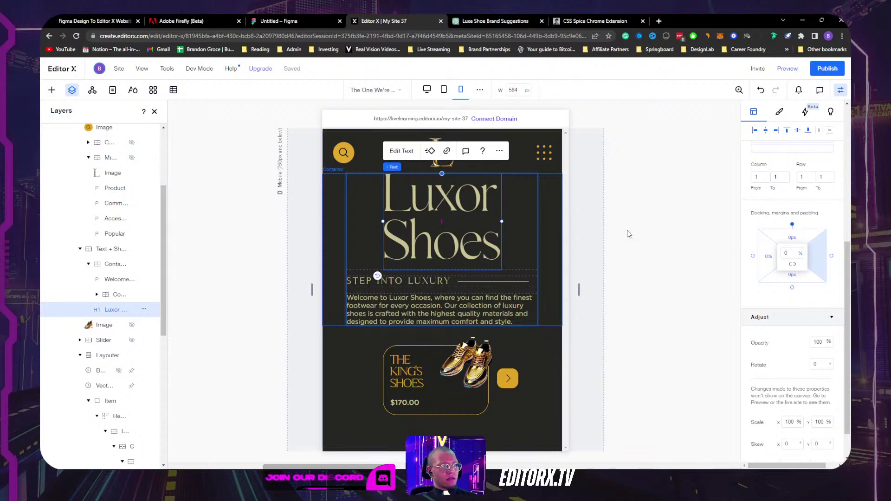
left_click(654, 281)
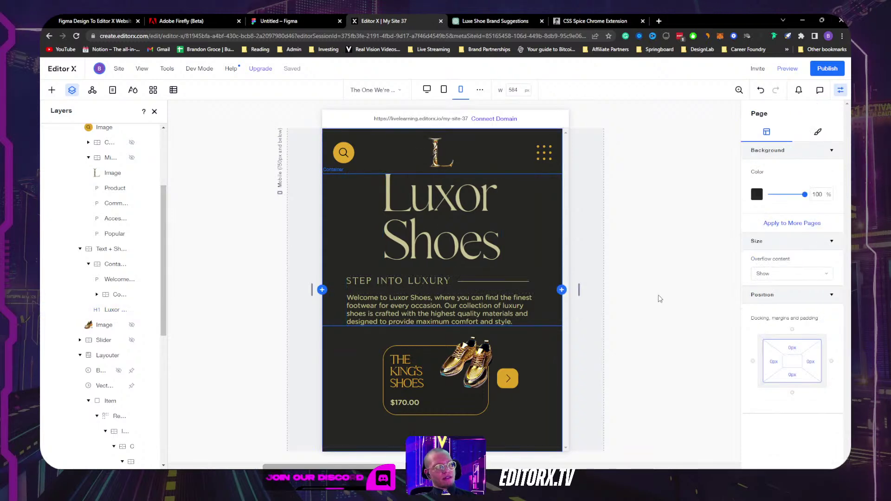
key("ctrl+z")
key("ctrl+z")
left_click(418, 223)
key("ctrl+z")
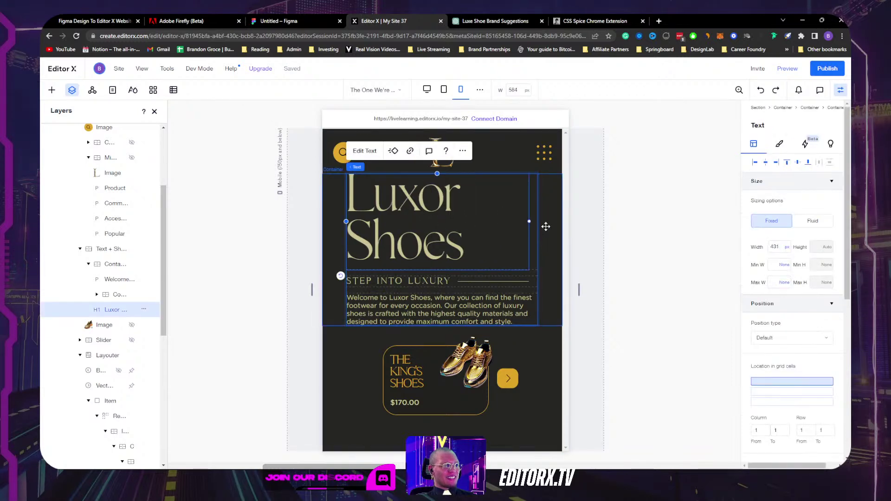
type("100%")
key("Return")
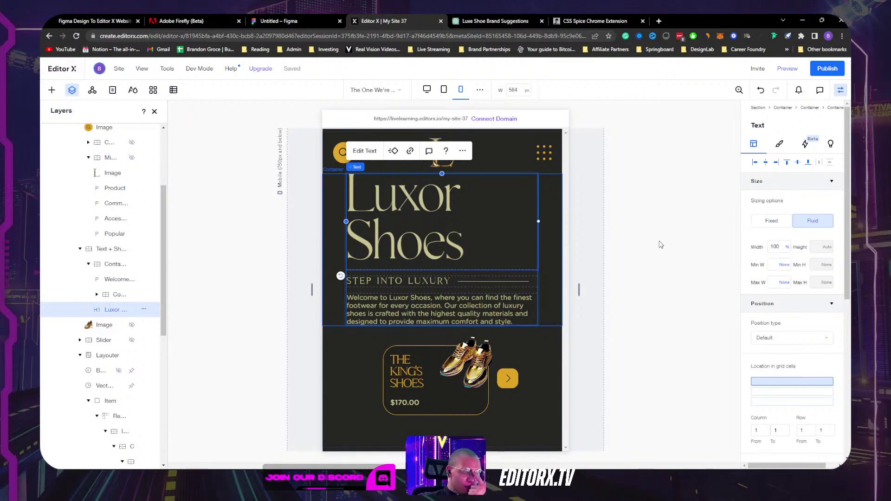
left_click(653, 247)
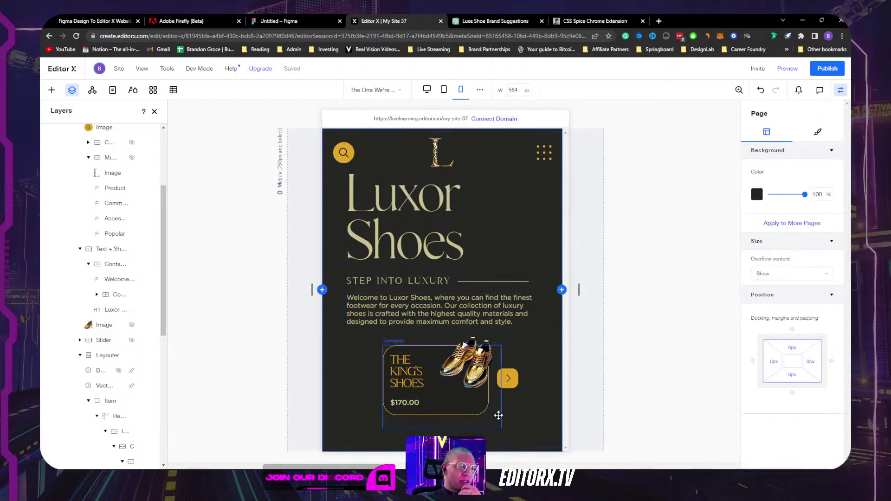
Step: Preview the site and drag the mobile canvas wider to about 656 px to check reflow
left_click(498, 416)
left_click(488, 437)
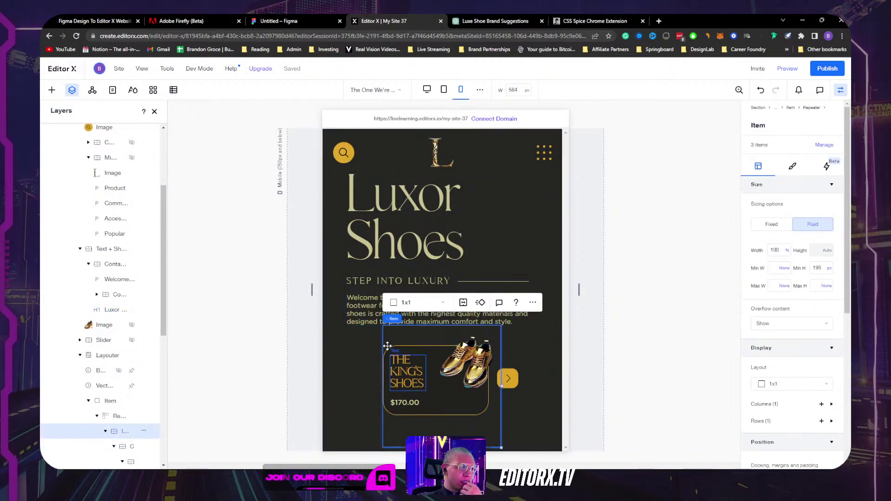
left_click(100, 356)
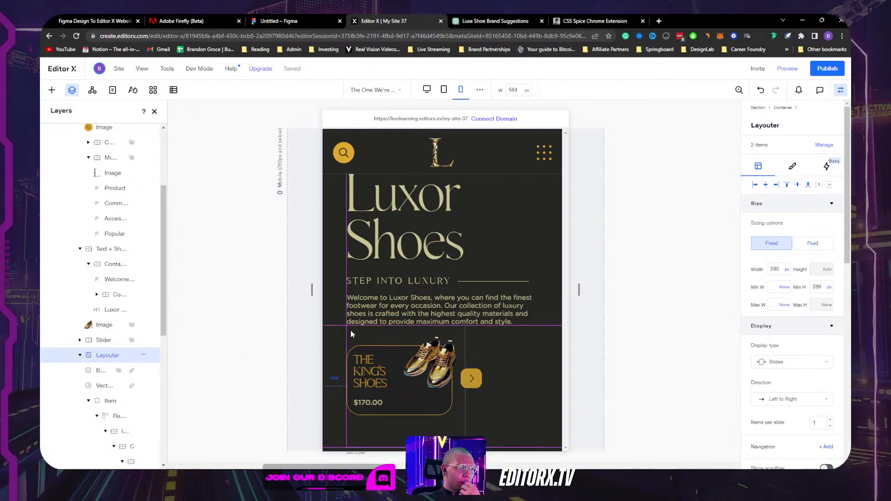
left_click(523, 368)
left_click(529, 370)
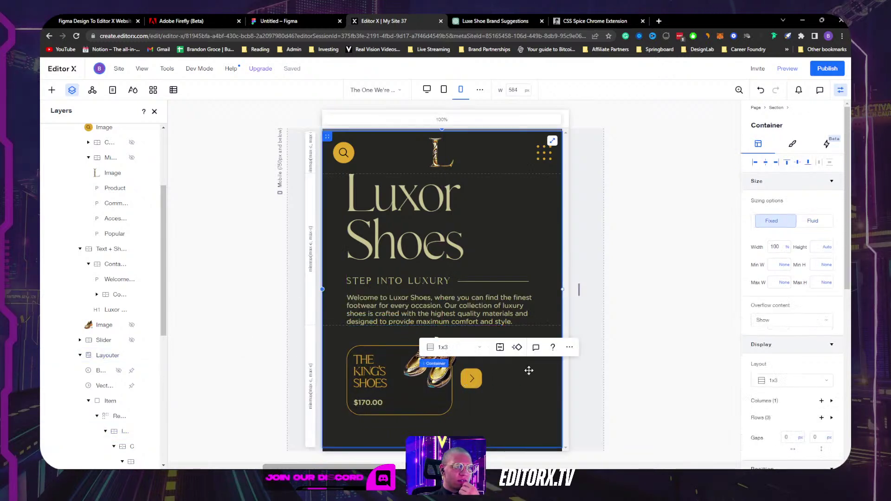
left_click(788, 68)
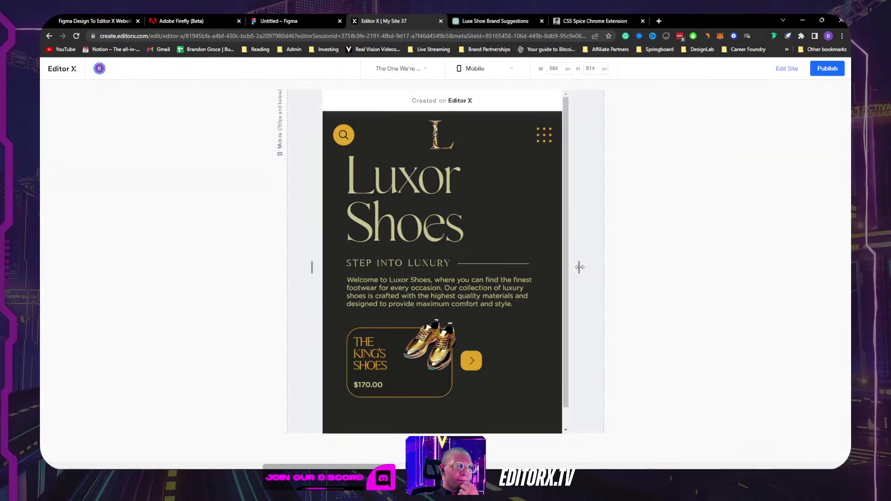
mouse_move(579, 267)
left_mouse_down()
mouse_move(631, 266)
mouse_move(590, 266)
left_mouse_up()
Step: Back in the editor, move the search icon 10% in from the left edge
left_click(781, 71)
left_click(329, 153)
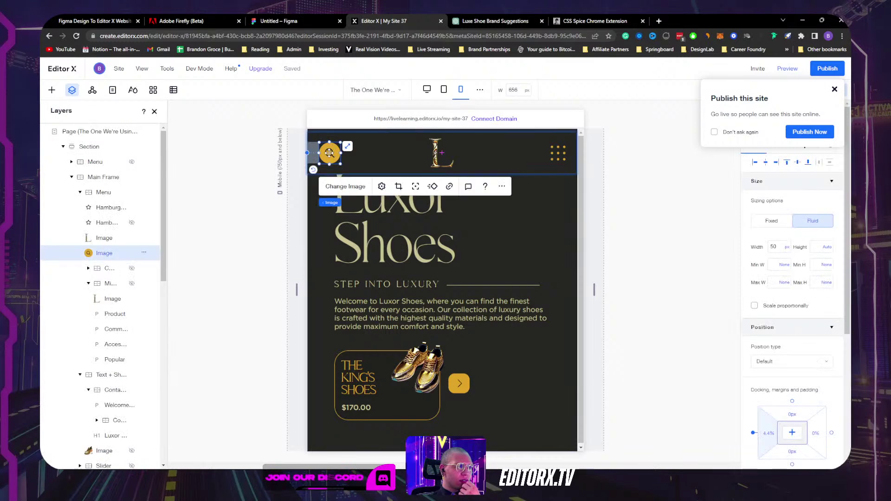
left_click_drag(334, 153, 347, 153)
scroll(768, 328, "down", 3)
scroll(769, 329, "up", 3)
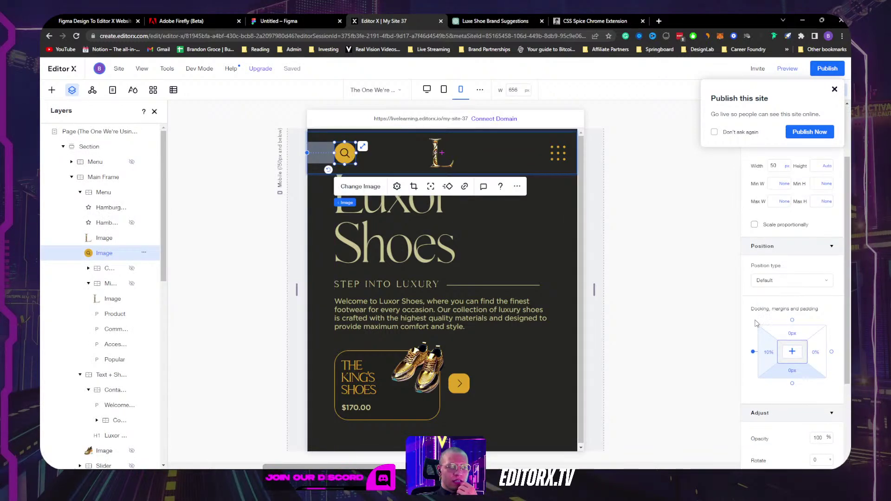
Step: Give the hamburger menu icon a 10% right margin
left_click(558, 154)
left_click(815, 410)
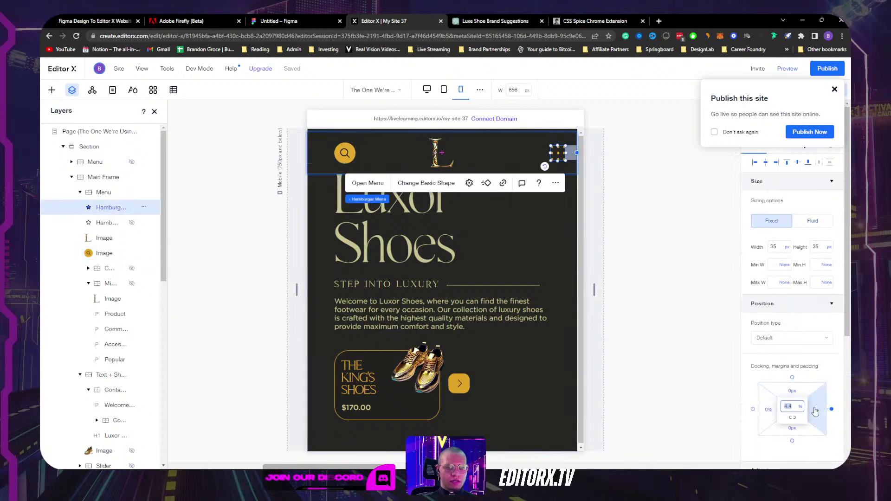
type("10")
key("Return")
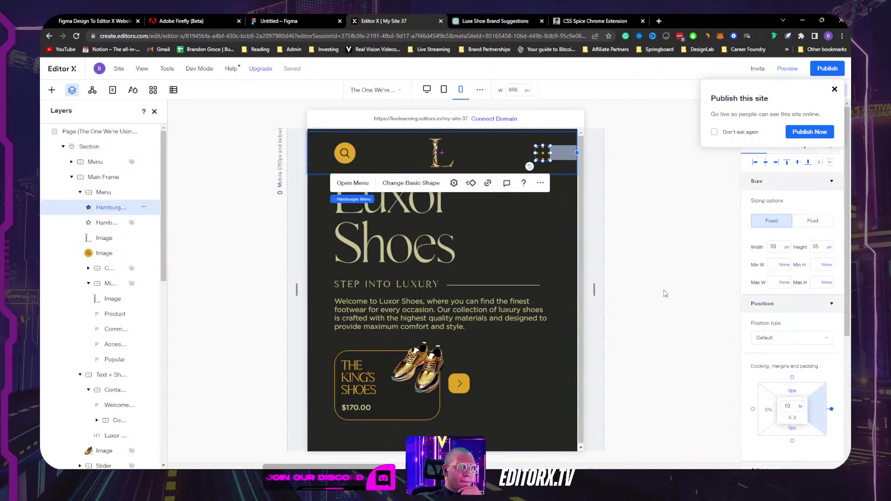
key("Escape")
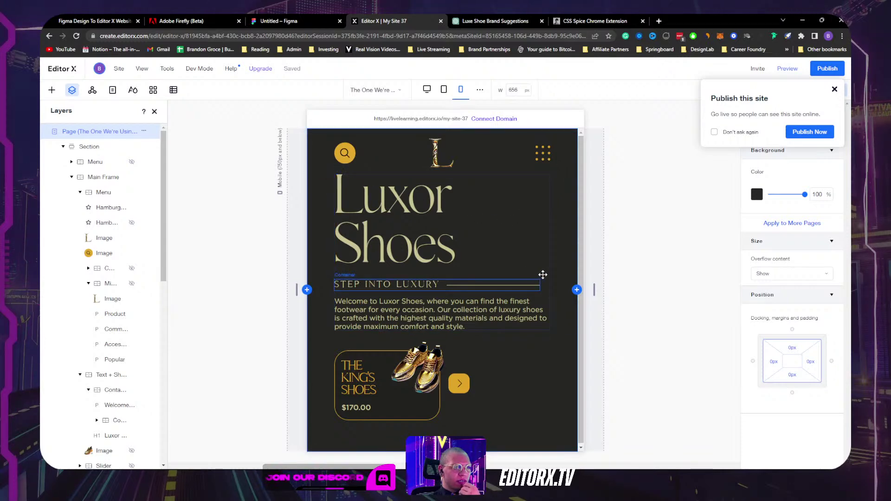
Step: Give the headline and intro text container a 20 px top margin
left_click(564, 276)
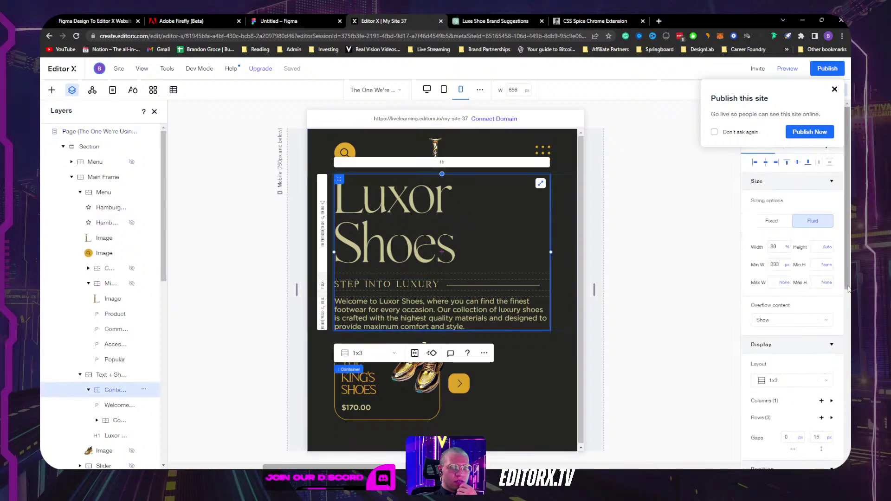
scroll(791, 343, "down", 3)
left_click(791, 347)
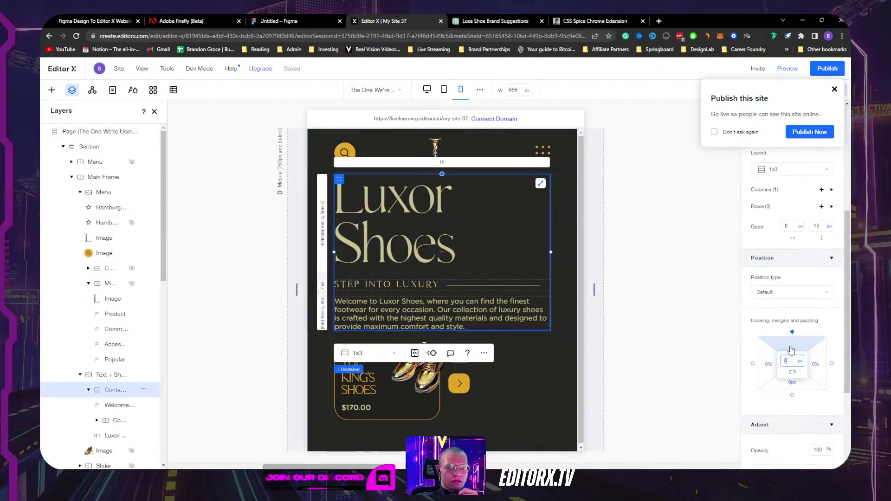
type("20")
key("Return")
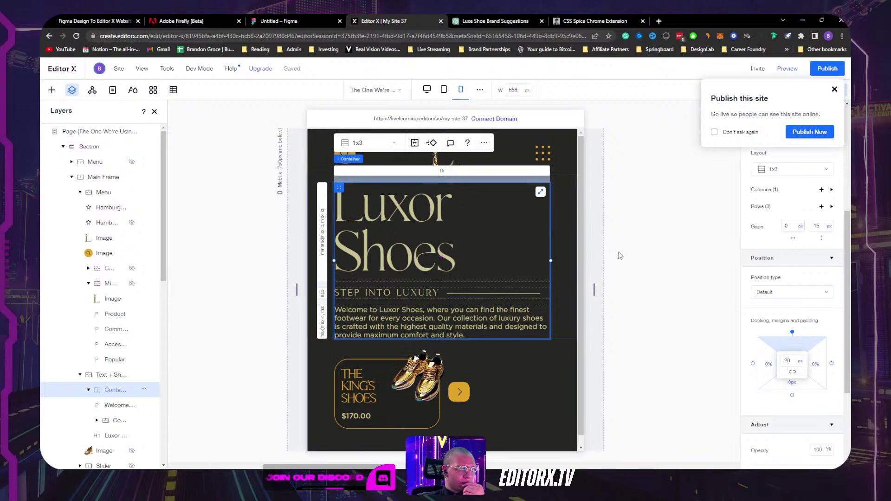
left_click(651, 257)
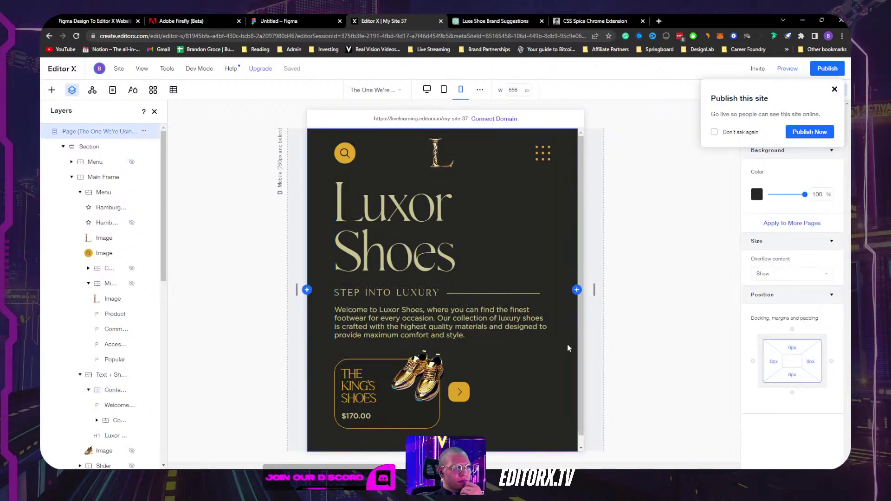
Step: Set the Main Frame grid's row gap to 25 and the third row's minimum to max-content
left_click(513, 380)
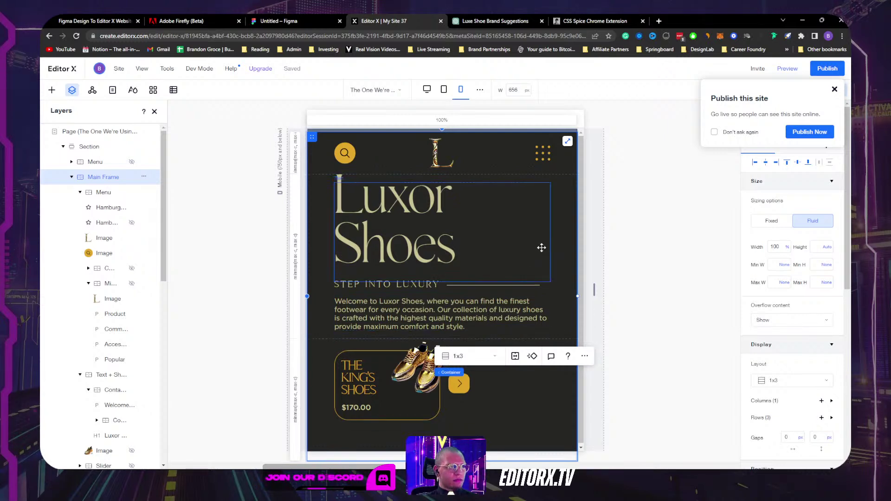
left_click(563, 211)
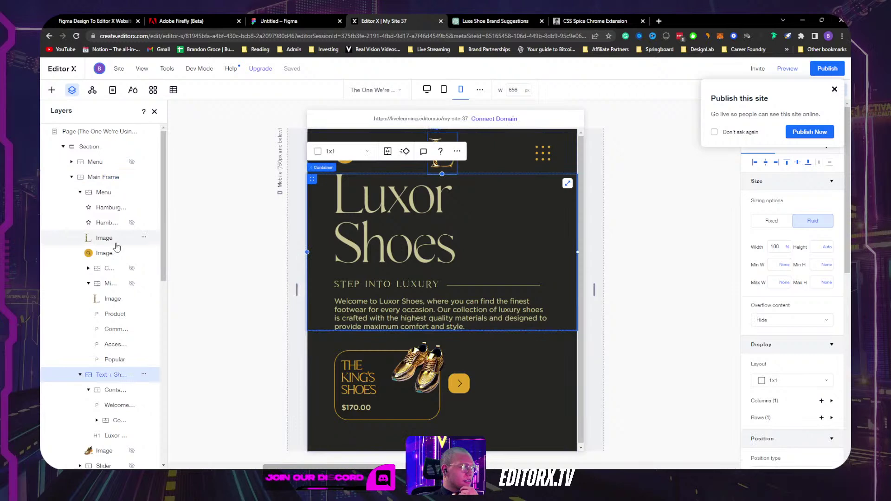
left_click(91, 178)
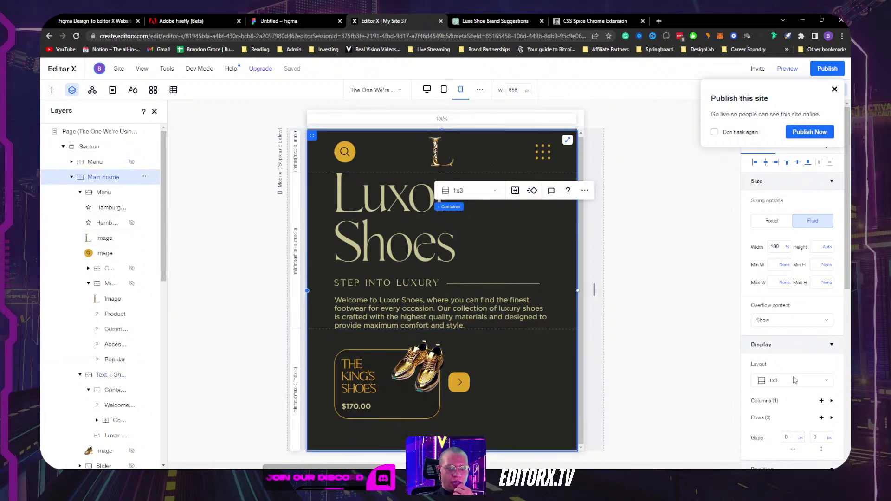
left_click(815, 438)
type("25")
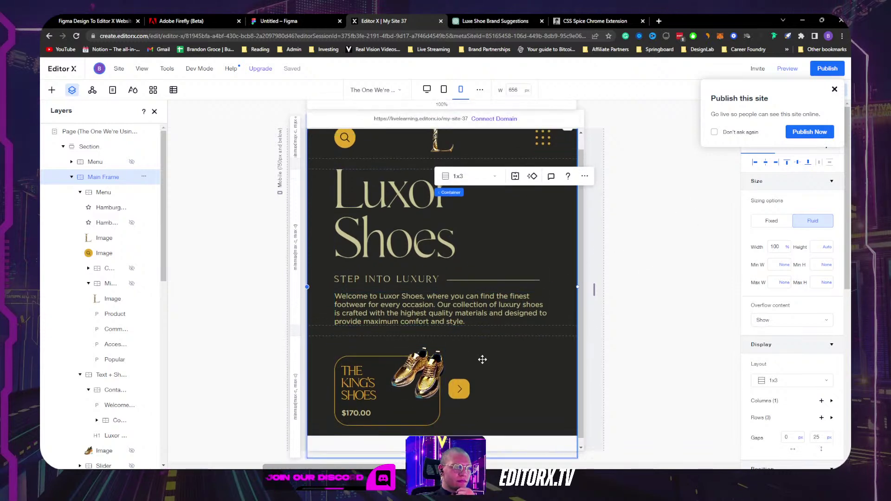
left_click(297, 405)
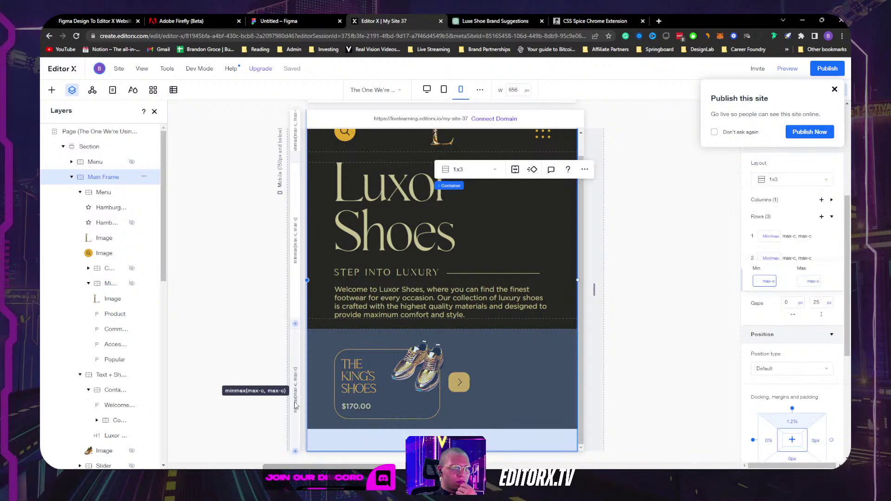
left_click(768, 281)
left_click(780, 282)
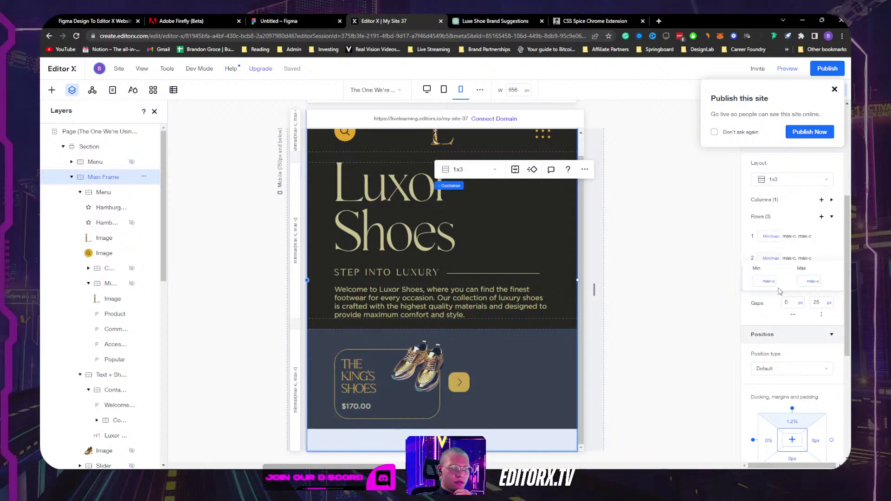
Step: Remove the product card item's minimum width
left_click(369, 441)
scroll(789, 357, "up", 5)
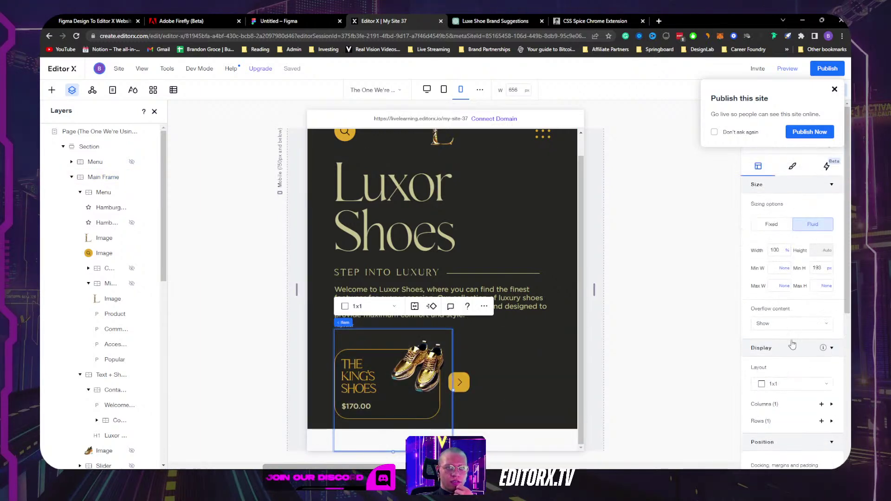
left_click(830, 269)
left_click(804, 257)
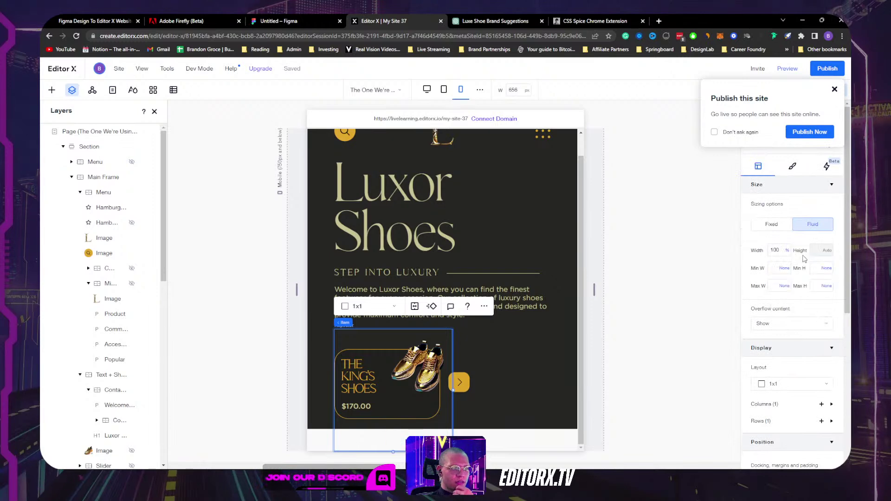
left_click(413, 428)
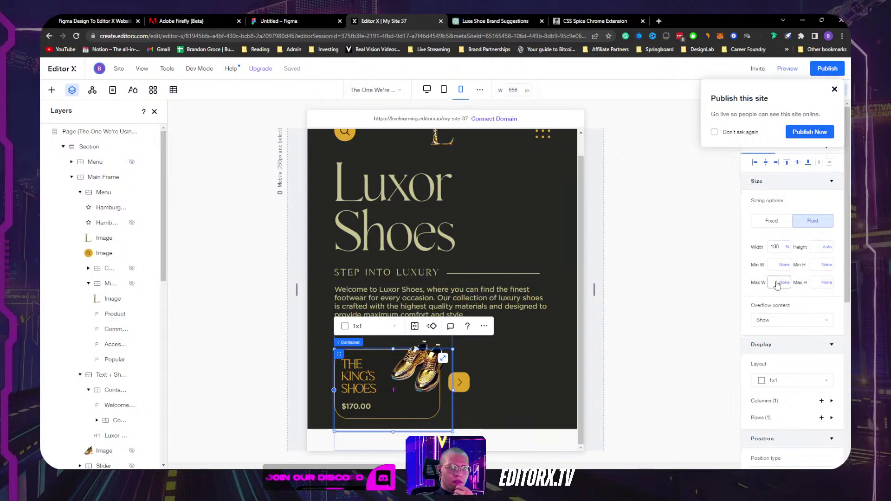
scroll(511, 390, "up", 1)
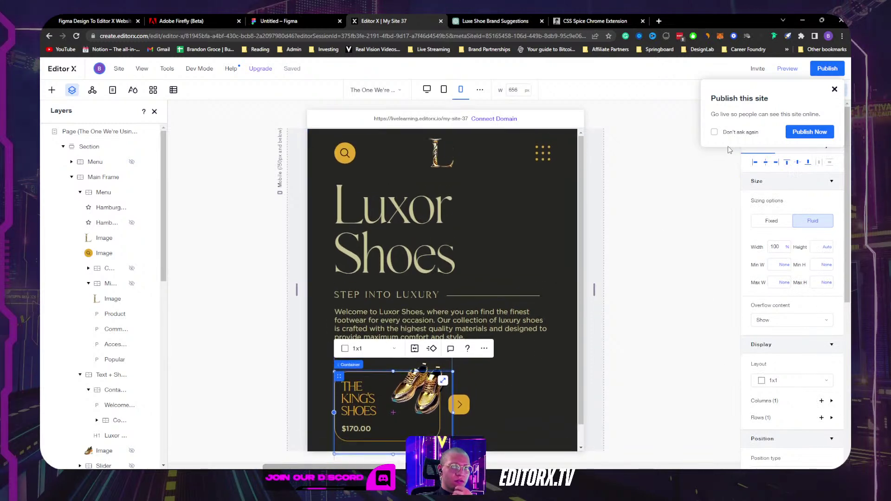
Step: Preview the page, advance the product slider, and dismiss the publish prompt staying on Mobile
left_click(787, 69)
scroll(511, 325, "down", 1)
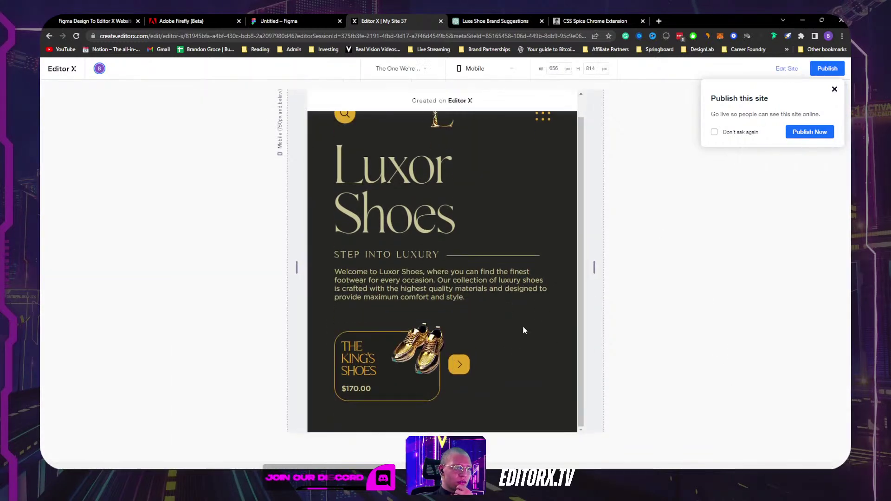
left_click(459, 366)
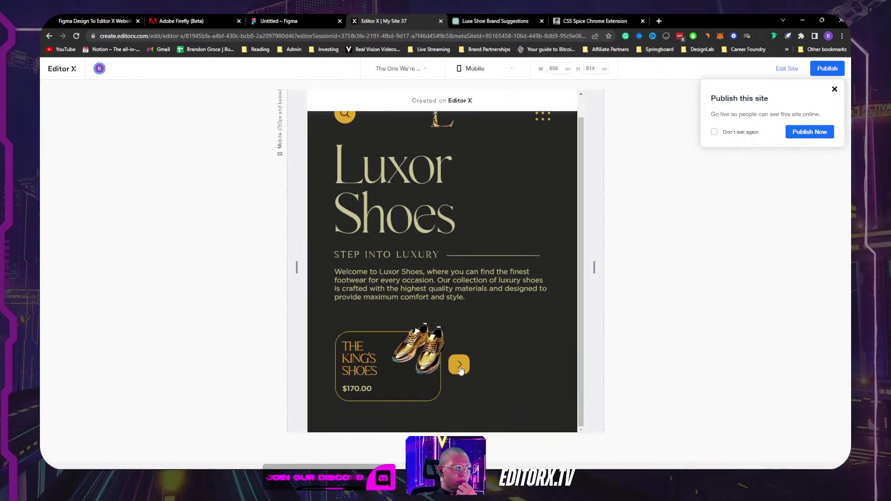
scroll(501, 336, "up", 1)
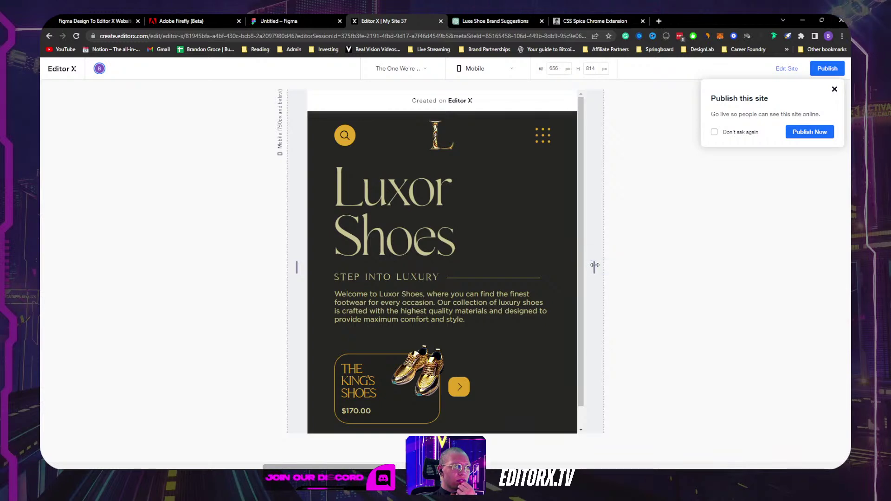
left_click(699, 96)
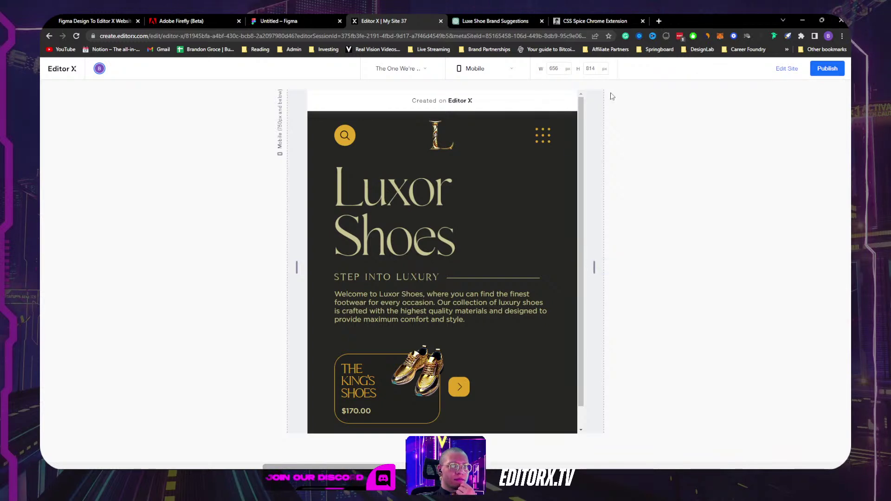
left_click(489, 71)
left_click(483, 100)
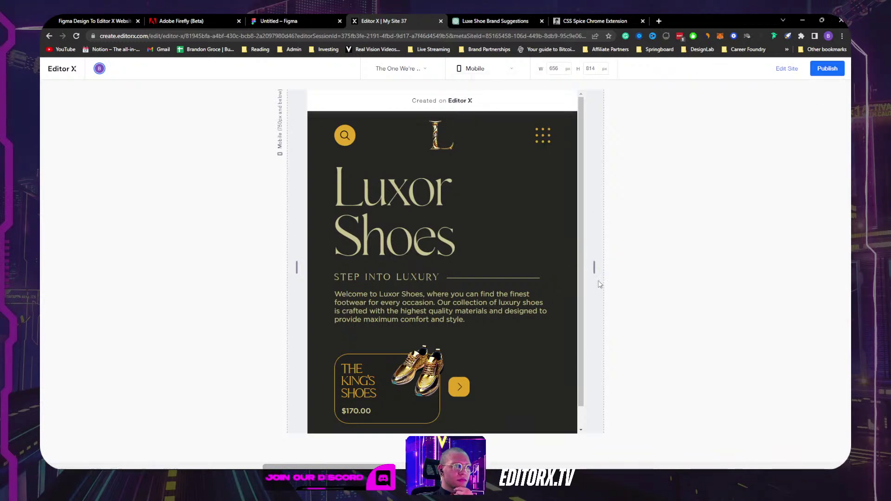
Step: Resize the preview to tablet, desktop and finally 320 px mobile width, then exit preview
left_click_drag(595, 269, 647, 240)
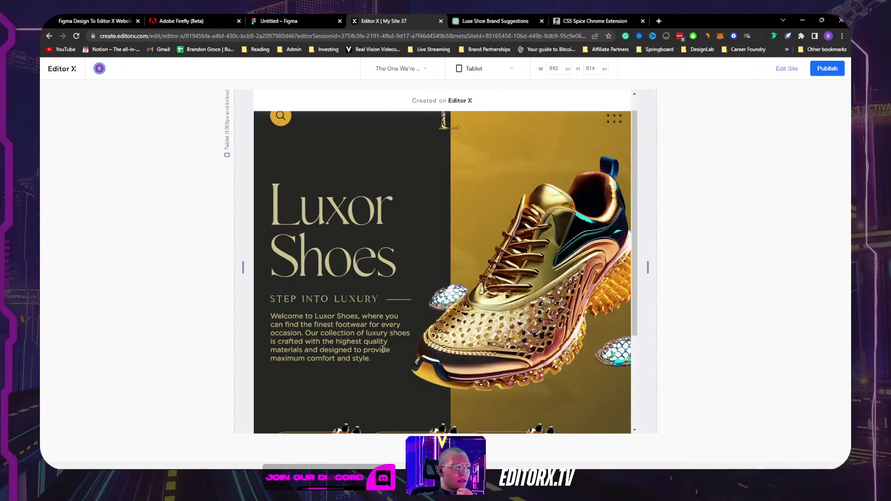
scroll(569, 266, "down", 3)
scroll(569, 264, "up", 4)
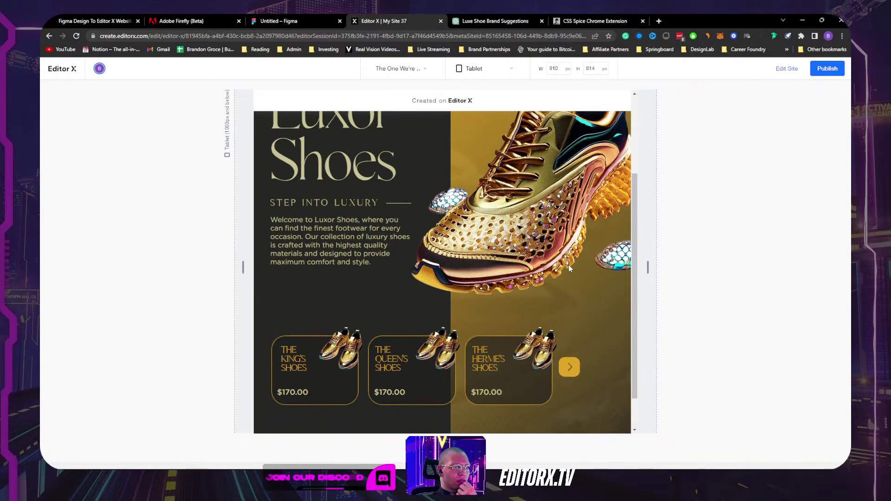
left_click_drag(647, 265, 856, 241)
scroll(684, 268, "down", 3)
scroll(684, 268, "up", 4)
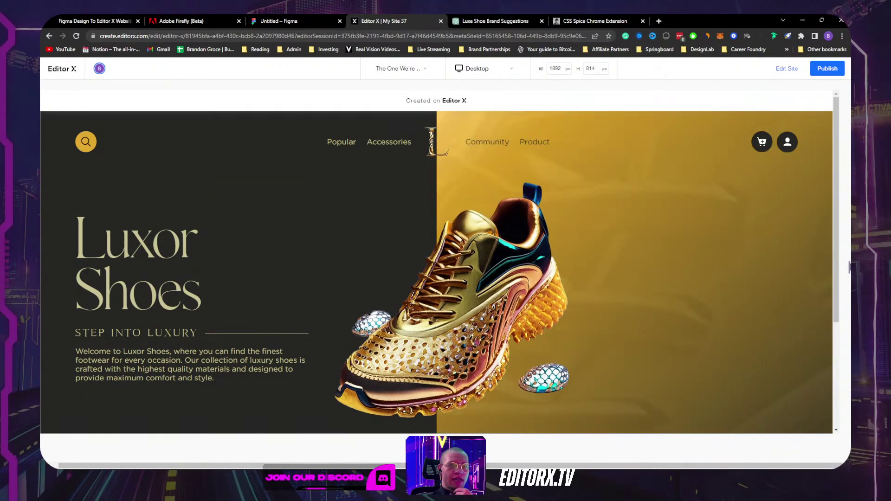
left_click_drag(847, 266, 585, 278)
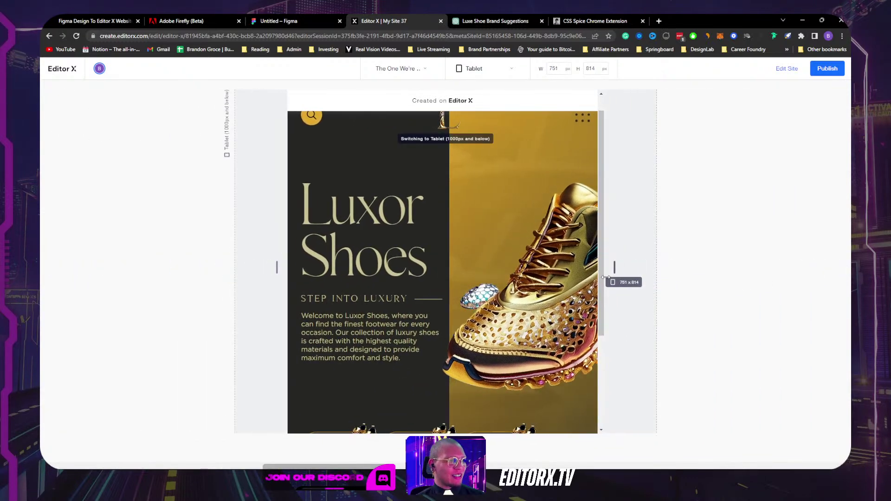
scroll(510, 241, "down", 3)
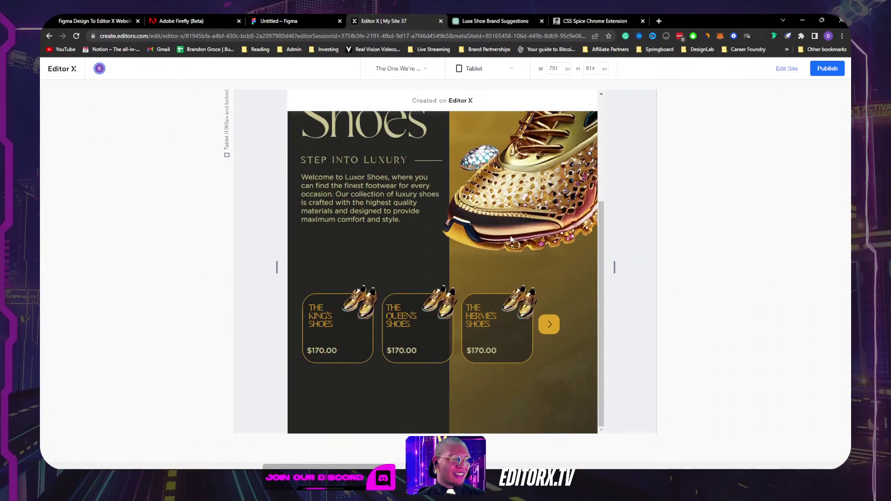
left_click_drag(614, 267, 522, 267)
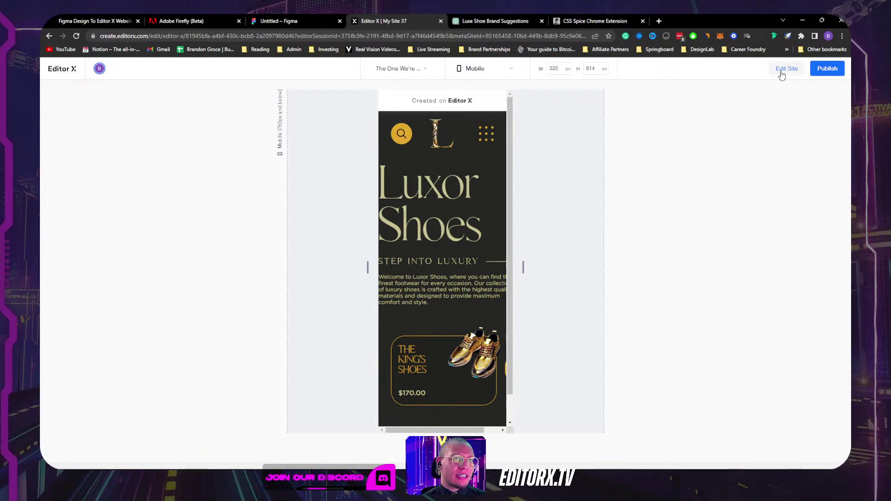
key("Escape")
Step: Select the Luxor Shoes headline and lower its font size to 90 in the Design settings
left_click(453, 300)
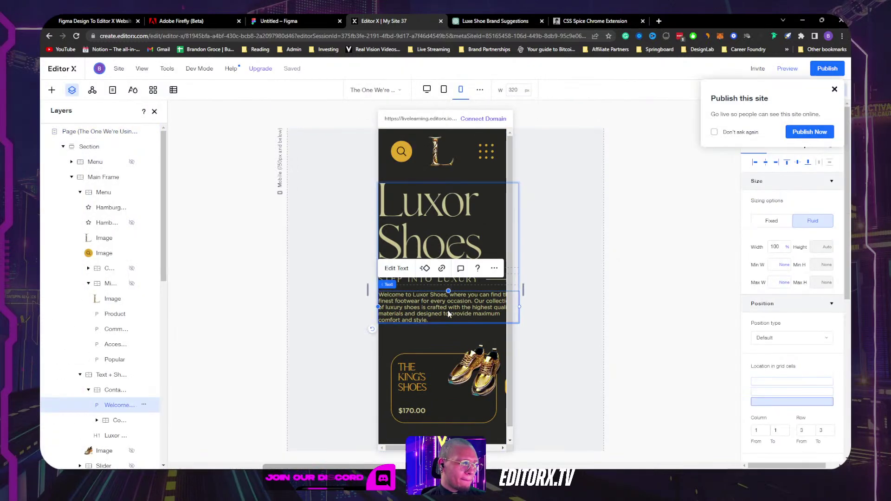
left_click(503, 212)
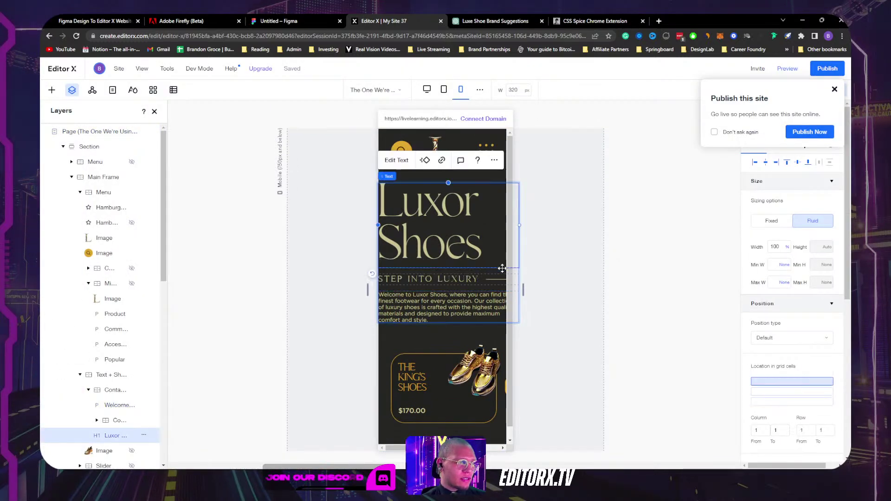
left_click(503, 272)
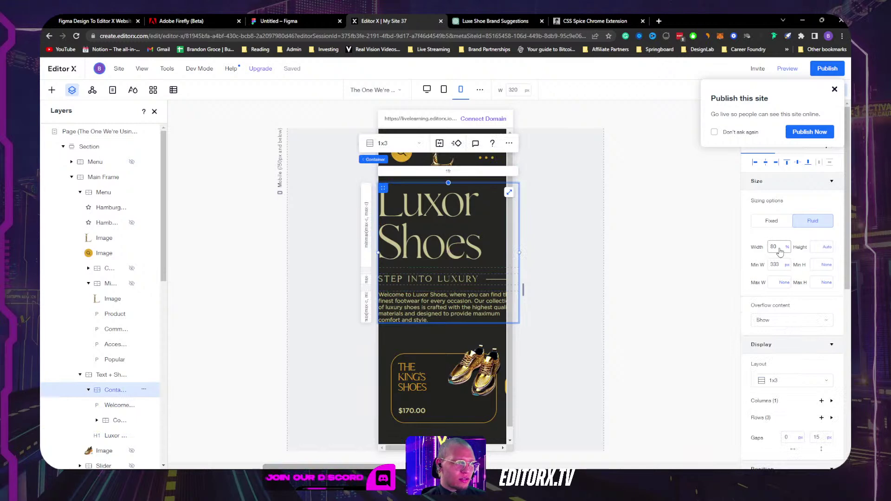
left_click(407, 231)
left_click(835, 89)
left_click(779, 144)
left_click(798, 238)
left_click(798, 238)
left_click(798, 238)
left_click(798, 239)
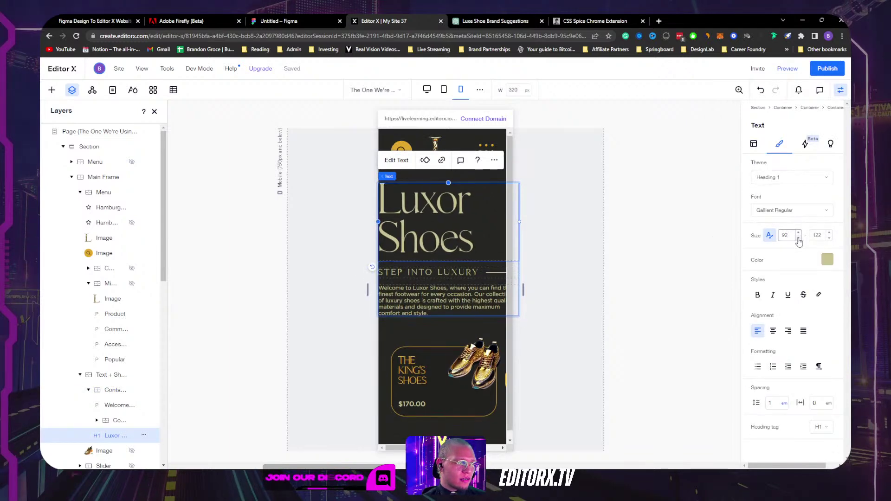
left_click(798, 238)
left_click(798, 238)
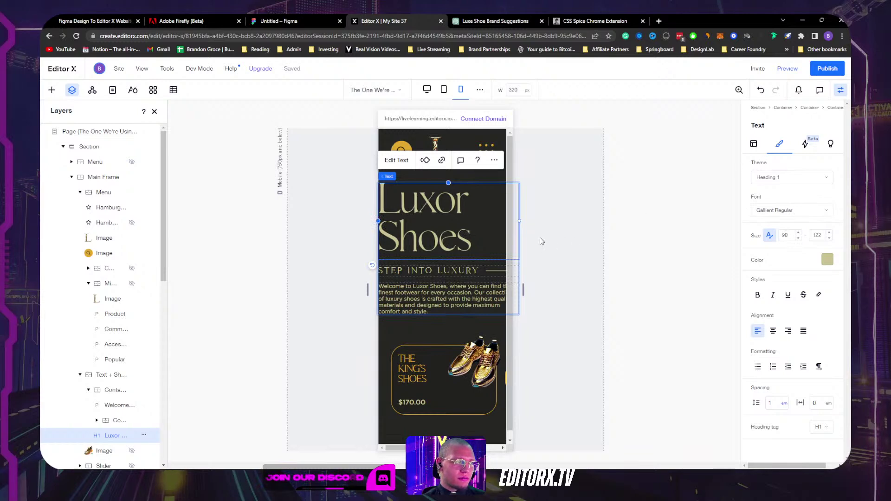
Step: Inspect the size and layout settings of the headline's parent container and Main Frame
left_click(491, 282)
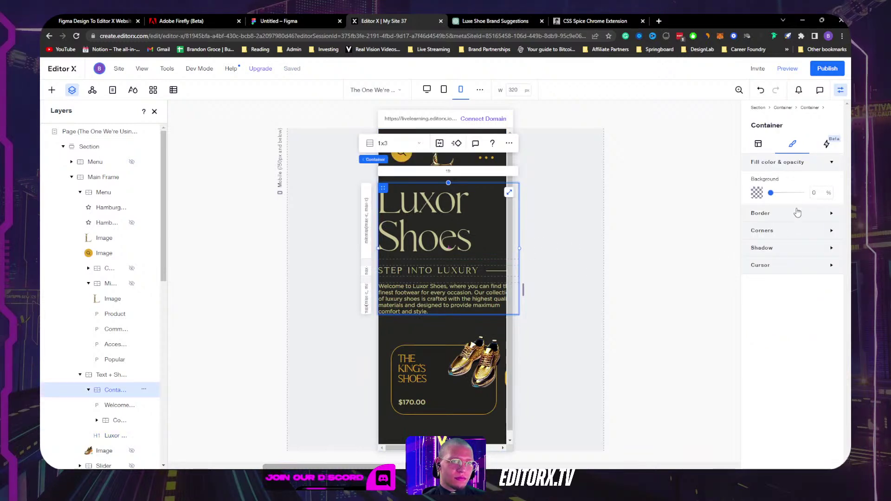
left_click(756, 145)
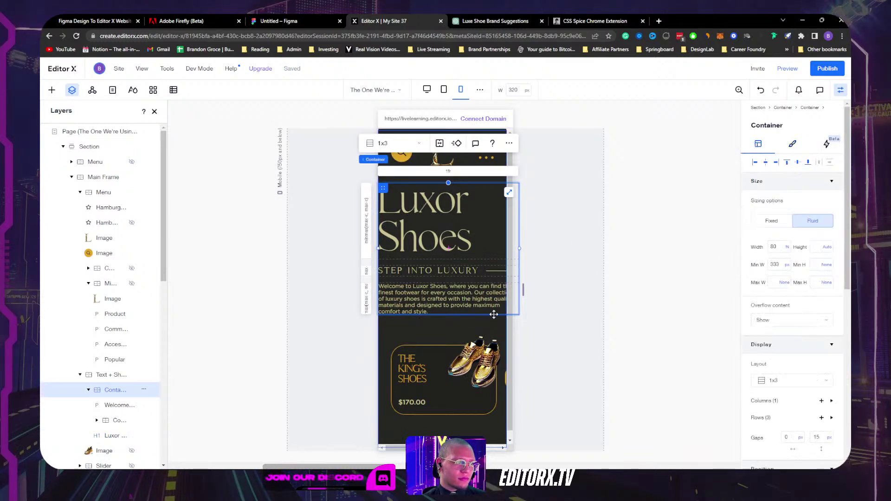
left_click(481, 323)
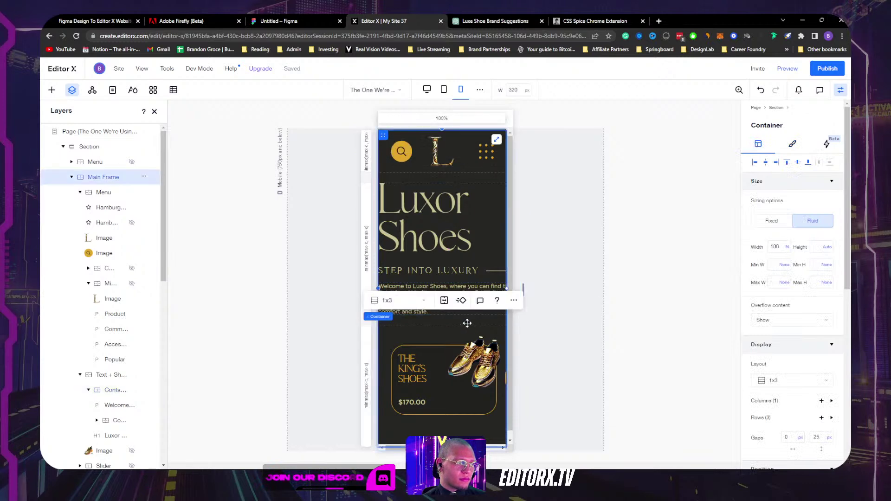
Step: Reduce the STEP INTO LUXURY subheading's font size to 14
left_click(479, 273)
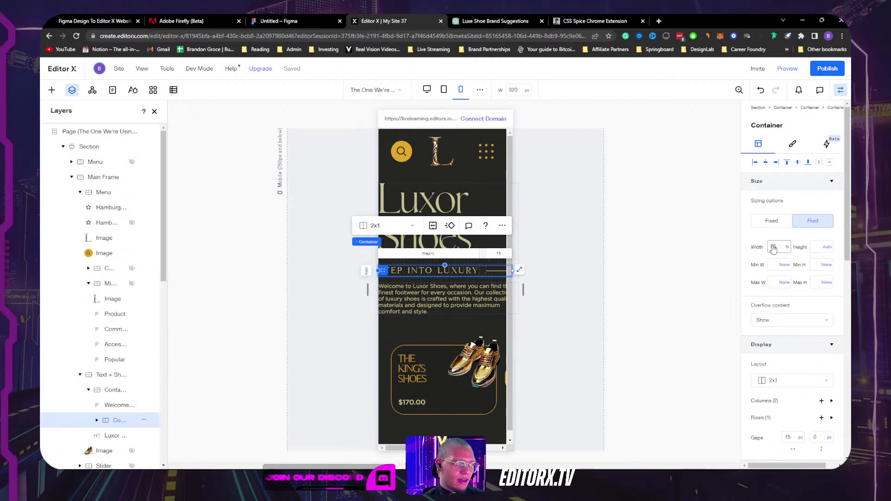
left_click(471, 271)
left_click(781, 145)
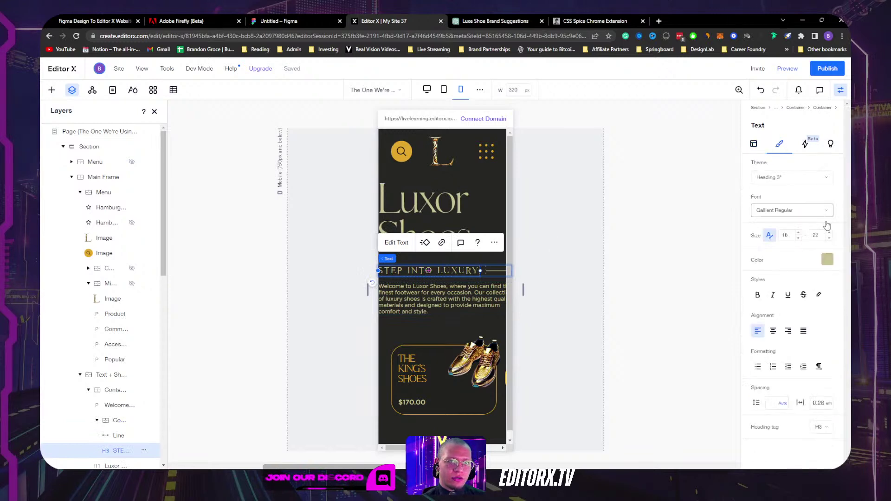
left_click(798, 239)
left_click(798, 238)
left_click(798, 239)
left_click(798, 239)
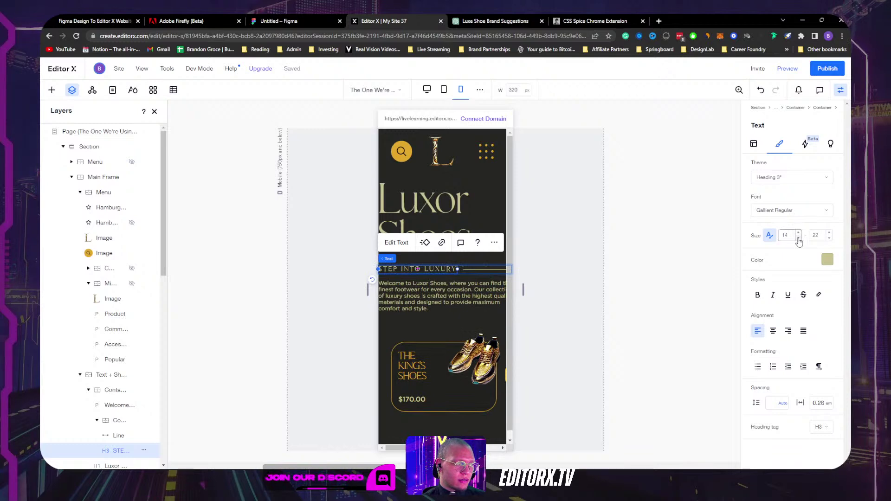
left_click(611, 243)
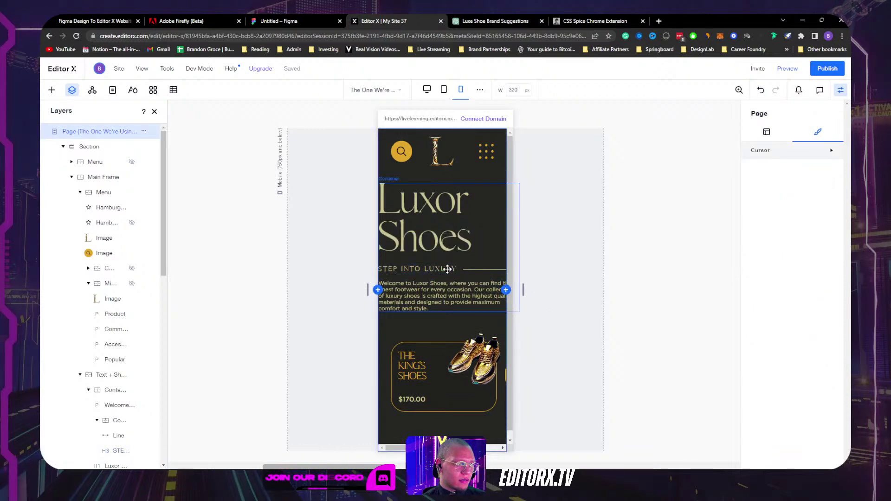
Step: Set the text container's minimum width from 333px to None
left_click(471, 261)
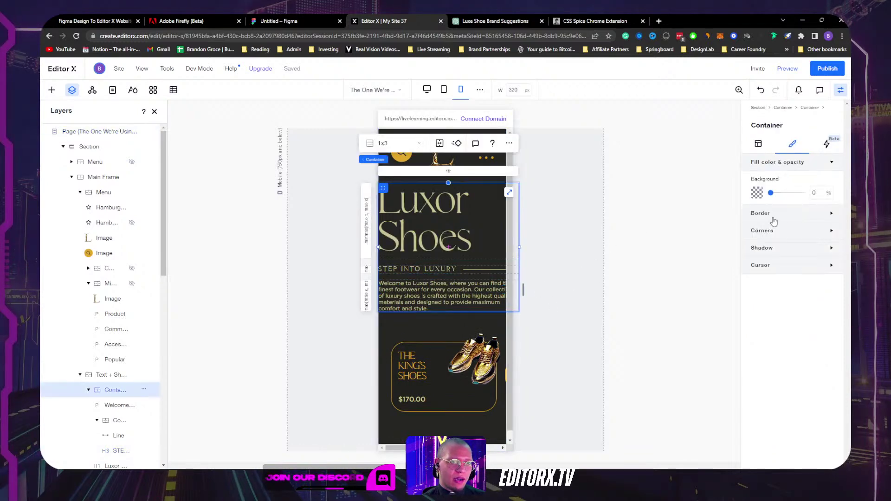
left_click(759, 144)
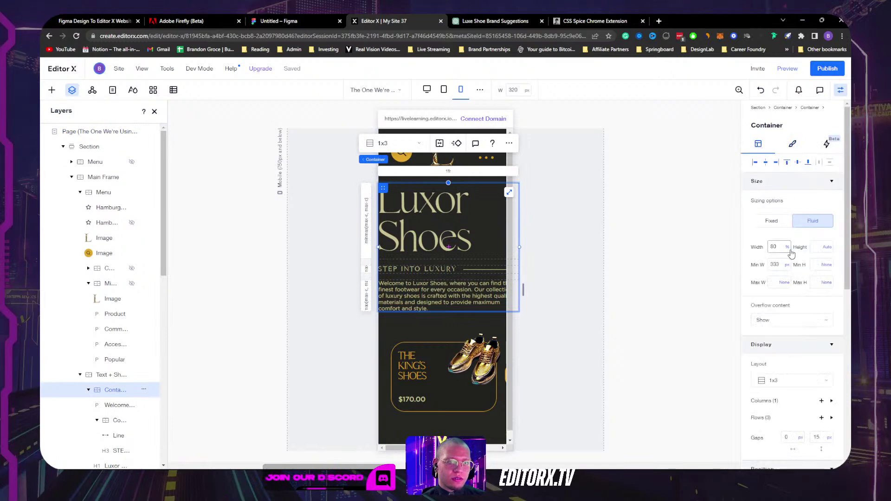
left_click(787, 264)
left_click(797, 254)
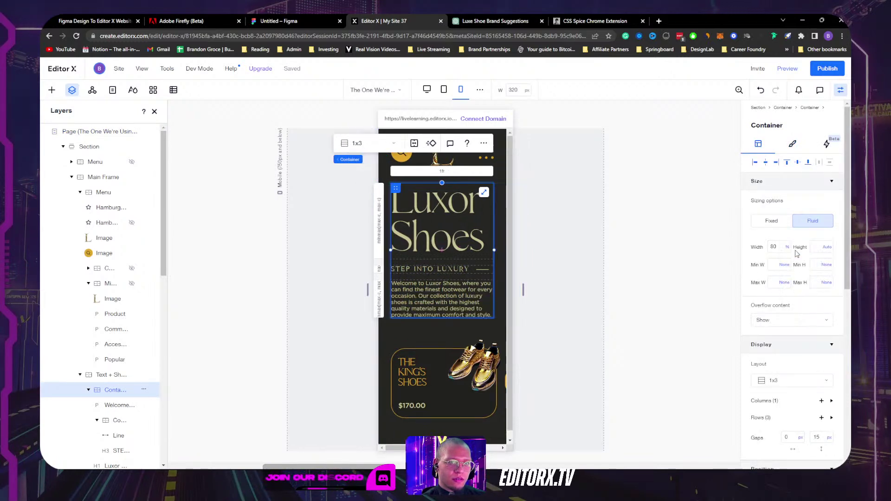
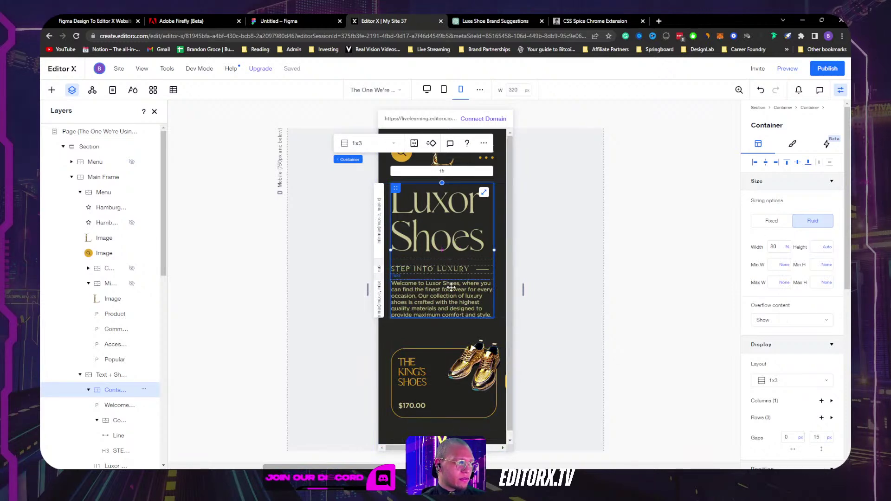
Step: Set the STEP INTO LUXURY heading row container's width to 100% on mobile
left_click(482, 270)
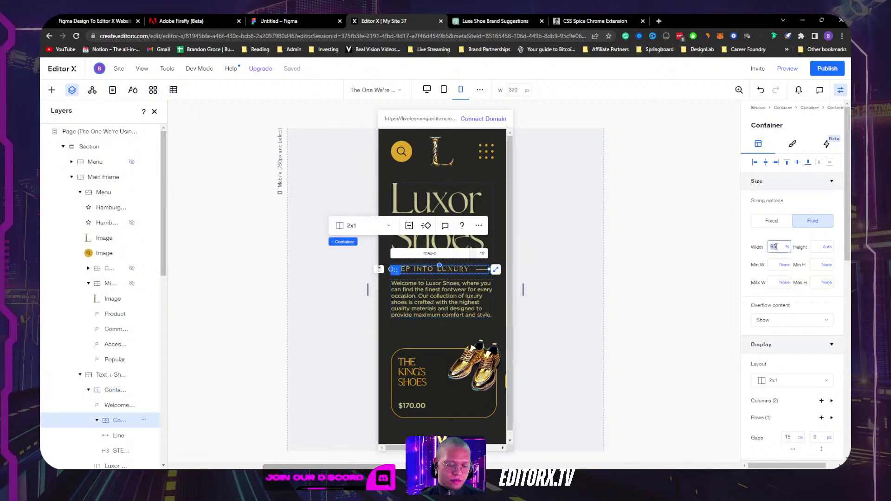
key("Return")
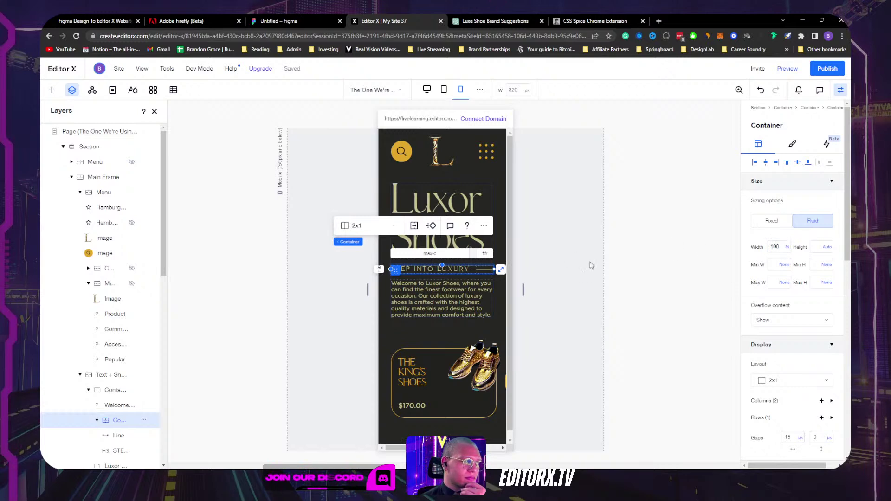
left_click(561, 277)
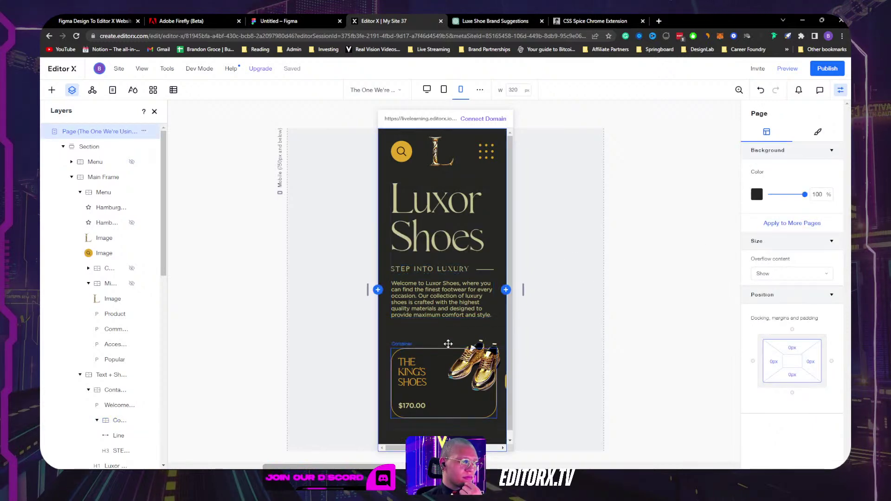
Step: Set The King's Shoes product card width to 200 px
left_click(438, 413)
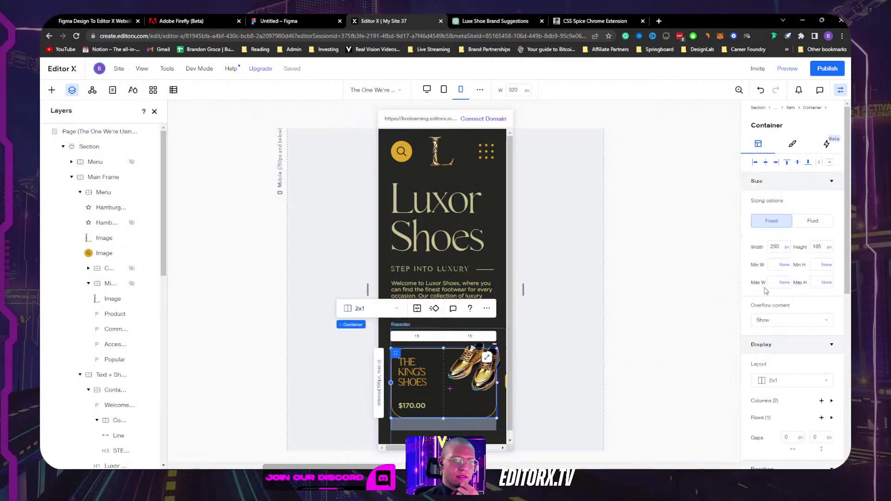
left_click(779, 249)
type("200")
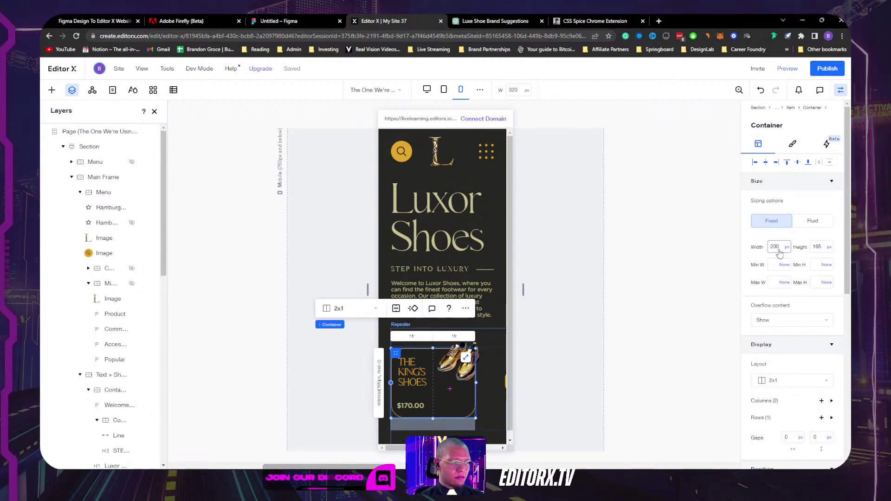
left_click(605, 308)
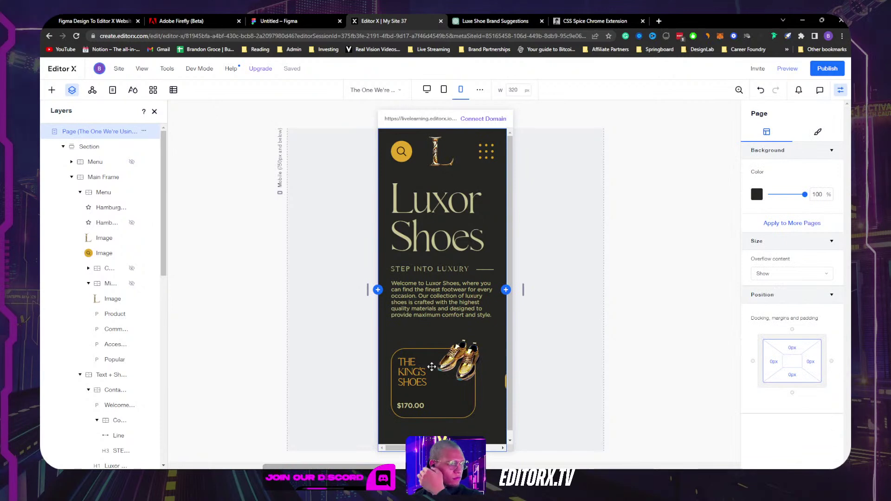
Step: Raise THE KING'S SHOES title font size from 21 to 24
left_click(413, 371)
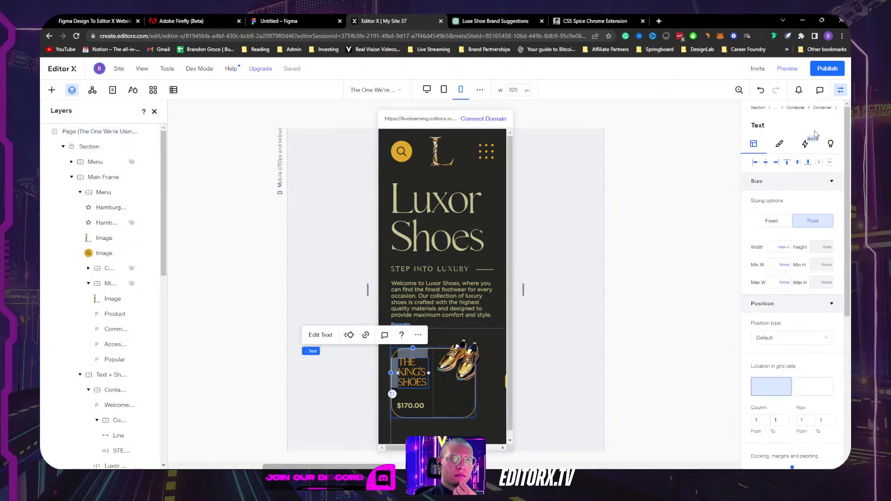
left_click(779, 144)
left_click(798, 234)
left_click(798, 233)
left_click(798, 234)
left_click(798, 234)
left_click(670, 261)
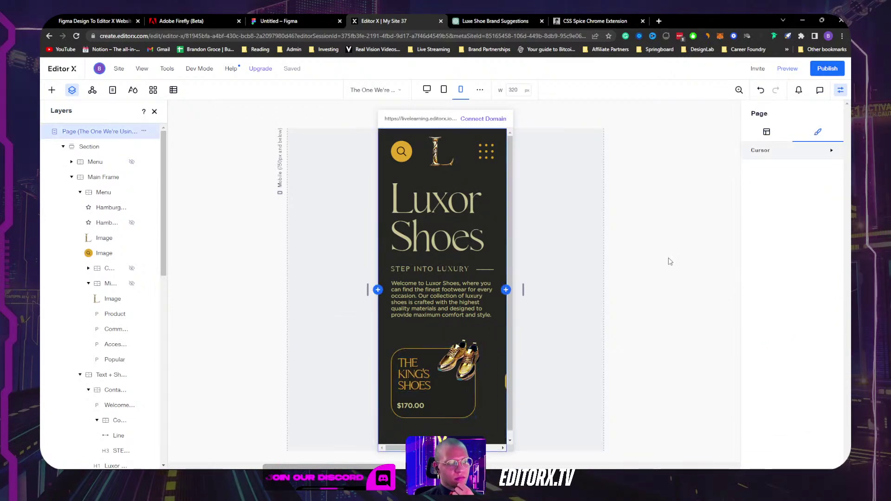
Step: Adjust the right margin of the vector art beside the product card
left_click(505, 380)
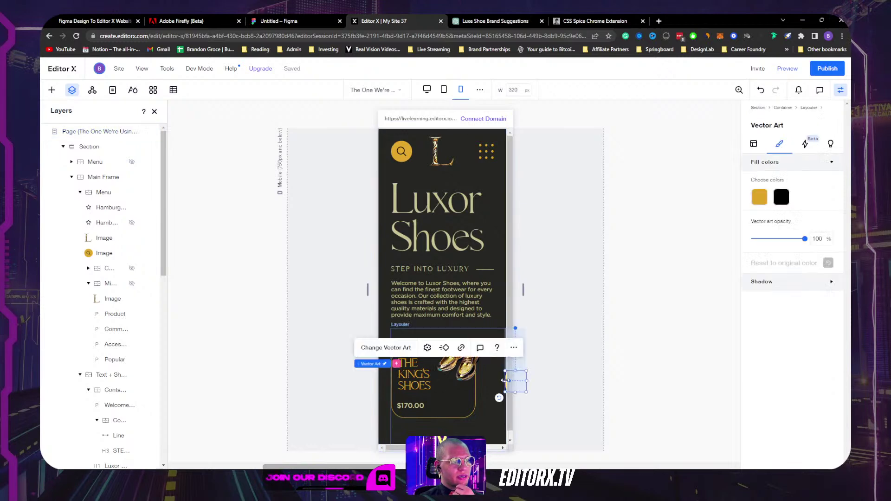
left_click(759, 147)
scroll(787, 379, "down", 5)
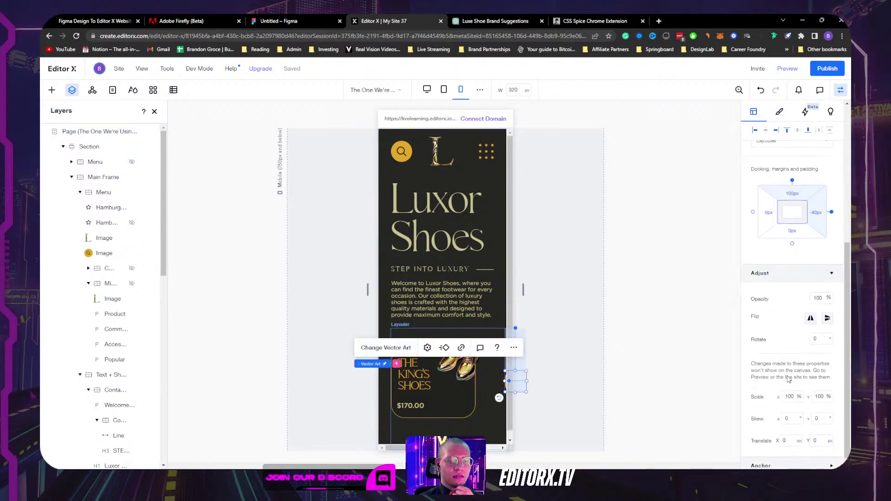
left_click(817, 209)
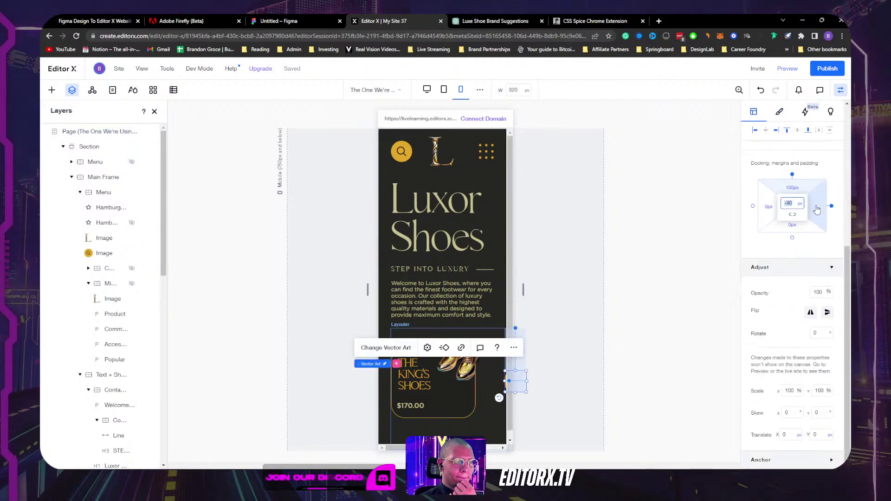
left_click(559, 308)
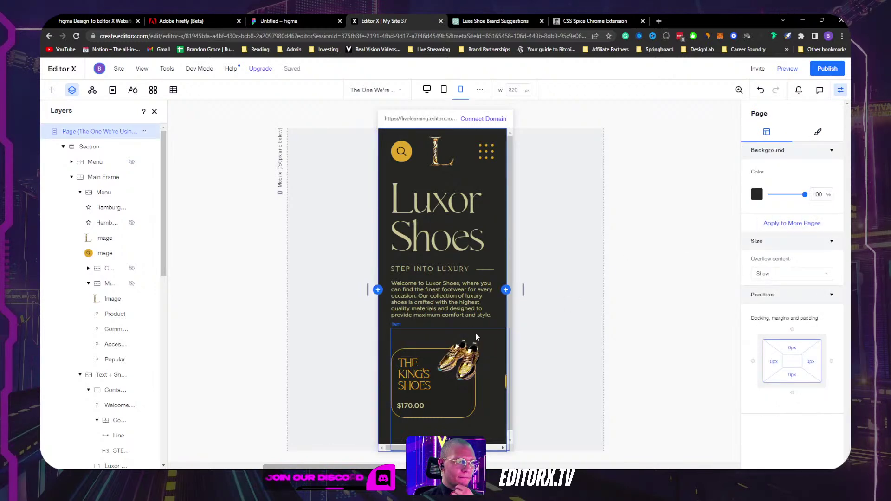
left_click(481, 330)
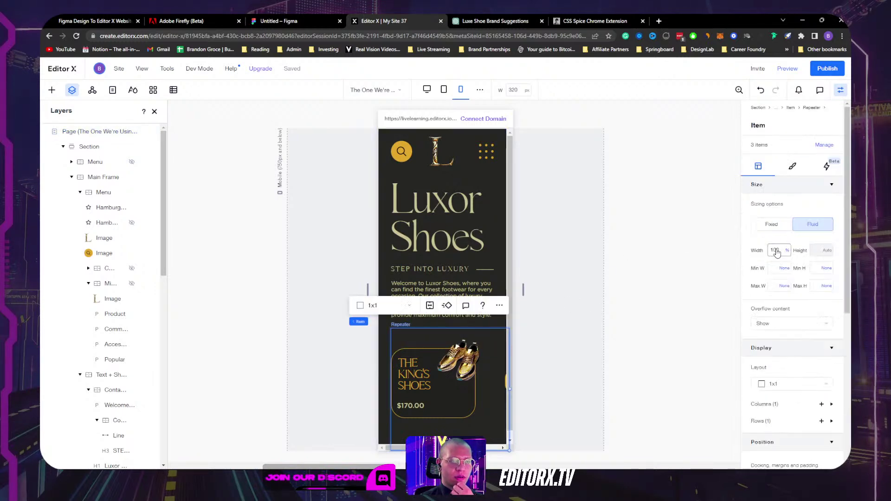
Step: Select the slideshow layouter and give it a fixed width of 220 px
left_click(400, 324)
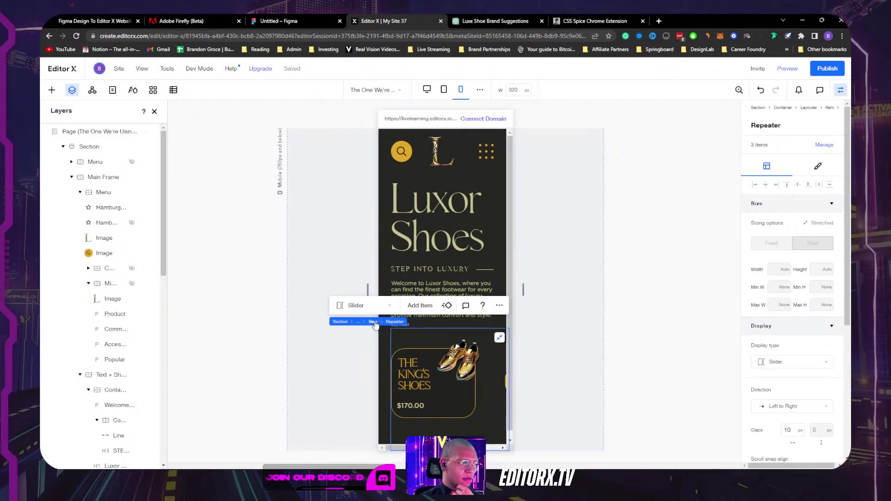
left_click(375, 323)
left_click(410, 322)
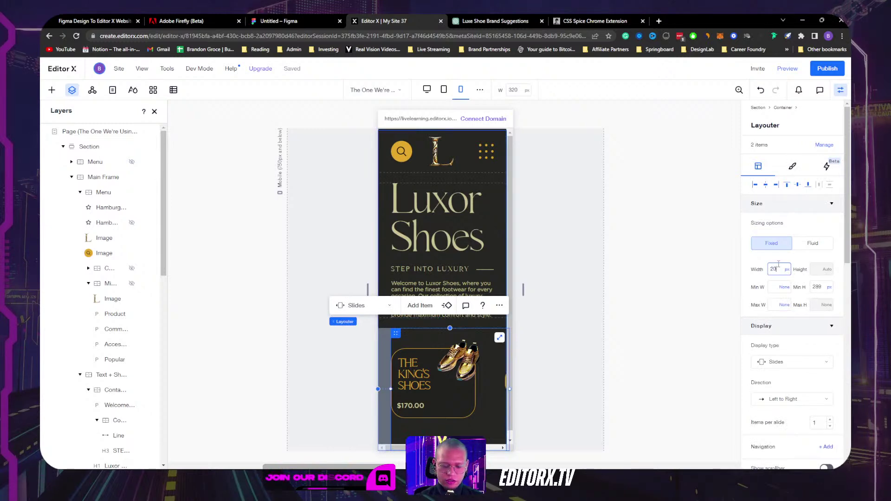
key("Return")
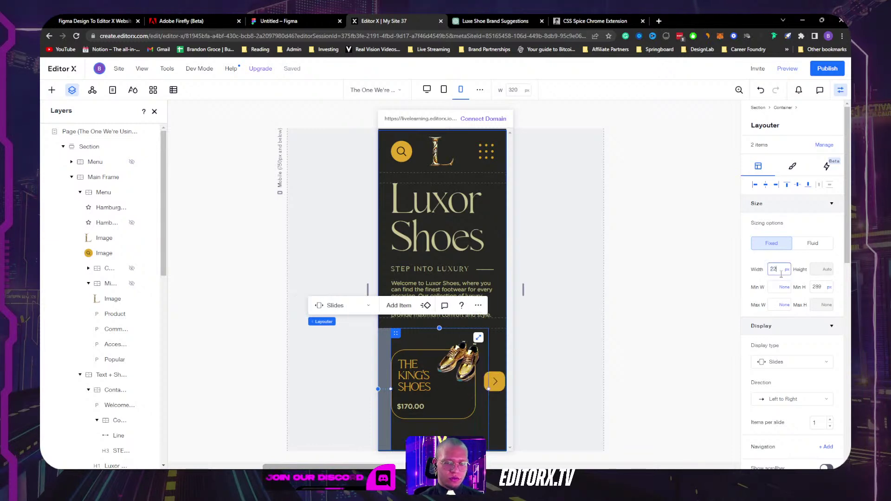
key("Return")
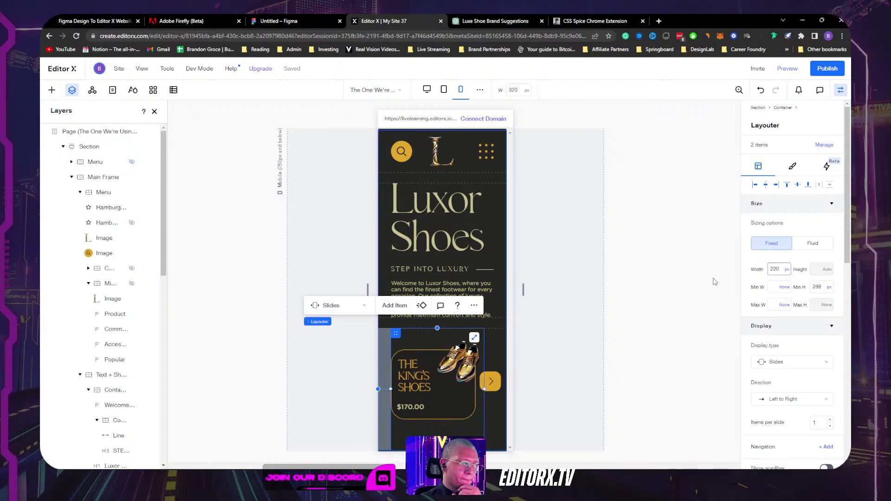
left_click(579, 349)
left_click_drag(523, 288, 502, 268)
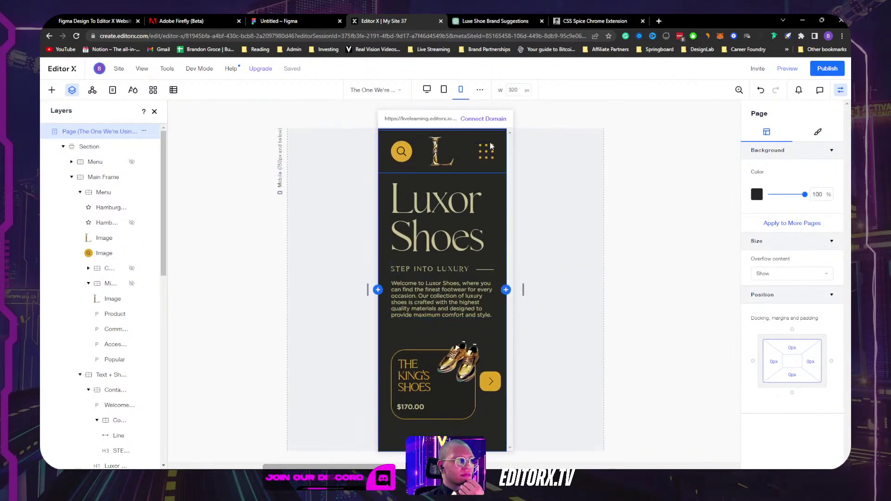
Step: Select the L logo in the mobile header and nudge it right
left_click(441, 155)
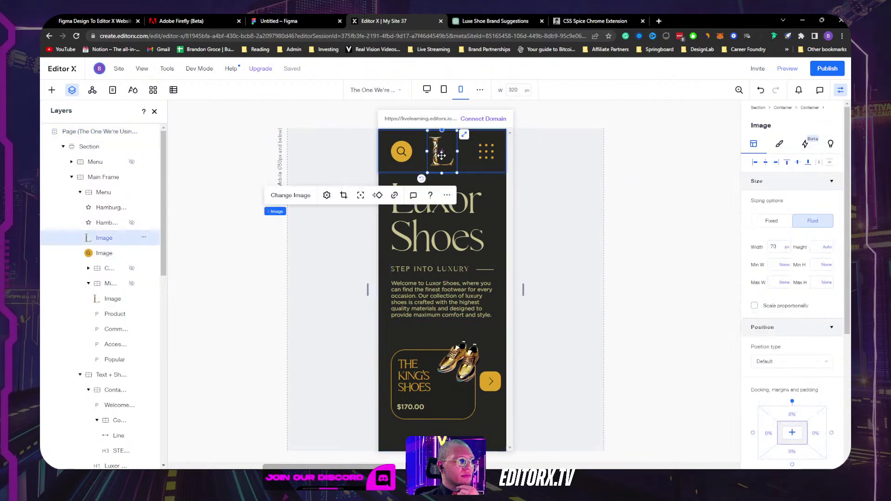
left_click(401, 152)
scroll(824, 363, "down", 5)
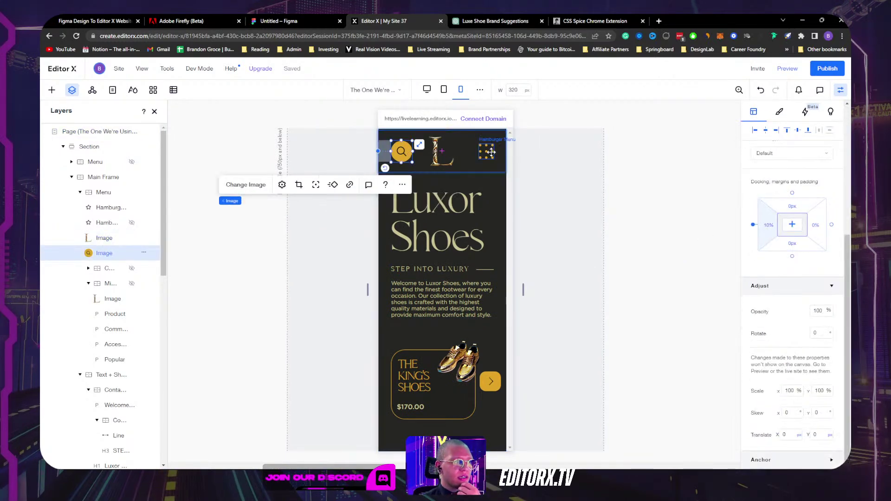
key("Tab")
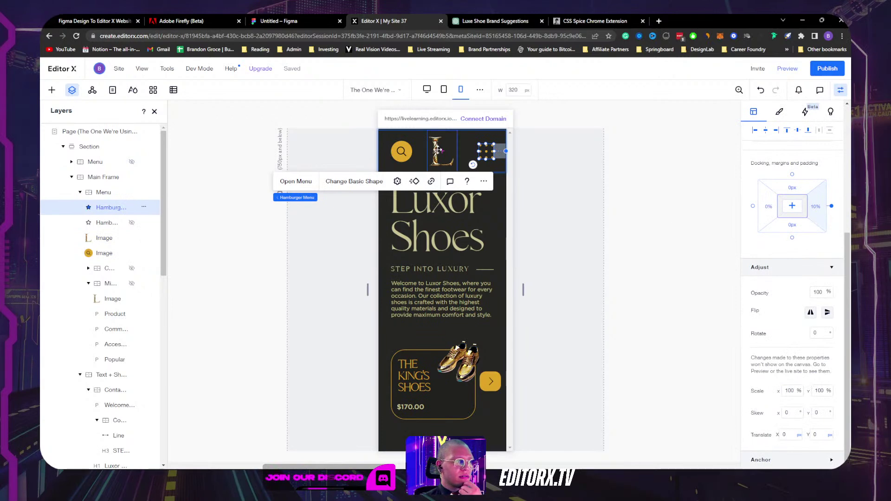
key("shift+Tab")
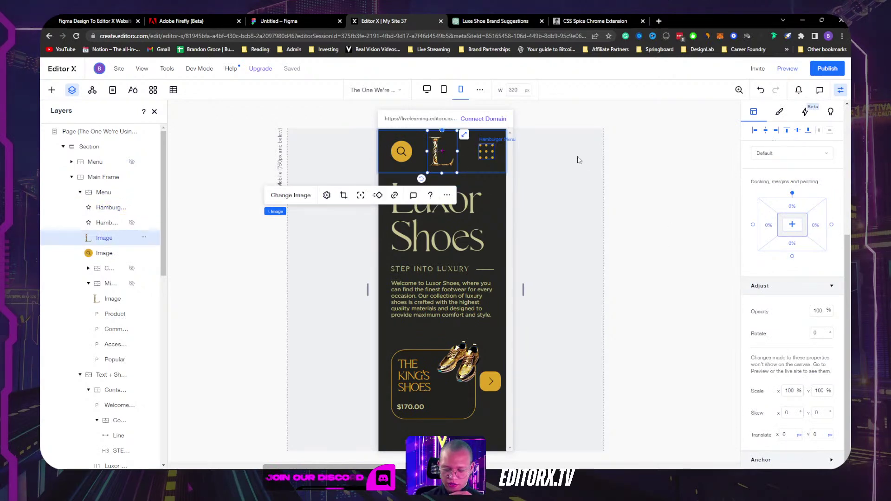
key("Right")
key("Right")
key("Right")
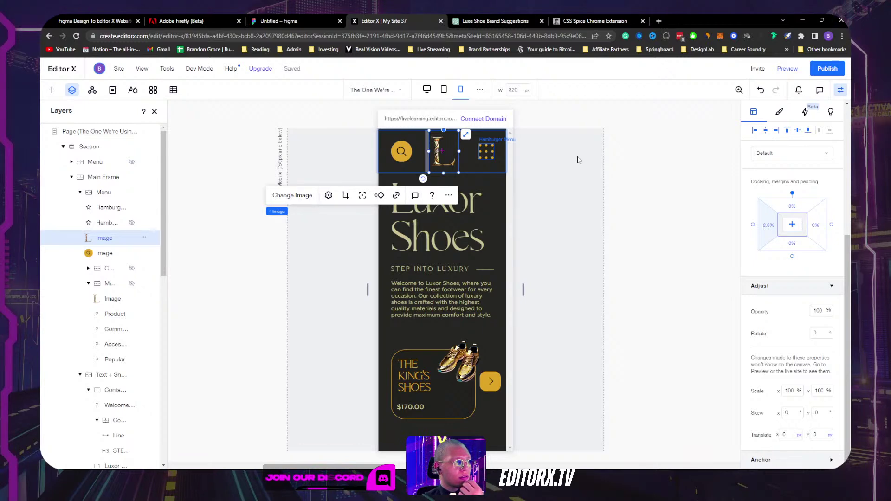
key("Right")
key("Right")
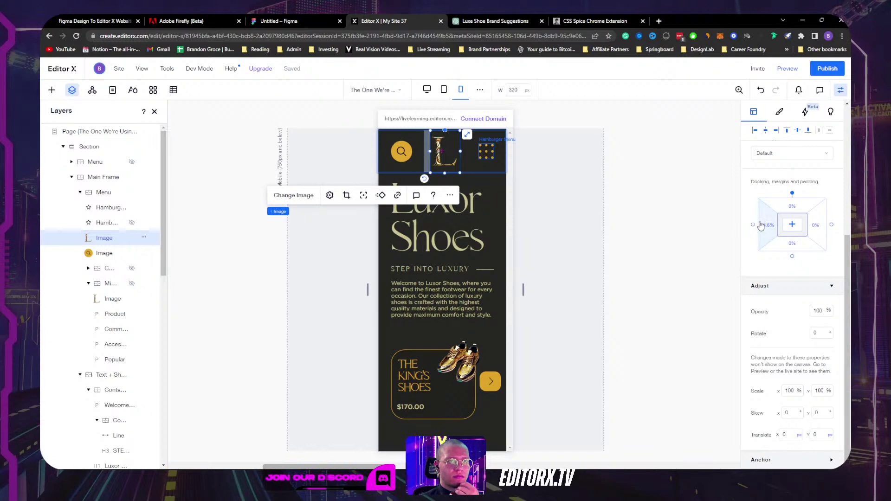
Step: Reset the L logo's left margin to 0, then set it to 6.6%
left_click(769, 226)
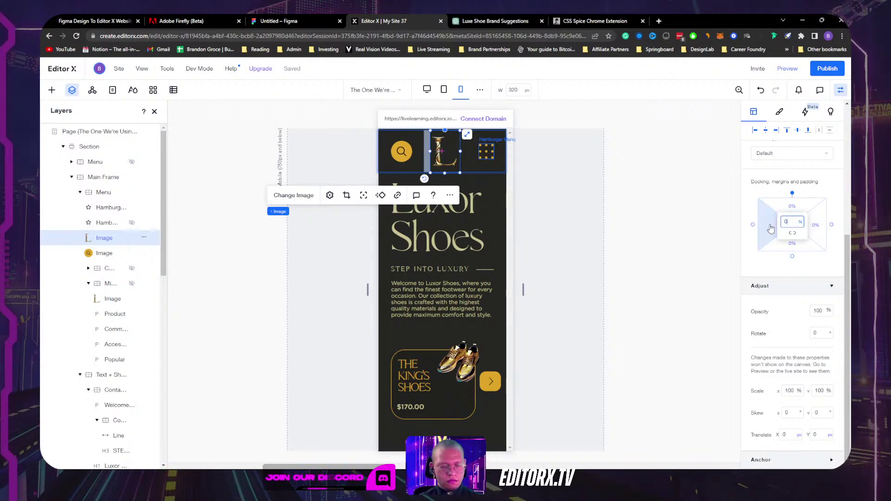
type("0")
key("Return")
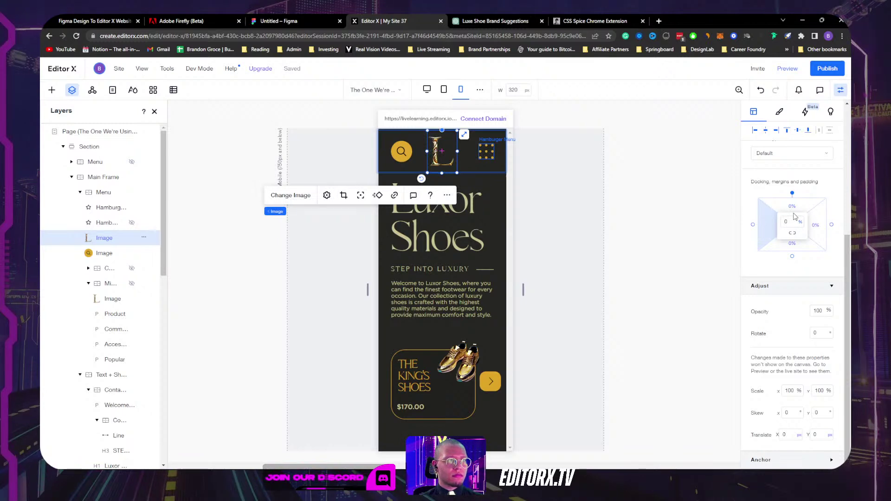
key("shift+Right")
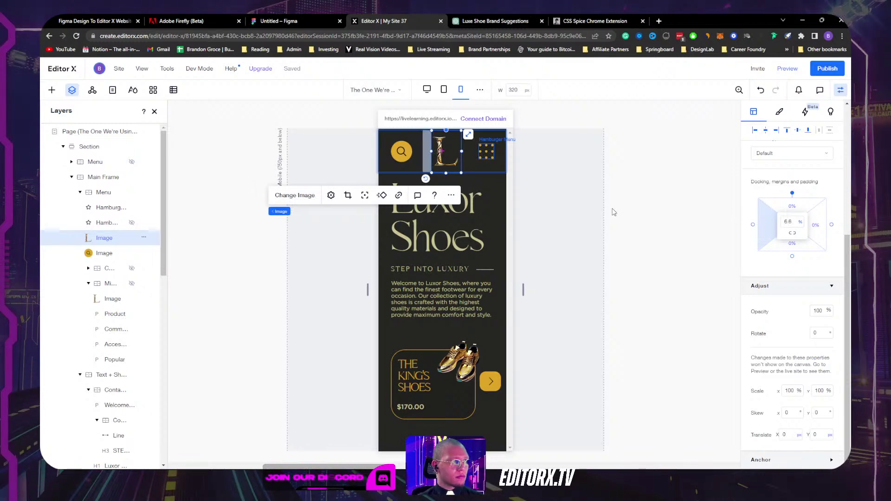
key("shift+Left")
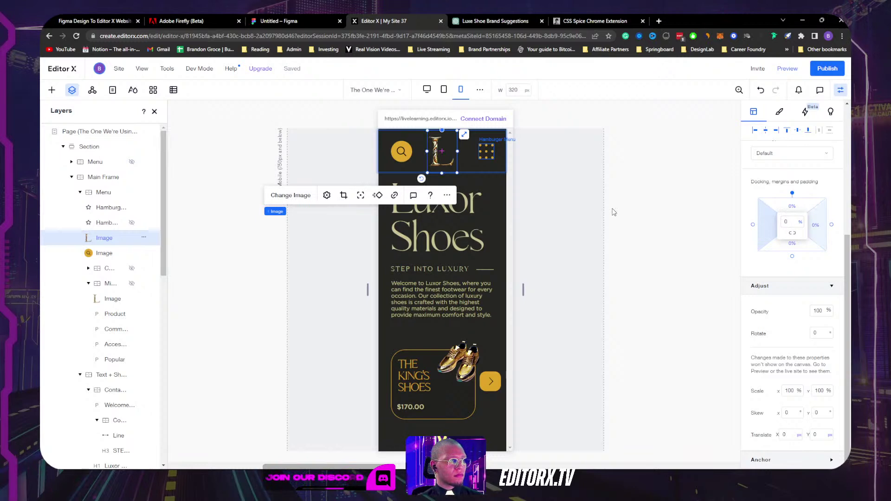
key("shift+Right")
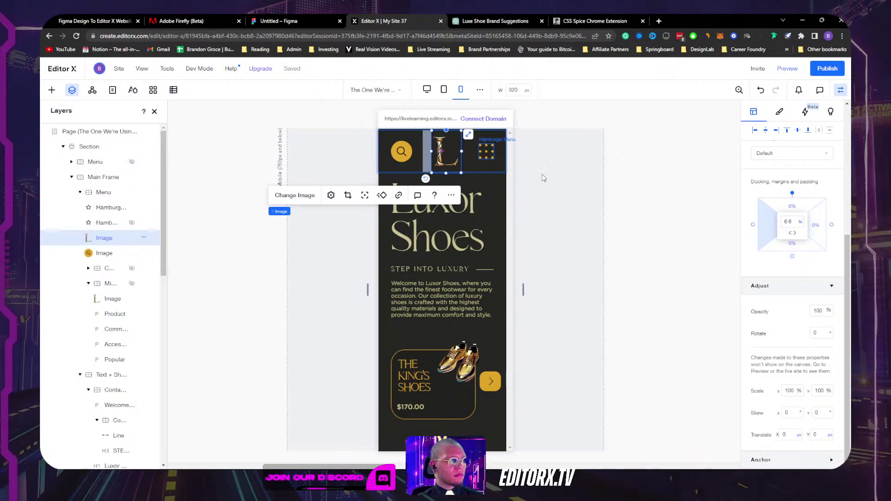
left_click(656, 188)
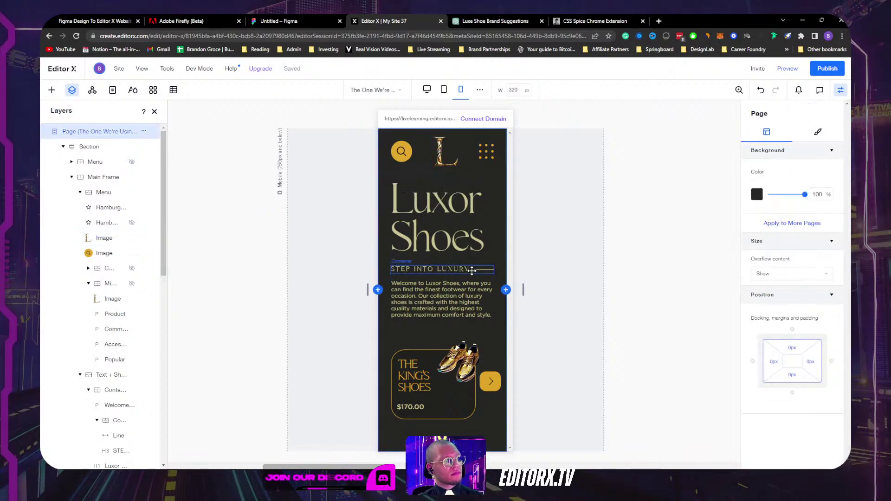
left_click_drag(523, 290, 705, 273)
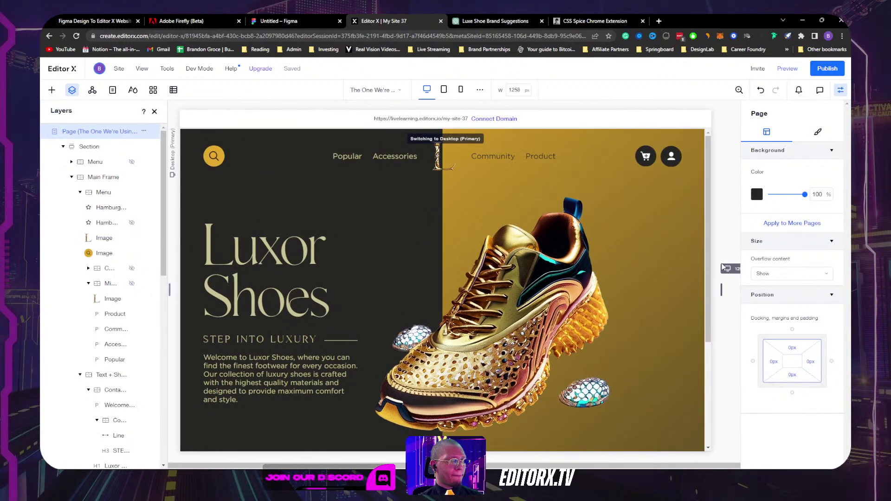
Step: Close the properties and Layers panels, check desktop widths, then return to 320 px
scroll(697, 270, "down", 4)
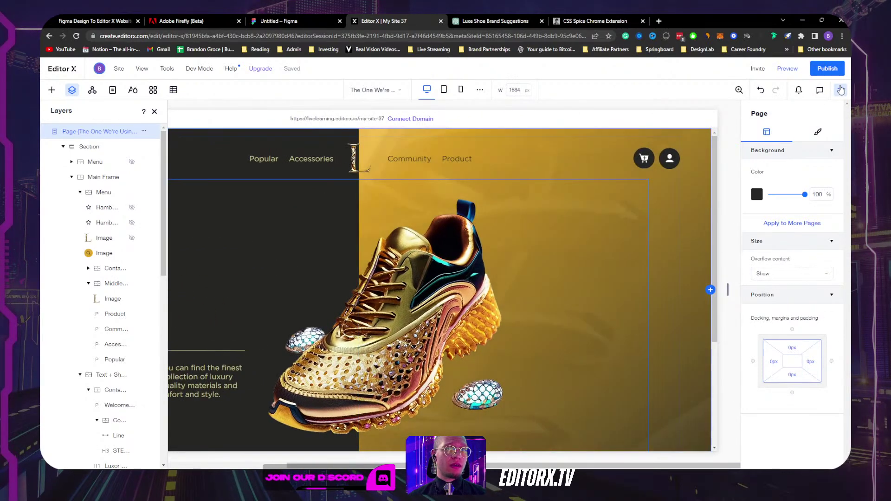
left_click(839, 90)
left_click(153, 111)
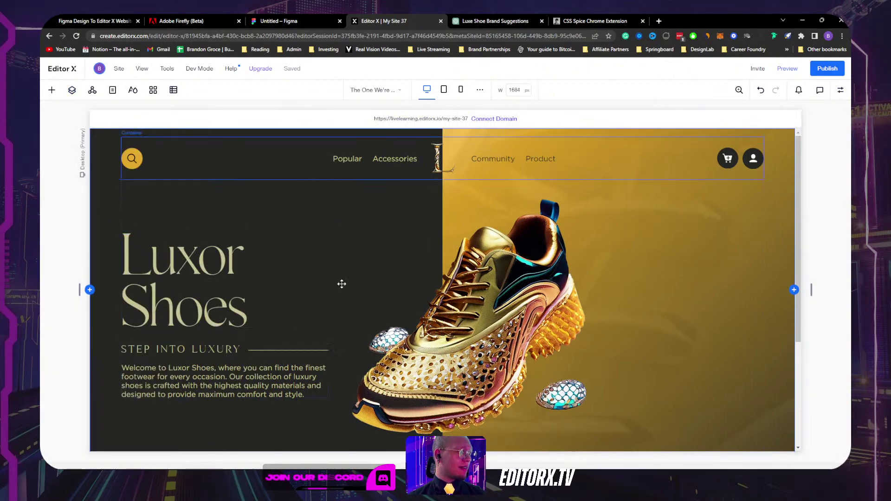
scroll(648, 296, "down", 3)
left_click_drag(811, 290, 830, 245)
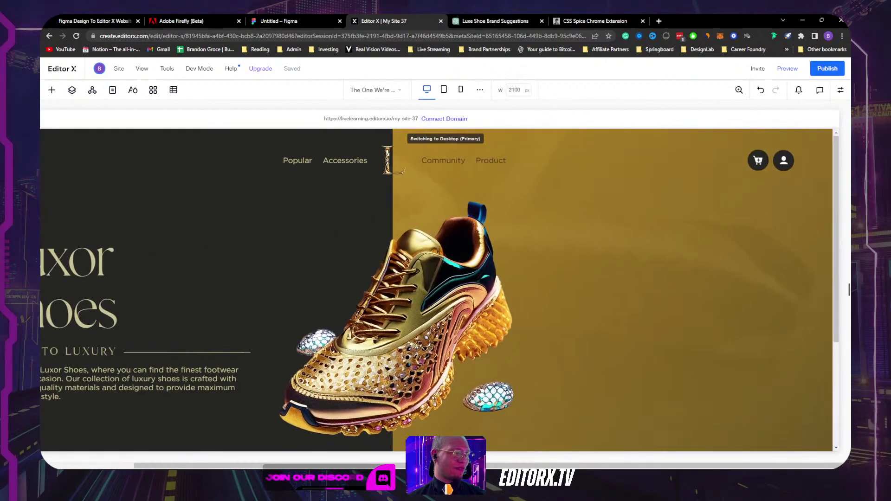
left_click_drag(754, 253, 499, 262)
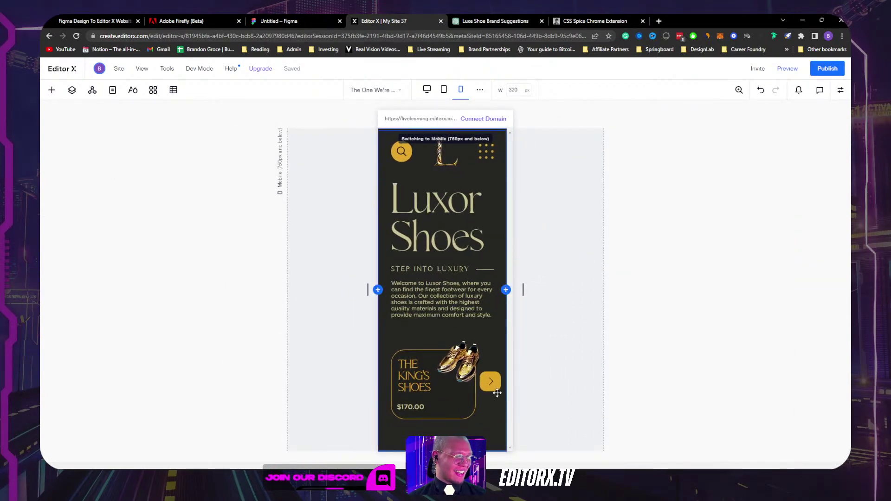
Step: Preview the mobile site, advance the product carousel three times, and check it at 750 px
left_click(794, 68)
left_click(489, 366)
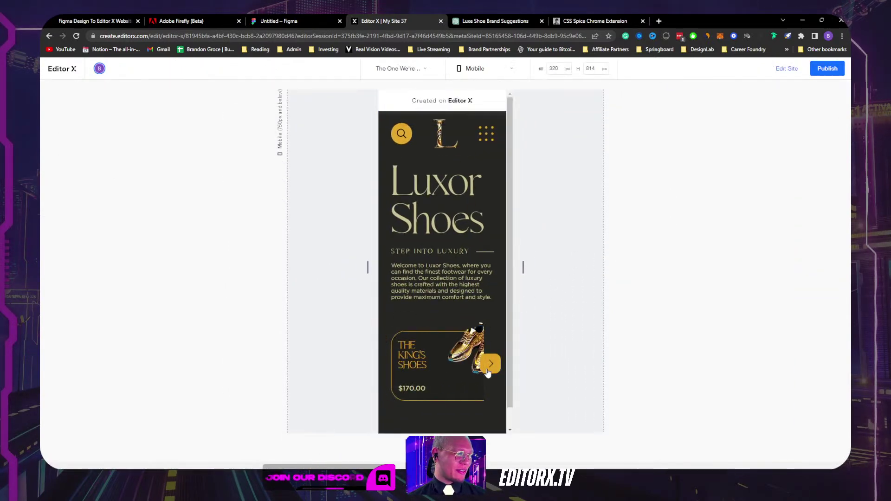
left_click(490, 366)
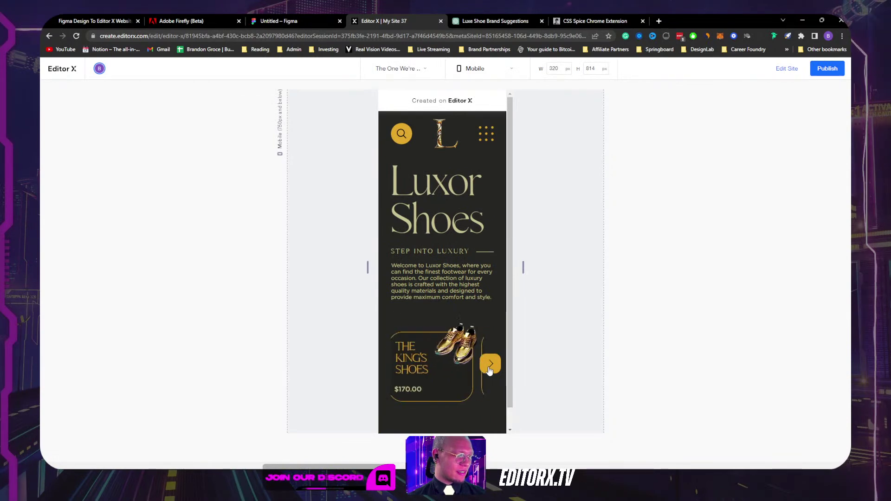
left_click(490, 367)
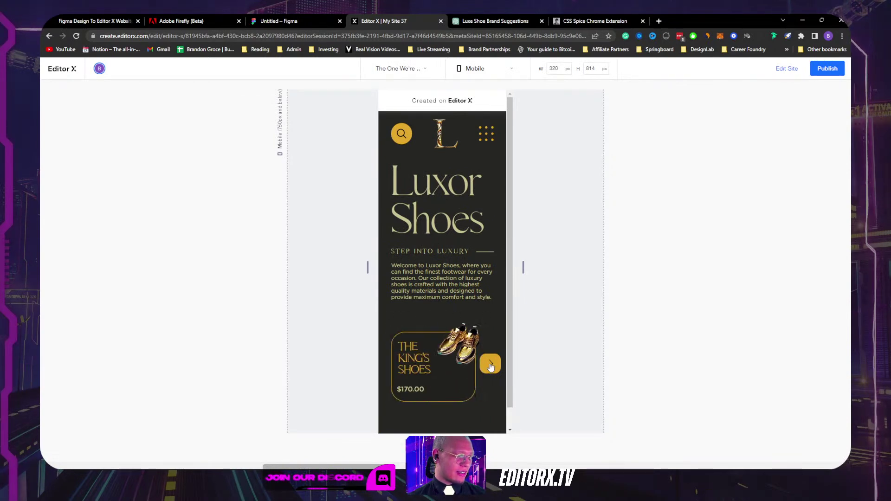
left_click_drag(523, 267, 615, 262)
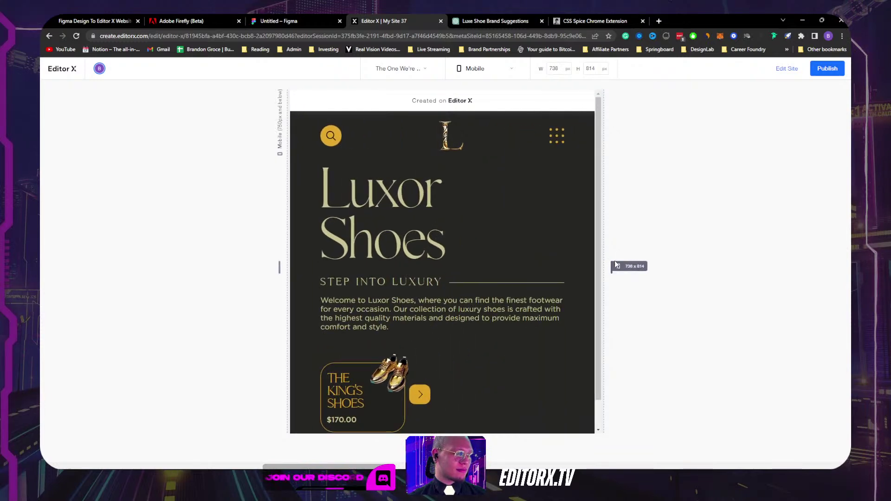
left_click(786, 68)
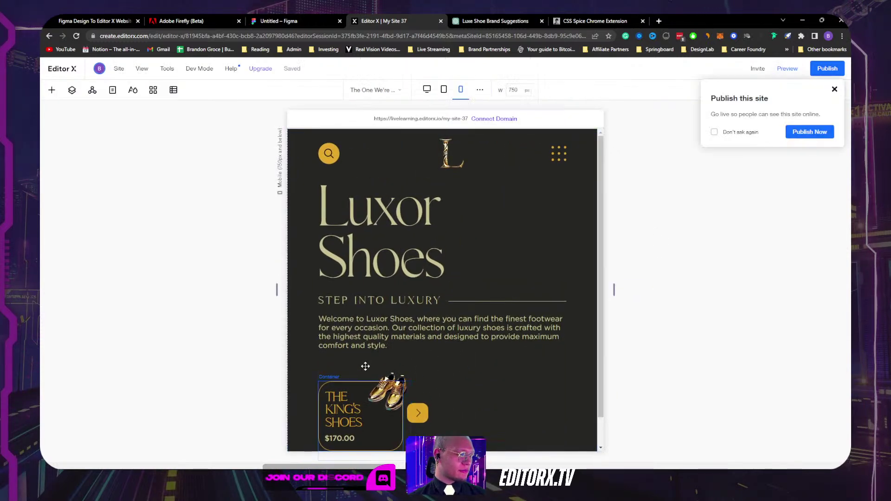
Step: Dismiss the publish prompt and select the product slider's layout container
left_click(834, 89)
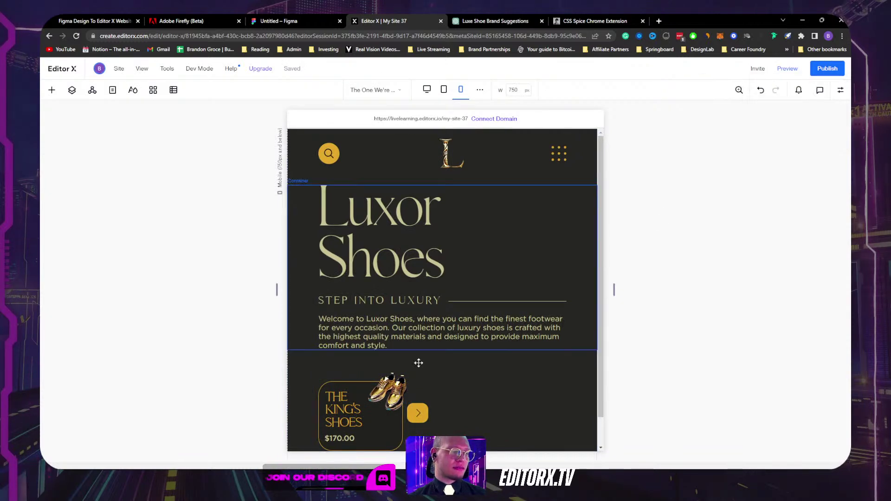
scroll(464, 341, "down", 1)
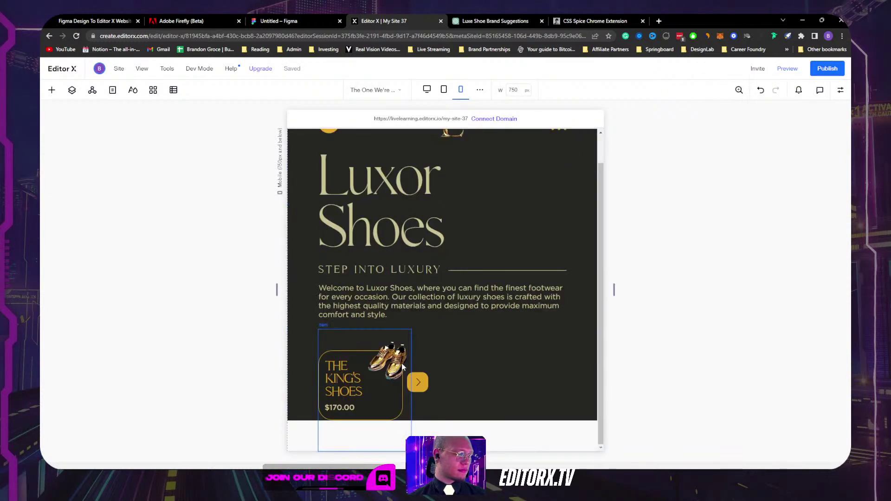
left_click(411, 410)
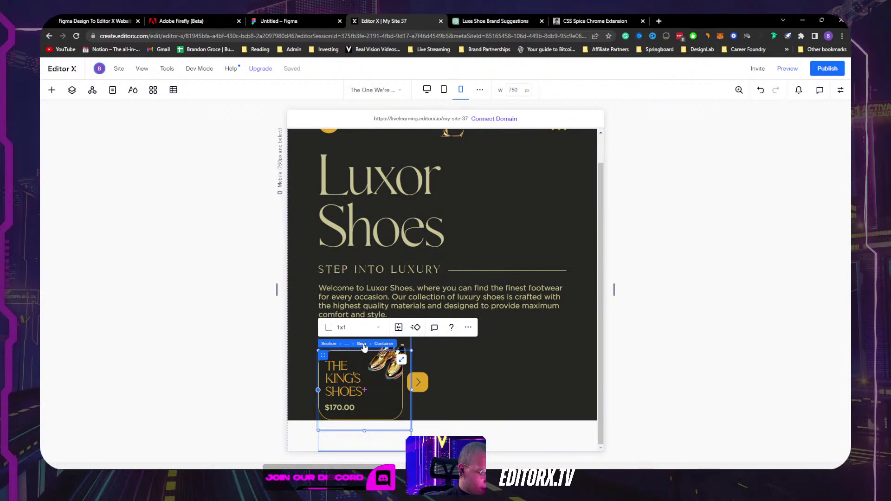
left_click(361, 344)
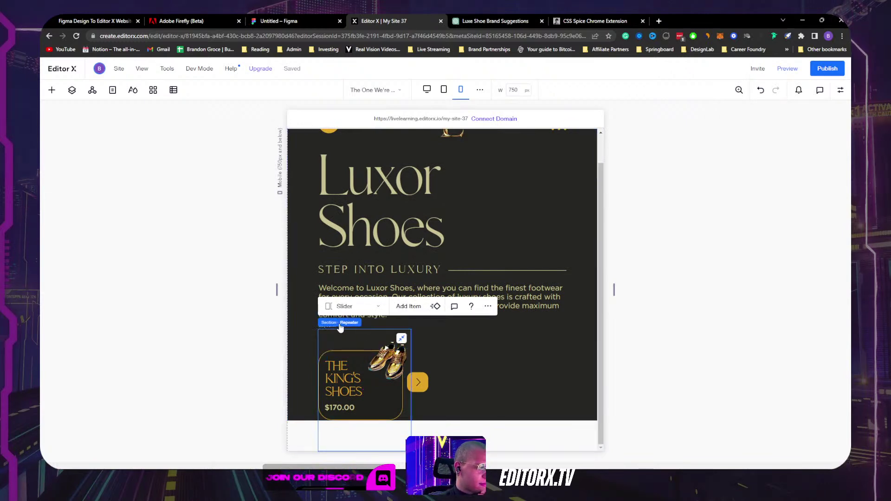
left_click(361, 323)
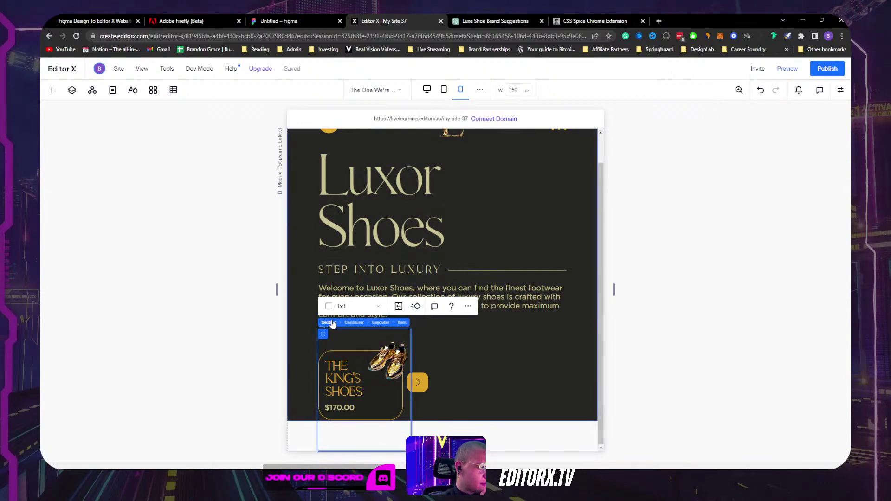
left_click(381, 323)
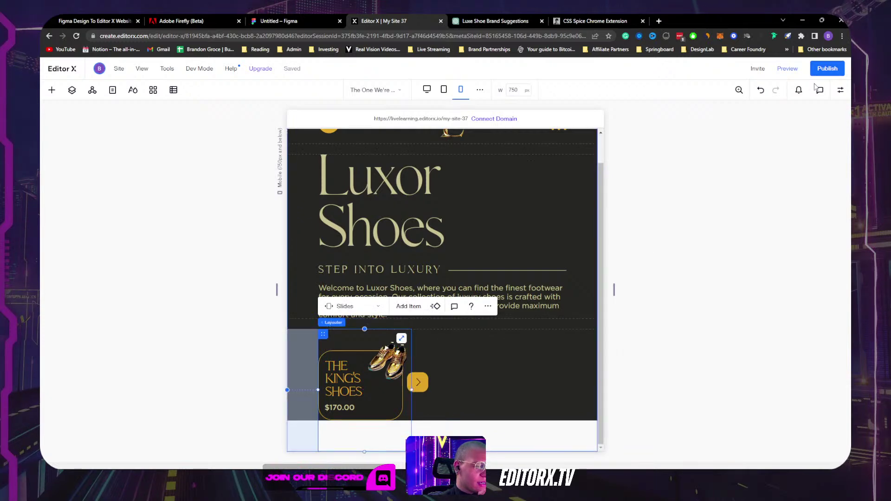
left_click(840, 91)
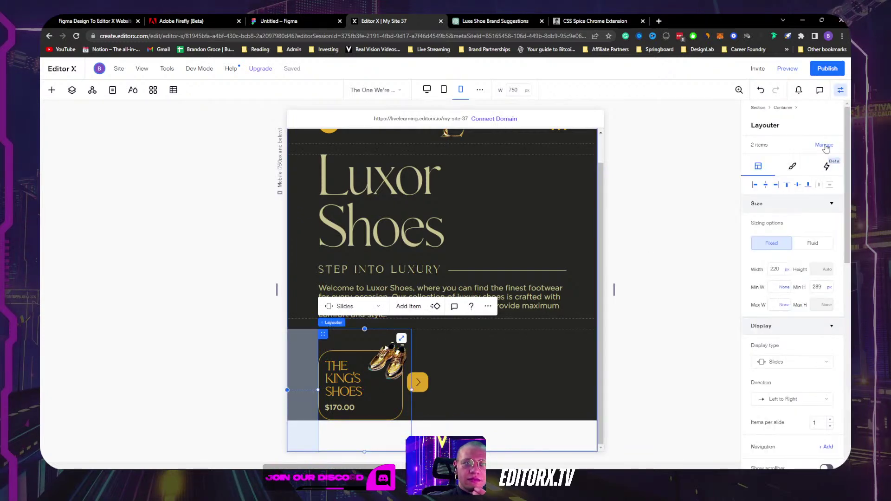
Step: Delete the slider's second item from all breakpoints and duplicate the remaining item
left_click(824, 166)
left_click(836, 181)
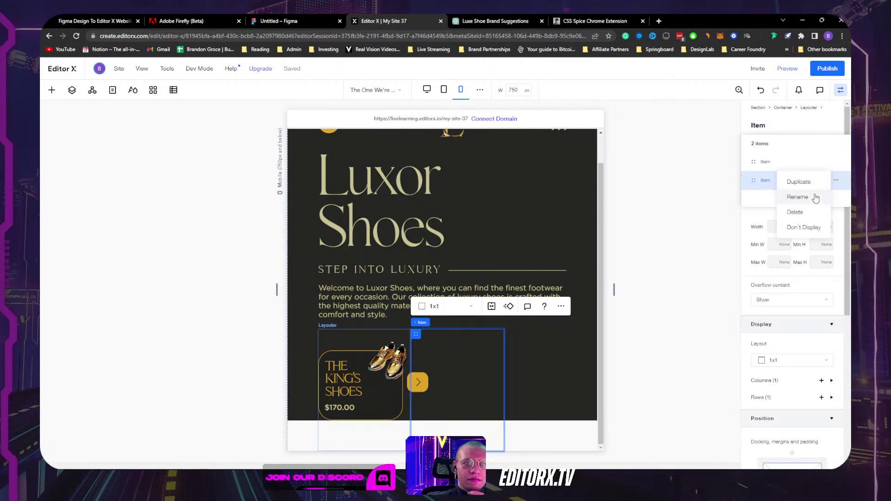
left_click(811, 214)
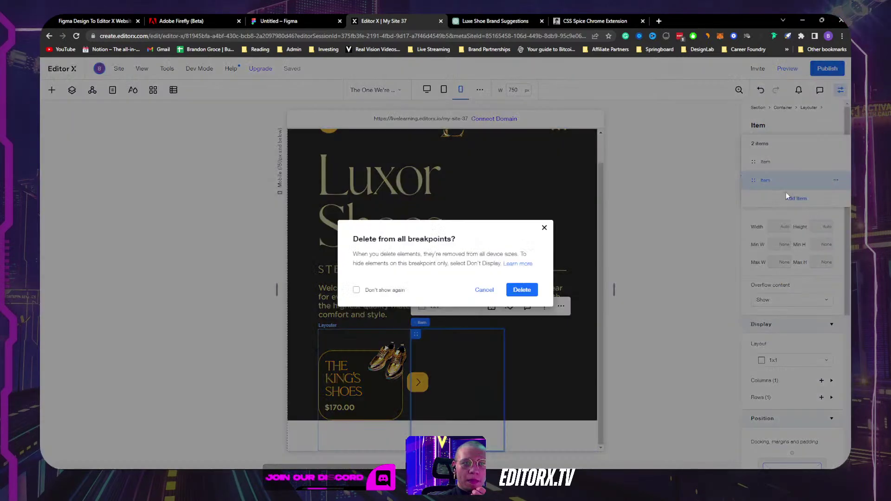
left_click(522, 289)
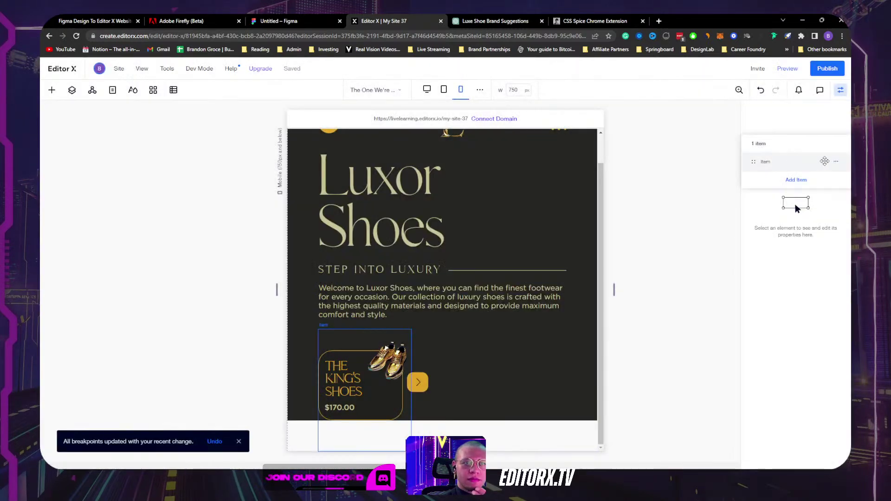
left_click(836, 163)
left_click(821, 162)
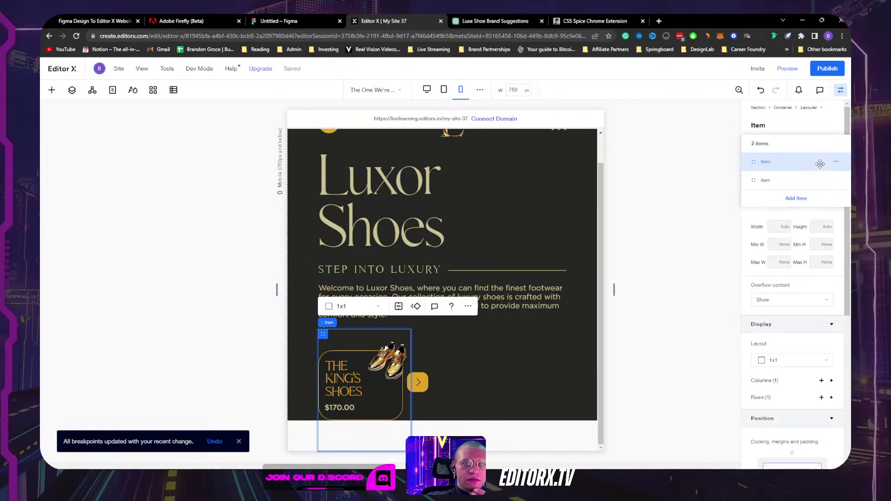
left_click(841, 92)
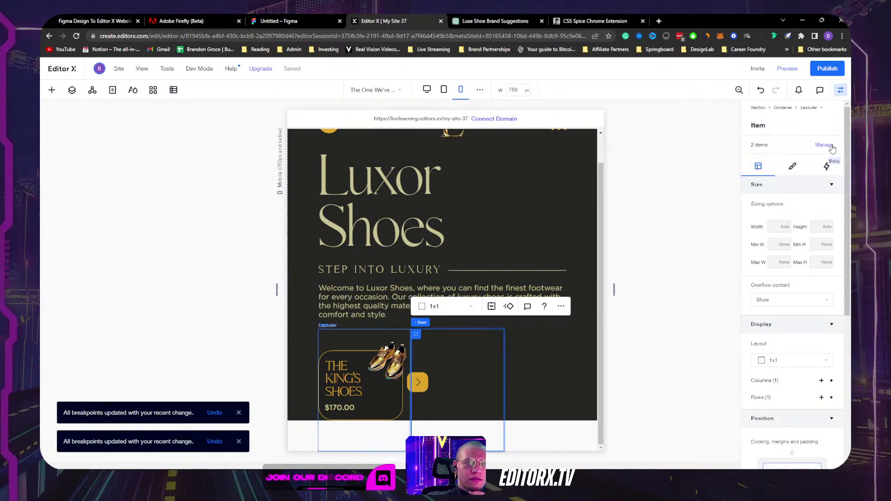
Step: Preview the site, test the product slider at 320 px, then view it at 1708 px
left_click(788, 69)
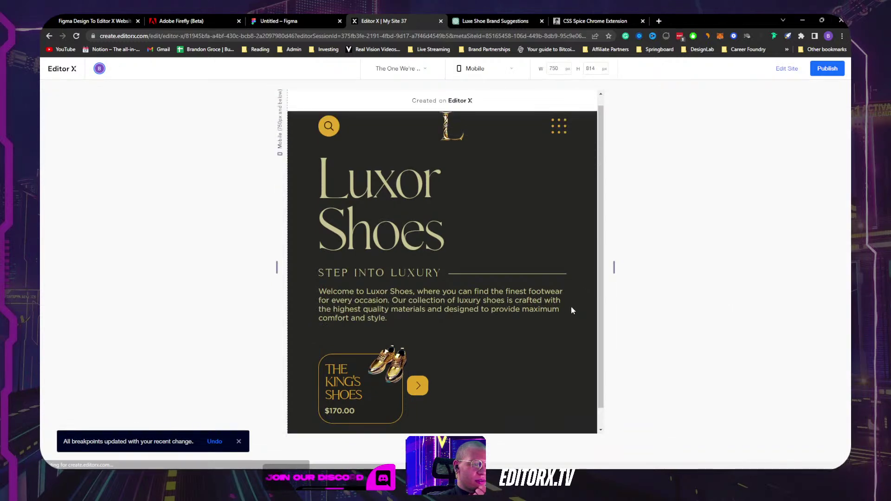
left_click(418, 386)
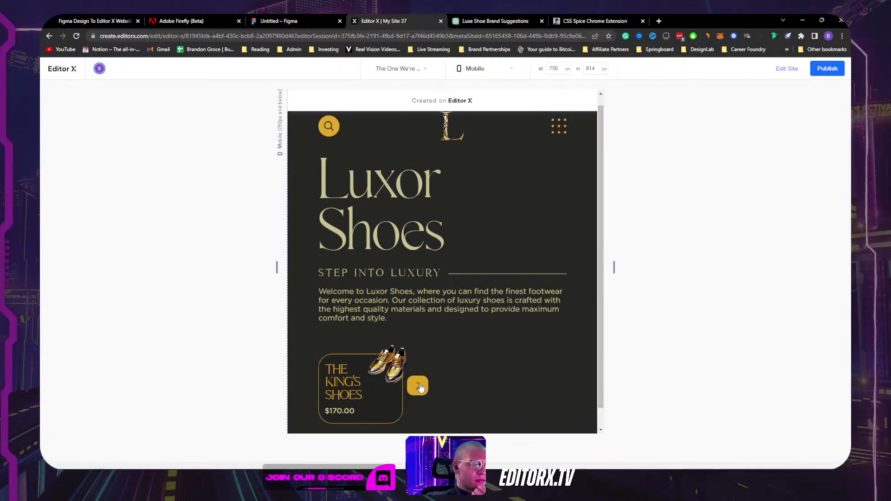
left_click_drag(614, 269, 523, 270)
left_click(491, 355)
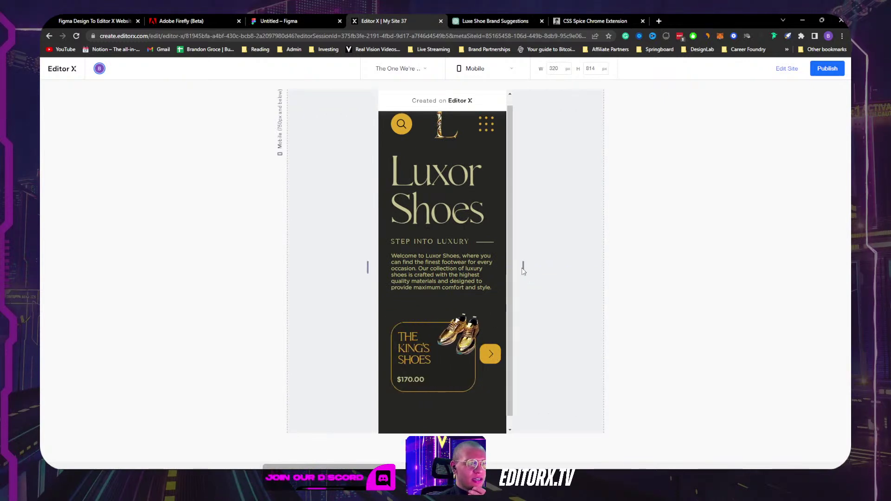
left_click_drag(523, 267, 694, 248)
scroll(494, 257, "down", 3)
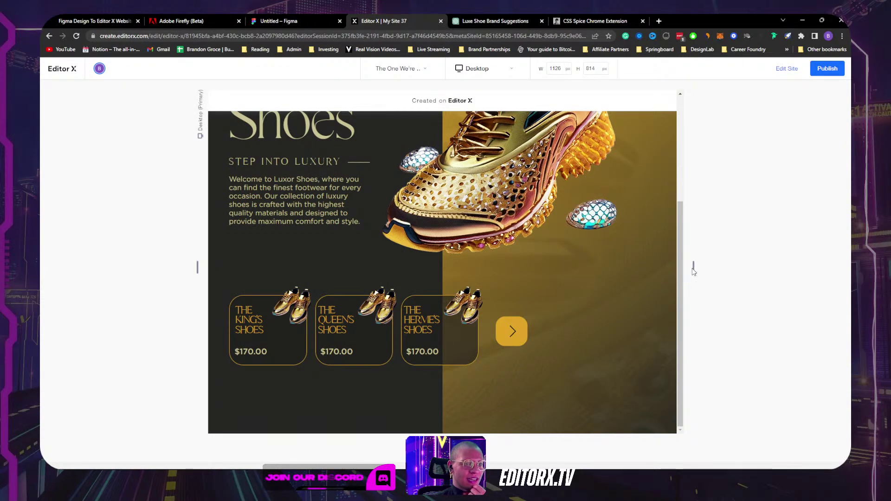
left_click_drag(693, 272, 817, 260)
scroll(481, 143, "up", 1)
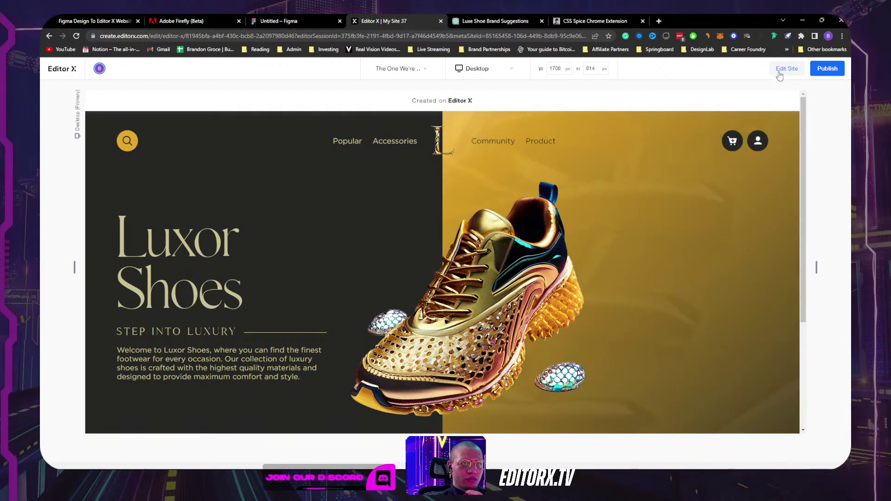
Step: Return to editing and select the 5x1 nav container holding the Popular link
left_click(786, 68)
left_click(349, 159)
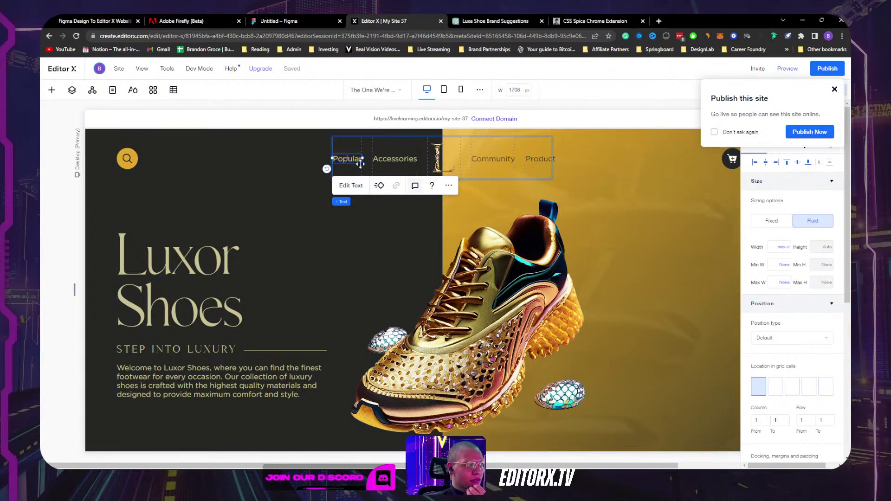
double_click(345, 159)
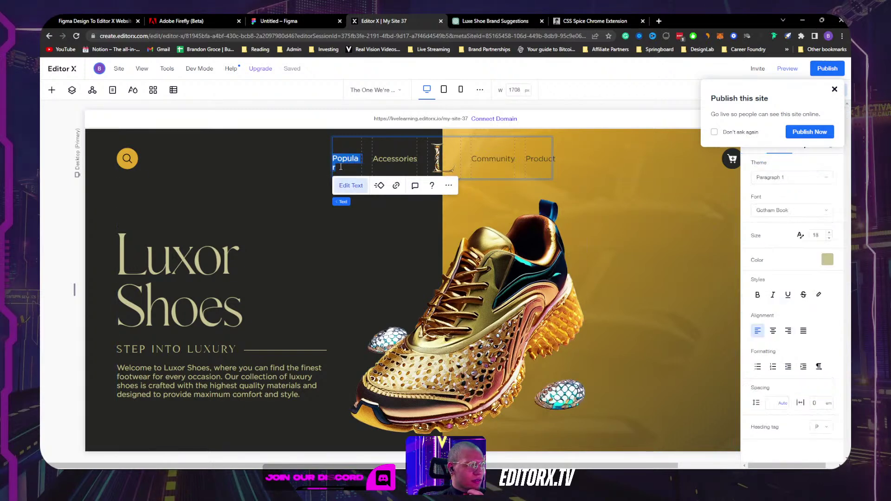
key("Escape")
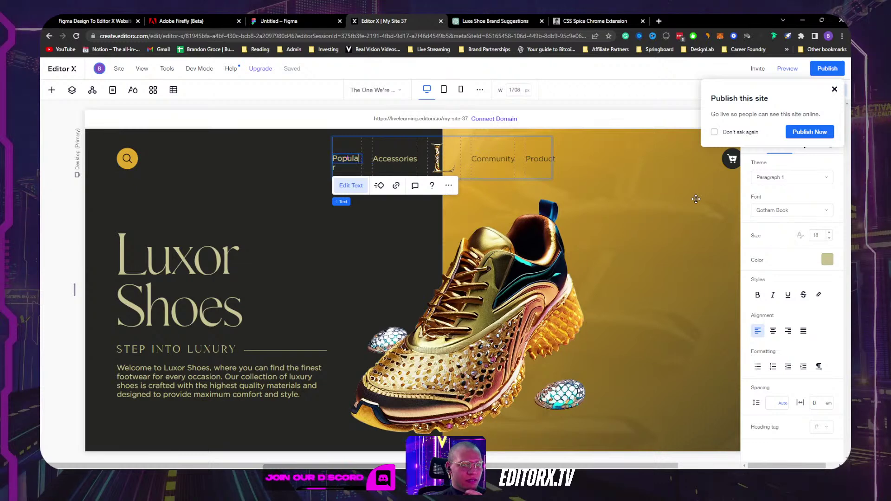
left_click(510, 180)
left_click(493, 176)
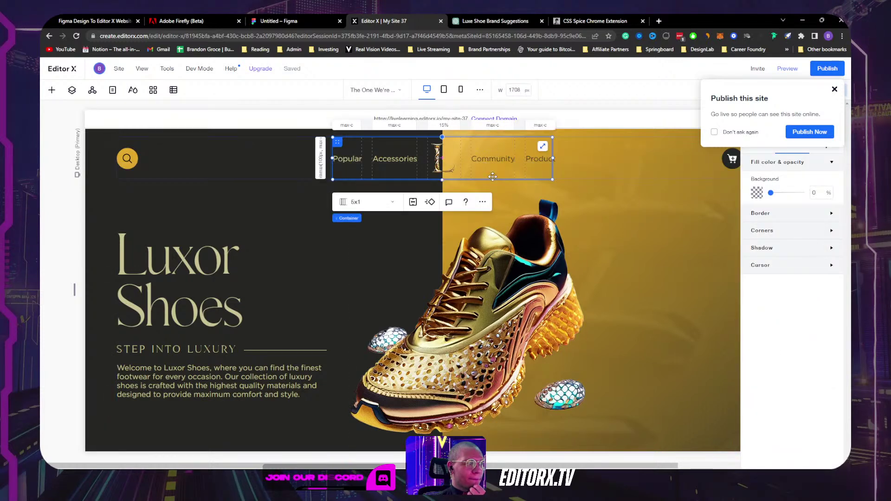
Step: Set the navigation container's width to 40%
left_click(834, 89)
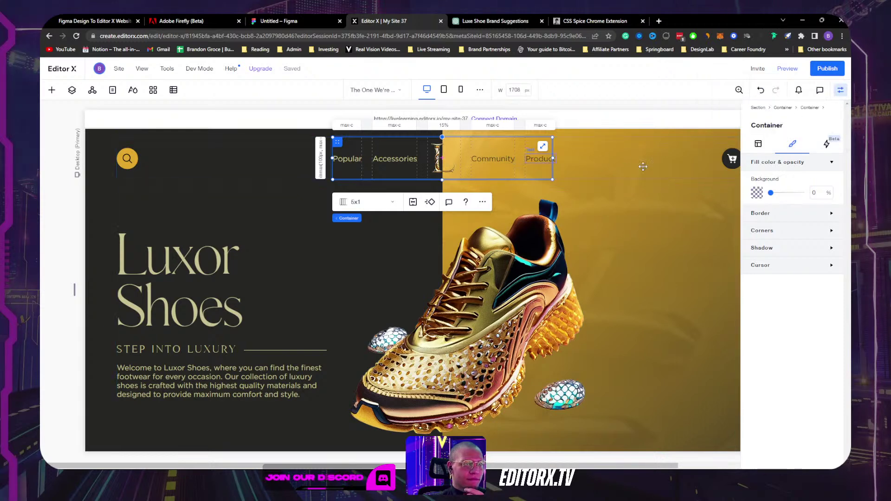
left_click(764, 147)
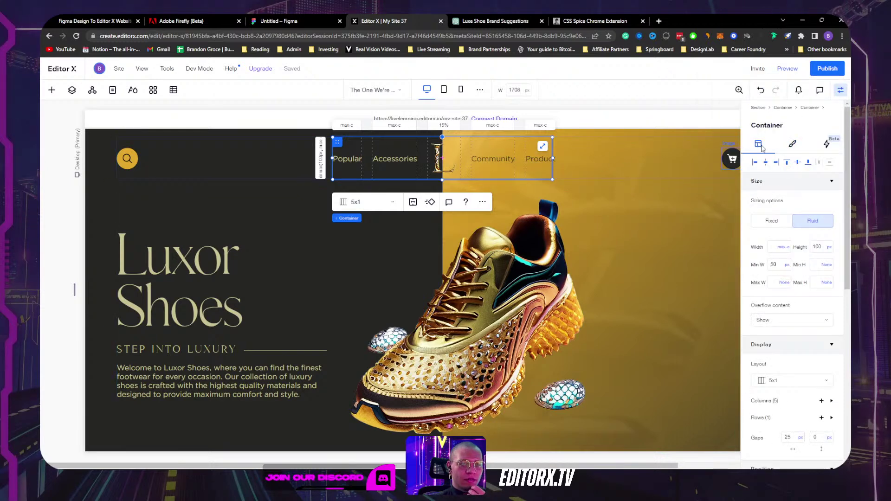
left_click(782, 249)
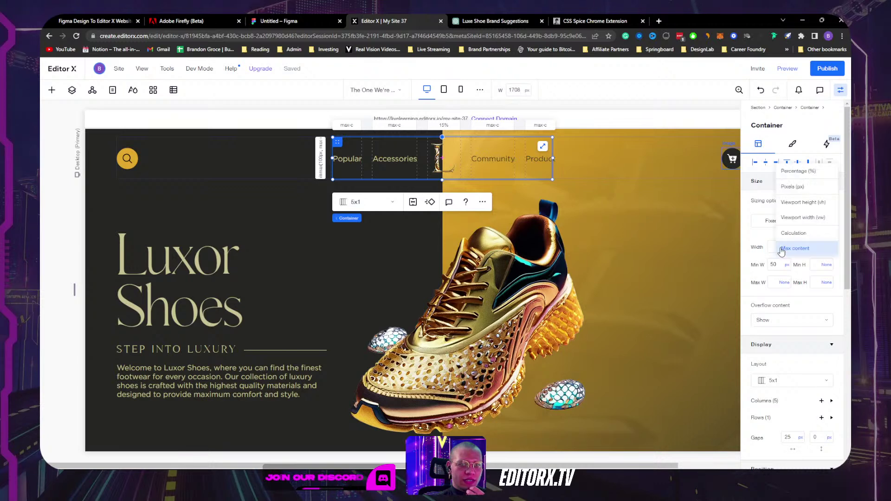
left_click(799, 172)
left_click(780, 246)
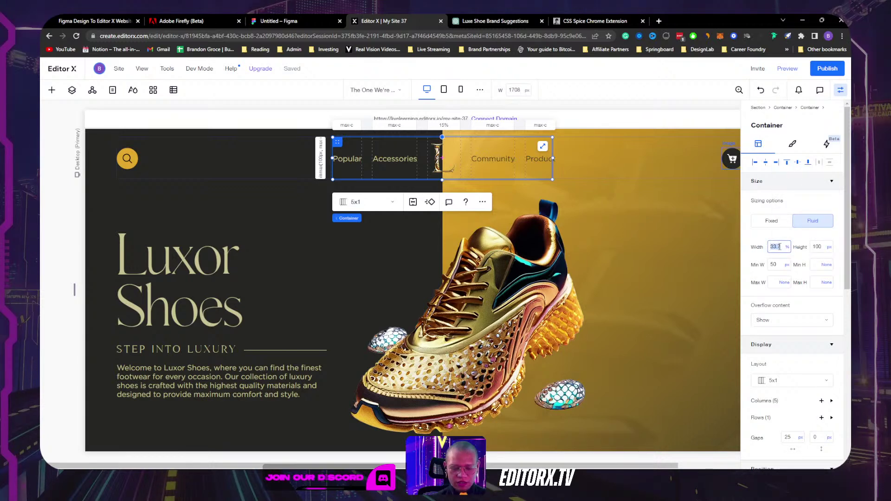
type("40")
key("Return")
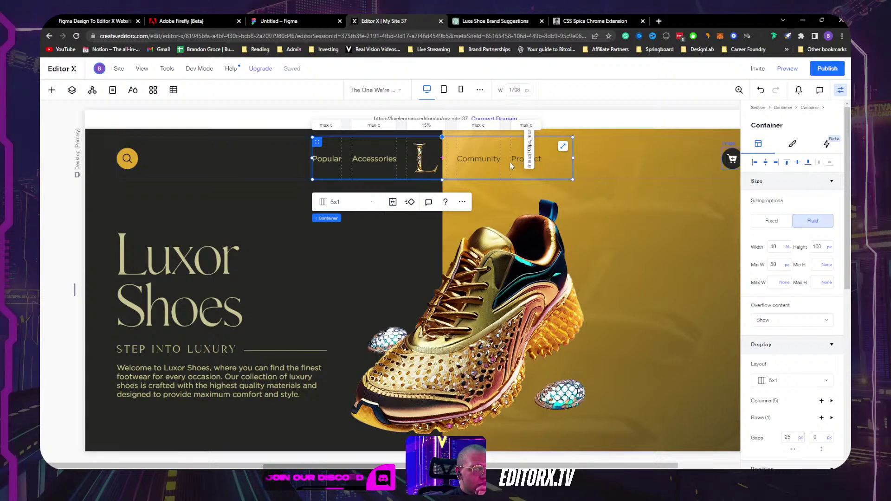
Step: Switch the nav grid's column width units to fr
left_click(526, 125)
left_click(778, 287)
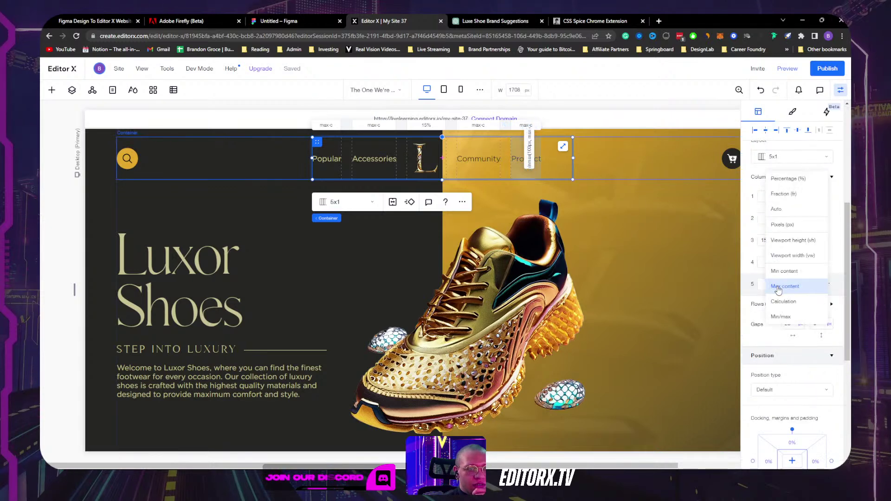
left_click(784, 194)
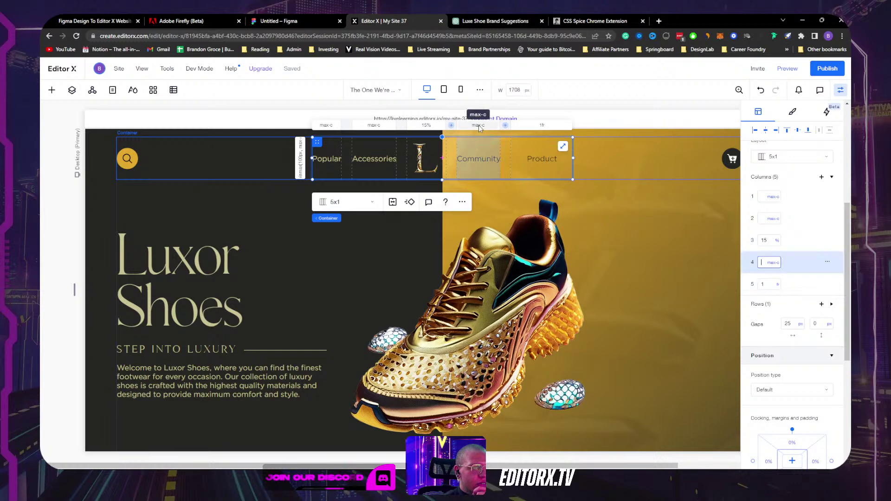
left_click(774, 262)
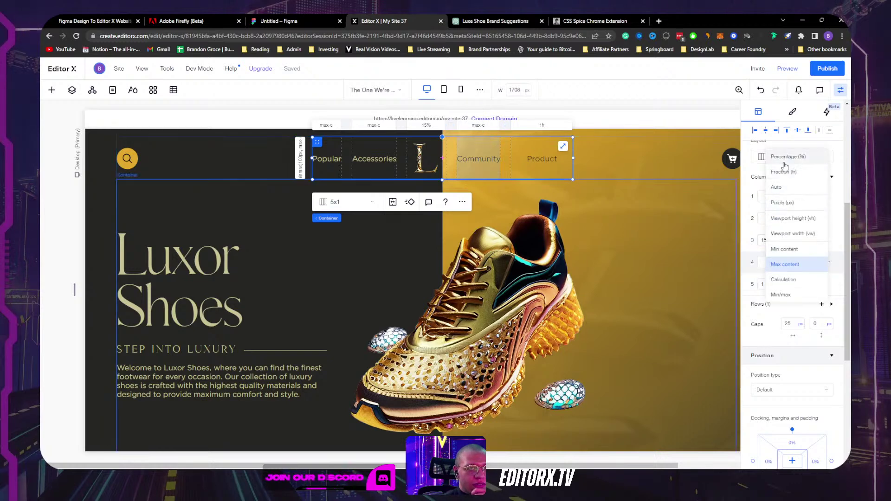
left_click(788, 172)
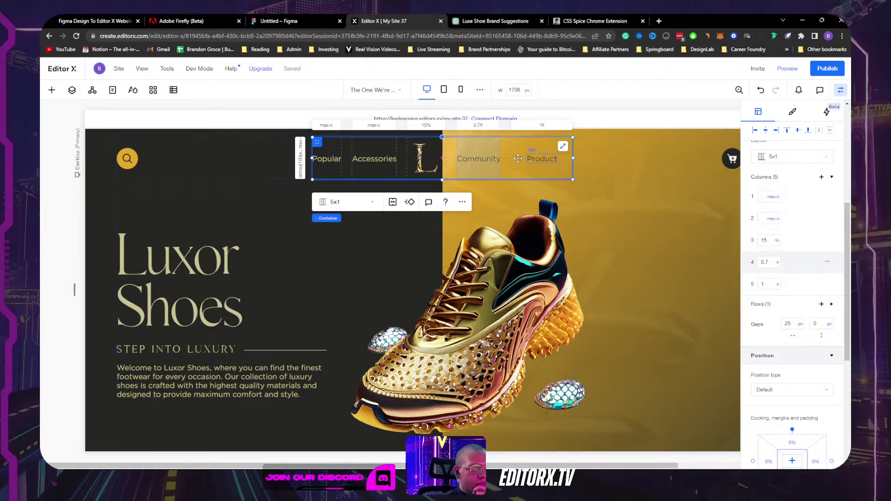
left_click(777, 241)
left_click(790, 259)
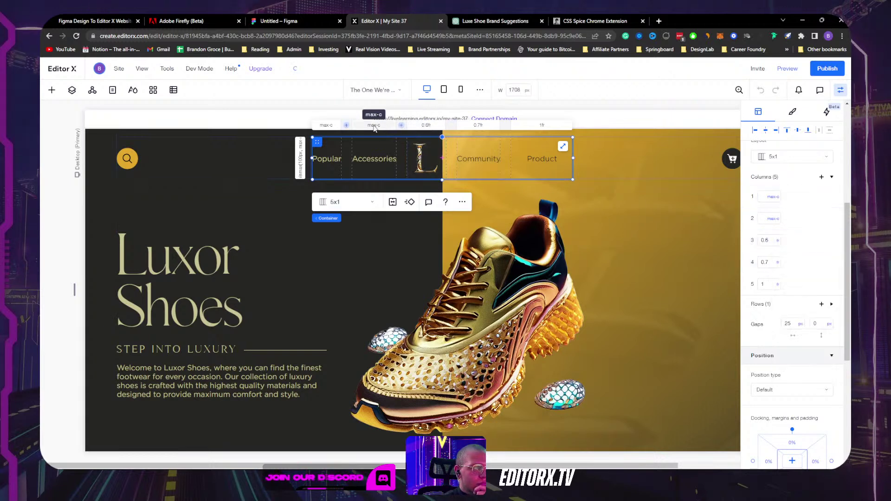
left_click(773, 218)
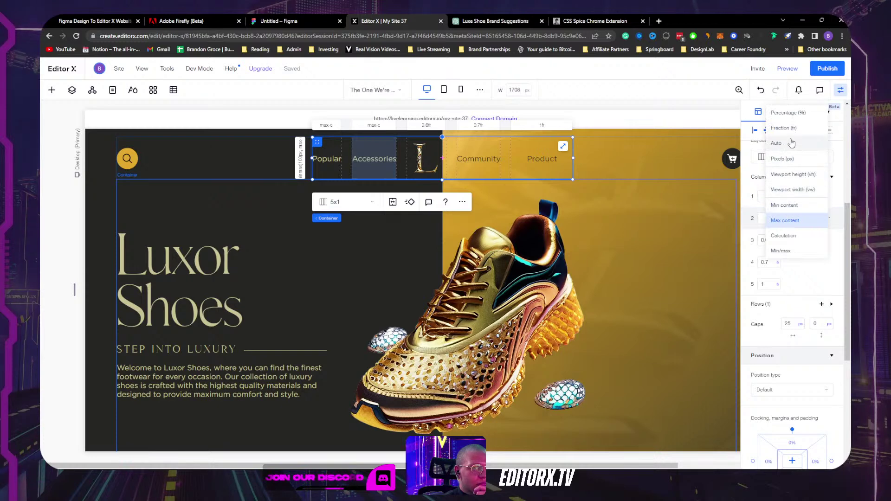
key("Escape")
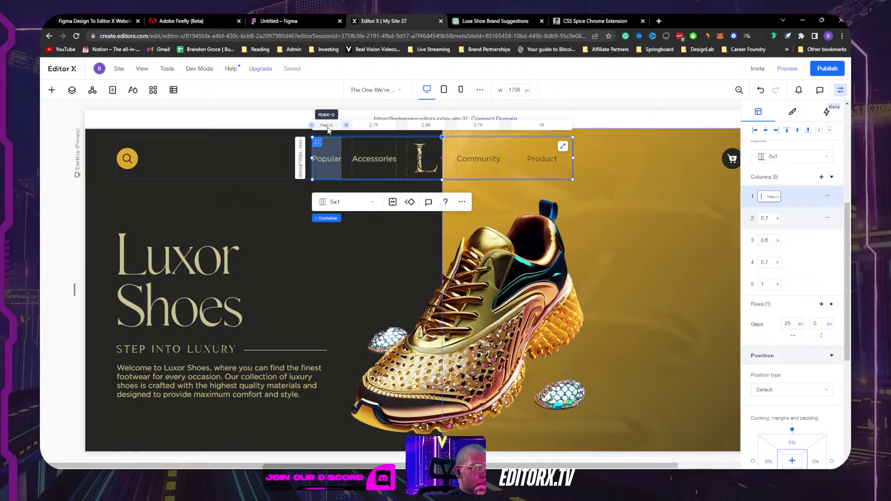
left_click(773, 196)
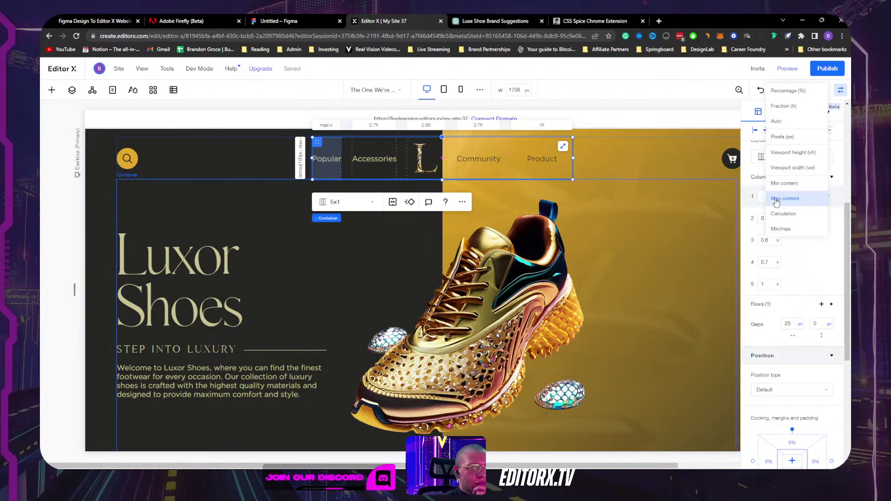
left_click(784, 106)
Step: Set each nav grid column's width to 1 fr
left_click(325, 126)
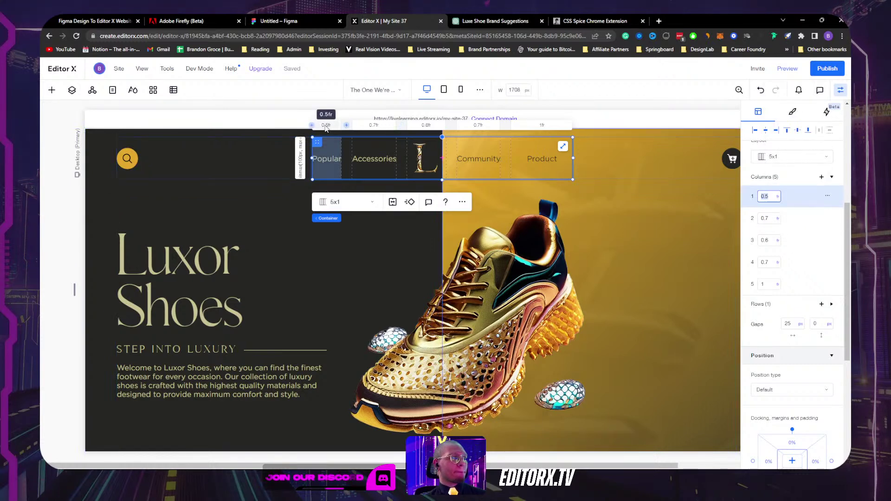
type("1")
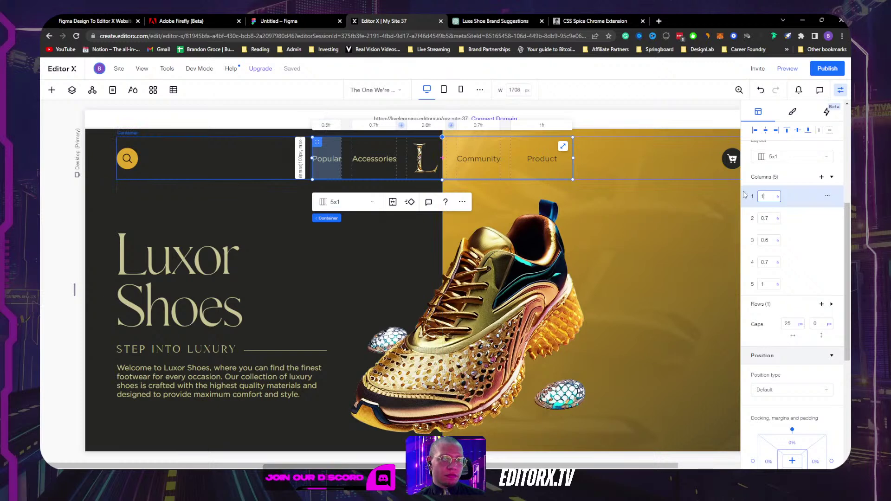
left_click(769, 218)
type("1")
left_click(770, 239)
type("1")
left_click(770, 262)
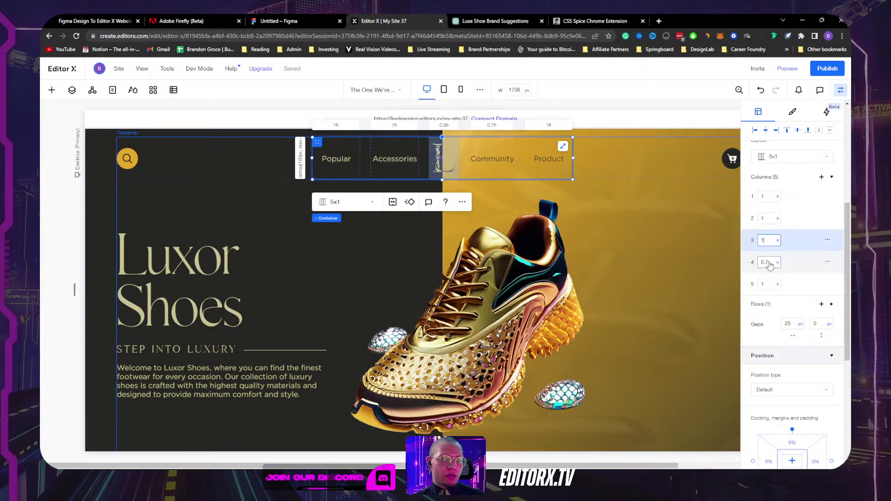
type("1")
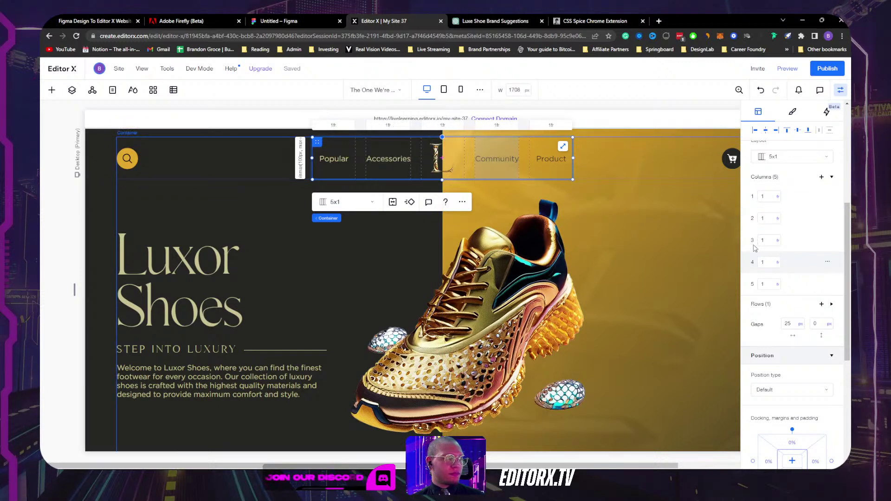
left_click(330, 158)
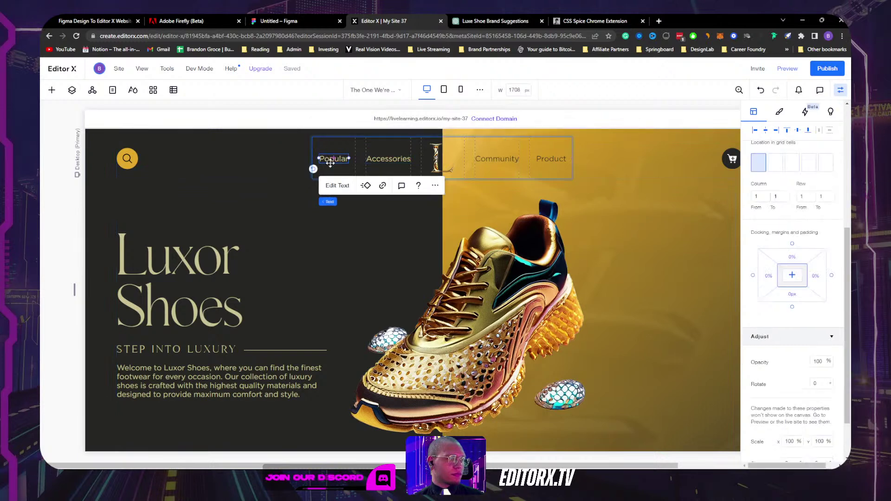
left_click(382, 186)
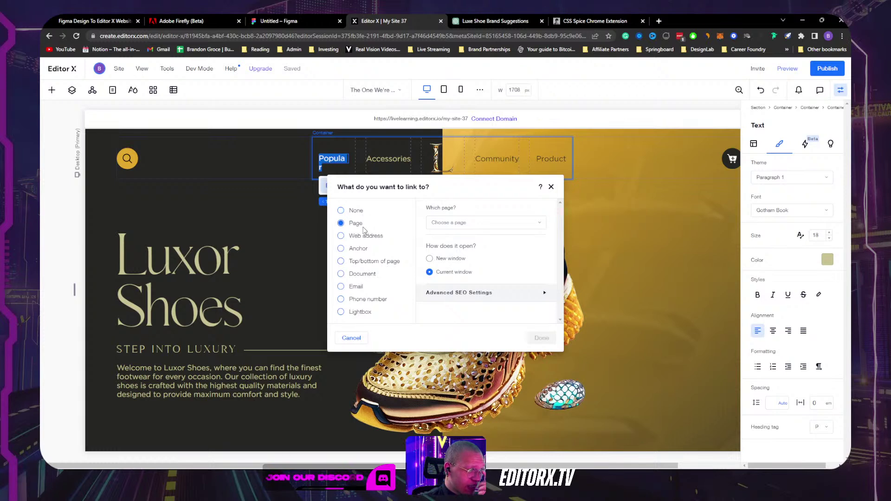
left_click(478, 222)
left_click(478, 228)
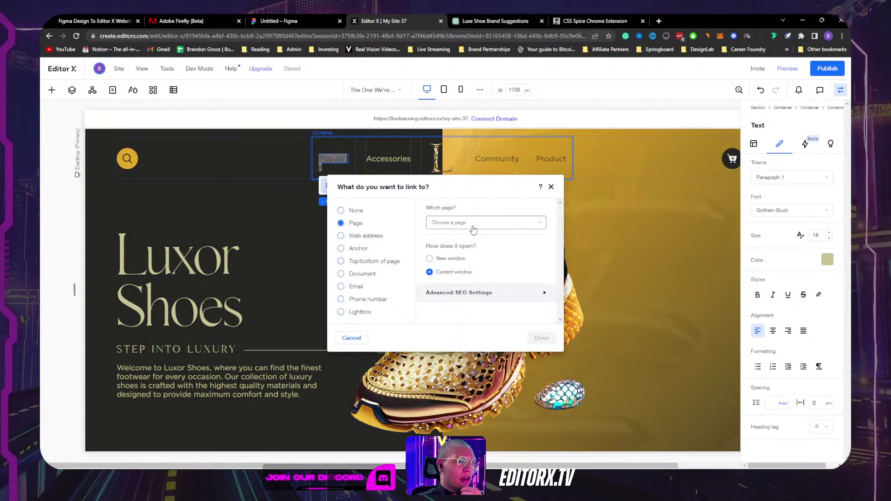
left_click(388, 162)
left_click(387, 161)
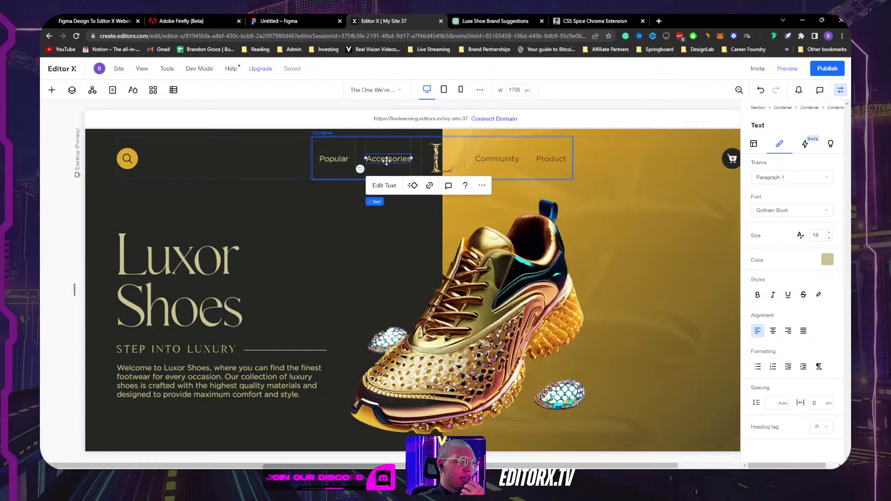
left_click(497, 158)
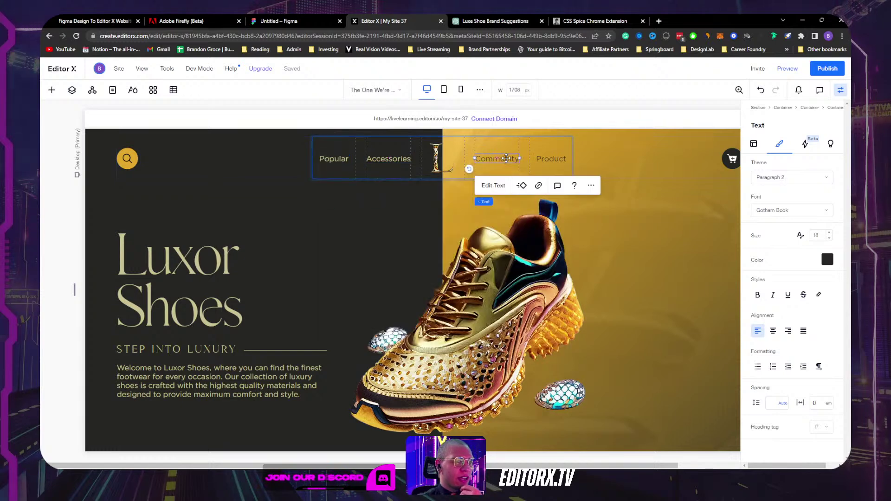
left_click(559, 158)
left_click(617, 157)
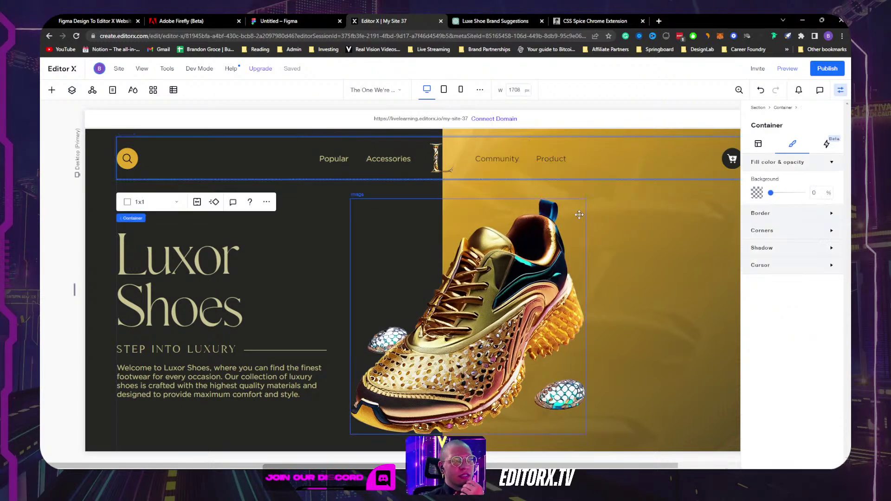
scroll(579, 214, "down", 2)
scroll(580, 215, "up", 2)
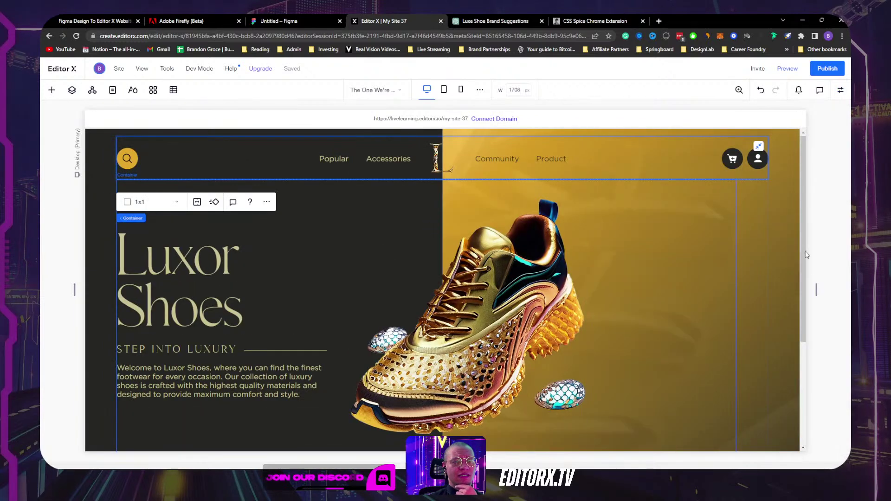
left_click_drag(817, 286, 580, 300)
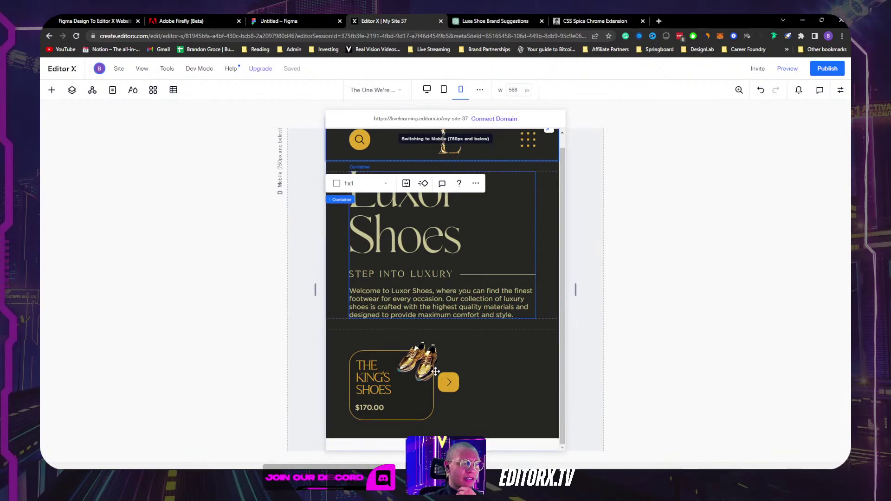
left_click_drag(577, 290, 835, 231)
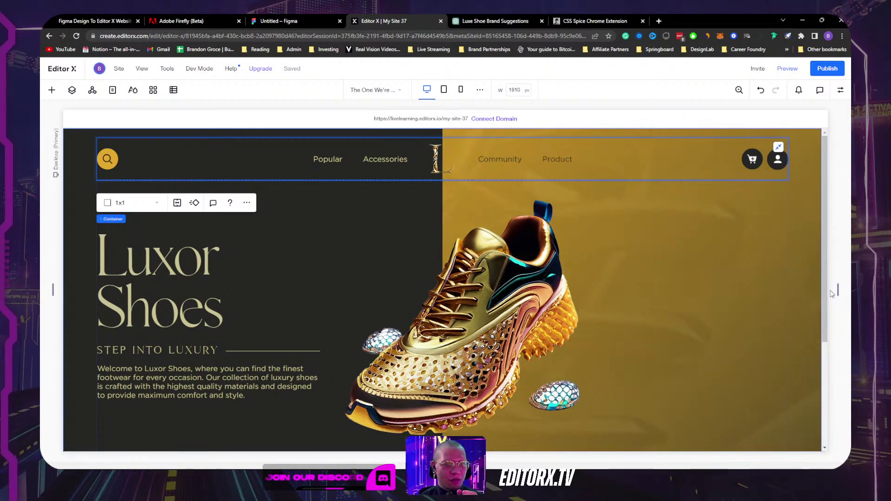
left_click_drag(838, 290, 810, 234)
left_click(580, 241)
scroll(581, 241, "down", 3)
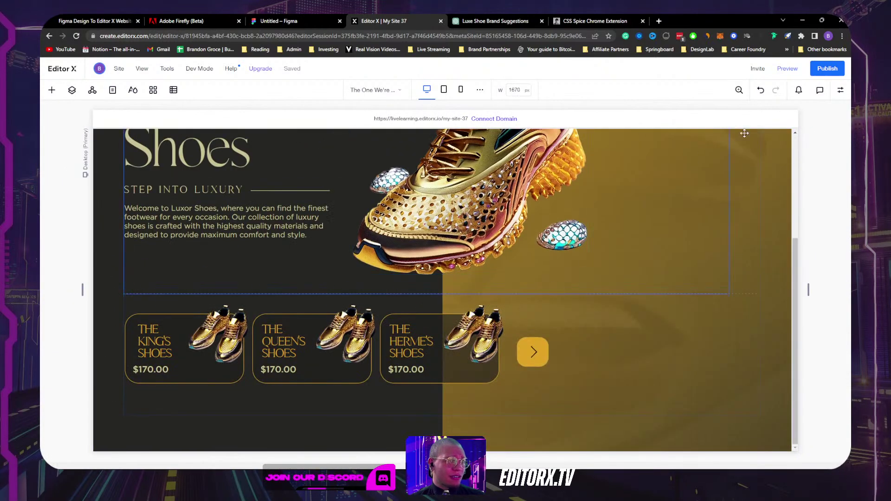
scroll(693, 164, "up", 3)
Step: Publish the site to the free Gold shoes address and open the live page
key("ctrl+shift+p")
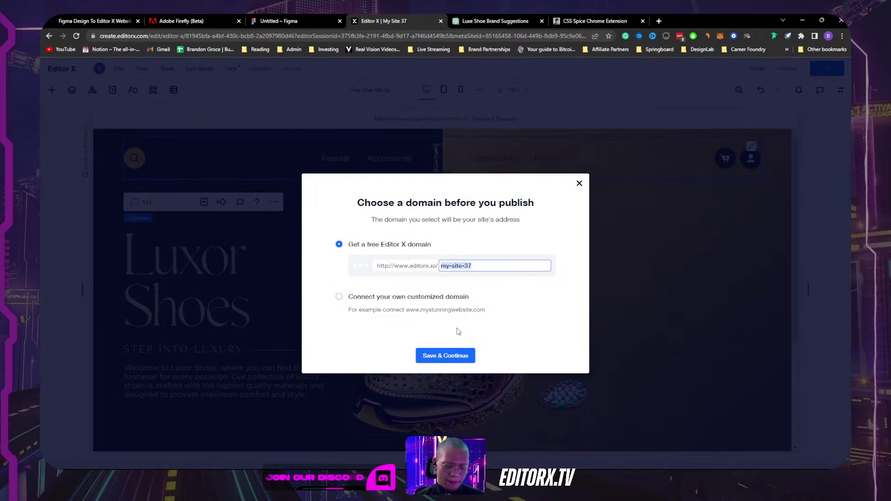
type("Gold-Shoes")
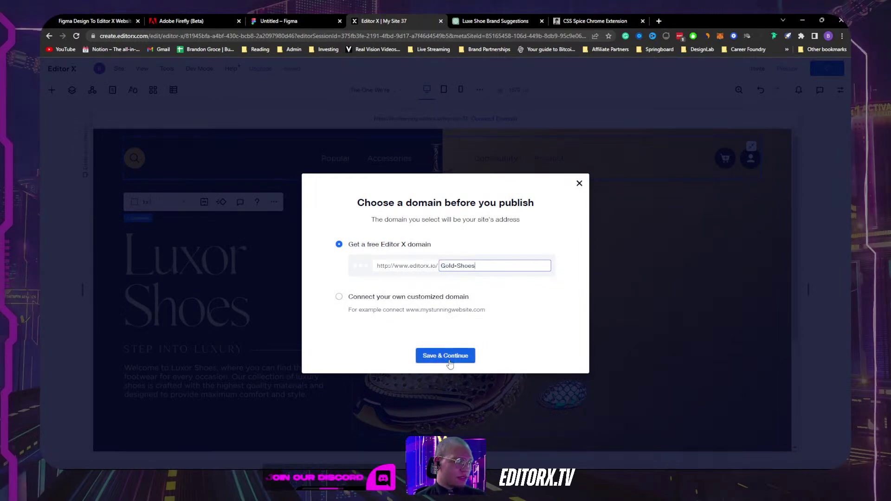
left_click(445, 356)
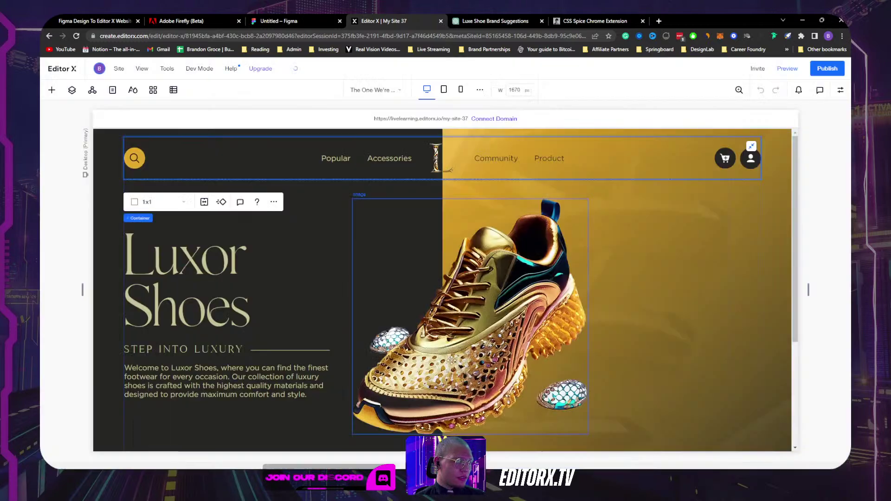
left_click(841, 69)
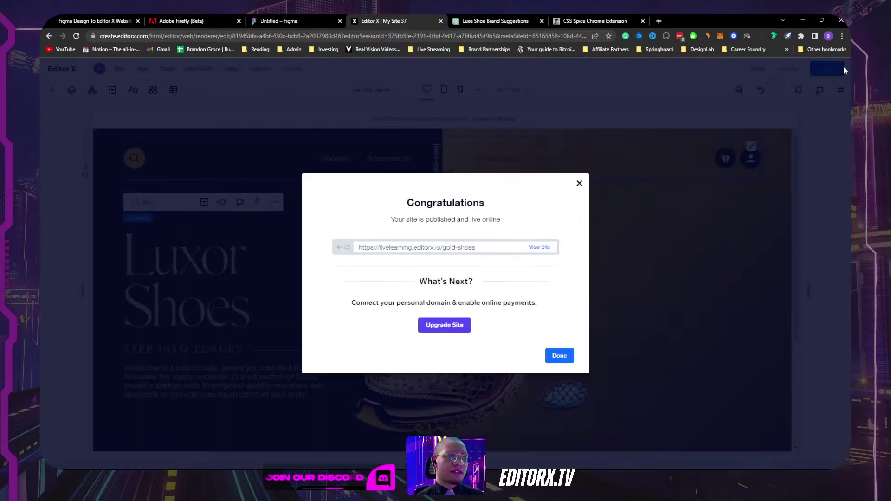
left_click(539, 247)
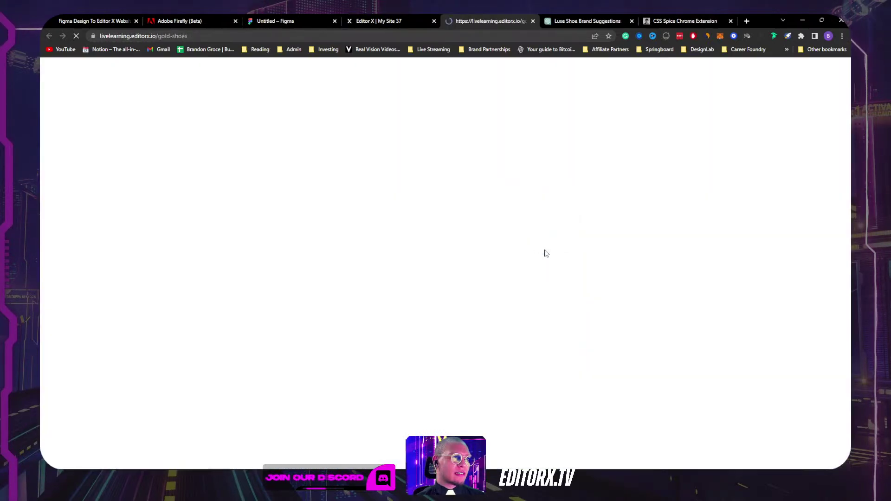
Step: On the live page, advance the product carousel and select the Popular, Accessories, Community and Product links
scroll(543, 246, "down", 2)
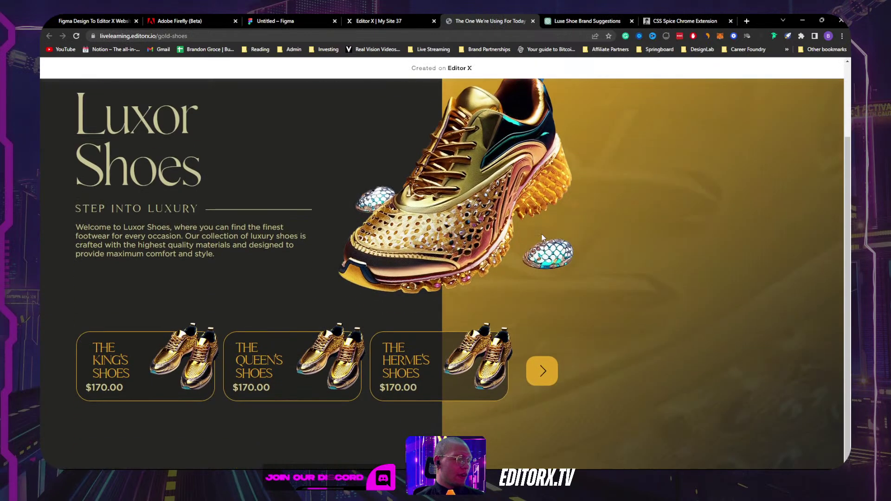
left_click(543, 371)
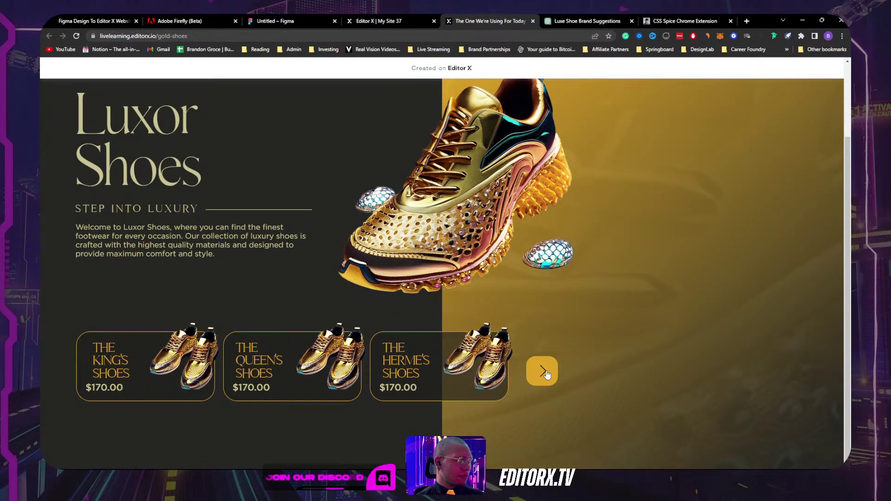
left_click_drag(142, 40, 207, 37)
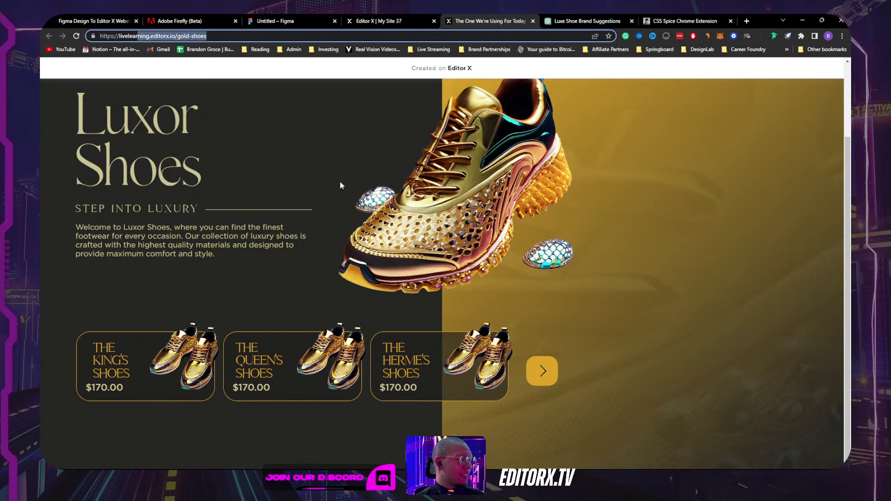
scroll(341, 186, "up", 2)
left_click_drag(305, 109, 335, 109)
double_click(377, 109)
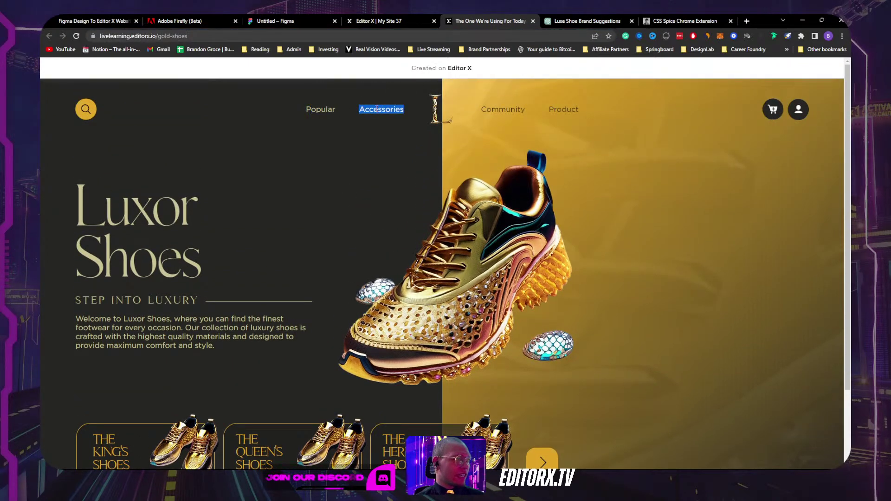
double_click(502, 109)
double_click(564, 109)
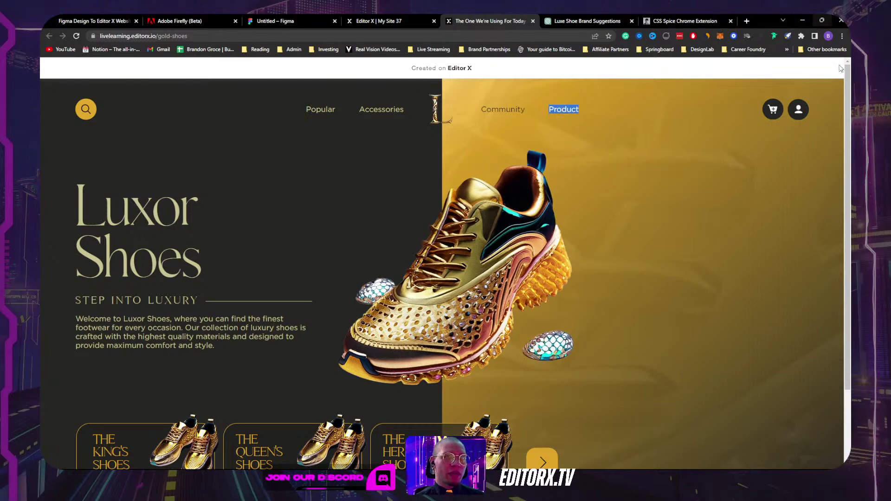
Step: Narrow the browser window to test the hamburger menu, then restore it and return to the editor
left_click(822, 20)
scroll(520, 185, "down", 2)
scroll(556, 154, "up", 3)
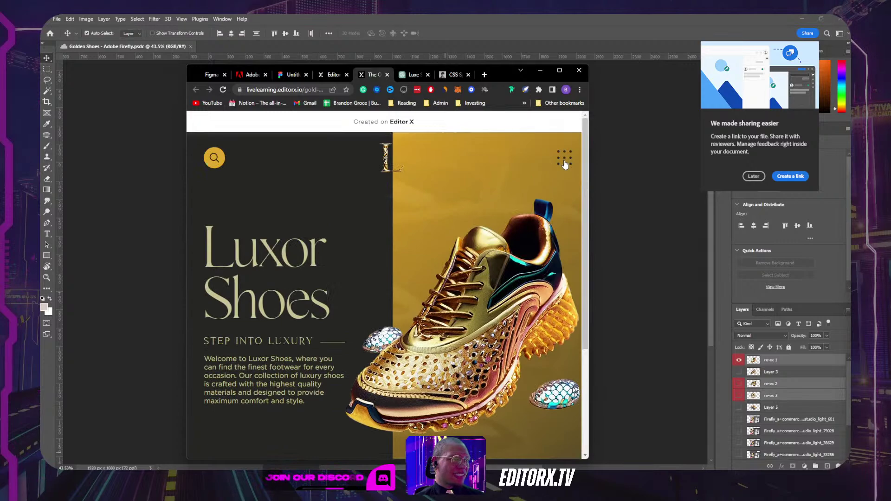
double_click(566, 159)
left_click(564, 167)
double_click(564, 166)
left_click(562, 165)
left_click(559, 71)
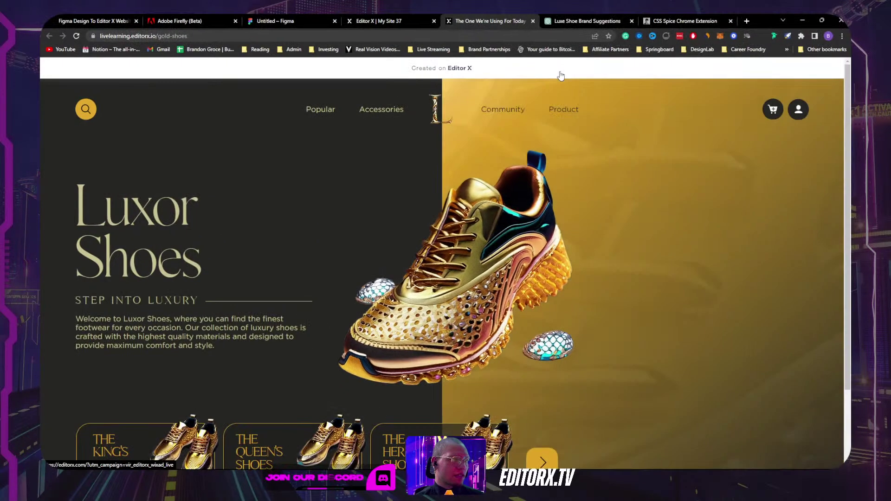
left_click(428, 20)
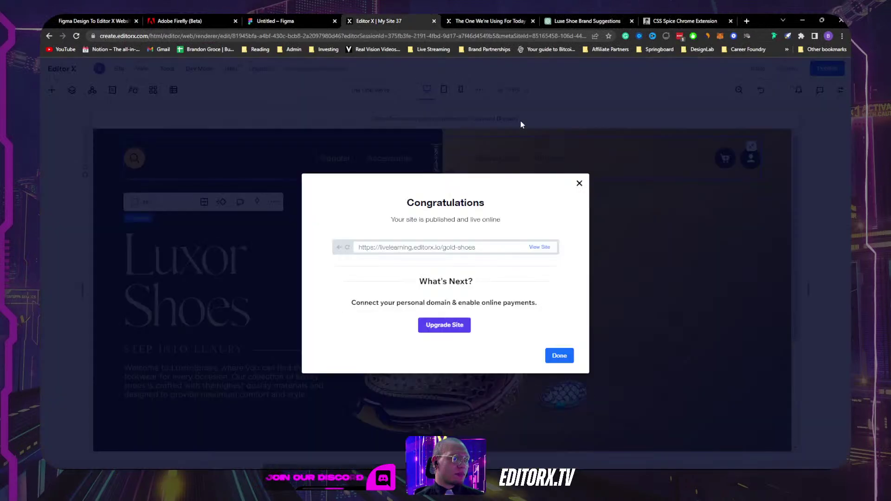
Step: Dismiss the publish confirmation and inspect the tablet hamburger menu's open panel container
left_click(579, 181)
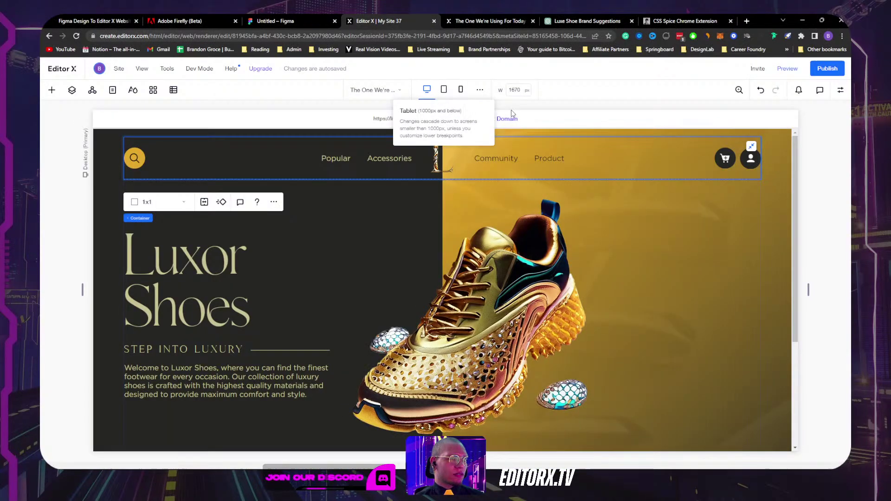
left_click(443, 89)
left_click(584, 153)
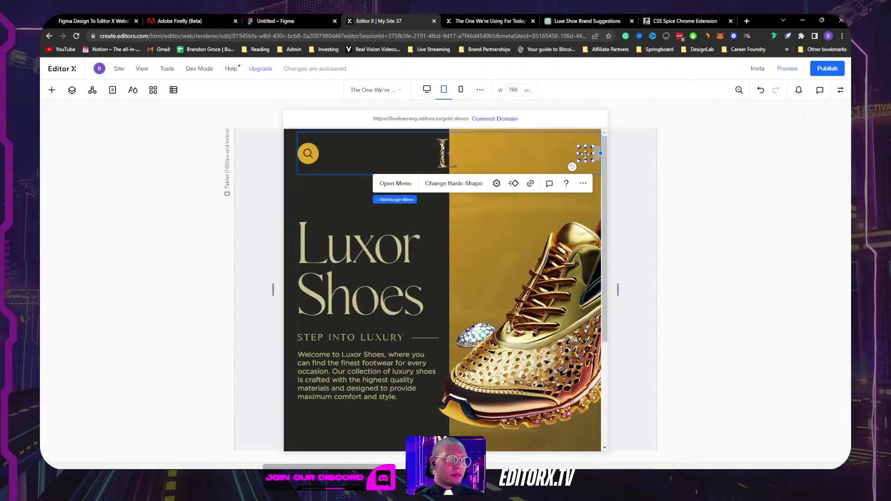
left_click(395, 183)
left_click(583, 162)
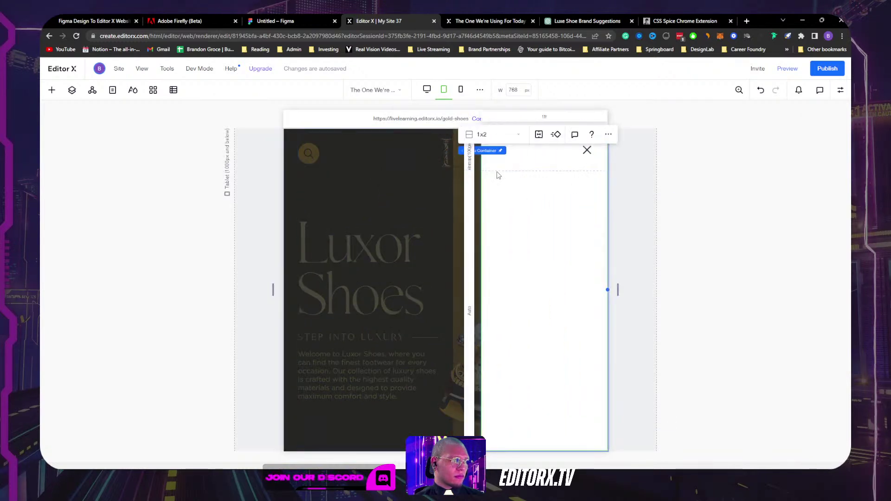
left_click(436, 191)
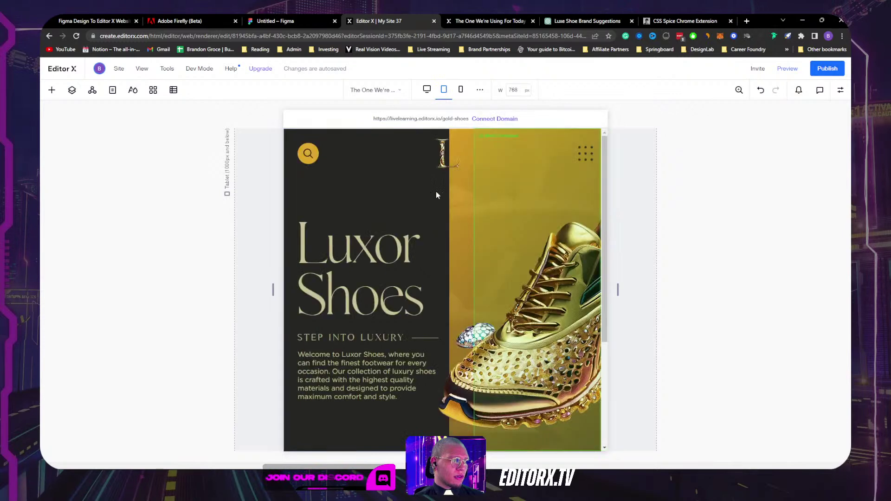
Step: Check the tablet hamburger icon's shape settings and link options without changing them
left_click(585, 152)
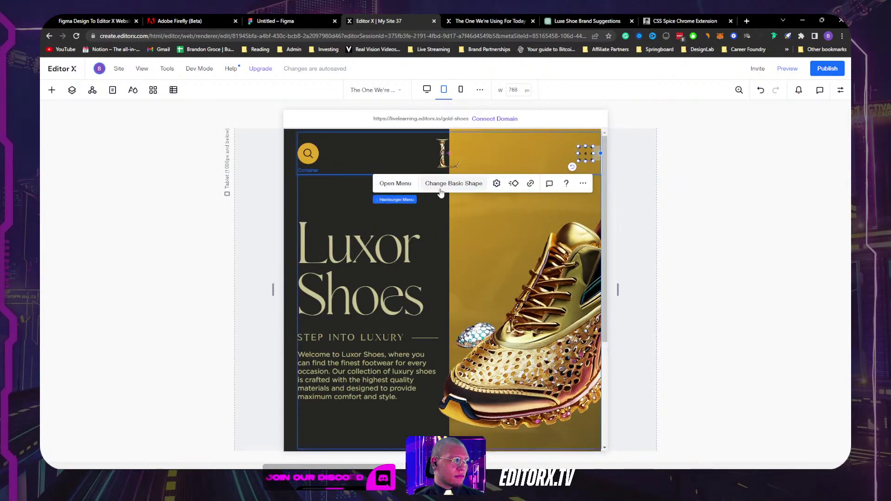
left_click(496, 184)
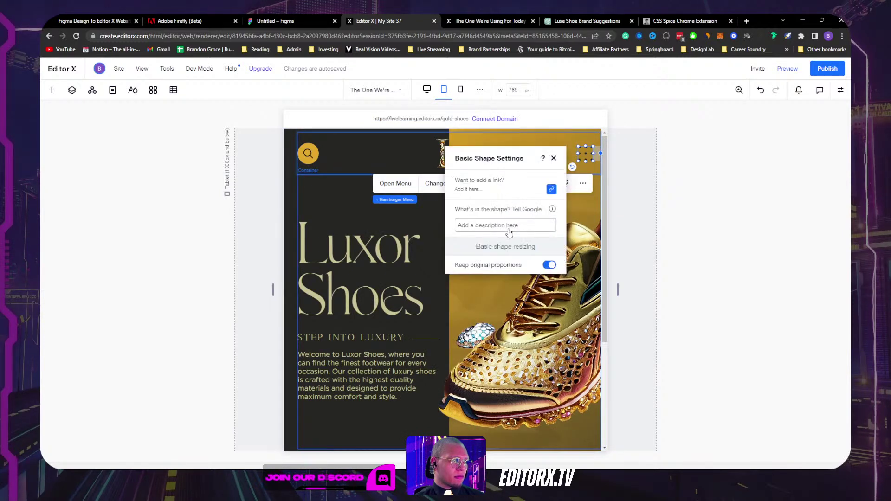
left_click(551, 189)
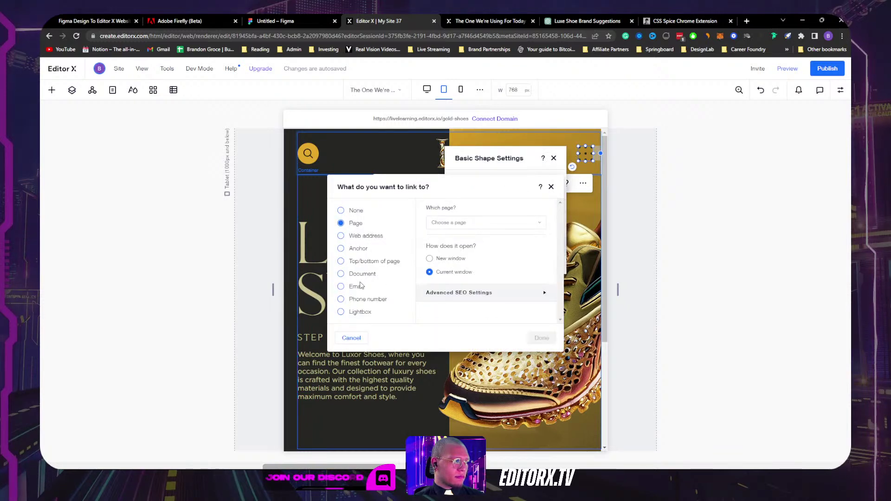
left_click(551, 187)
left_click(553, 157)
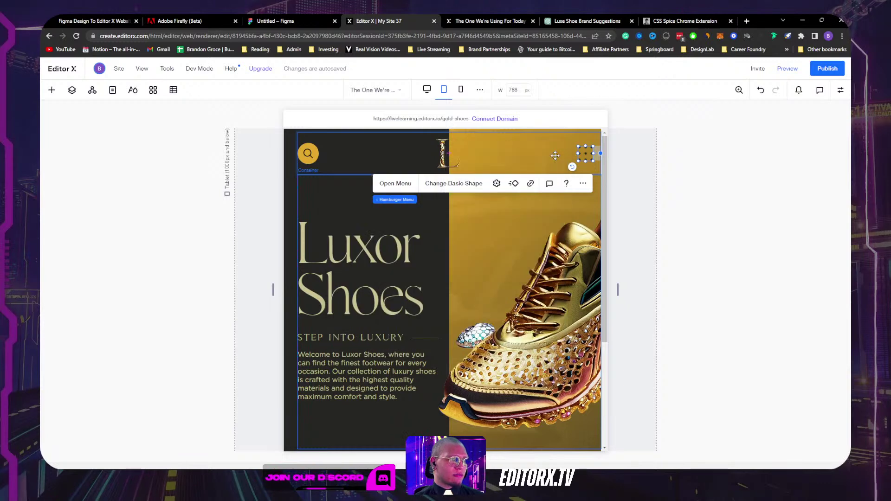
Step: On mobile, set the open menu container's background to the darkest theme colour
left_click(459, 90)
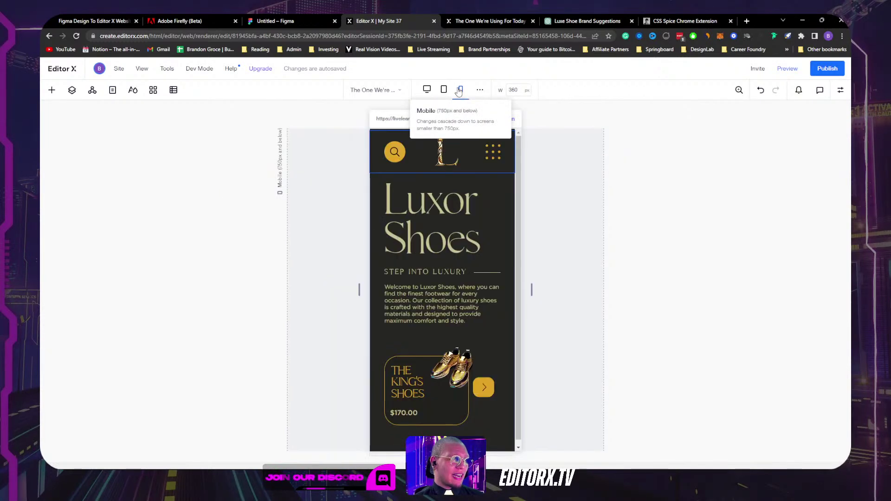
left_click(492, 151)
left_click(302, 182)
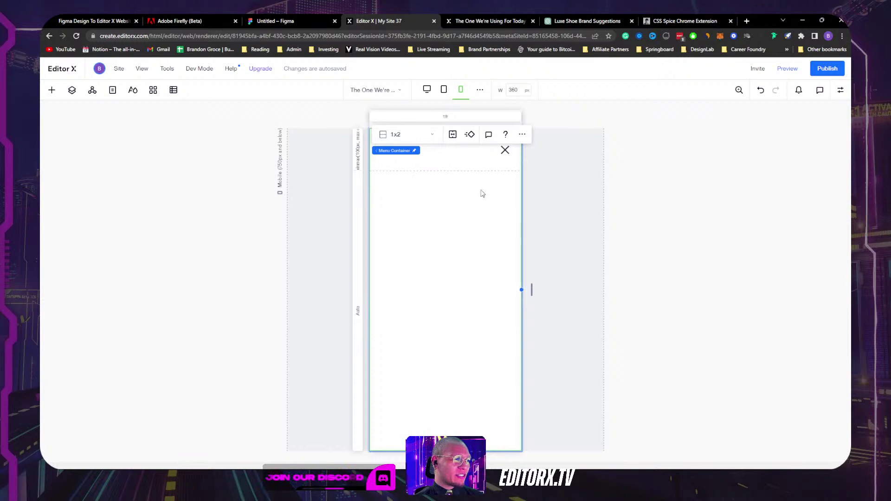
left_click(840, 91)
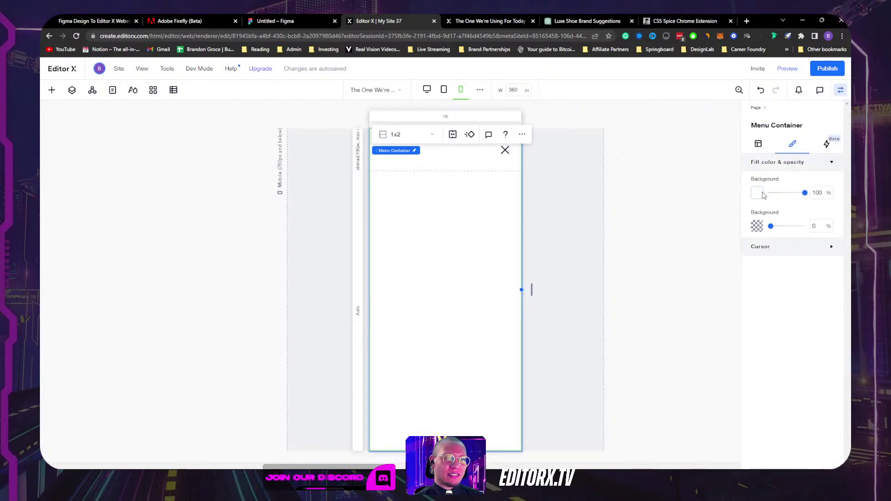
left_click(762, 192)
left_click(838, 243)
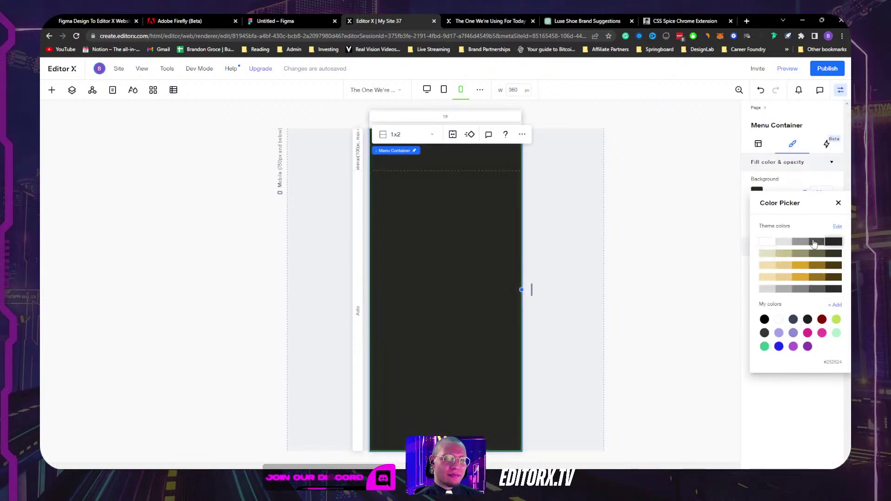
left_click(674, 220)
left_click(113, 91)
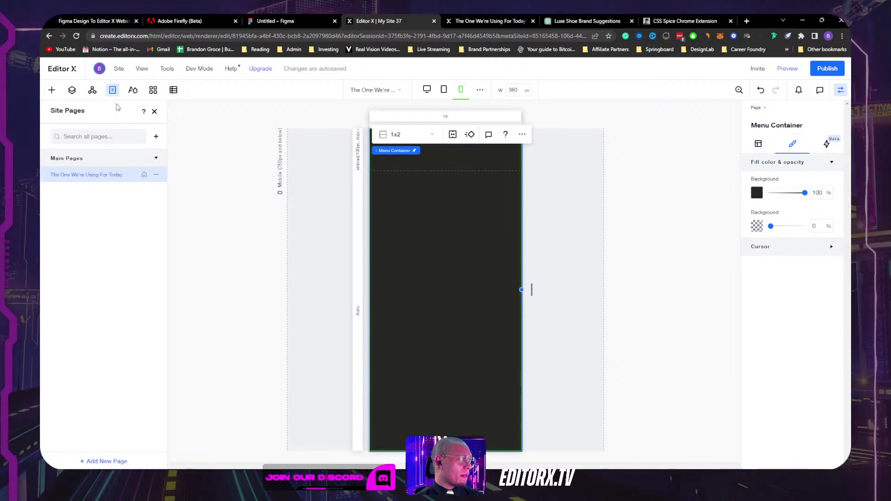
Step: Add a blank page named Product and go back to the home page
left_click(156, 135)
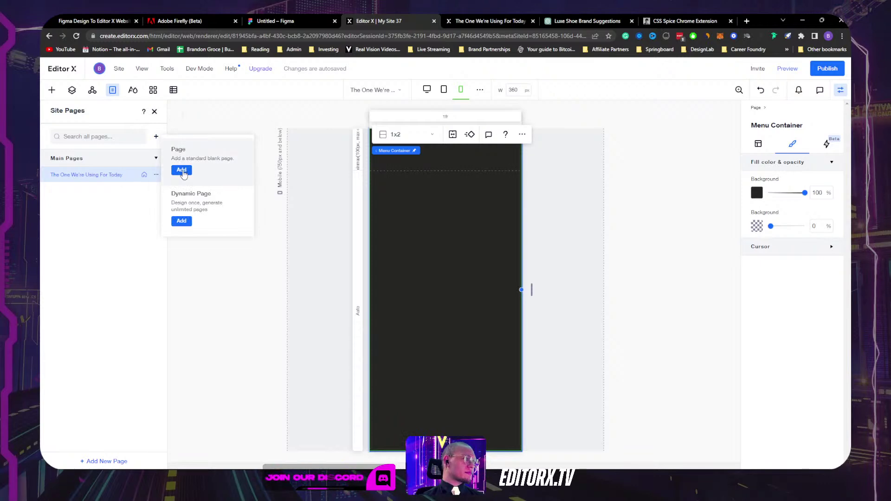
left_click(182, 170)
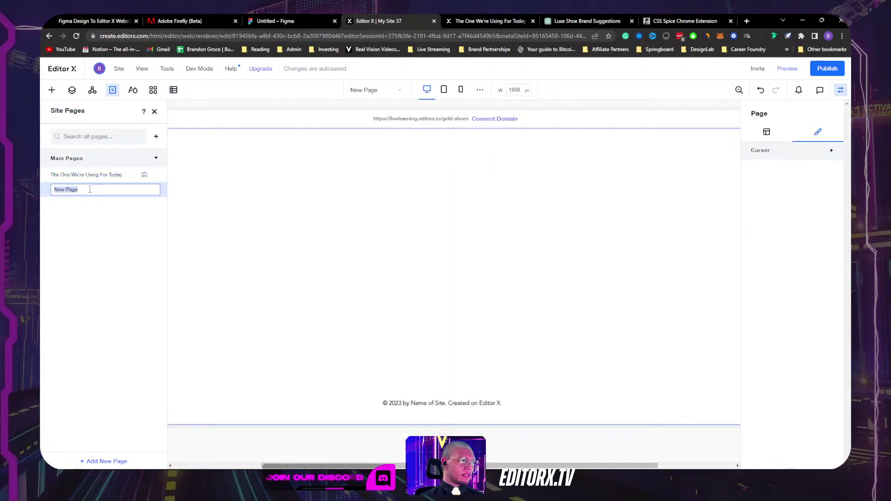
type("Product")
key("Return")
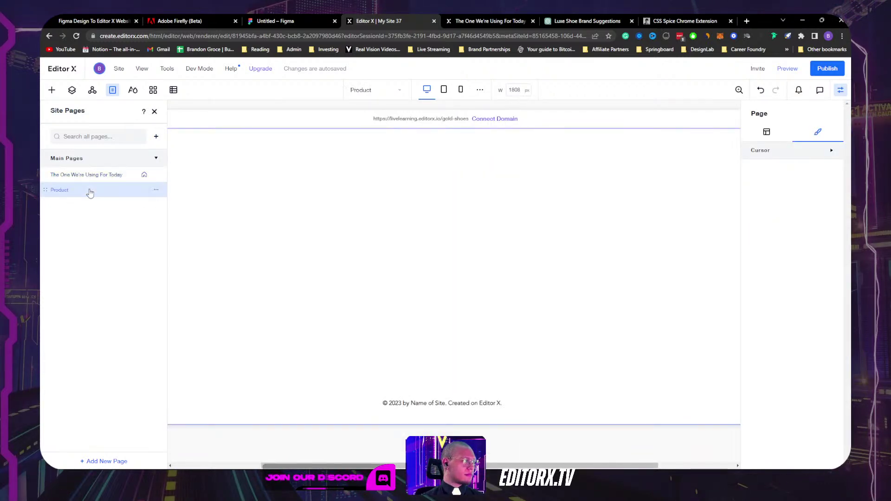
left_click(82, 174)
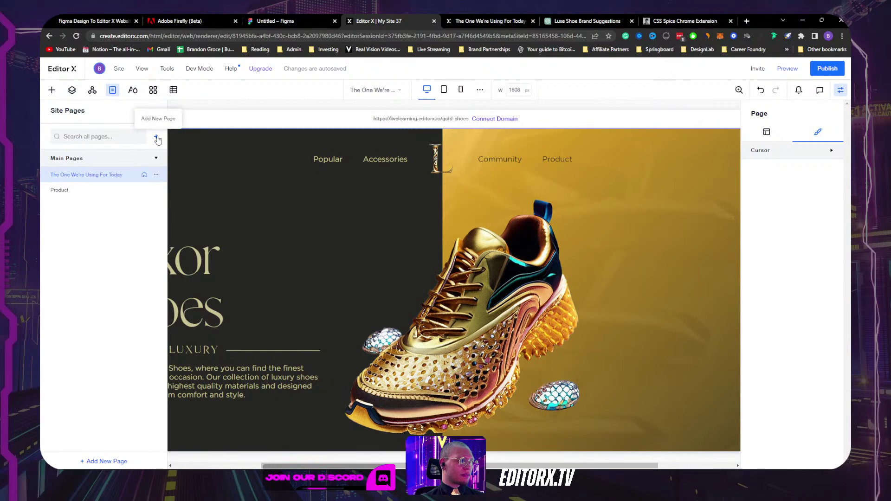
Step: Add another blank page and name it Popular
left_click(157, 138)
left_click(178, 172)
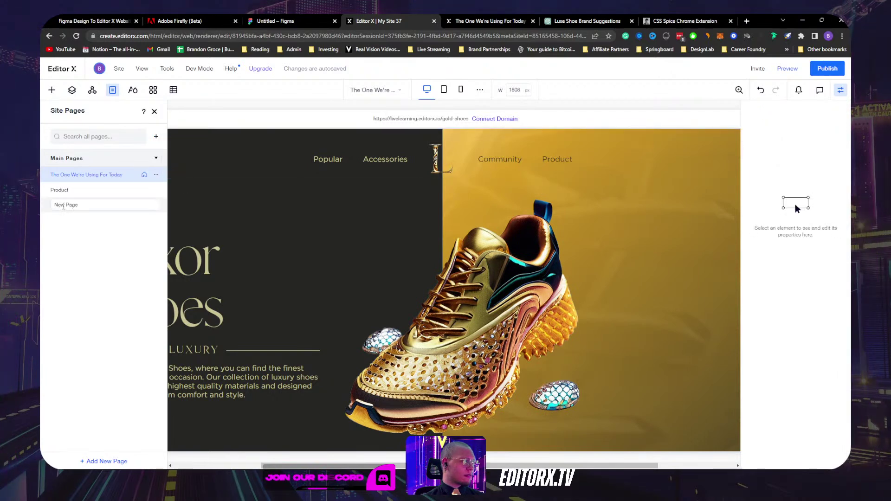
double_click(64, 207)
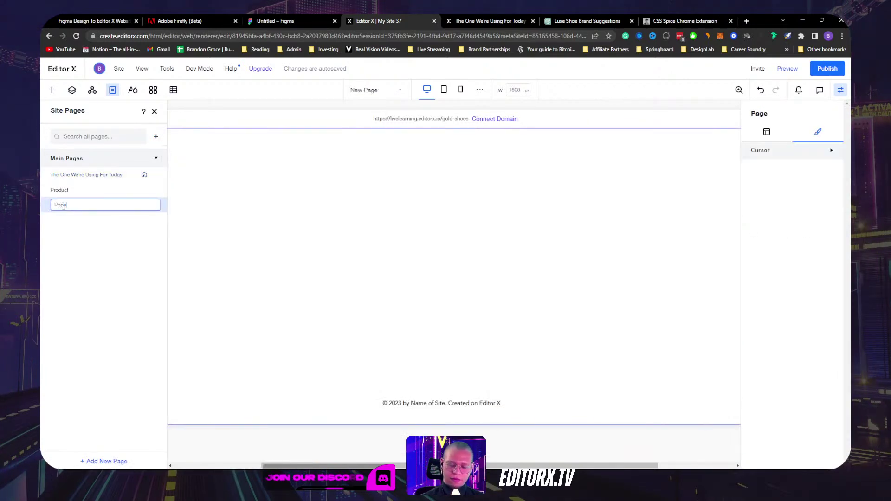
key("Return")
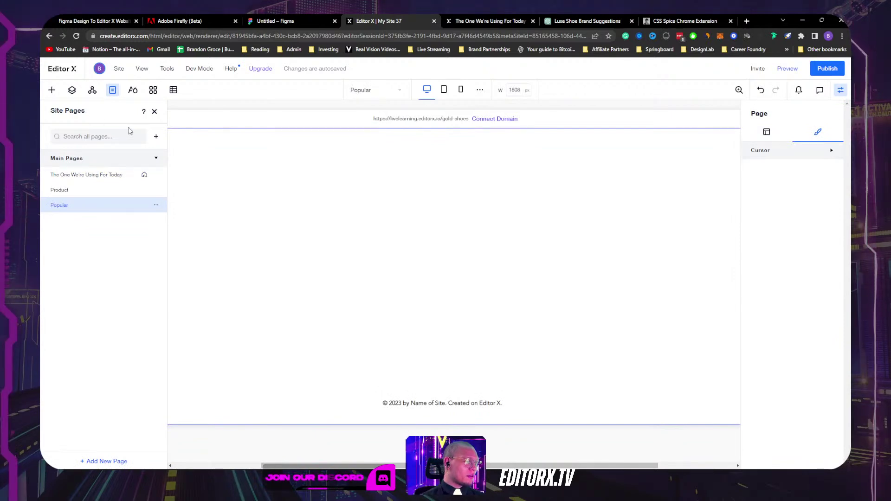
Step: Add a third blank page named Accessories
left_click(157, 139)
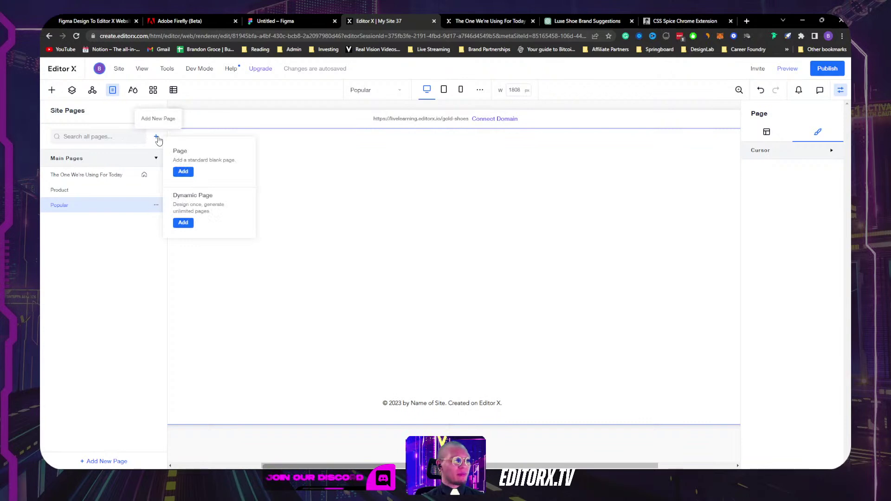
left_click(193, 178)
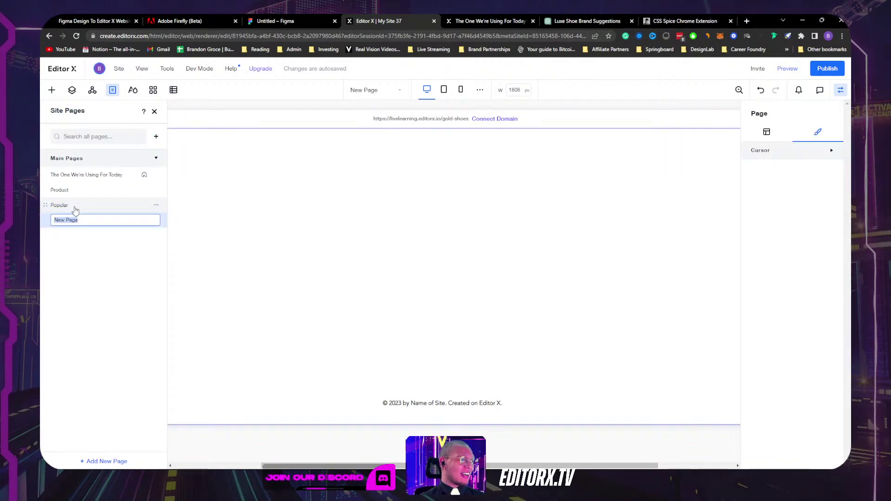
left_click(444, 94)
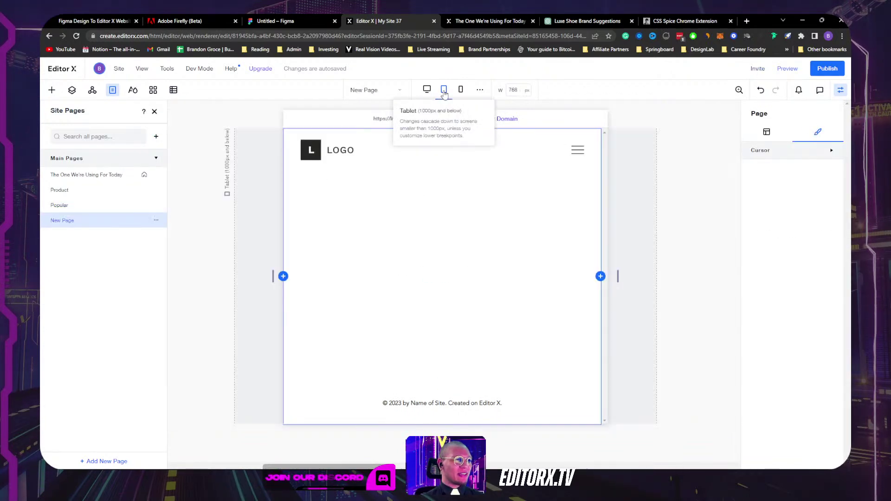
left_click(426, 89)
left_click(107, 180)
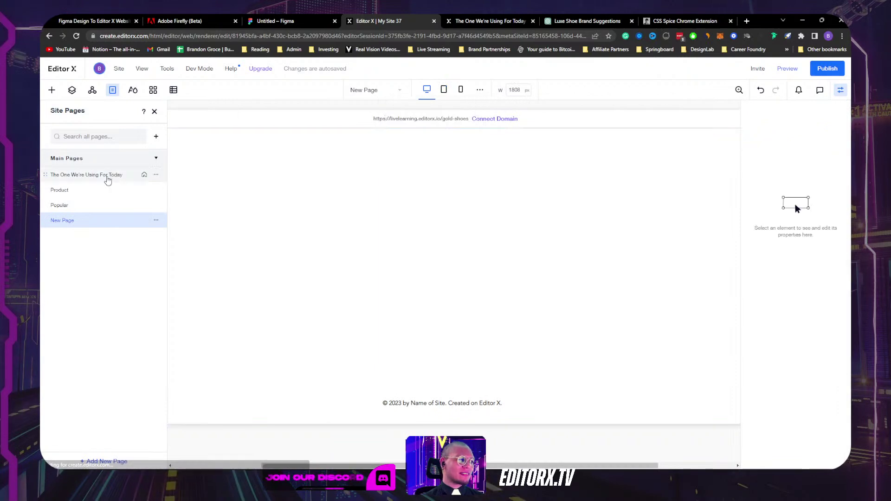
double_click(63, 222)
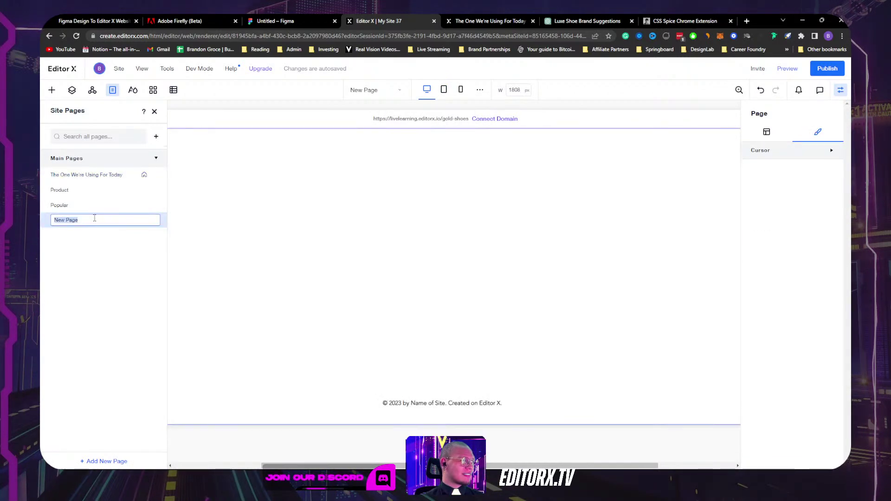
type("Accessorie")
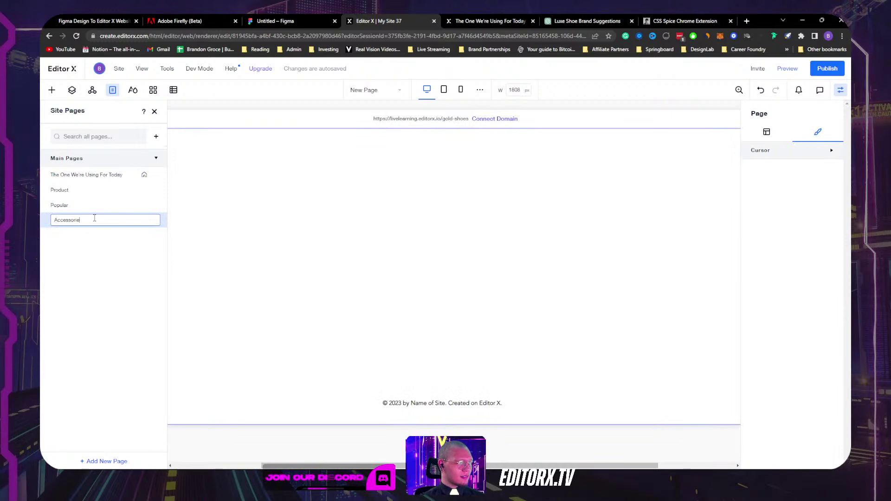
type("s")
key("Return")
left_click(97, 176)
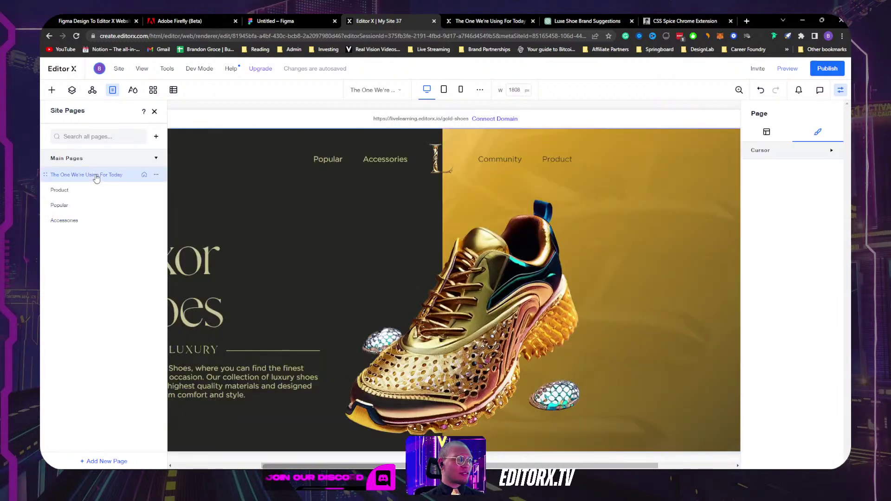
Step: Add a fourth blank page named Community and return to the home page
left_click(156, 136)
left_click(179, 173)
double_click(58, 236)
type("Community")
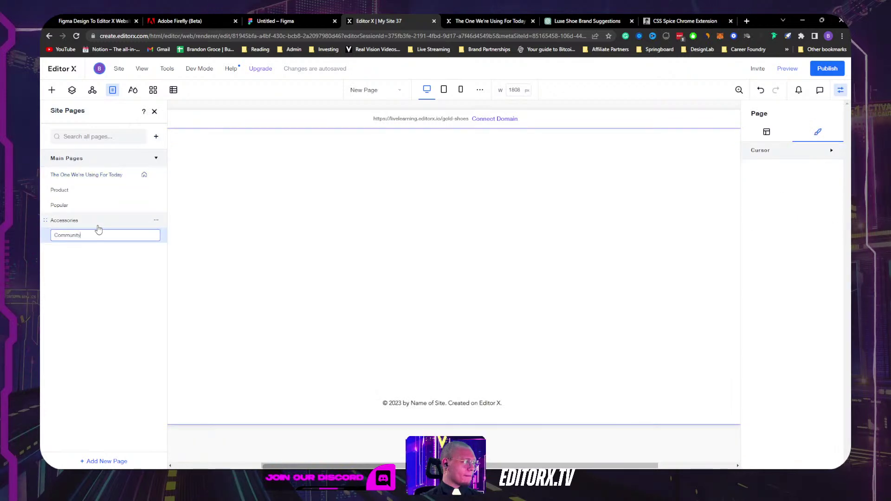
key("Return")
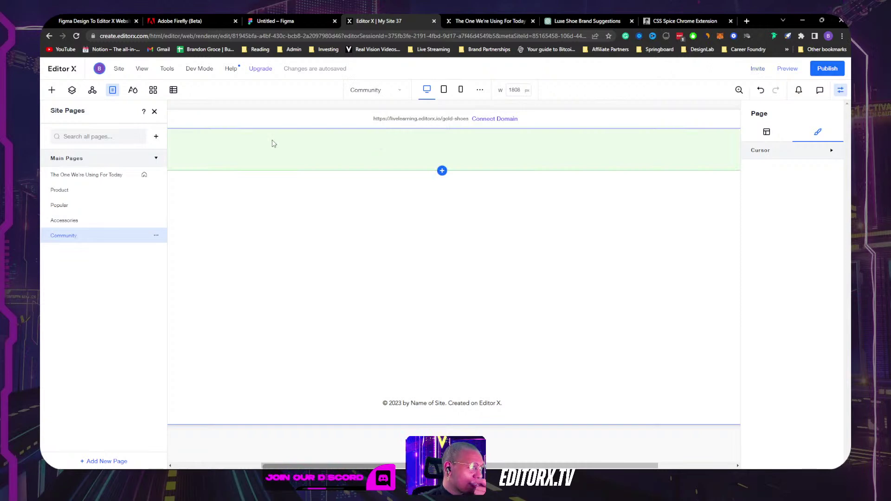
left_click(102, 174)
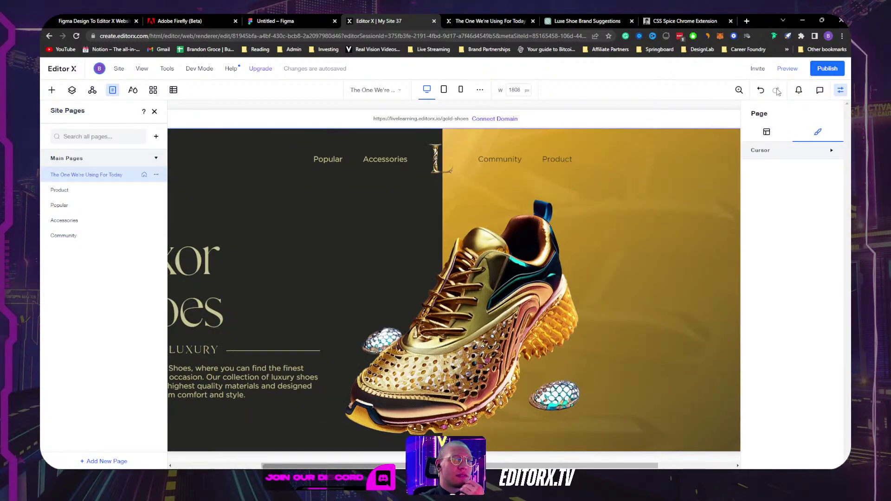
Step: Link the Popular and Accessories menu items to their matching site pages
left_click(327, 157)
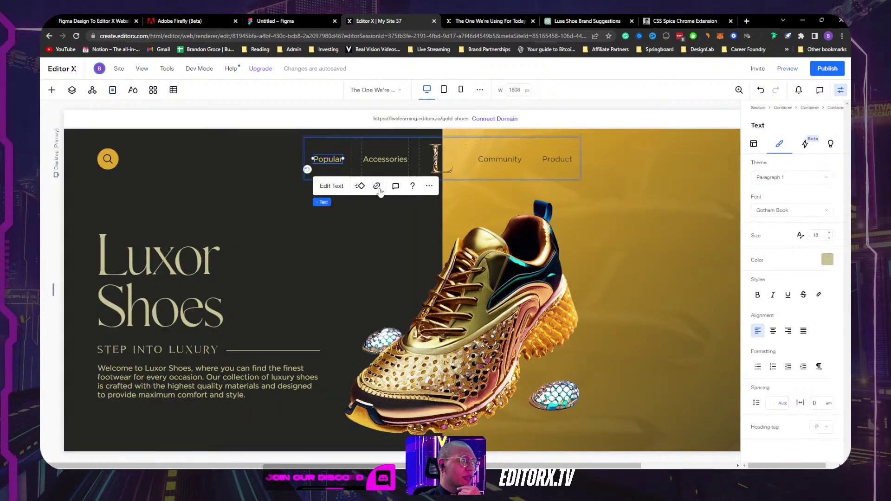
left_click(377, 186)
left_click(495, 224)
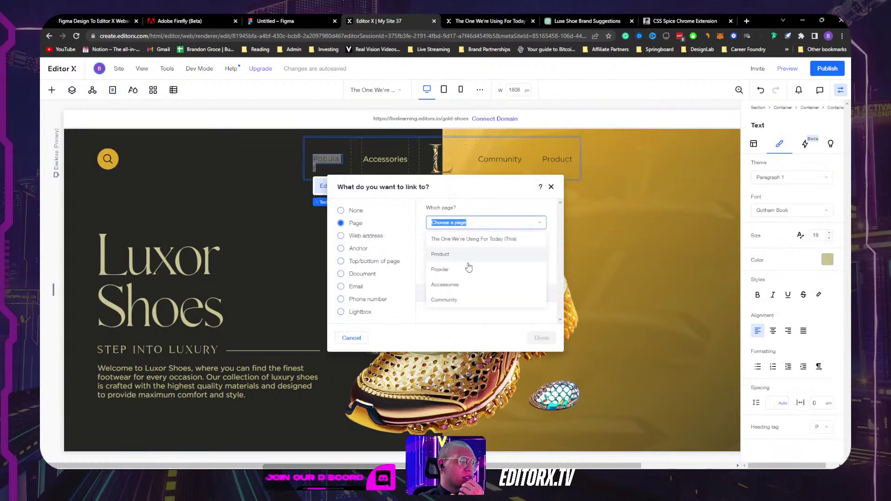
left_click(439, 270)
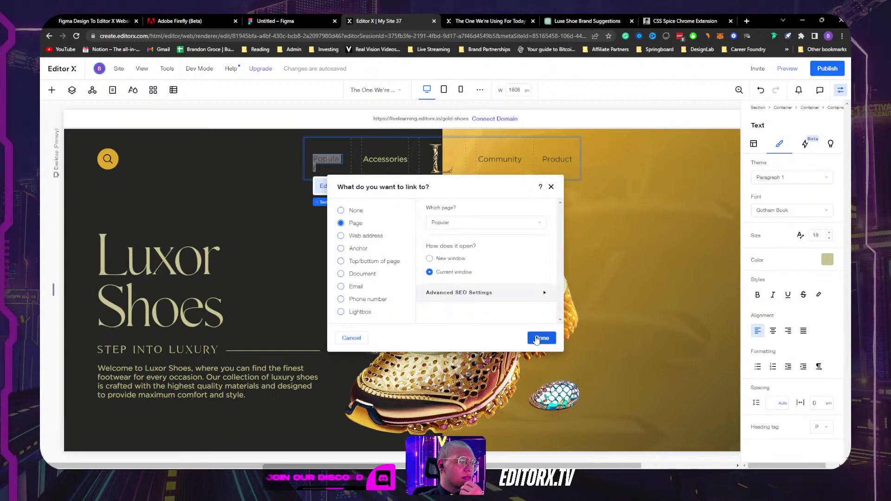
left_click(536, 338)
left_click(374, 161)
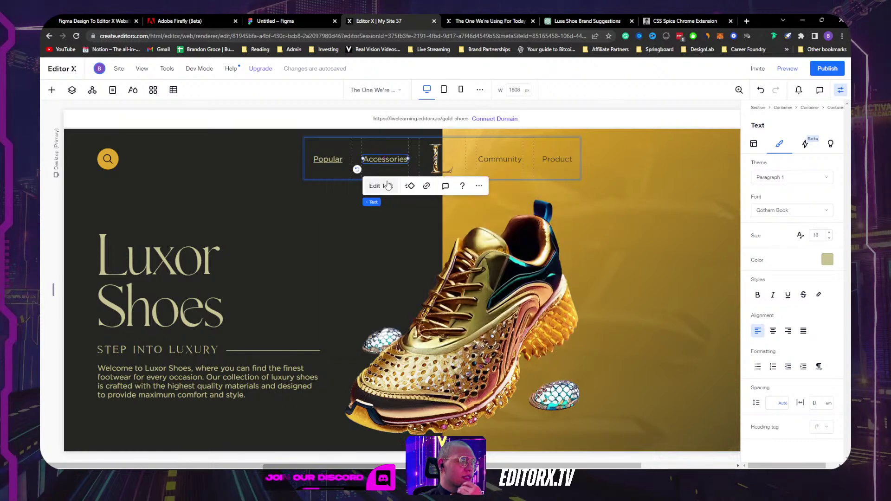
left_click(426, 186)
left_click(443, 223)
left_click(449, 282)
left_click(542, 339)
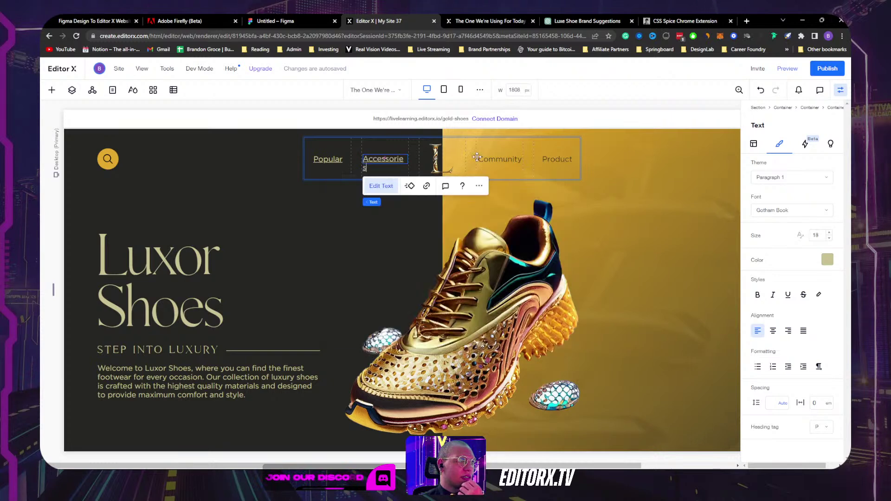
Step: Link the Community and Product menu items to their pages, then view the tablet layout
left_click(493, 159)
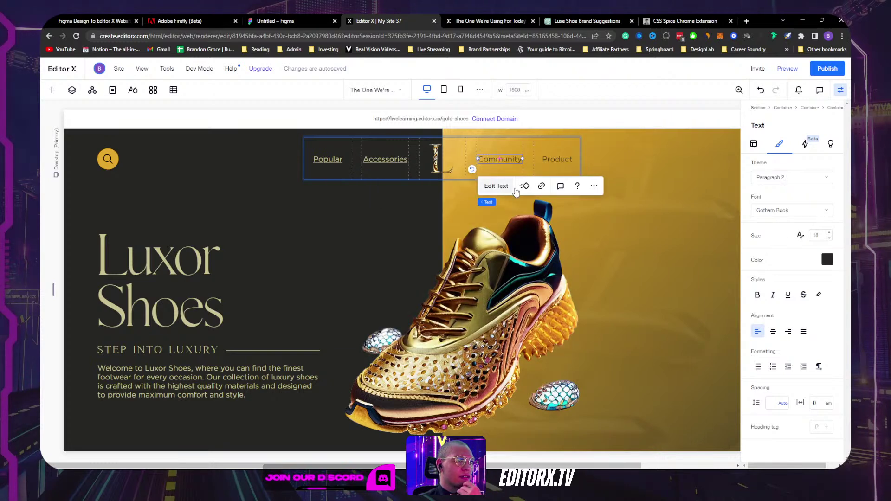
left_click(541, 185)
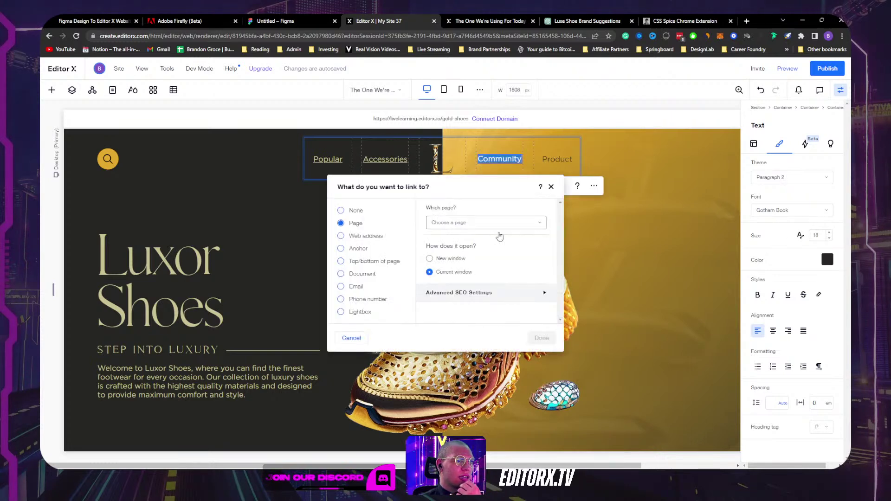
left_click(458, 221)
left_click(452, 300)
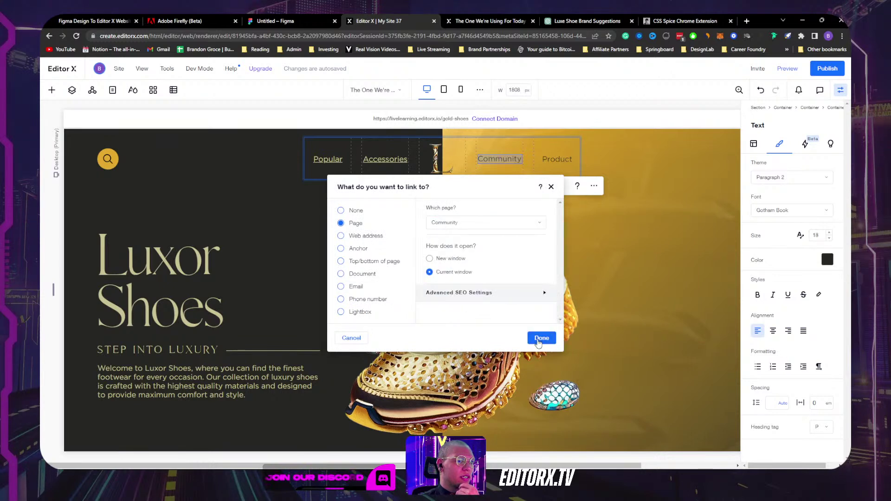
left_click(538, 337)
left_click(560, 159)
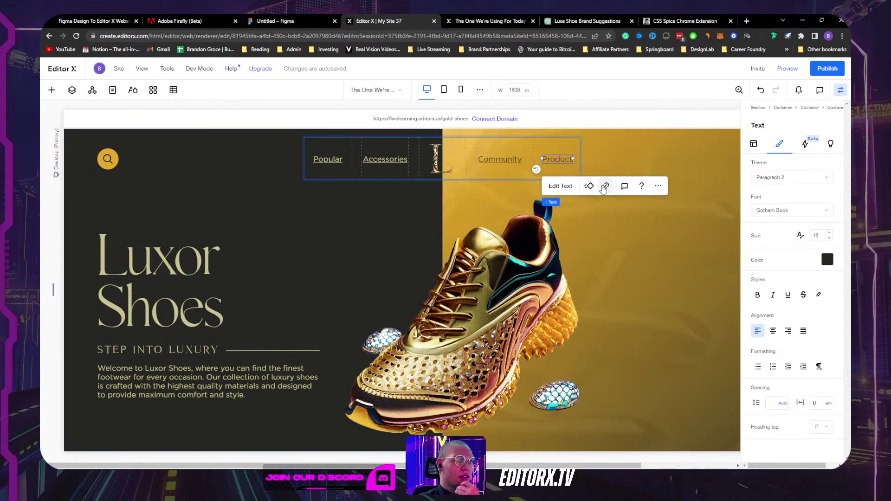
left_click(605, 185)
left_click(459, 222)
left_click(452, 300)
left_click(541, 337)
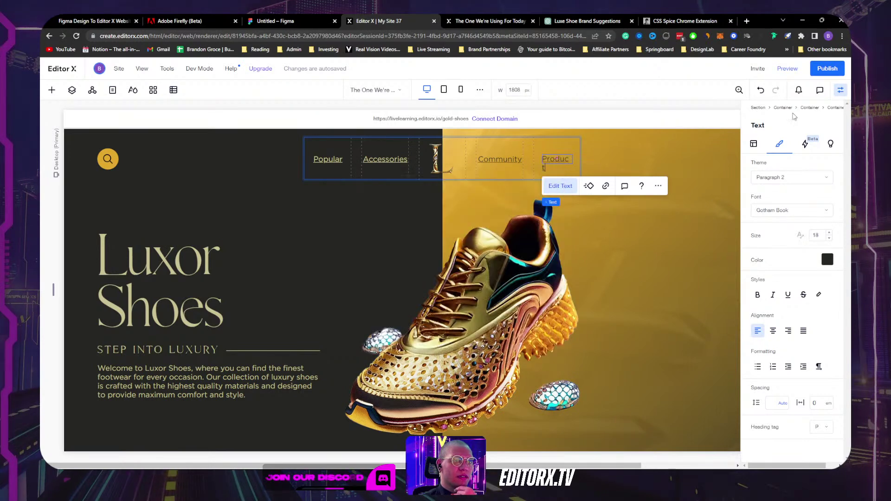
left_click(841, 92)
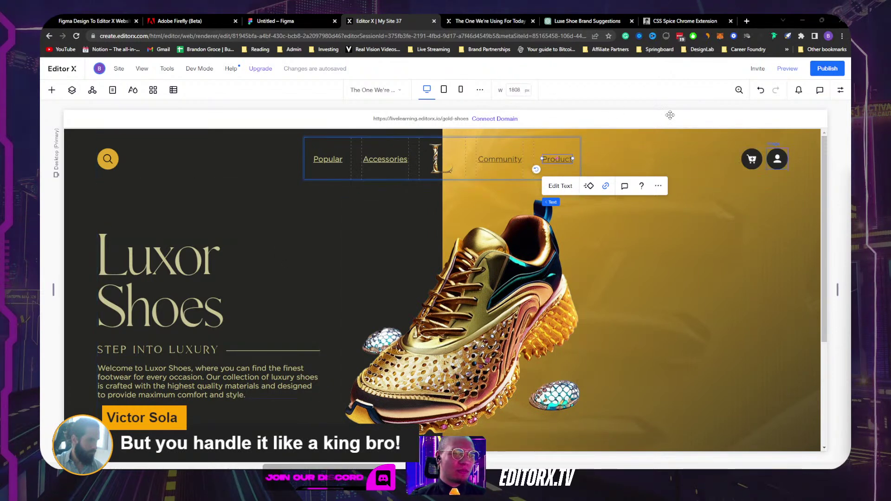
left_click(444, 90)
Step: Open the tablet hamburger menu's panel and review the container's extra actions
left_click(580, 154)
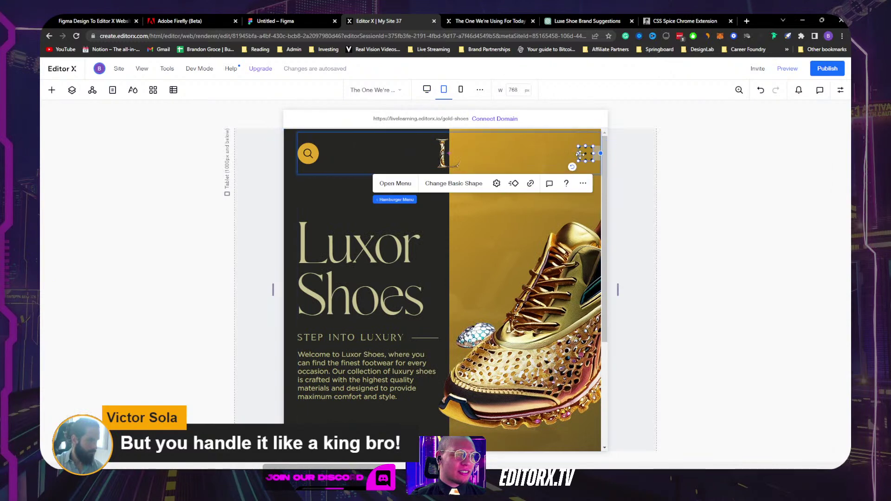
left_click(395, 184)
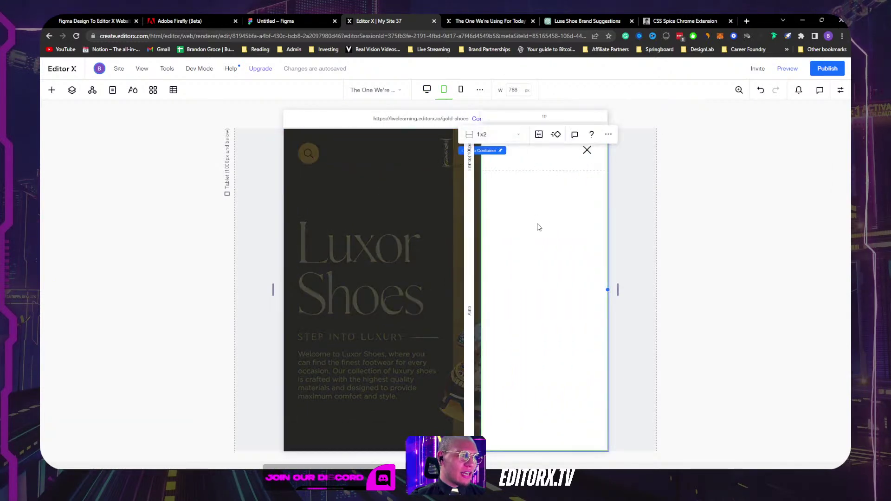
left_click(608, 134)
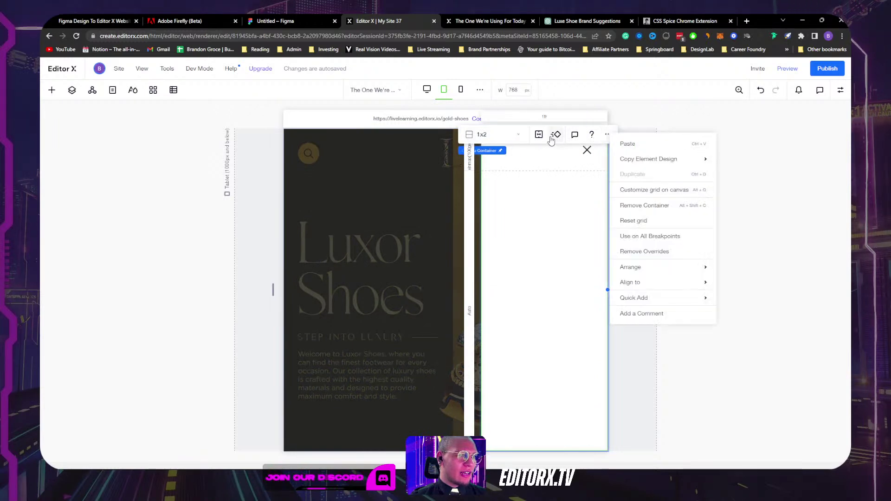
left_click(449, 159)
Step: Review the hamburger icon's link and shape settings without changing anything
left_click(585, 152)
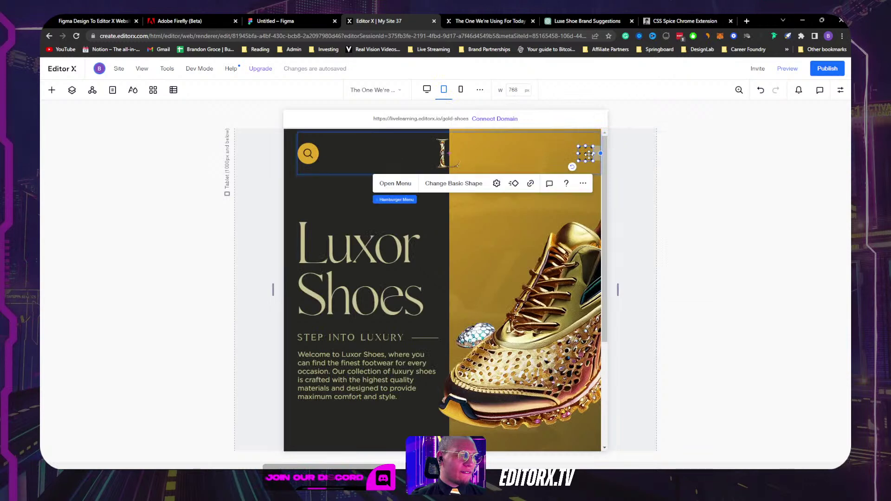
left_click(529, 184)
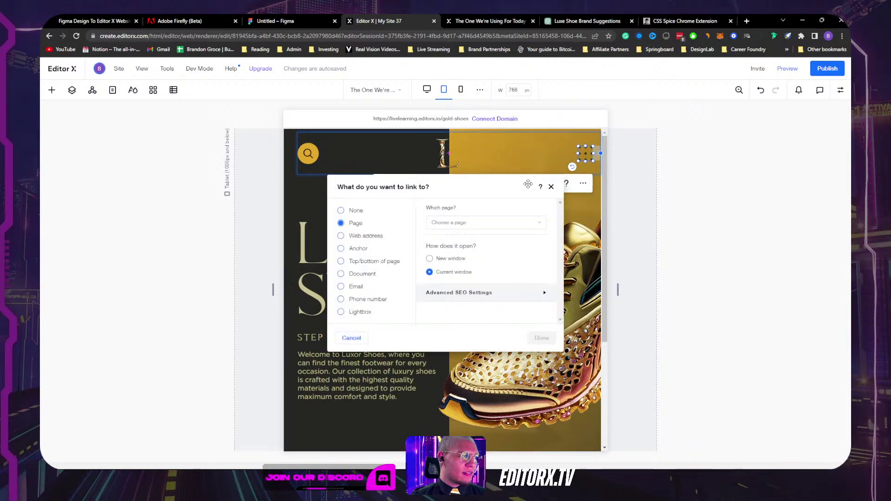
key("Escape")
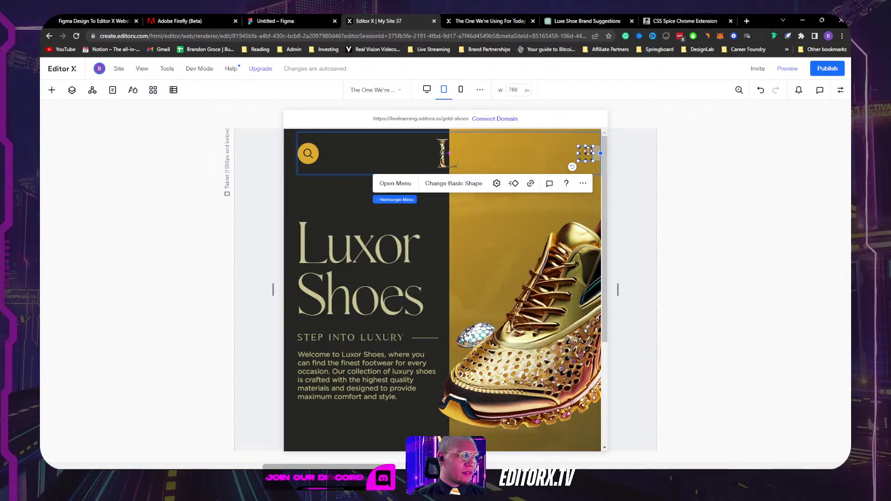
left_click(496, 183)
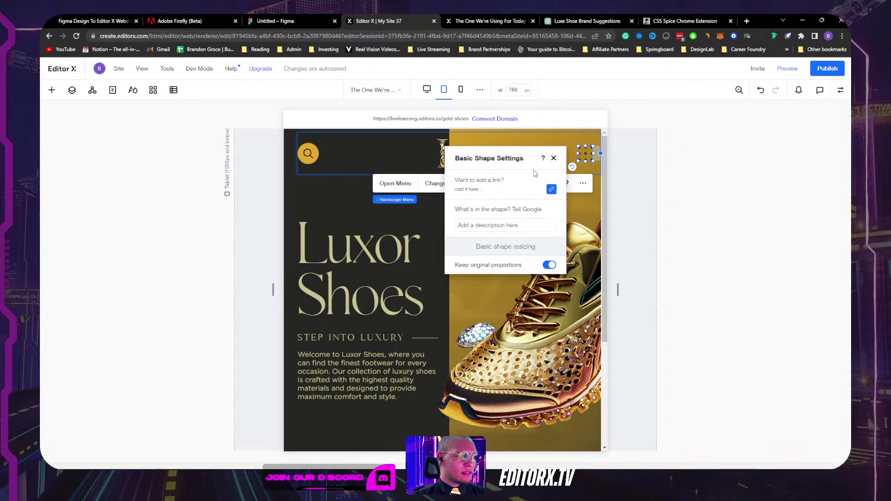
left_click(558, 159)
left_click(582, 185)
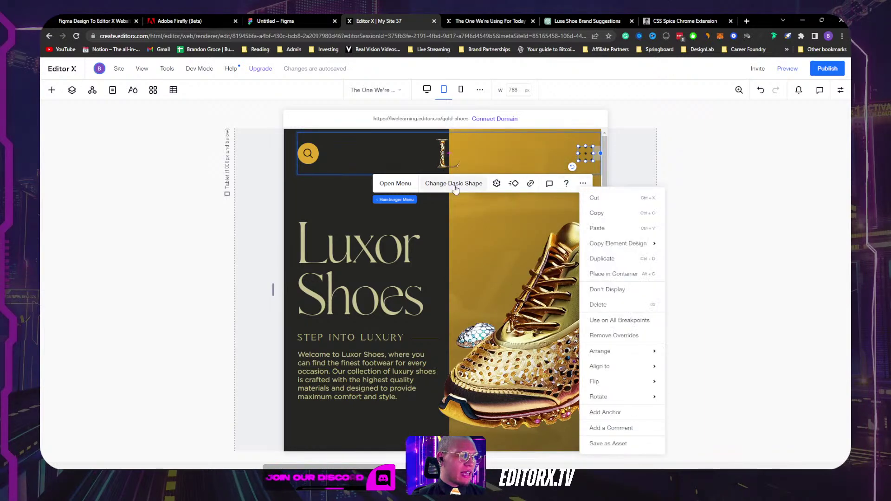
Step: Reopen the slide-out panel and show the Menu Container's design settings
left_click(400, 184)
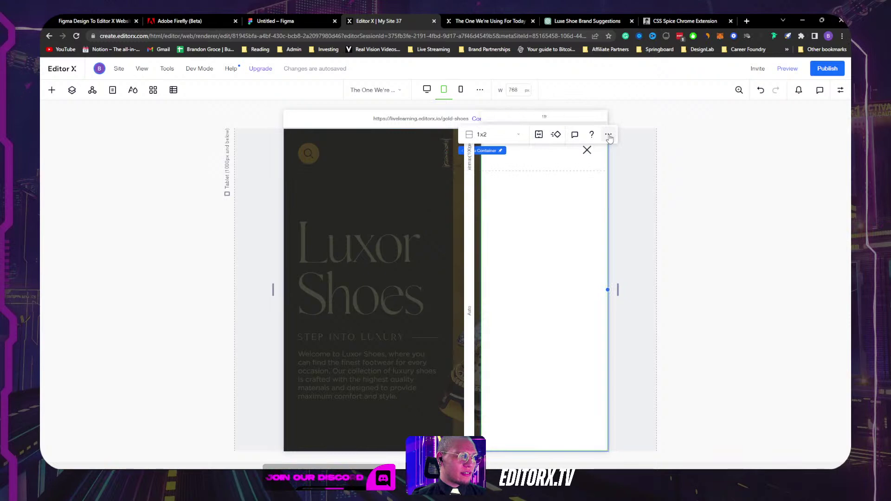
left_click(607, 134)
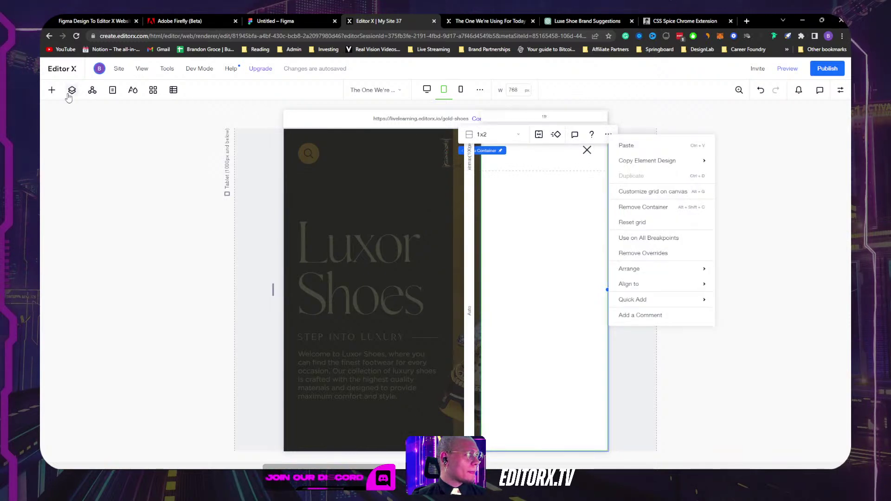
left_click(113, 91)
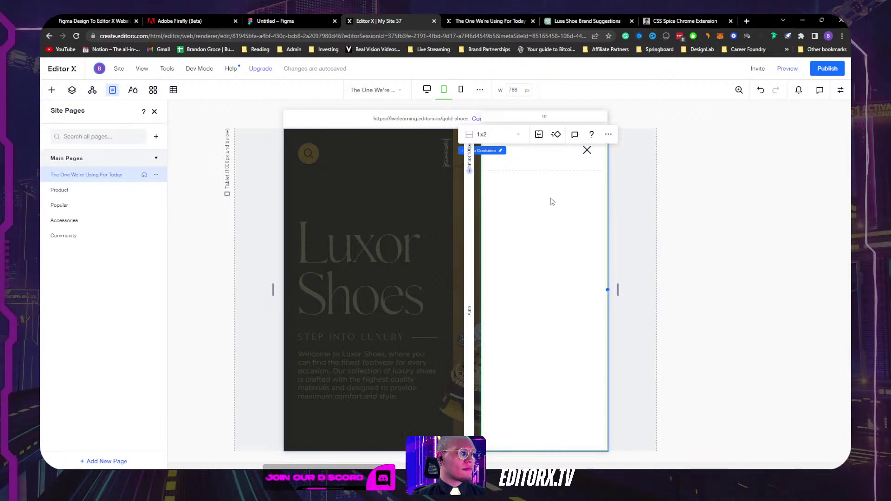
left_click(514, 160)
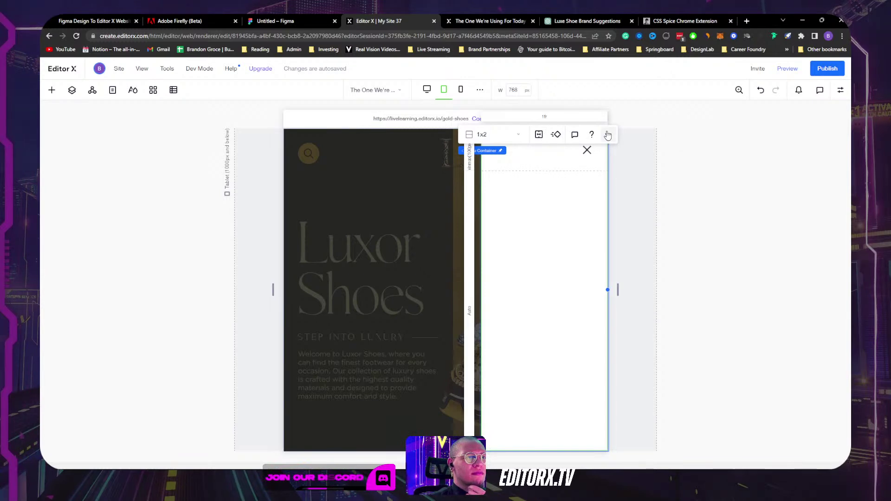
left_click(840, 90)
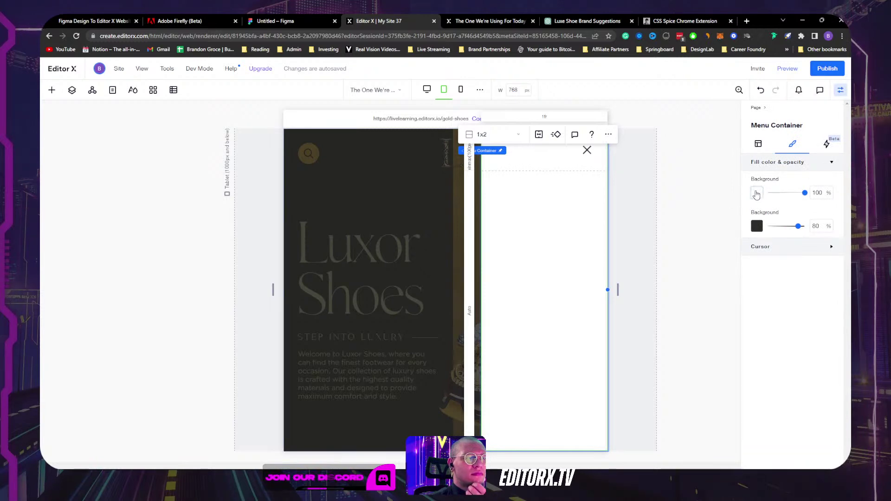
Step: Set the menu panel container's background to the gold theme colour
left_click(757, 194)
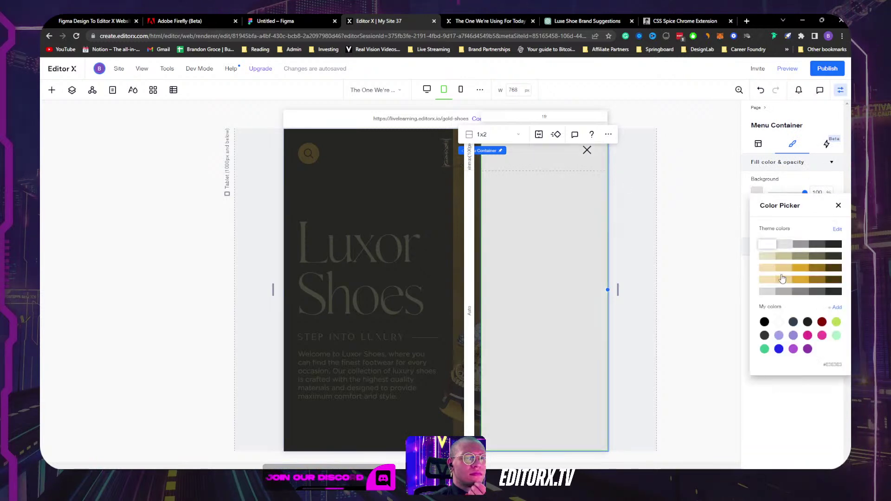
left_click(796, 271)
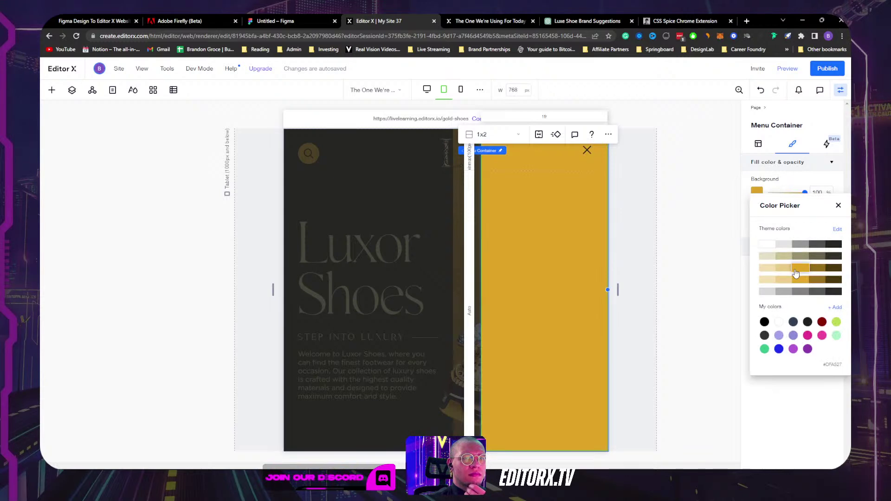
left_click(433, 214)
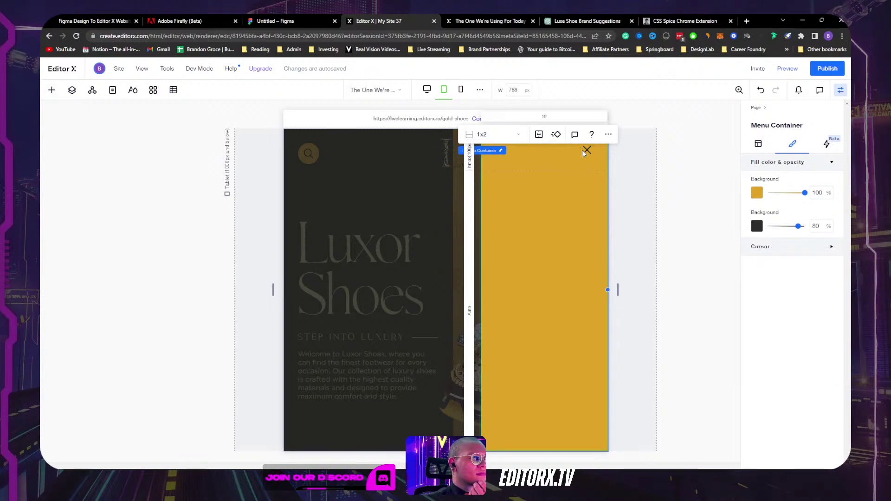
Step: Close the menu overlay and preview the Luxor Shoes page at tablet width
key("ctrl+shift+i")
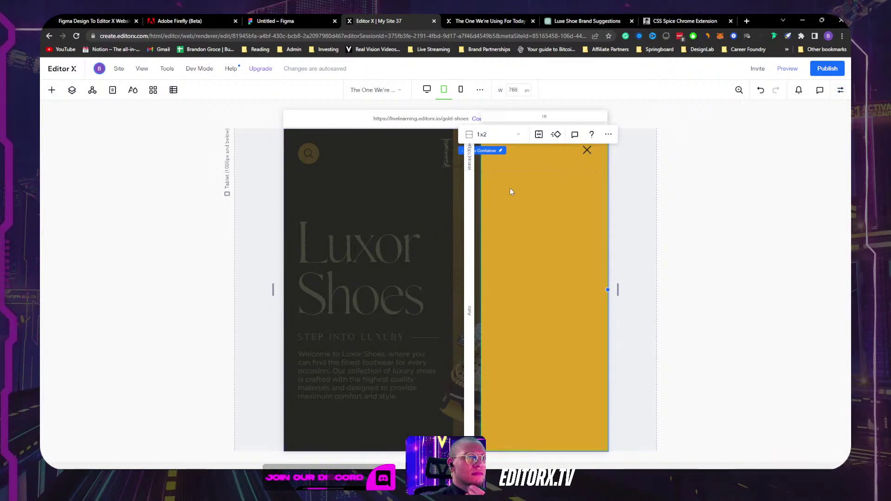
left_click(414, 185)
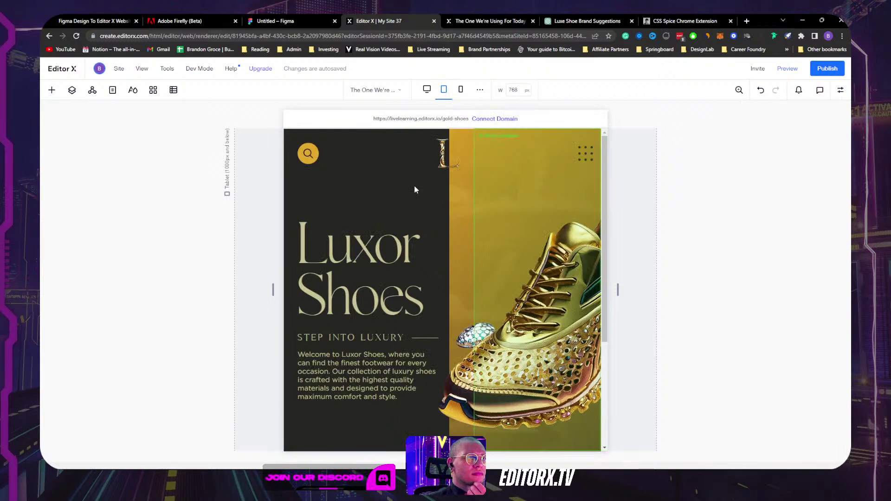
left_click(596, 153)
left_click(789, 70)
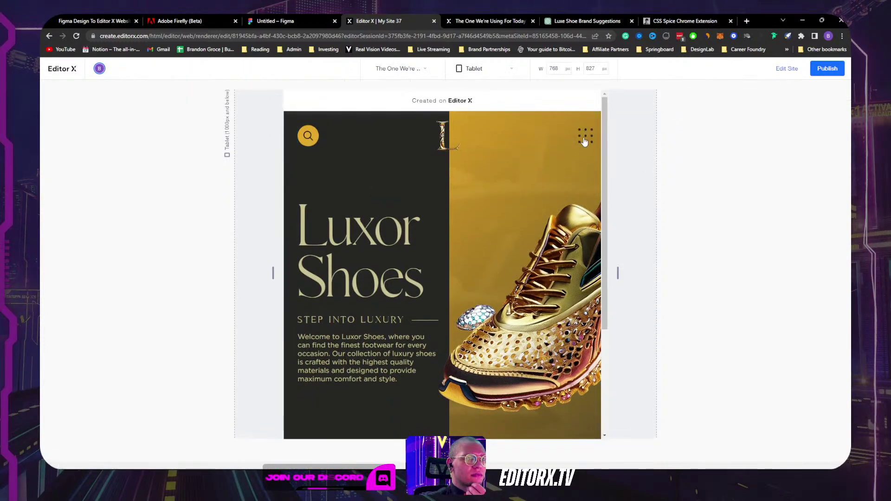
Step: In Layers, drag the hidden Hamburger Menu layer below the visible one
left_click(787, 69)
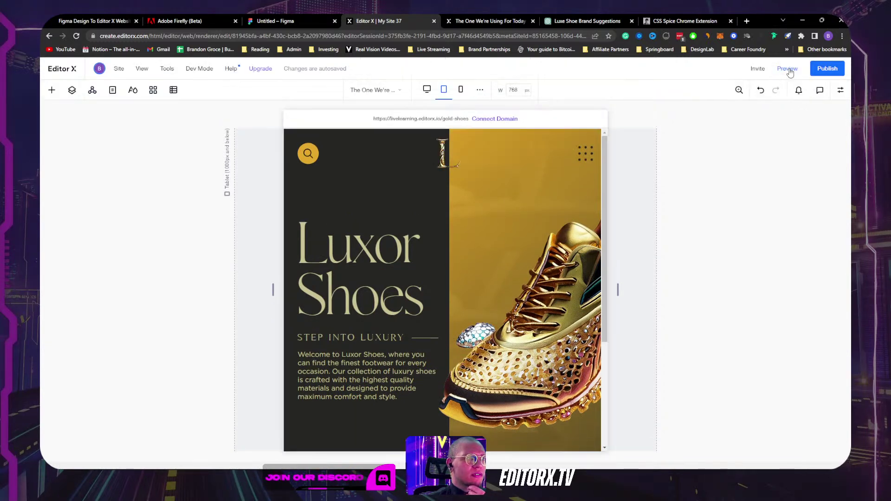
left_click(71, 90)
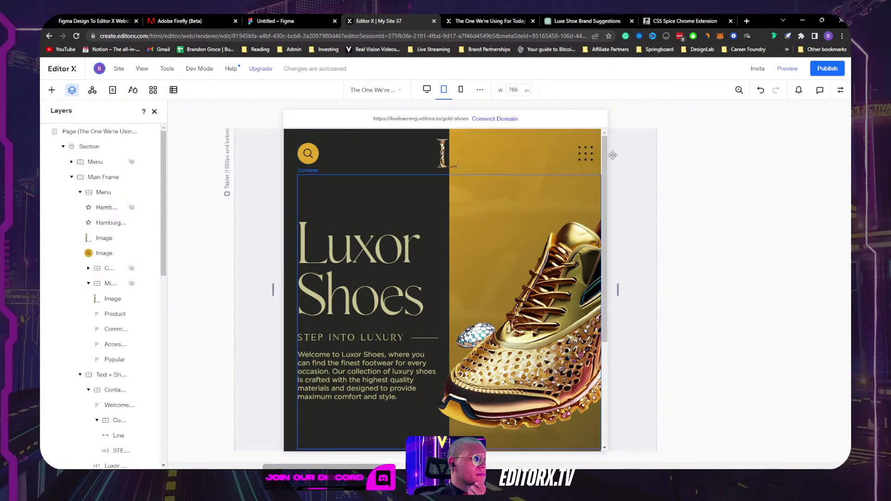
left_click(107, 223)
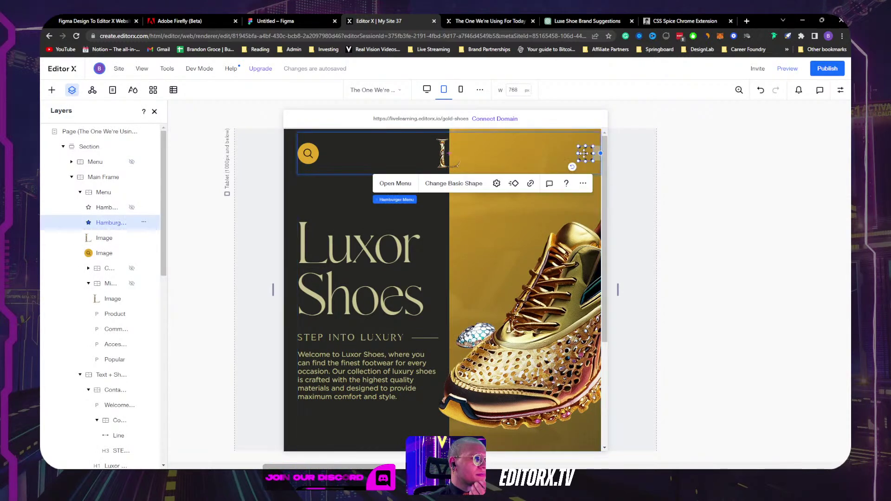
left_click(102, 209)
left_click_drag(102, 210, 102, 226)
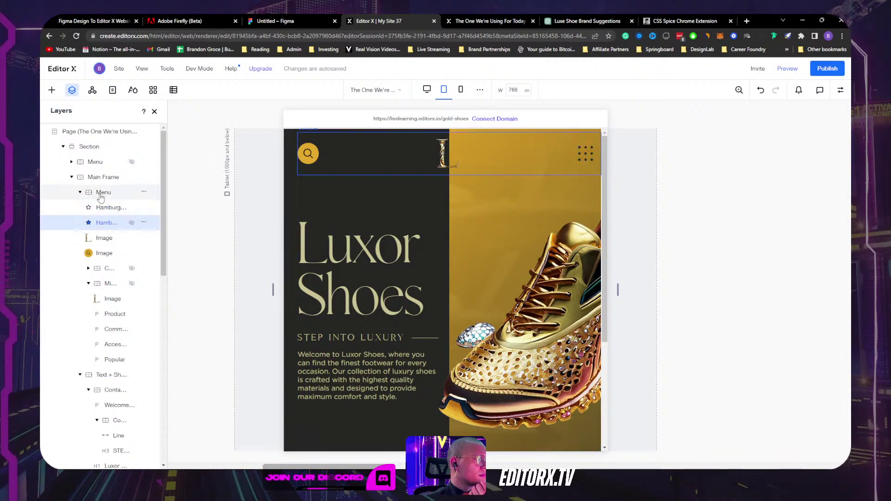
left_click(100, 194)
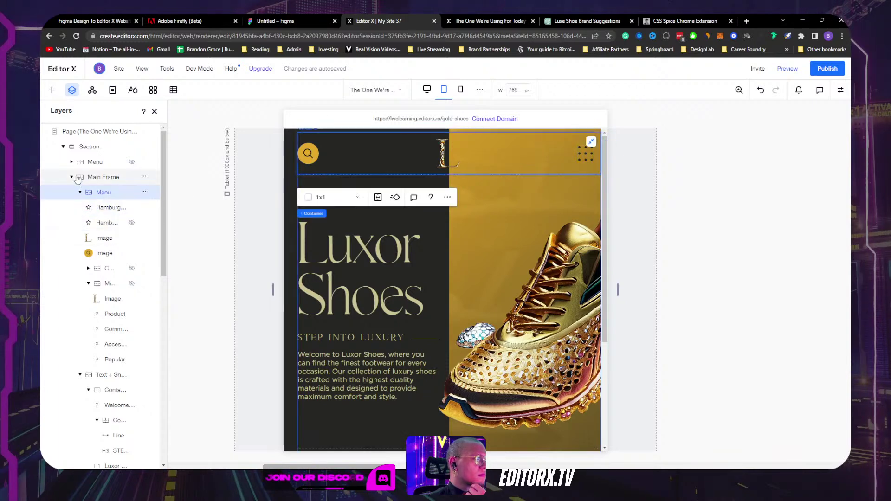
left_click(95, 180)
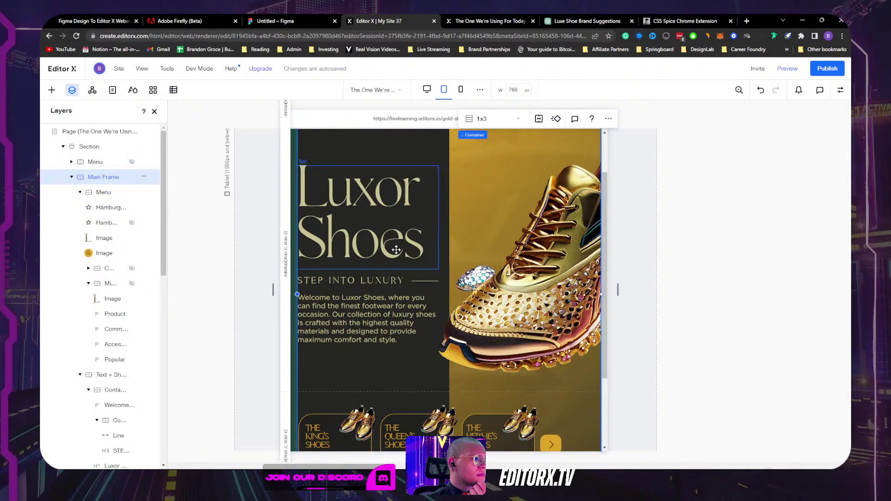
scroll(395, 249, "up", 2)
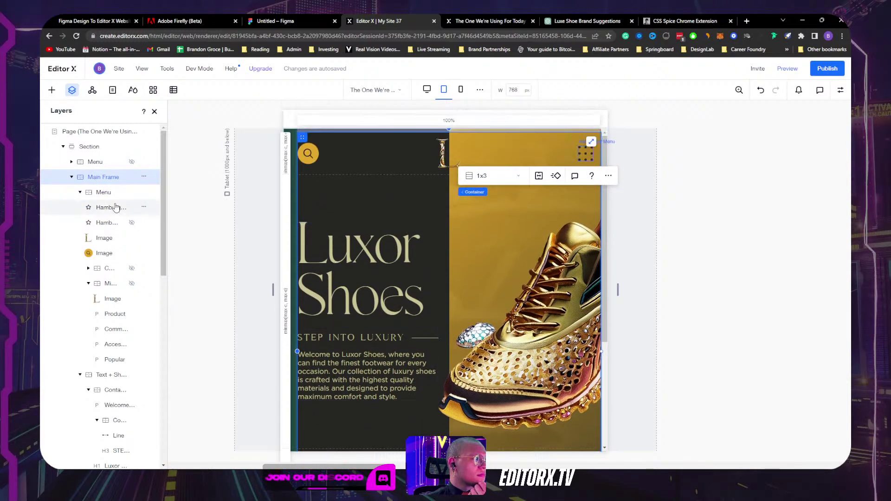
left_click(97, 163)
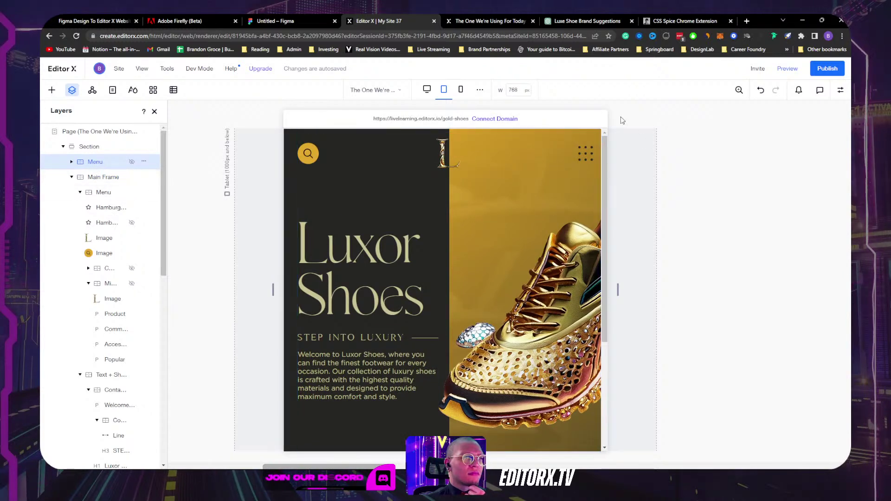
Step: Preview at tablet size, advance the shoe cards carousel, and return to editing
left_click(787, 68)
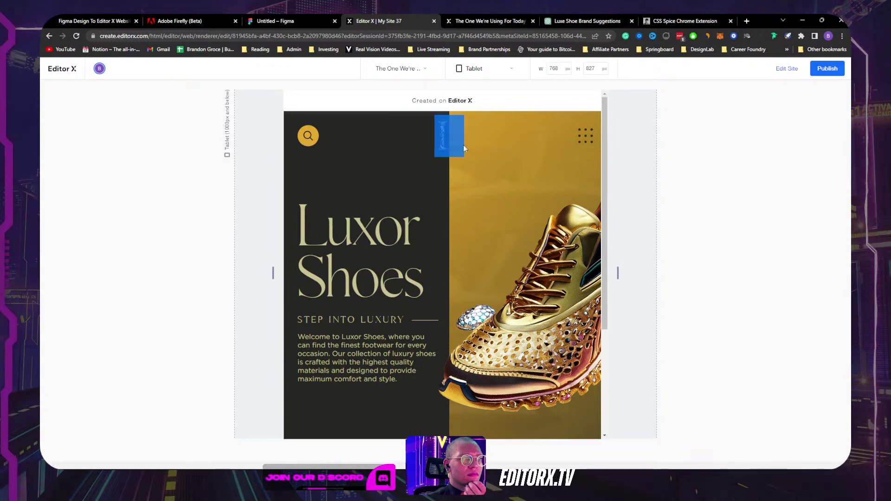
scroll(386, 303, "down", 3)
left_click(551, 330)
scroll(546, 134, "up", 3)
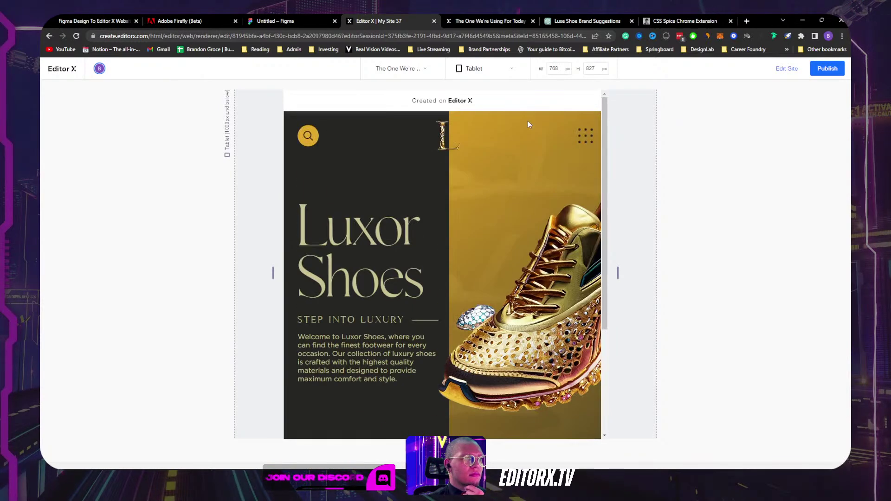
left_click(787, 74)
scroll(464, 324, "down", 3)
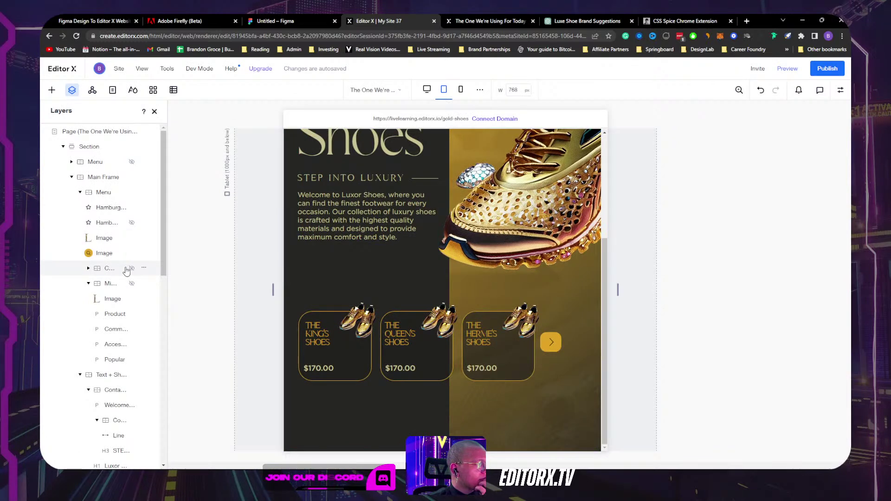
Step: Add a blank section at the page bottom and place a hamburger menu icon in it
left_click(89, 147)
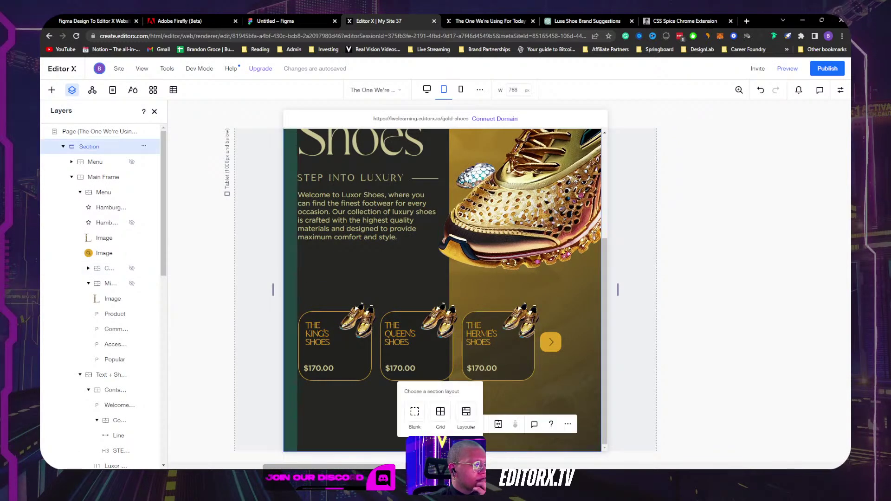
left_click(414, 411)
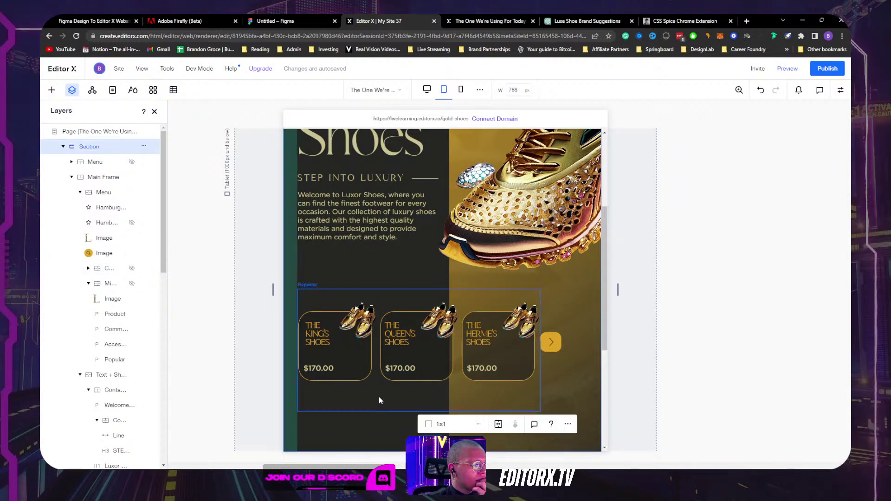
left_click(51, 91)
left_click_drag(381, 314, 475, 355)
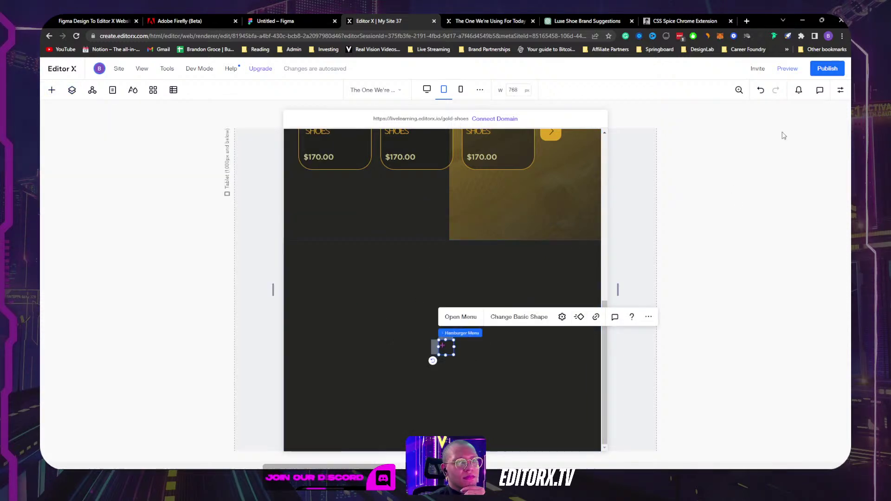
Step: Make the new hamburger icon white, check its menu panel, and preview at tablet size
left_click(840, 90)
left_click(756, 193)
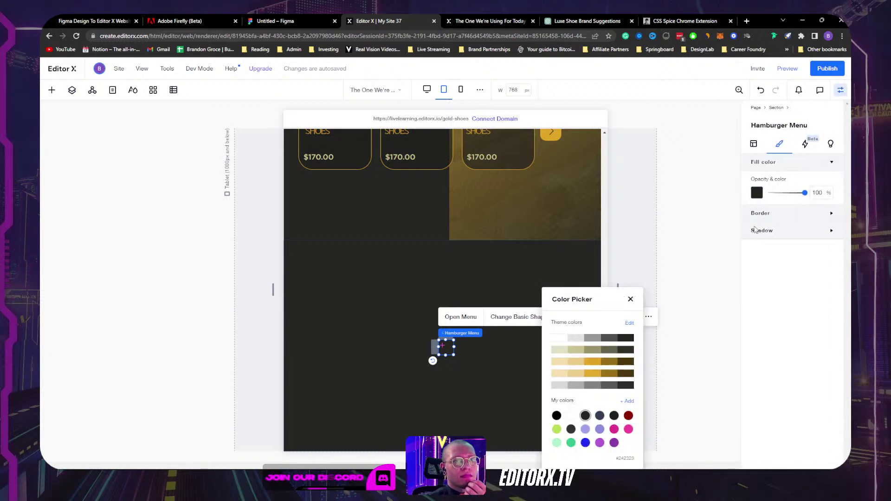
left_click(559, 338)
left_click(470, 361)
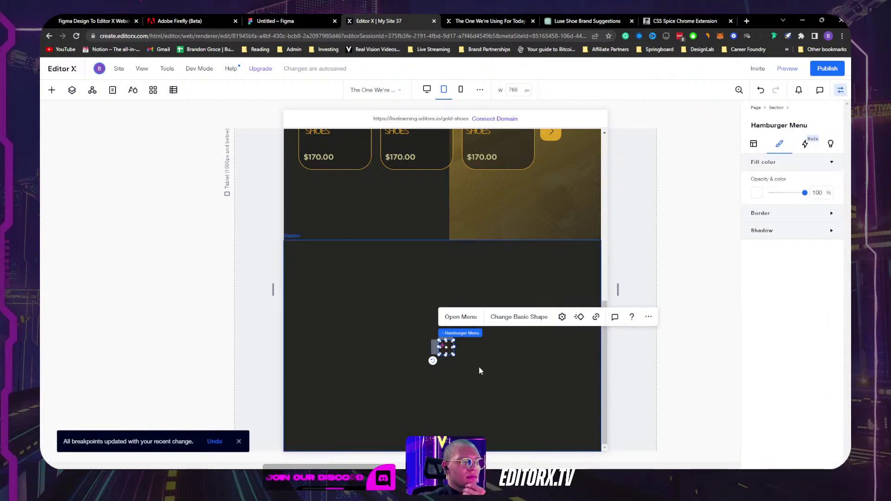
left_click(459, 317)
left_click(458, 320)
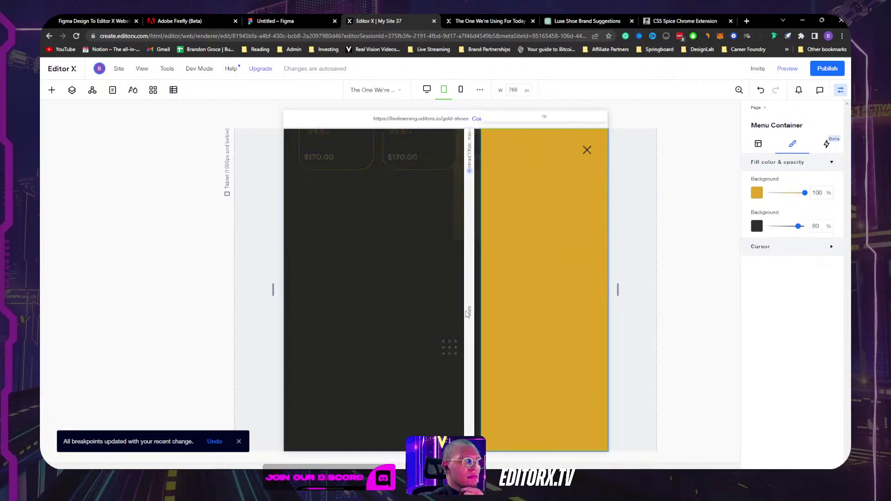
left_click(422, 279)
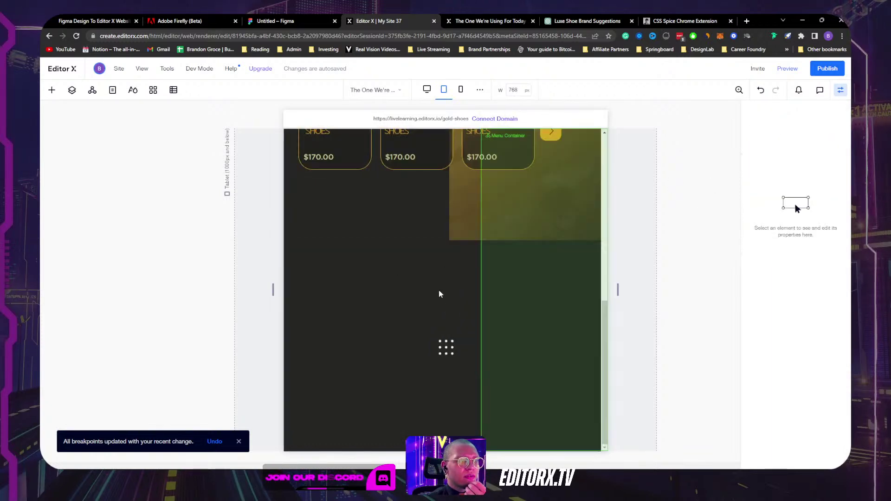
key("ctrl+p")
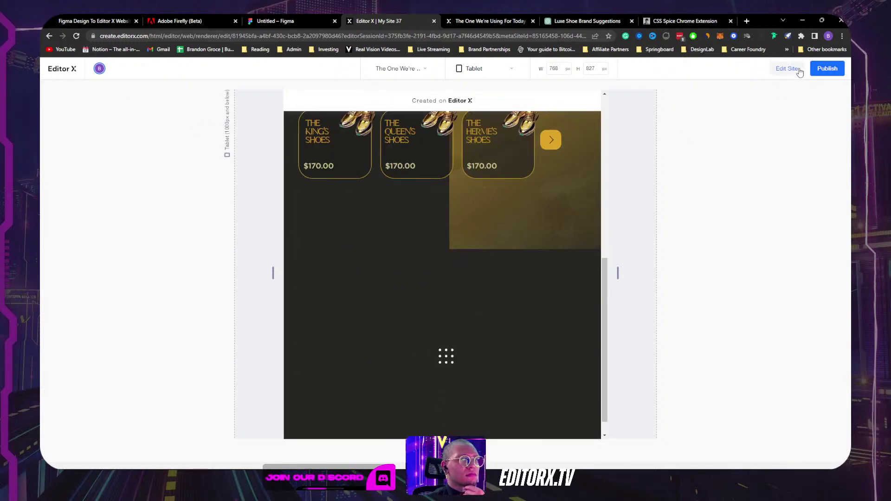
Step: Leave preview and select the Hamburger Menu inside the page's second section in Layers
key("ctrl+p")
left_click(72, 89)
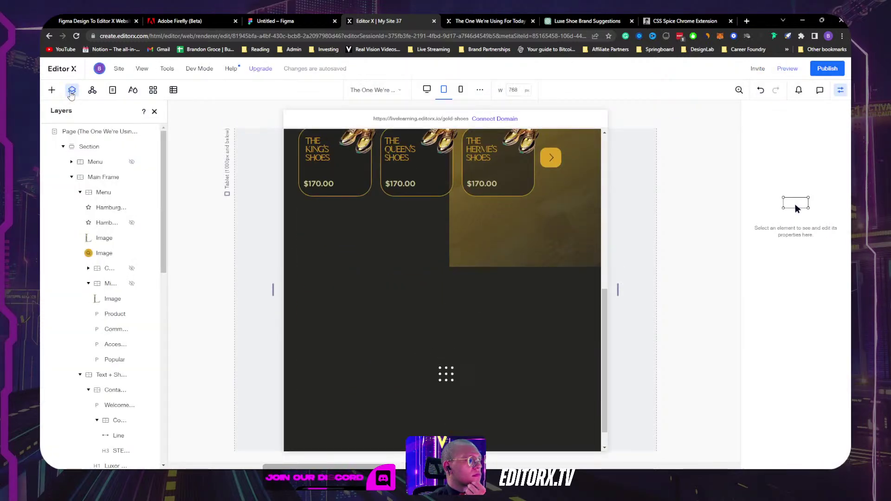
scroll(97, 195, "up", 3)
left_click(63, 146)
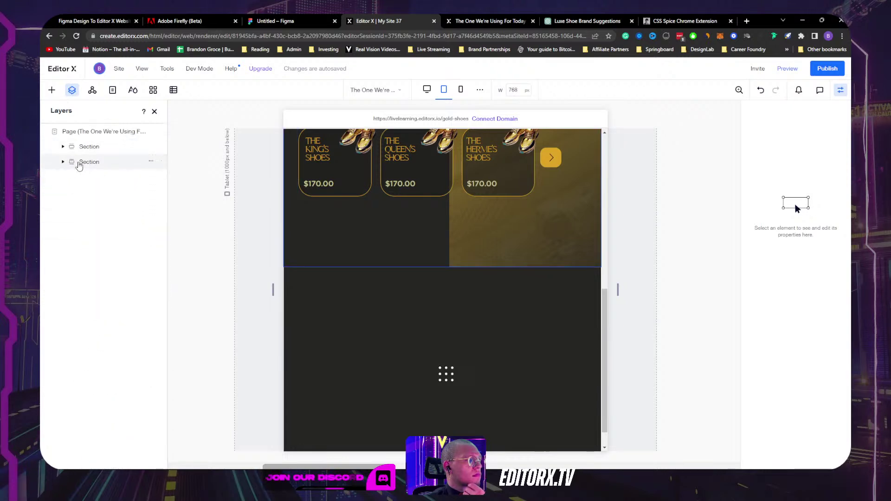
left_click(84, 162)
left_click(63, 162)
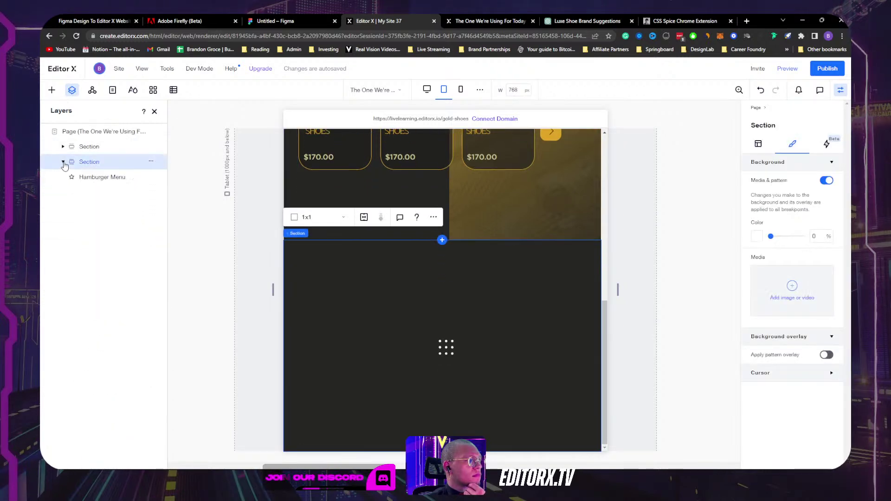
left_click(91, 178)
Step: Bring up the icon's link options and check the page list without choosing a page
left_click(356, 317)
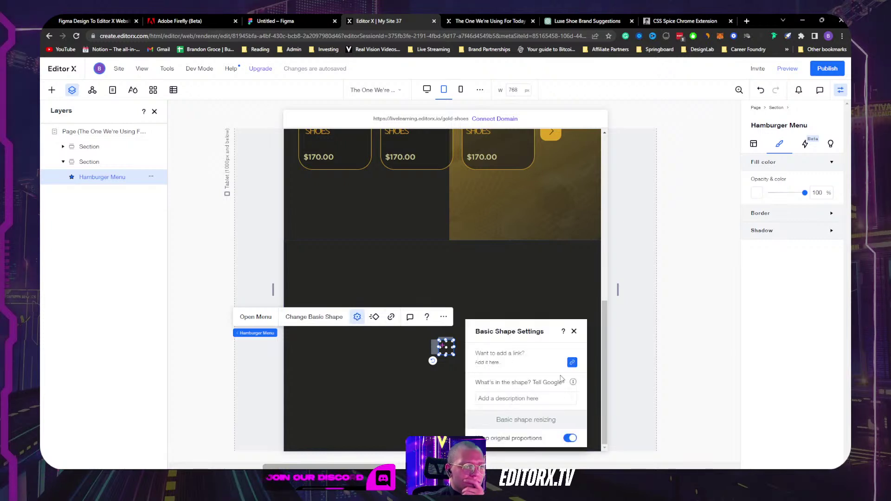
left_click(572, 363)
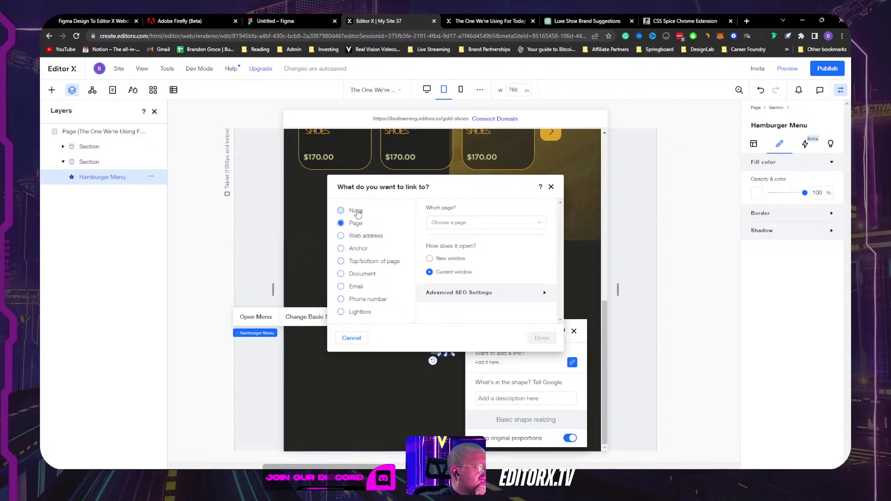
left_click(465, 224)
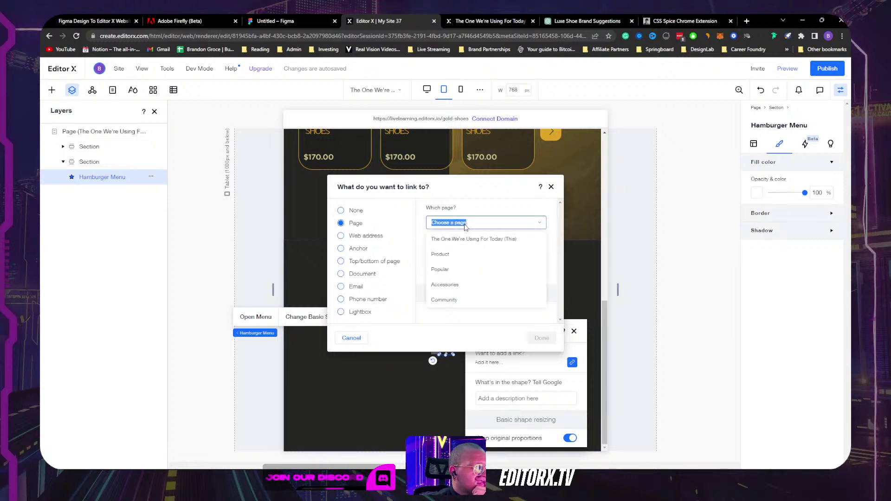
left_click(389, 218)
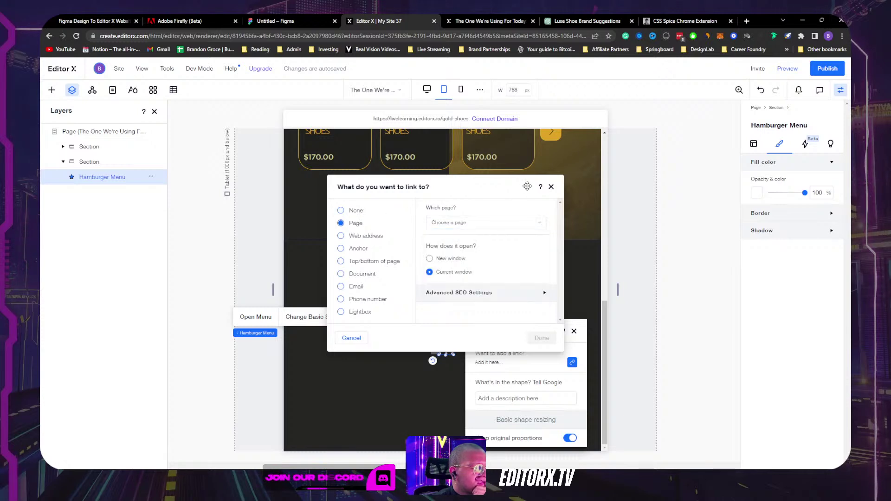
Step: Close the link options and delete the stray hamburger icon from all breakpoints
left_click(551, 187)
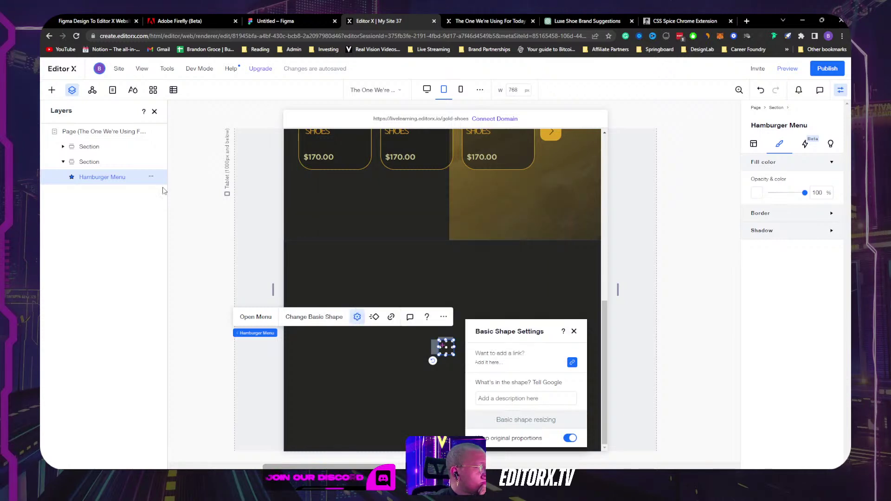
right_click(151, 178)
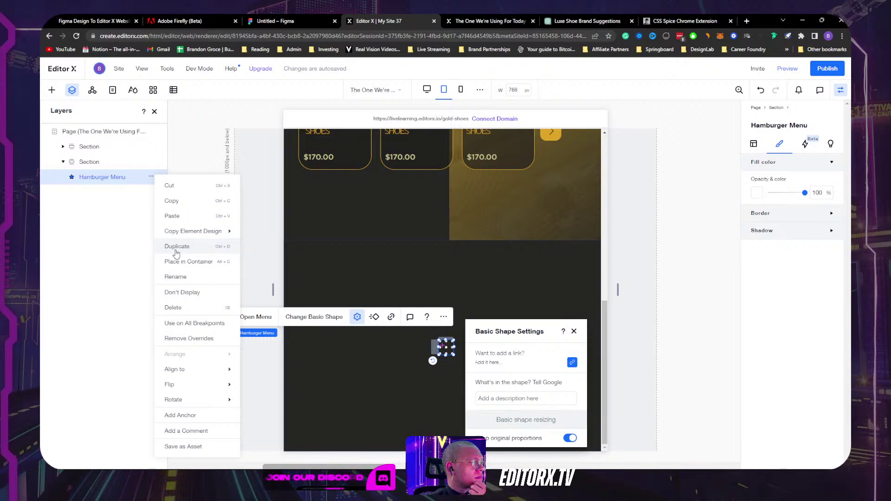
left_click(483, 318)
left_click(446, 347)
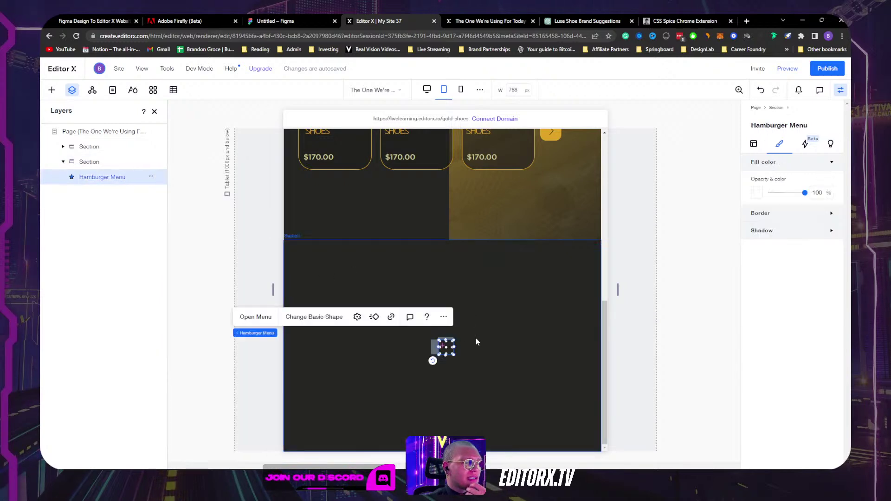
key("Delete")
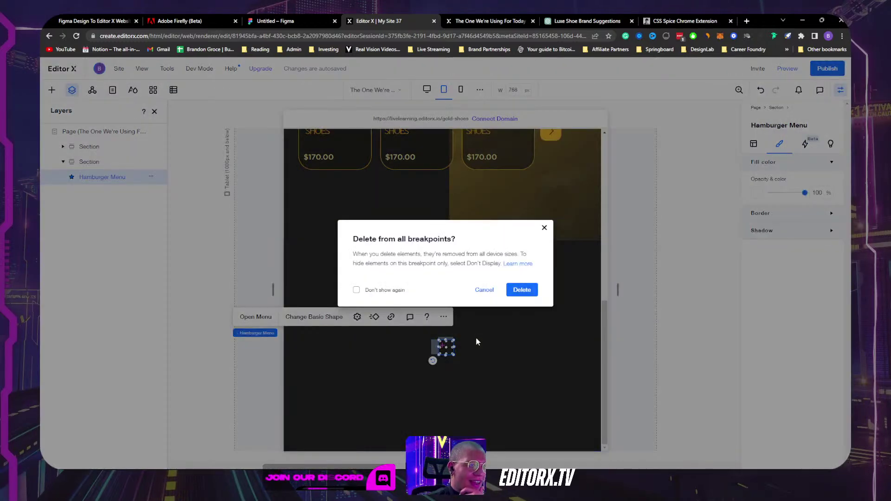
left_click(520, 288)
Step: Delete the now-empty second section, confirming removal from all breakpoints
left_click(514, 300)
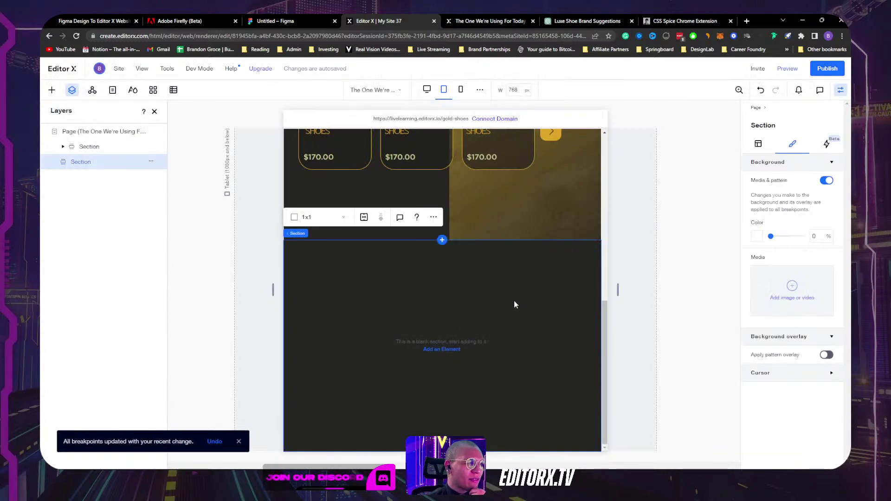
key("Delete")
left_click(518, 295)
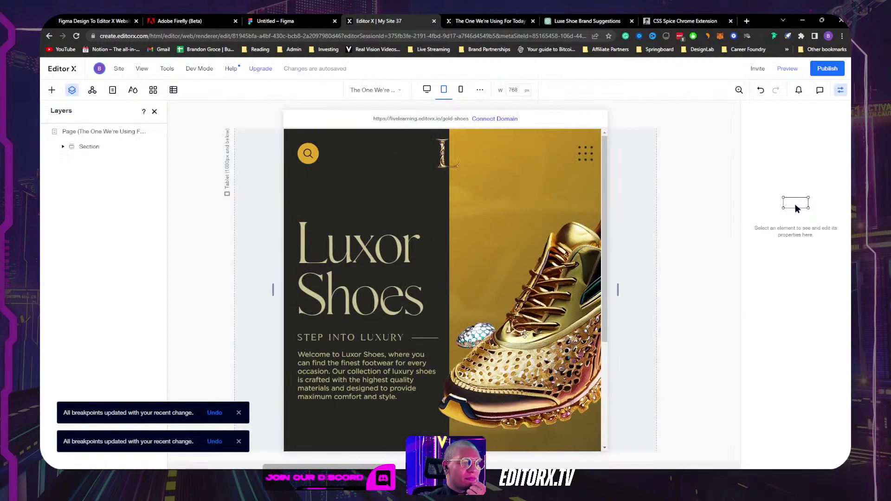
left_click(584, 154)
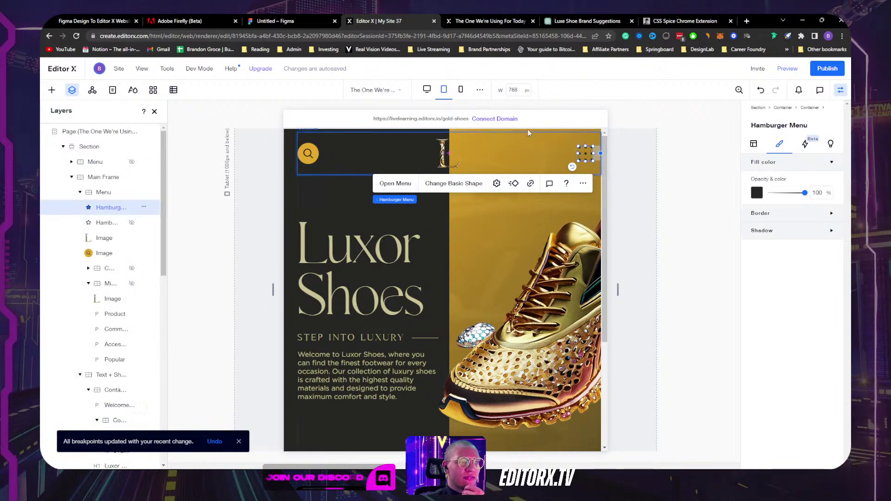
Step: Publish the site and test the Popular nav link on the live site
left_click(830, 70)
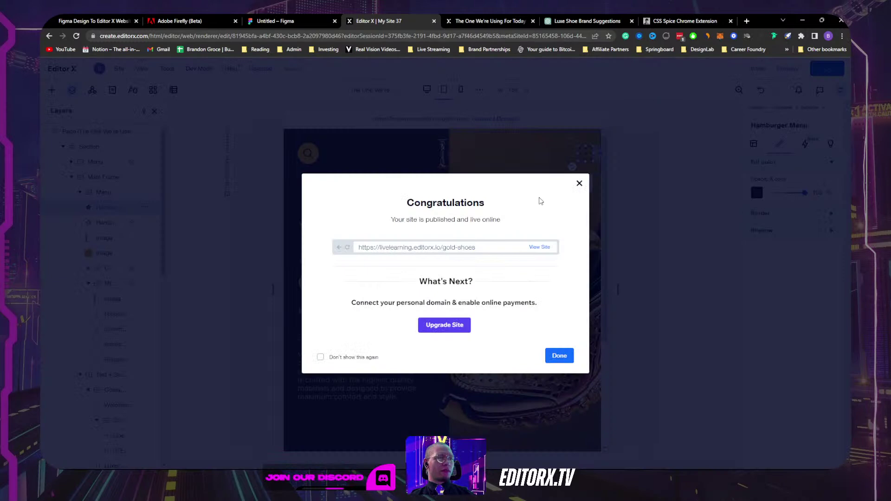
left_click(539, 247)
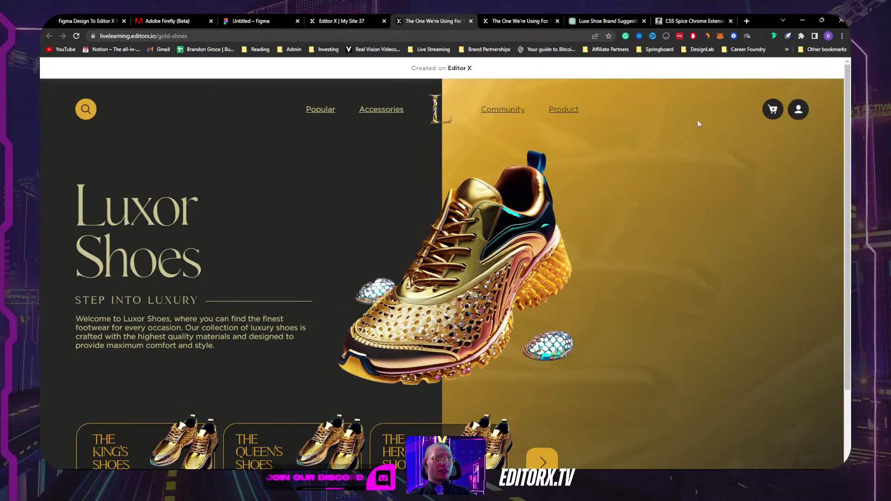
left_click(319, 115)
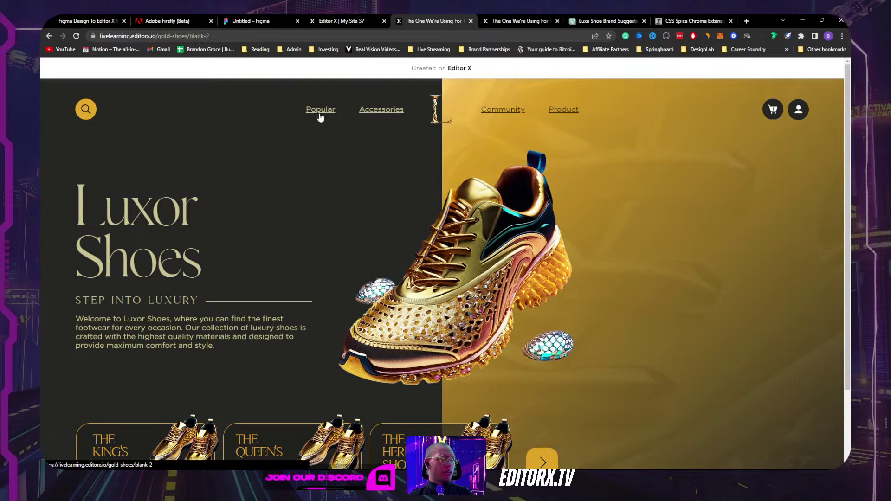
left_click(50, 37)
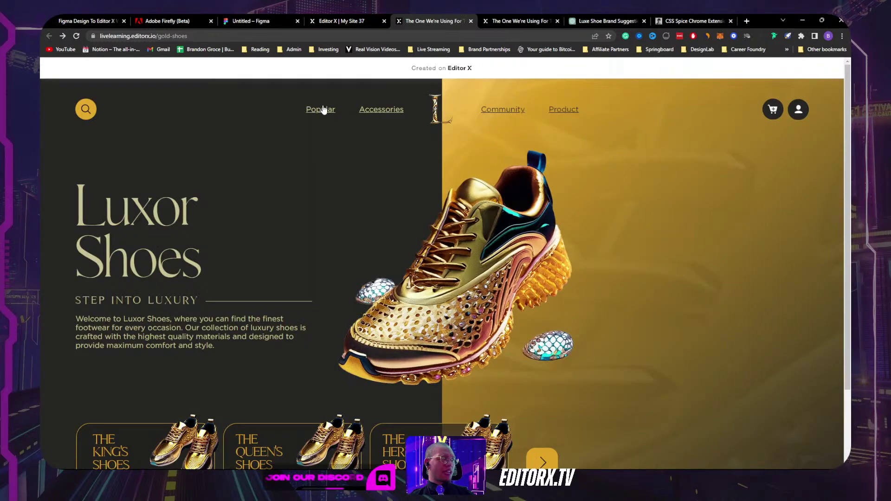
left_click(341, 21)
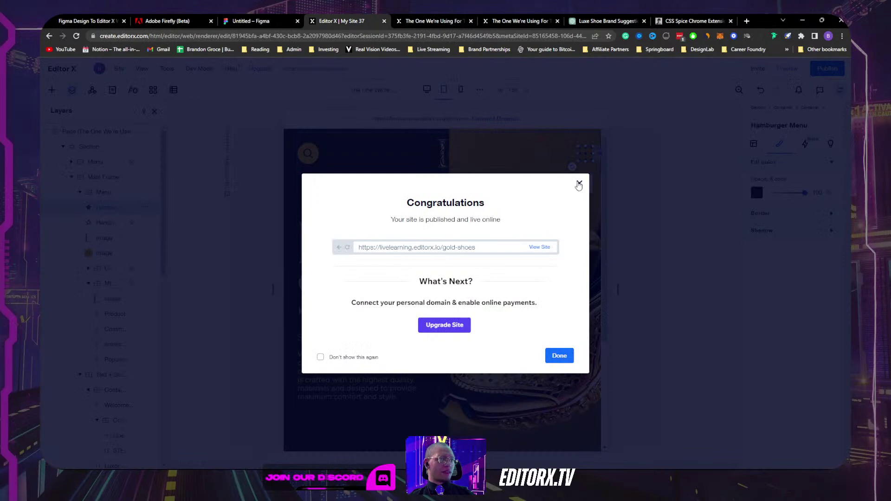
left_click(579, 184)
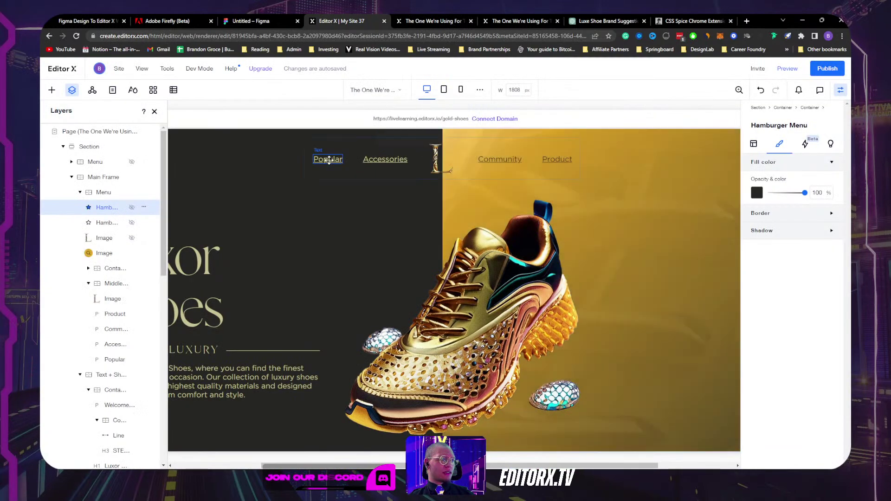
Step: Remove the underline from the Popular, Accessories and Community links, then republish
left_click(329, 160)
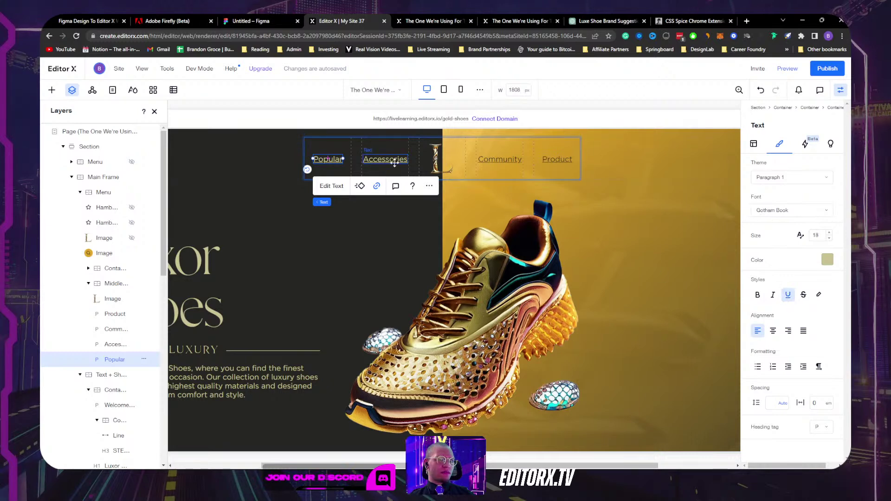
left_click(787, 294)
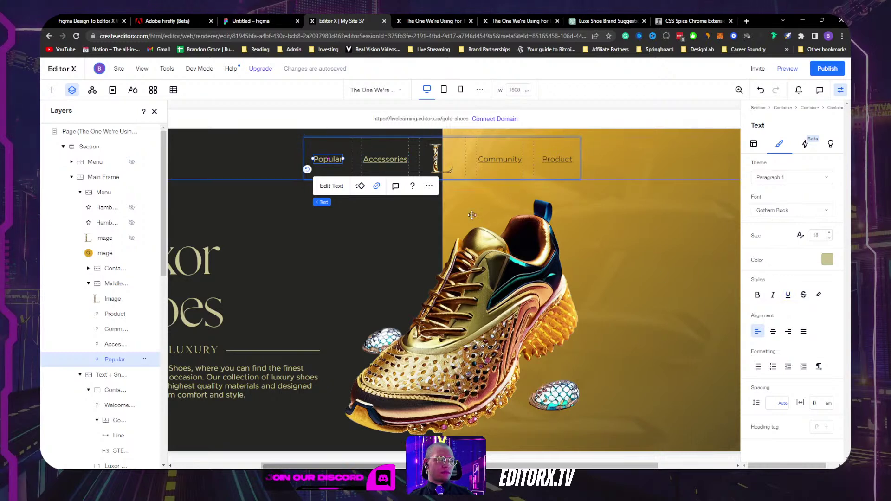
left_click(385, 159)
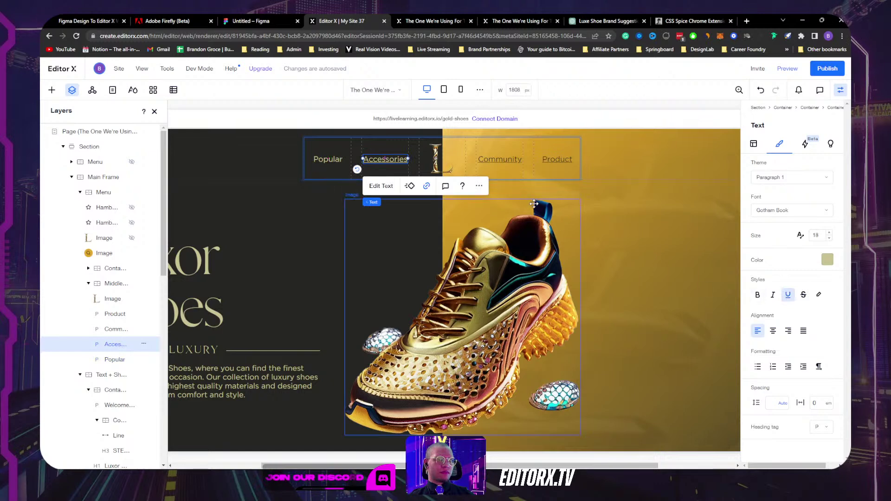
left_click(787, 294)
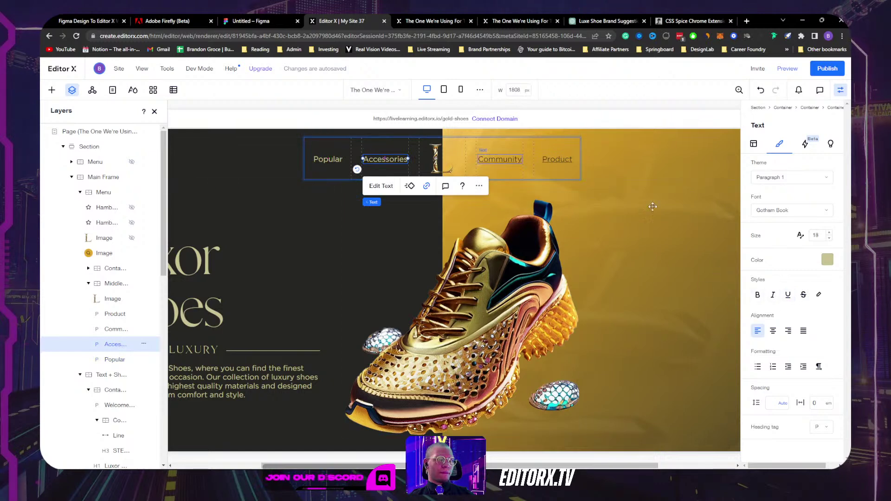
left_click(520, 161)
left_click(787, 295)
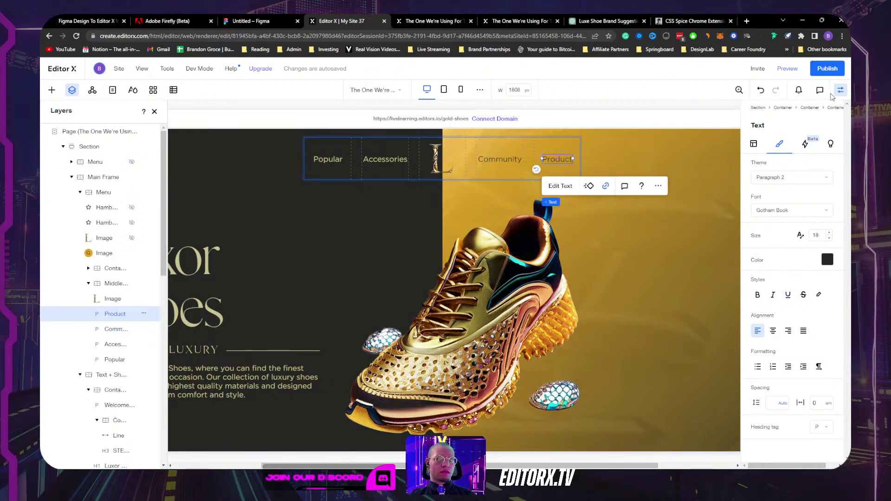
left_click(822, 74)
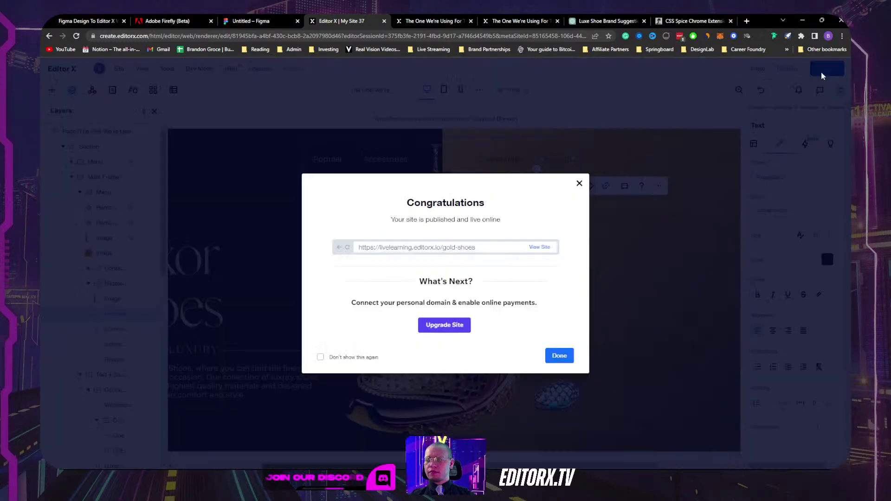
Step: Open the updated live site and close four unneeded tabs, including ChatGPT and CSS Spice
left_click(539, 248)
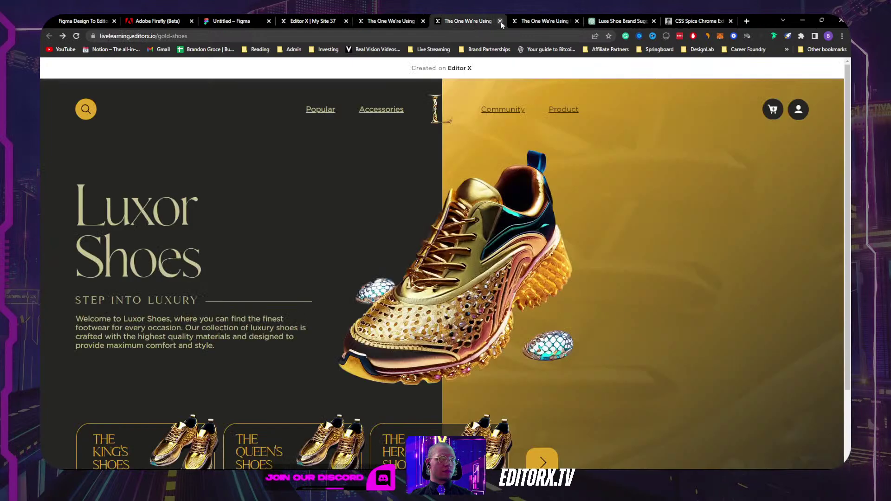
left_click(500, 21)
left_click(500, 21)
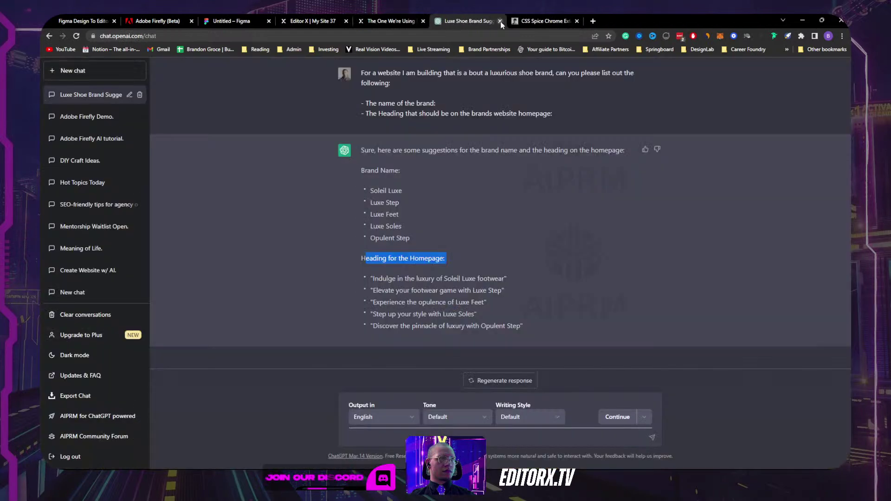
left_click(500, 21)
left_click(500, 21)
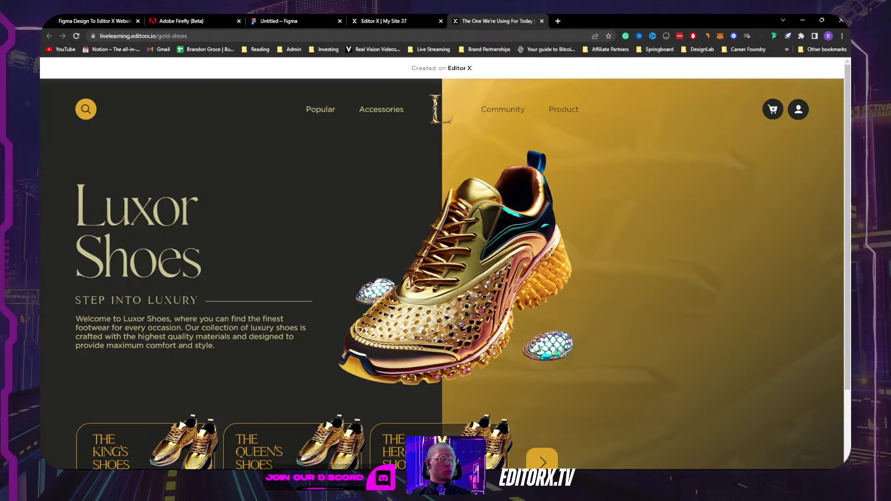
Step: Restore Chrome to a smaller window and check the desktop layout's shoe carousel
left_click(822, 20)
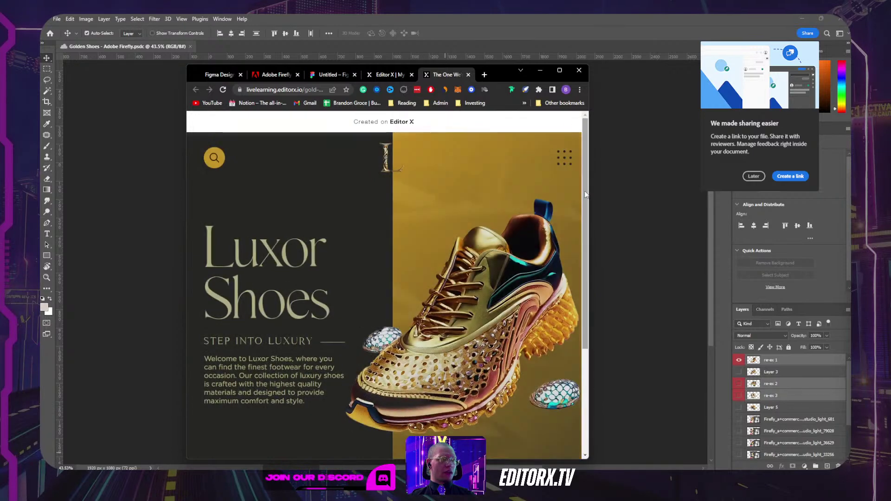
left_click_drag(588, 183, 827, 170)
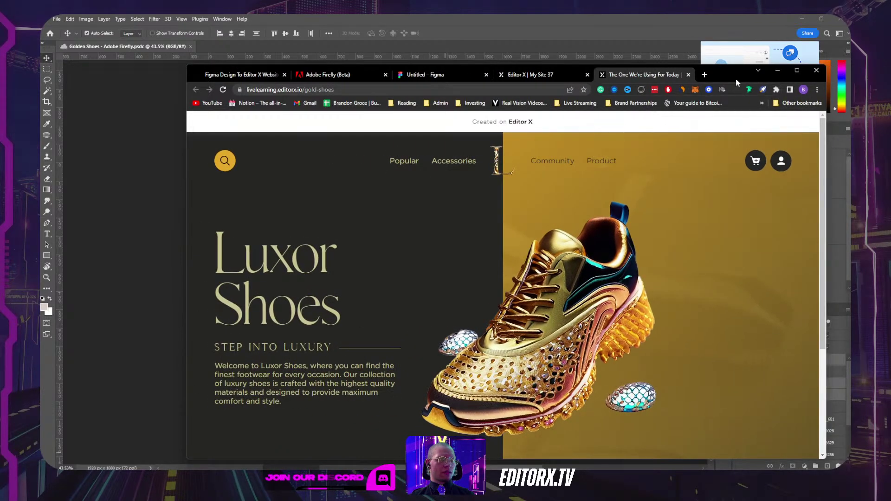
left_click_drag(736, 79, 678, 61)
scroll(690, 281, "down", 3)
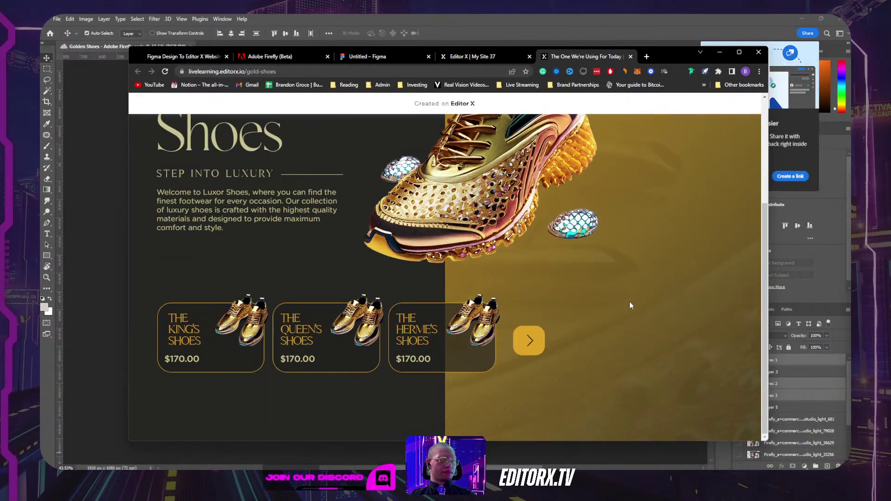
left_click(527, 341)
scroll(620, 317, "up", 3)
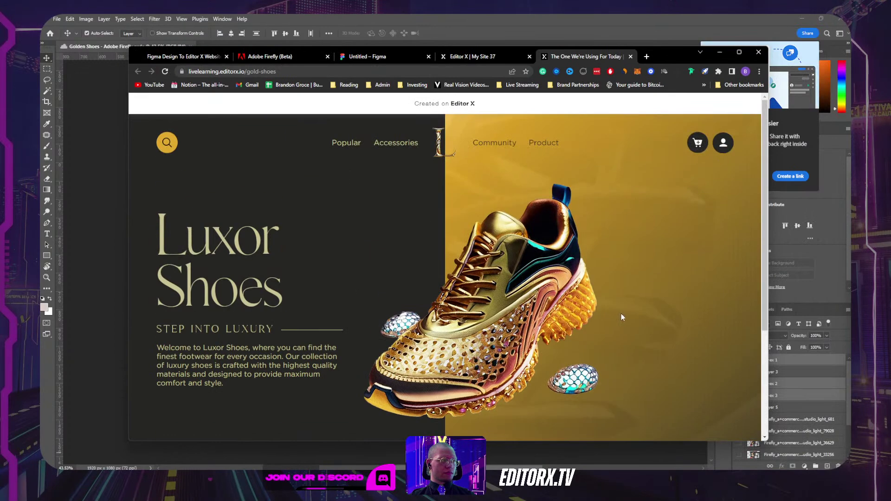
Step: Test the hamburger menu at tablet and mobile widths, then close the live tab and maximize Chrome
left_click_drag(769, 242, 457, 242)
left_click(435, 139)
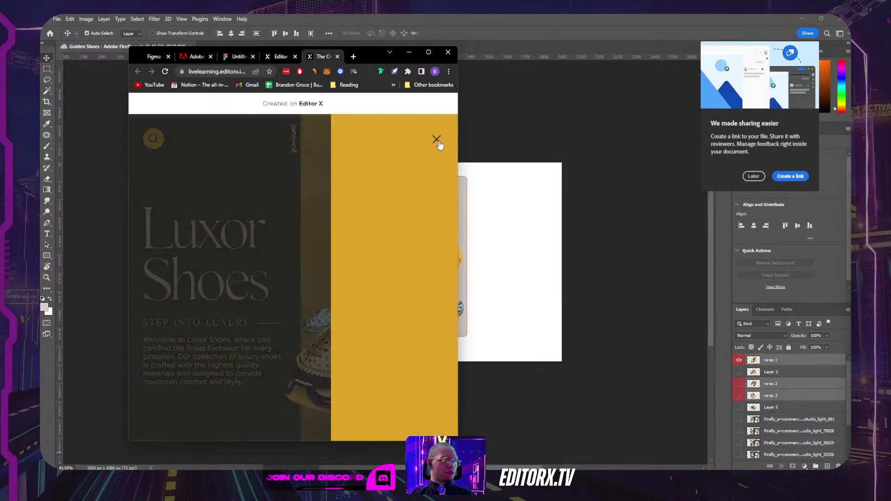
left_click(437, 139)
left_click_drag(460, 192, 387, 193)
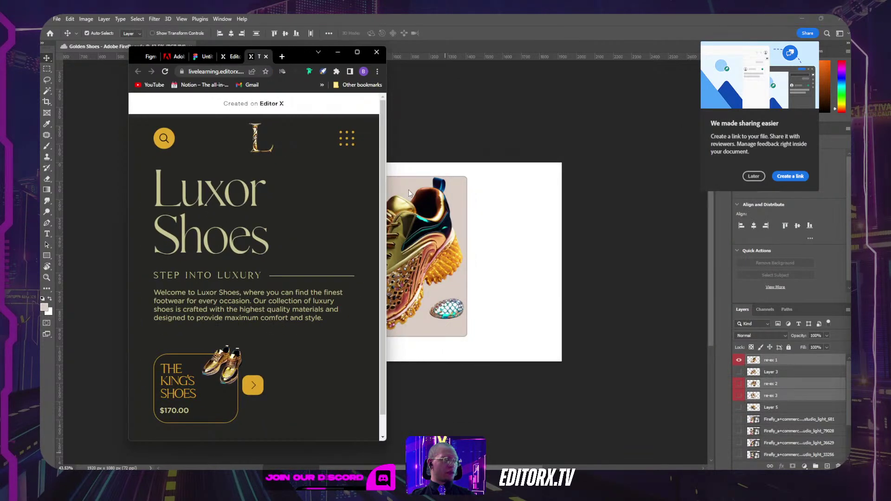
left_click(345, 138)
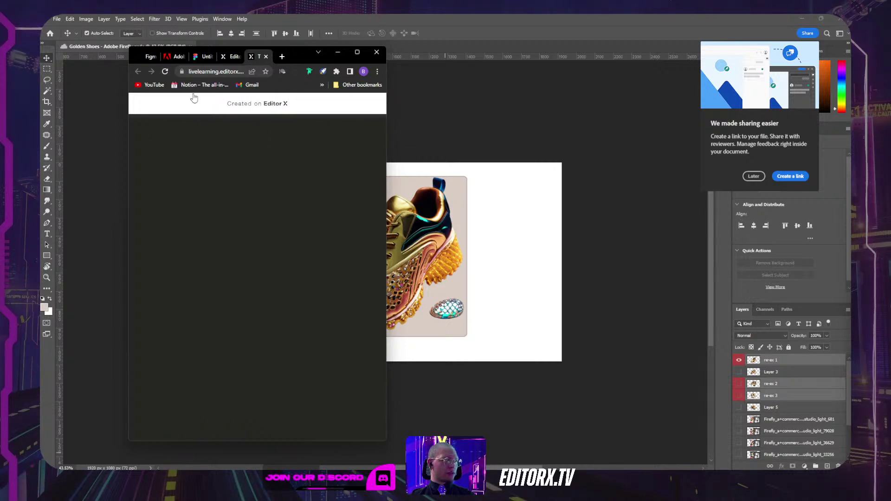
left_click(266, 57)
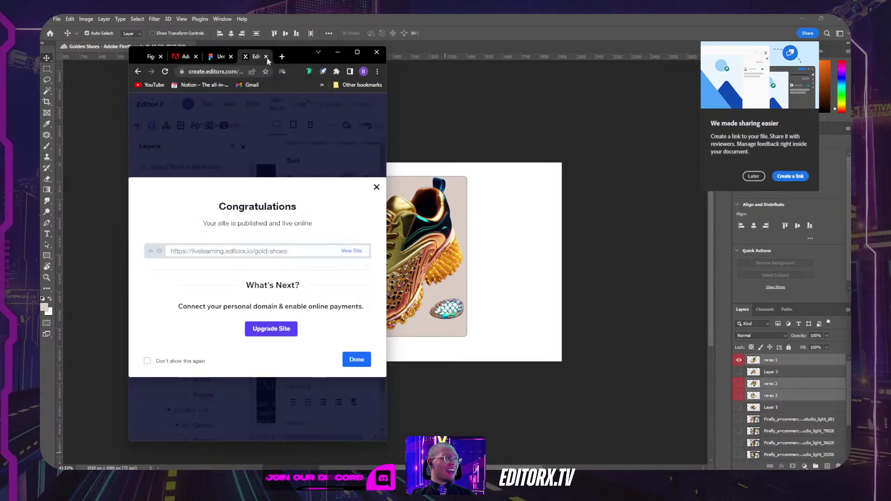
double_click(294, 57)
Step: In mobile view, set the hamburger Menu Container background to the yellow theme color
left_click(579, 183)
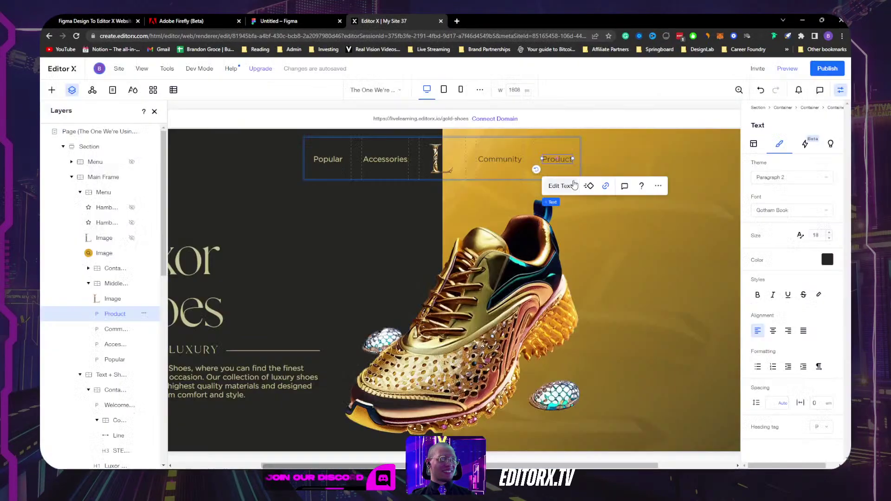
left_click(458, 91)
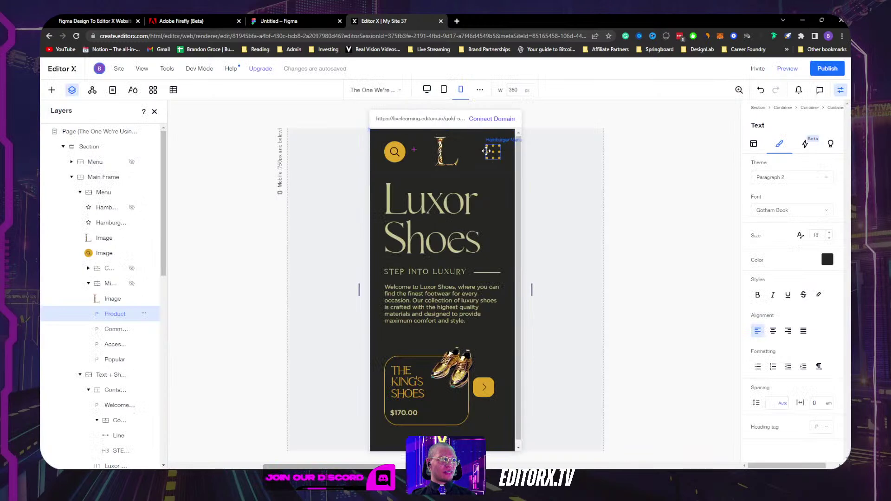
left_click(486, 151)
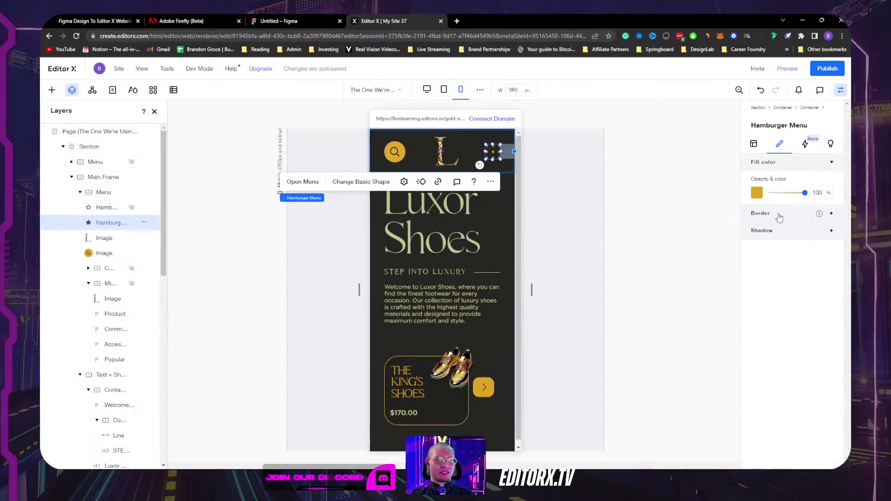
left_click(303, 181)
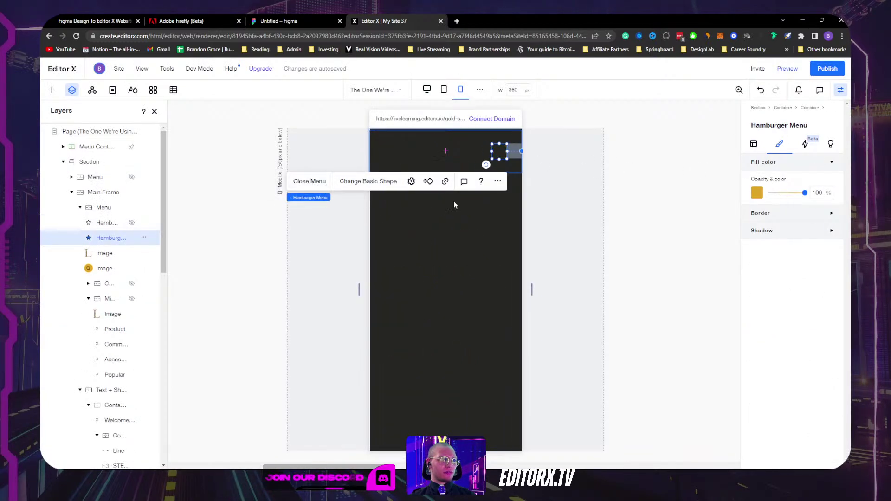
left_click(496, 231)
left_click(758, 193)
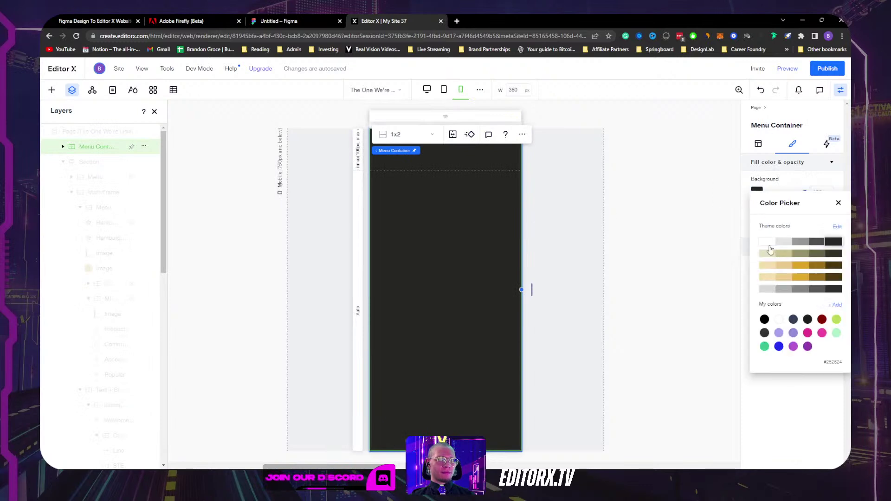
left_click(802, 266)
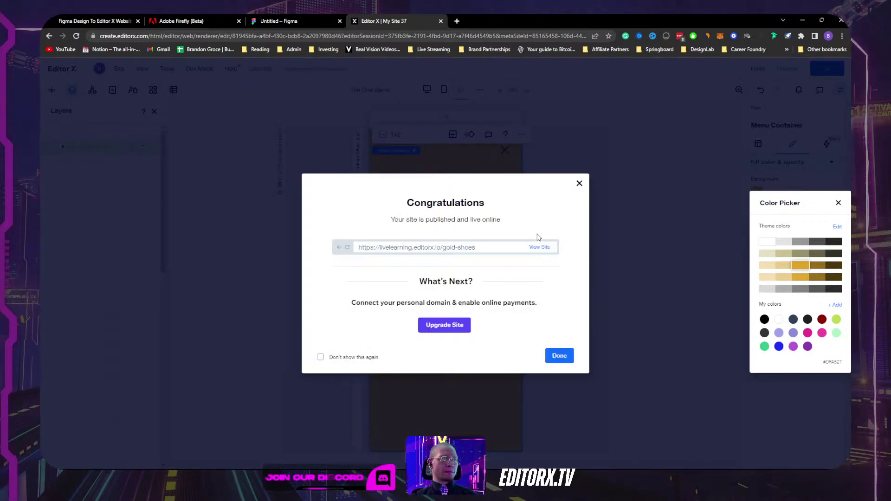
Step: Open the republished site and resize the restored Chrome window to the desktop layout
left_click(538, 248)
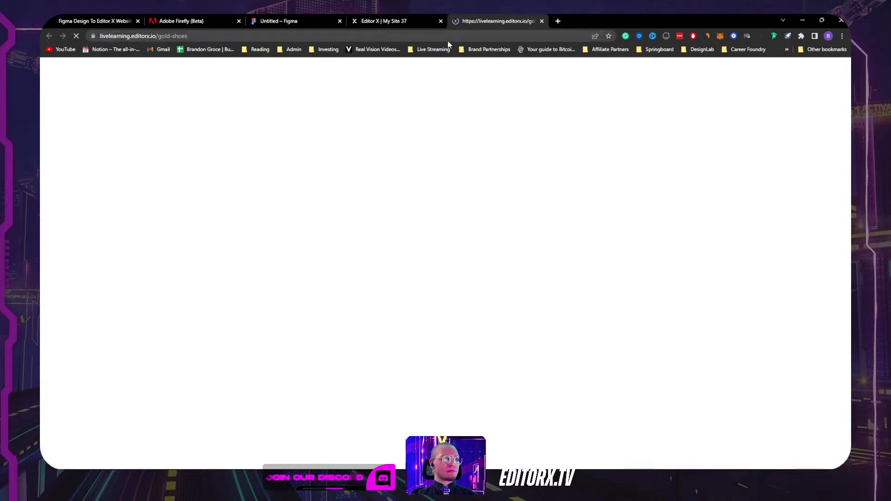
scroll(525, 246, "down", 3)
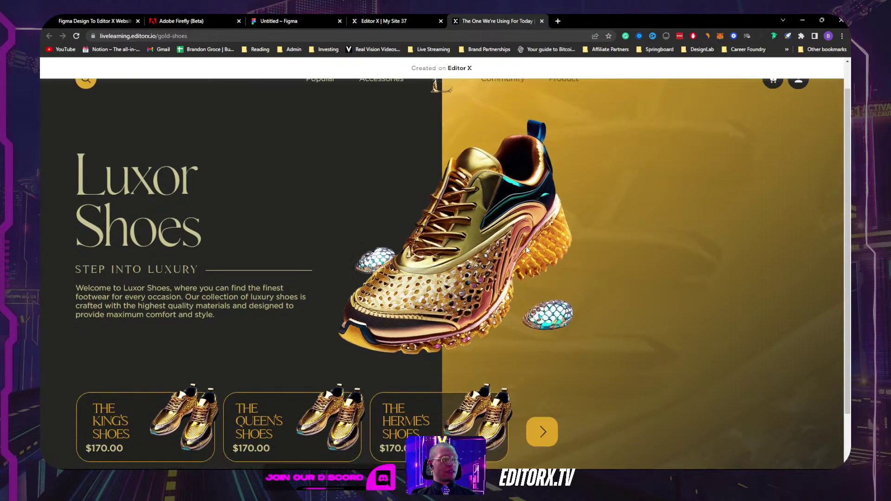
scroll(527, 248, "up", 3)
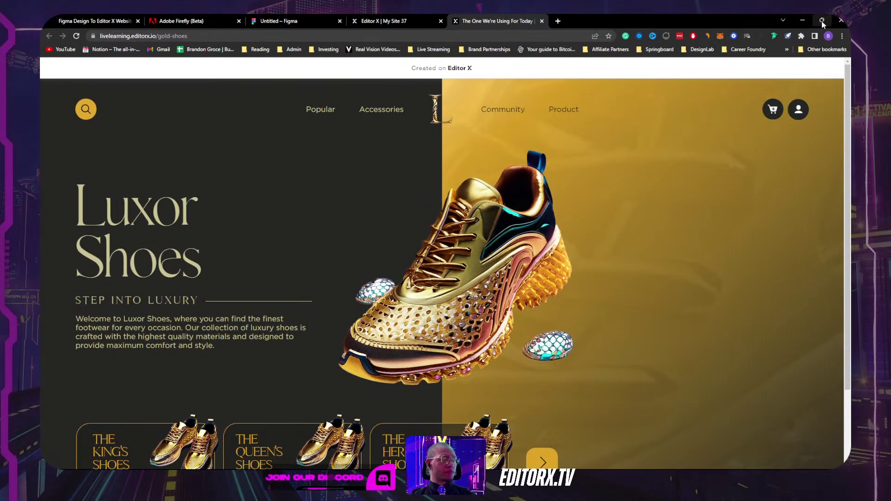
left_click(821, 21)
left_click_drag(384, 149, 511, 139)
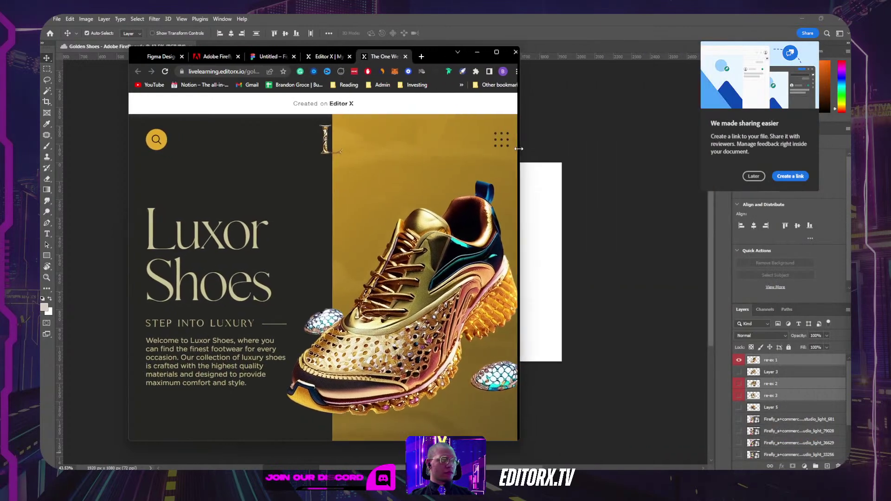
Step: Open and close the yellow hamburger overlay at tablet and mobile widths
left_click(483, 140)
left_click(489, 139)
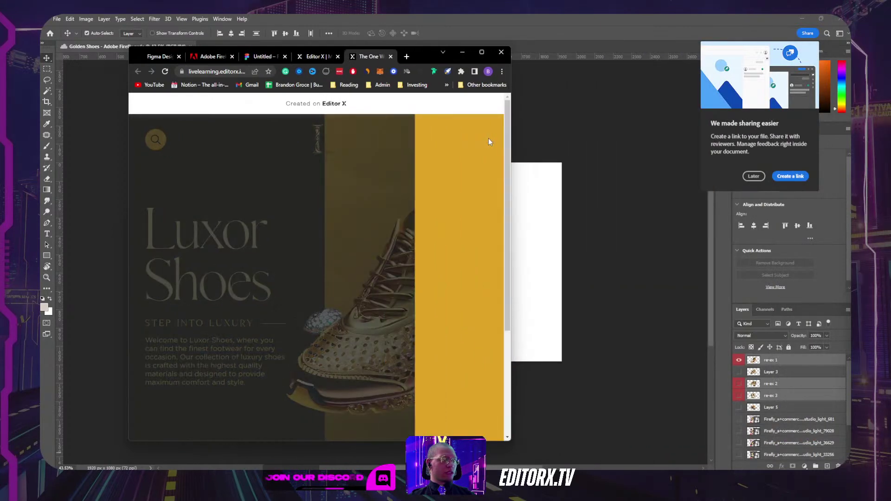
left_click_drag(512, 138, 400, 138)
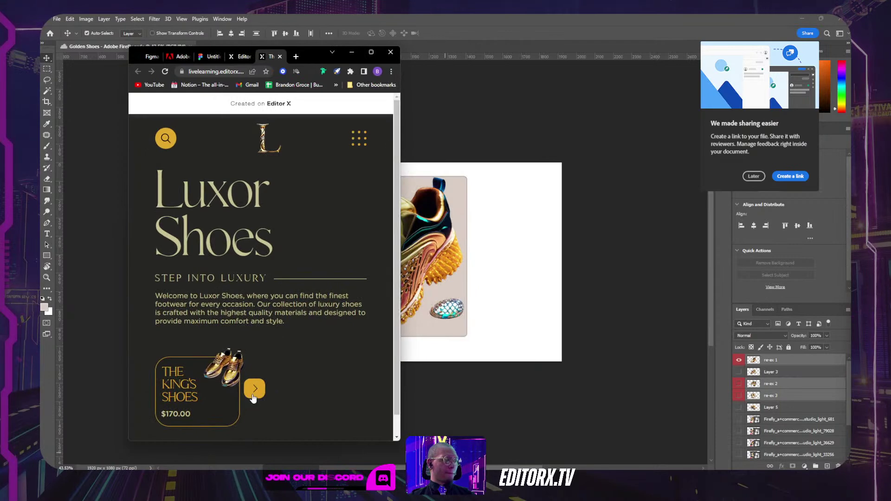
left_click(359, 139)
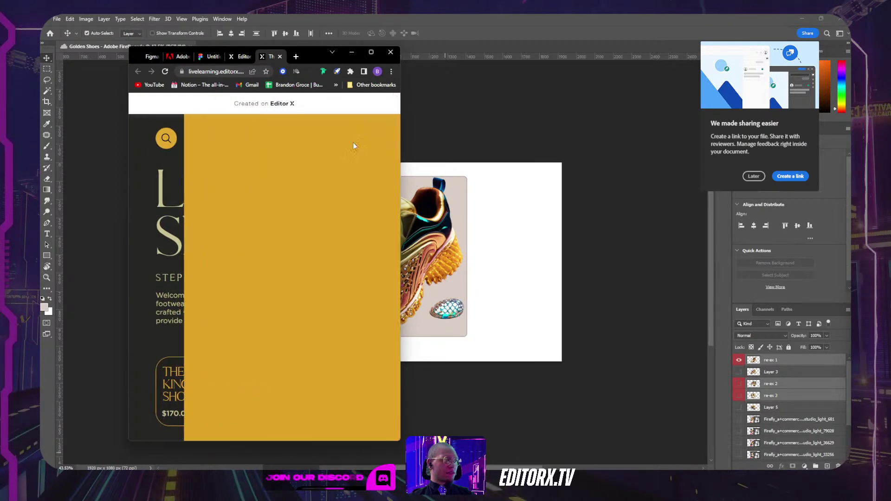
left_click(381, 142)
left_click_drag(400, 158, 274, 161)
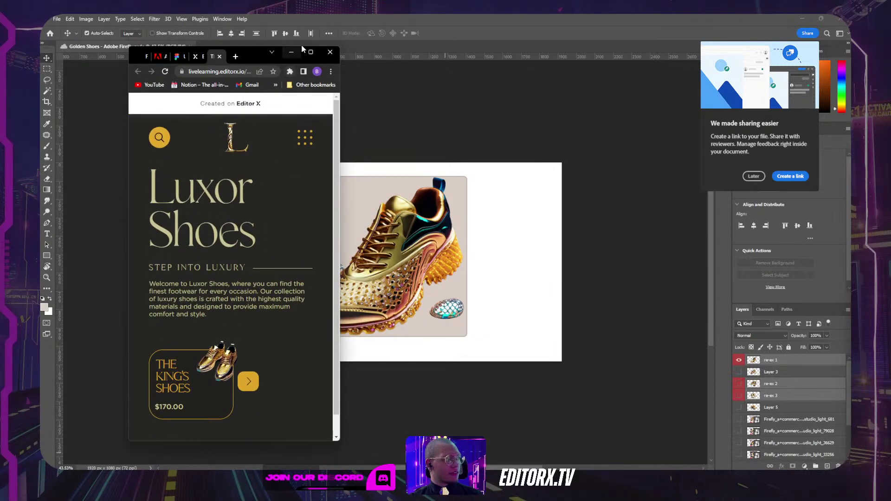
Step: Maximize Chrome again and scroll the live site at full desktop width
left_click_drag(252, 56, 318, 51)
double_click(319, 52)
left_click(318, 51)
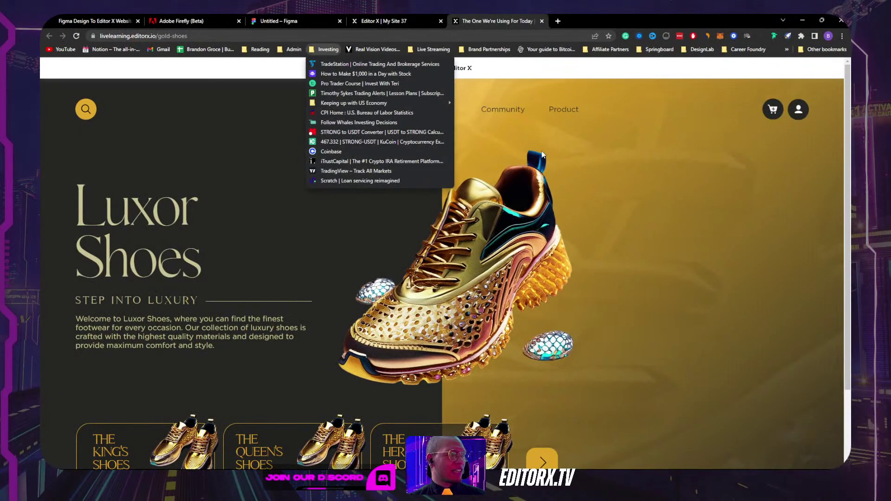
left_click(616, 242)
scroll(616, 241, "down", 2)
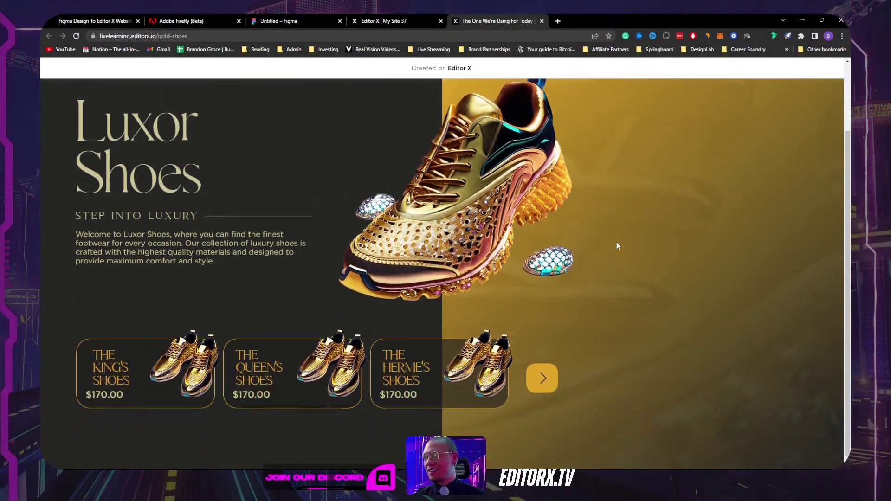
scroll(617, 246, "up", 2)
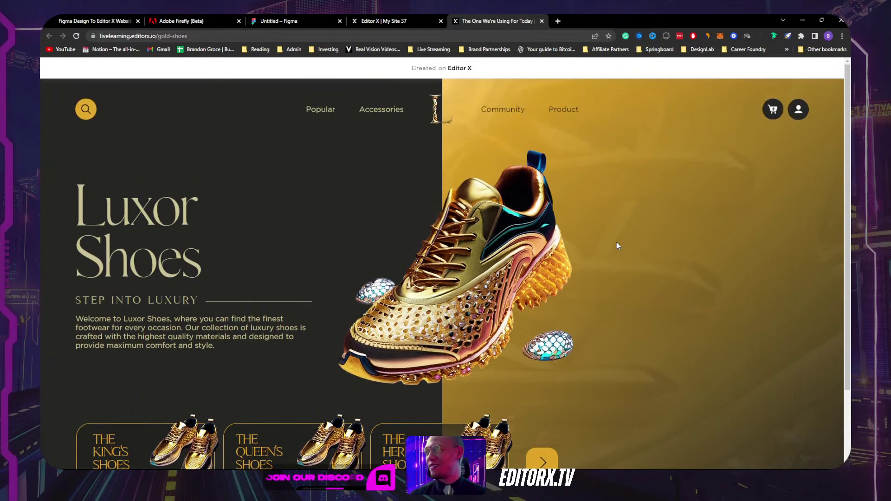